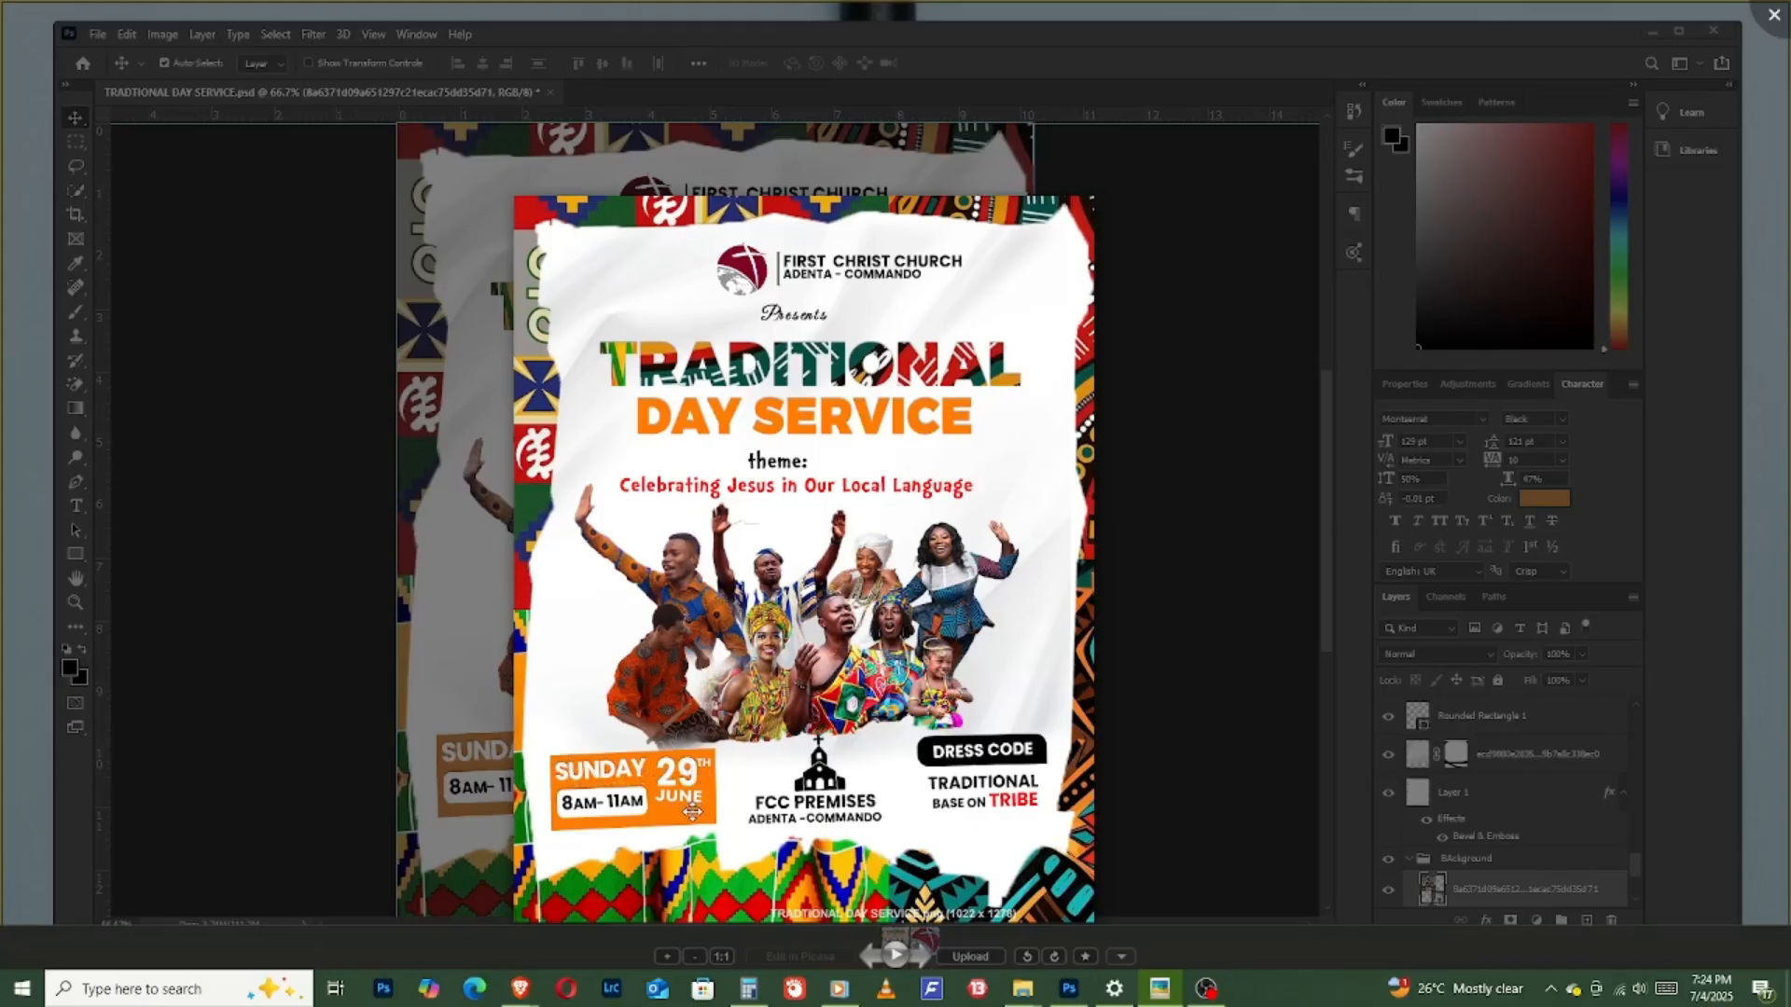
# - Examine the finished Traditional Day Service flyer in the image preview, then in its layered Photoshop document
pyautogui.scroll(3, 1006, 642)
pyautogui.scroll(-2, 1012, 646)
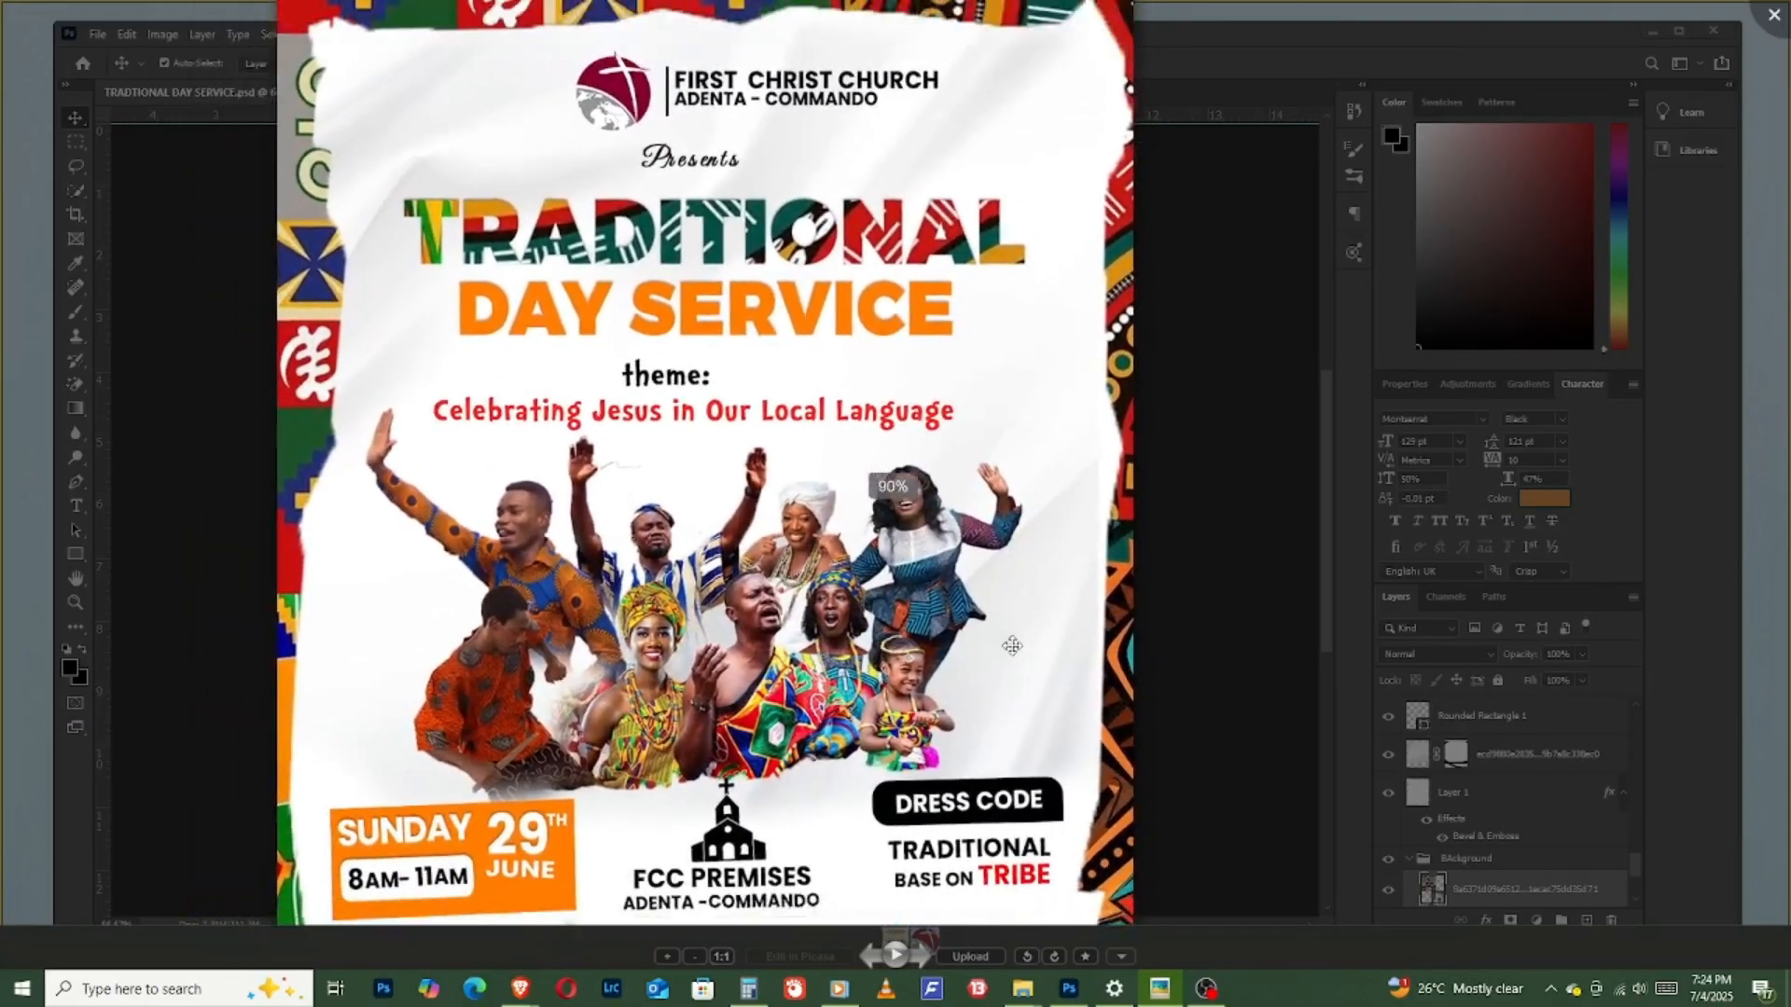
pyautogui.scroll(-2, 1012, 646)
pyautogui.moveTo(1012, 677); pyautogui.dragTo(901, 644)
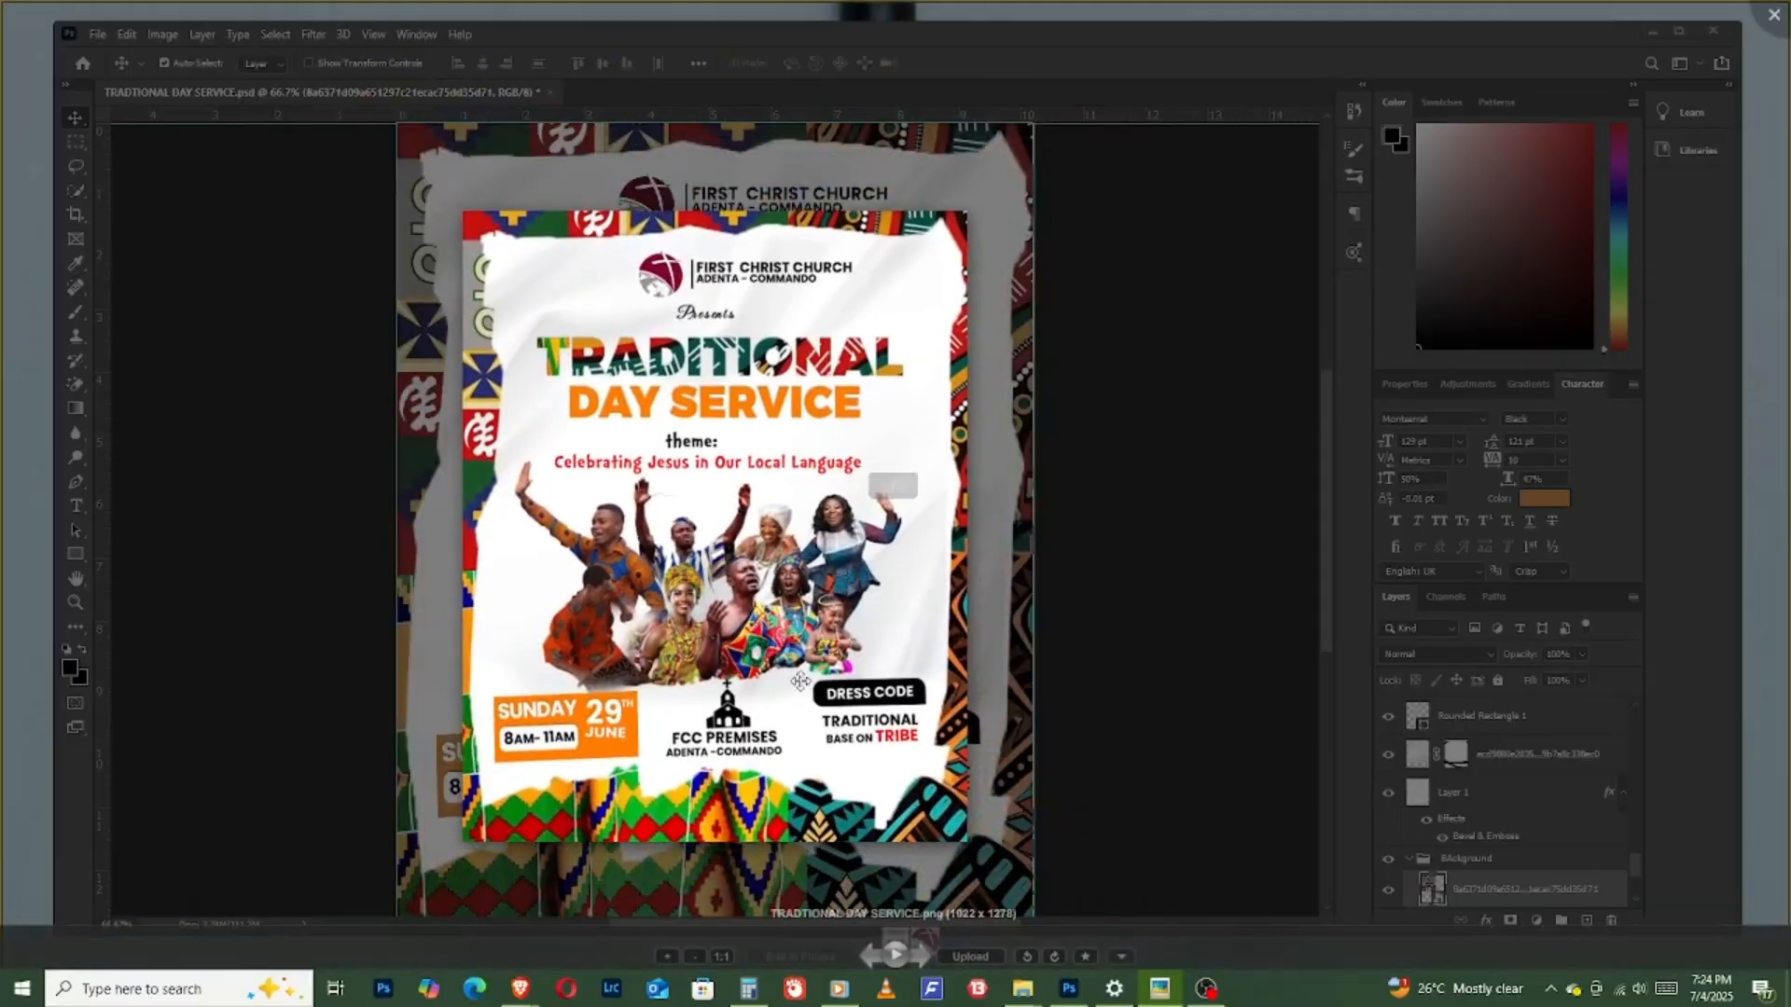
pyautogui.scroll(2, 796, 616)
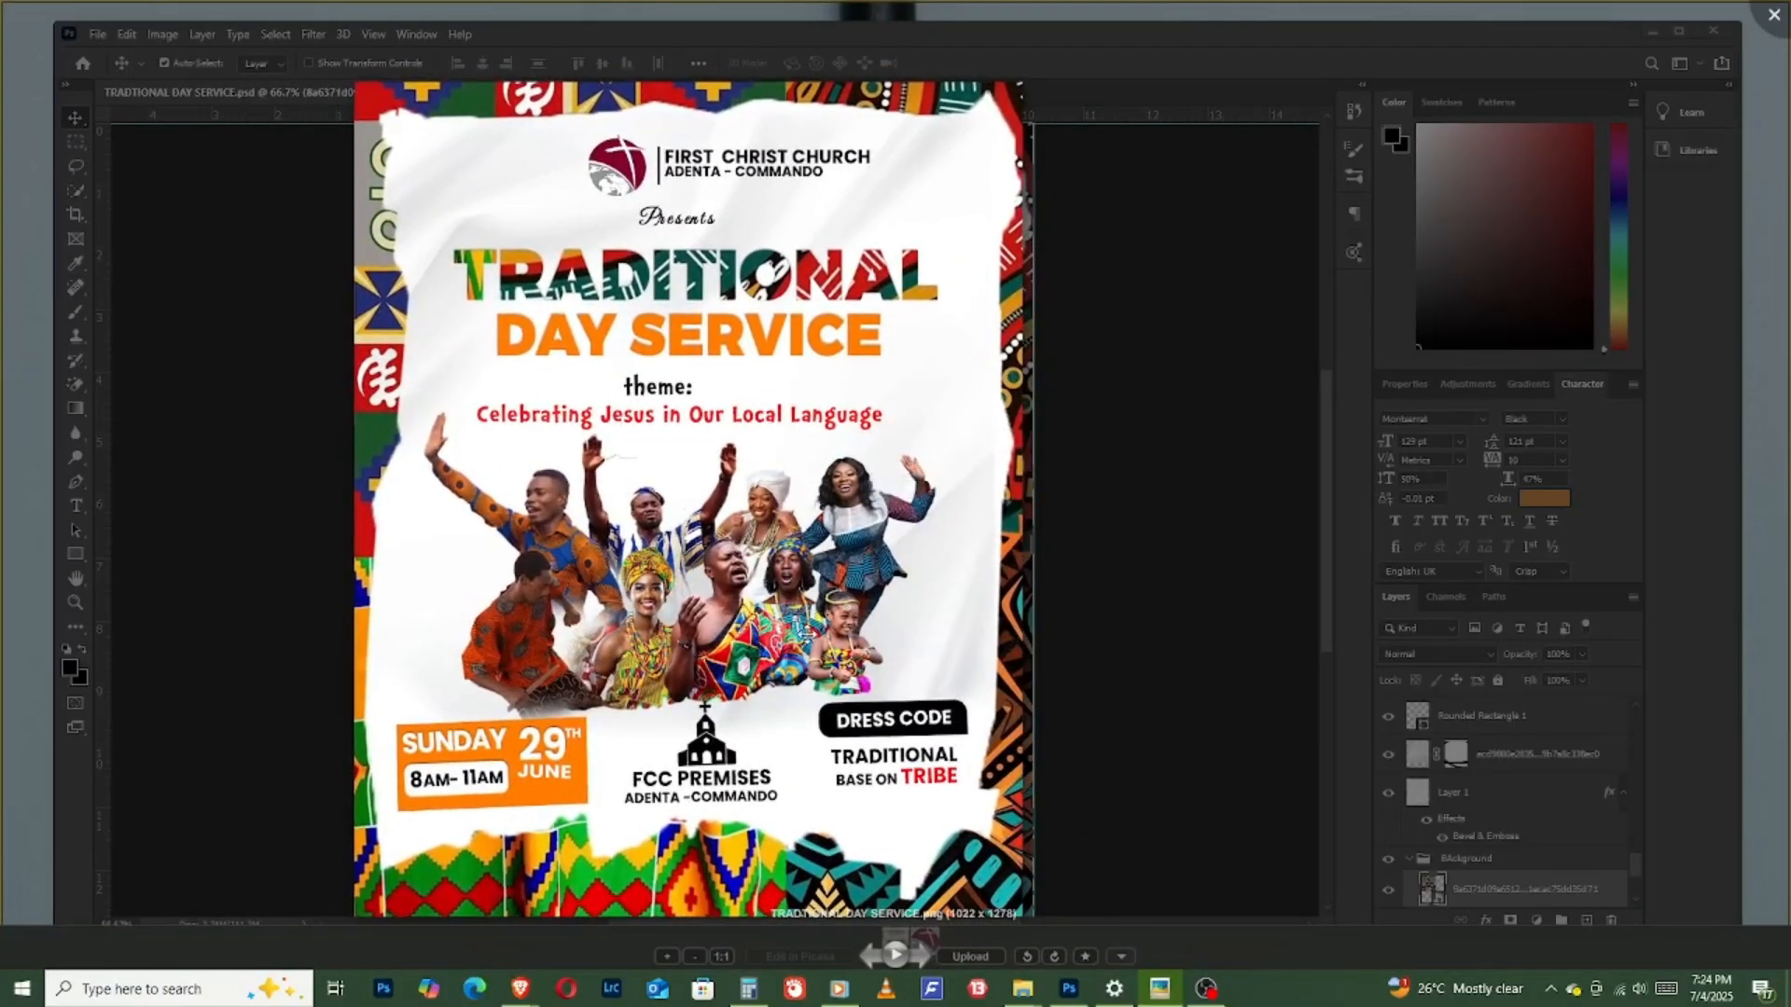
pyautogui.scroll(3, 805, 632)
pyautogui.scroll(-3, 808, 634)
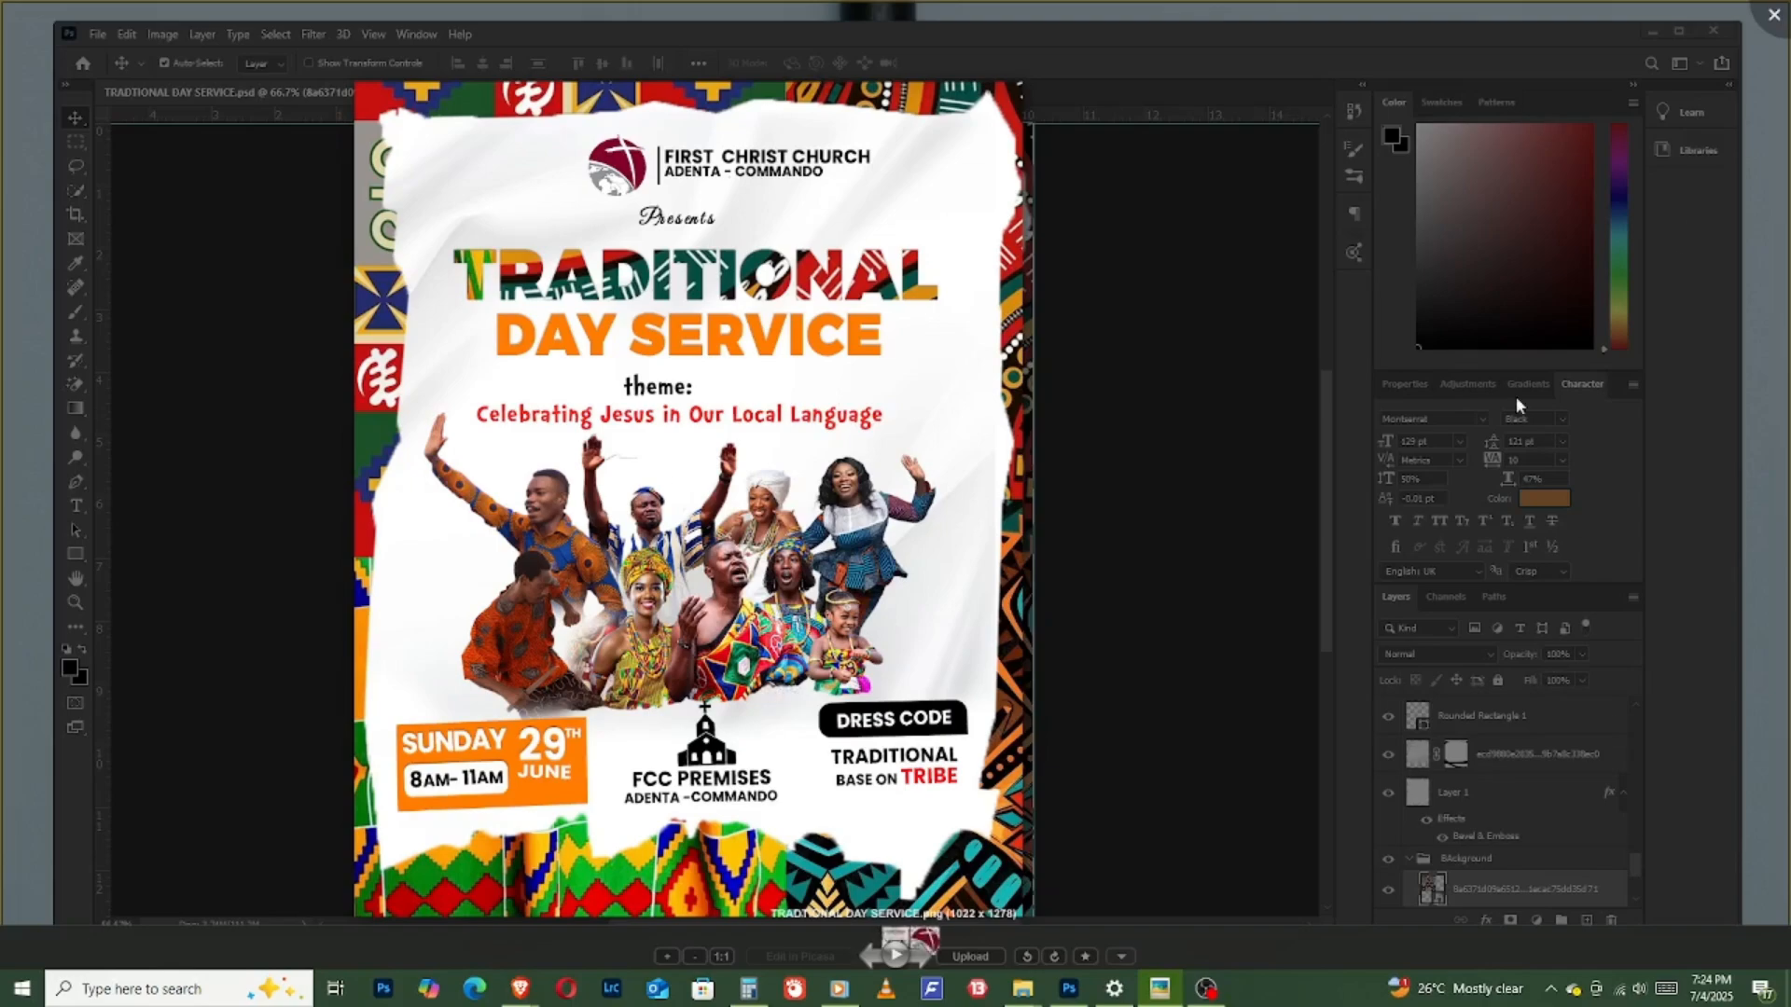
pyautogui.click(1774, 14)
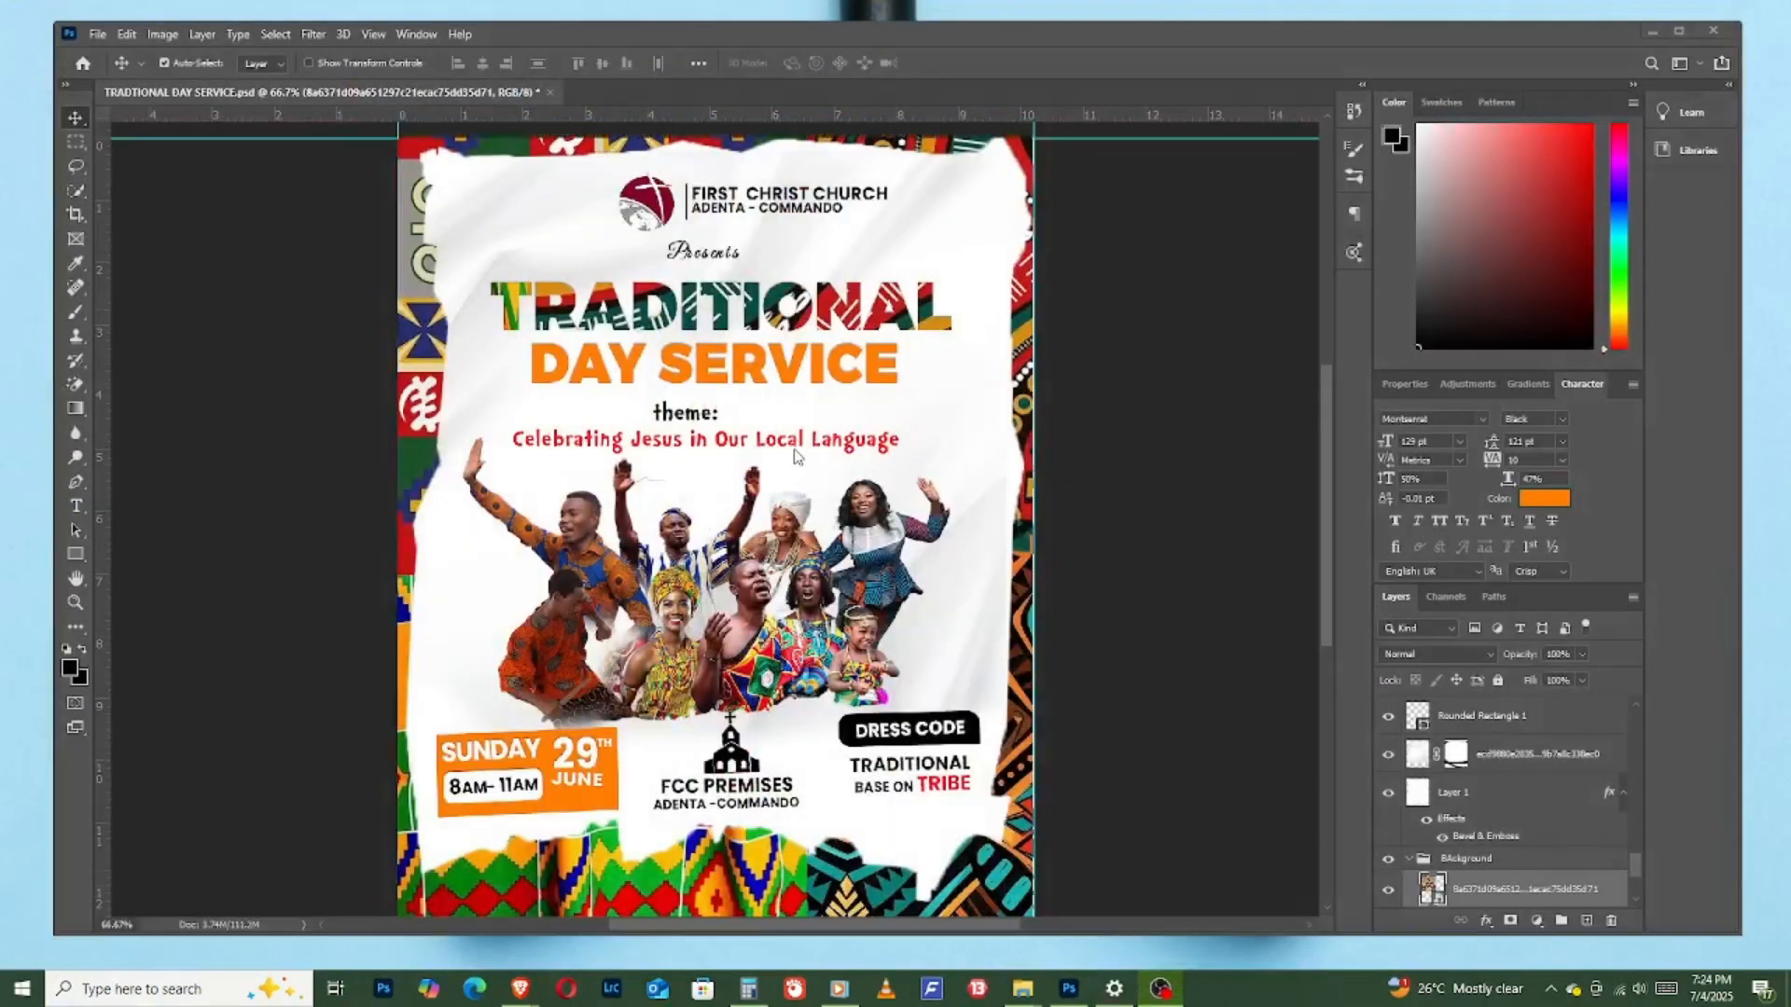
pyautogui.scroll(1, 797, 453)
pyautogui.scroll(-2, 808, 454)
pyautogui.scroll(-2, 808, 454)
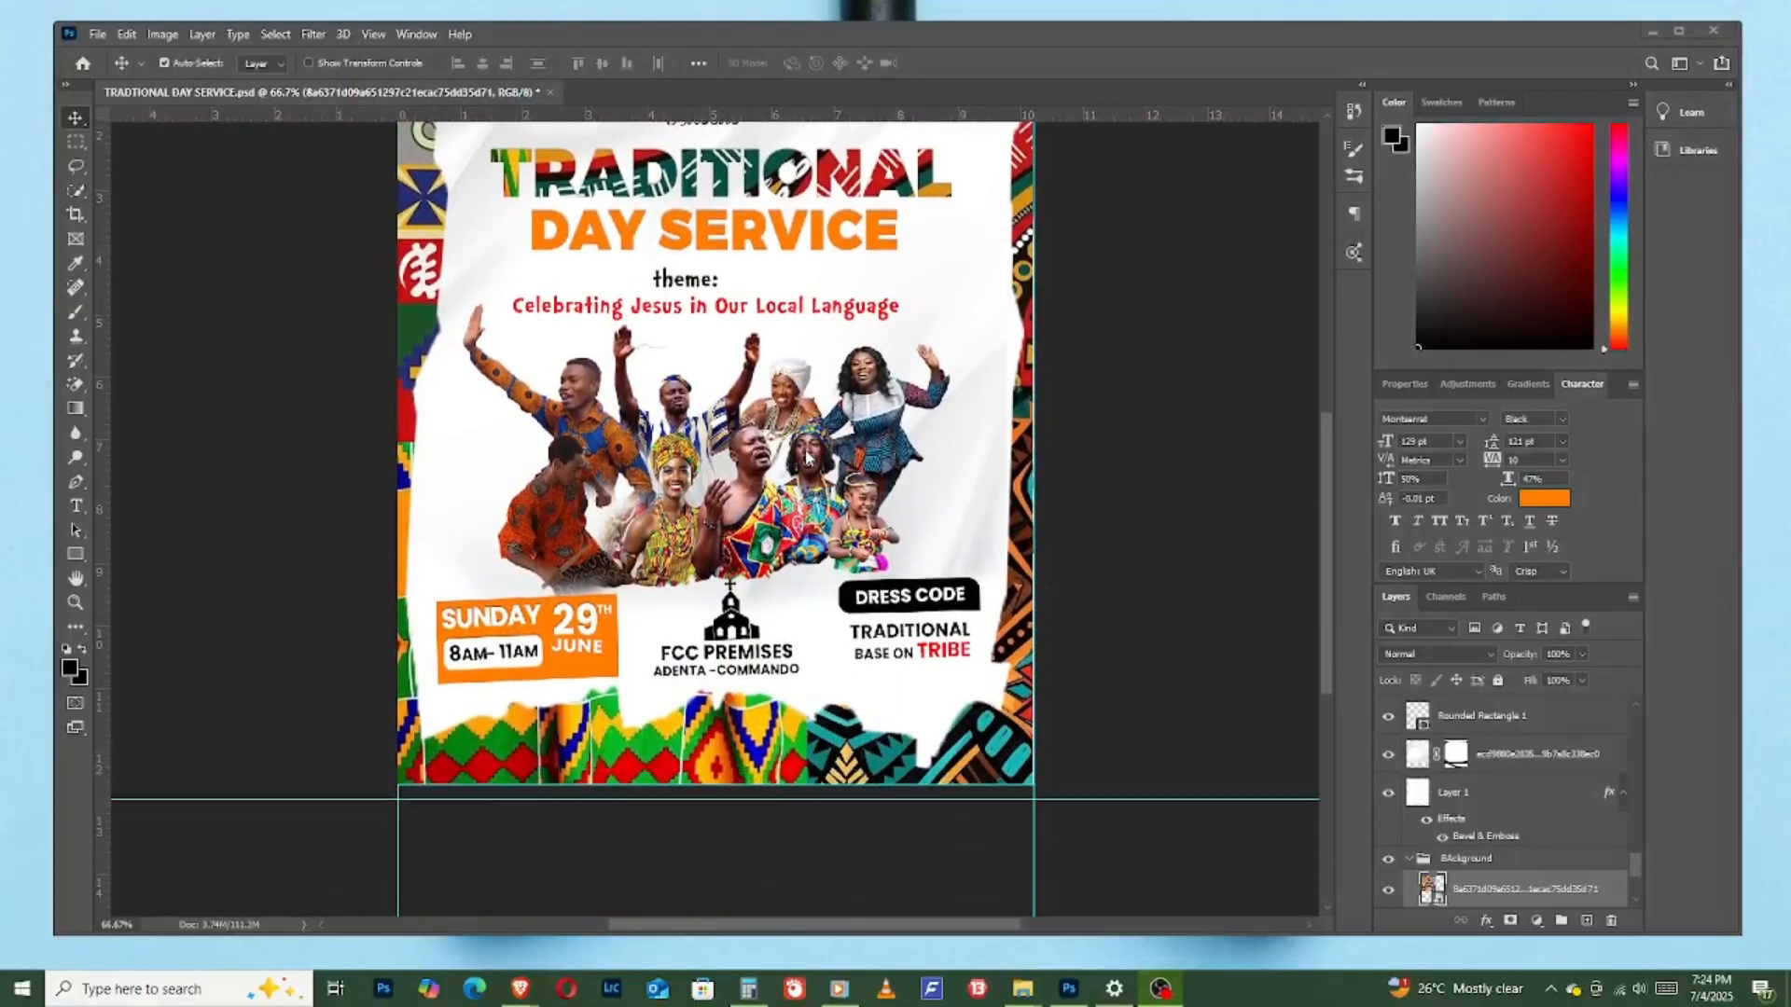
pyautogui.scroll(3, 809, 453)
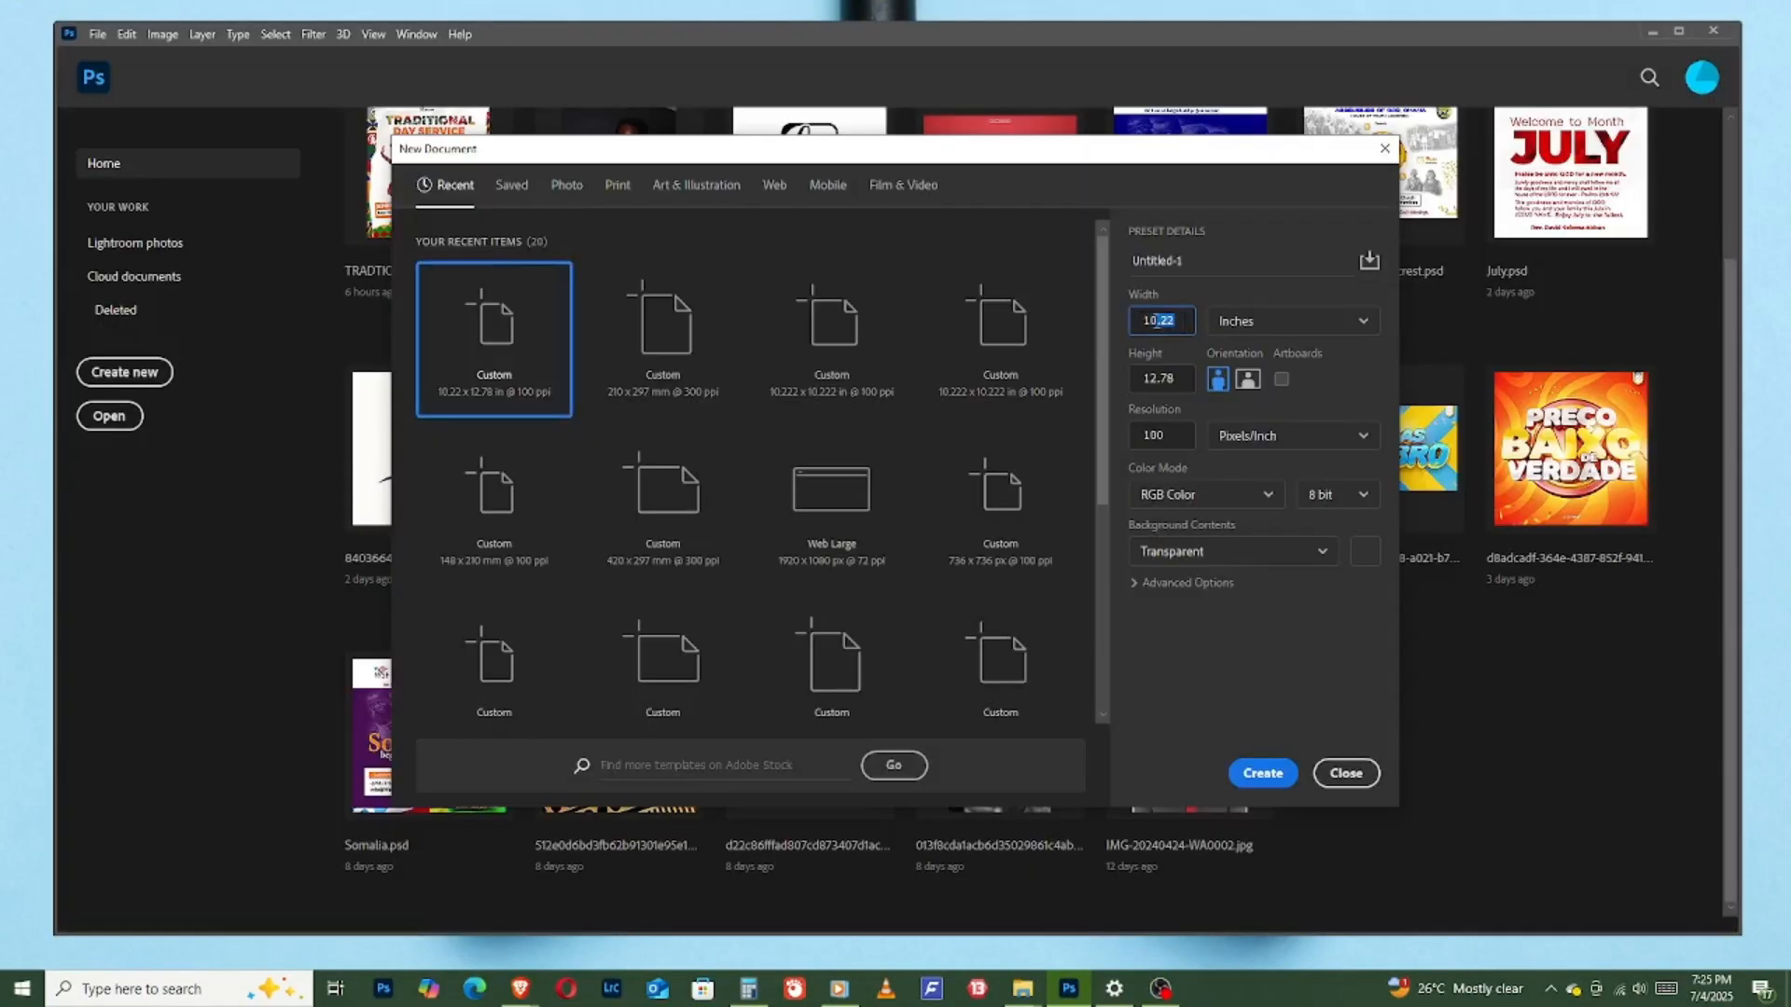
# - Create a new portrait document 10.22 by 12.78 inches at 100 pixels/inch, RGB Color, with a white background
pyautogui.moveTo(1177, 323); pyautogui.dragTo(1136, 324)
pyautogui.click(1175, 377)
pyautogui.click(1226, 554)
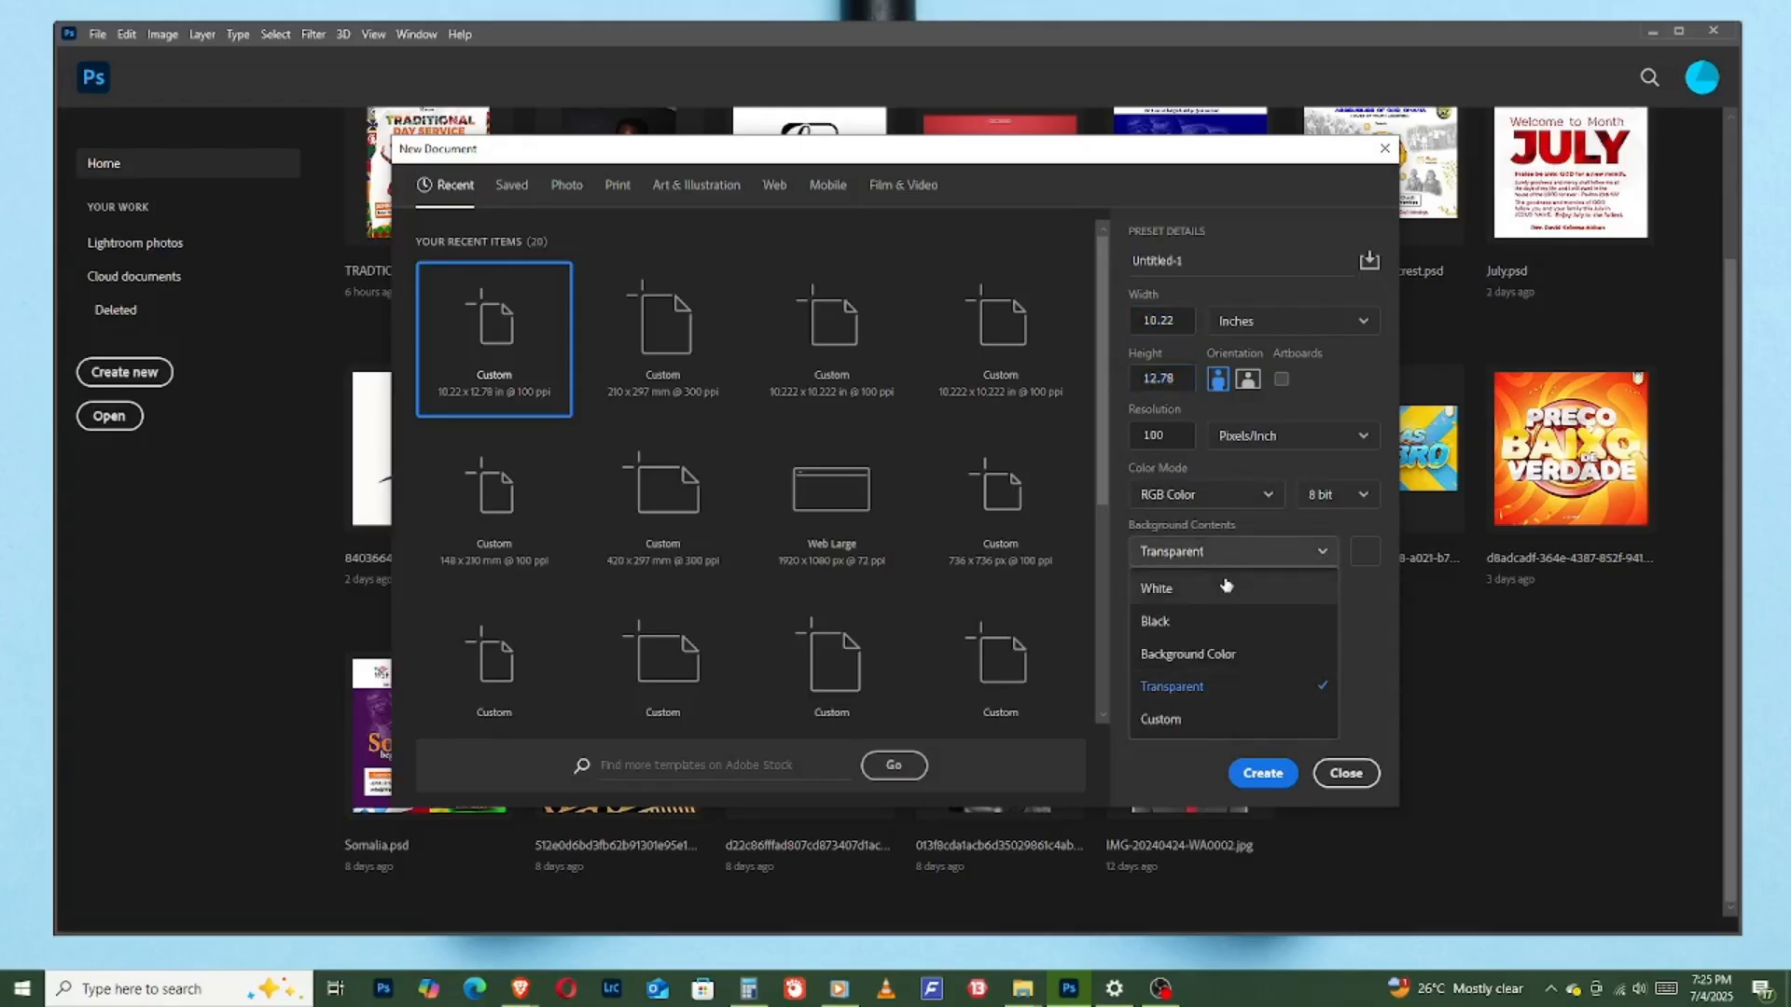
pyautogui.click(1214, 591)
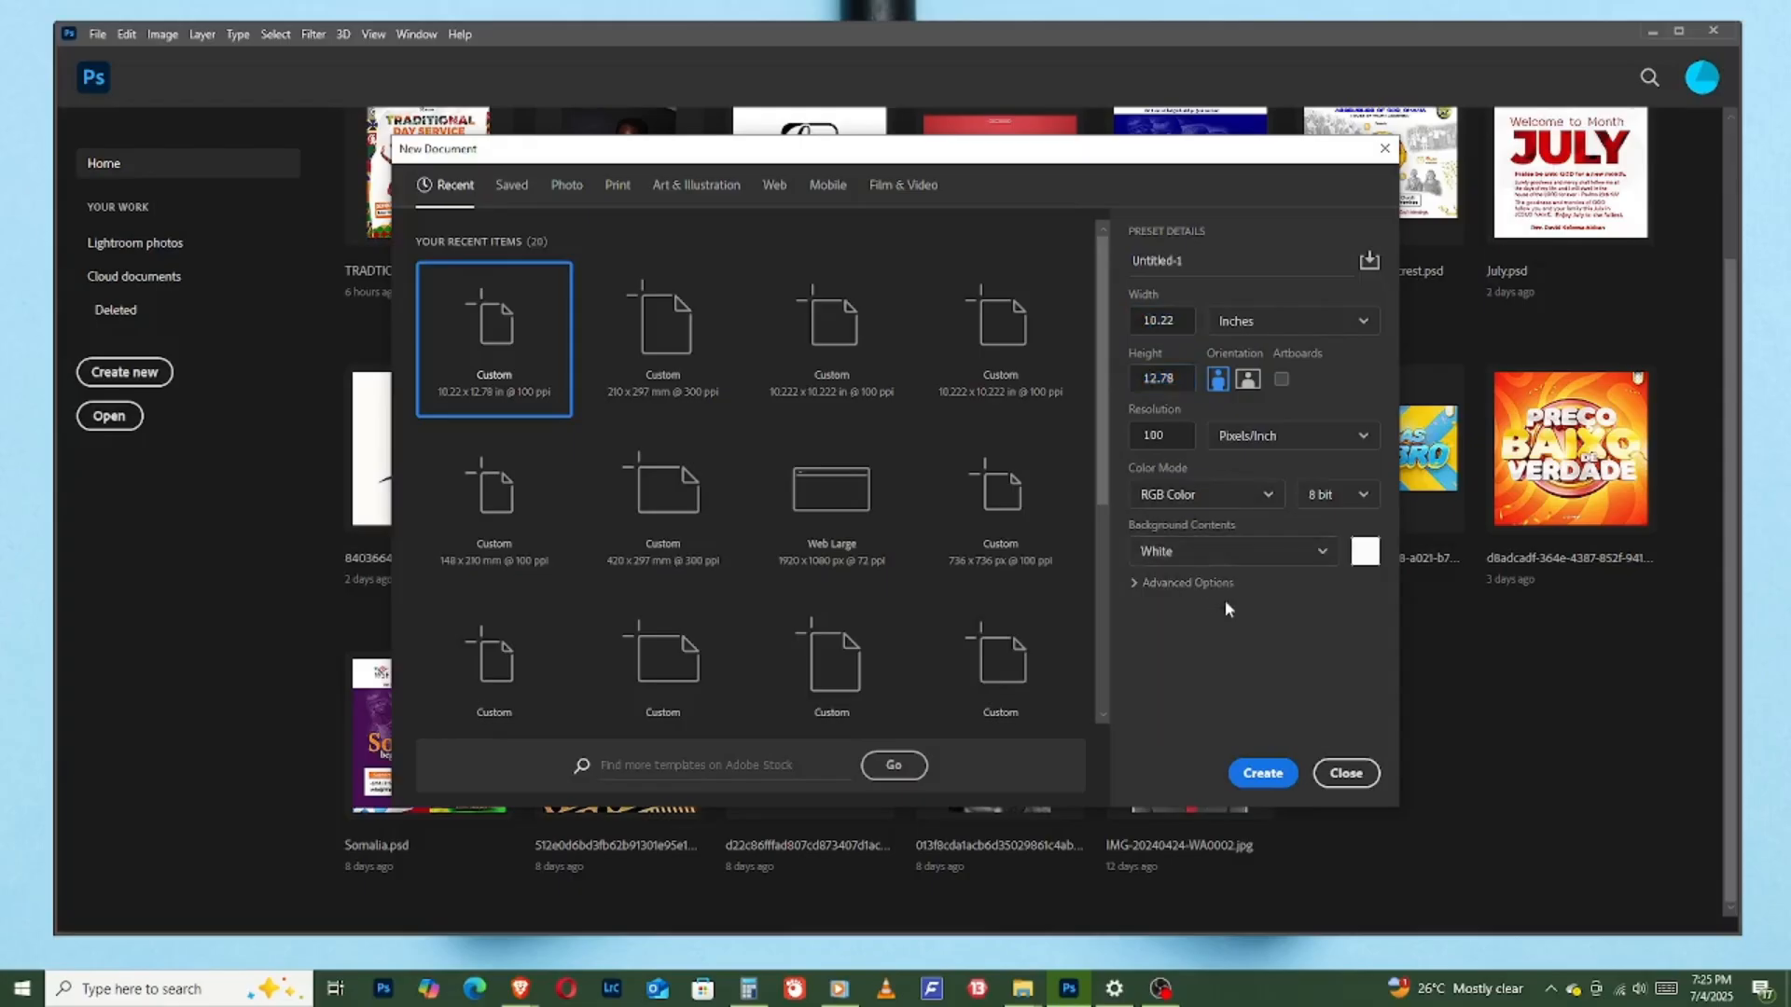
pyautogui.click(1278, 782)
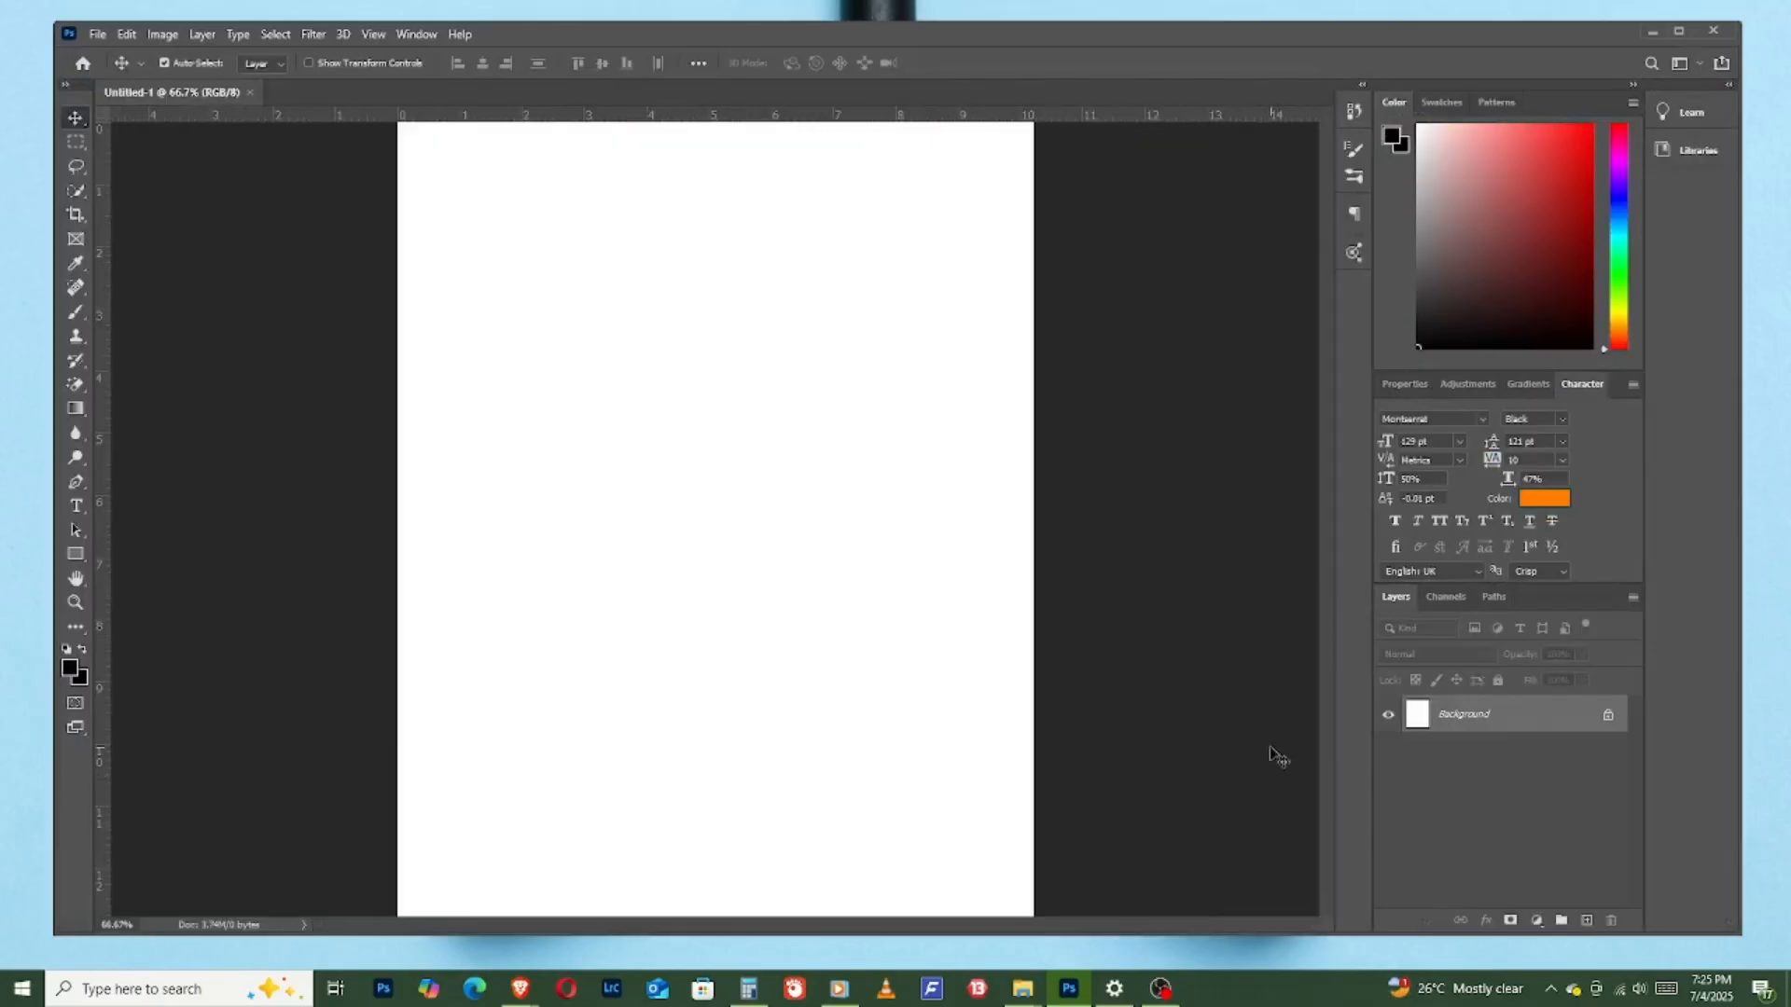
pyautogui.press('ctrl')
pyautogui.hotkey('ctrl', '-')
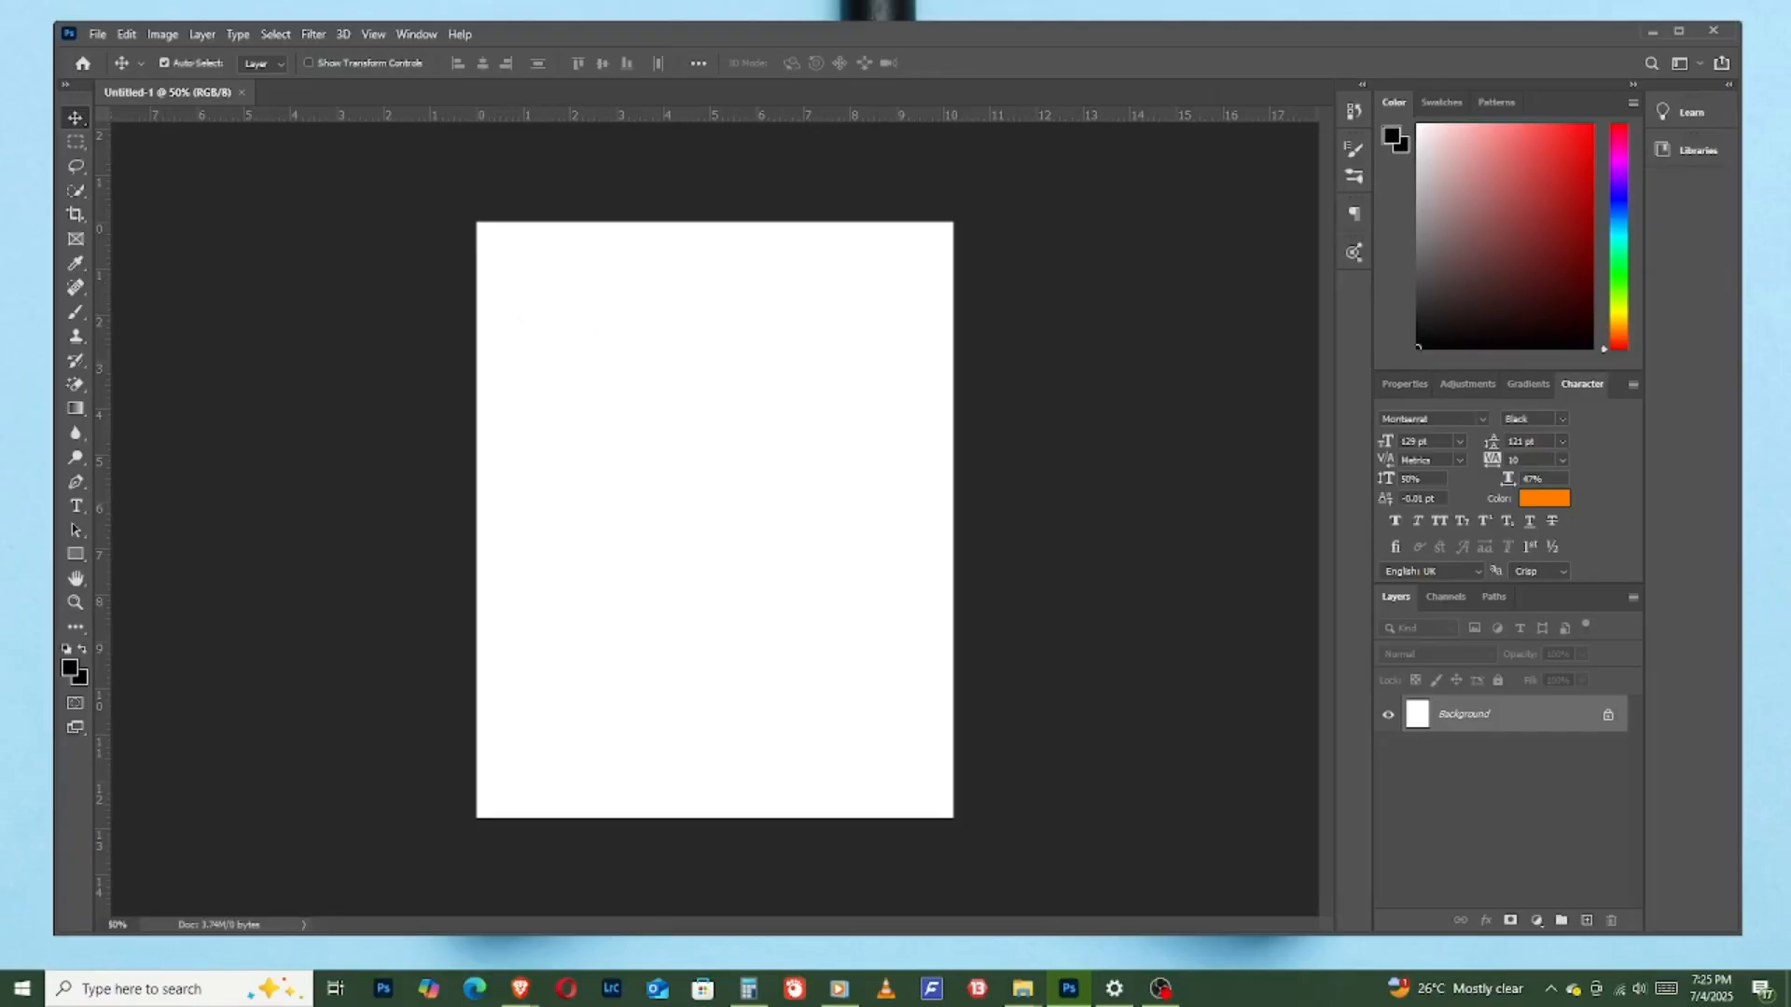
# - Switch to File Explorer and preview the four African pattern images in the Resources folder, comparing their designs
pyautogui.click(1023, 989)
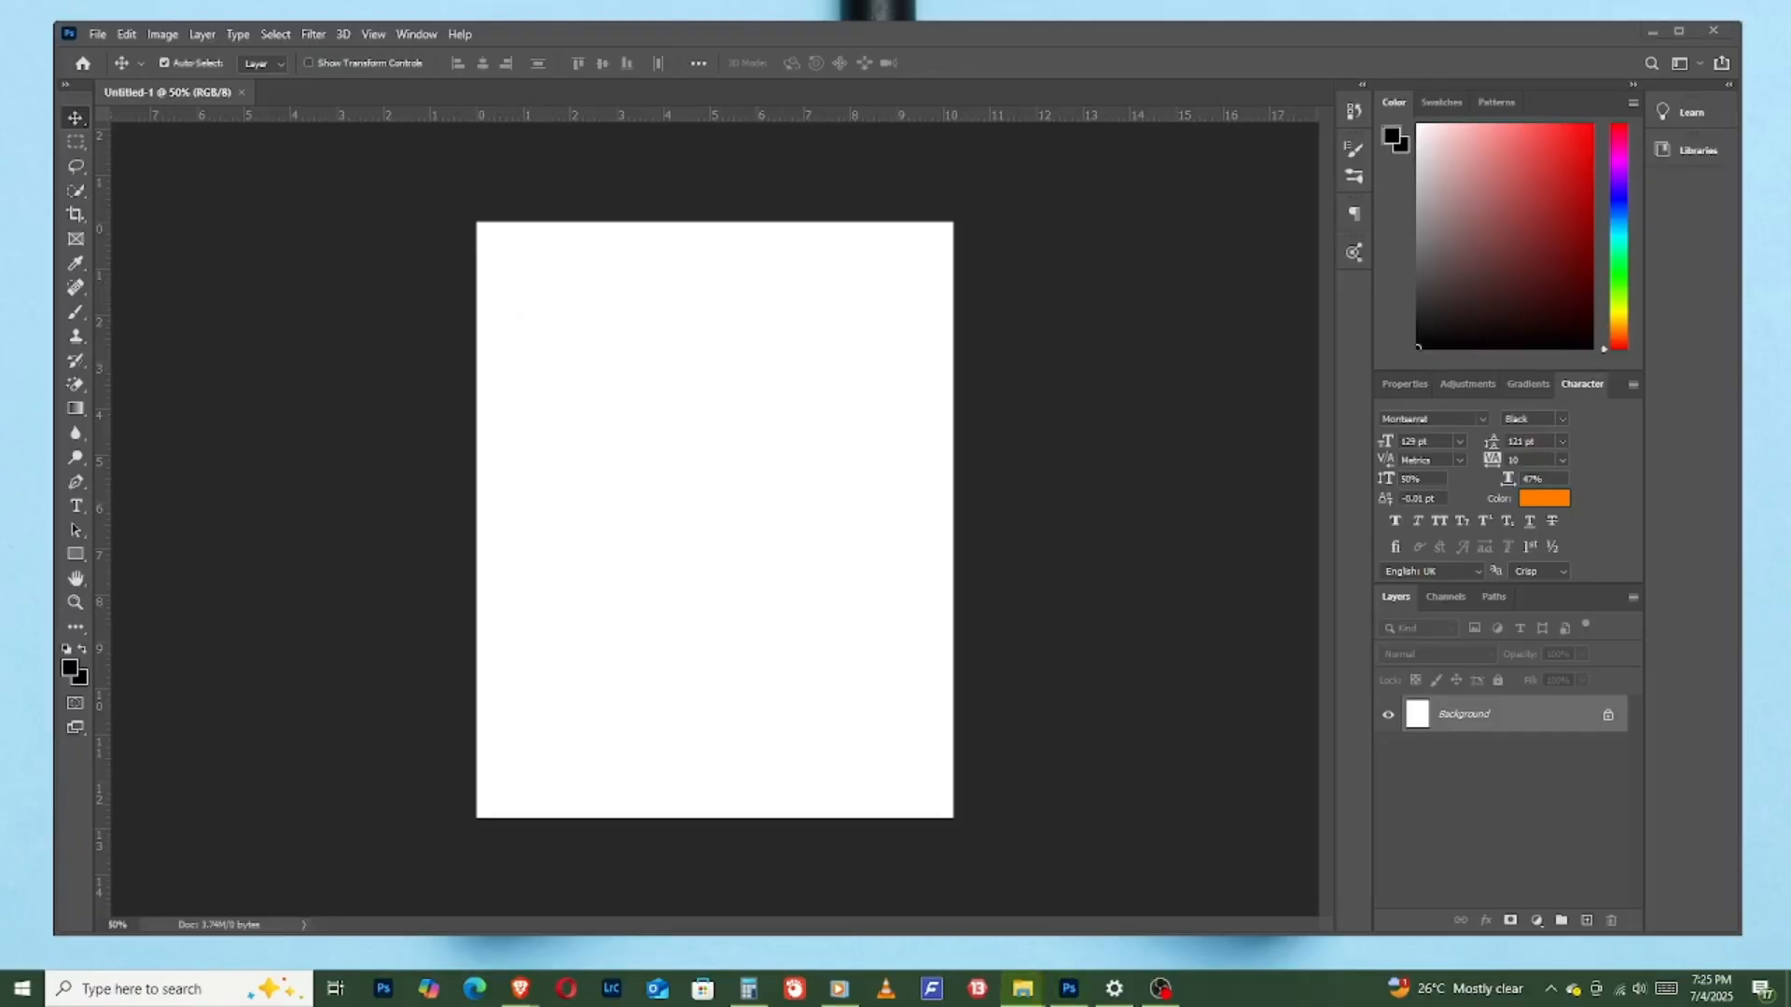
pyautogui.moveTo(1113, 309); pyautogui.dragTo(543, 222)
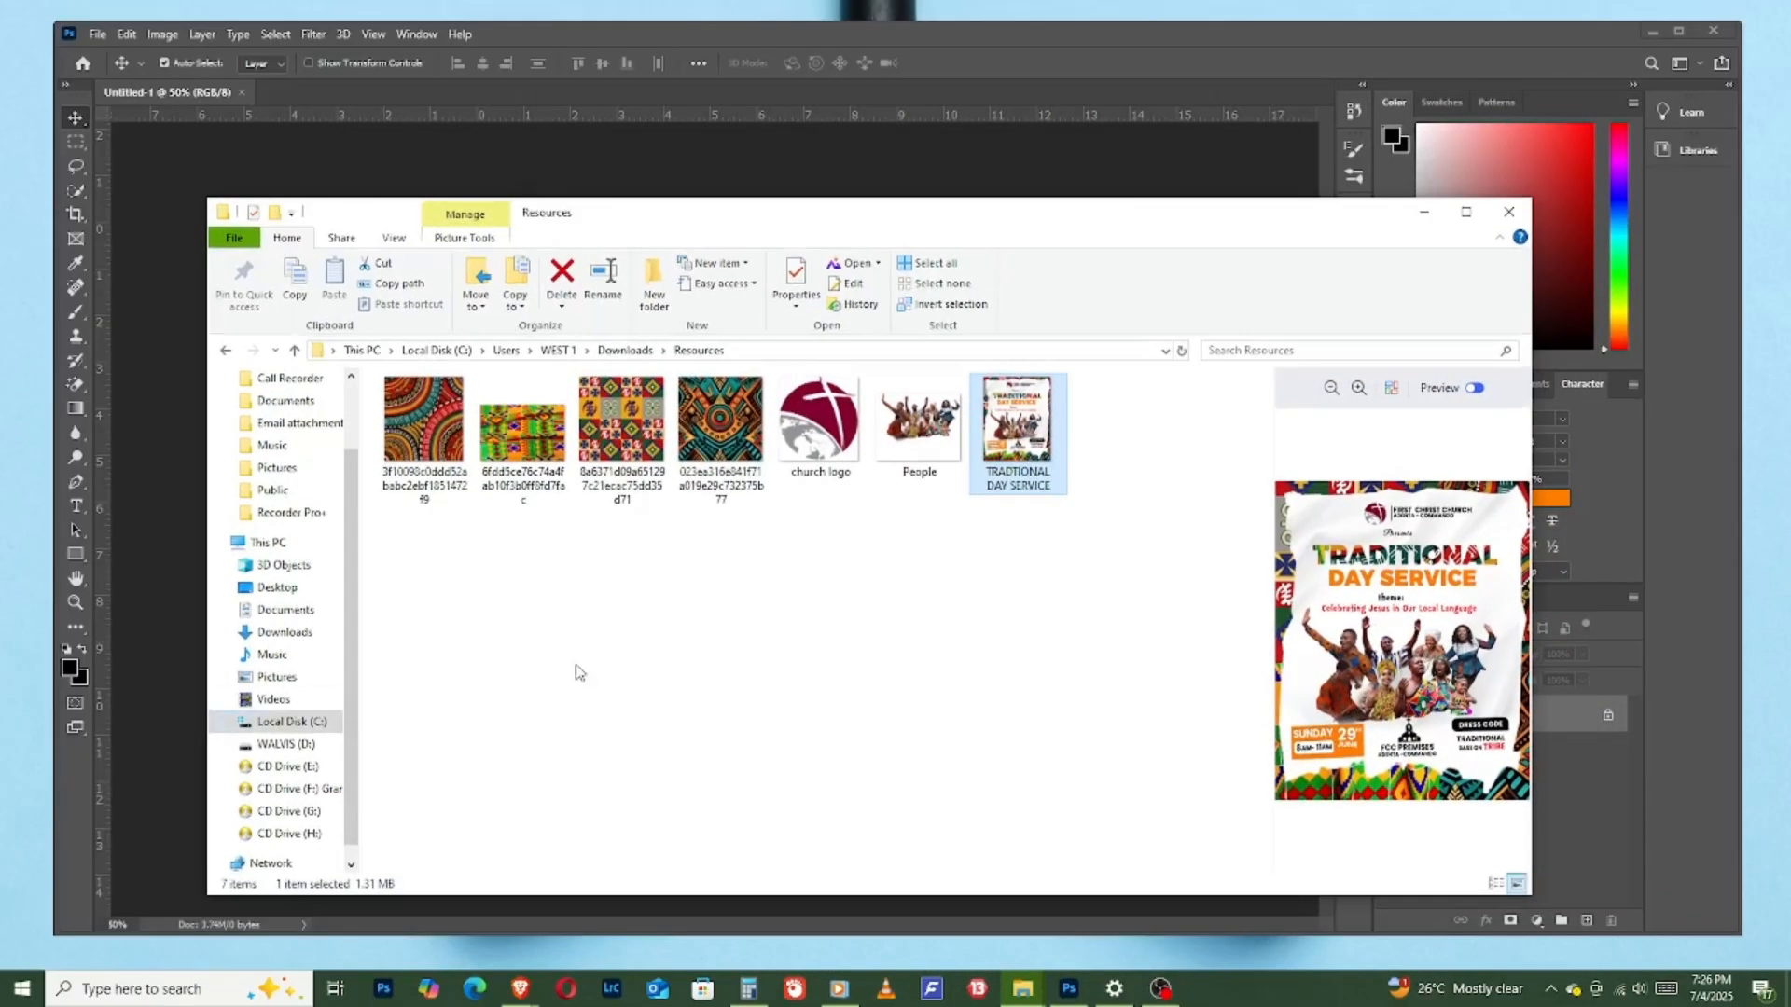
pyautogui.click(443, 437)
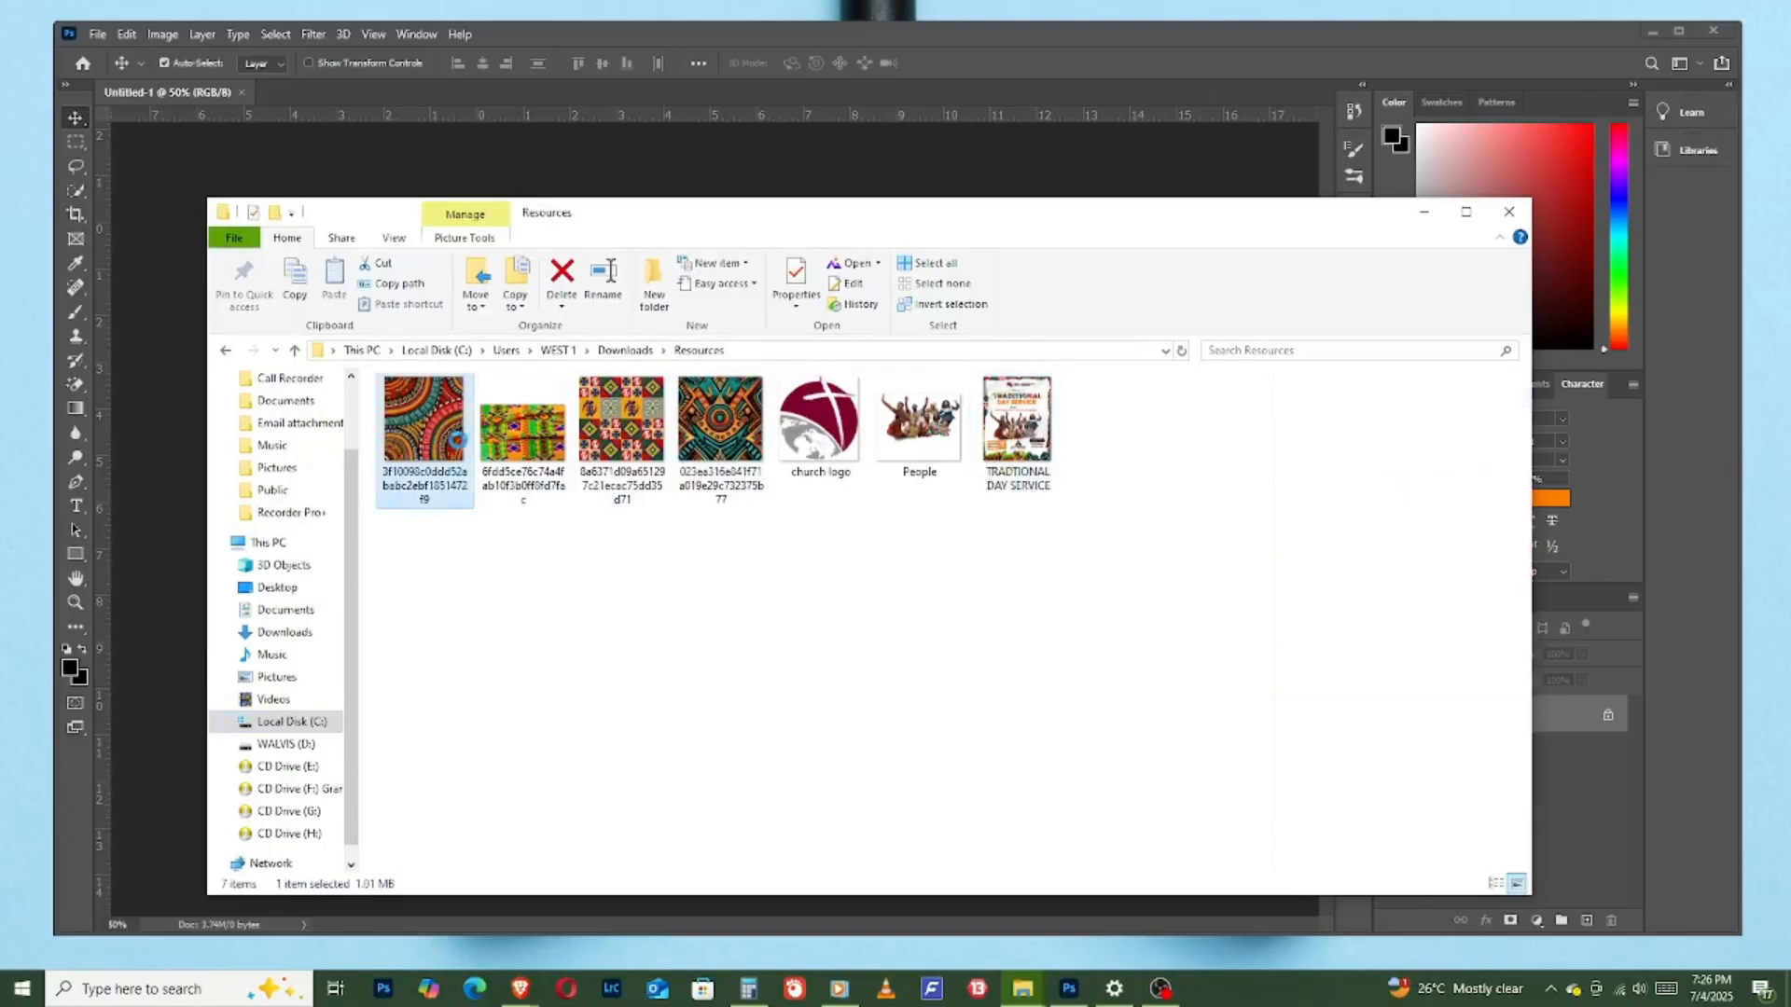
pyautogui.click(544, 464)
pyautogui.click(638, 446)
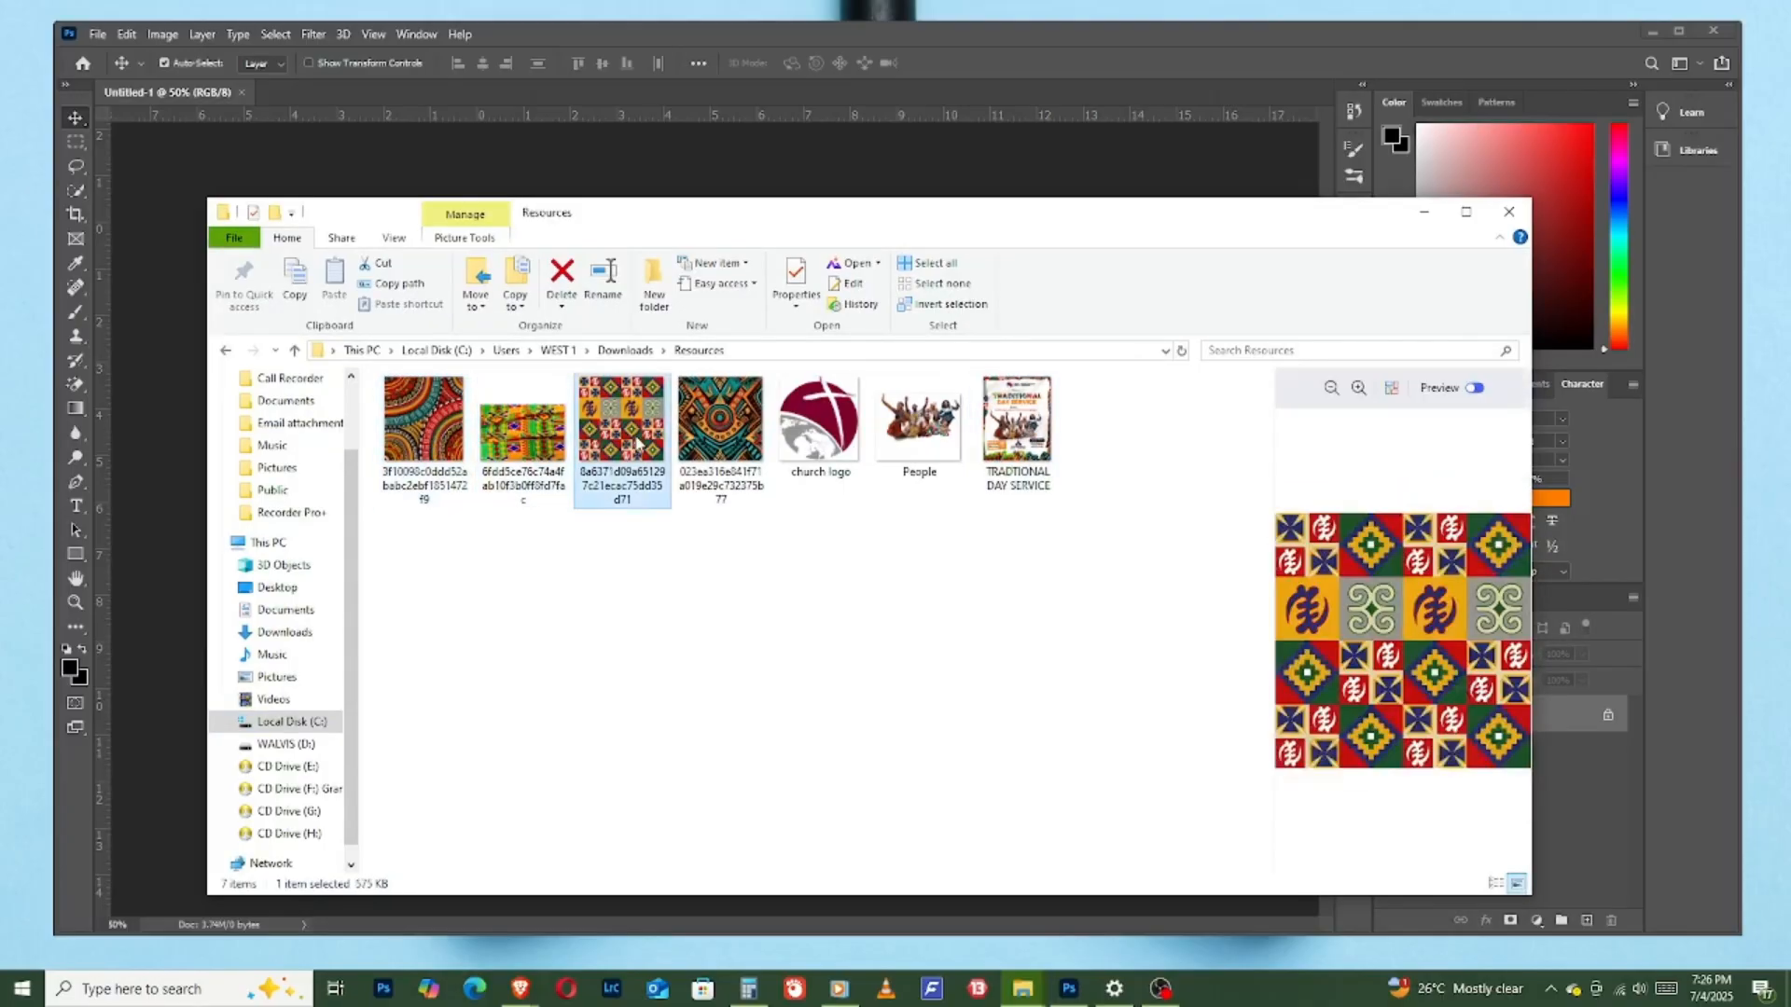
pyautogui.click(718, 456)
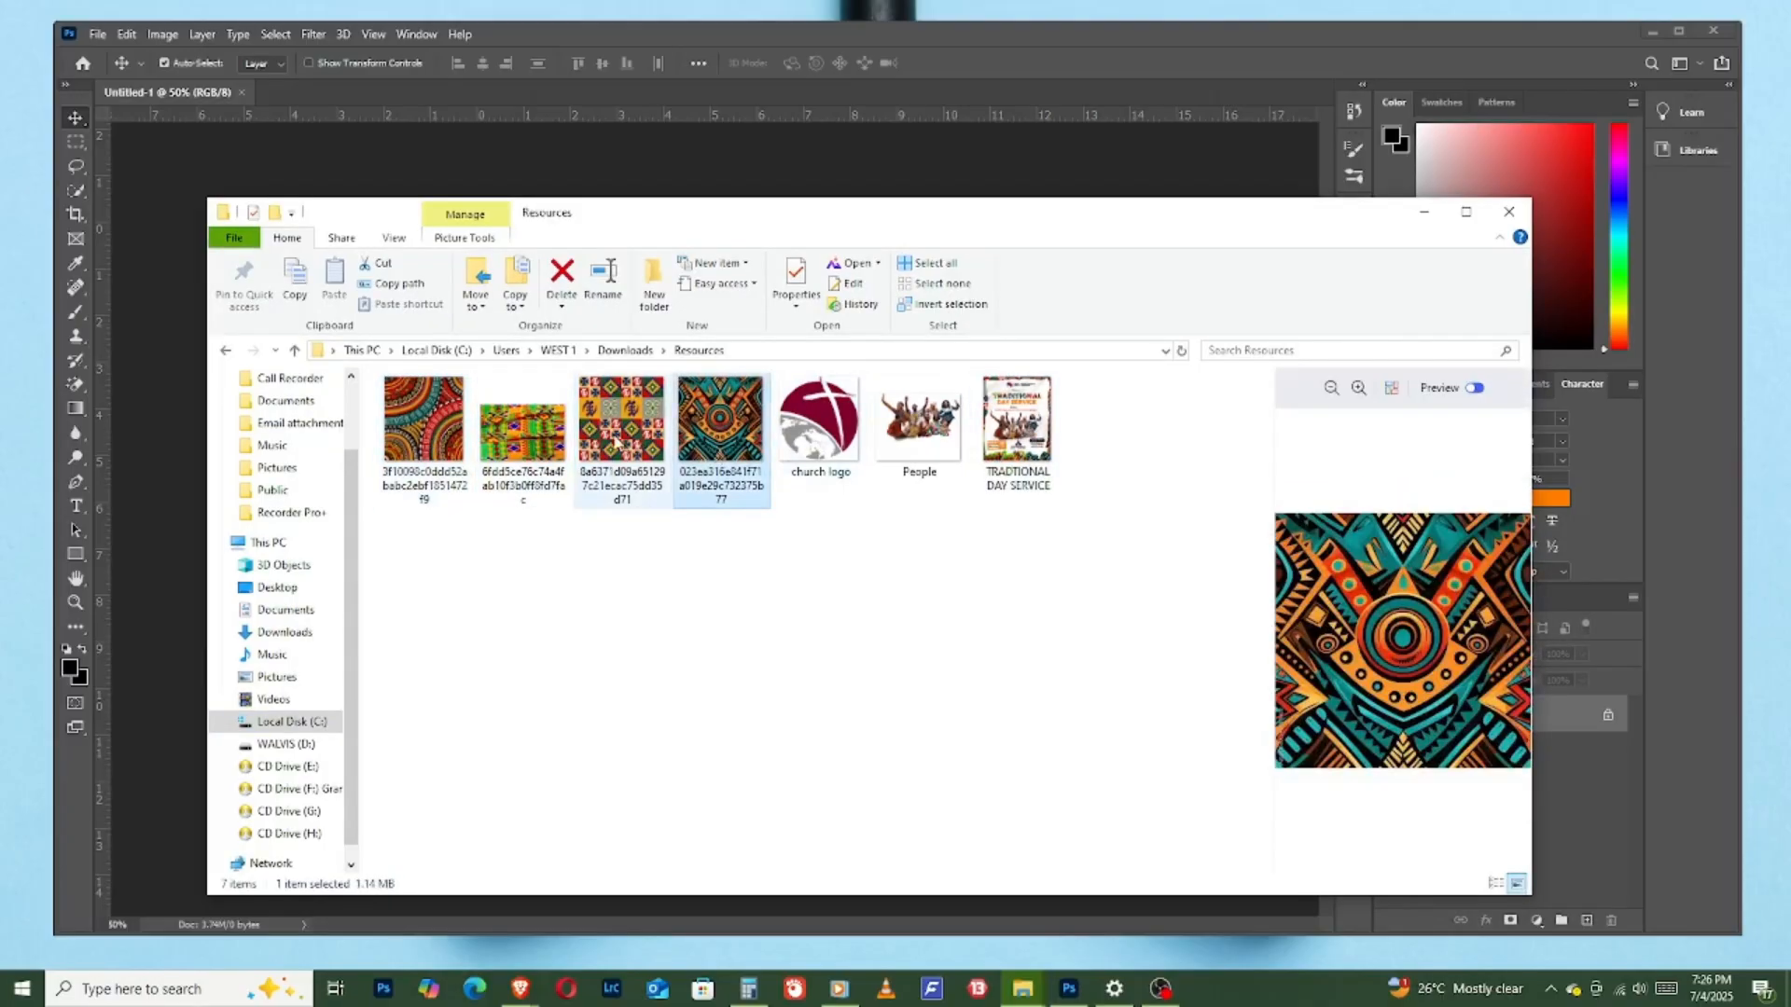
pyautogui.click(531, 434)
pyautogui.click(431, 432)
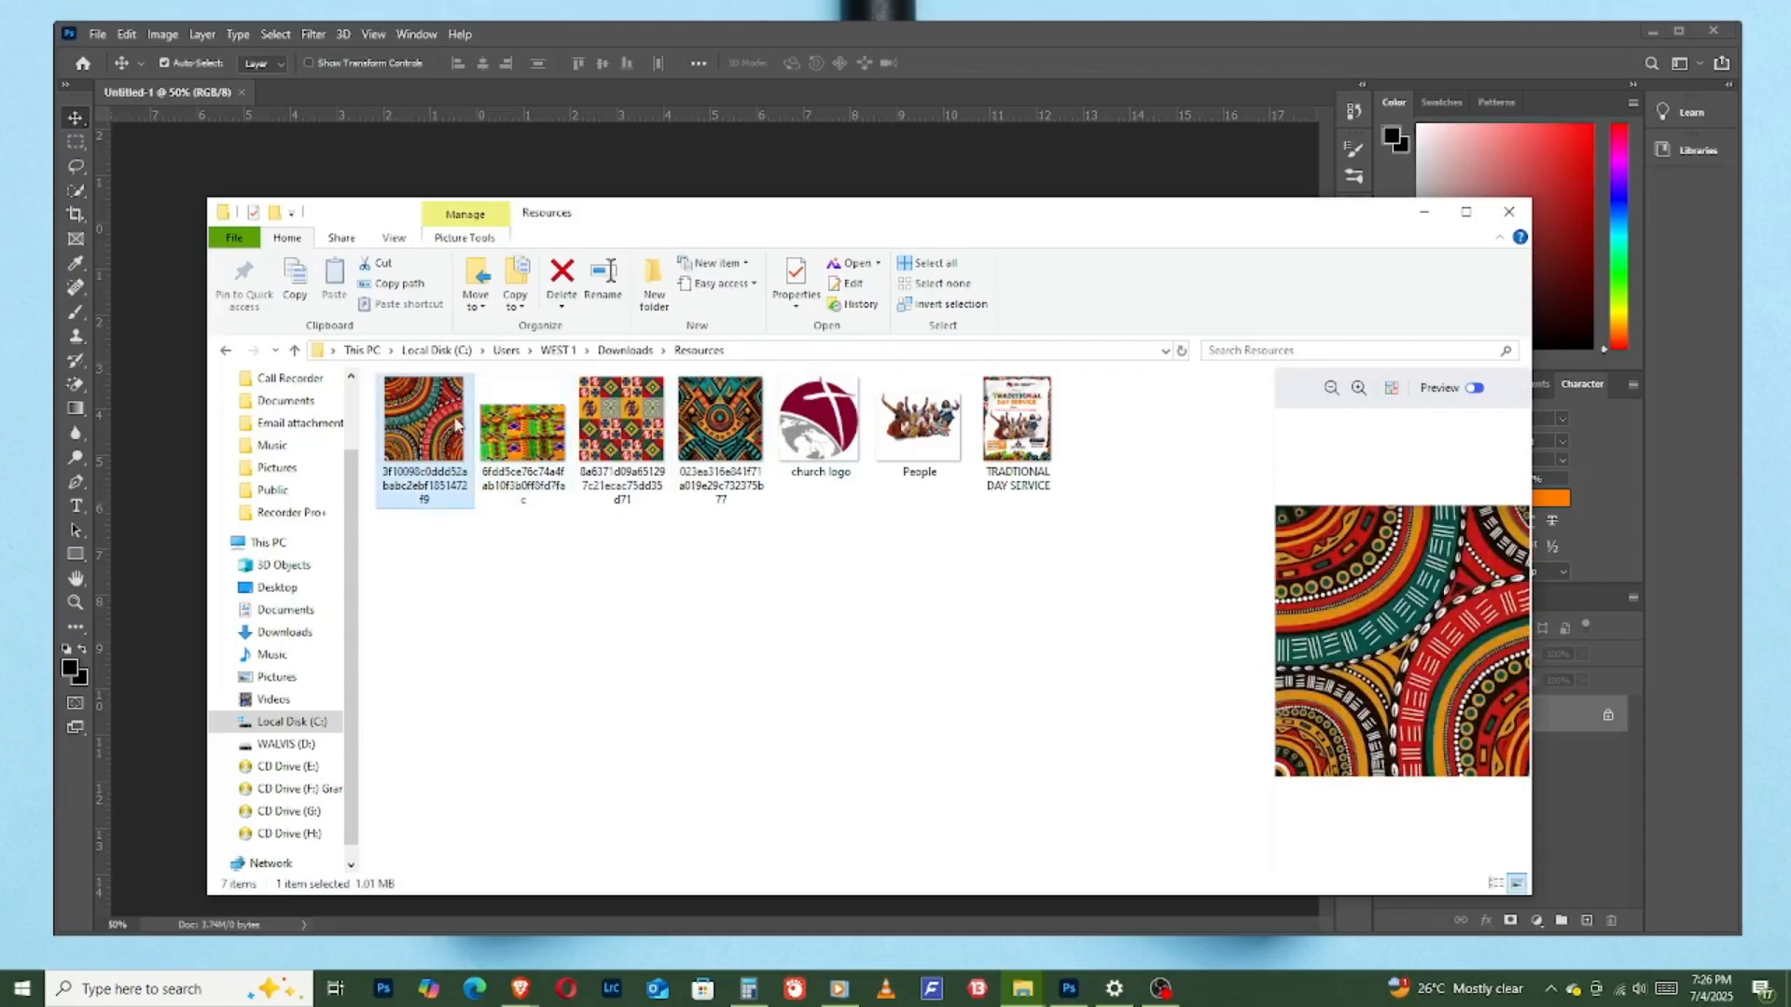
pyautogui.click(553, 454)
pyautogui.click(634, 448)
pyautogui.click(746, 455)
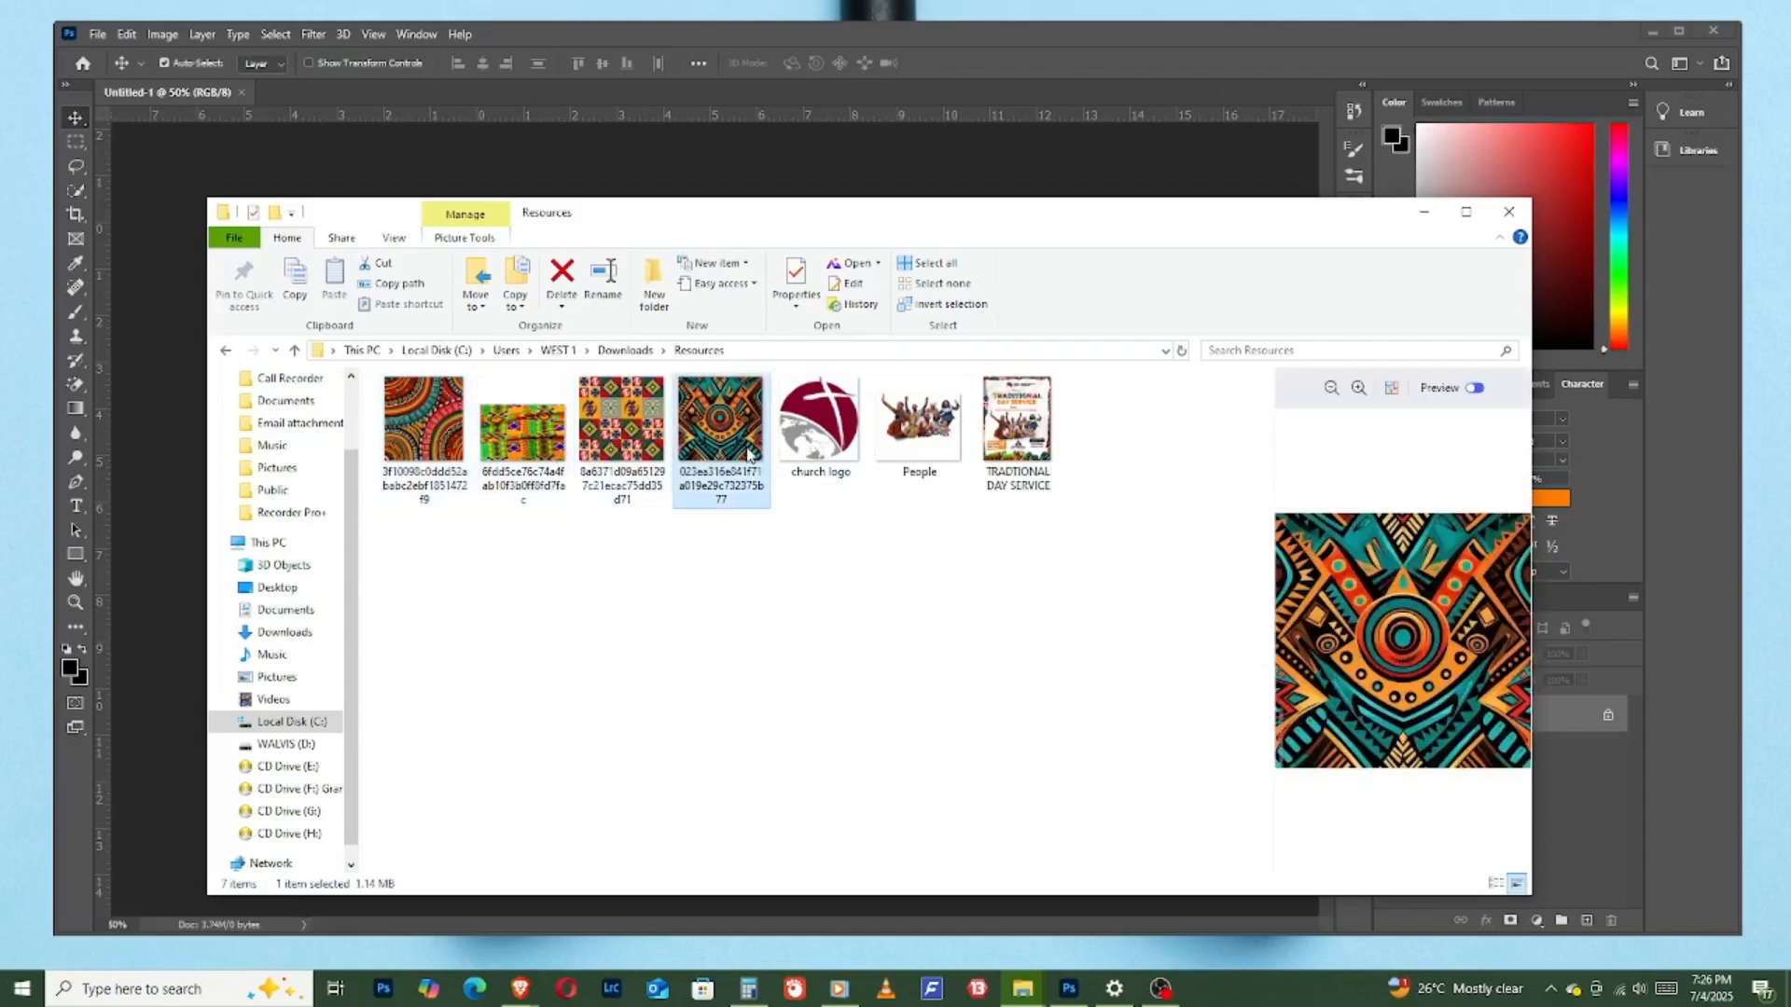
pyautogui.click(602, 448)
pyautogui.click(515, 440)
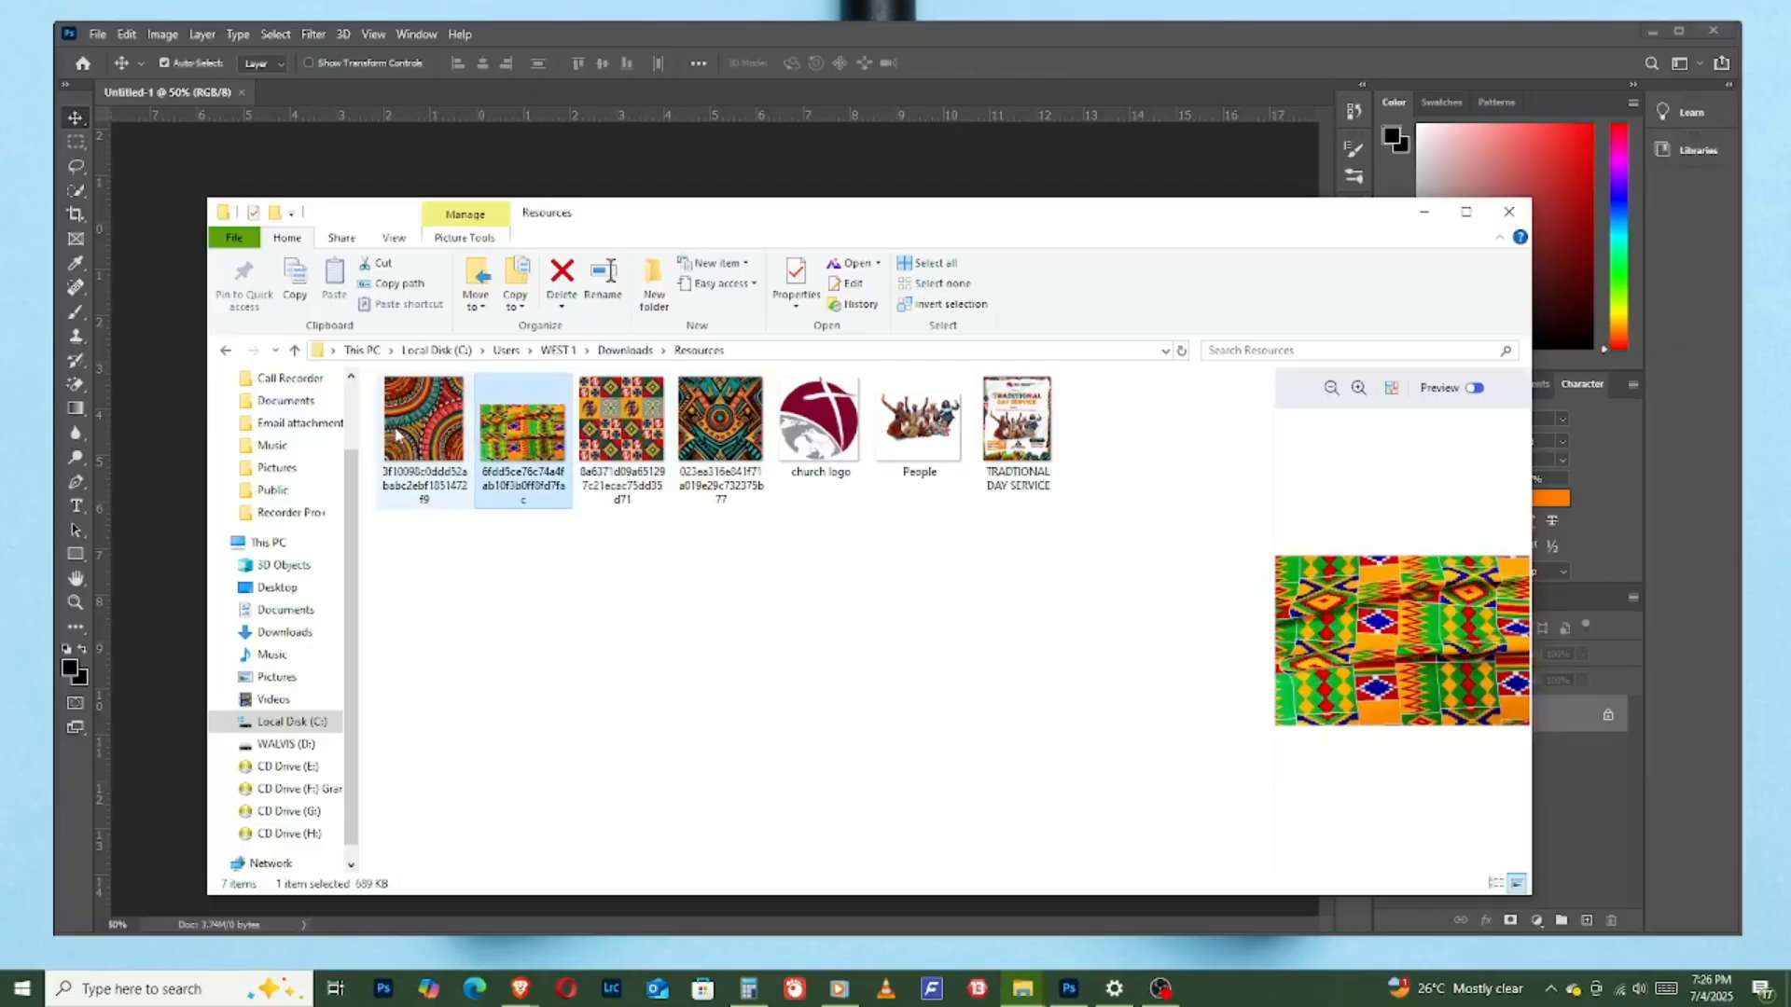
pyautogui.click(403, 434)
pyautogui.click(524, 442)
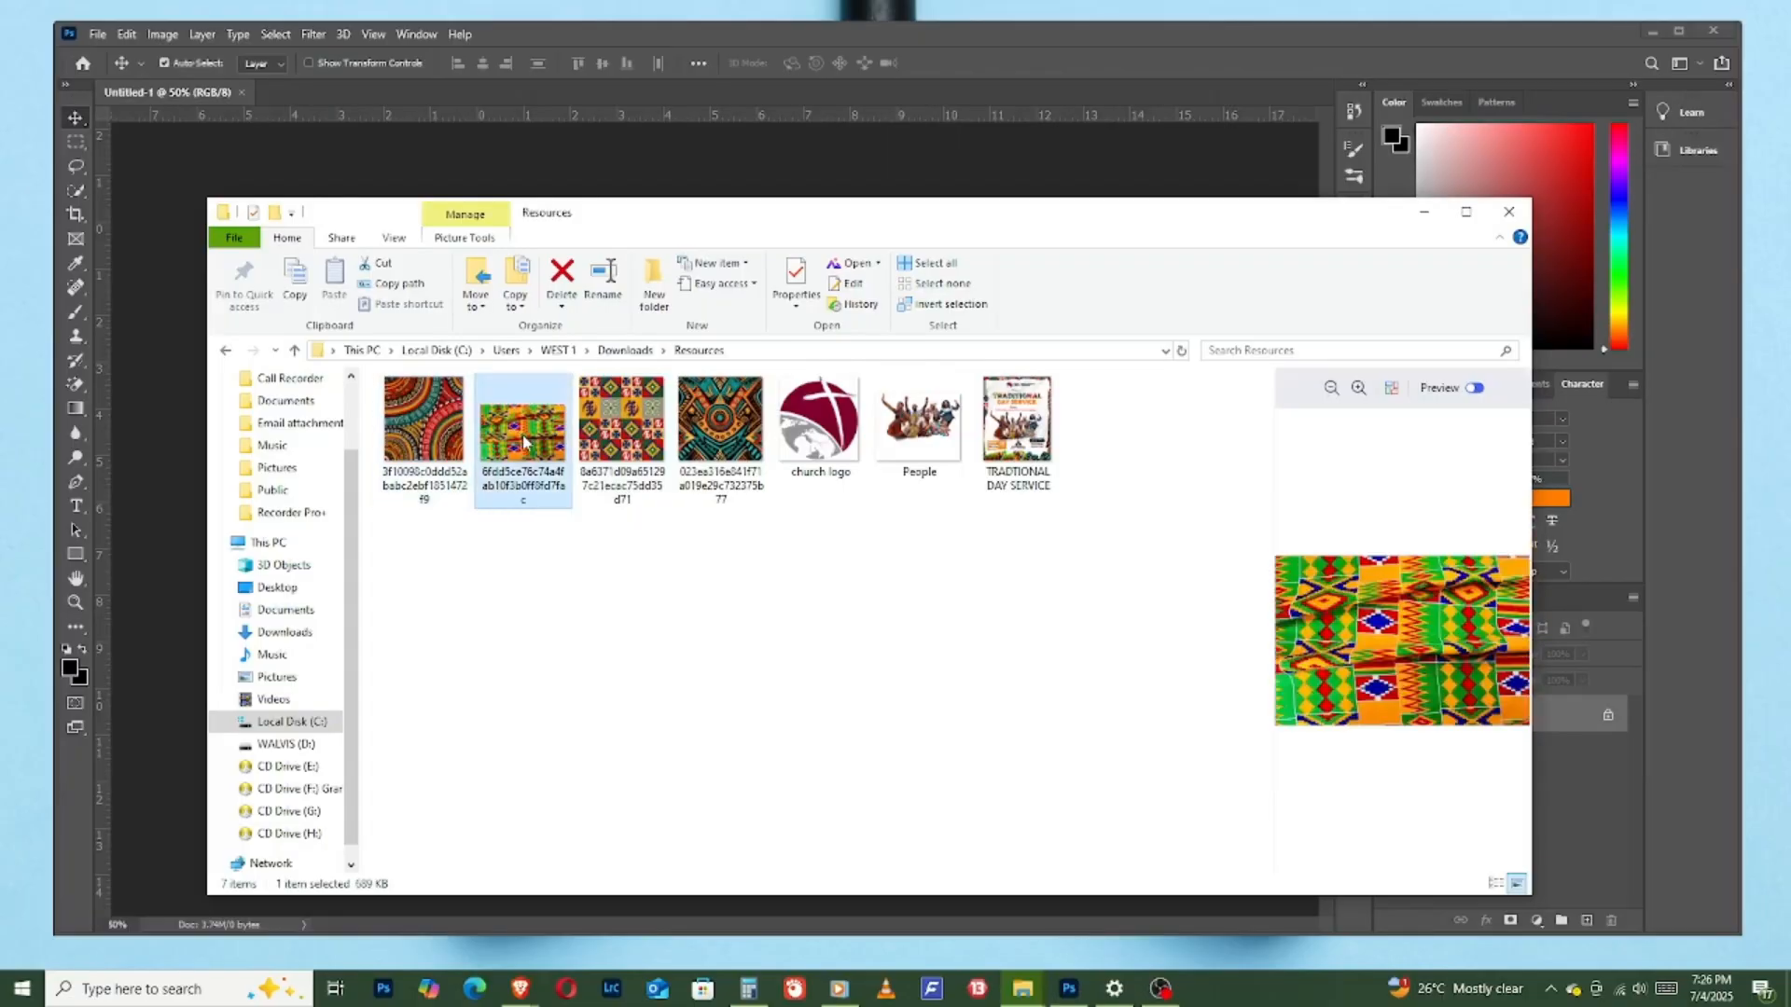
pyautogui.click(651, 432)
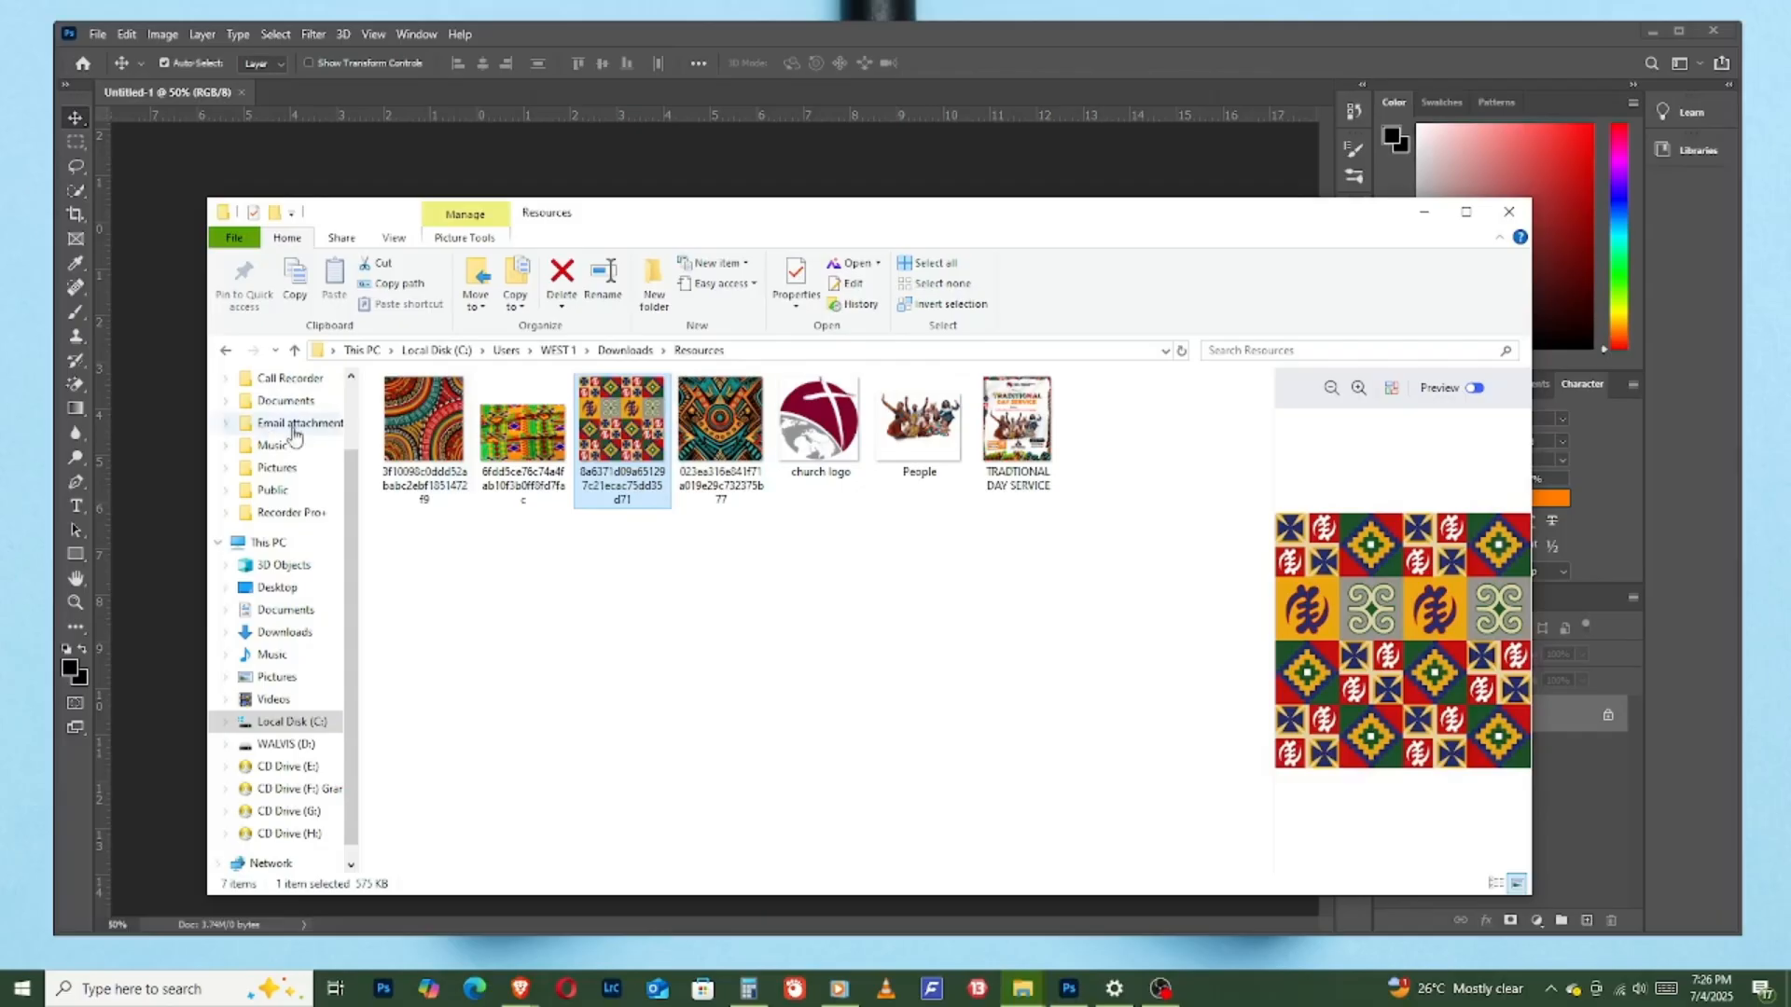
pyautogui.click(433, 442)
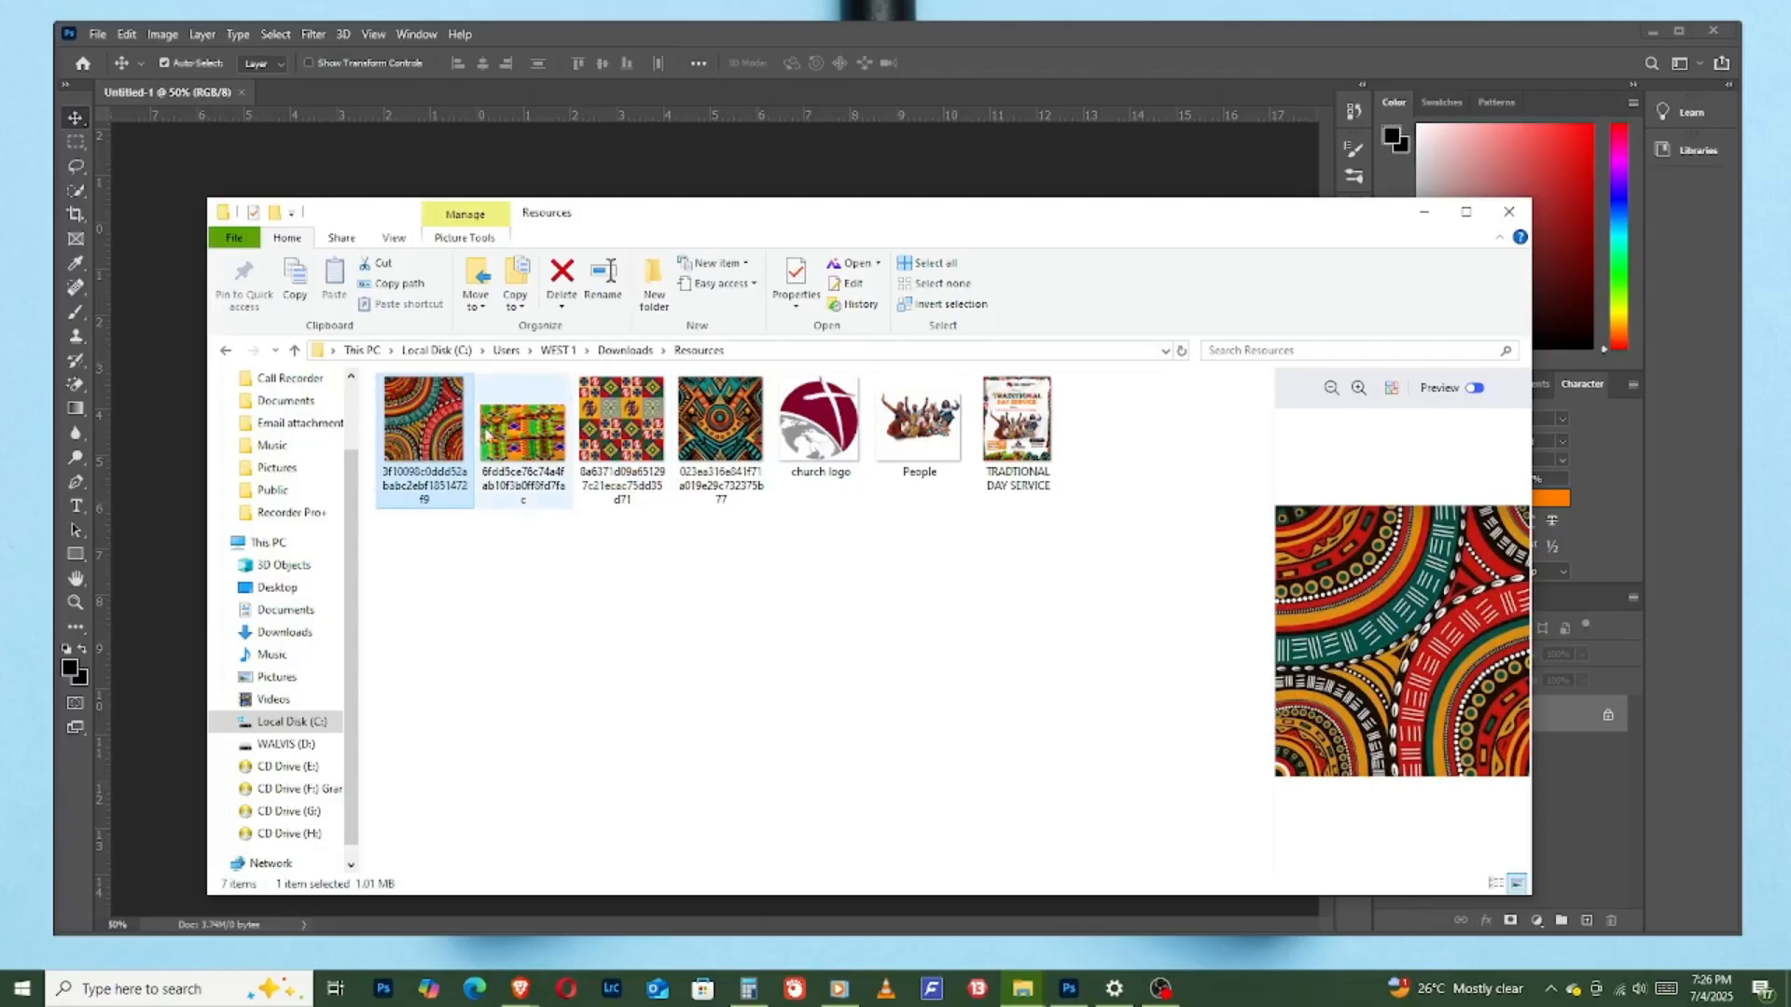
pyautogui.click(721, 430)
pyautogui.click(484, 438)
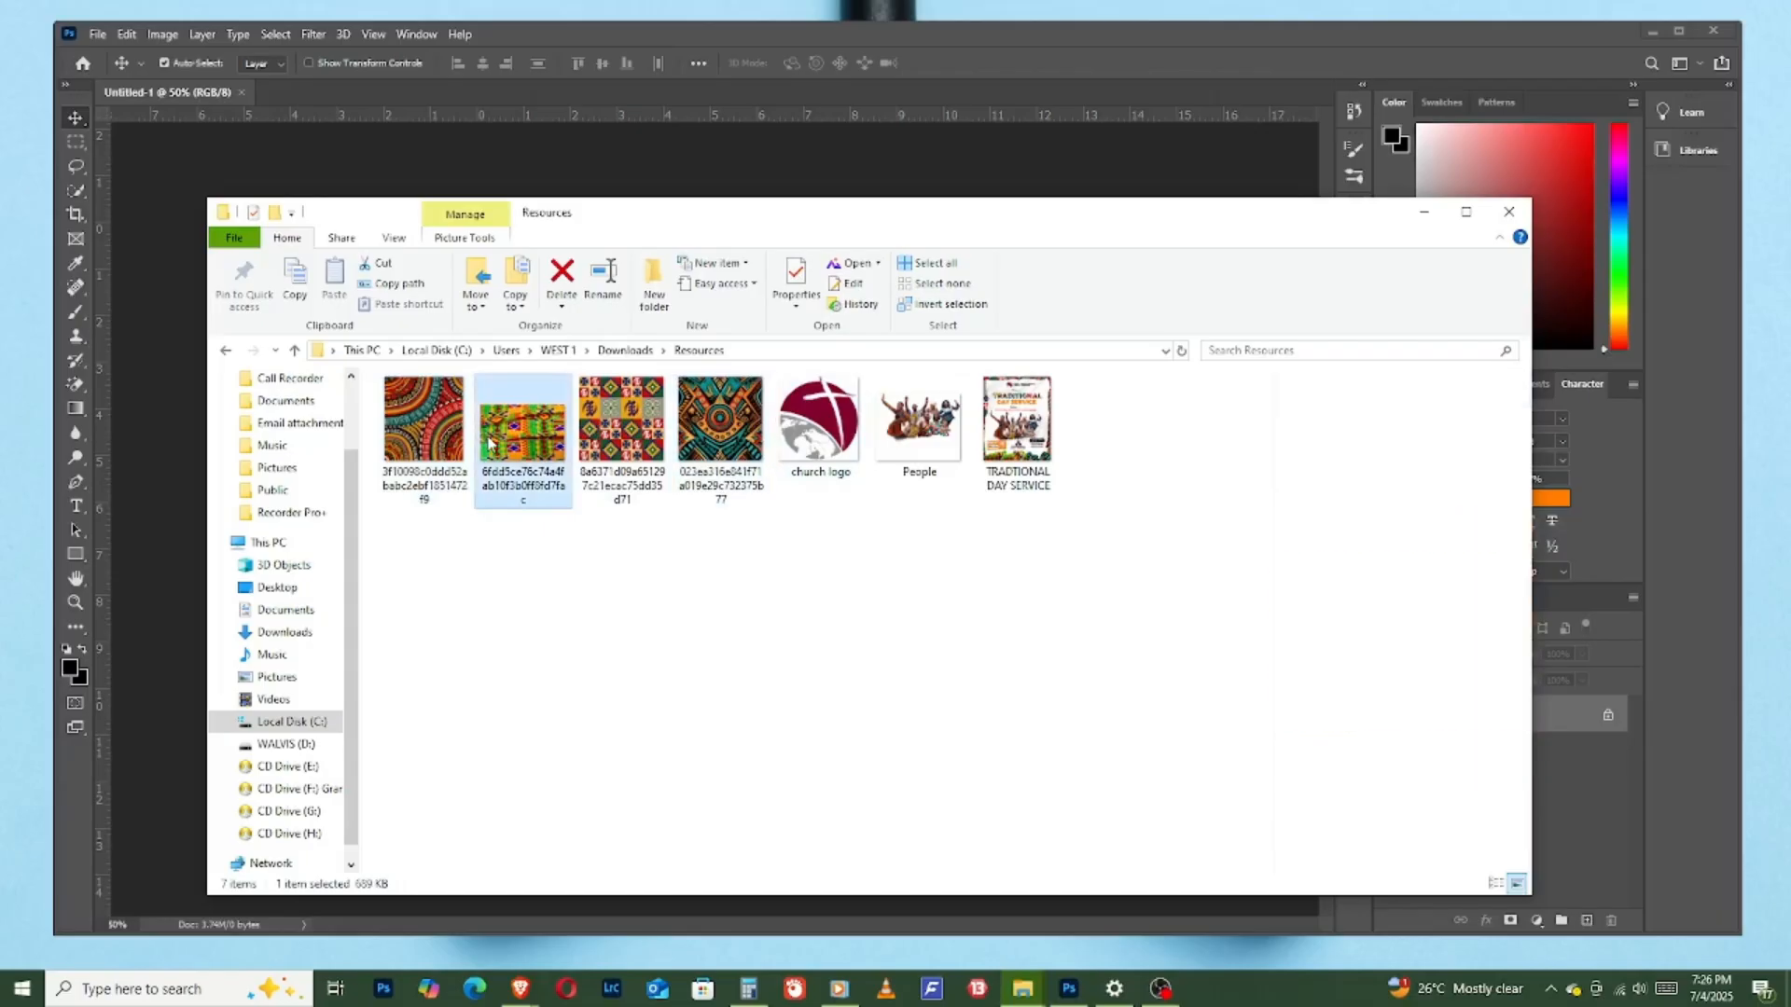
pyautogui.click(625, 428)
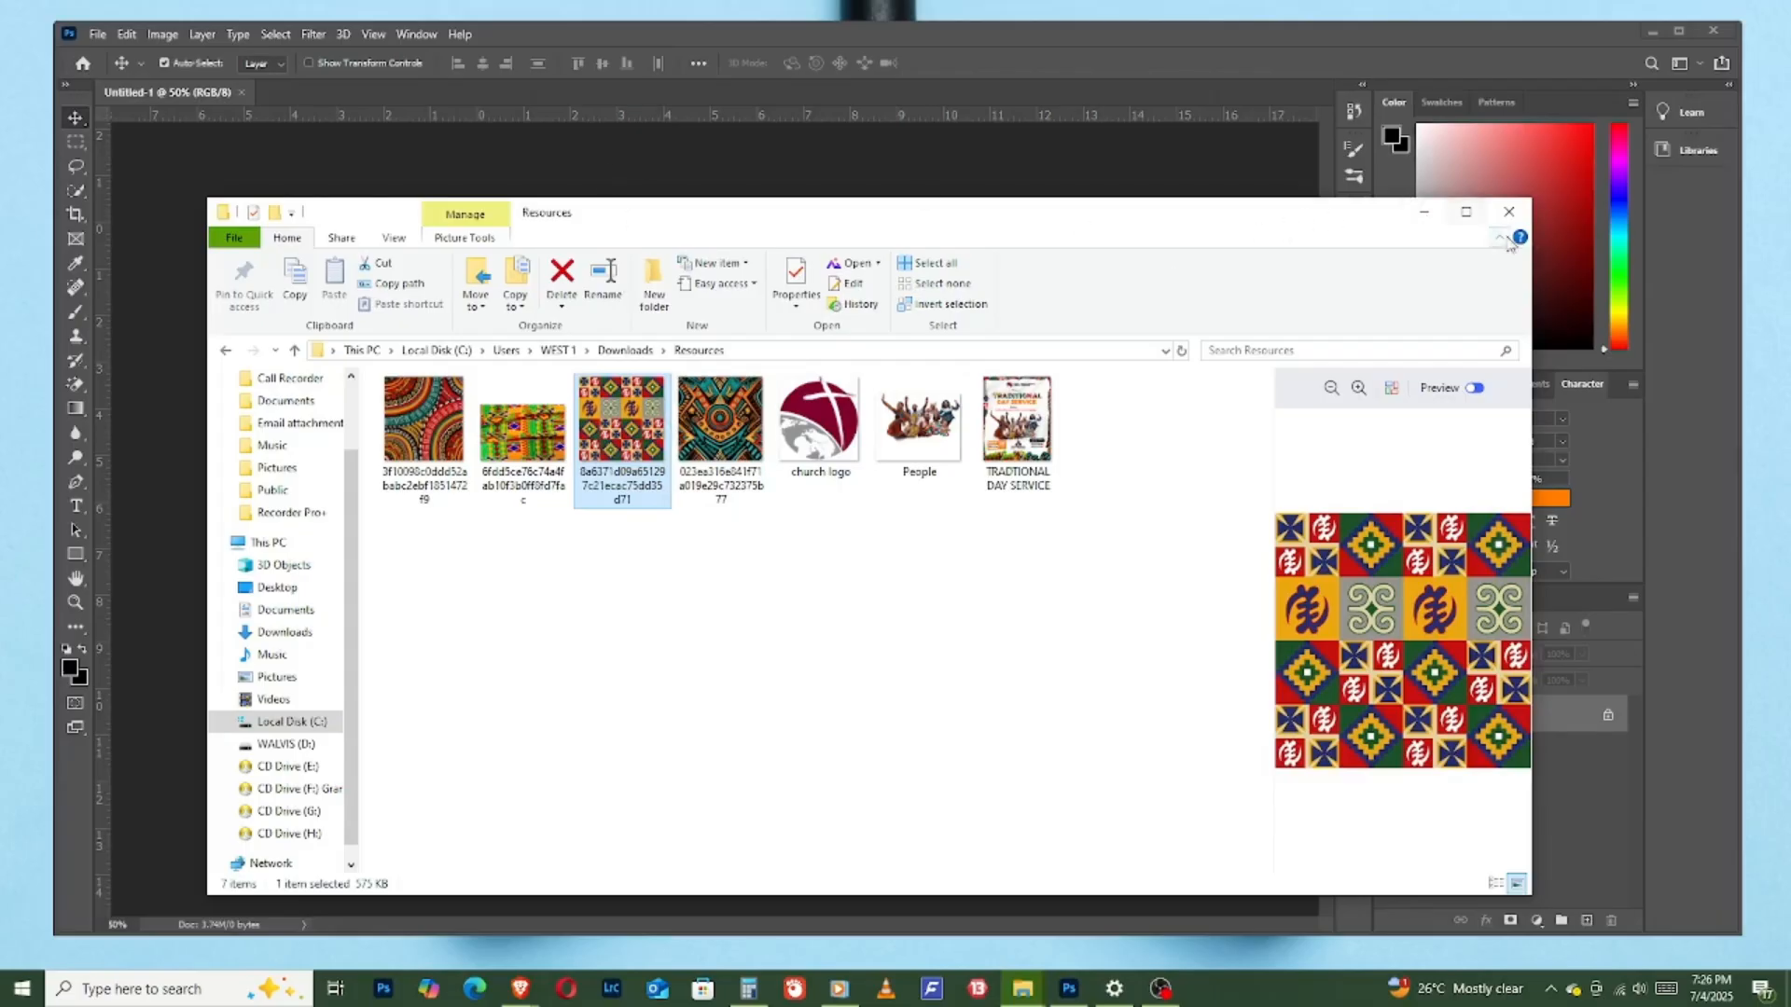
pyautogui.click(1424, 211)
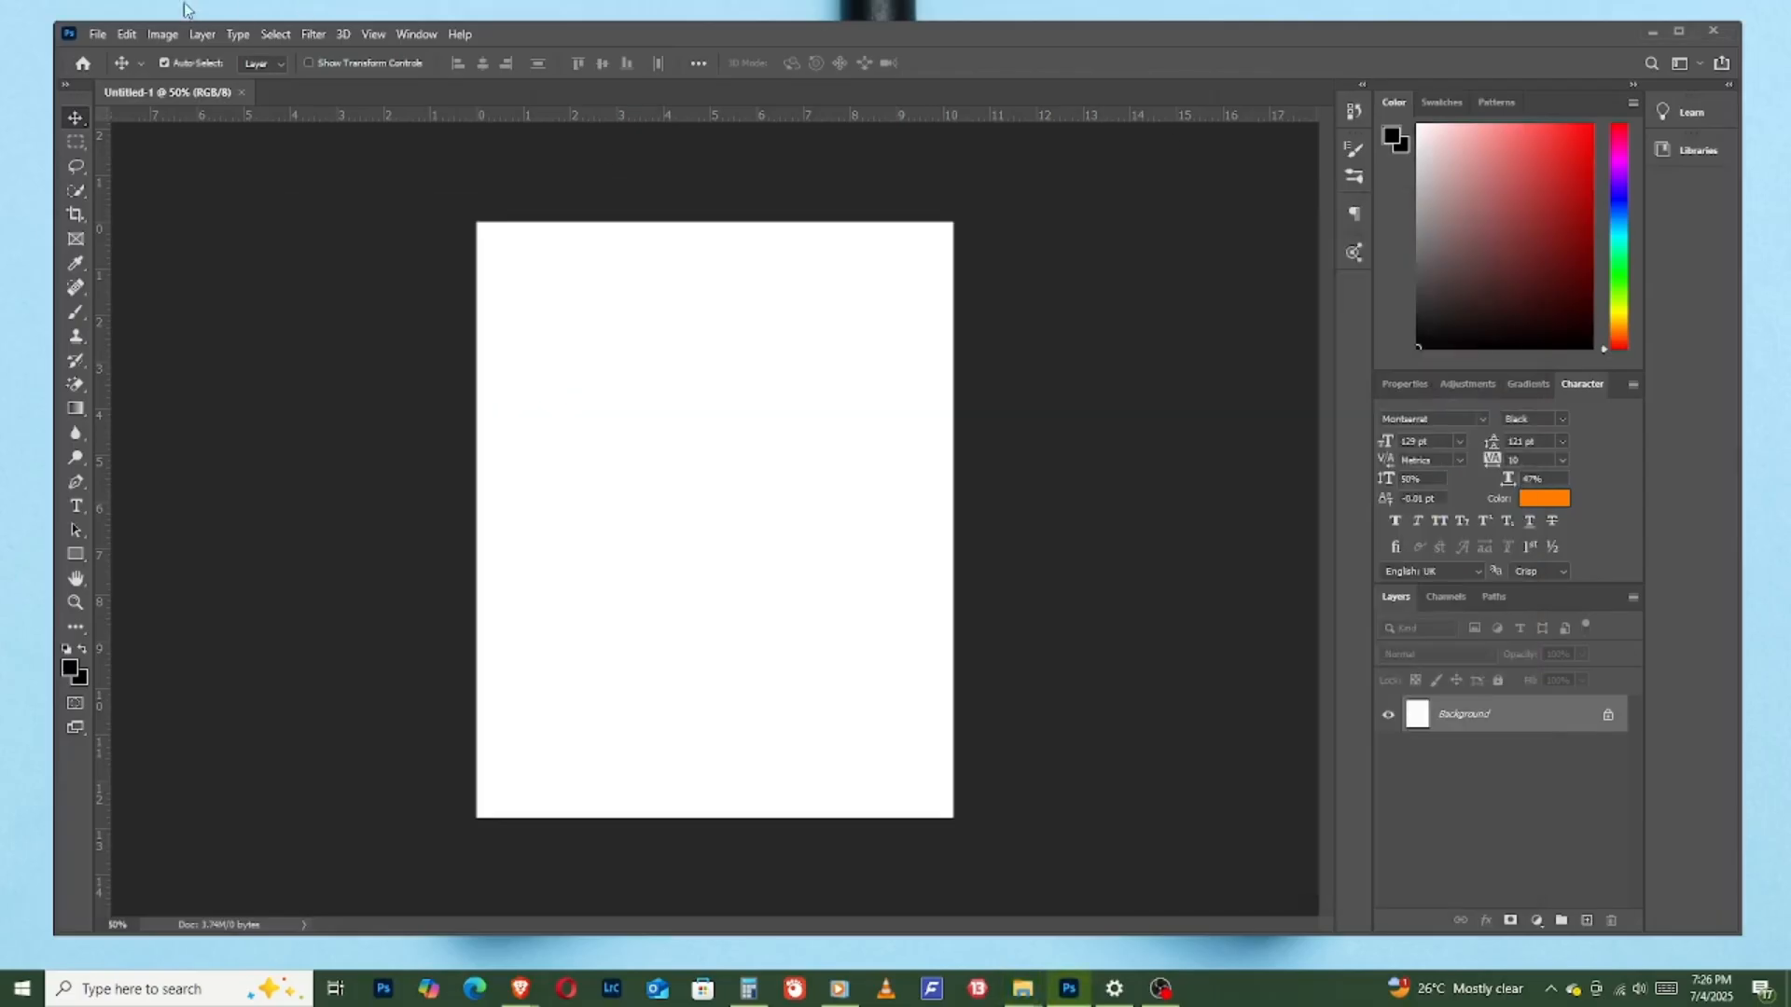
# - Place the embedded pattern image 8a6371d09a651297c21ecac75dd35d71 from the Downloads Resources folder and scale it to about 154.7% so it covers the whole canvas
pyautogui.click(99, 35)
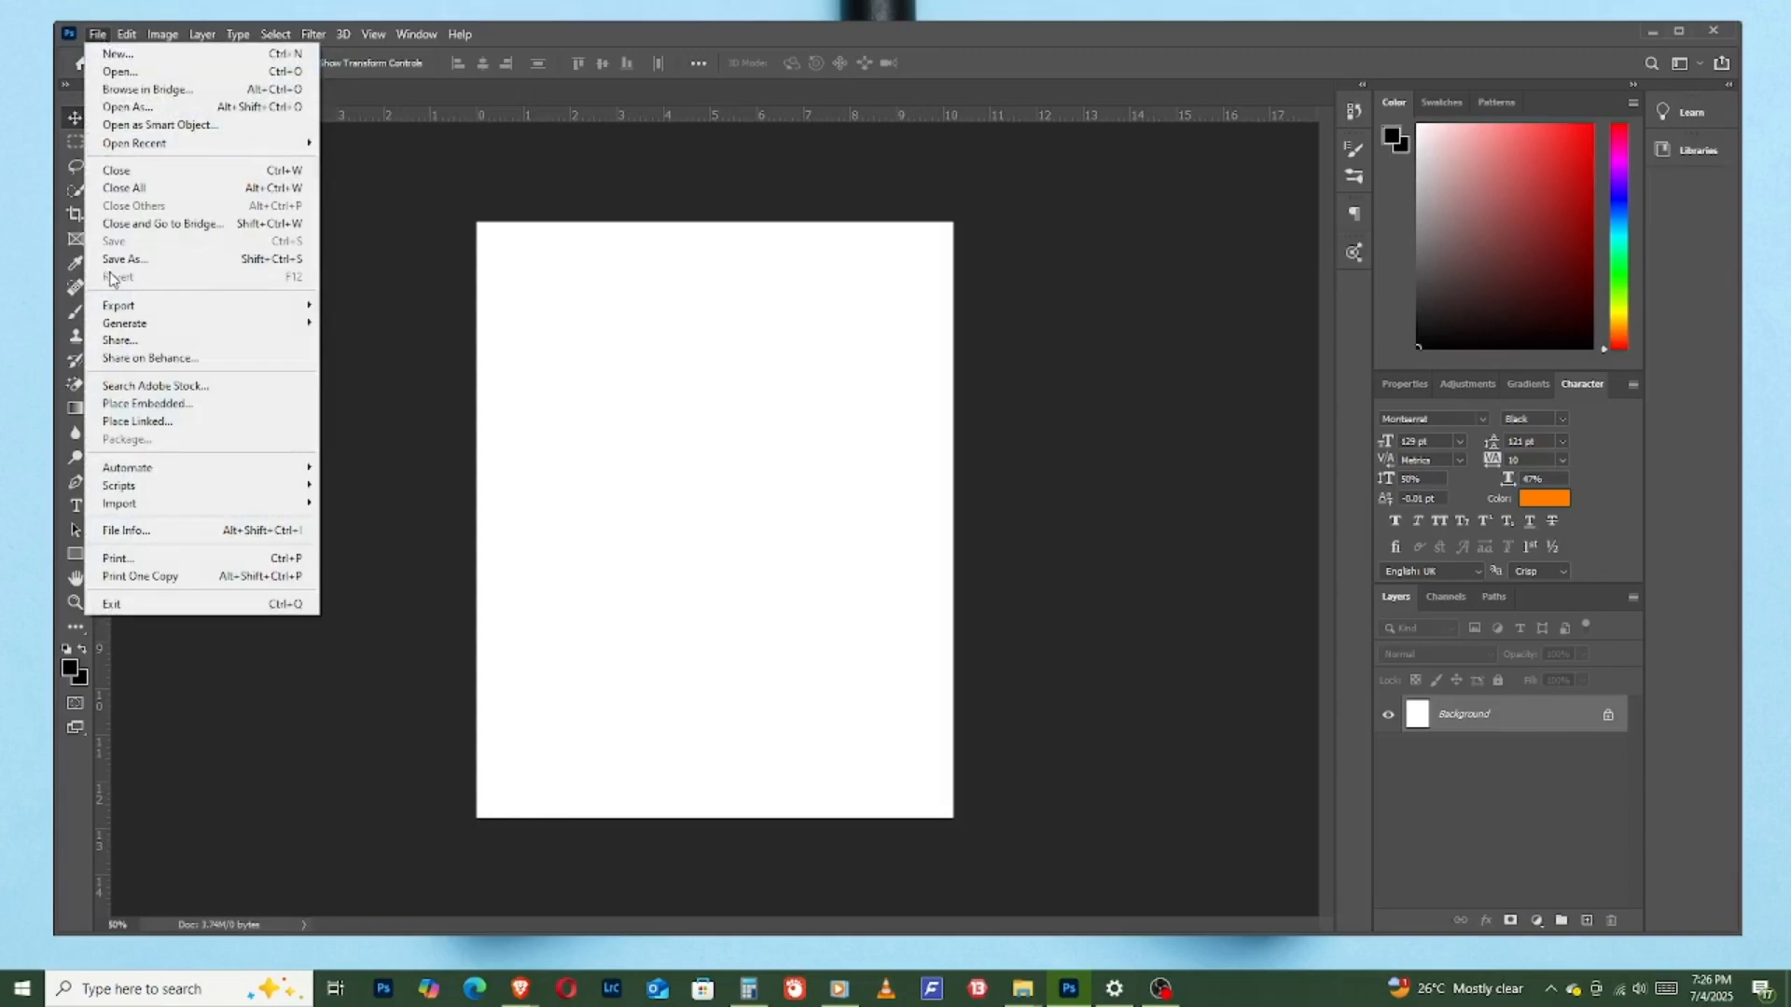
pyautogui.click(178, 403)
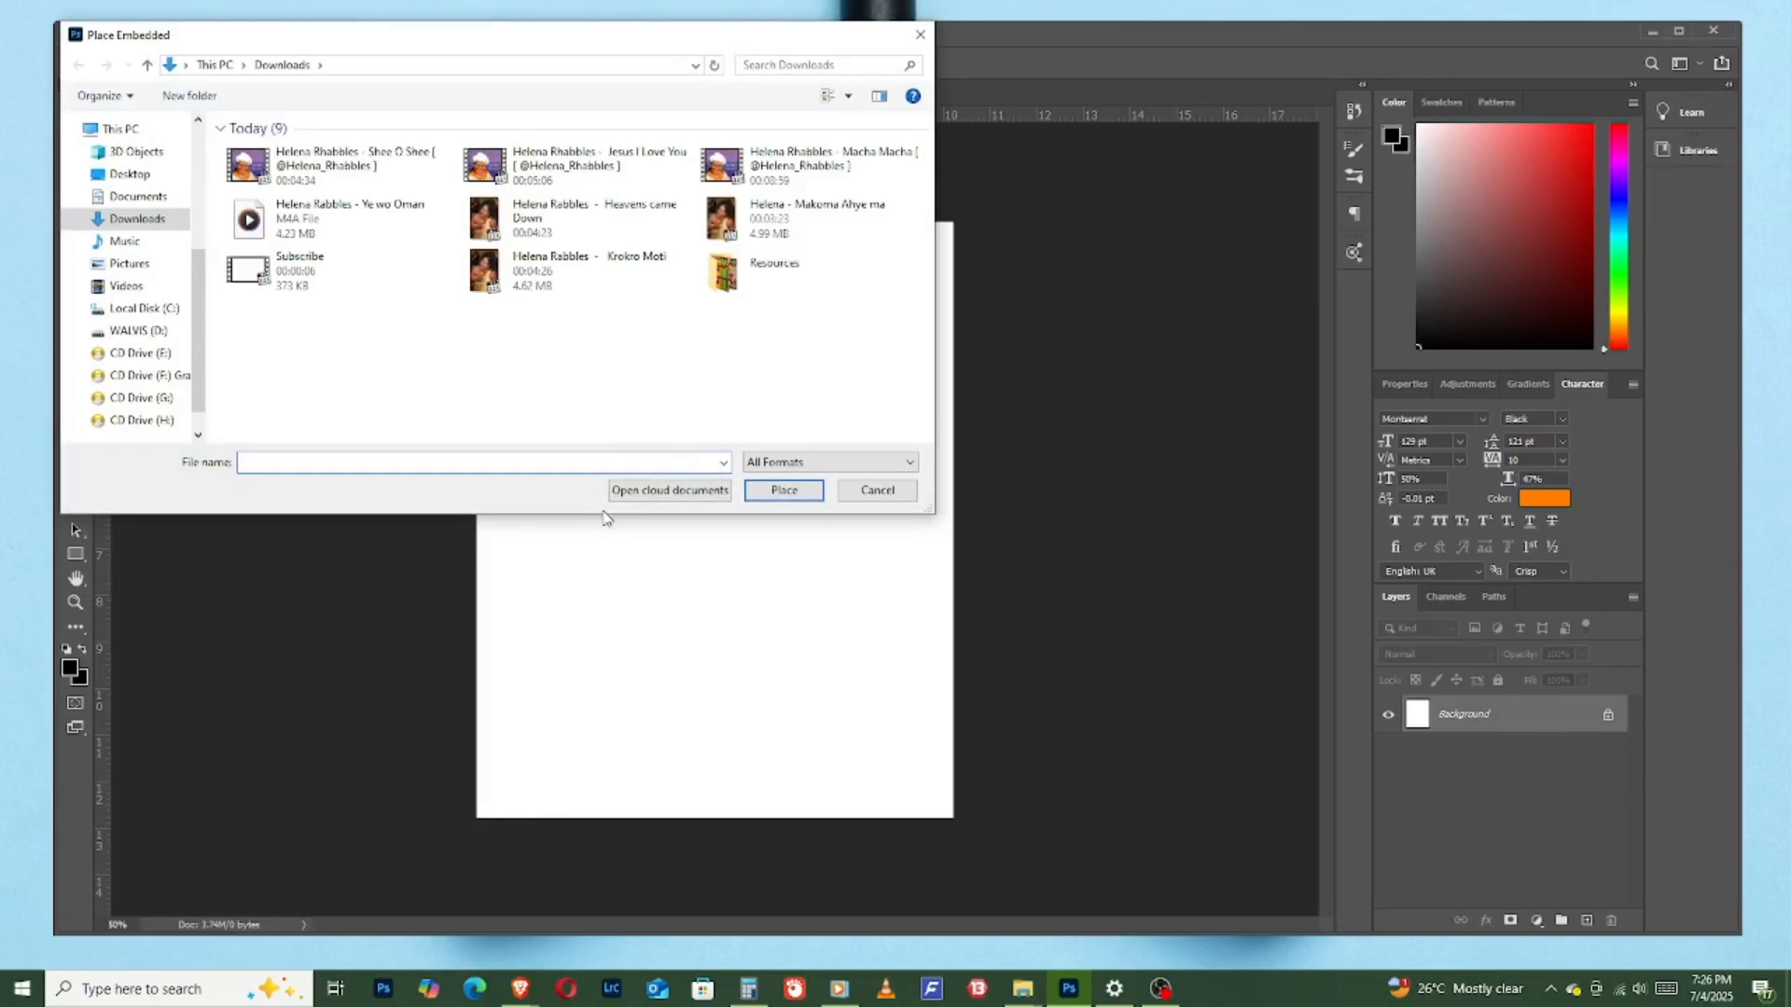
pyautogui.click(133, 224)
pyautogui.click(788, 462)
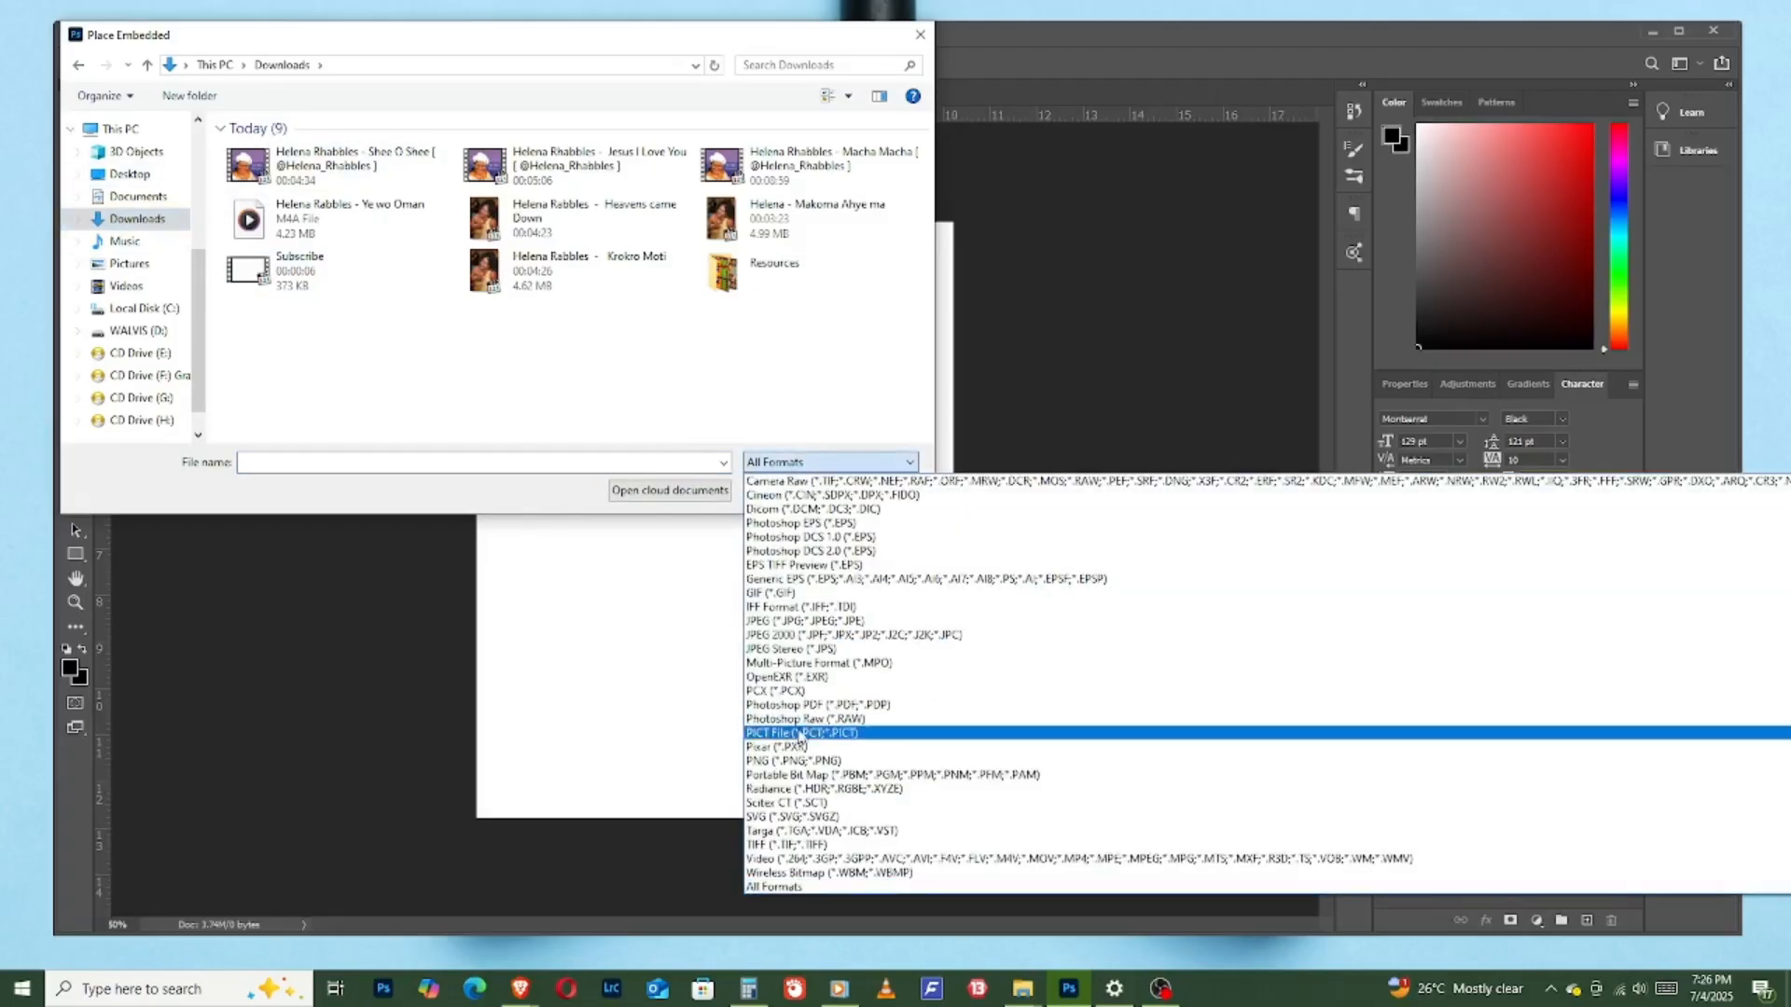
pyautogui.click(788, 887)
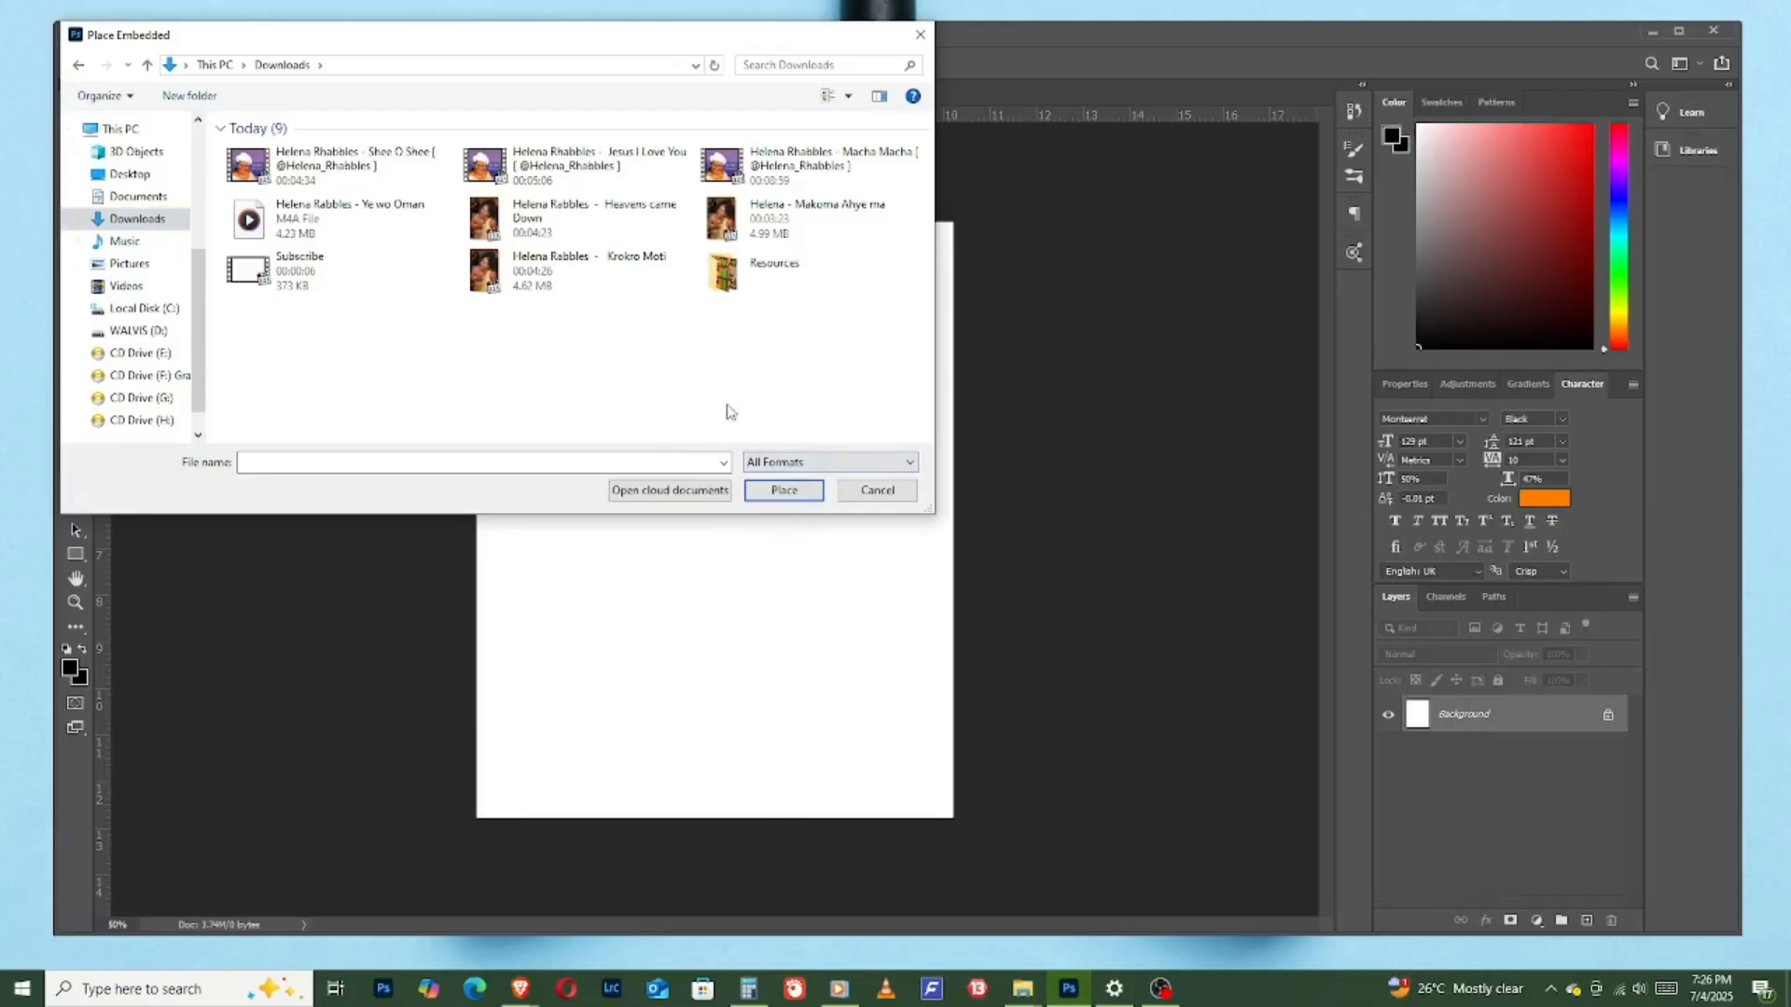
pyautogui.doubleClick(788, 271)
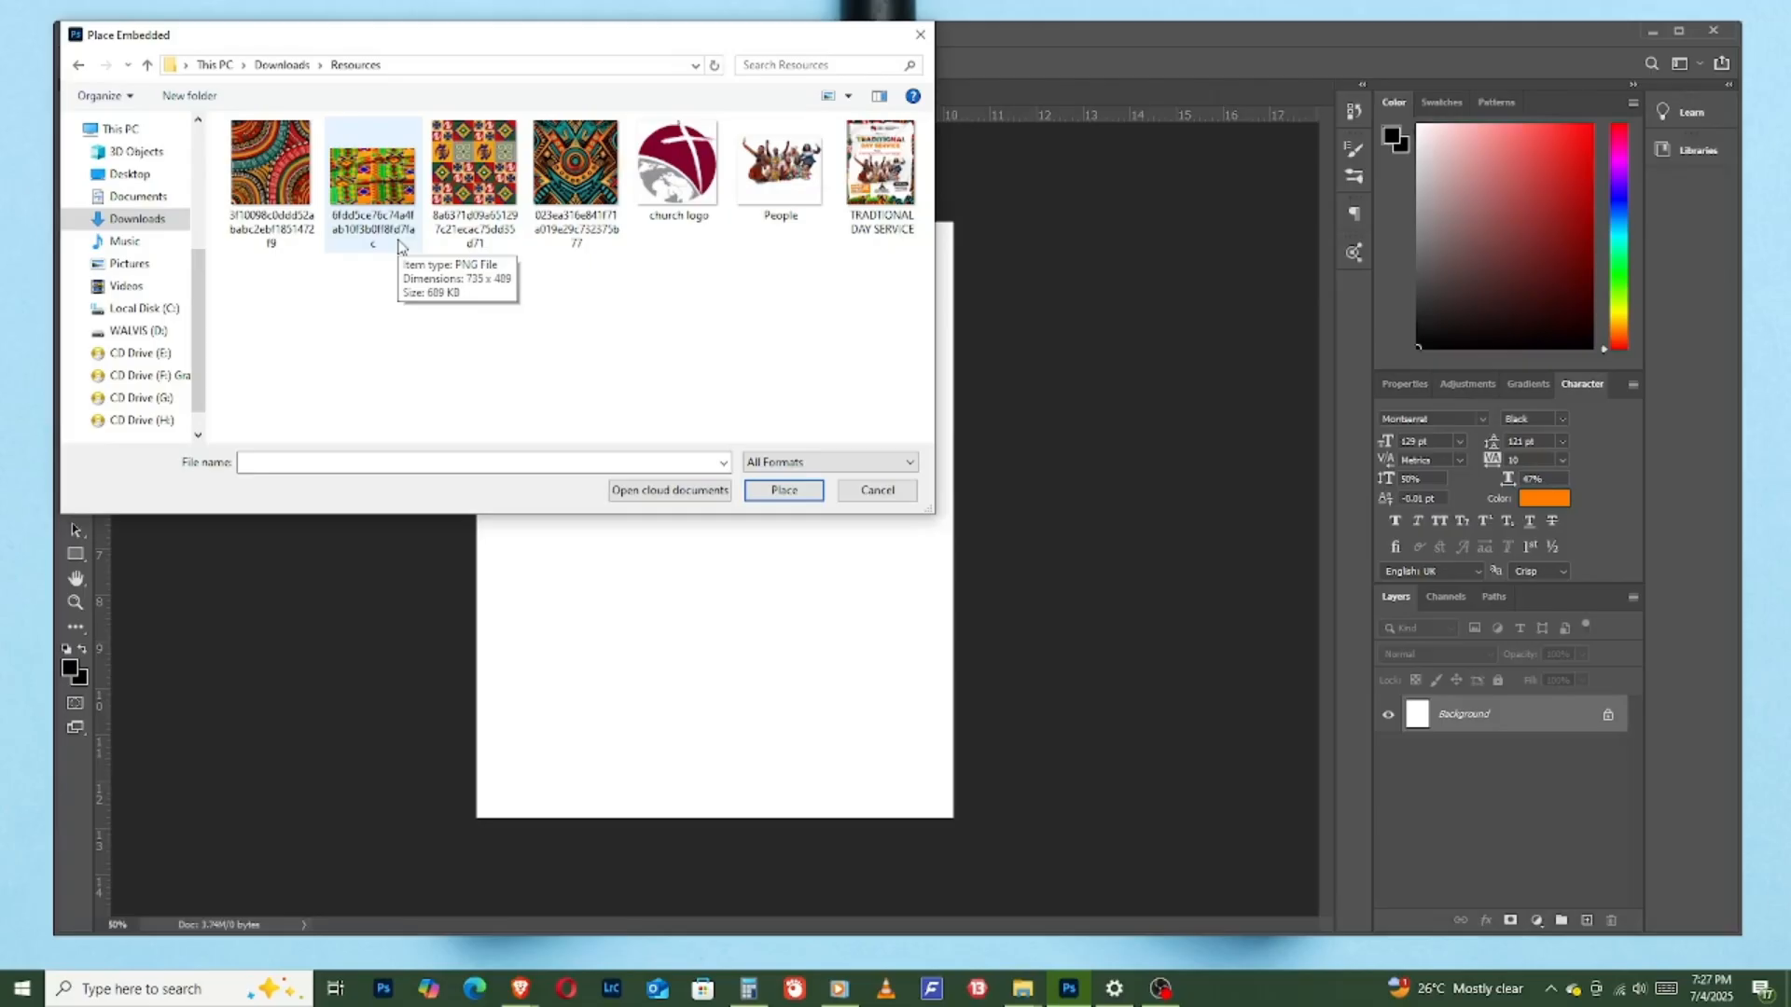
pyautogui.click(474, 166)
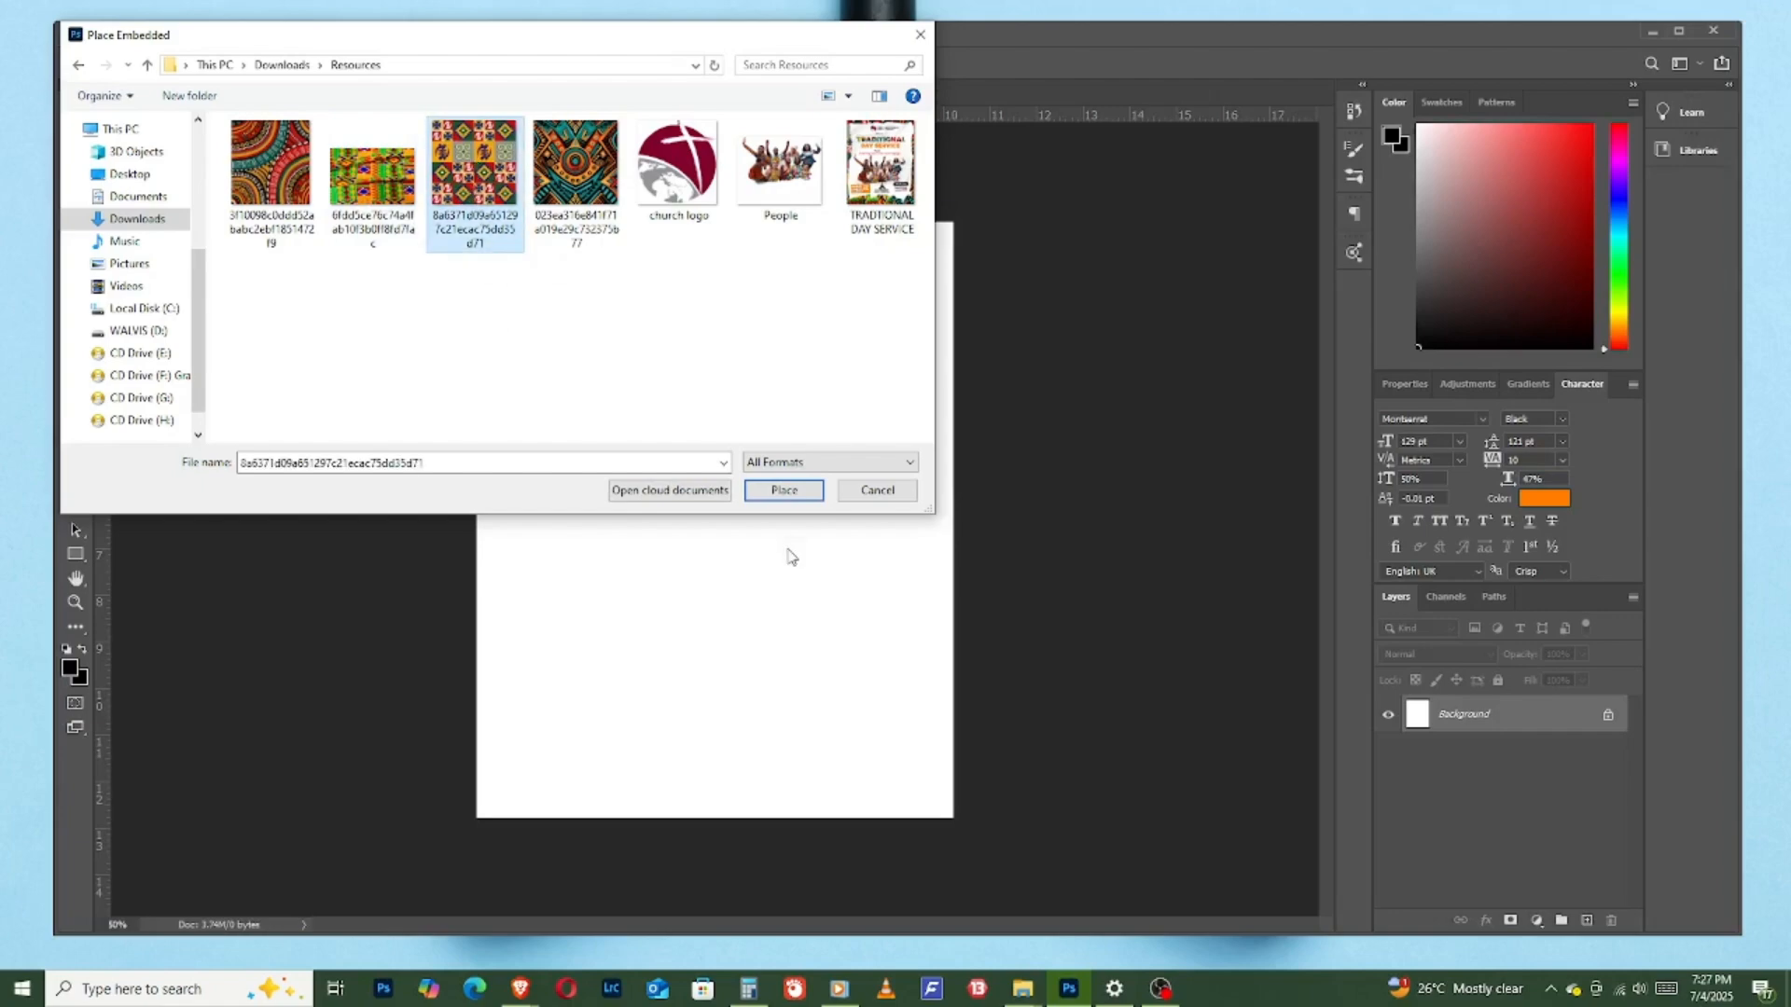
pyautogui.click(777, 493)
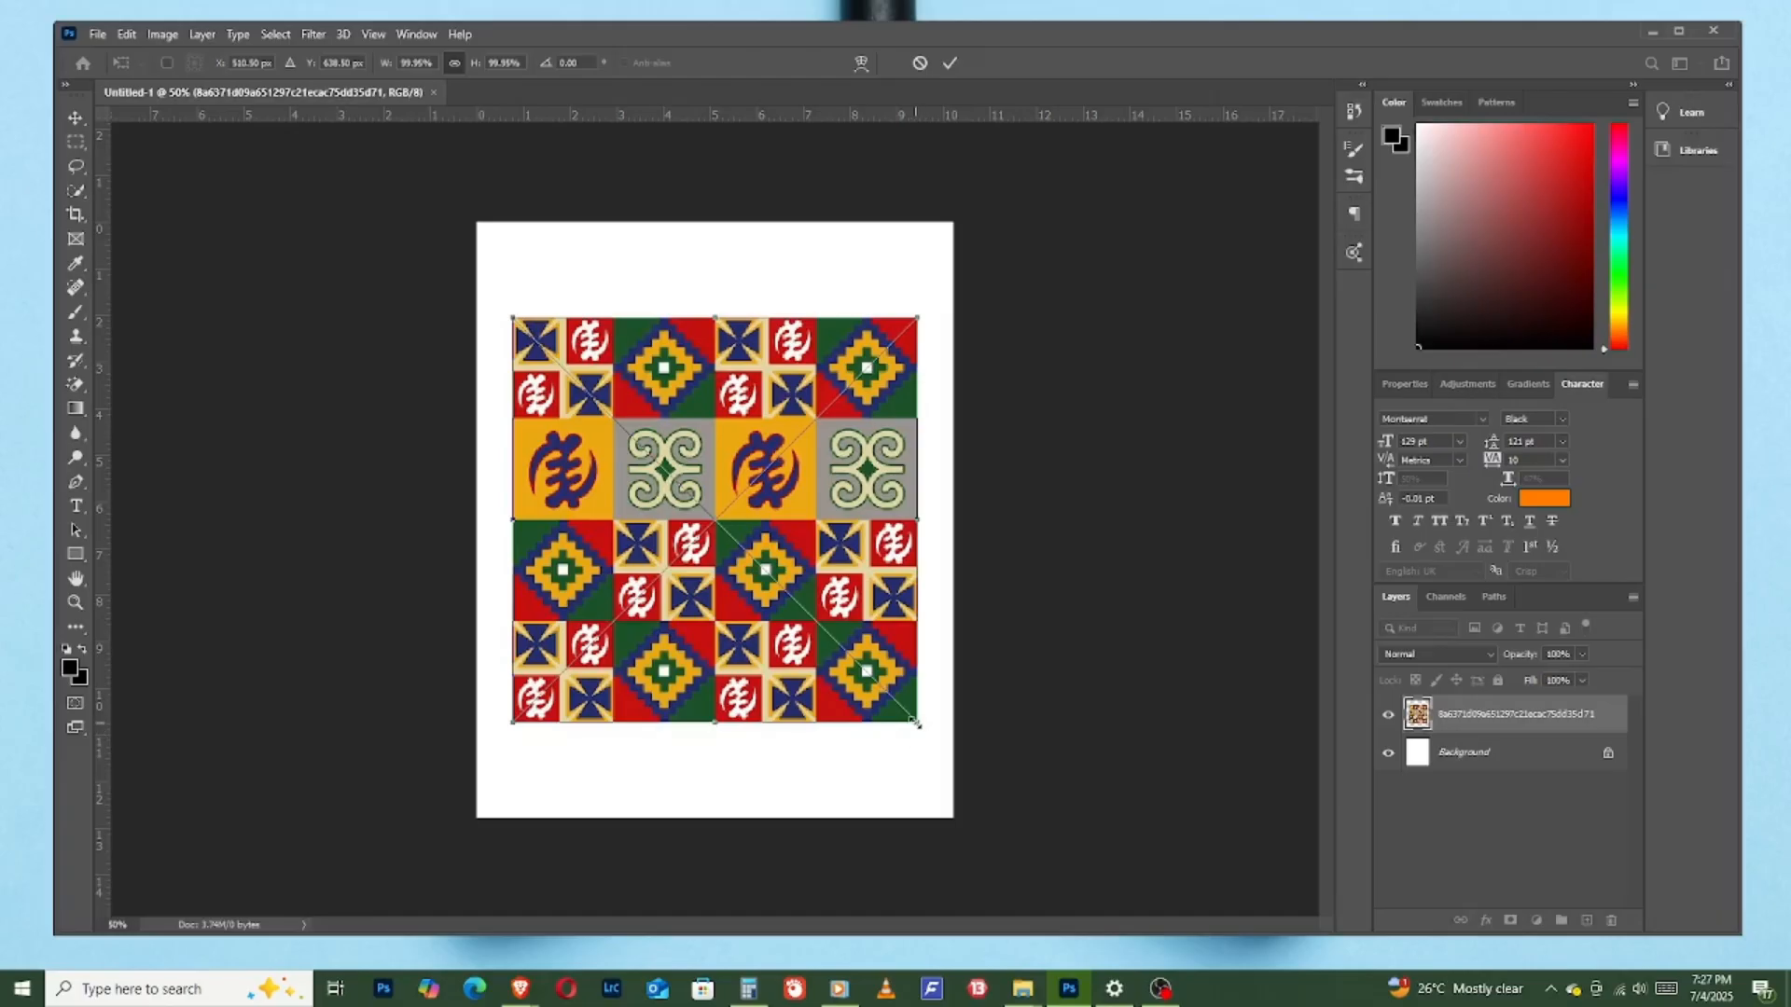
pyautogui.moveTo(915, 722); pyautogui.dragTo(1028, 832)
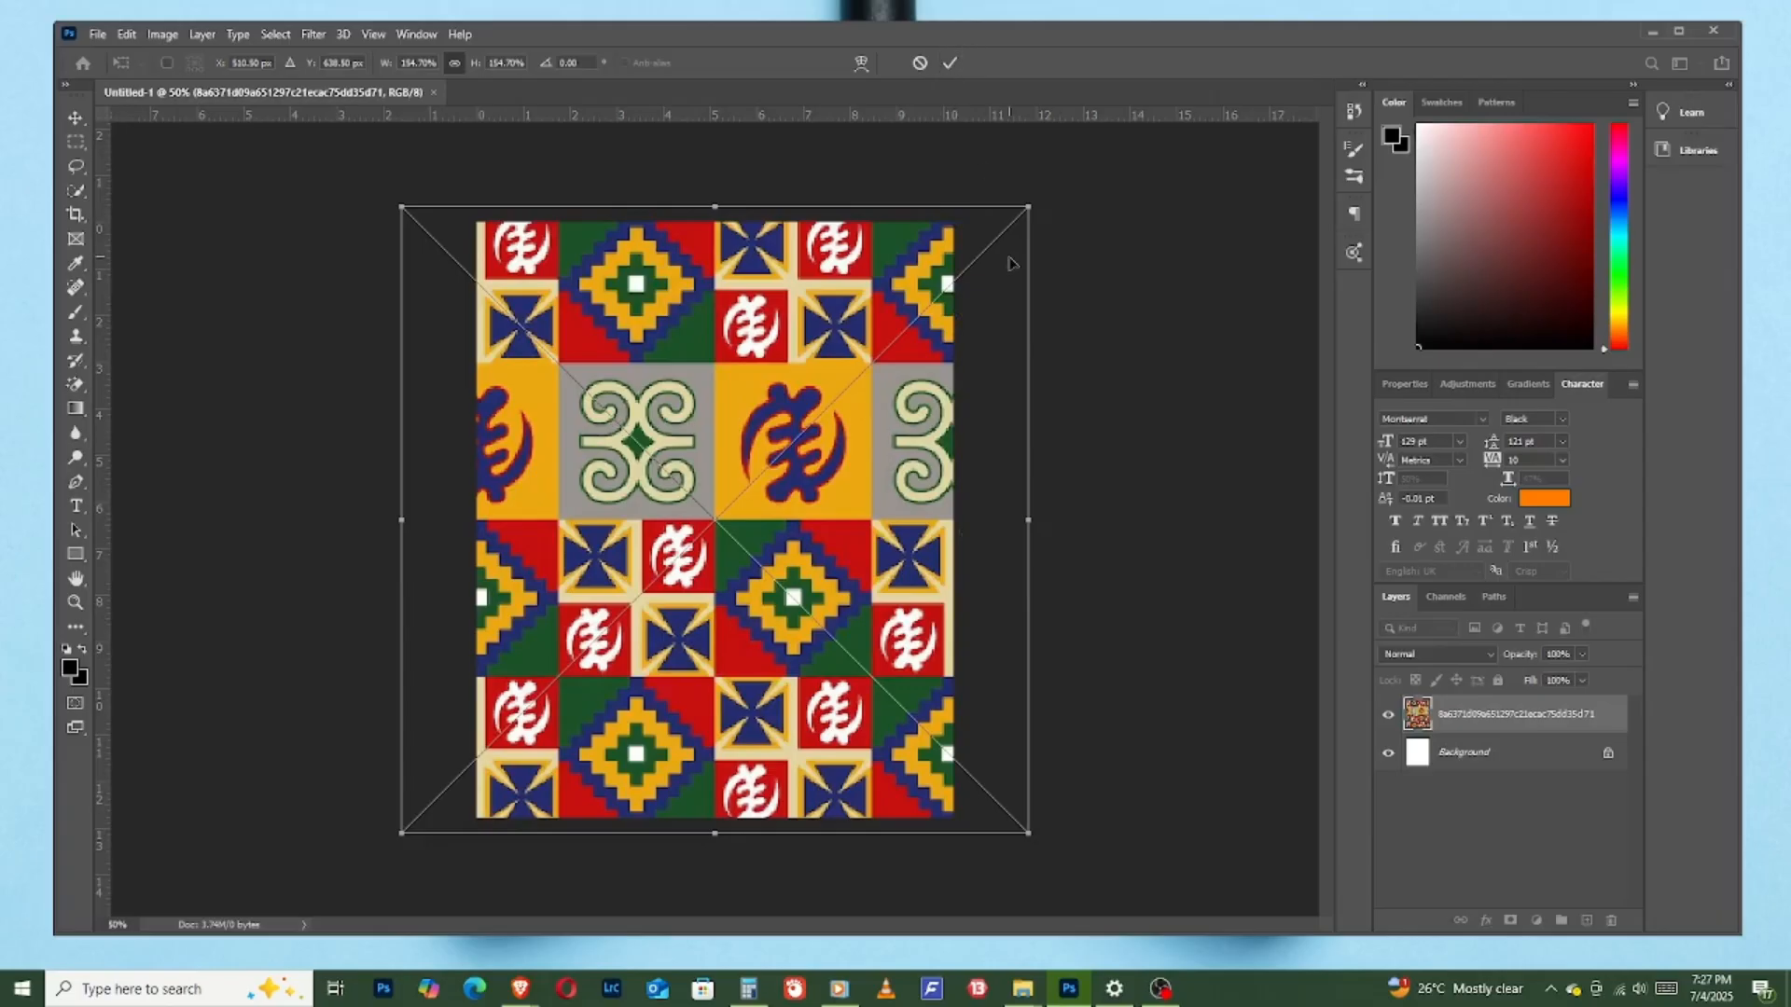
pyautogui.click(953, 63)
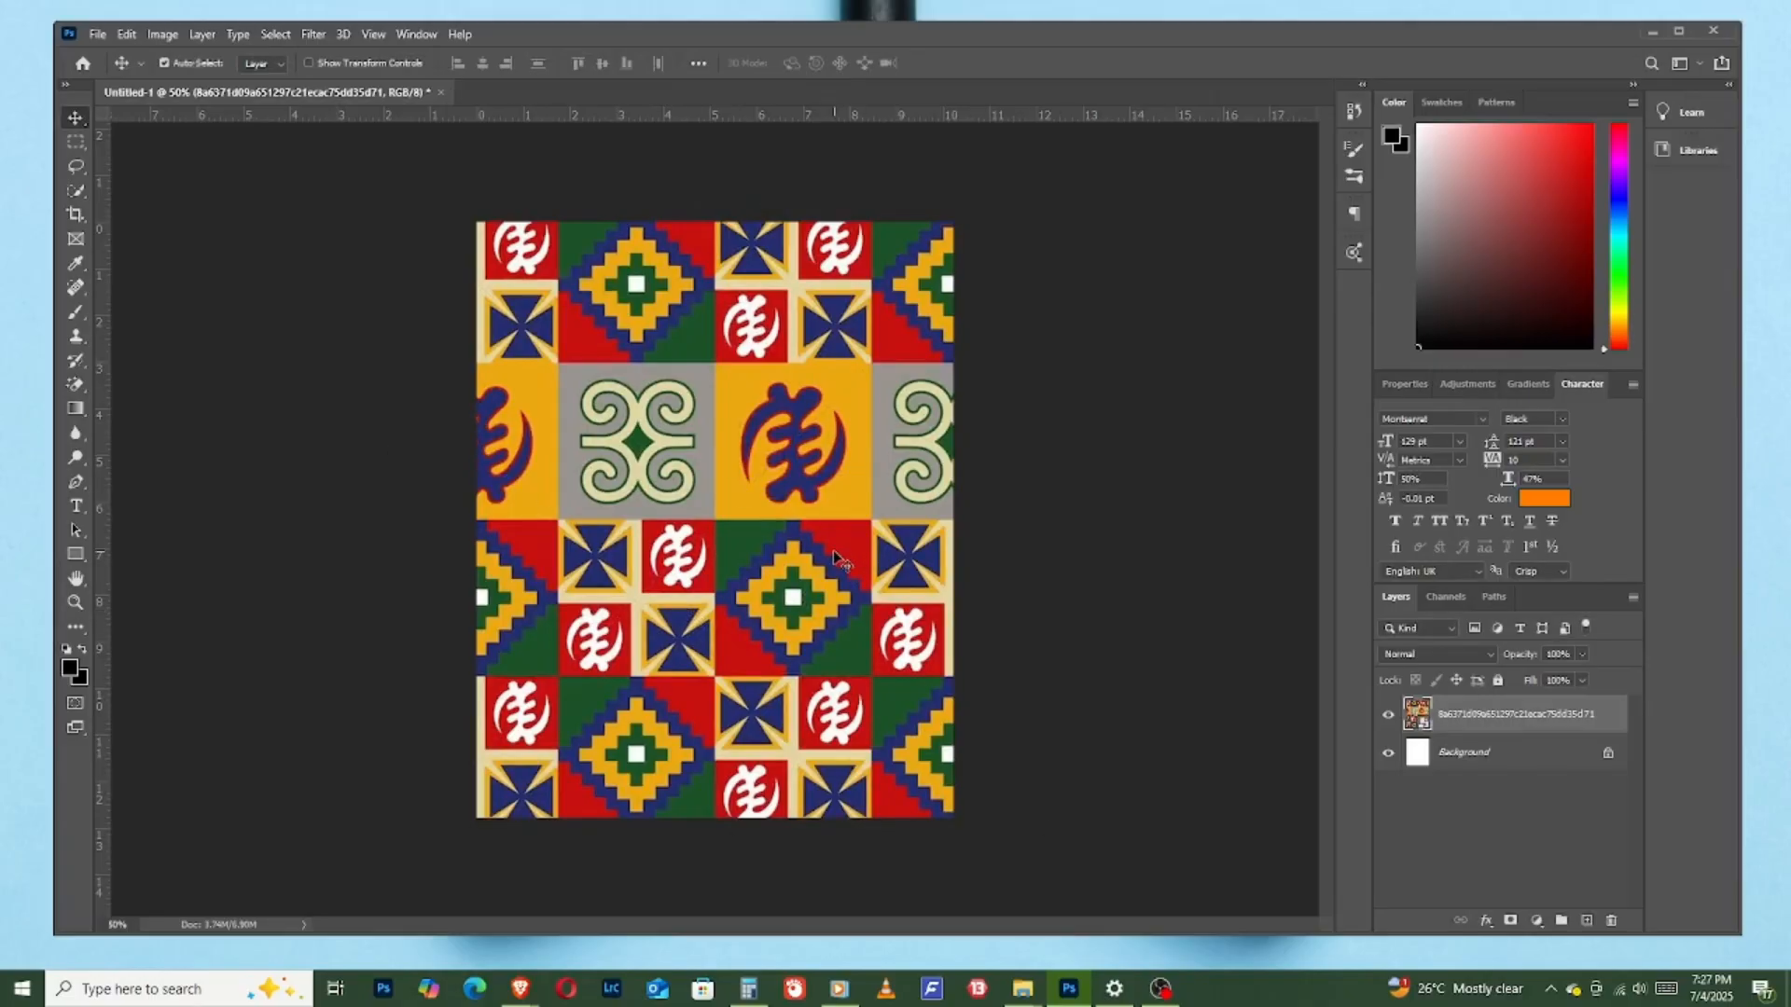
# - Draw a white-filled rectangle about 896 by 1096 px over the pattern, leaving a patterned border on all sides
pyautogui.click(77, 554)
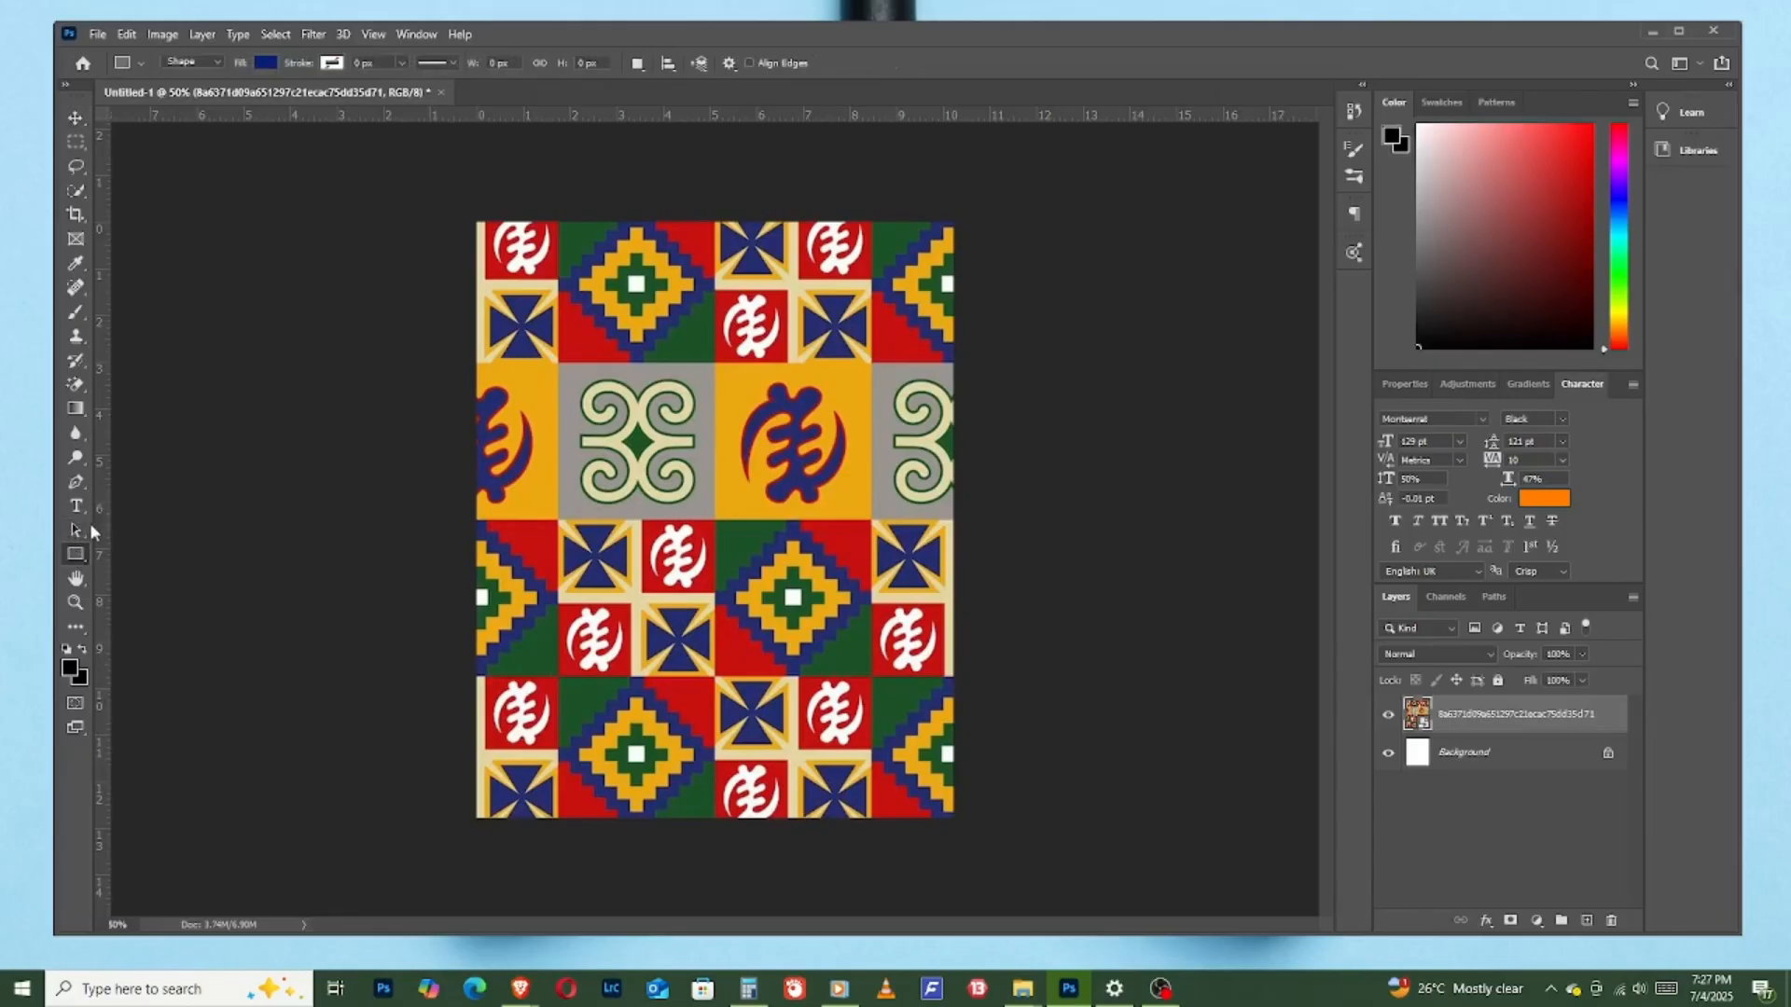
pyautogui.click(265, 62)
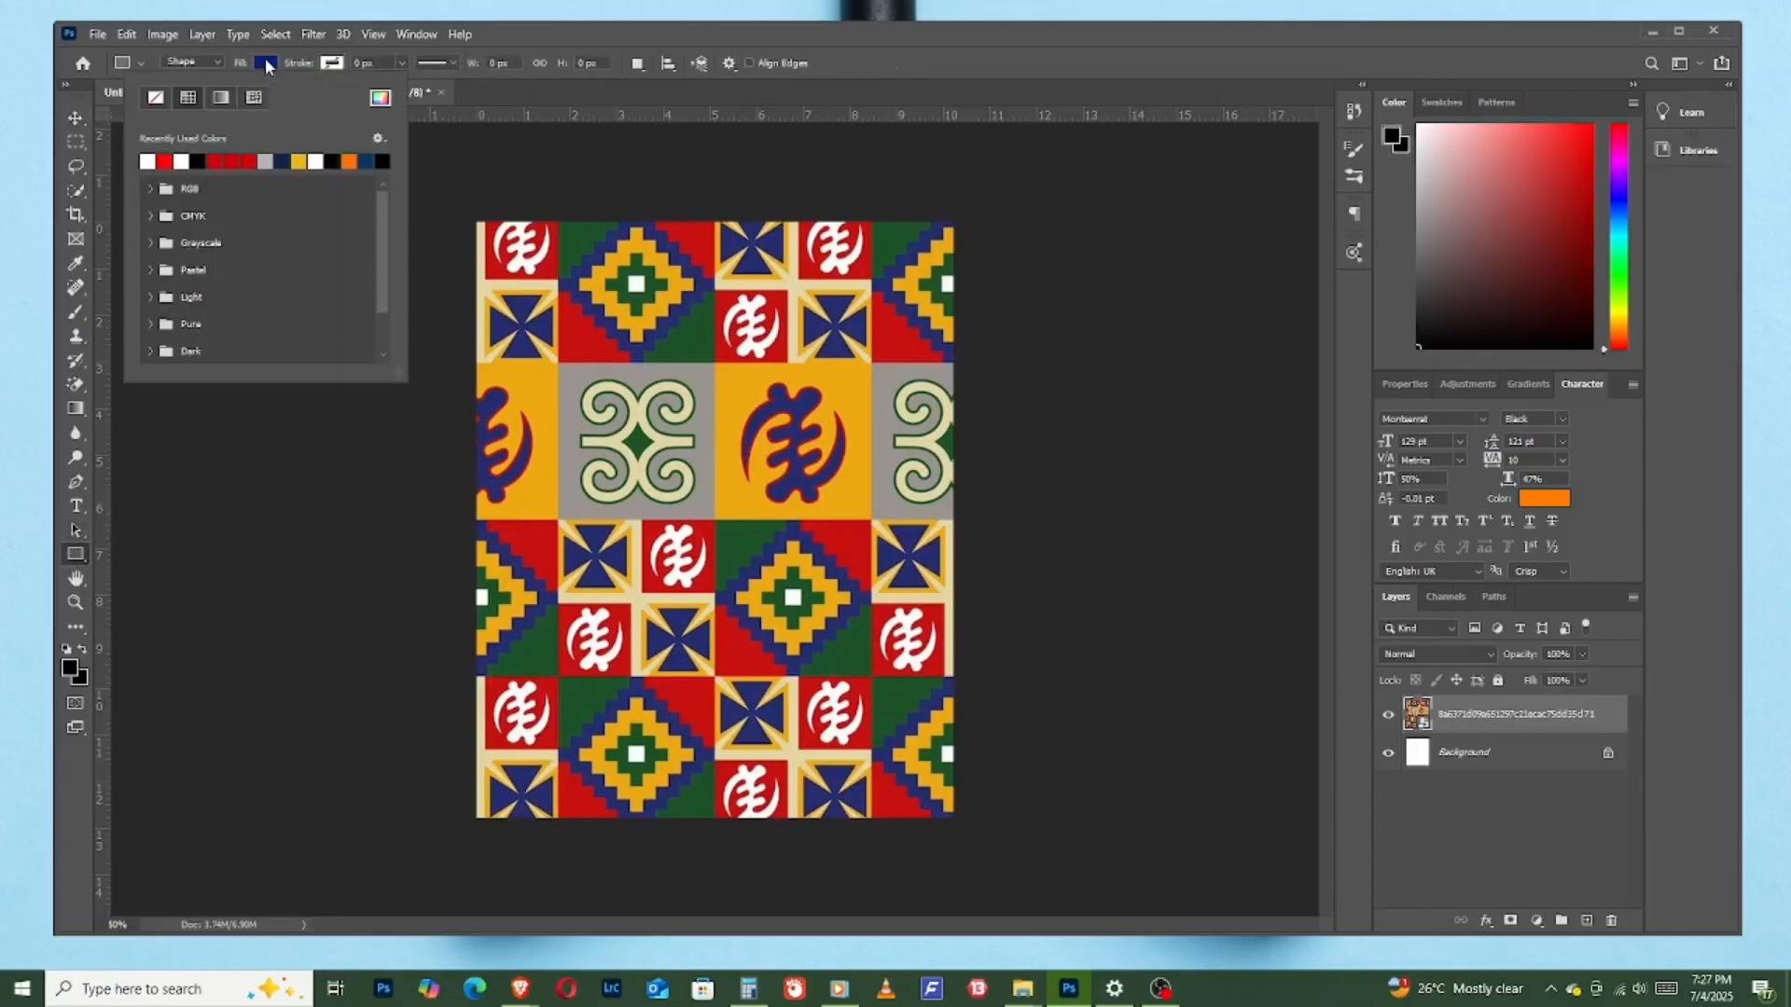
pyautogui.click(147, 161)
pyautogui.click(533, 37)
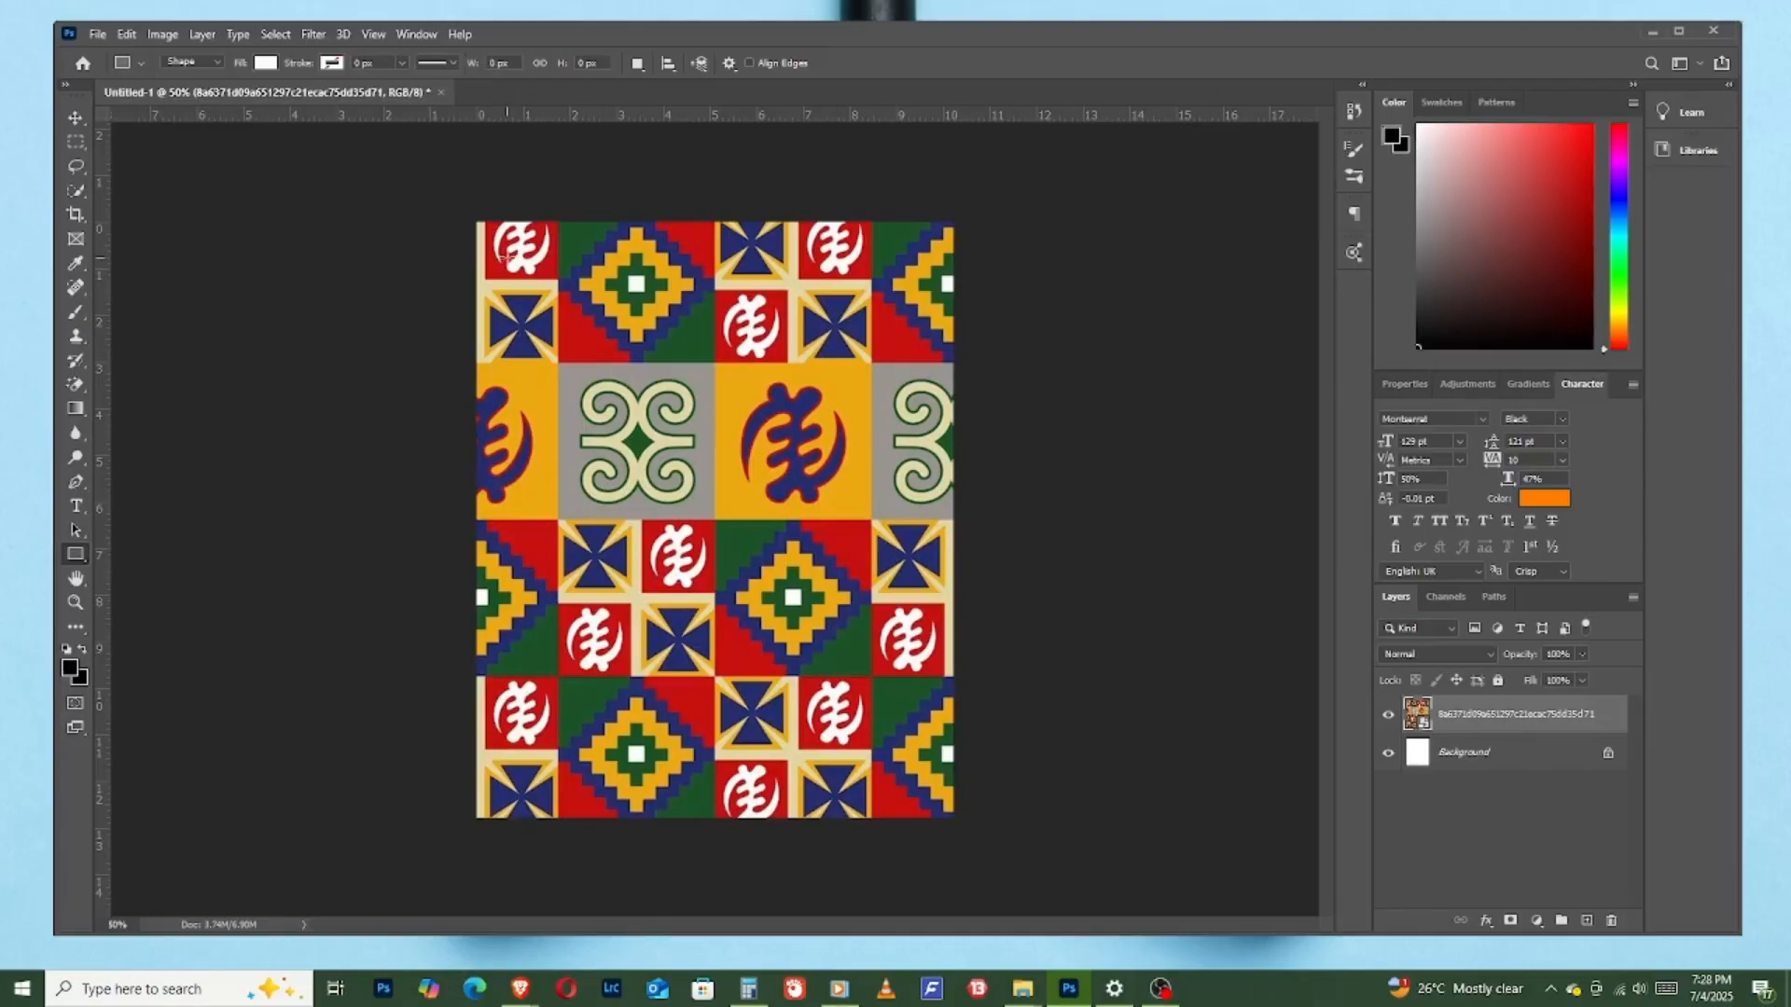
pyautogui.moveTo(510, 262); pyautogui.dragTo(552, 316)
pyautogui.moveTo(729, 489); pyautogui.dragTo(926, 773)
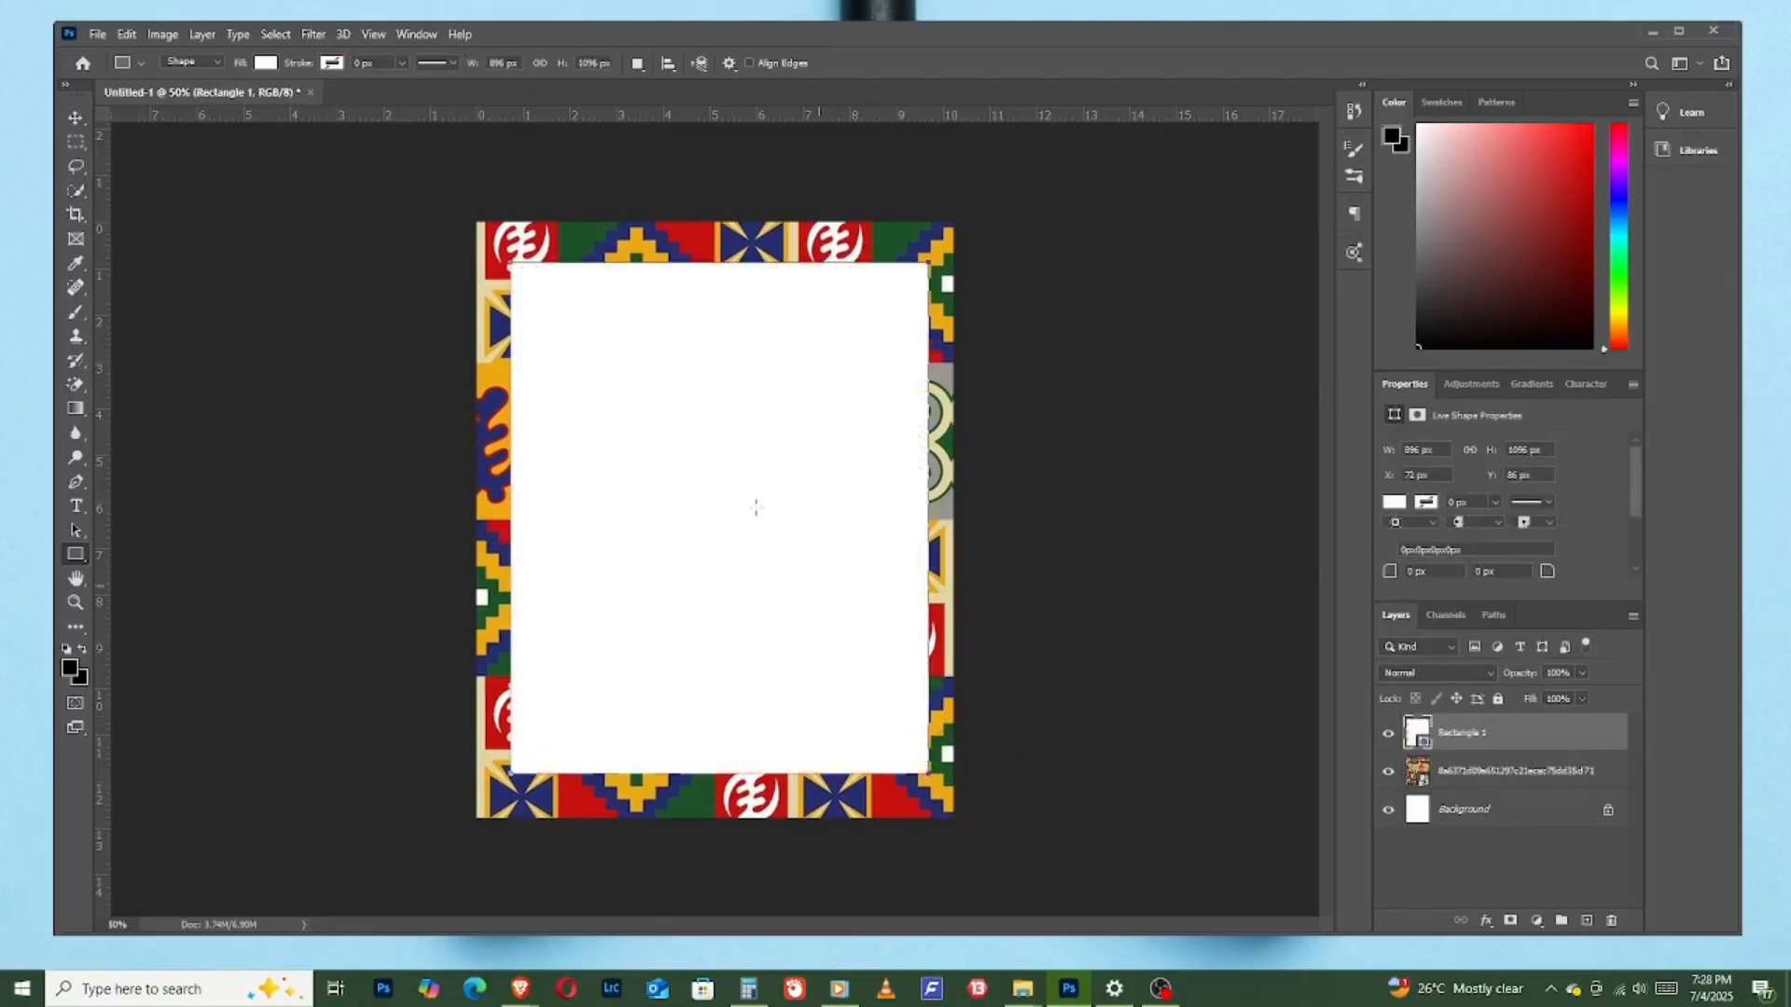
# - Center the white rectangle on the canvas
pyautogui.click(77, 116)
pyautogui.moveTo(767, 404); pyautogui.dragTo(763, 406)
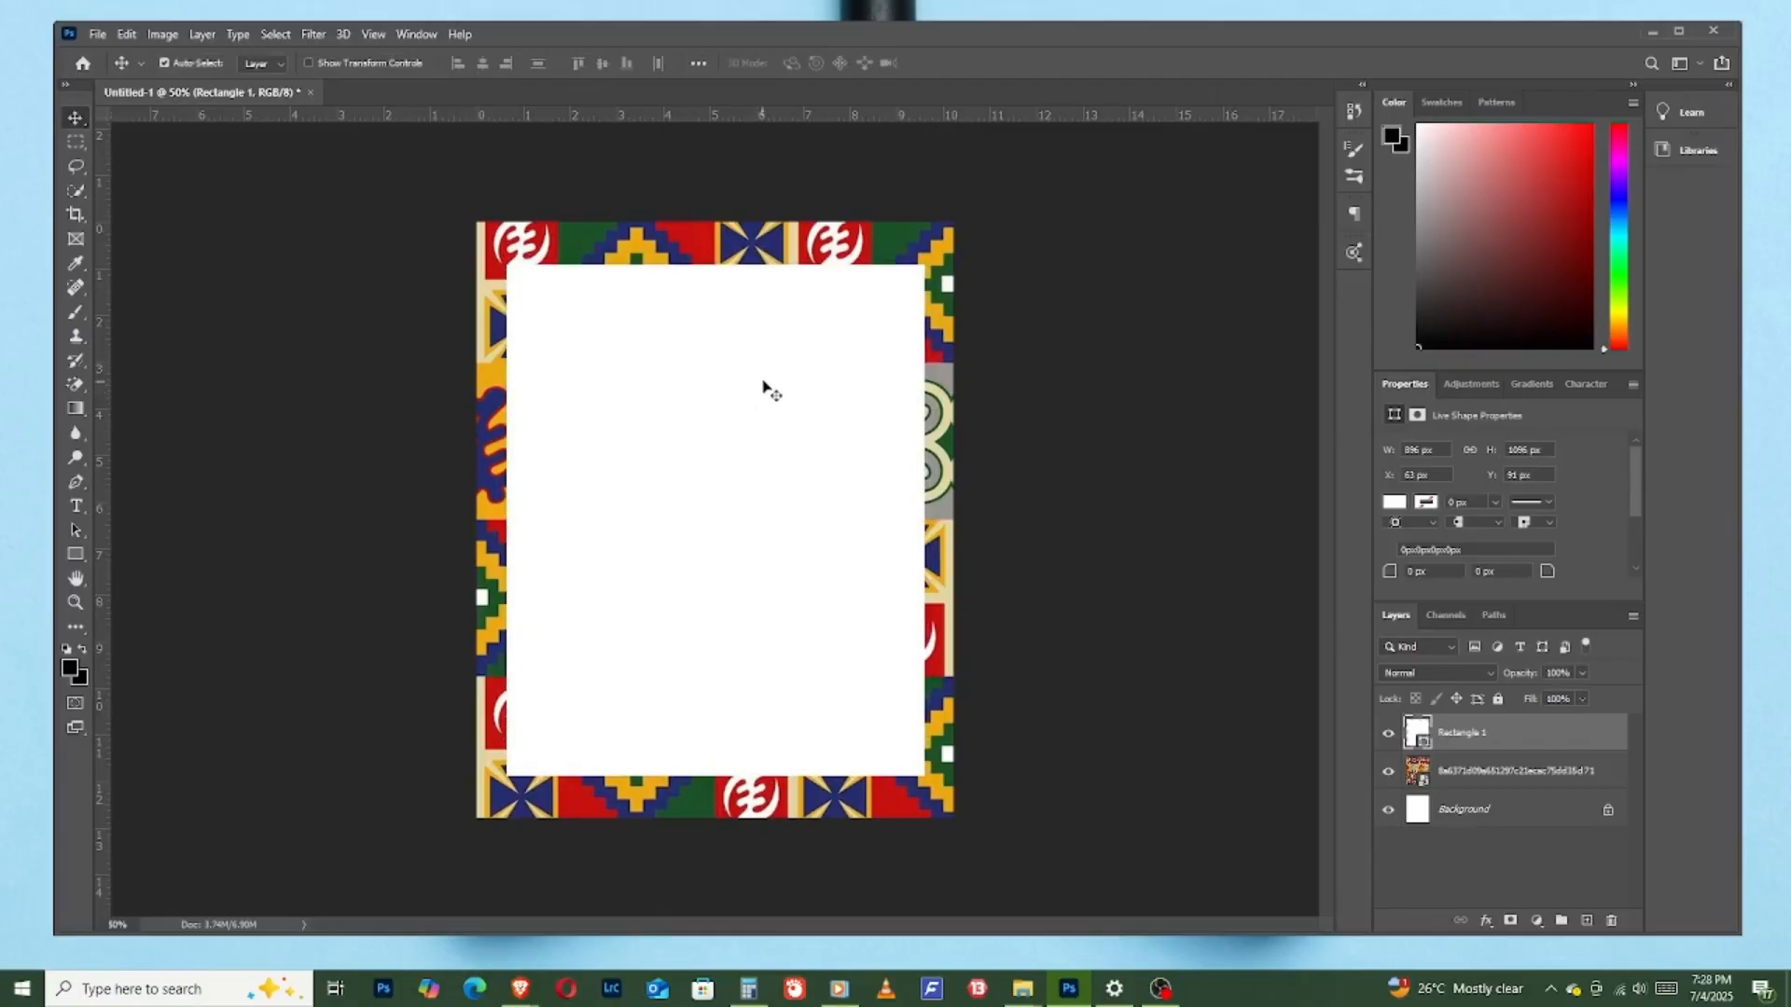
pyautogui.press('ctrl')
pyautogui.hotkey('ctrl', 'a')
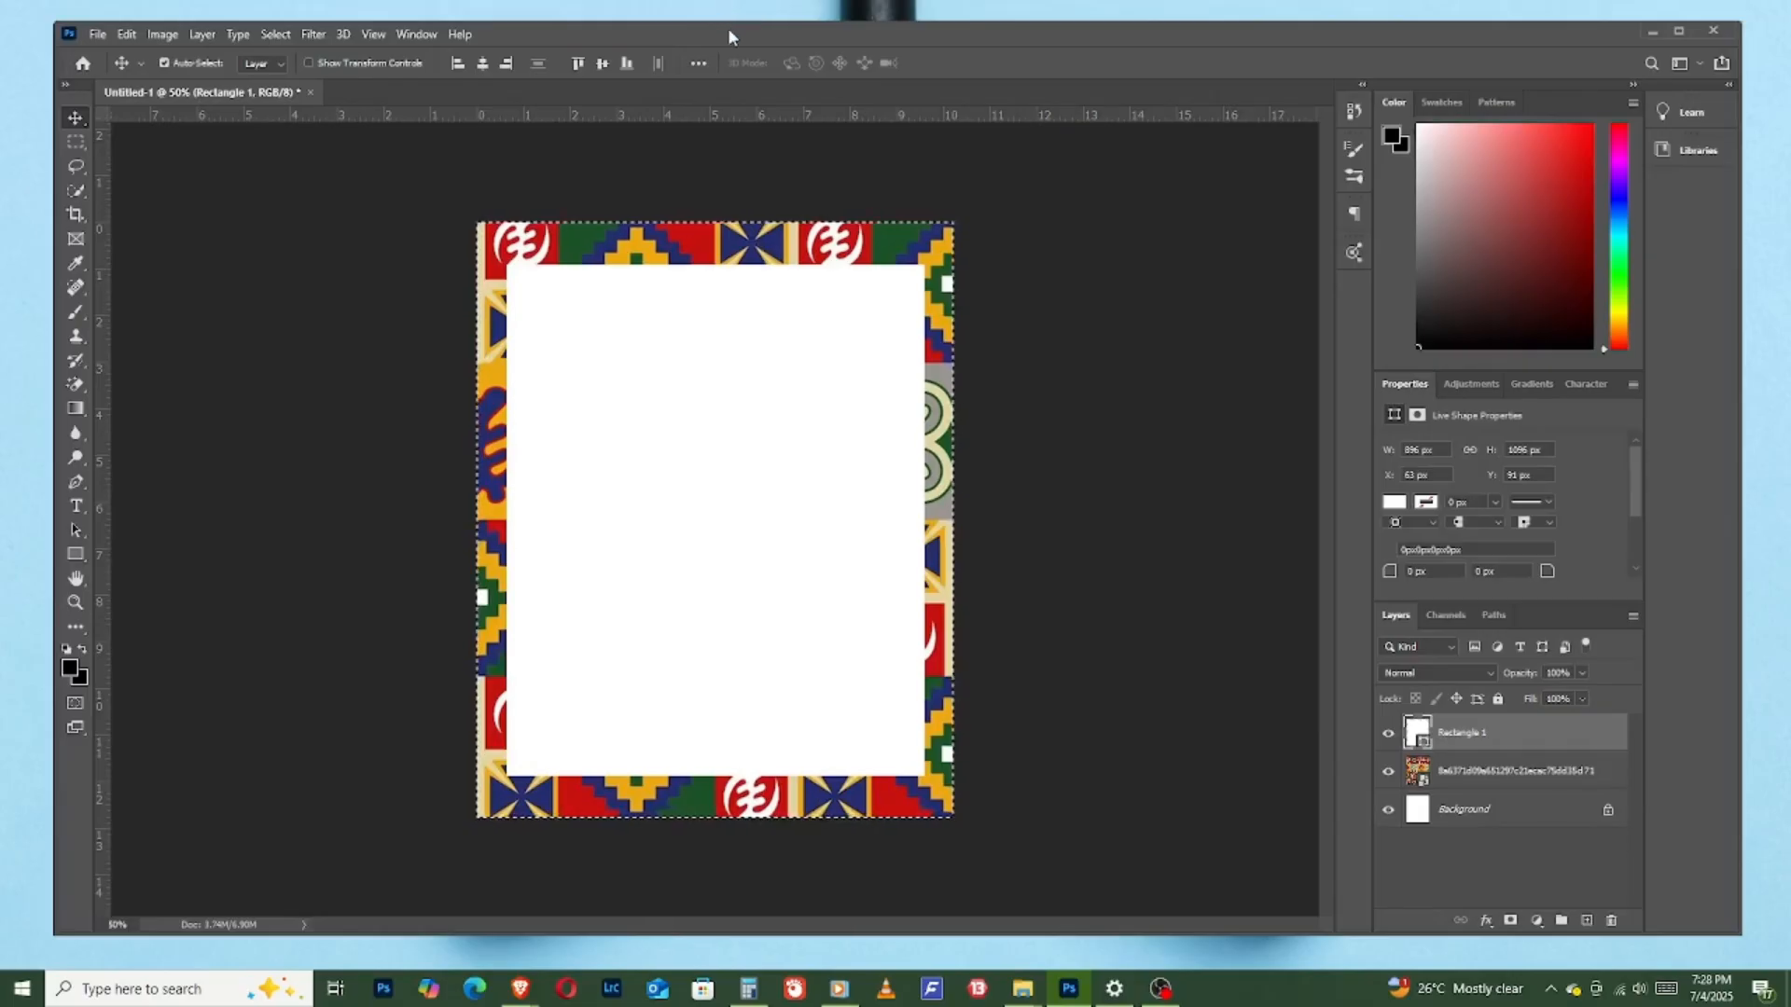
pyautogui.hotkey('ctrl', 'd')
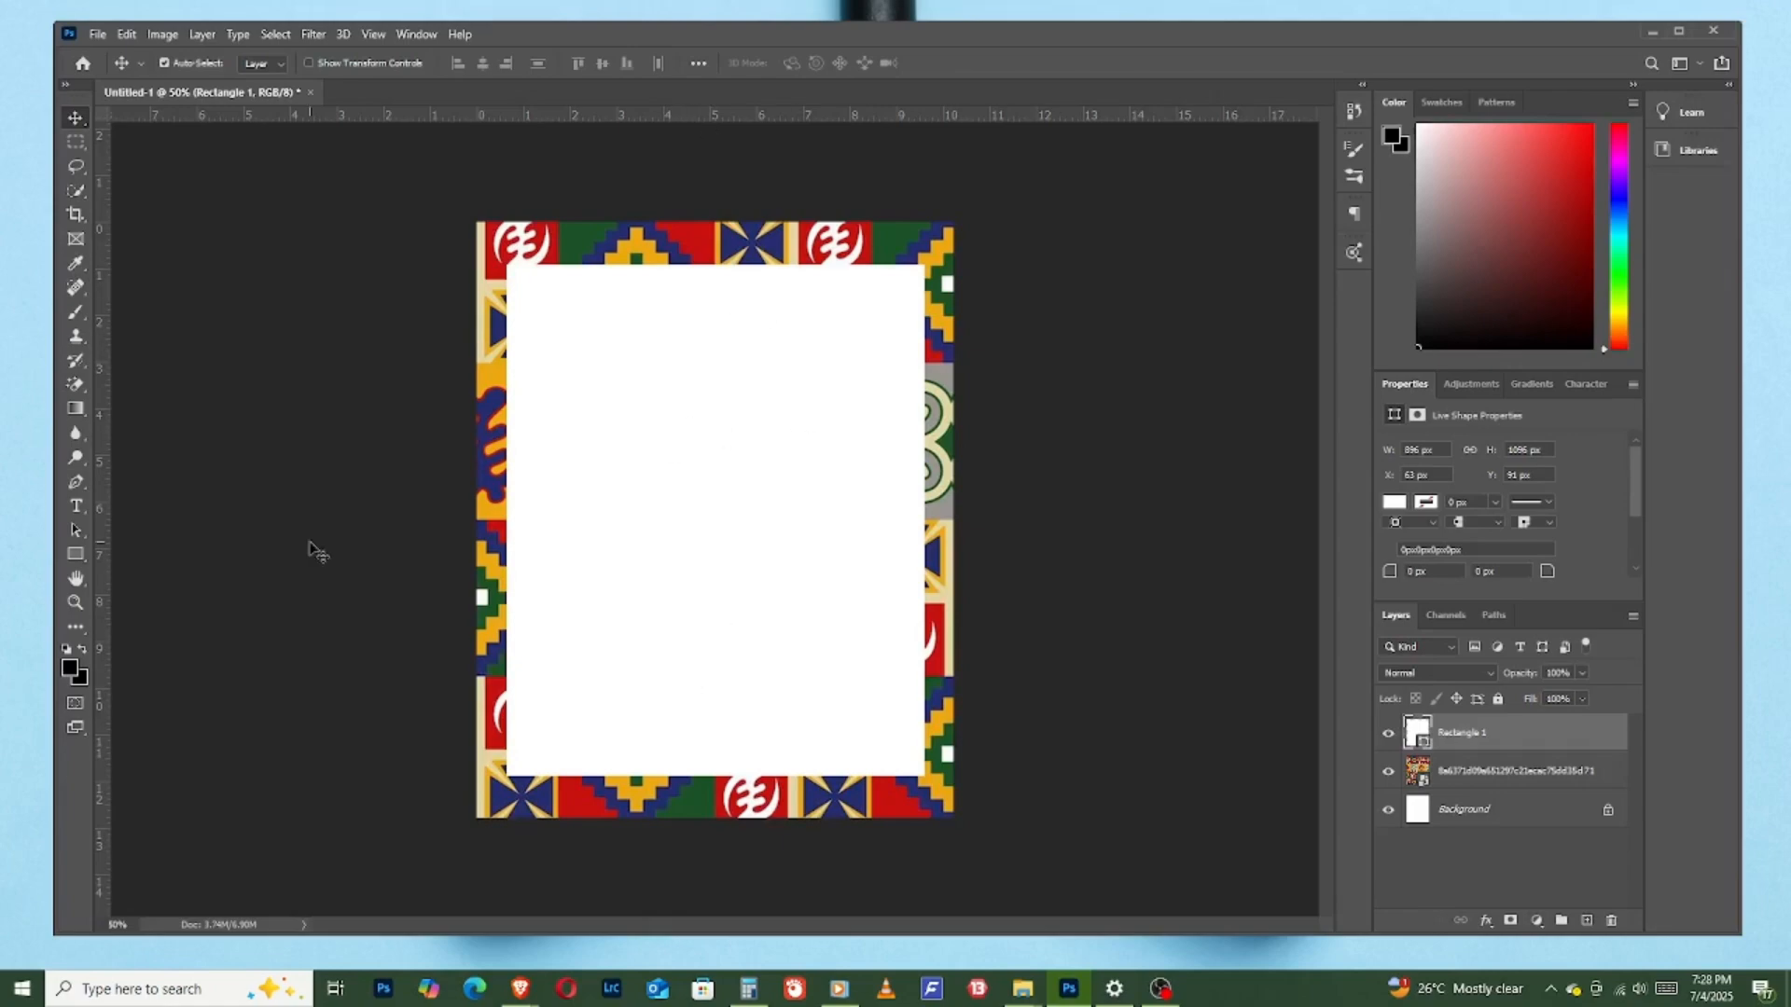
# - Start a text layer in the upper left area of the white rectangle and set its text color to black (#000000)
pyautogui.click(80, 502)
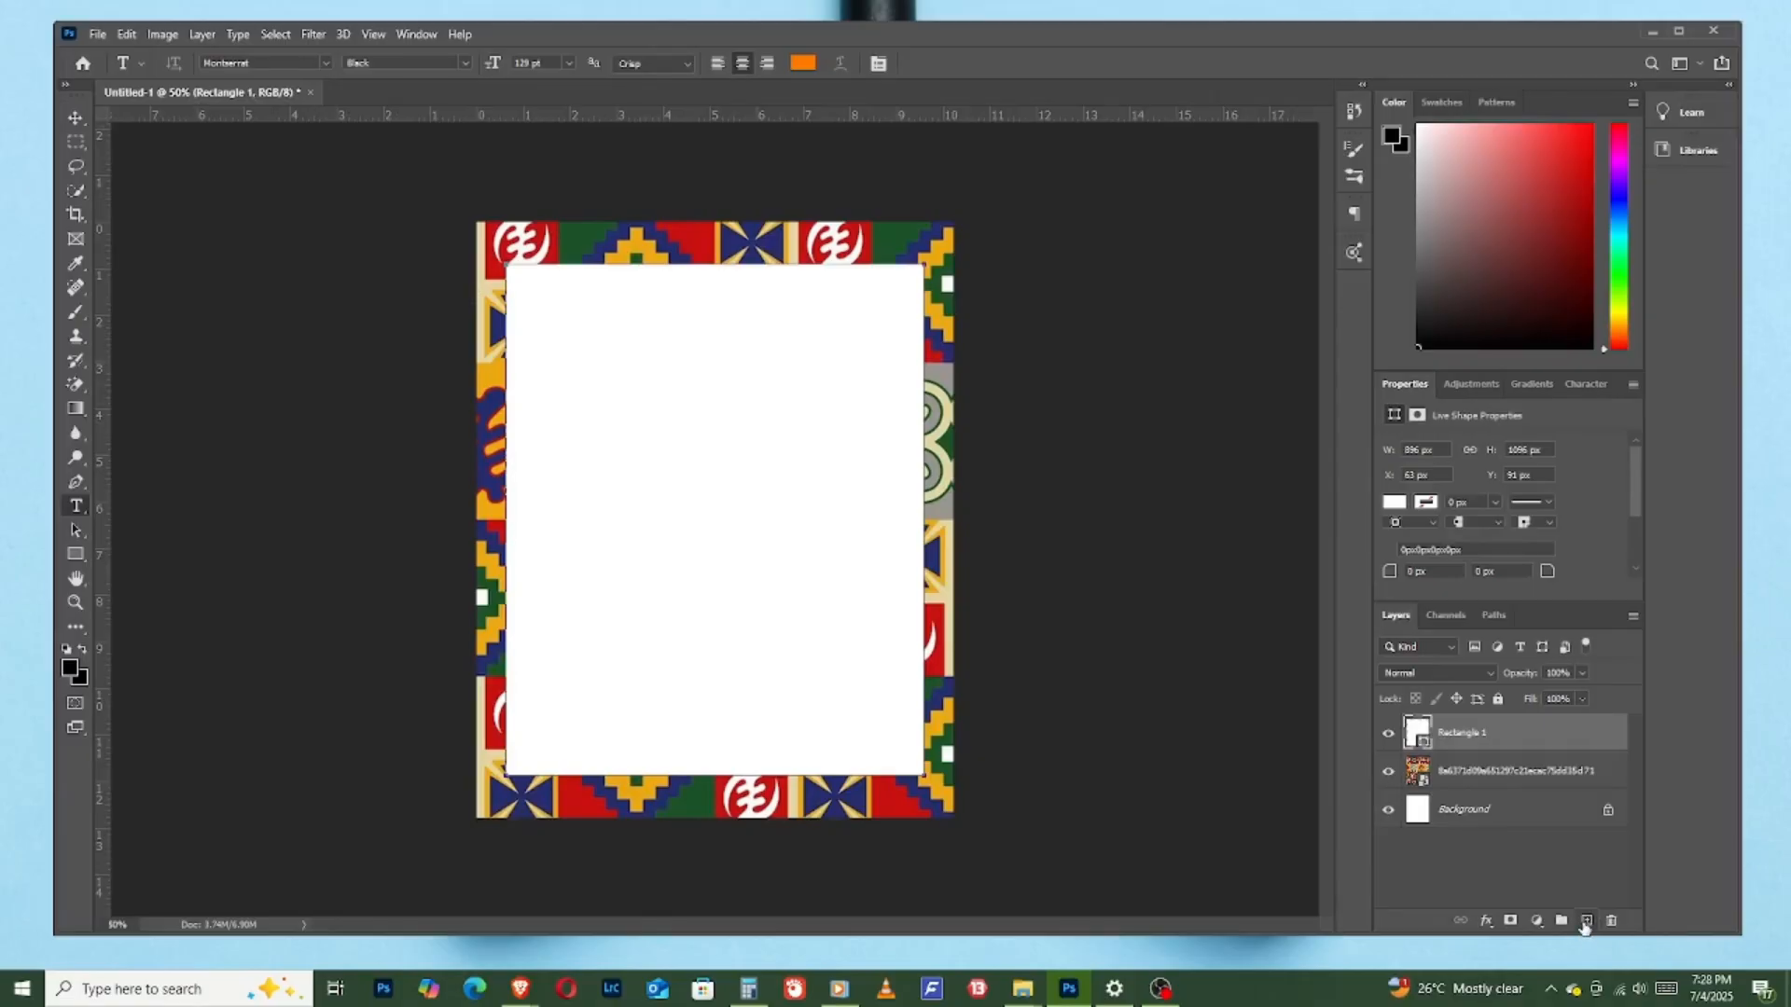
pyautogui.click(1587, 921)
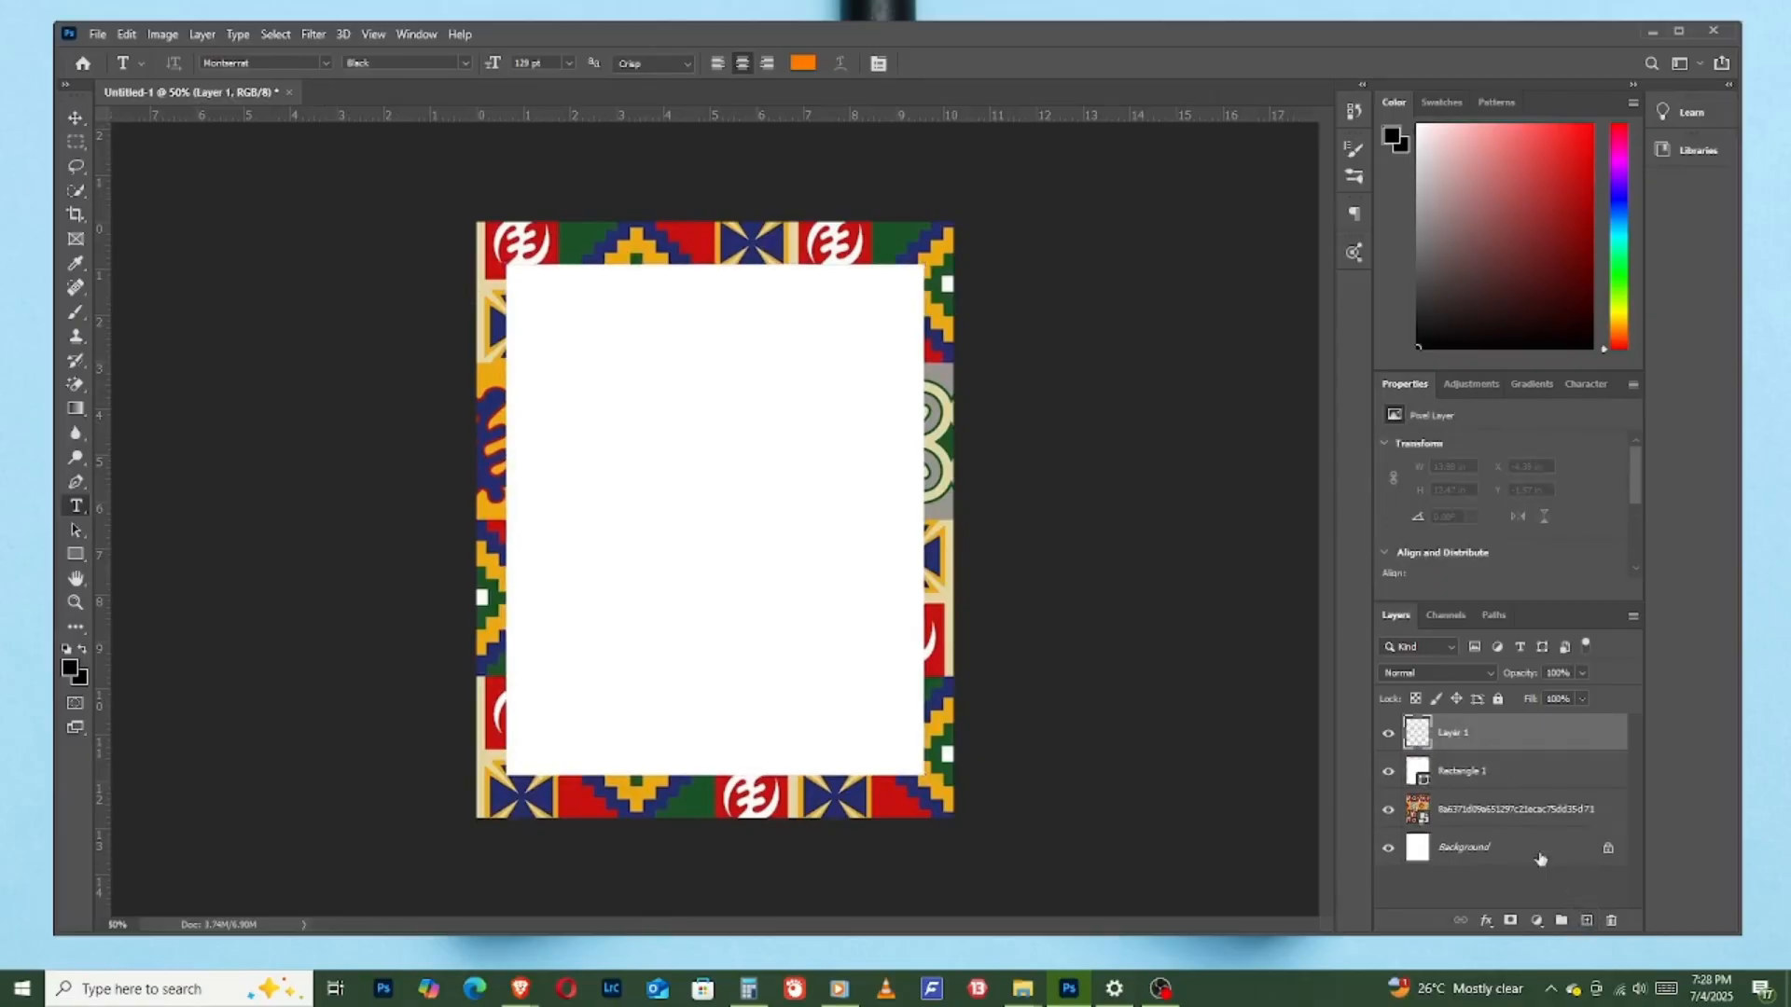
pyautogui.click(608, 332)
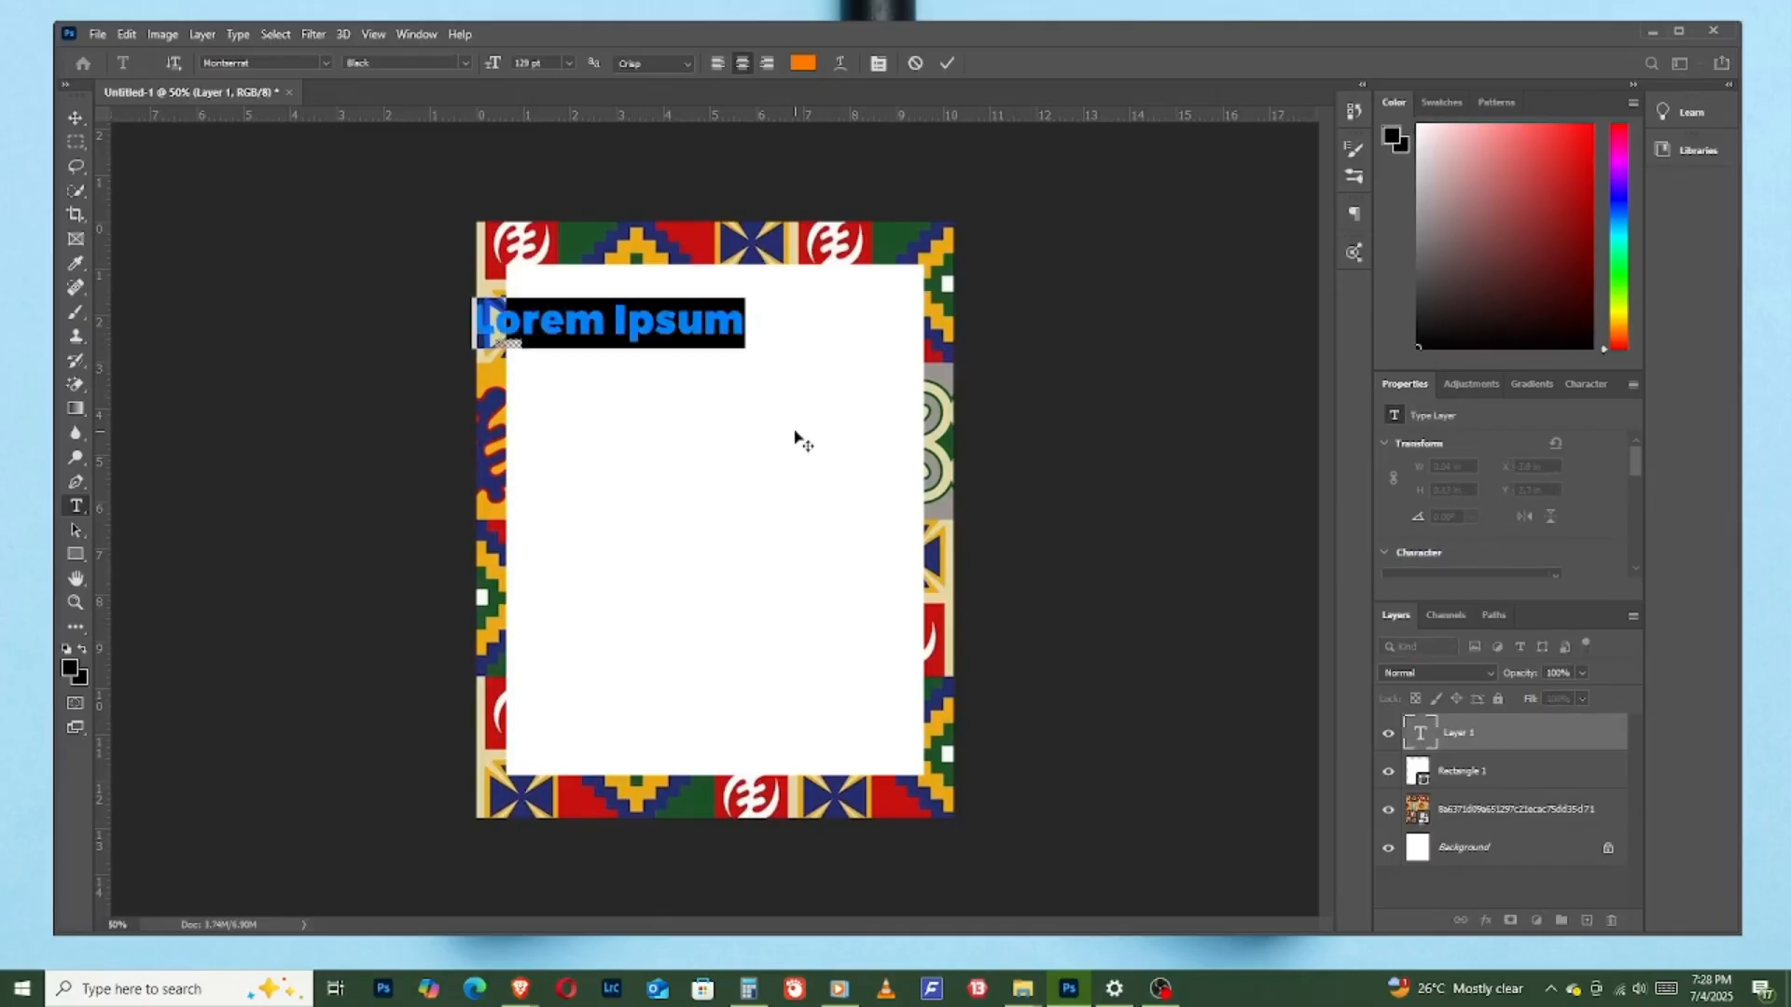
pyautogui.click(802, 62)
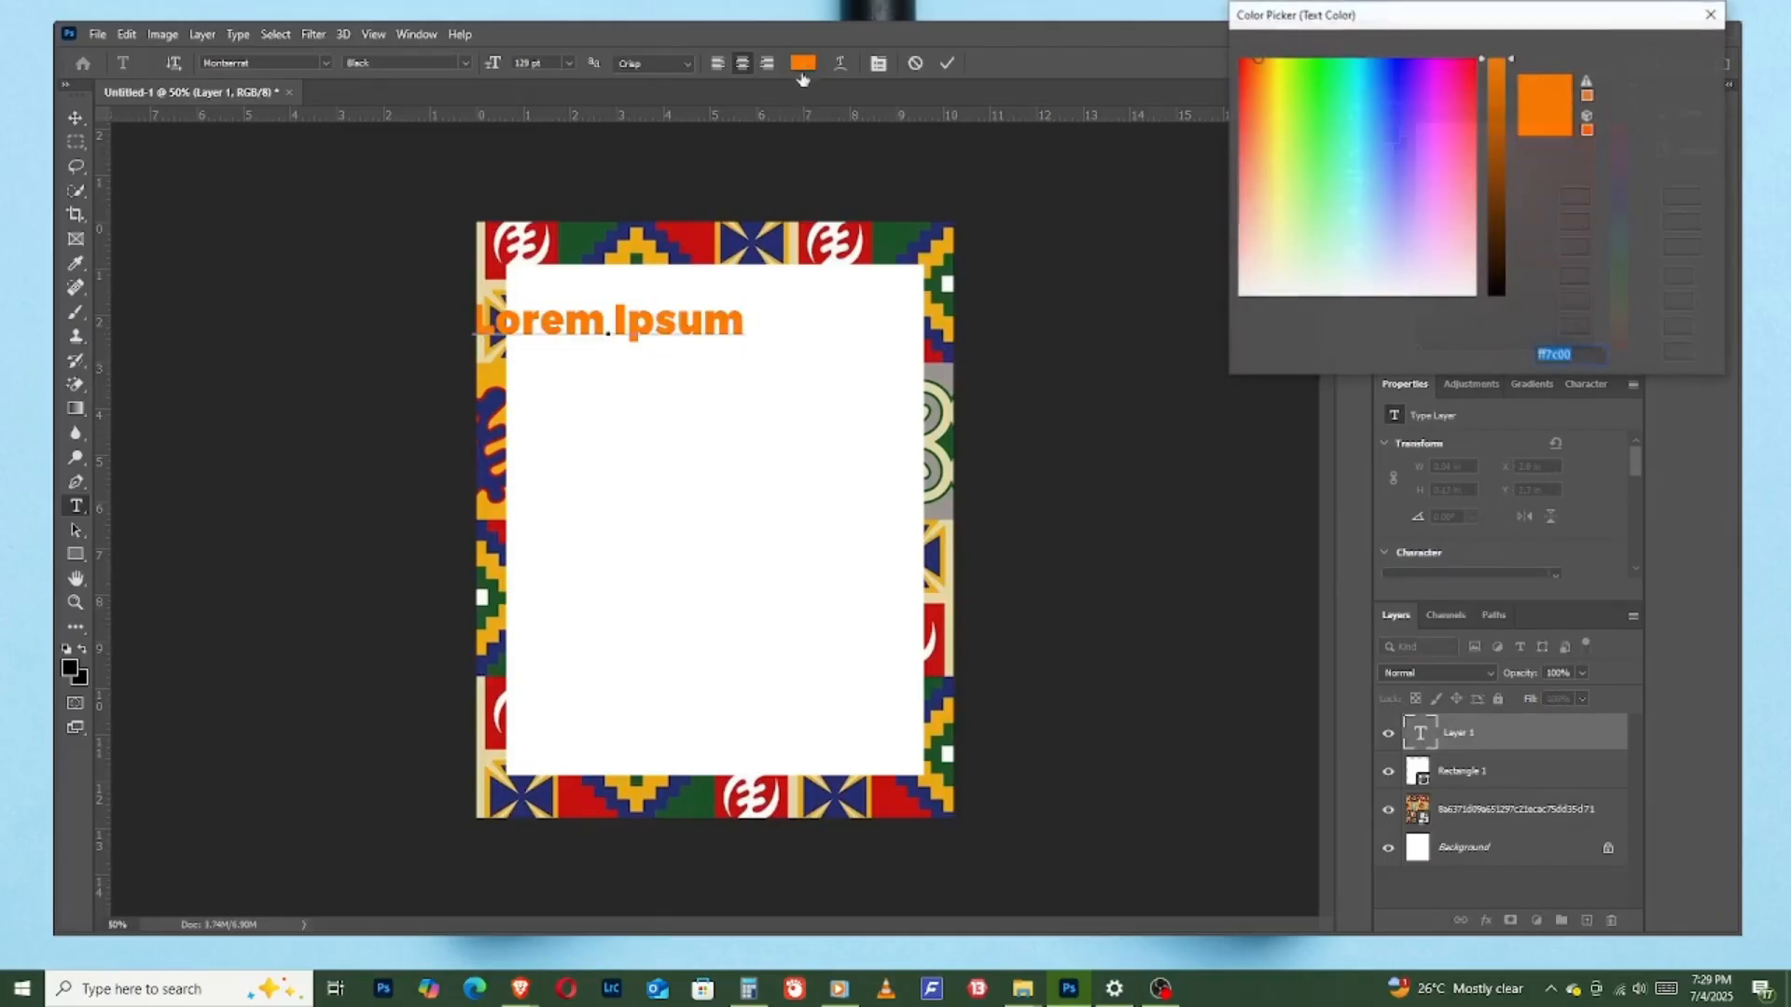
pyautogui.click(1495, 291)
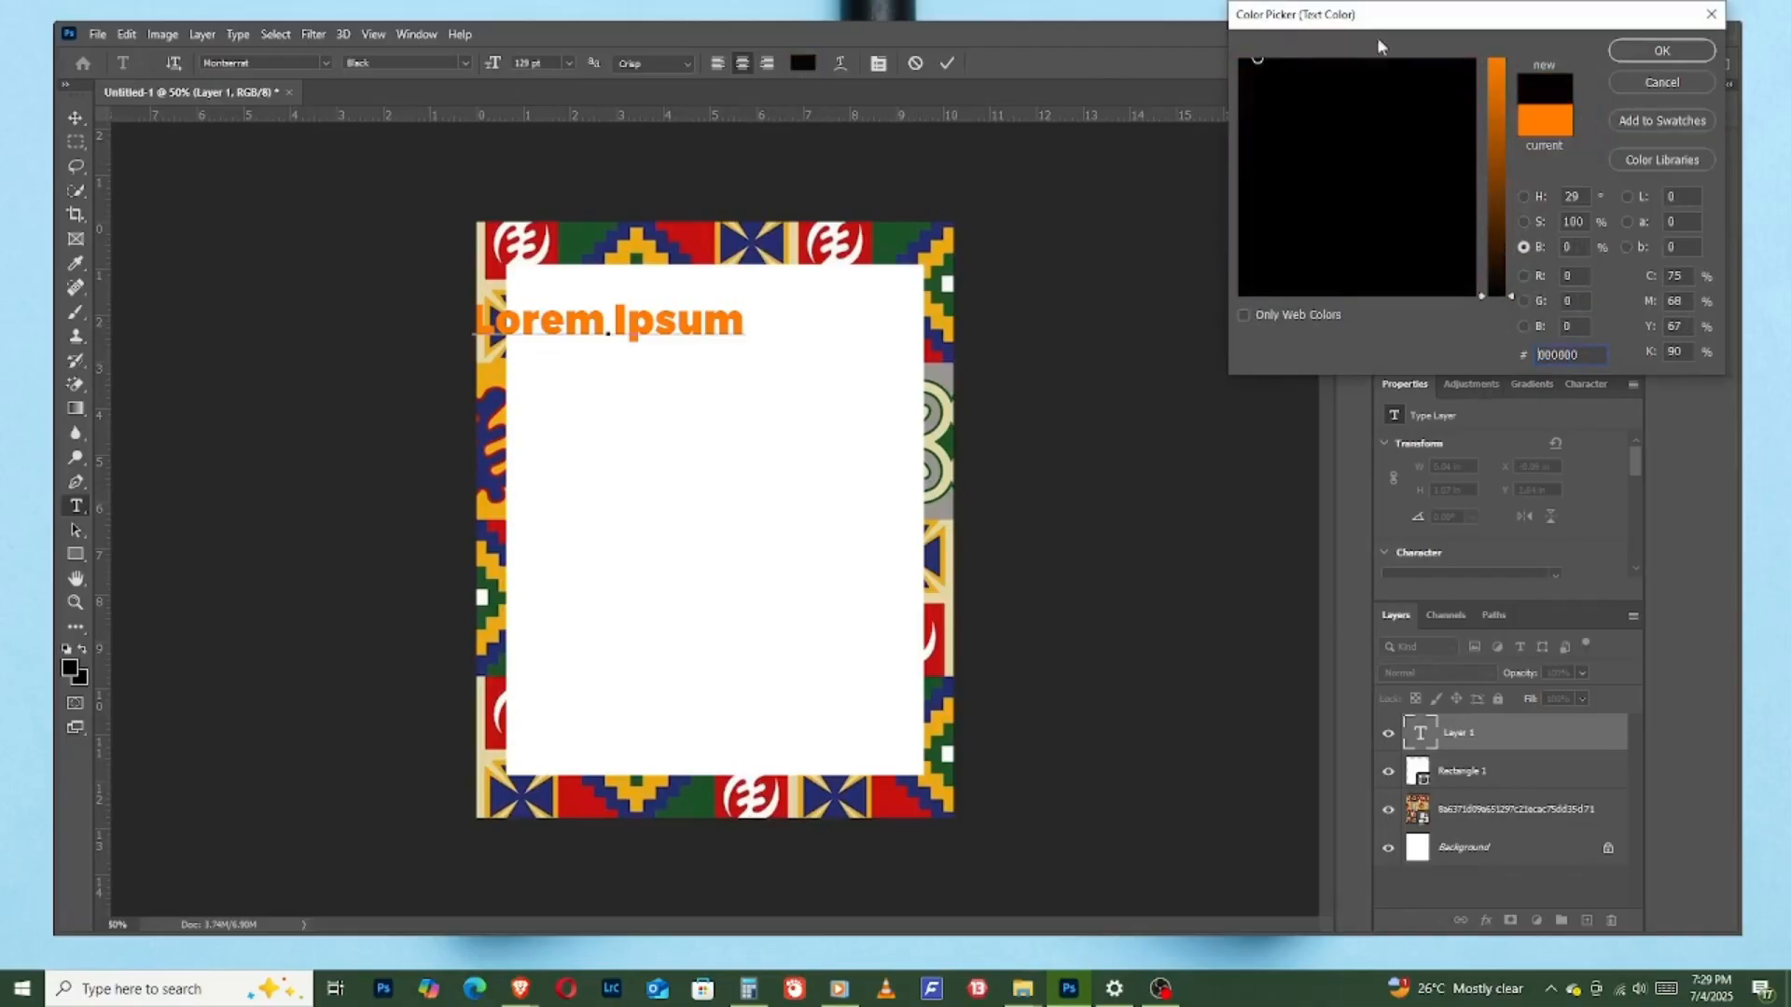
pyautogui.click(1666, 50)
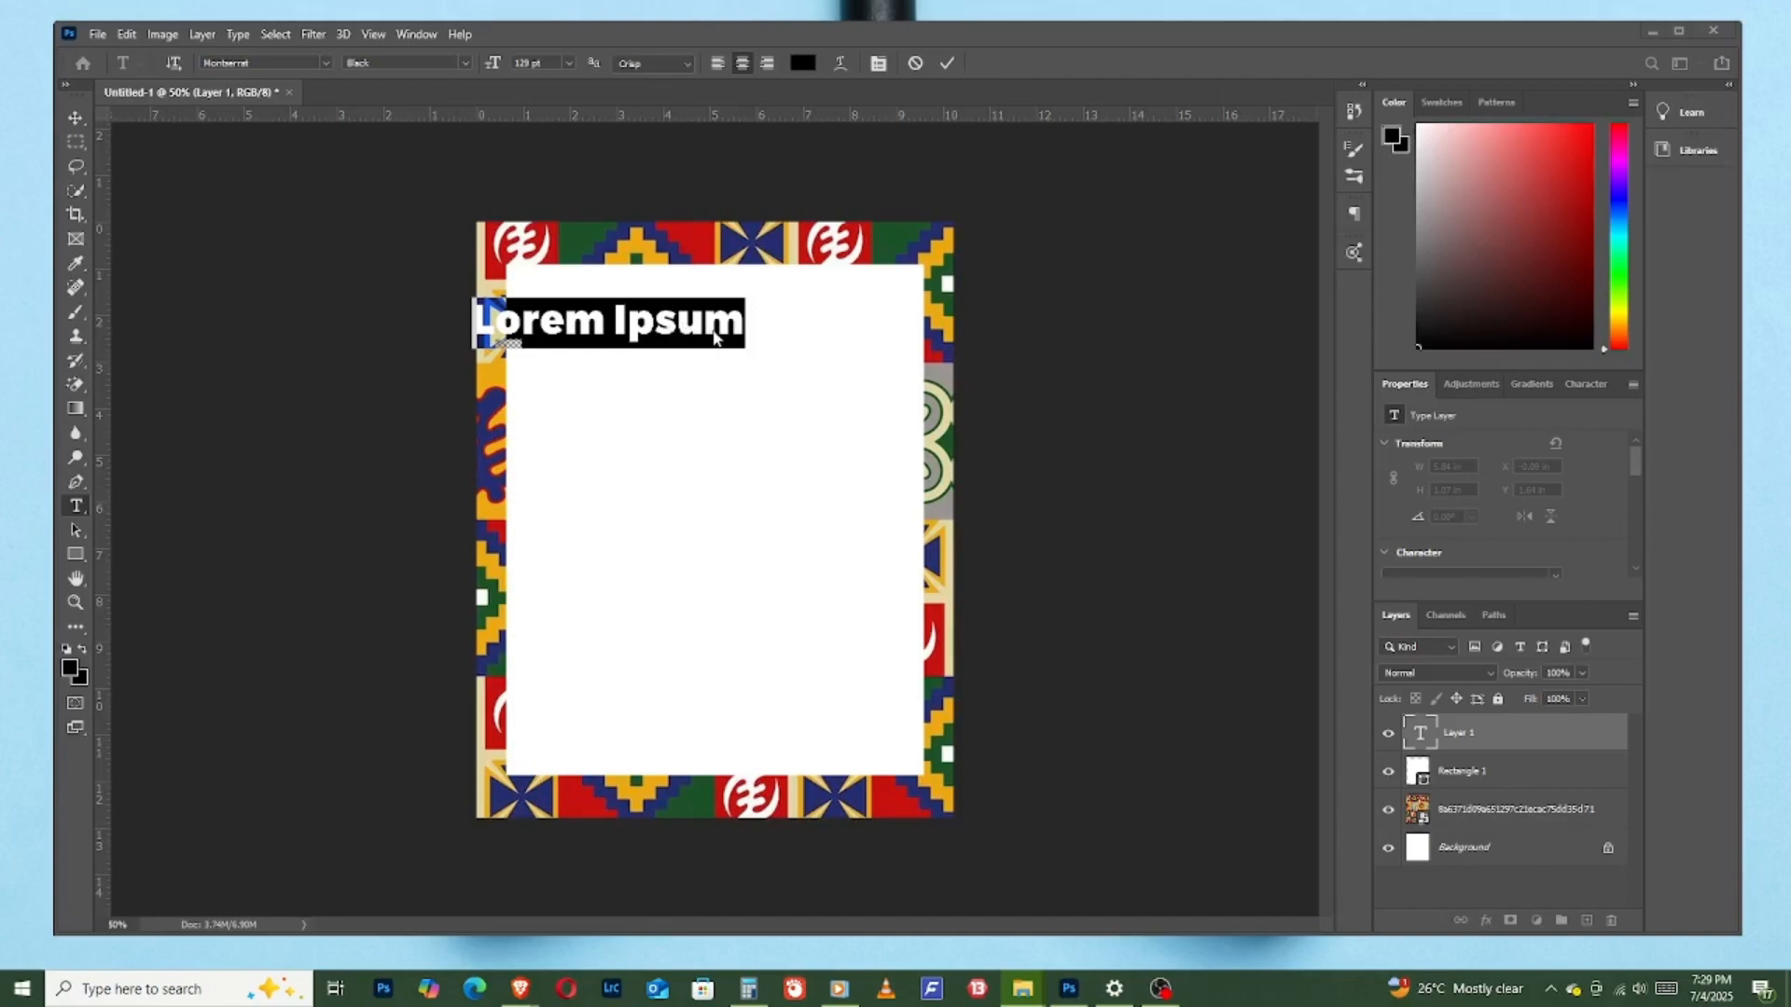
# - Replace the placeholder text with "ASAFO POWERS INT"
pyautogui.click(676, 326)
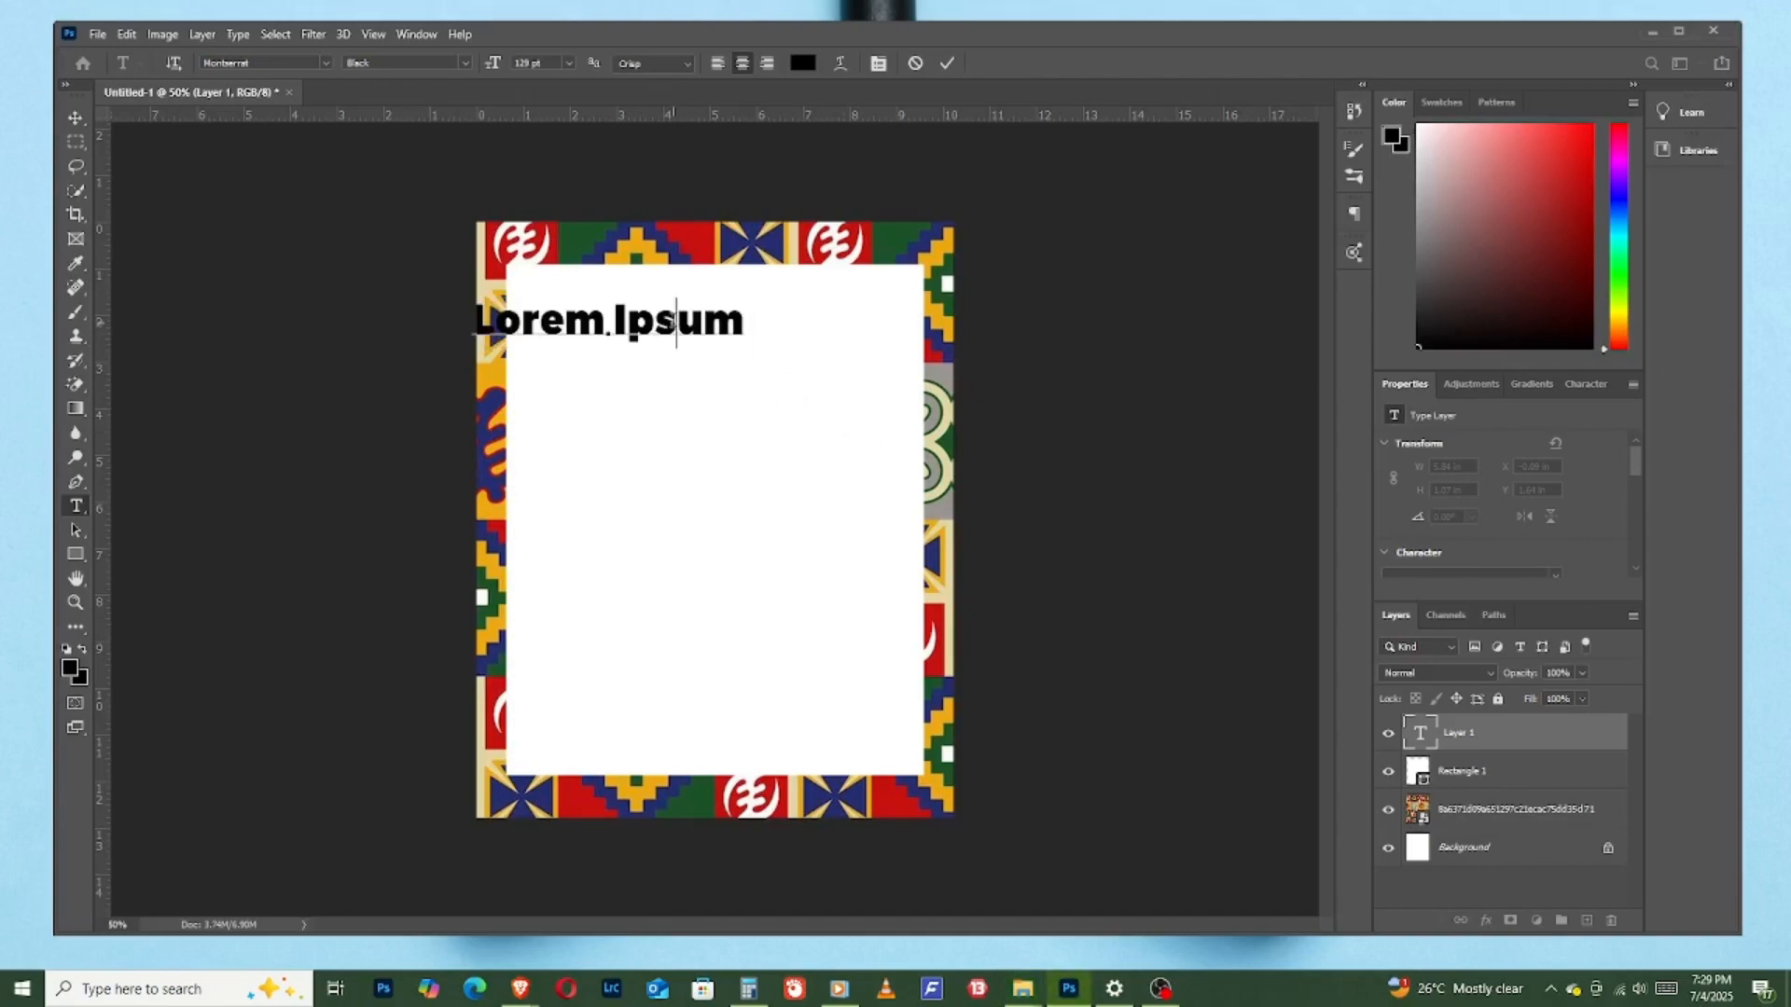
pyautogui.tripleClick(676, 326)
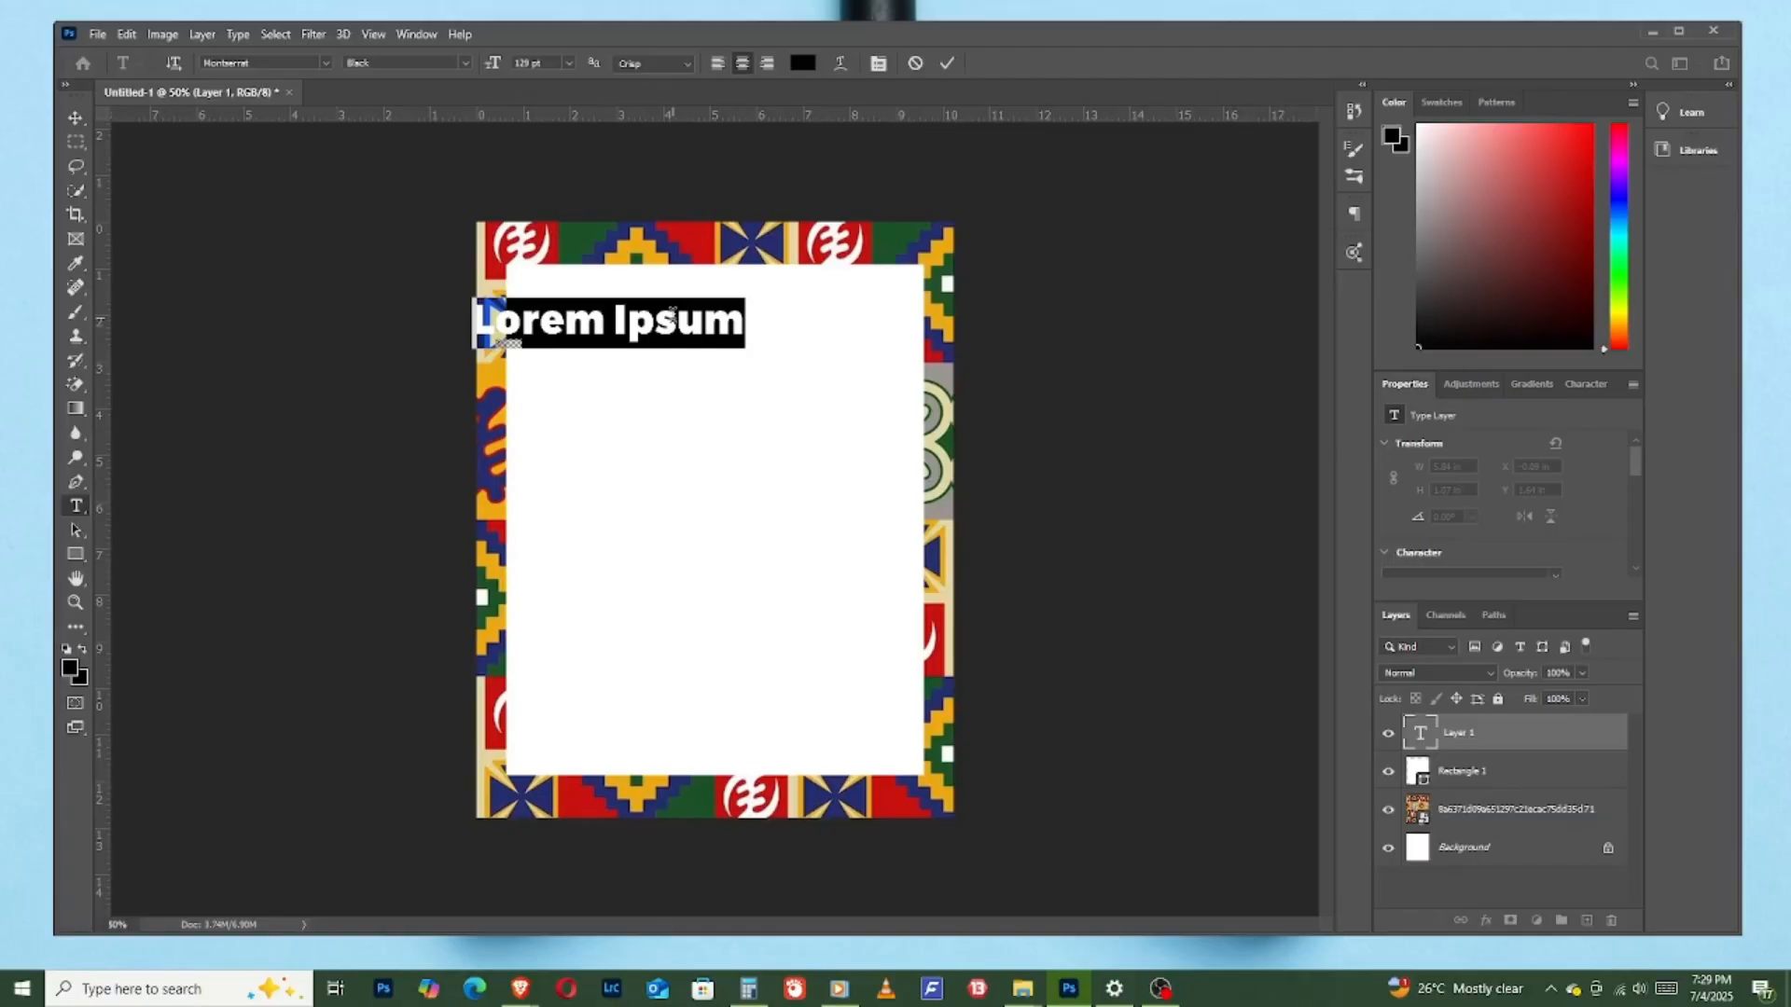
pyautogui.write('ASF')
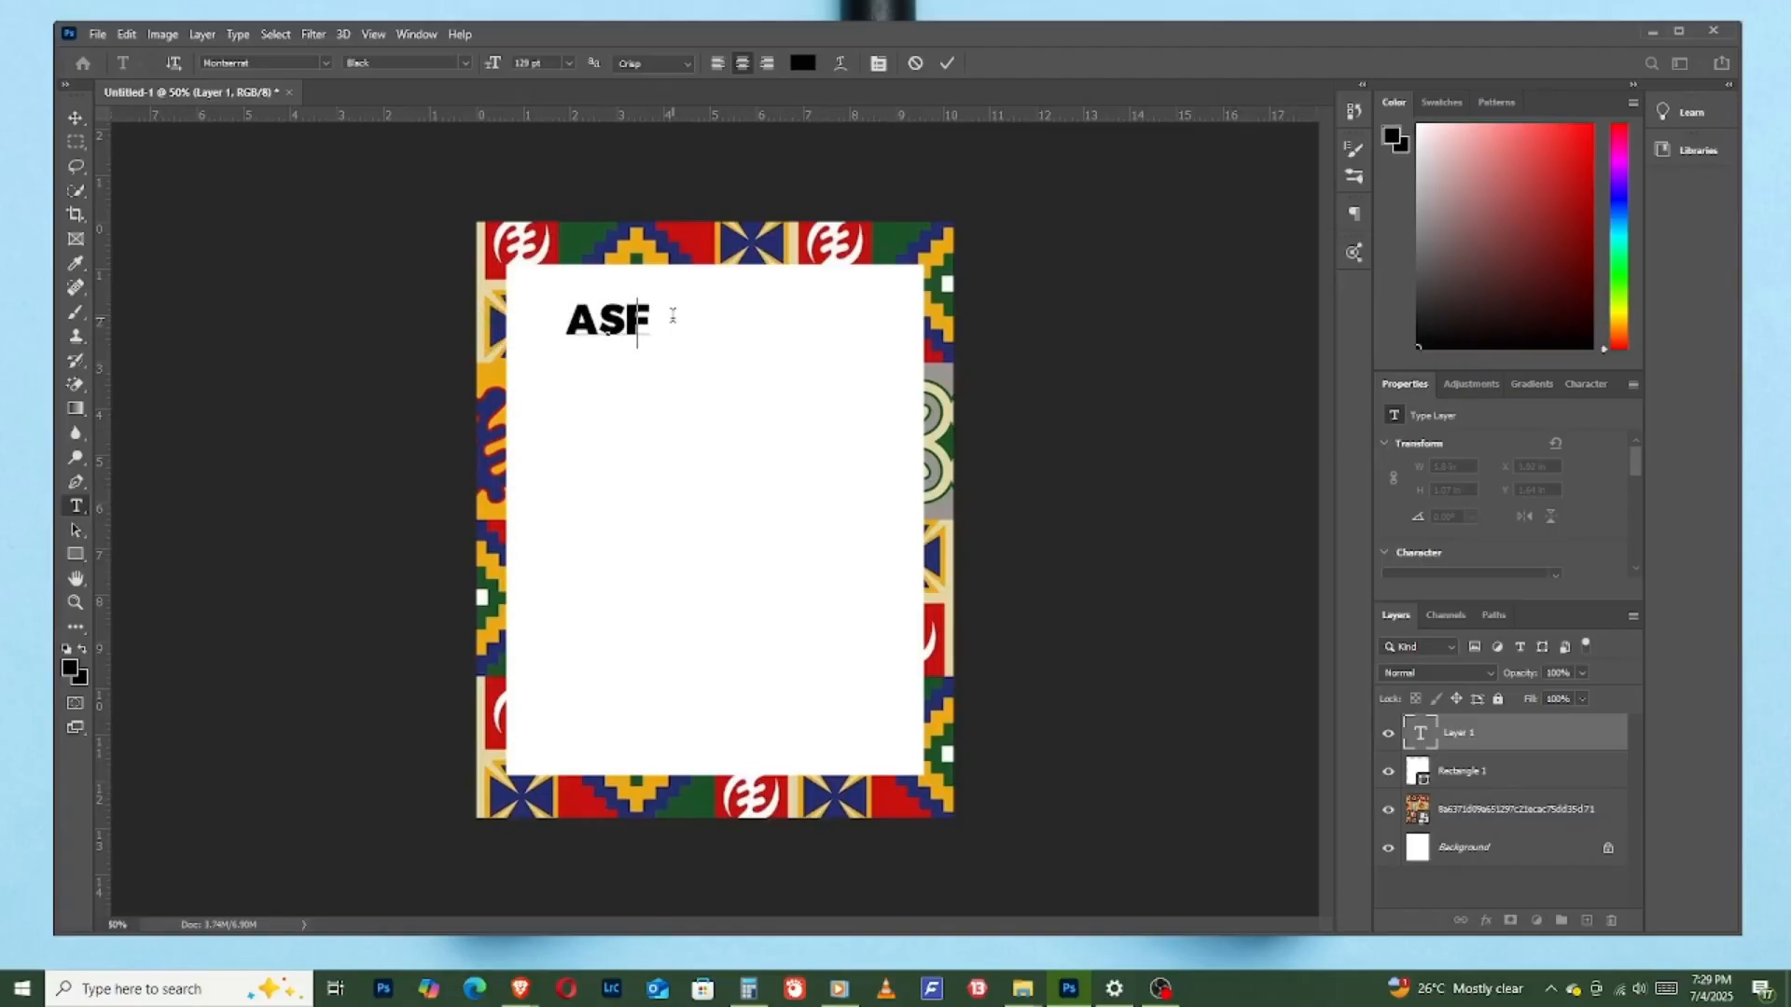
pyautogui.press('BackSpace')
pyautogui.write('A')
pyautogui.write('FO ')
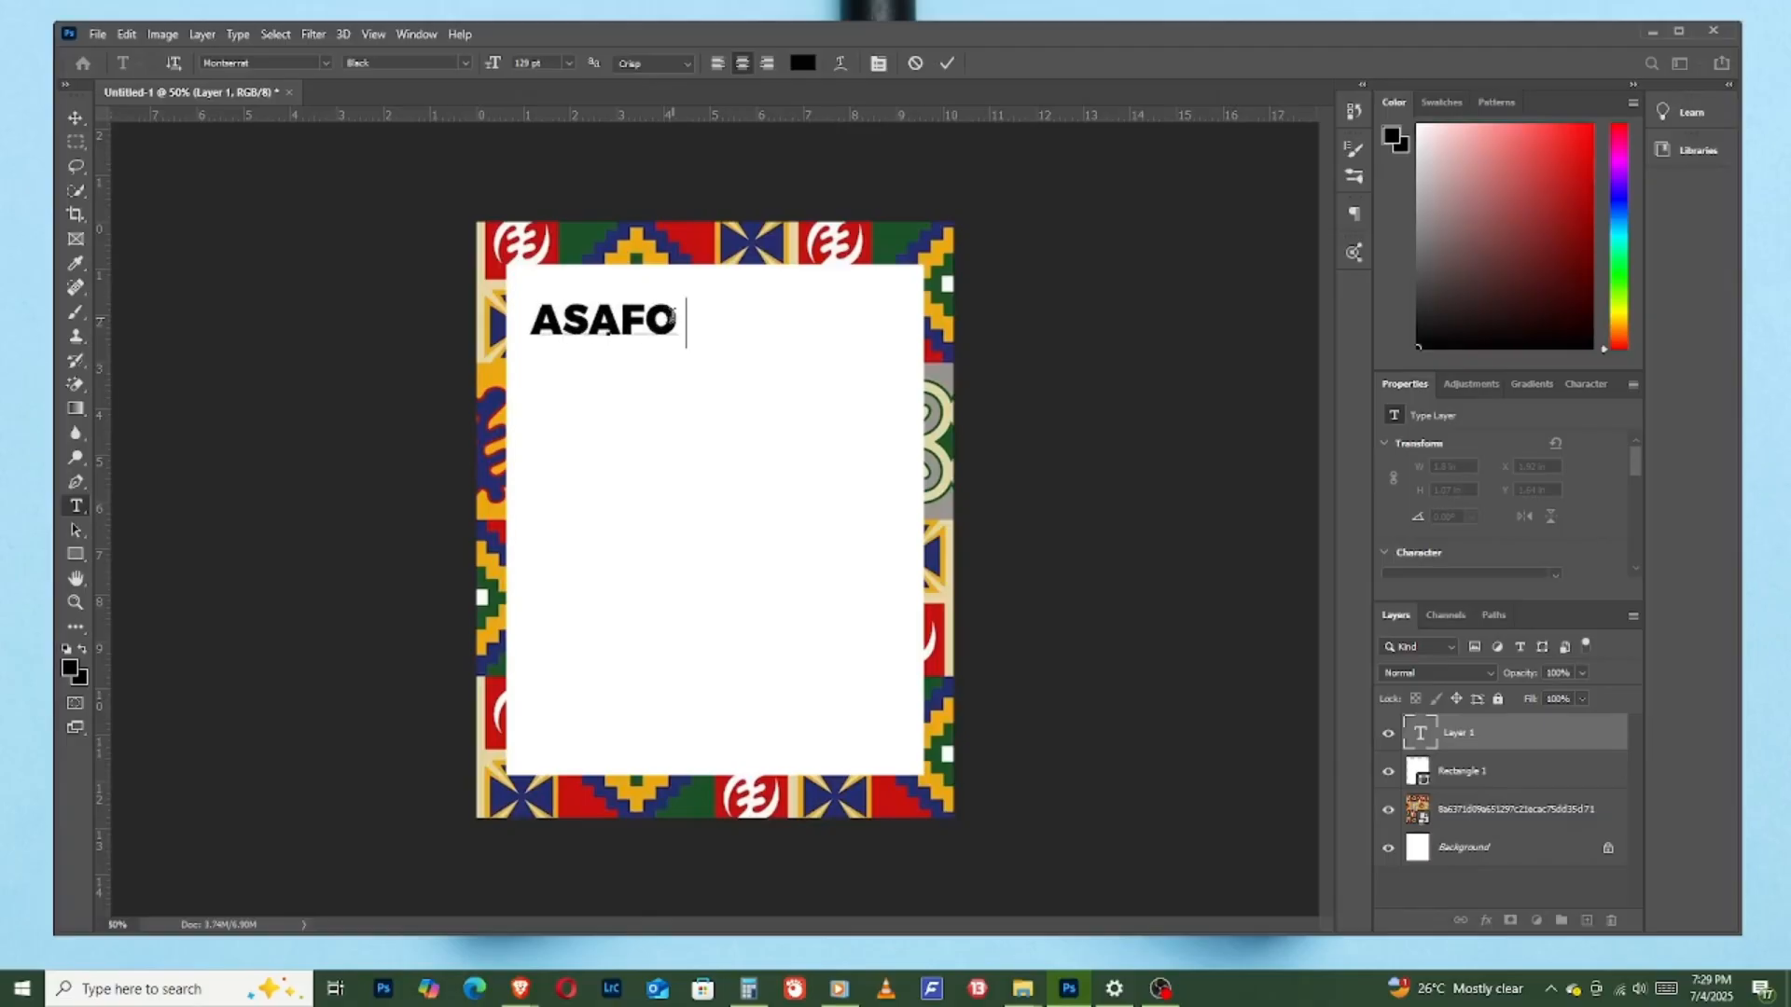
pyautogui.write('POWERS')
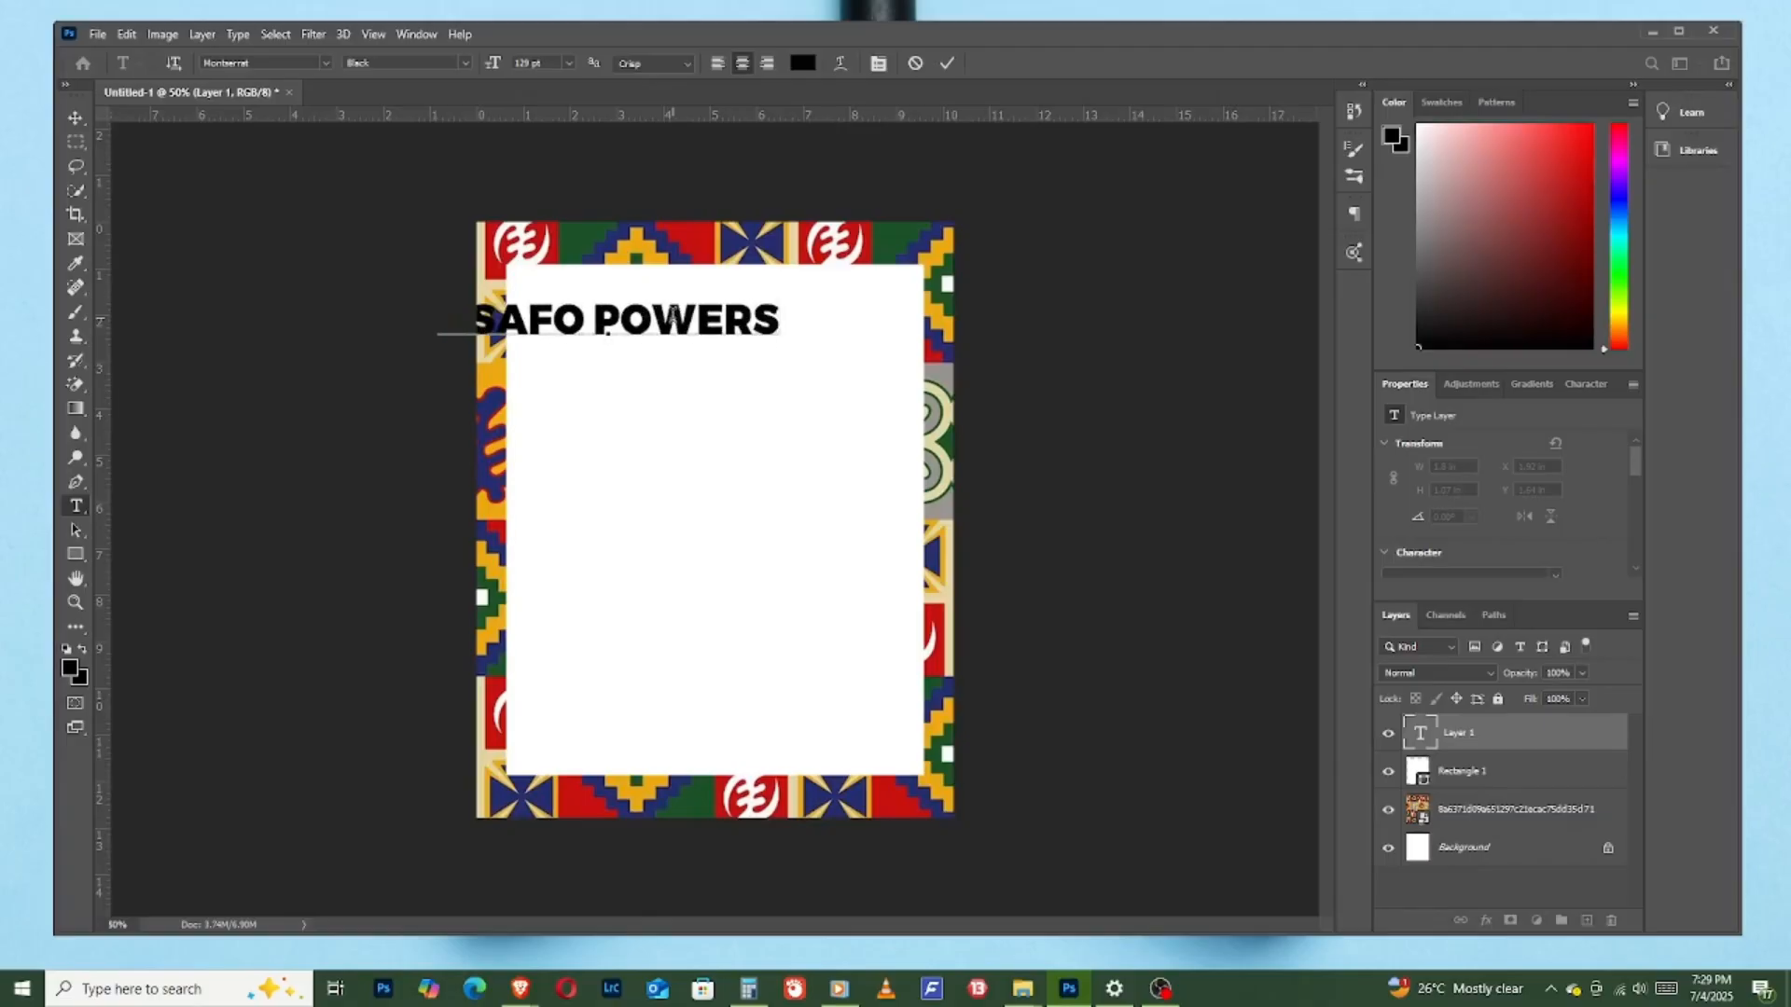
pyautogui.write(' INTY')
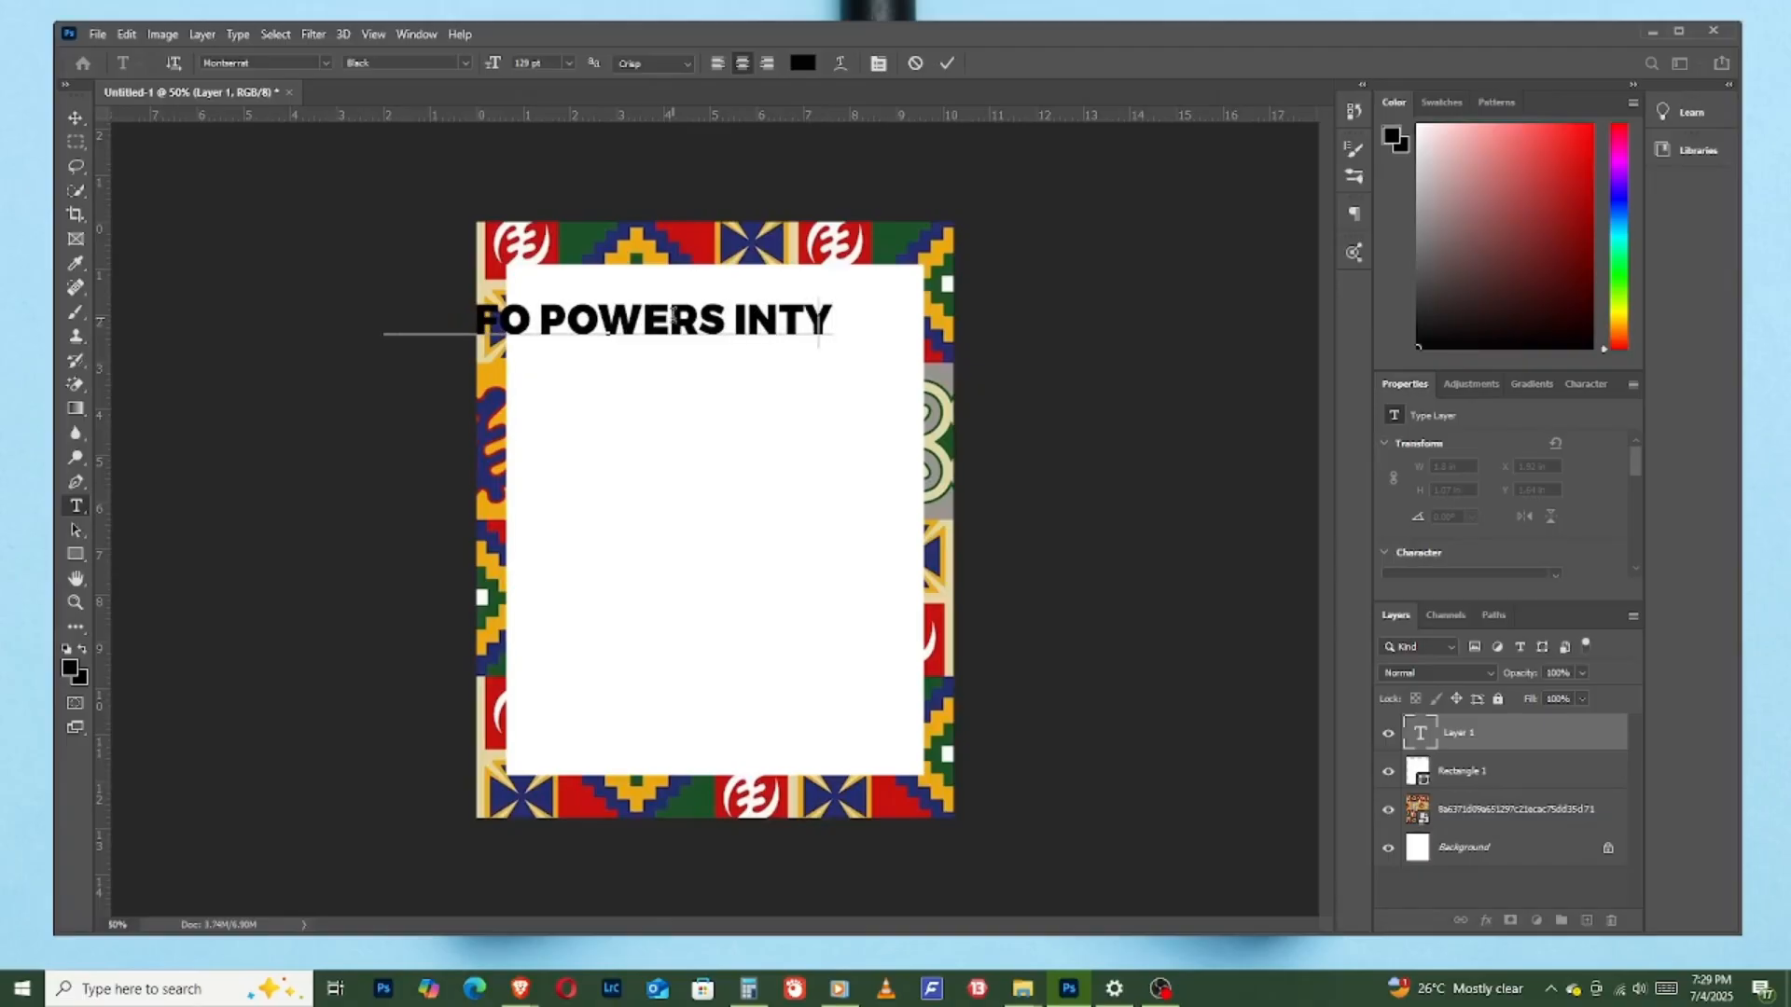
pyautogui.press('BackSpace')
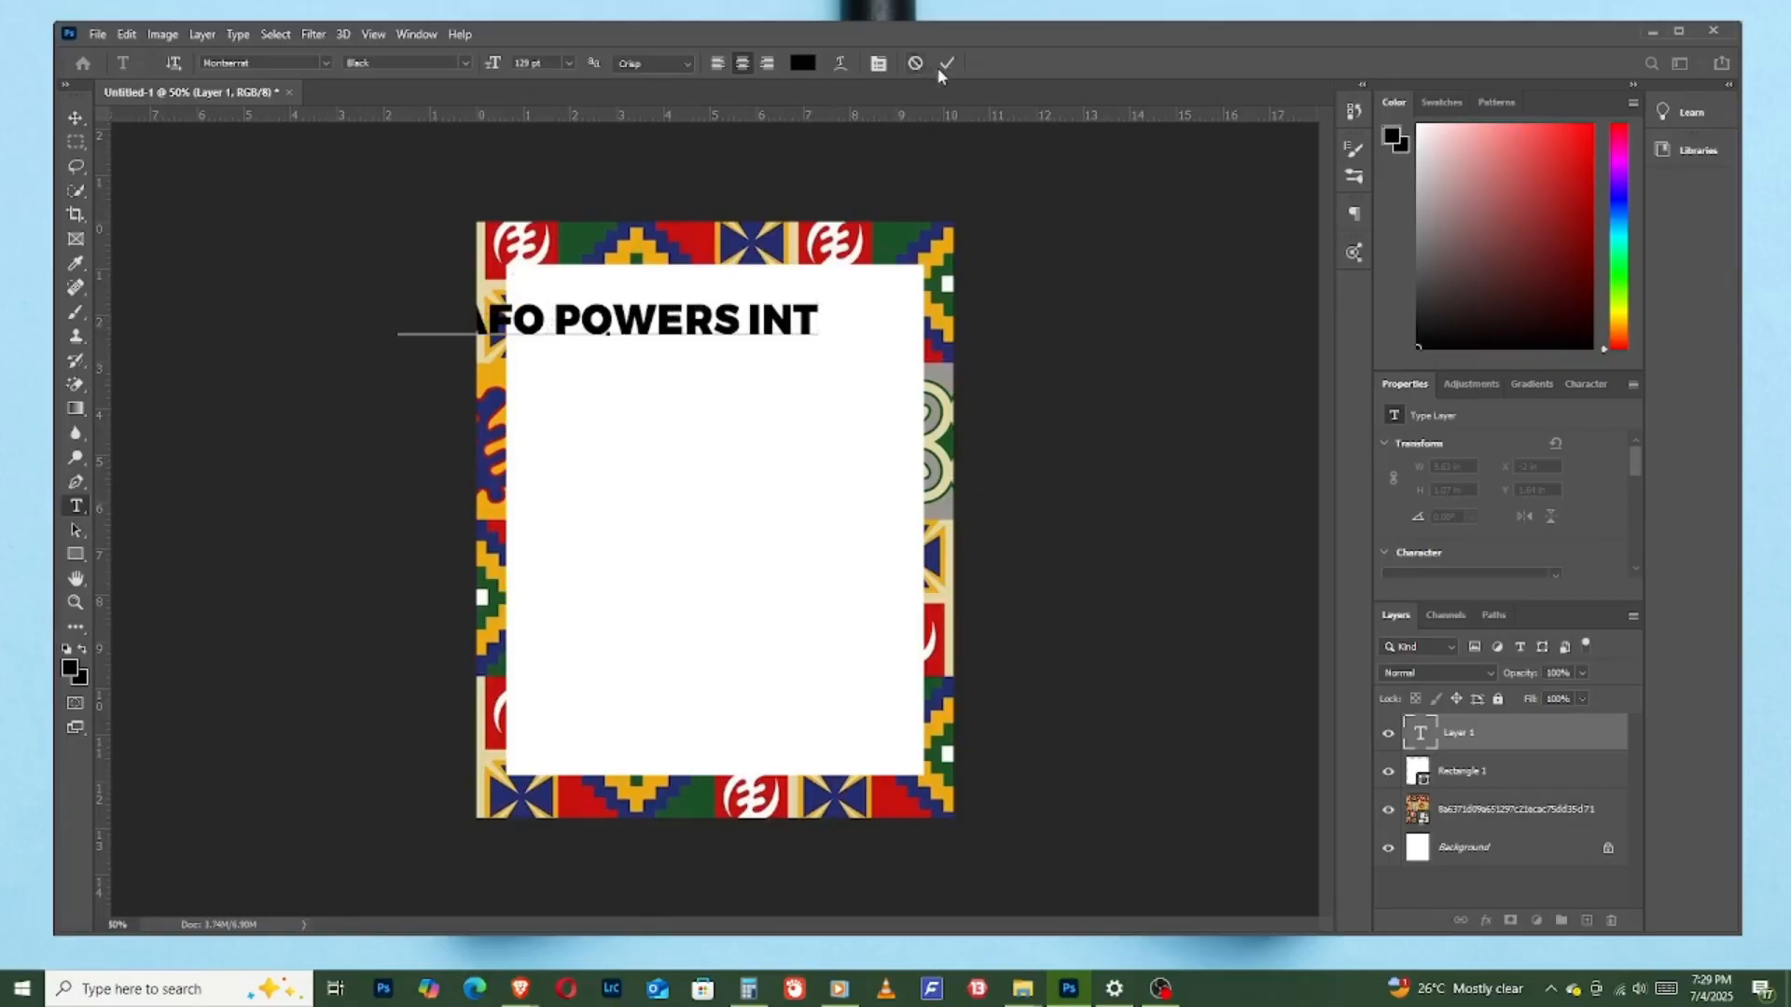
# - Remove "ASAFO" from the text line and extend the rest so it reads "POWERS INT. CHURCH"
pyautogui.moveTo(544, 326); pyautogui.dragTo(138, 278)
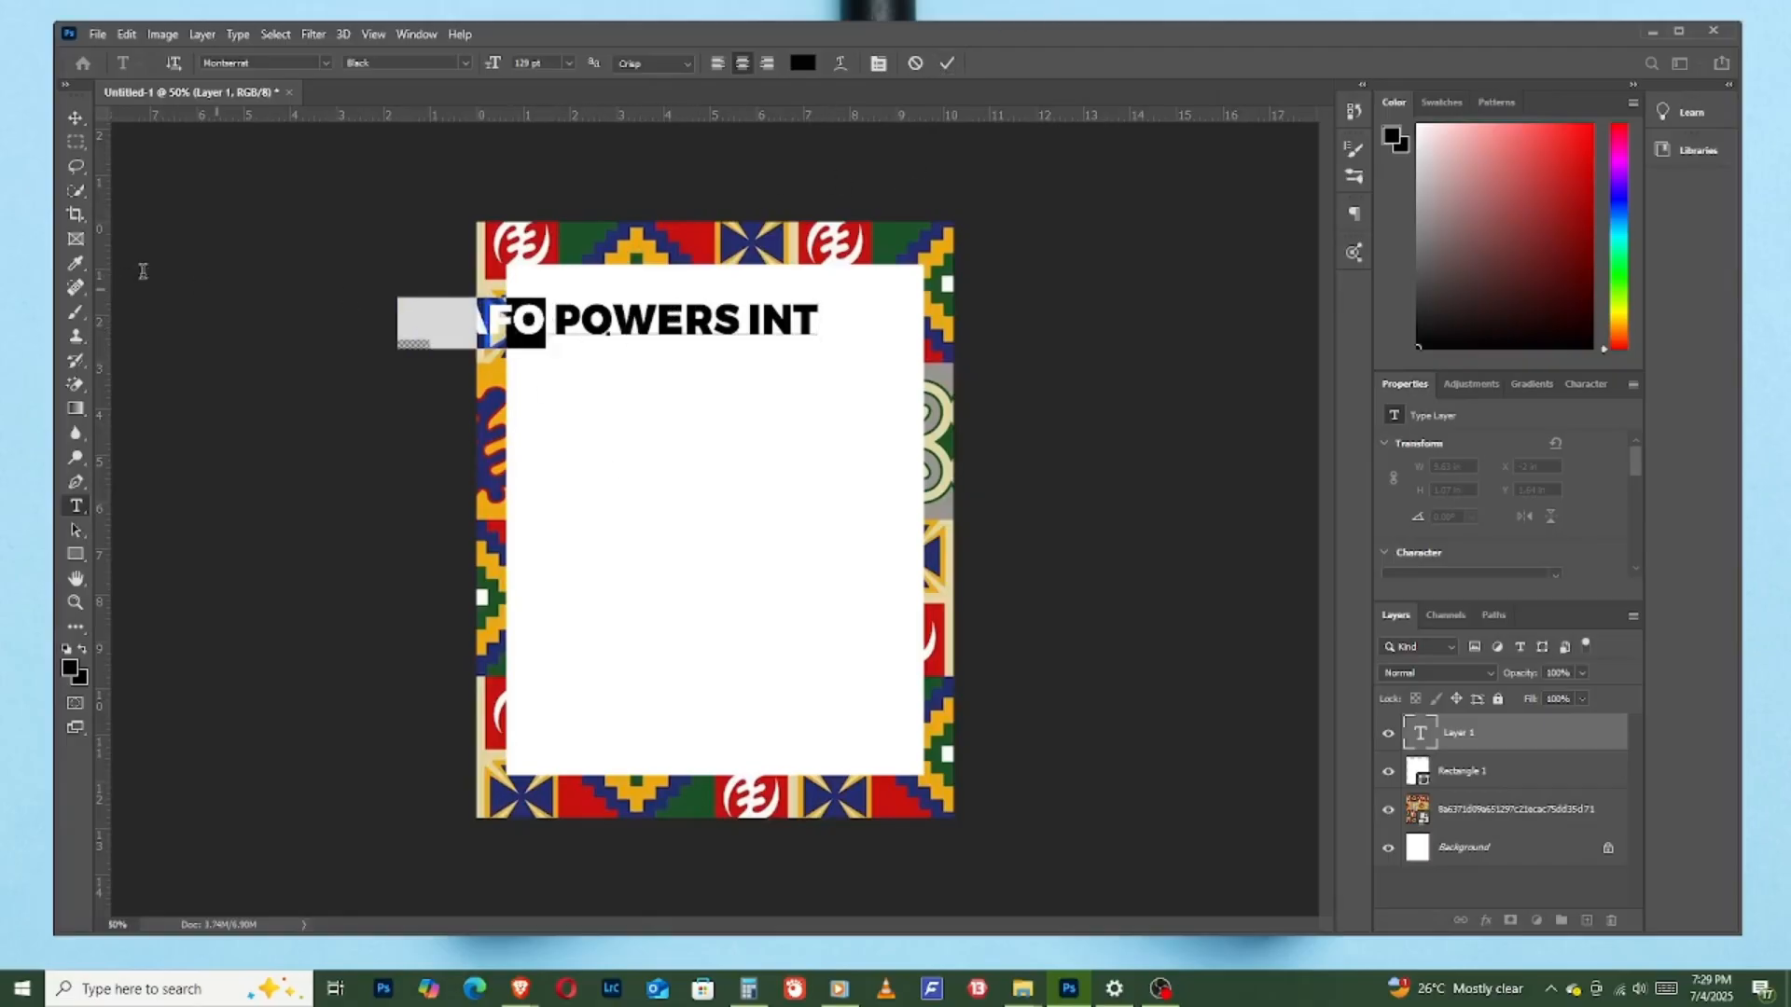
pyautogui.press('BackSpace')
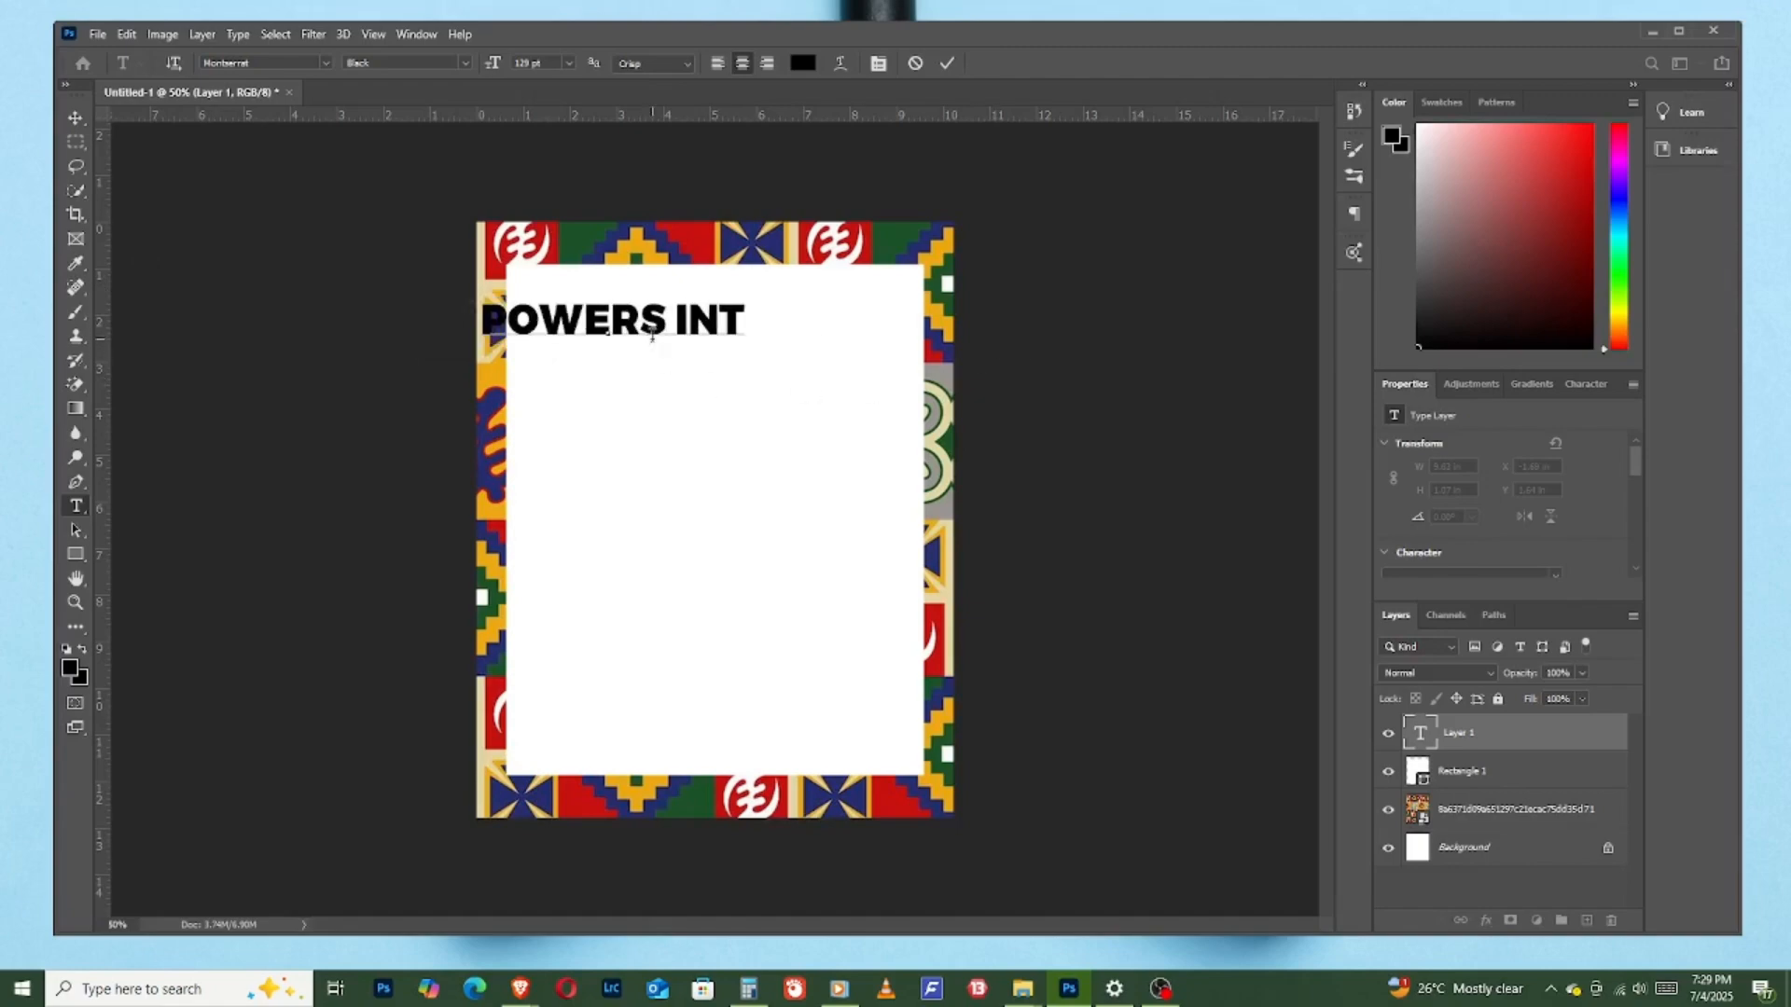
pyautogui.click(753, 311)
pyautogui.press('BackSpace')
pyautogui.write('.')
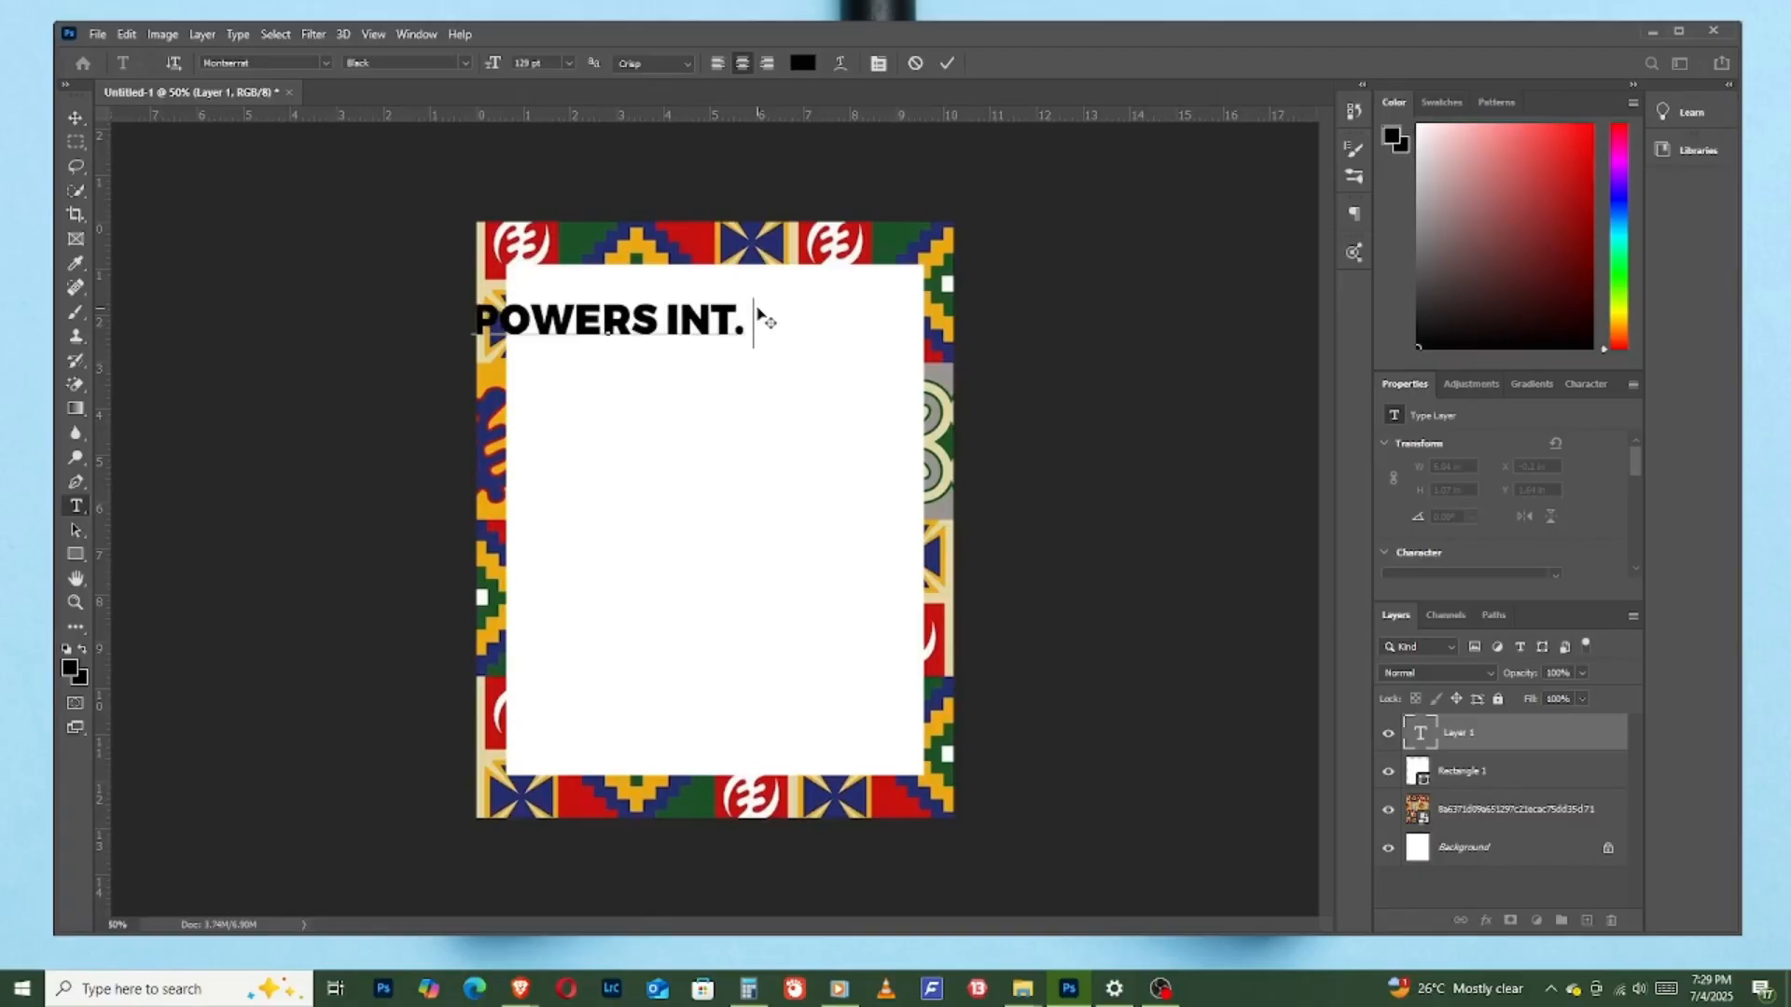
pyautogui.write(' CHURCH')
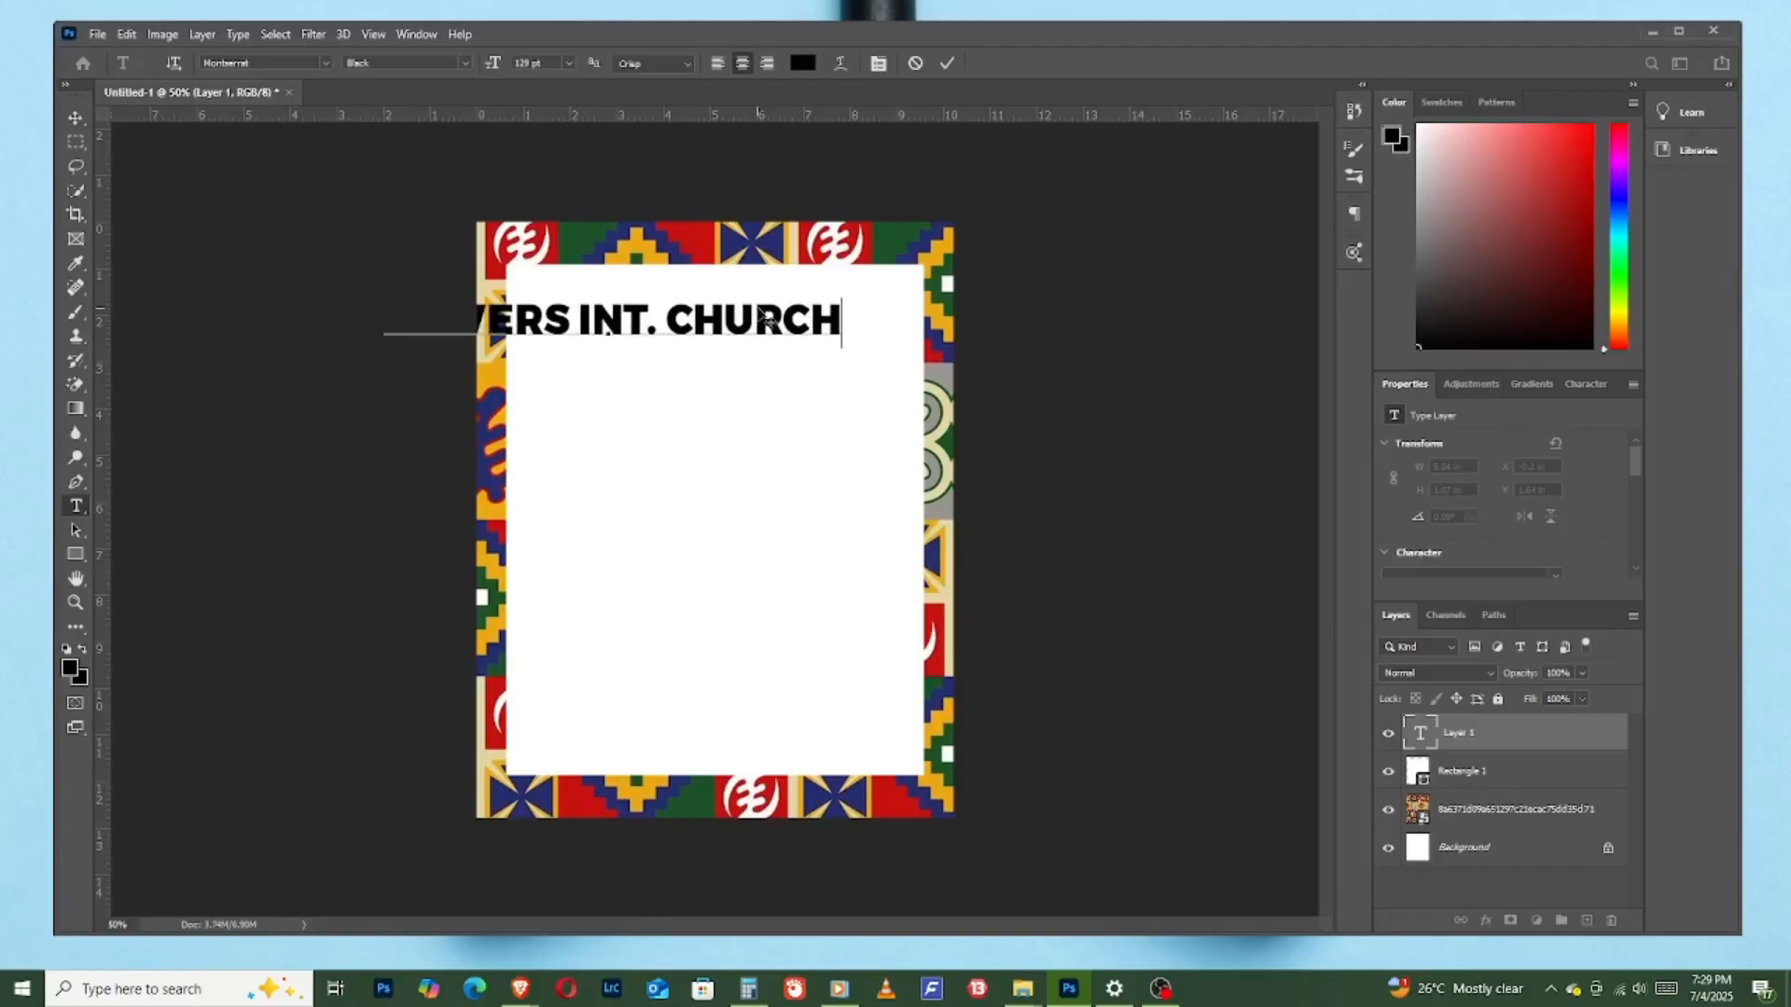
pyautogui.click(945, 63)
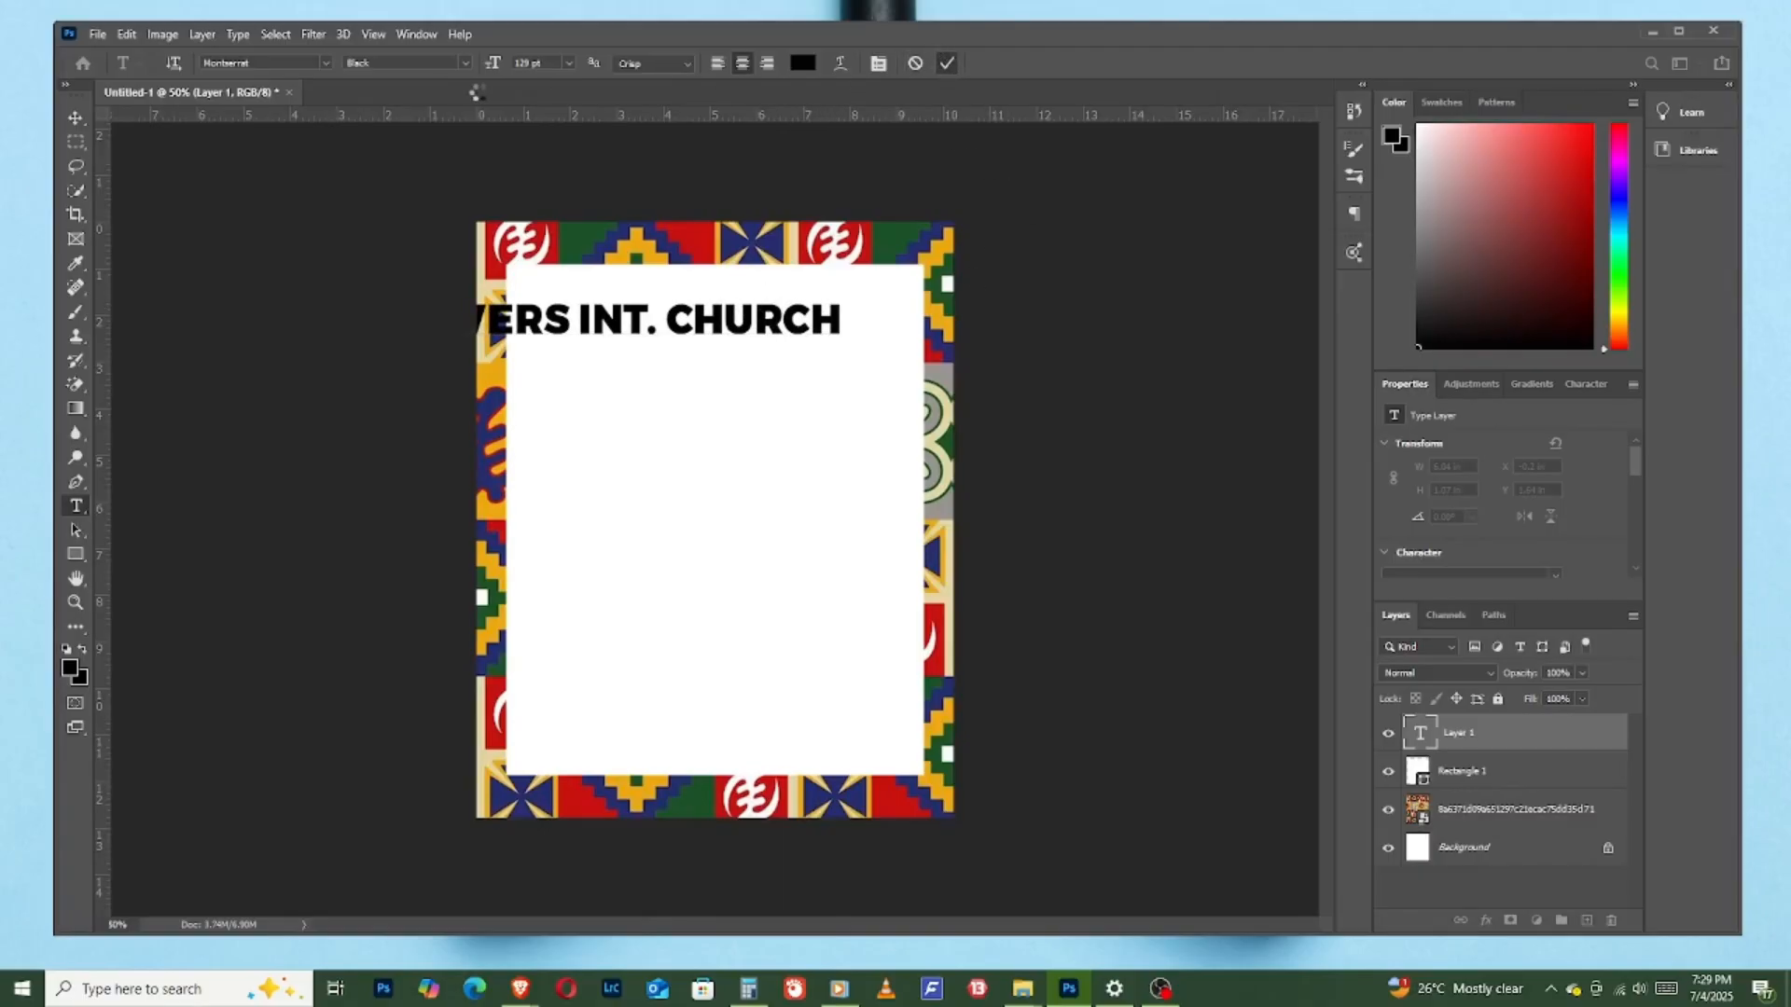
# - Reduce the "POWERS INT. CHURCH" text to 37 pt and move it to the upper right area of the white rectangle
pyautogui.moveTo(495, 65); pyautogui.dragTo(418, 68)
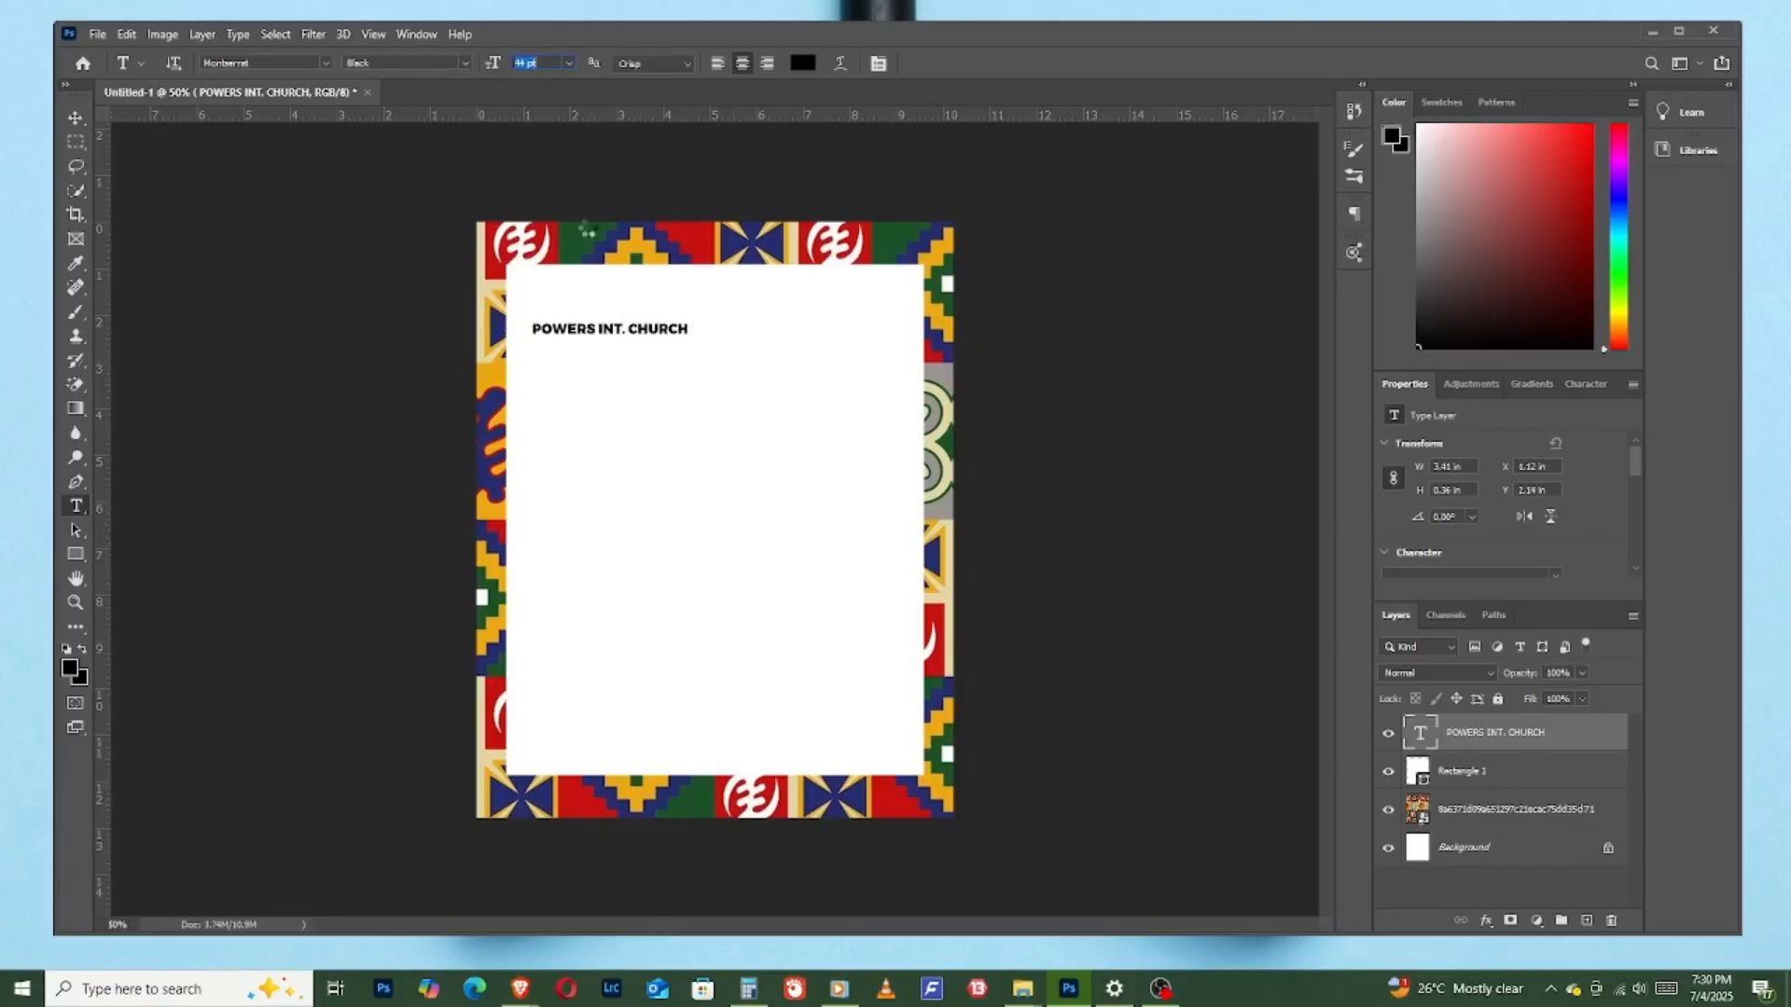
pyautogui.click(75, 117)
pyautogui.moveTo(670, 336); pyautogui.dragTo(822, 314)
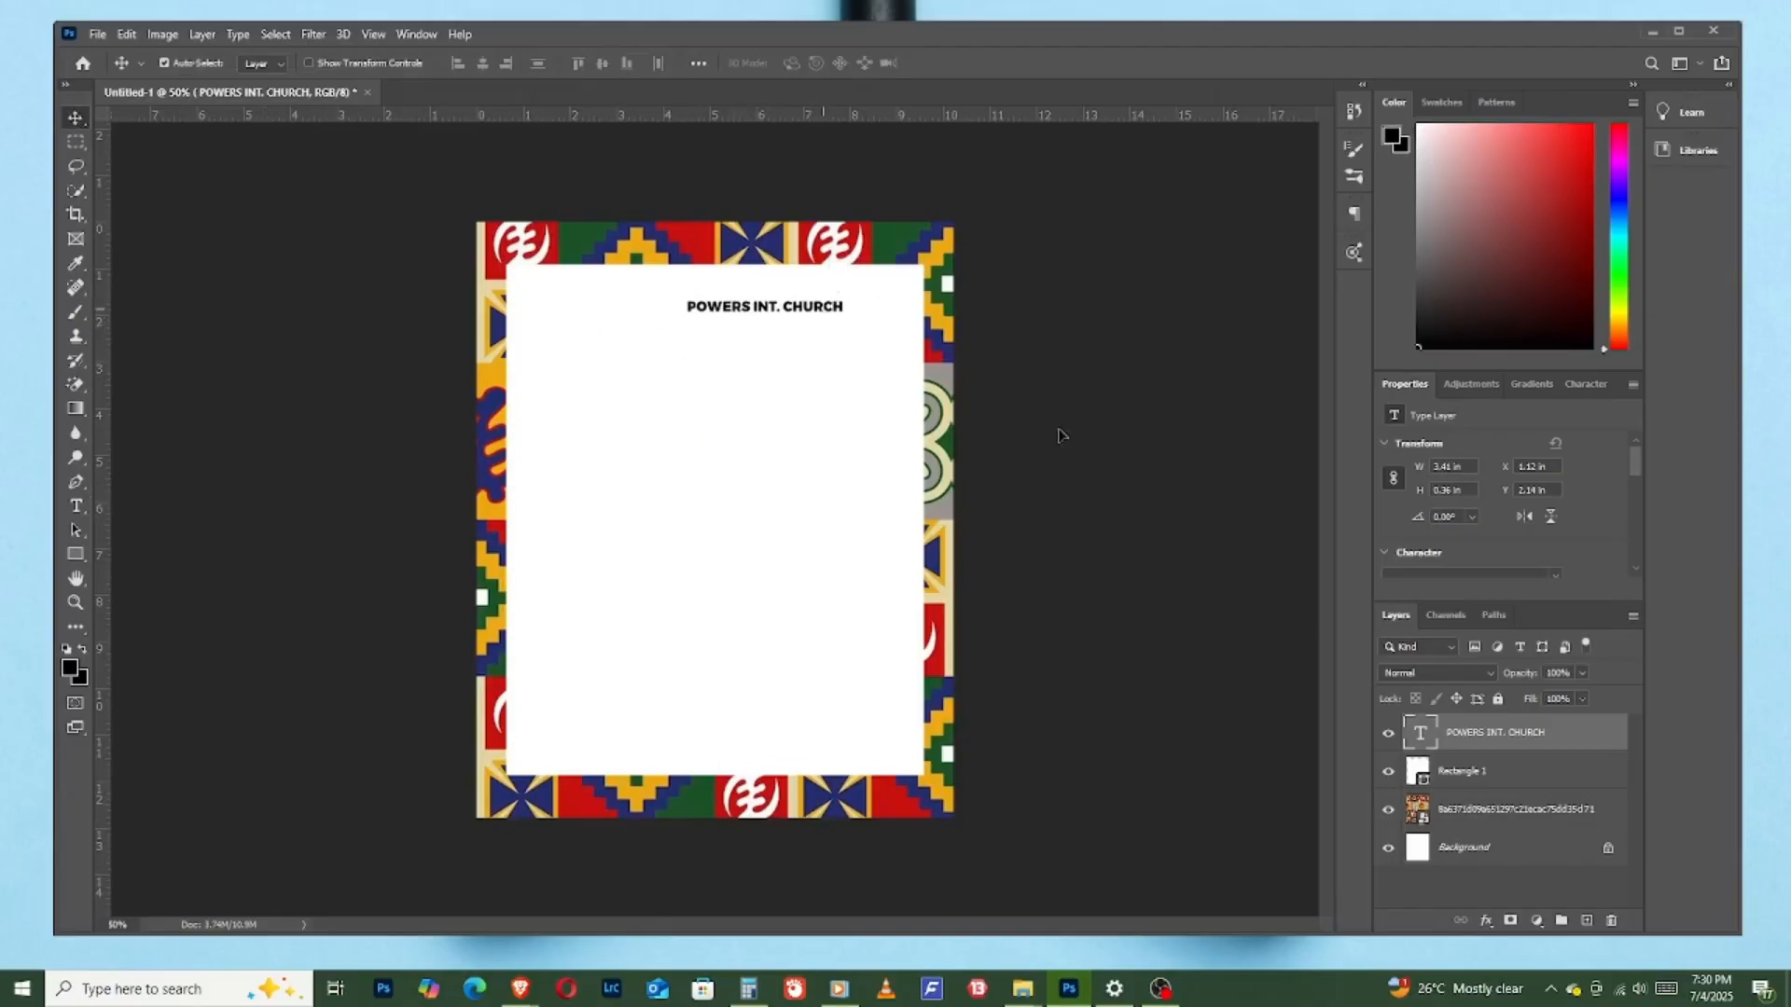
pyautogui.click(1583, 383)
pyautogui.moveTo(1389, 452); pyautogui.dragTo(1382, 446)
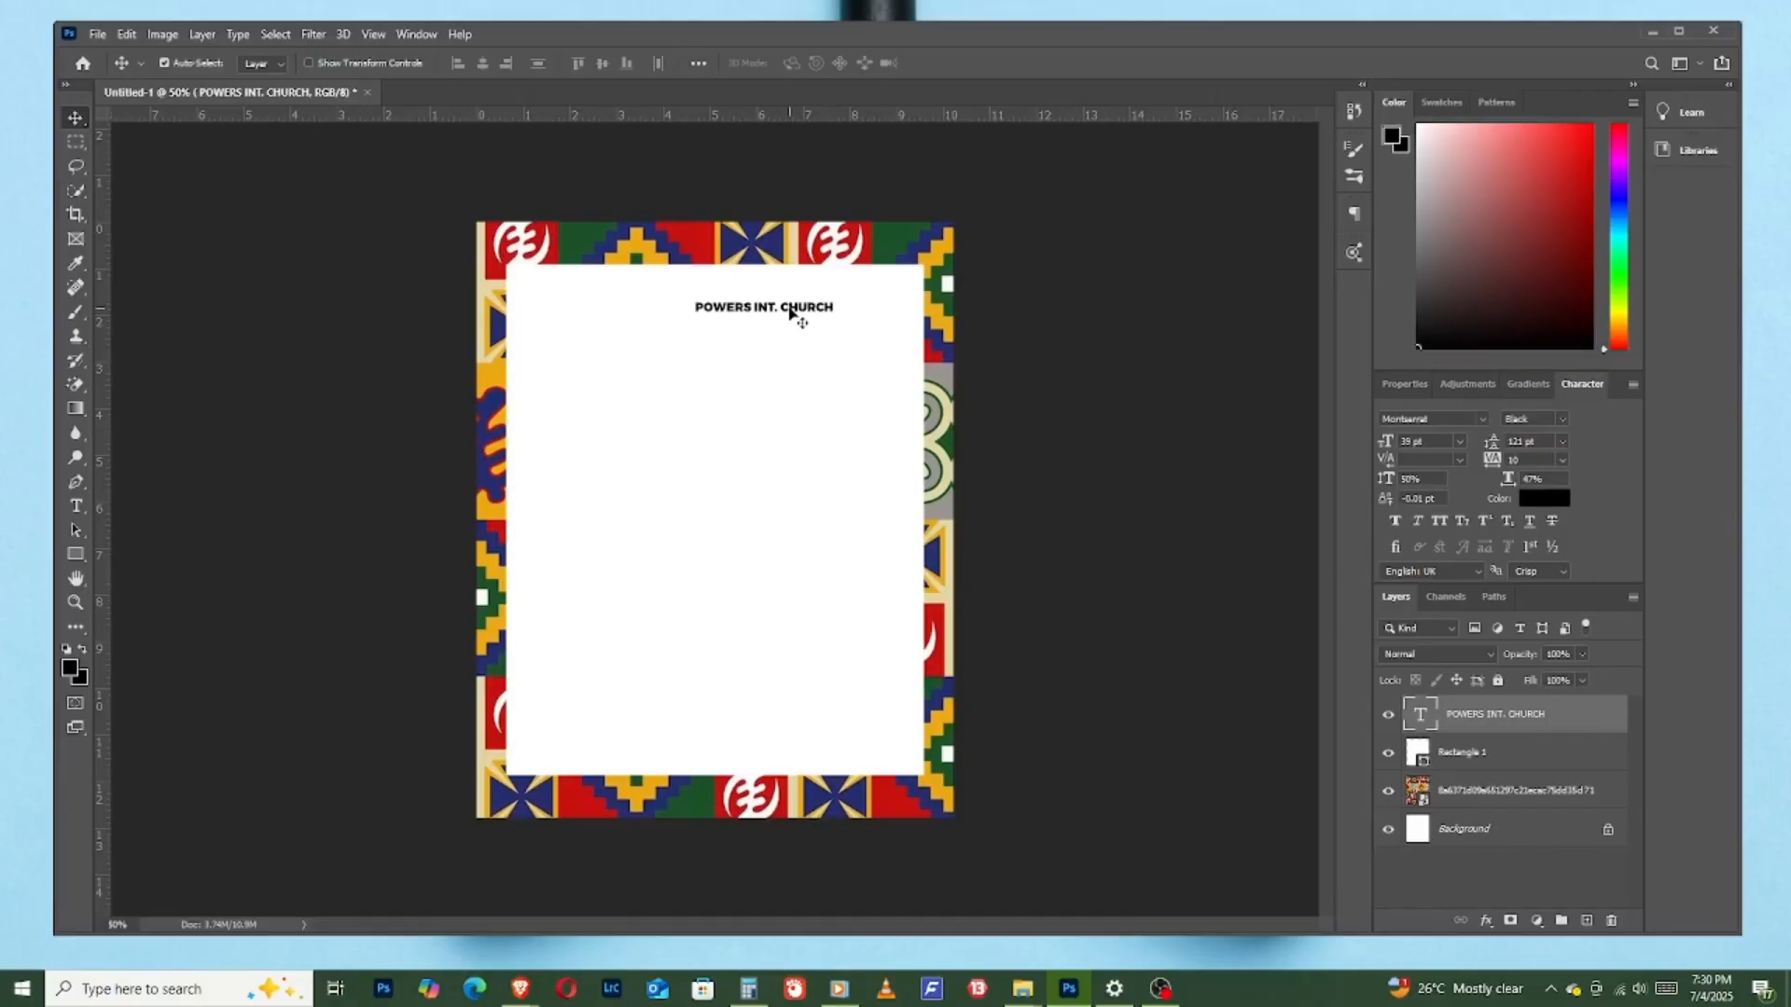
pyautogui.moveTo(791, 312); pyautogui.dragTo(774, 306)
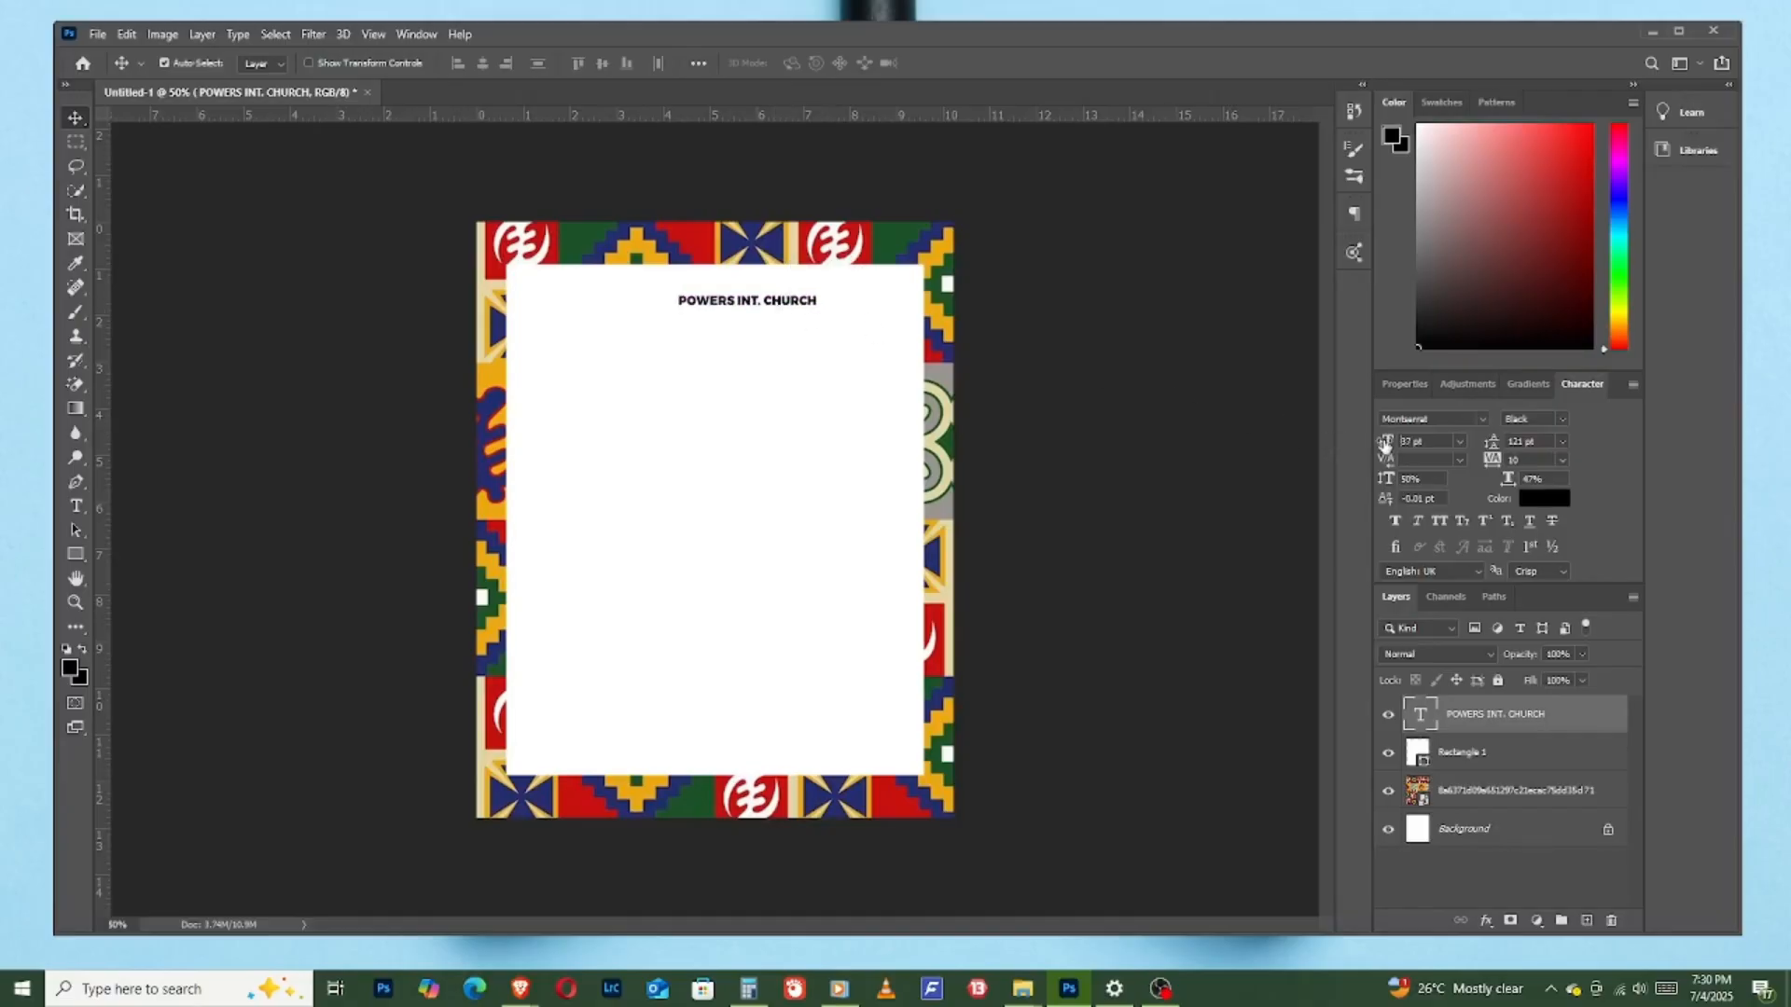
pyautogui.moveTo(1384, 446); pyautogui.dragTo(1373, 446)
pyautogui.moveTo(774, 305); pyautogui.dragTo(801, 302)
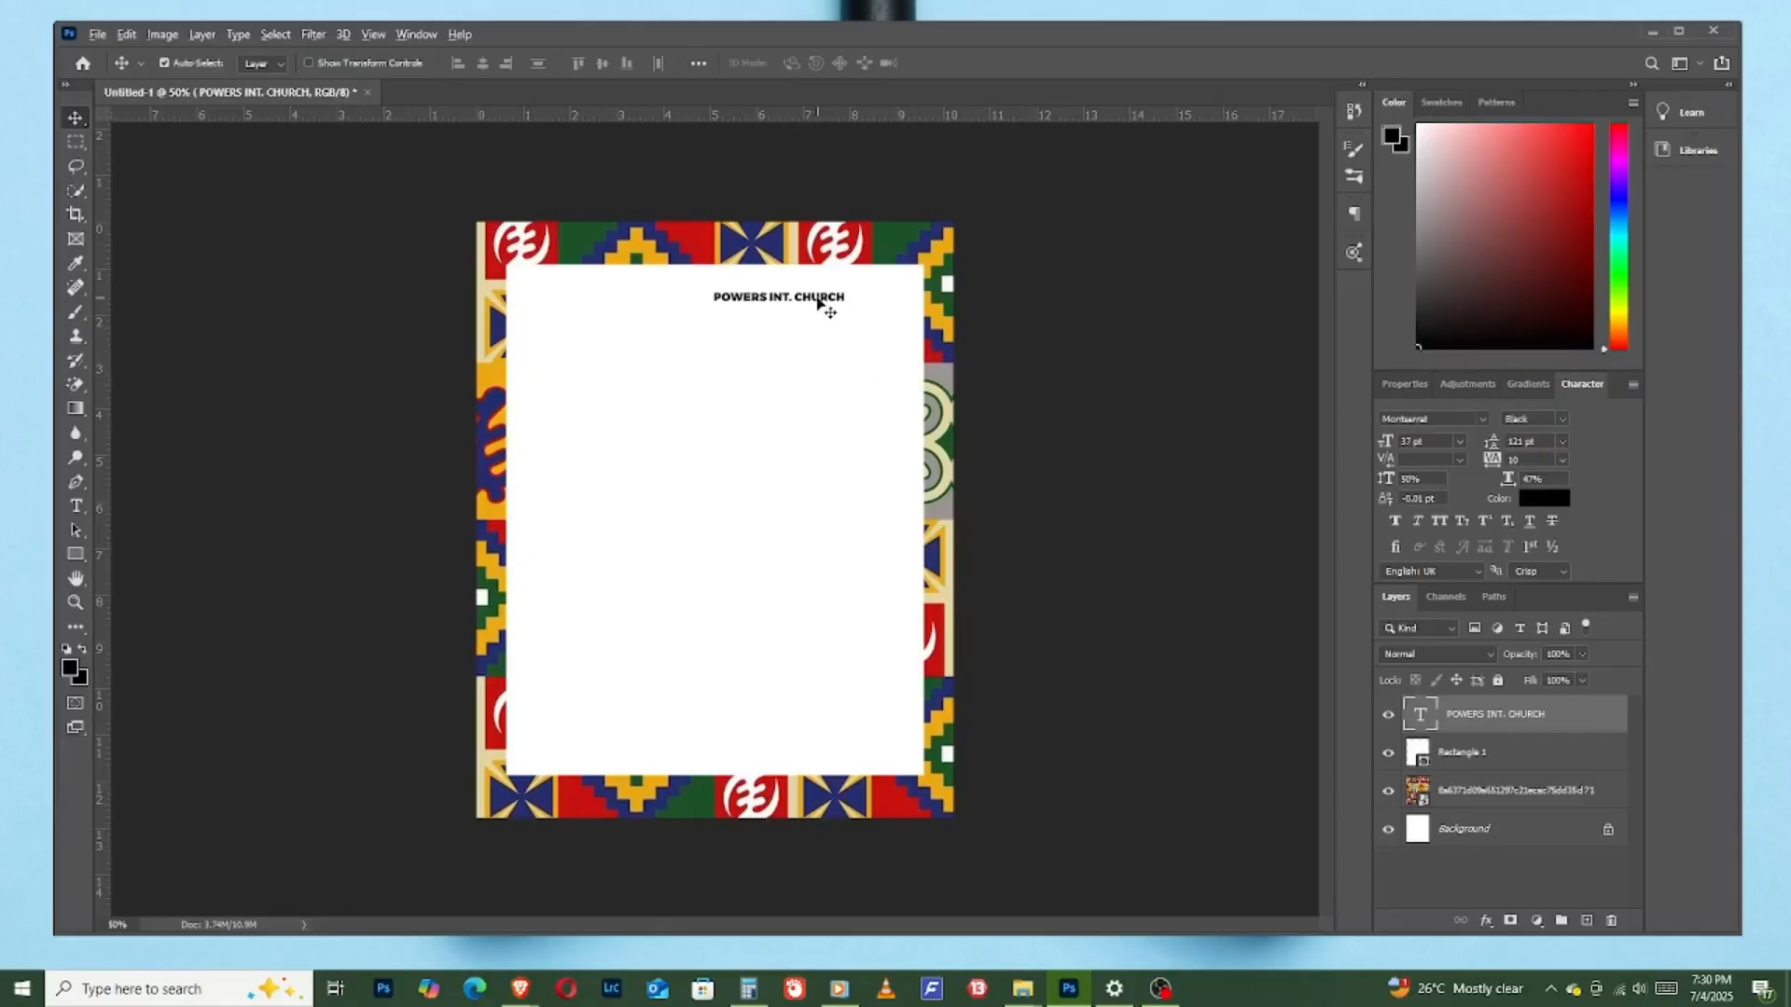
# - Duplicate the church name line just below itself, change the copy to "ASAFO - ALIFE", and left-align it with the line above
pyautogui.moveTo(818, 301); pyautogui.dragTo(818, 317)
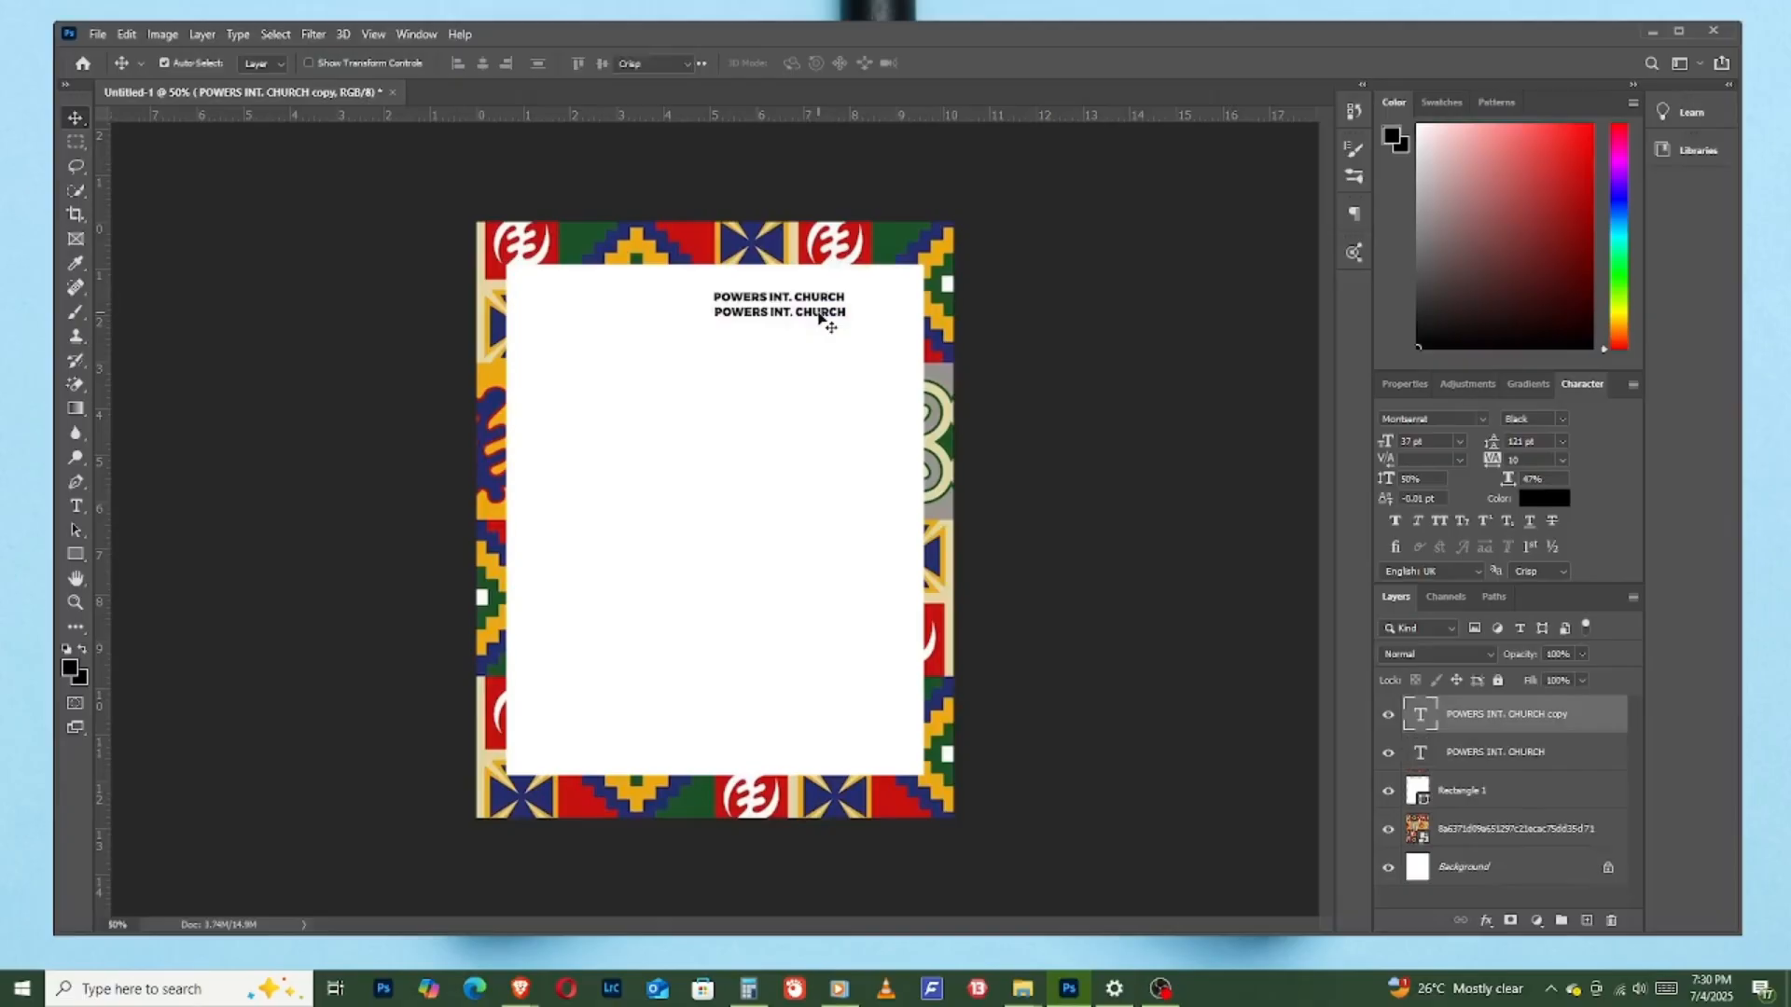
pyautogui.doubleClick(819, 318)
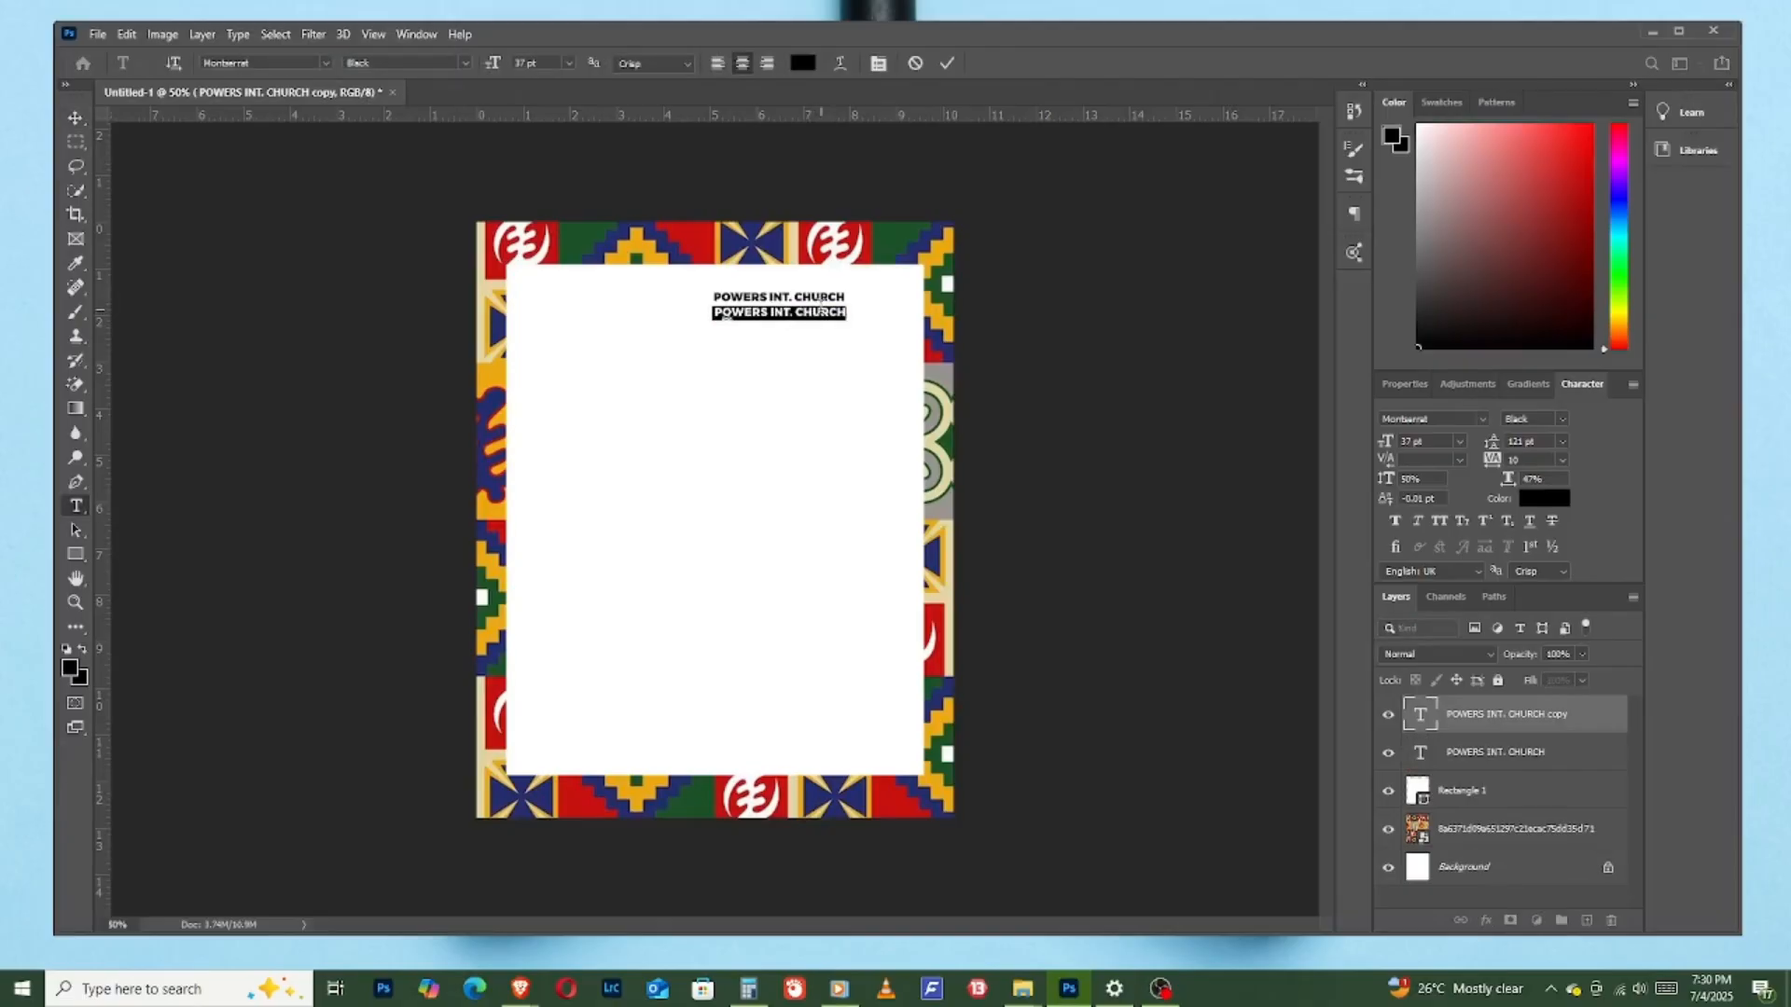
pyautogui.write('ASAFO')
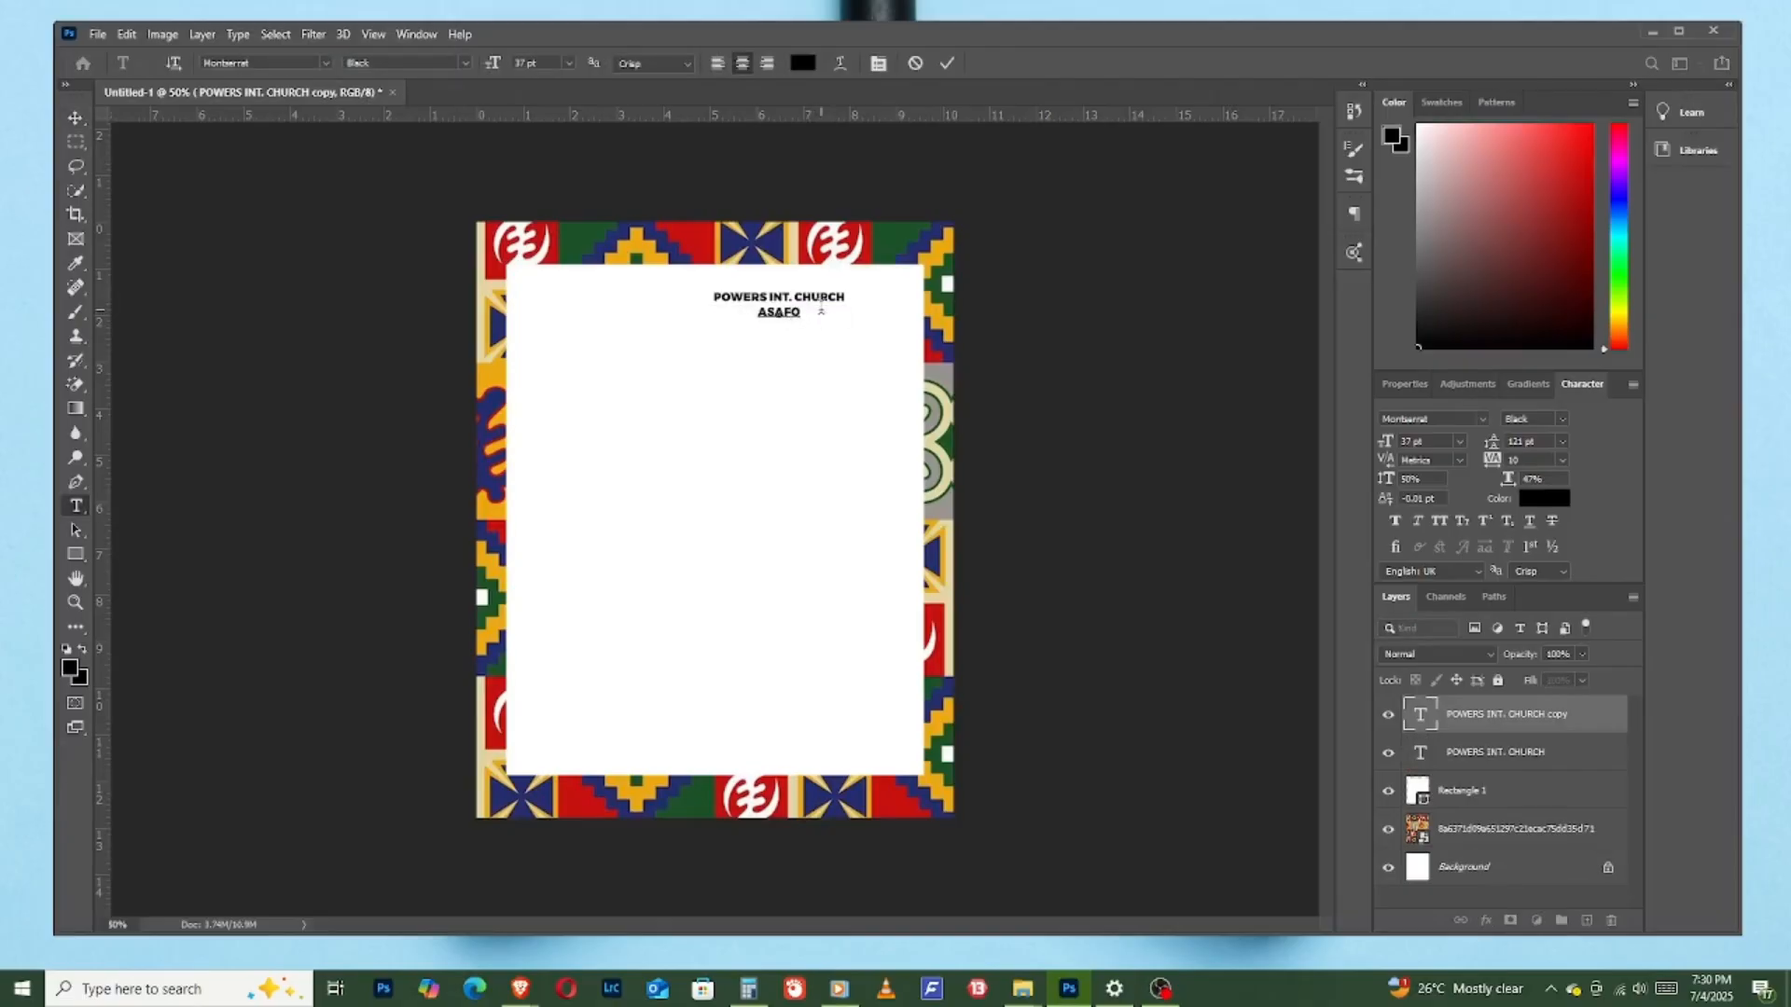
pyautogui.write(' - ALIFE')
pyautogui.click(947, 62)
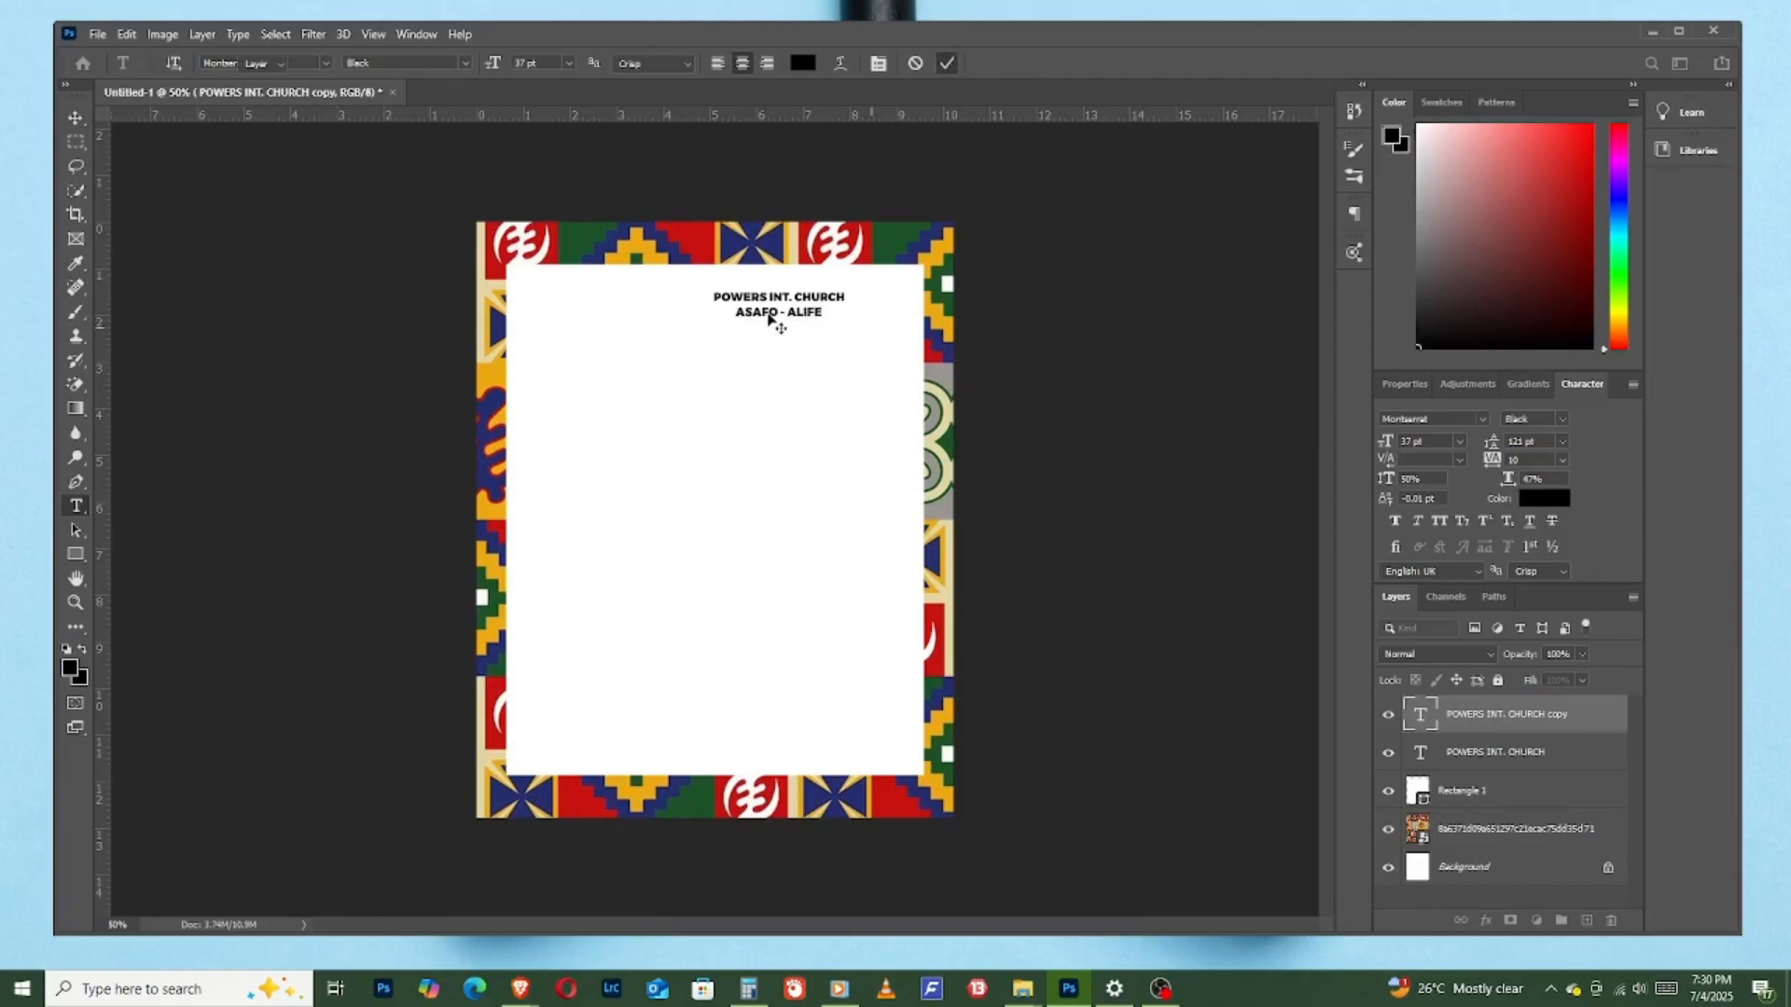
pyautogui.press('v')
pyautogui.moveTo(769, 320); pyautogui.dragTo(749, 322)
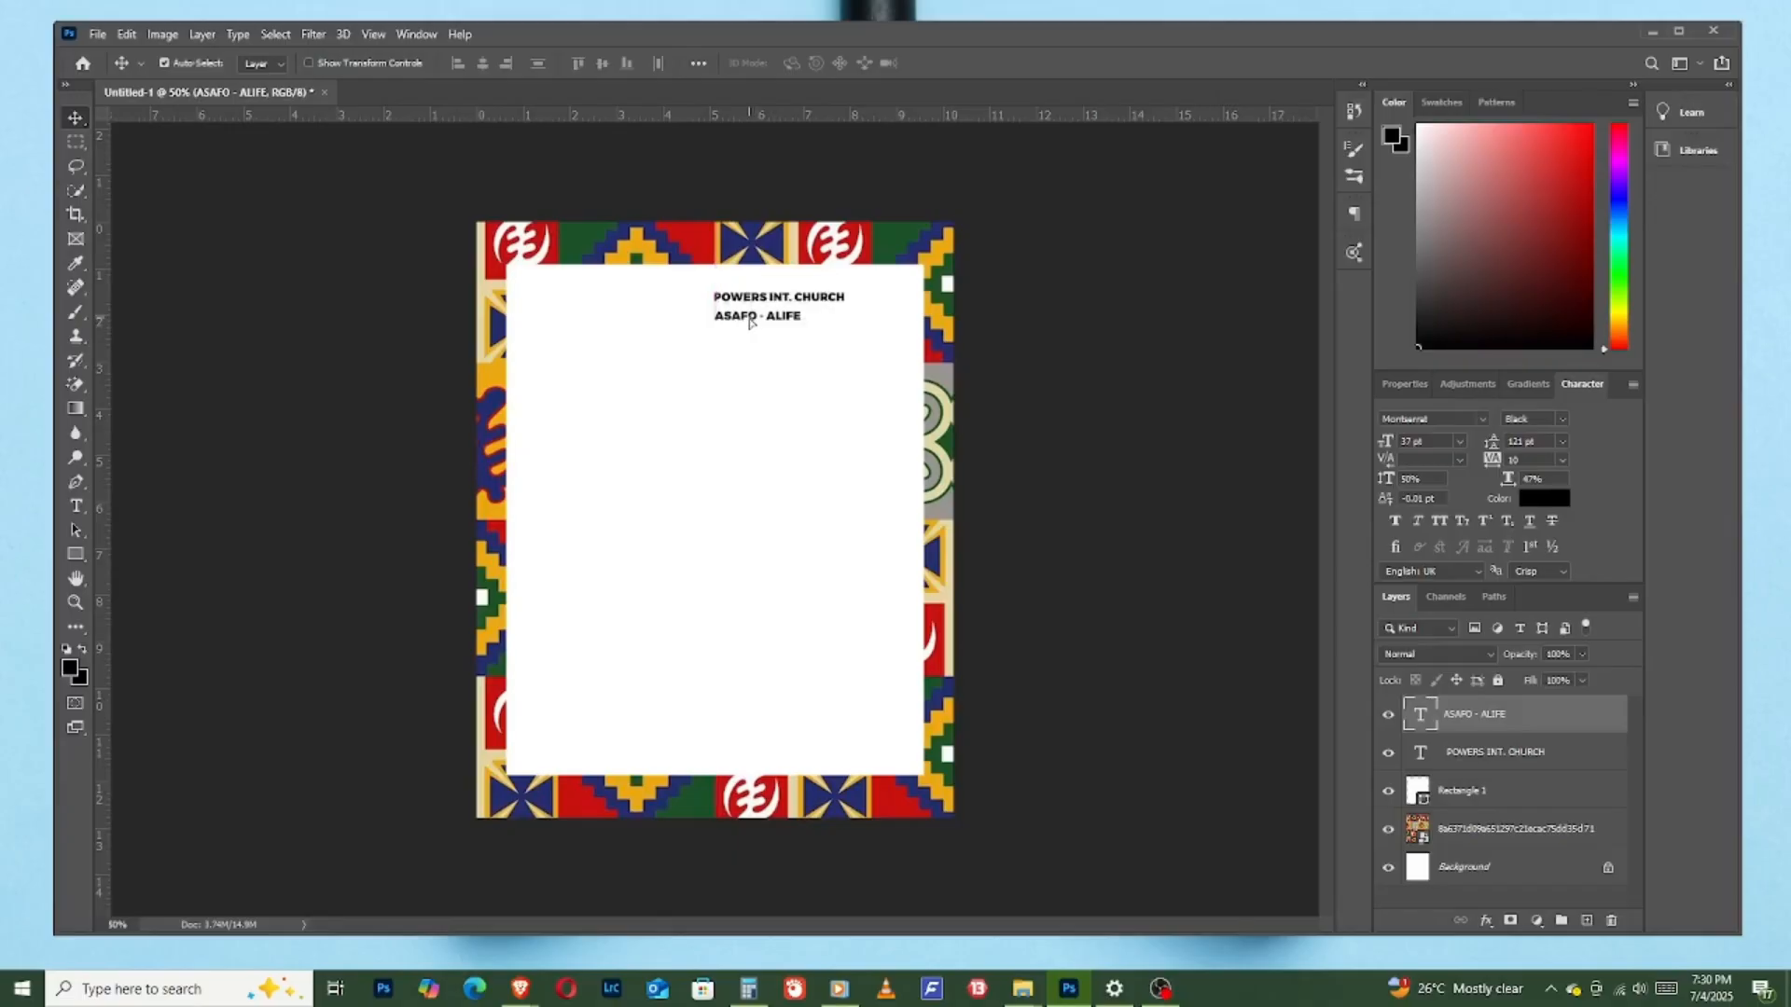
# - Nudge the "ASAFO - ALIFE" line up close beneath "POWERS INT. CHURCH", shifting it slightly left
pyautogui.press('Up')
pyautogui.press('Up')
pyautogui.press('Left')
pyautogui.press('Left')
pyautogui.press('Up')
pyautogui.press('Up')
pyautogui.press('Up')
pyautogui.press('Up')
pyautogui.press('Up')
# - Embed the church logo image at about 14% scale and arrange it beside the church name lines in the white panel's upper-left corner
pyautogui.click(96, 36)
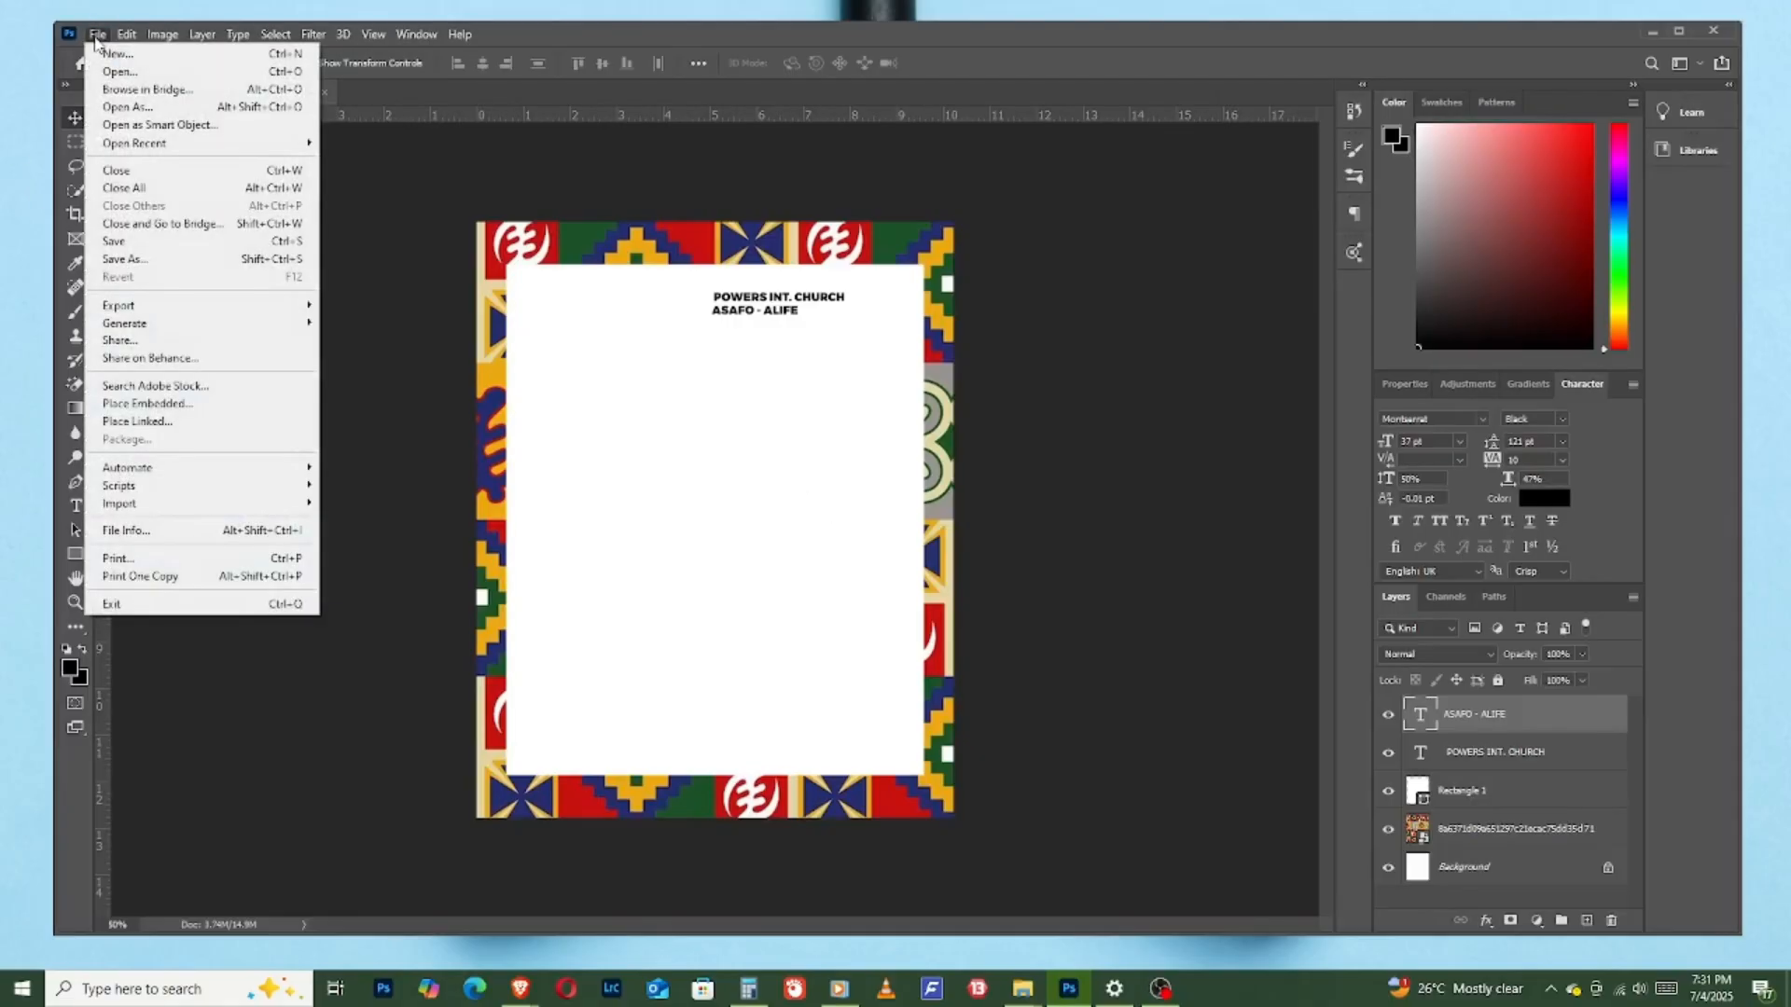
pyautogui.click(188, 414)
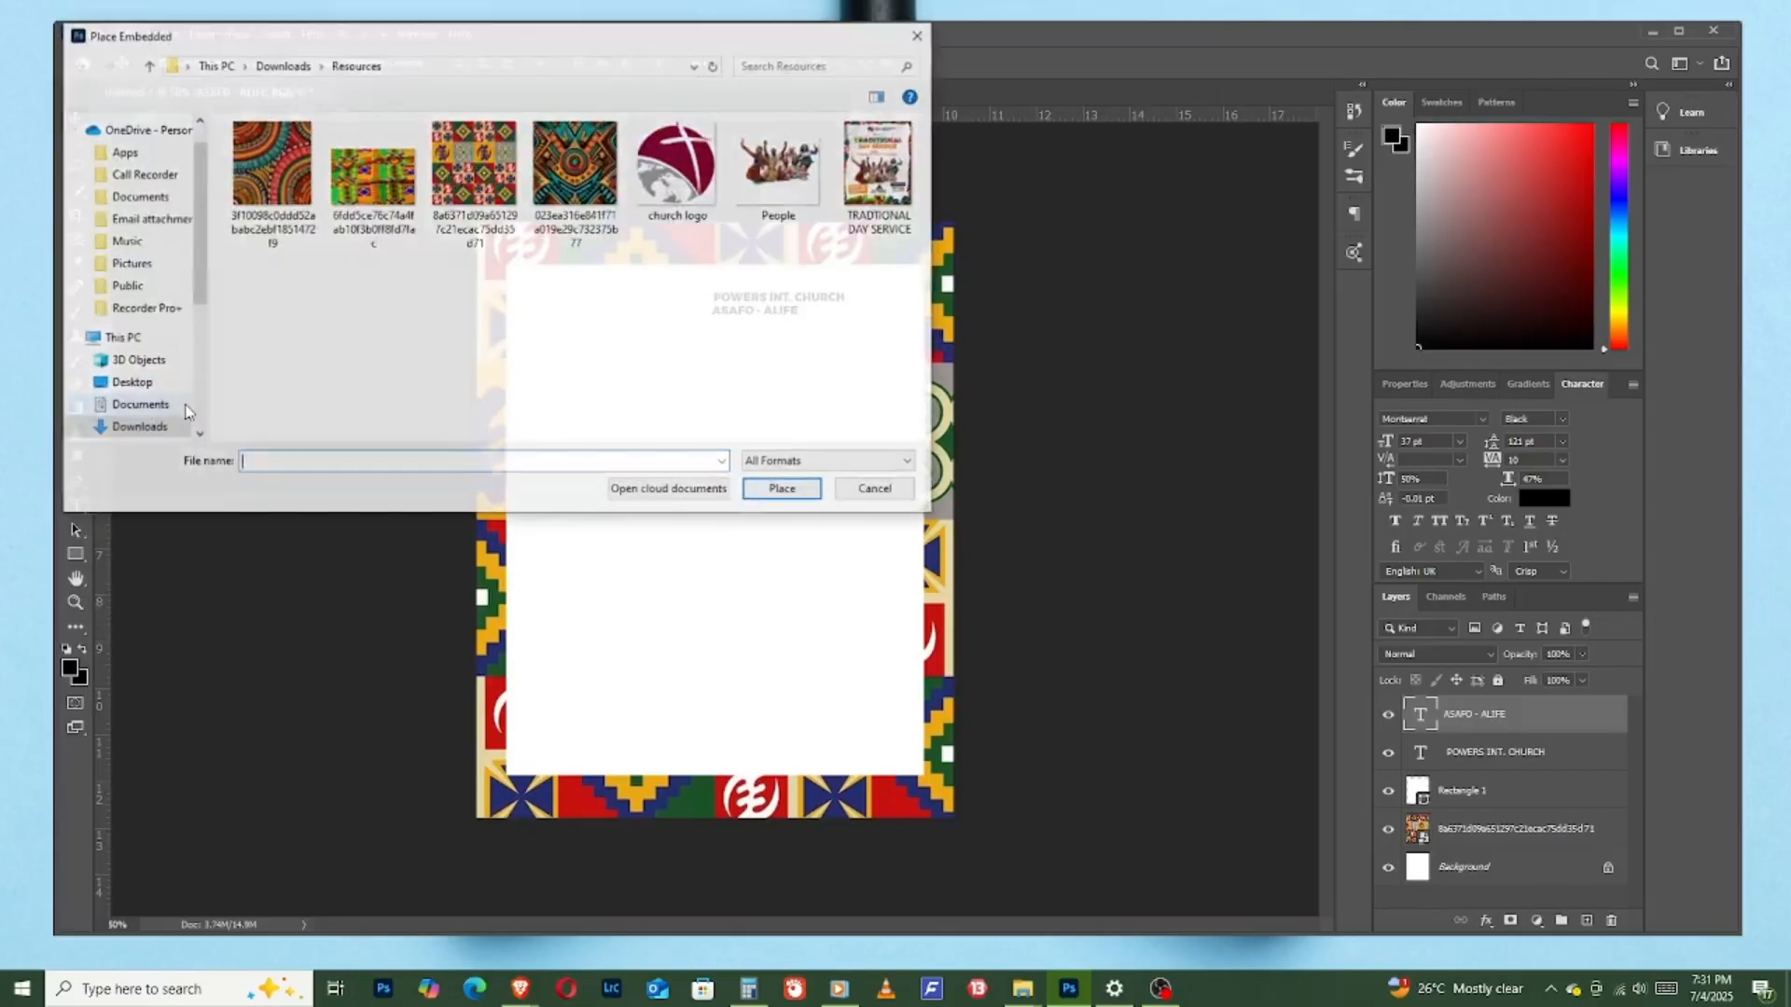
pyautogui.doubleClick(669, 165)
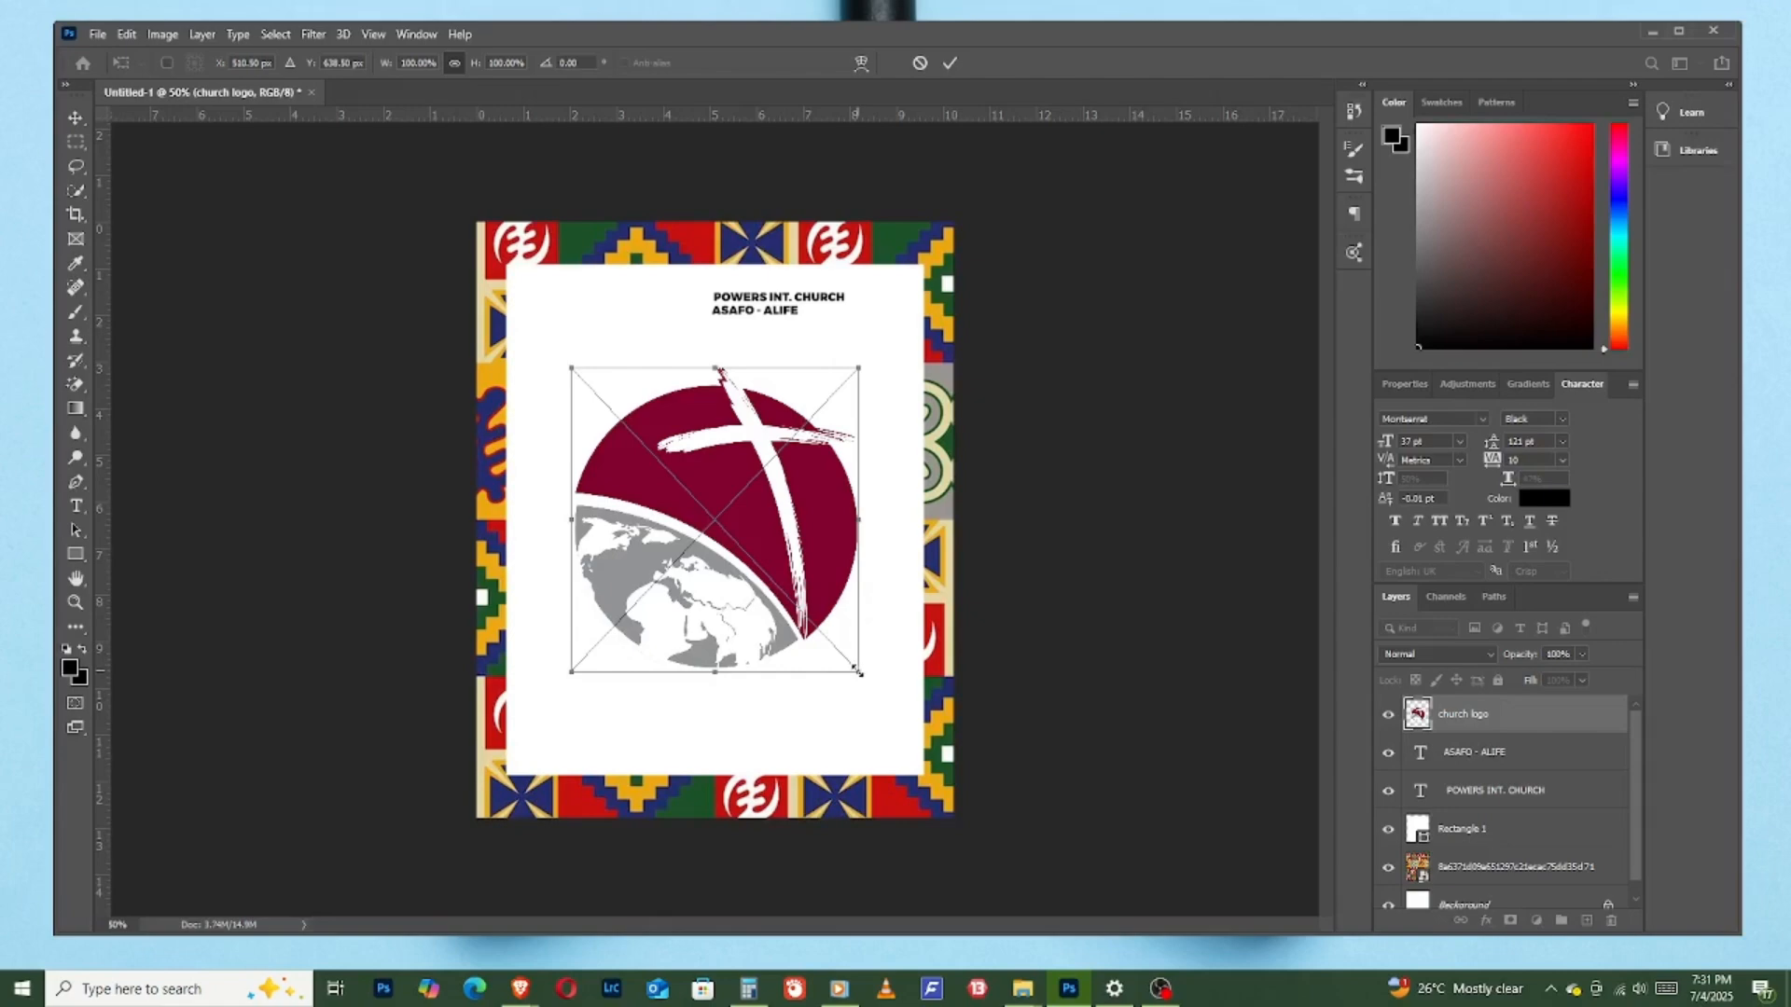
pyautogui.moveTo(859, 672); pyautogui.dragTo(686, 333)
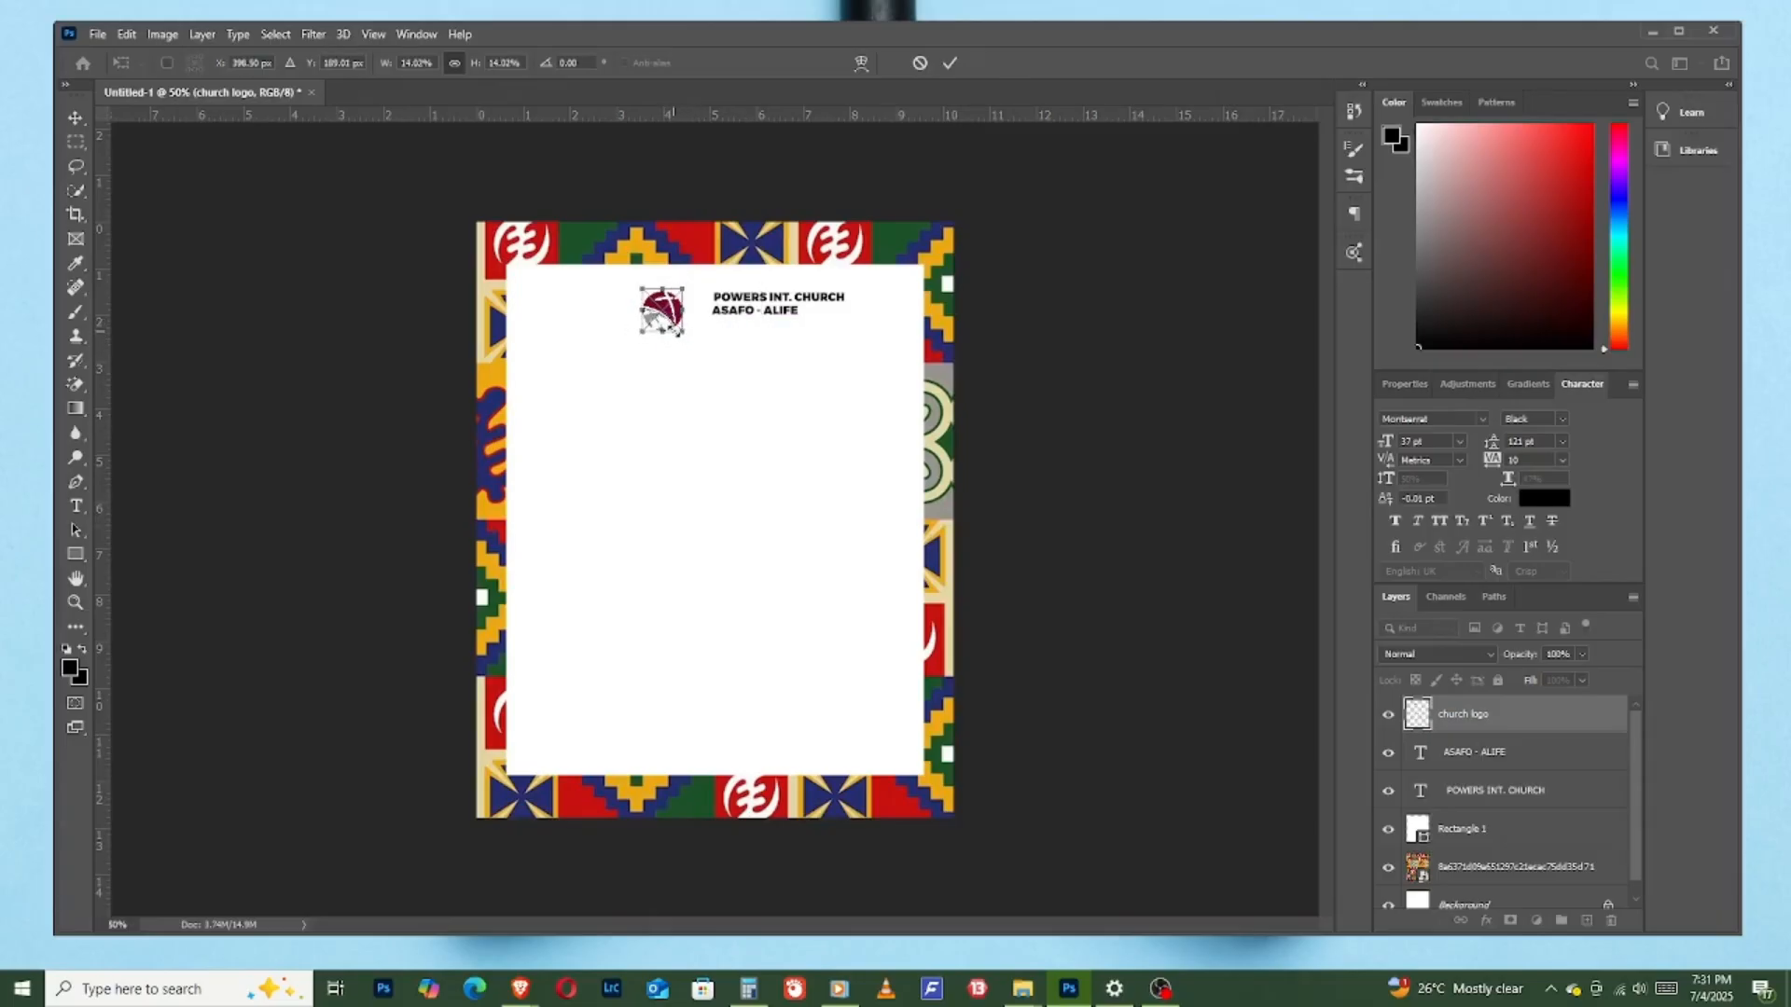
pyautogui.moveTo(672, 328); pyautogui.dragTo(673, 318)
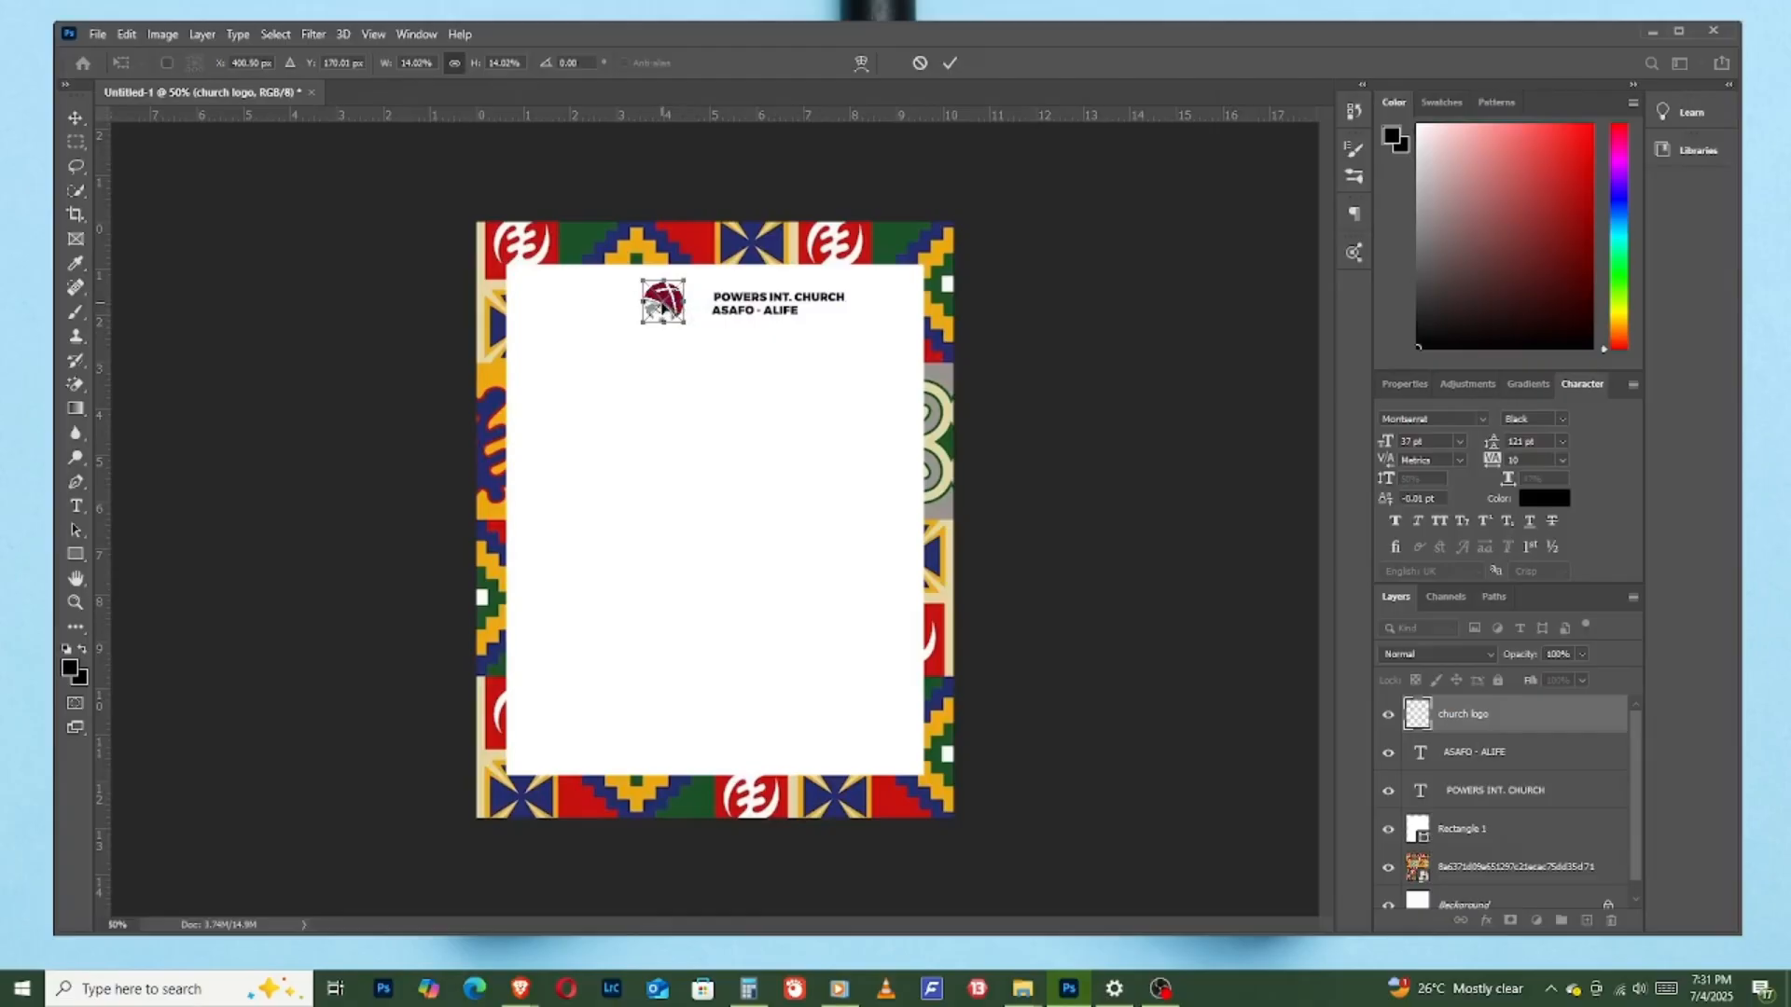
pyautogui.click(952, 63)
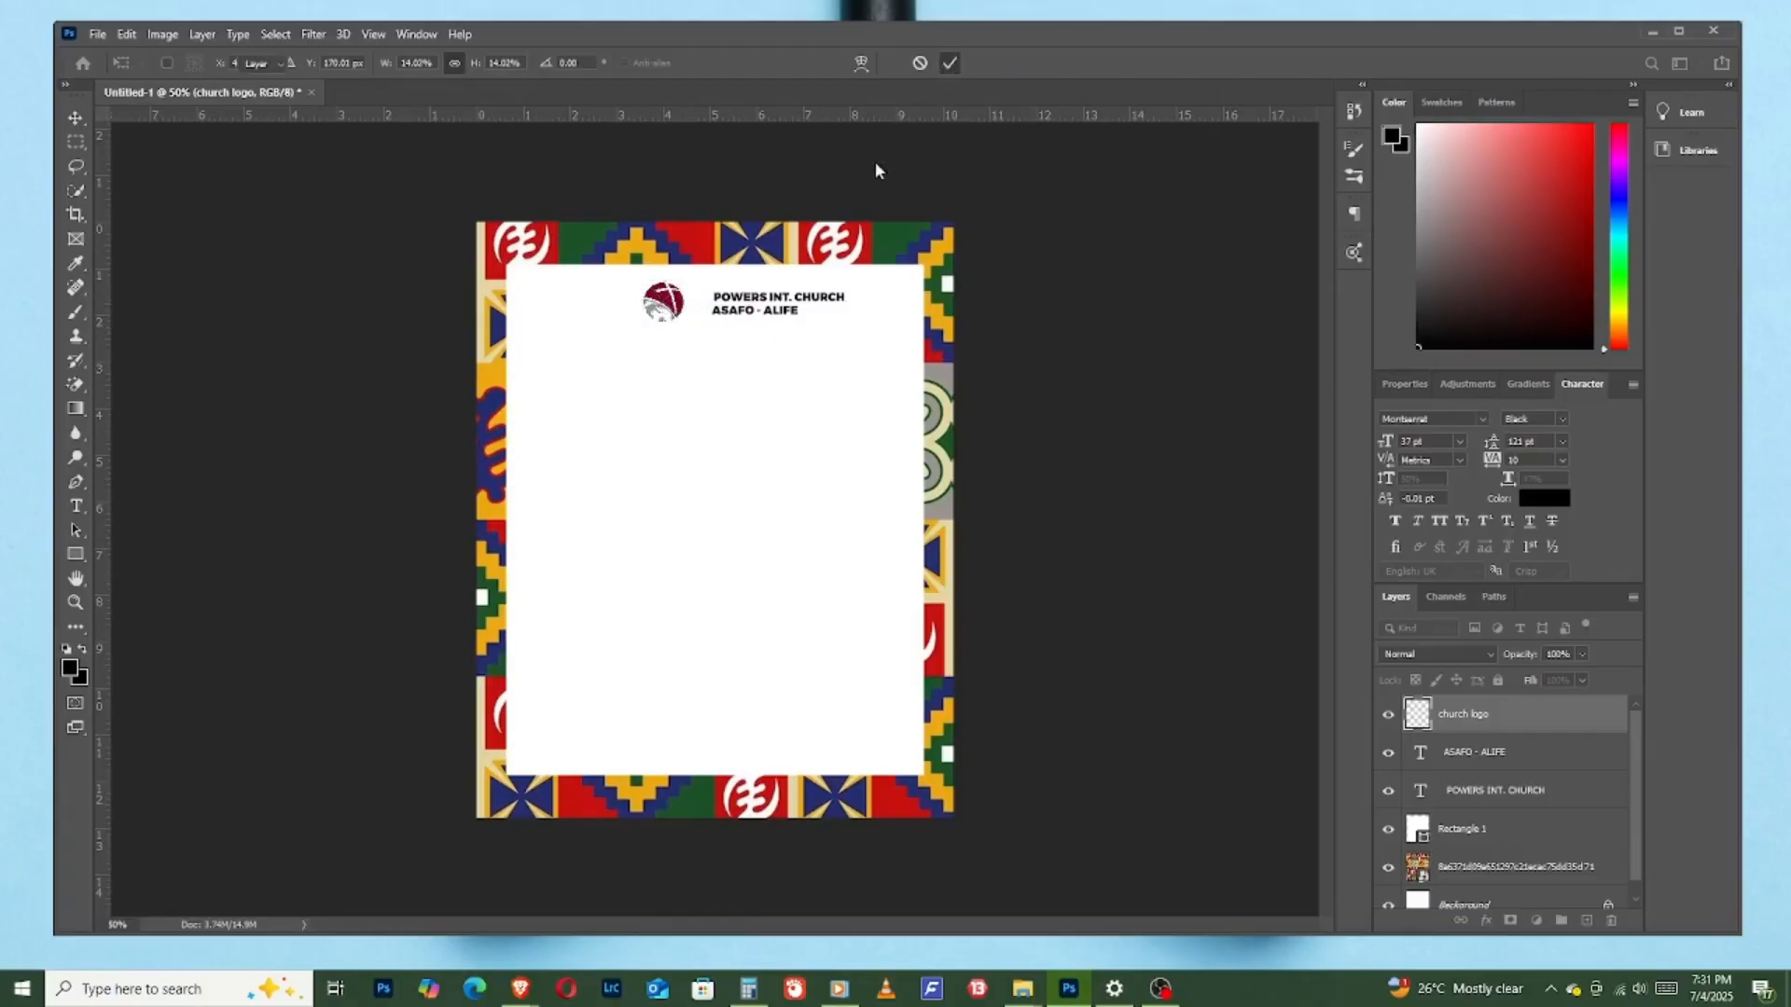
pyautogui.moveTo(660, 308); pyautogui.dragTo(555, 300)
pyautogui.moveTo(757, 307); pyautogui.dragTo(608, 319)
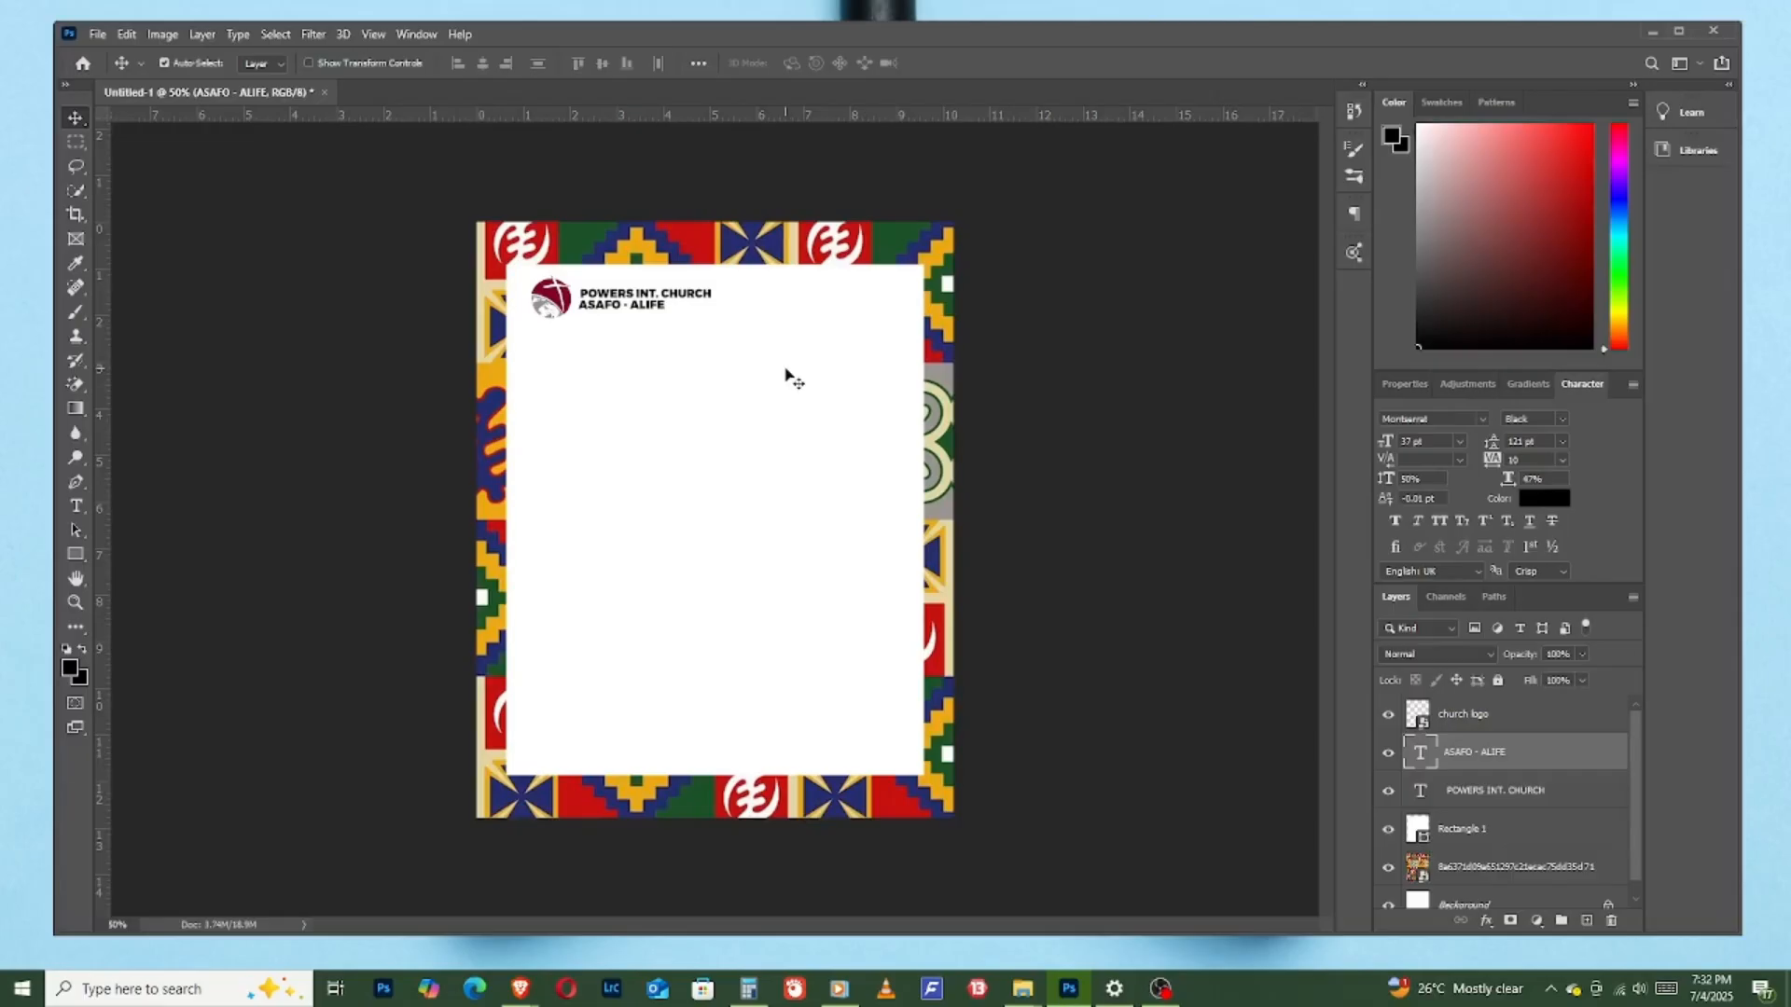
# - Draw a thin vertical rectangle about 4 px by 88 px between the logo and the church name, and fill it black
pyautogui.click(76, 558)
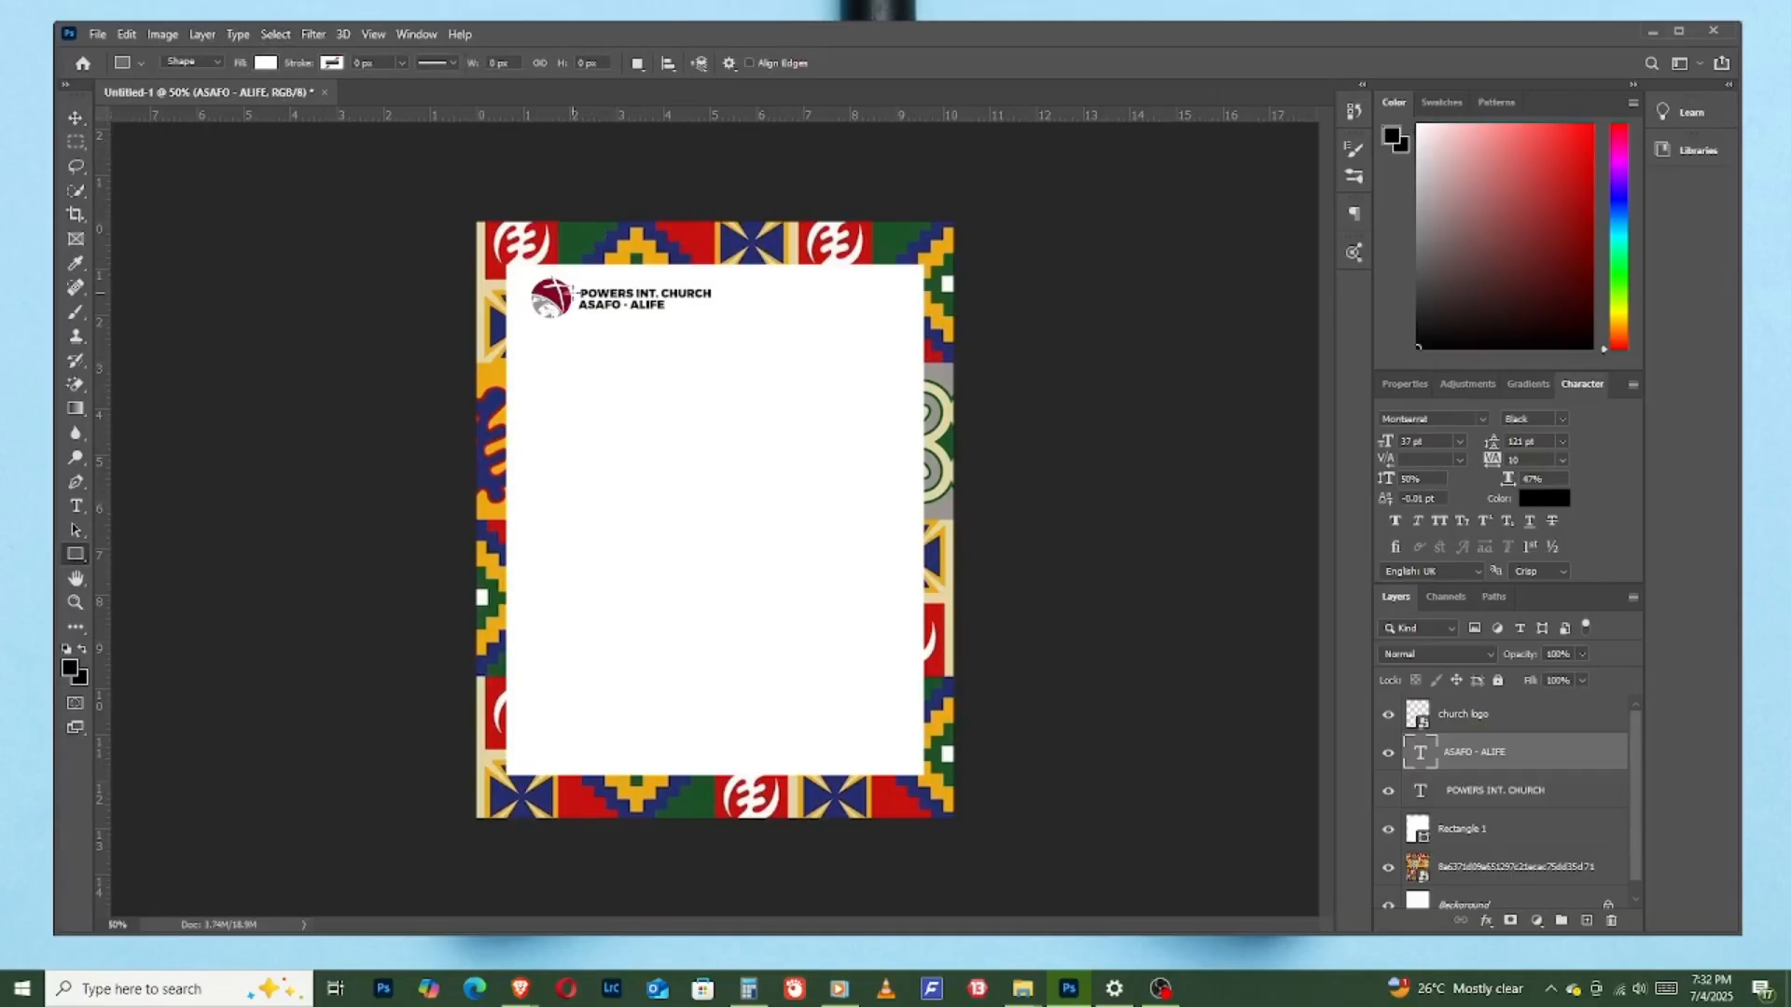
pyautogui.moveTo(574, 278); pyautogui.dragTo(575, 319)
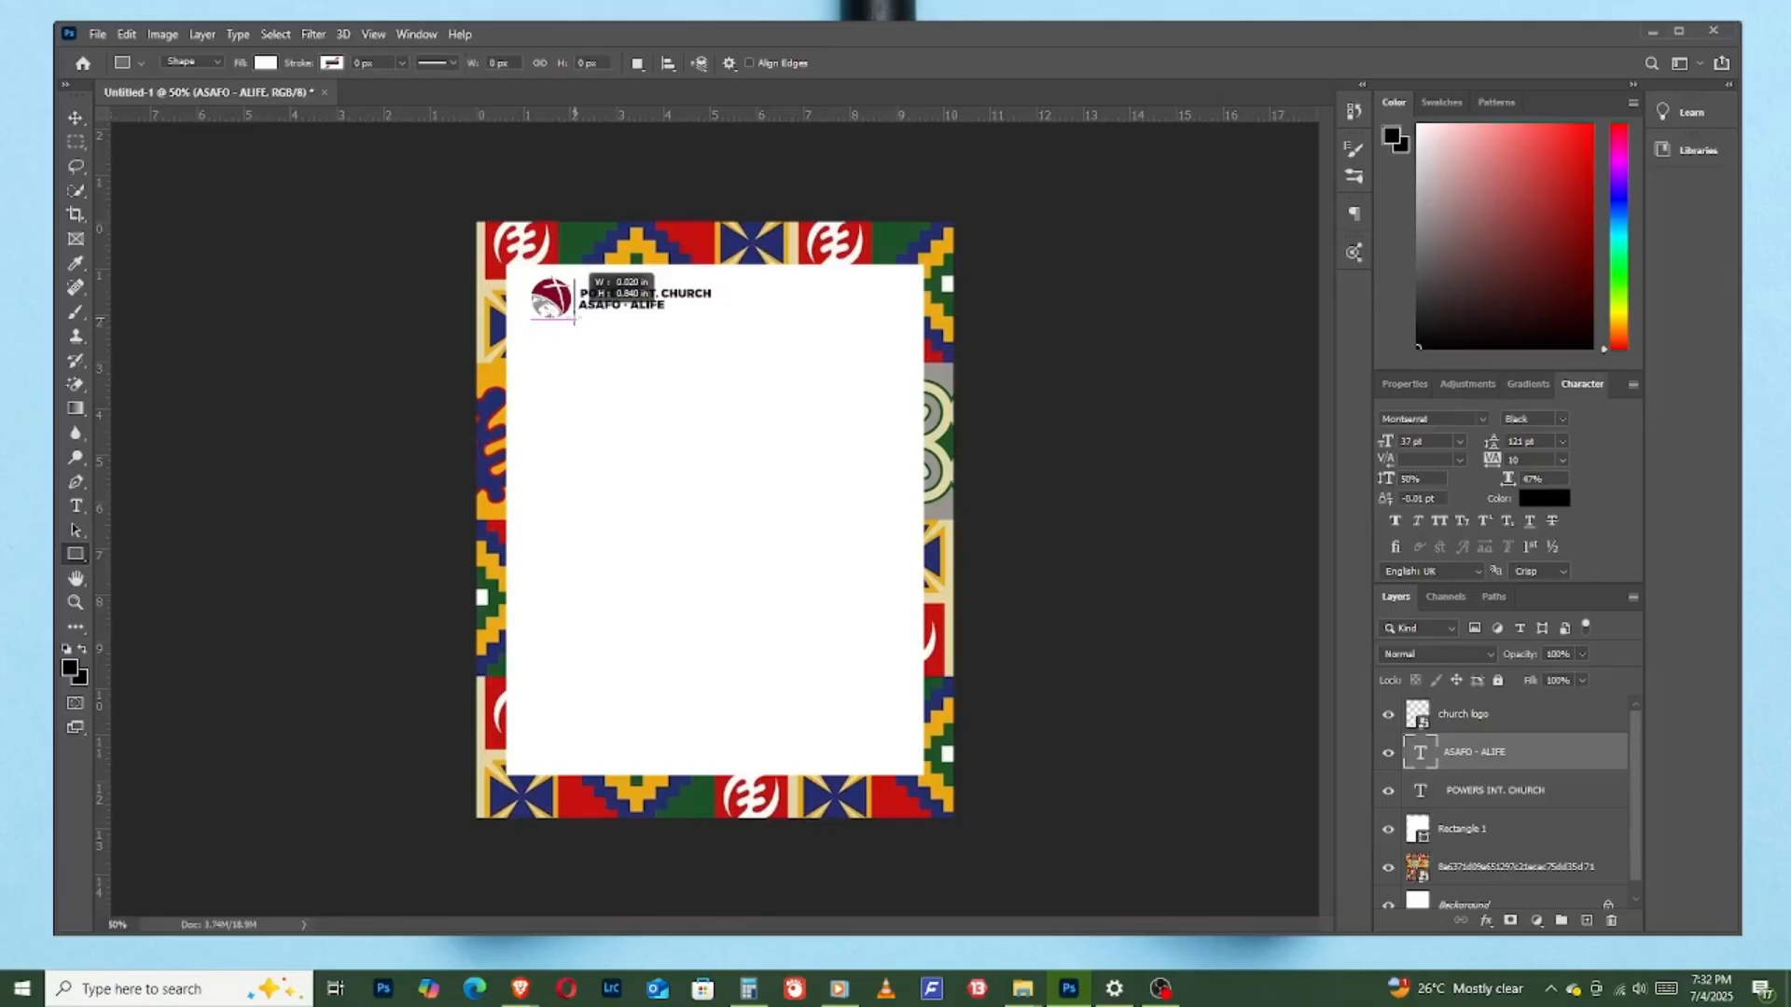
pyautogui.moveTo(574, 319); pyautogui.dragTo(576, 322)
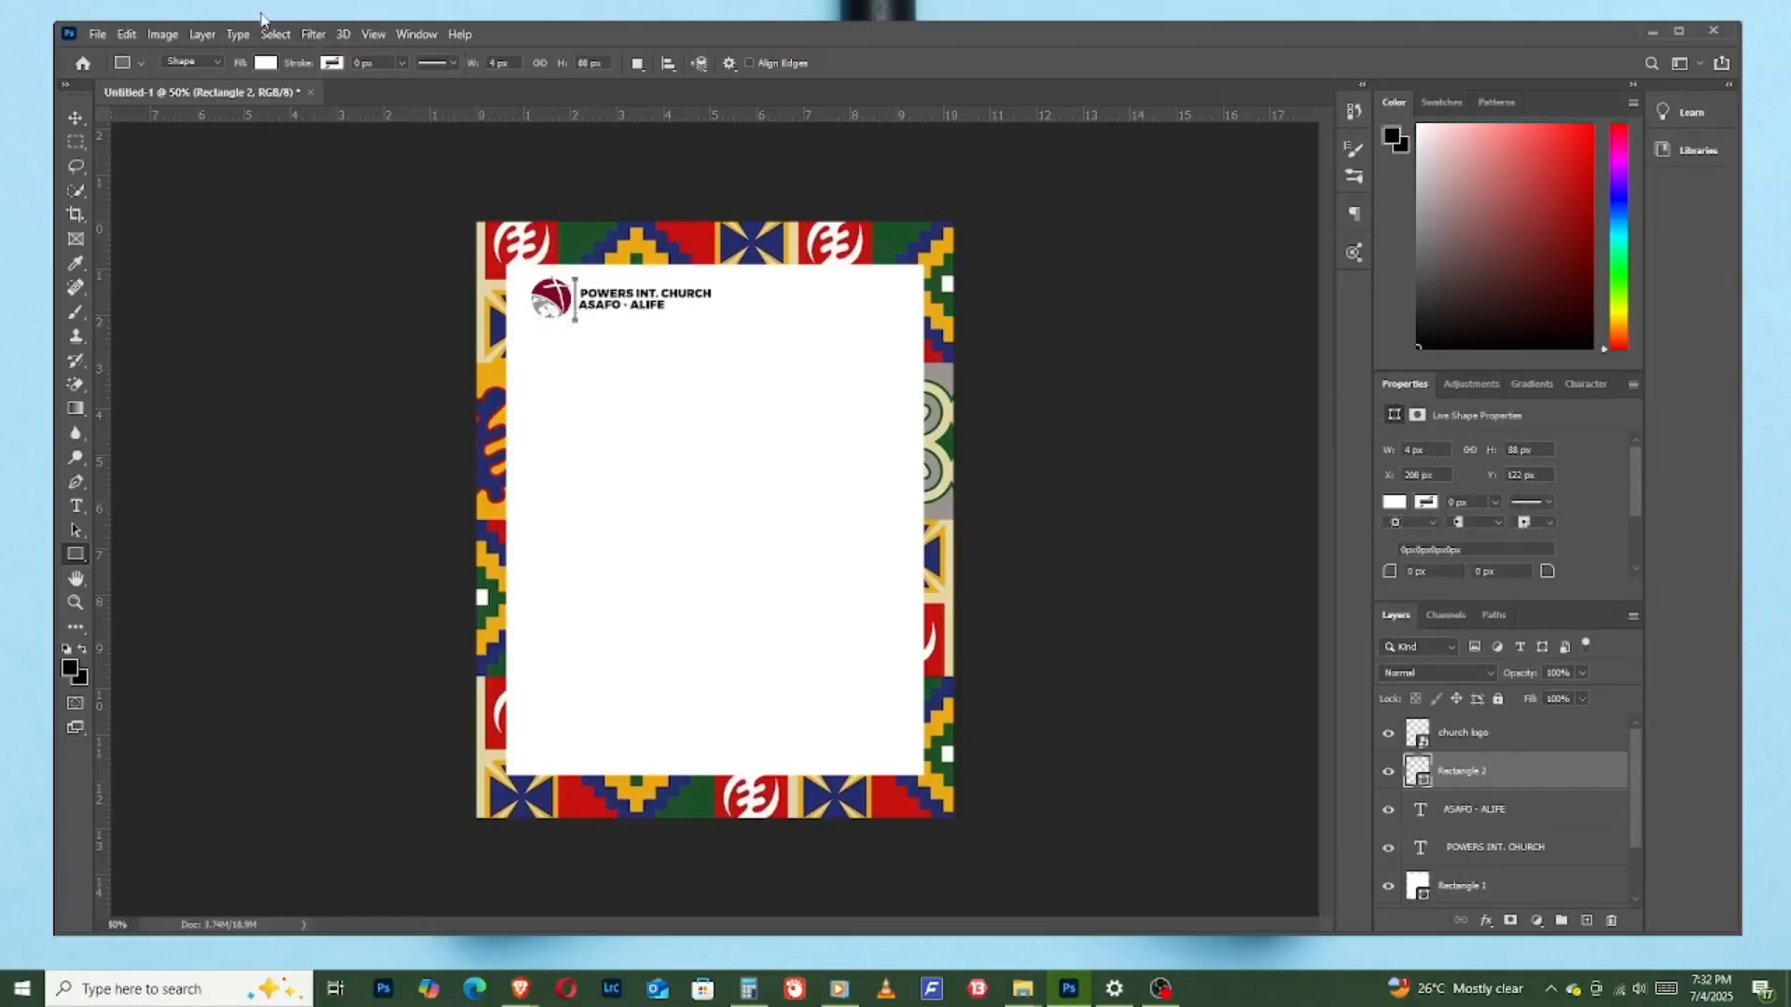
pyautogui.click(269, 64)
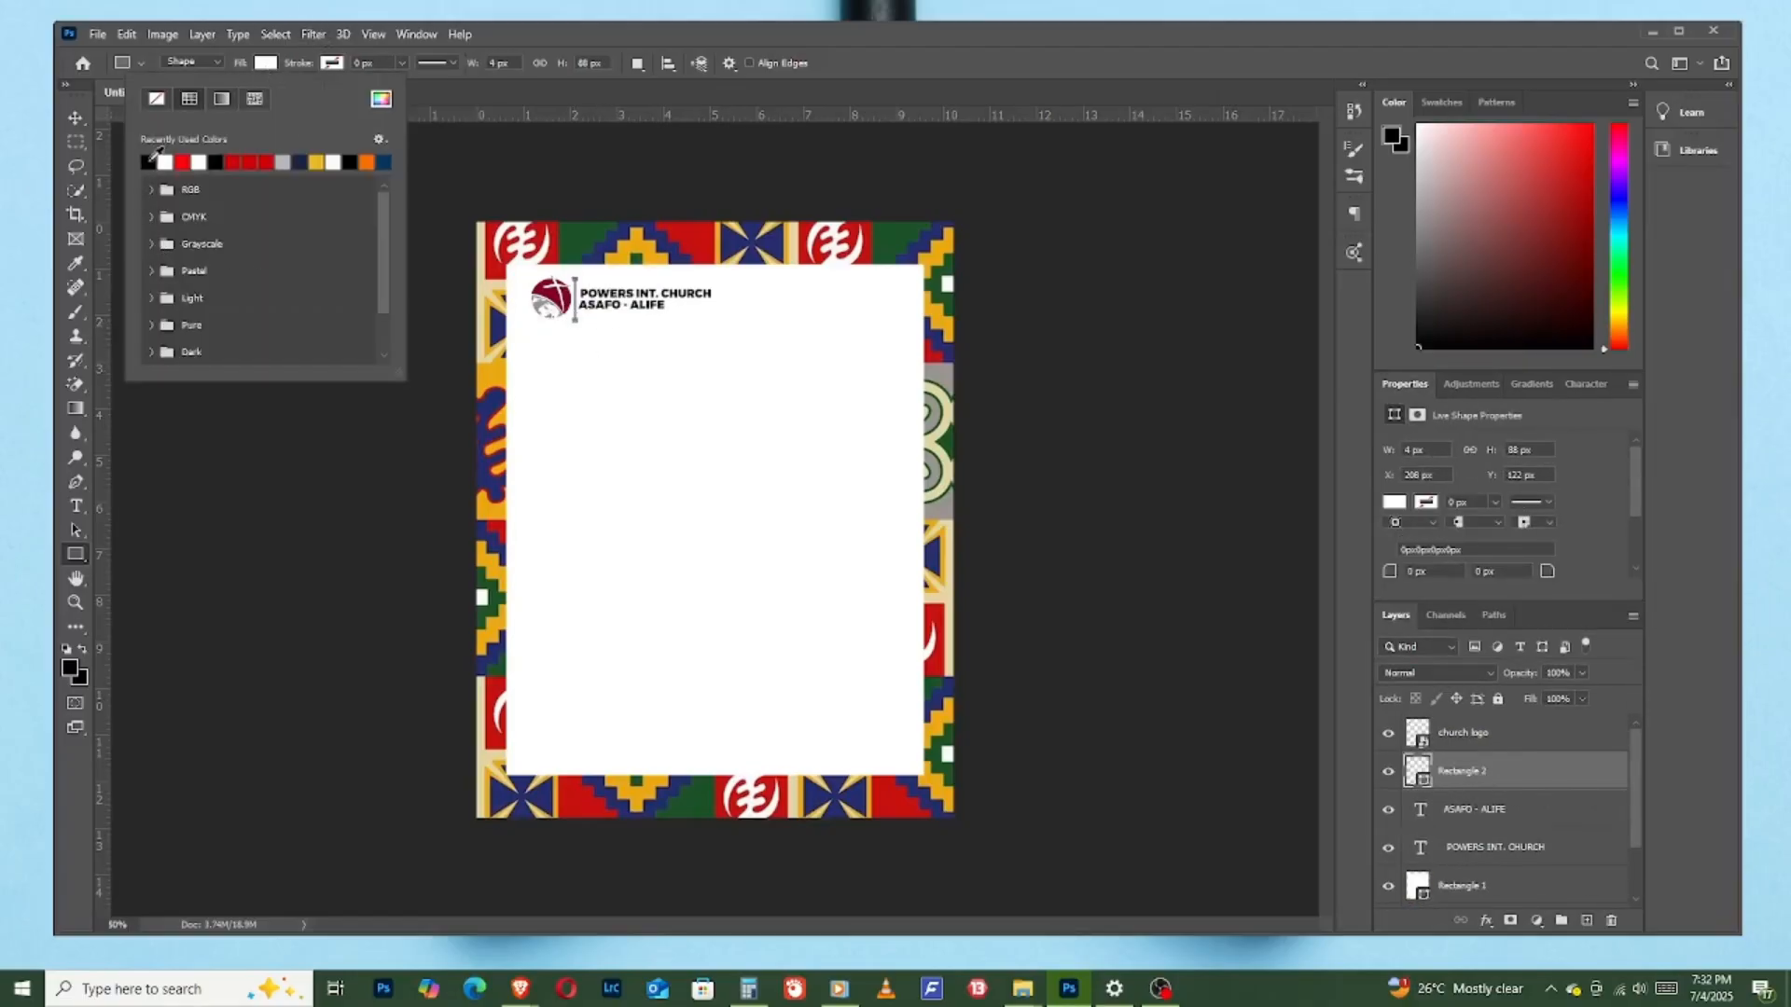
pyautogui.click(149, 160)
pyautogui.click(76, 118)
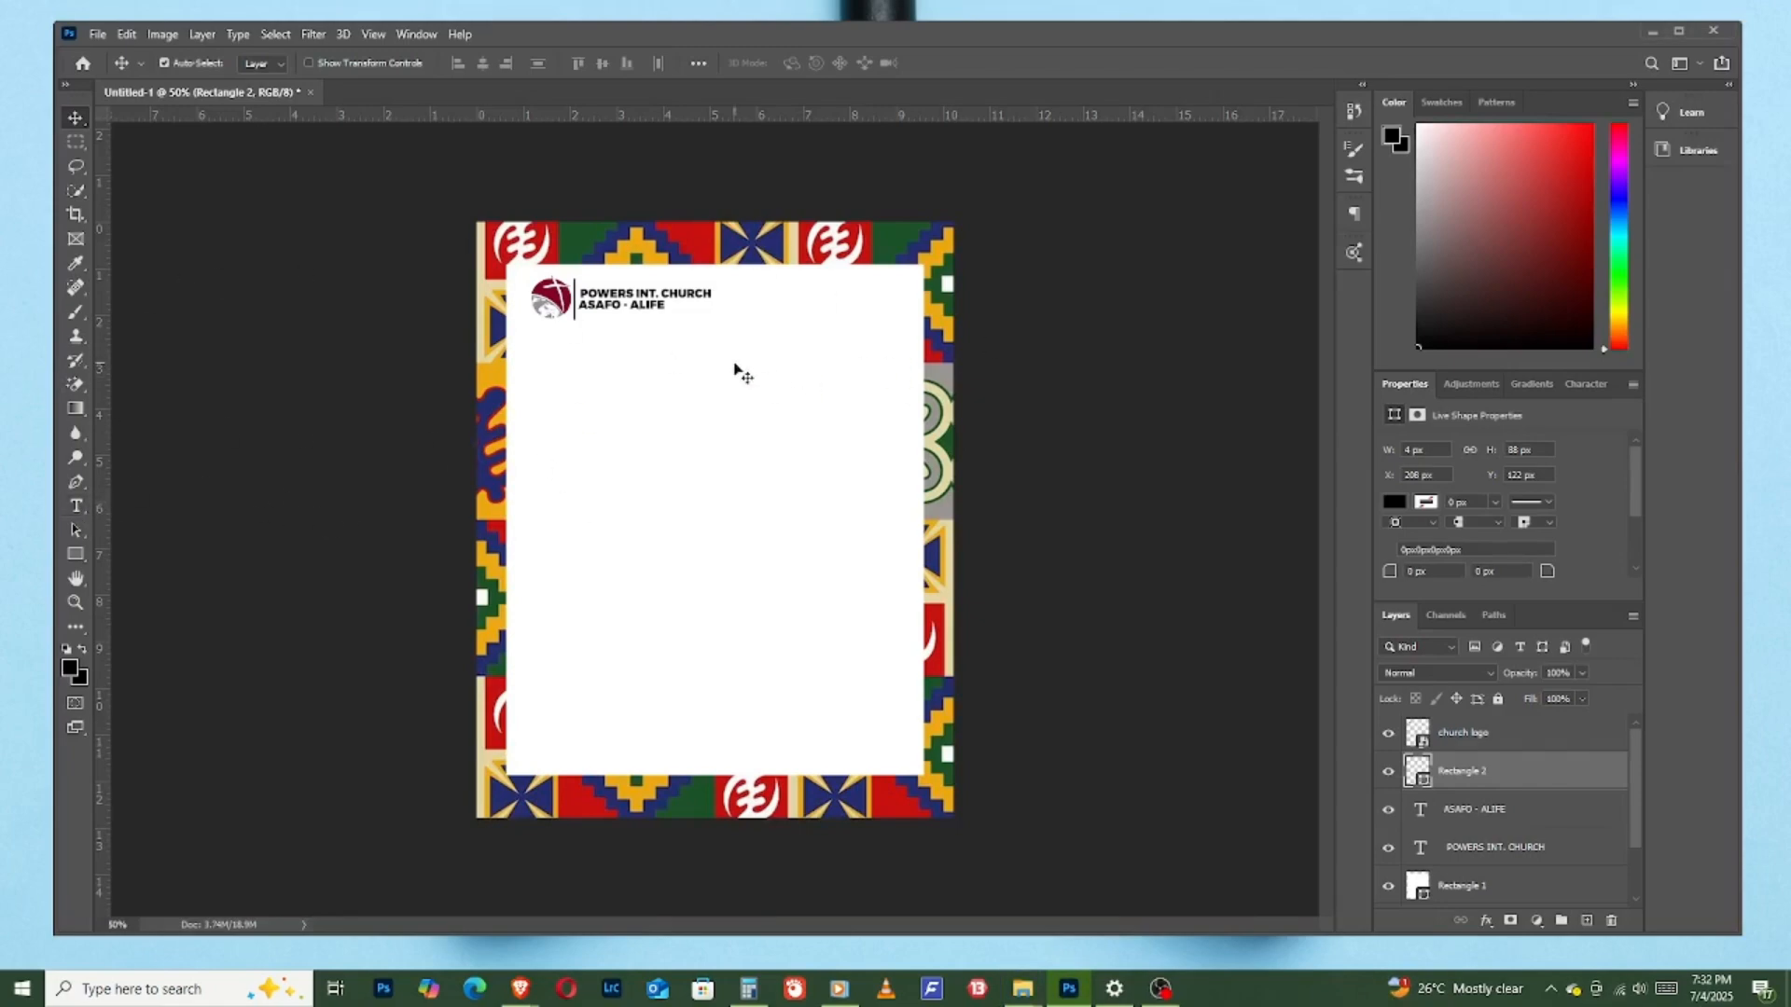
# - Add the text "Present" on a new layer above the church logo and place it centrally below the church name
pyautogui.click(77, 505)
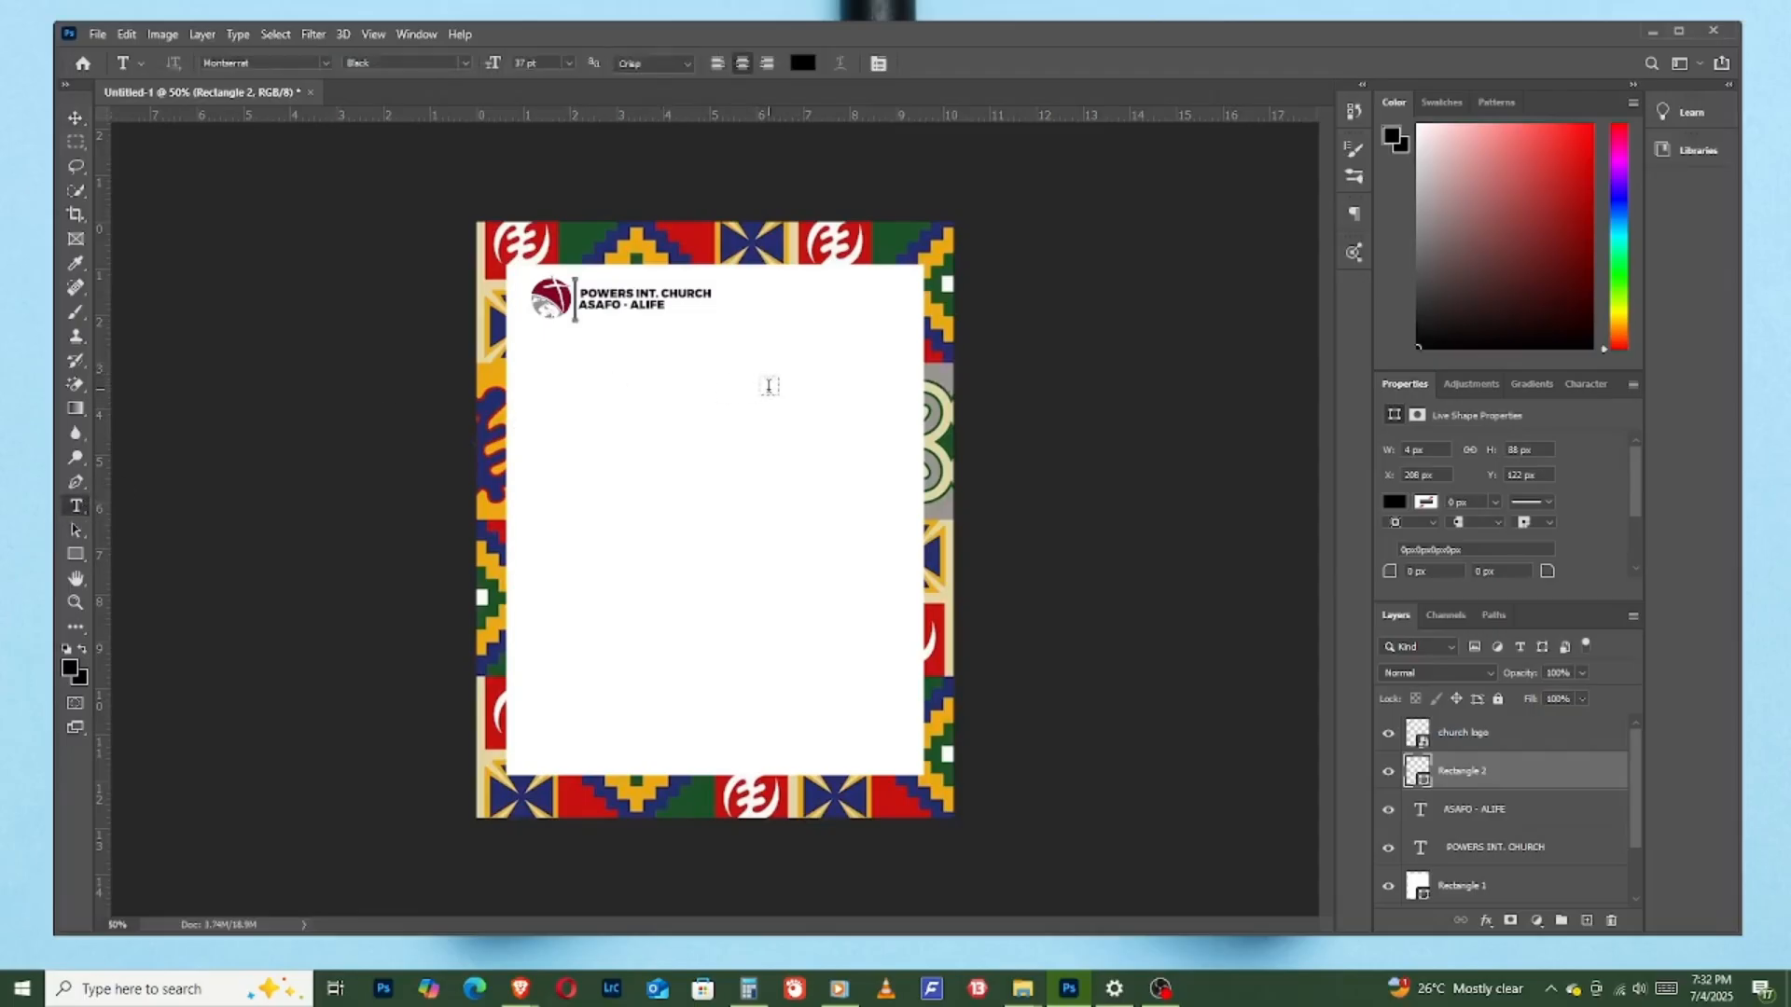
pyautogui.click(1520, 733)
pyautogui.click(1586, 921)
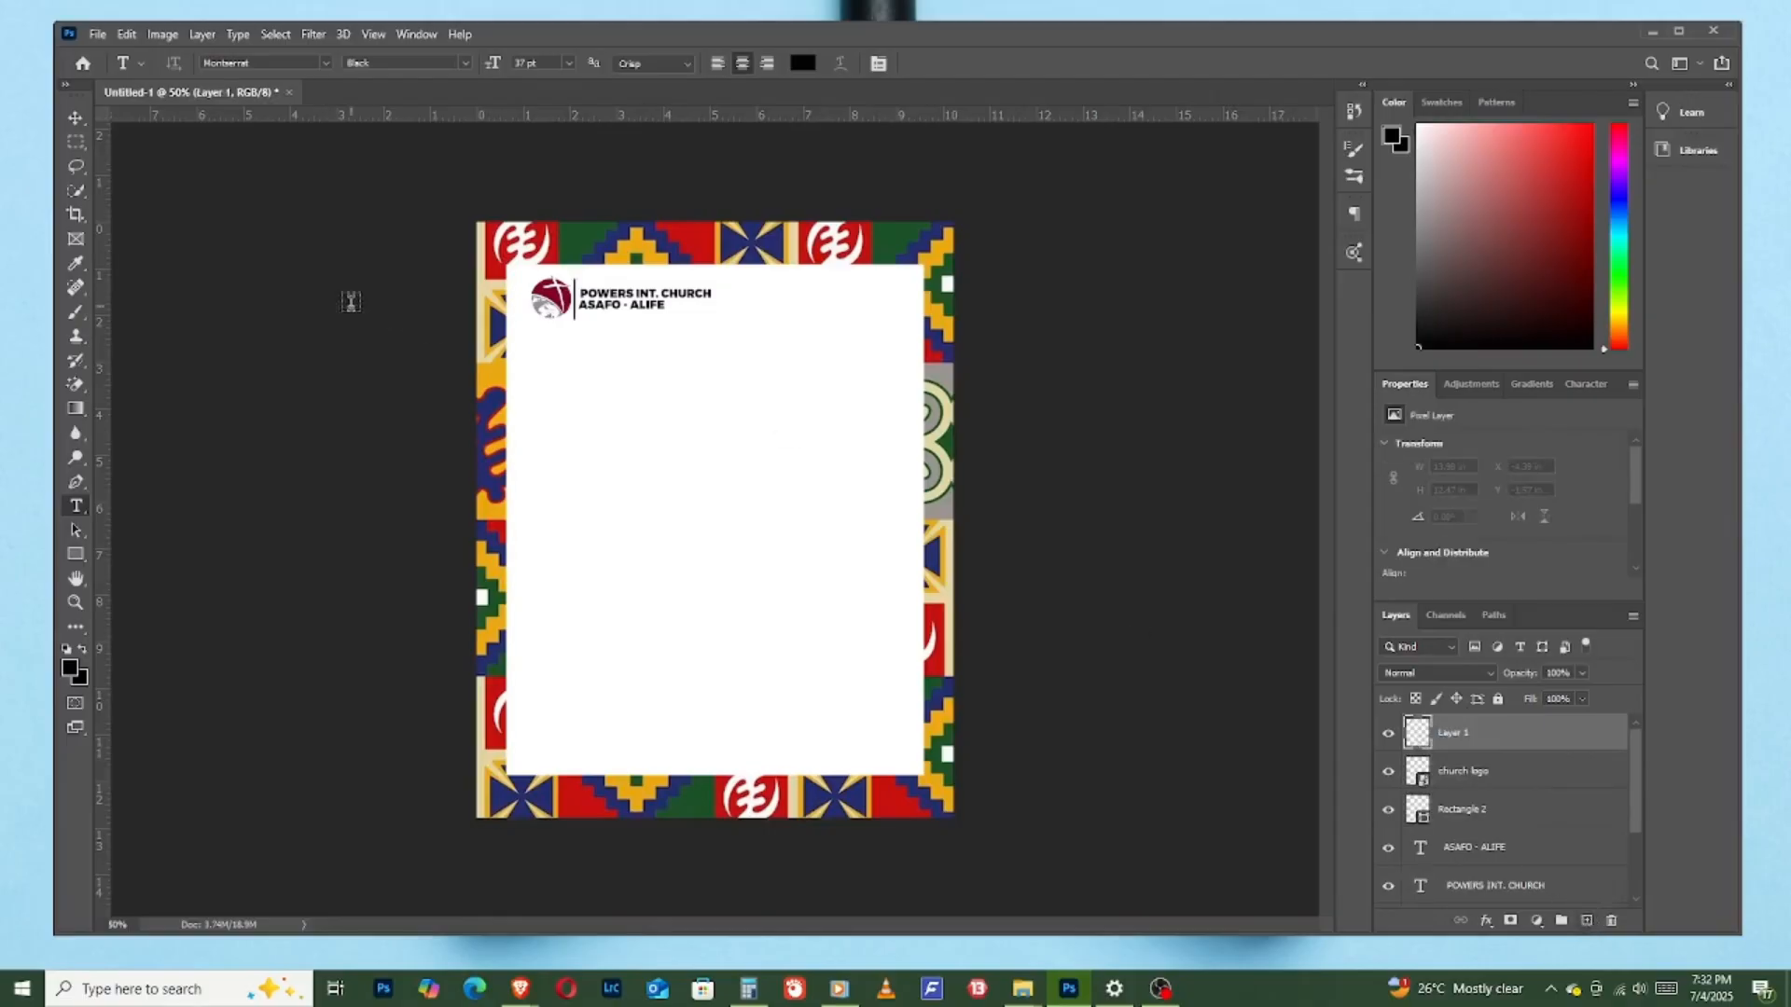
pyautogui.click(638, 375)
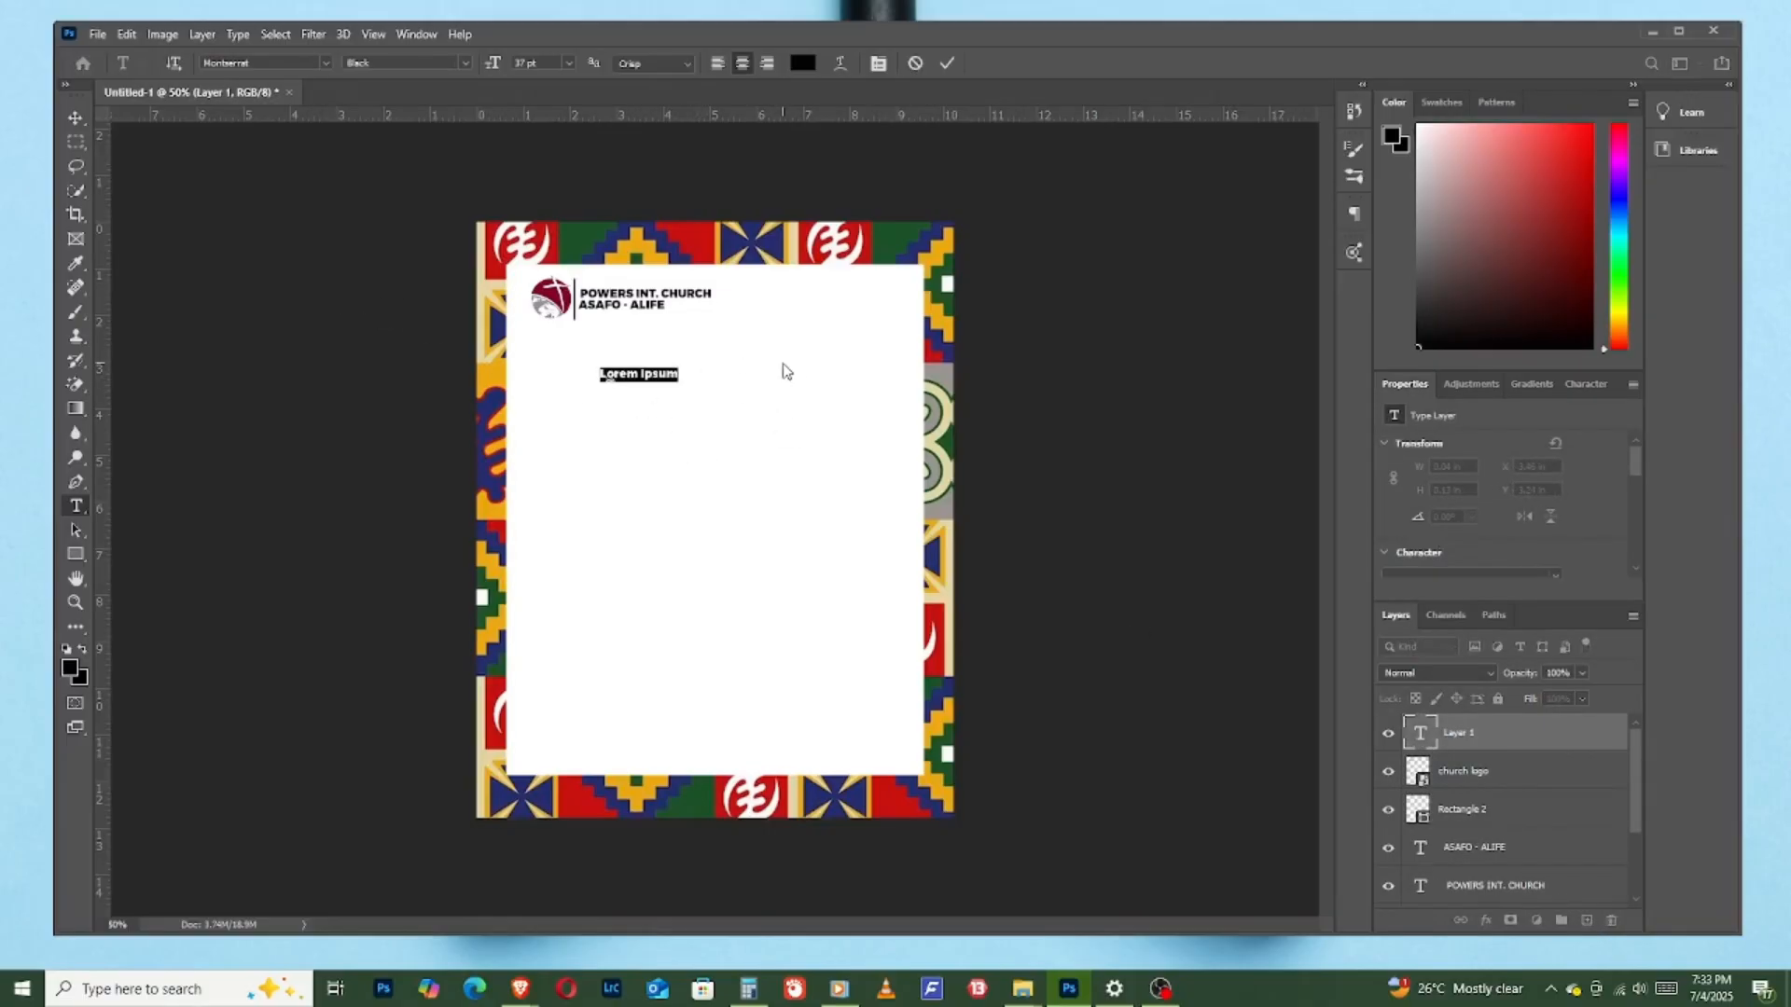
pyautogui.write('Present')
pyautogui.click(947, 63)
pyautogui.click(75, 118)
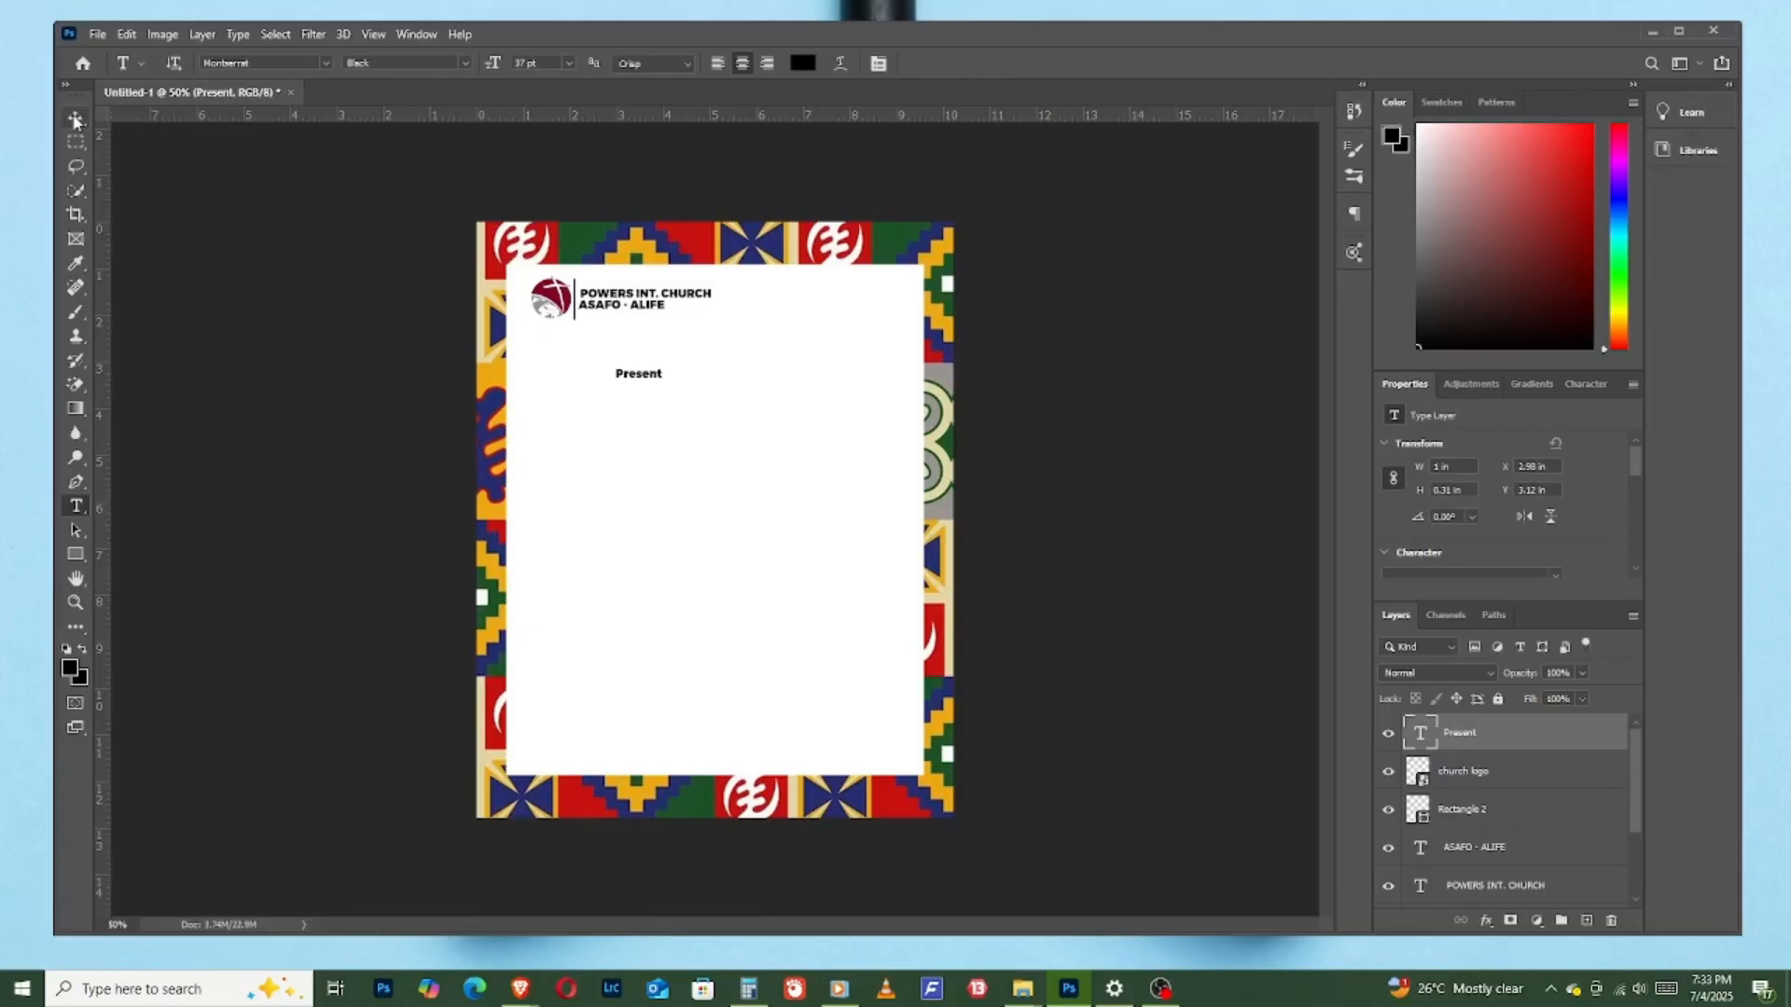
pyautogui.moveTo(669, 383); pyautogui.dragTo(702, 364)
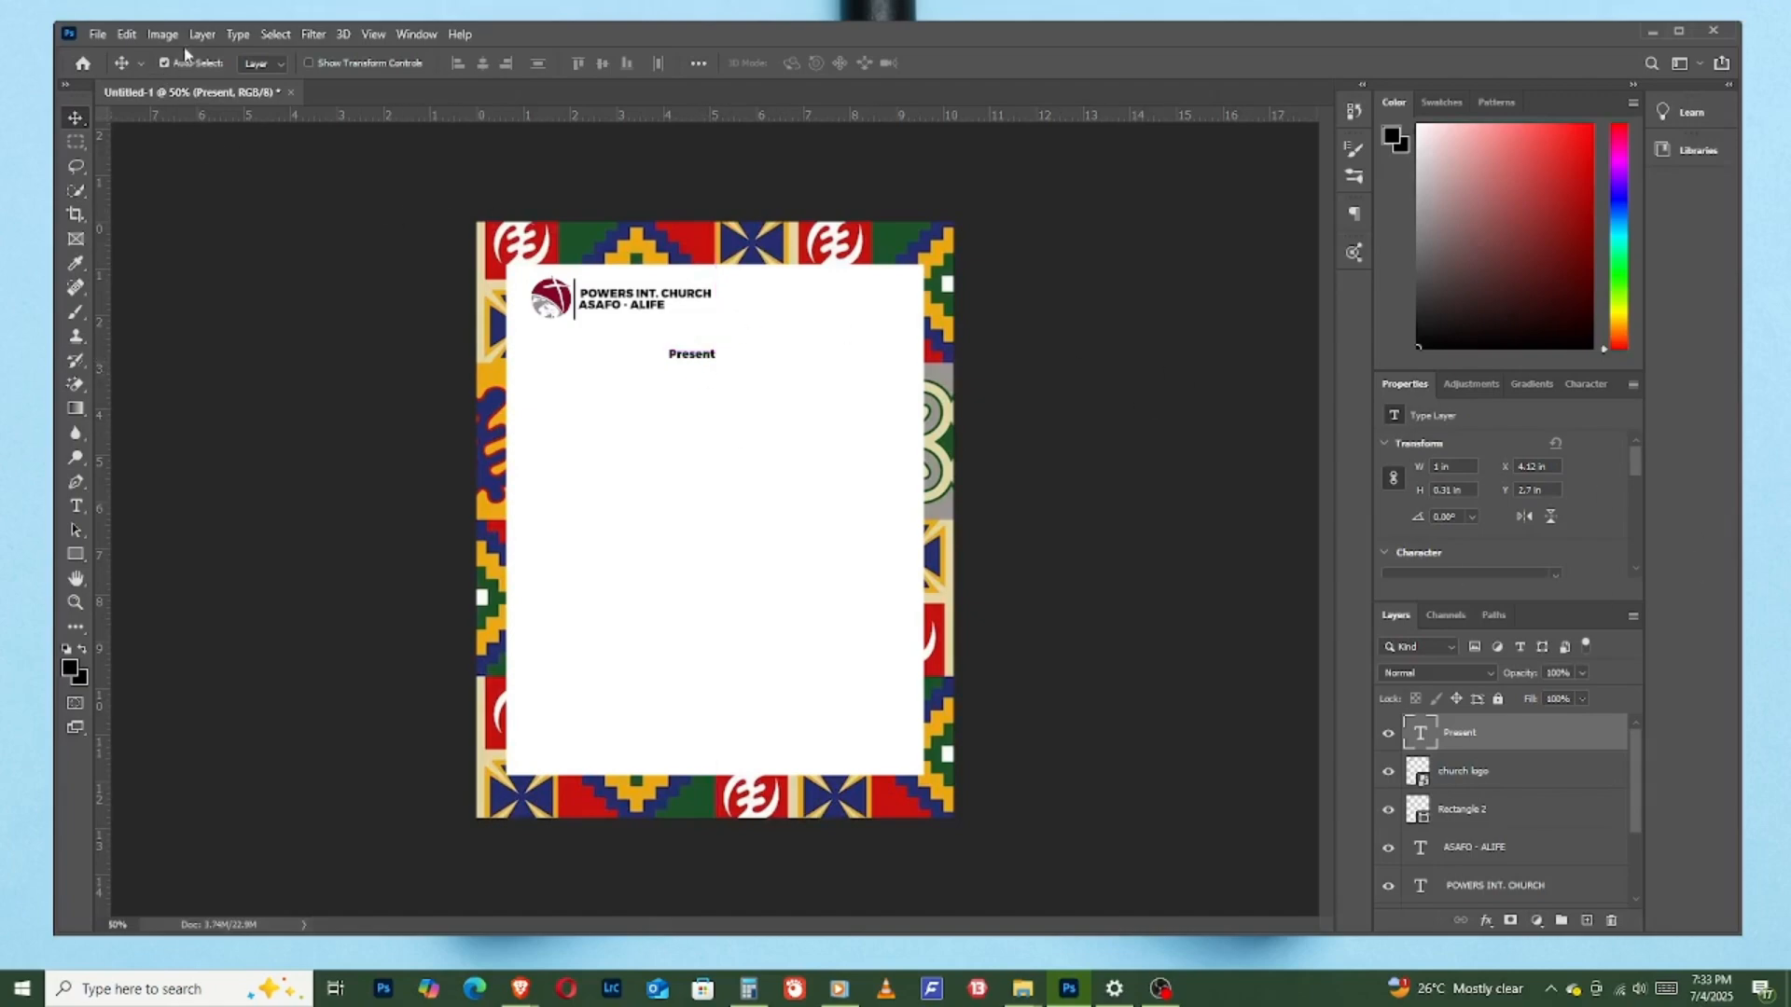
# - Try the Alex Brush Regular font on the "Present" text at a larger size
pyautogui.click(1574, 386)
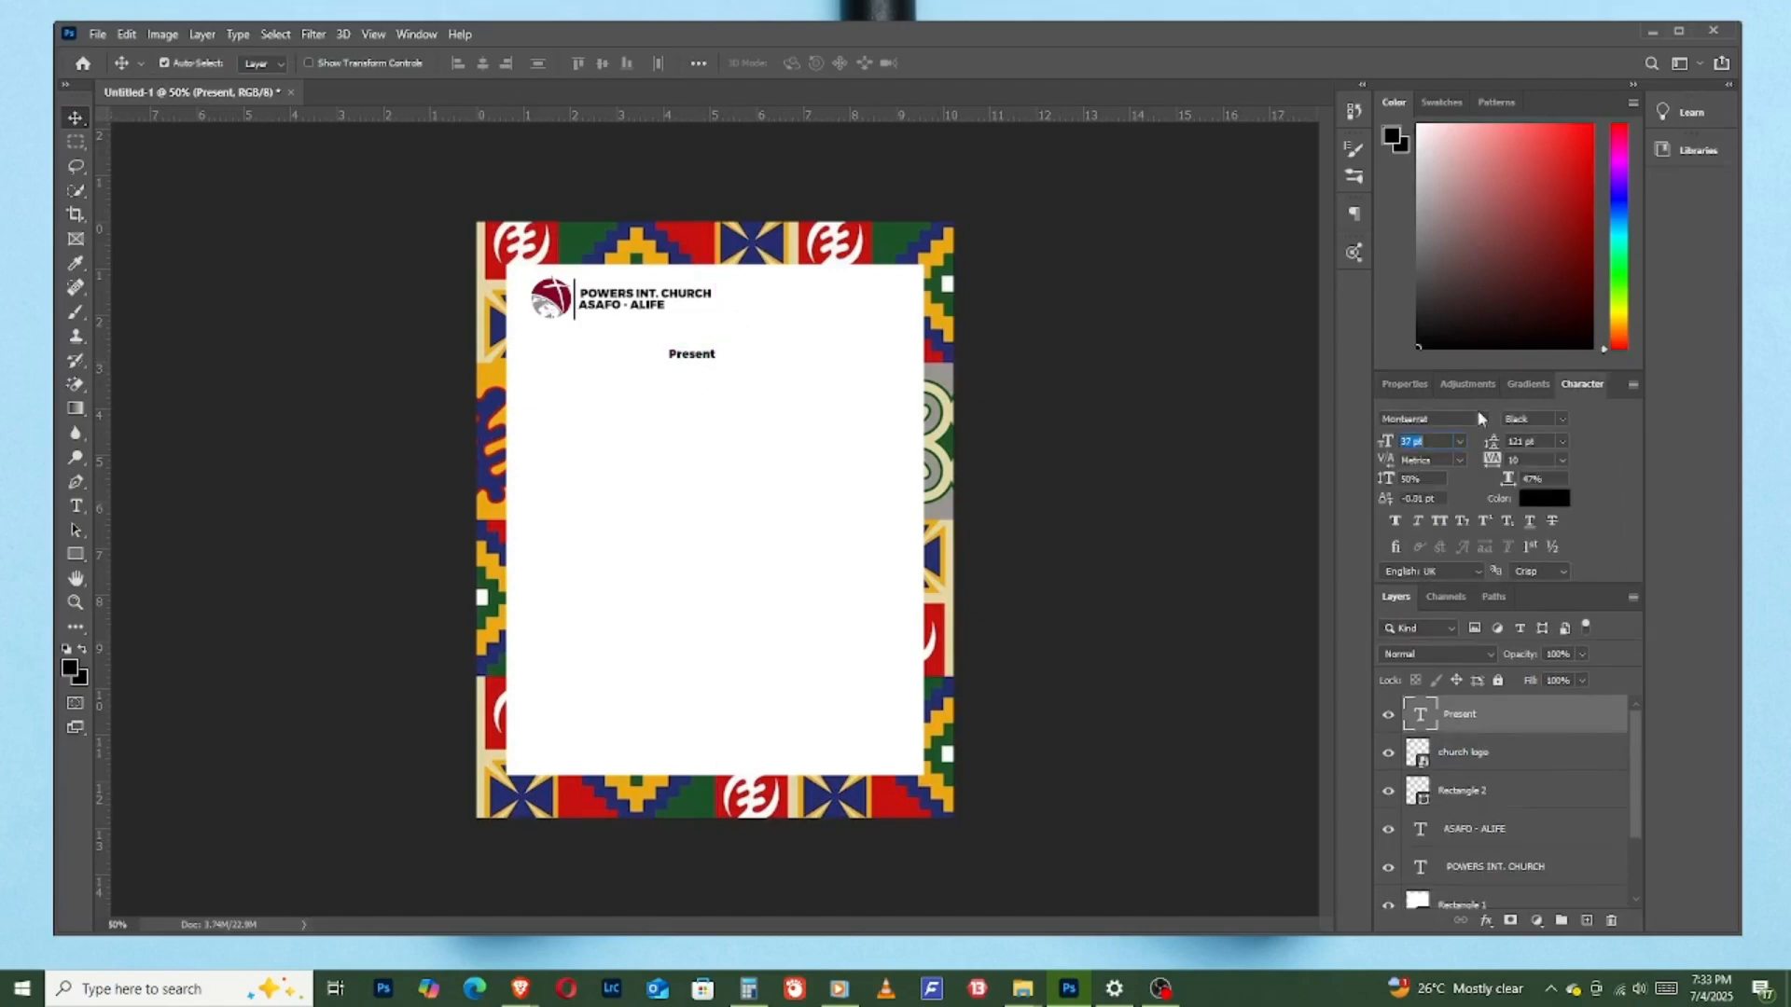
pyautogui.click(1443, 418)
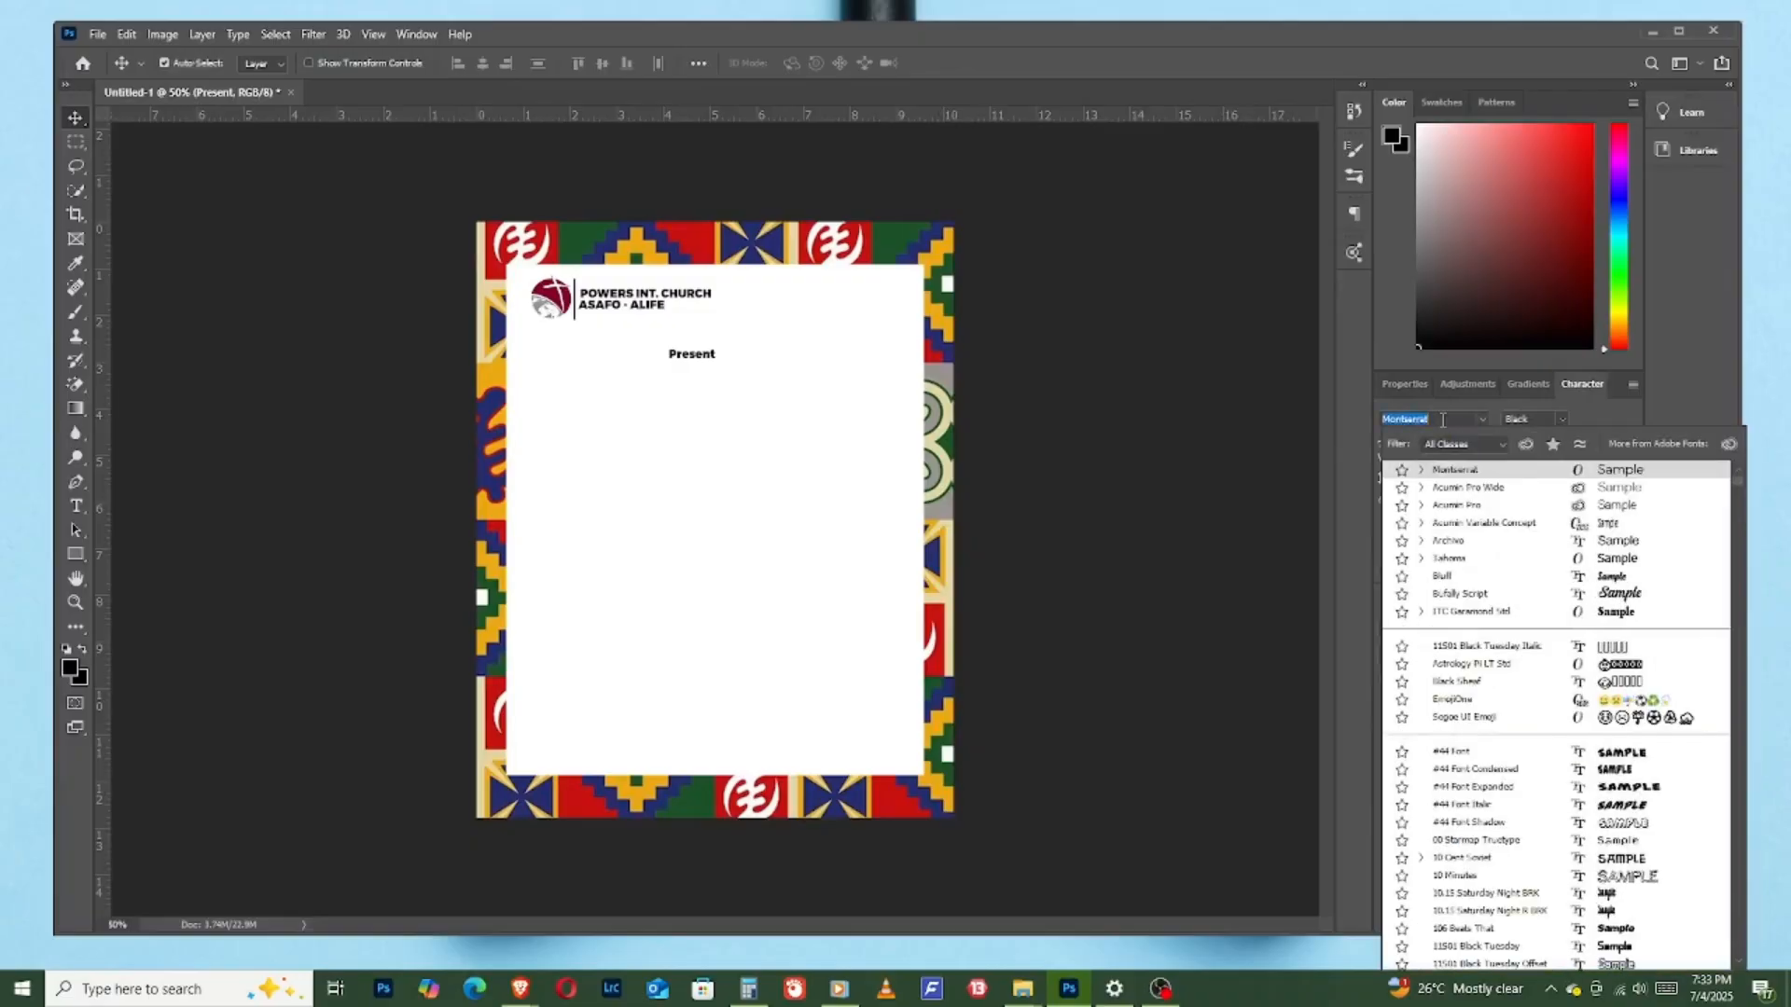
pyautogui.write('al')
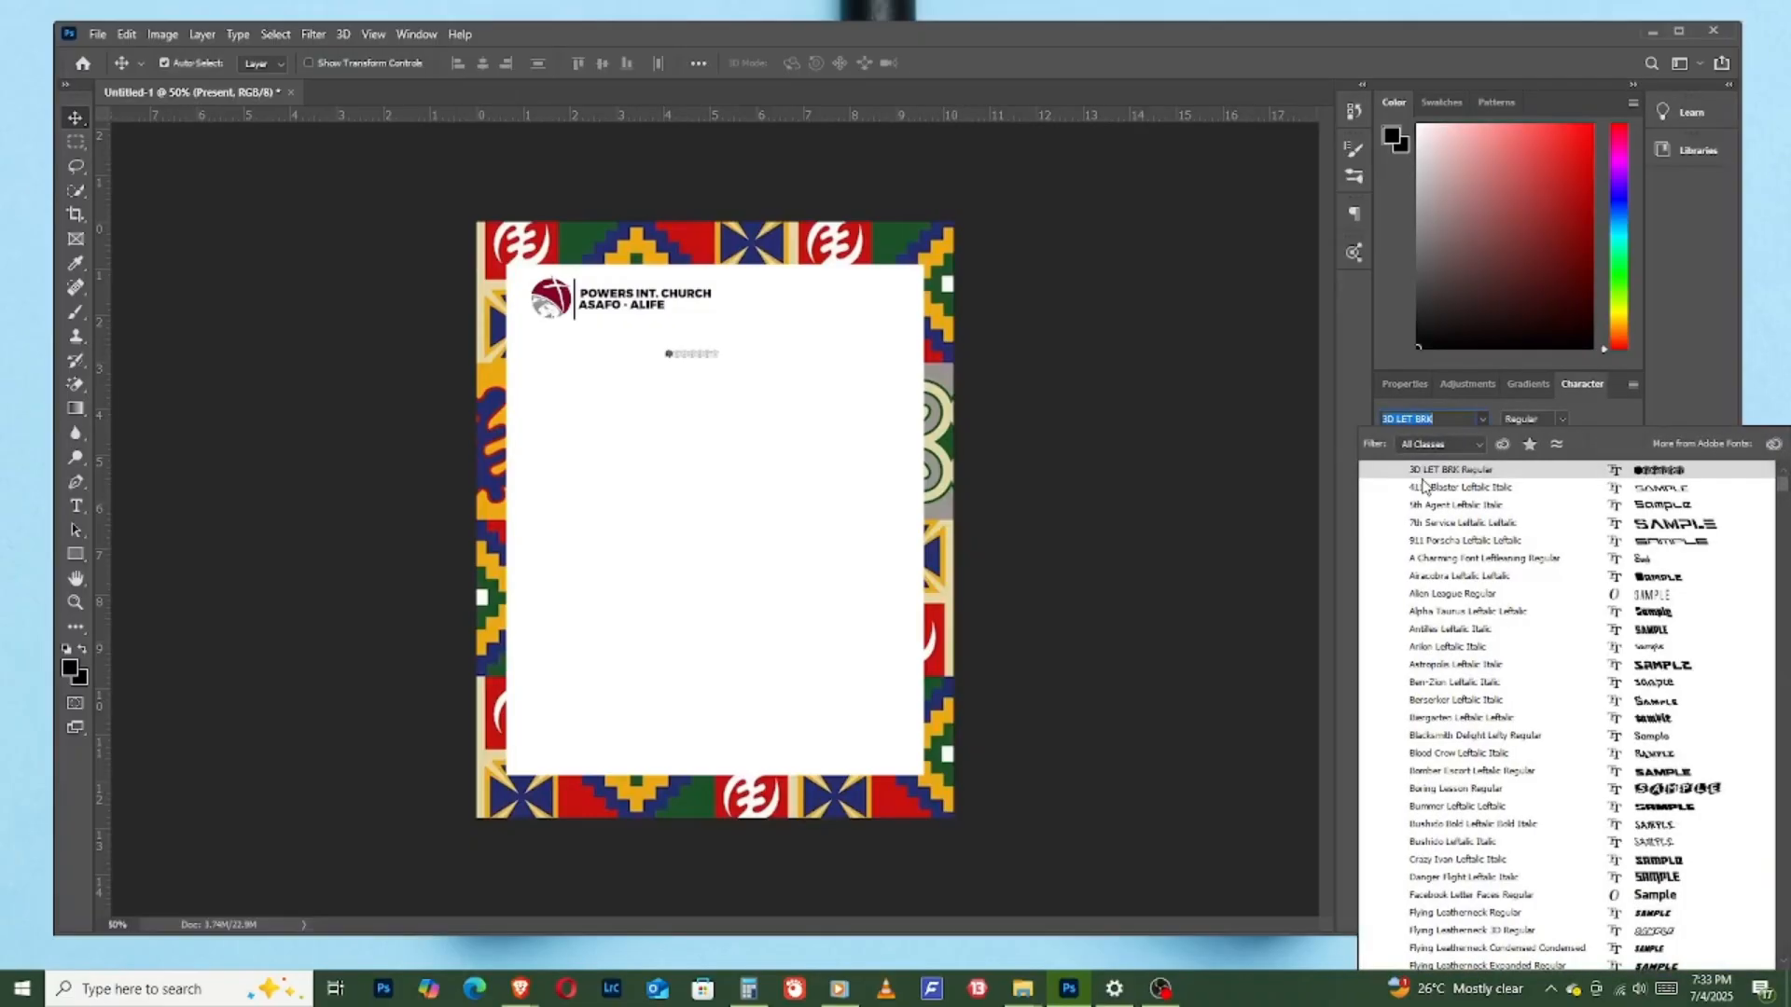
pyautogui.press('BackSpace')
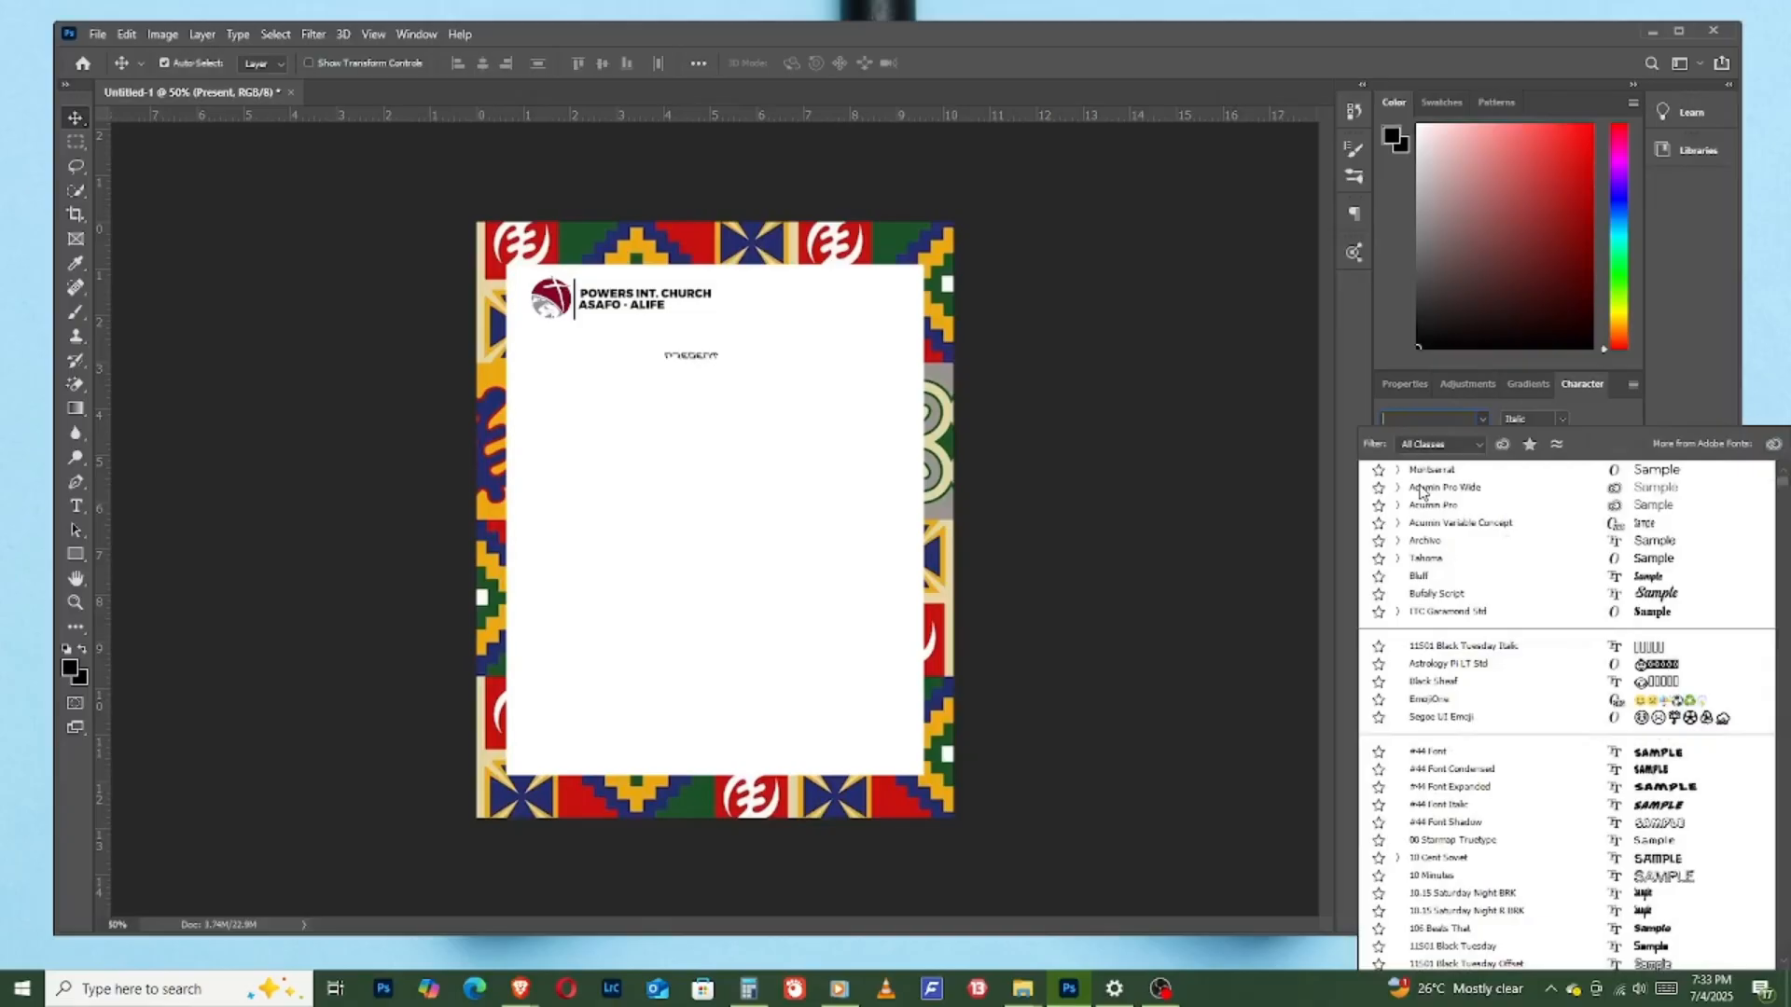
pyautogui.write('alex')
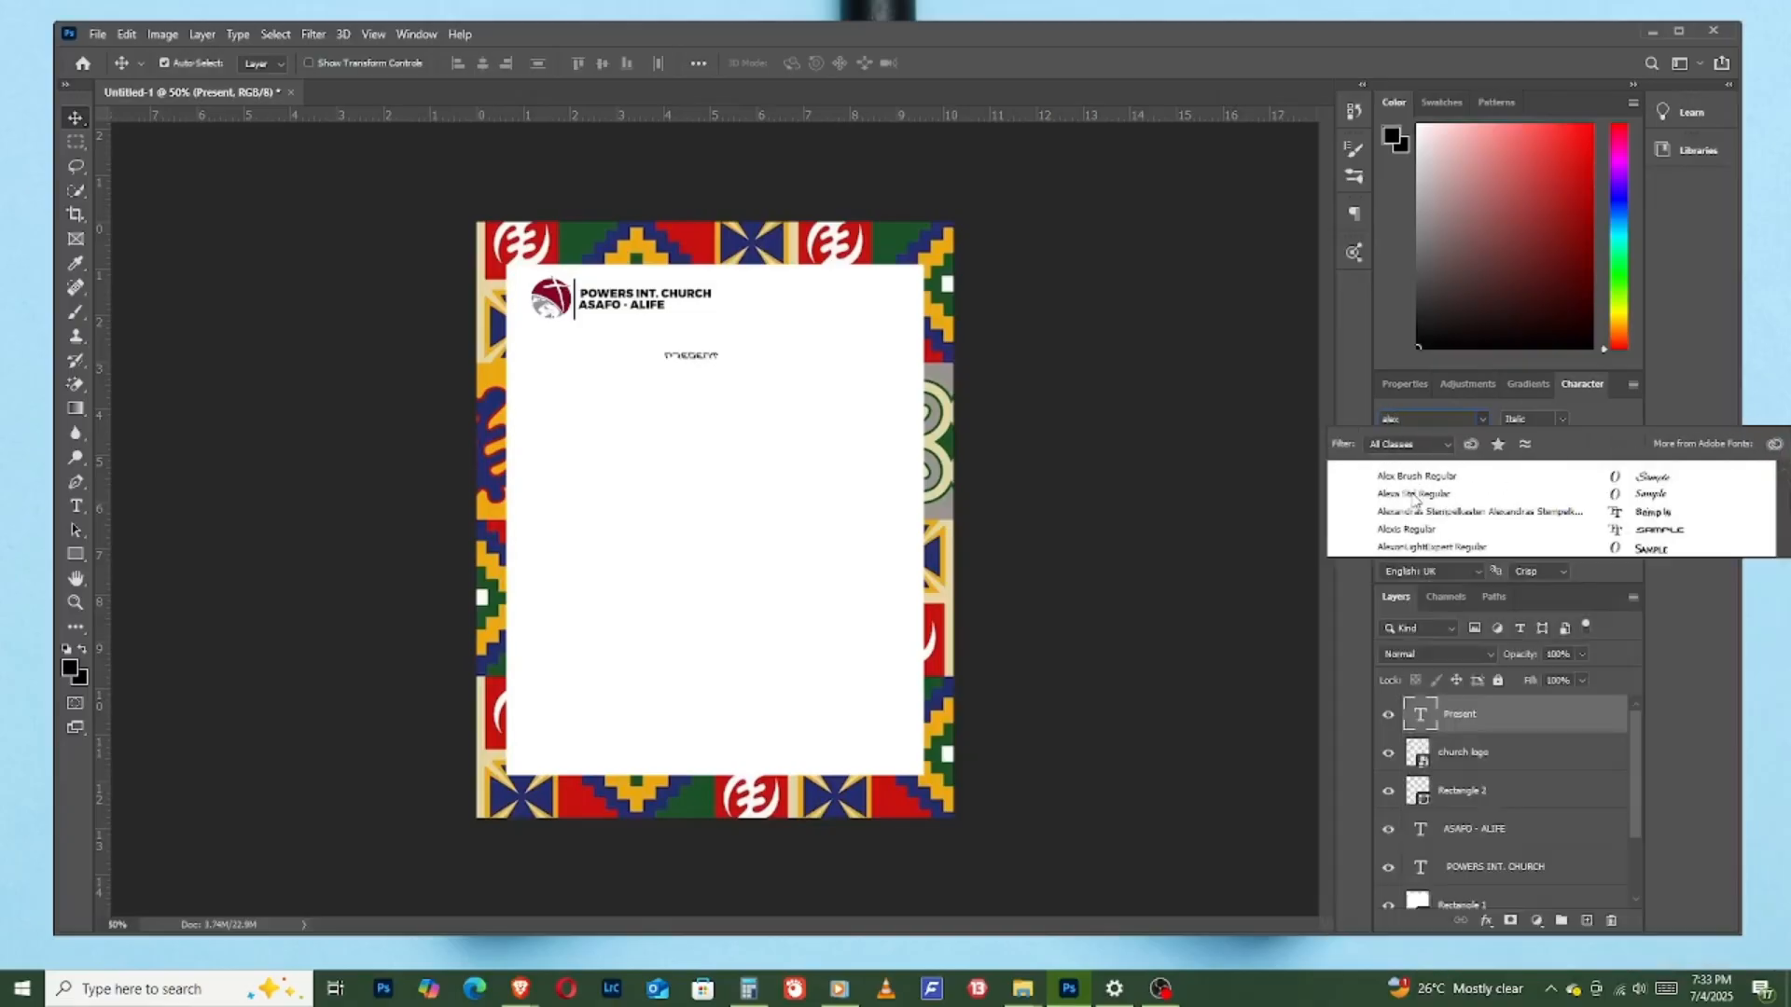
pyautogui.click(1448, 476)
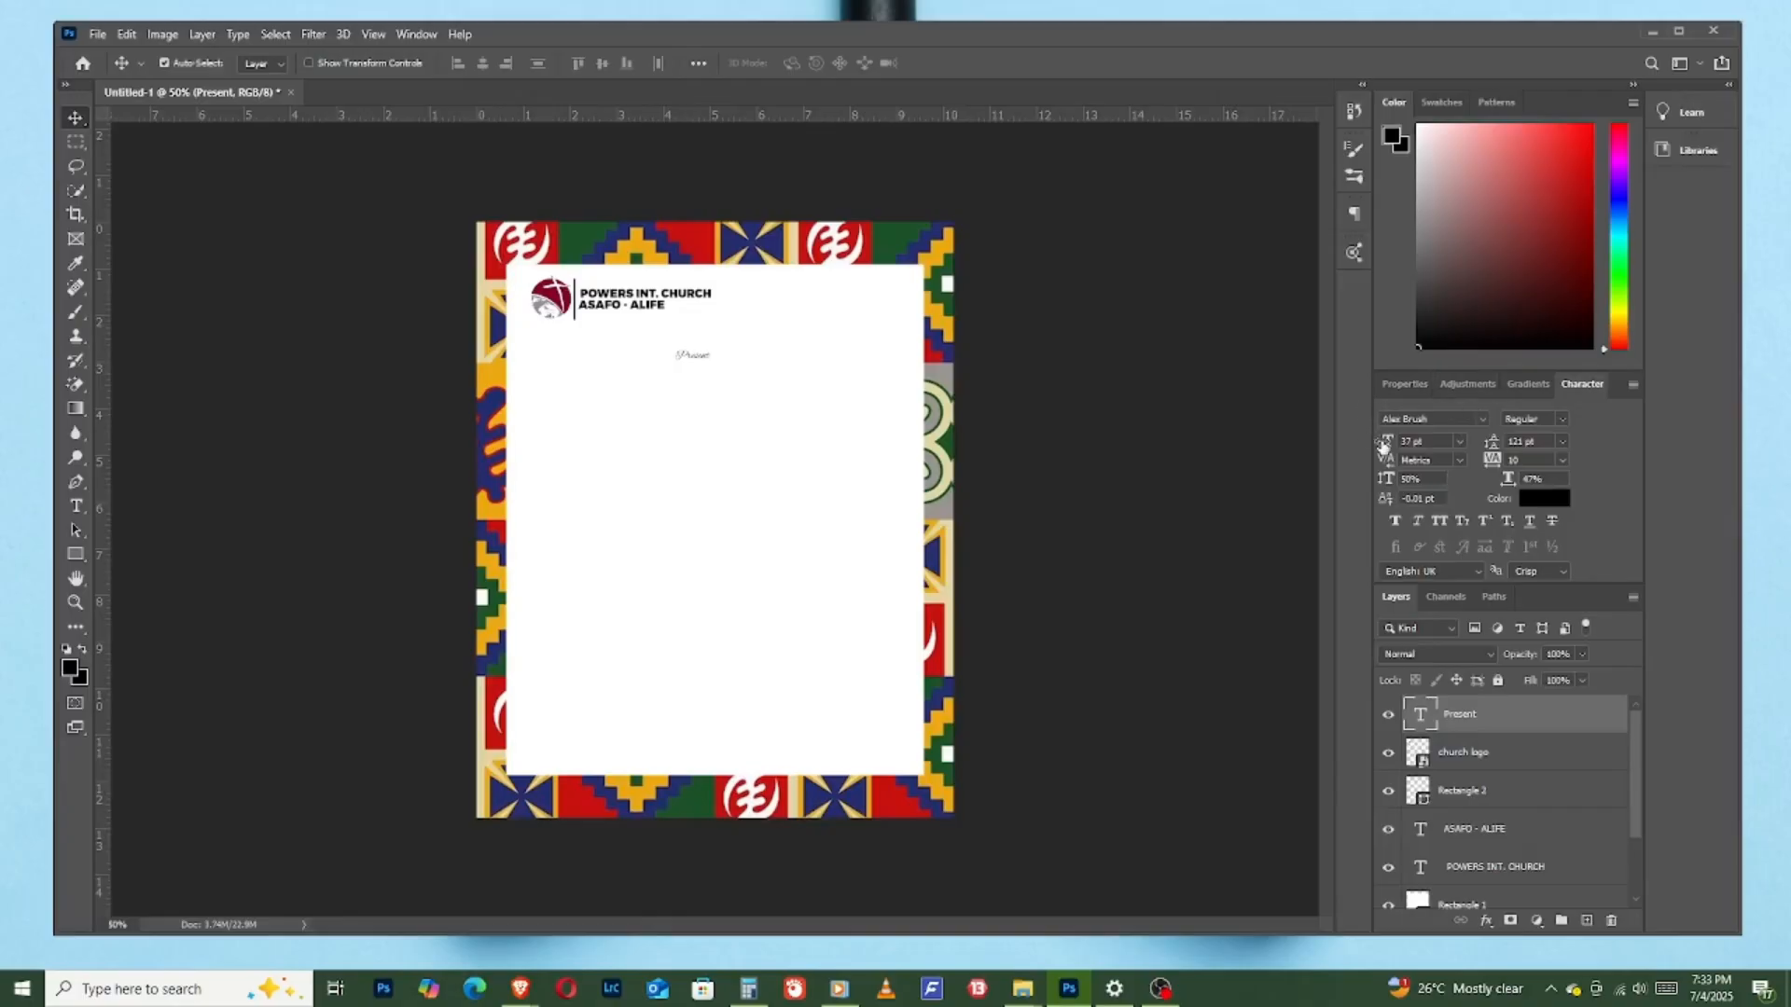
pyautogui.moveTo(1383, 445); pyautogui.dragTo(1411, 439)
# - Apply faux bold to "Present" and set it in Montserrat Light at 38 pt
pyautogui.click(1395, 522)
pyautogui.click(1439, 422)
pyautogui.write('bi')
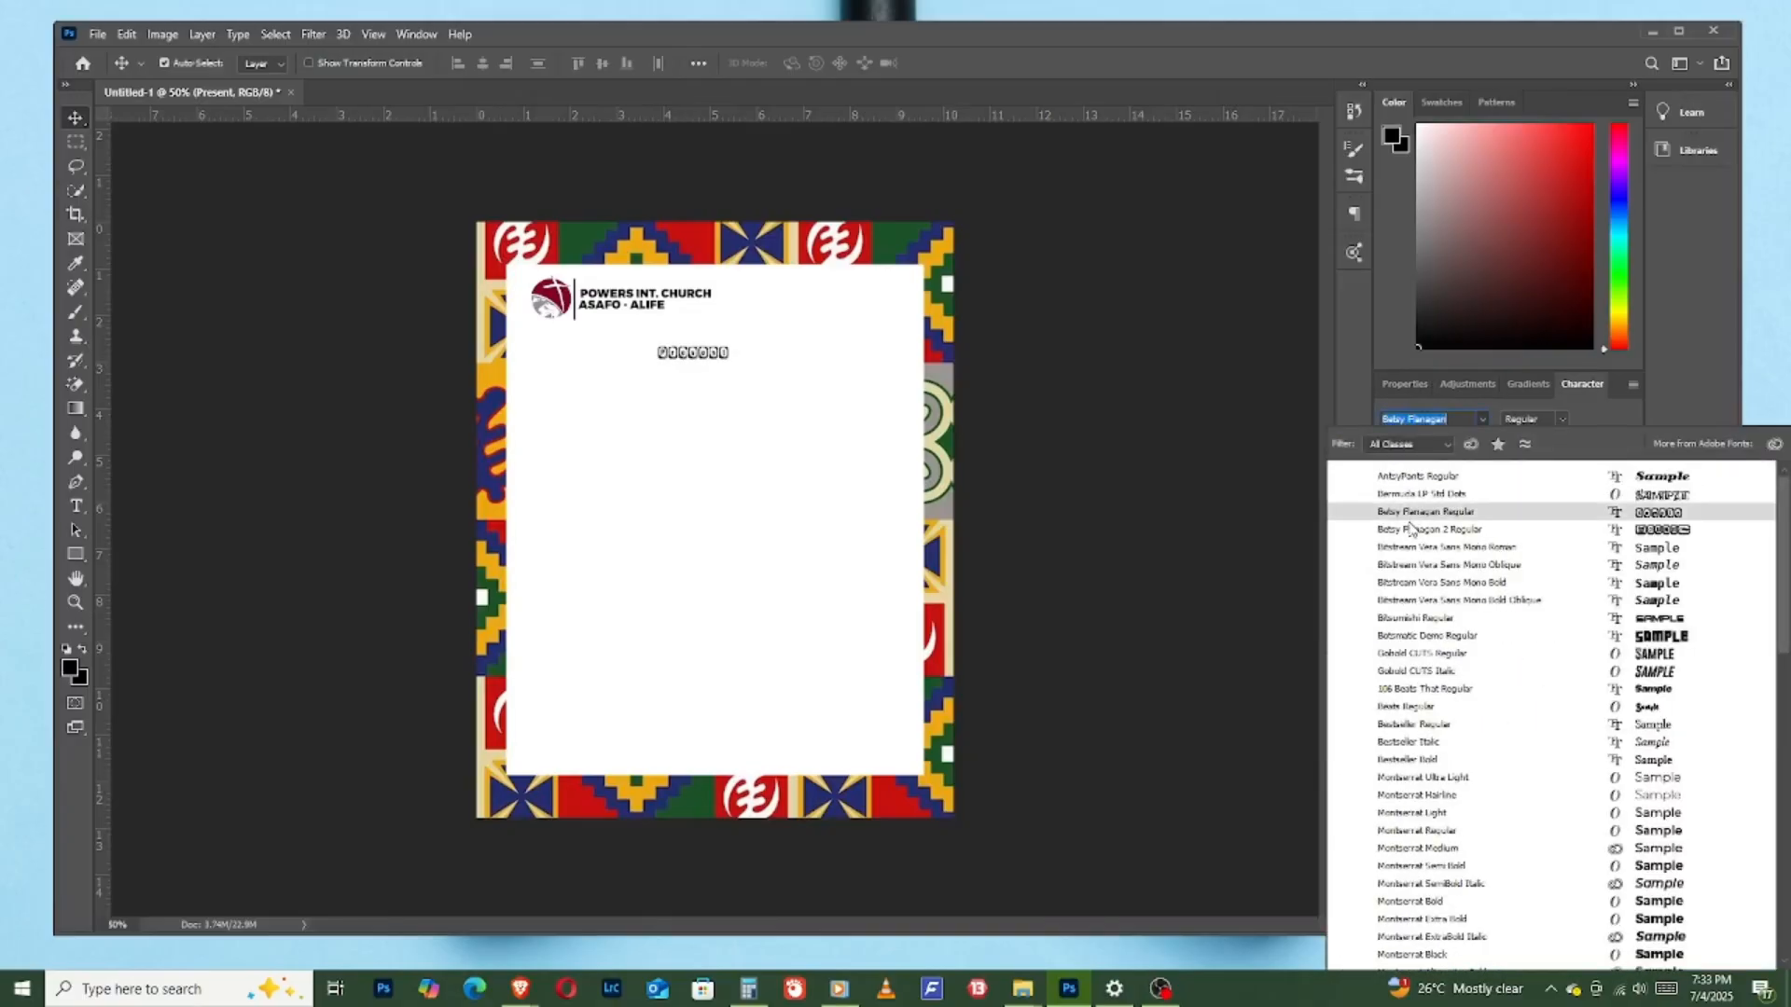
pyautogui.write('mo')
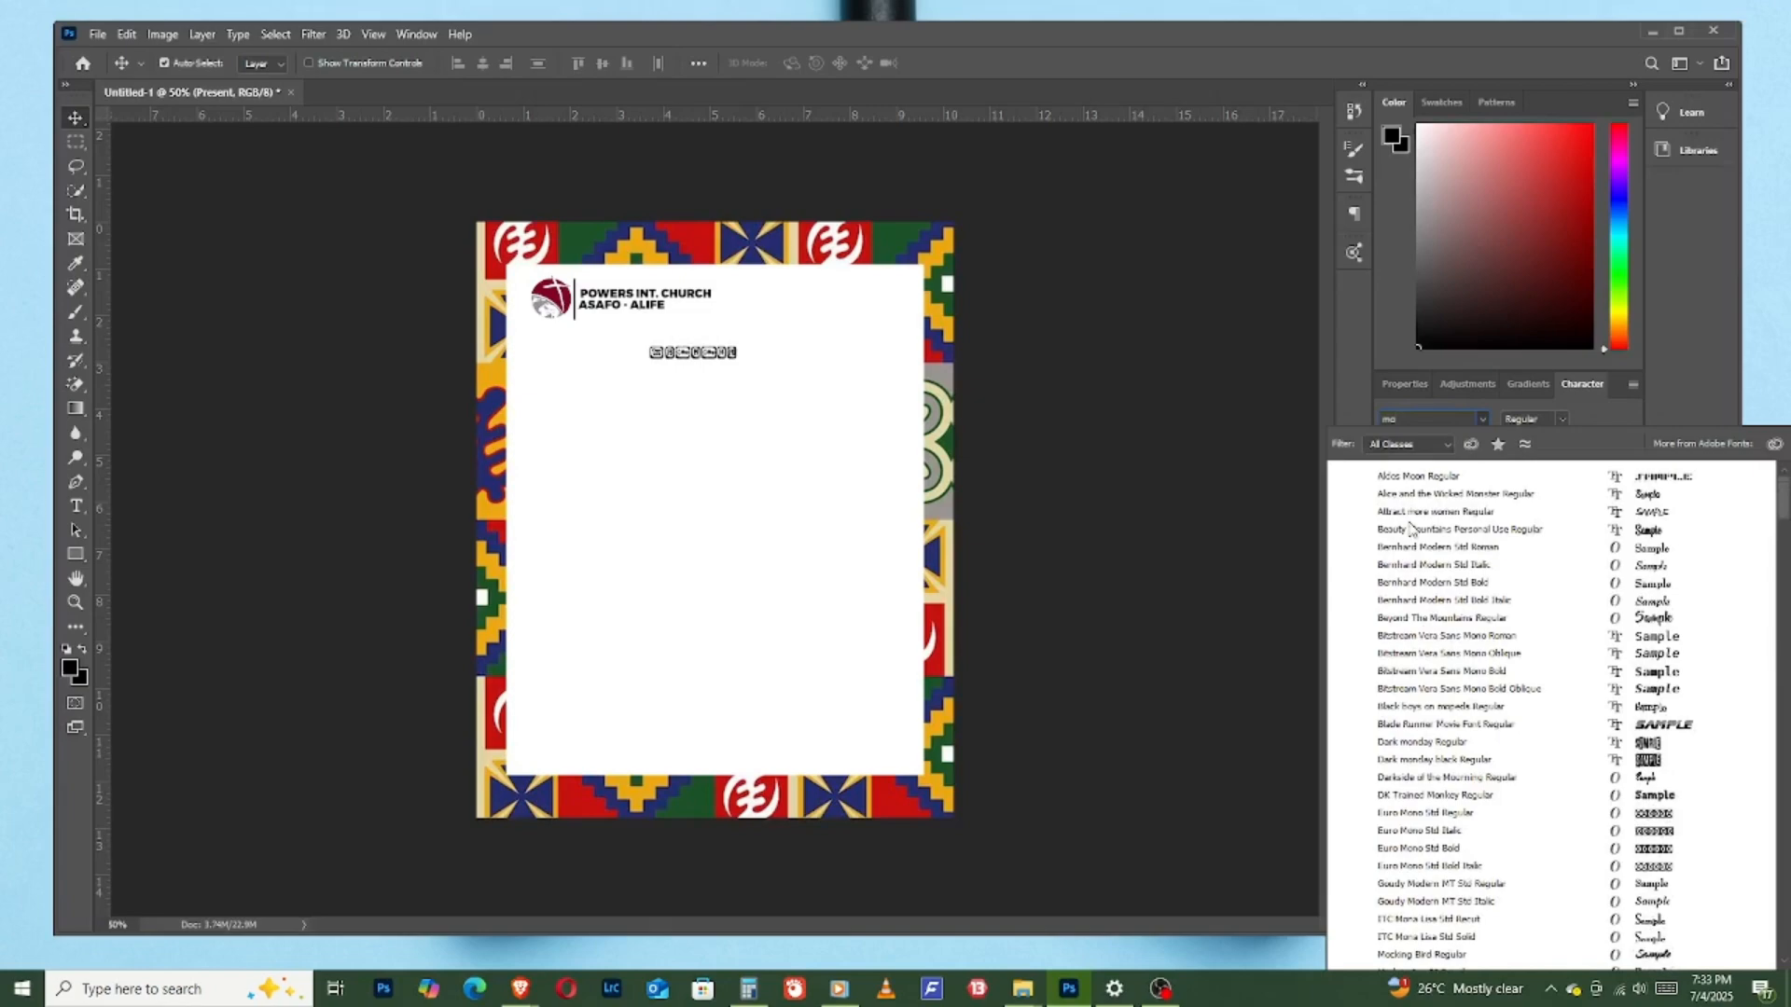
pyautogui.write('ntserrat')
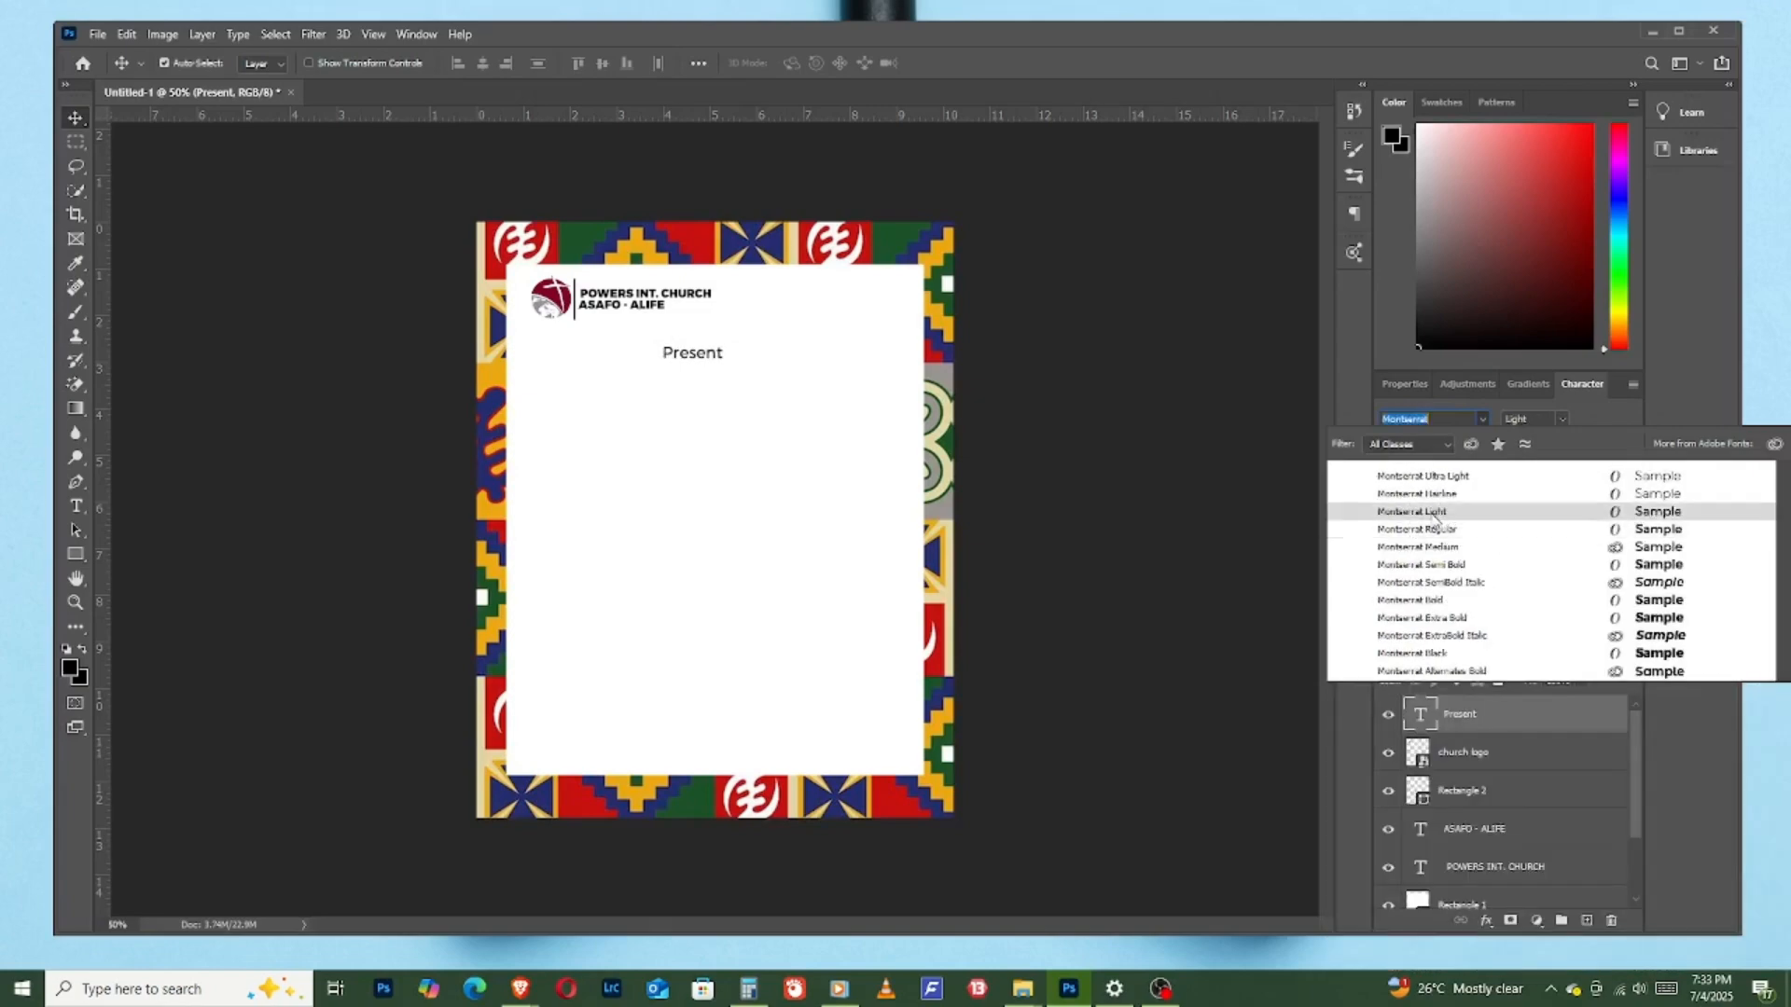
pyautogui.click(1433, 516)
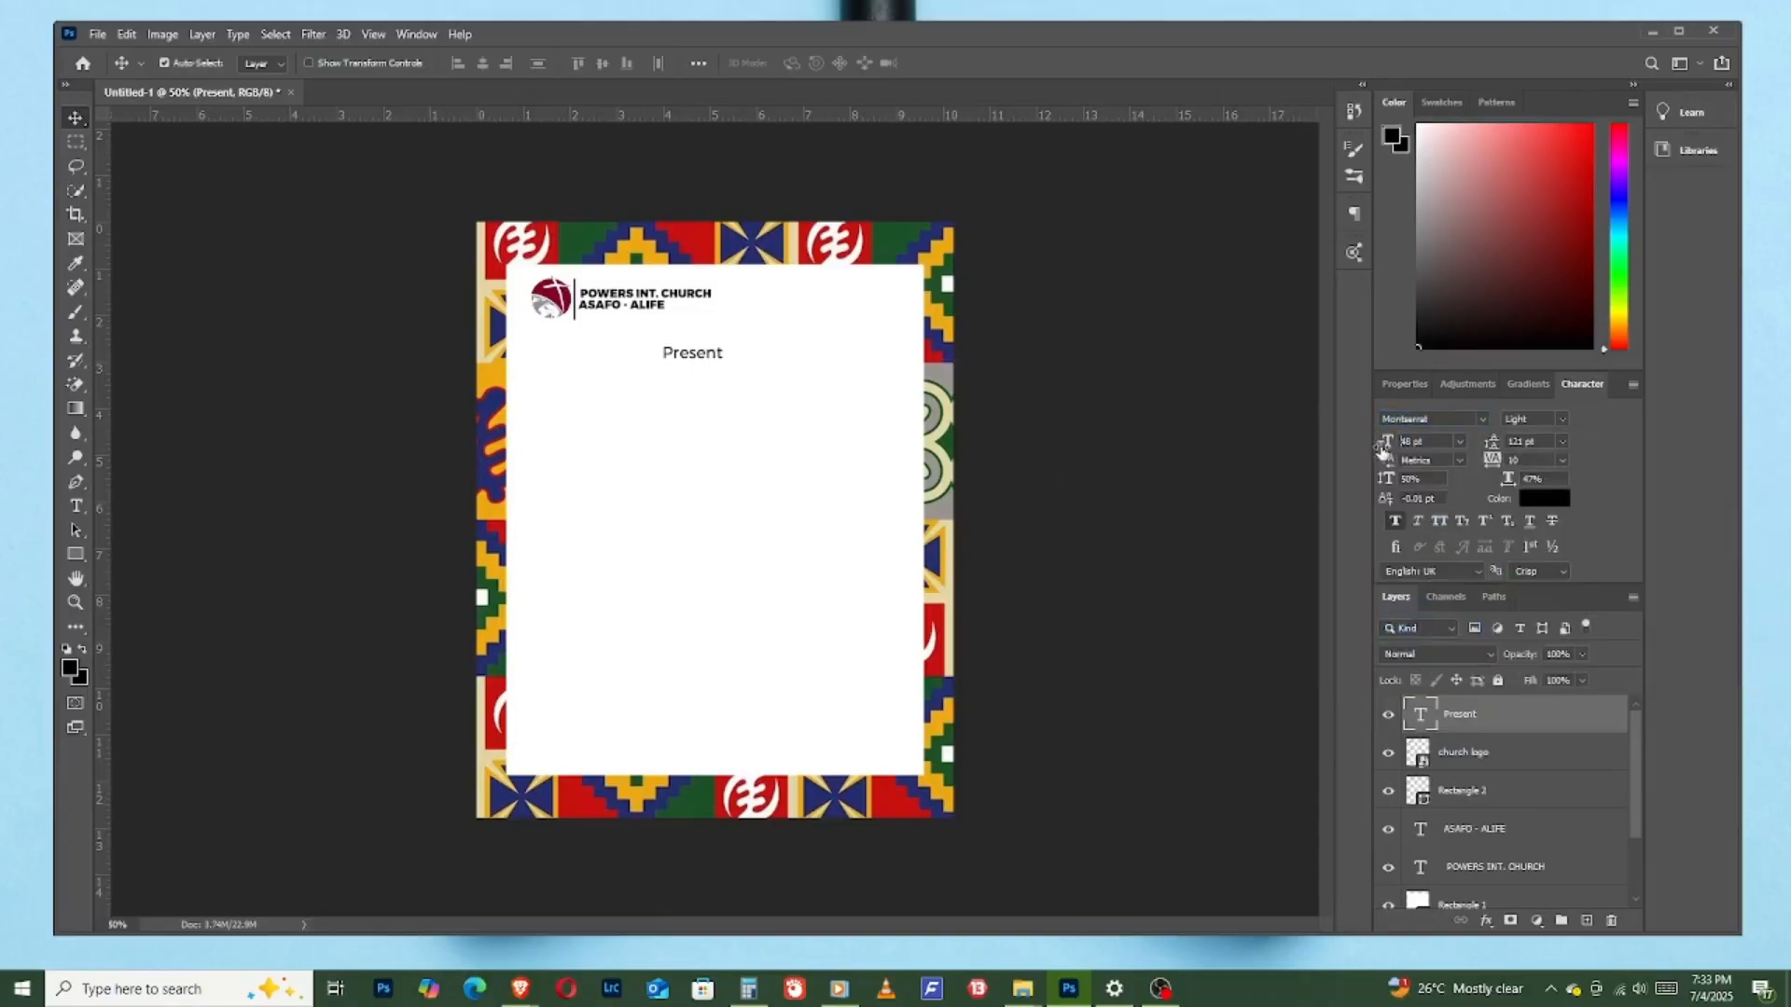
pyautogui.moveTo(1381, 447); pyautogui.dragTo(1363, 448)
pyautogui.moveTo(1389, 444); pyautogui.dragTo(1392, 444)
# - Change the word "Present" to "Presents" and set its font style to Regular
pyautogui.doubleClick(708, 356)
pyautogui.click(719, 353)
pyautogui.write('s')
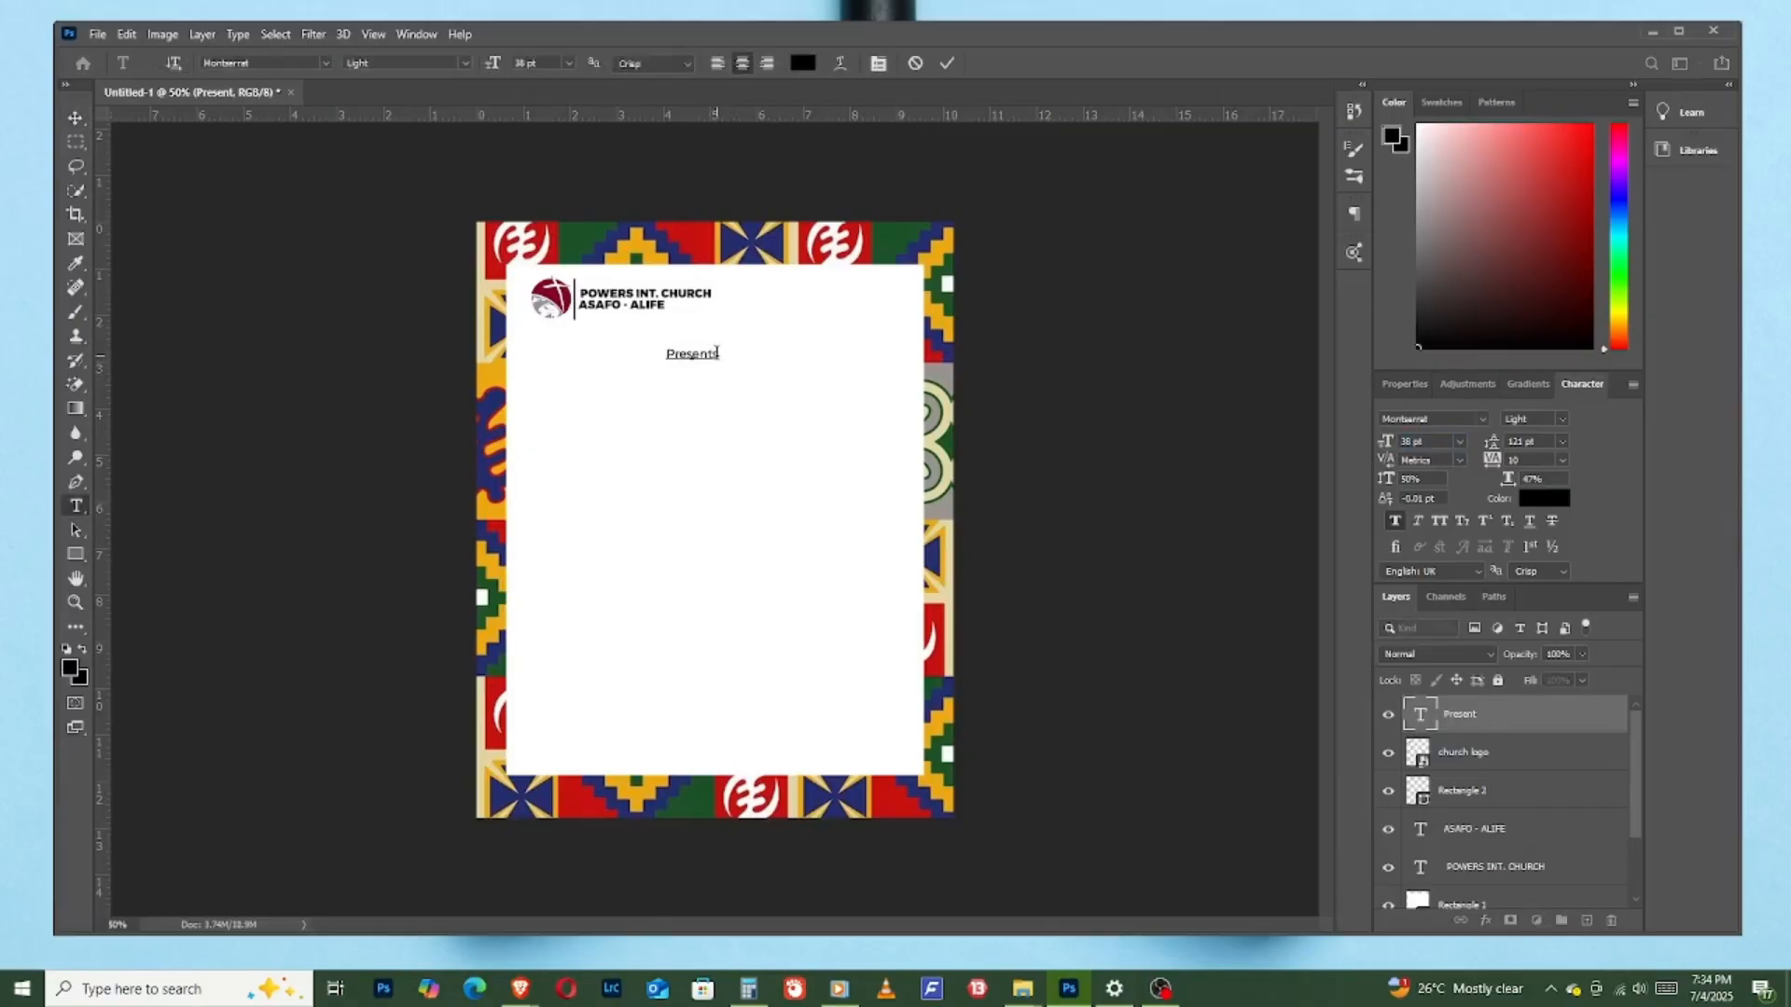
pyautogui.click(945, 65)
pyautogui.press('v')
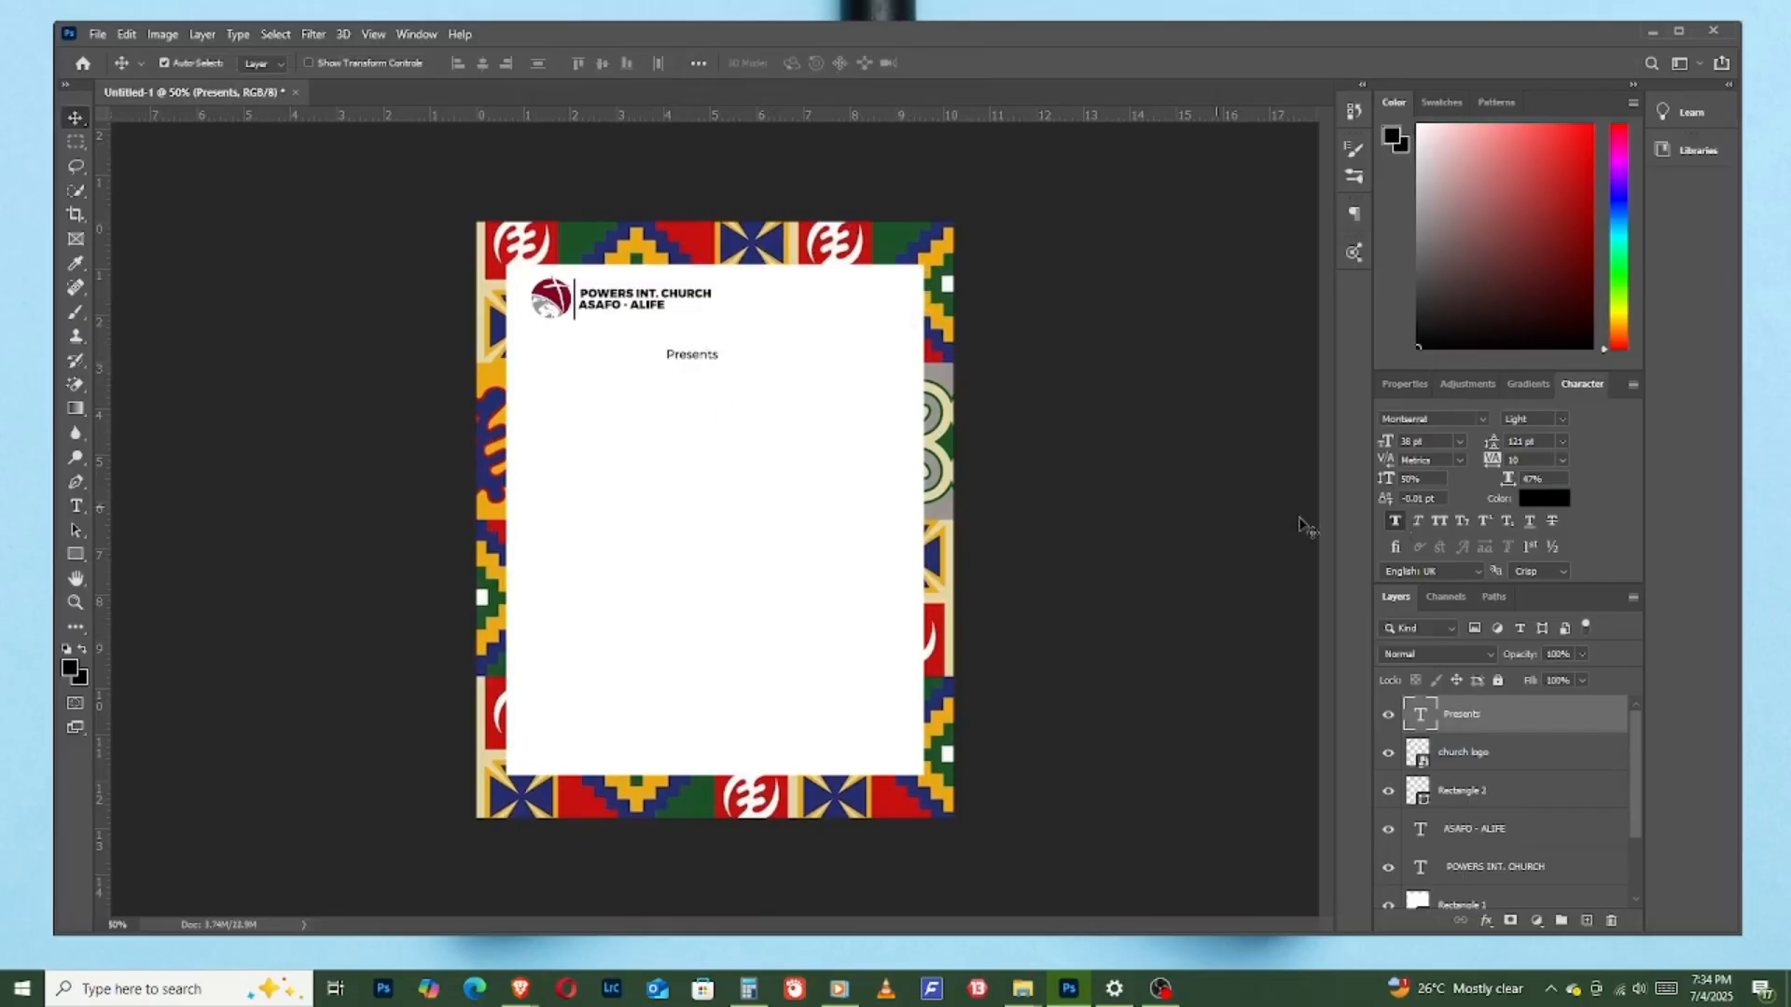
pyautogui.click(1558, 422)
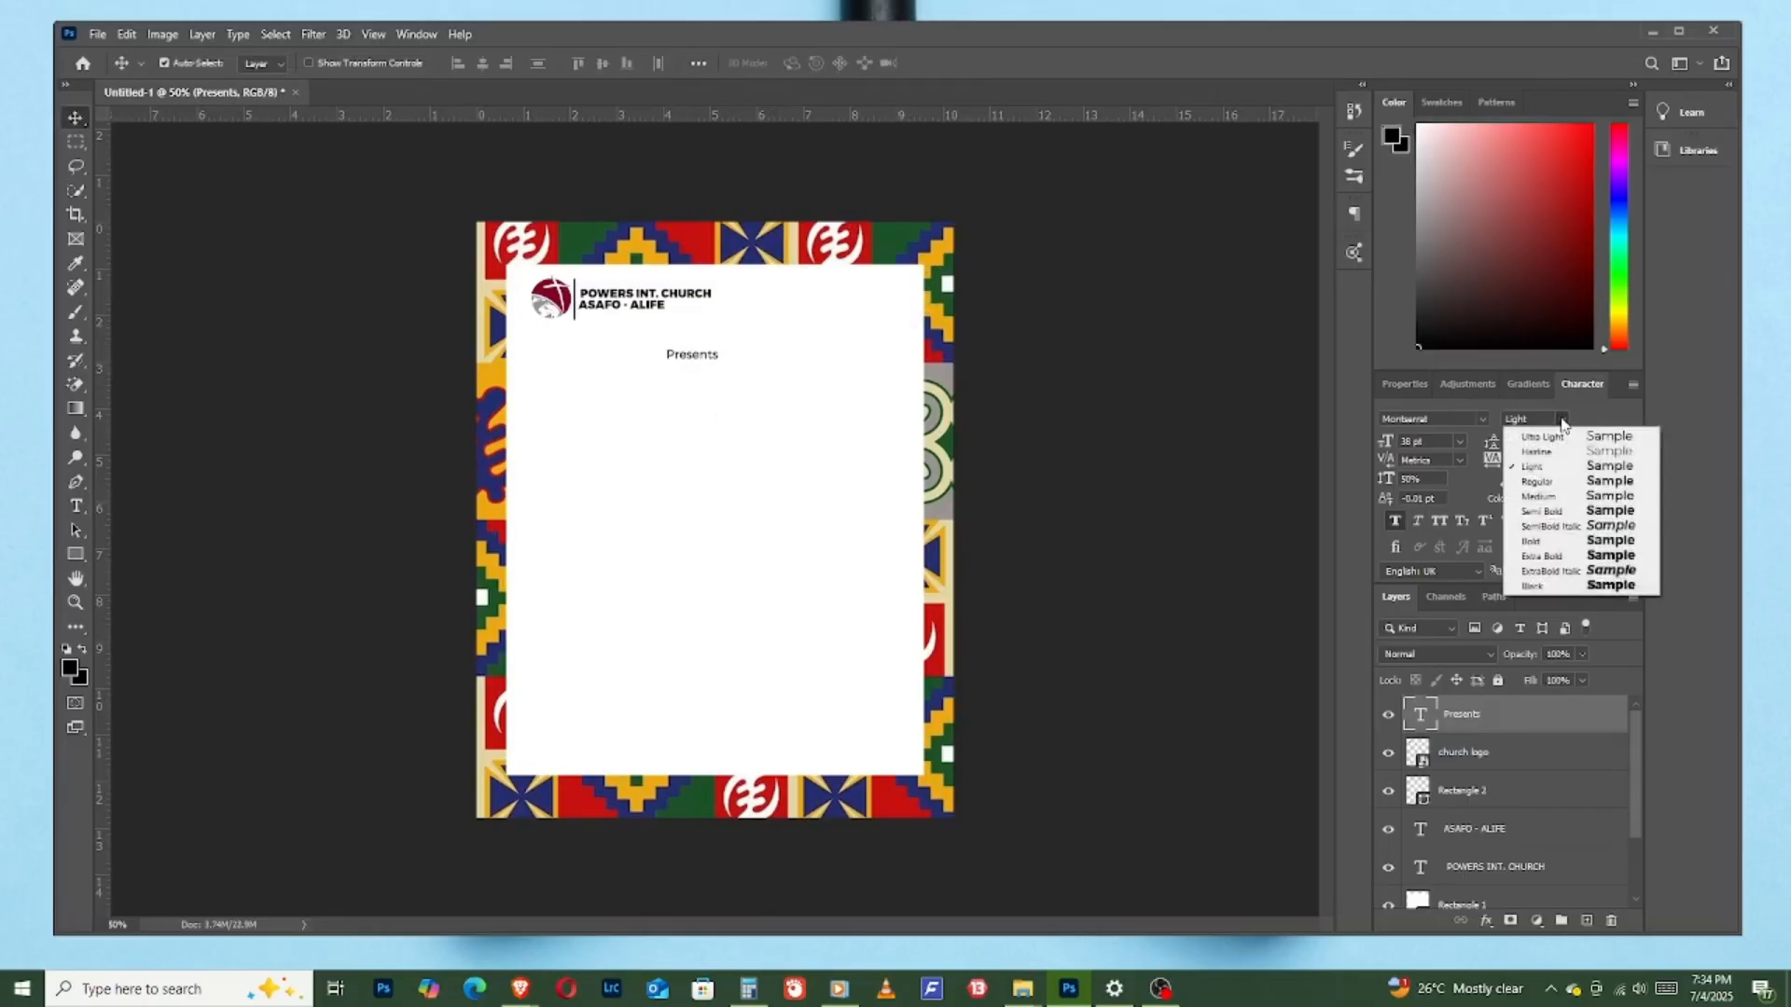
pyautogui.click(1561, 483)
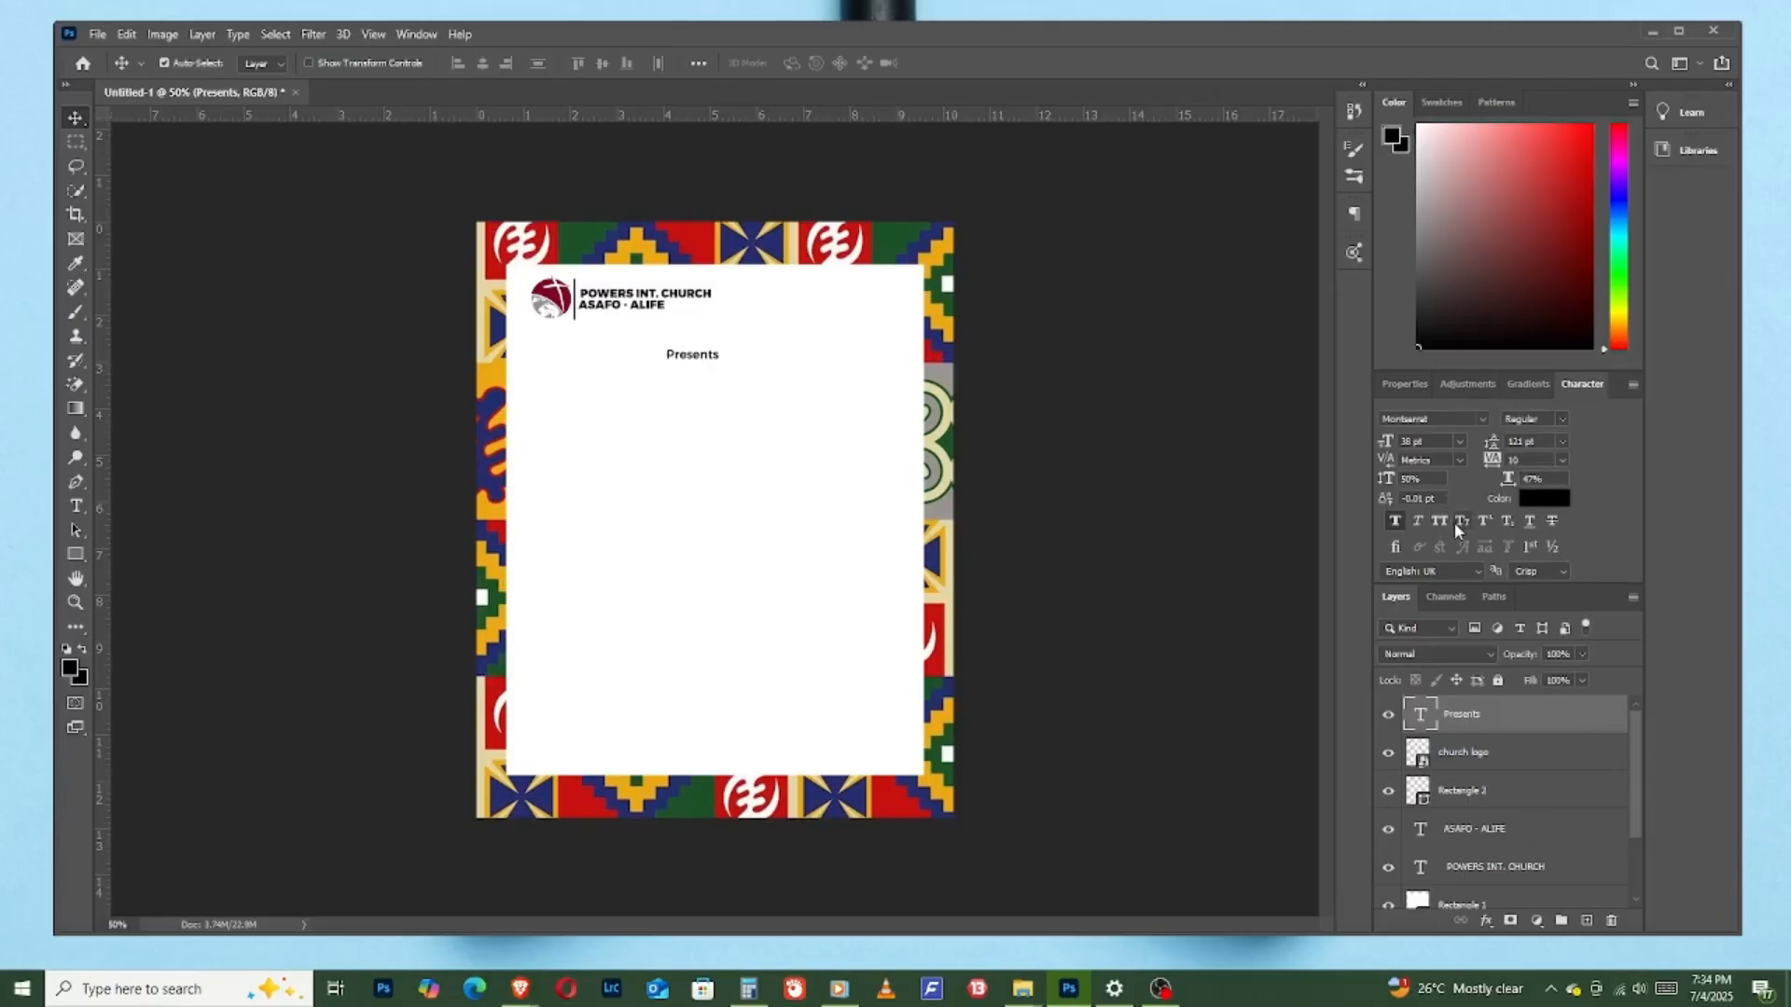
# - Try the Great Vibes Regular font on "Presents" and enlarge the text
pyautogui.click(1453, 420)
pyautogui.write('grea')
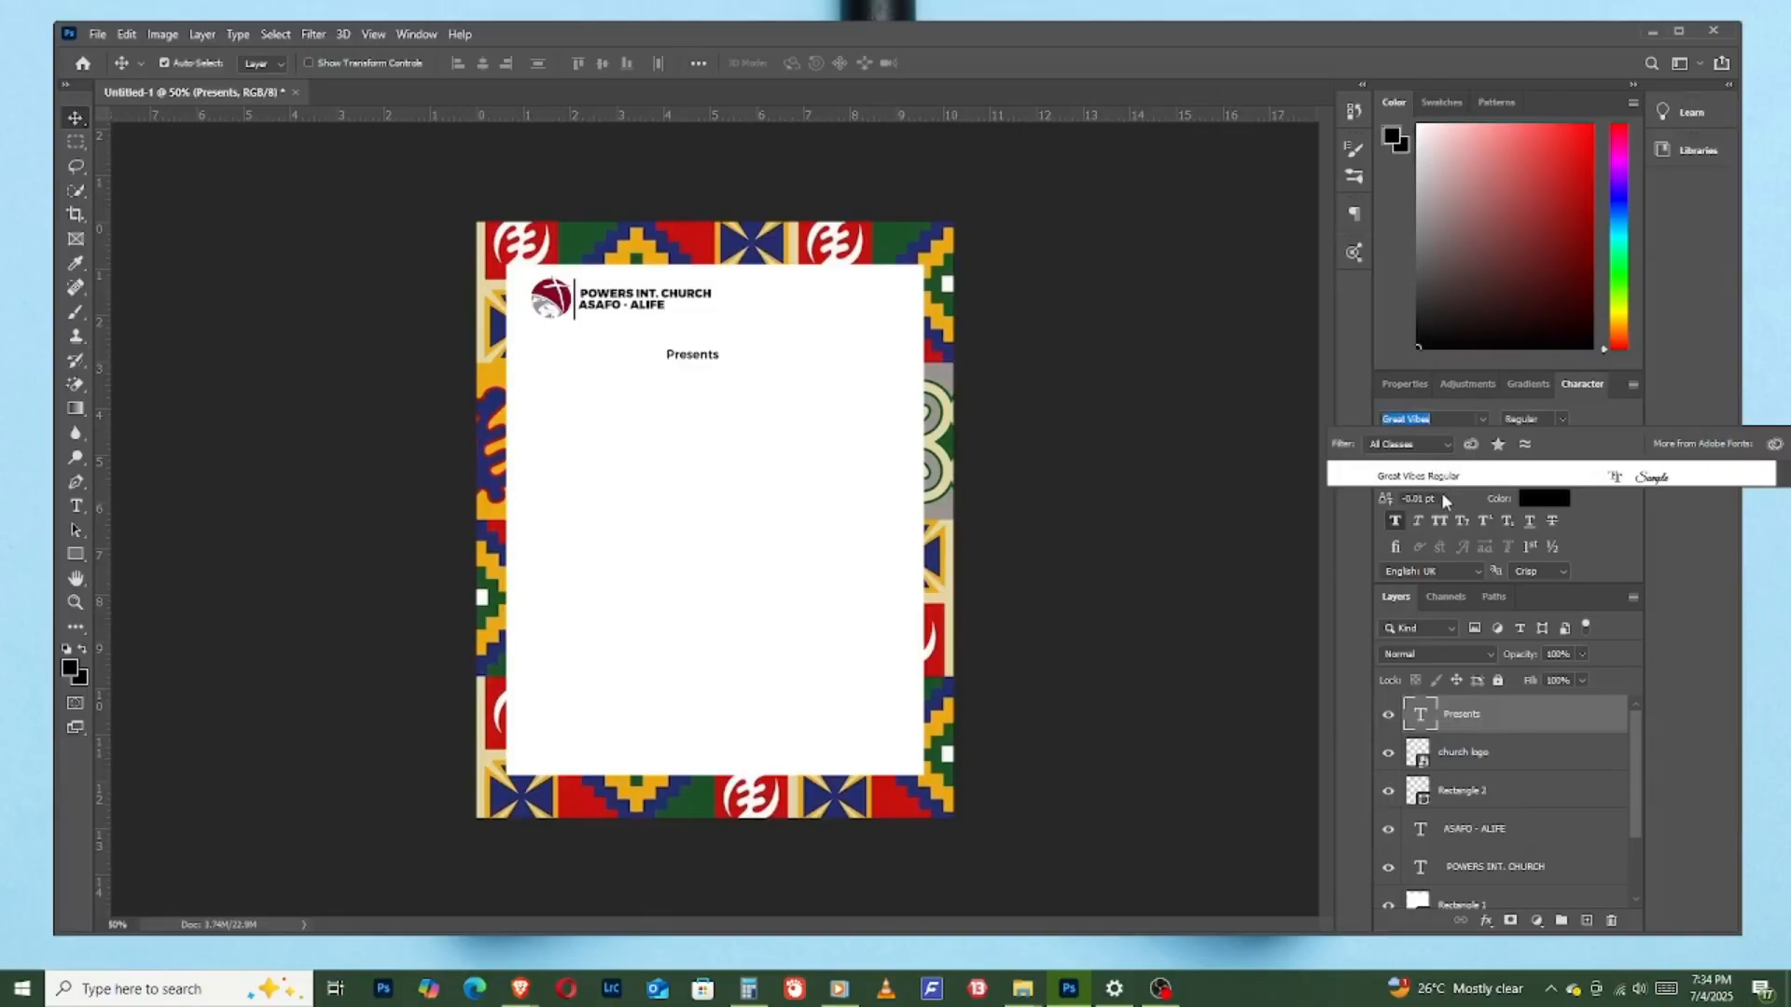
pyautogui.click(1434, 475)
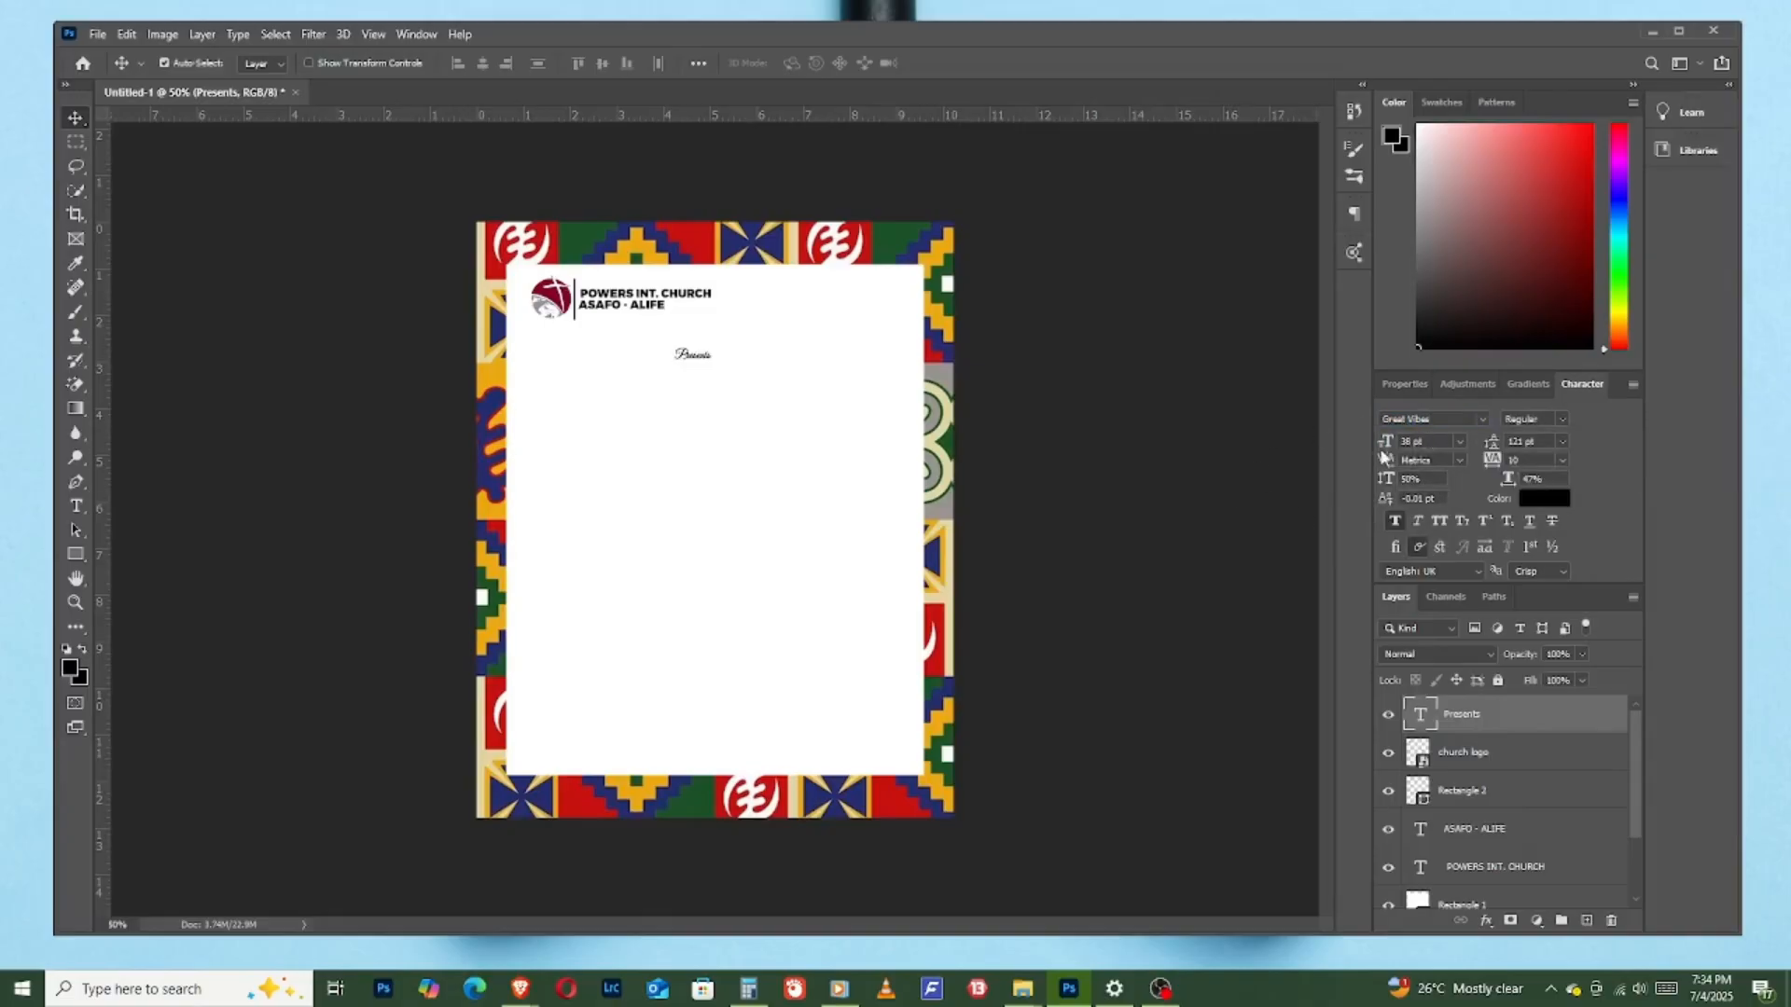
pyautogui.moveTo(1386, 442); pyautogui.dragTo(1411, 453)
# - Set the "Presents" text in Montserrat Regular and reduce its size to 38 pt
pyautogui.click(1451, 417)
pyautogui.write('montse')
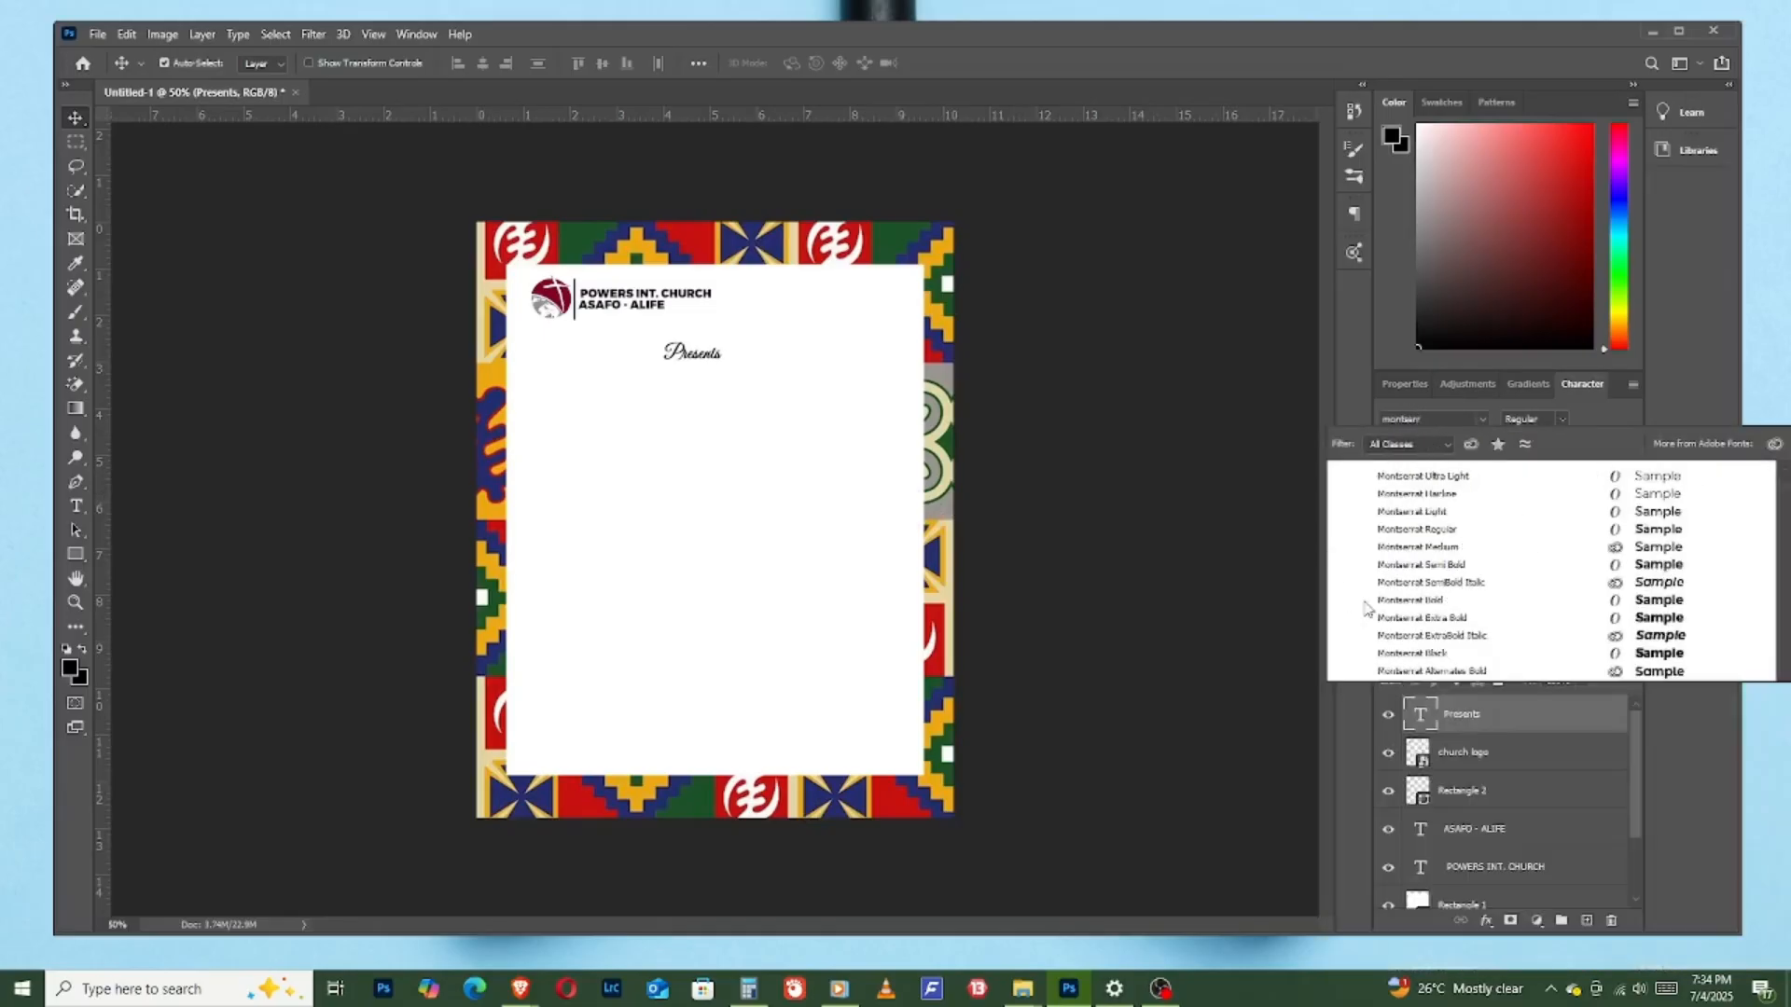
pyautogui.click(1438, 529)
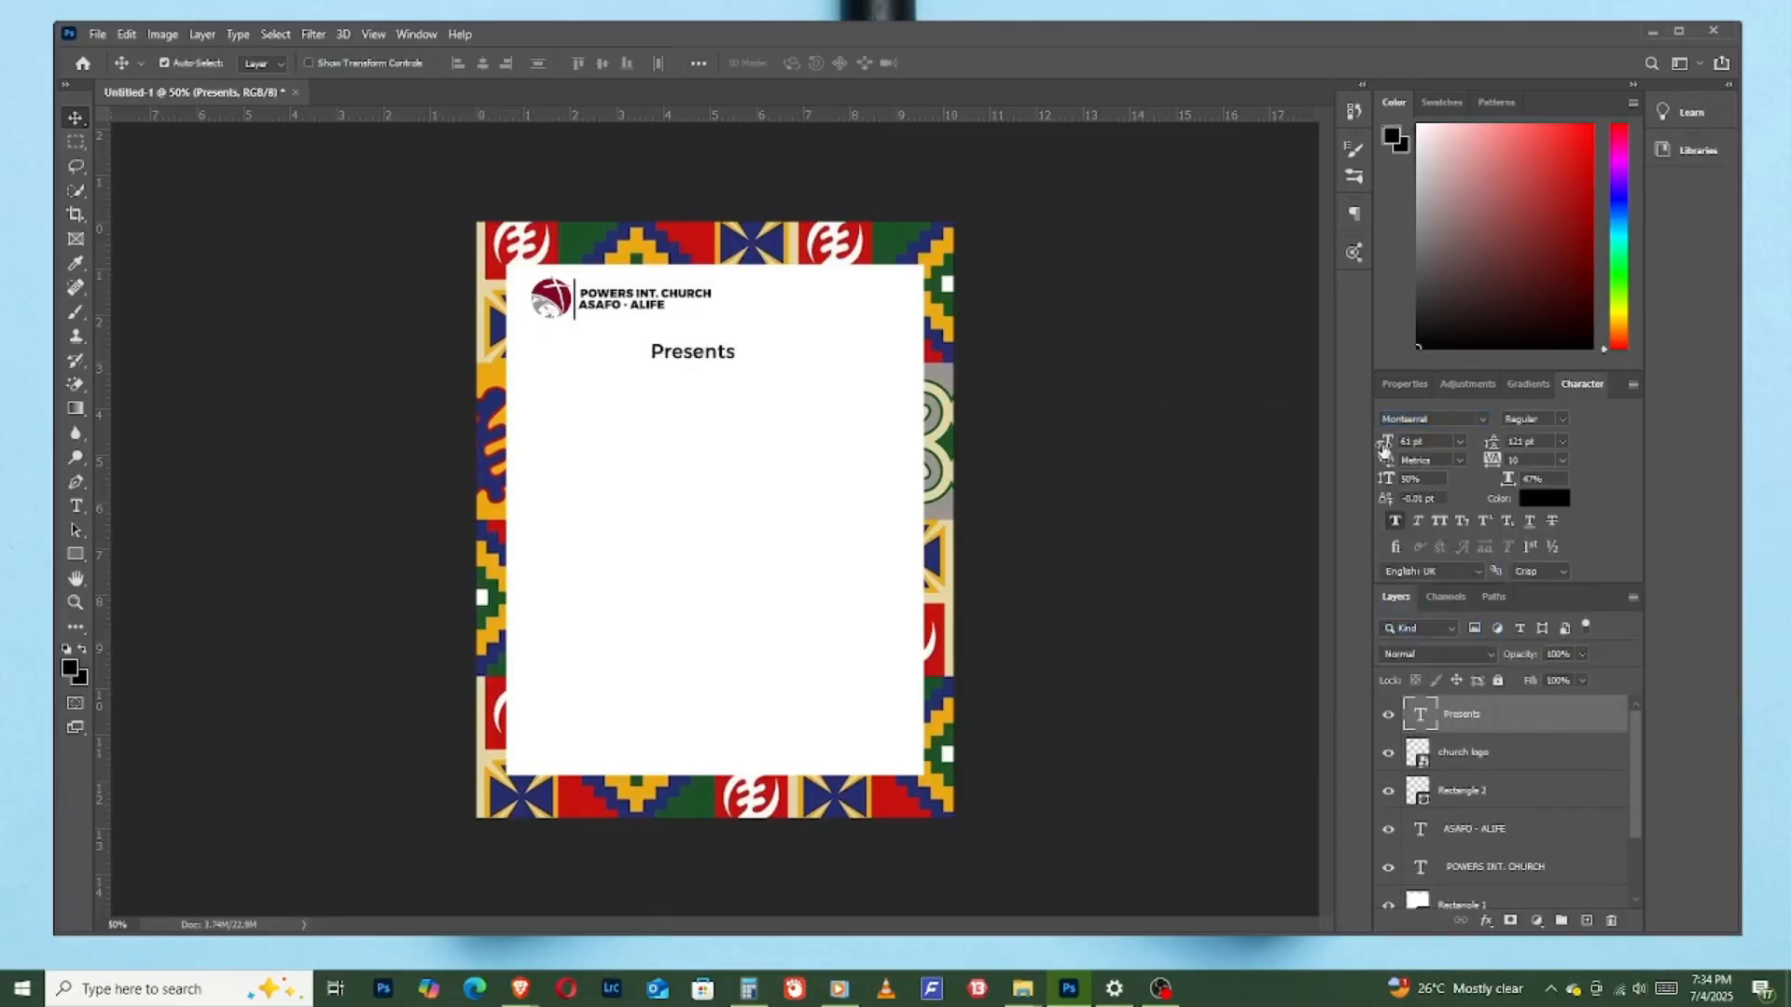
pyautogui.moveTo(1386, 450); pyautogui.dragTo(1363, 447)
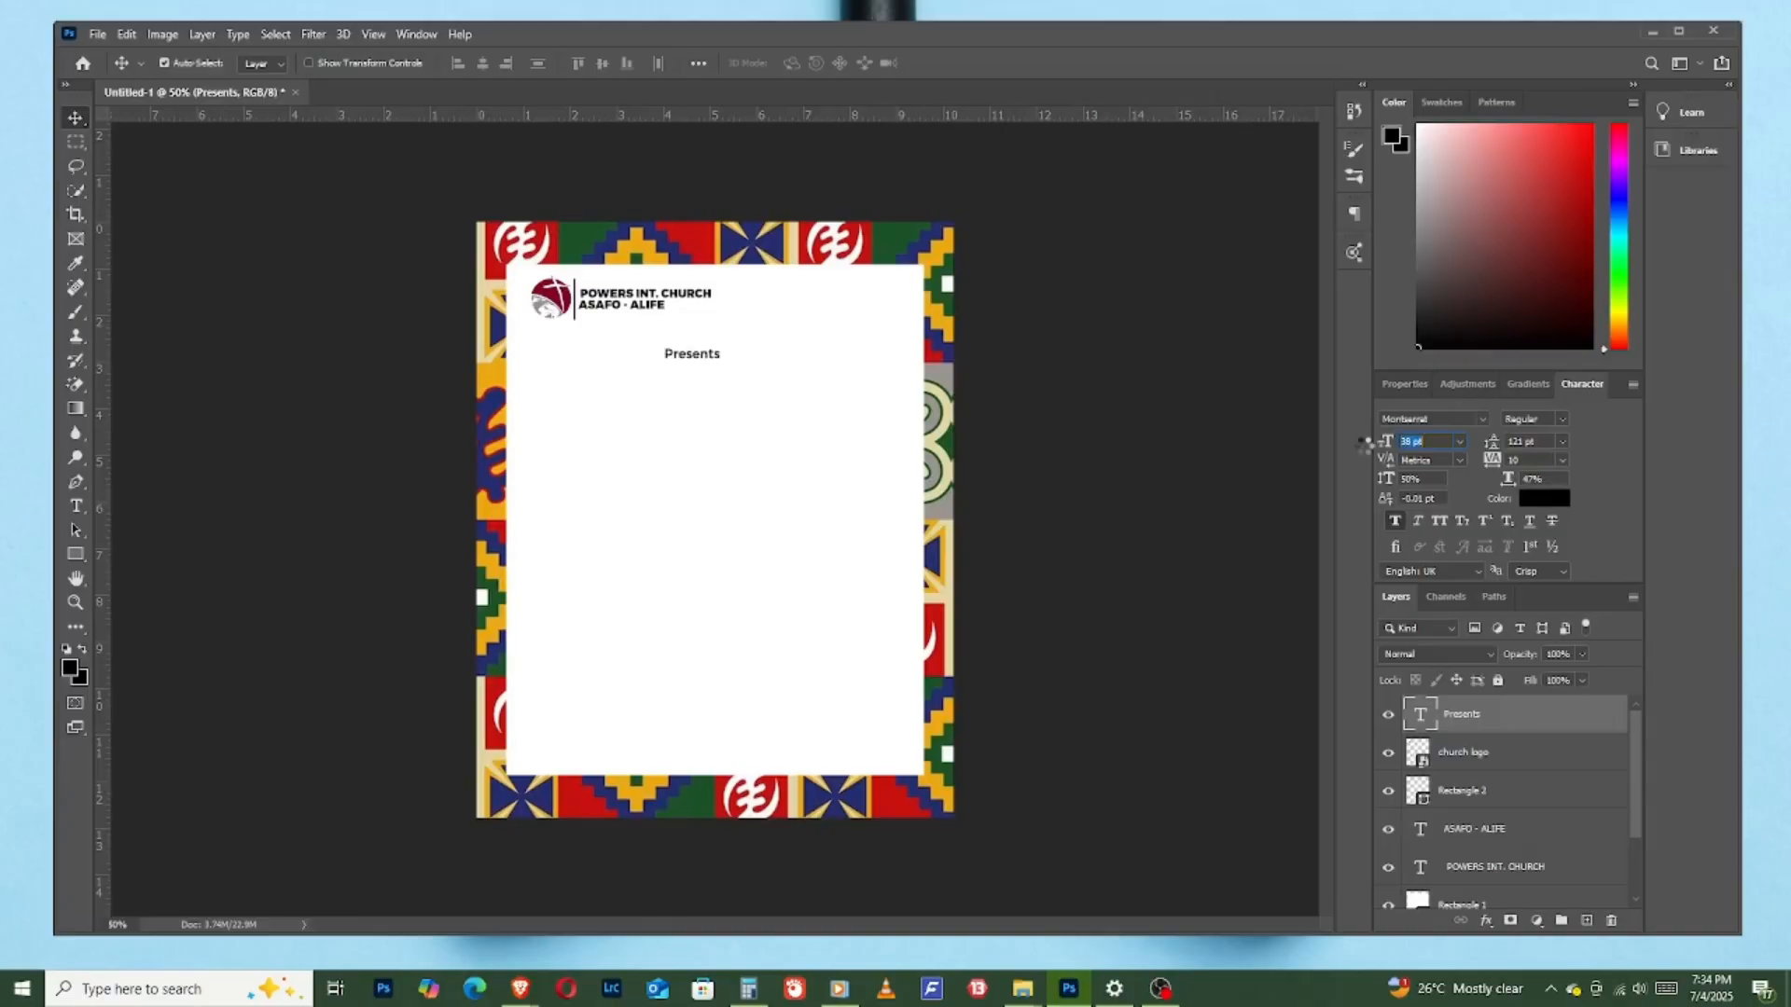
pyautogui.click(735, 471)
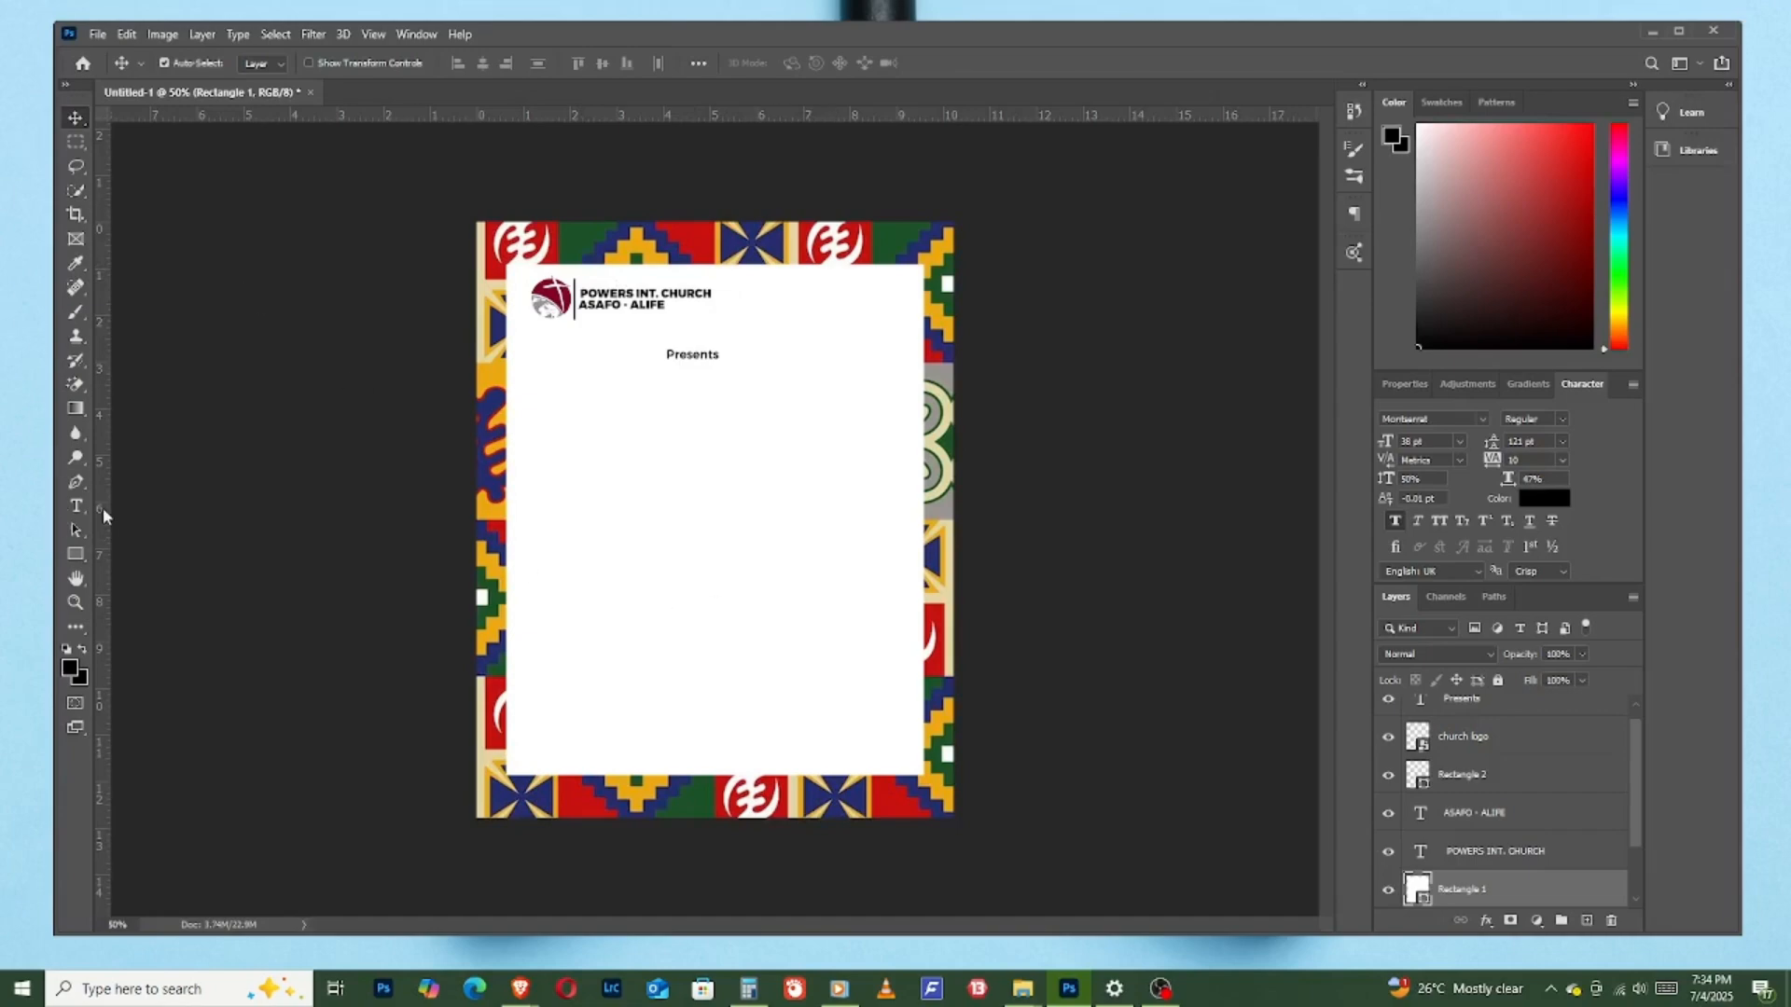
# - Add a new text layer reading "TRADITIONAL" on the white panel below "Presents"
pyautogui.click(77, 505)
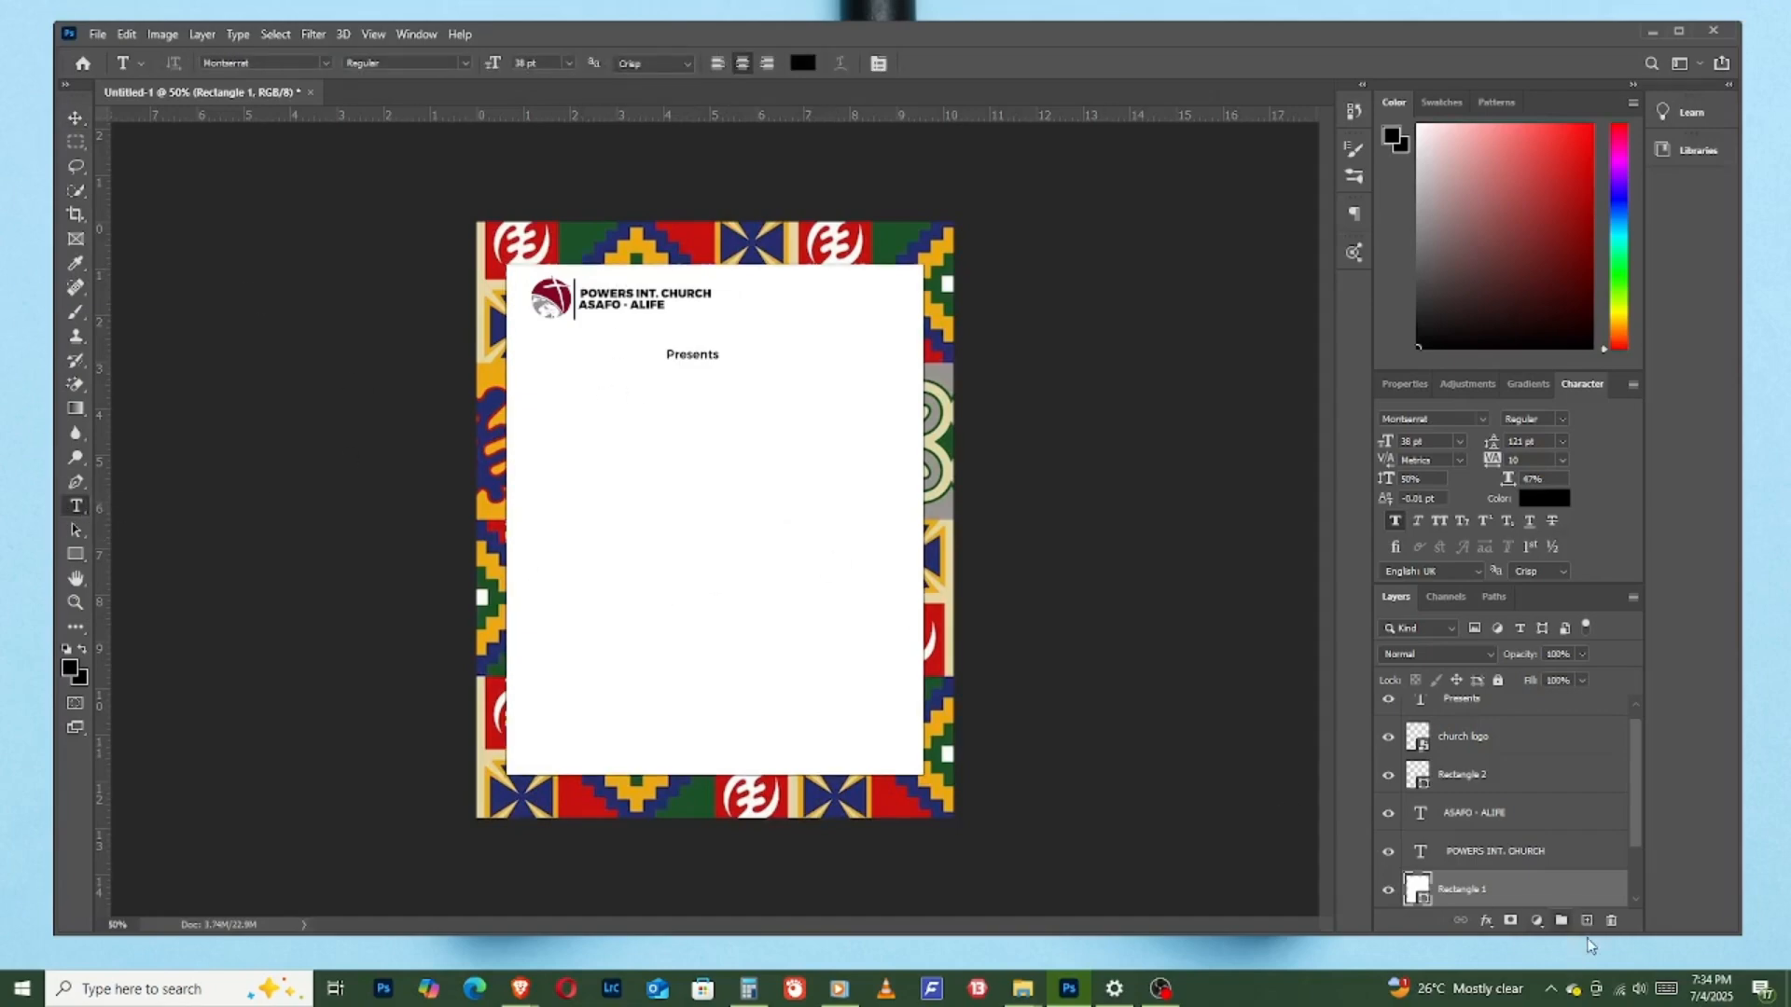
pyautogui.scroll(1, 1578, 791)
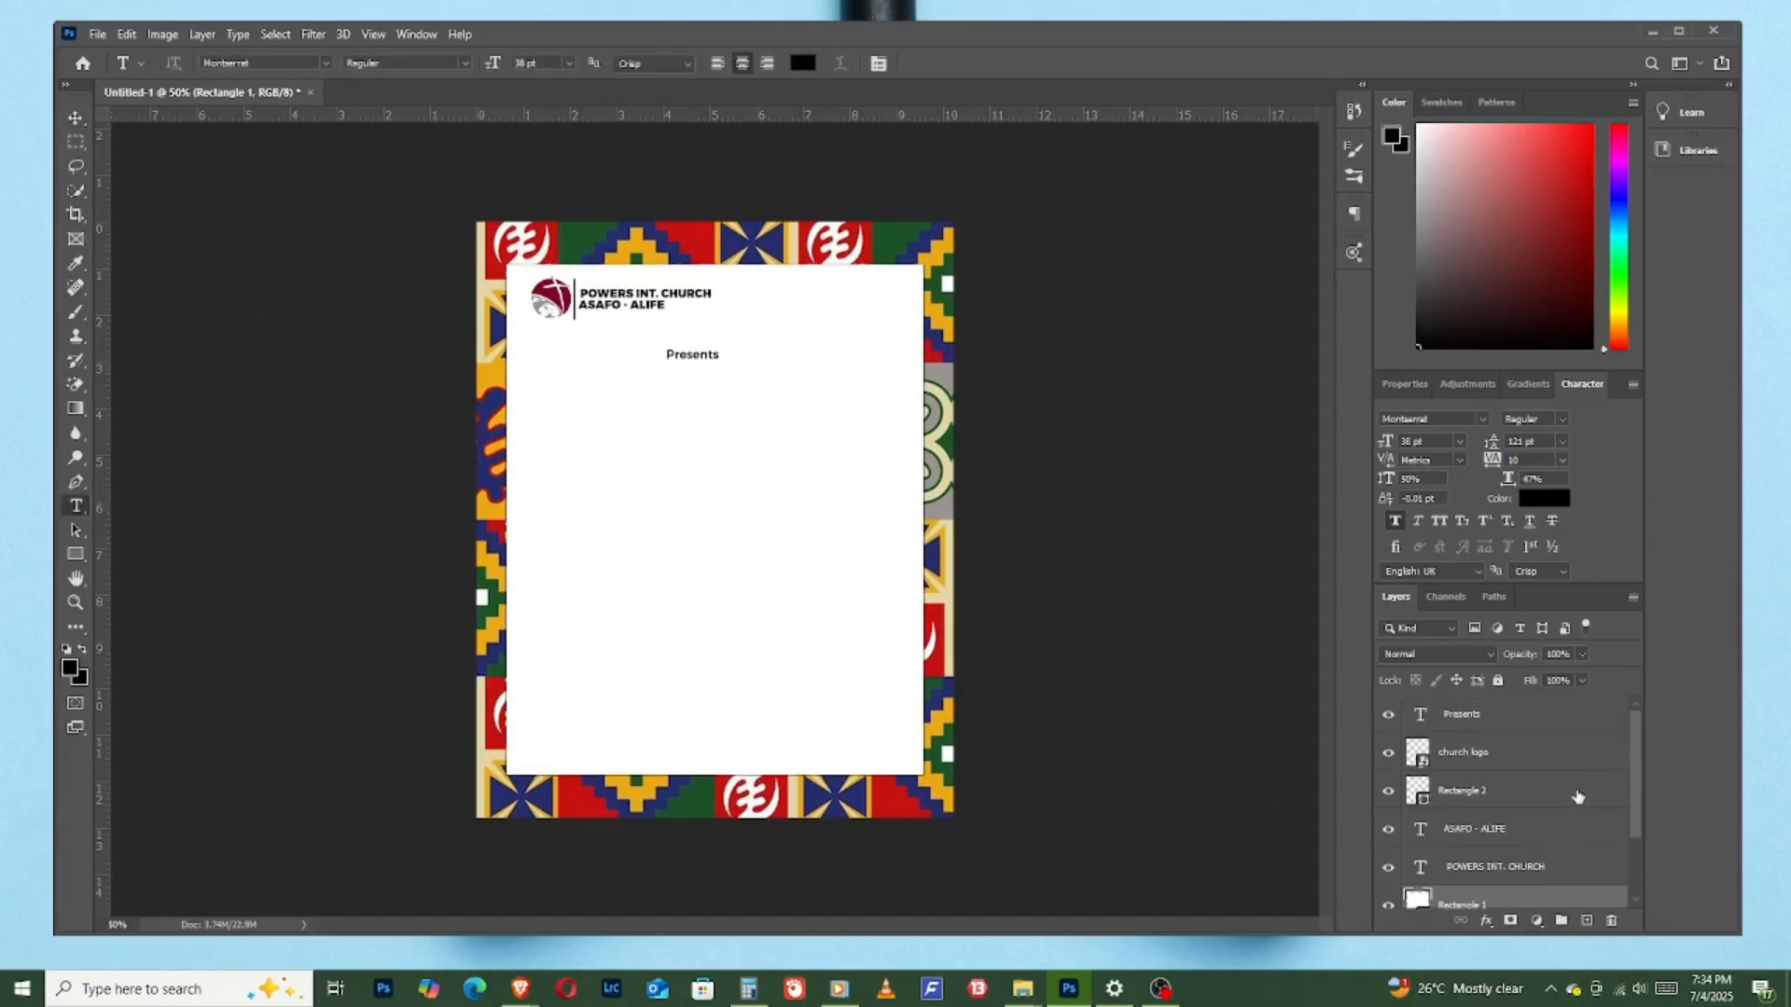
pyautogui.click(1461, 711)
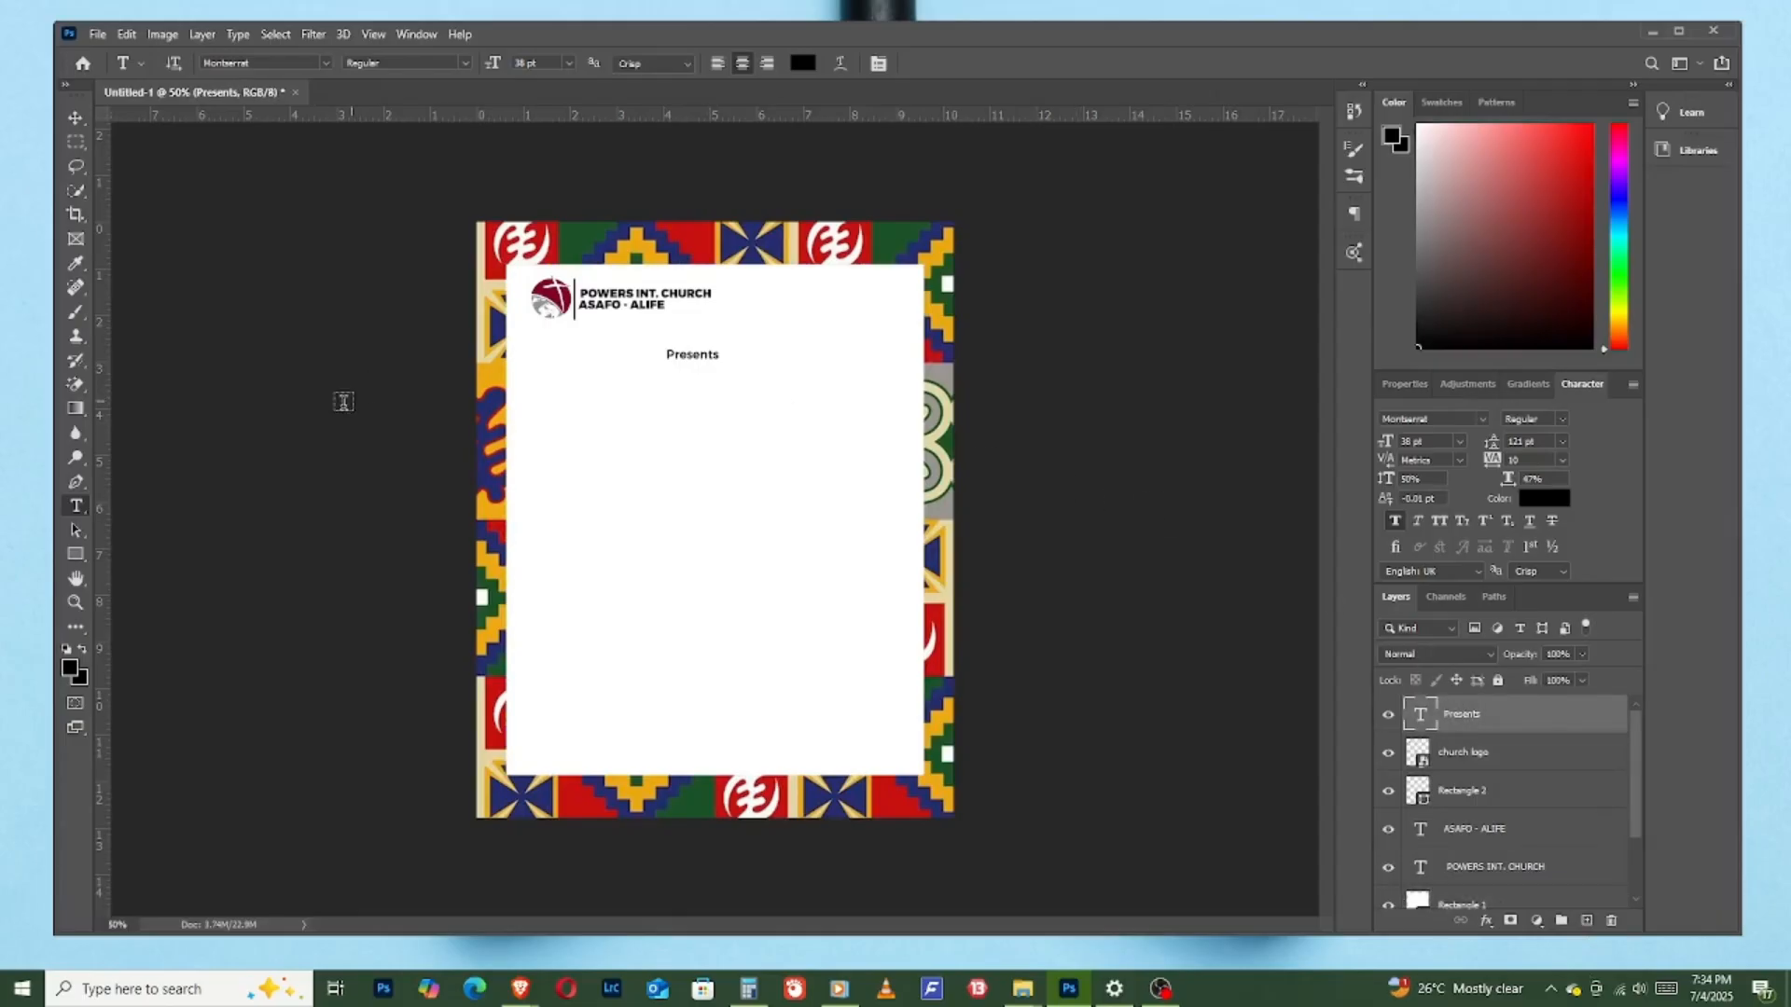
pyautogui.click(556, 406)
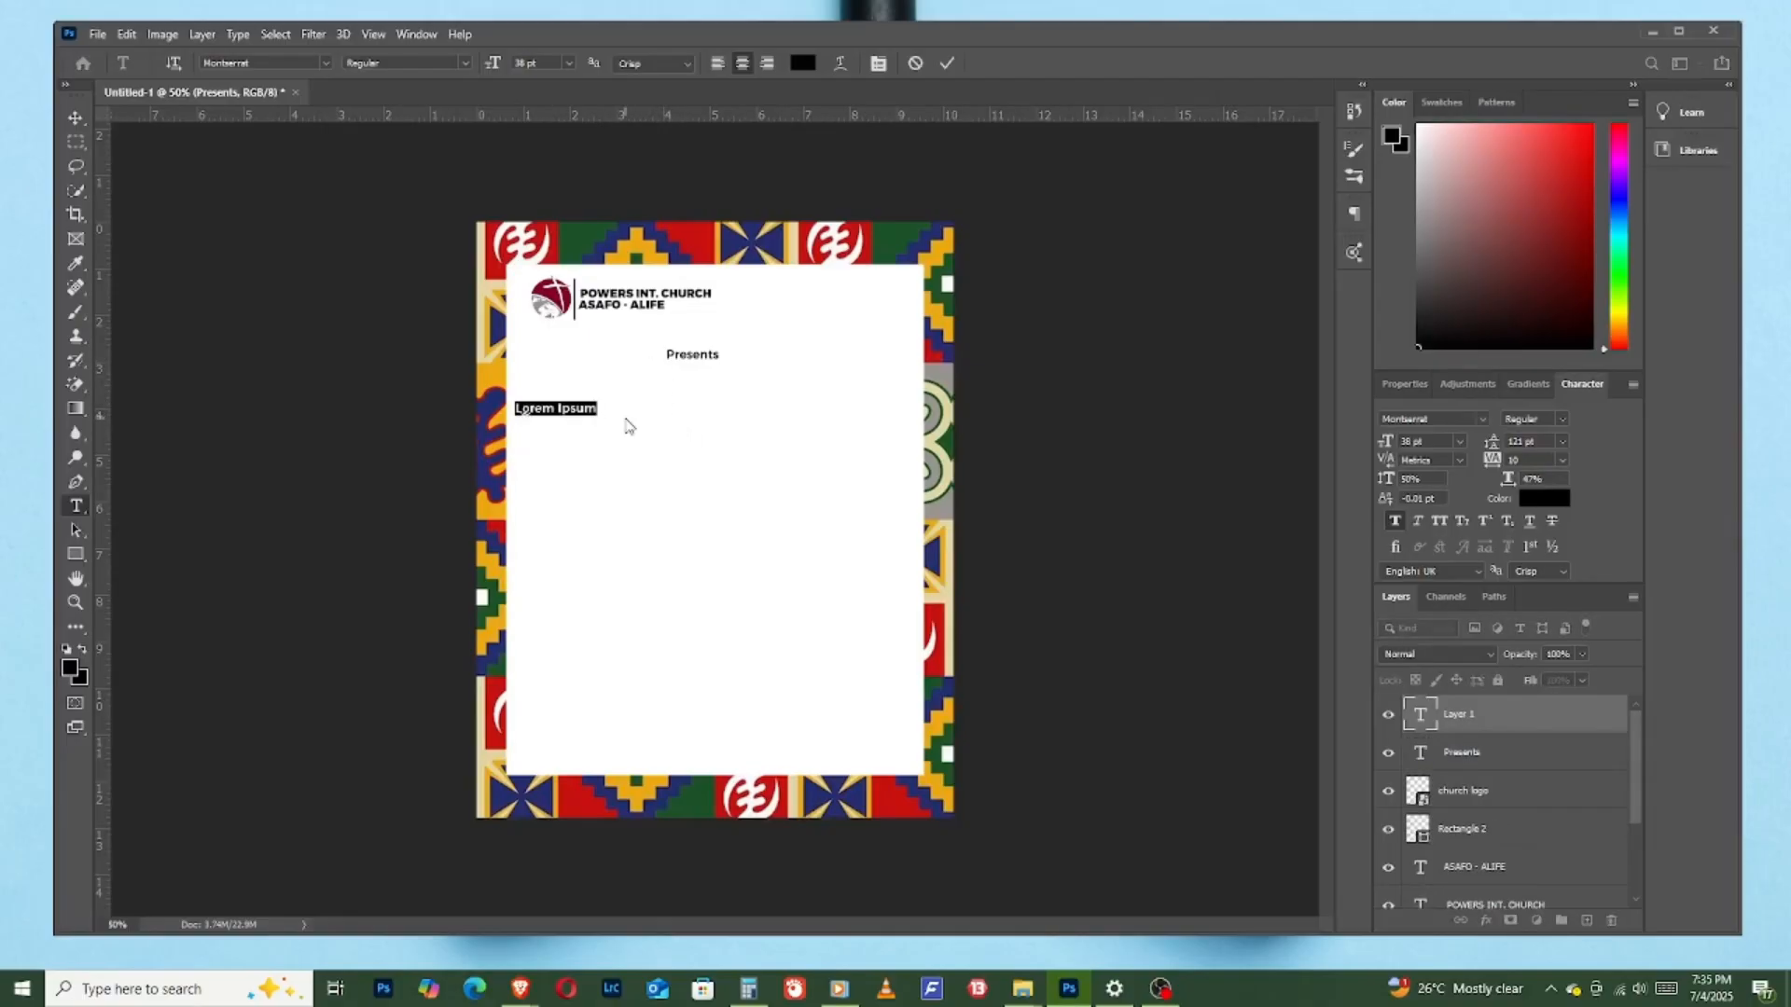
pyautogui.write('TRADITIONAL')
pyautogui.click(951, 62)
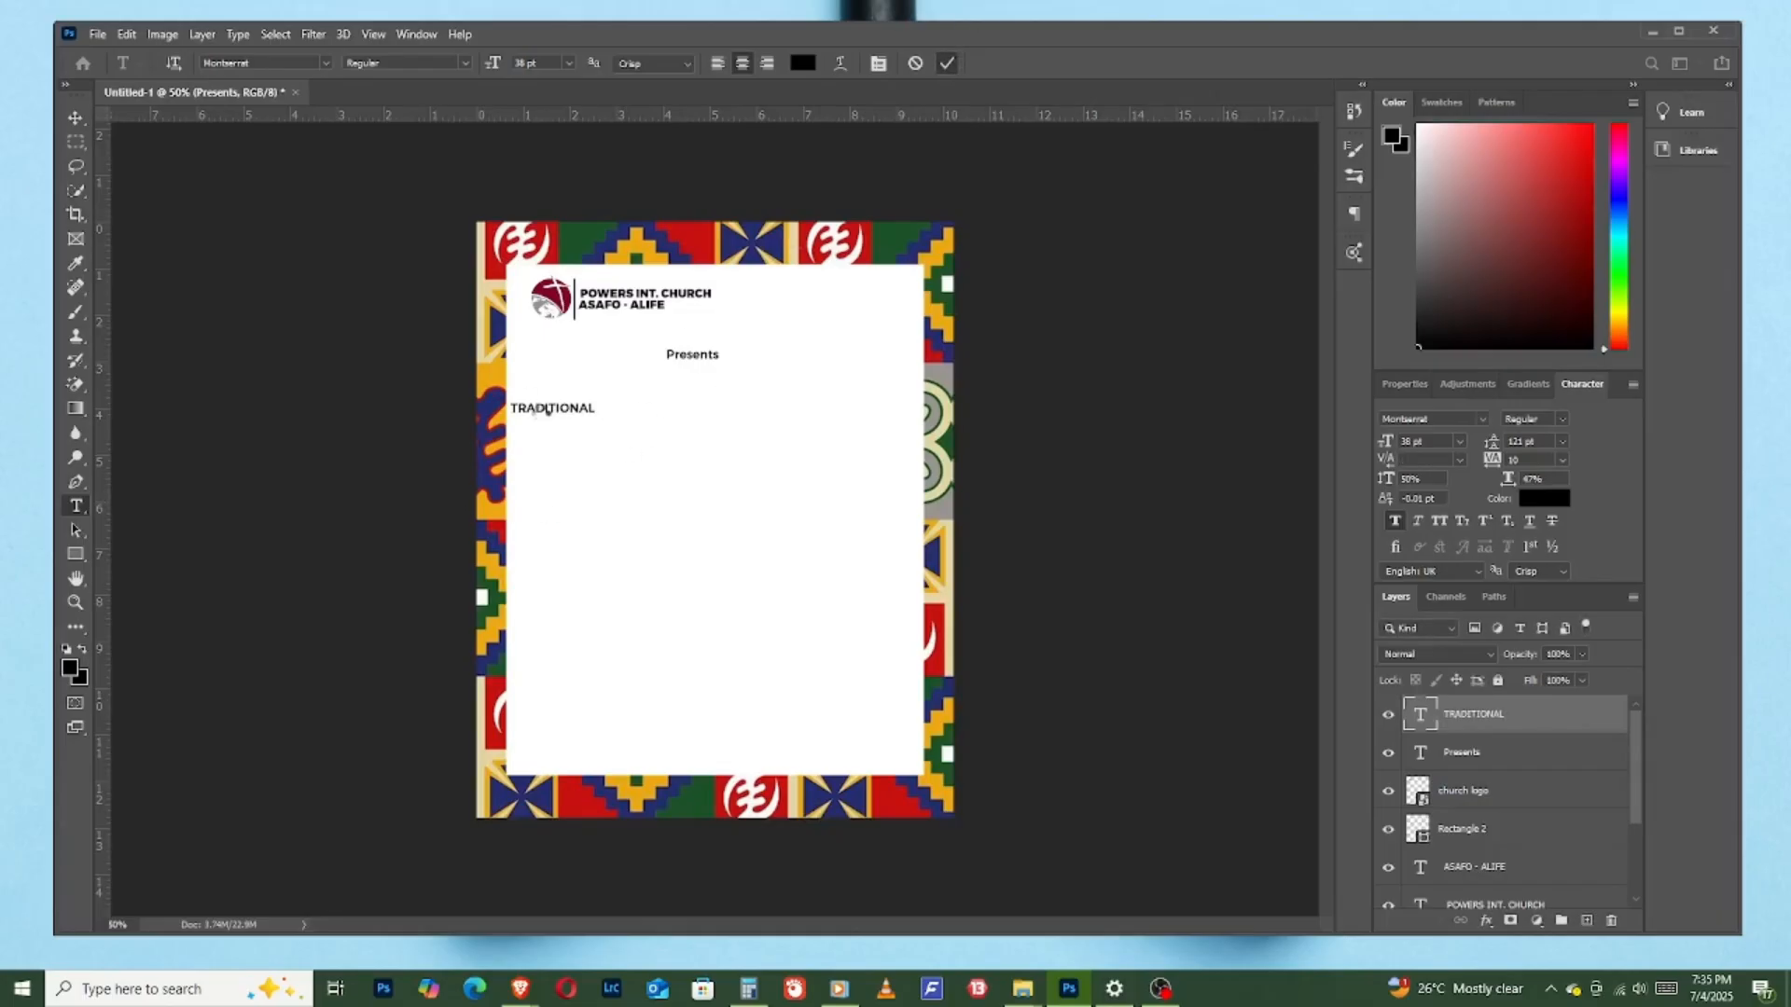
# - Move "TRADITIONAL" beneath "Presents" and set its font style to Black
pyautogui.click(78, 118)
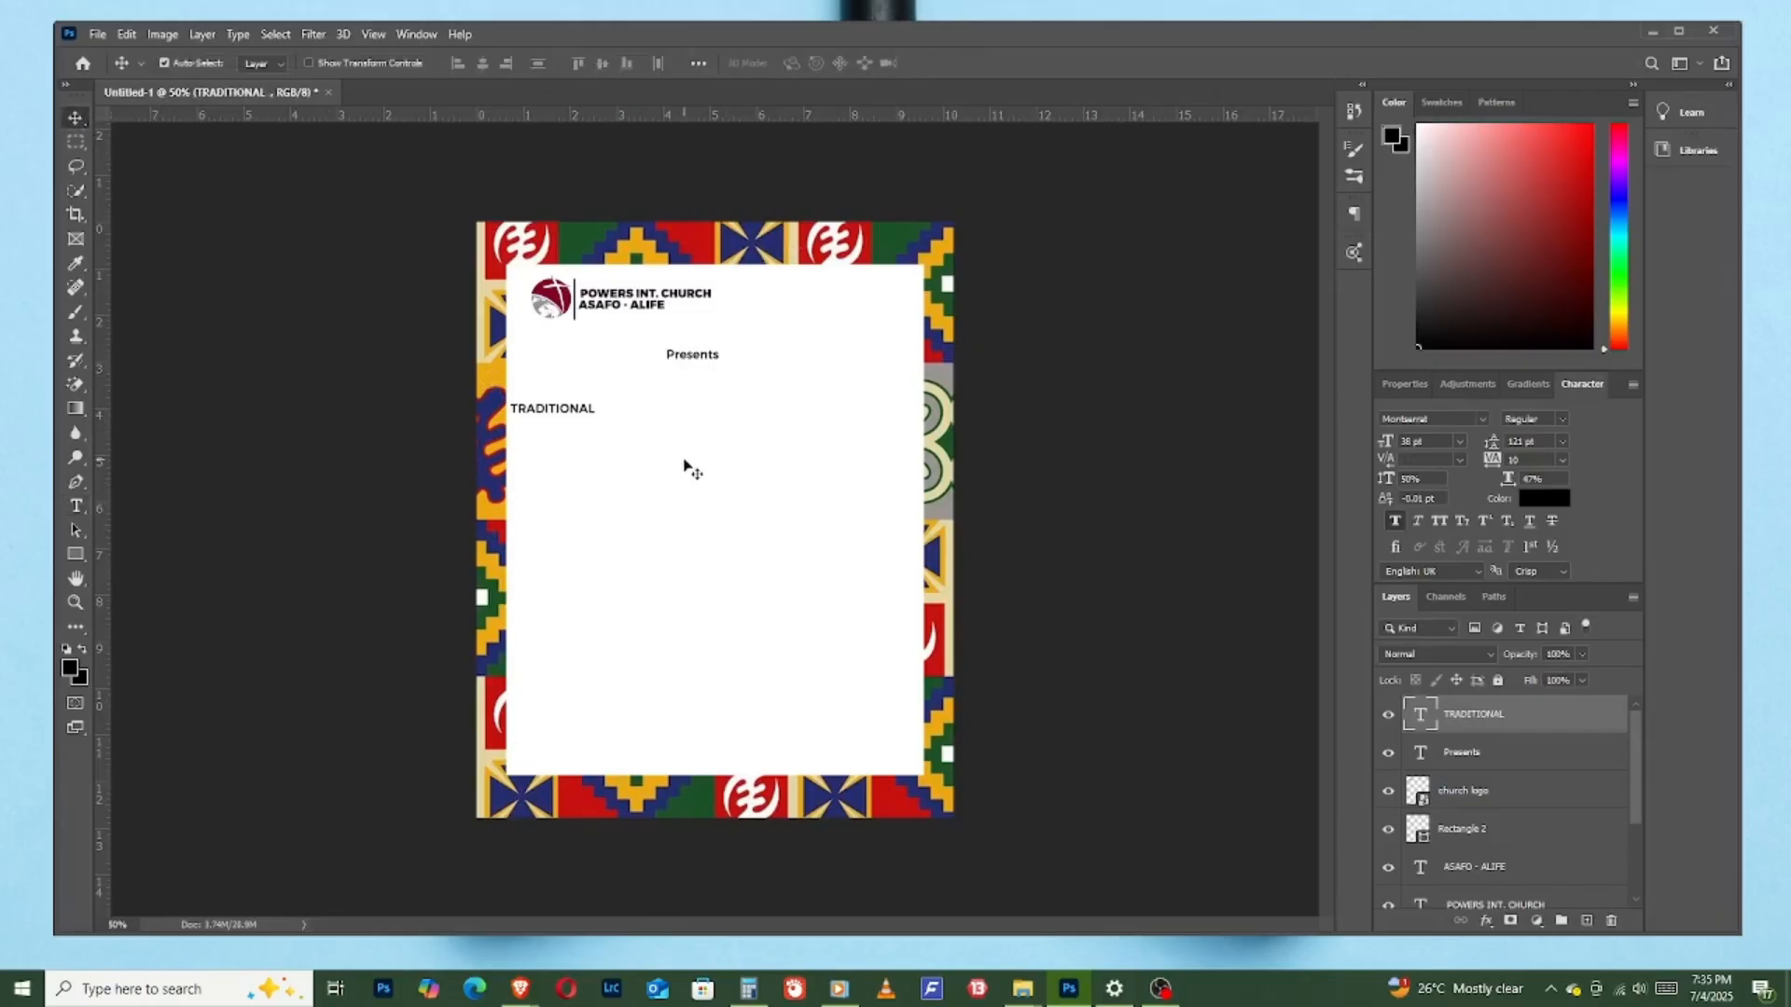
pyautogui.moveTo(568, 413); pyautogui.dragTo(683, 406)
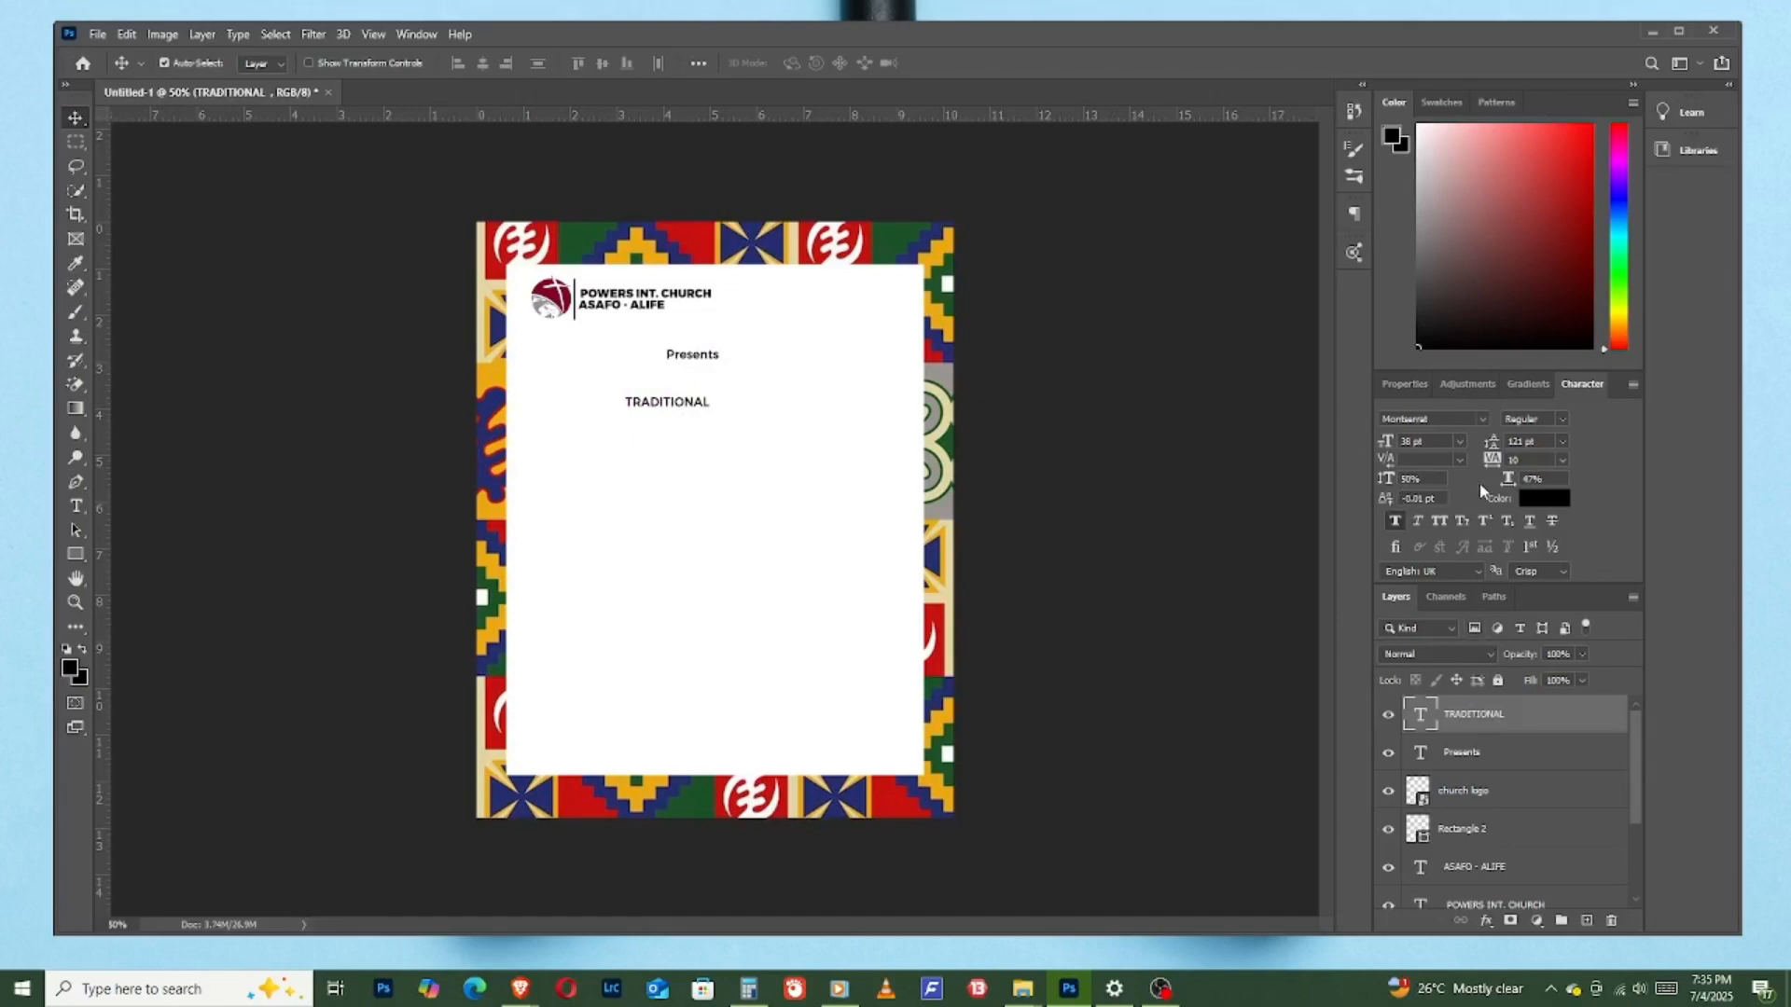
pyautogui.click(1563, 420)
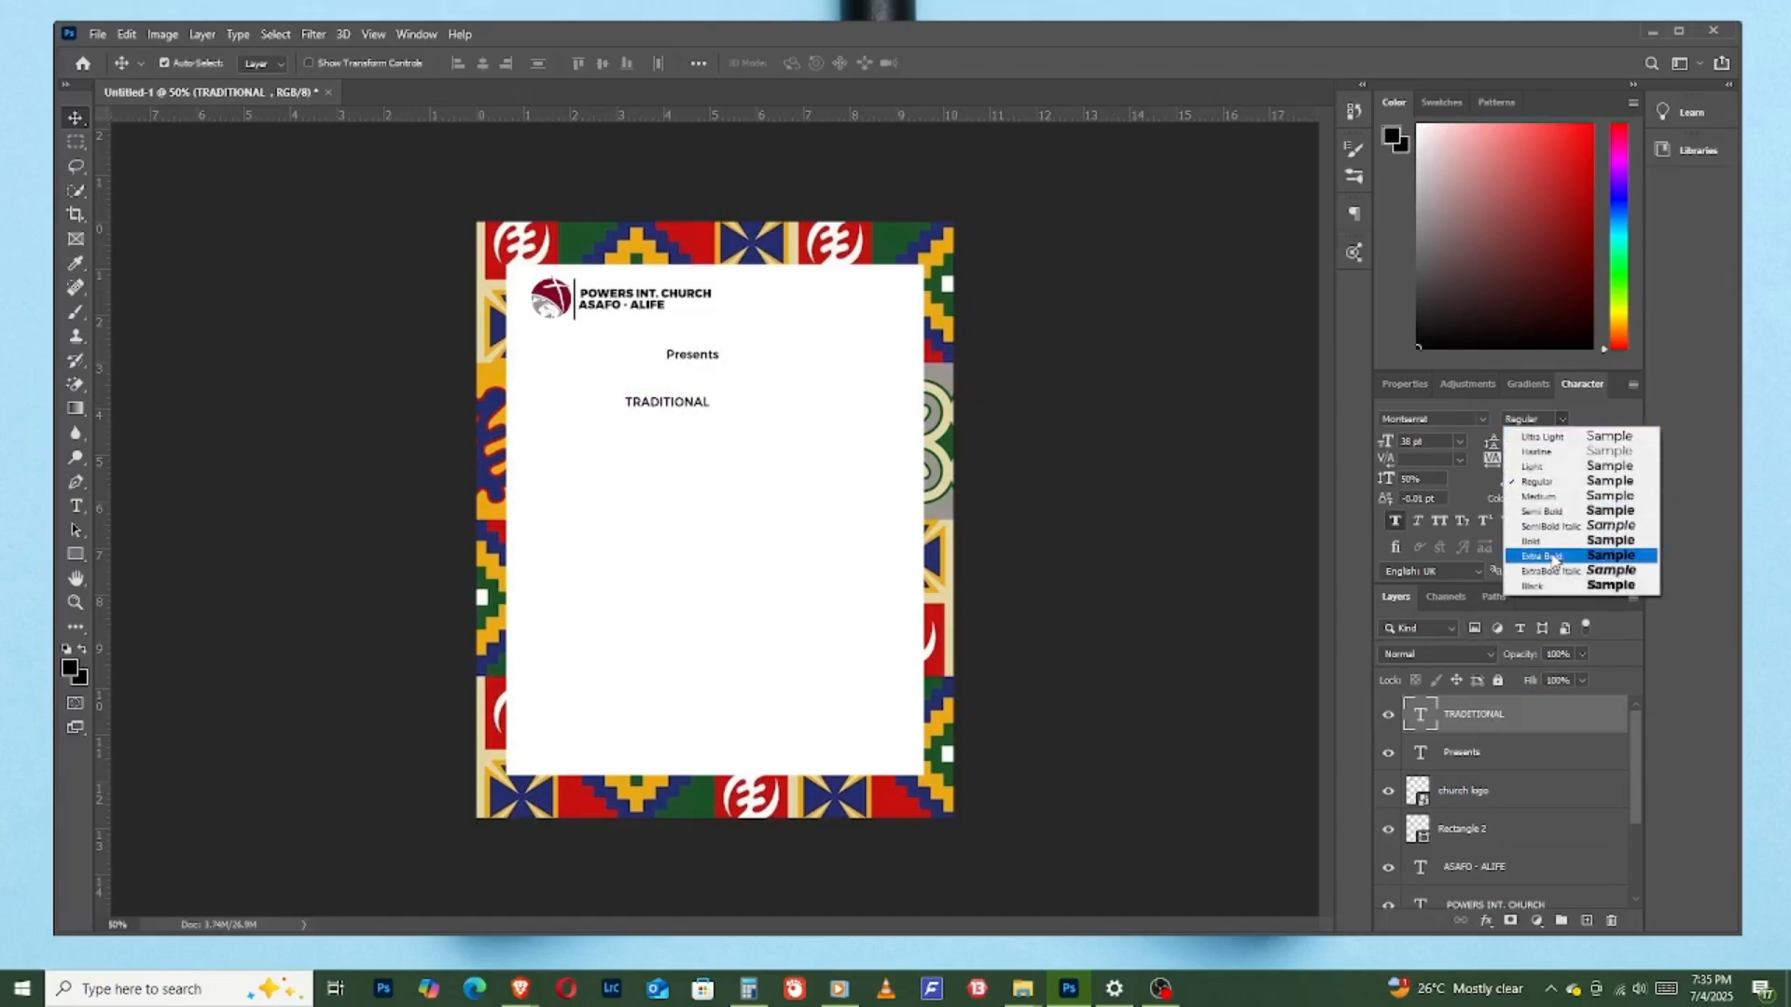
pyautogui.click(1554, 585)
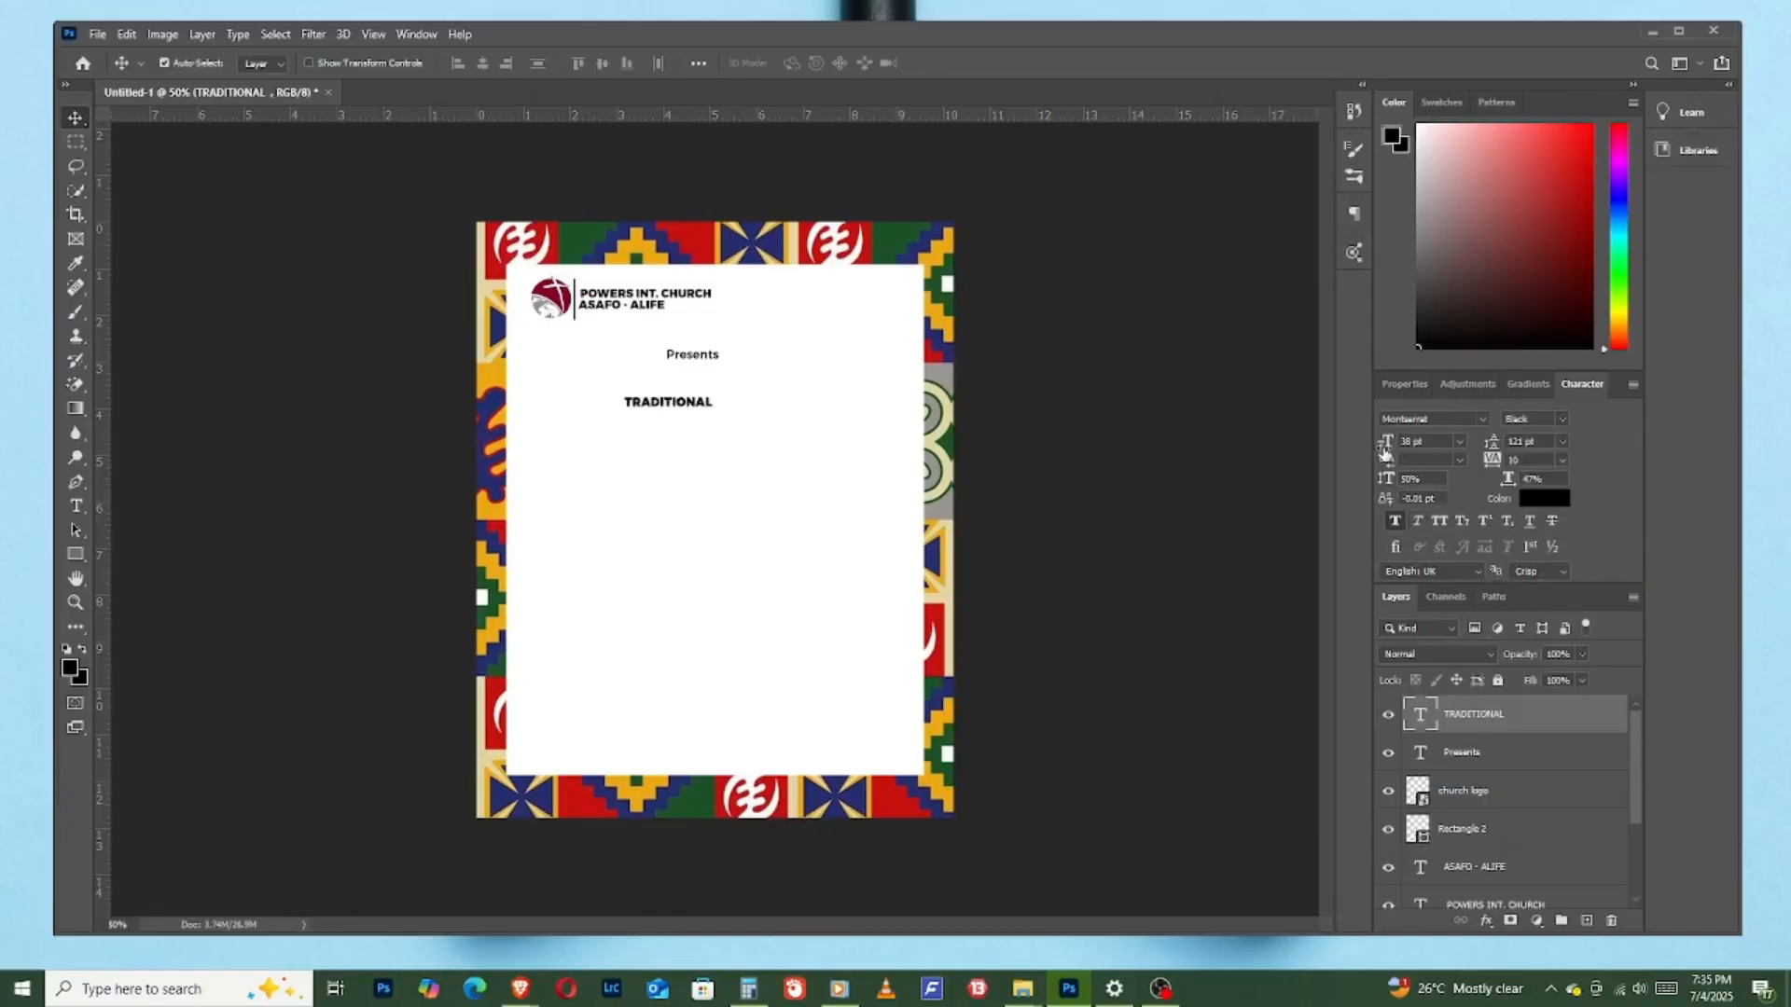
# - Enlarge "TRADITIONAL" to 125 pt and reposition it on the white panel with a gap below "Presents"
pyautogui.moveTo(1385, 452); pyautogui.dragTo(1459, 445)
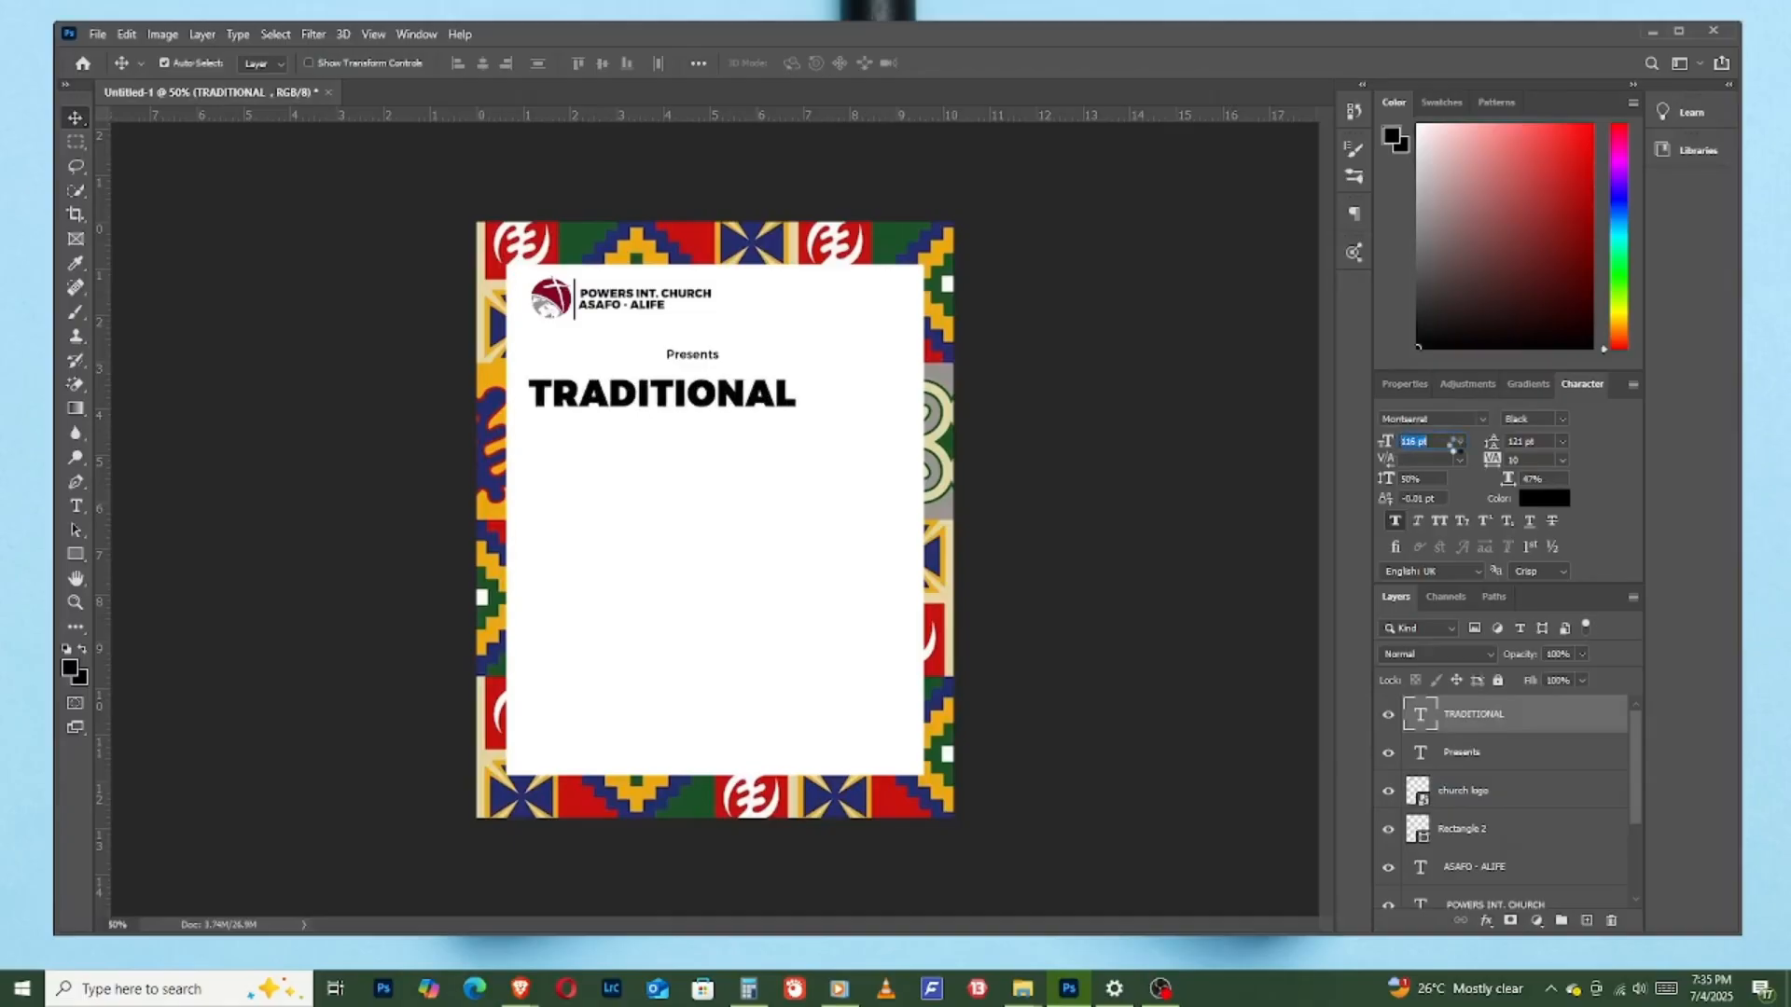
pyautogui.moveTo(687, 397)
pyautogui.mouseDown()
pyautogui.moveTo(729, 414)
pyautogui.moveTo(709, 417)
pyautogui.mouseUp()
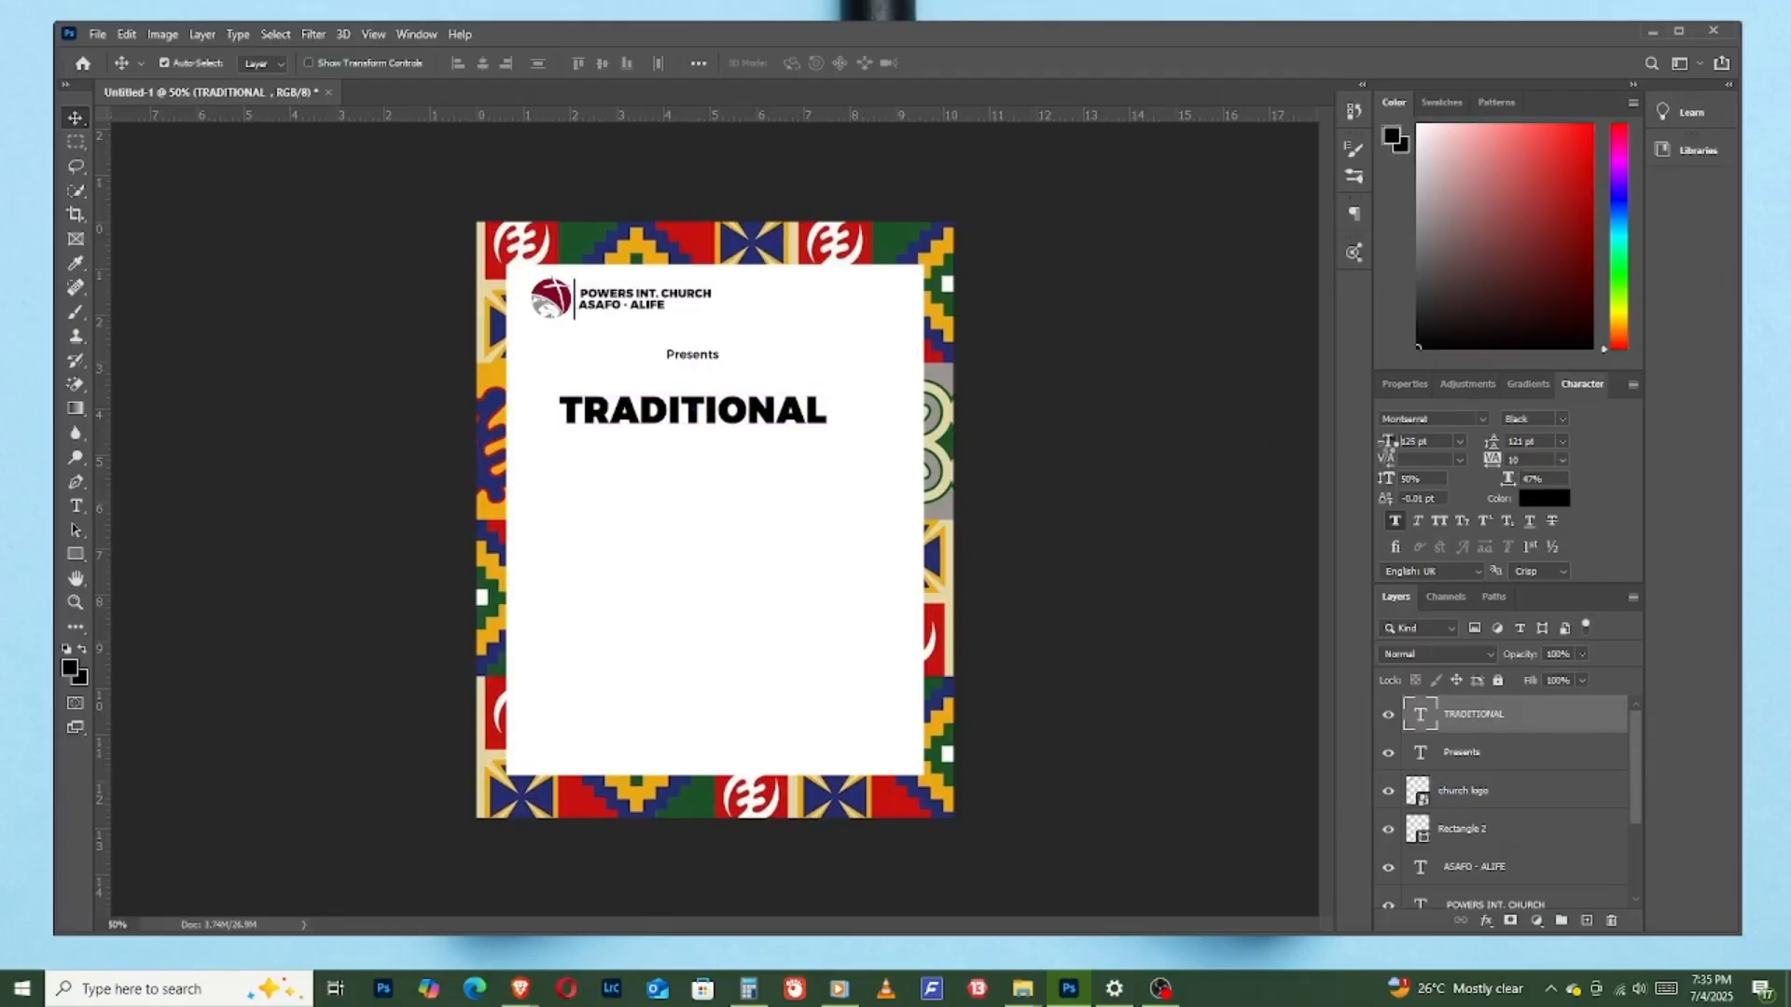
pyautogui.moveTo(1385, 448); pyautogui.dragTo(1387, 455)
pyautogui.moveTo(720, 413)
pyautogui.mouseDown()
pyautogui.moveTo(771, 477)
pyautogui.moveTo(678, 439)
pyautogui.moveTo(692, 430)
pyautogui.mouseUp()
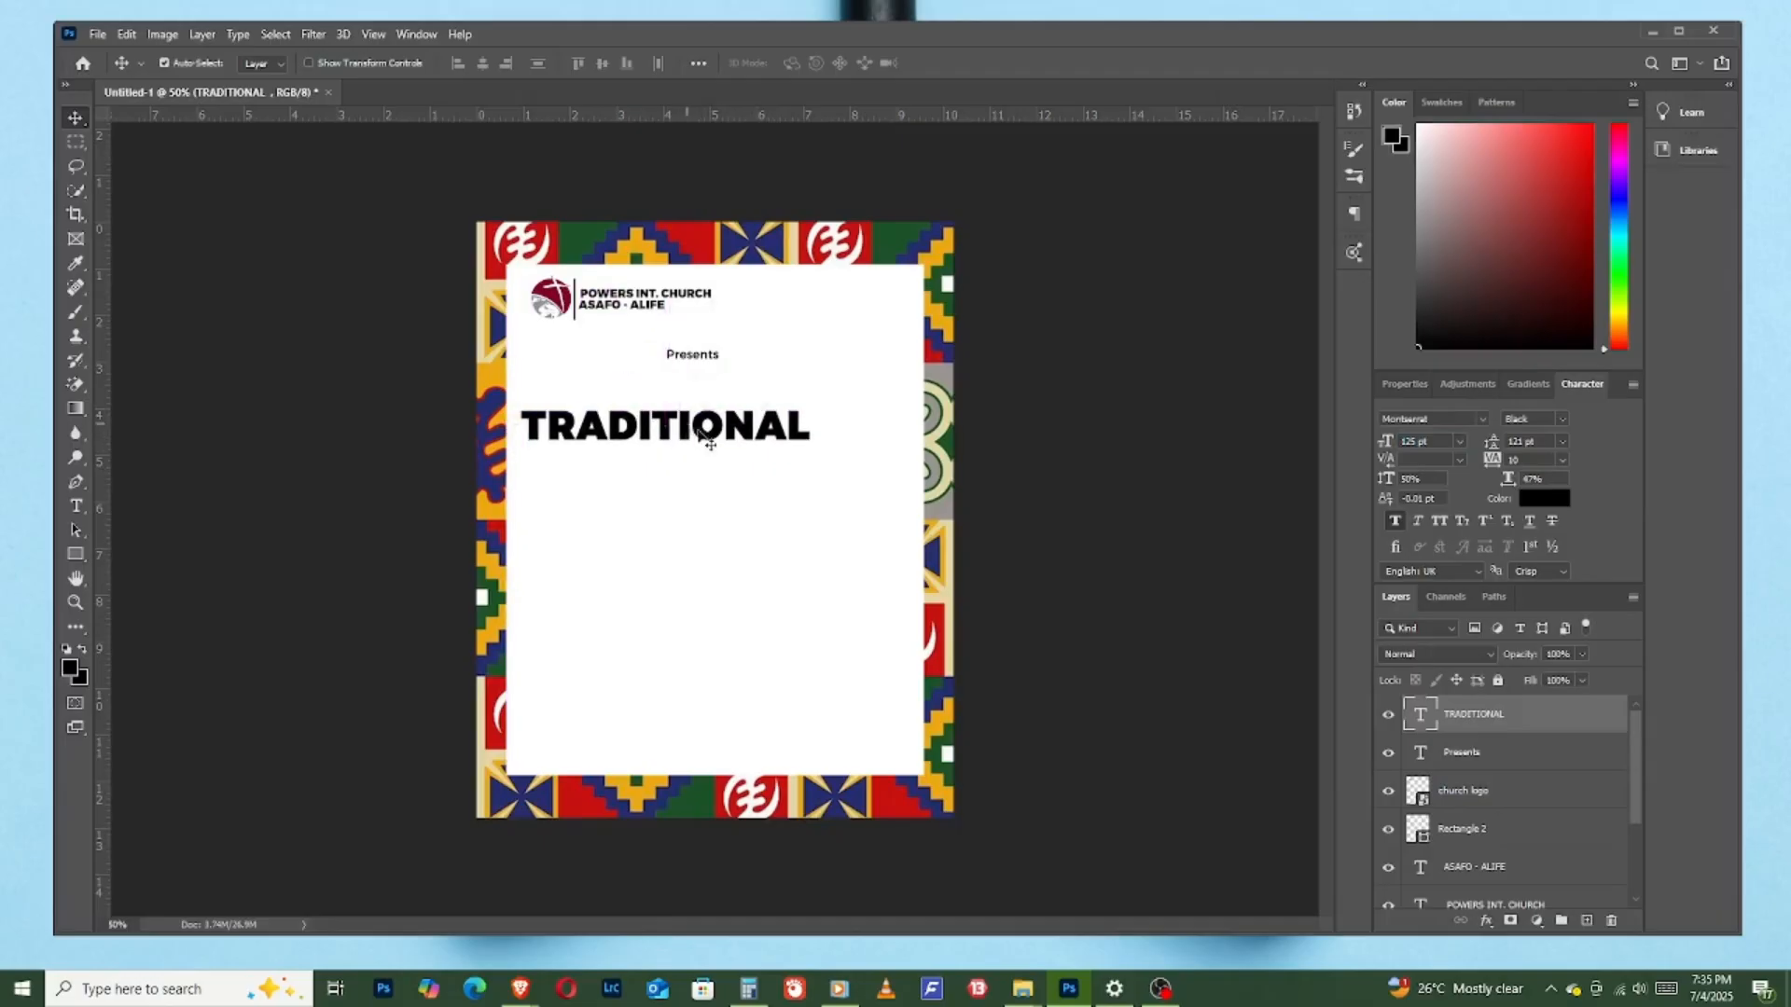
# - Add a "DAY SERVICE" text layer in the same style and place it directly under "TRADITIONAL"
pyautogui.click(76, 506)
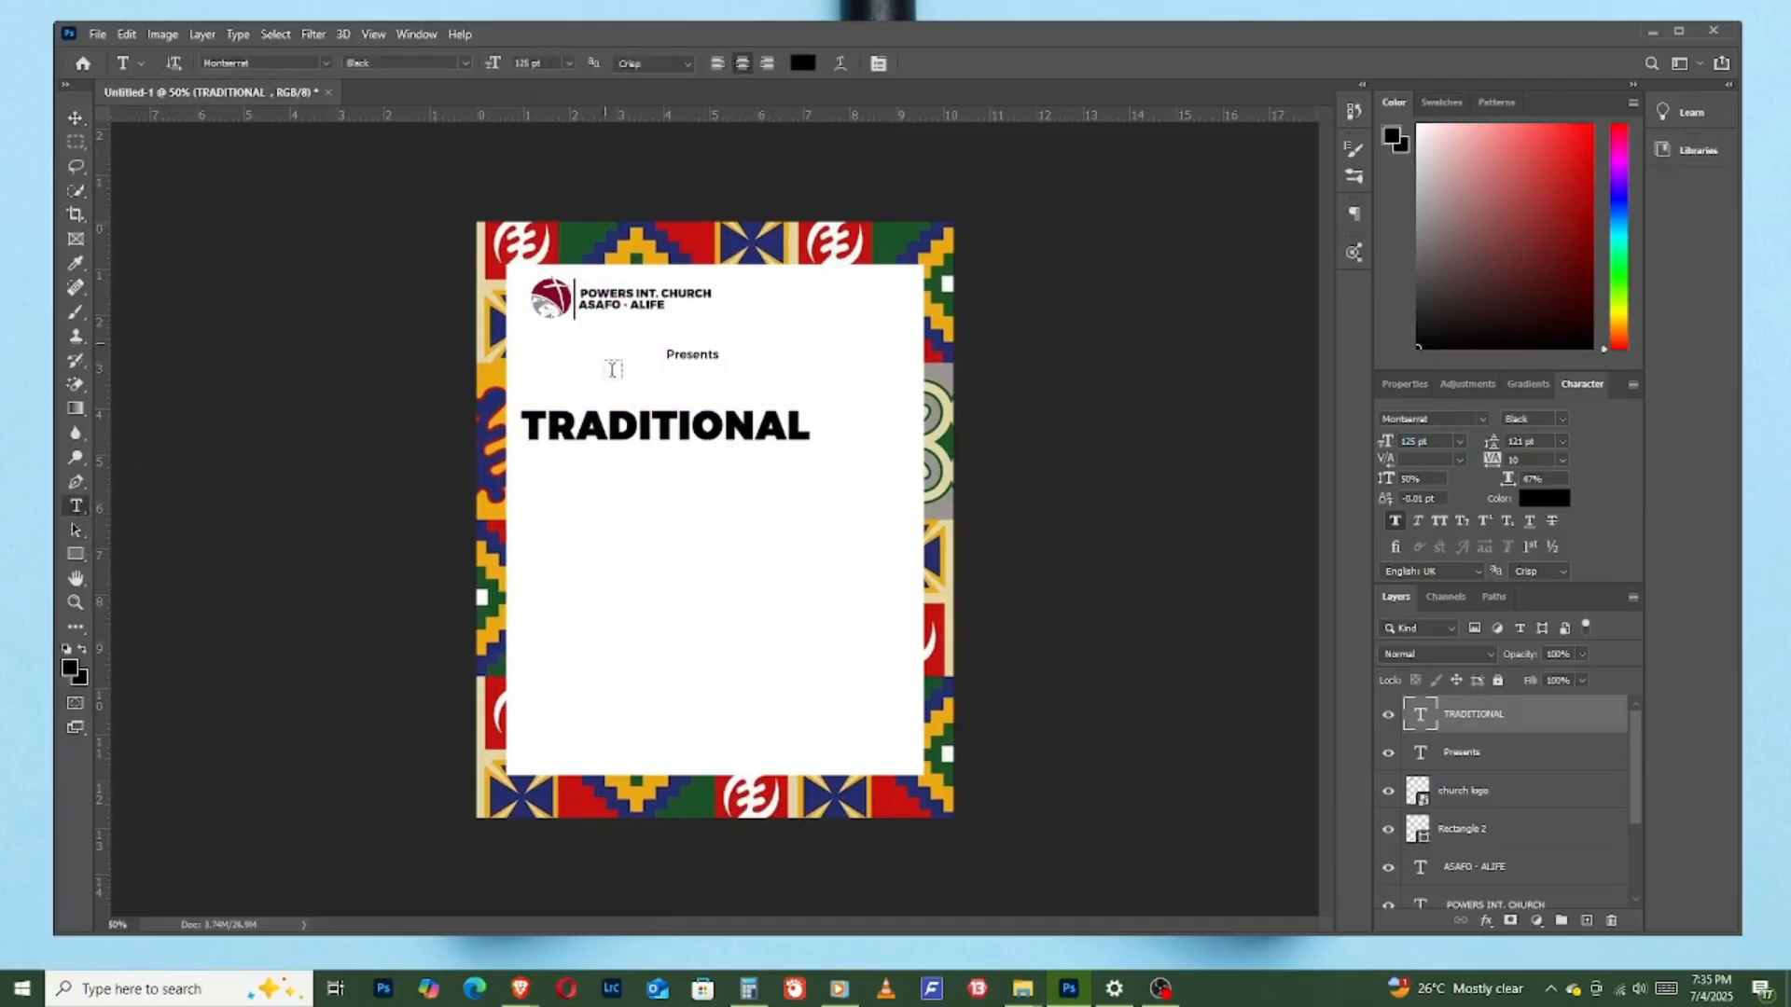
pyautogui.click(765, 506)
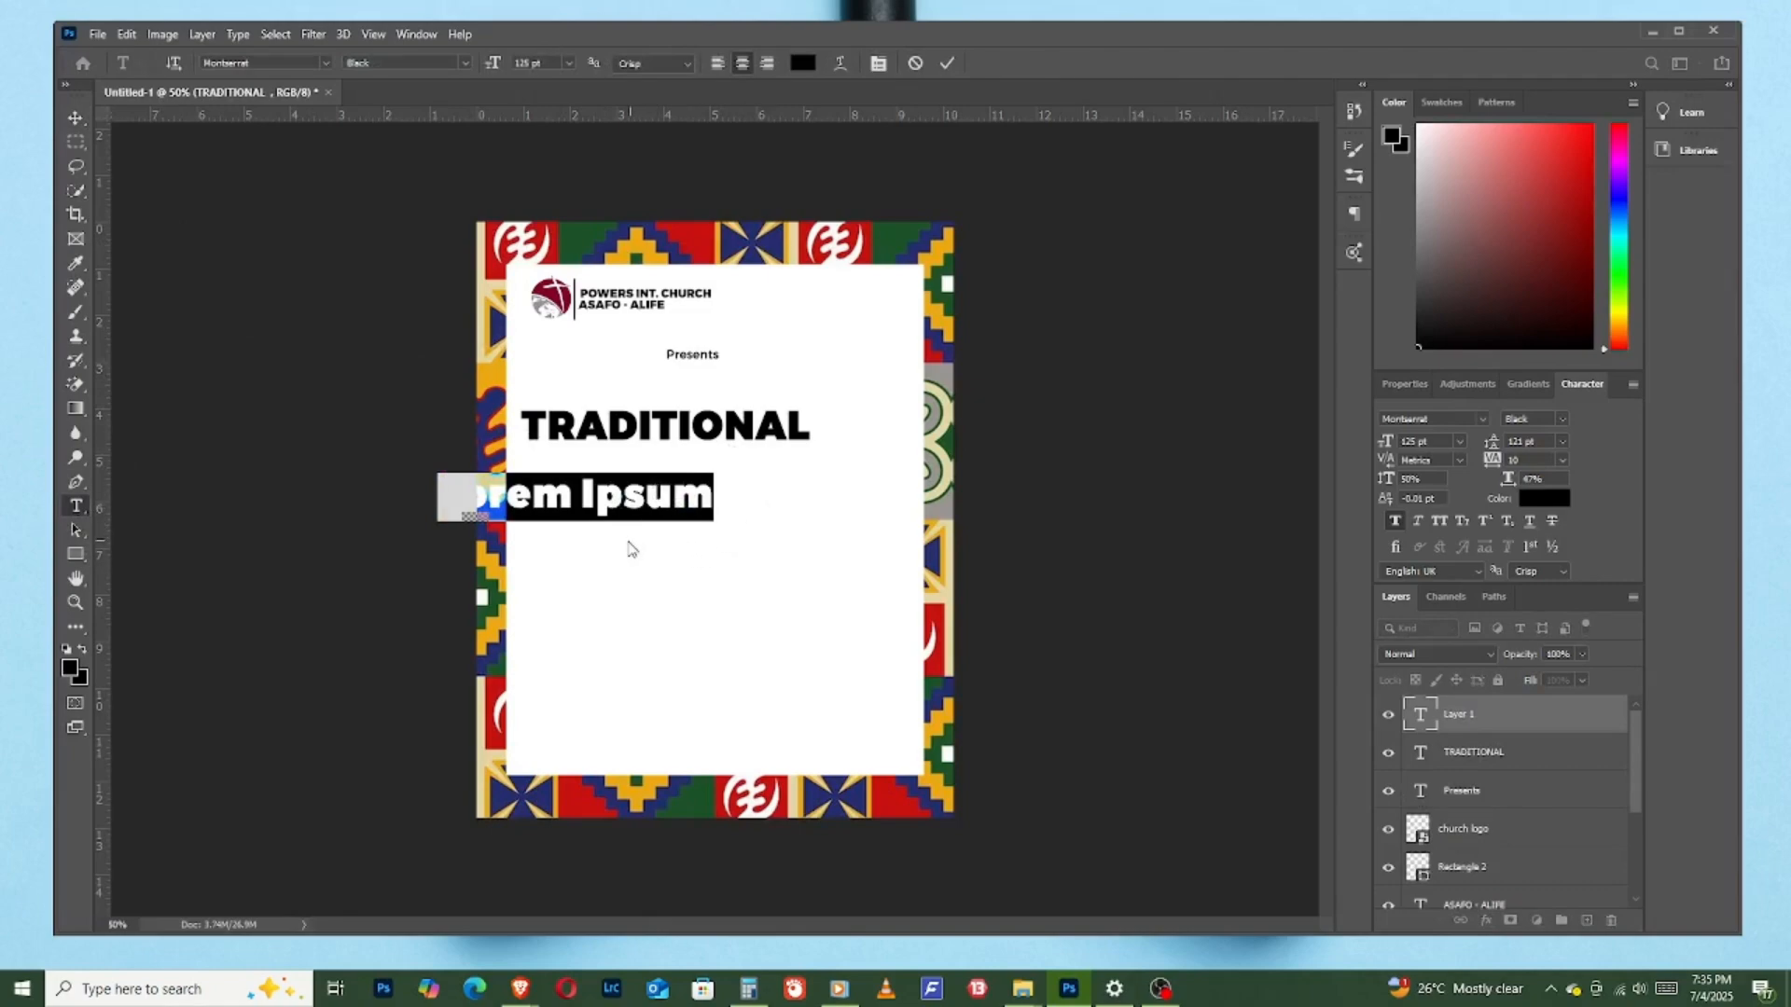
pyautogui.write('DAY ')
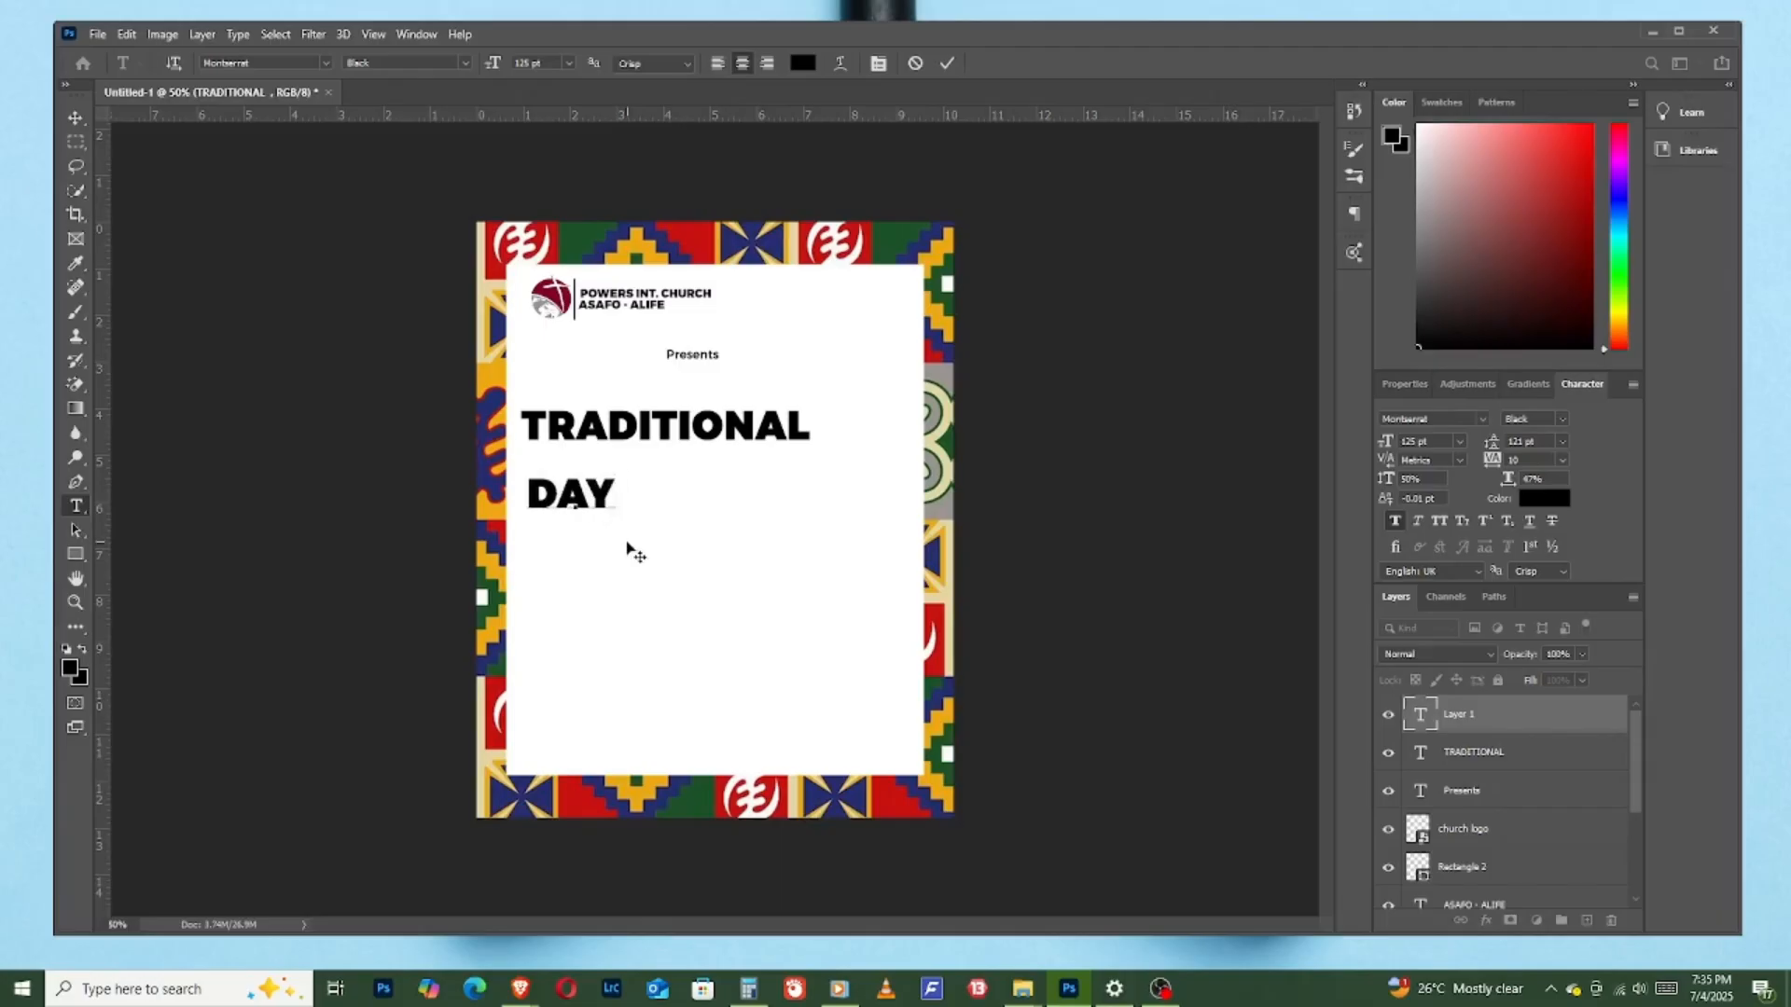
pyautogui.write('SERVICE')
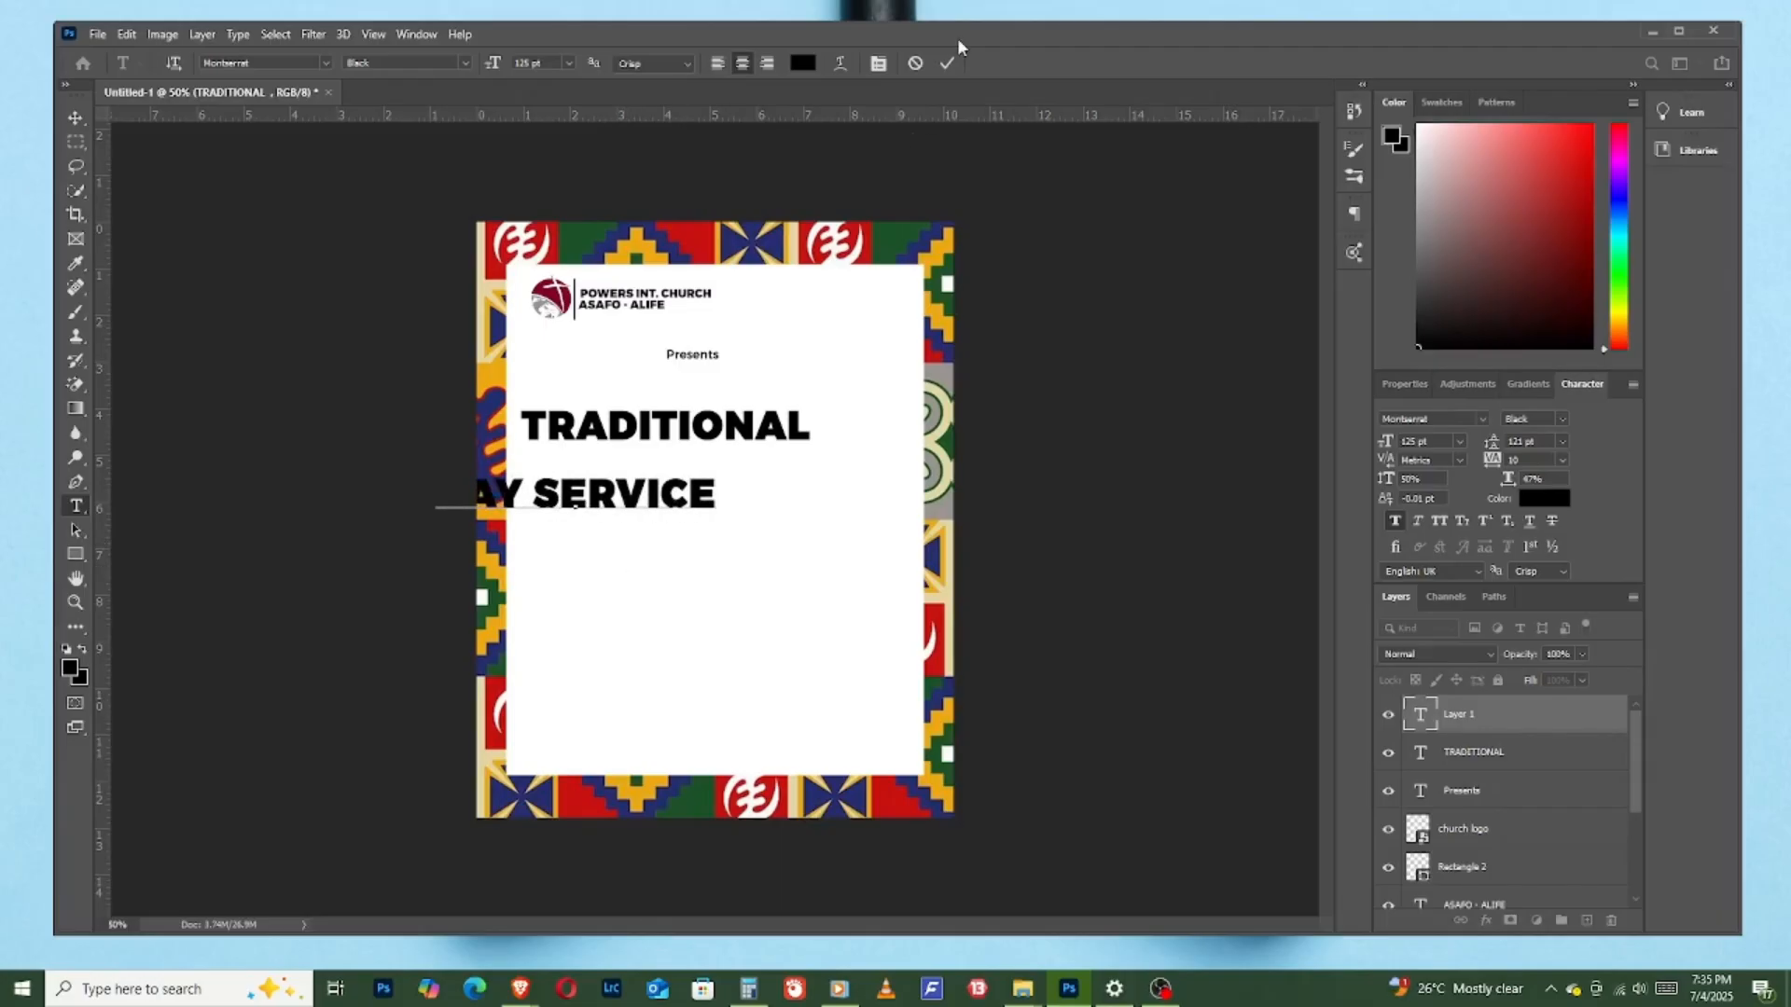
pyautogui.click(948, 64)
pyautogui.press('v')
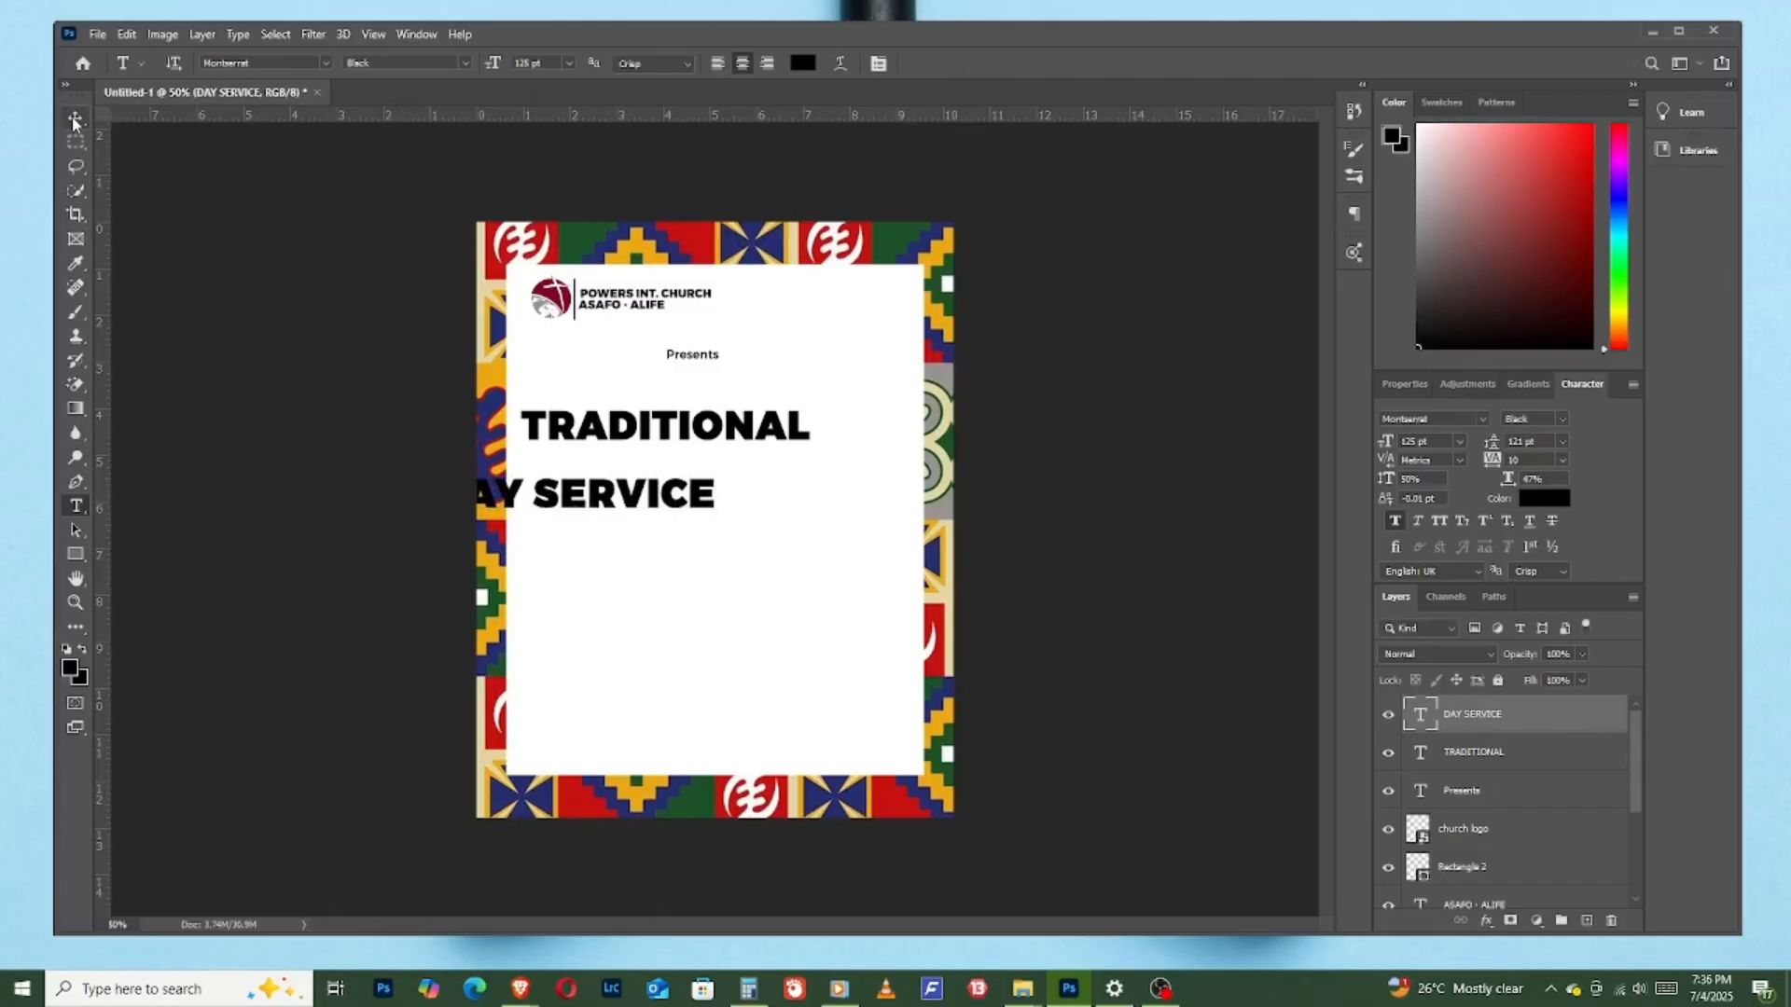
pyautogui.moveTo(661, 508); pyautogui.dragTo(822, 480)
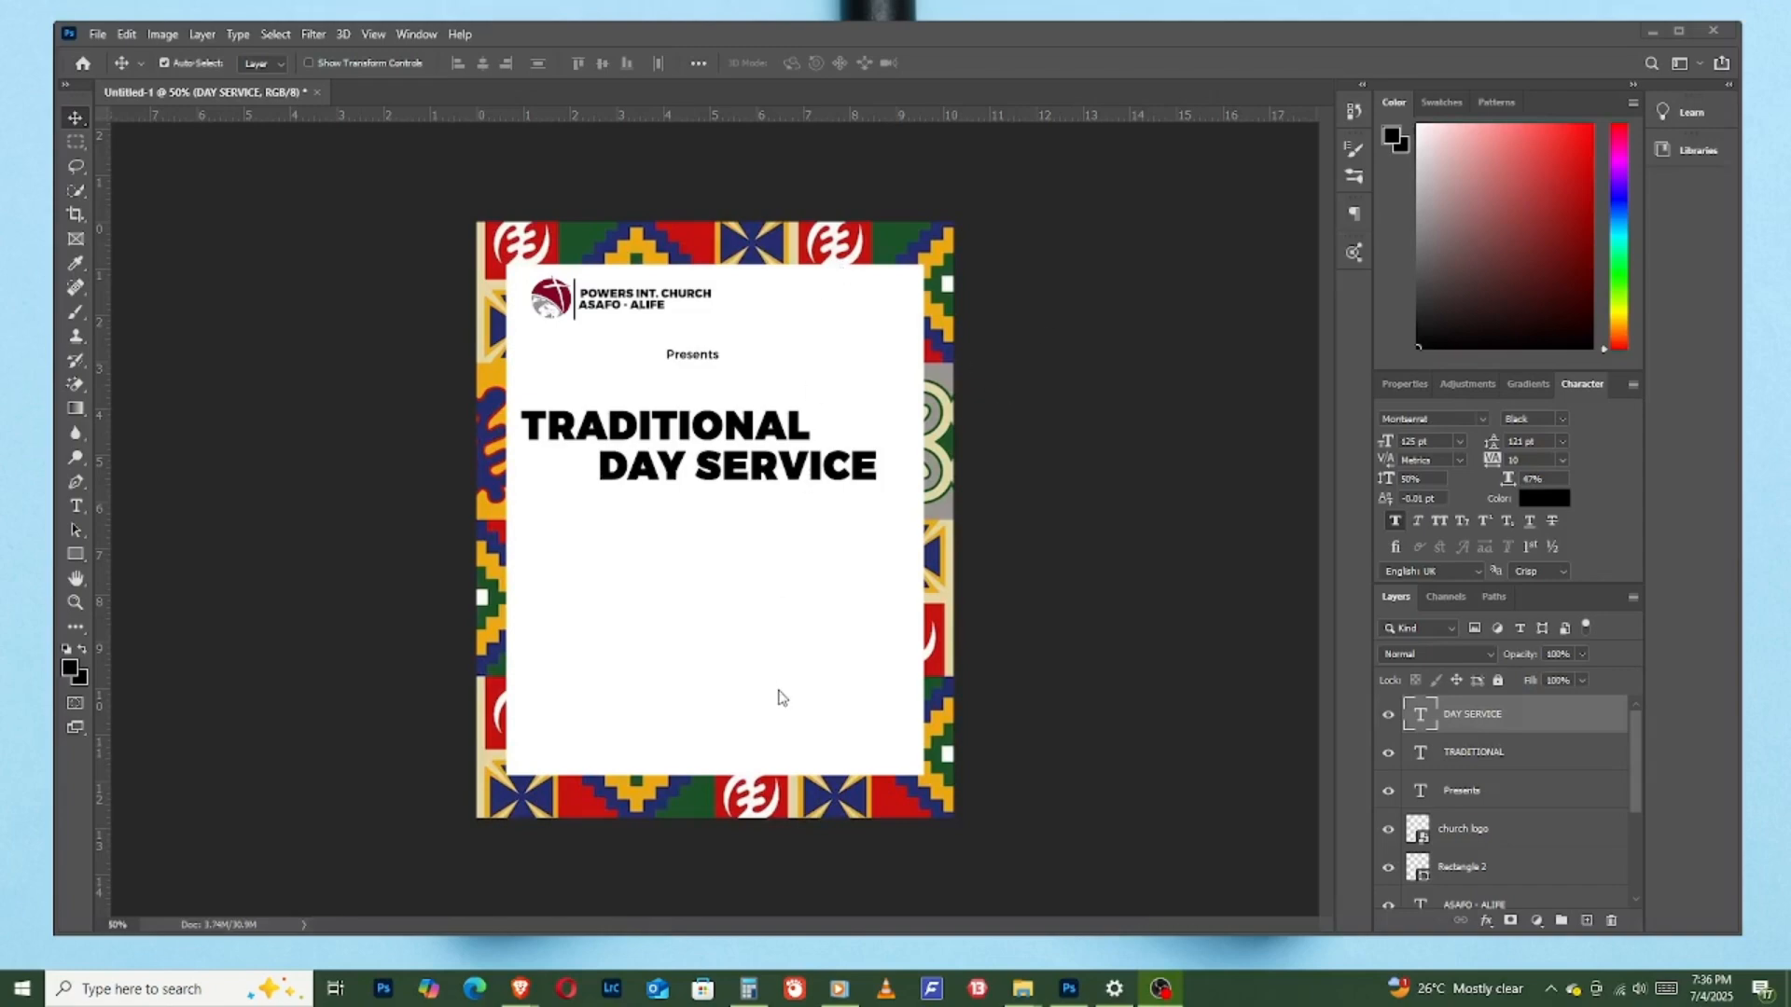
# - Center the "TRADITIONAL" and "DAY SERVICE" layers horizontally on the canvas and clear the selection
pyautogui.click(744, 443)
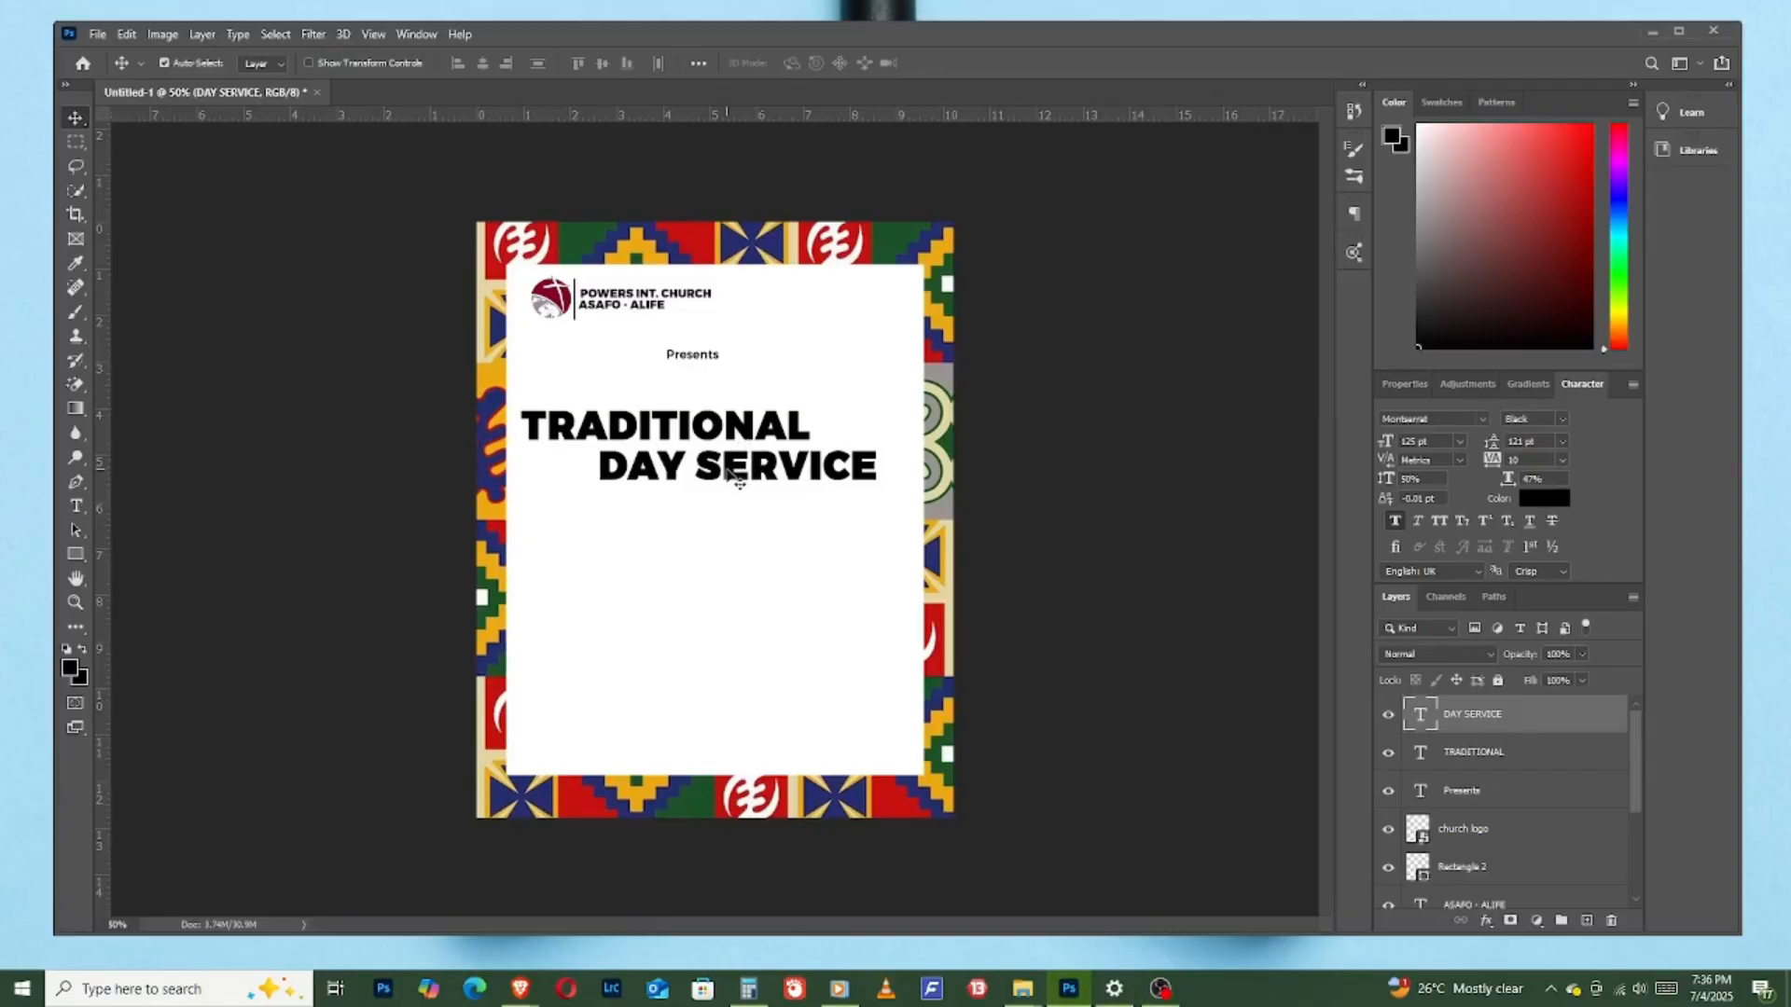
pyautogui.click(709, 430)
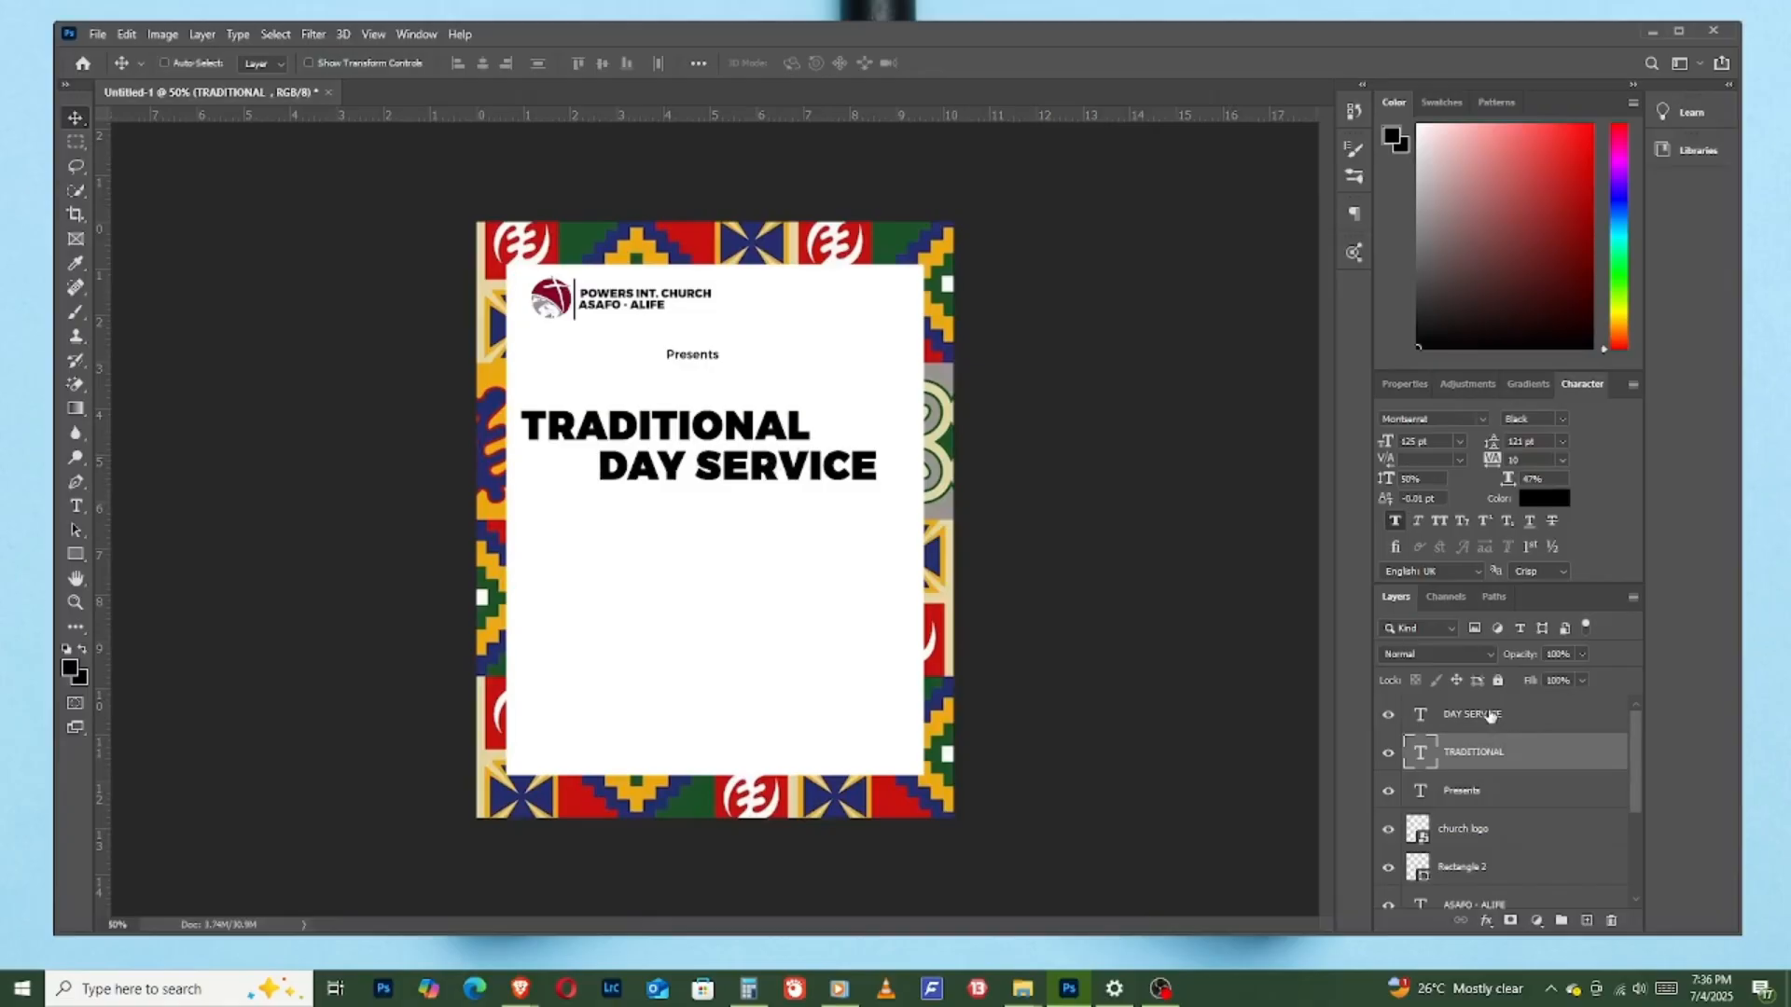
pyautogui.keyDown('ctrl'); pyautogui.click(1490, 715); pyautogui.keyUp('ctrl')
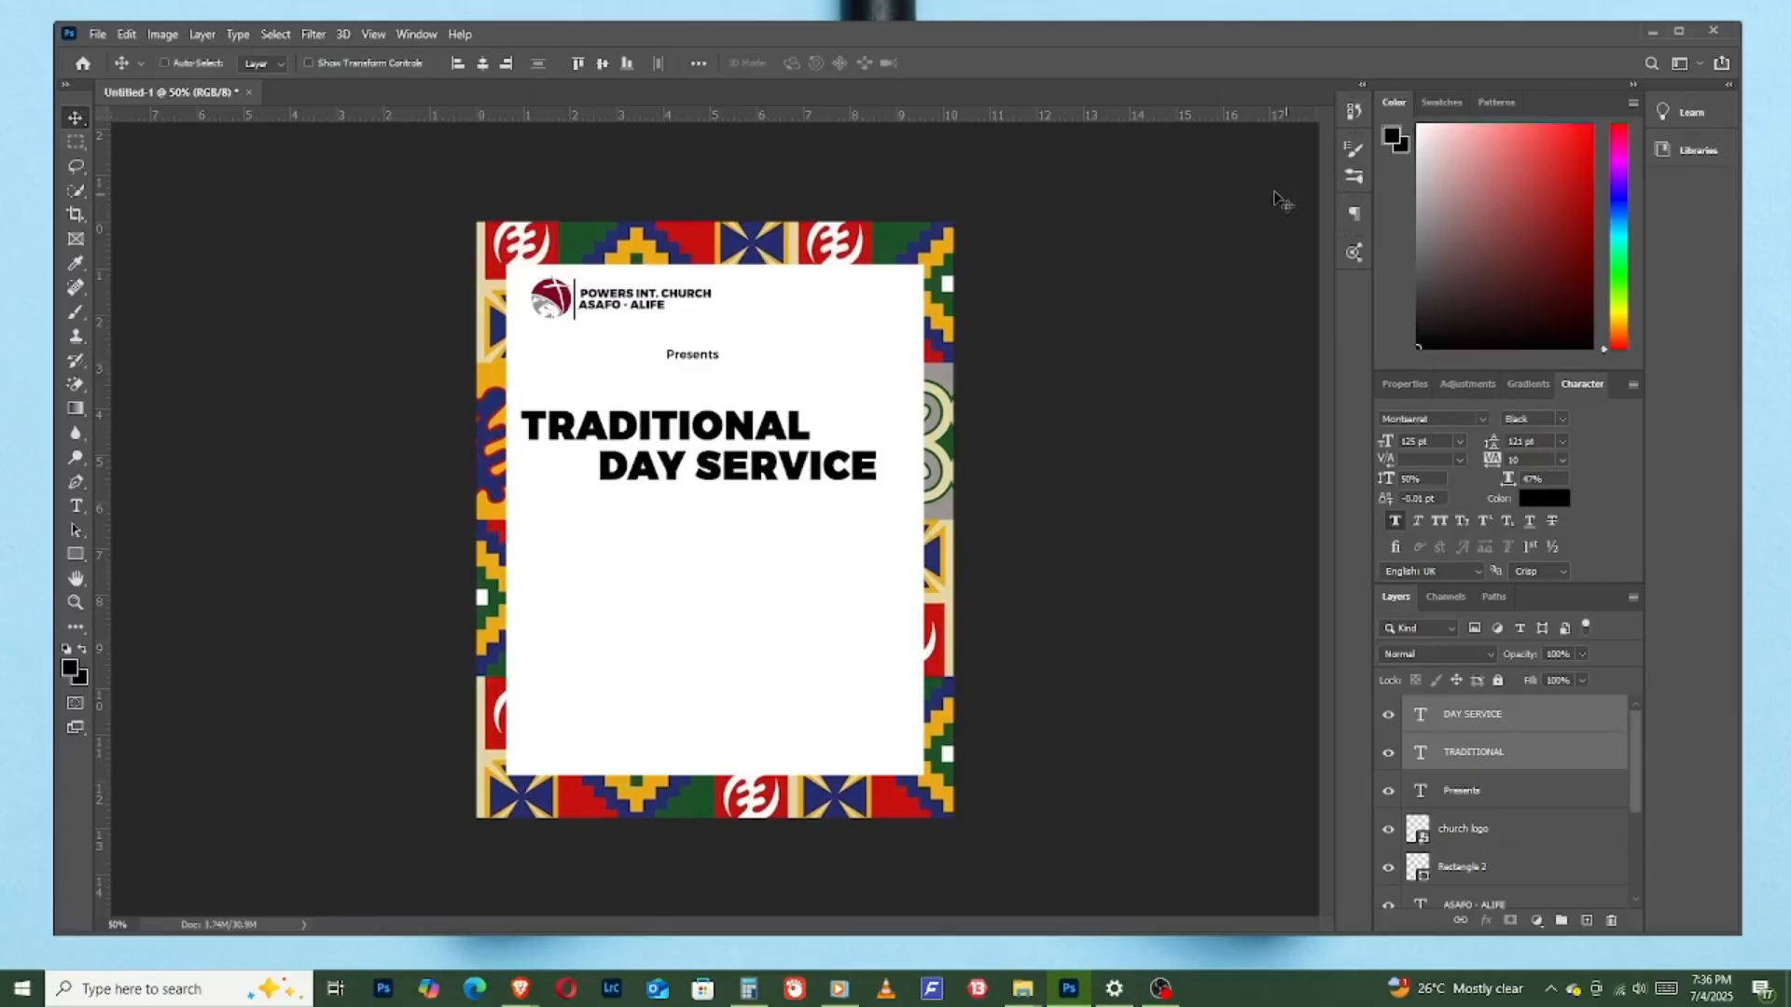
pyautogui.hotkey('ctrl', 'a')
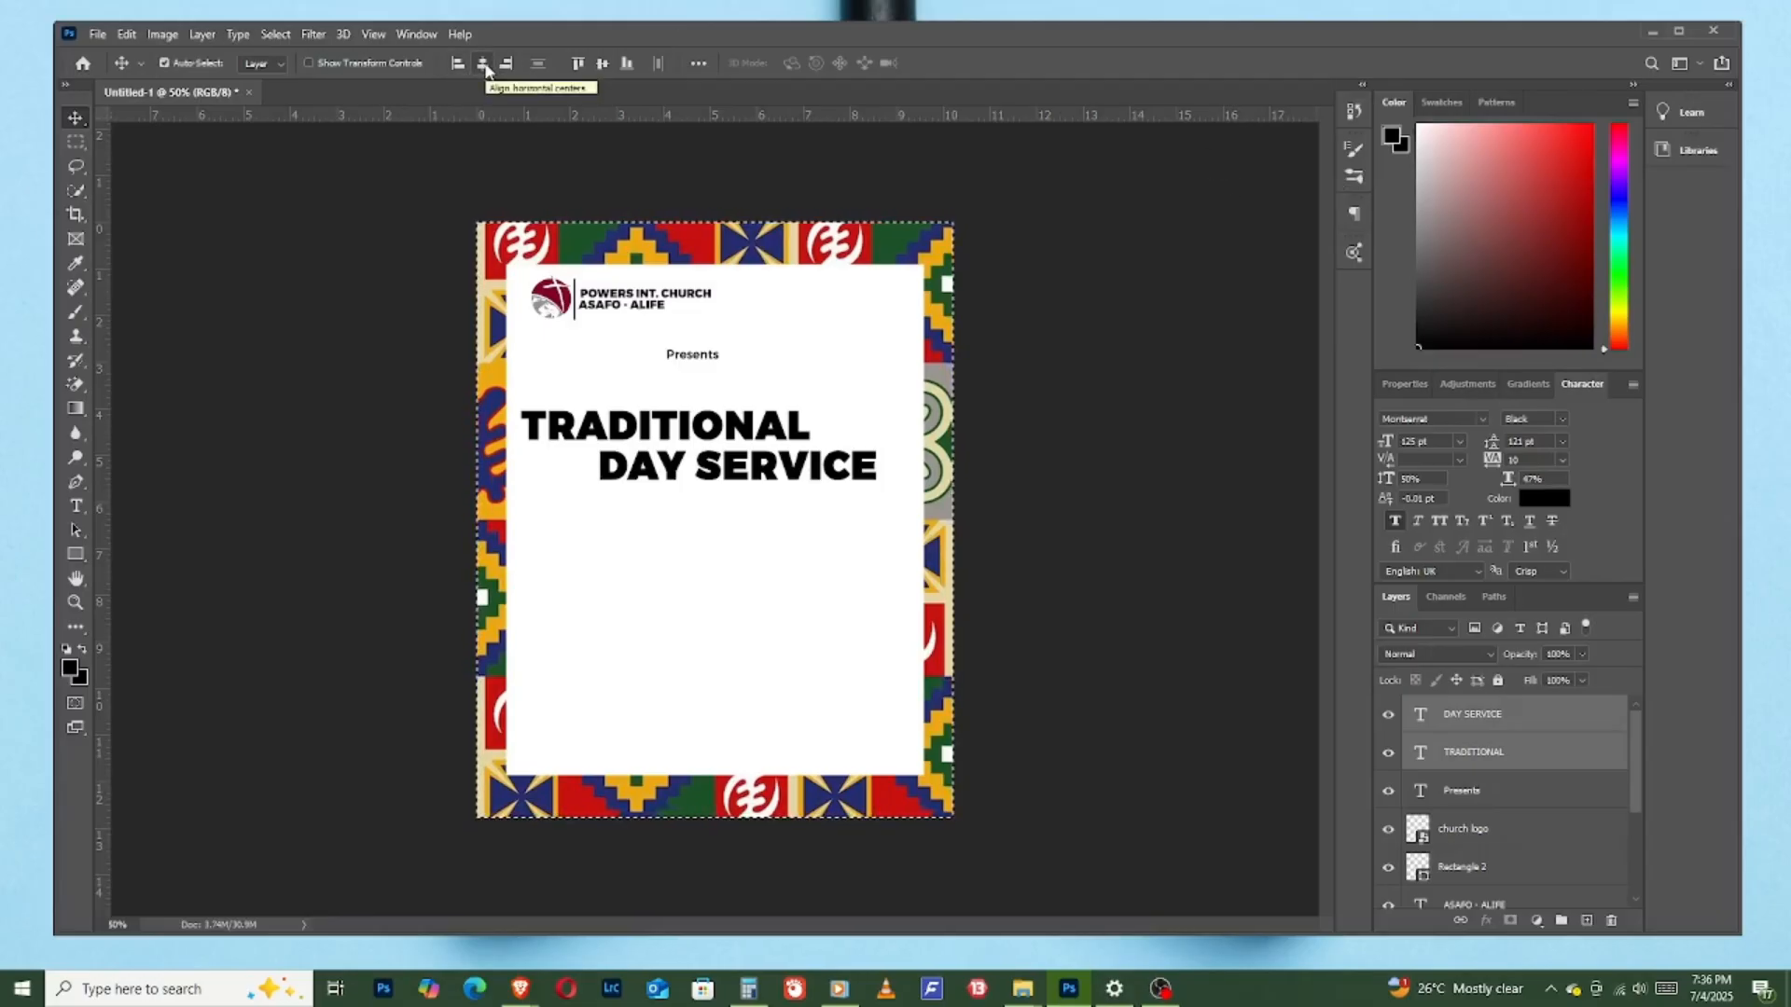
pyautogui.click(483, 64)
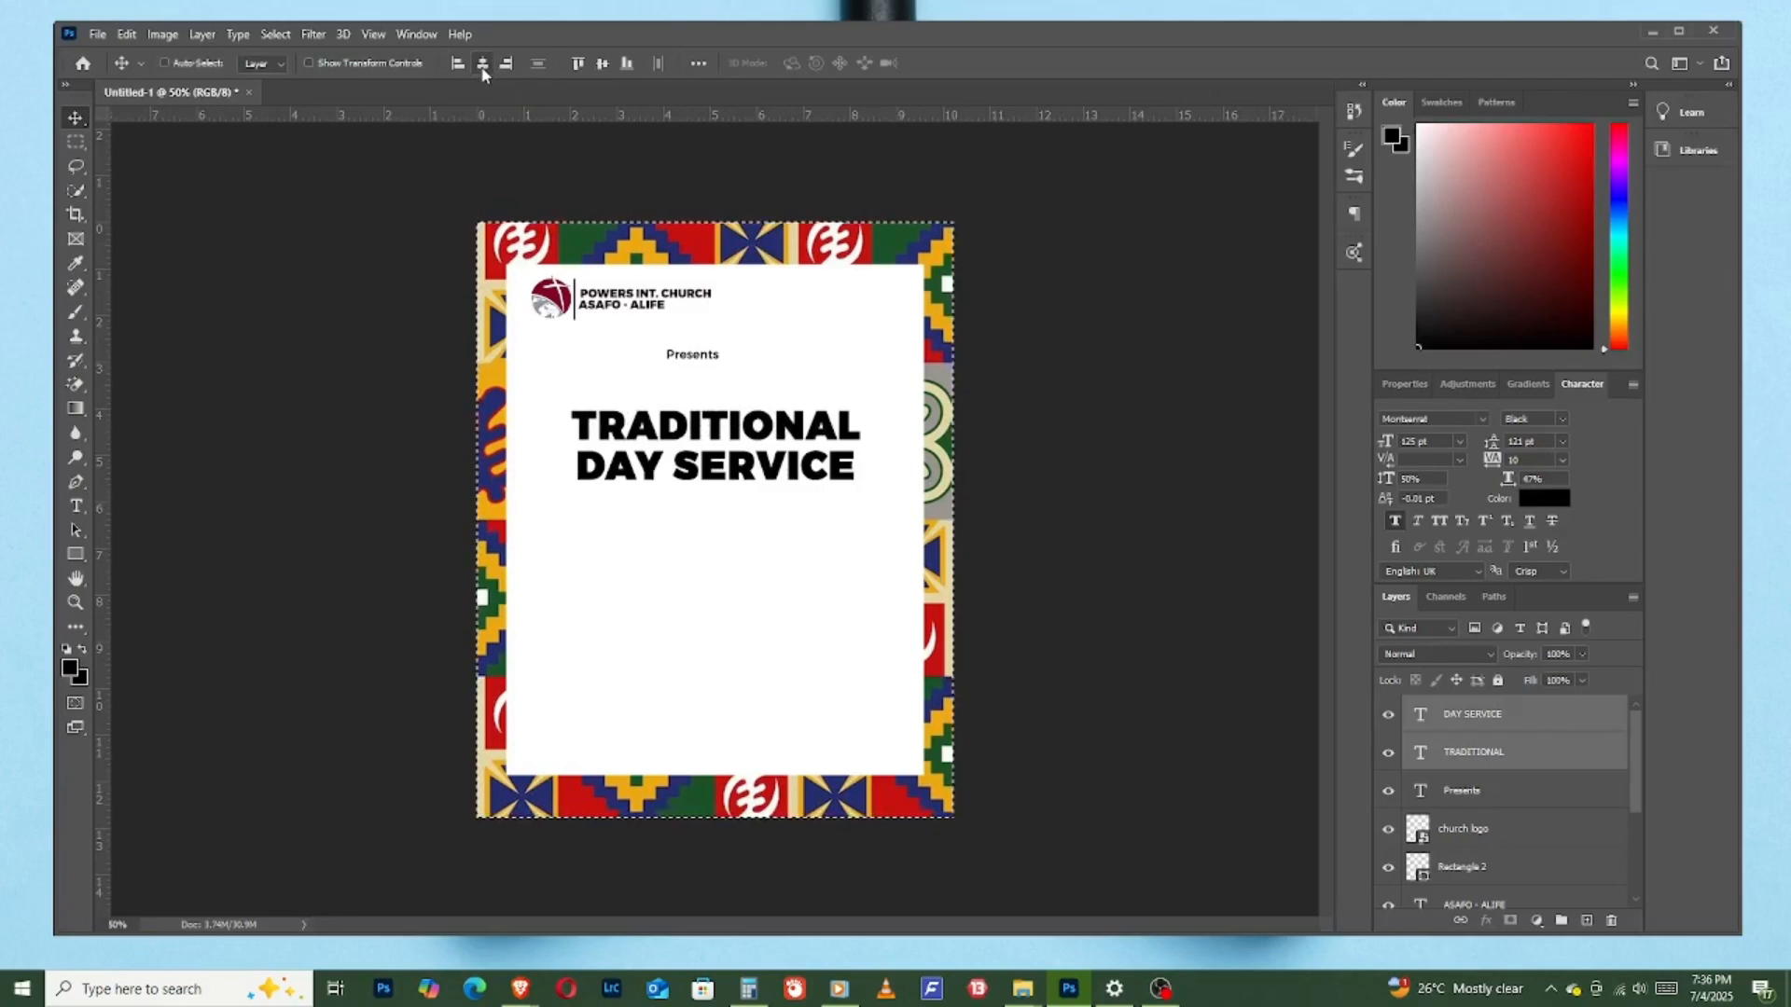
pyautogui.hotkey('ctrl', 'd')
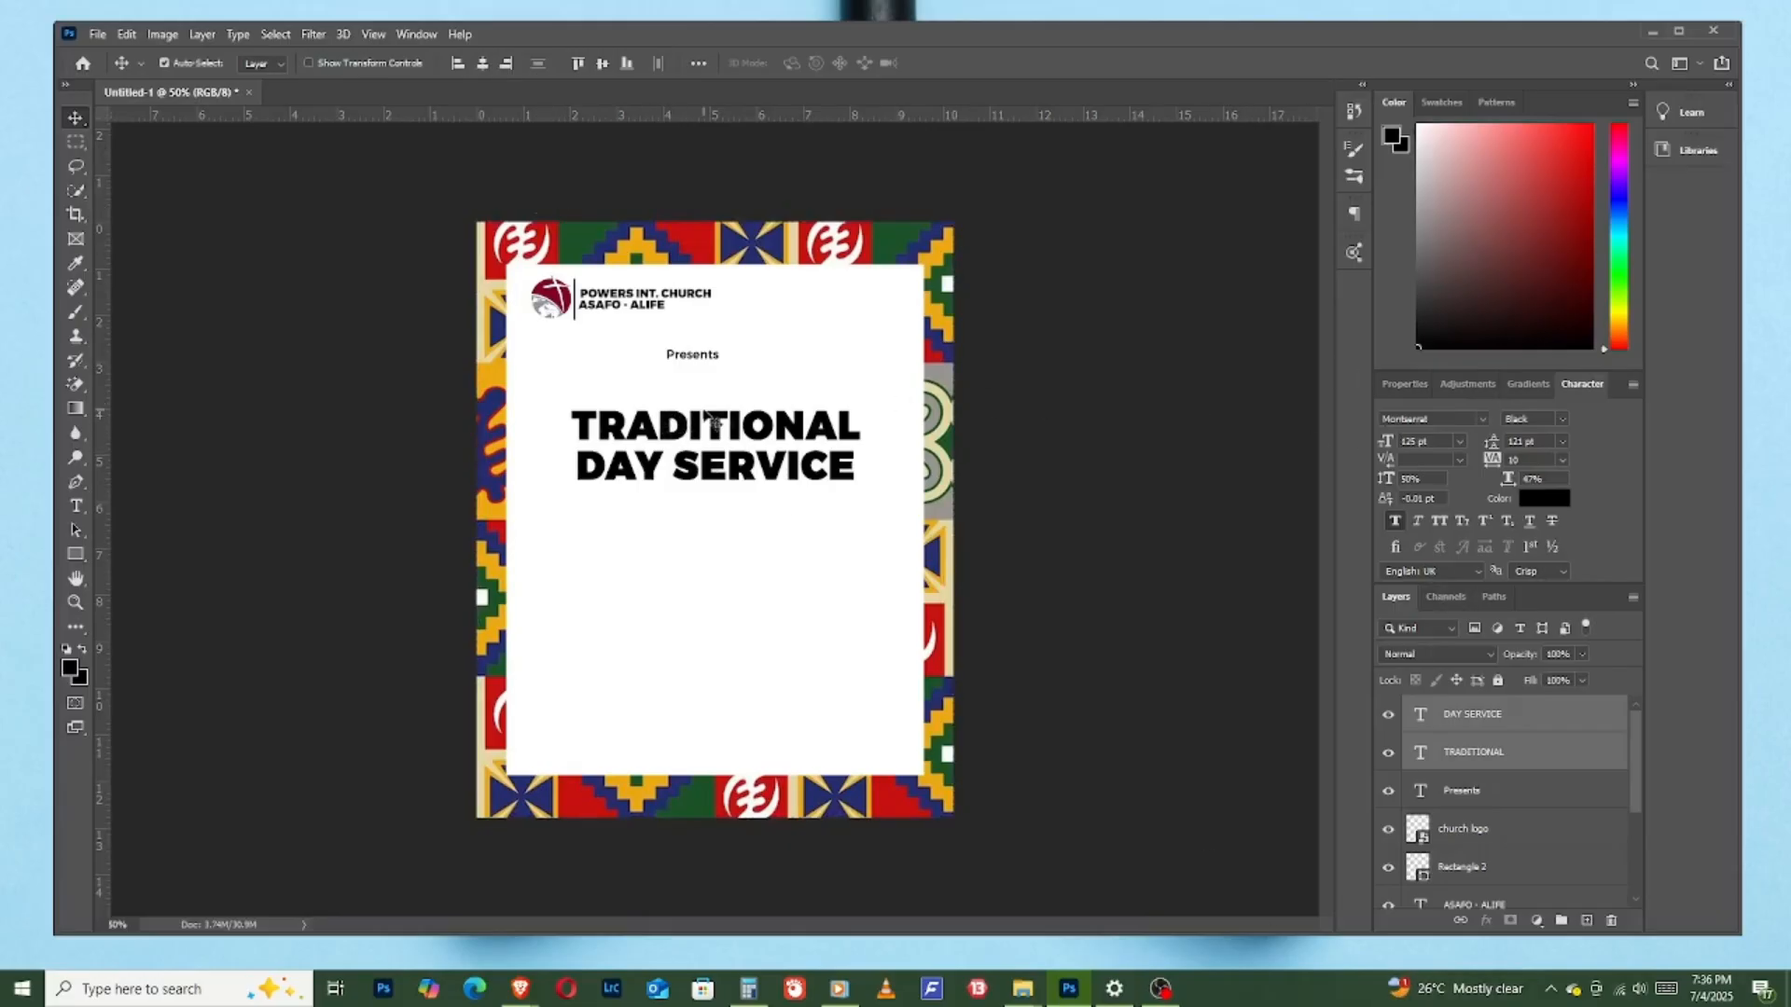
# - Enlarge "TRADITIONAL" to 149 pt and move "DAY SERVICE" up close beneath it
pyautogui.click(1489, 795)
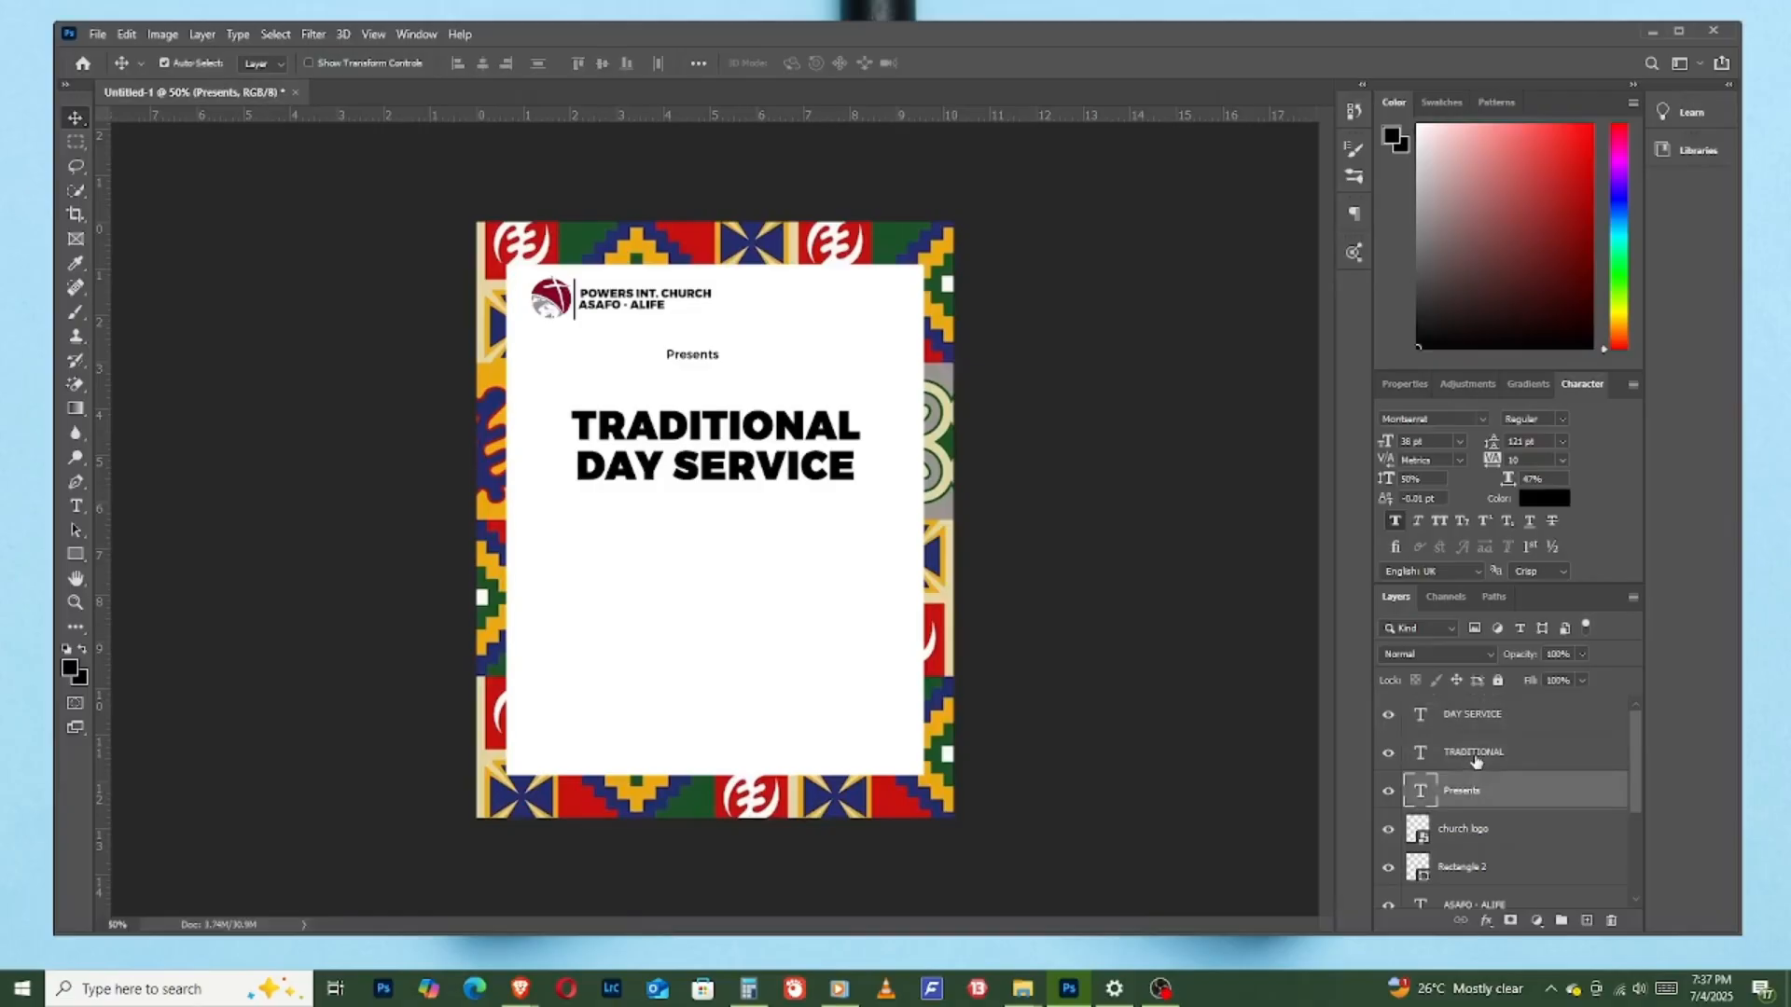
pyautogui.click(1475, 760)
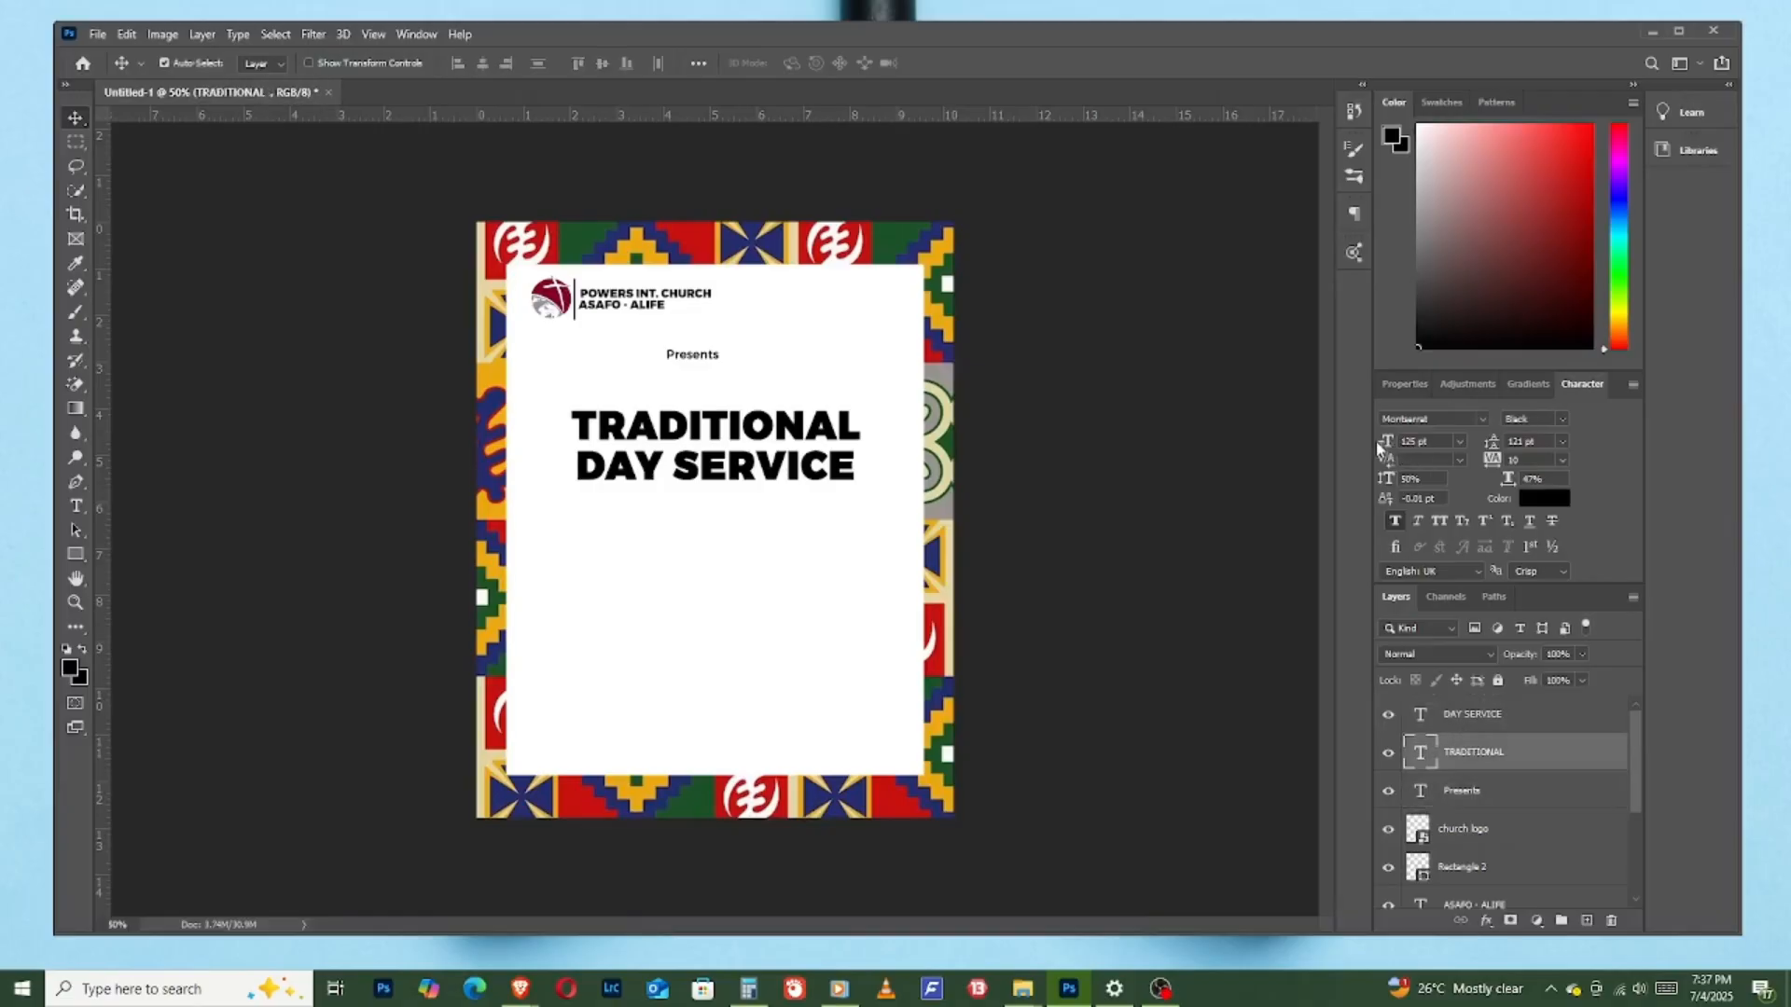
pyautogui.moveTo(1384, 446); pyautogui.dragTo(1412, 448)
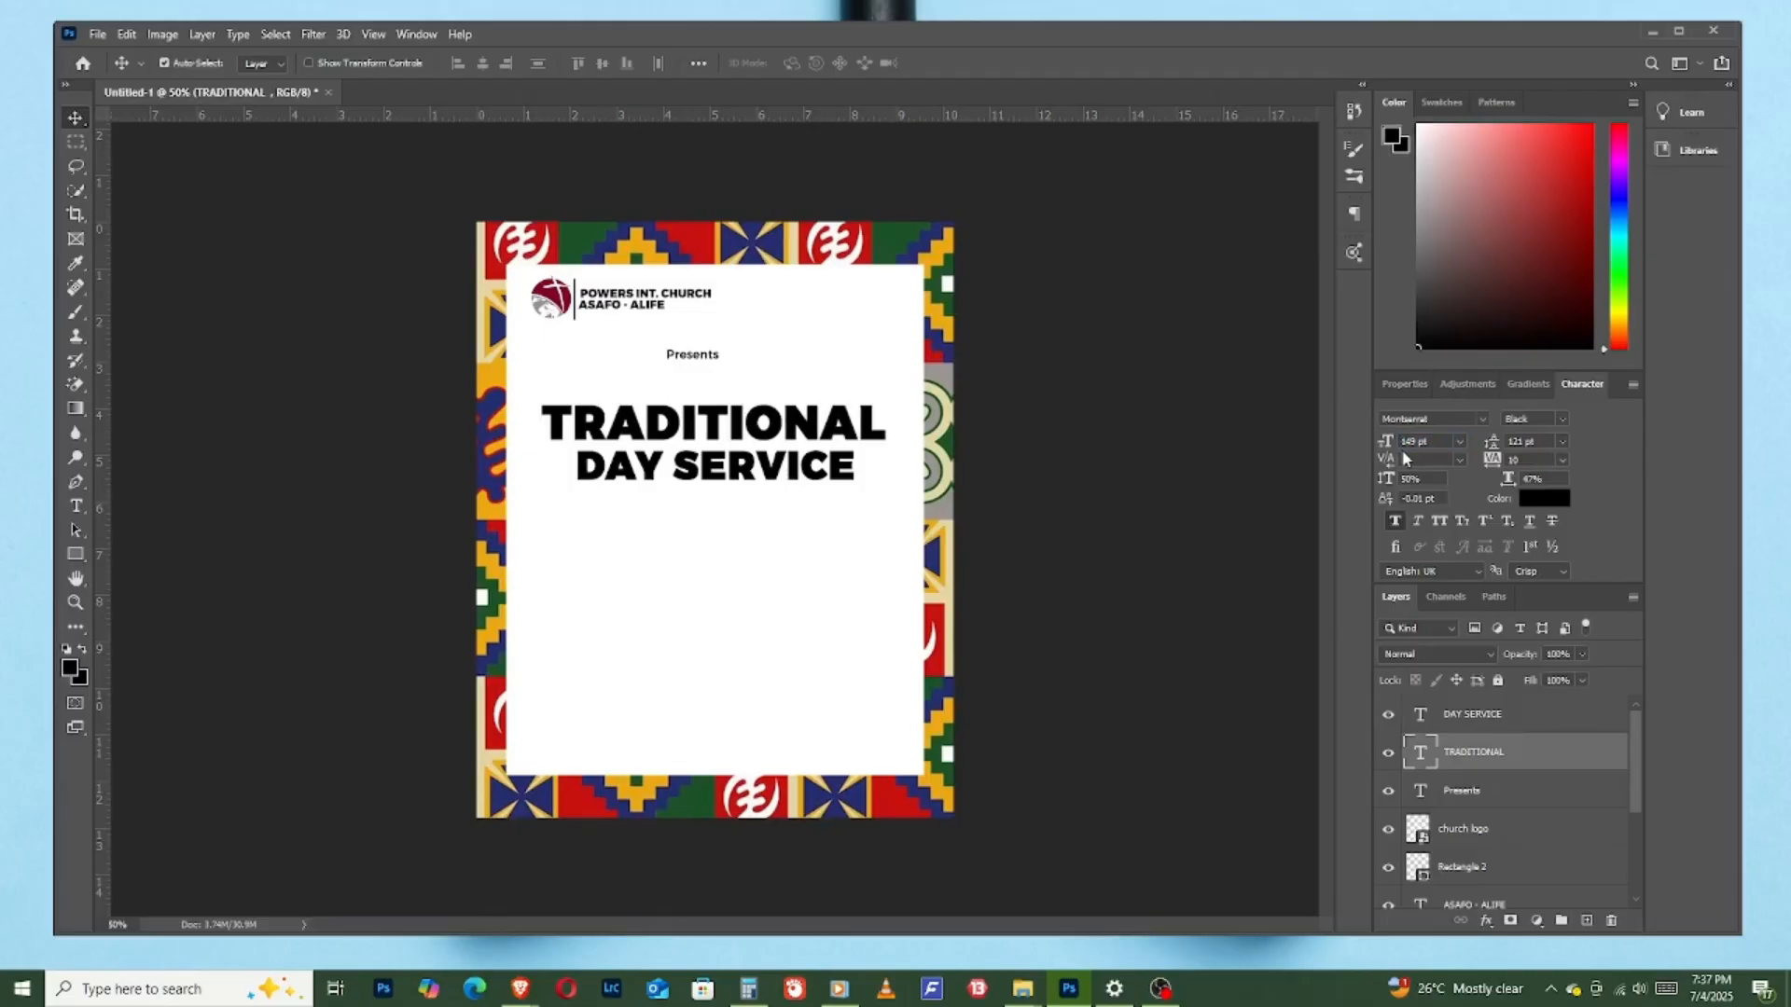
pyautogui.click(751, 474)
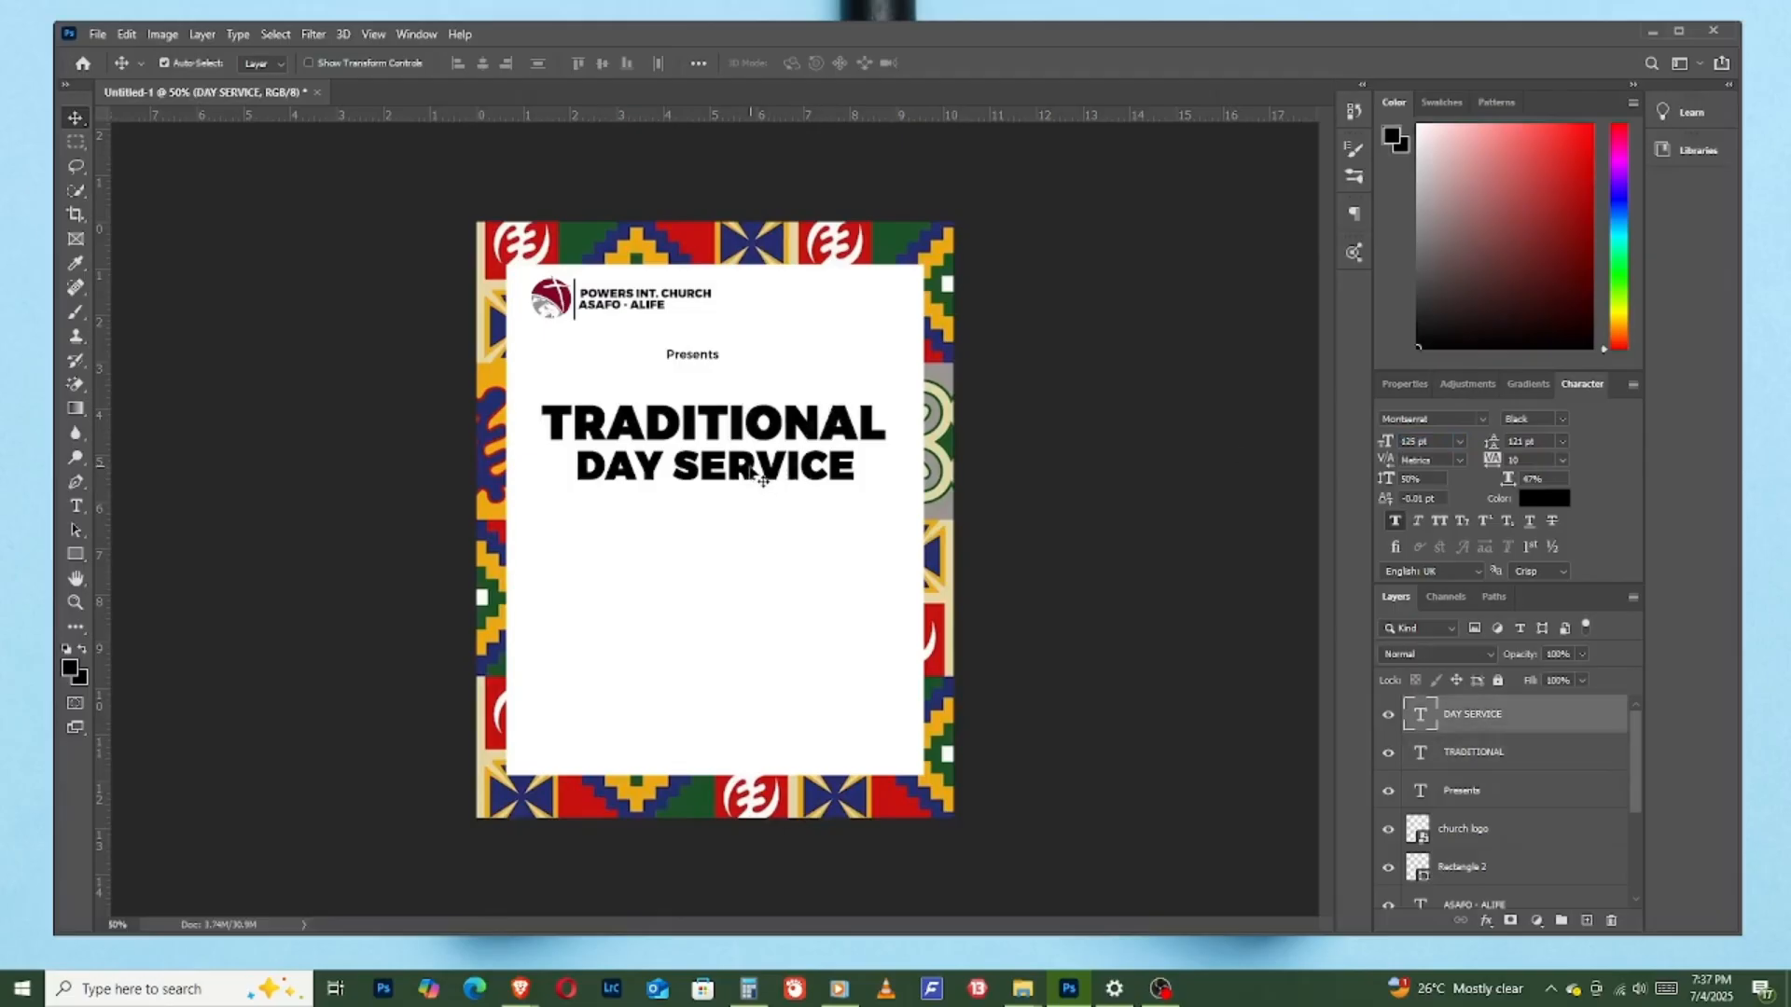
pyautogui.moveTo(752, 474); pyautogui.dragTo(650, 459)
pyautogui.click(611, 424)
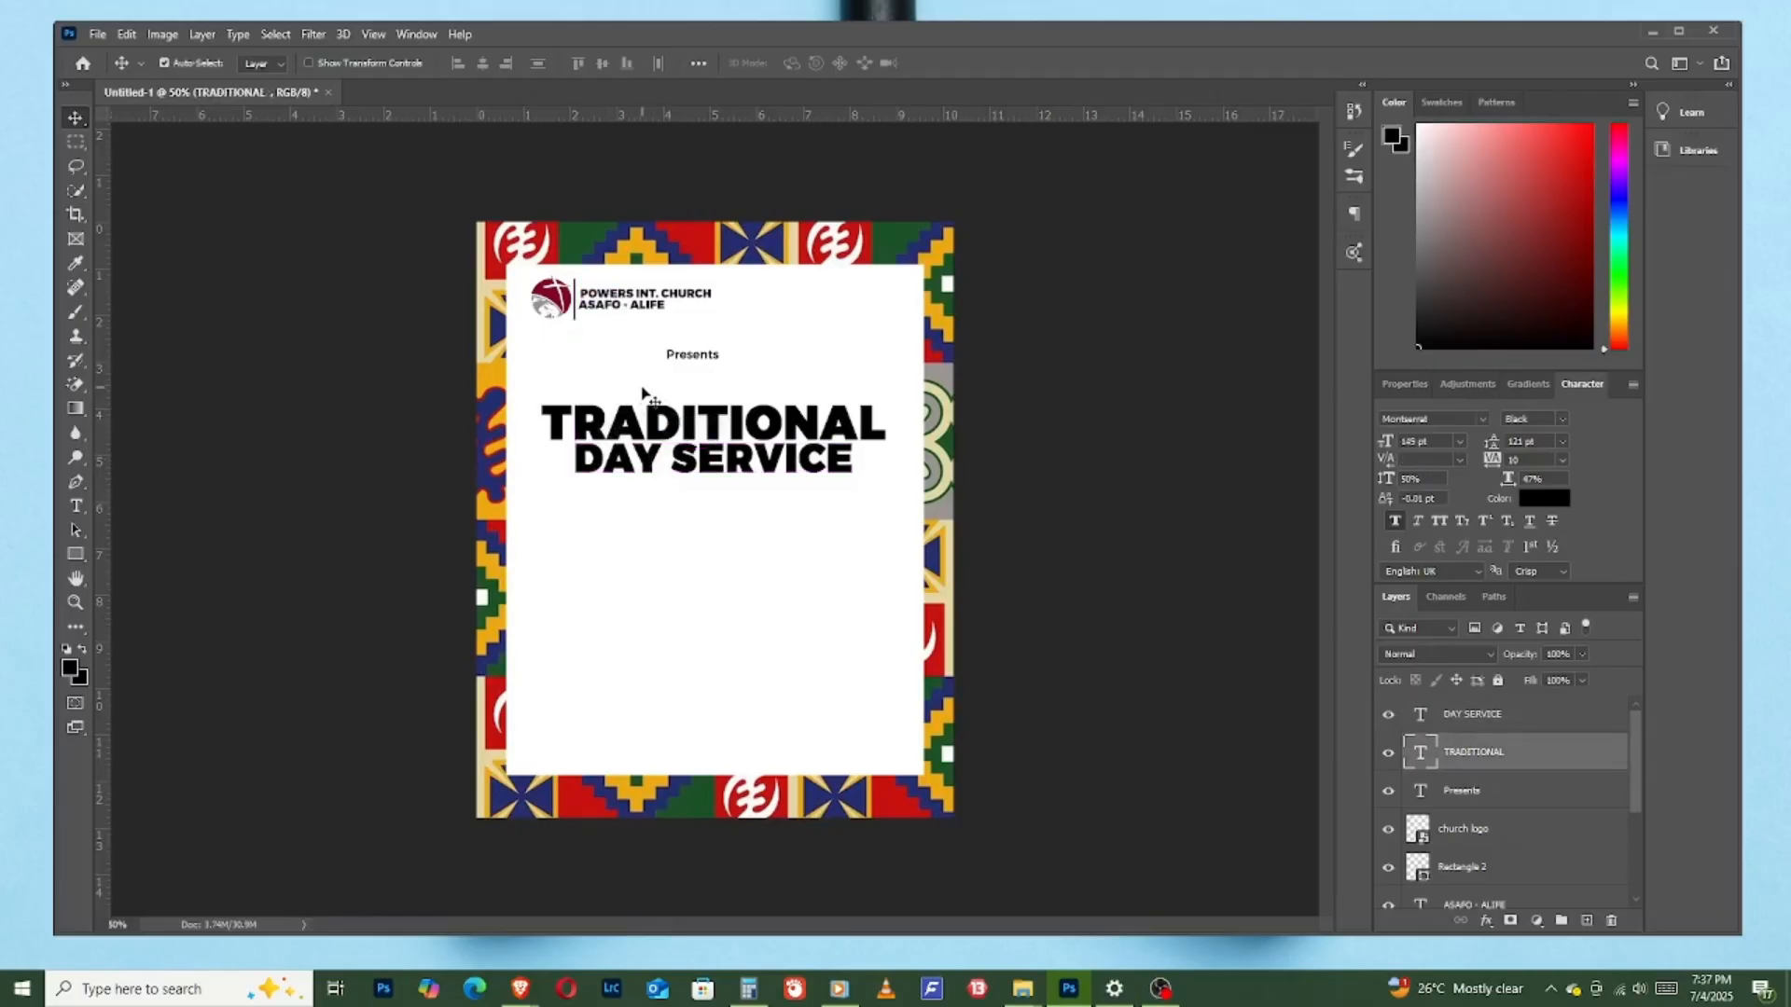
pyautogui.doubleClick(575, 422)
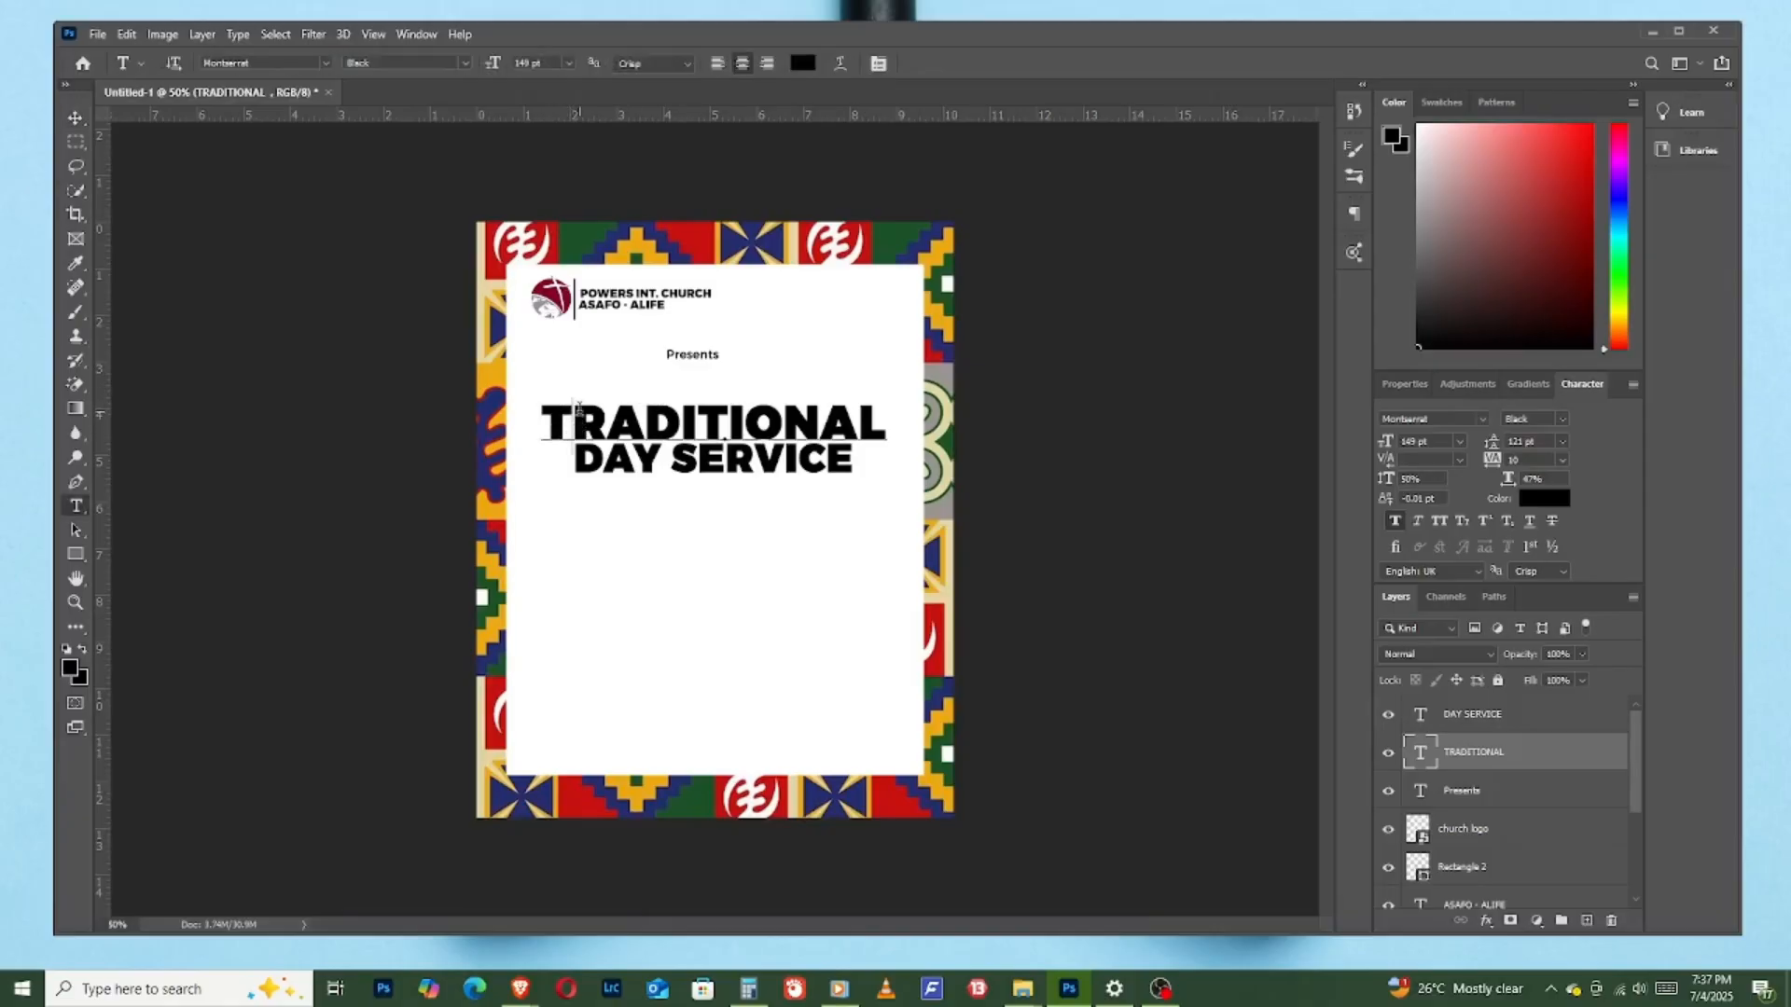
pyautogui.moveTo(571, 421); pyautogui.dragTo(516, 408)
pyautogui.rightClick(553, 414)
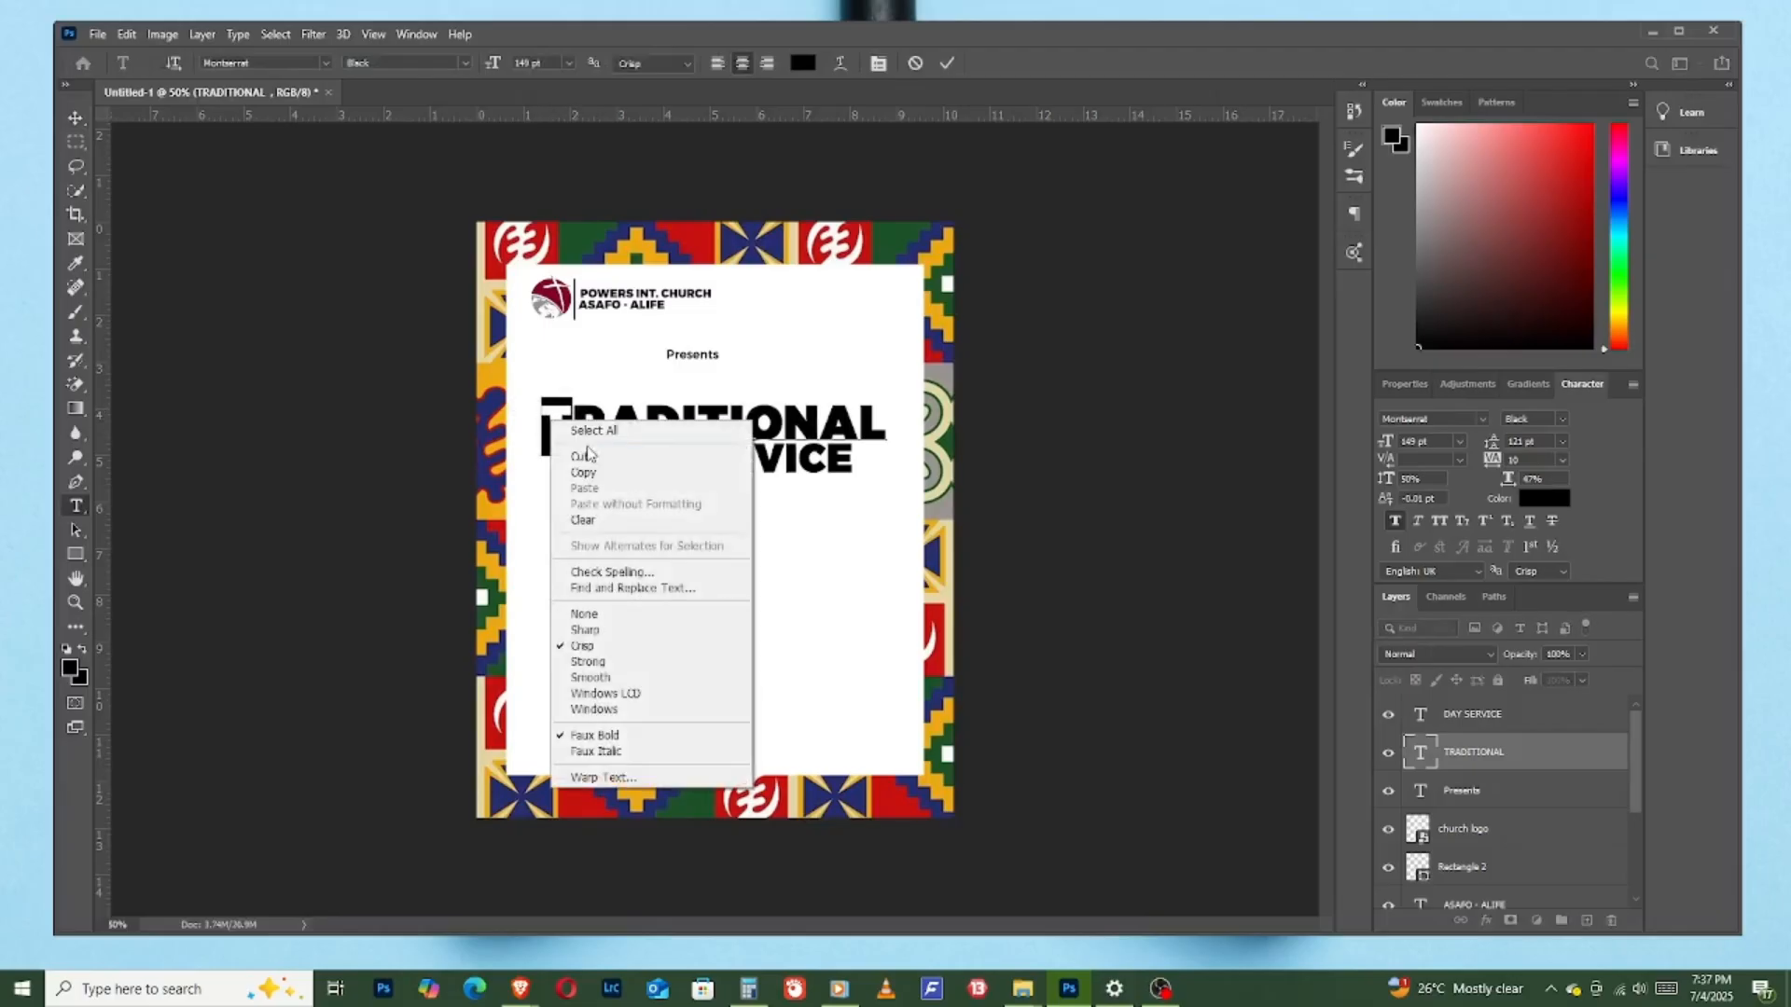
pyautogui.click(590, 453)
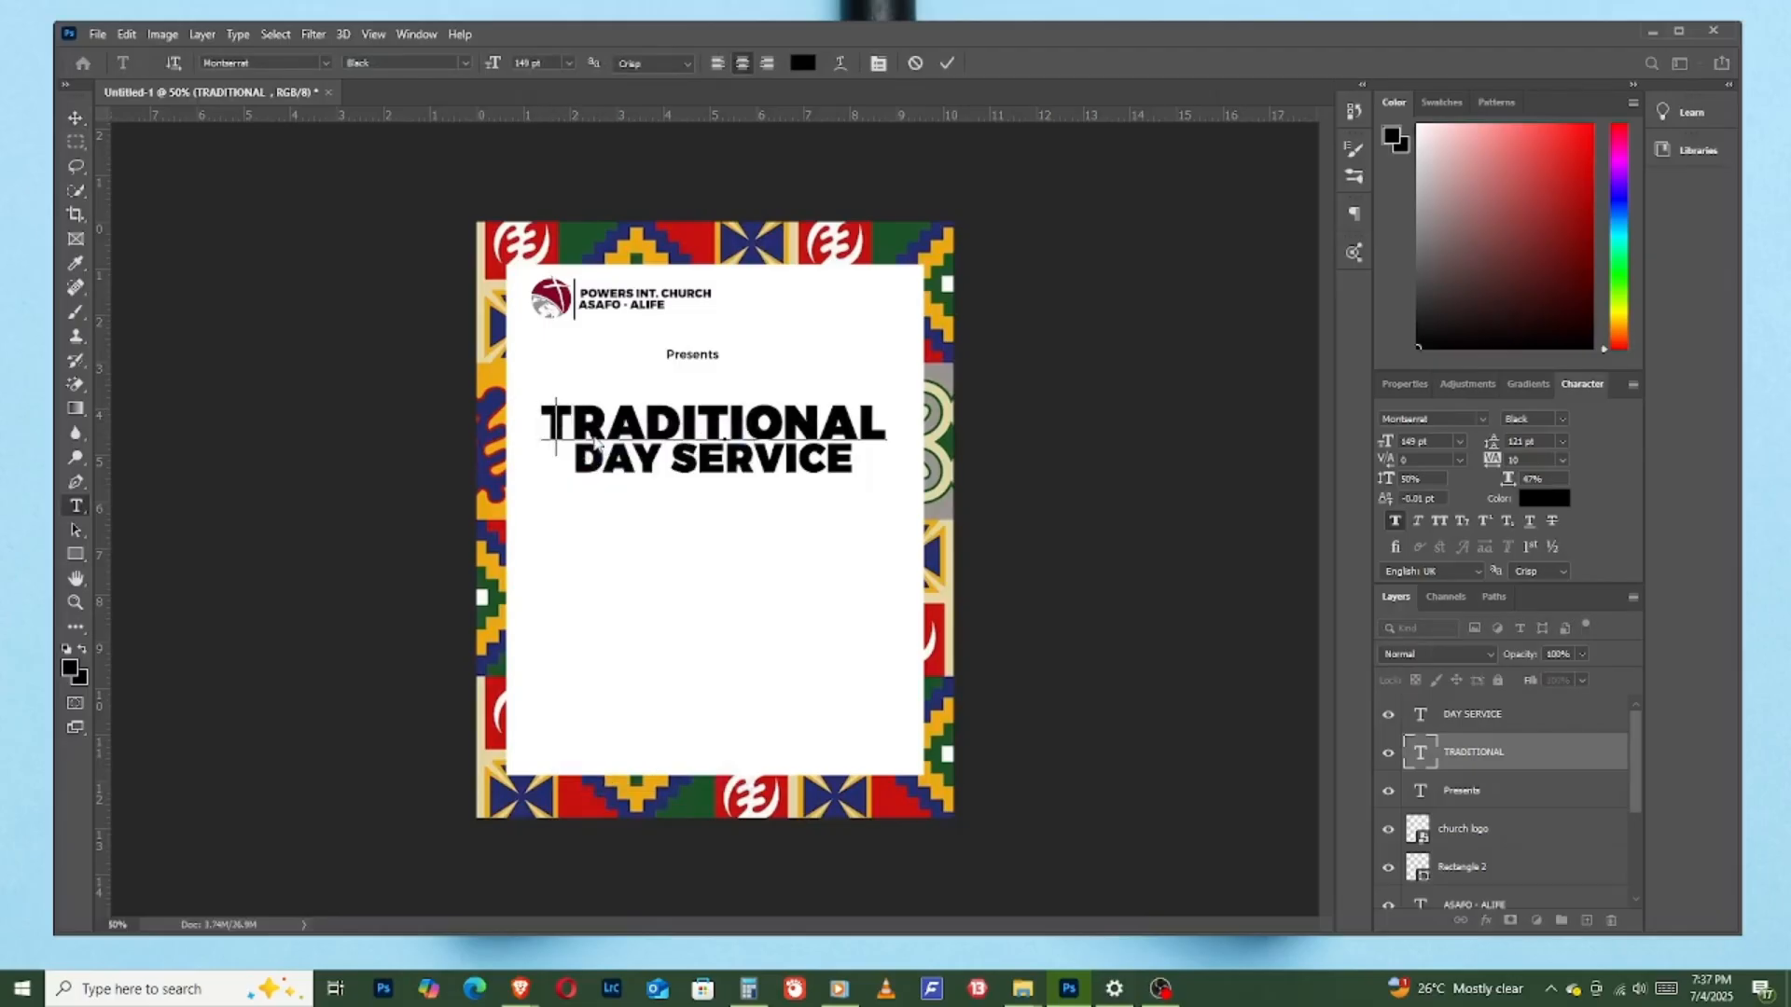
pyautogui.click(944, 64)
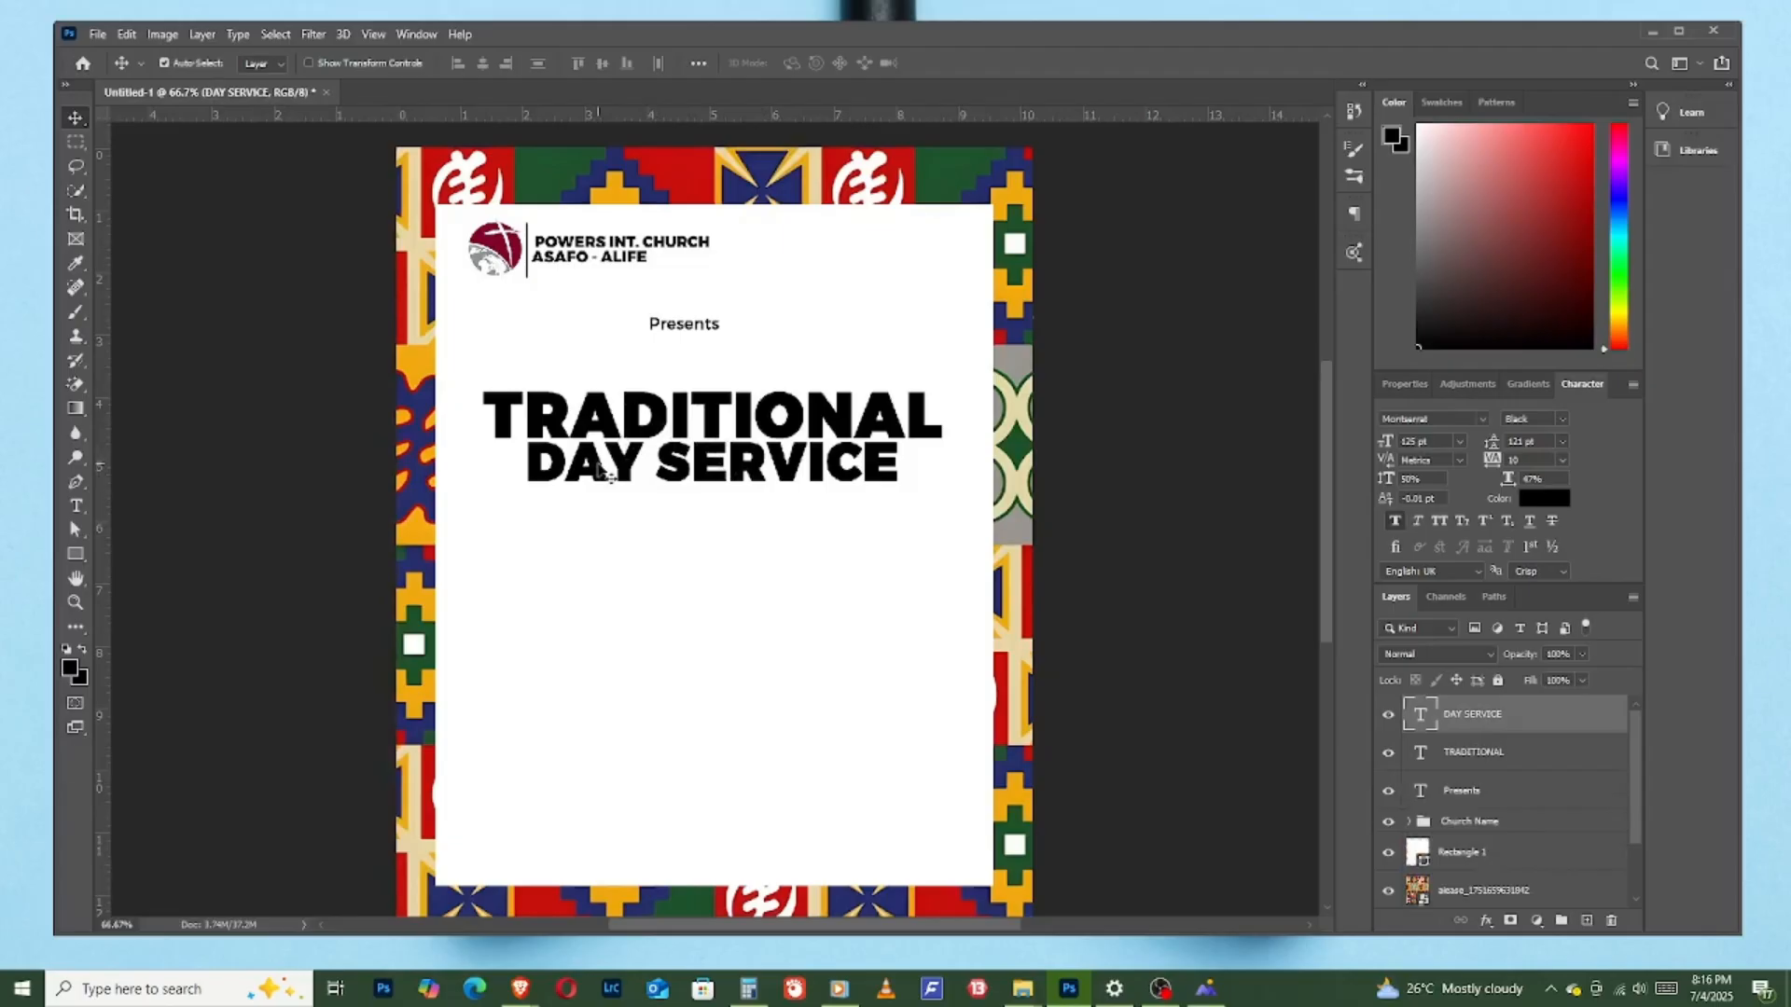
# - Cut the initial "T" out of the "TRADITIONAL" text layer and commit the edit
pyautogui.click(566, 415)
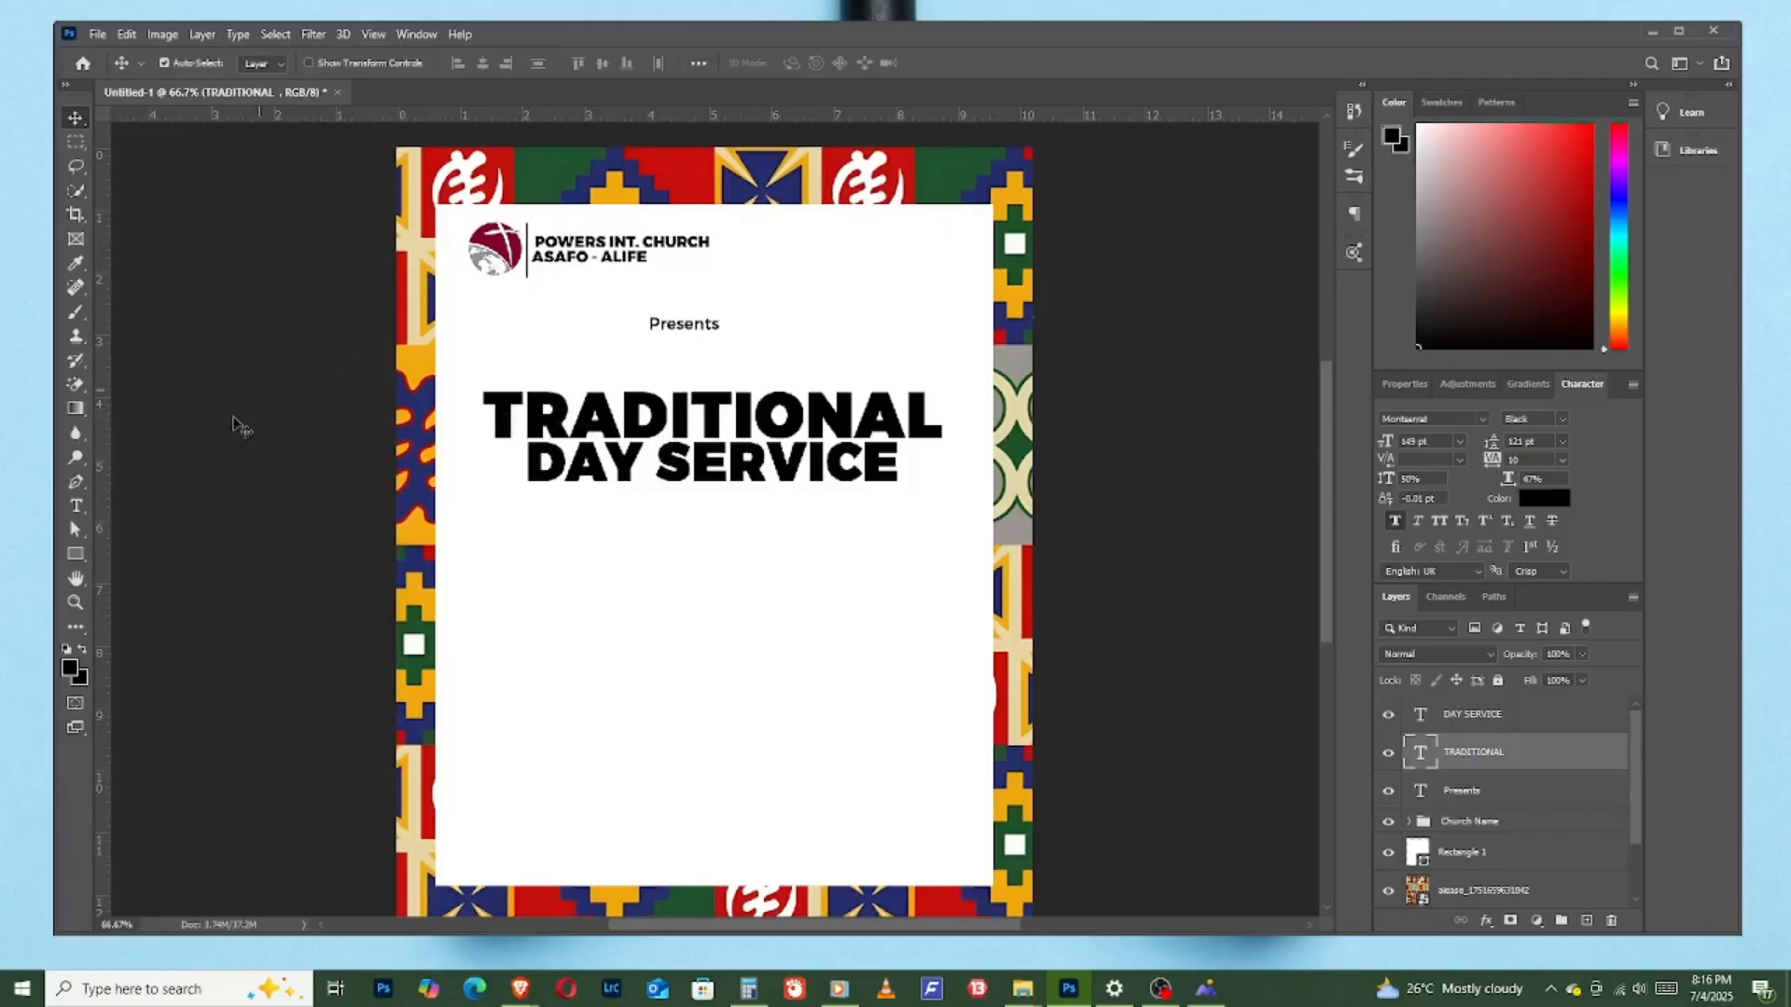
pyautogui.click(76, 506)
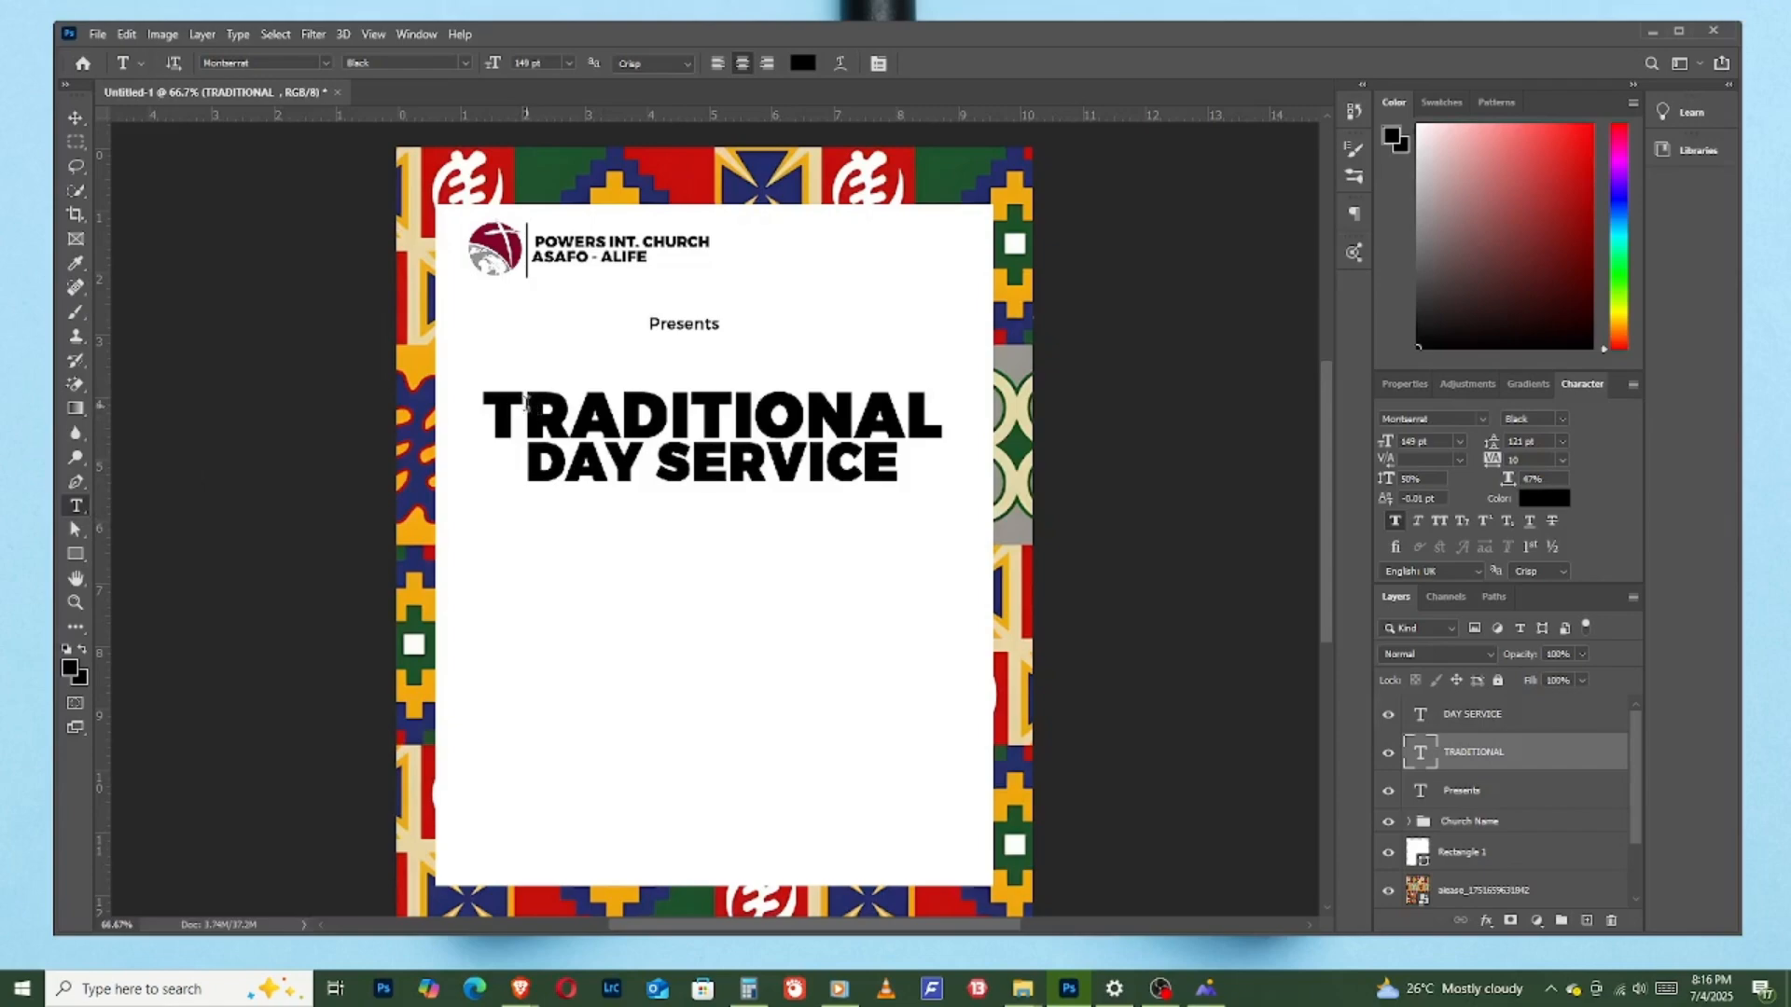
pyautogui.moveTo(523, 403); pyautogui.dragTo(477, 406)
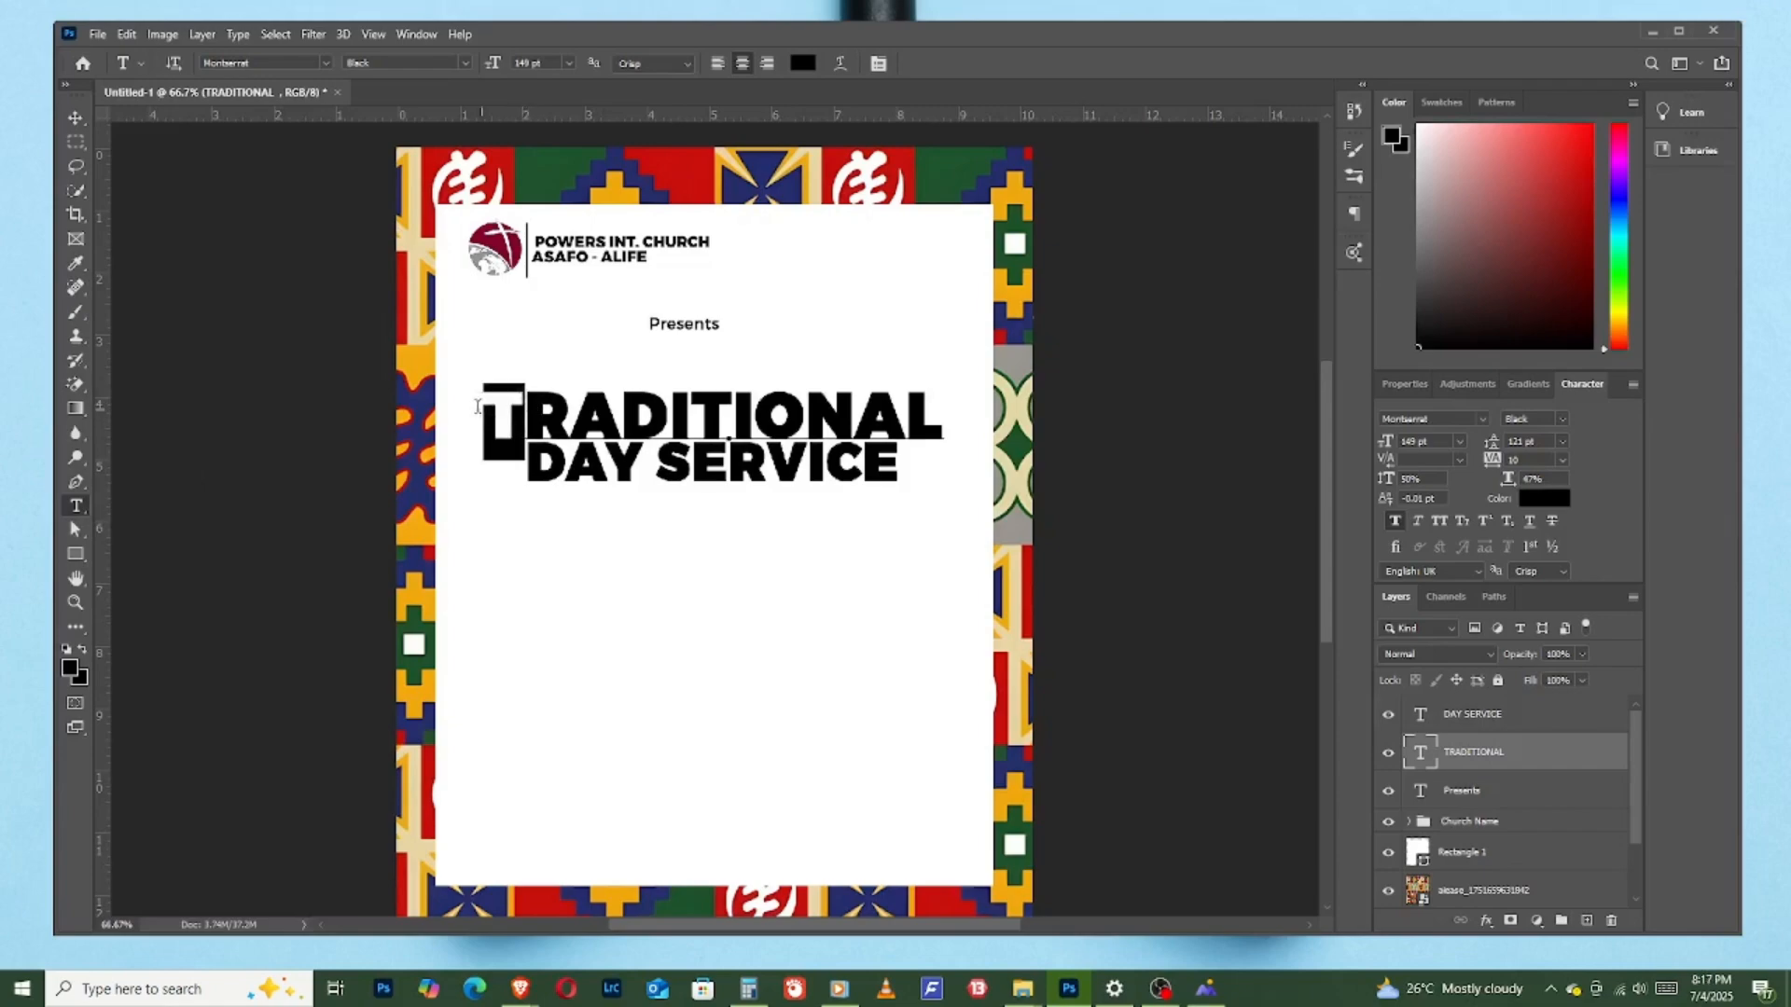
pyautogui.rightClick(511, 407)
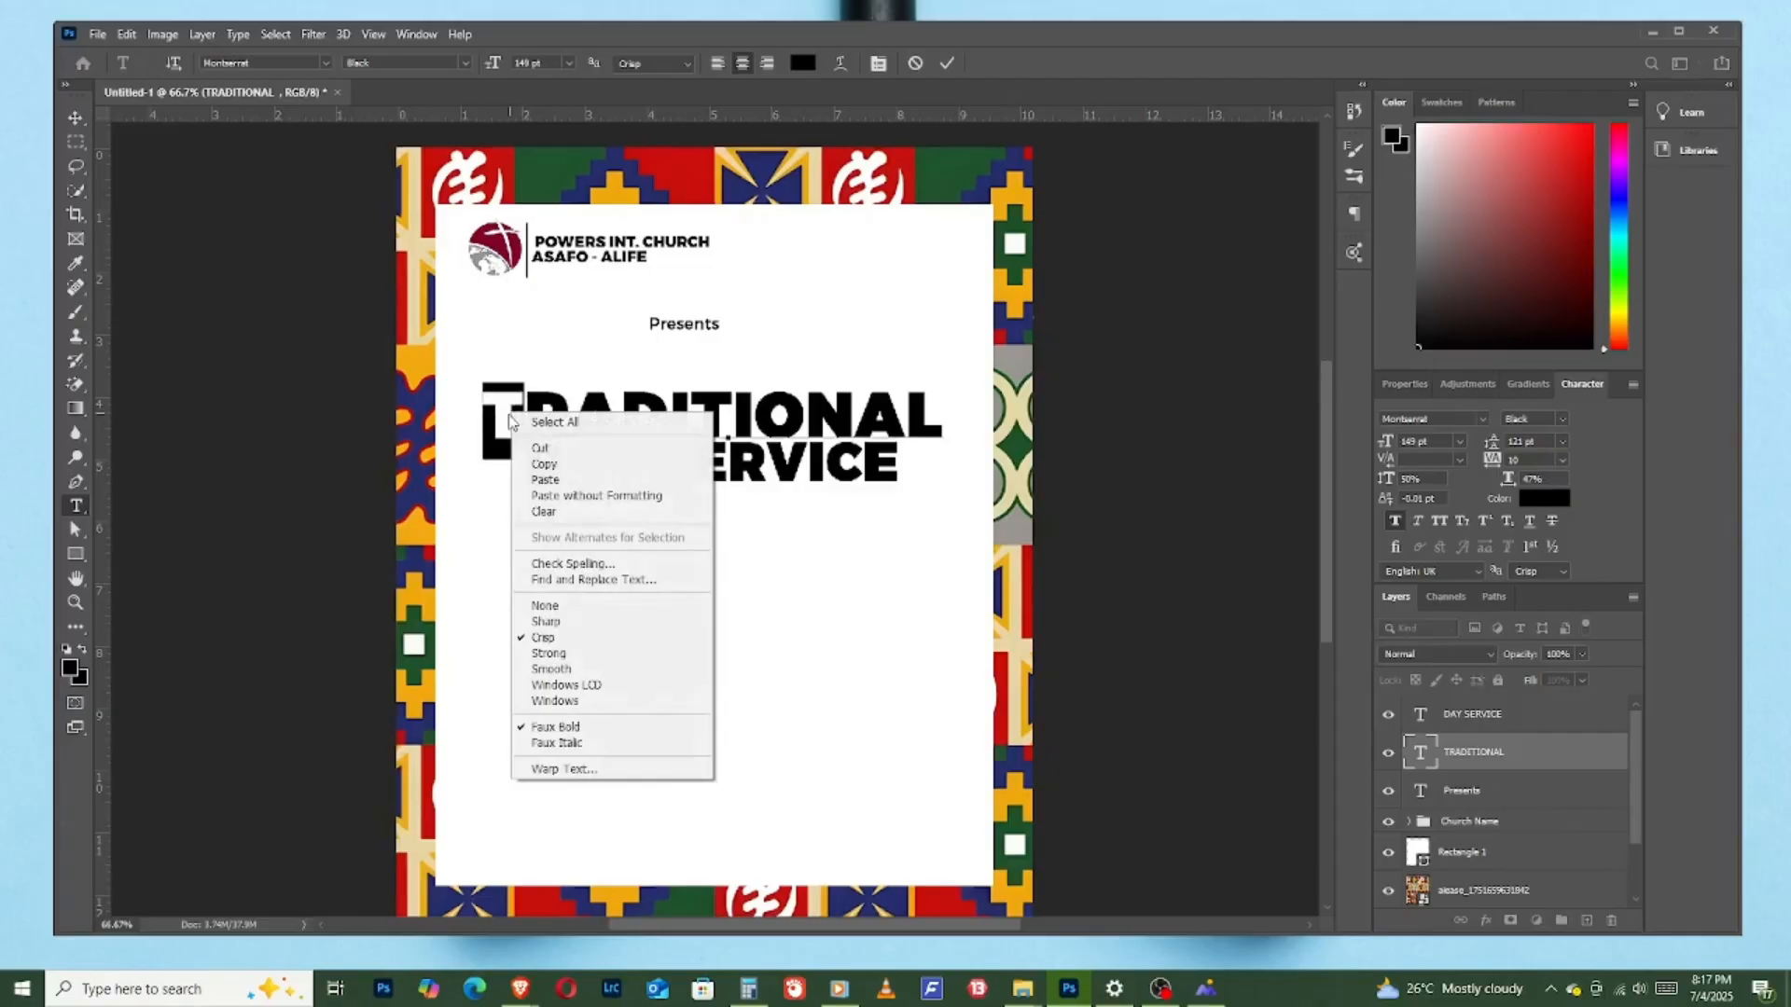
pyautogui.click(540, 451)
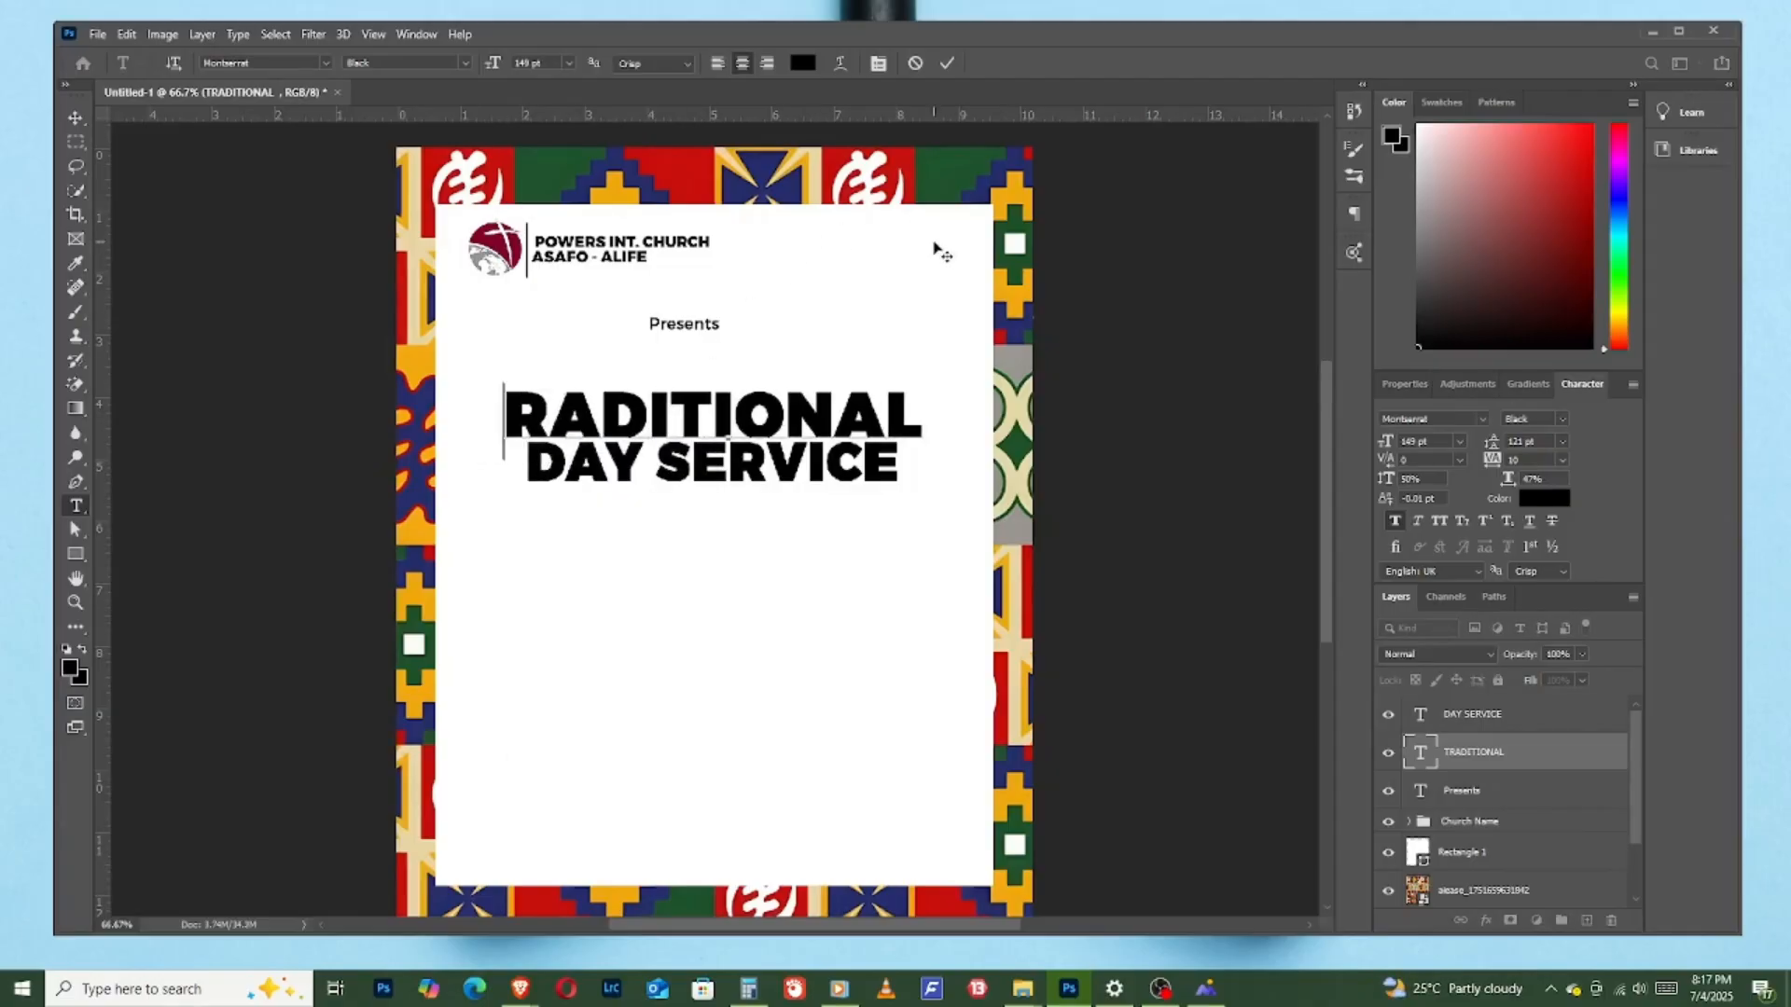
pyautogui.click(946, 68)
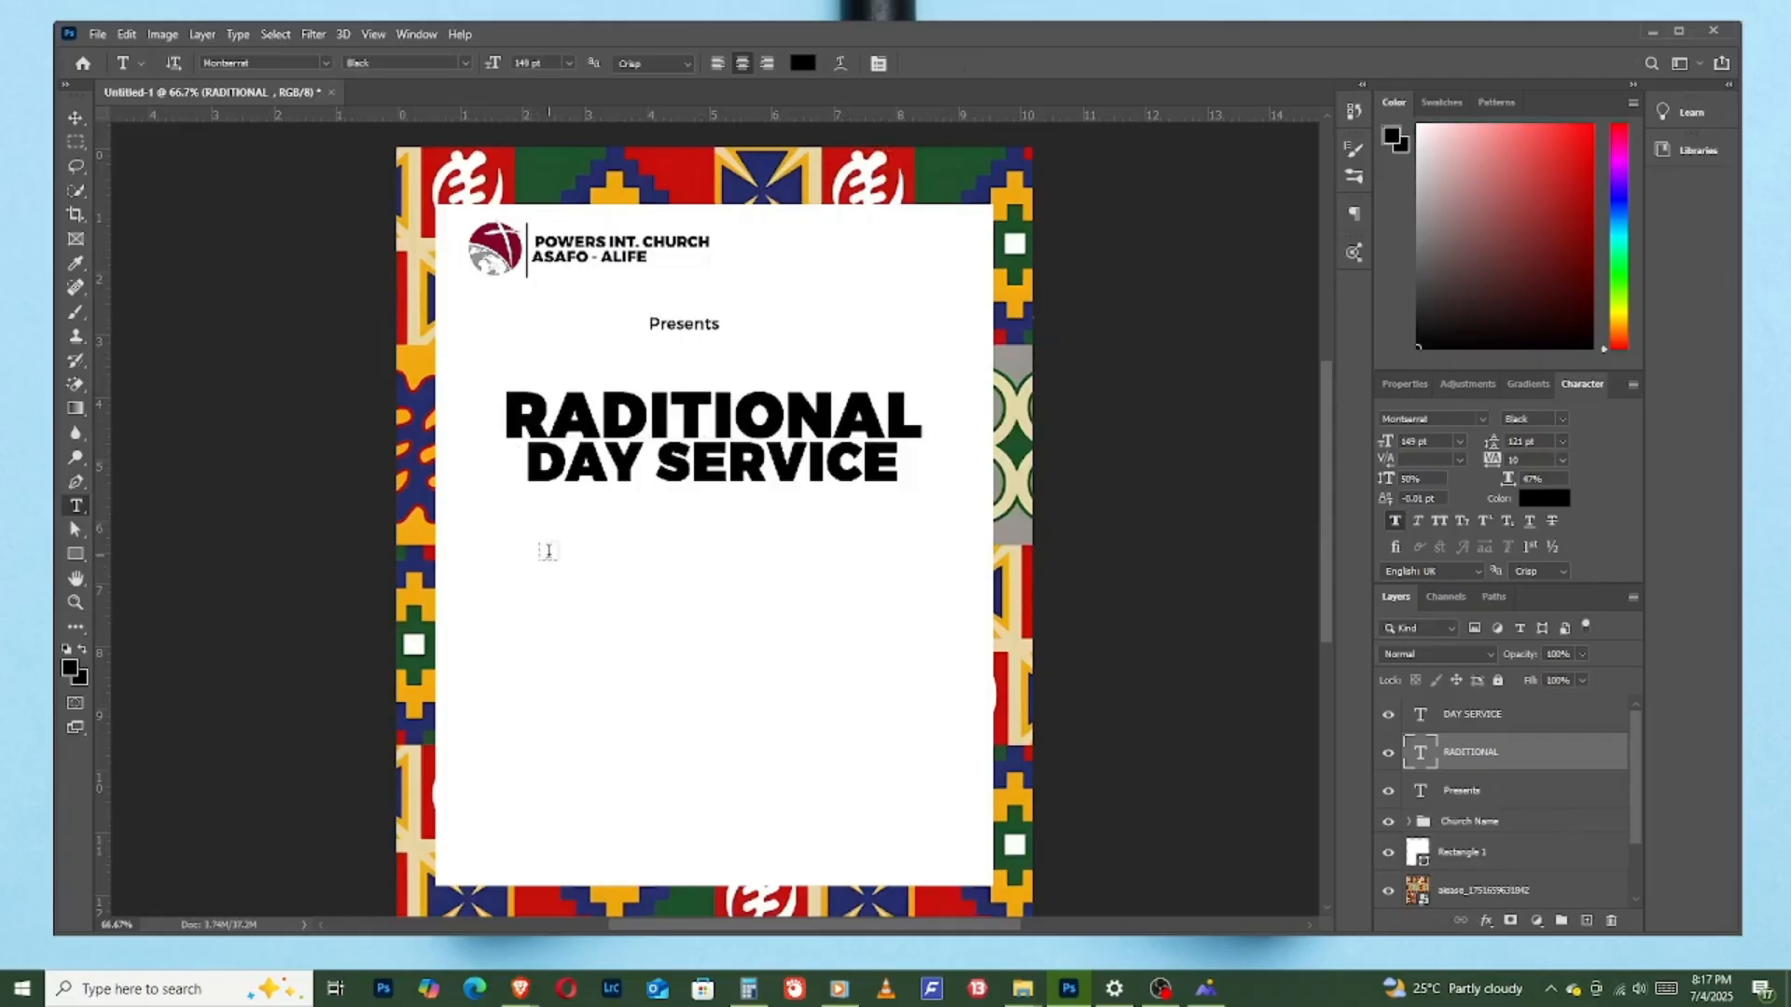
# - Paste the cut "T" as its own text layer directly in front of "RADITIONAL"
pyautogui.click(460, 407)
pyautogui.rightClick(465, 400)
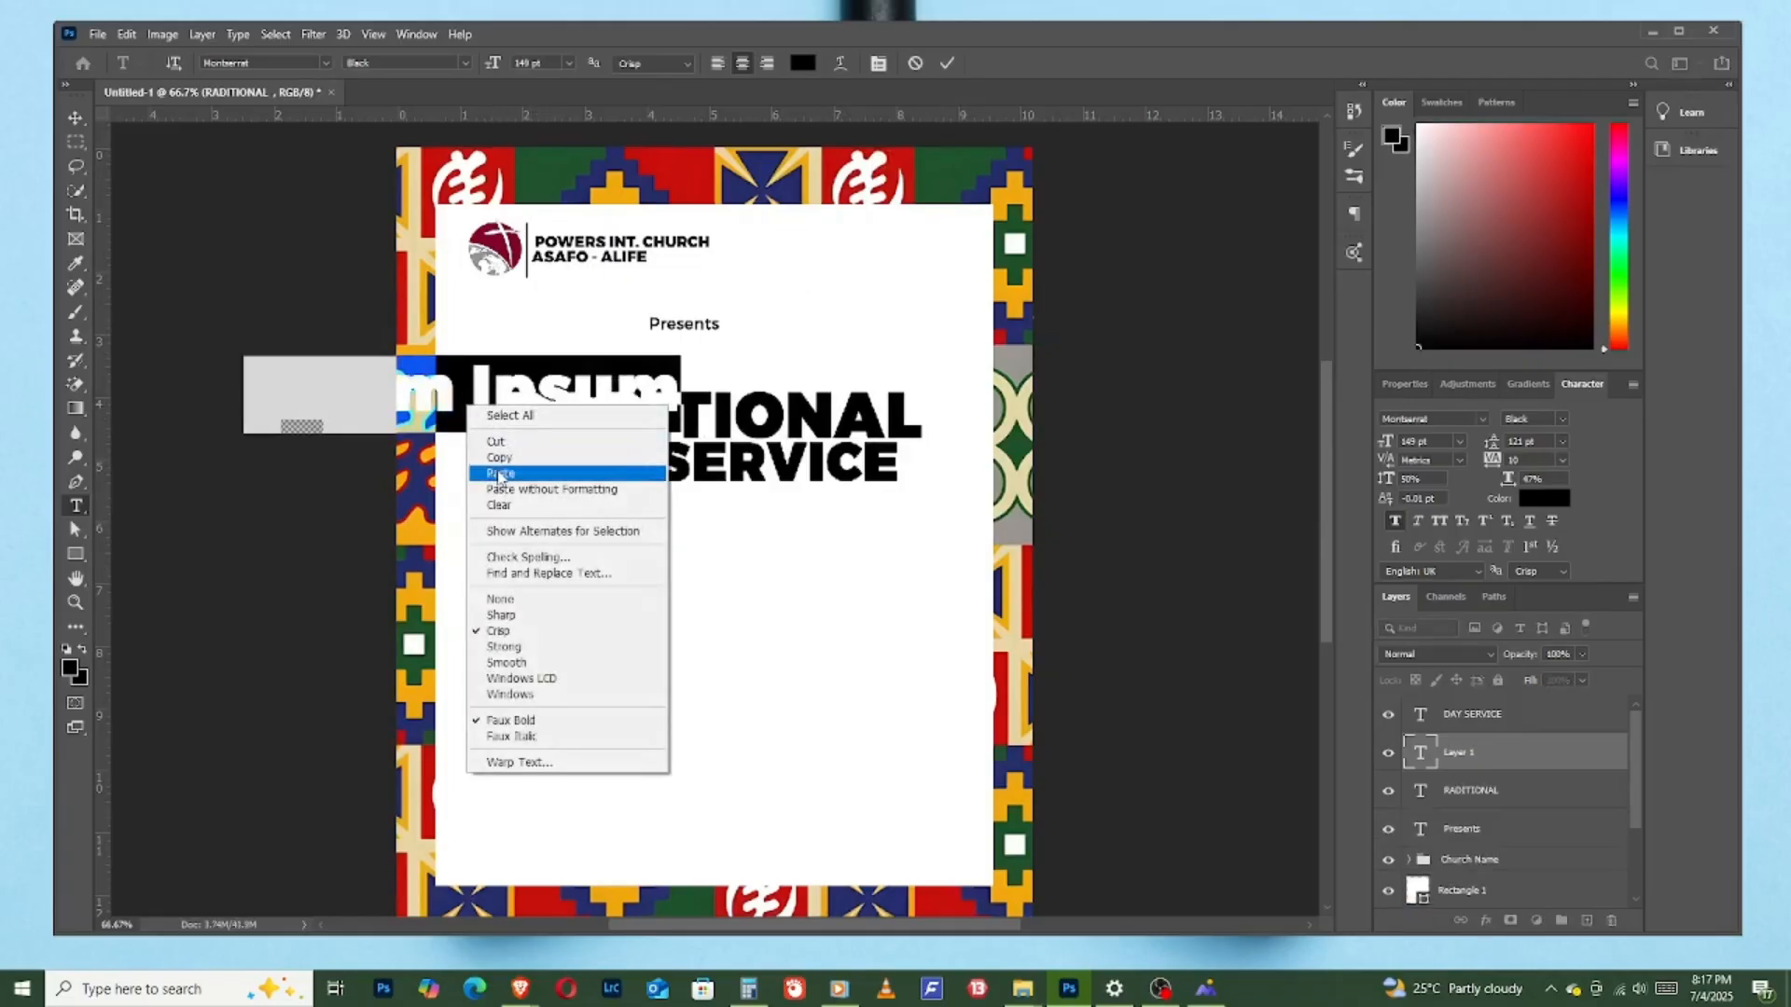
pyautogui.click(494, 466)
pyautogui.moveTo(488, 469)
pyautogui.mouseDown()
pyautogui.moveTo(516, 495)
pyautogui.moveTo(504, 483)
pyautogui.mouseUp()
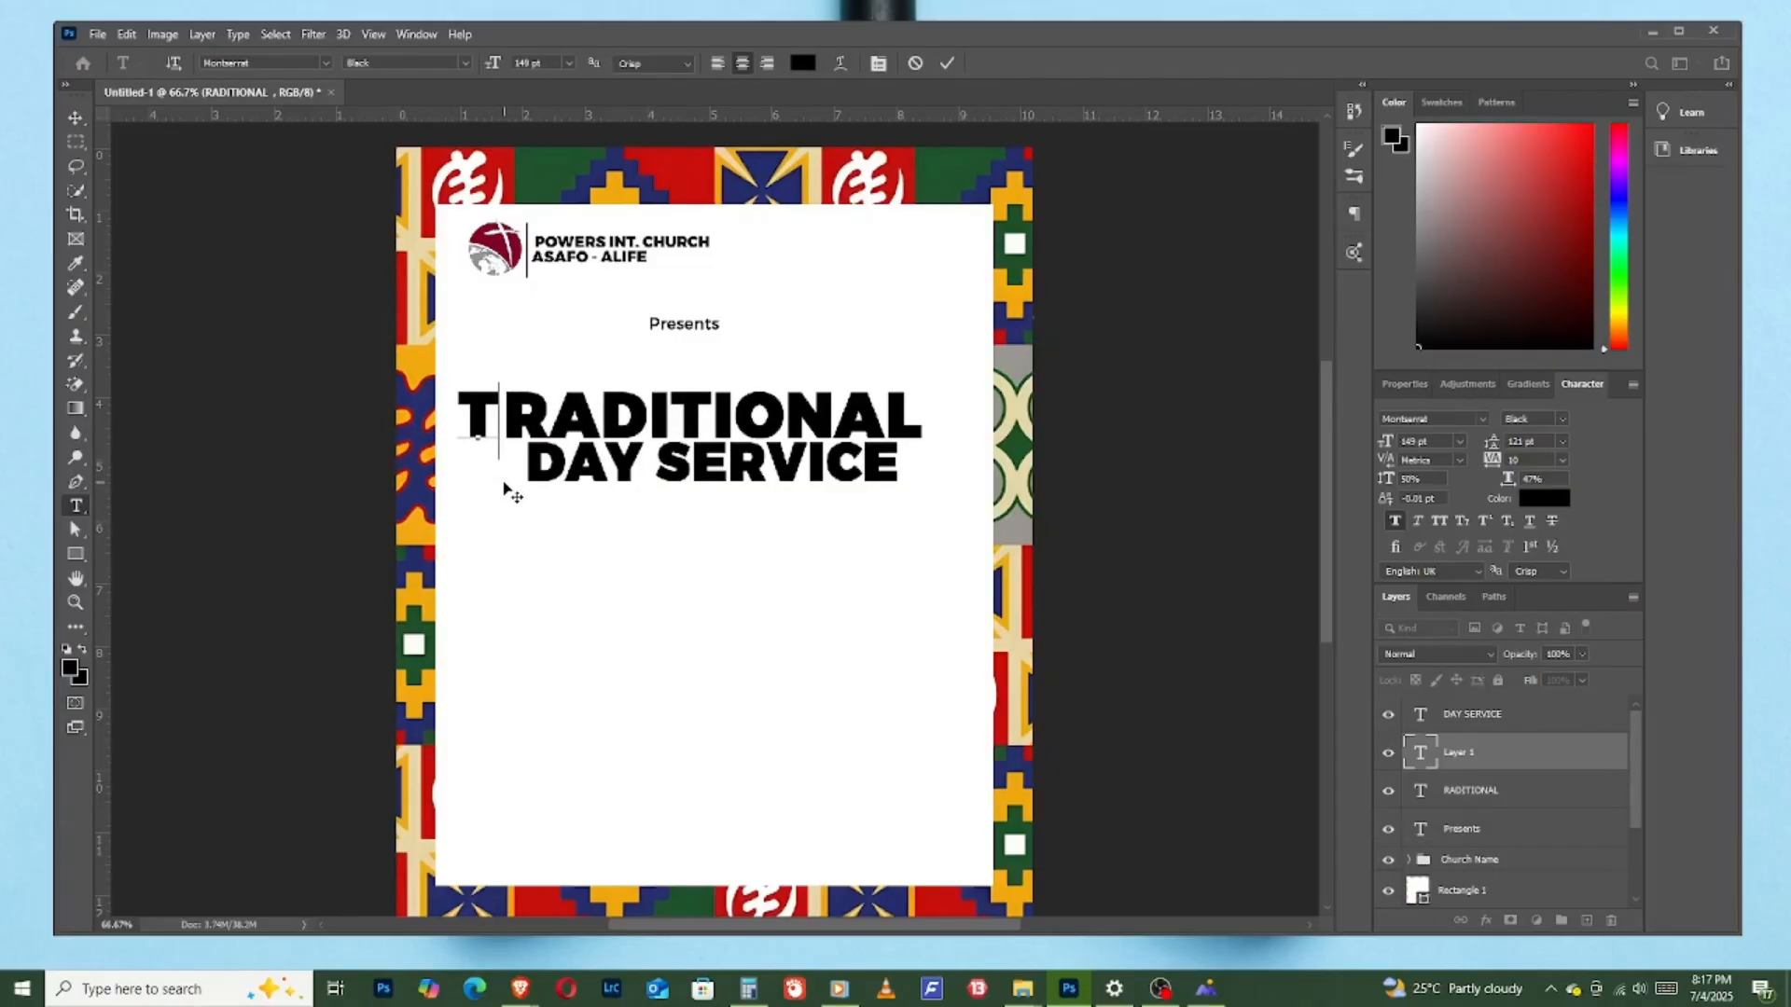
pyautogui.click(948, 62)
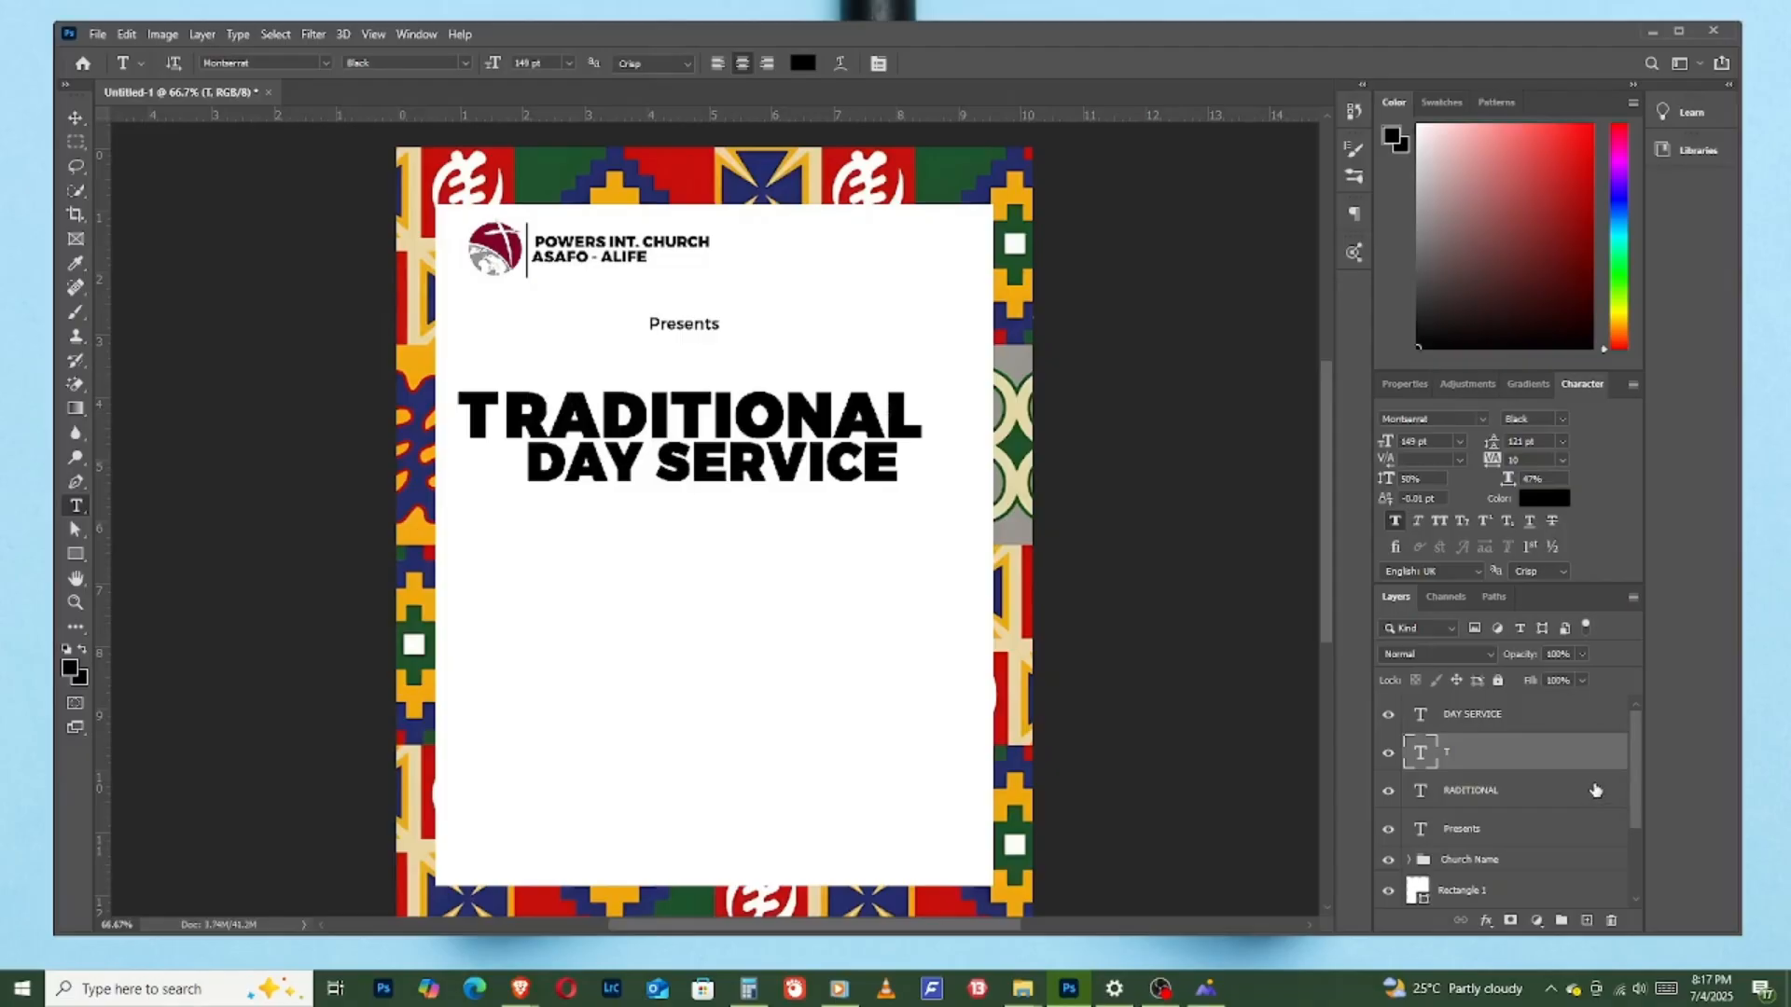
# - Turn off faux bold on the "T" text layer and convert the layer to a shape
pyautogui.rightClick(1457, 757)
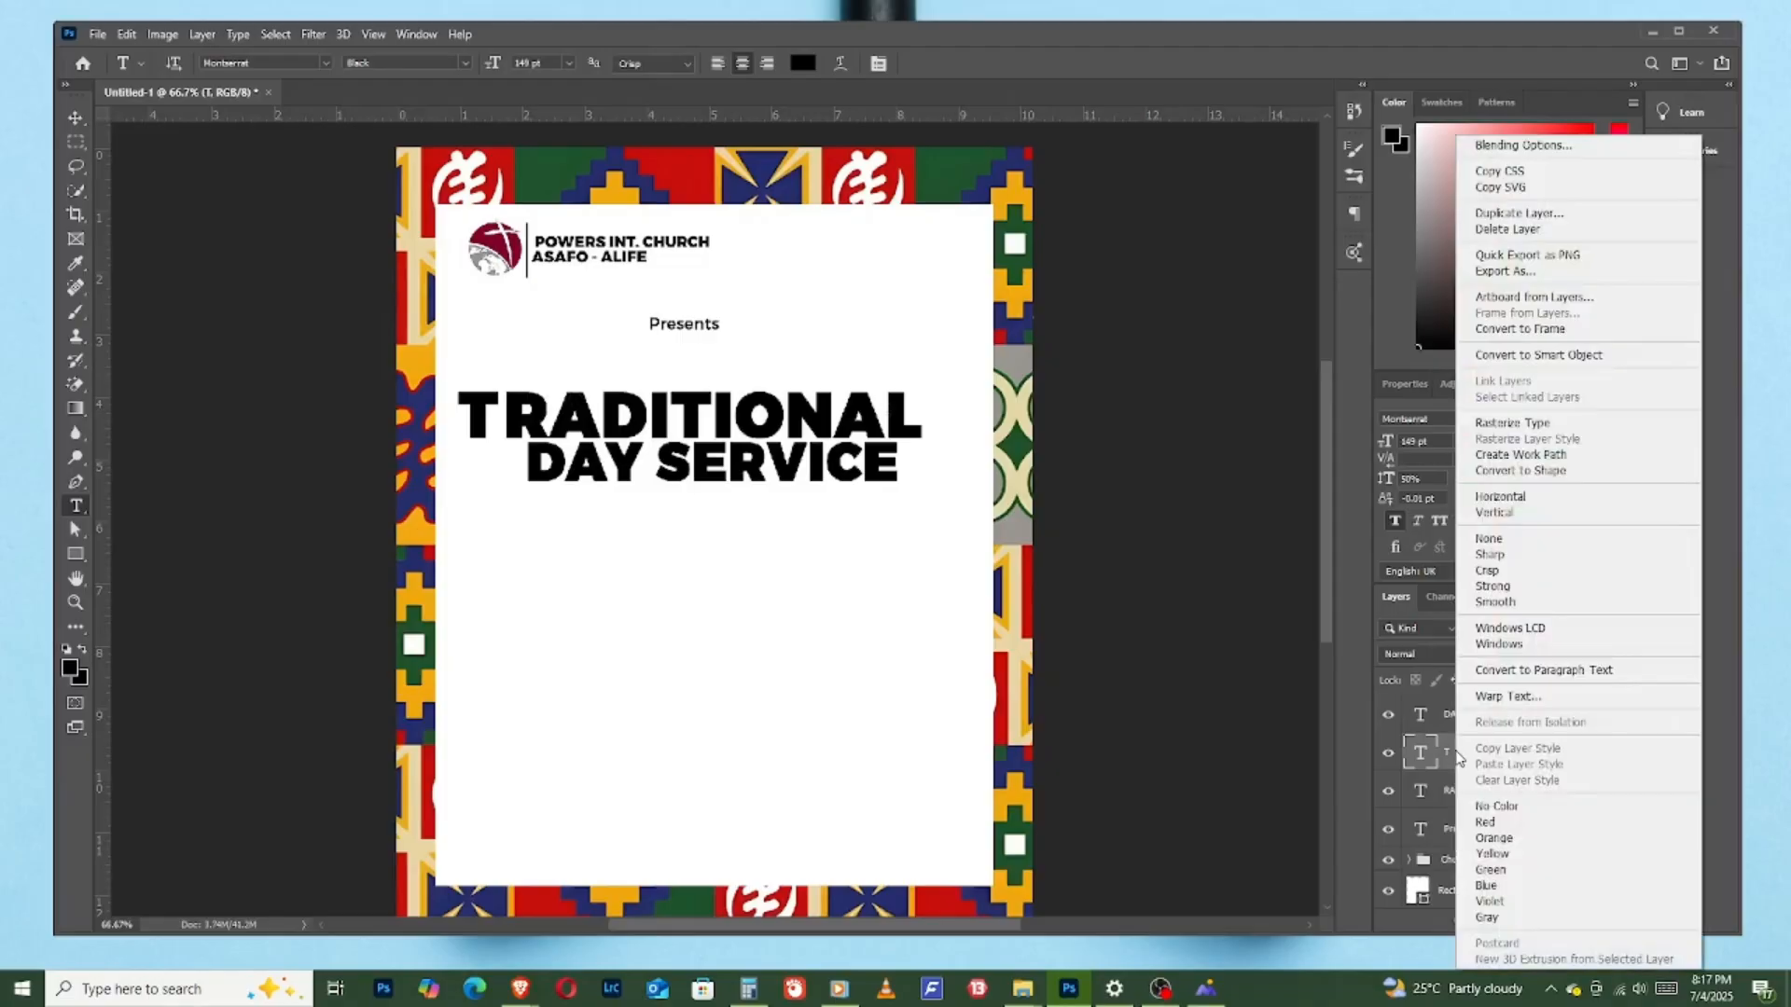
pyautogui.click(1447, 760)
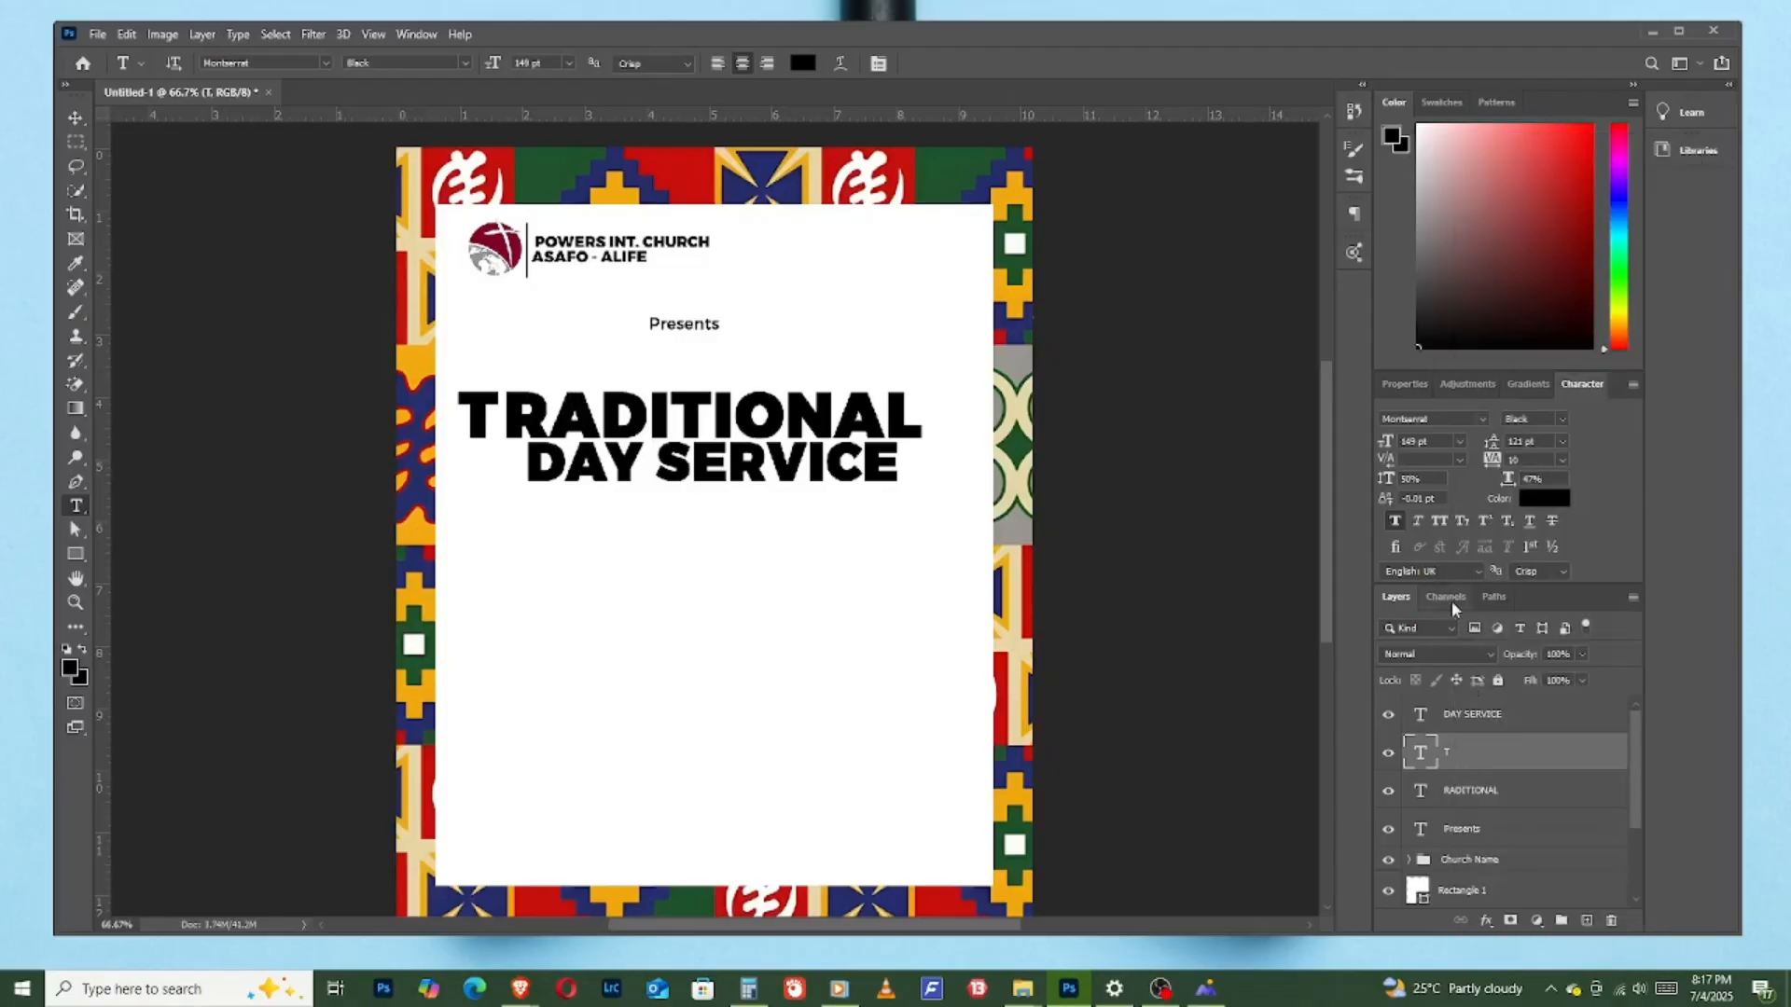
pyautogui.click(1395, 522)
pyautogui.rightClick(1461, 758)
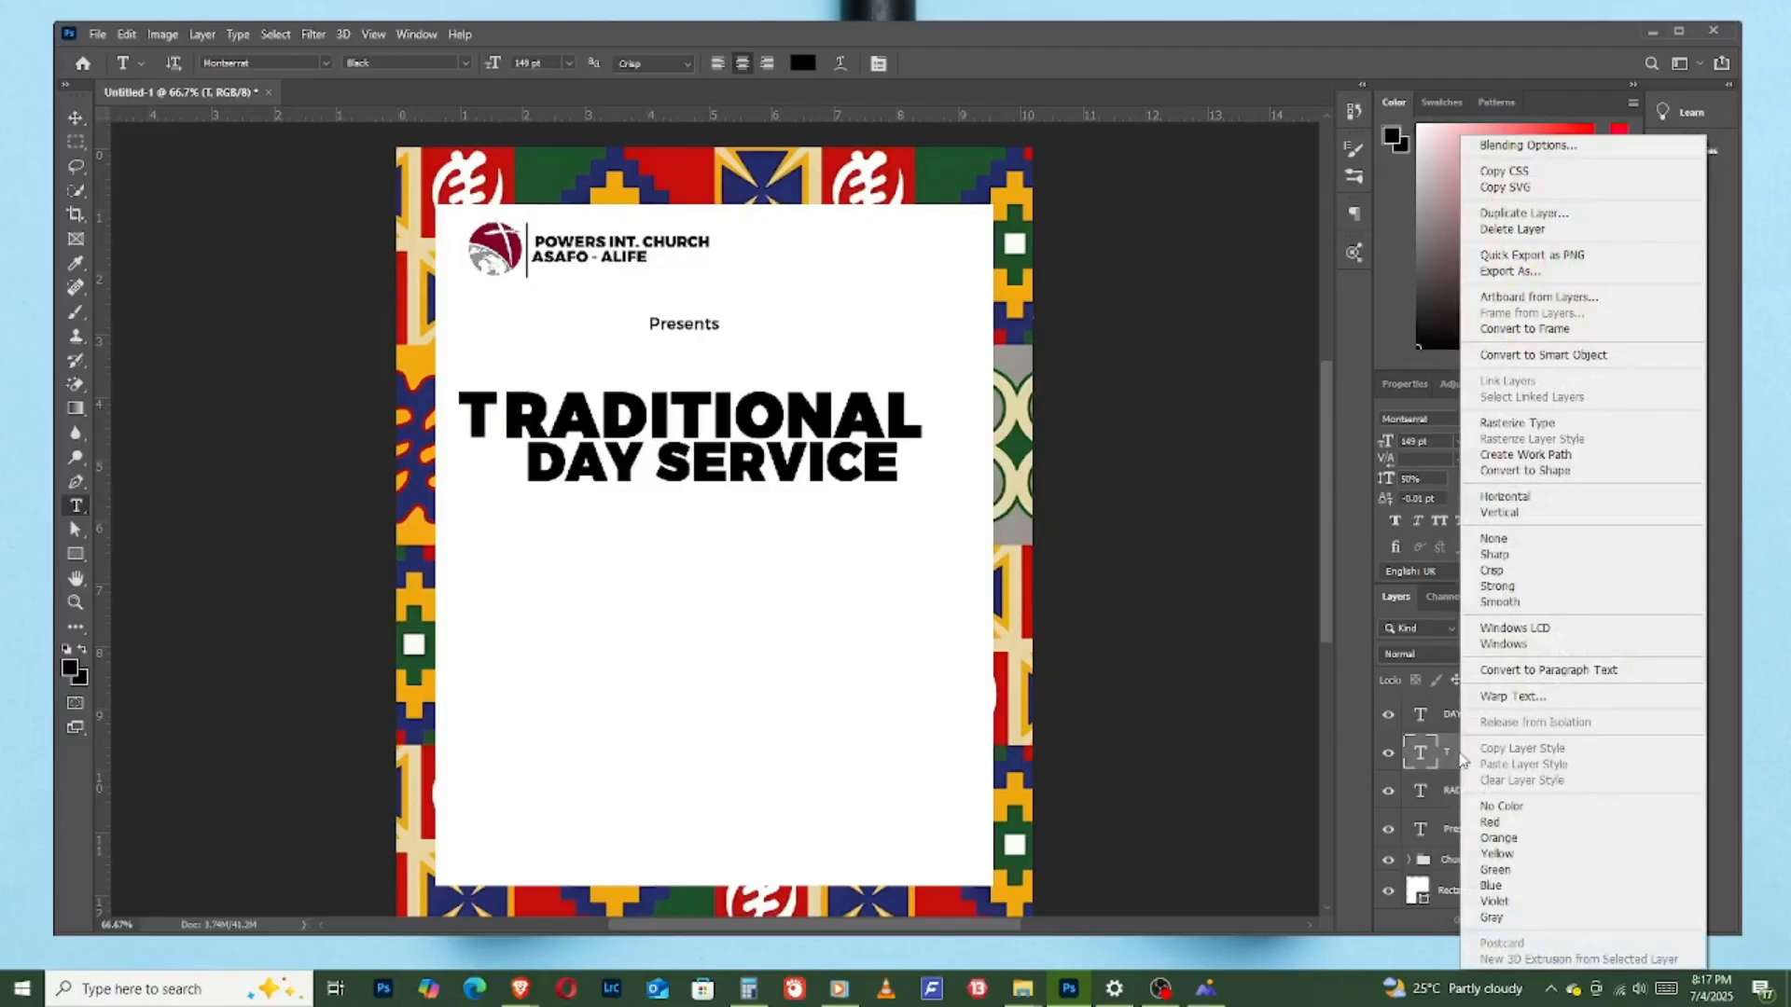
pyautogui.click(1543, 472)
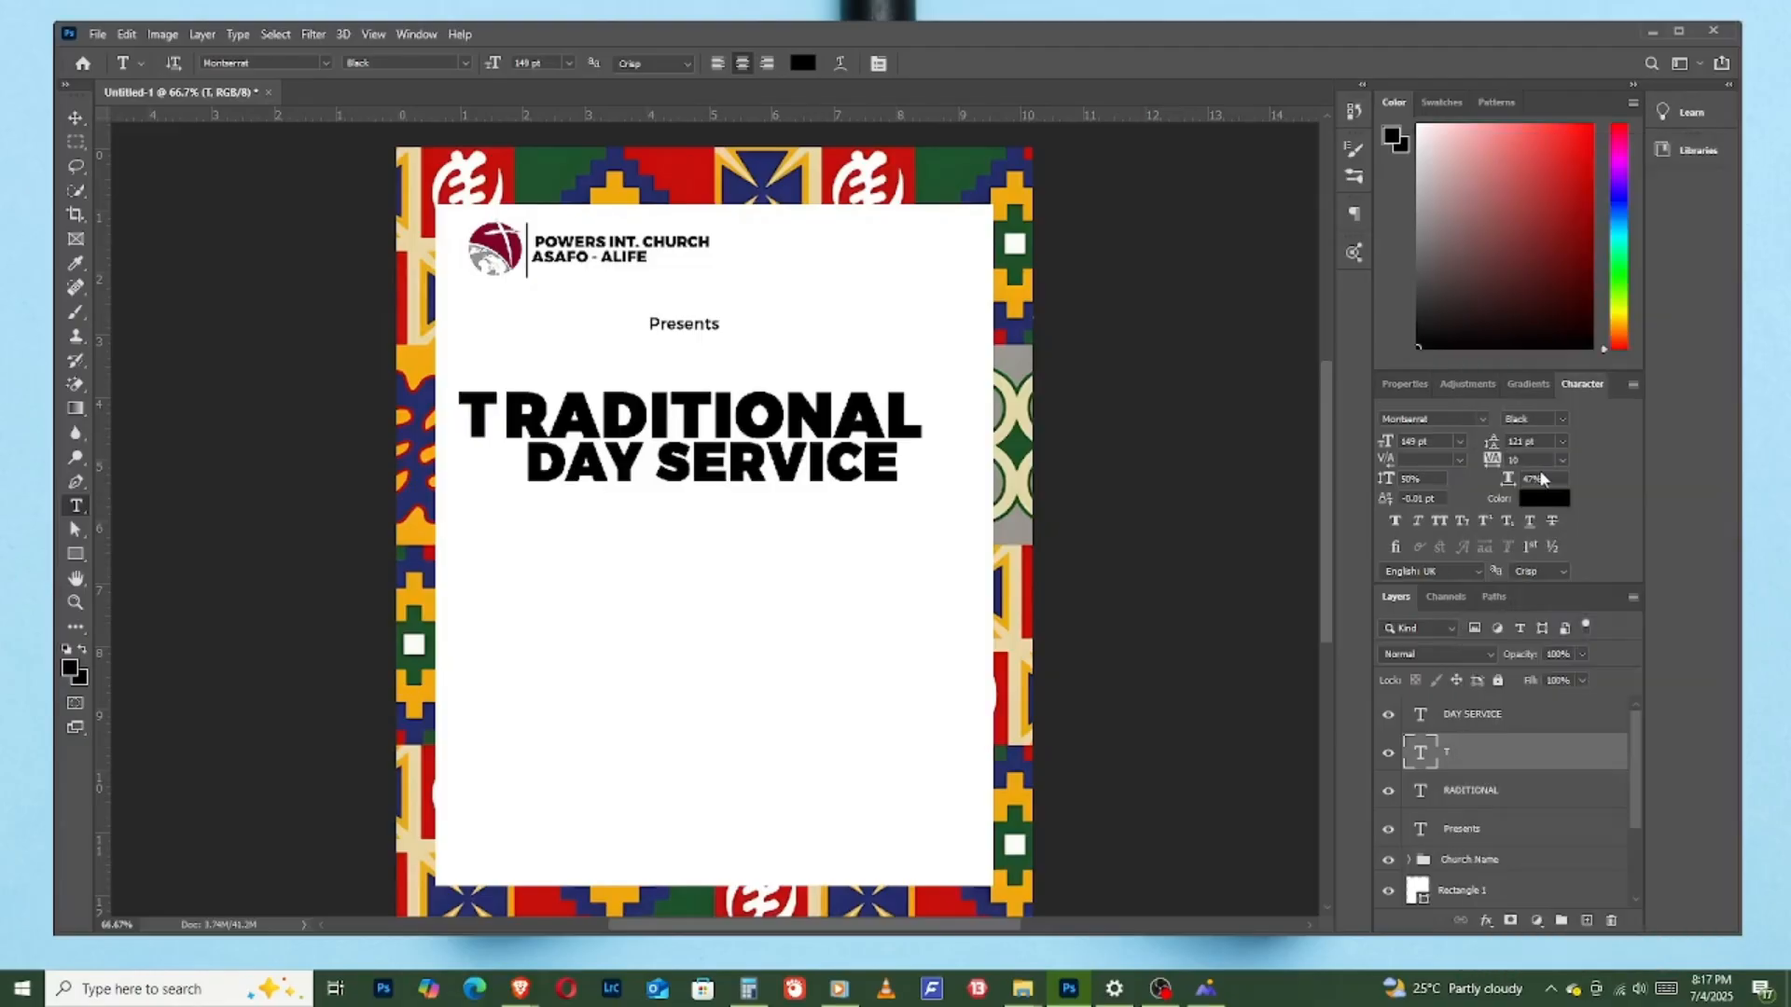
pyautogui.click(73, 531)
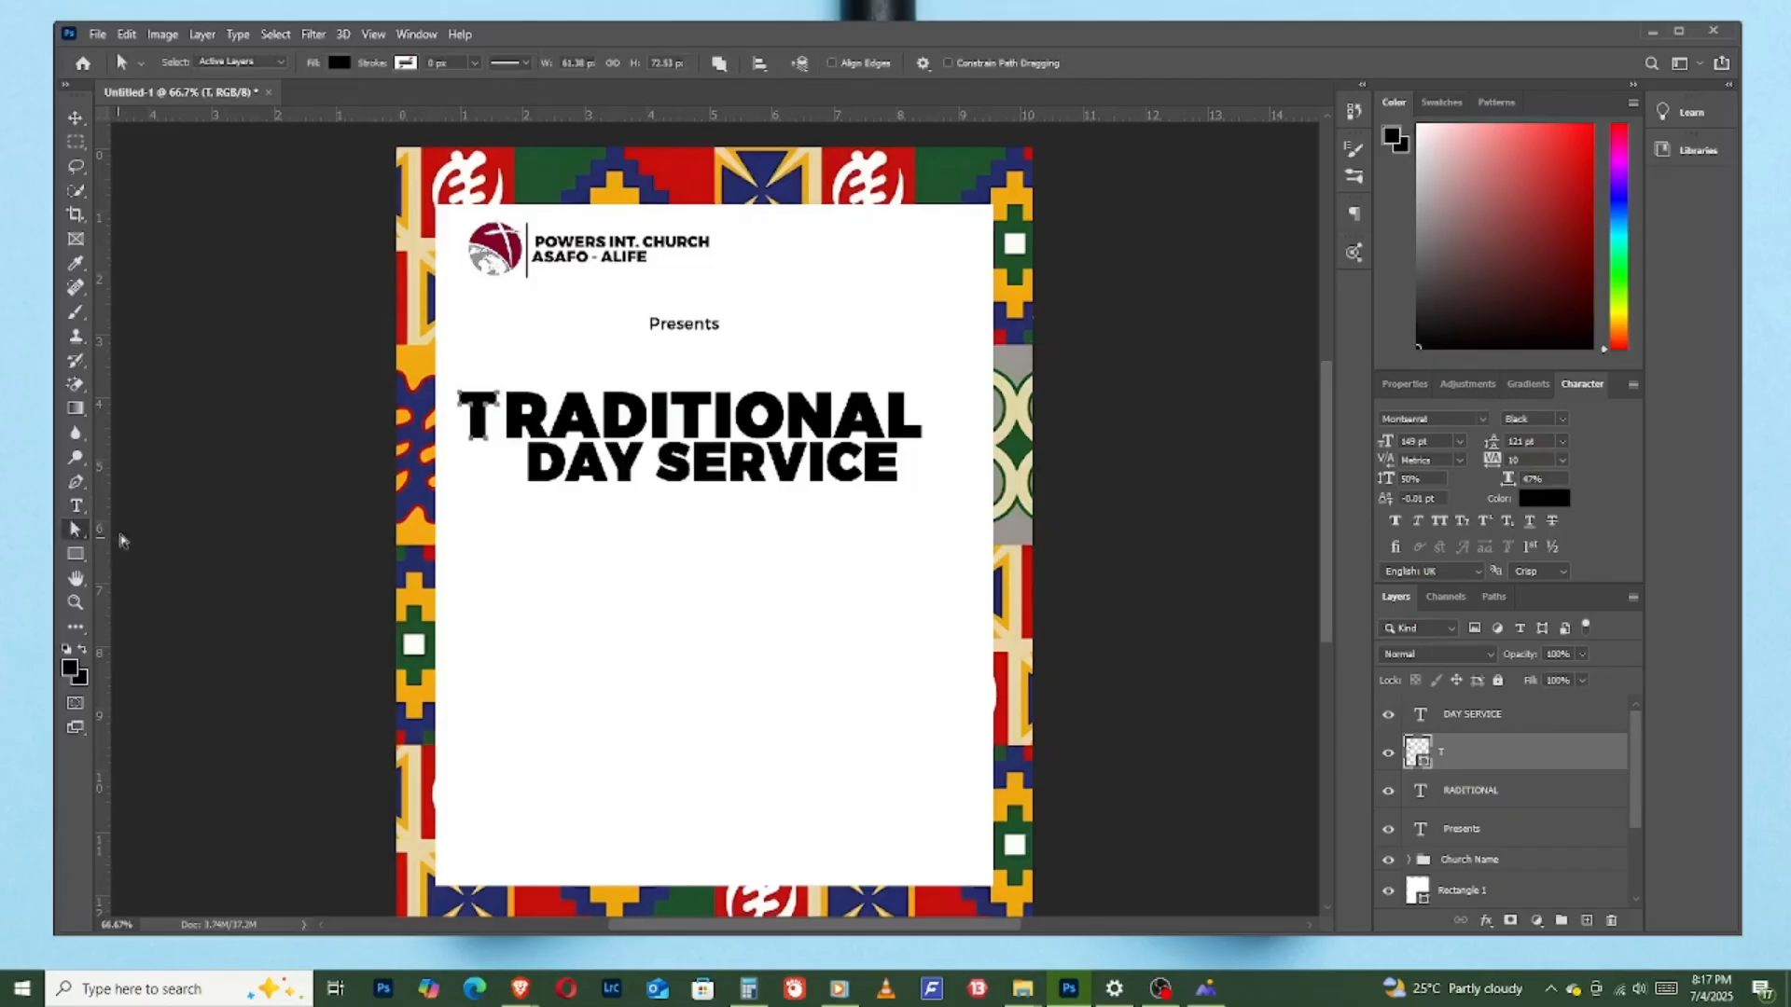
pyautogui.moveTo(467, 370); pyautogui.dragTo(464, 410)
pyautogui.press('v')
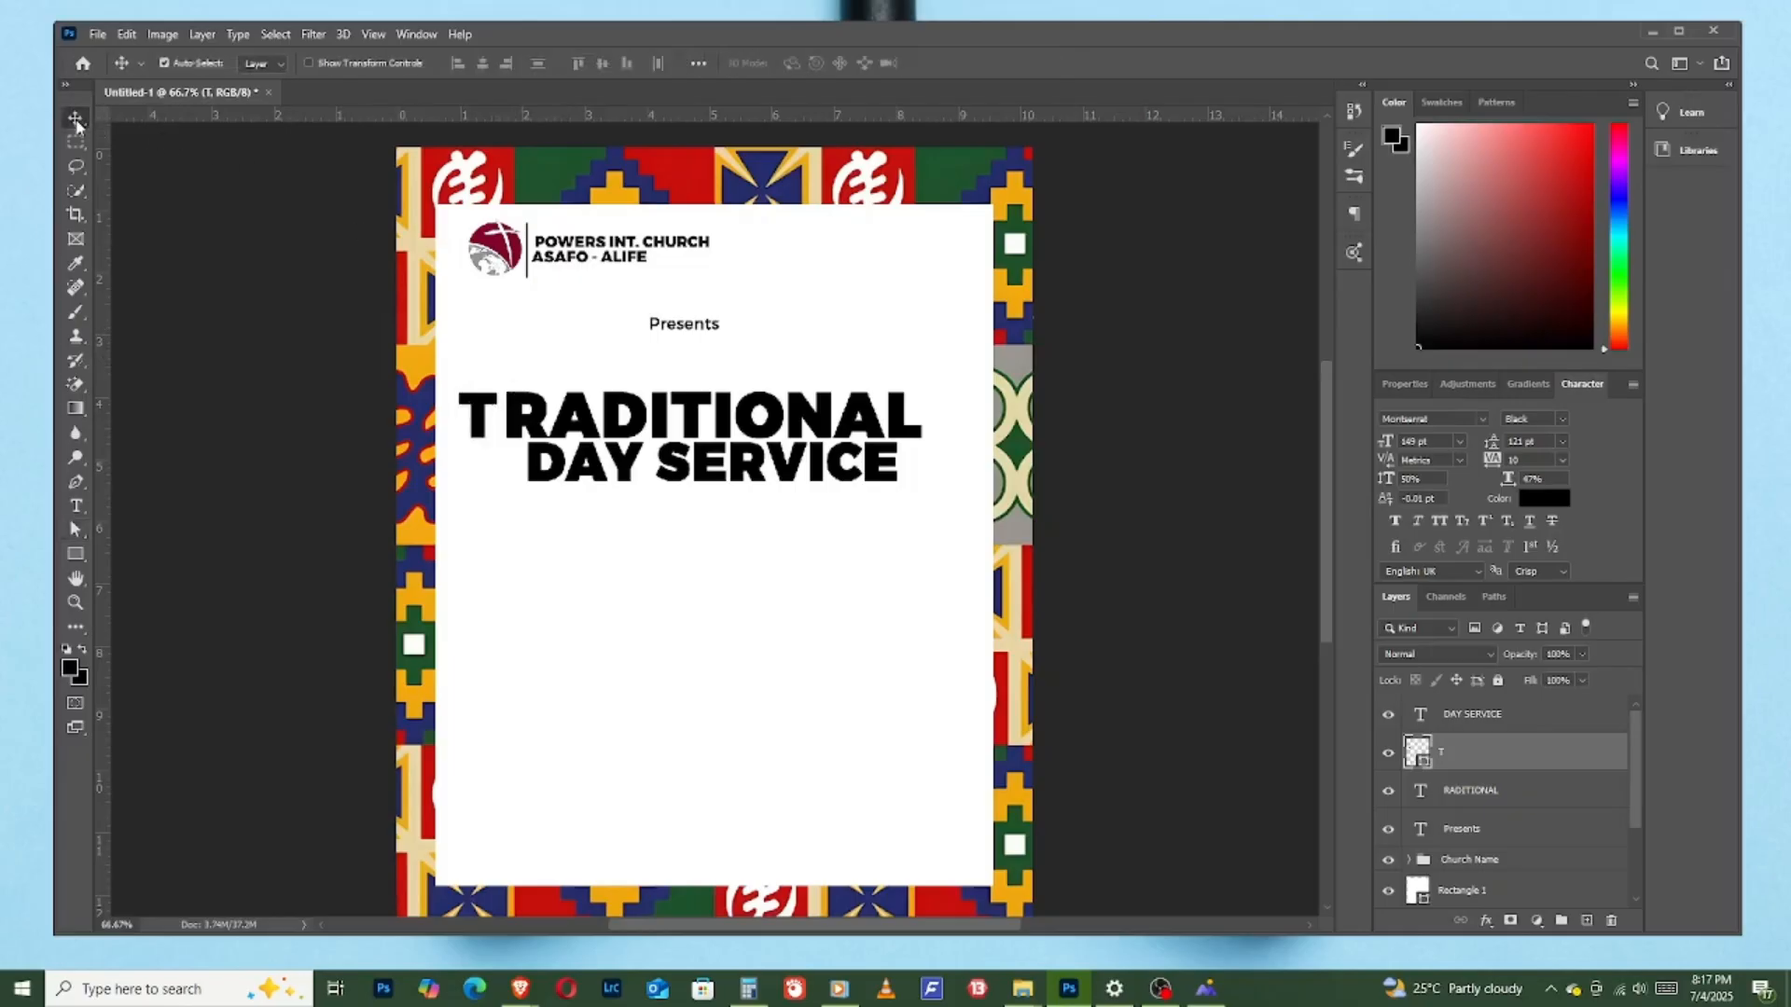
pyautogui.click(77, 509)
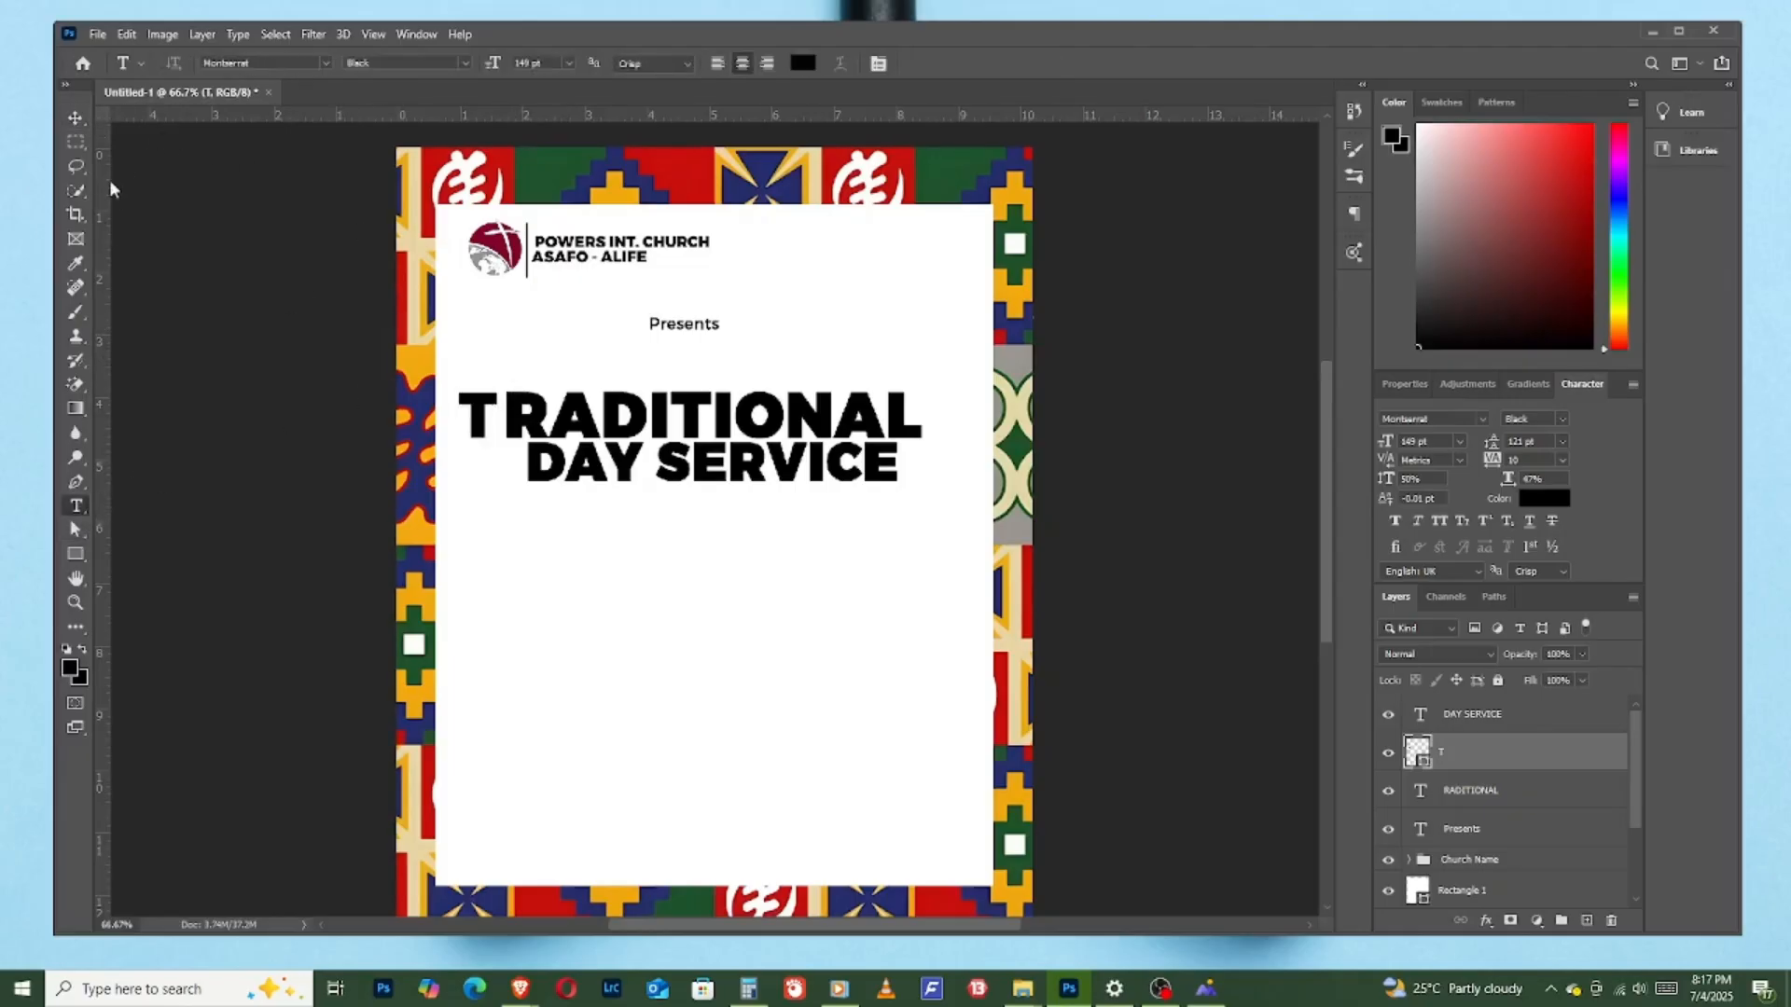
pyautogui.click(74, 116)
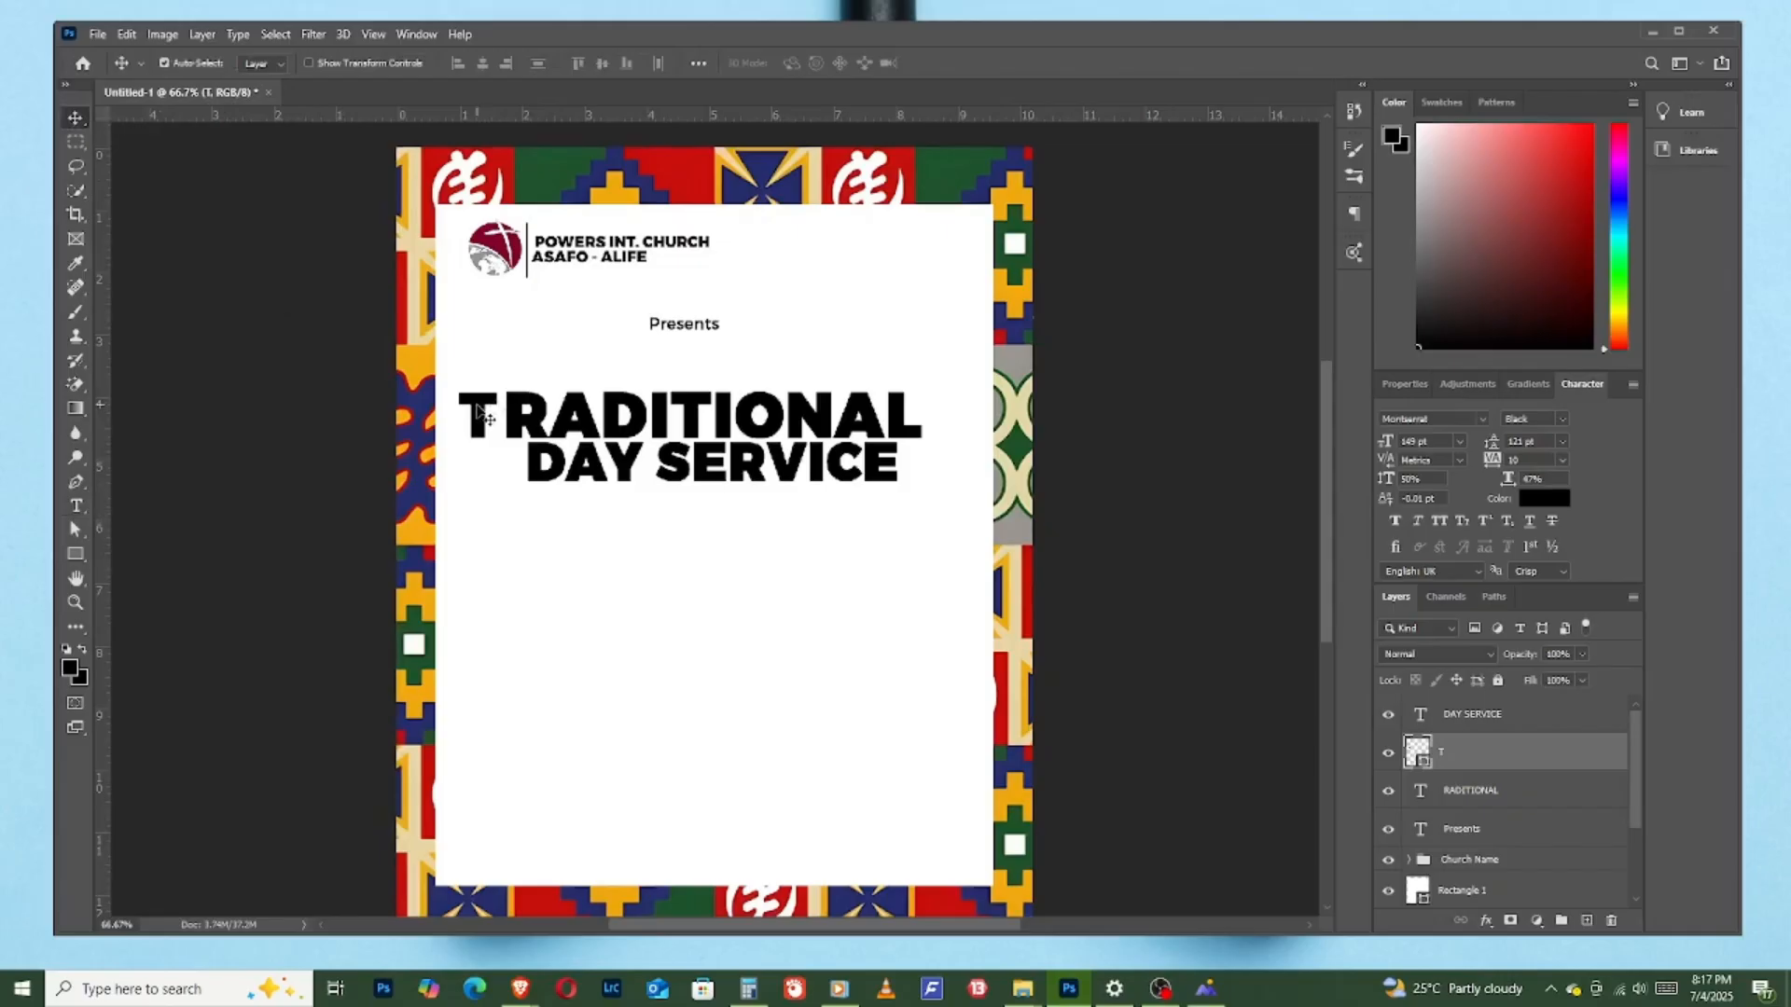
# - Stretch the "T" shape upward by its top anchor points until it is about 106 px tall
pyautogui.click(76, 529)
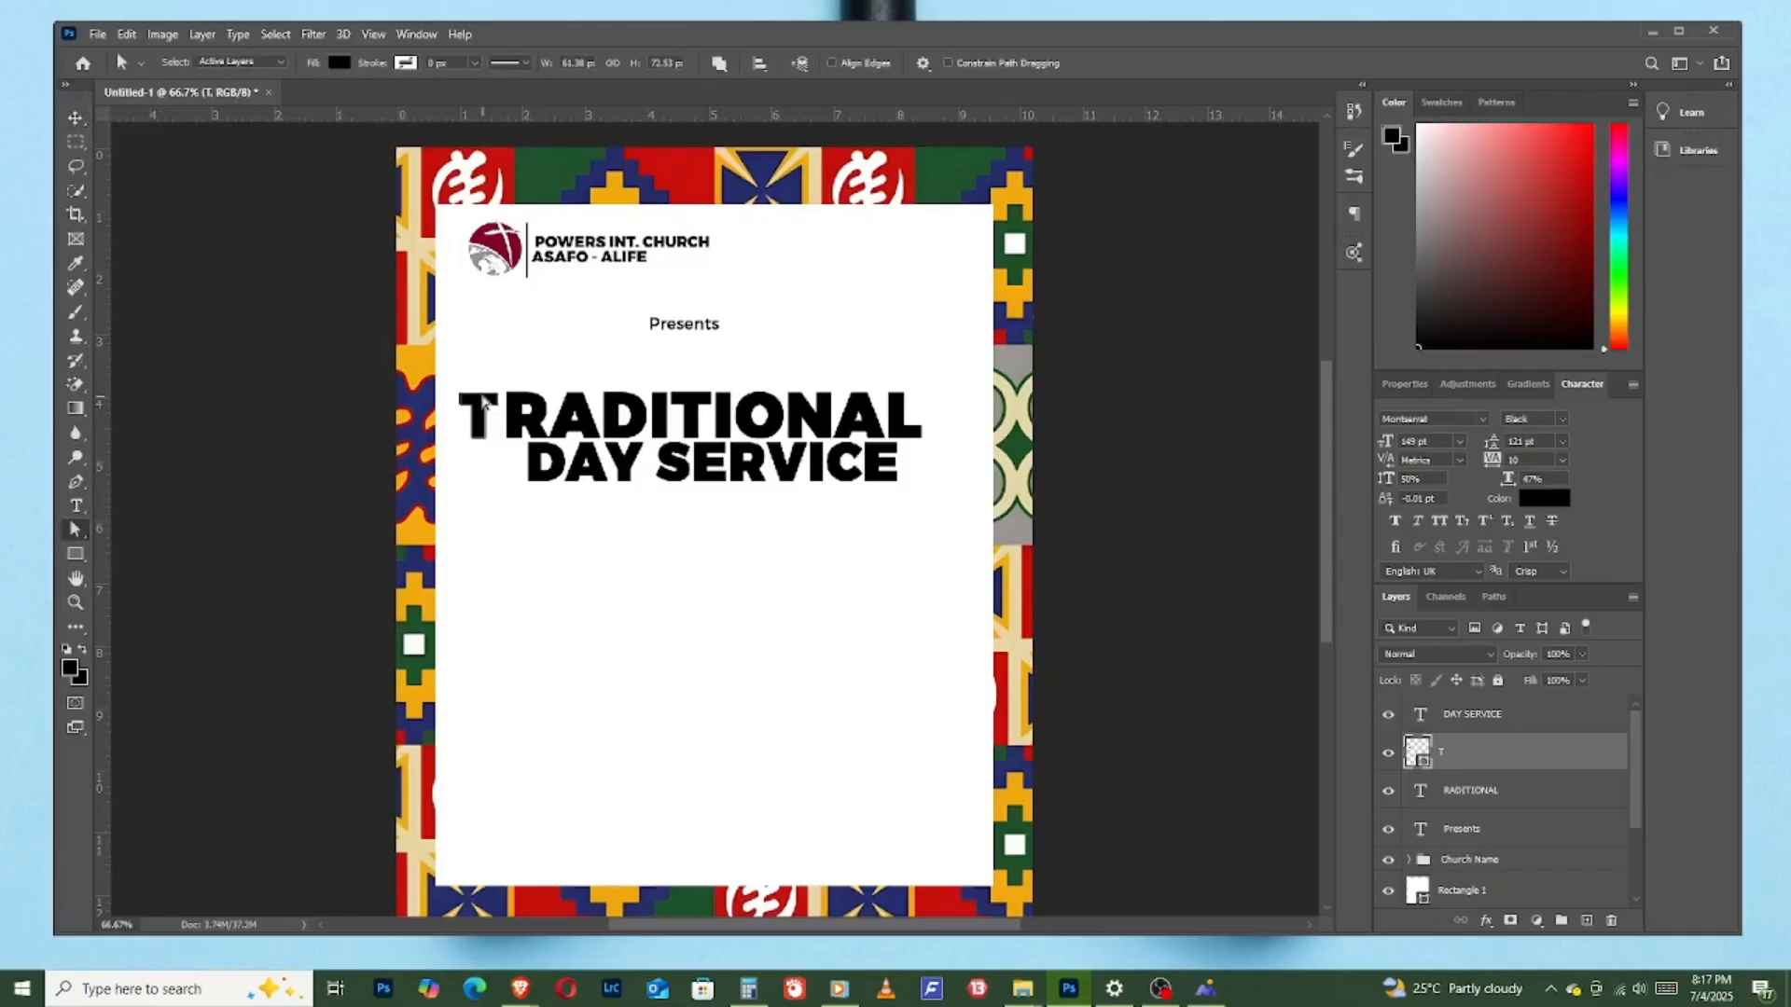
pyautogui.moveTo(504, 382); pyautogui.dragTo(457, 410)
pyautogui.press('Up')
pyautogui.press('Up')
pyautogui.press('Up')
pyautogui.press('Up')
pyautogui.press('Up')
pyautogui.press('Up')
pyautogui.press('Up')
pyautogui.press('Up')
pyautogui.press('Up')
pyautogui.press('Up')
pyautogui.press('Up')
pyautogui.press('Up')
pyautogui.press('Up')
pyautogui.press('Up')
pyautogui.press('Up')
pyautogui.press('Up')
pyautogui.press('Up')
pyautogui.press('Up')
pyautogui.press('Up')
pyautogui.press('Up')
pyautogui.press('Up')
pyautogui.press('Up')
pyautogui.press('Up')
pyautogui.press('Up')
pyautogui.press('Up')
pyautogui.press('Up')
pyautogui.press('Up')
pyautogui.press('Up')
pyautogui.press('Up')
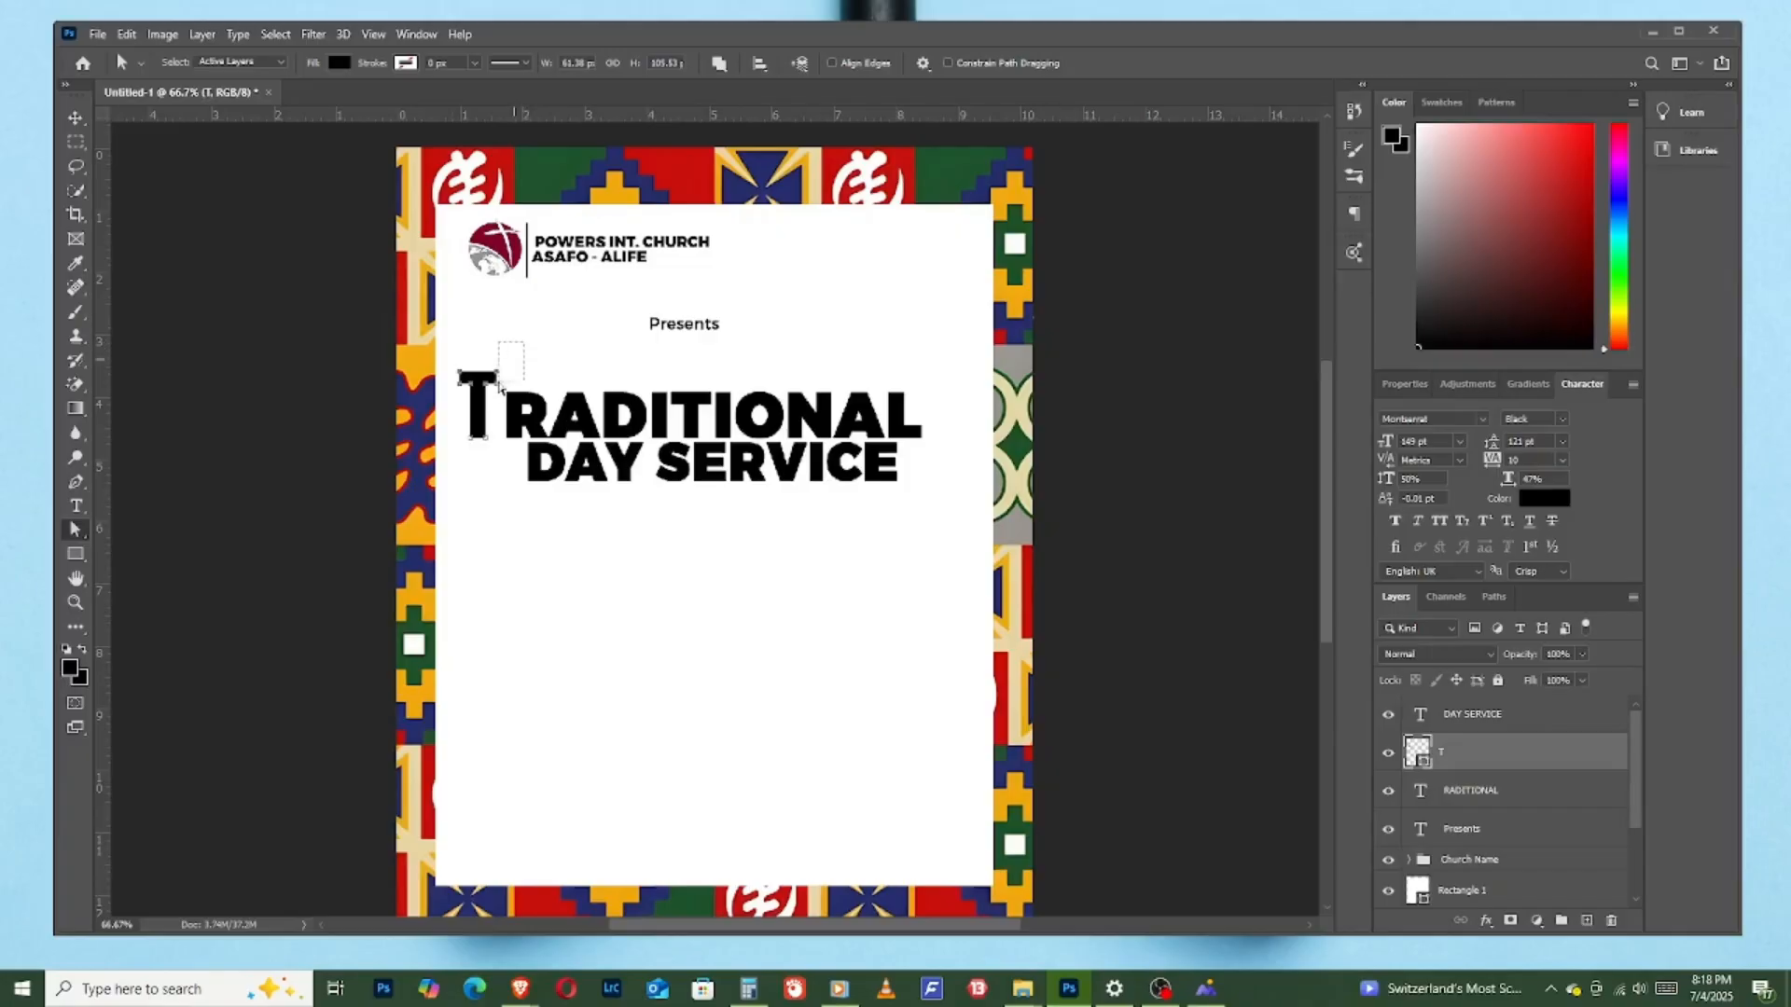
# - Extend the crossbar of the "T" shape sideways by its end anchor points so it reaches over the "R"
pyautogui.moveTo(493, 390); pyautogui.dragTo(490, 393)
pyautogui.press('Right')
pyautogui.press('Right')
pyautogui.press('Right')
pyautogui.press('Right')
pyautogui.press('Right')
pyautogui.press('Left')
pyautogui.press('Left')
pyautogui.press('Left')
pyautogui.press('Left')
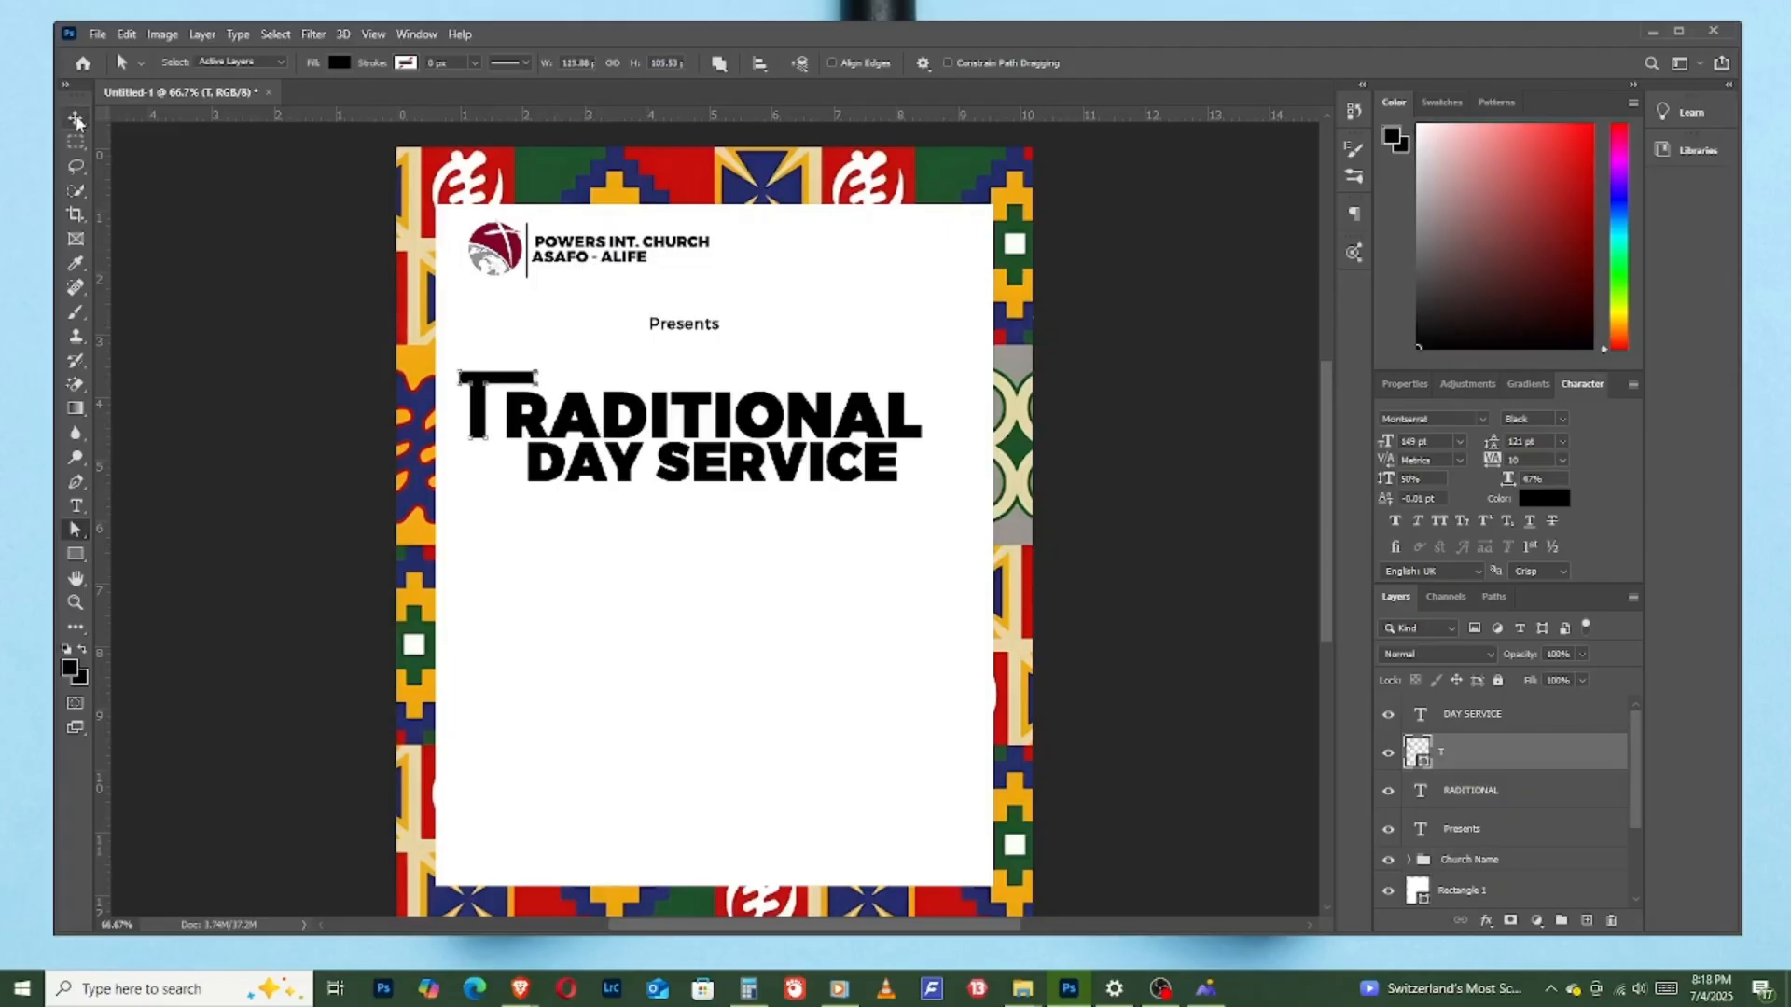
# - Move the "T" shape slightly toward "RADITIONAL" so its stem sits close against the "R"
pyautogui.click(76, 119)
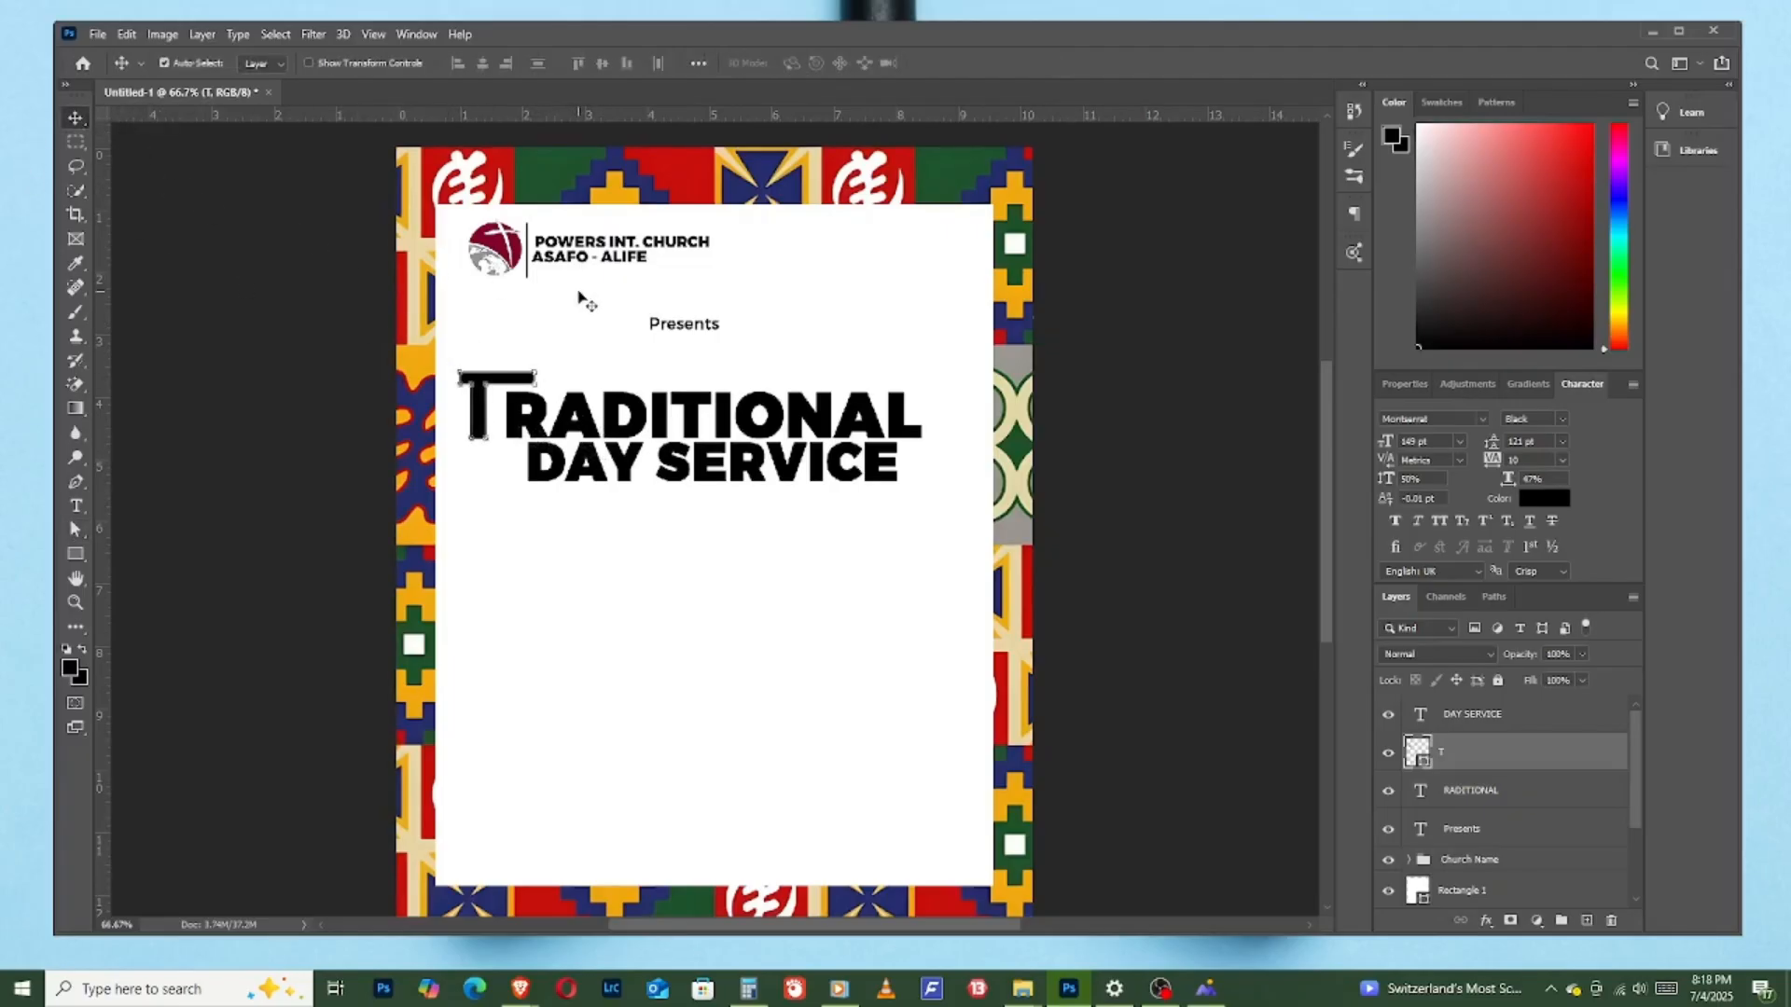
pyautogui.click(535, 338)
pyautogui.moveTo(478, 399); pyautogui.dragTo(489, 399)
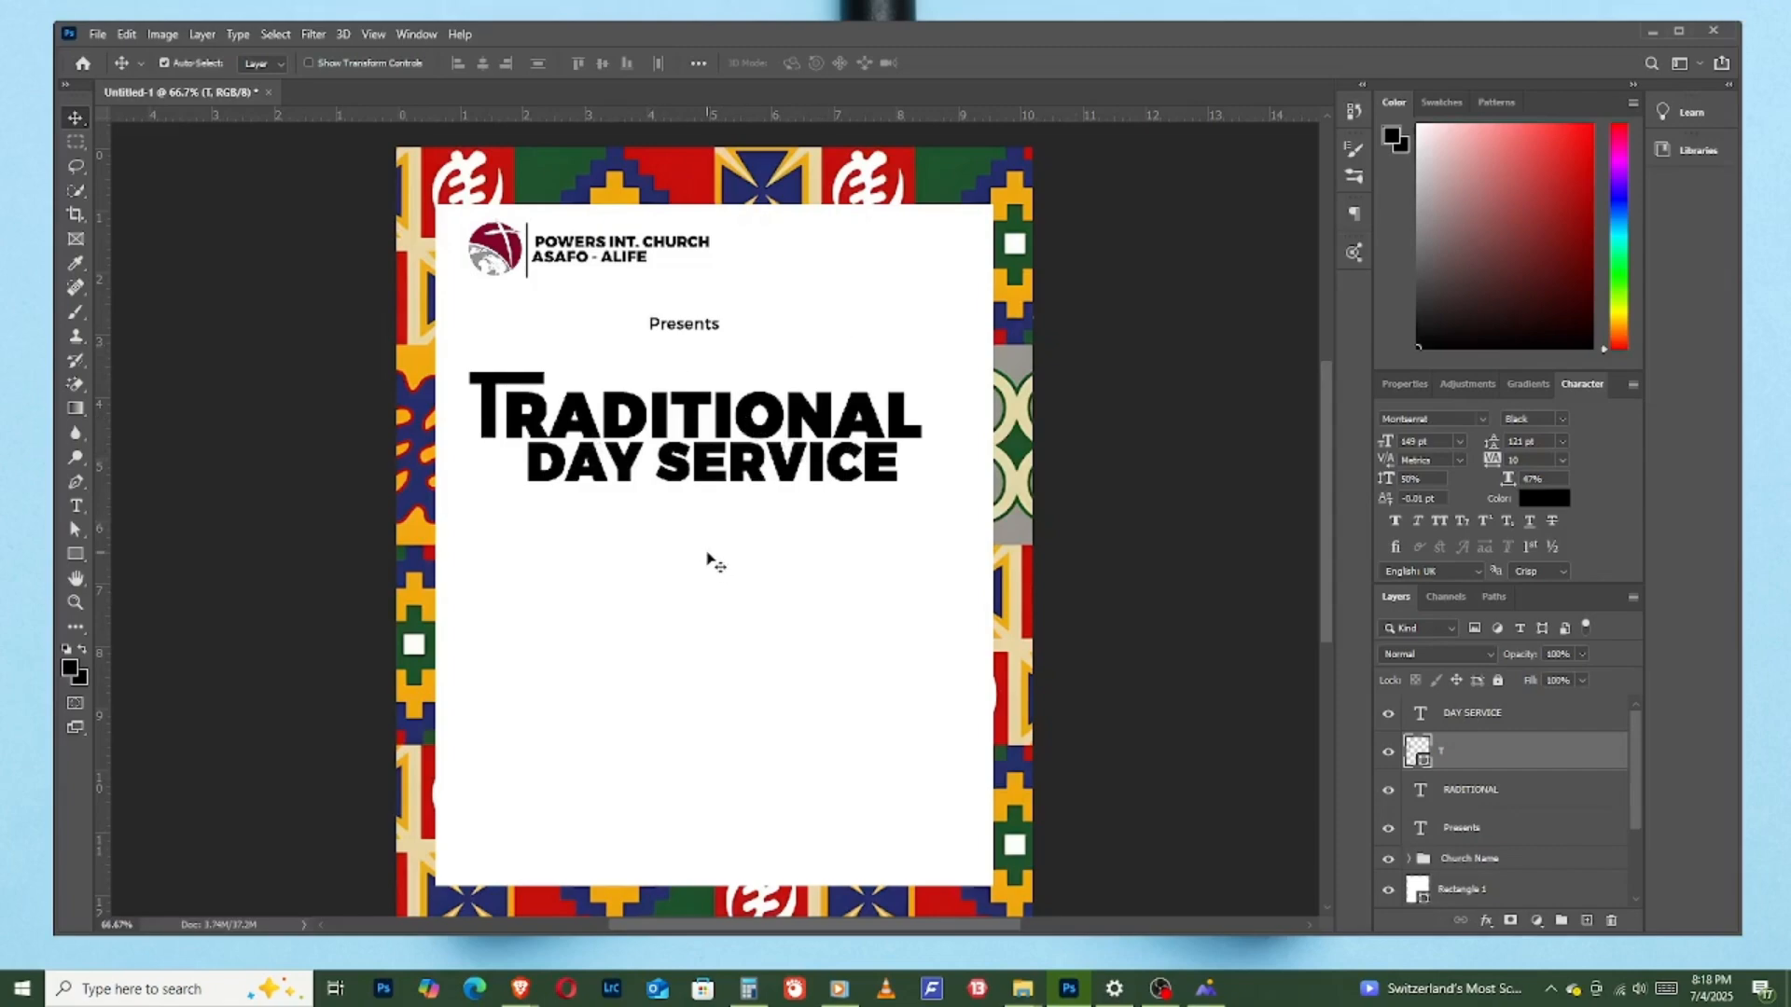
# - Center the "DAY SERVICE" layer horizontally on the whole canvas
pyautogui.click(788, 472)
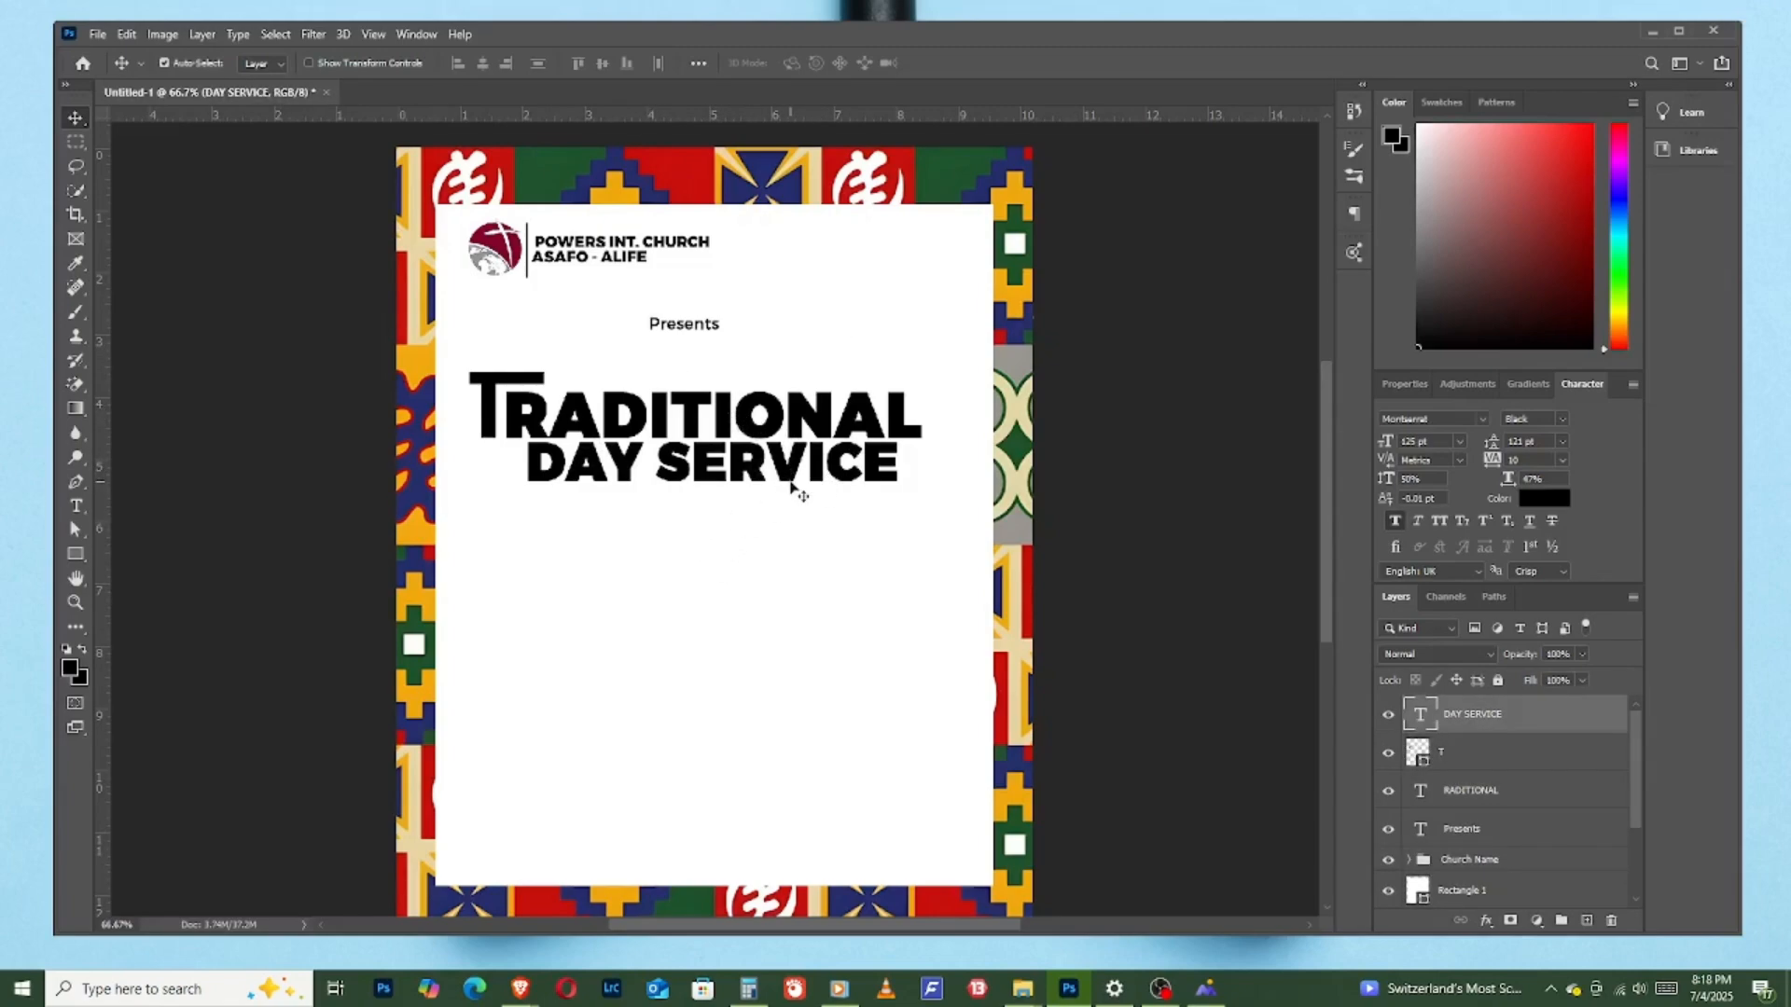
pyautogui.hotkey('ctrl', 'a')
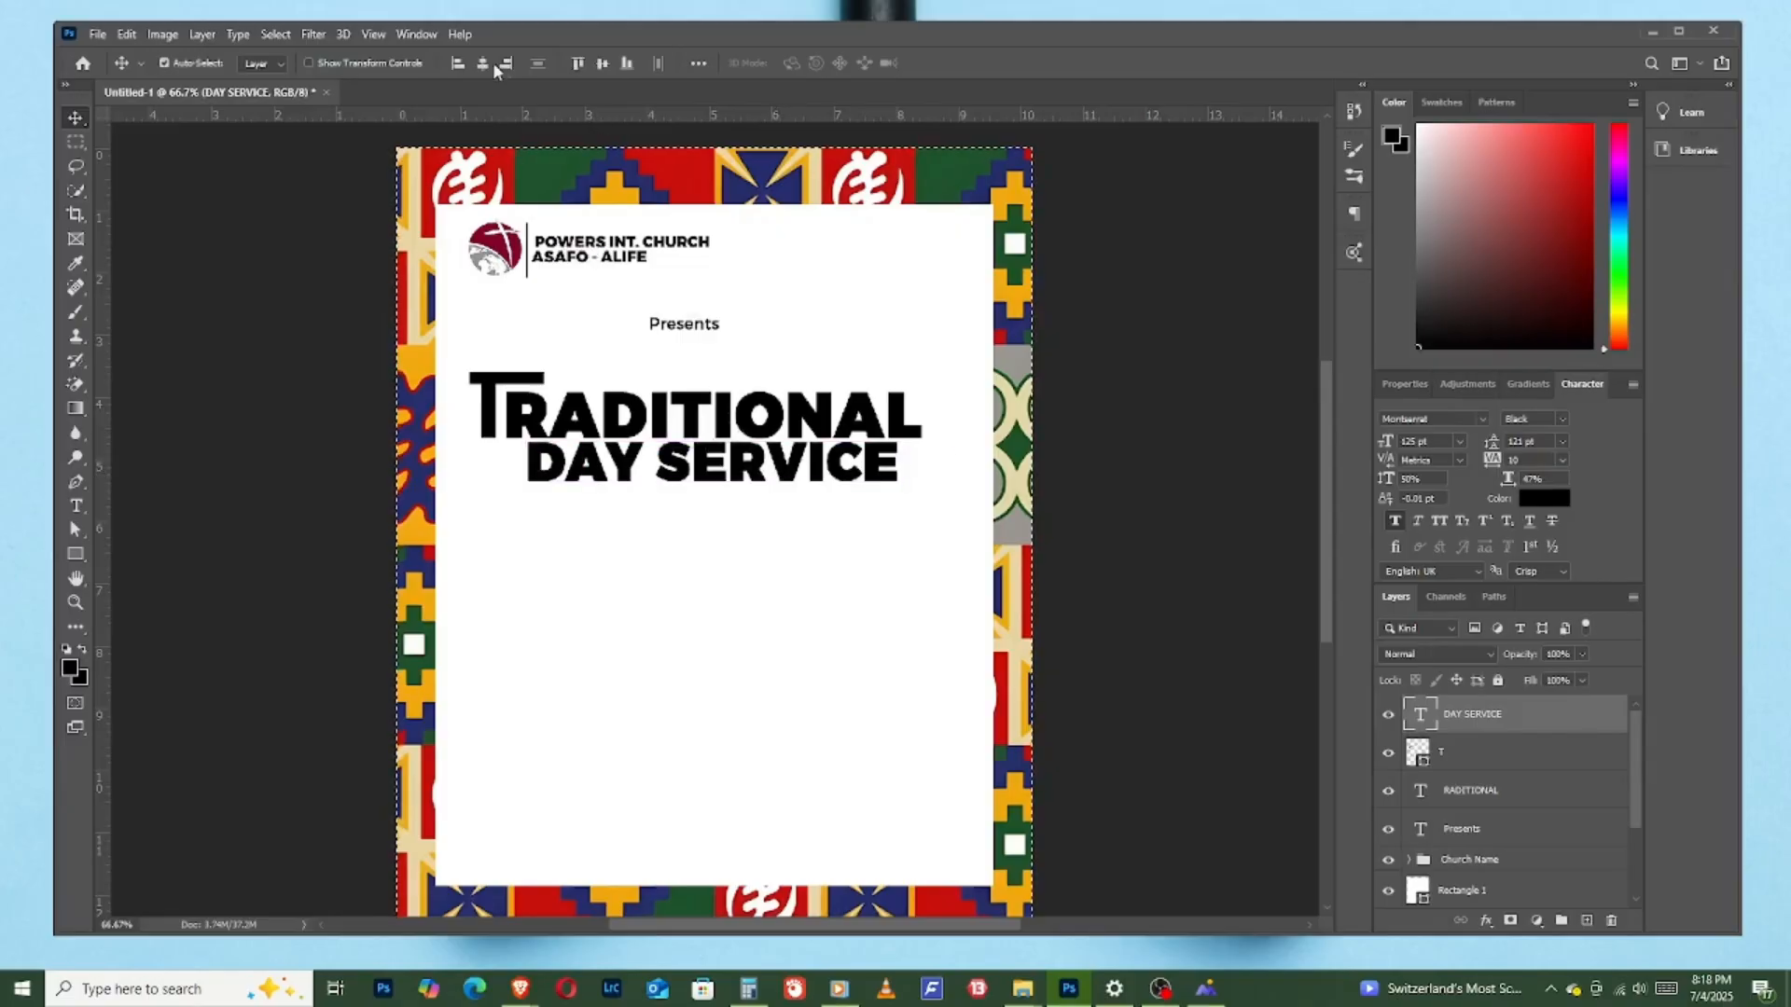
pyautogui.click(482, 64)
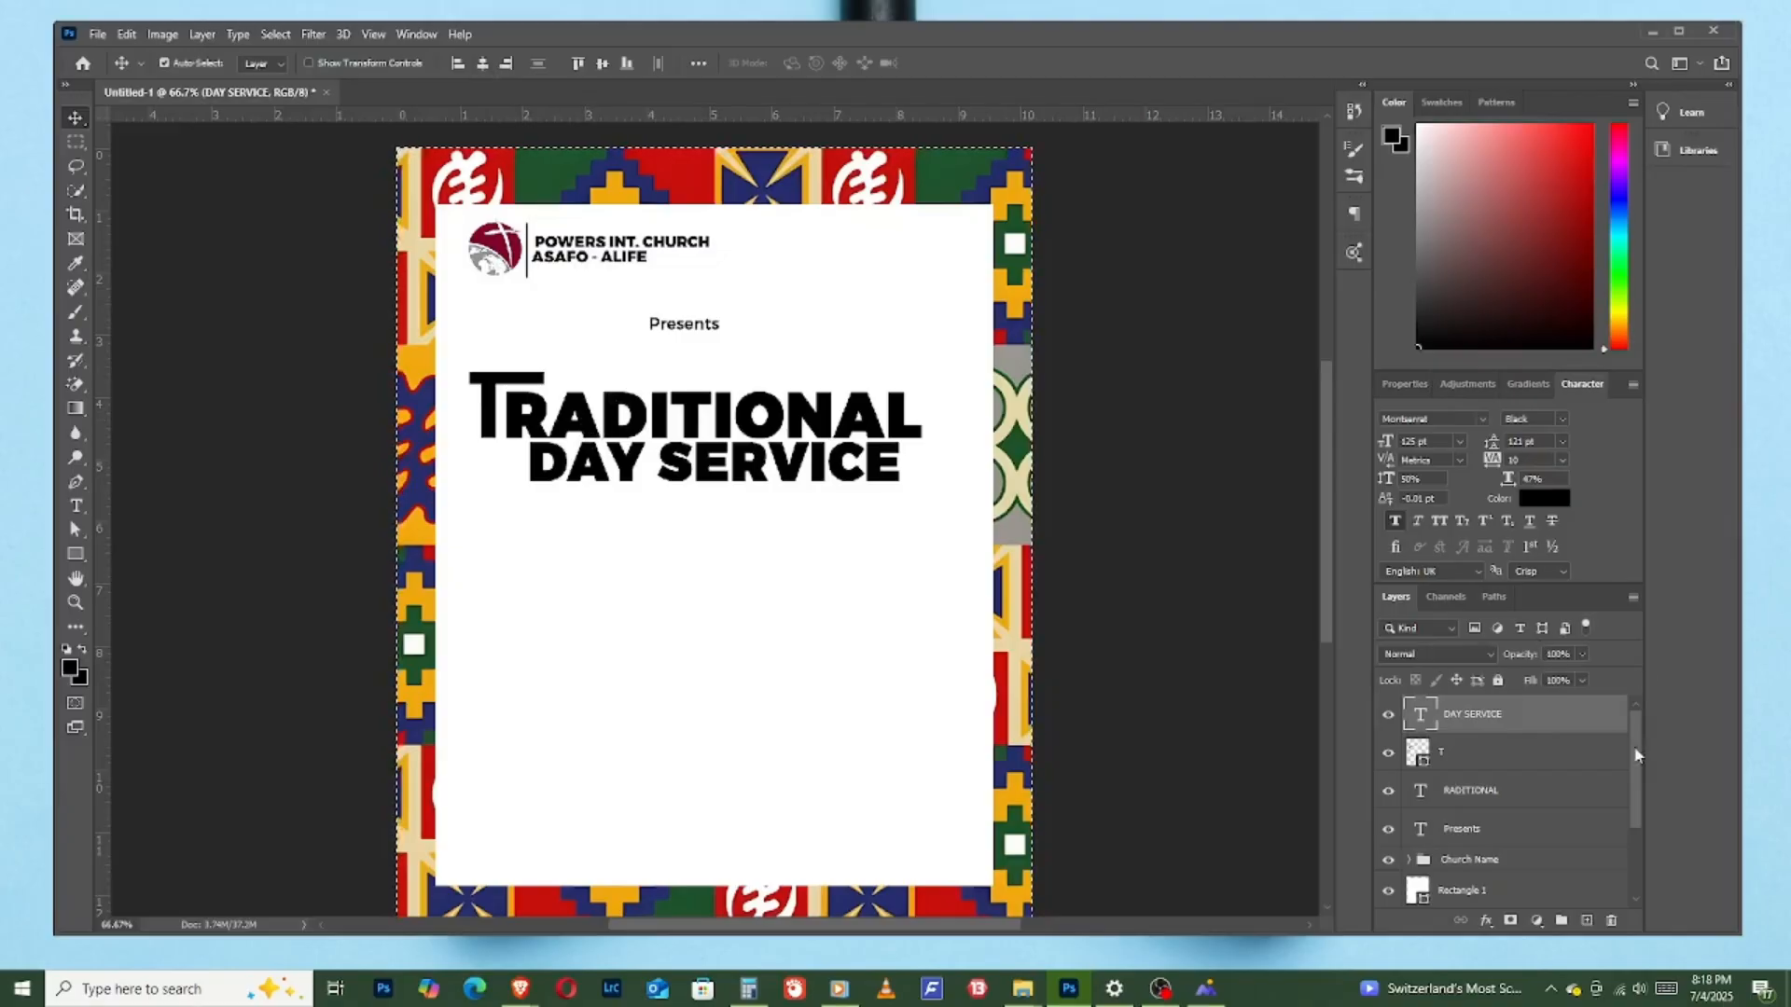
# - Select the "T" and "RADITIONAL" layers together and center them horizontally on the canvas
pyautogui.click(1509, 788)
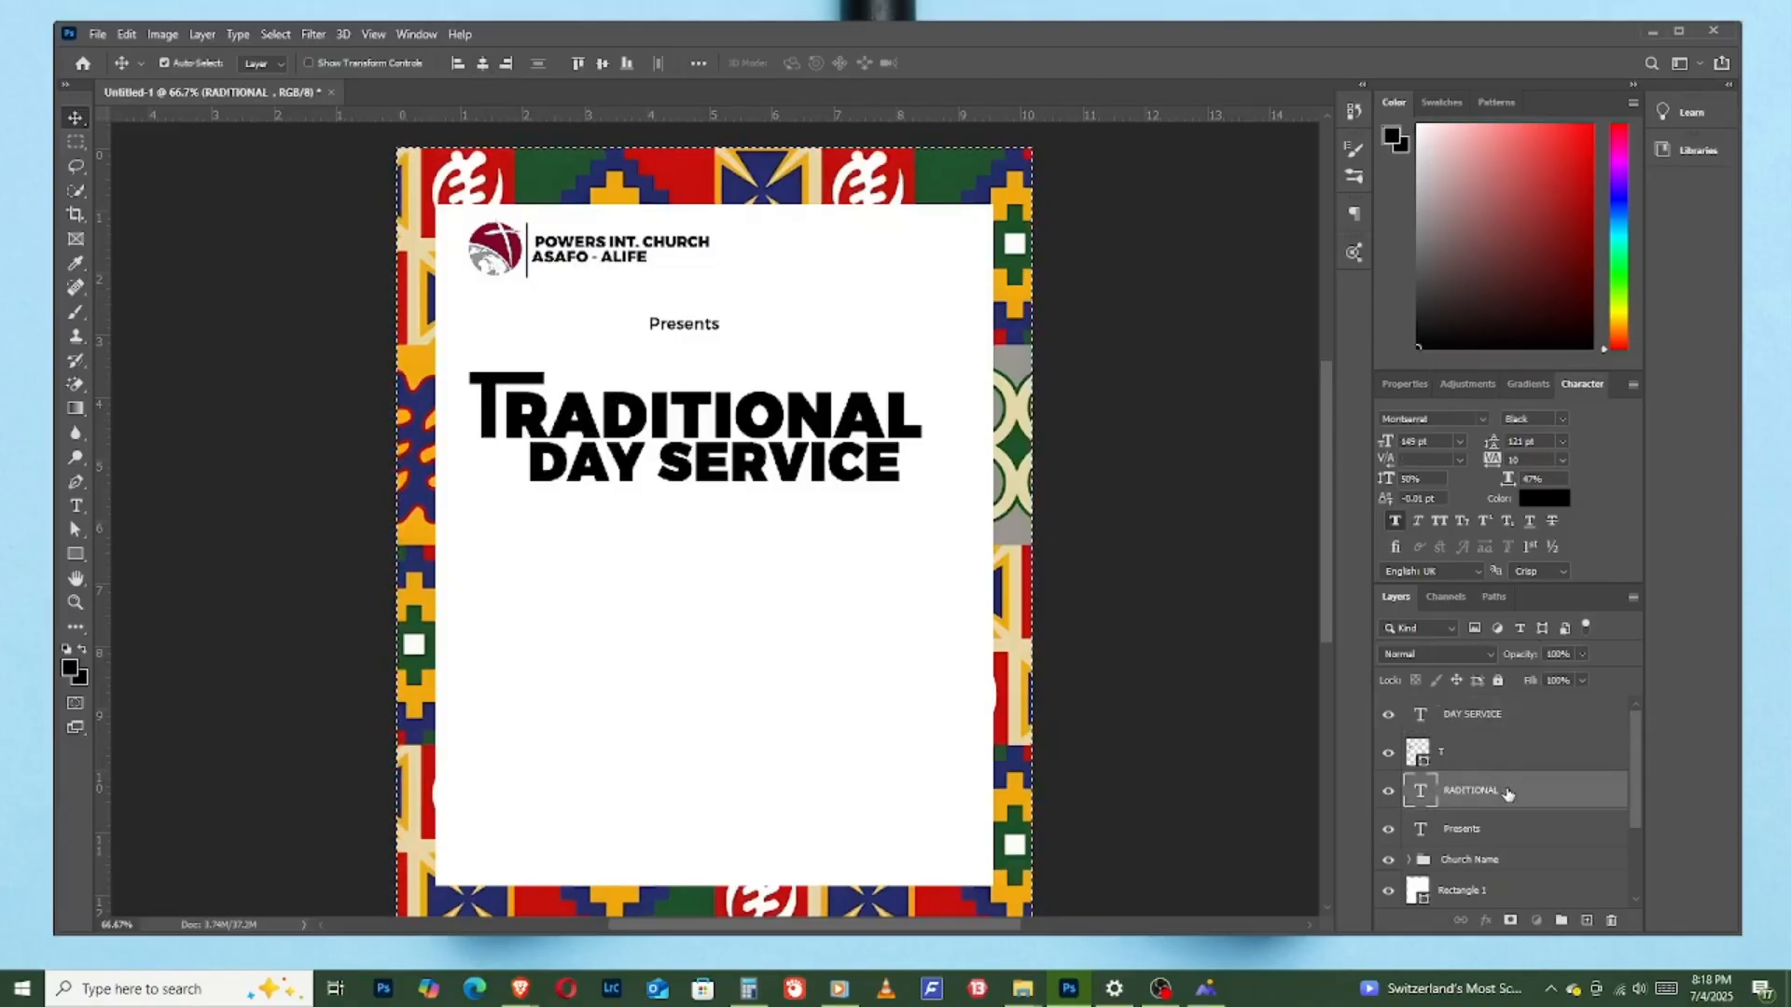
pyautogui.keyDown('ctrl'); pyautogui.click(1513, 760); pyautogui.keyUp('ctrl')
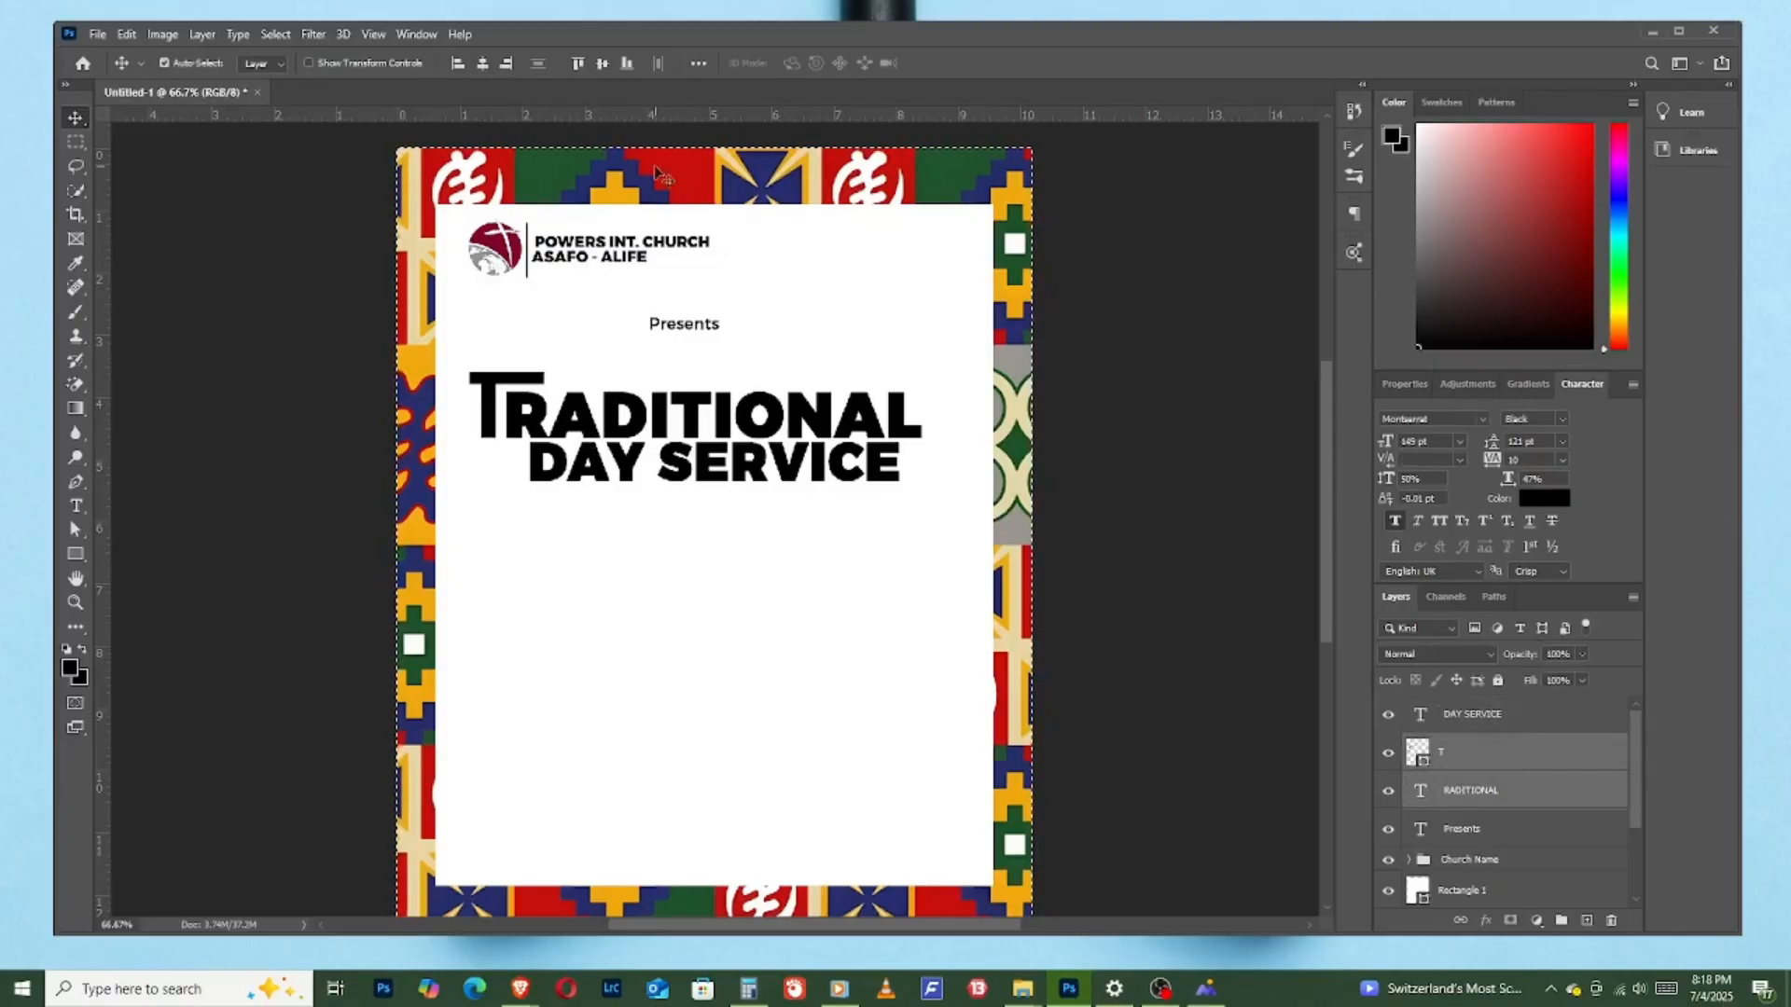
pyautogui.click(483, 64)
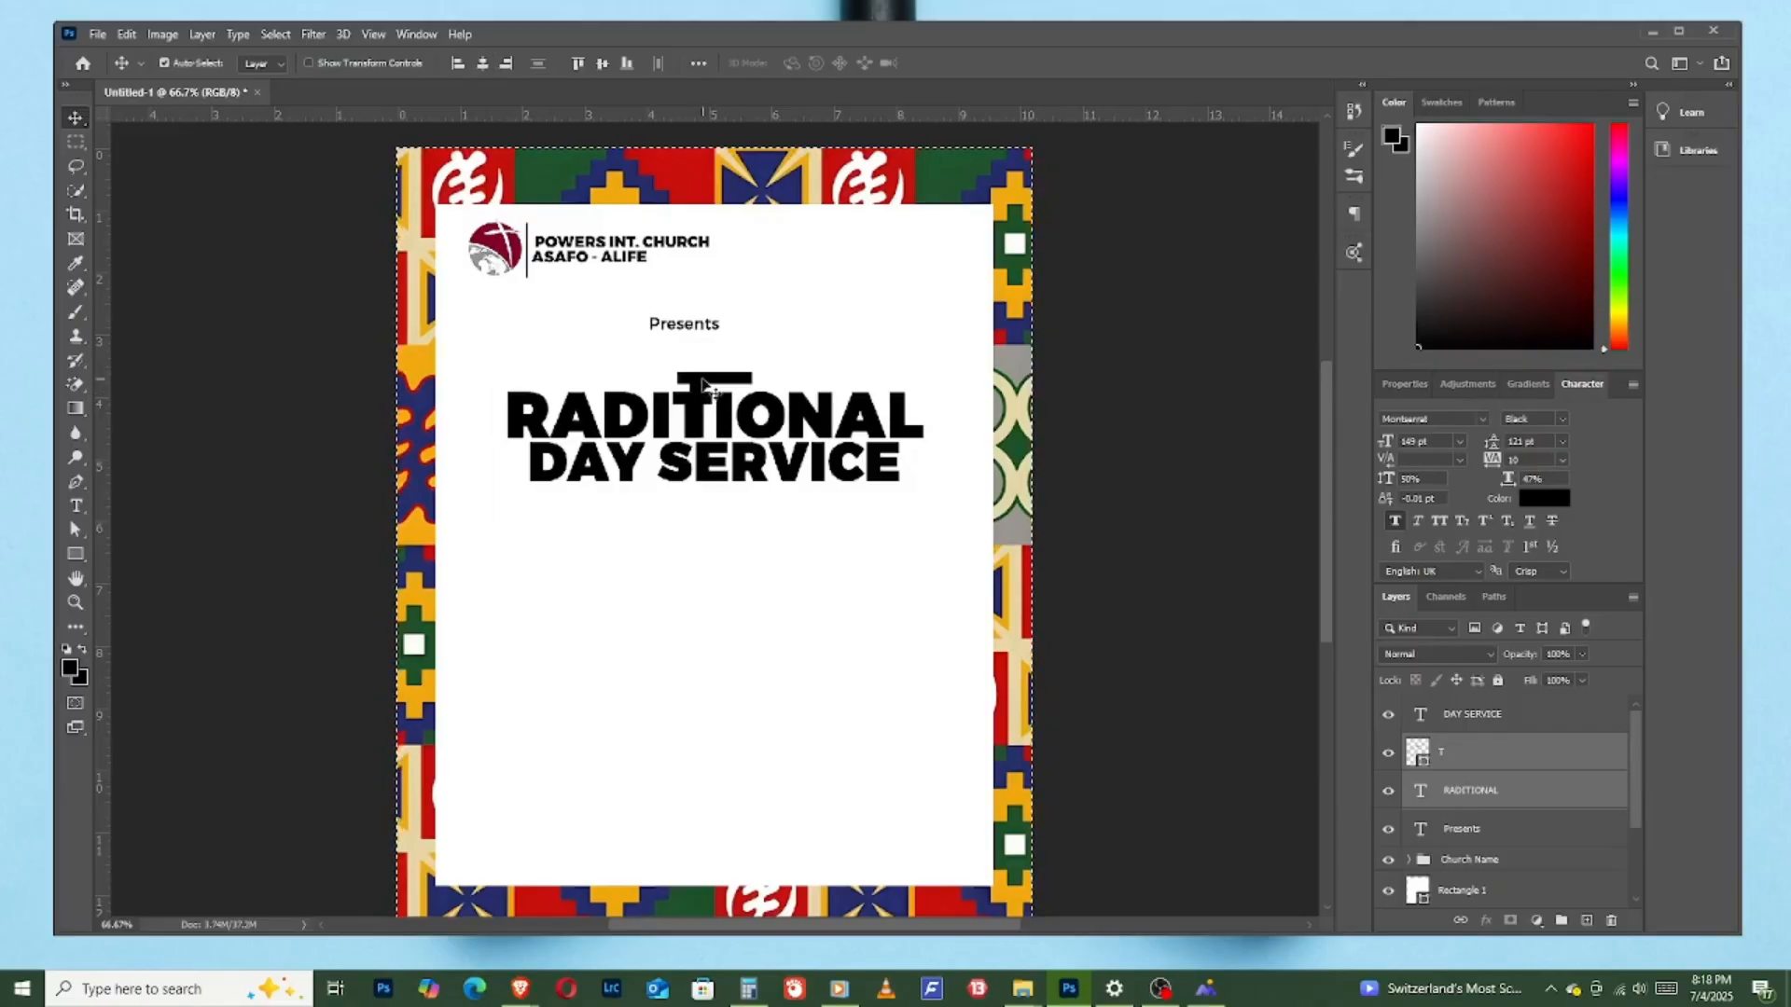
# - Clear the canvas selection and move only the "T" shape back to the front of "RADITIONAL"
pyautogui.press('ctrl')
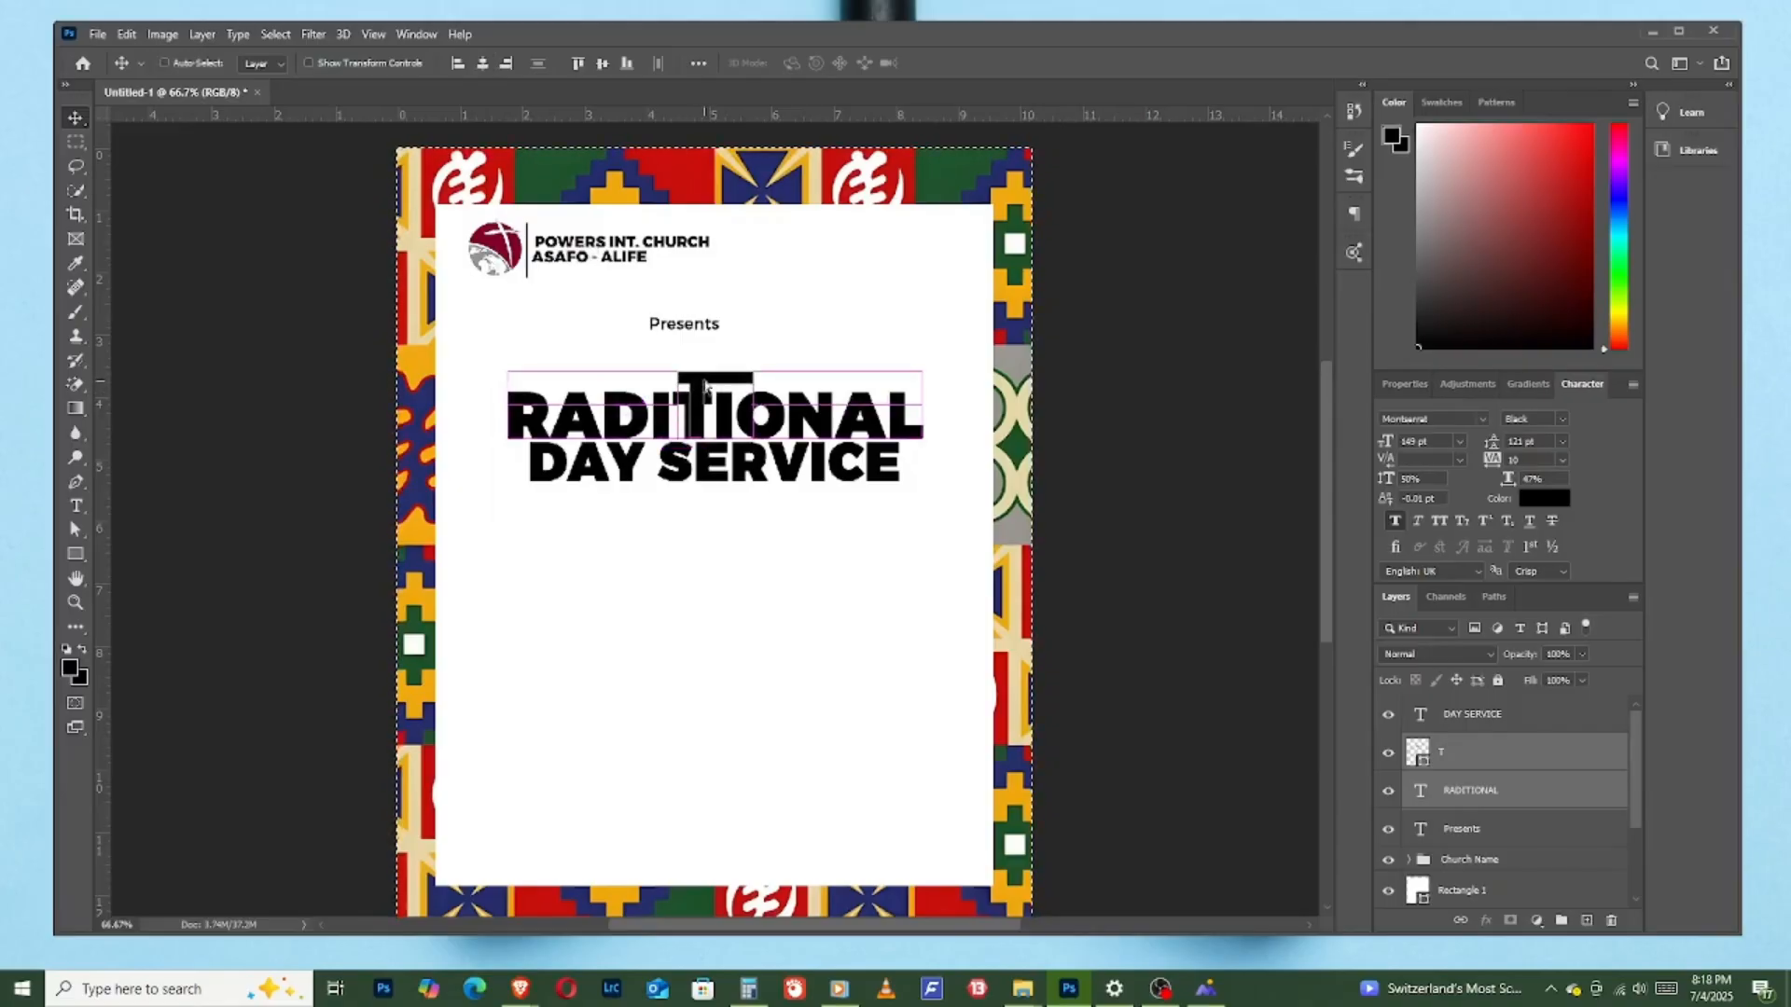
pyautogui.moveTo(643, 376)
pyautogui.mouseDown()
pyautogui.moveTo(534, 376)
pyautogui.moveTo(637, 376)
pyautogui.mouseUp()
pyautogui.click(1489, 750)
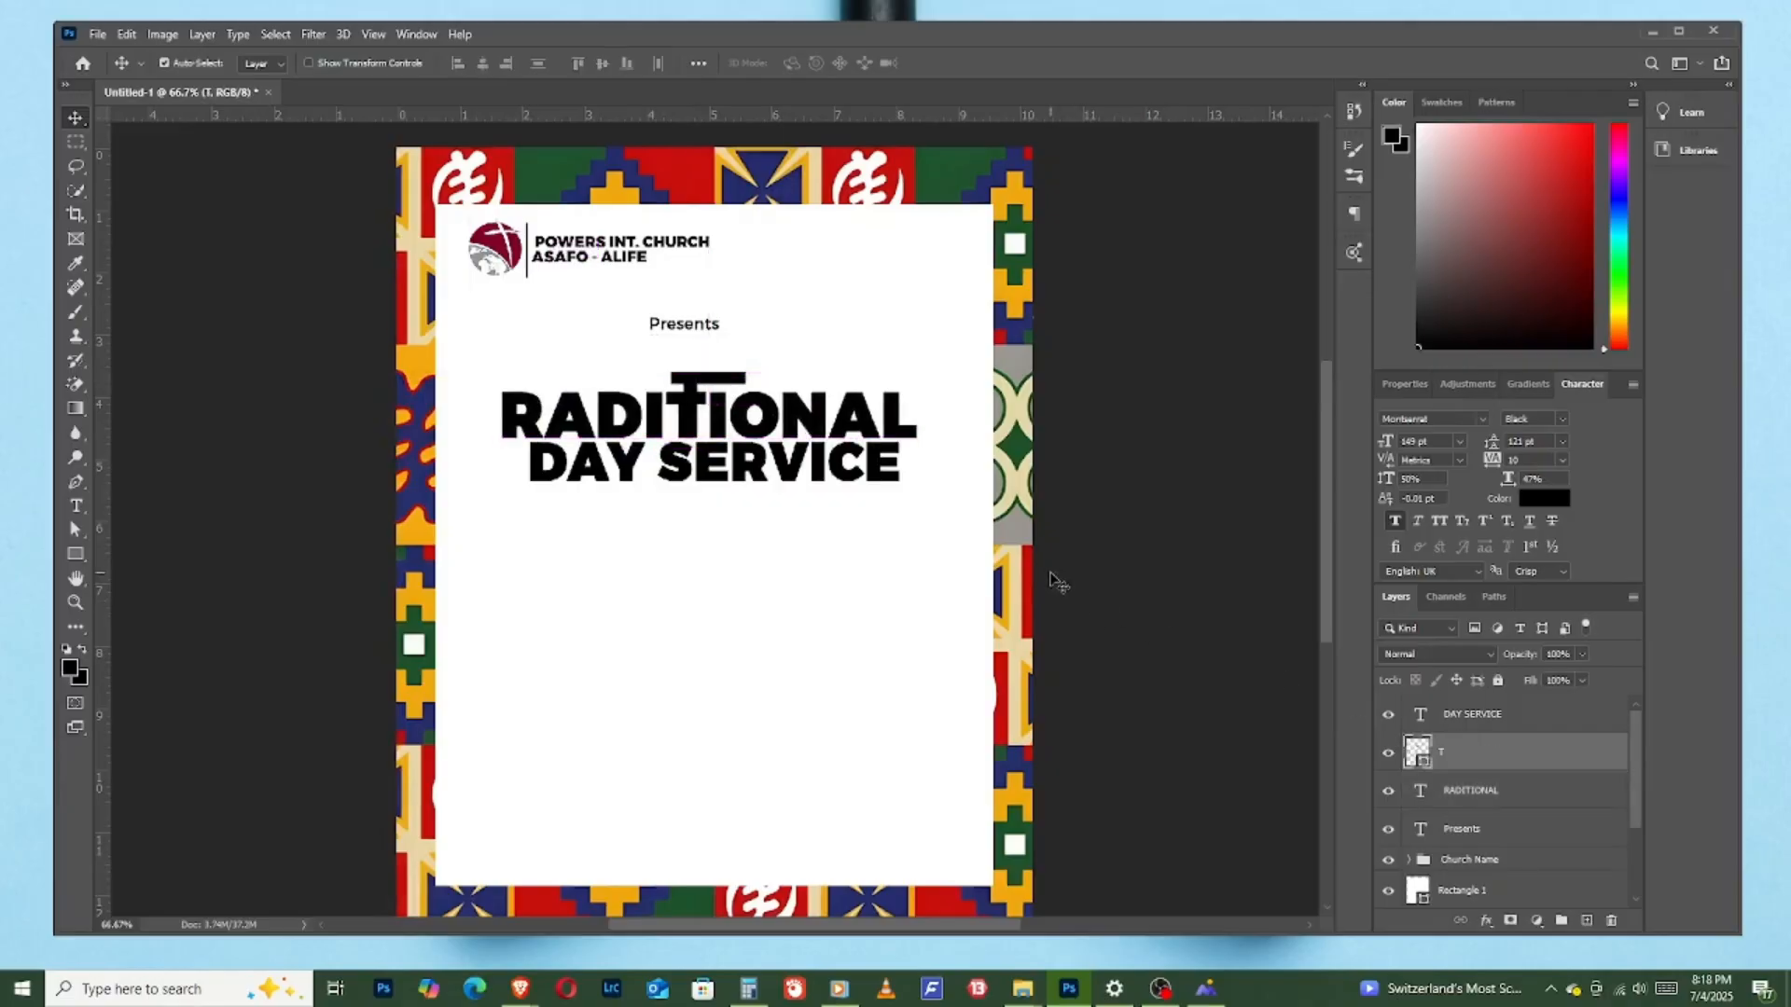
pyautogui.hotkey('shift', 'Right')
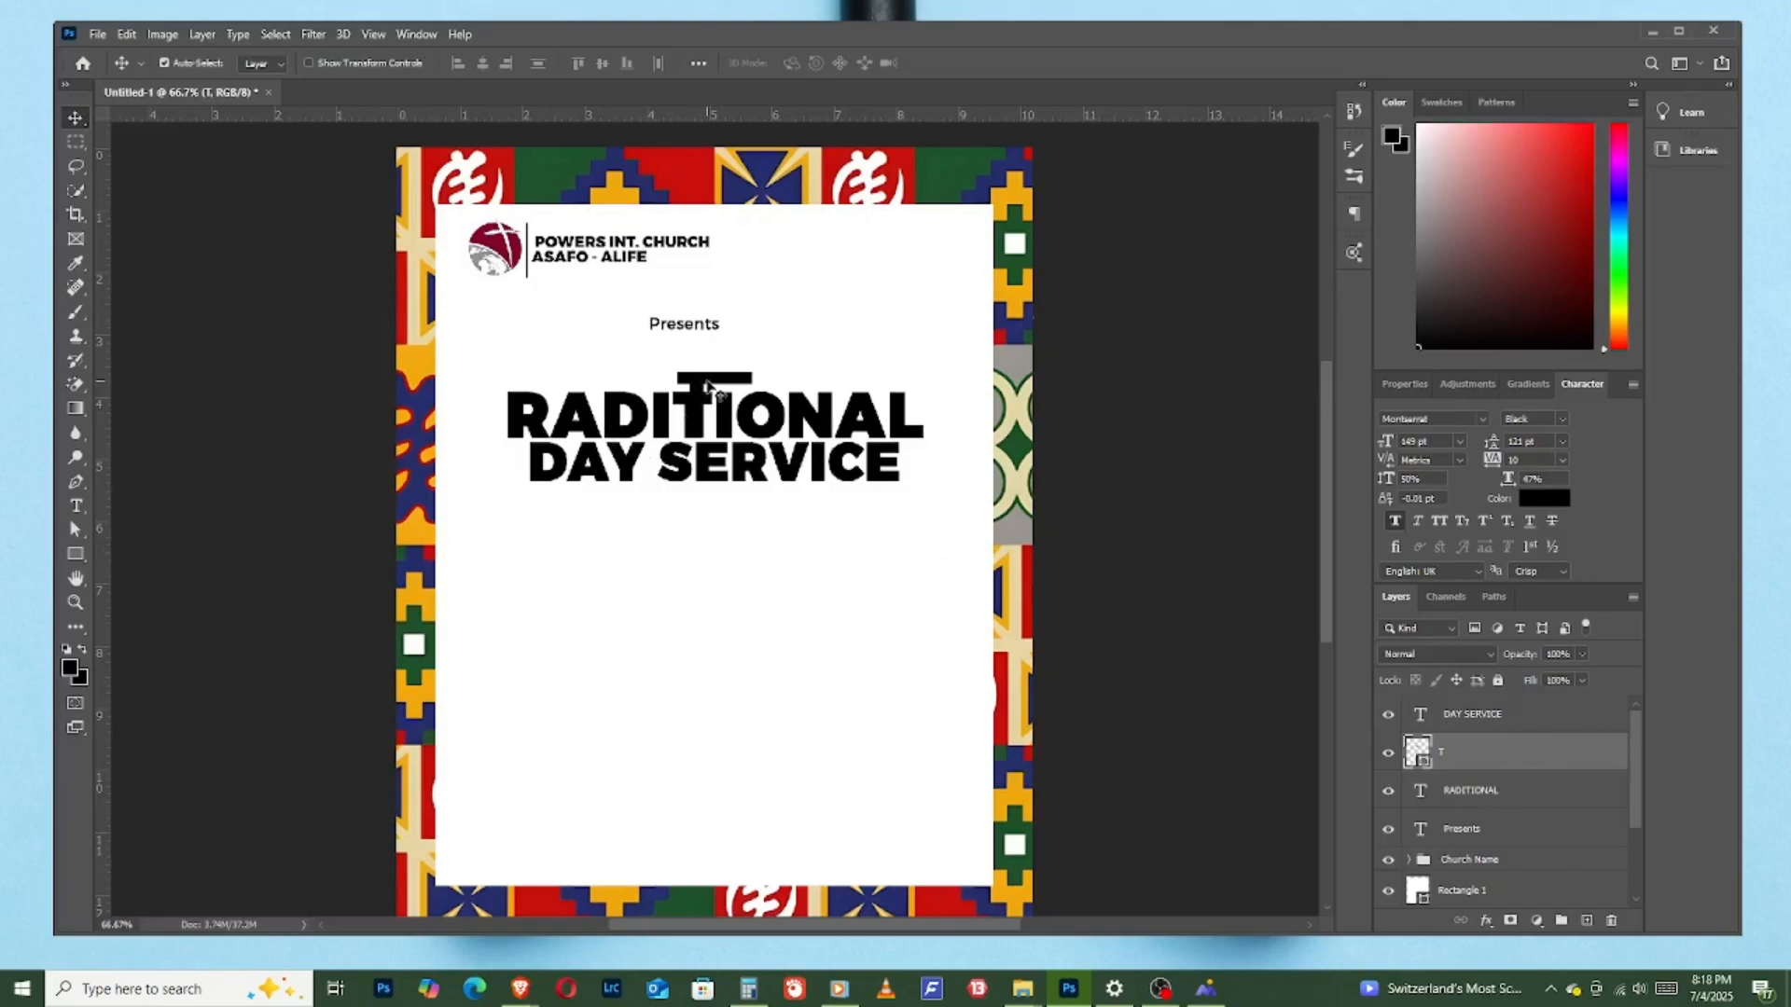
pyautogui.moveTo(709, 384); pyautogui.dragTo(502, 382)
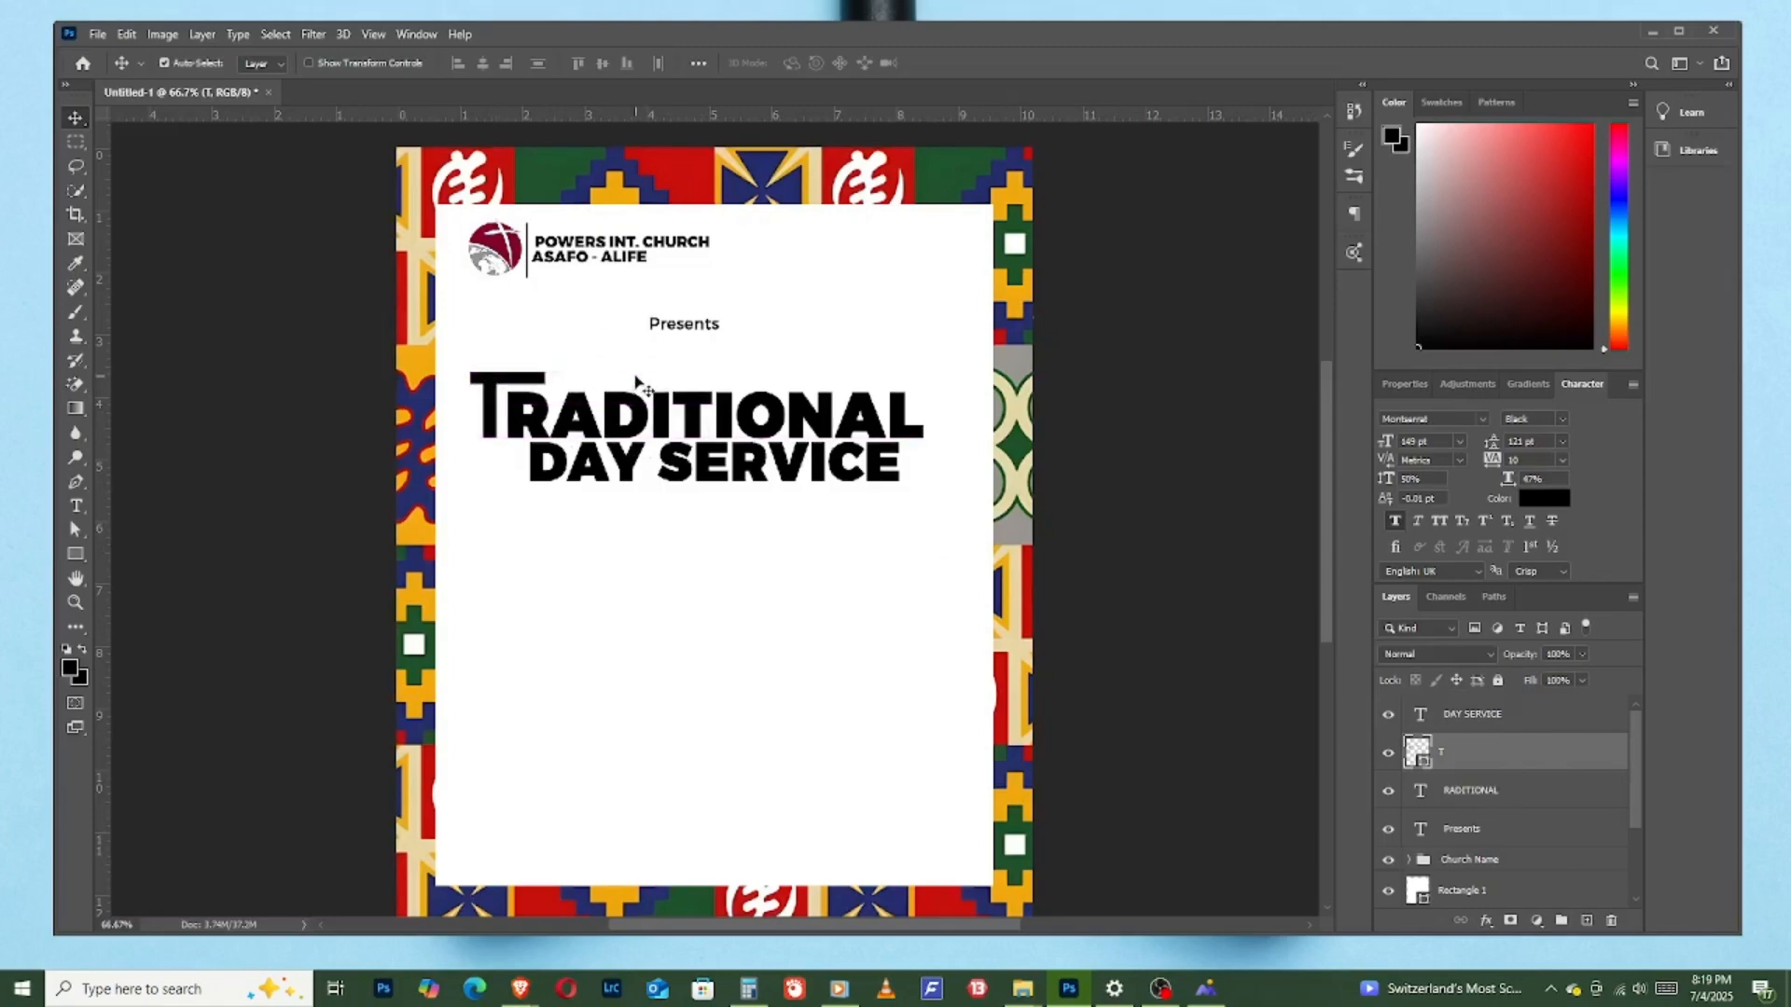
# - Nudge the "T" shape slightly toward "RADITIONAL" until its stem sits tight against the "R"
pyautogui.press('Right')
pyautogui.press('Right')
pyautogui.press('Right')
pyautogui.press('Right')
pyautogui.press('Right')
pyautogui.press('Right')
pyautogui.press('Right')
pyautogui.press('Right')
pyautogui.press('Right')
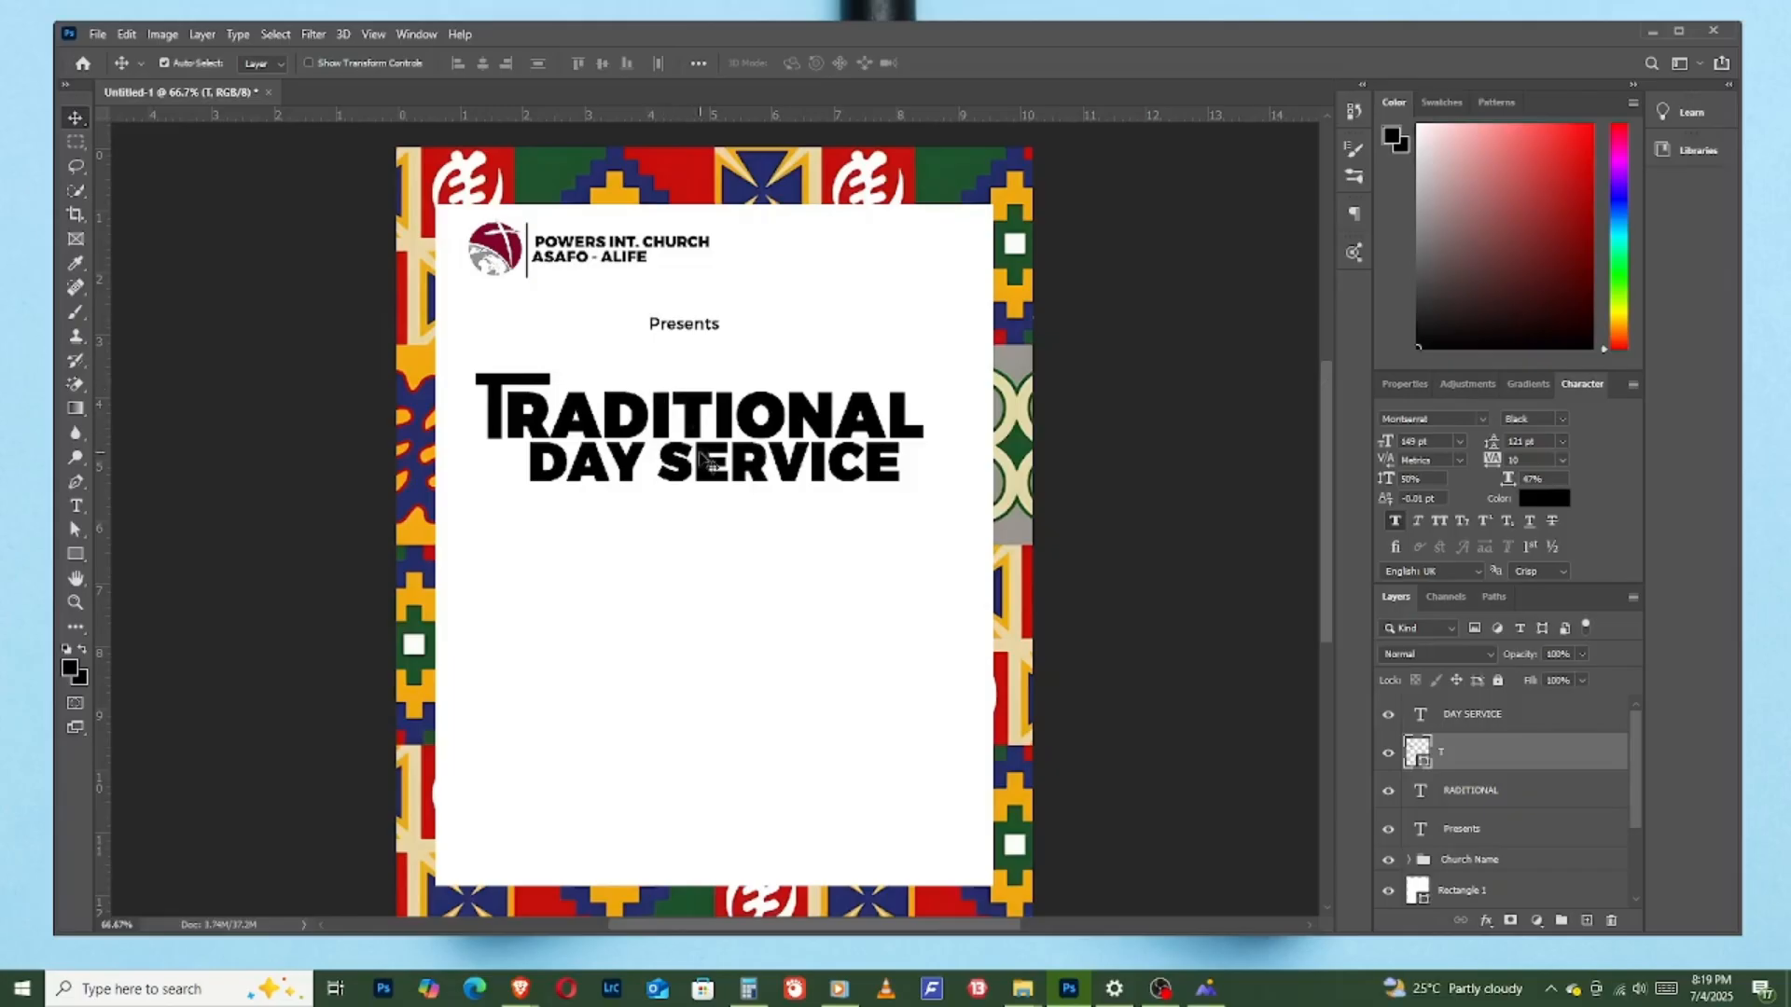
# - Add a new placeholder text layer in the white area below "DAY SERVICE" and set its size to 48 pt
pyautogui.click(751, 469)
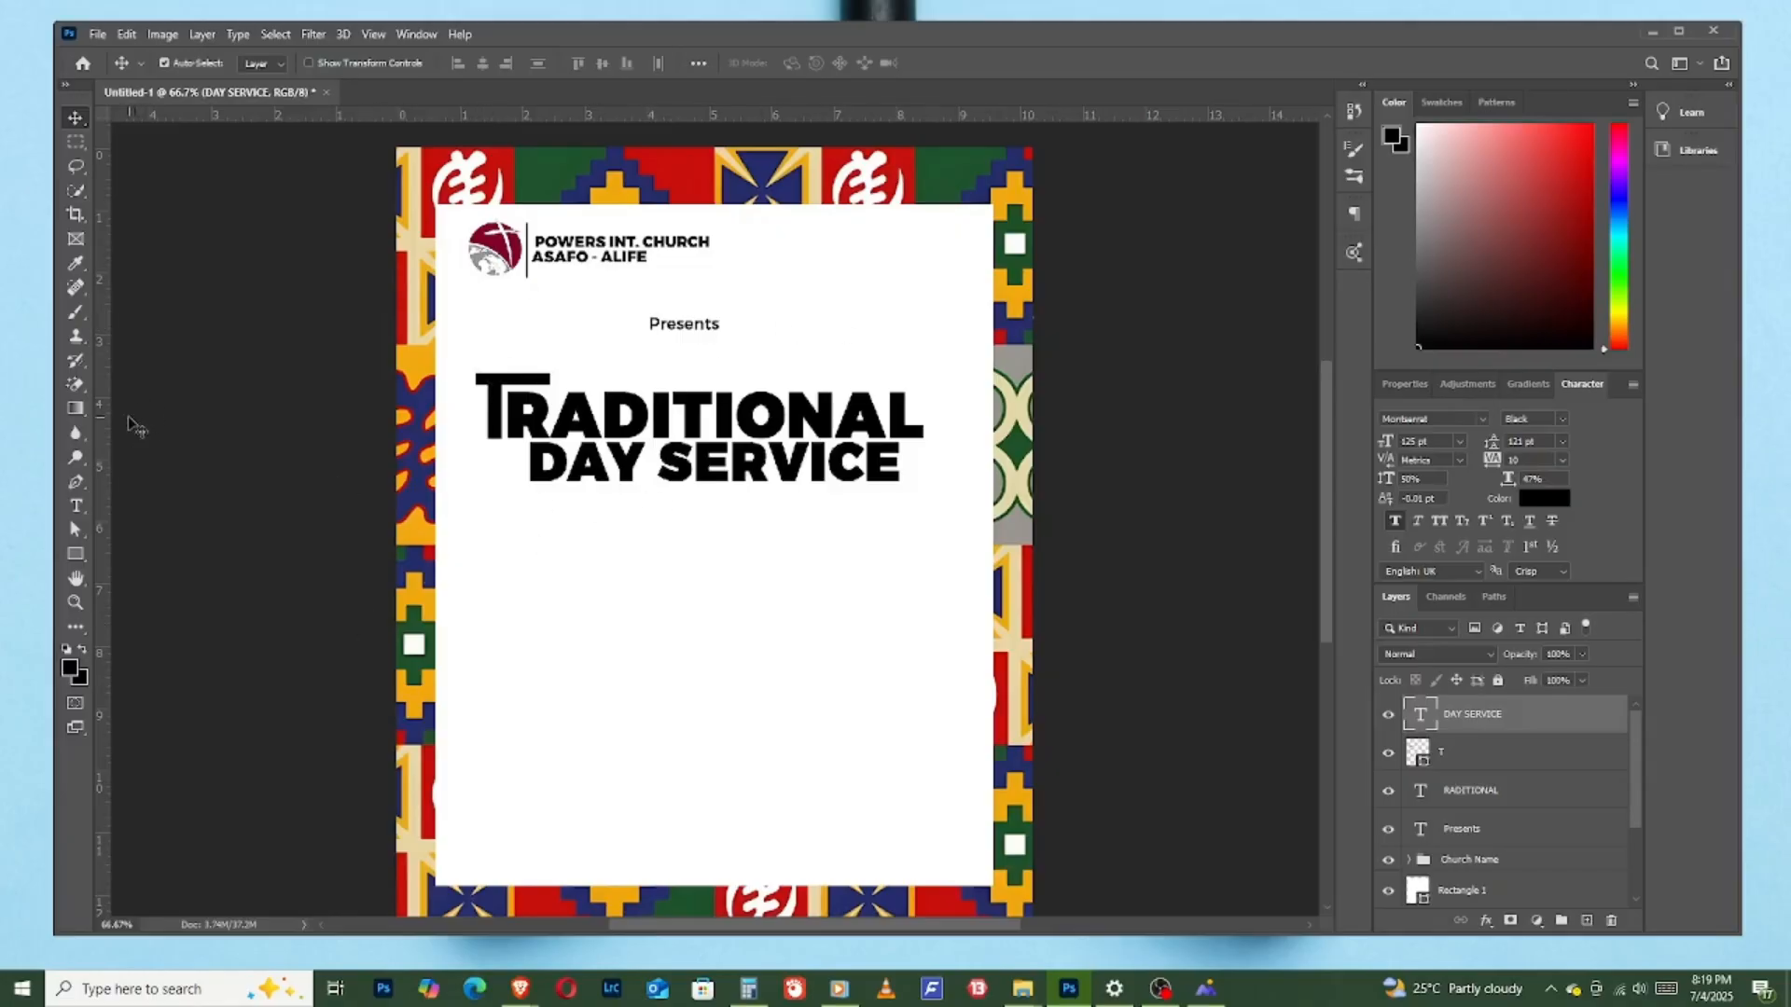
pyautogui.click(87, 507)
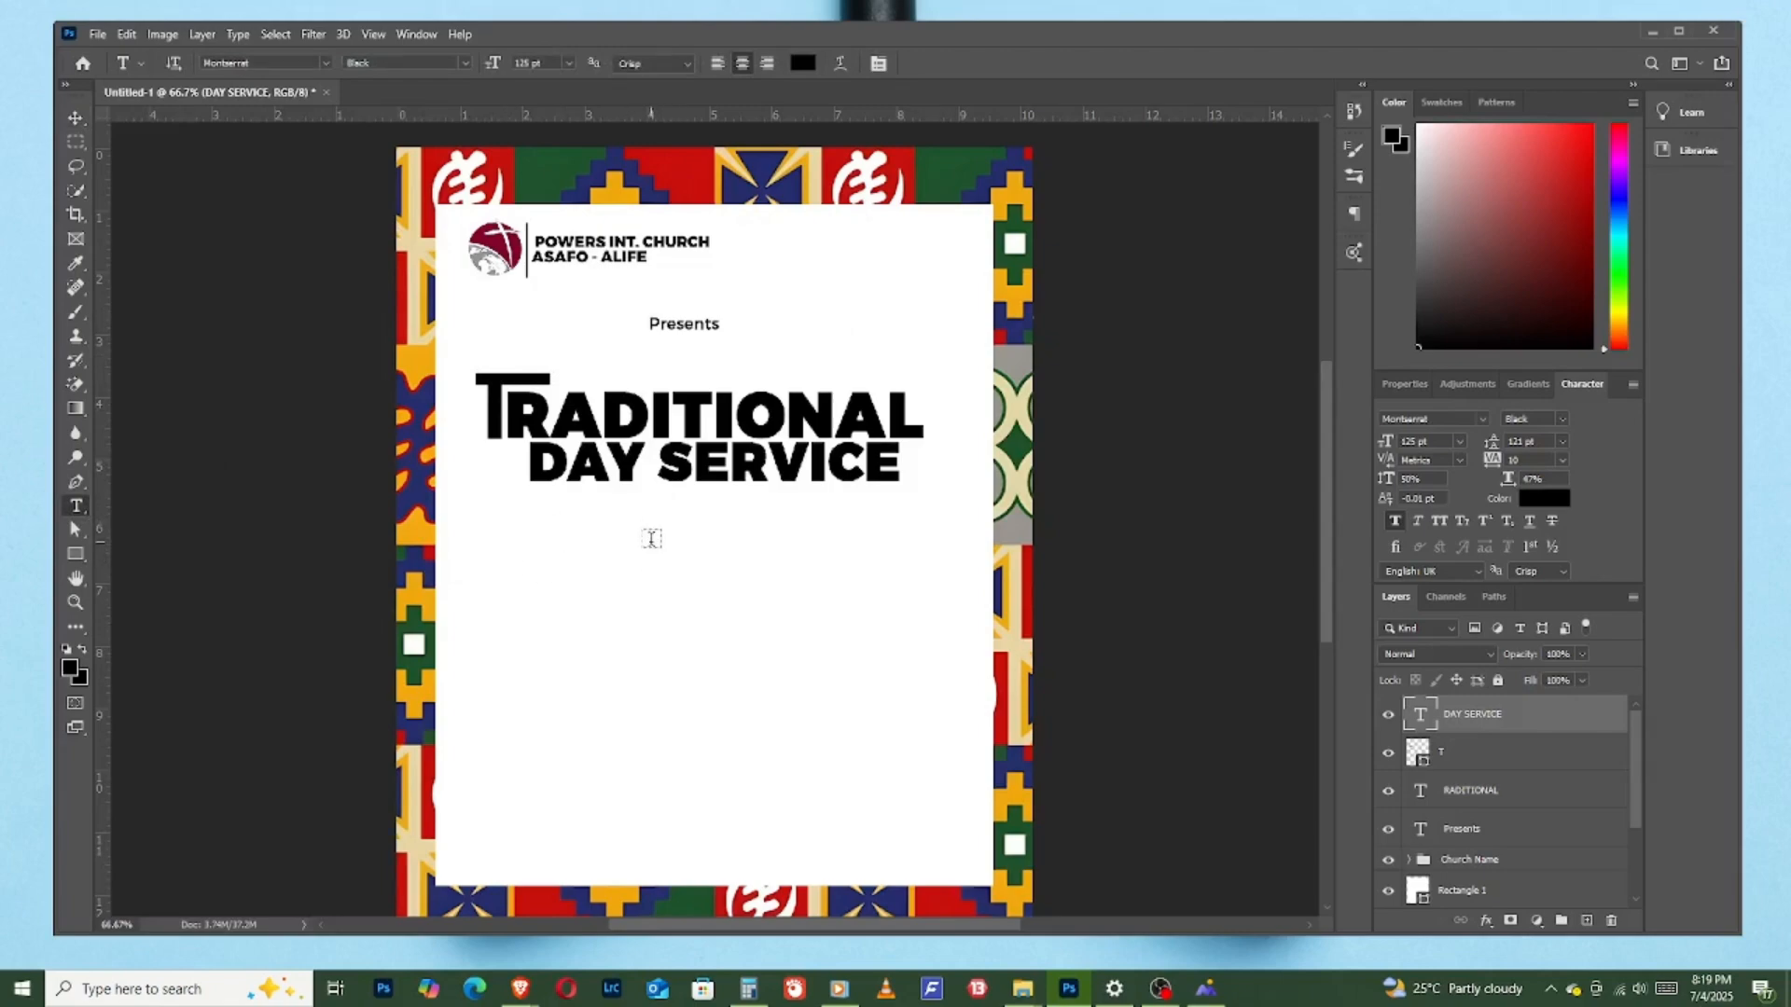
pyautogui.click(718, 562)
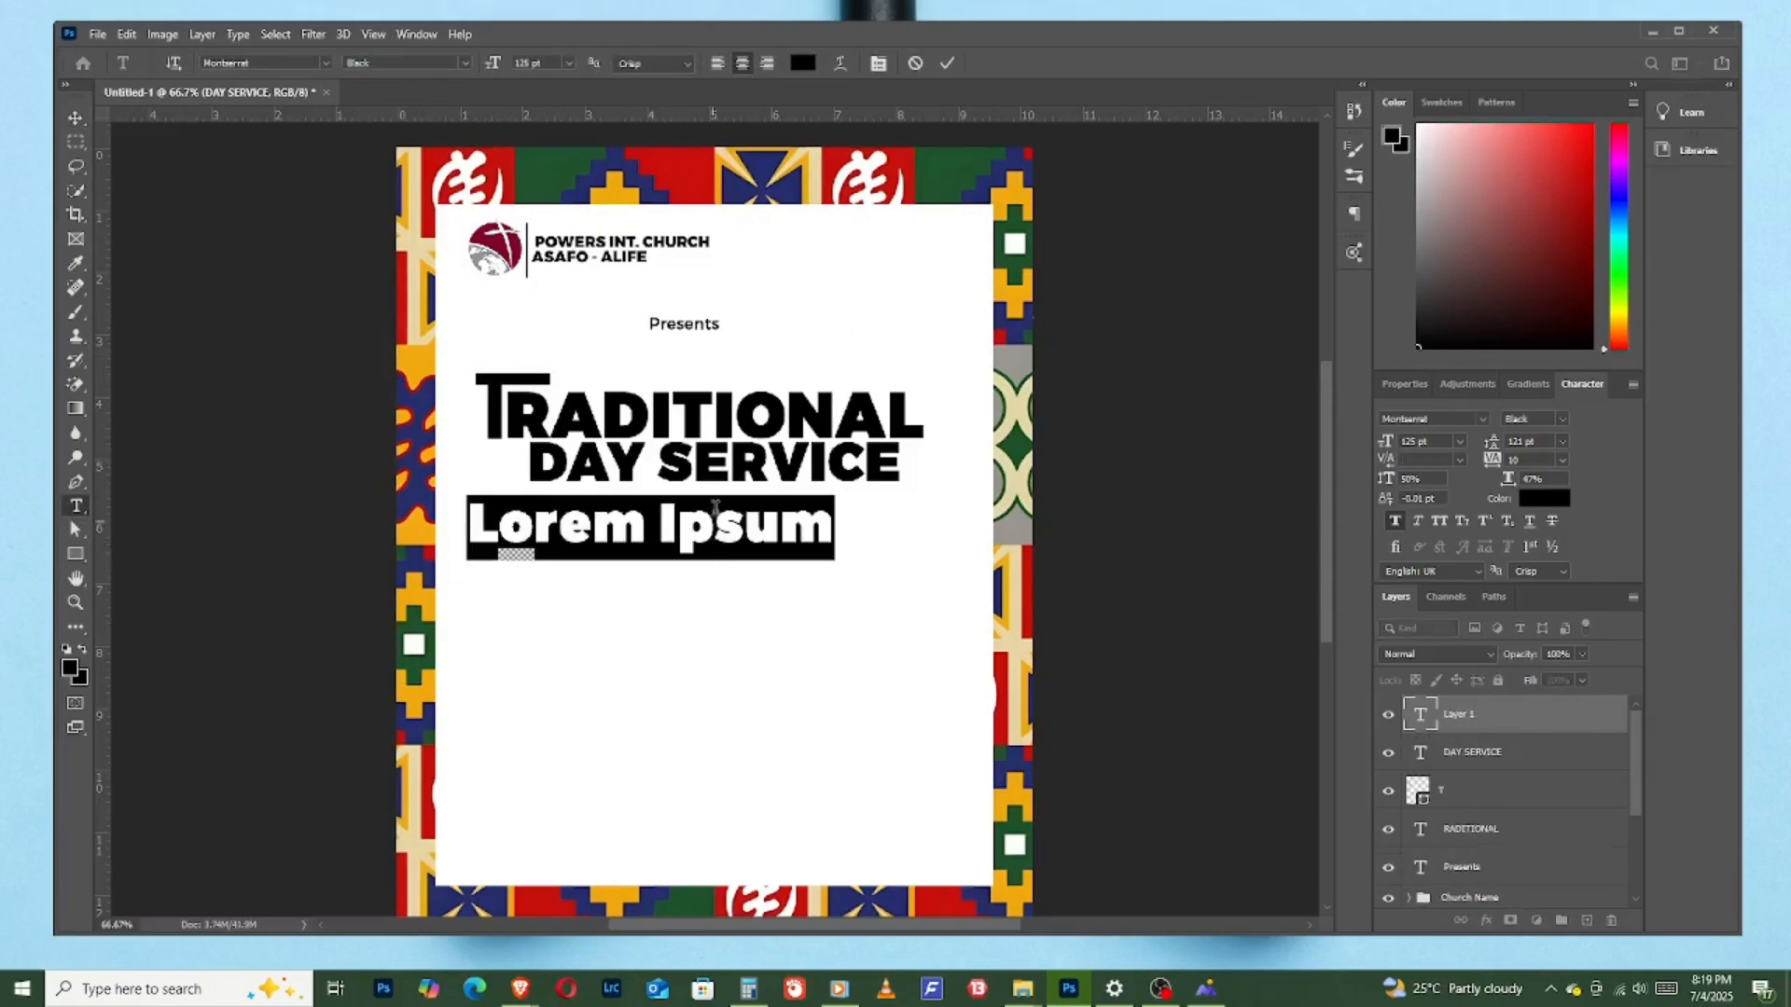
pyautogui.click(567, 62)
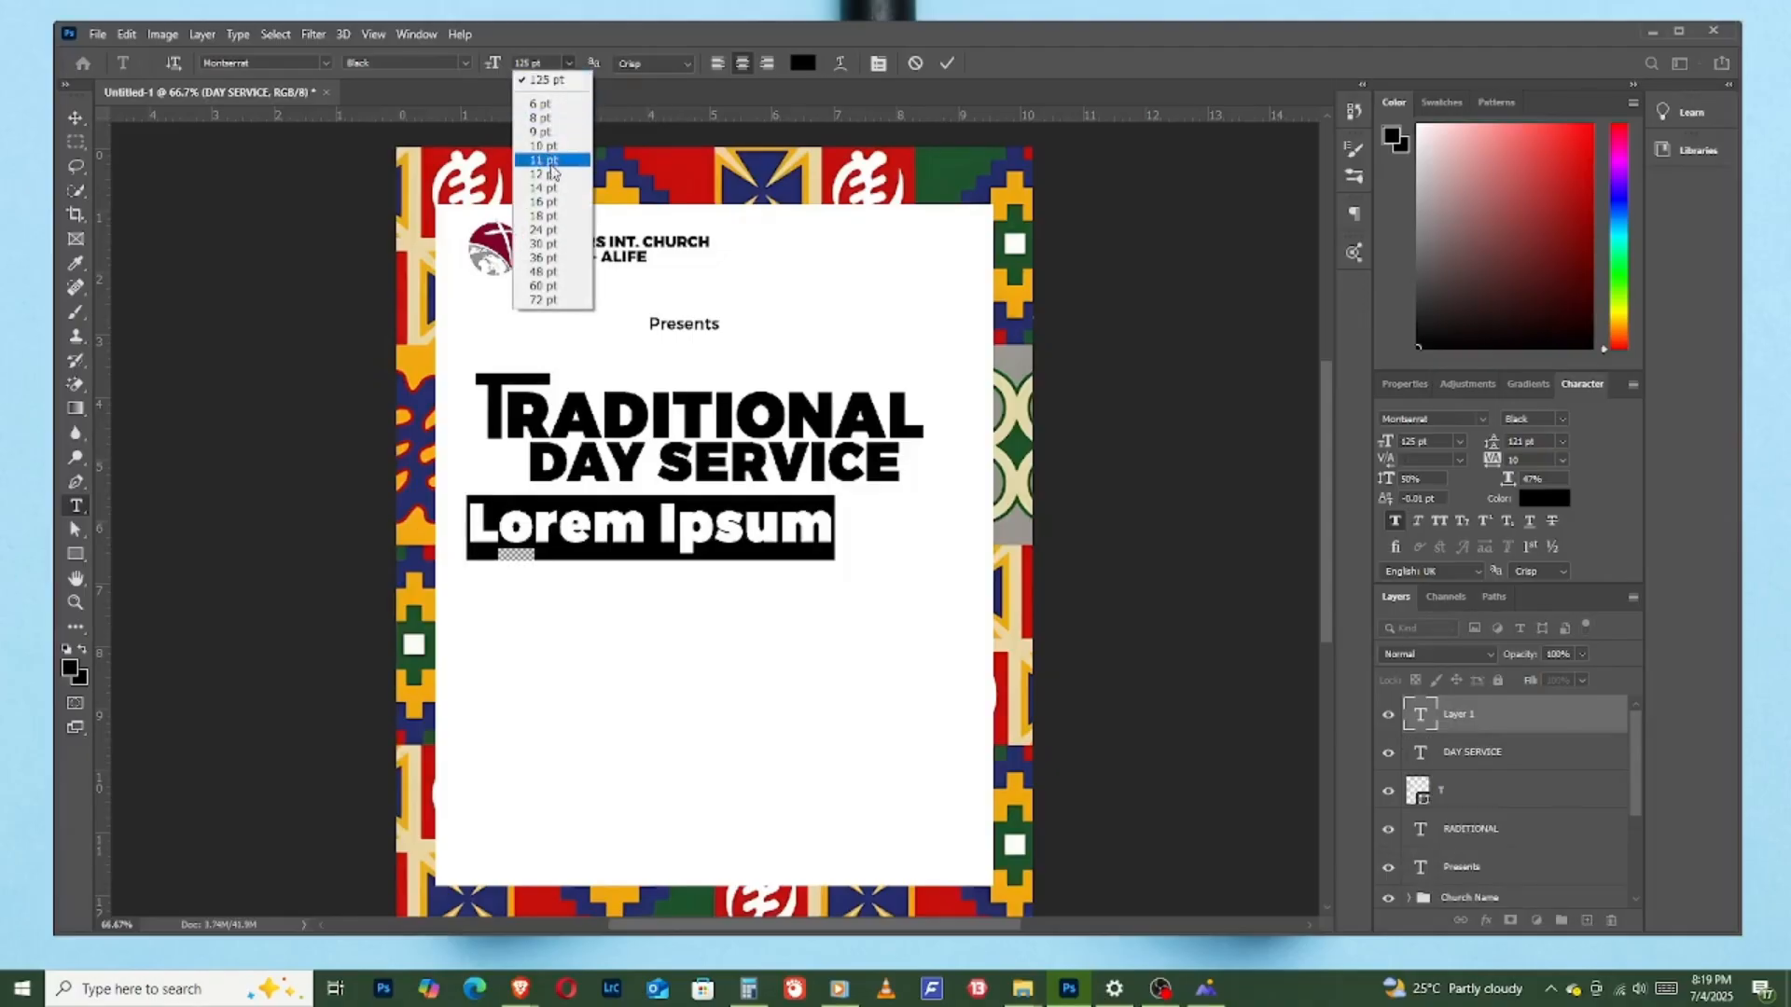
pyautogui.click(553, 230)
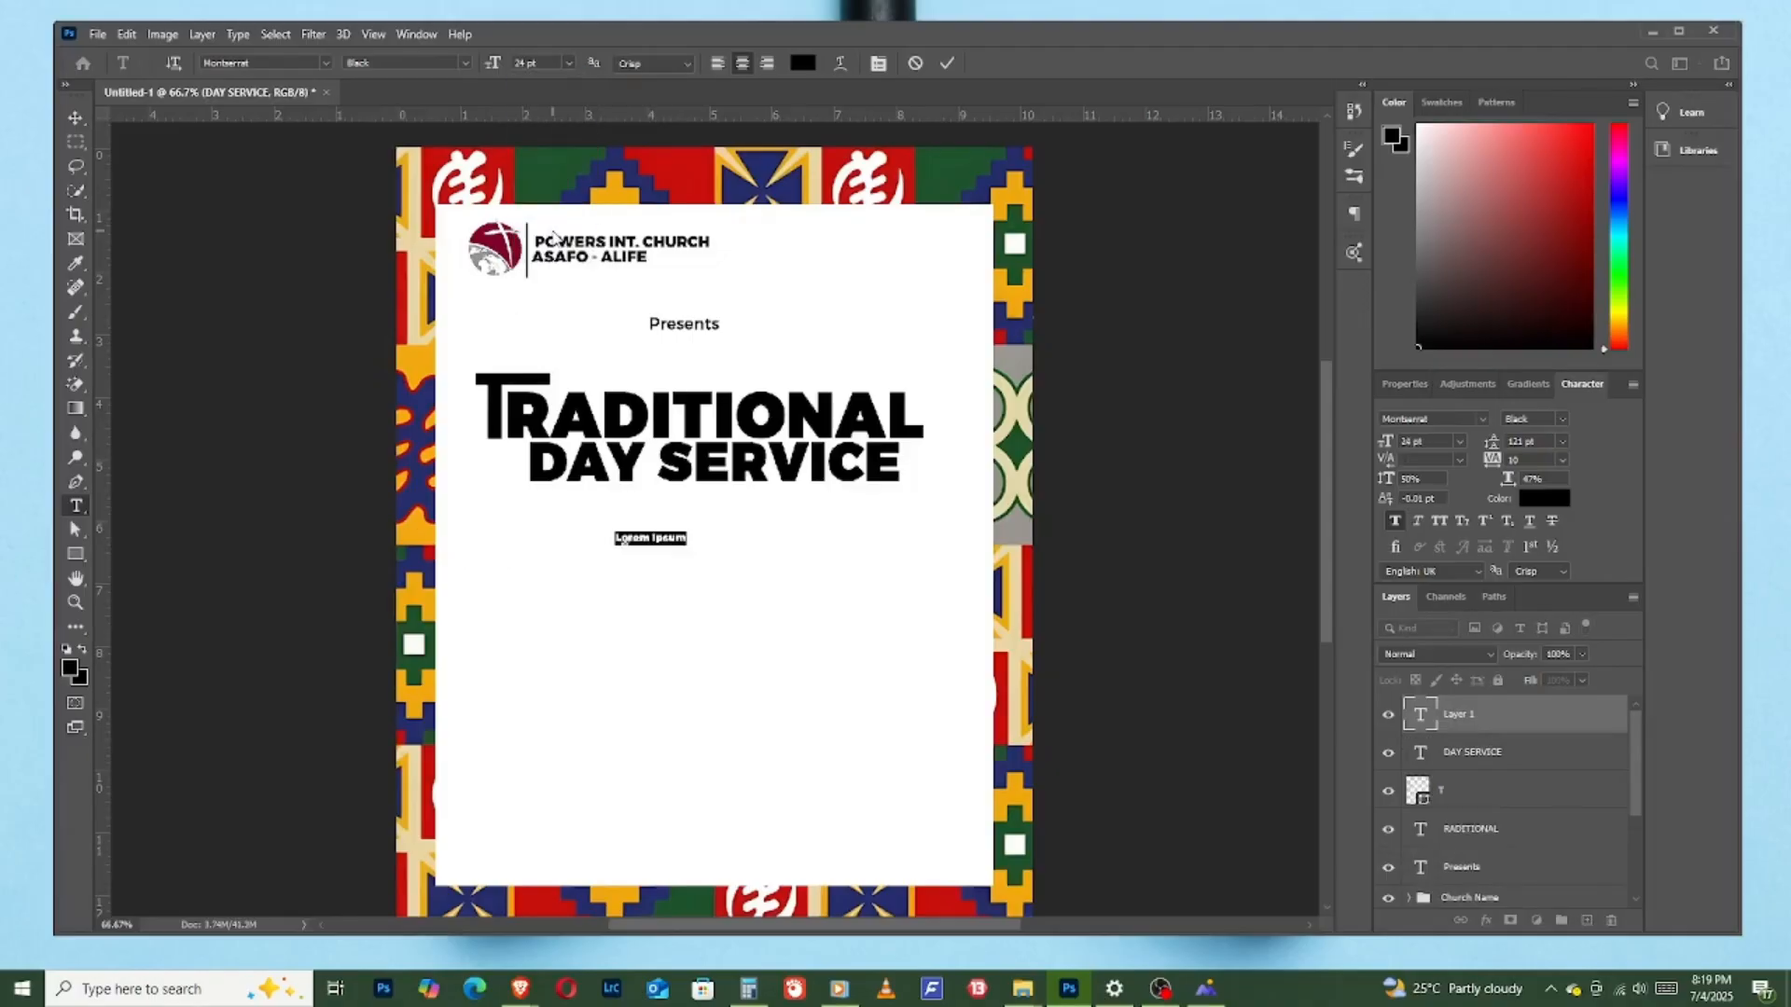
pyautogui.click(568, 62)
pyautogui.click(565, 261)
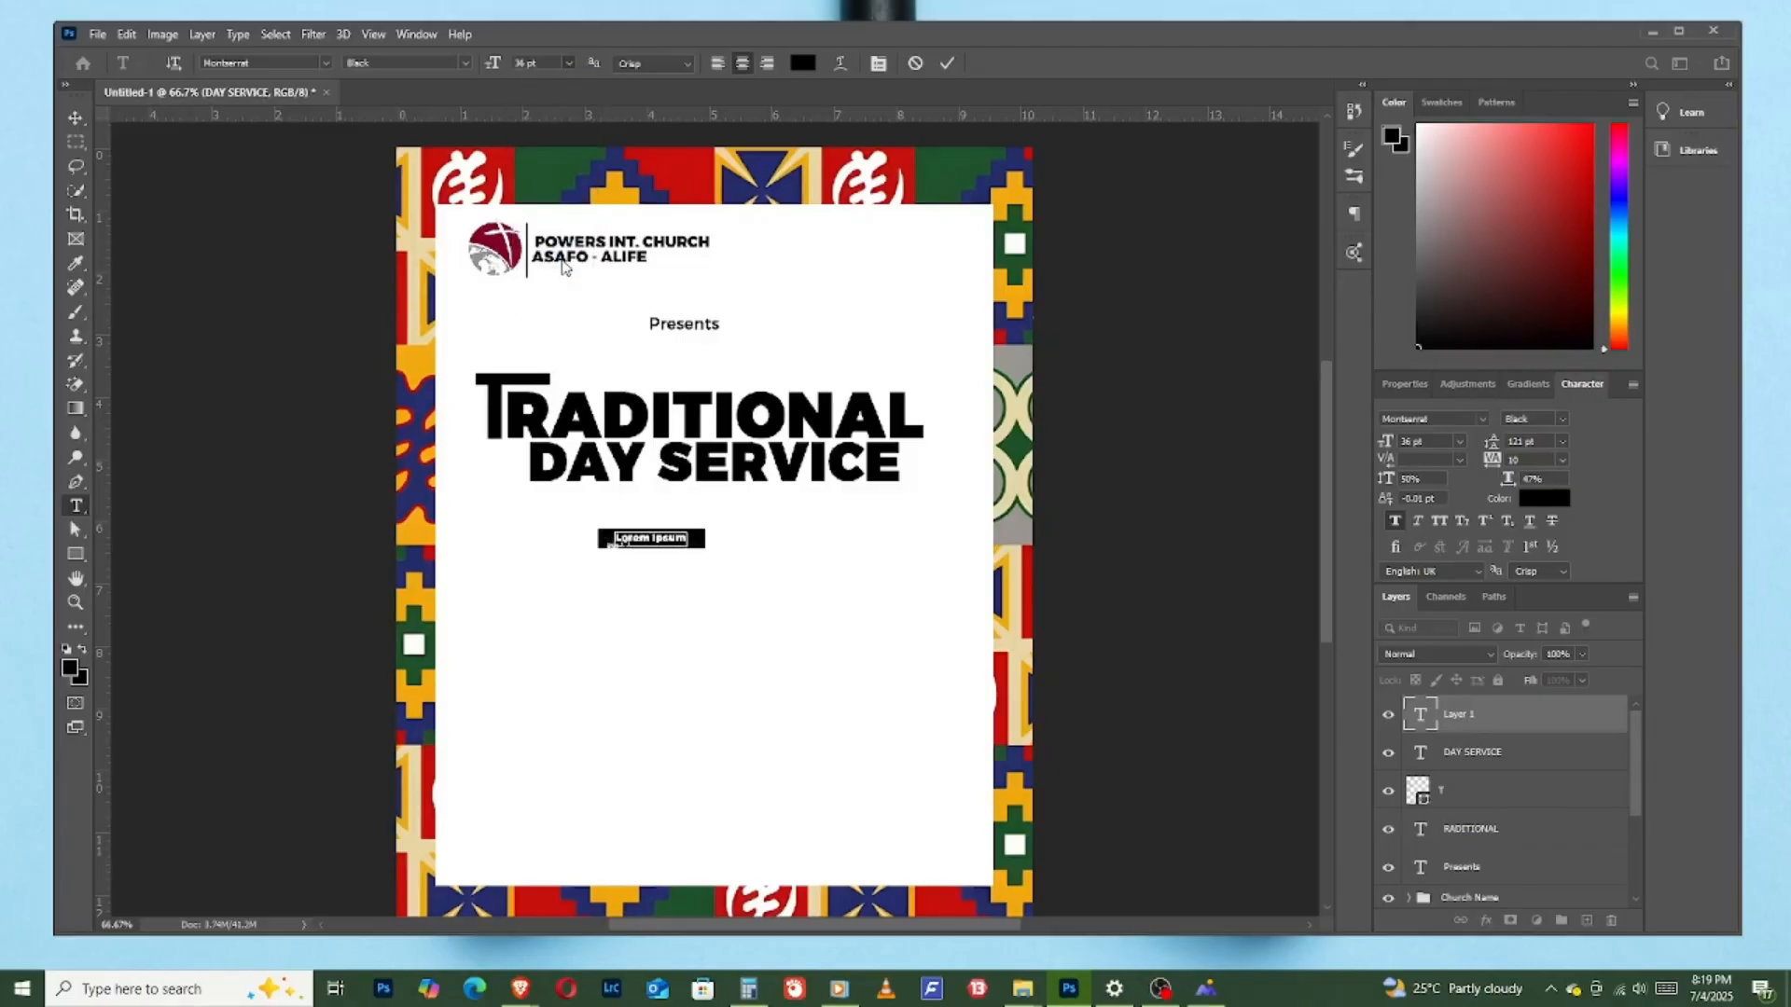
pyautogui.click(564, 63)
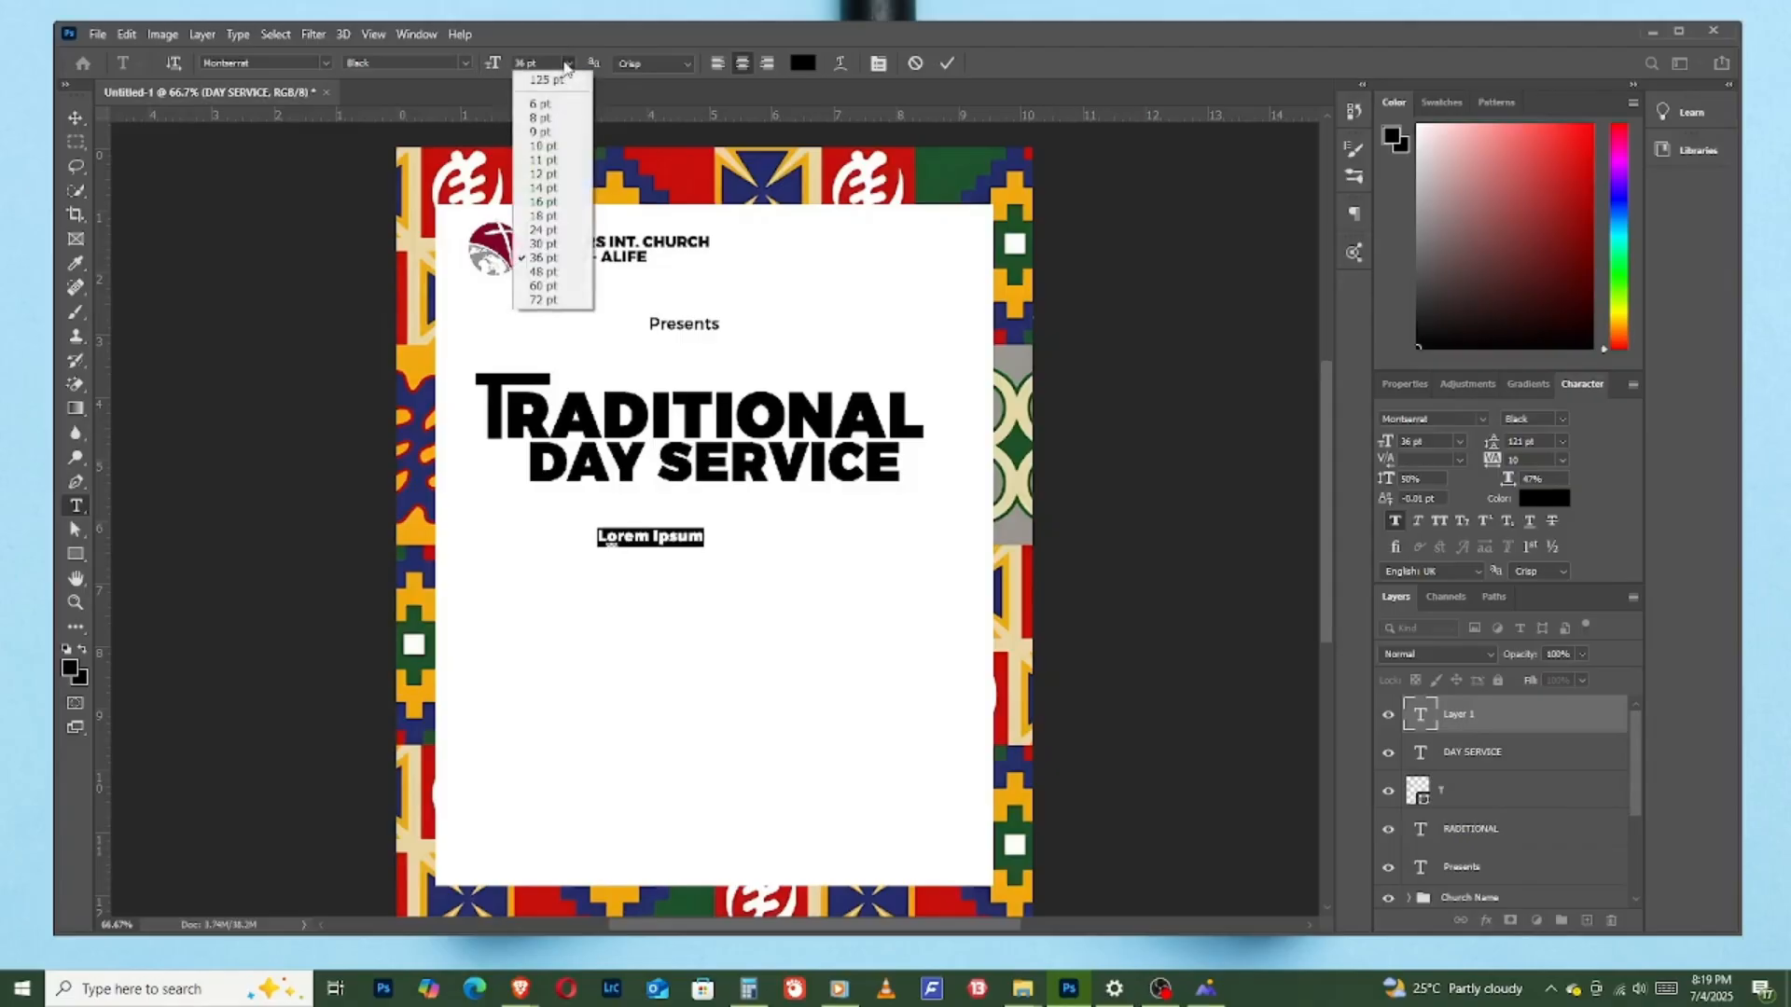
pyautogui.click(554, 272)
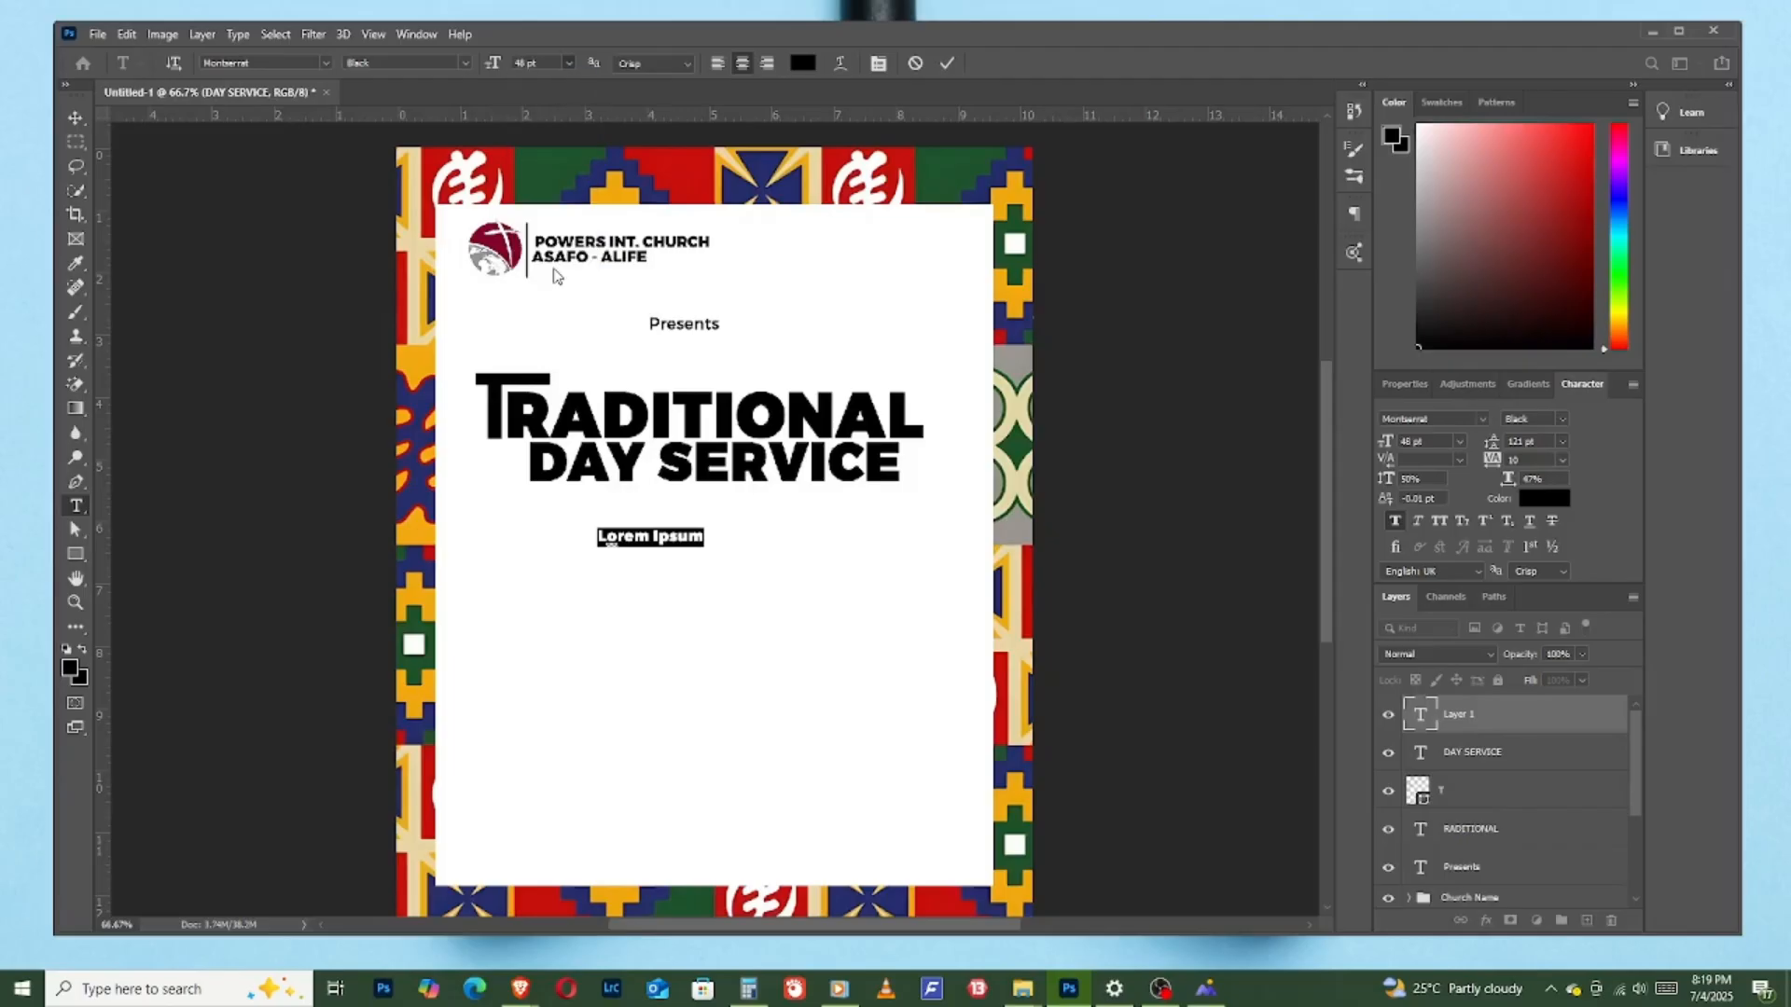
pyautogui.click(946, 63)
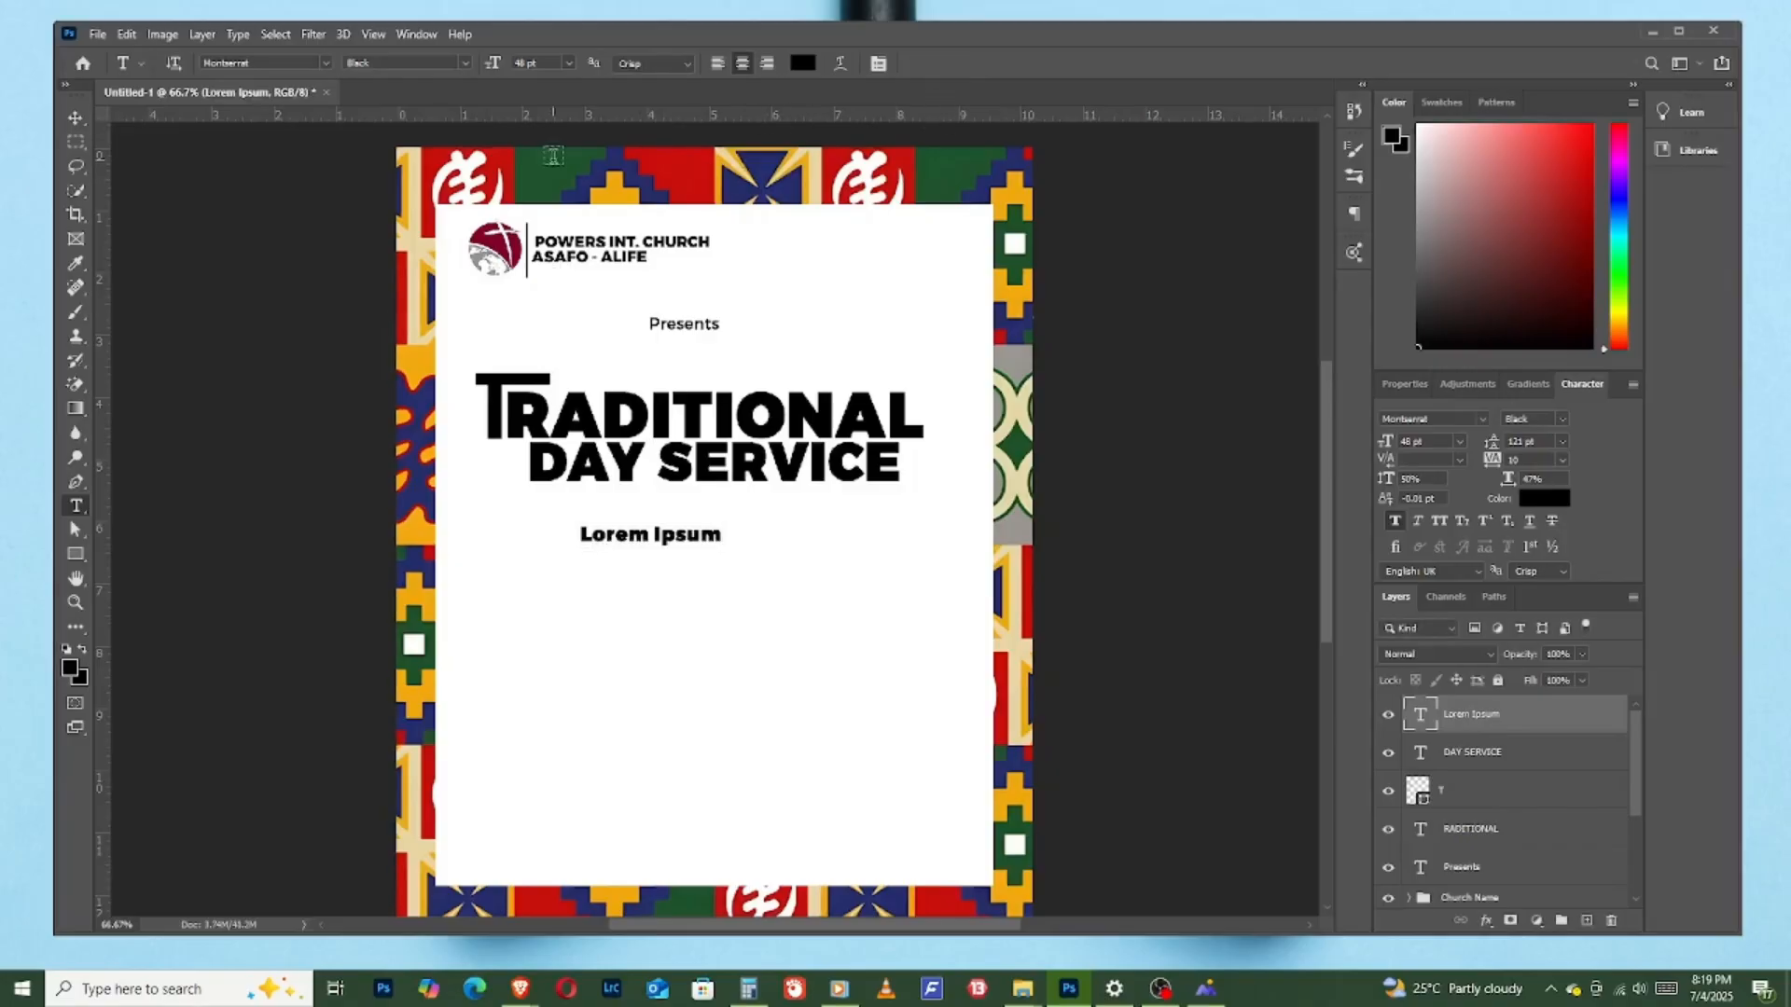
# - Change the placeholder text's font to Doctor Soos Light
pyautogui.click(280, 63)
pyautogui.write('doctor')
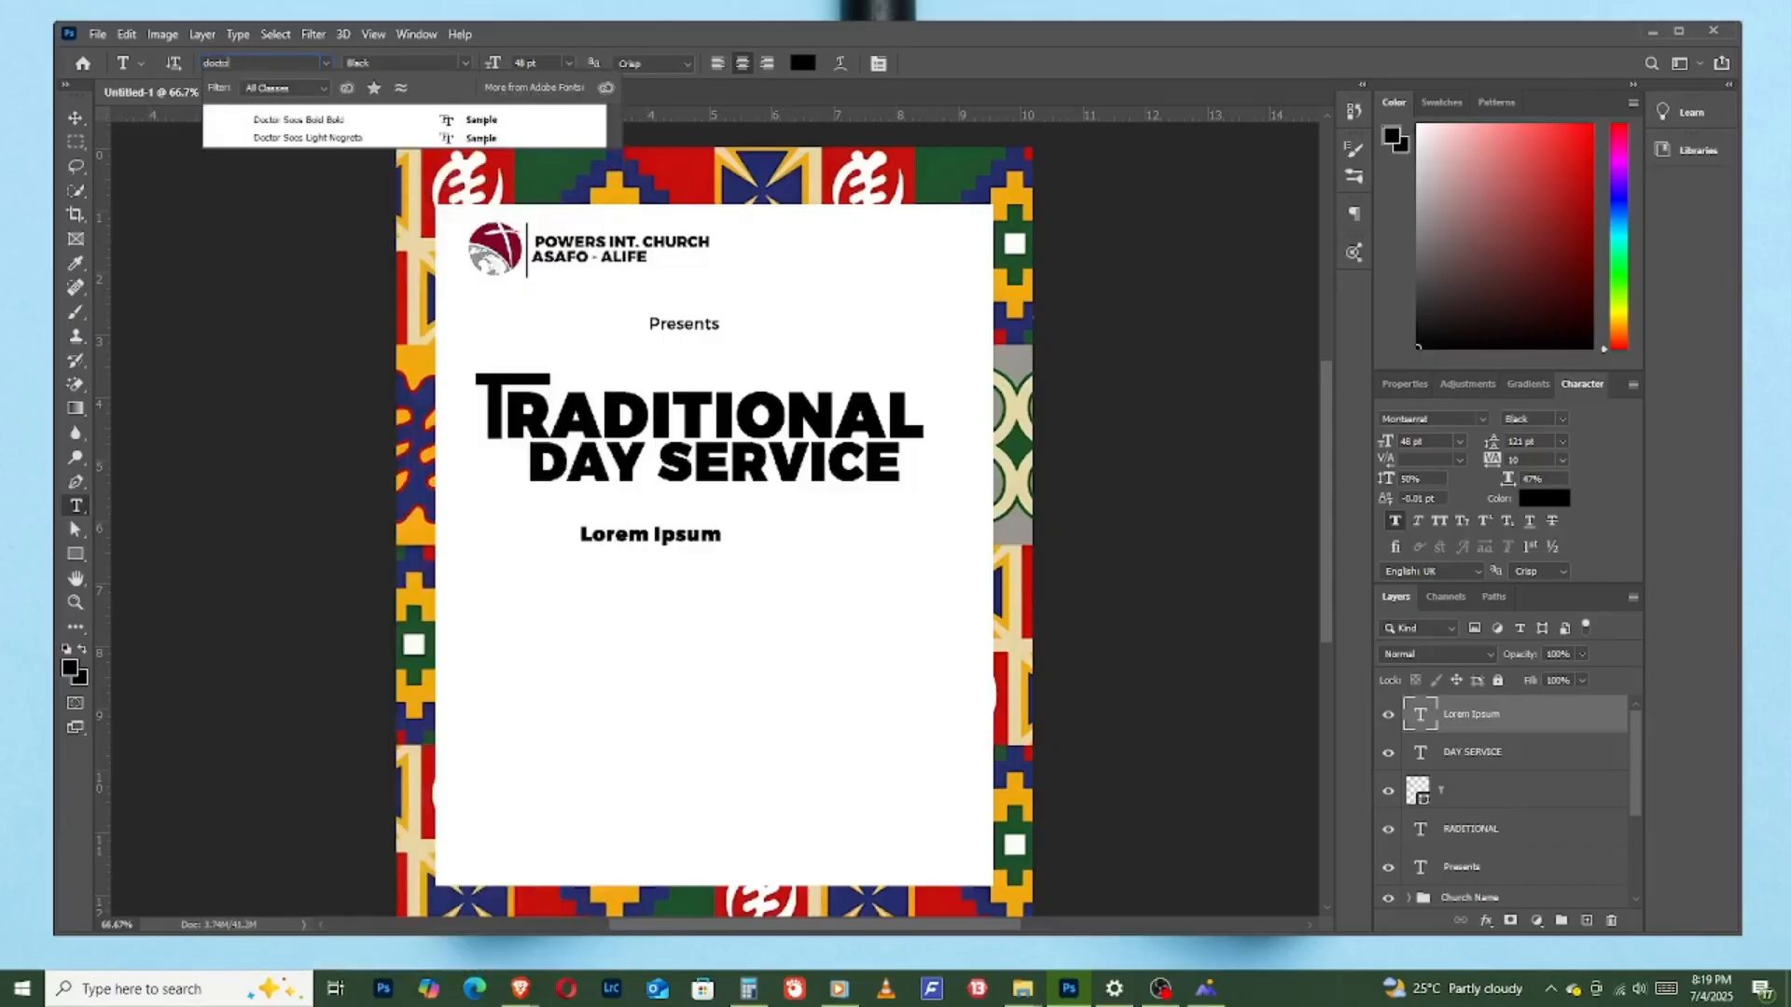
pyautogui.write(' soc')
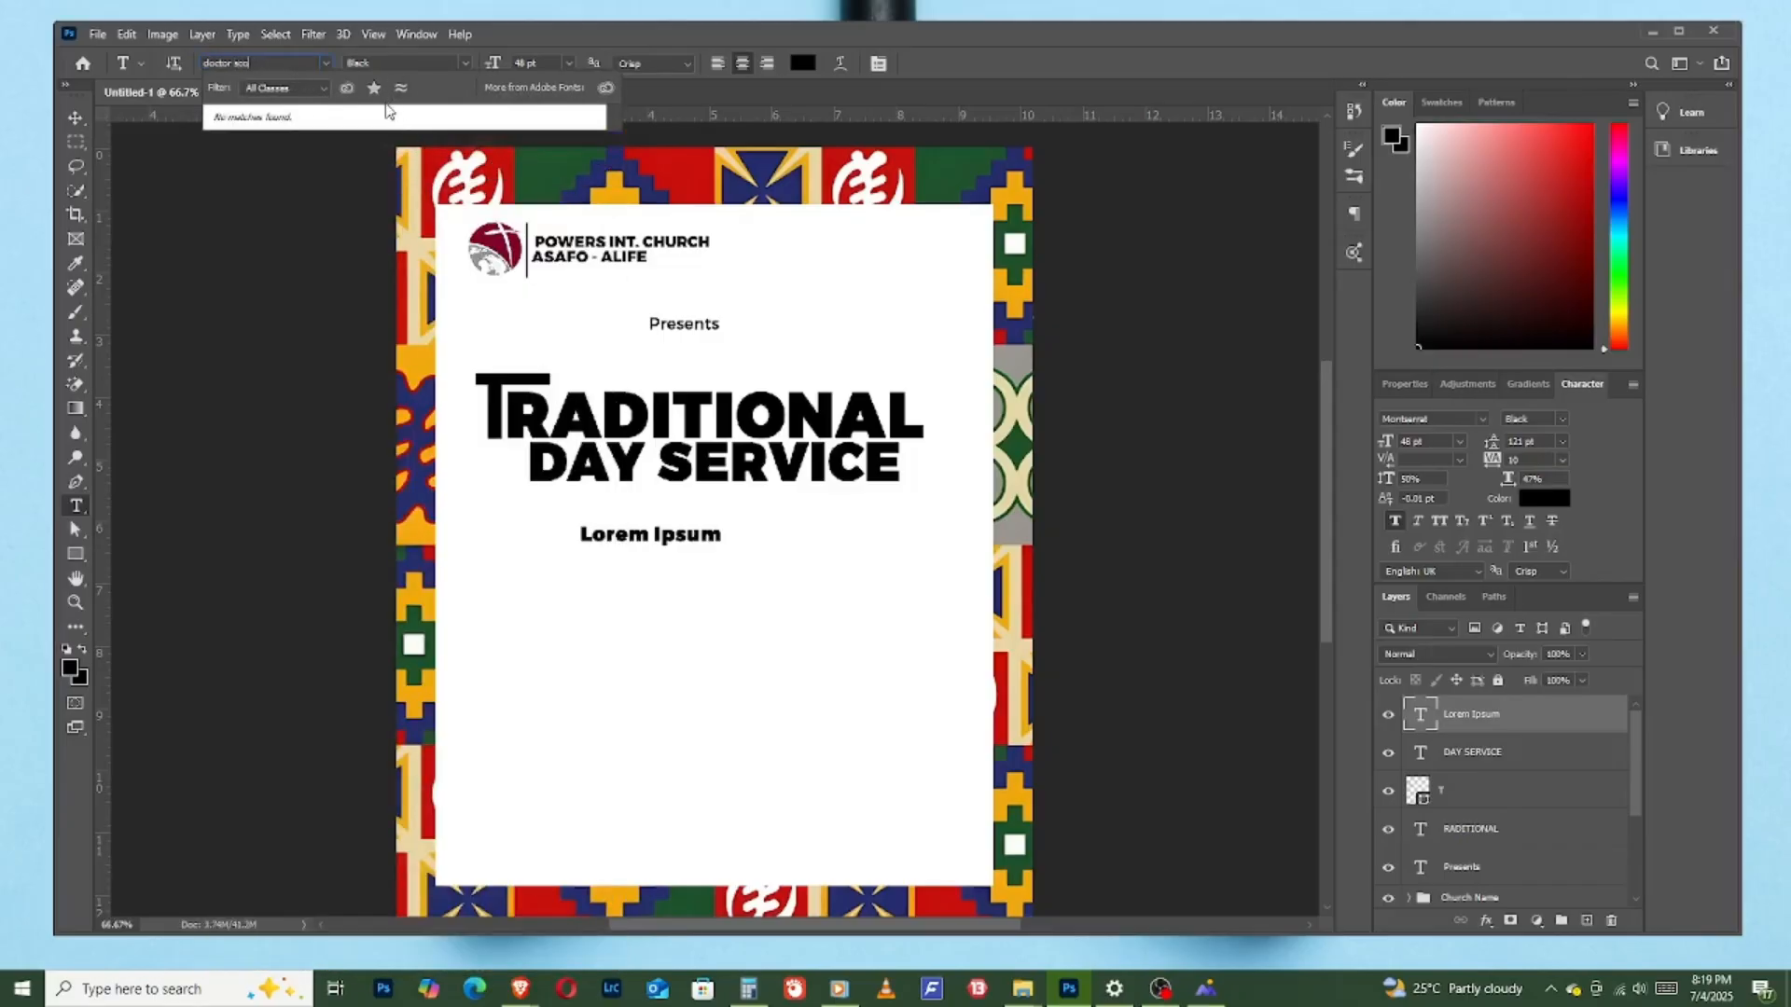
pyautogui.press('BackSpace')
pyautogui.press('BackSpace')
pyautogui.press('BackSpace')
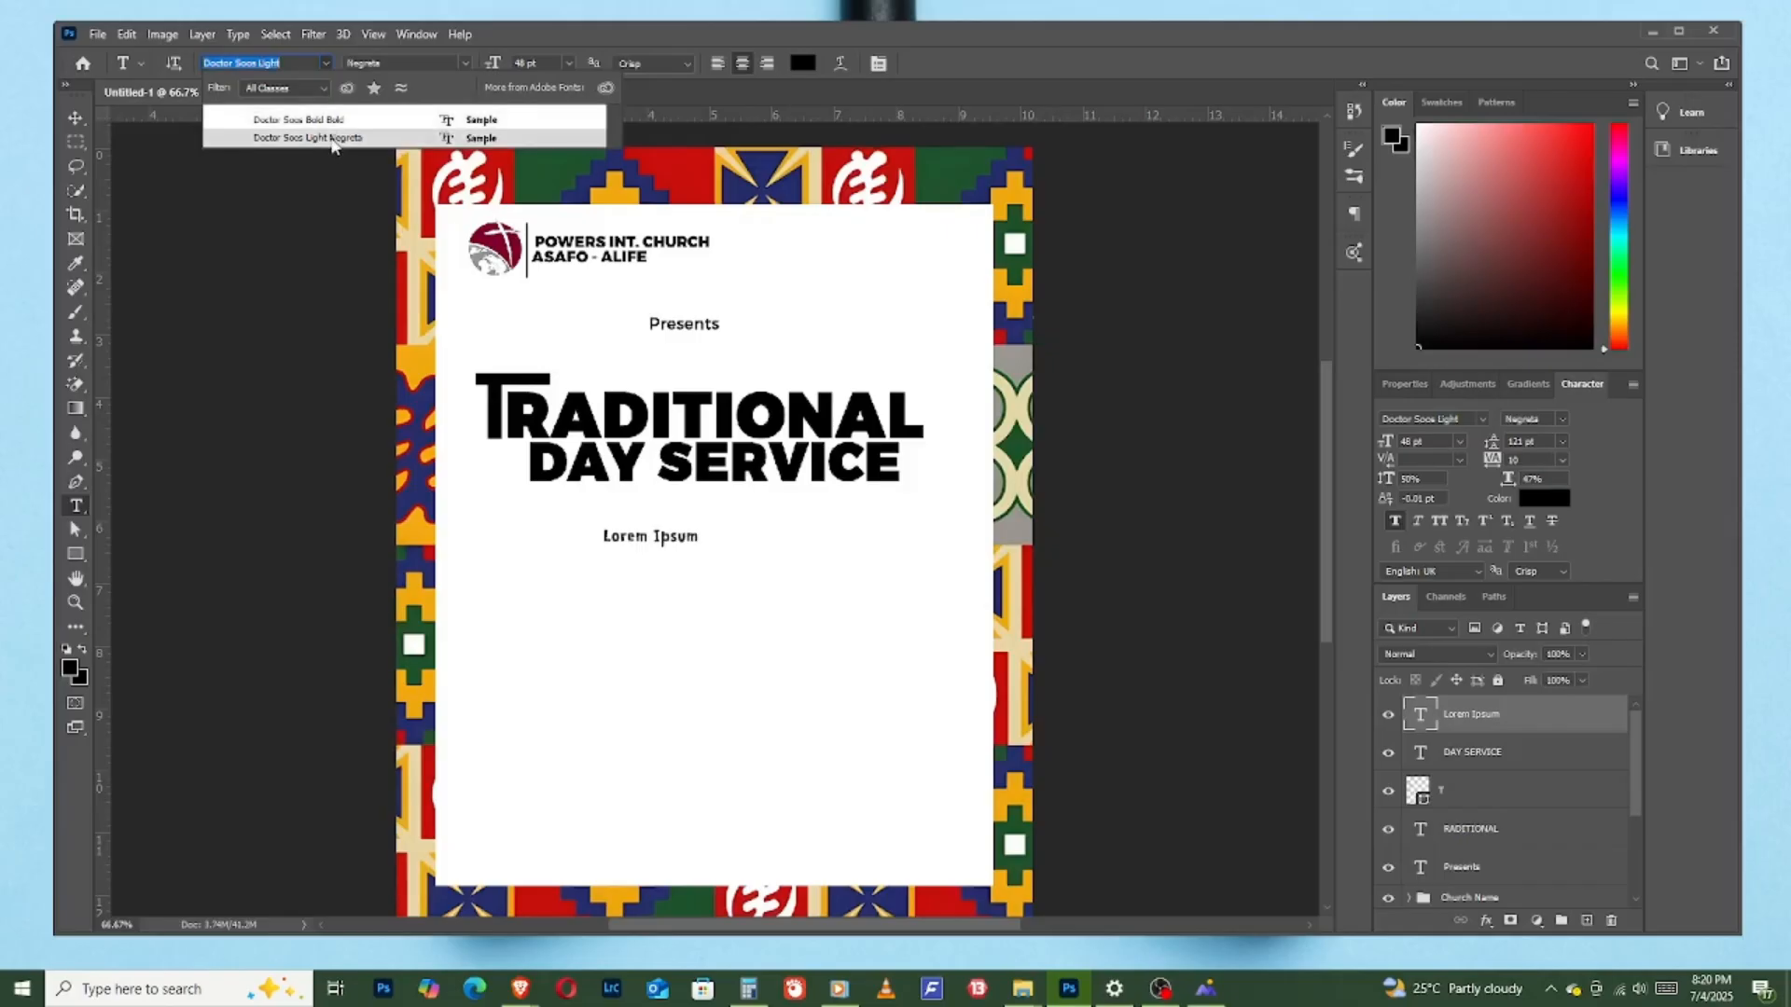
pyautogui.click(330, 138)
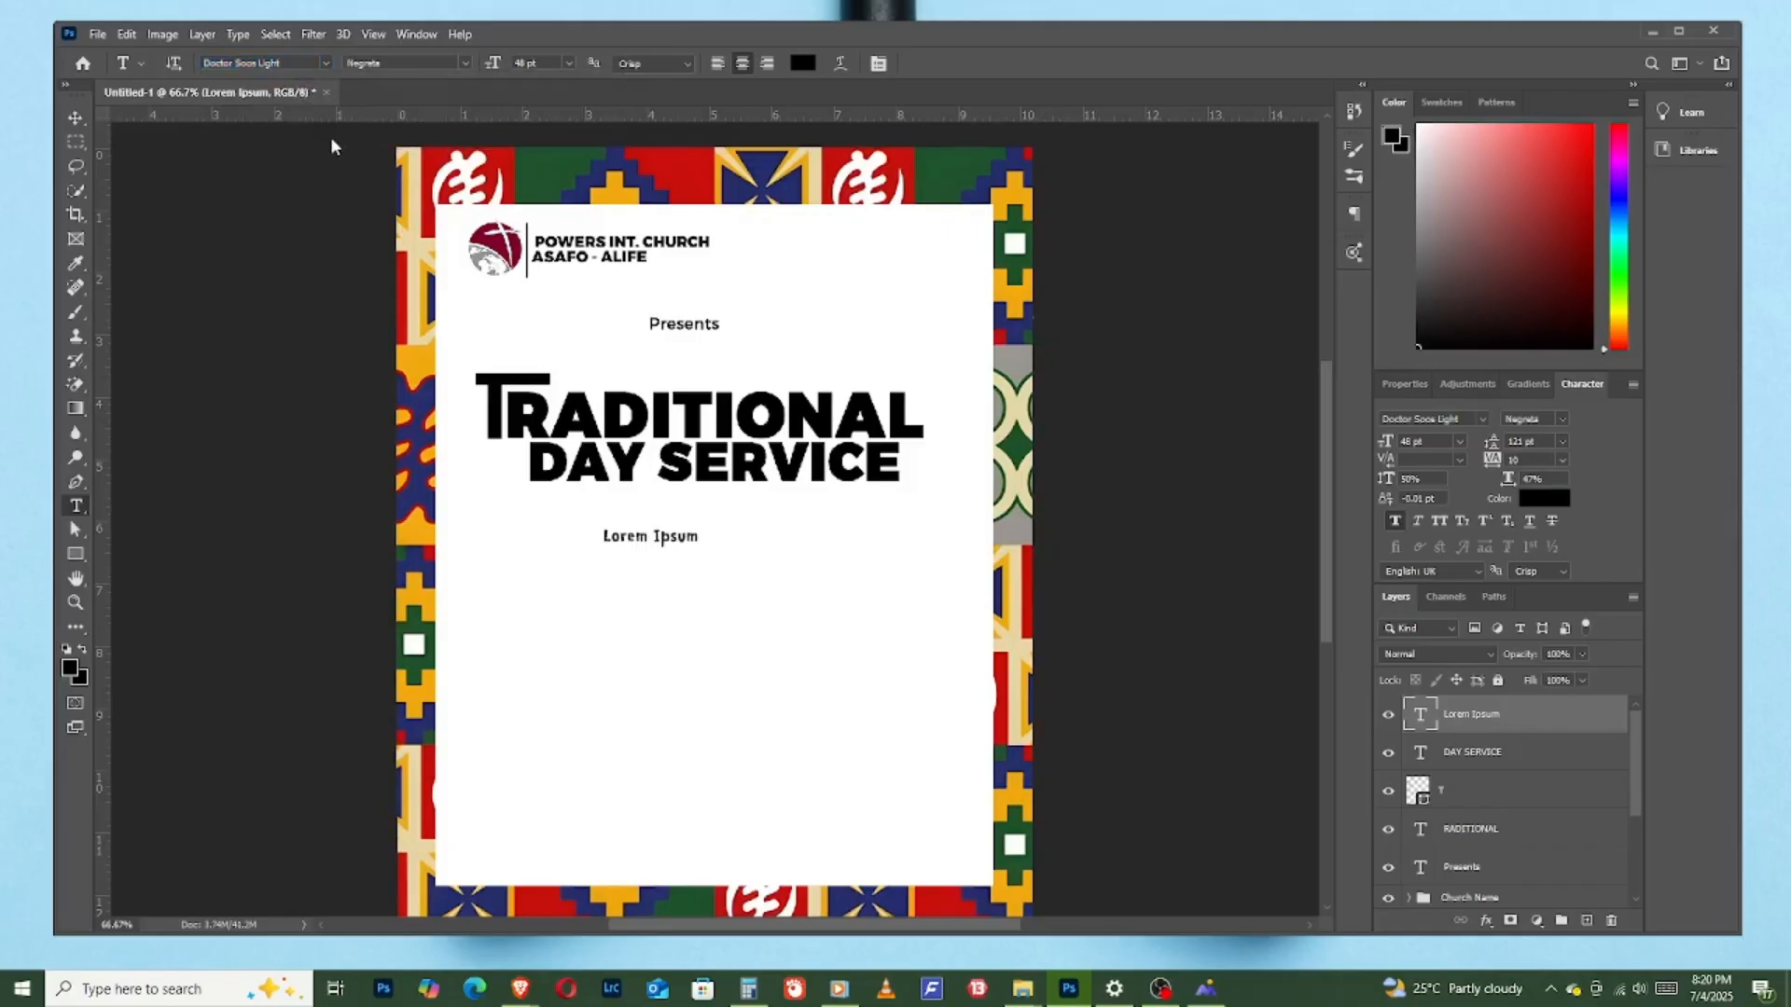
# - Replace the placeholder text with "Theme:" and place it midway beneath "DAY SERVICE"
pyautogui.click(668, 539)
pyautogui.tripleClick(672, 536)
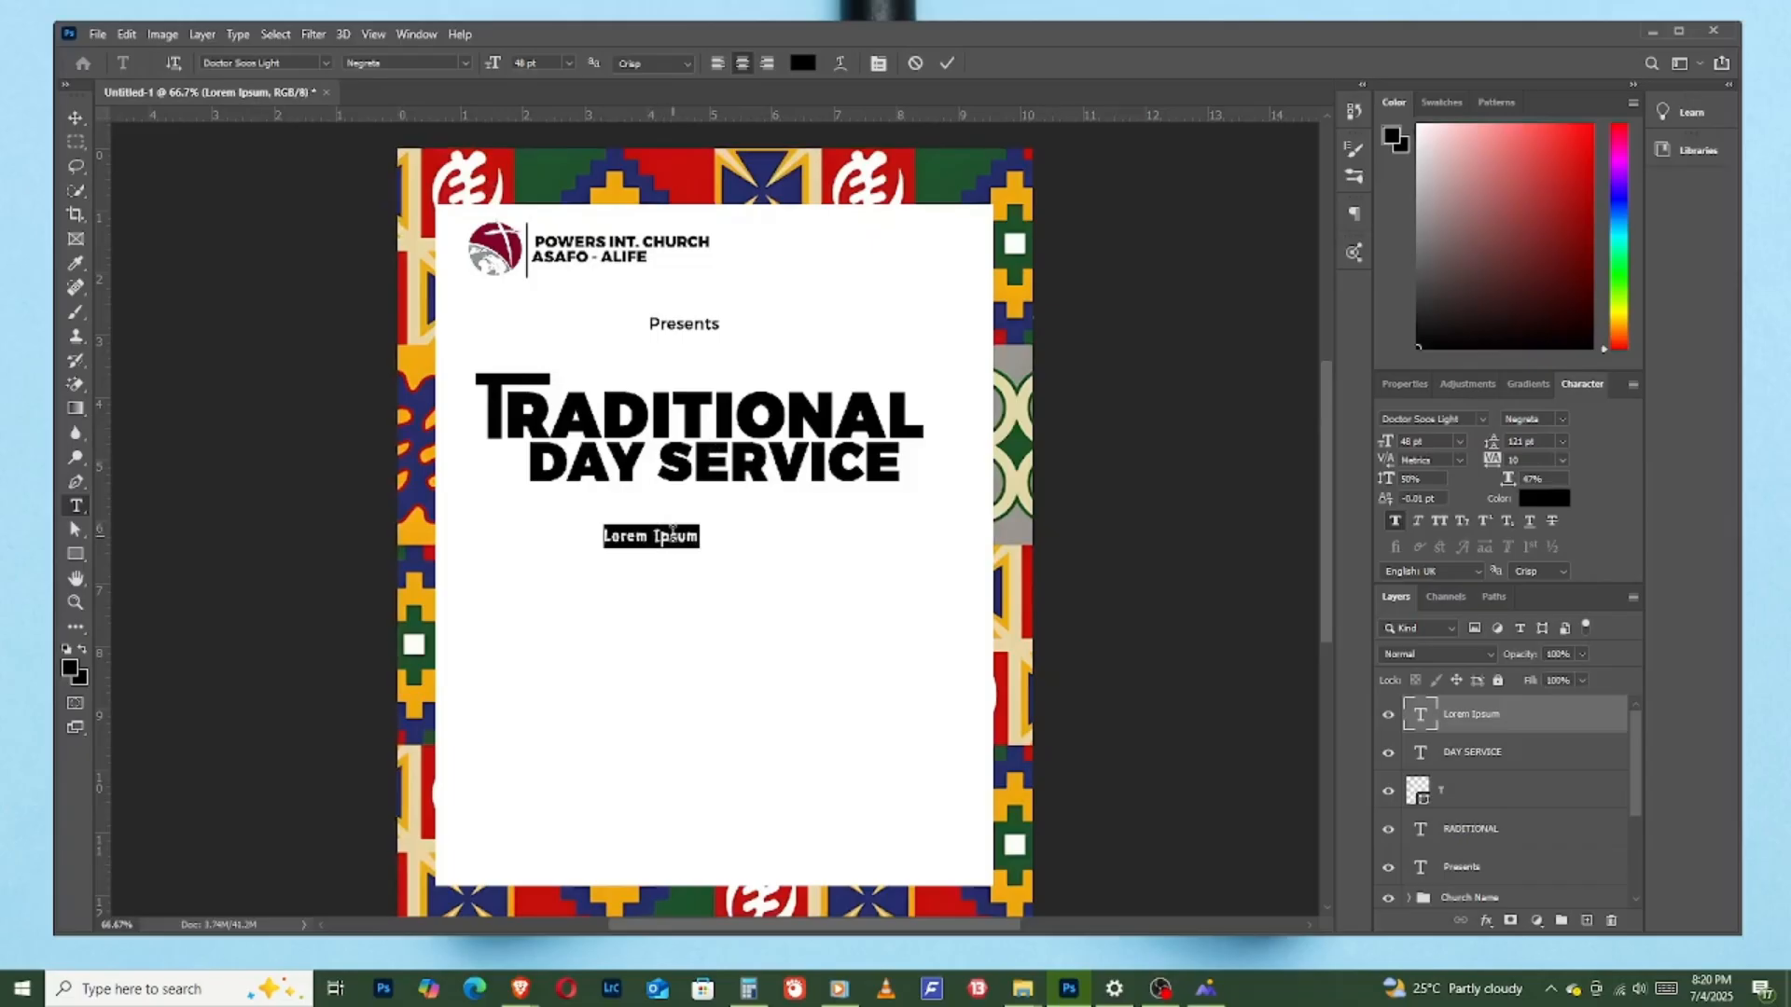
pyautogui.write('The')
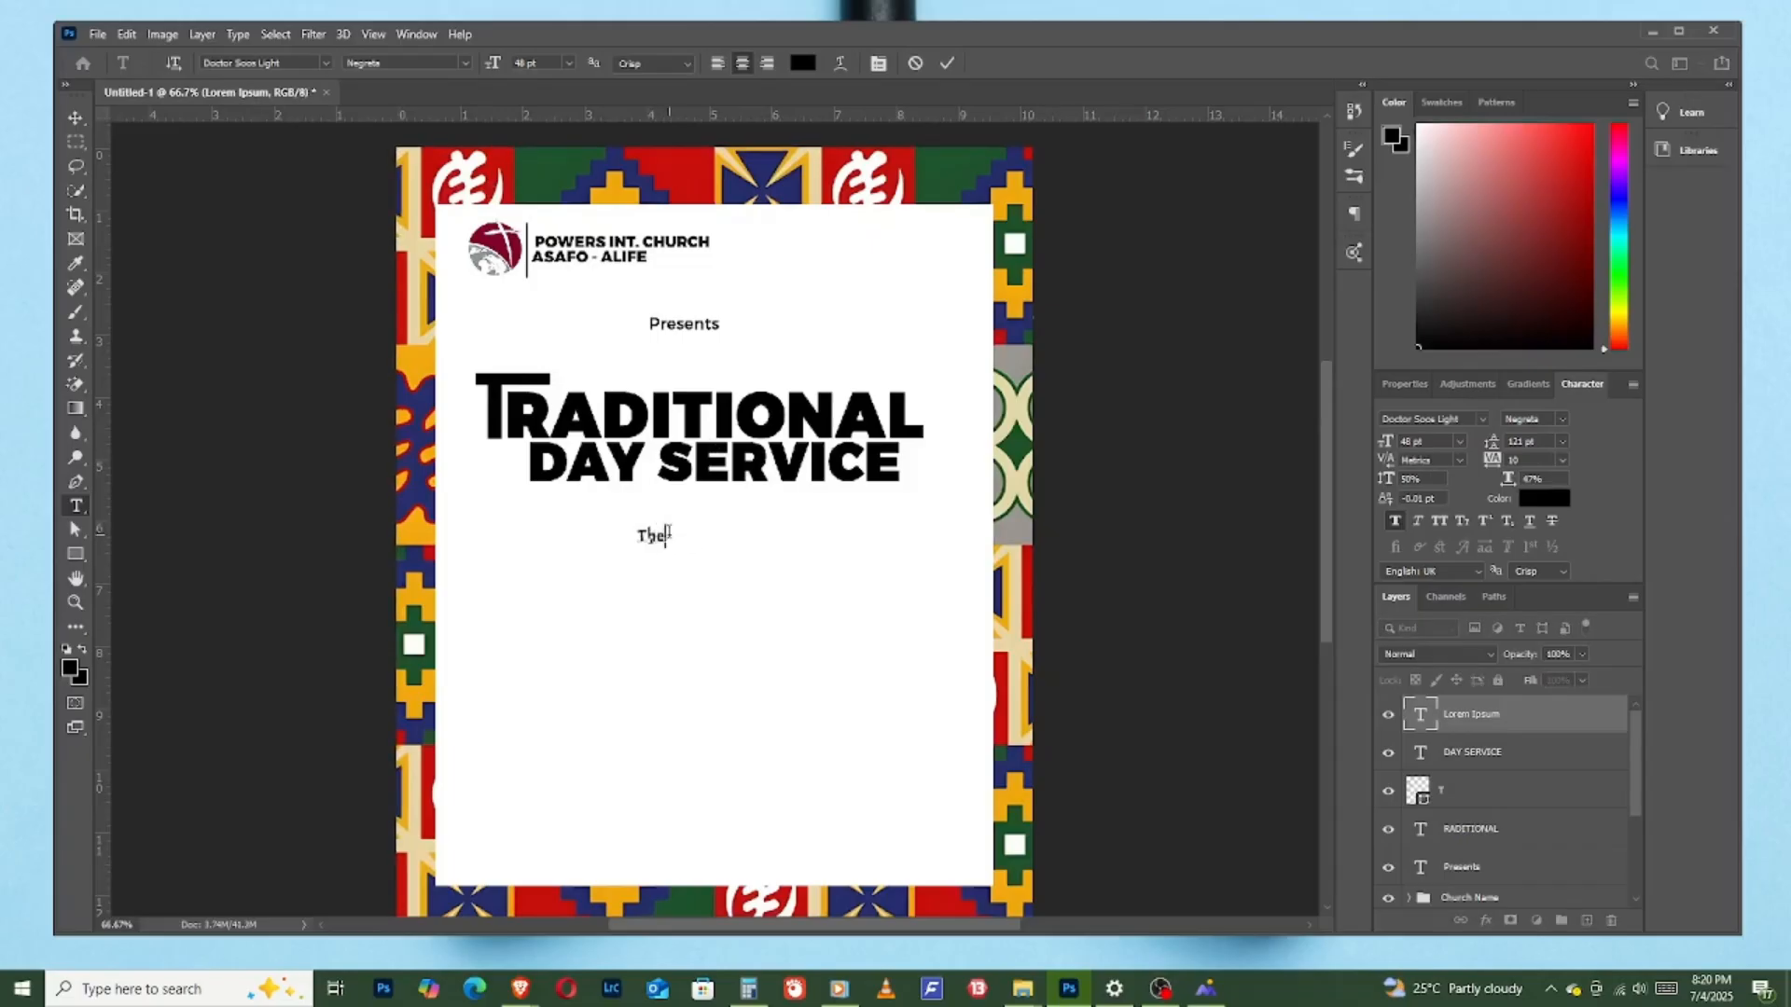
pyautogui.write('me')
pyautogui.moveTo(690, 594); pyautogui.dragTo(706, 583)
pyautogui.write(':')
pyautogui.click(945, 65)
pyautogui.press('v')
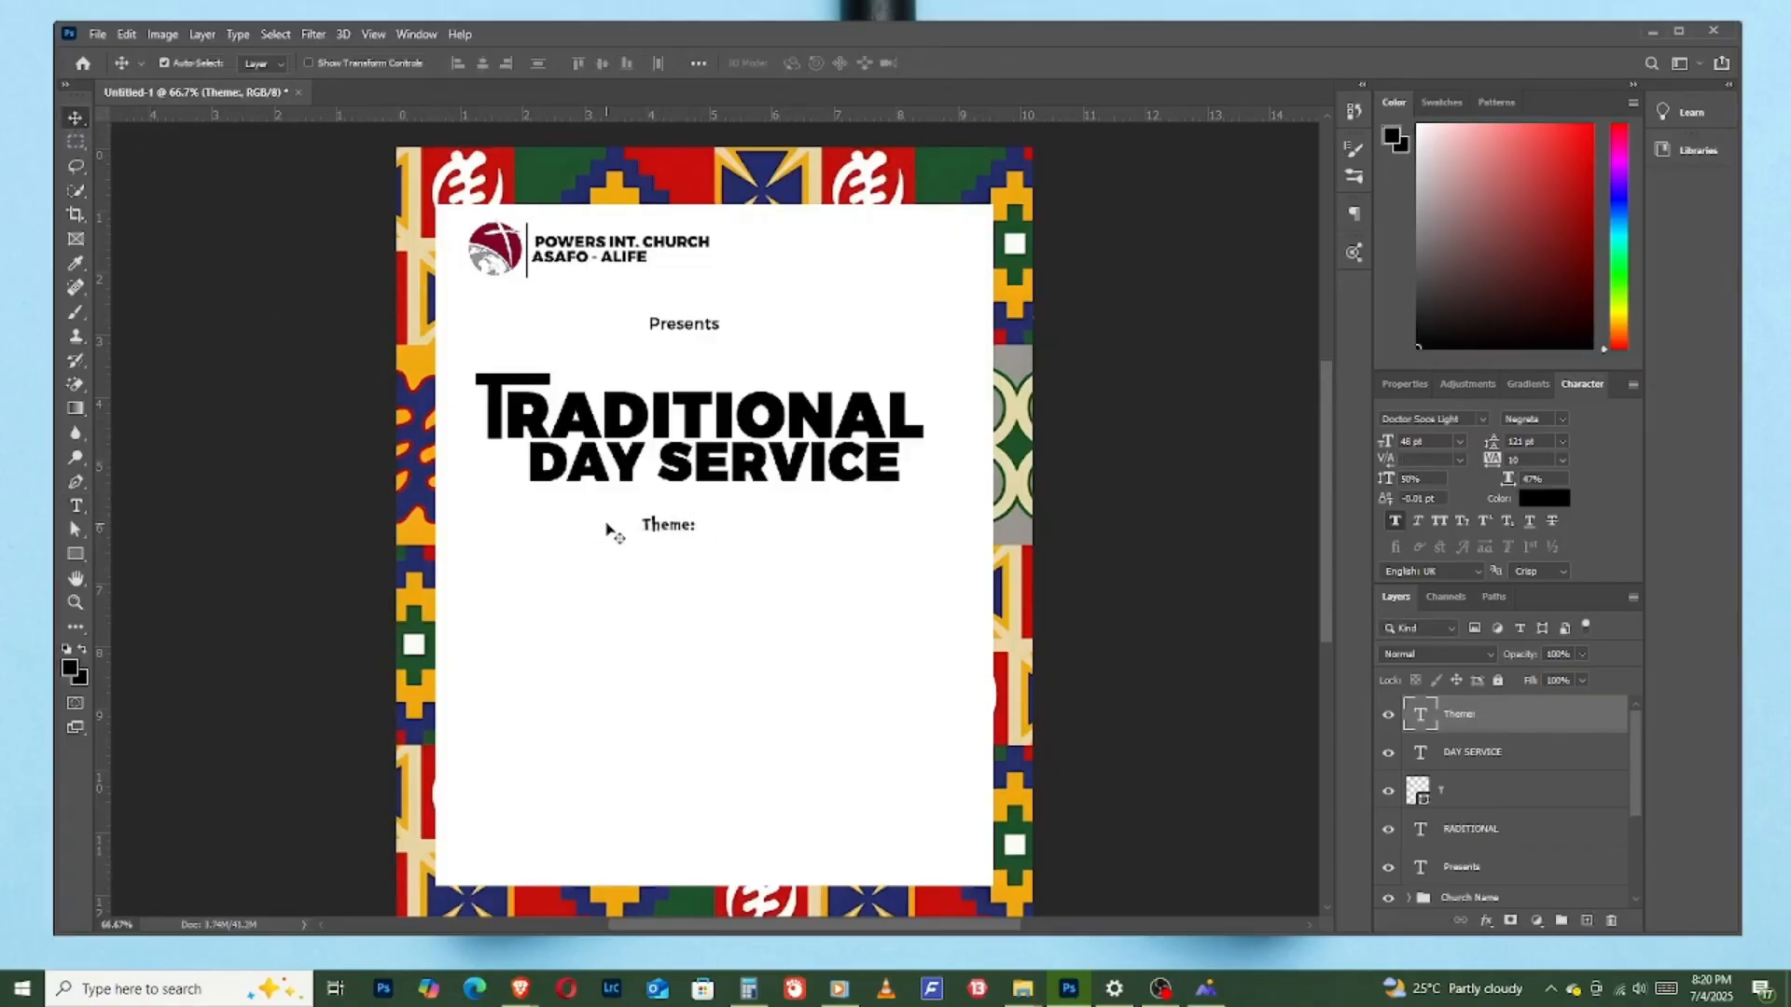
pyautogui.moveTo(670, 524); pyautogui.dragTo(686, 528)
# - Add a separate text layer reading "Celebrating Jesus In Our Local Language" beneath "Theme:"
pyautogui.click(1205, 988)
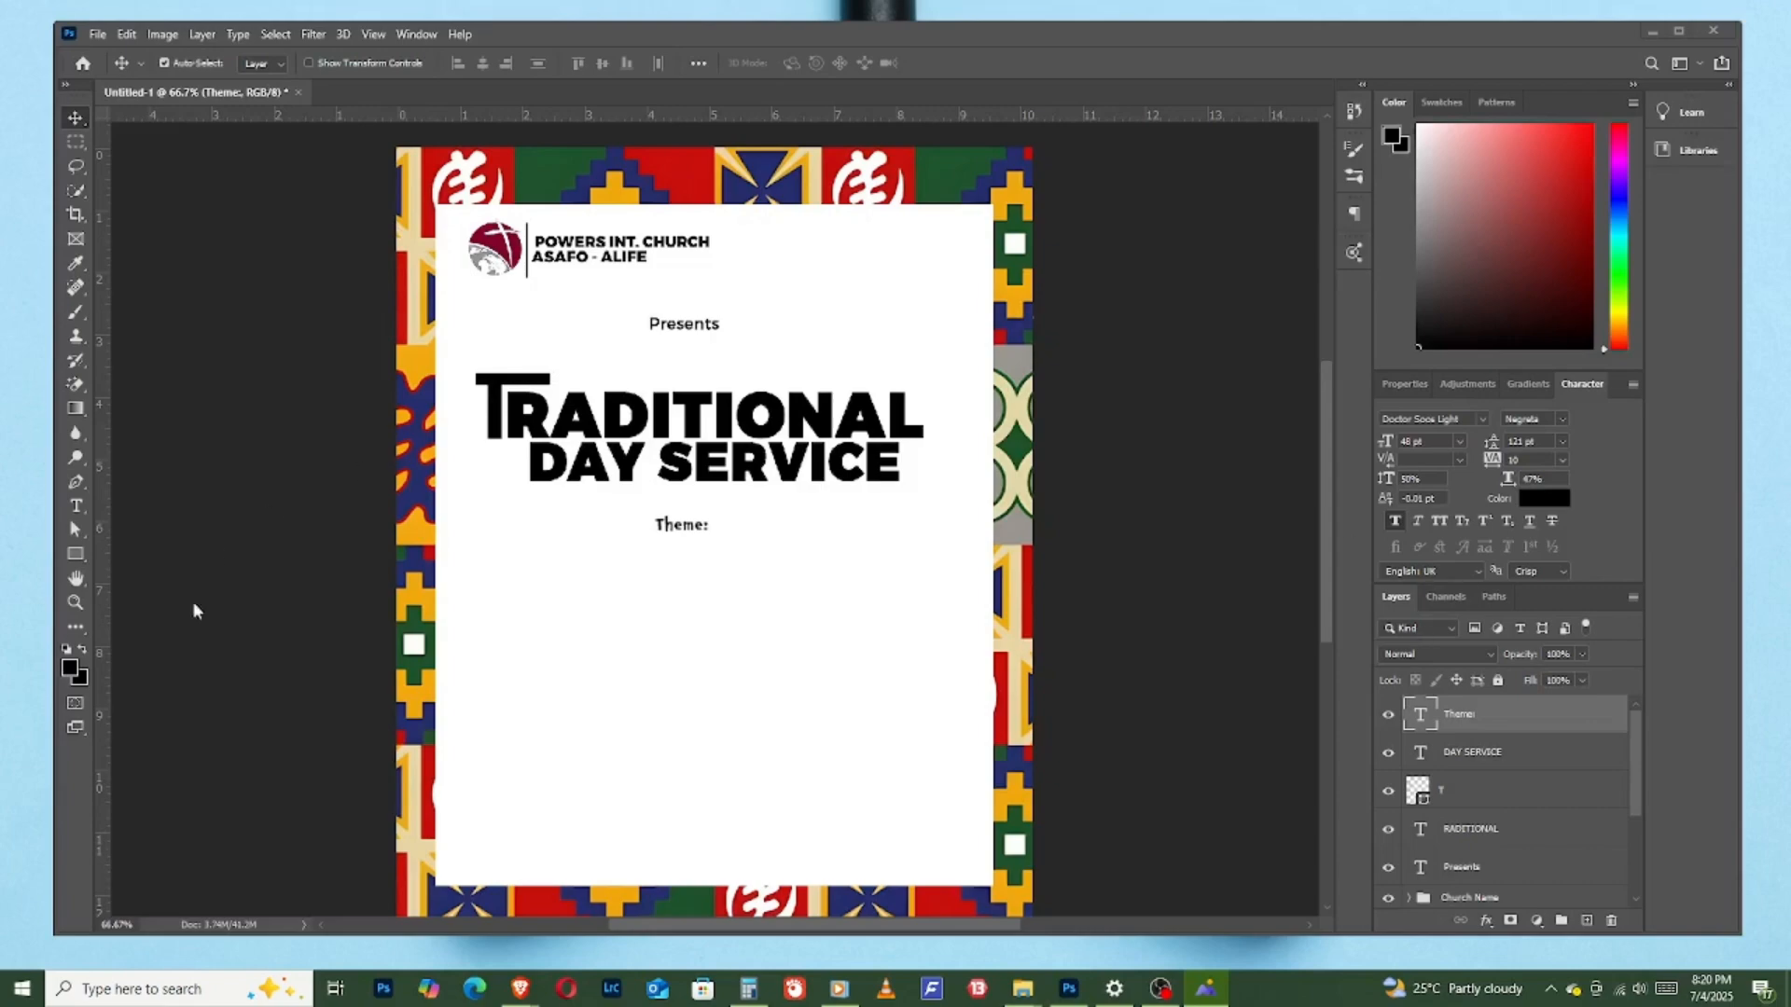
pyautogui.click(74, 509)
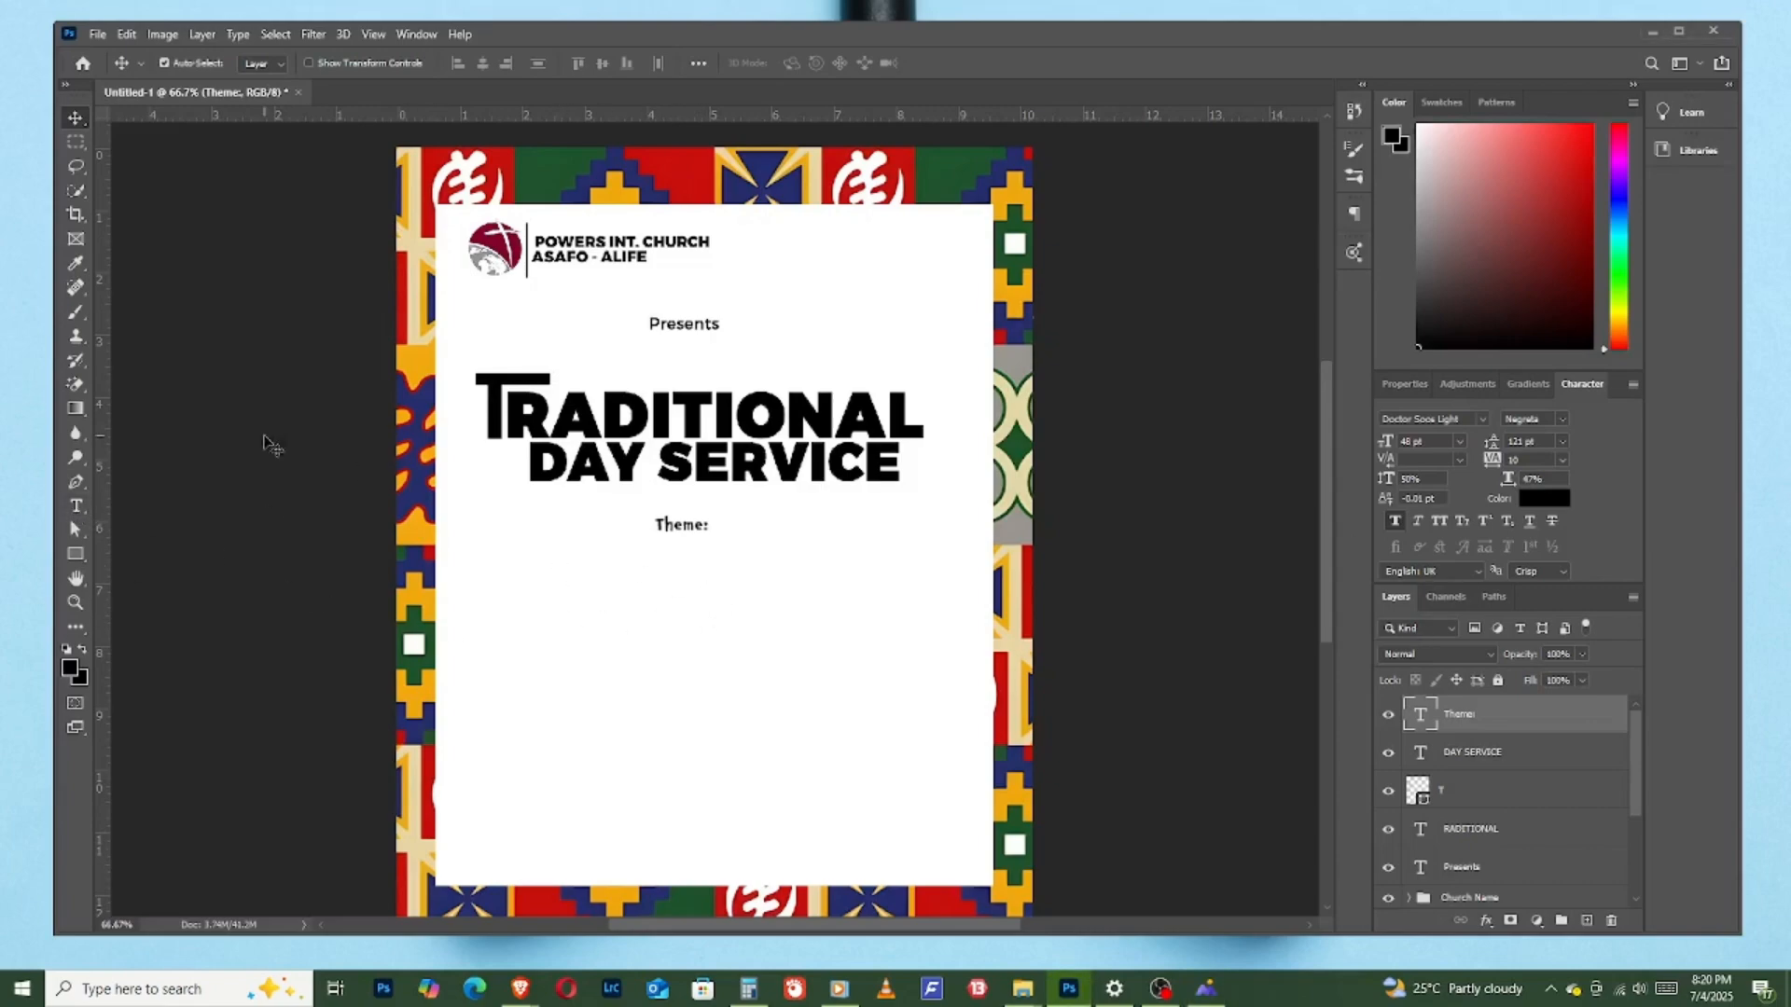
pyautogui.click(76, 508)
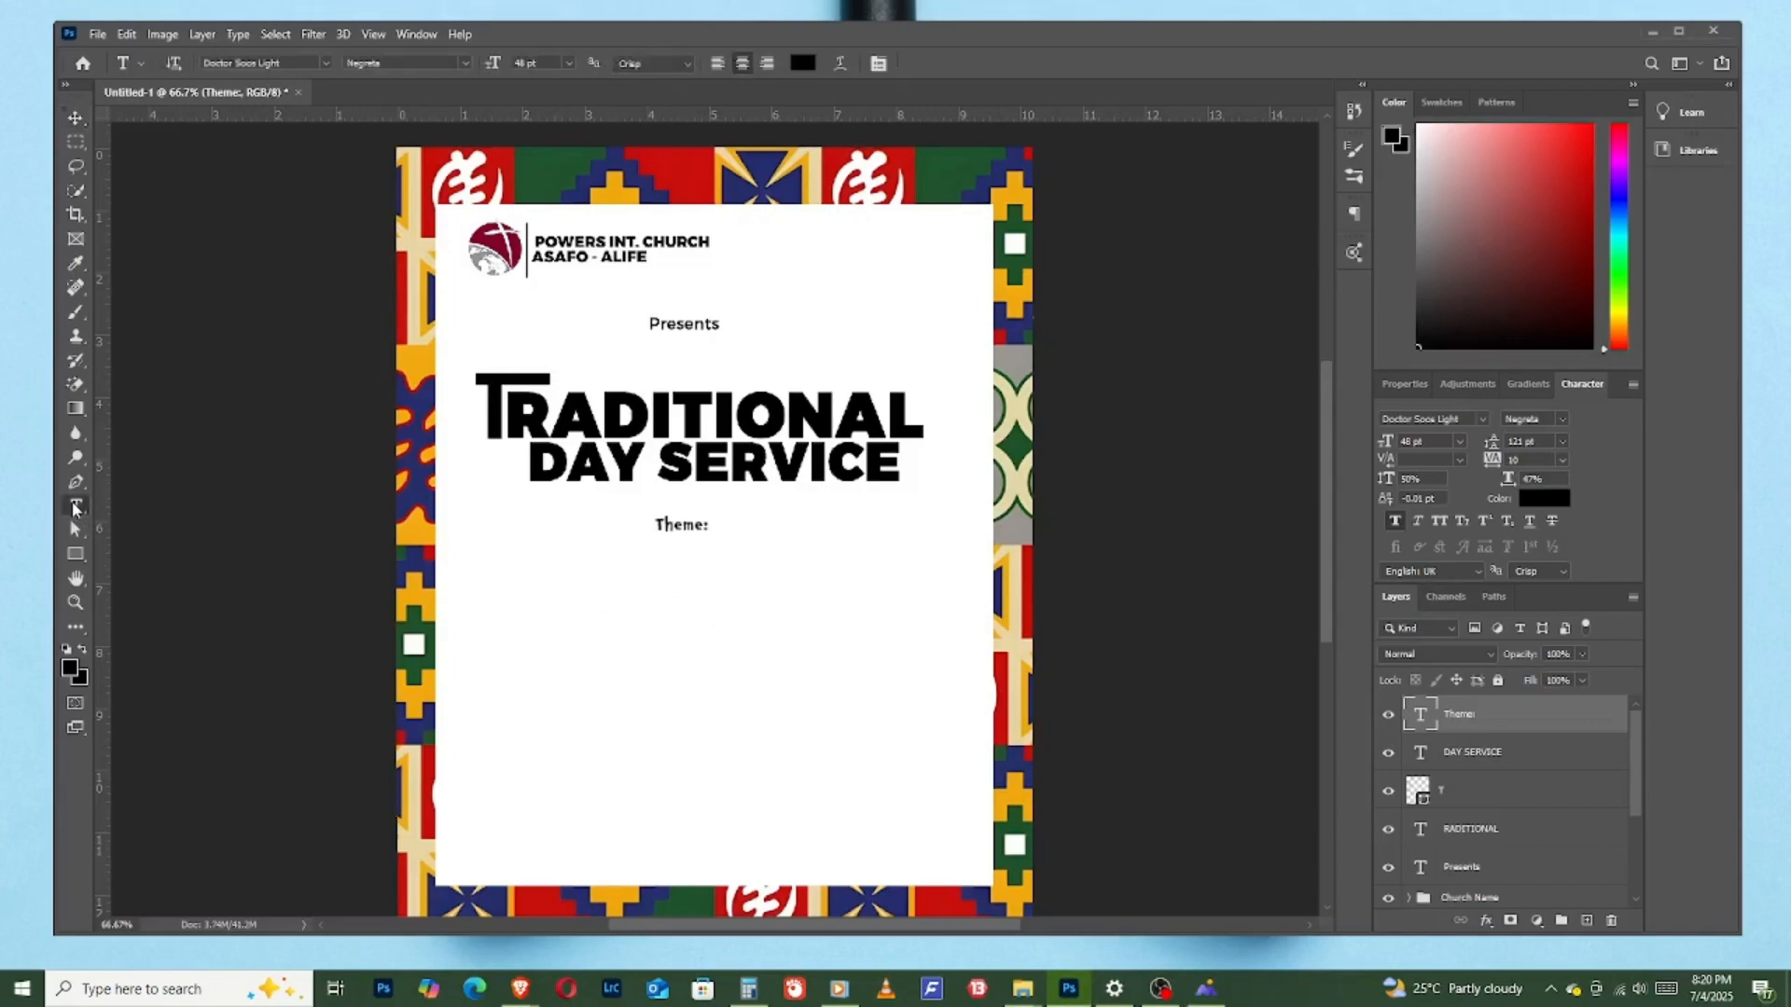
pyautogui.click(523, 565)
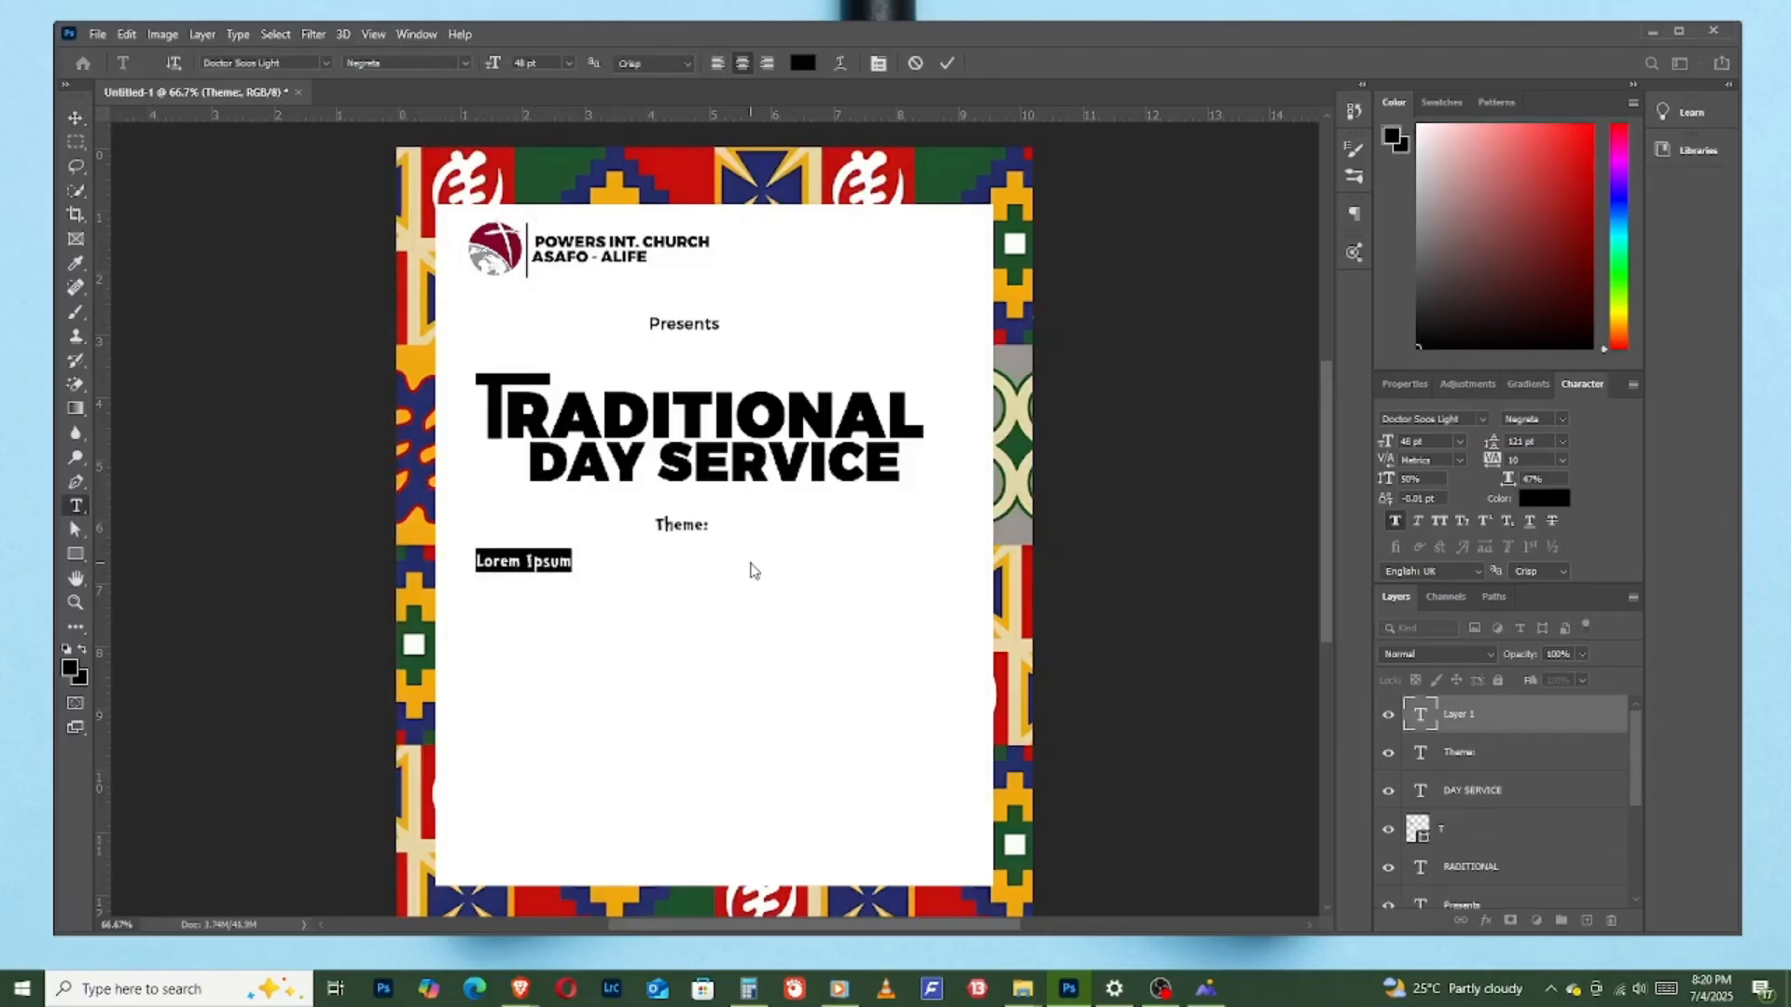
pyautogui.write('Cele')
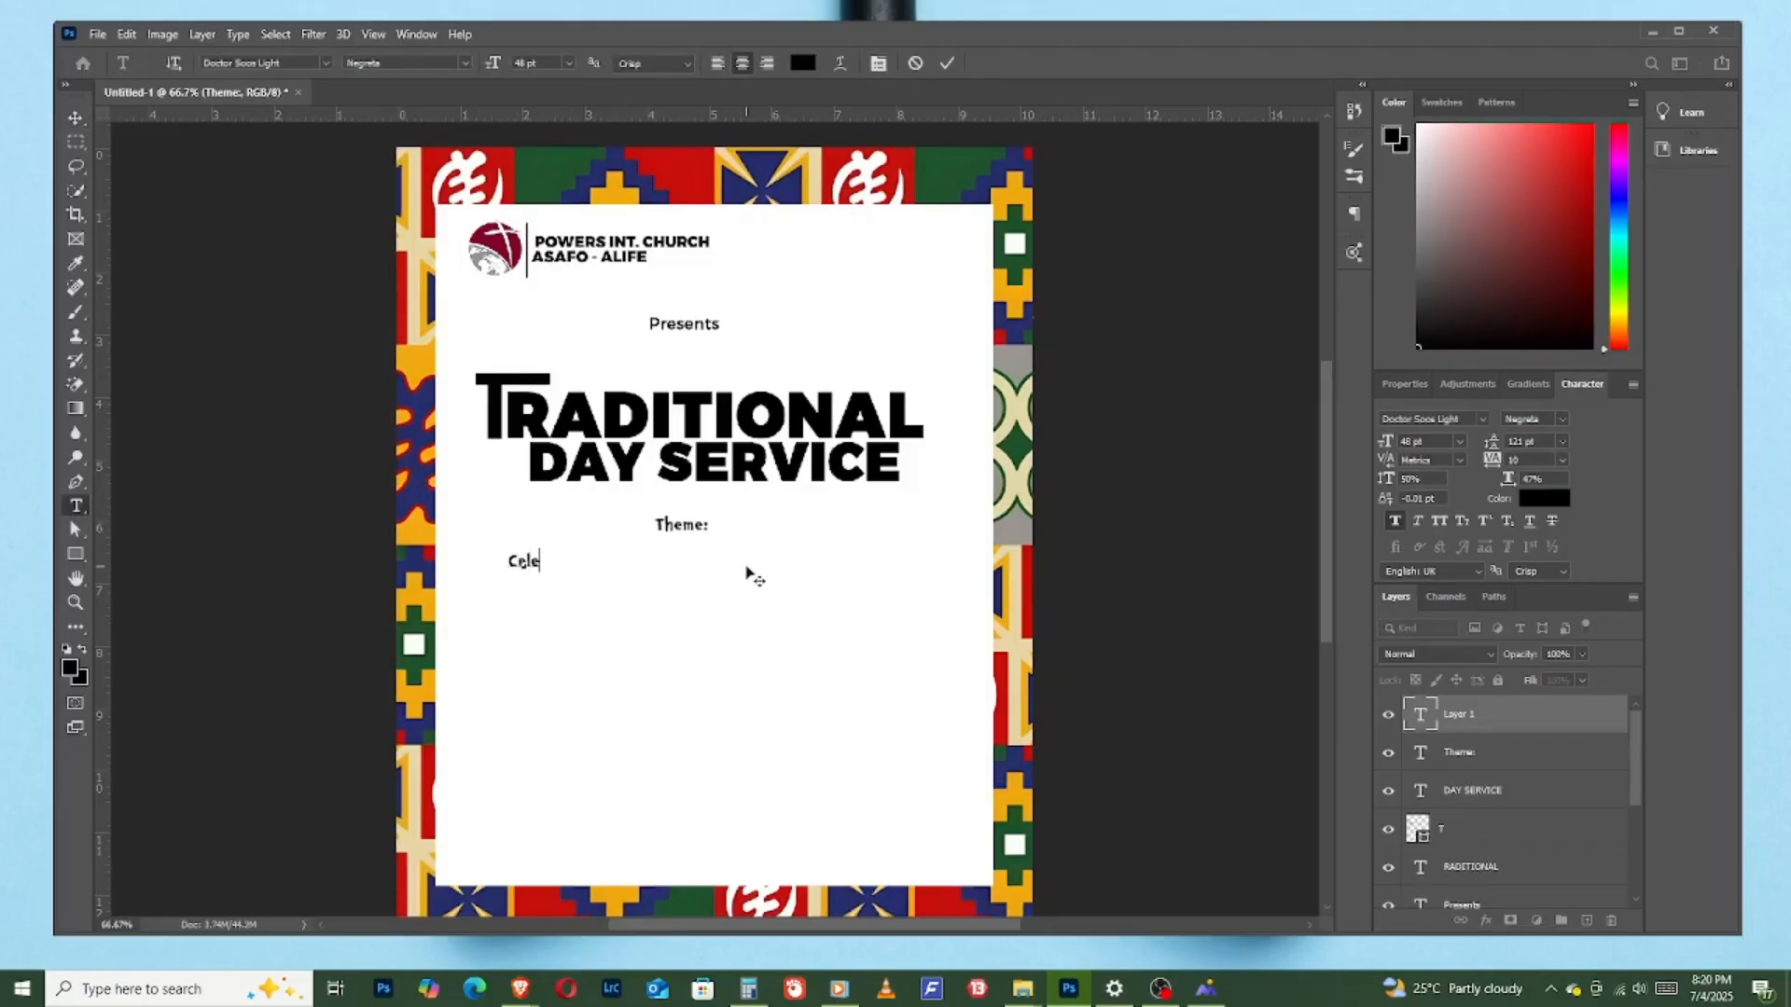
pyautogui.write('brating')
pyautogui.write('Jesus ')
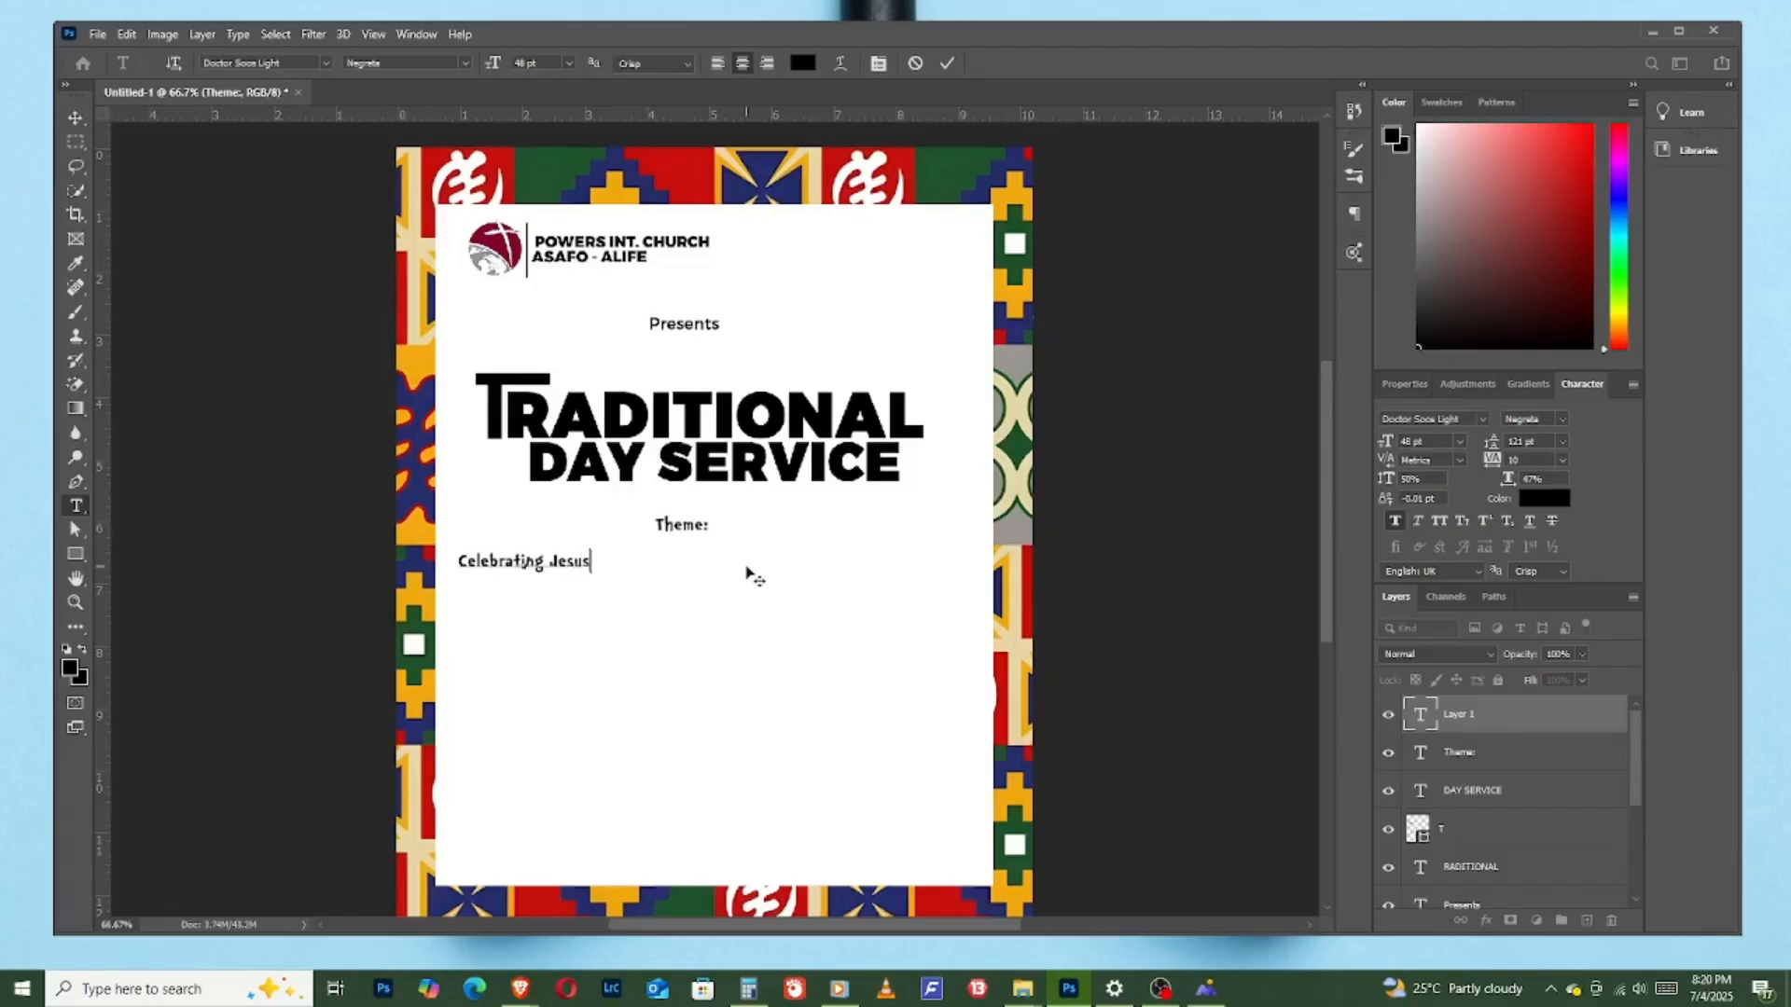
pyautogui.write('In ')
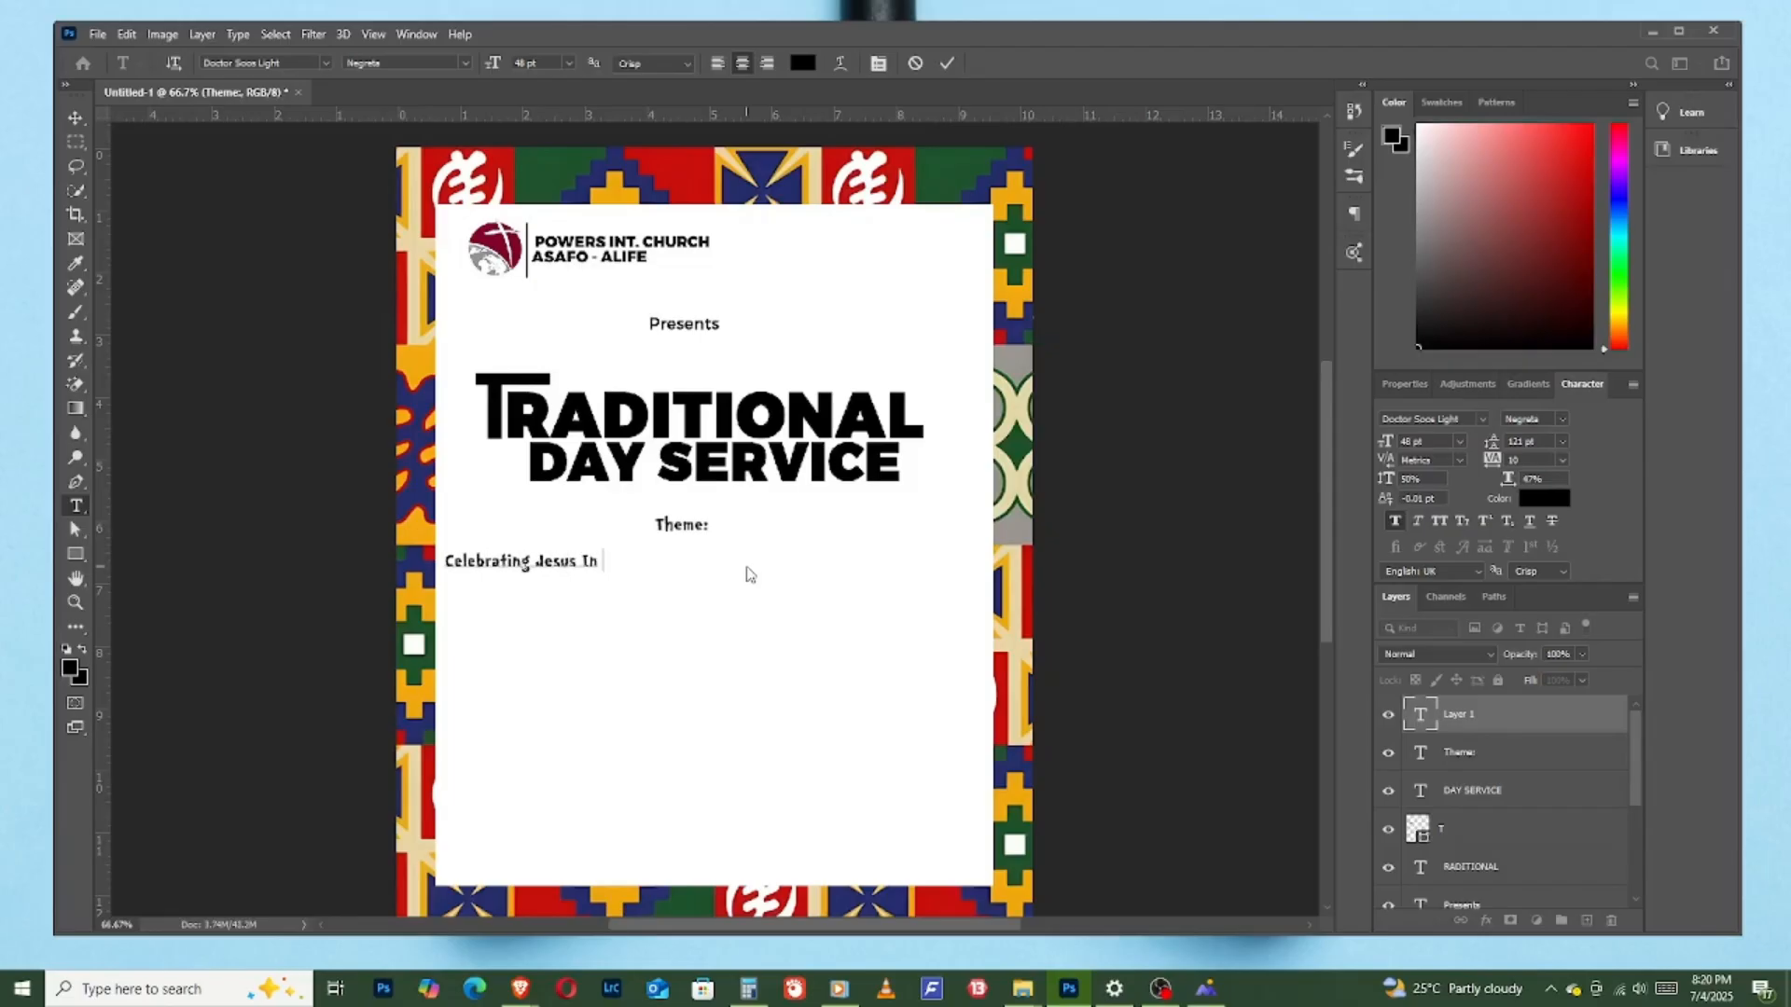
pyautogui.write('Our Lo')
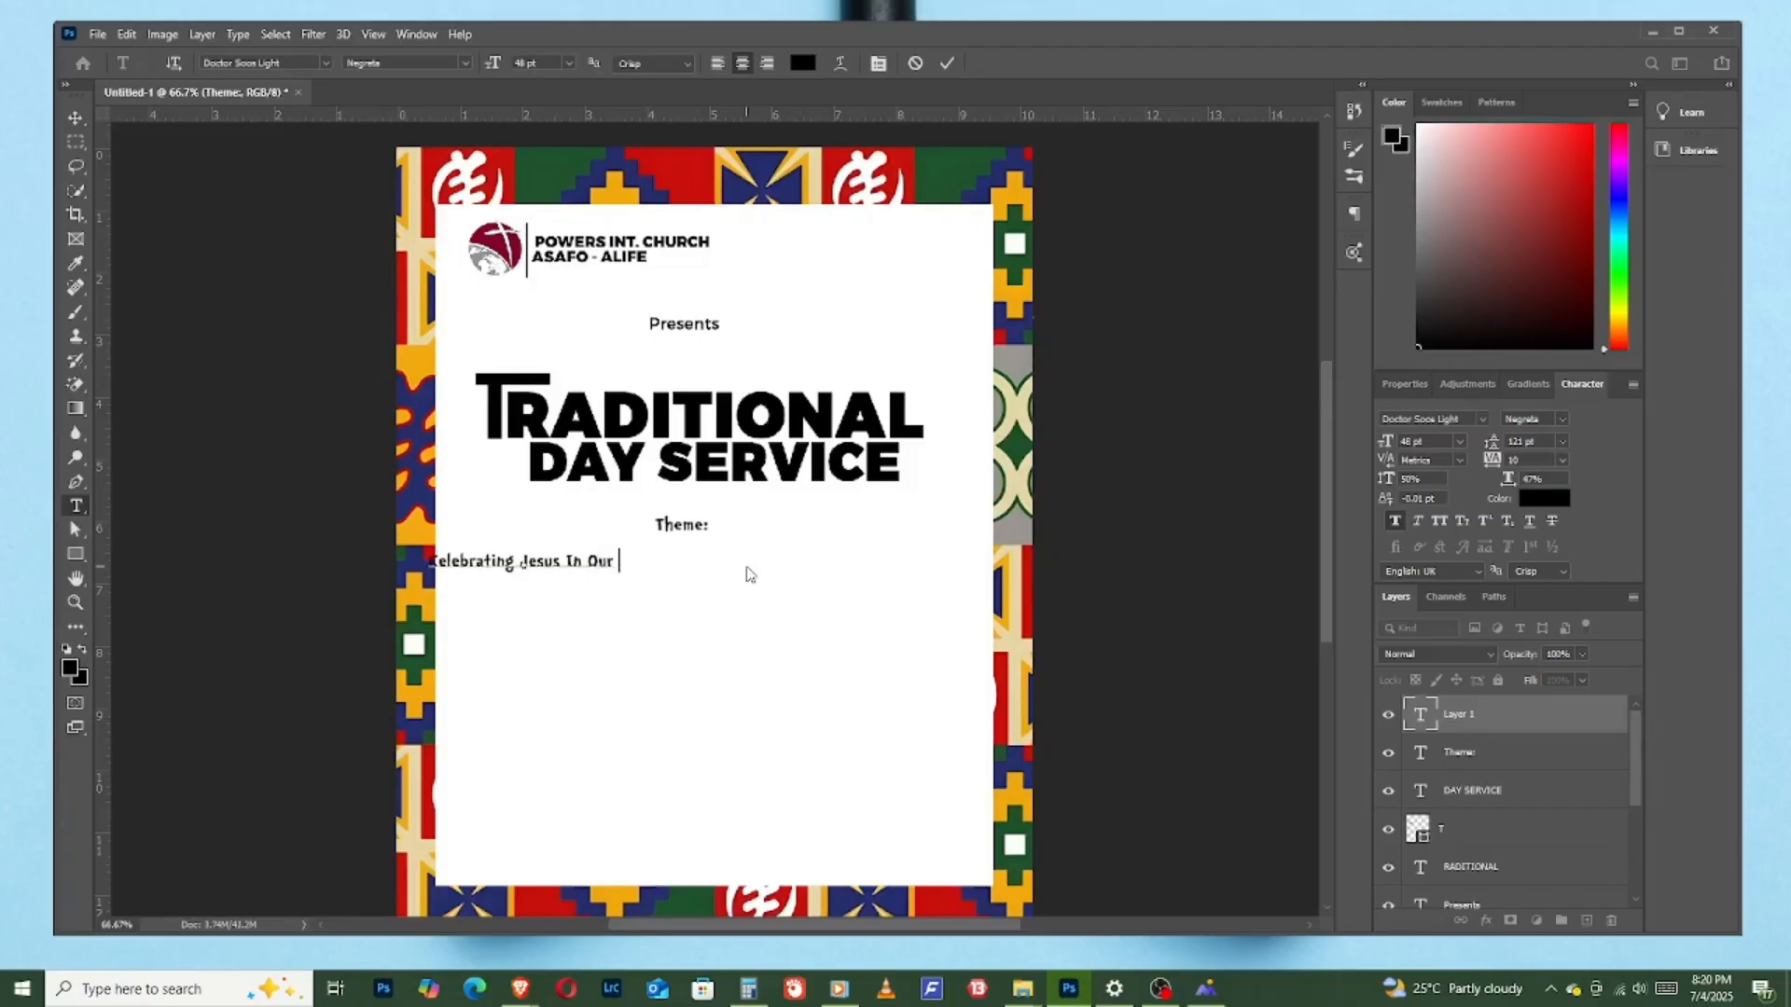
pyautogui.write('ca')
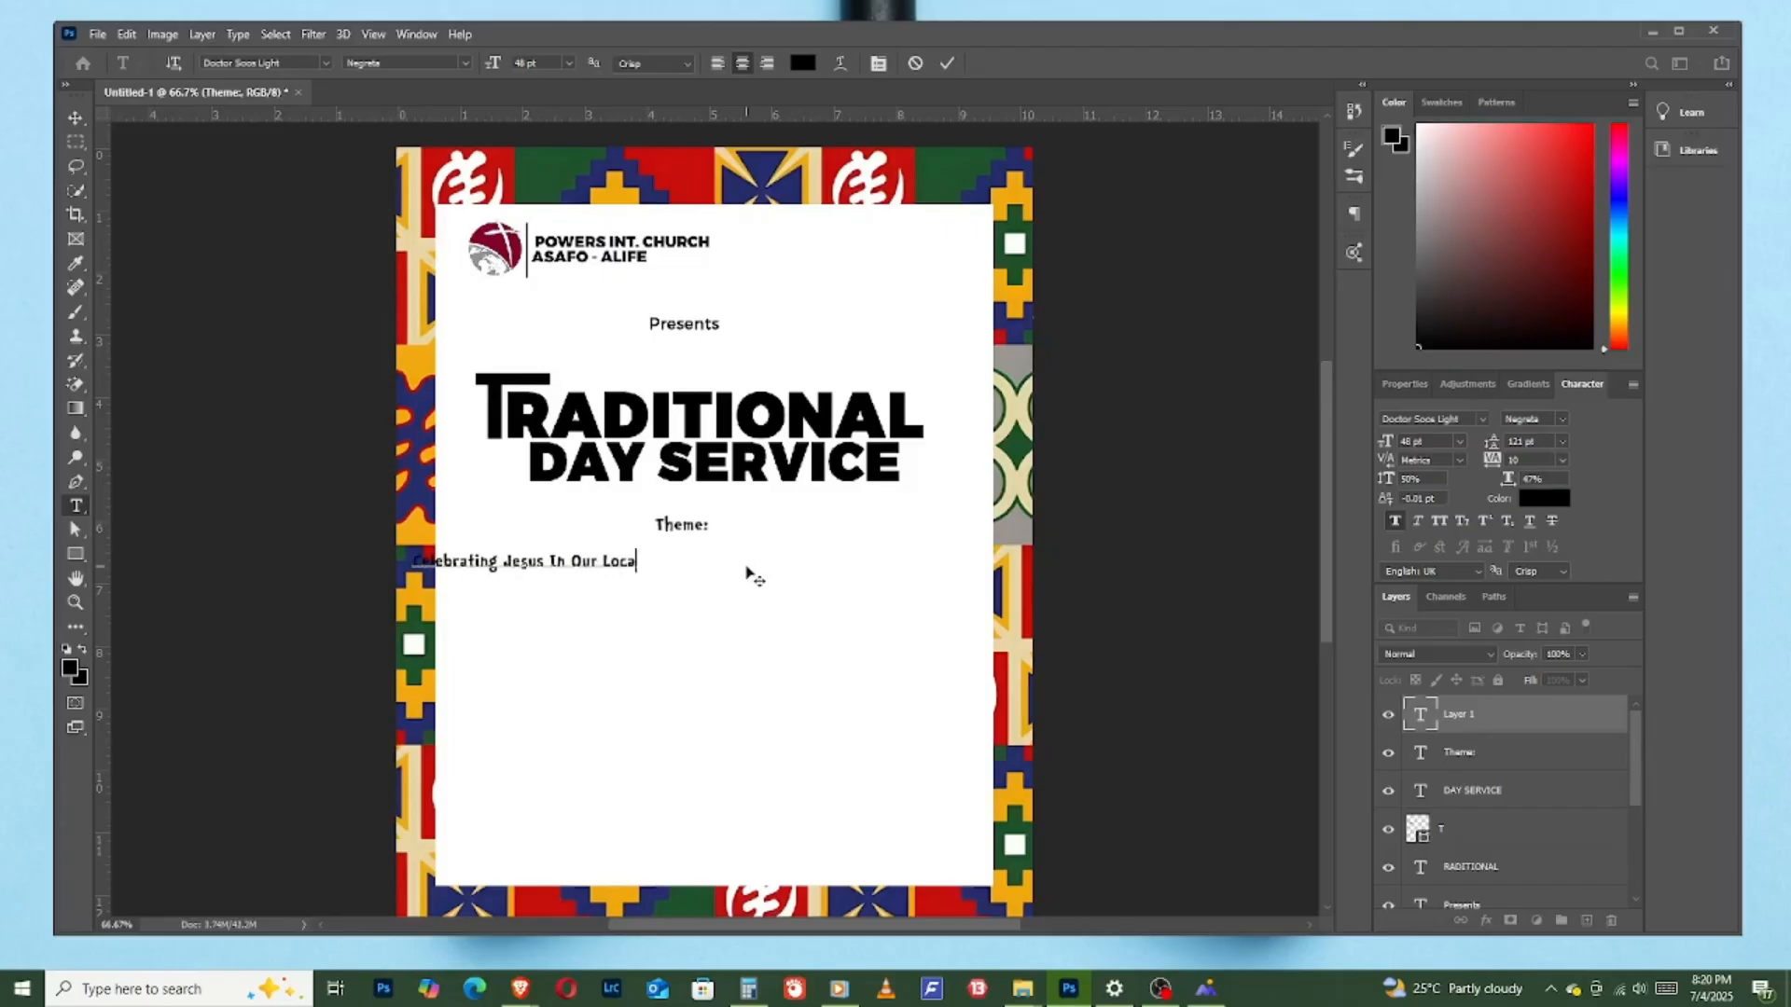
pyautogui.write('l Language')
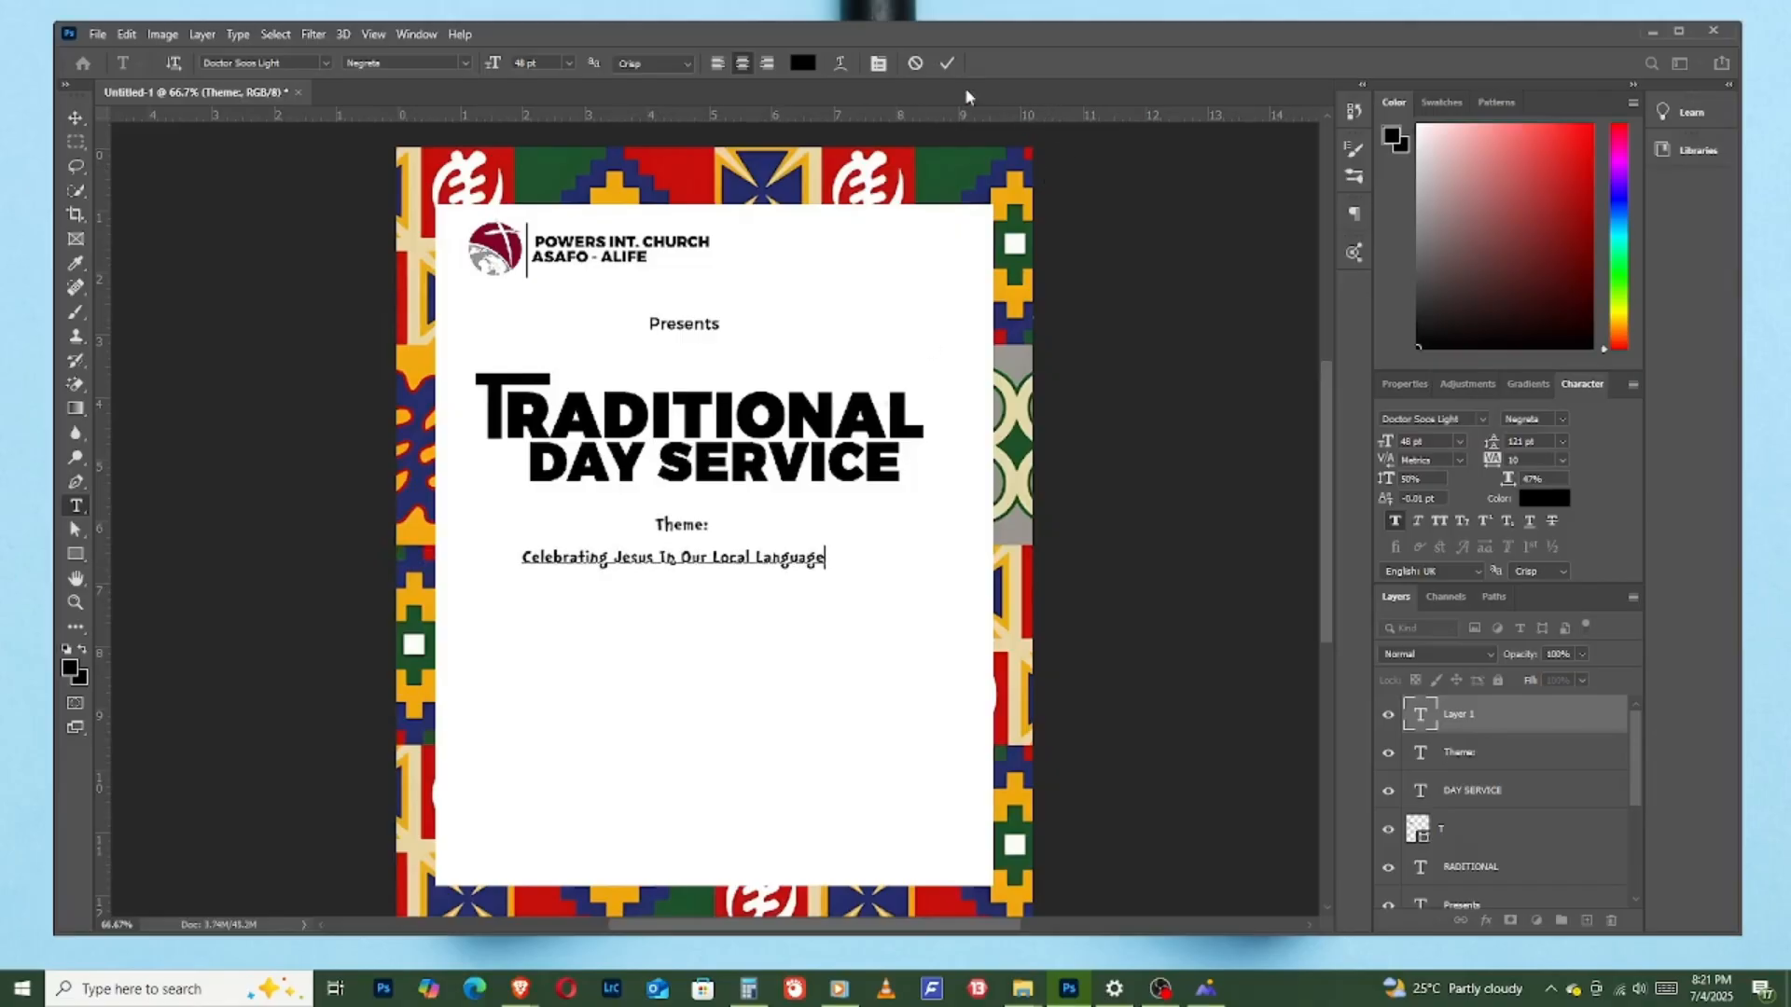
pyautogui.click(947, 63)
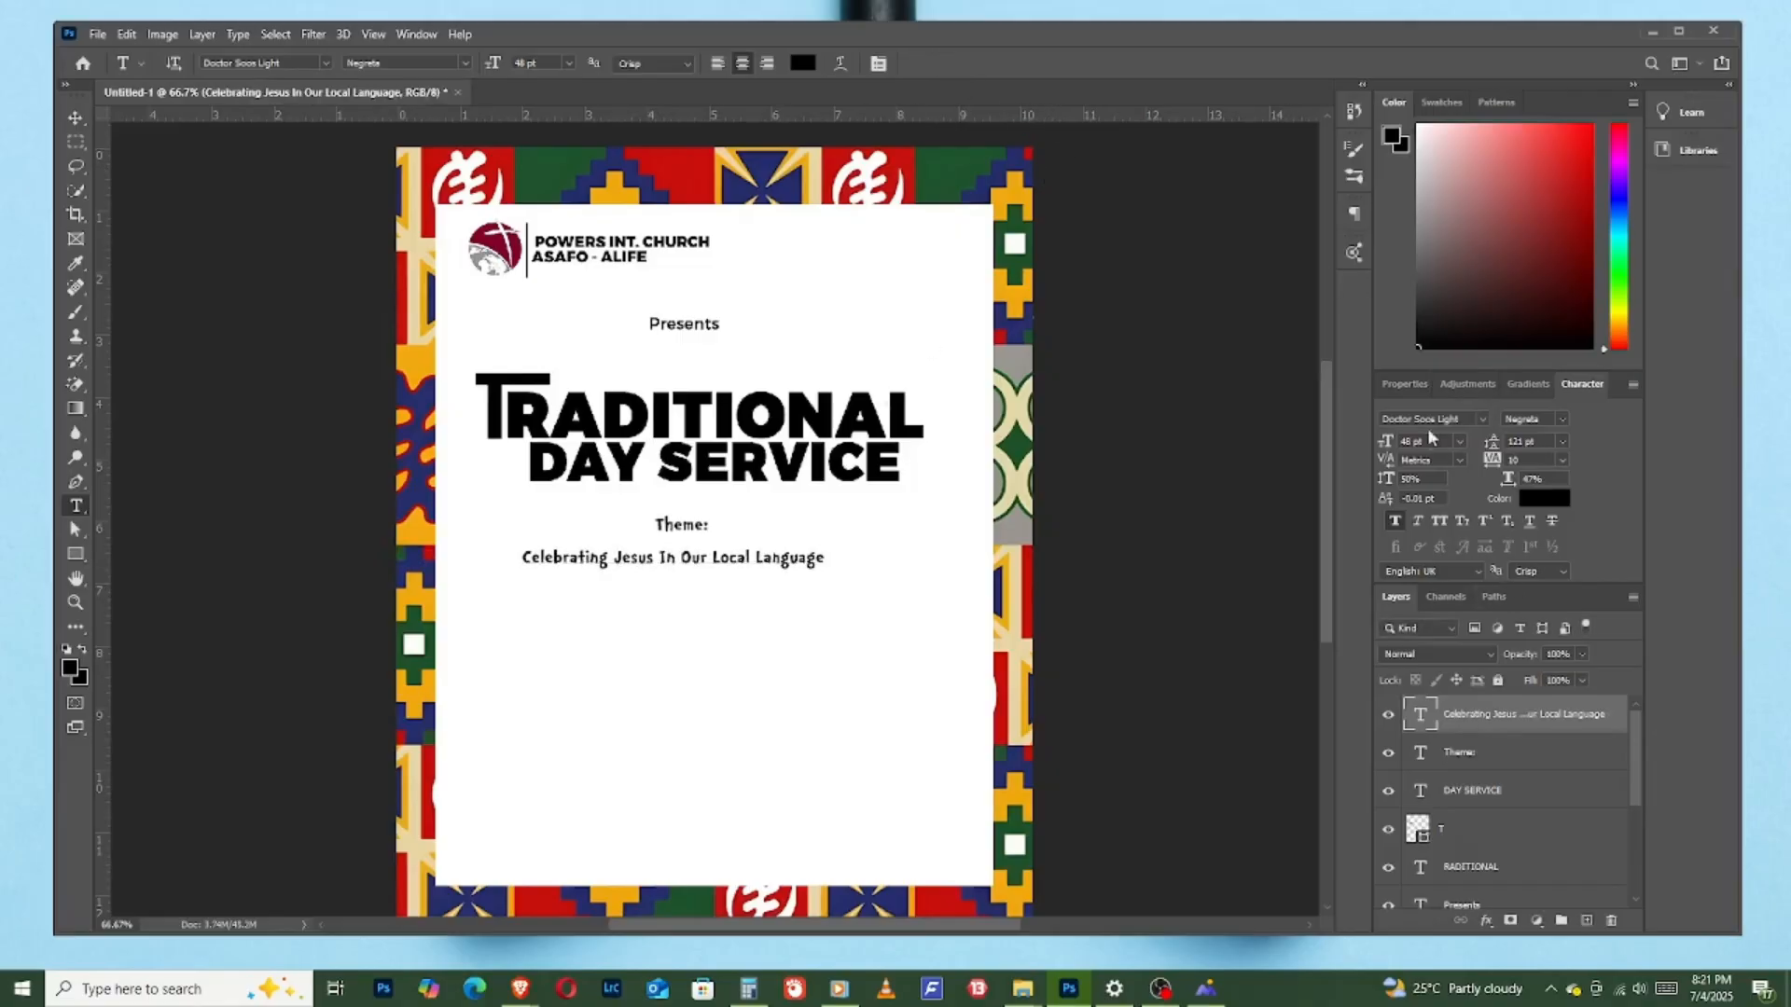
# - Enlarge the "Celebrating Jesus In Our Local Language" text to 58 pt and move it close beneath "Theme:"
pyautogui.click(1386, 442)
pyautogui.hotkey('shift', 'Up')
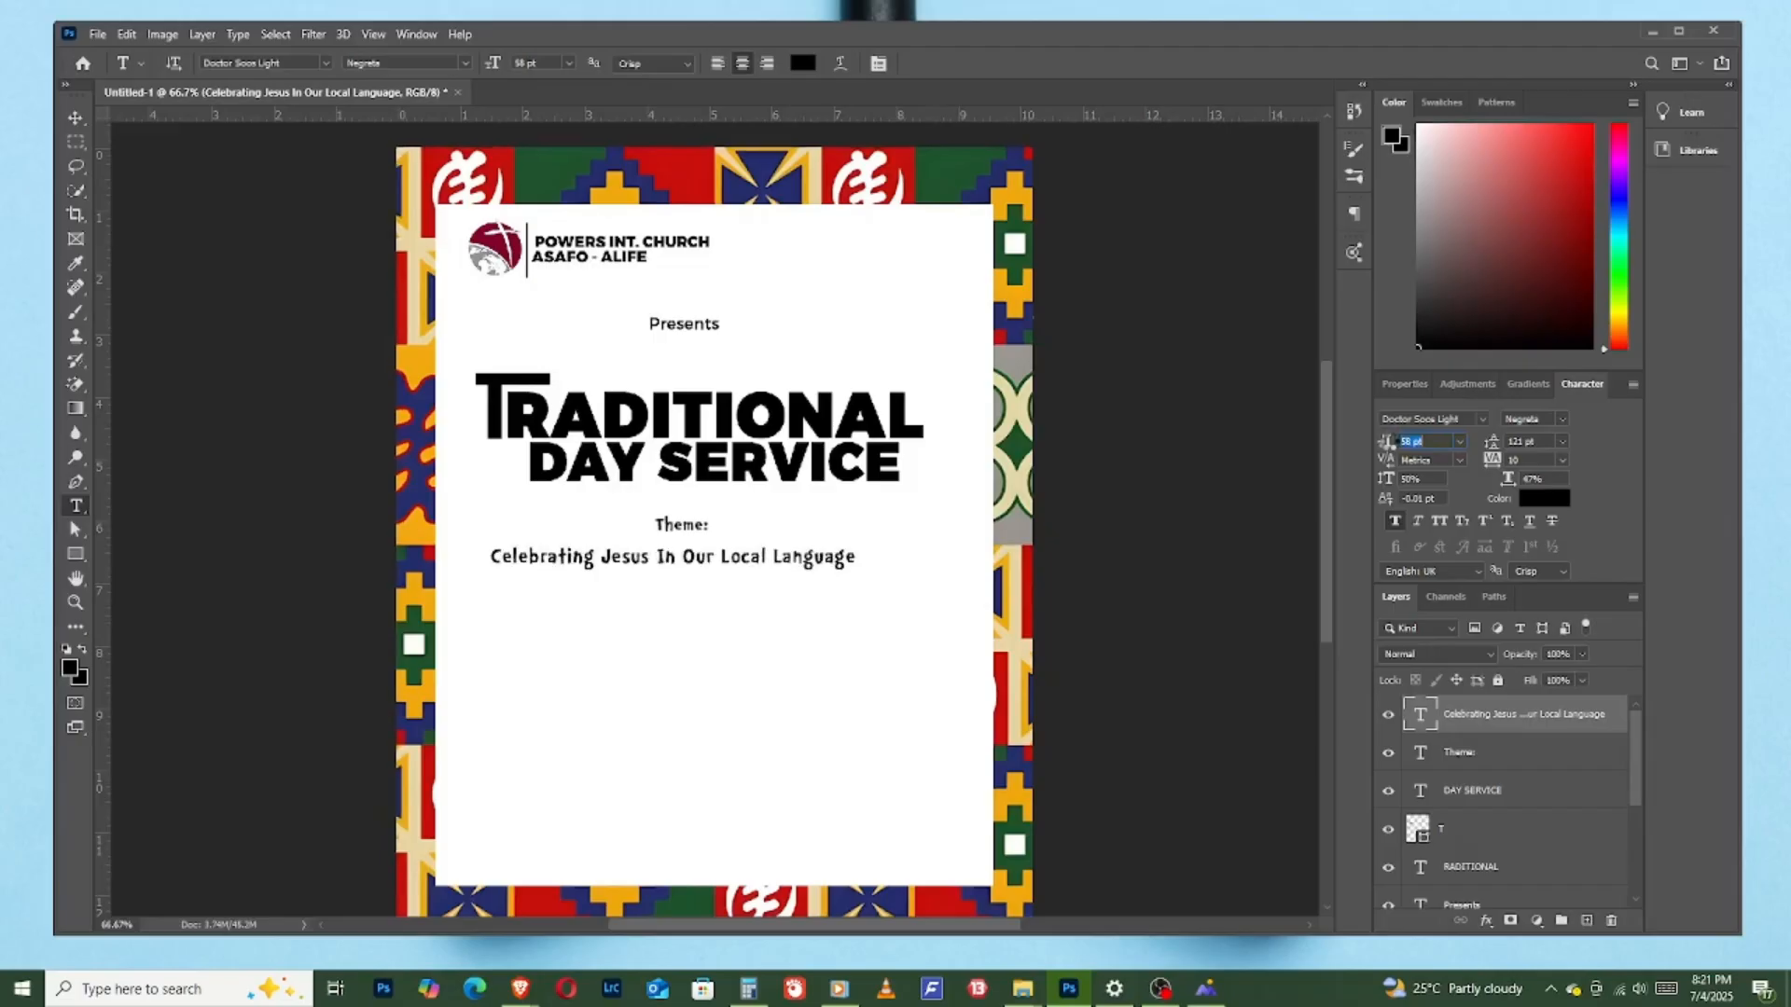
pyautogui.press('v')
pyautogui.moveTo(808, 564); pyautogui.dragTo(855, 549)
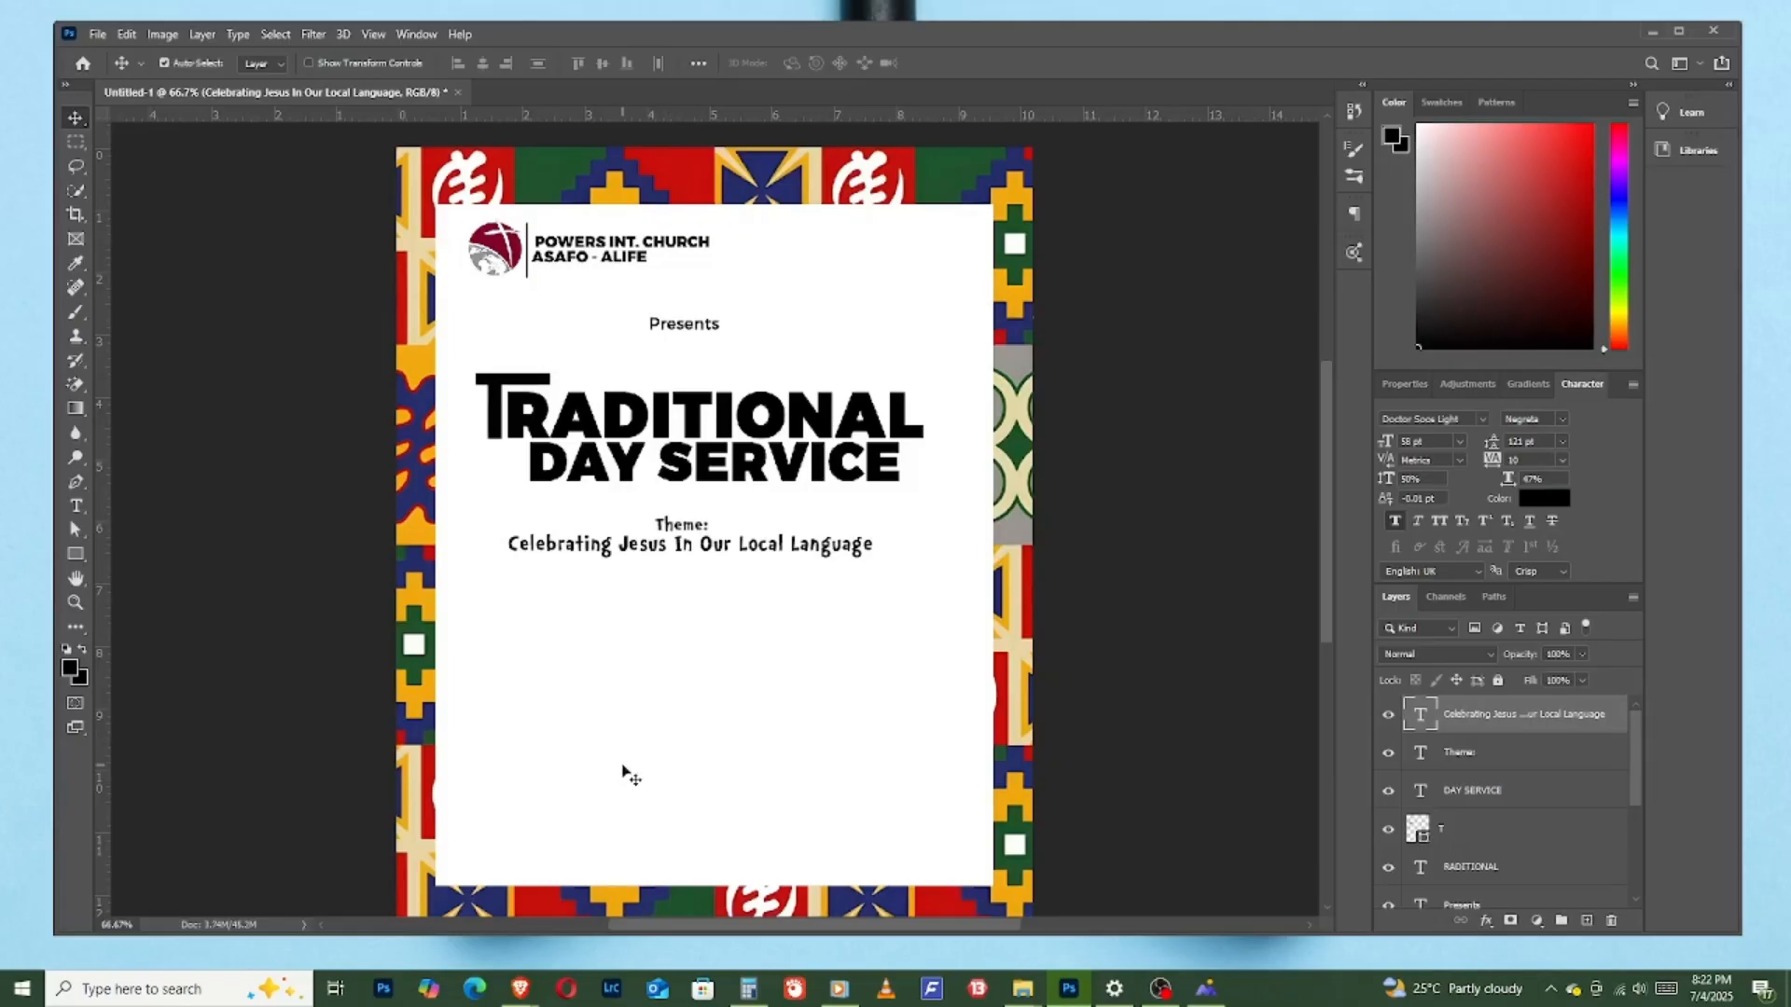
pyautogui.click(751, 644)
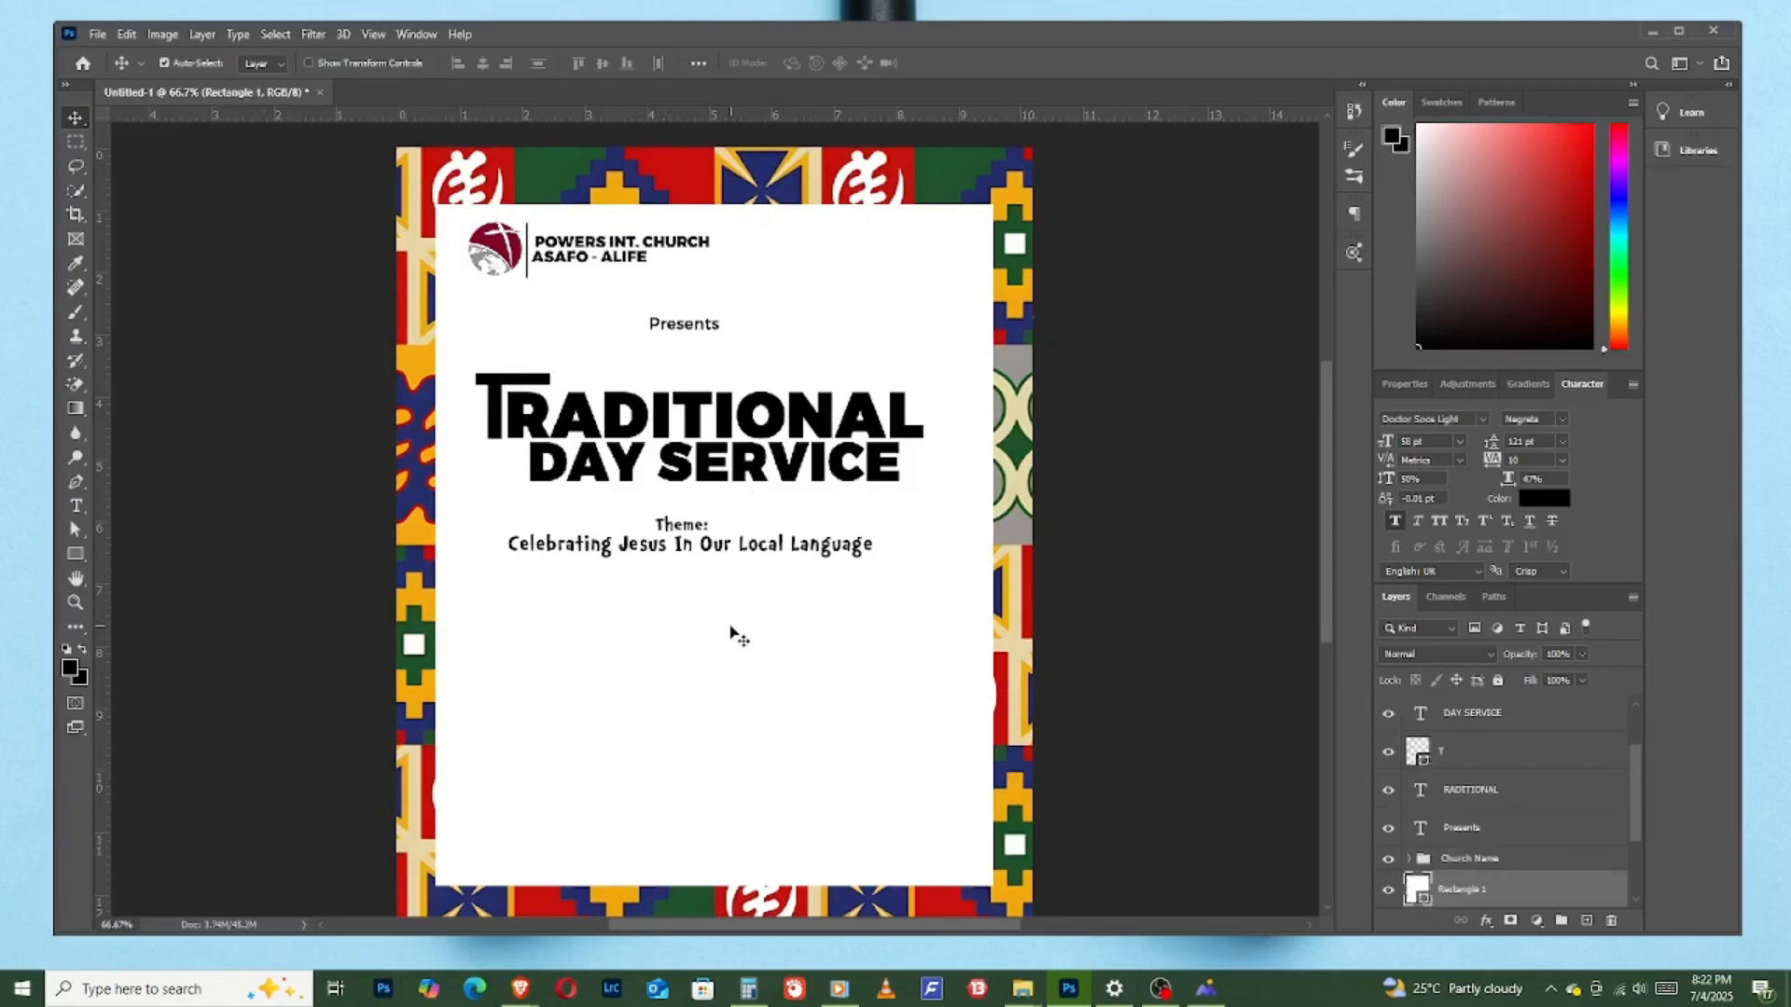
pyautogui.click(825, 556)
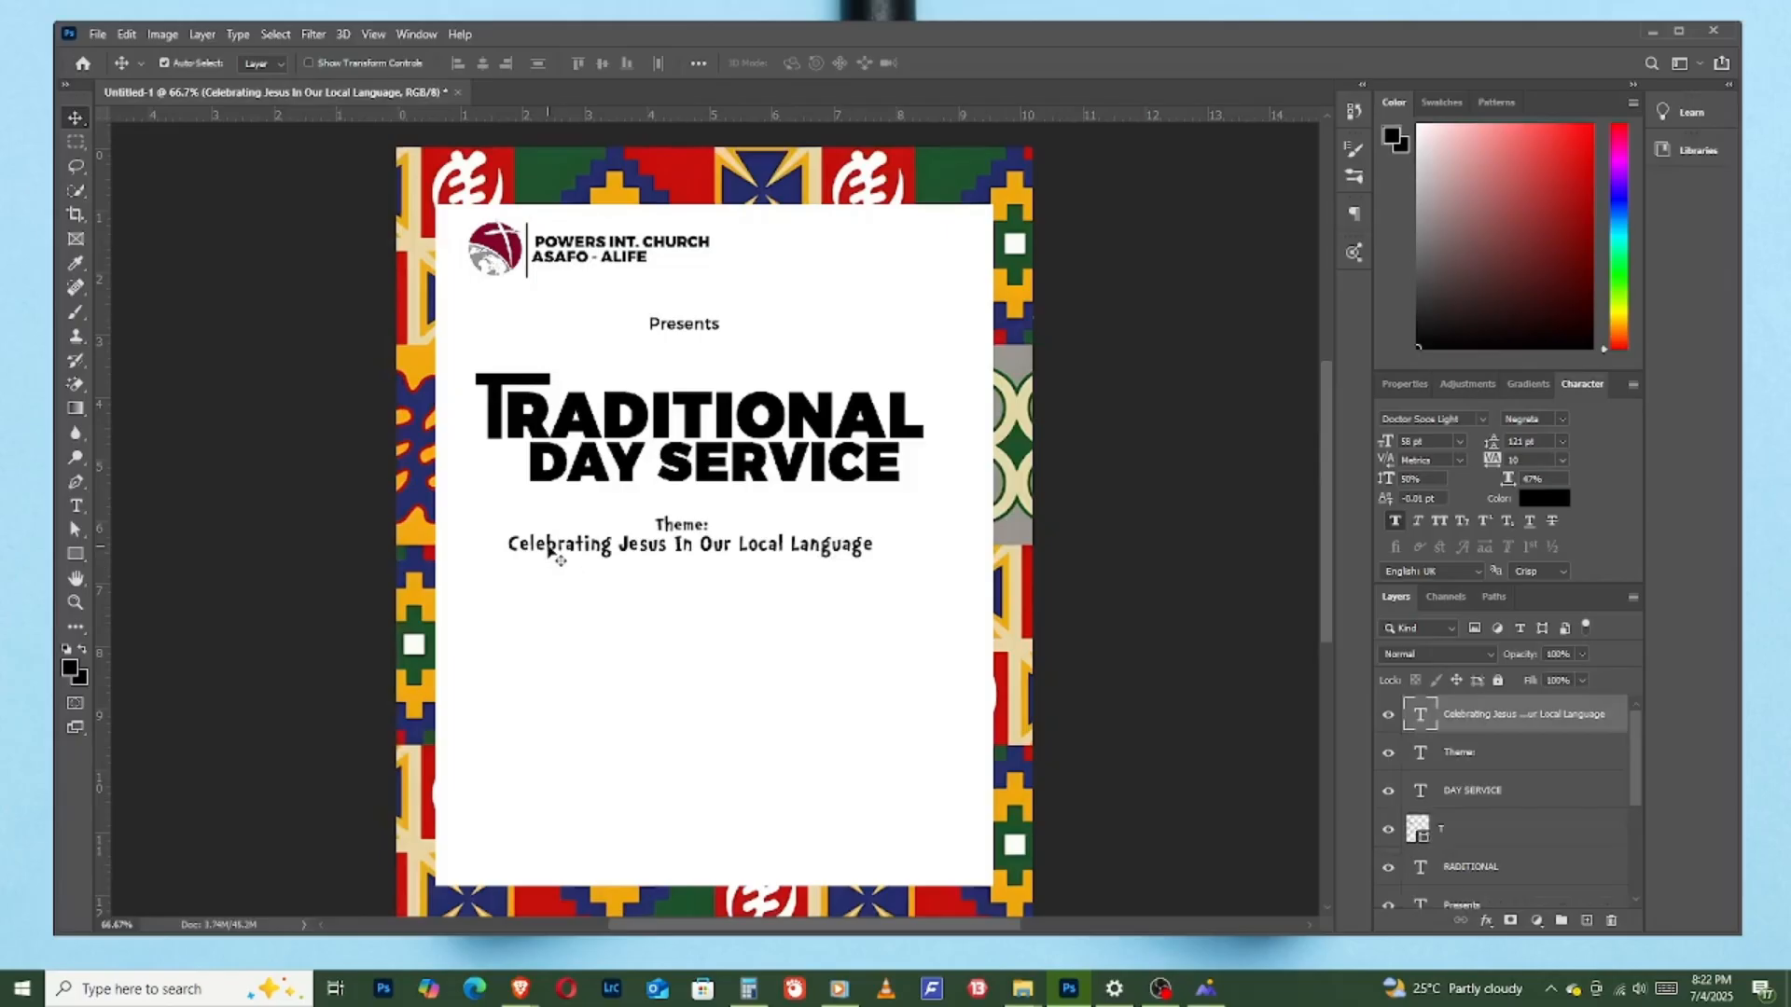
# - Place the People image as an embedded file, scale it down and position it beneath the "Celebrating Jesus In Our Local Language" text
pyautogui.click(97, 34)
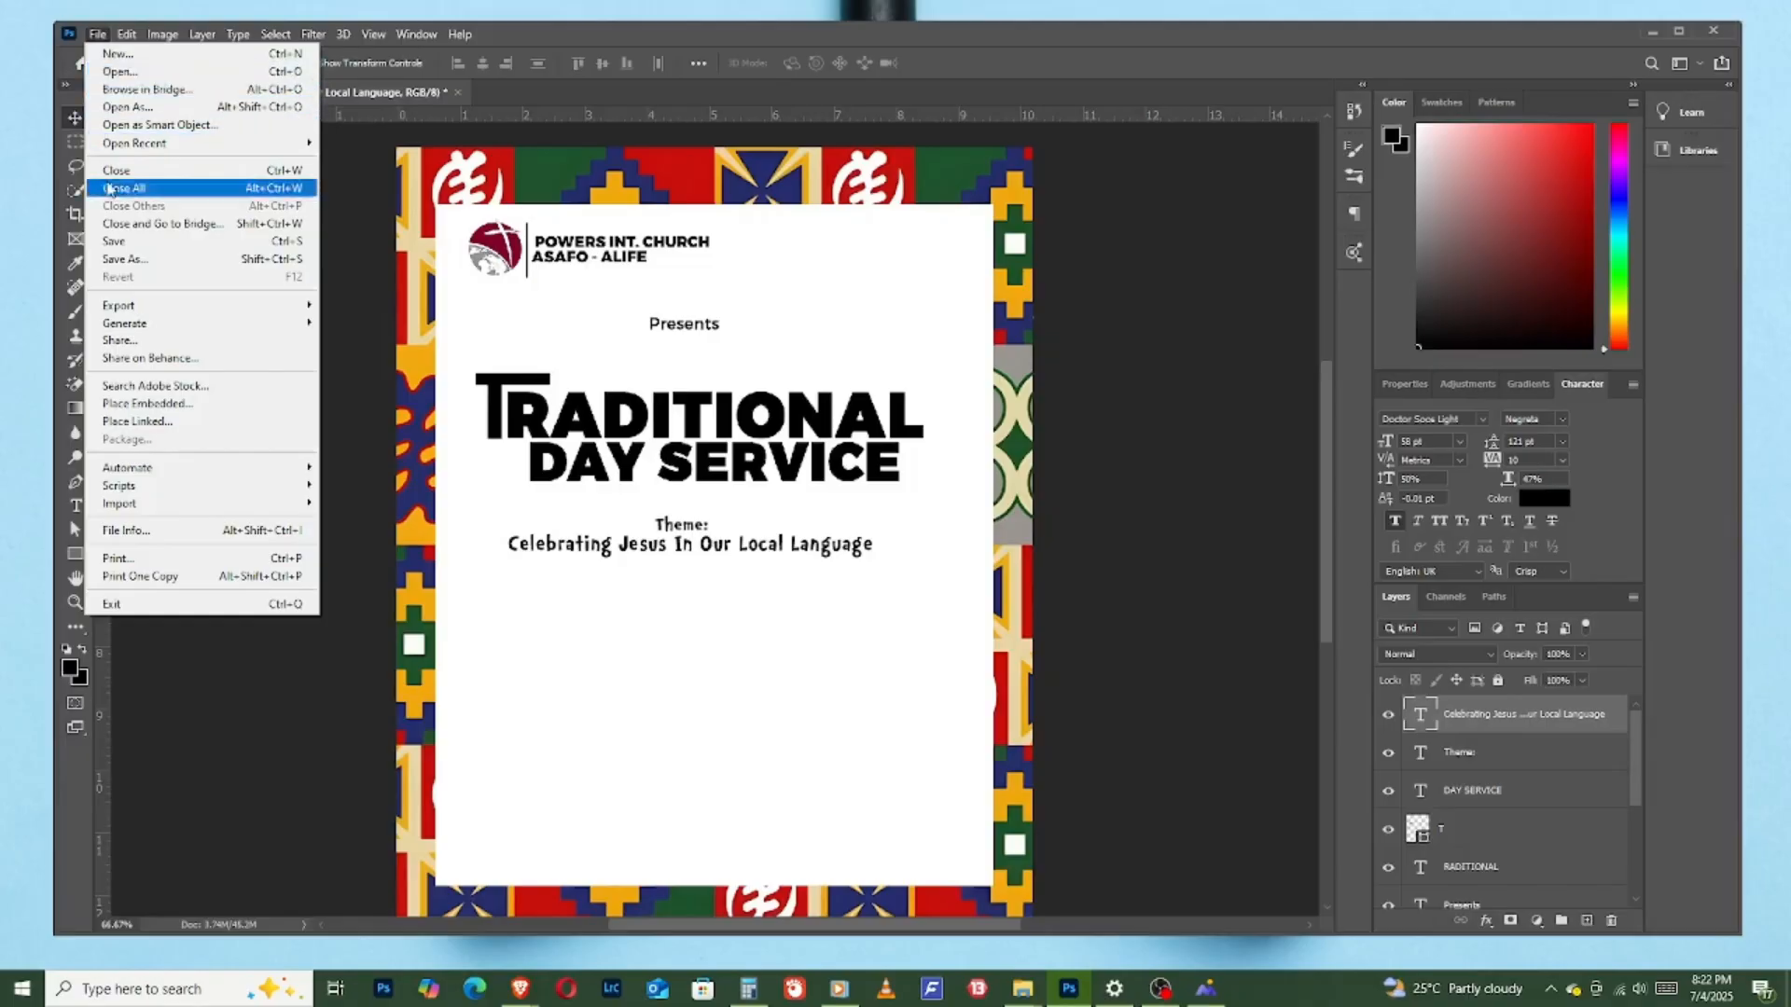
pyautogui.click(168, 406)
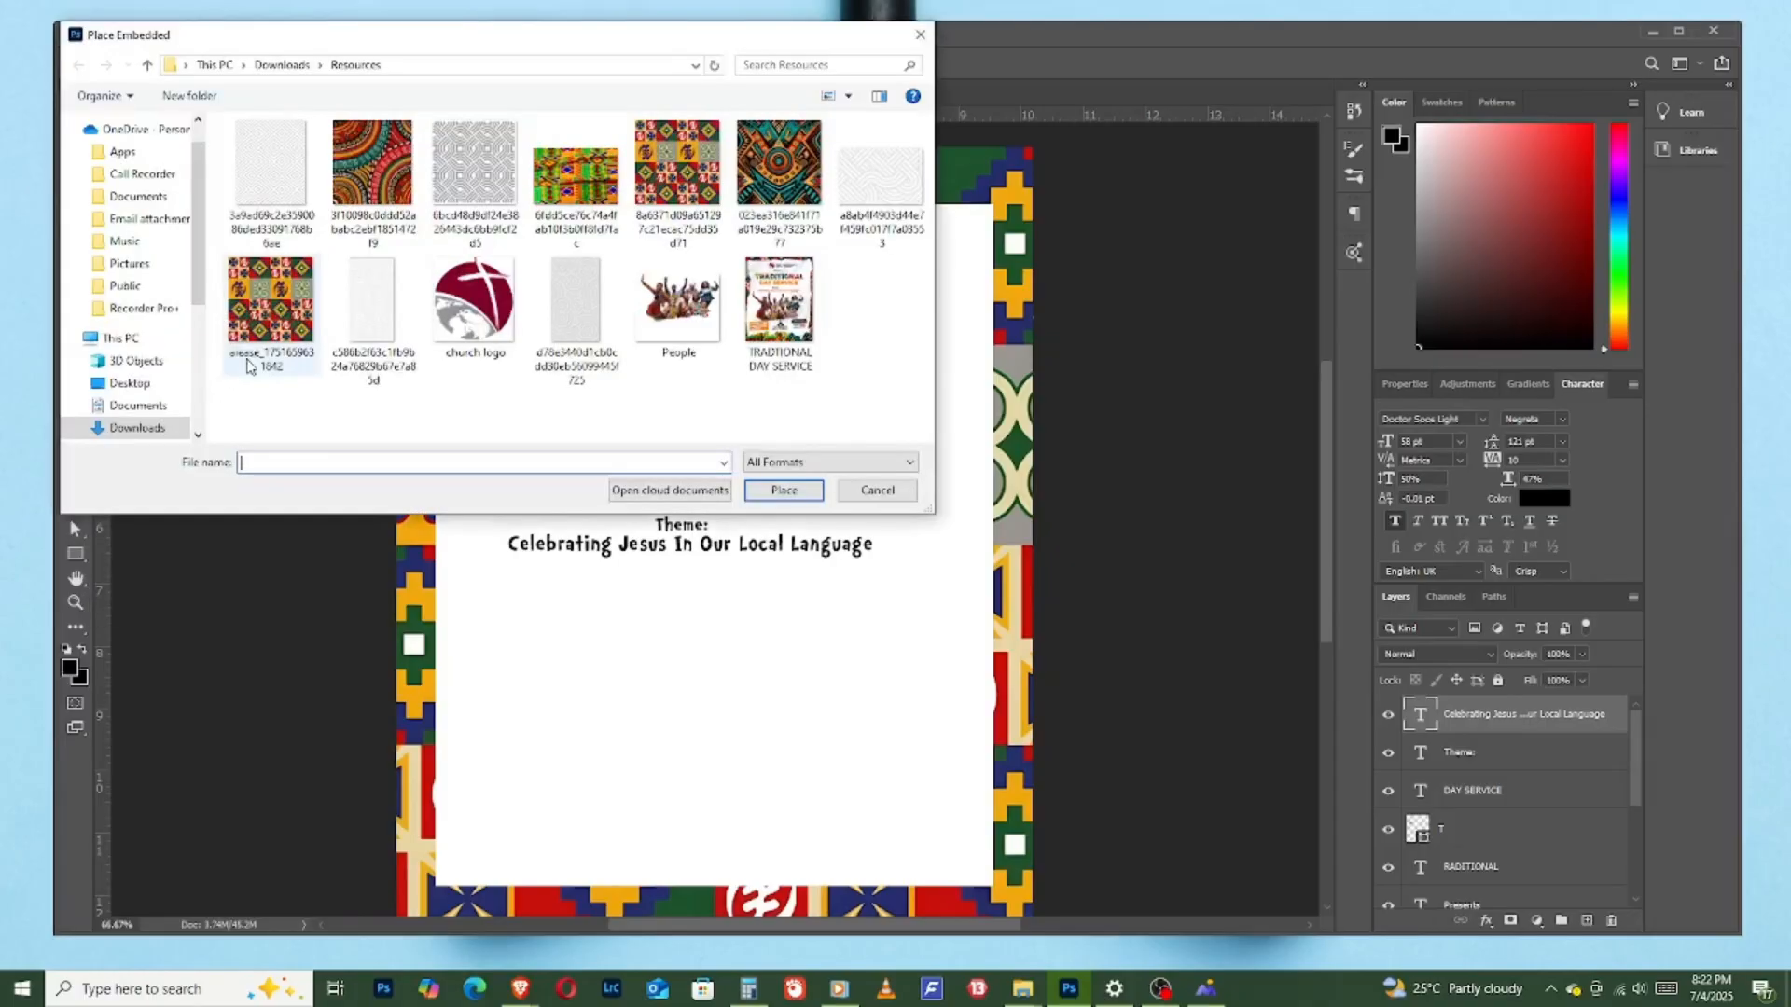
pyautogui.doubleClick(691, 307)
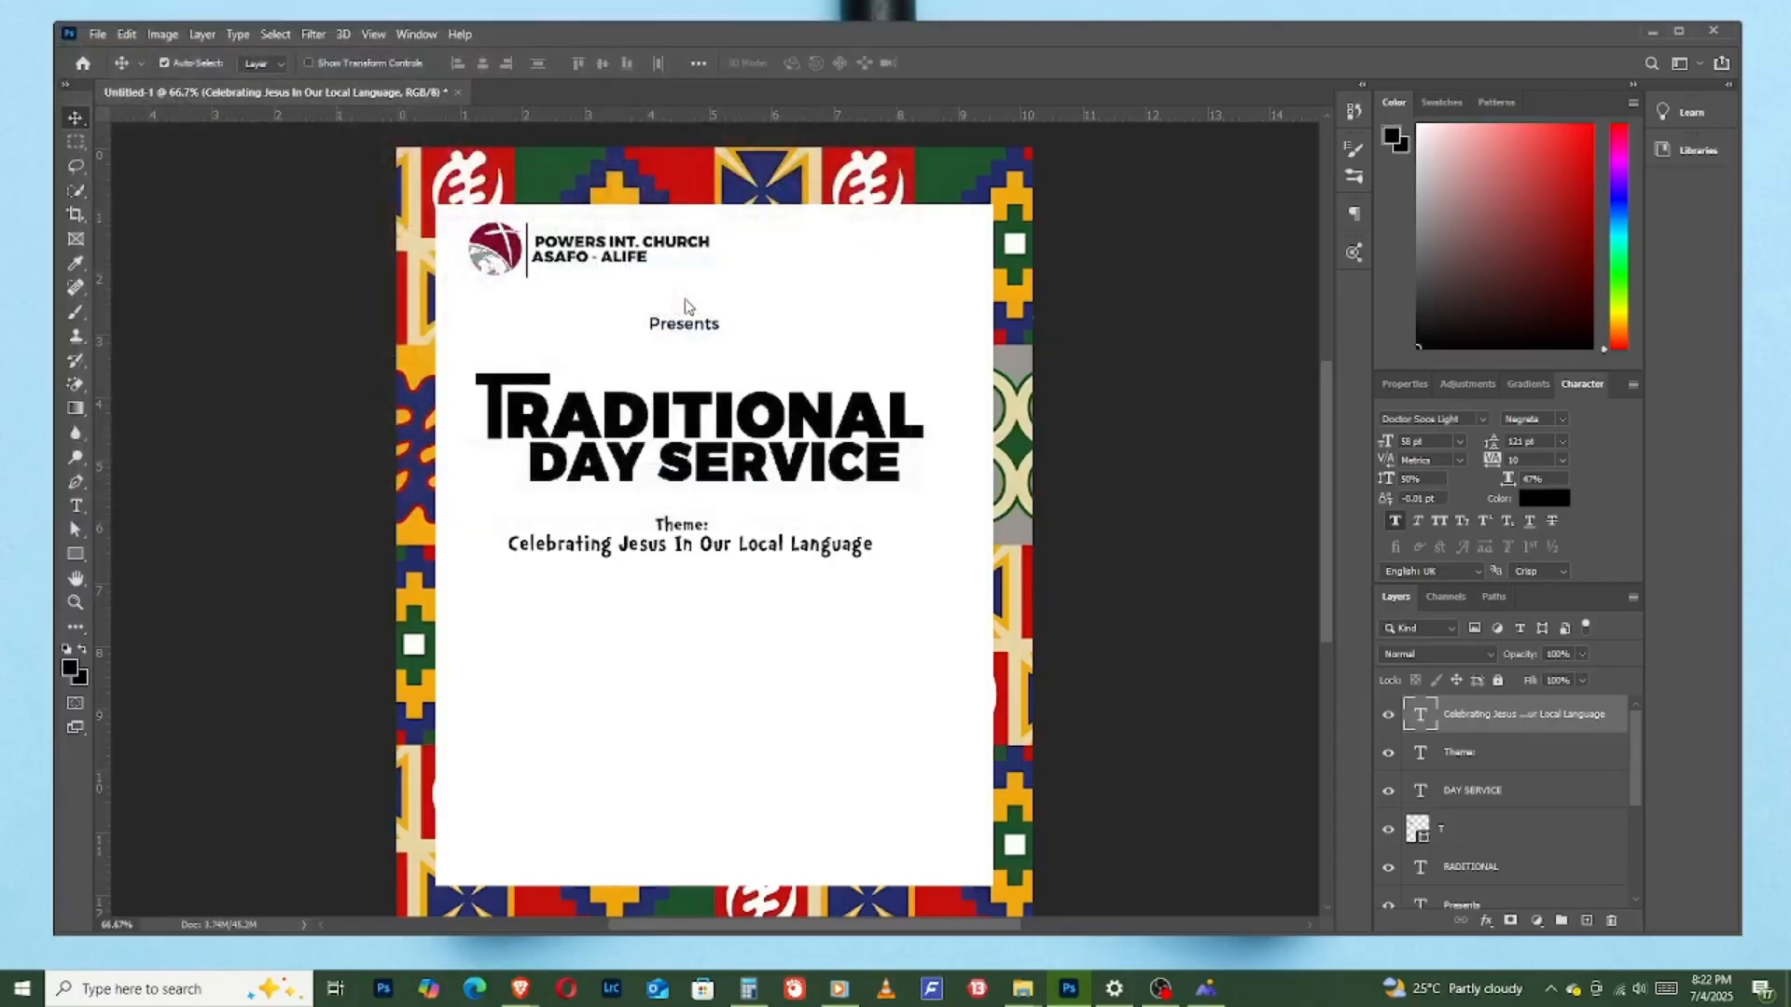
pyautogui.moveTo(737, 481); pyautogui.dragTo(743, 611)
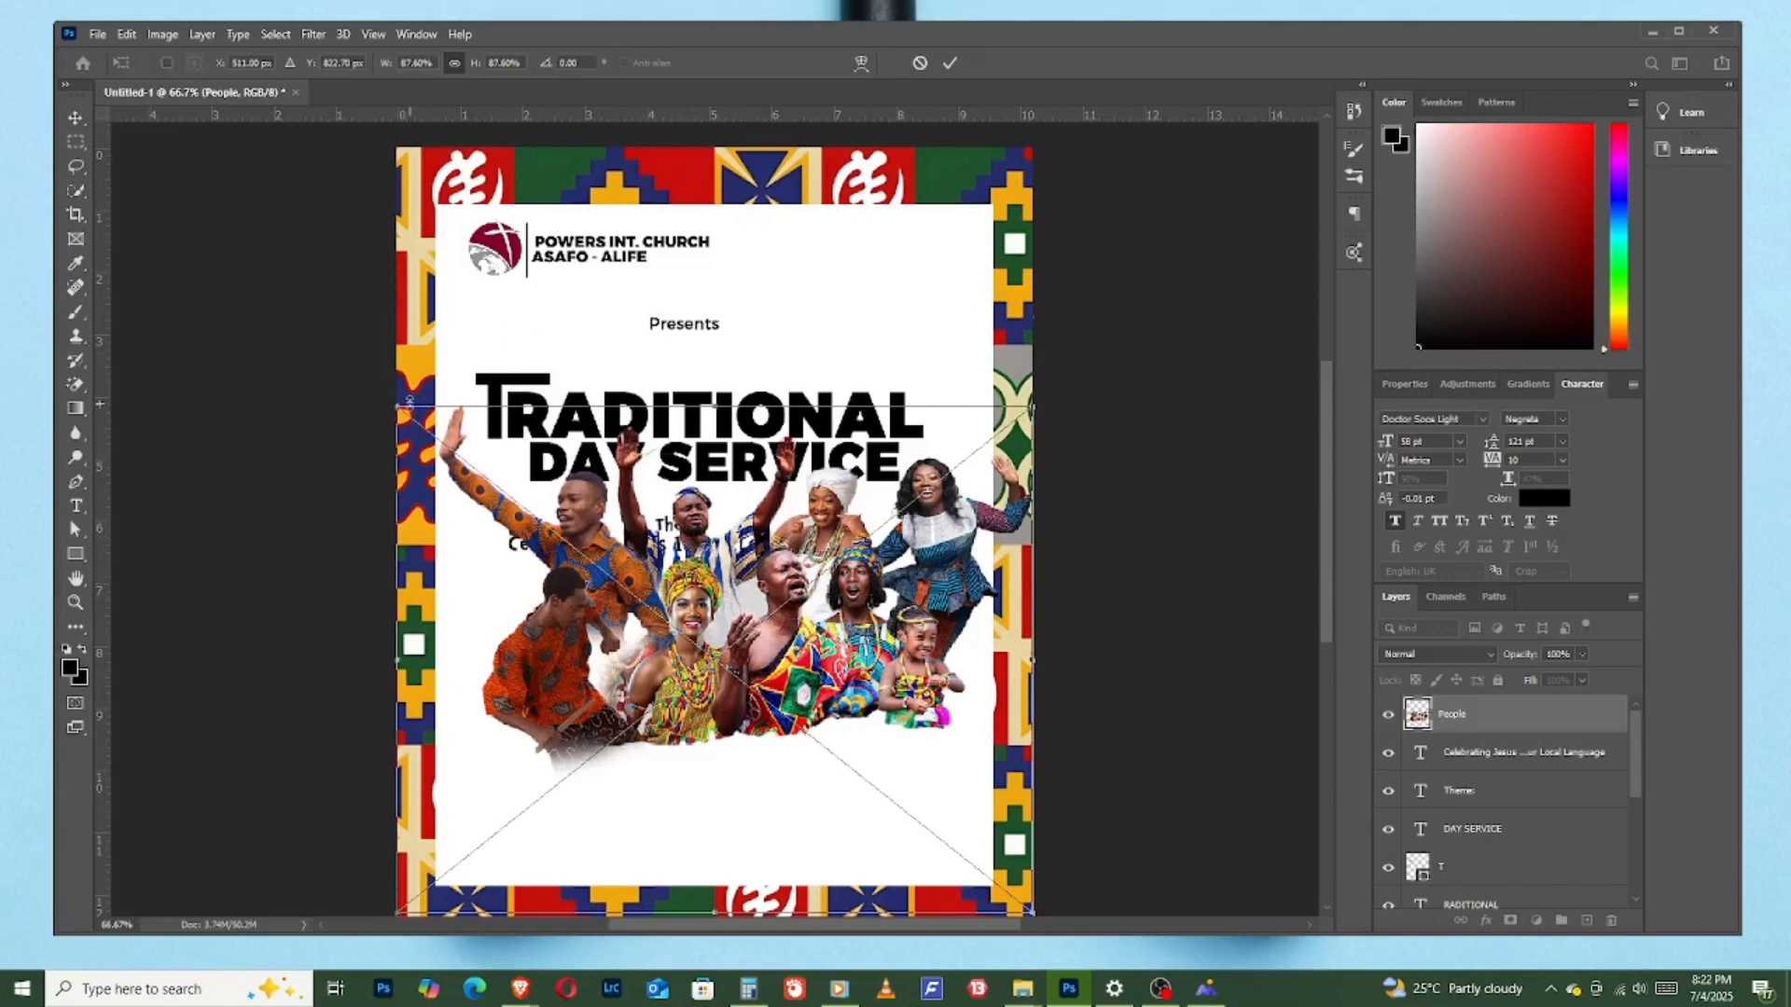
pyautogui.moveTo(391, 410); pyautogui.dragTo(519, 504)
pyautogui.moveTo(912, 827); pyautogui.dragTo(1031, 908)
pyautogui.moveTo(1032, 913); pyautogui.dragTo(943, 840)
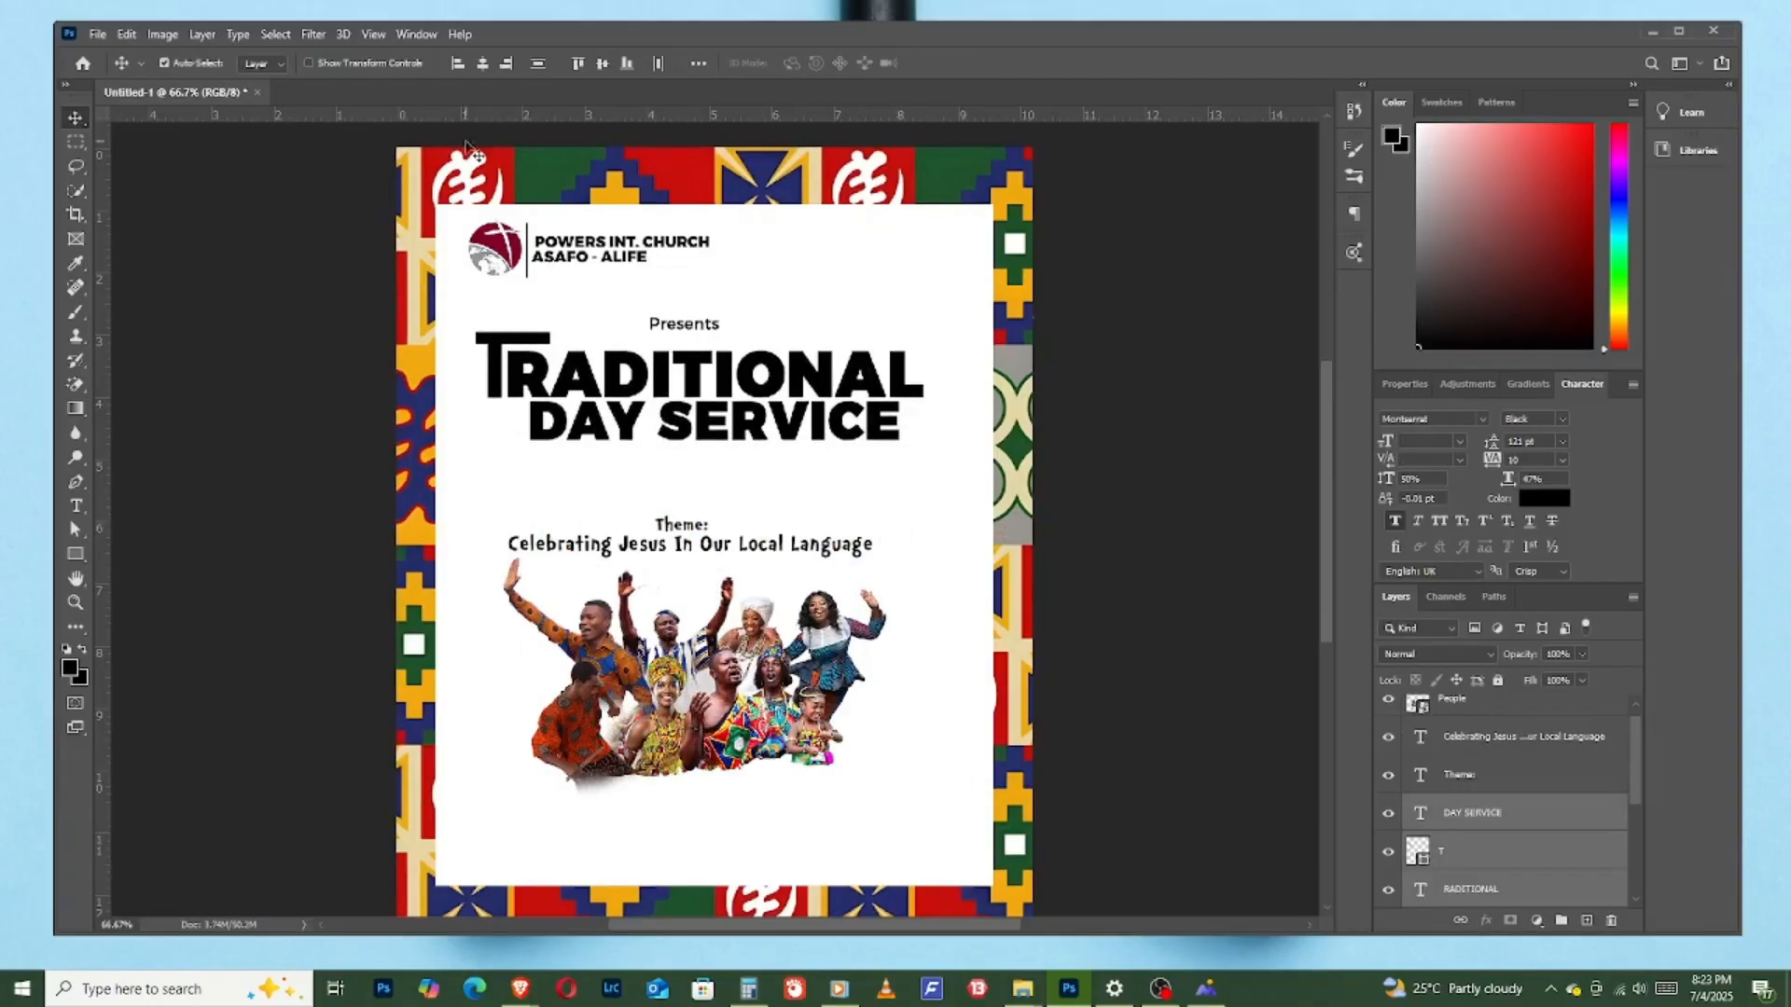
# - Try to adjust the vertical position of the "Presents" text above the title
pyautogui.click(695, 325)
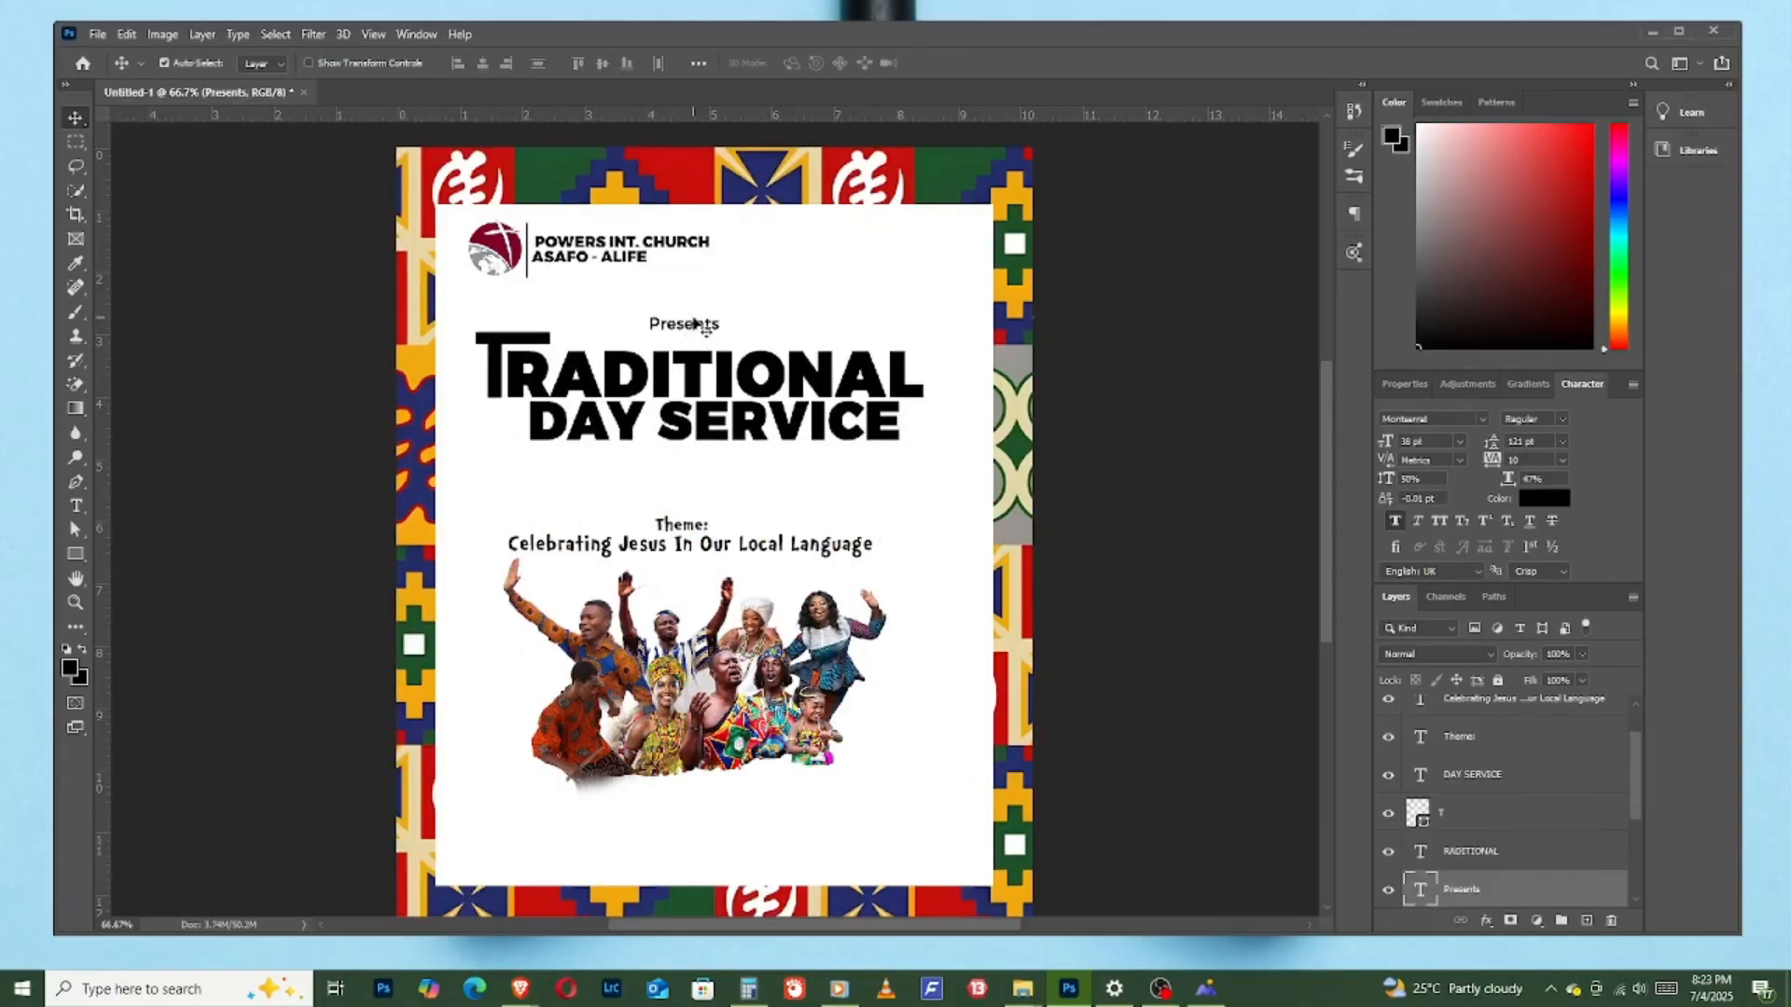
pyautogui.hotkey('shift', 'Up')
pyautogui.hotkey('shift', 'Up')
pyautogui.hotkey('shift', 'Up')
pyautogui.hotkey('shift', 'Up')
pyautogui.press('Down')
pyautogui.press('Down')
pyautogui.press('Down')
pyautogui.press('Down')
pyautogui.press('Down')
pyautogui.press('Down')
pyautogui.press('Down')
pyautogui.press('Down')
pyautogui.press('Down')
pyautogui.press('Down')
pyautogui.press('Down')
pyautogui.press('Down')
pyautogui.press('Down')
pyautogui.press('Down')
pyautogui.press('Down')
pyautogui.press('Down')
pyautogui.press('Down')
pyautogui.press('Down')
pyautogui.press('Down')
pyautogui.press('Down')
pyautogui.press('Down')
pyautogui.press('Down')
pyautogui.press('Down')
pyautogui.press('Down')
pyautogui.press('Down')
pyautogui.press('Down')
pyautogui.press('Down')
pyautogui.press('Down')
pyautogui.press('Down')
pyautogui.press('Down')
pyautogui.press('Down')
pyautogui.press('Down')
pyautogui.press('Down')
pyautogui.press('Down')
pyautogui.press('Down')
pyautogui.press('Down')
pyautogui.press('Down')
pyautogui.press('Down')
# - Move "Theme:" and "Celebrating Jesus In Our Local Language" up together, closer beneath "DAY SERVICE"
pyautogui.click(688, 528)
pyautogui.scroll(1, 1546, 740)
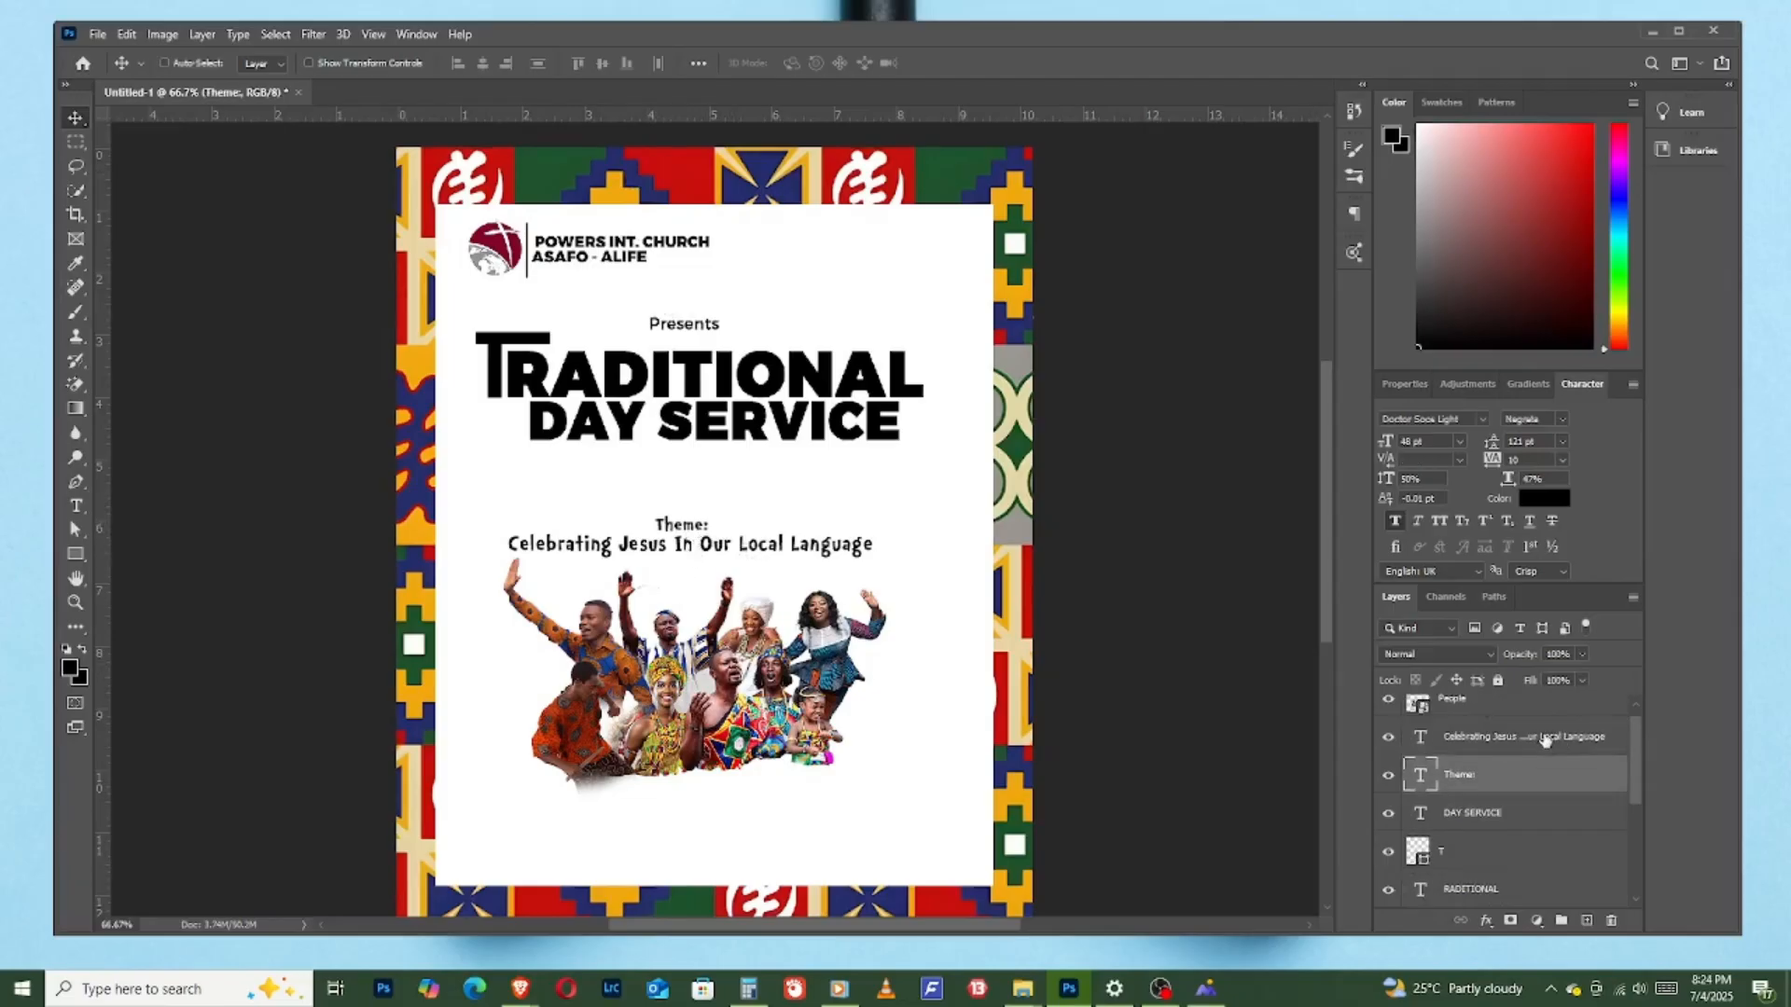
pyautogui.keyDown('ctrl'); pyautogui.click(1546, 739); pyautogui.keyUp('ctrl')
pyautogui.press('Up')
pyautogui.press('Up')
pyautogui.press('Up')
pyautogui.press('Up')
pyautogui.press('Up')
pyautogui.press('Up')
pyautogui.press('Up')
pyautogui.press('Up')
pyautogui.press('Up')
pyautogui.press('Up')
pyautogui.press('Up')
pyautogui.press('Up')
pyautogui.press('Up')
pyautogui.press('Up')
pyautogui.press('Up')
pyautogui.press('Up')
pyautogui.press('Up')
pyautogui.press('Up')
pyautogui.press('Up')
pyautogui.press('Up')
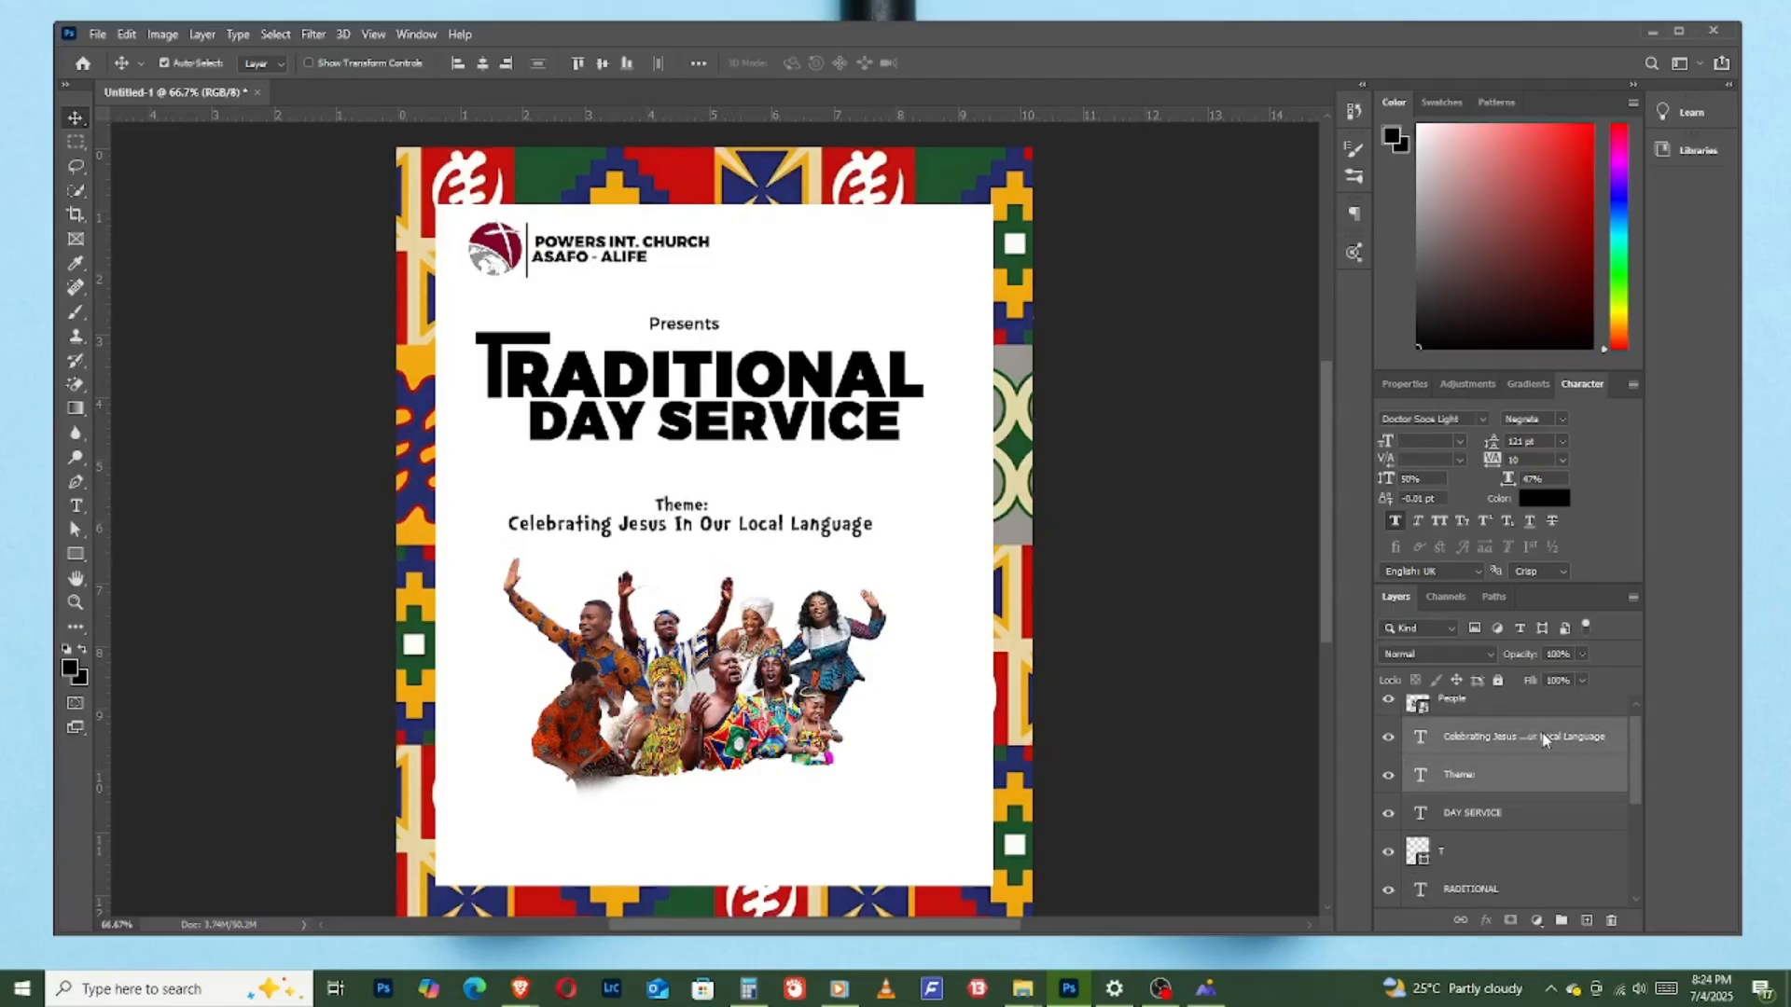
pyautogui.press('Up')
pyautogui.press('Up')
pyautogui.press('Up')
pyautogui.press('Up')
pyautogui.press('Up')
pyautogui.press('Up')
pyautogui.press('Up')
pyautogui.press('Up')
pyautogui.press('Up')
pyautogui.press('Up')
pyautogui.press('Up')
pyautogui.press('Up')
pyautogui.press('Up')
pyautogui.press('Up')
pyautogui.press('Up')
pyautogui.press('Up')
pyautogui.press('Up')
pyautogui.press('Up')
pyautogui.press('Up')
pyautogui.press('Up')
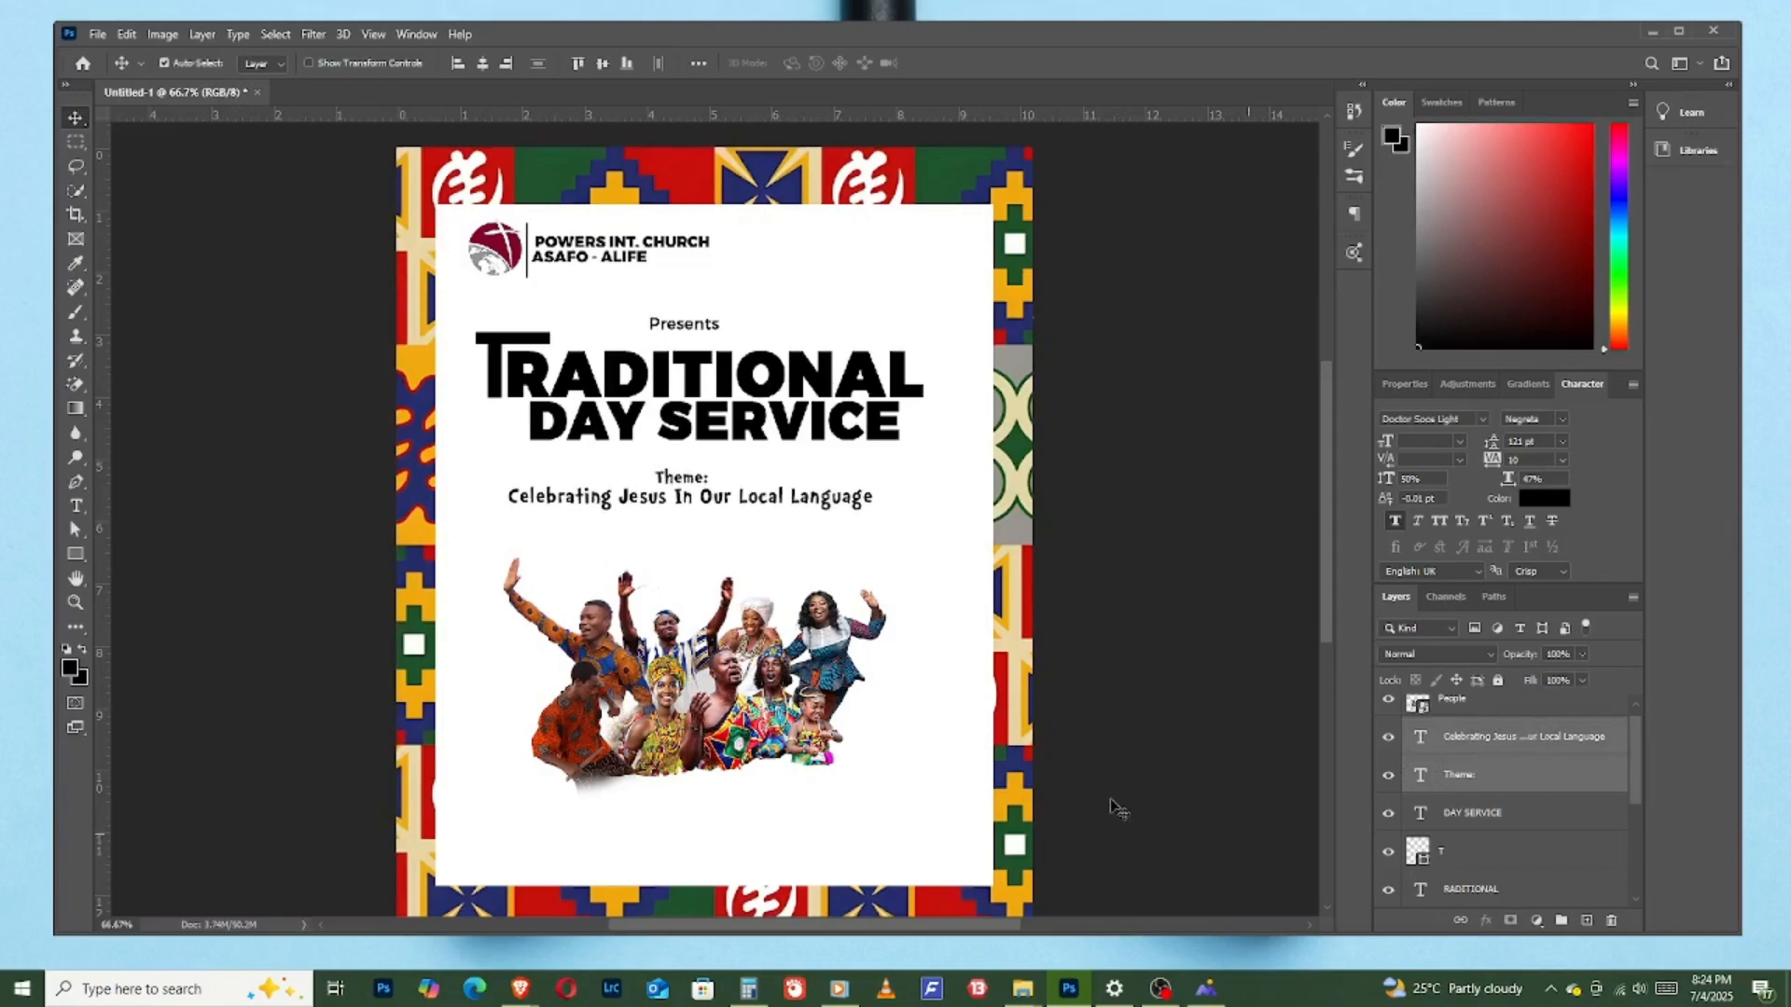
# - Move the People image up so the raised hands nearly touch the theme text
pyautogui.scroll(1, 1483, 736)
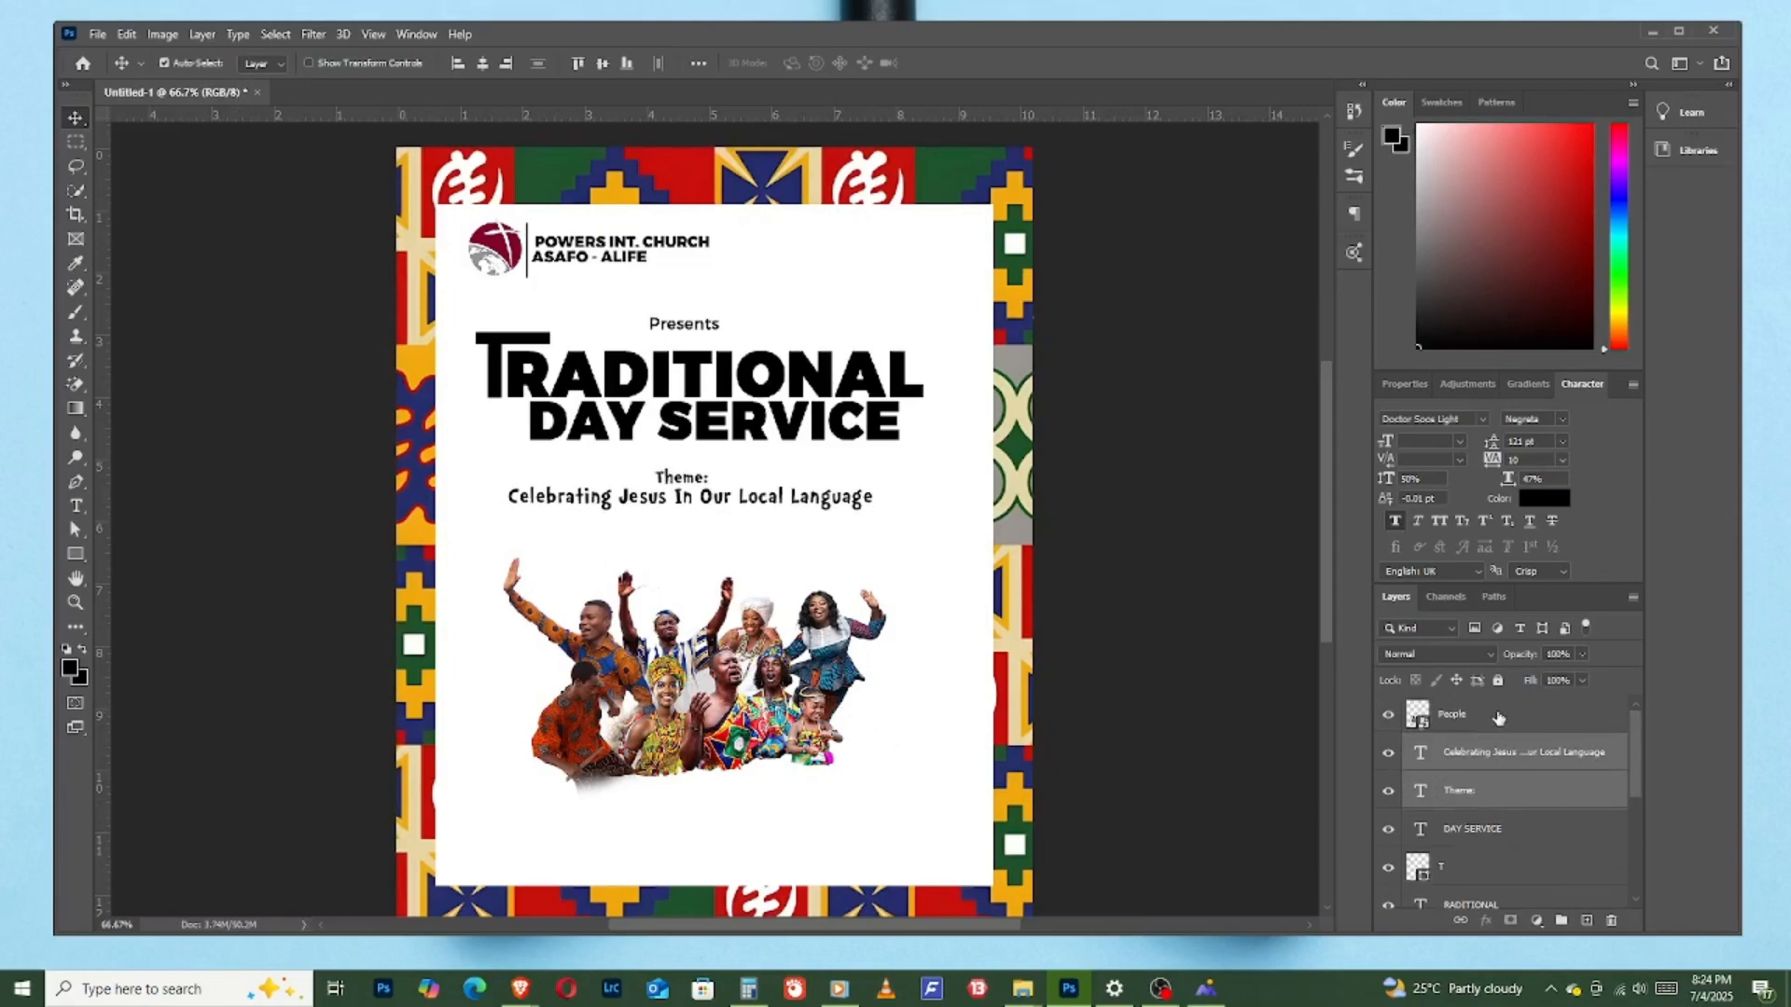
pyautogui.click(1499, 717)
pyautogui.press('Up')
pyautogui.press('Up')
pyautogui.press('Up')
pyautogui.press('Up')
pyautogui.press('Up')
pyautogui.press('Up')
pyautogui.press('Up')
pyautogui.press('Up')
pyautogui.press('Up')
pyautogui.press('Up')
pyautogui.press('Up')
pyautogui.press('Up')
pyautogui.press('Up')
pyautogui.press('Up')
pyautogui.press('Up')
pyautogui.press('Up')
pyautogui.press('Up')
pyautogui.press('Up')
pyautogui.press('Up')
pyautogui.press('Up')
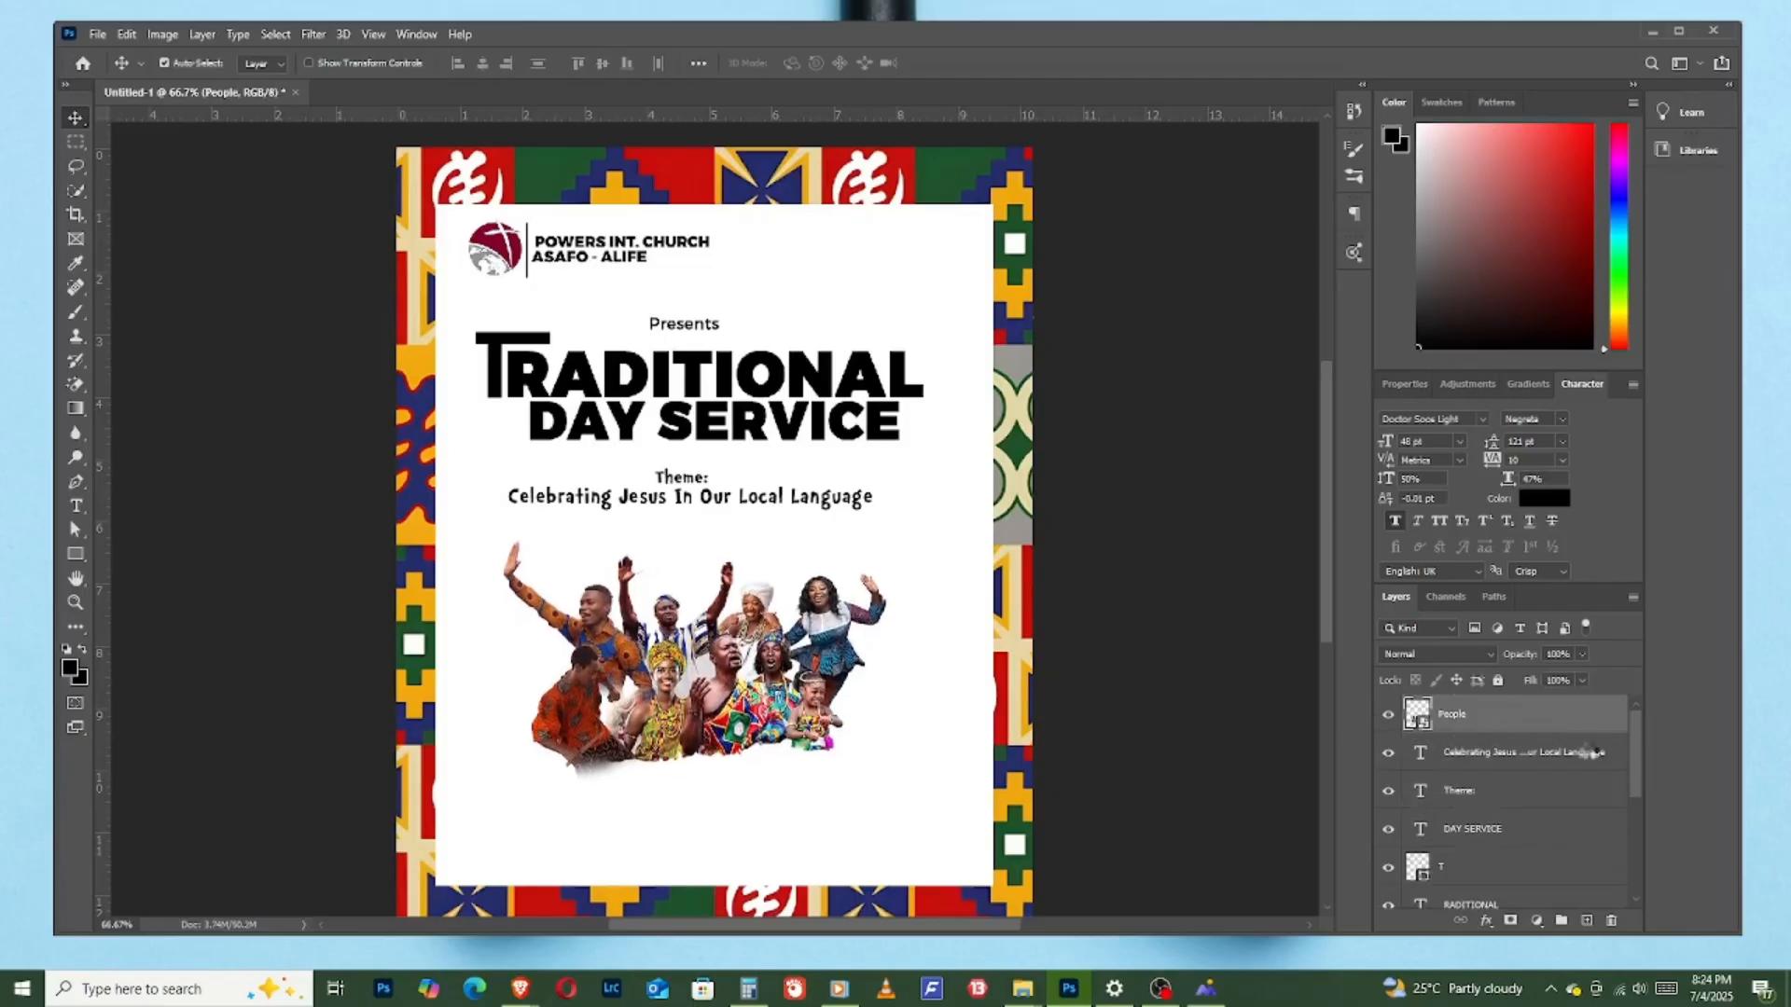
pyautogui.press('Up')
pyautogui.press('Up')
pyautogui.press('Up')
pyautogui.press('Up')
pyautogui.press('Up')
pyautogui.press('Up')
pyautogui.press('Up')
pyautogui.press('Up')
pyautogui.press('Up')
pyautogui.press('Up')
pyautogui.press('Up')
pyautogui.press('Up')
pyautogui.press('Up')
pyautogui.press('Up')
pyautogui.press('Up')
pyautogui.press('Up')
pyautogui.press('Up')
pyautogui.press('Up')
pyautogui.press('Up')
pyautogui.press('Up')
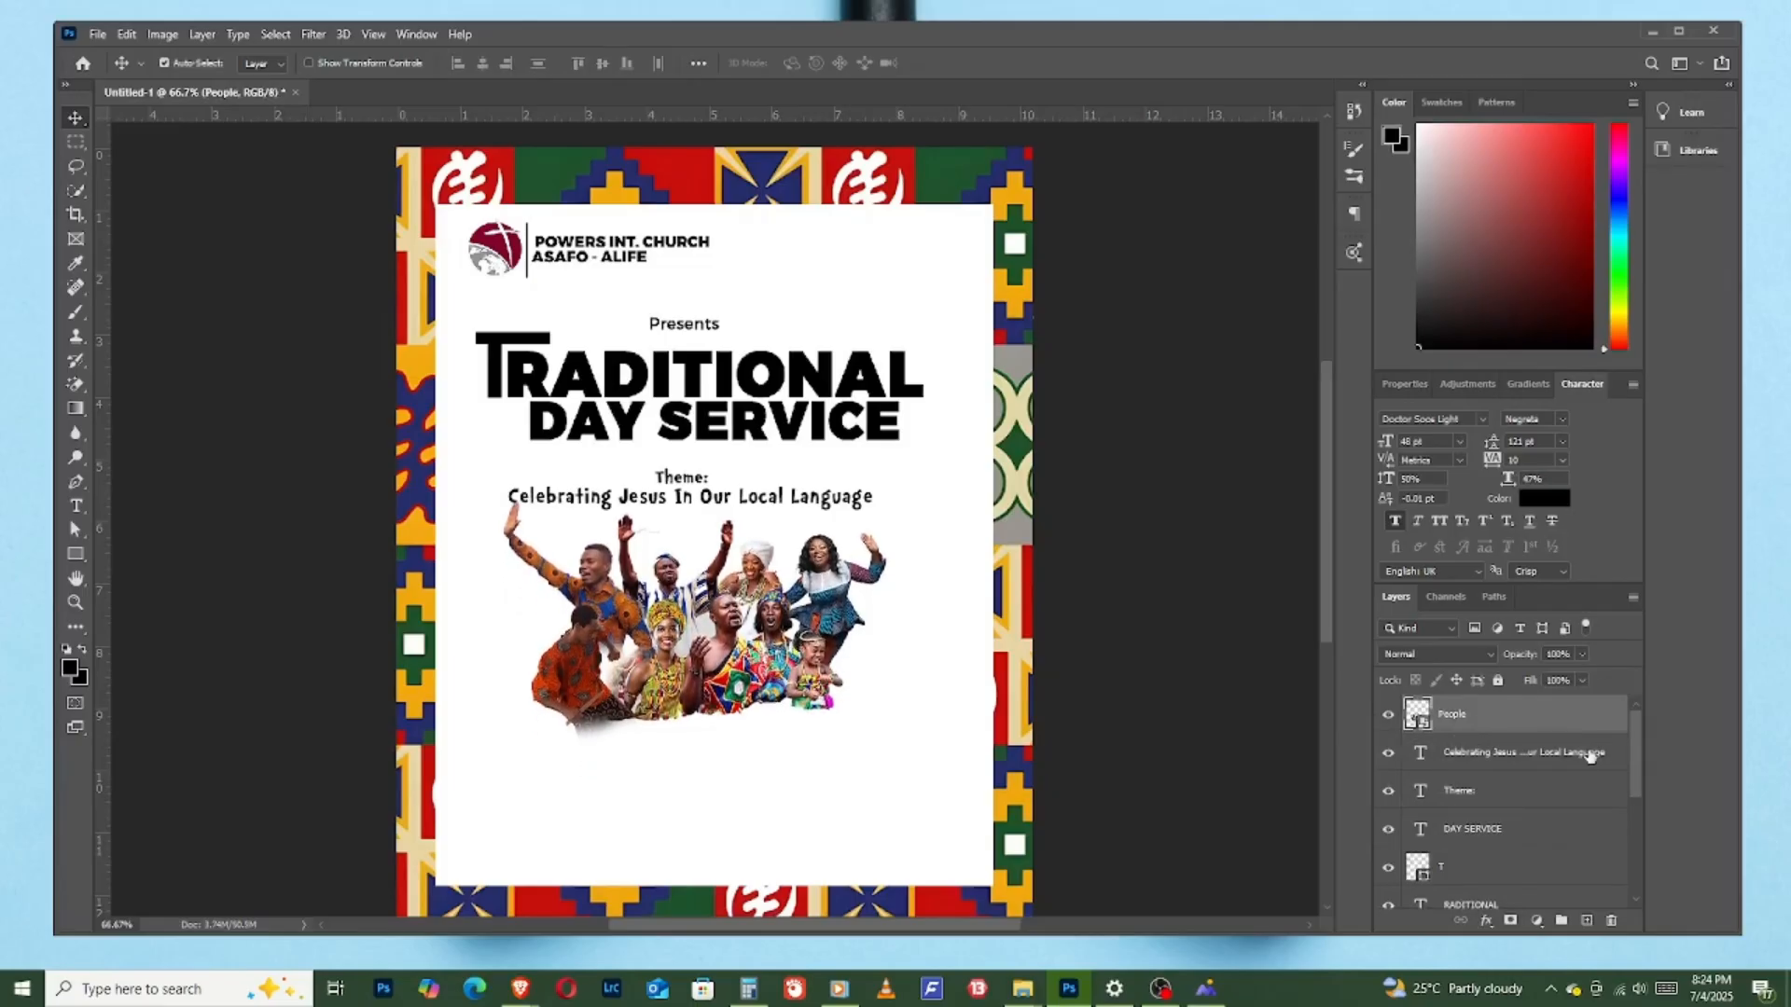
pyautogui.press('Up')
pyautogui.press('Up')
pyautogui.press('Up')
pyautogui.press('Up')
pyautogui.press('Up')
pyautogui.press('Up')
pyautogui.press('Up')
pyautogui.press('Up')
pyautogui.press('Up')
pyautogui.press('Up')
pyautogui.press('Up')
pyautogui.press('Up')
pyautogui.press('Up')
pyautogui.press('Up')
pyautogui.press('Up')
pyautogui.press('Up')
pyautogui.press('Up')
pyautogui.press('Up')
pyautogui.press('Up')
pyautogui.press('Up')
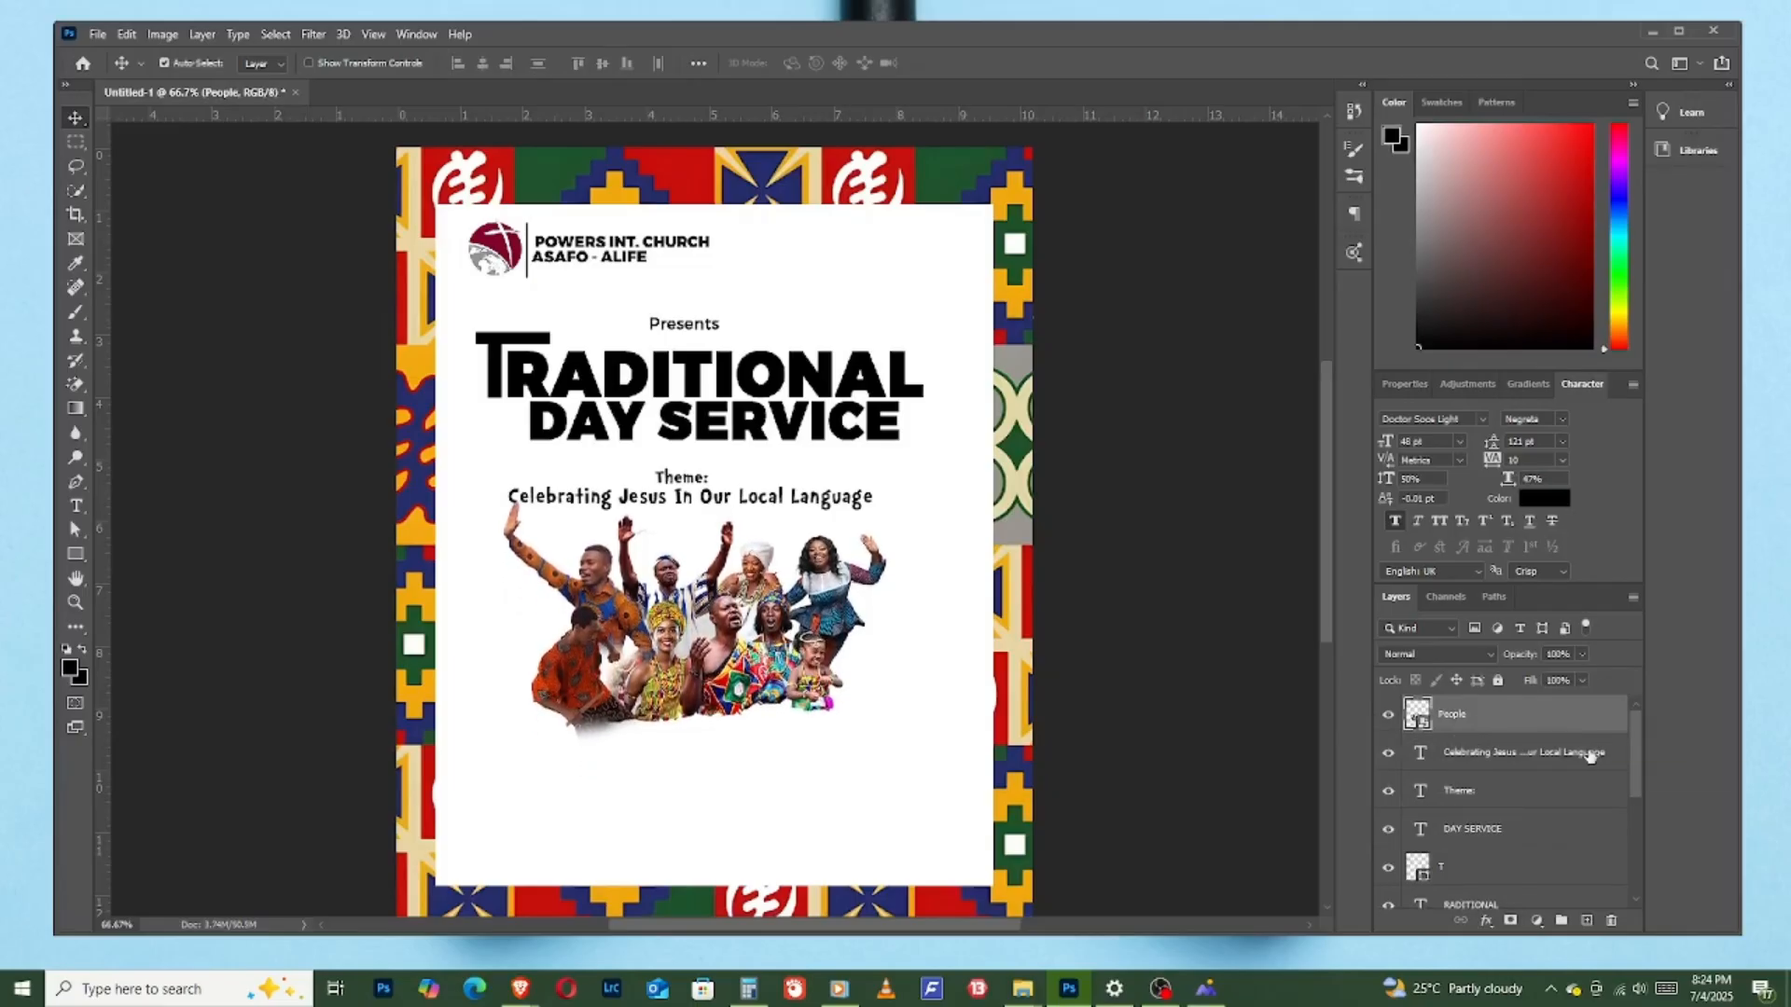
# - Draw a rectangle about 258 by 102 px in the lower-left area of the white panel, beneath the people
pyautogui.click(75, 555)
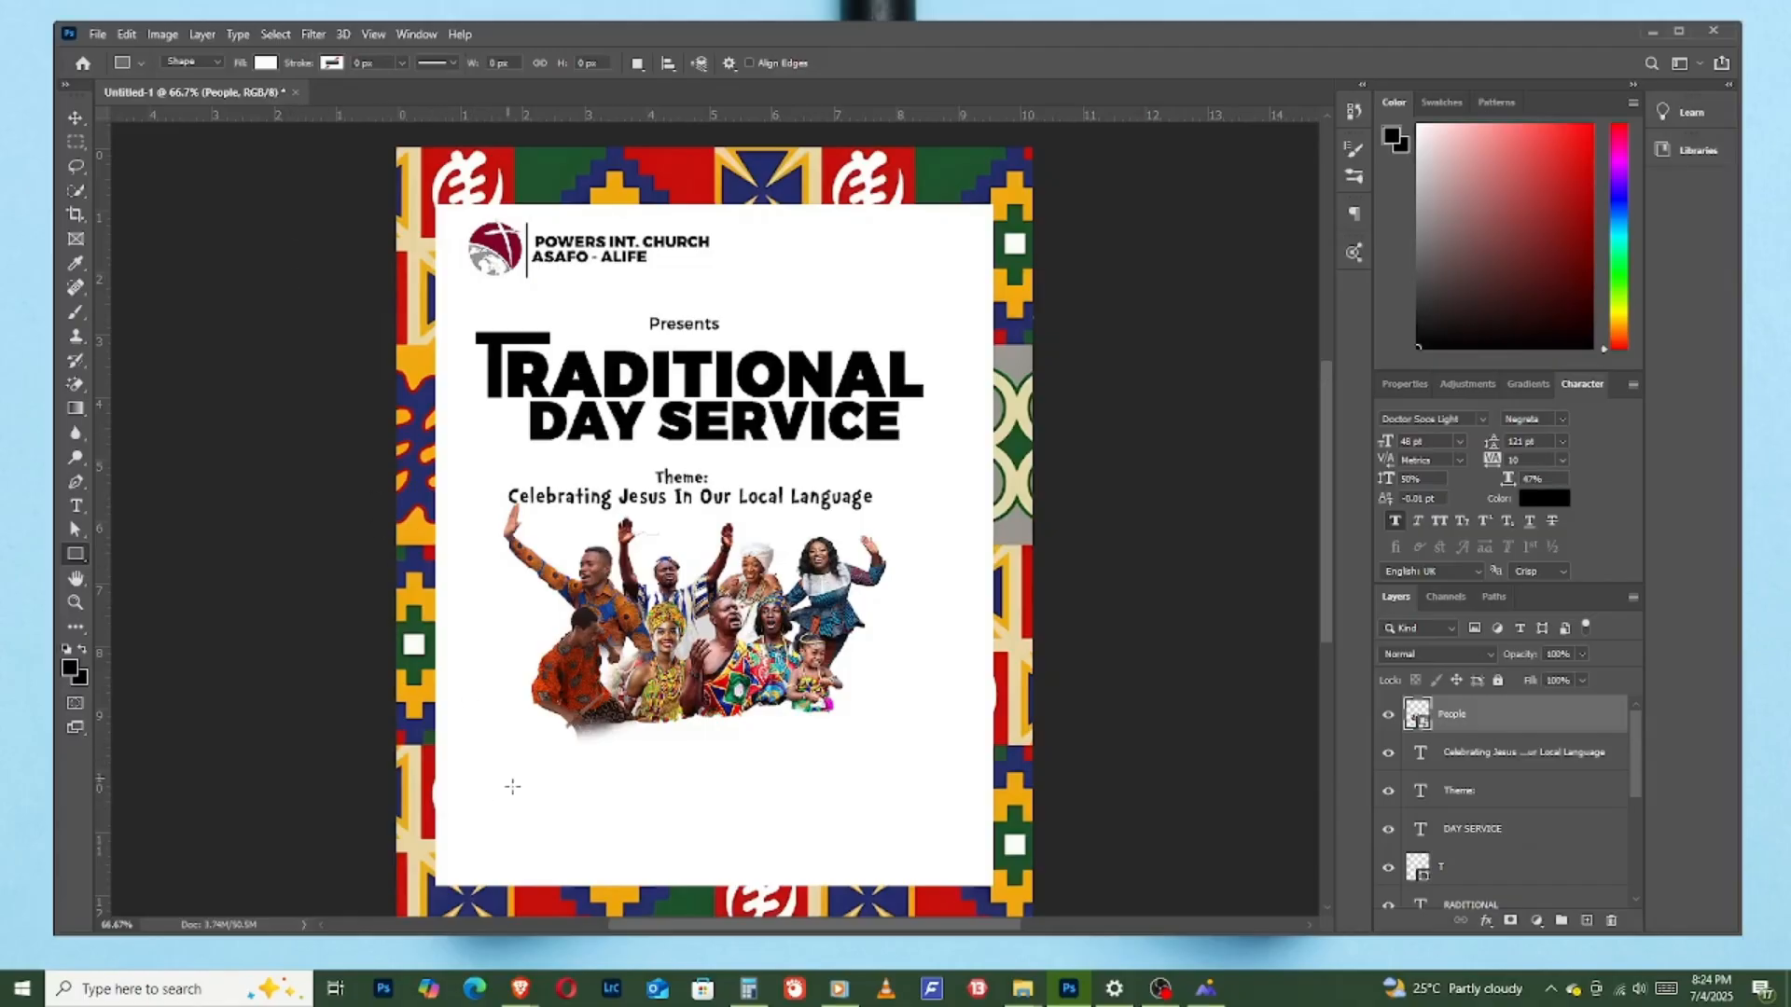
pyautogui.moveTo(468, 760); pyautogui.dragTo(627, 824)
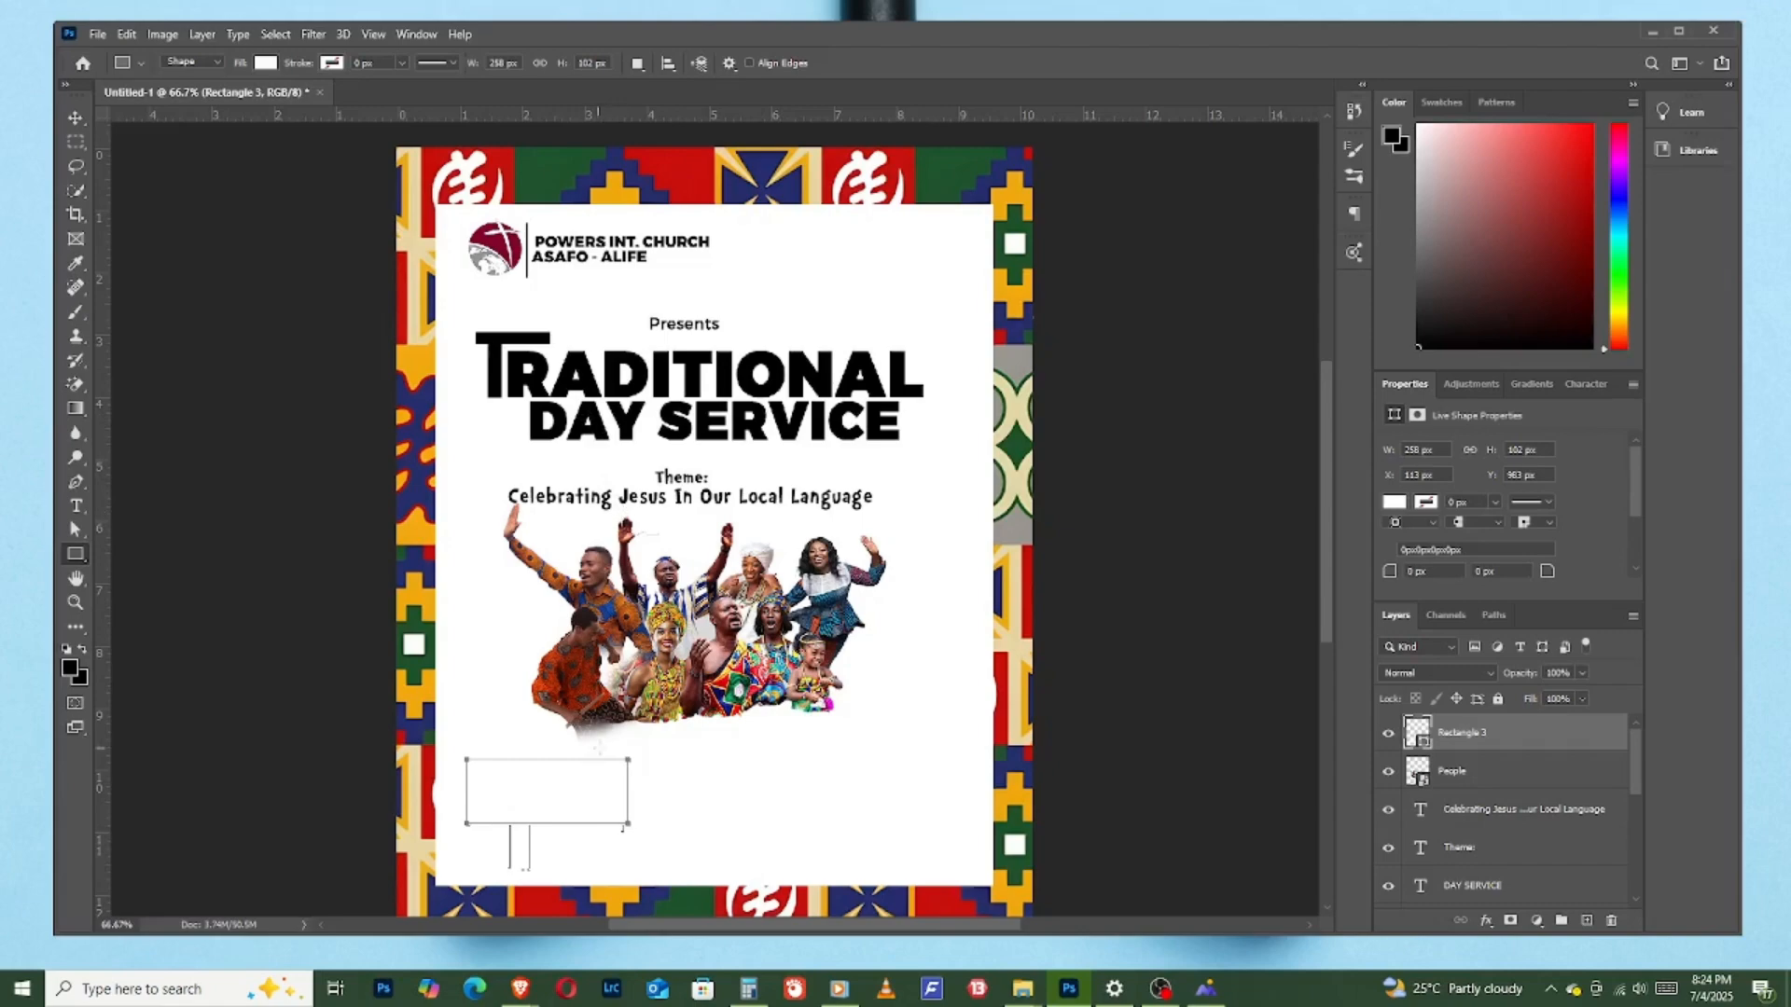
pyautogui.press('v')
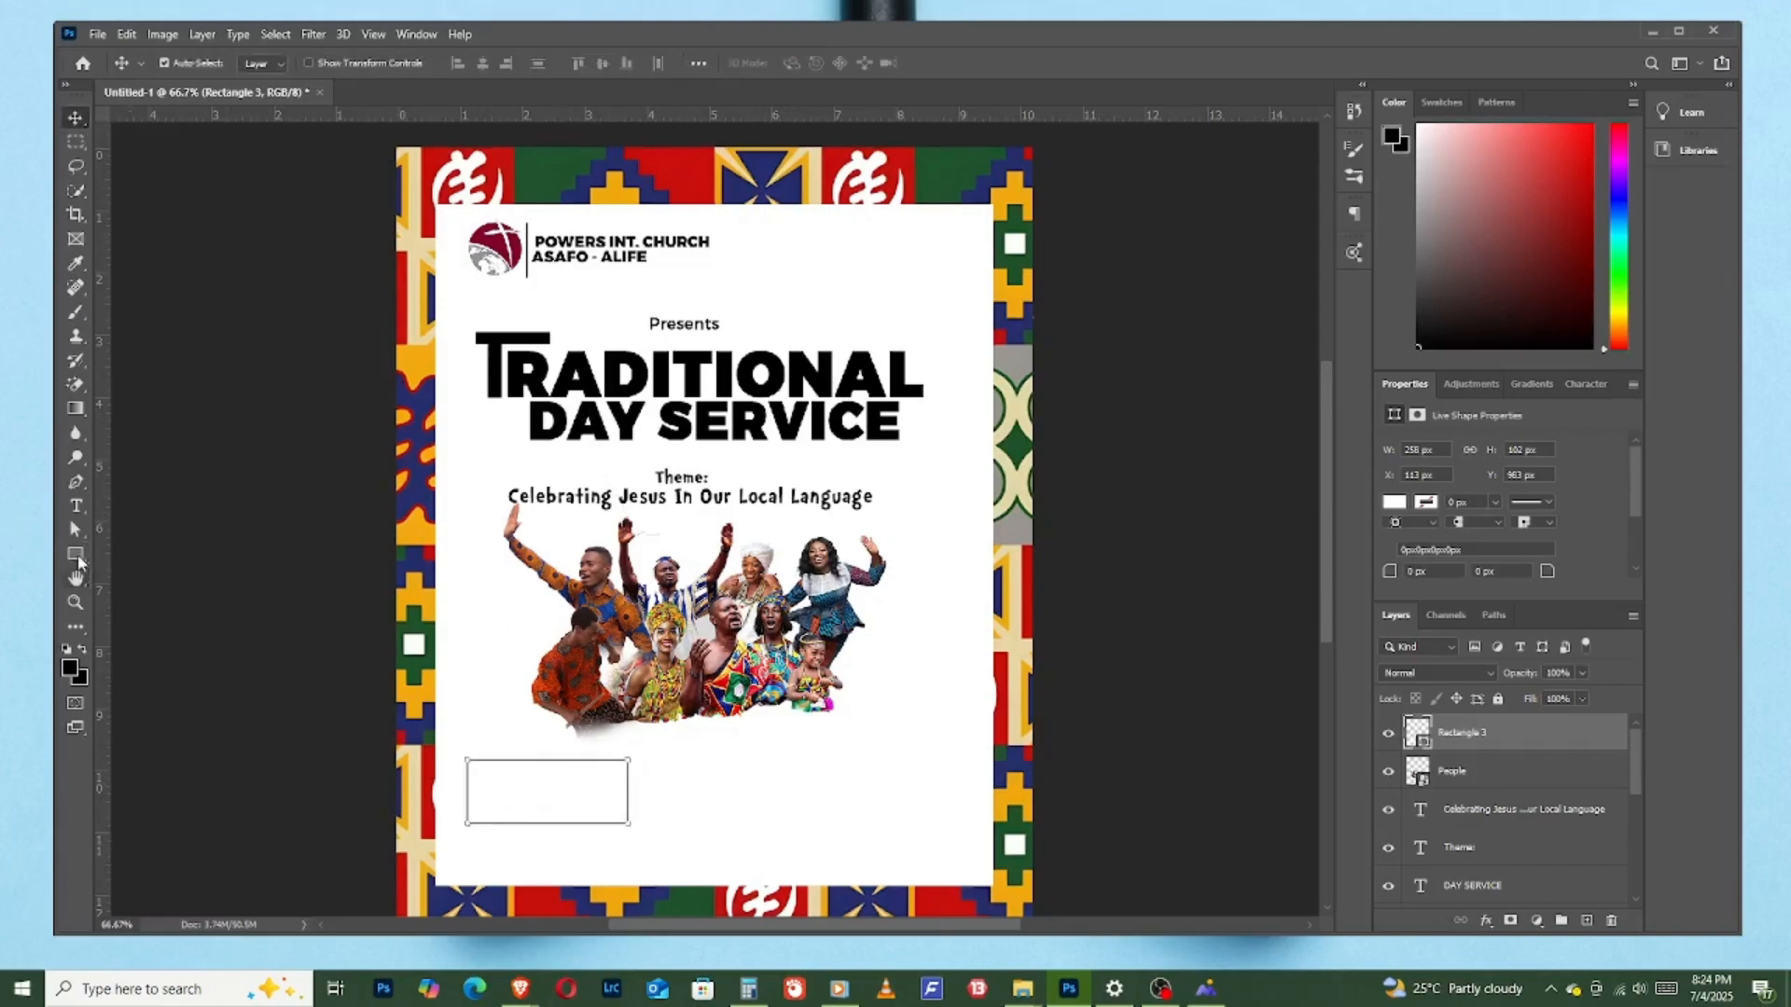
# - Fill the rectangle with orange fd7100 and move it slightly down
pyautogui.click(76, 555)
pyautogui.click(266, 62)
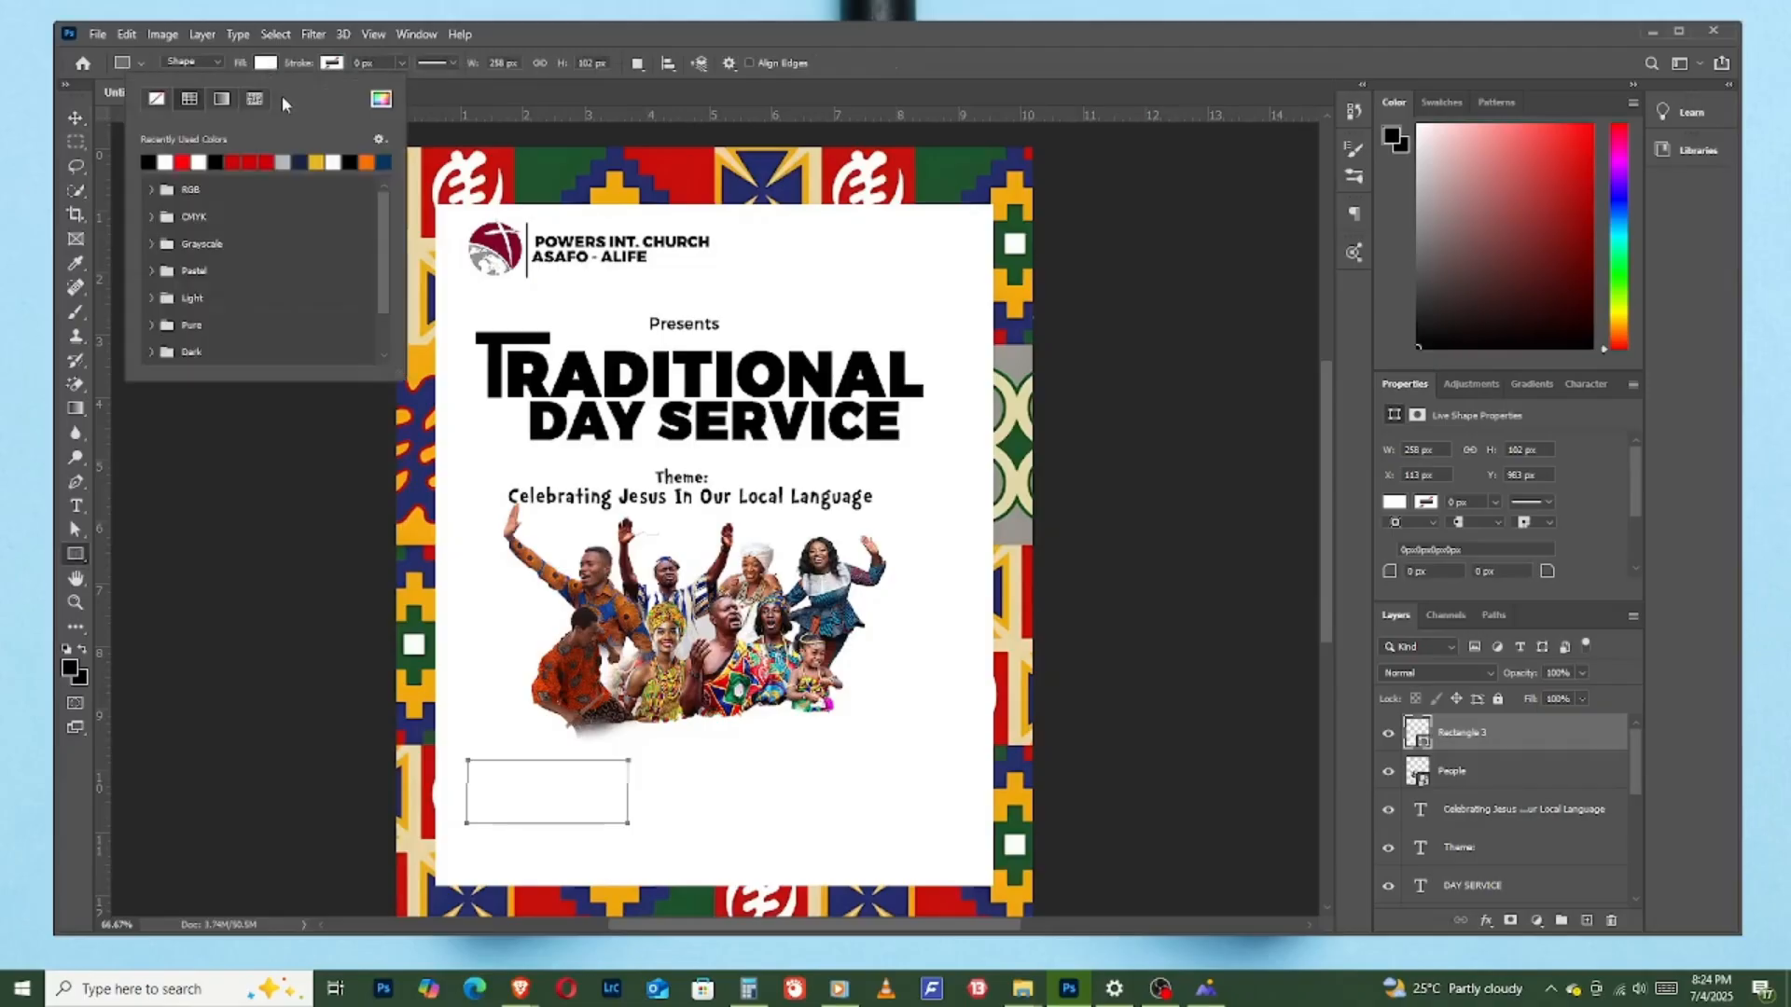
pyautogui.click(367, 162)
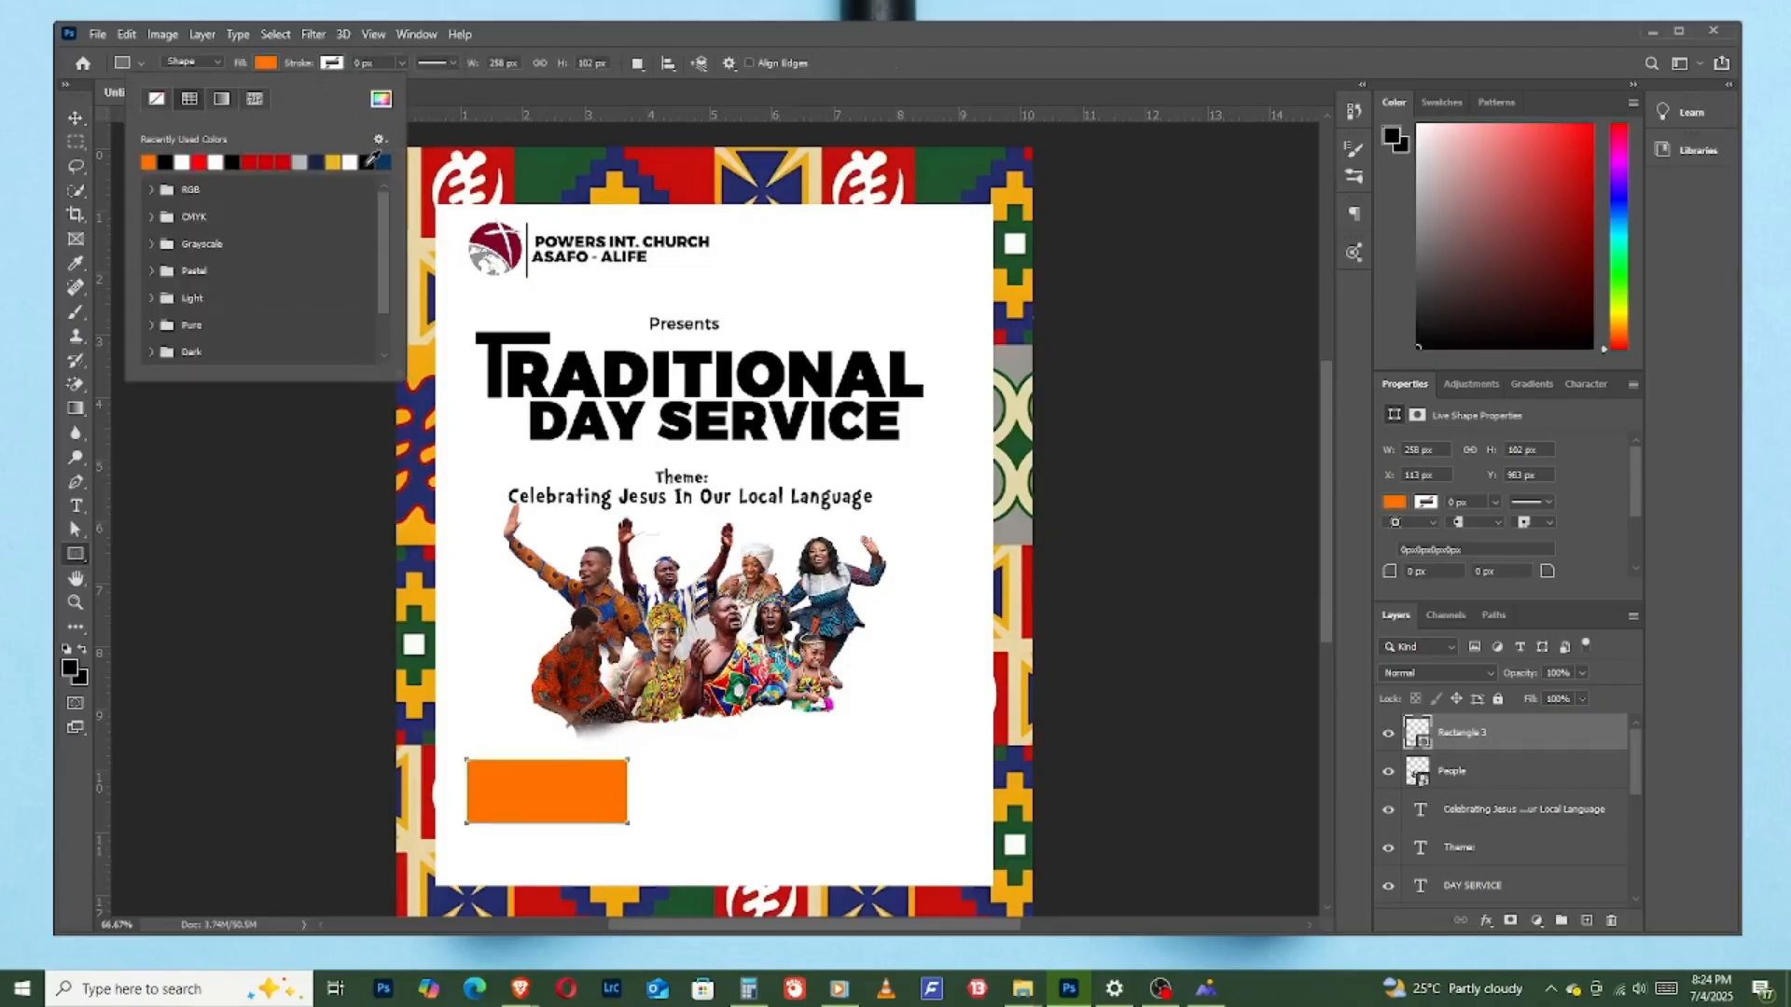
pyautogui.click(381, 99)
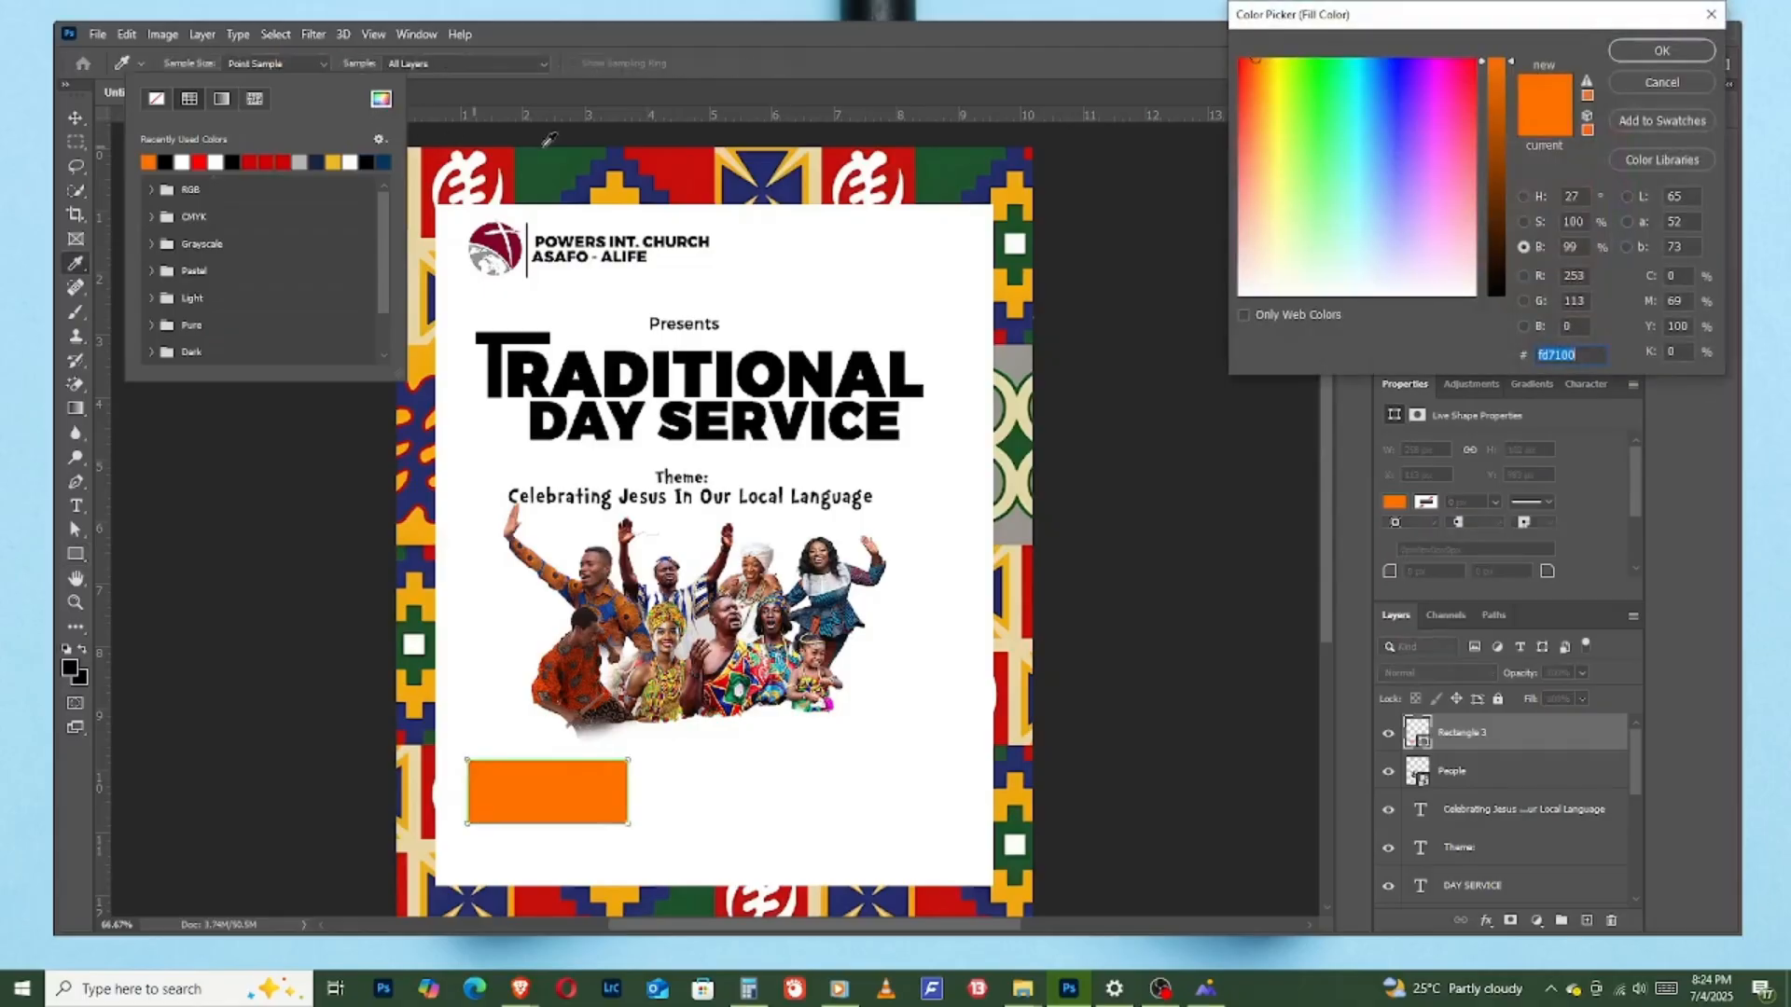
pyautogui.moveTo(1494, 95)
pyautogui.mouseDown()
pyautogui.moveTo(1493, 116)
pyautogui.moveTo(1490, 67)
pyautogui.mouseUp()
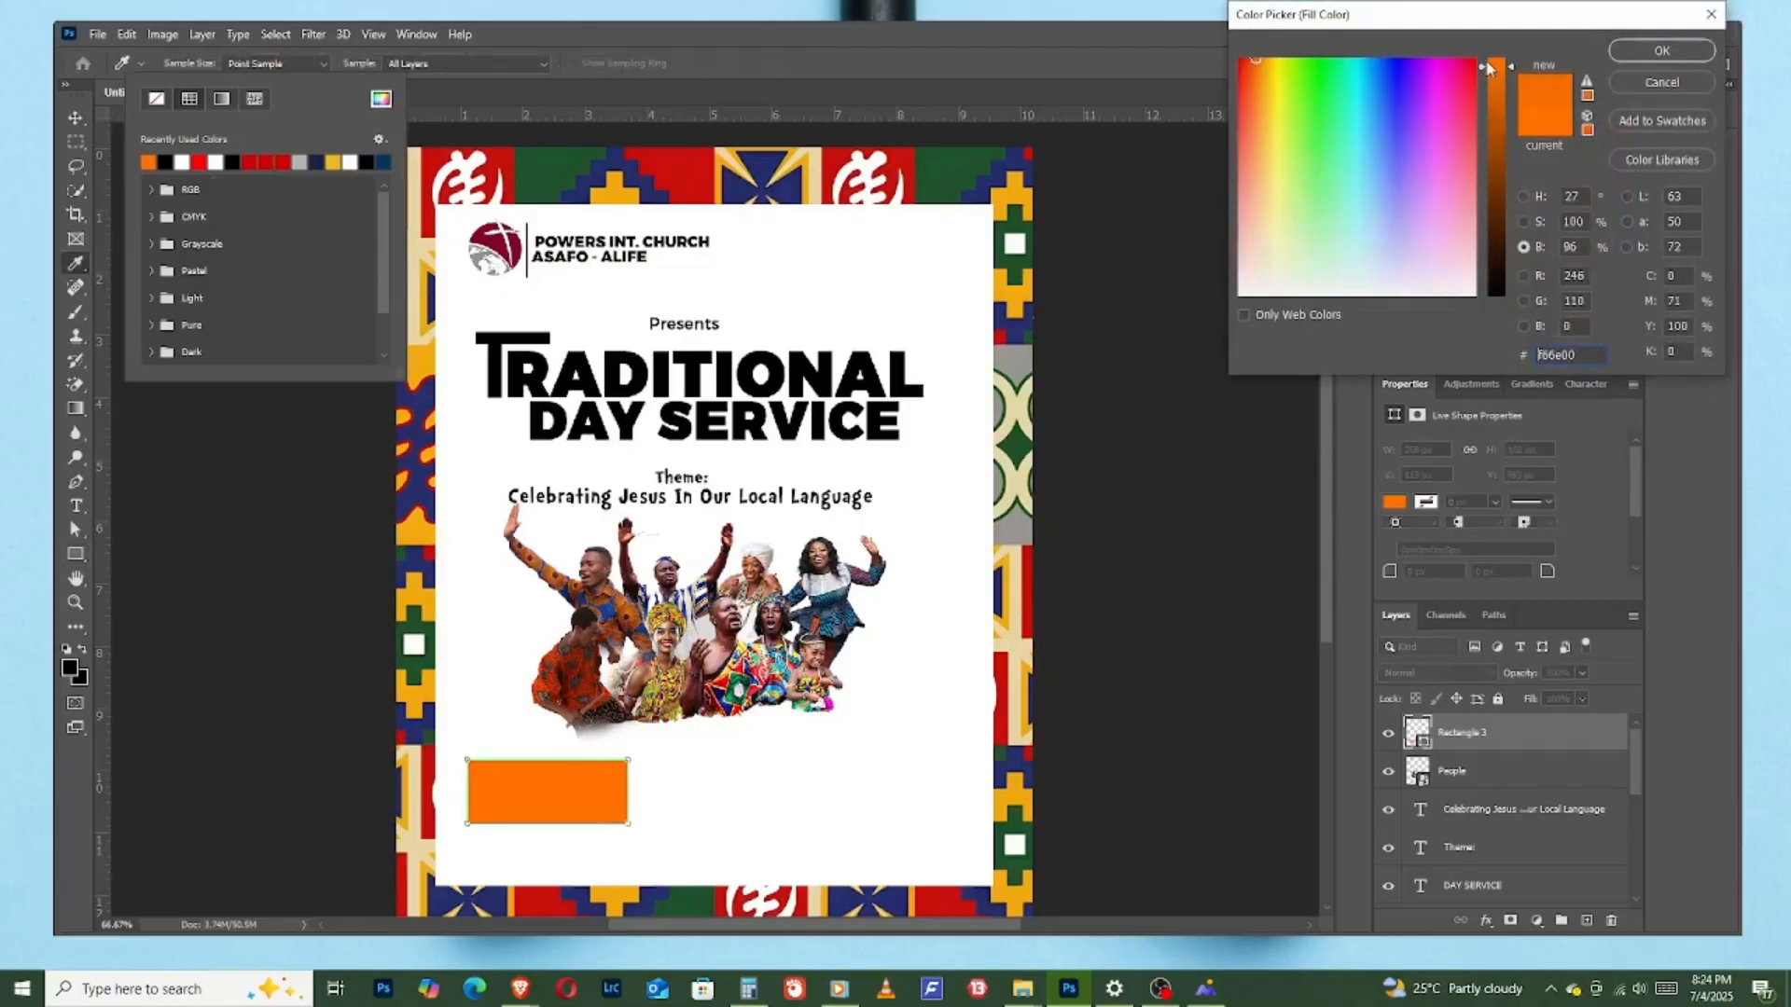
pyautogui.moveTo(1288, 93); pyautogui.dragTo(1252, 66)
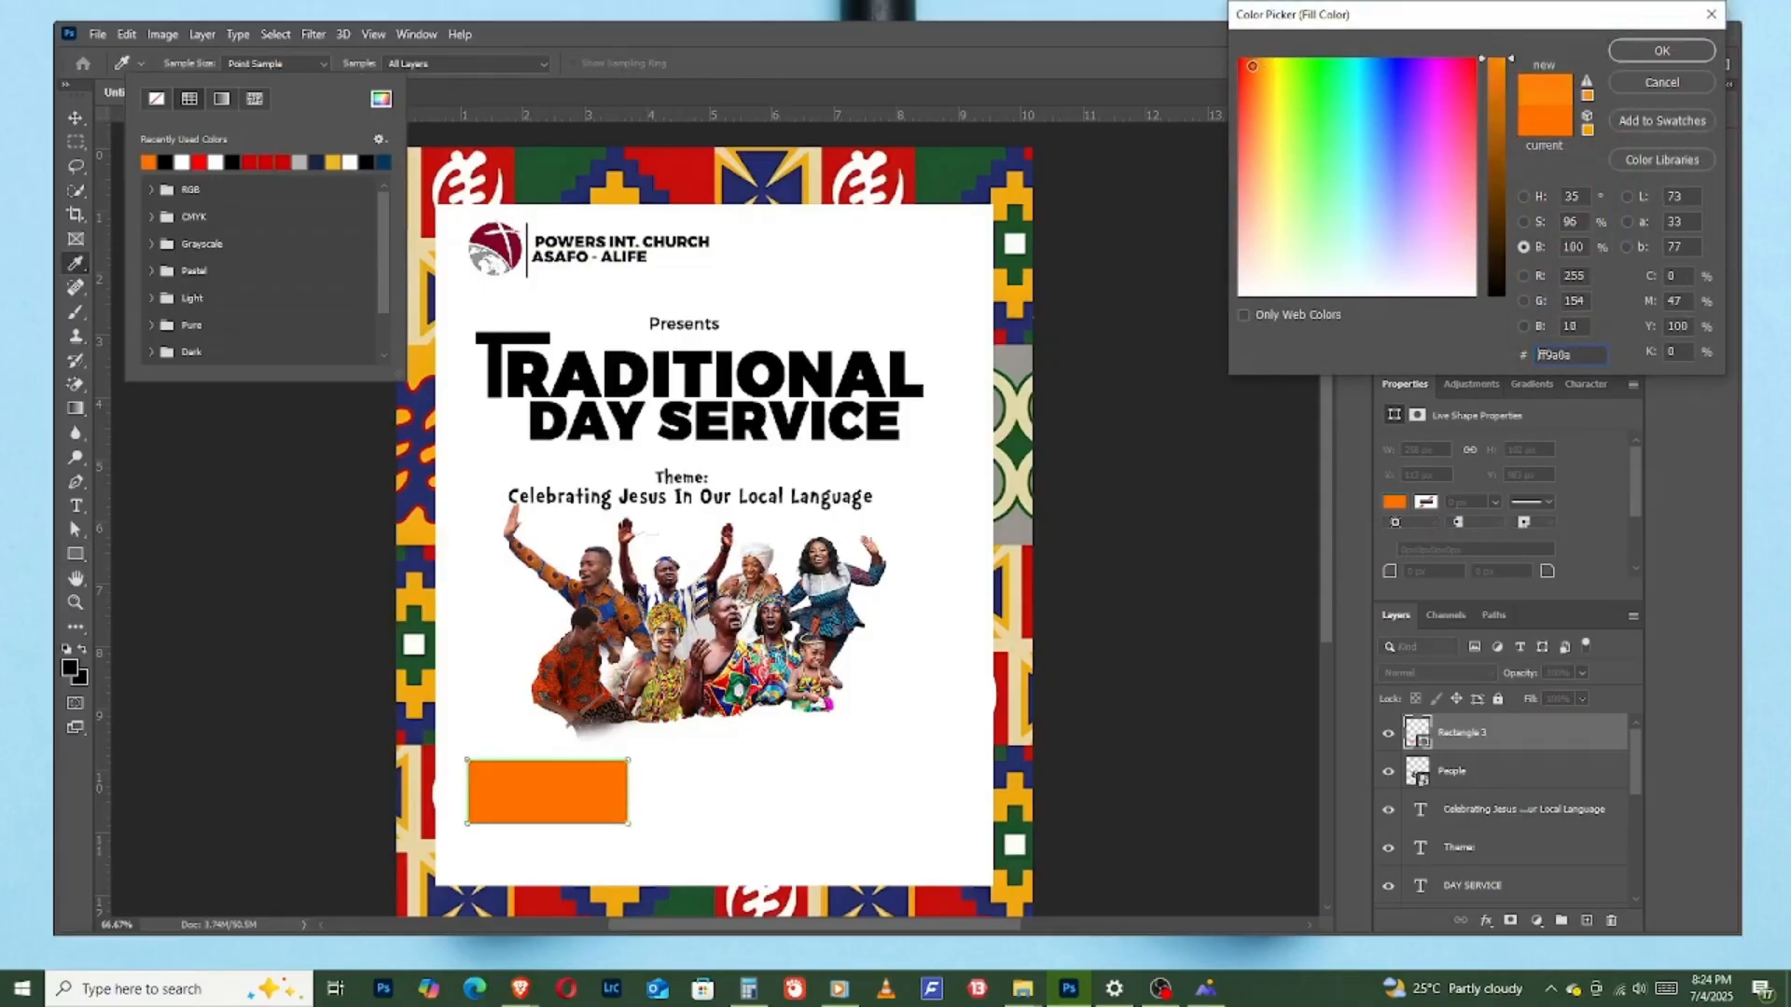
pyautogui.click(1548, 122)
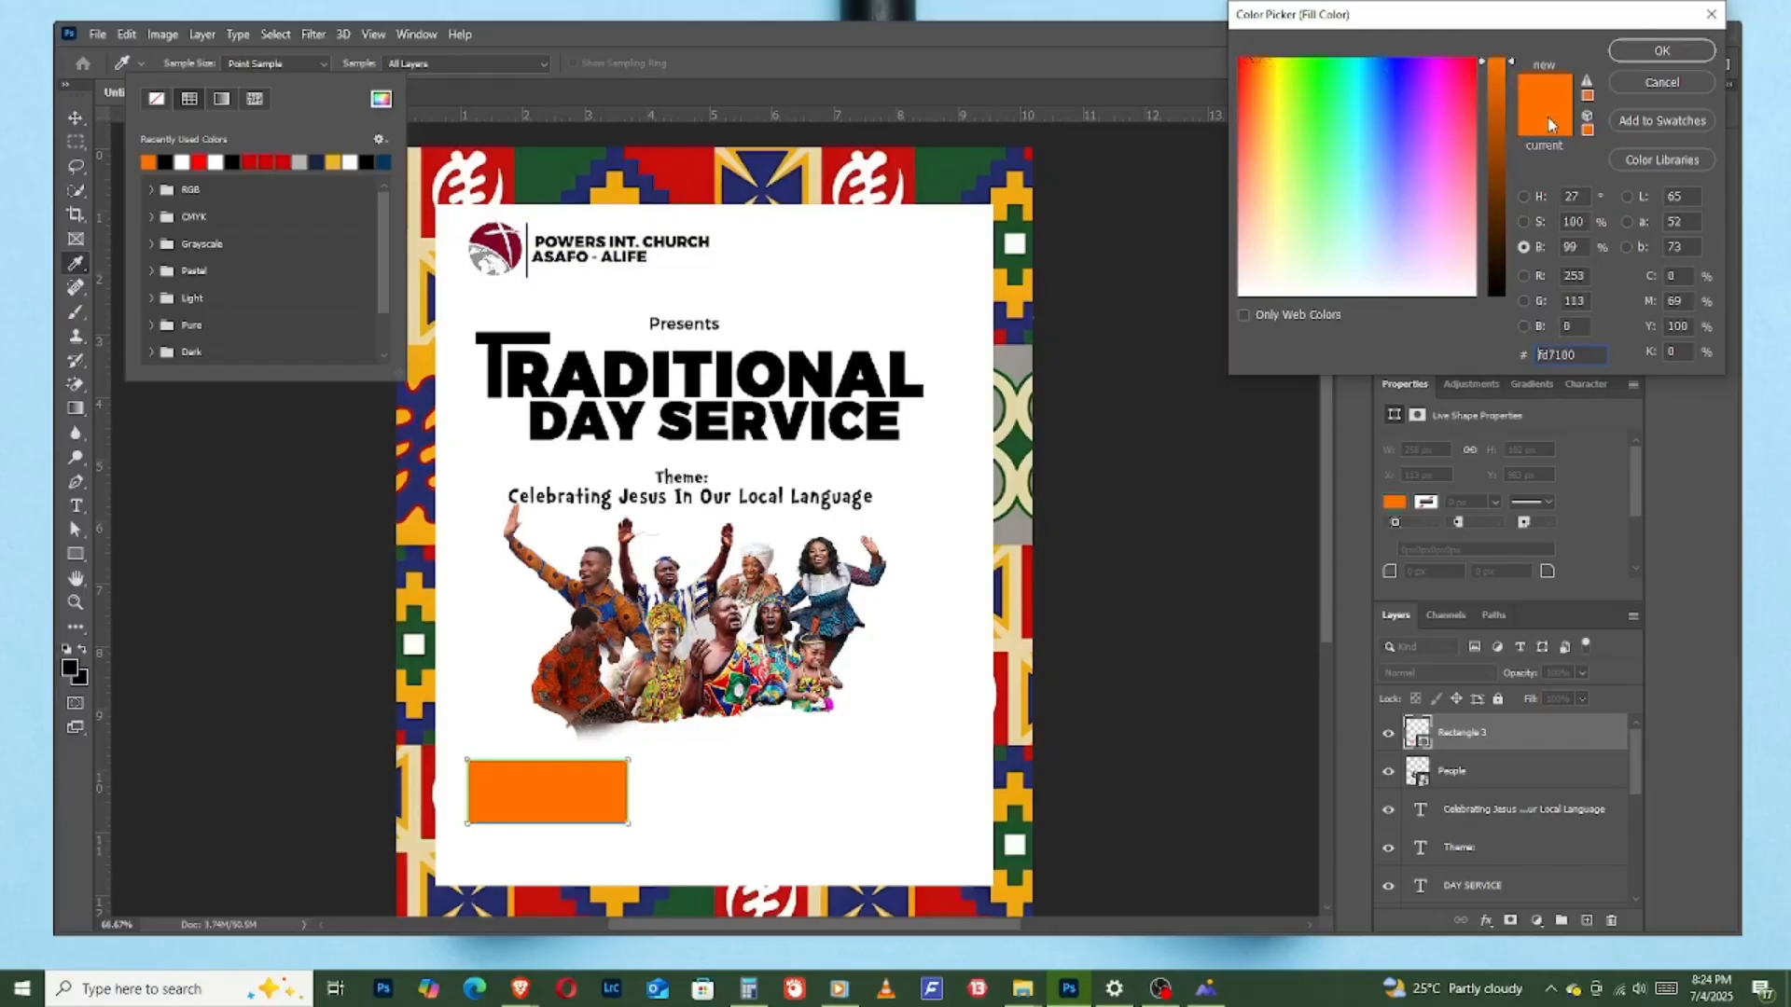
pyautogui.click(1661, 51)
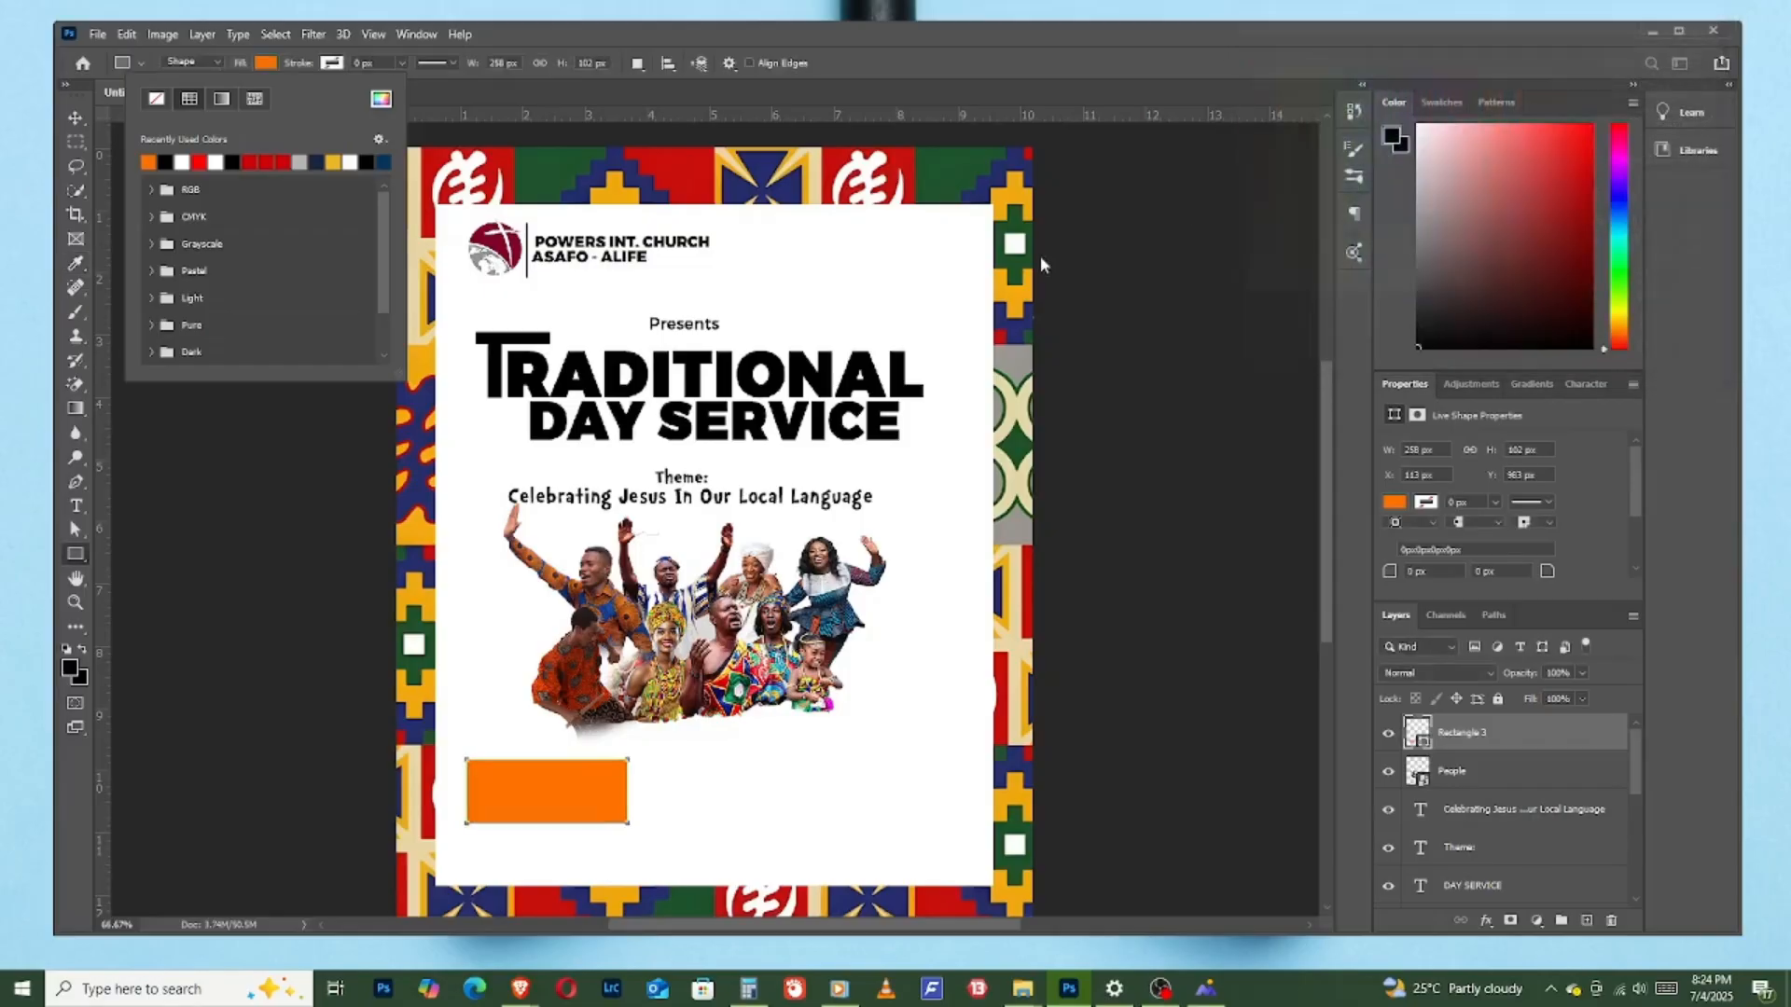
pyautogui.click(920, 92)
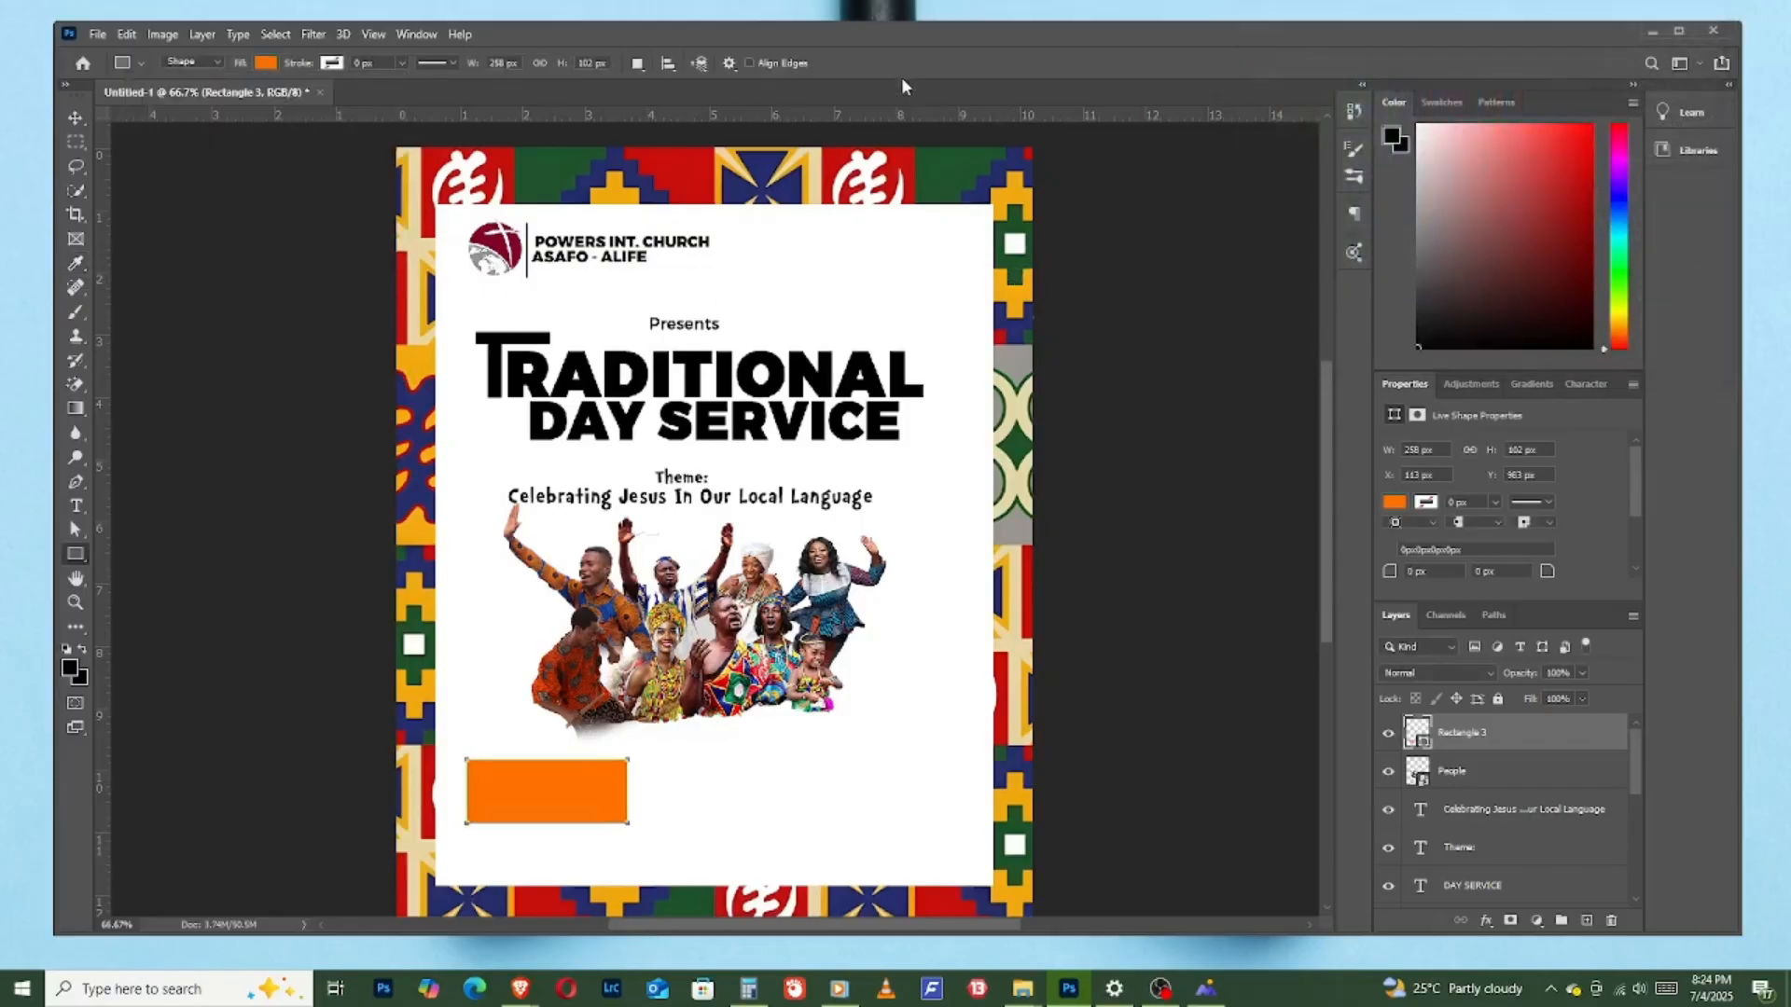
pyautogui.click(76, 120)
pyautogui.moveTo(594, 802); pyautogui.dragTo(600, 816)
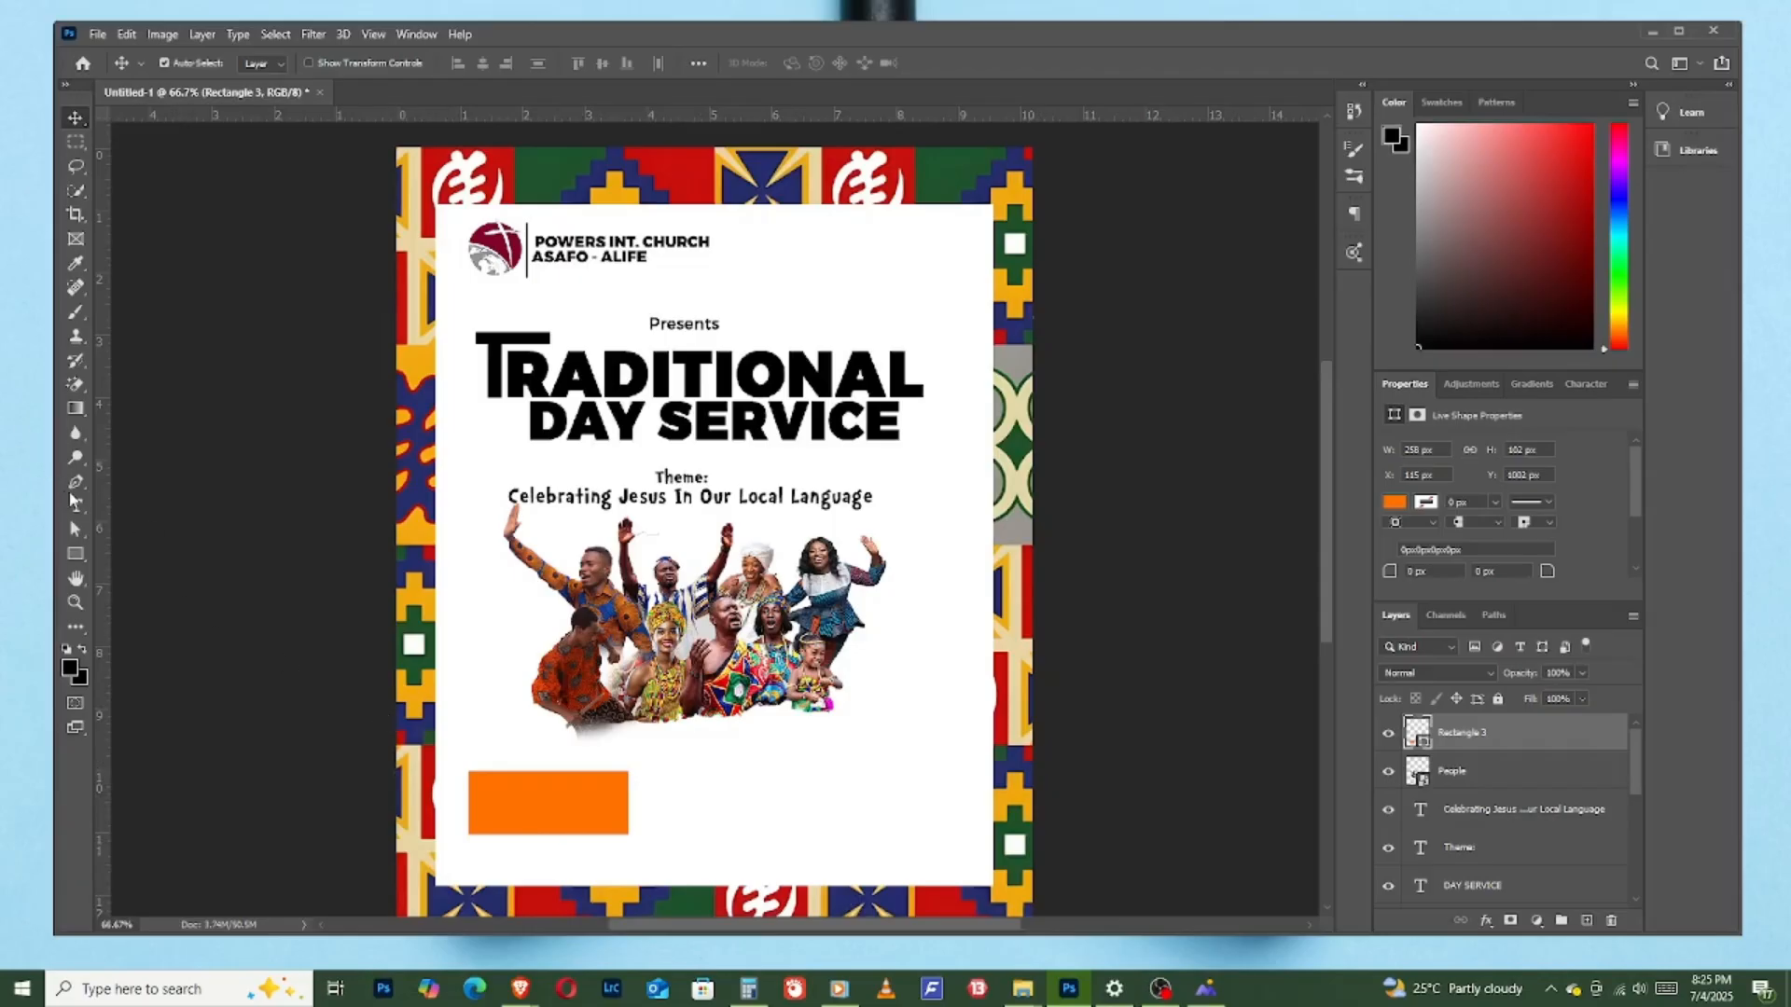
# - Add a text layer reading "SUNDAY" in the upper-left part of the orange rectangle
pyautogui.click(77, 508)
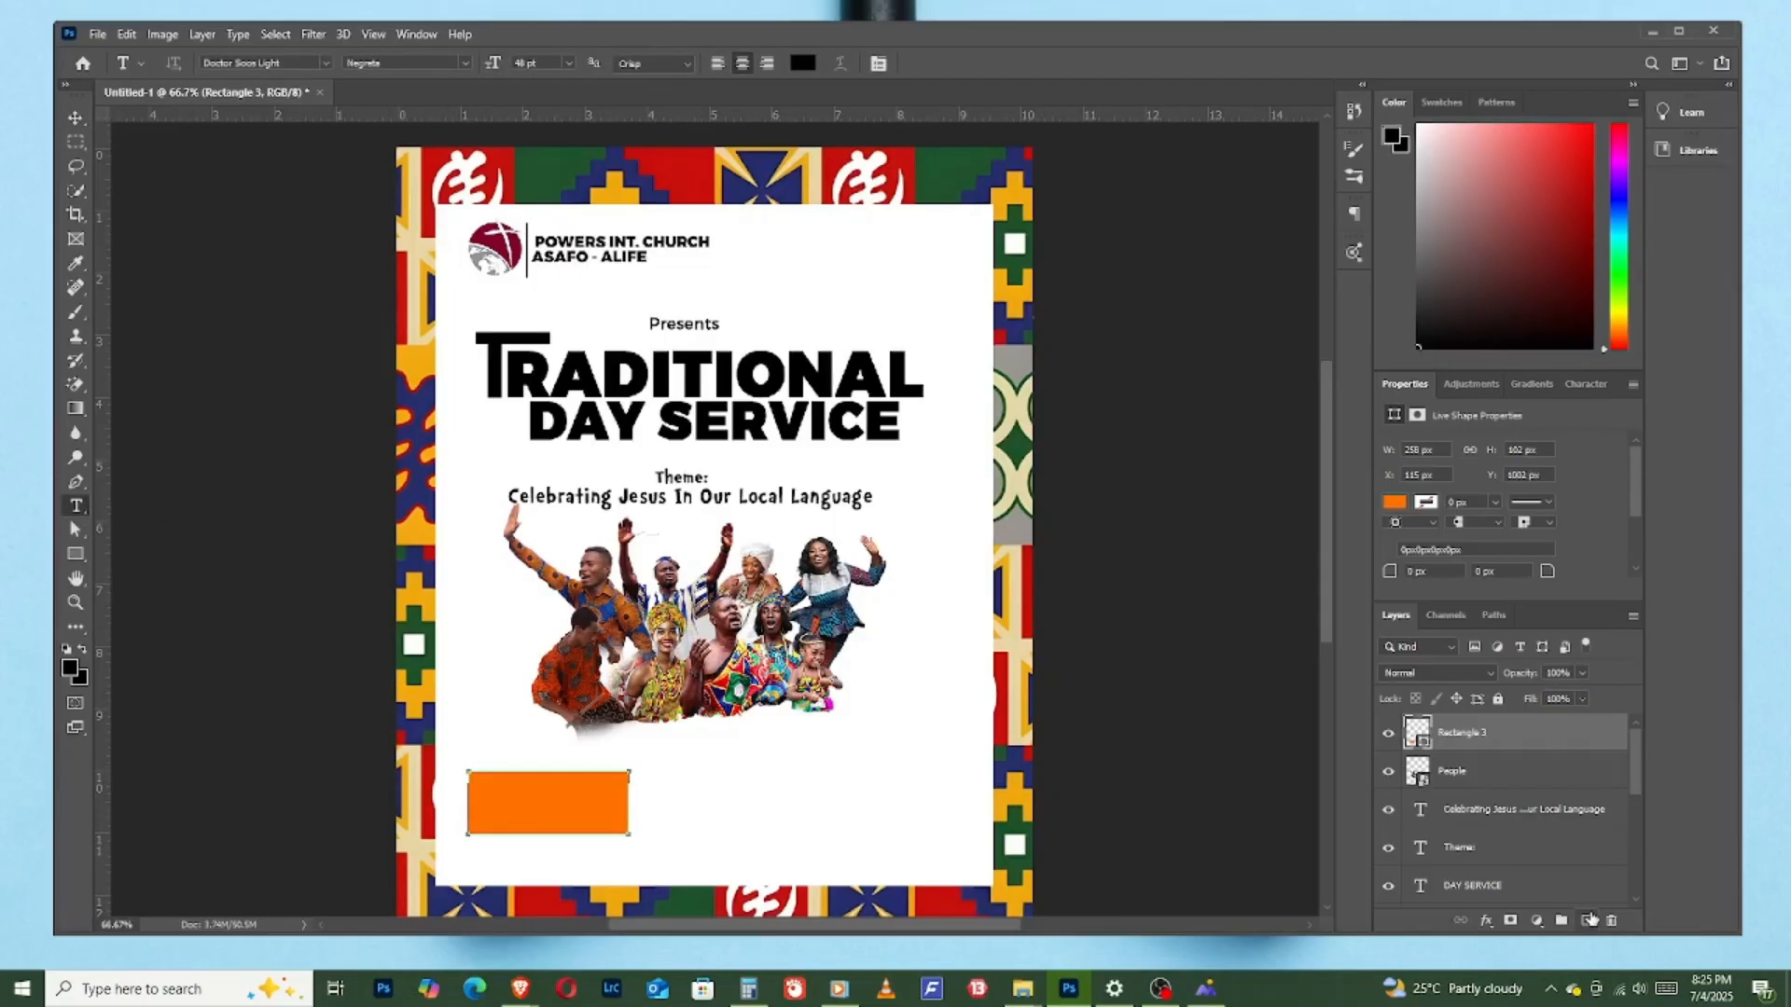
pyautogui.click(1590, 920)
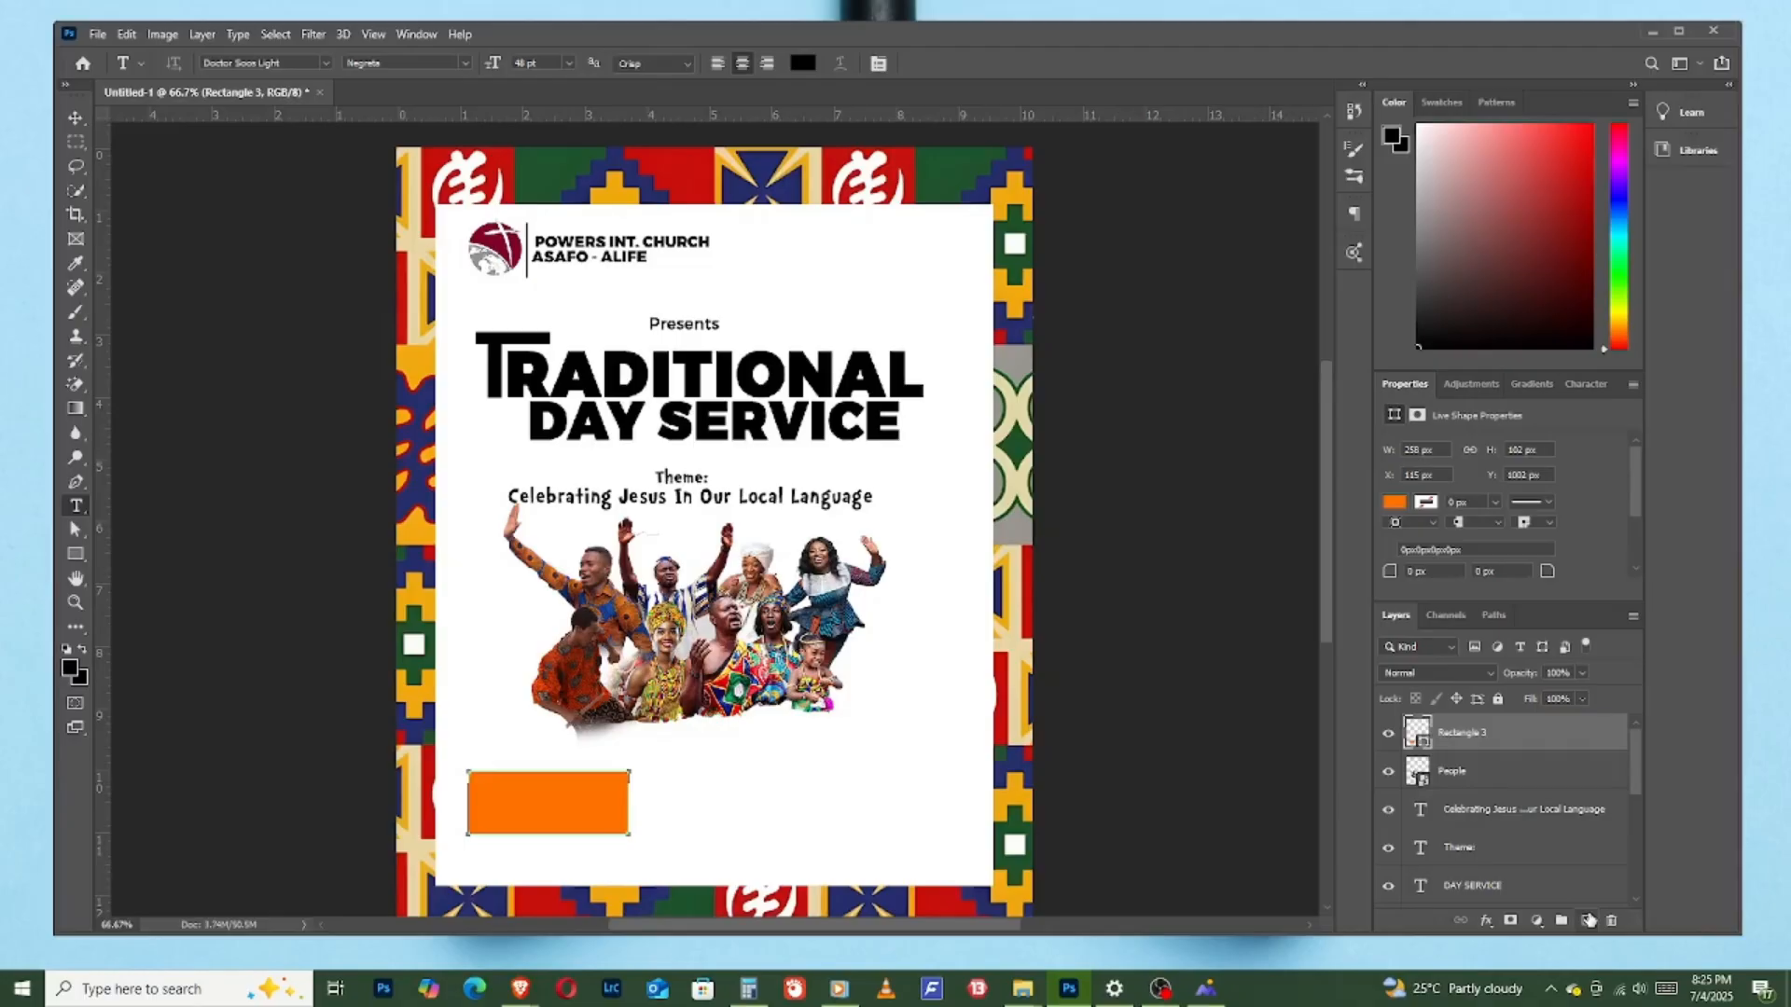
pyautogui.click(499, 793)
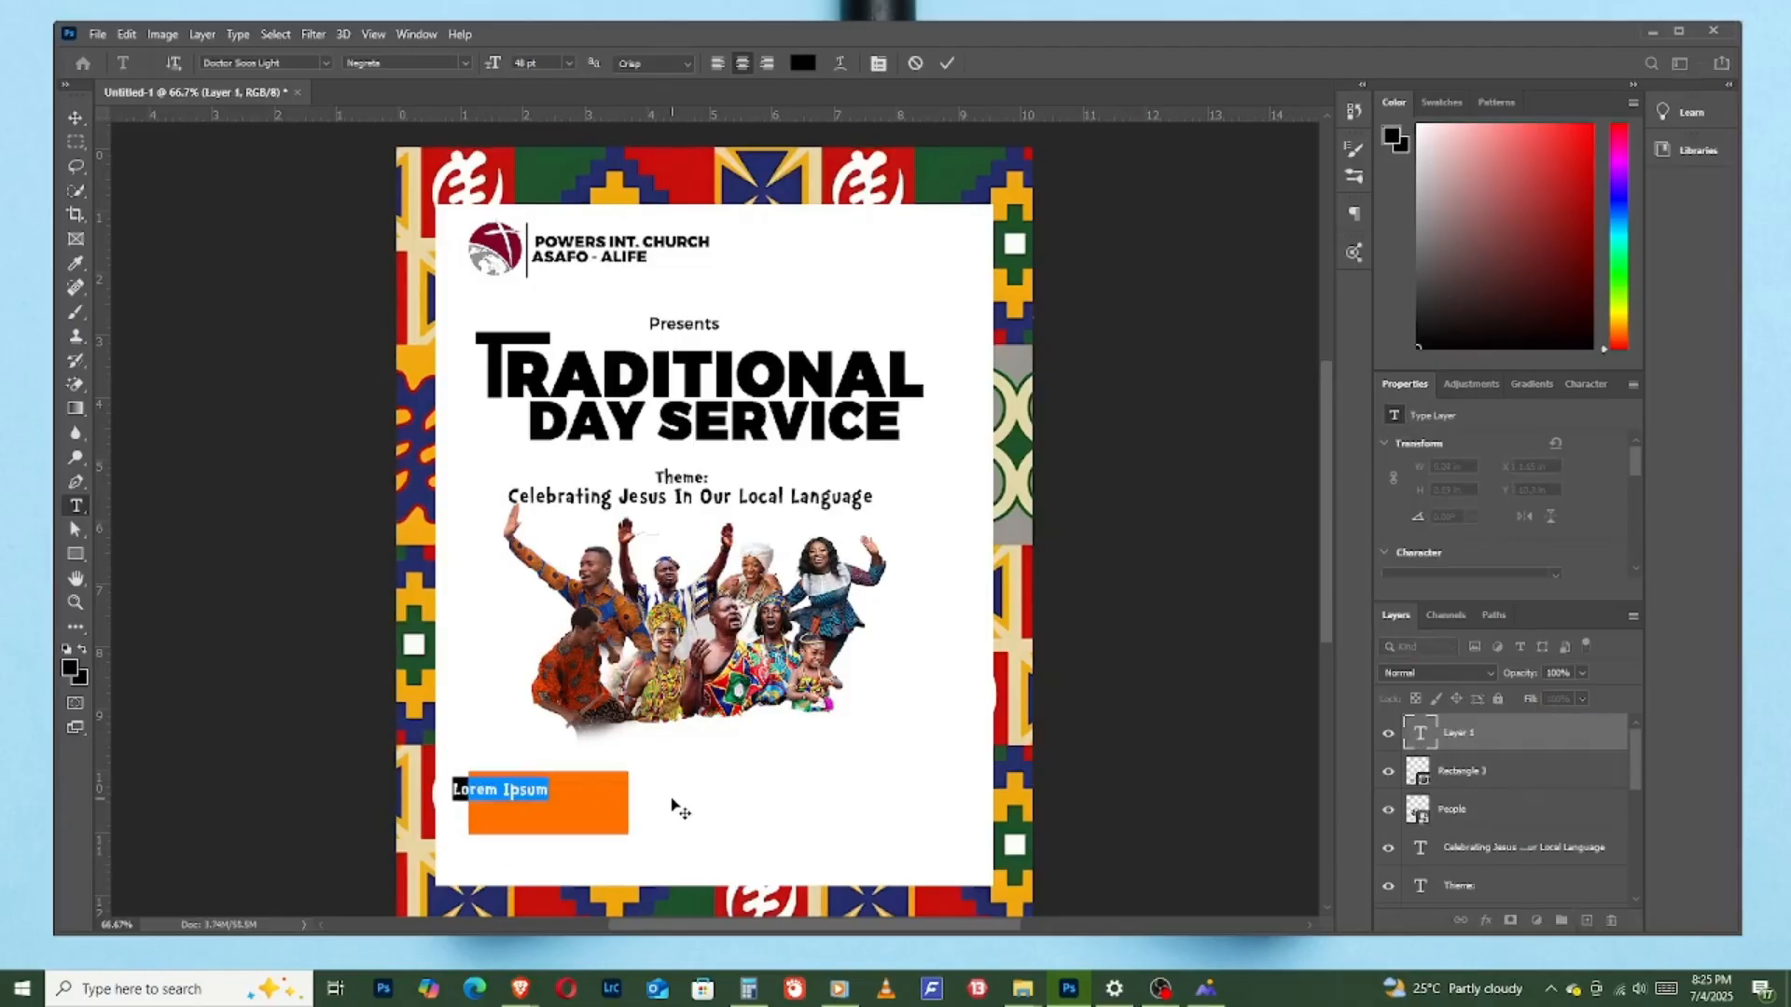
pyautogui.write('SUNDAY')
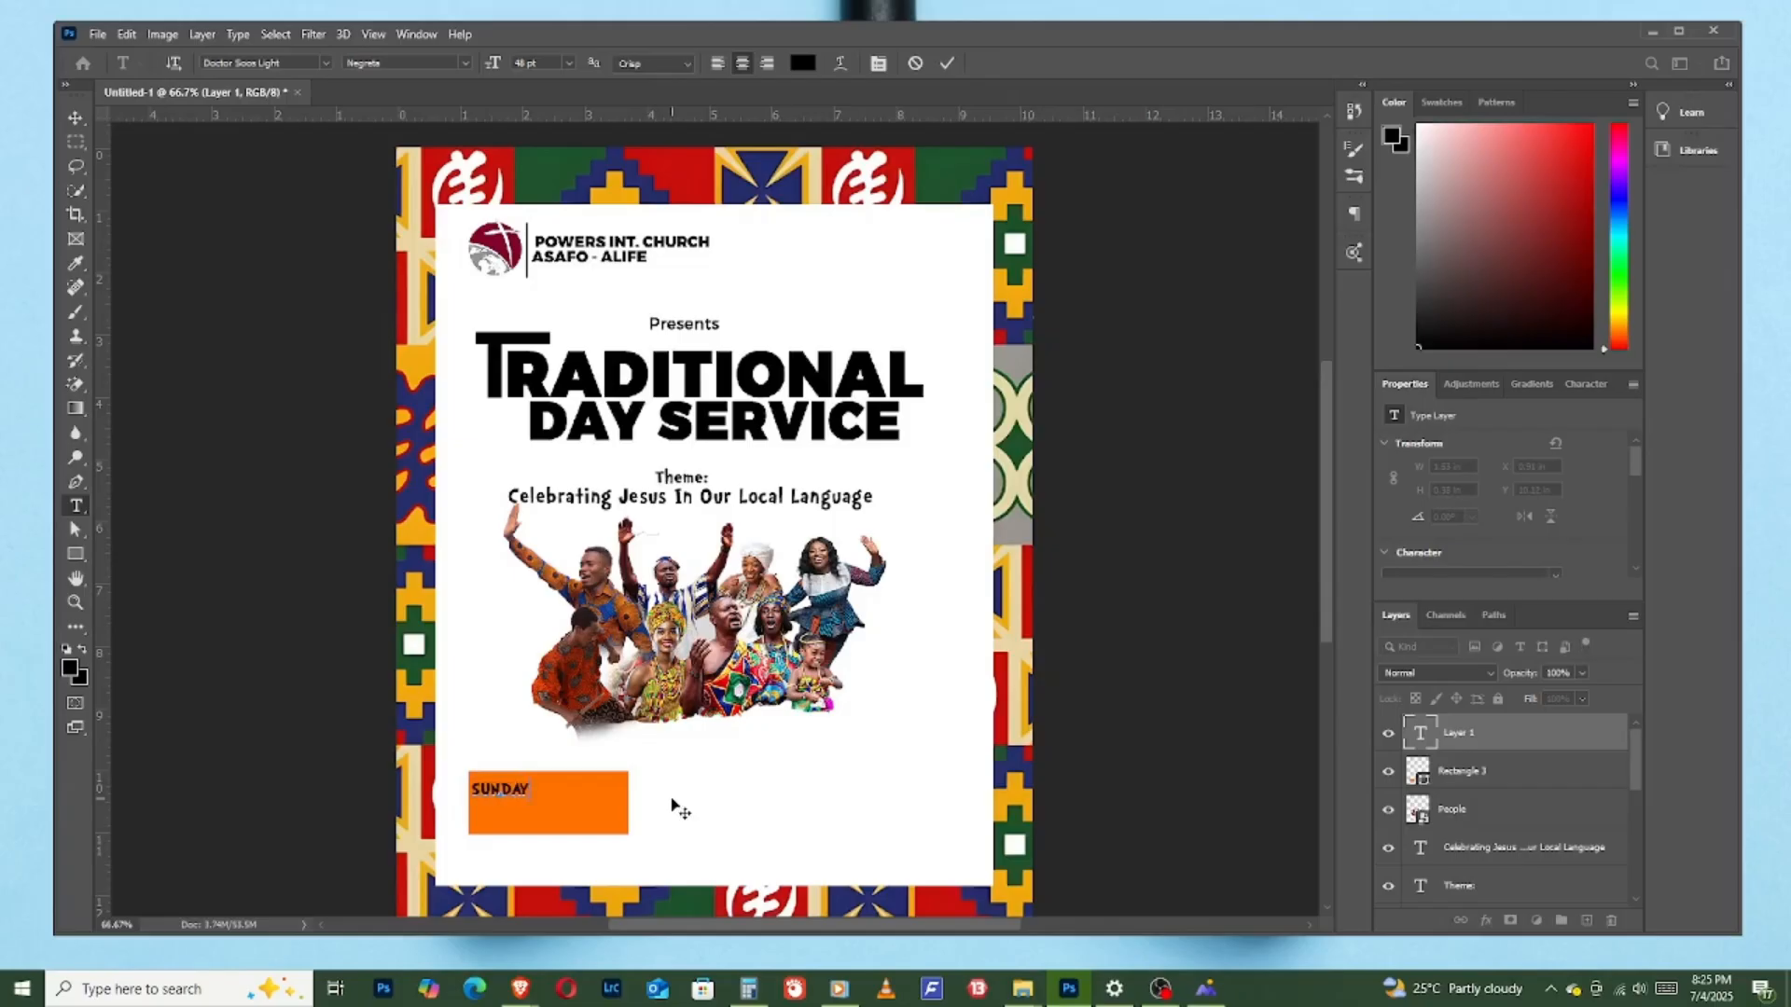
pyautogui.click(947, 63)
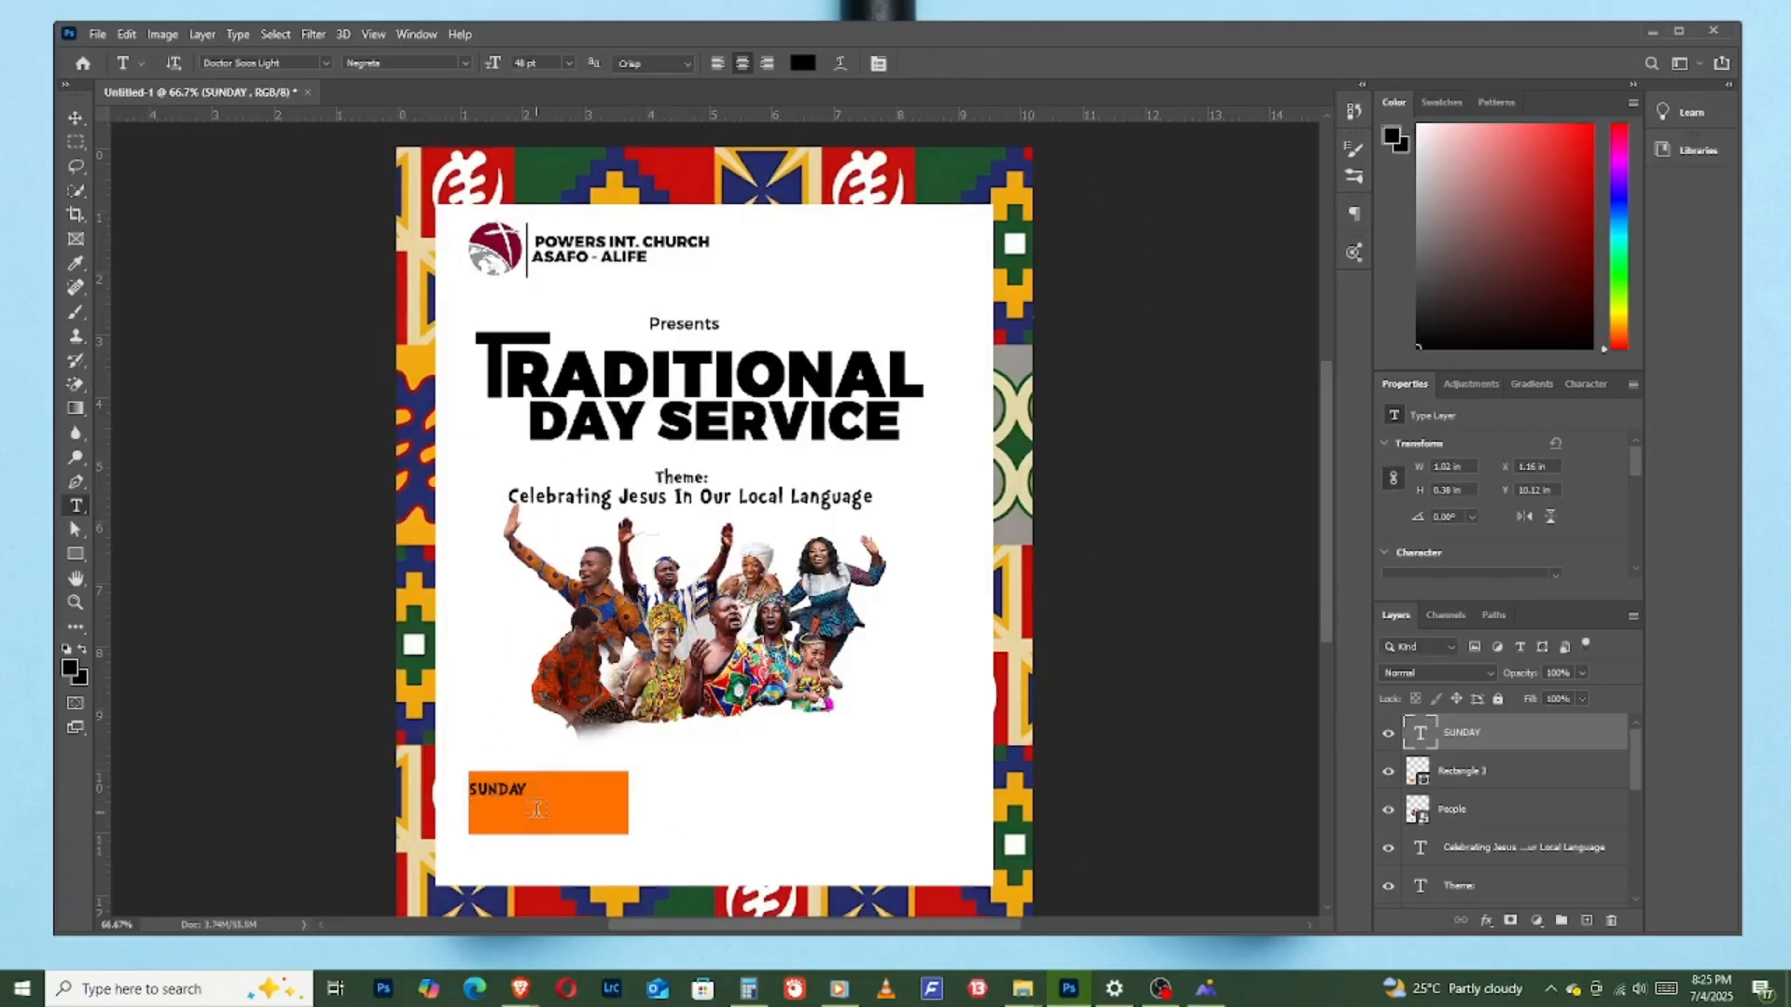
# - Add a separate text layer reading "8AM - 11AM" beneath "SUNDAY" on the orange rectangle
pyautogui.click(485, 819)
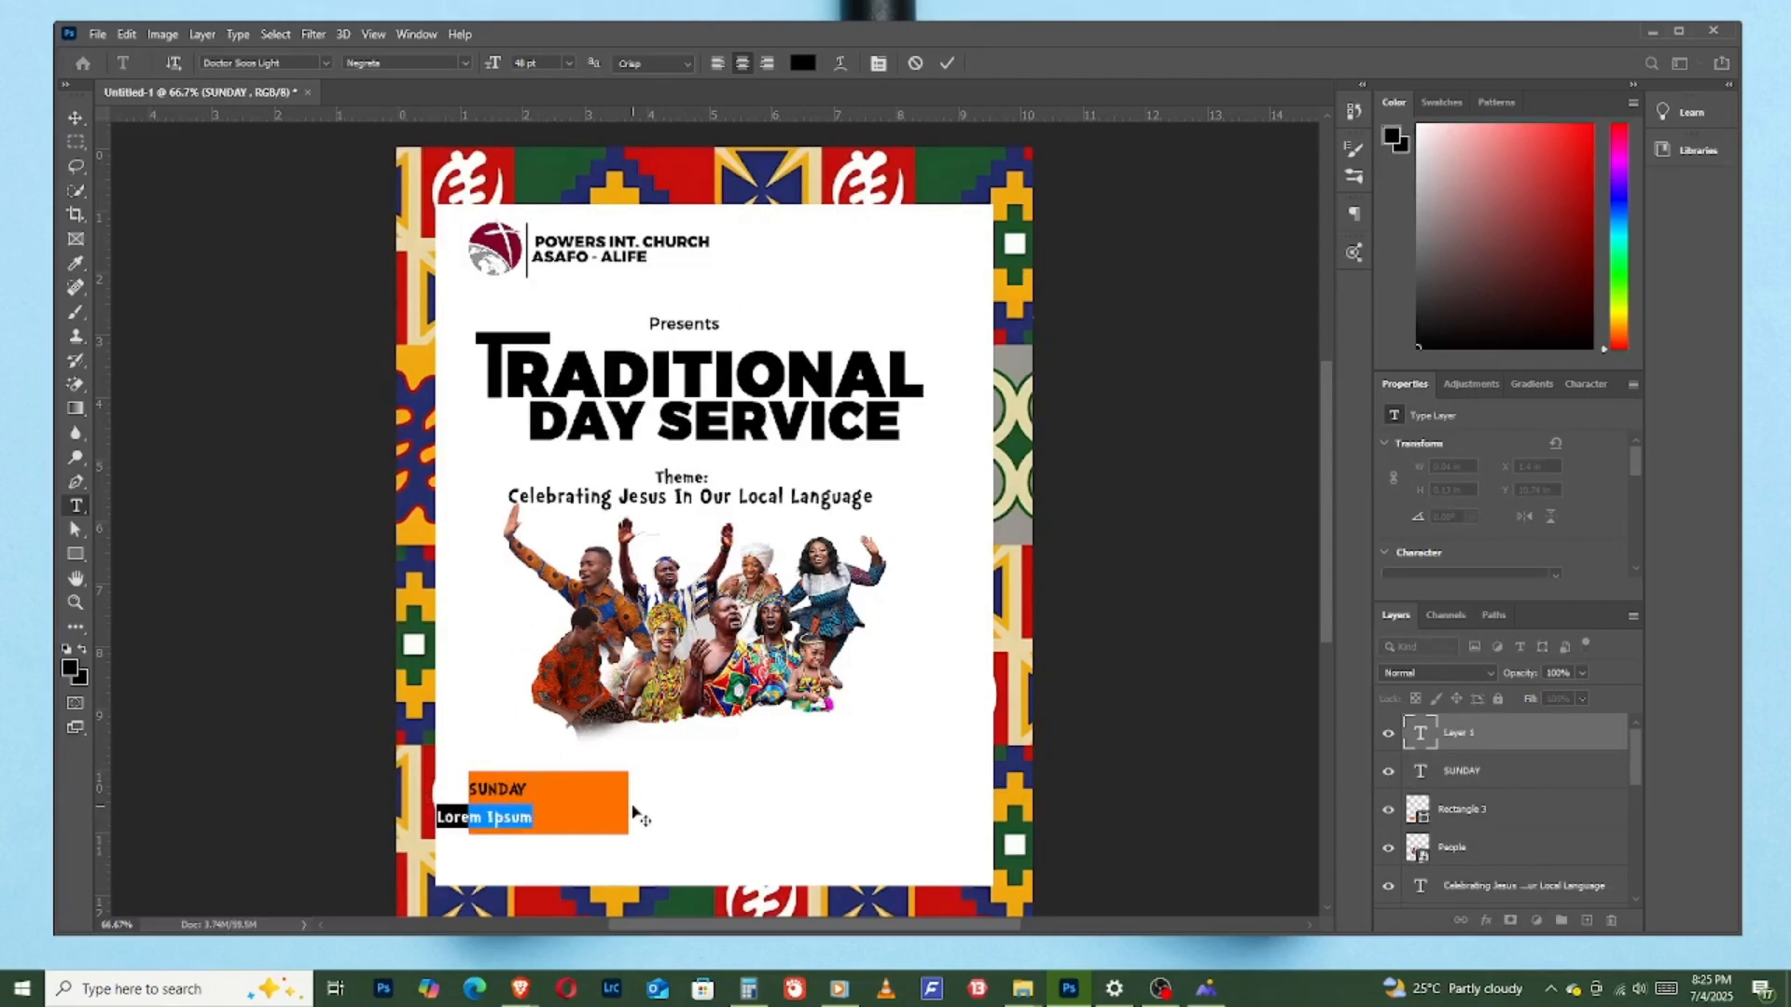
pyautogui.write('R')
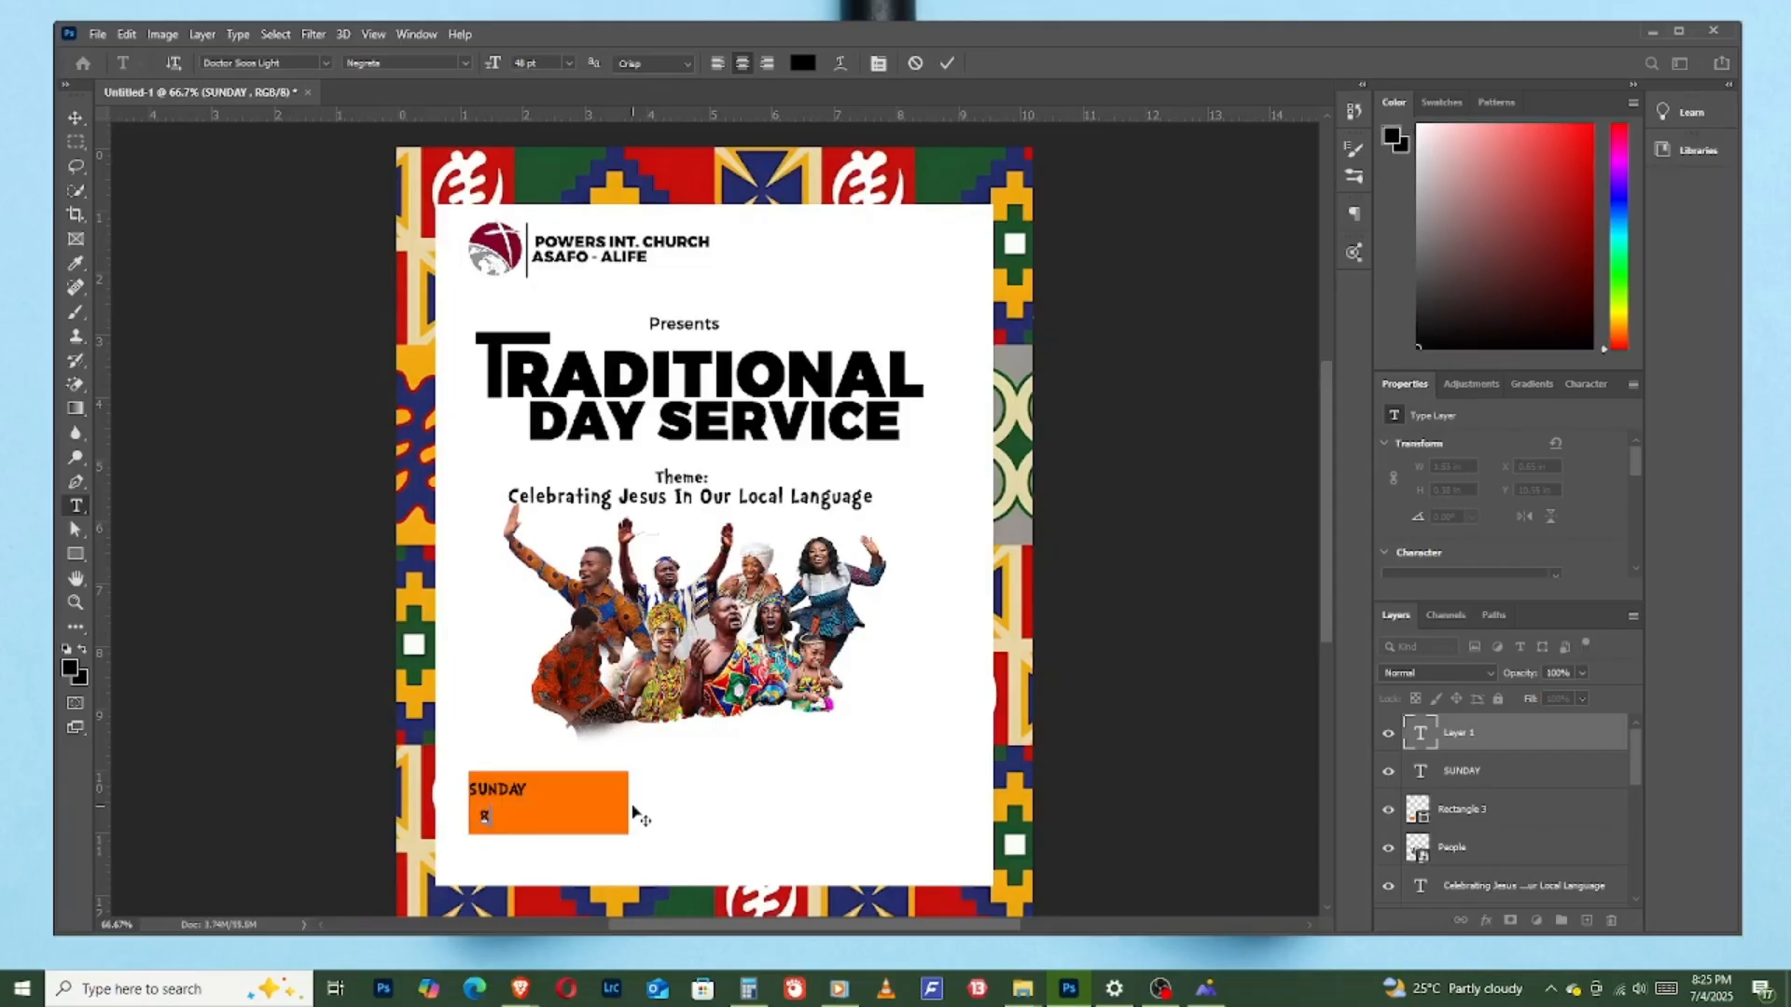
pyautogui.write('AM - 11AM')
pyautogui.click(947, 62)
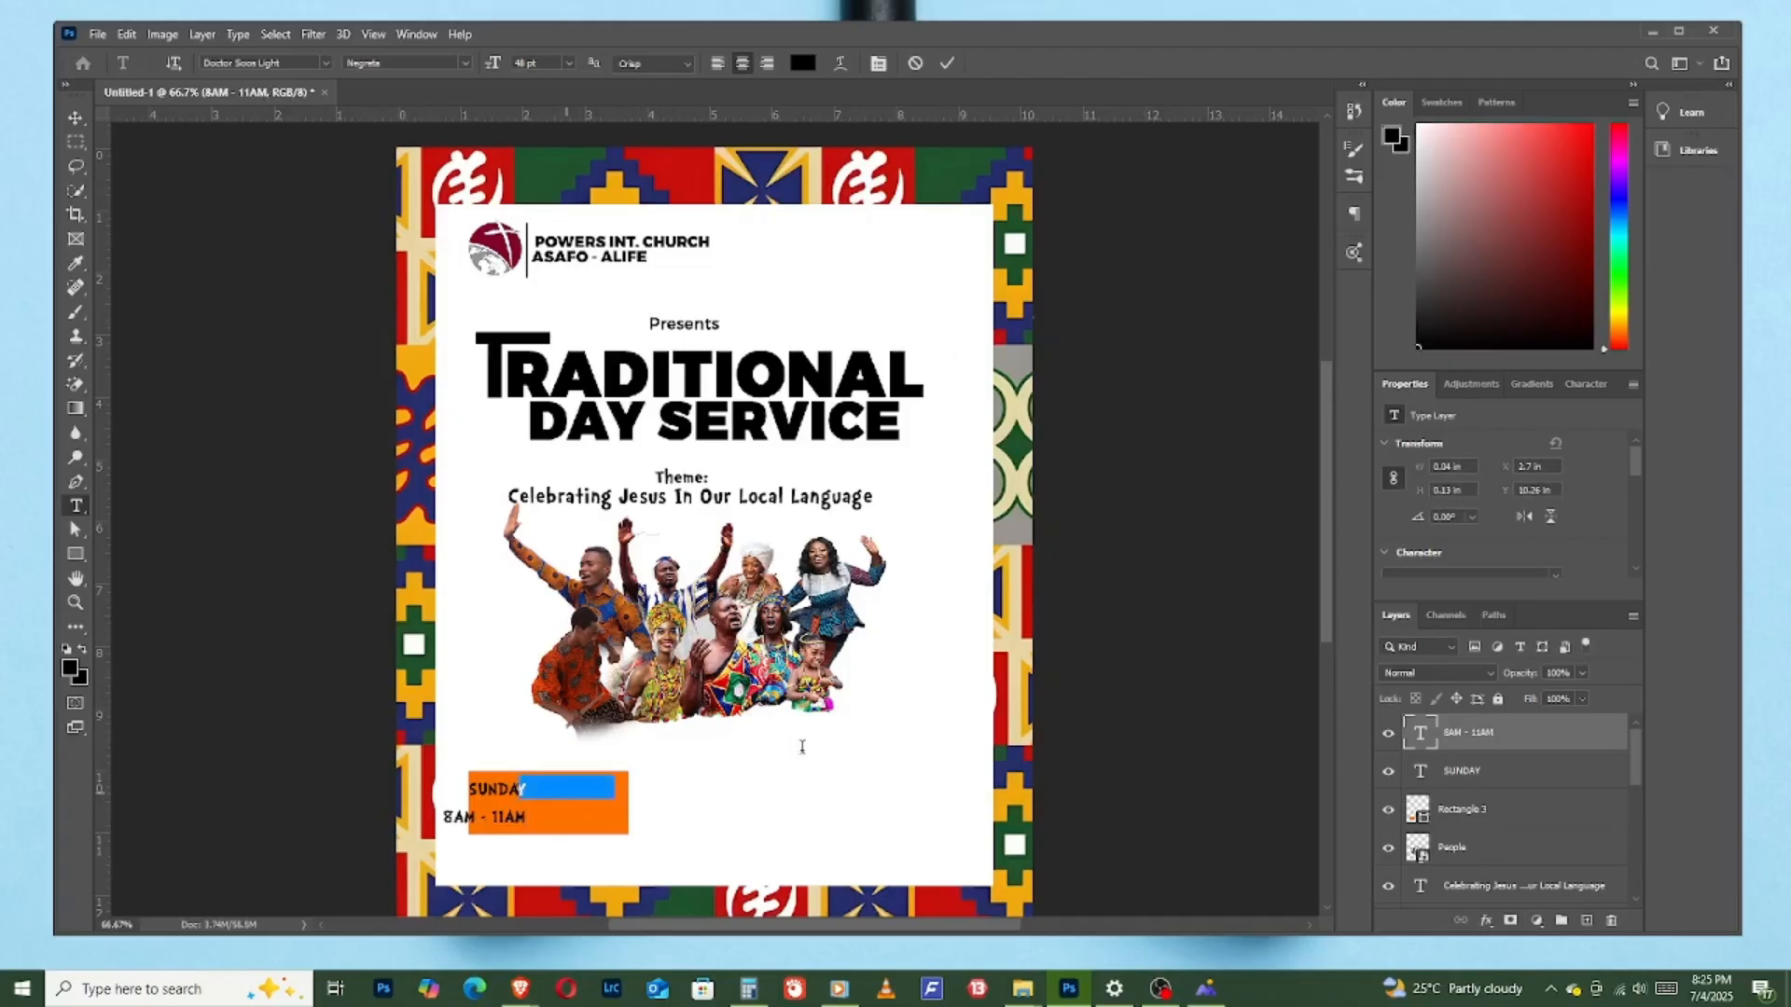
# - Add a text layer reading "29TH" beside "SUNDAY" on the orange rectangle
pyautogui.write('29')
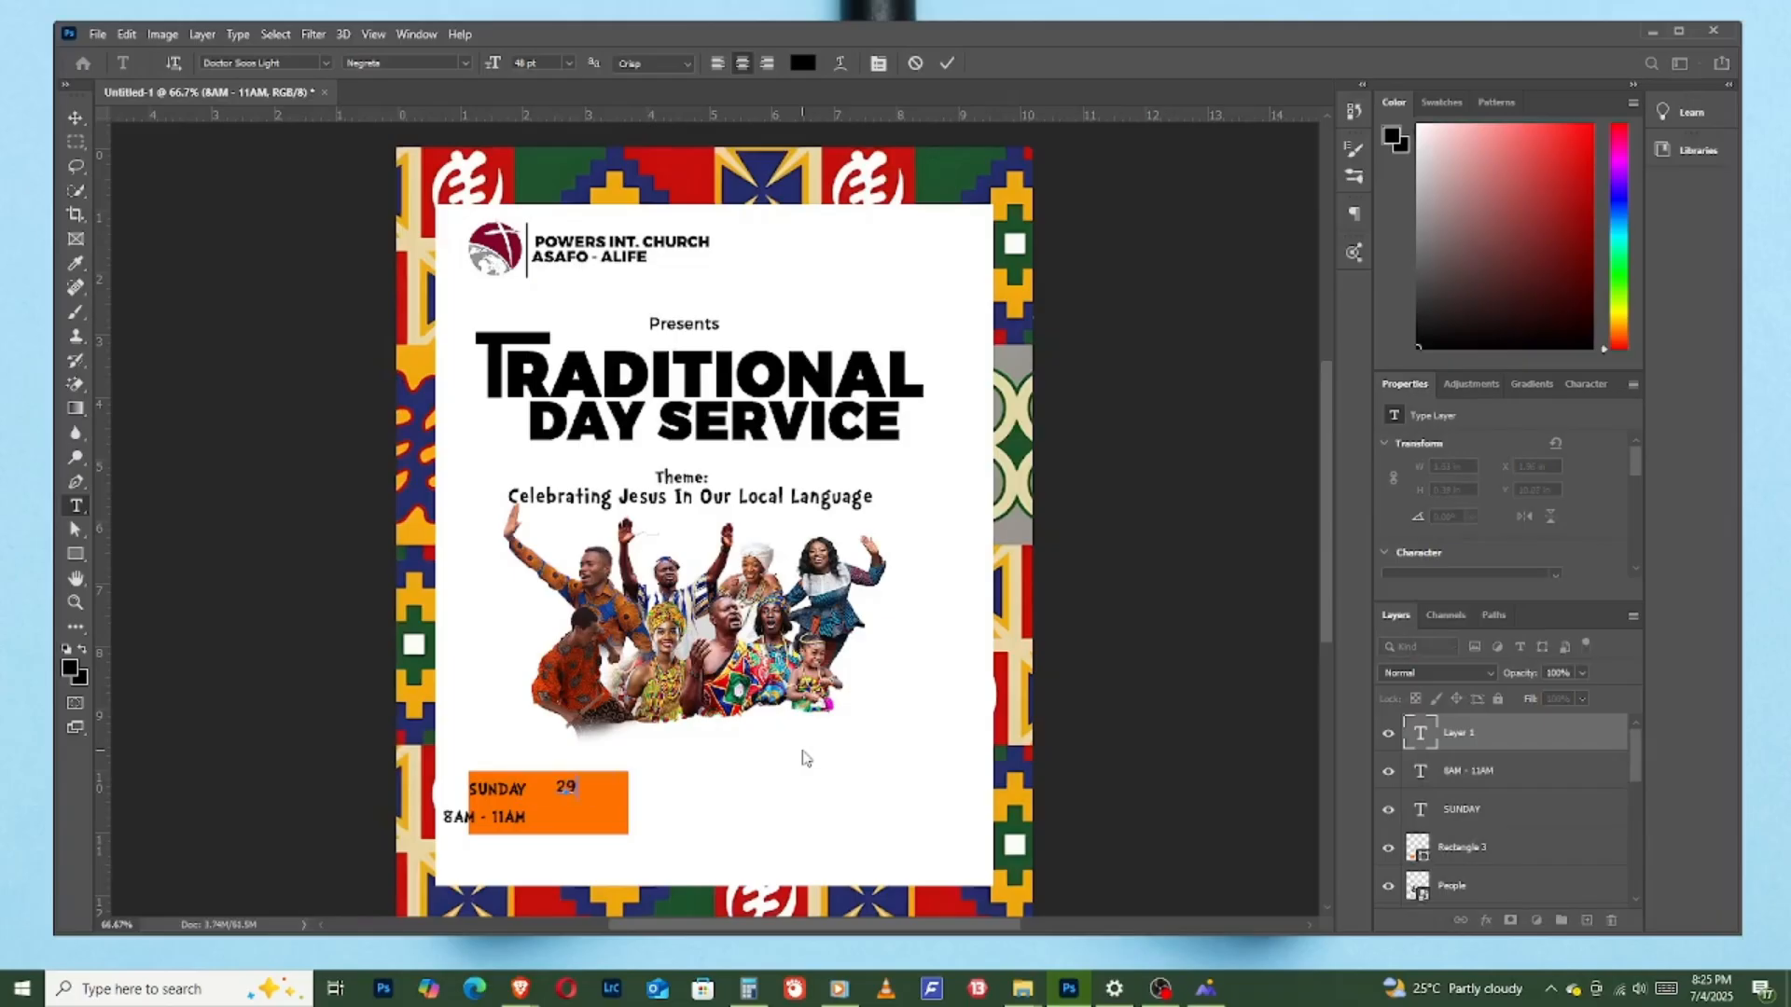
pyautogui.write('TH')
pyautogui.click(947, 63)
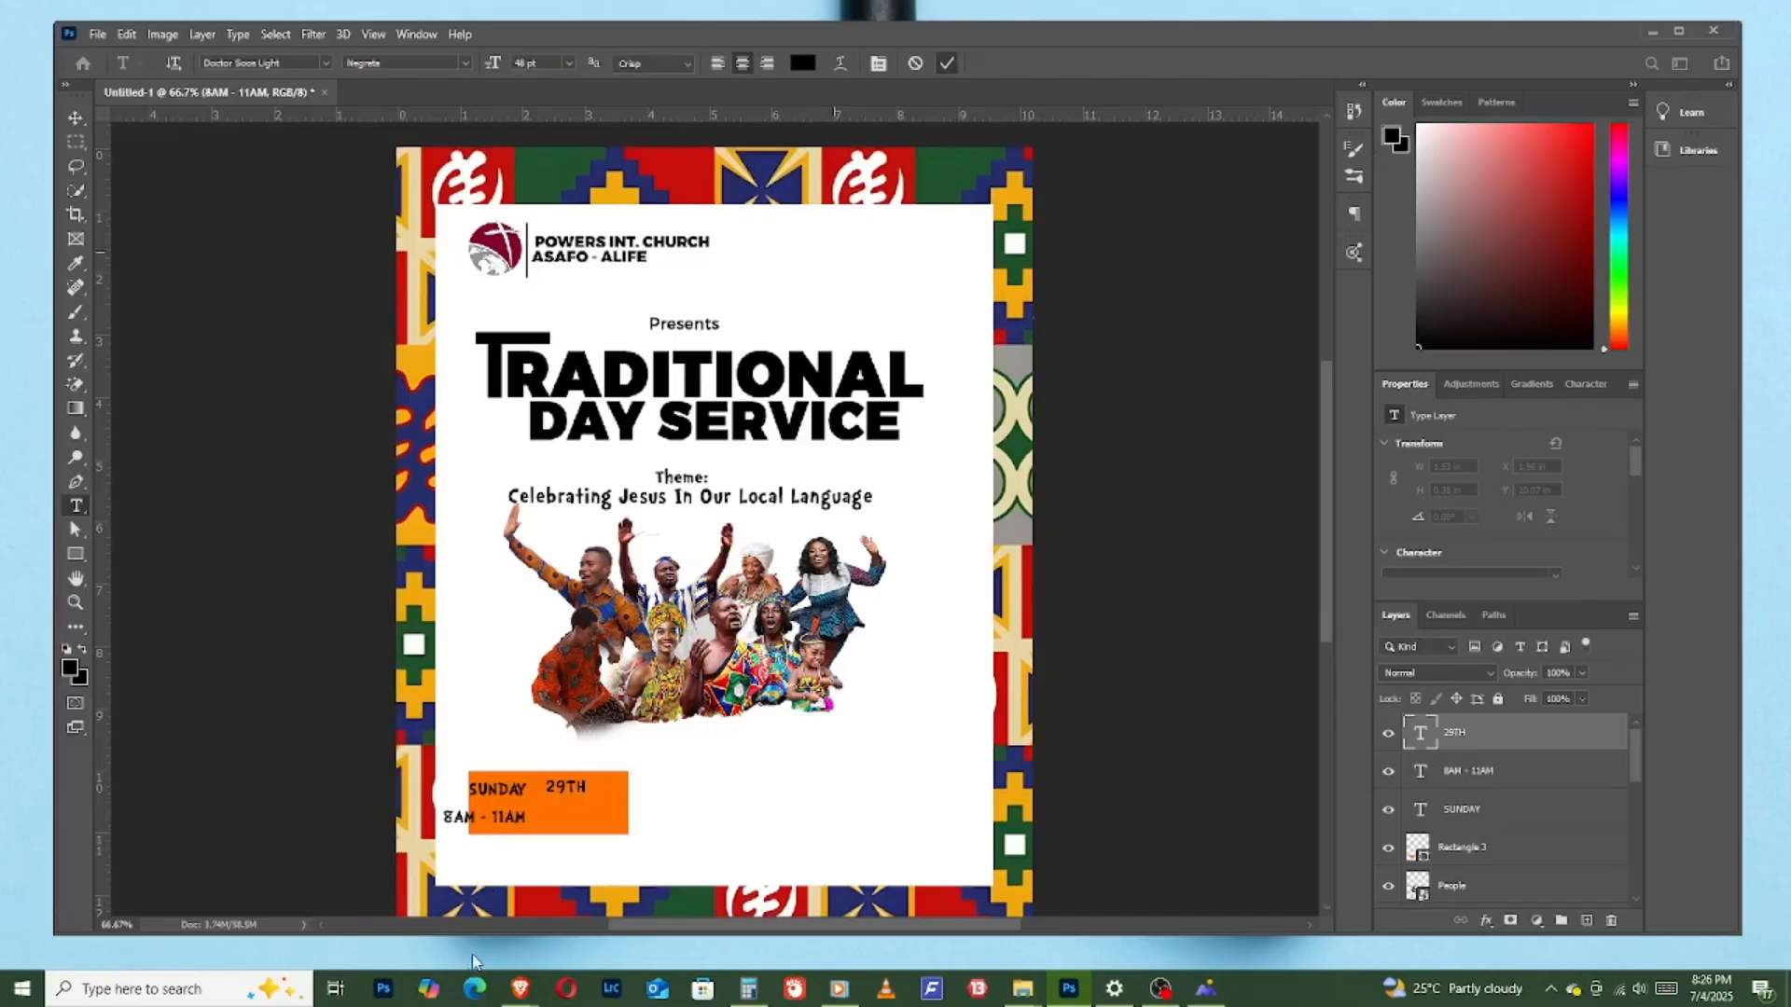
# - Add a separate text layer reading "JUNE" beneath "29TH" on the orange rectangle
pyautogui.click(579, 808)
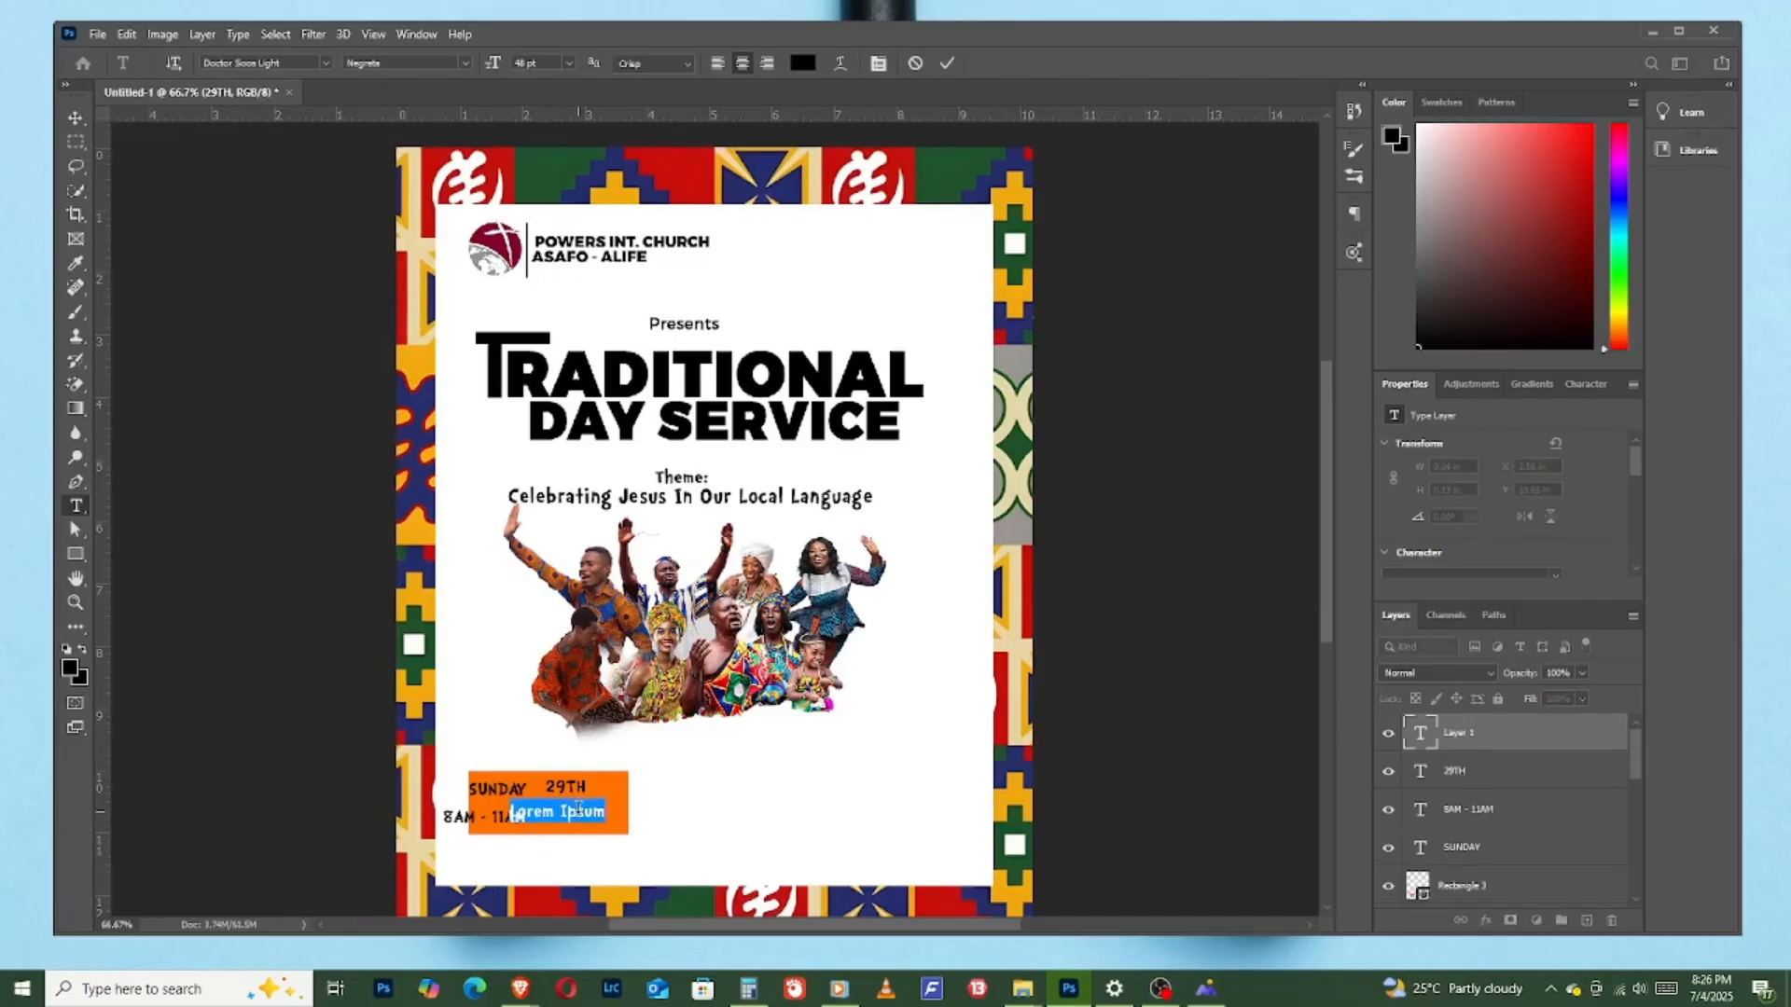
pyautogui.write('JUN')
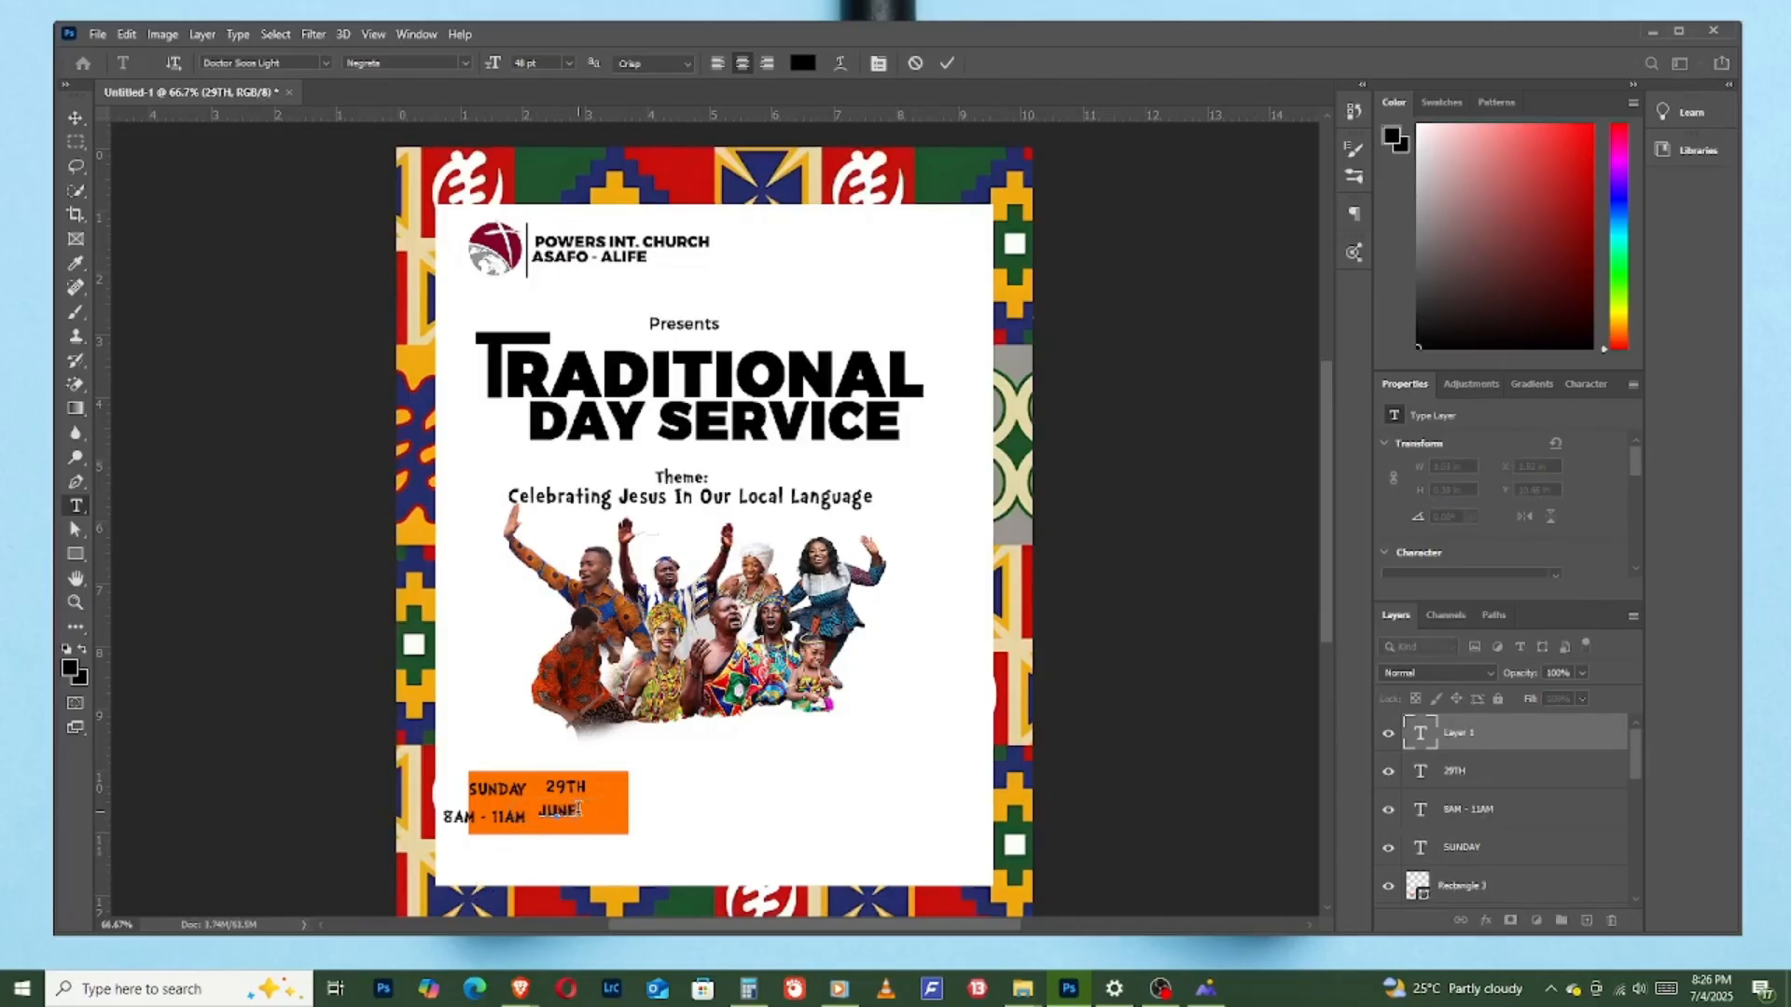
pyautogui.write('E')
pyautogui.click(946, 62)
# - Arrange the four texts inside the orange rectangle, with "29TH" and "JUNE" stacked to the right of "SUNDAY" and "8AM - 11AM"
pyautogui.click(77, 122)
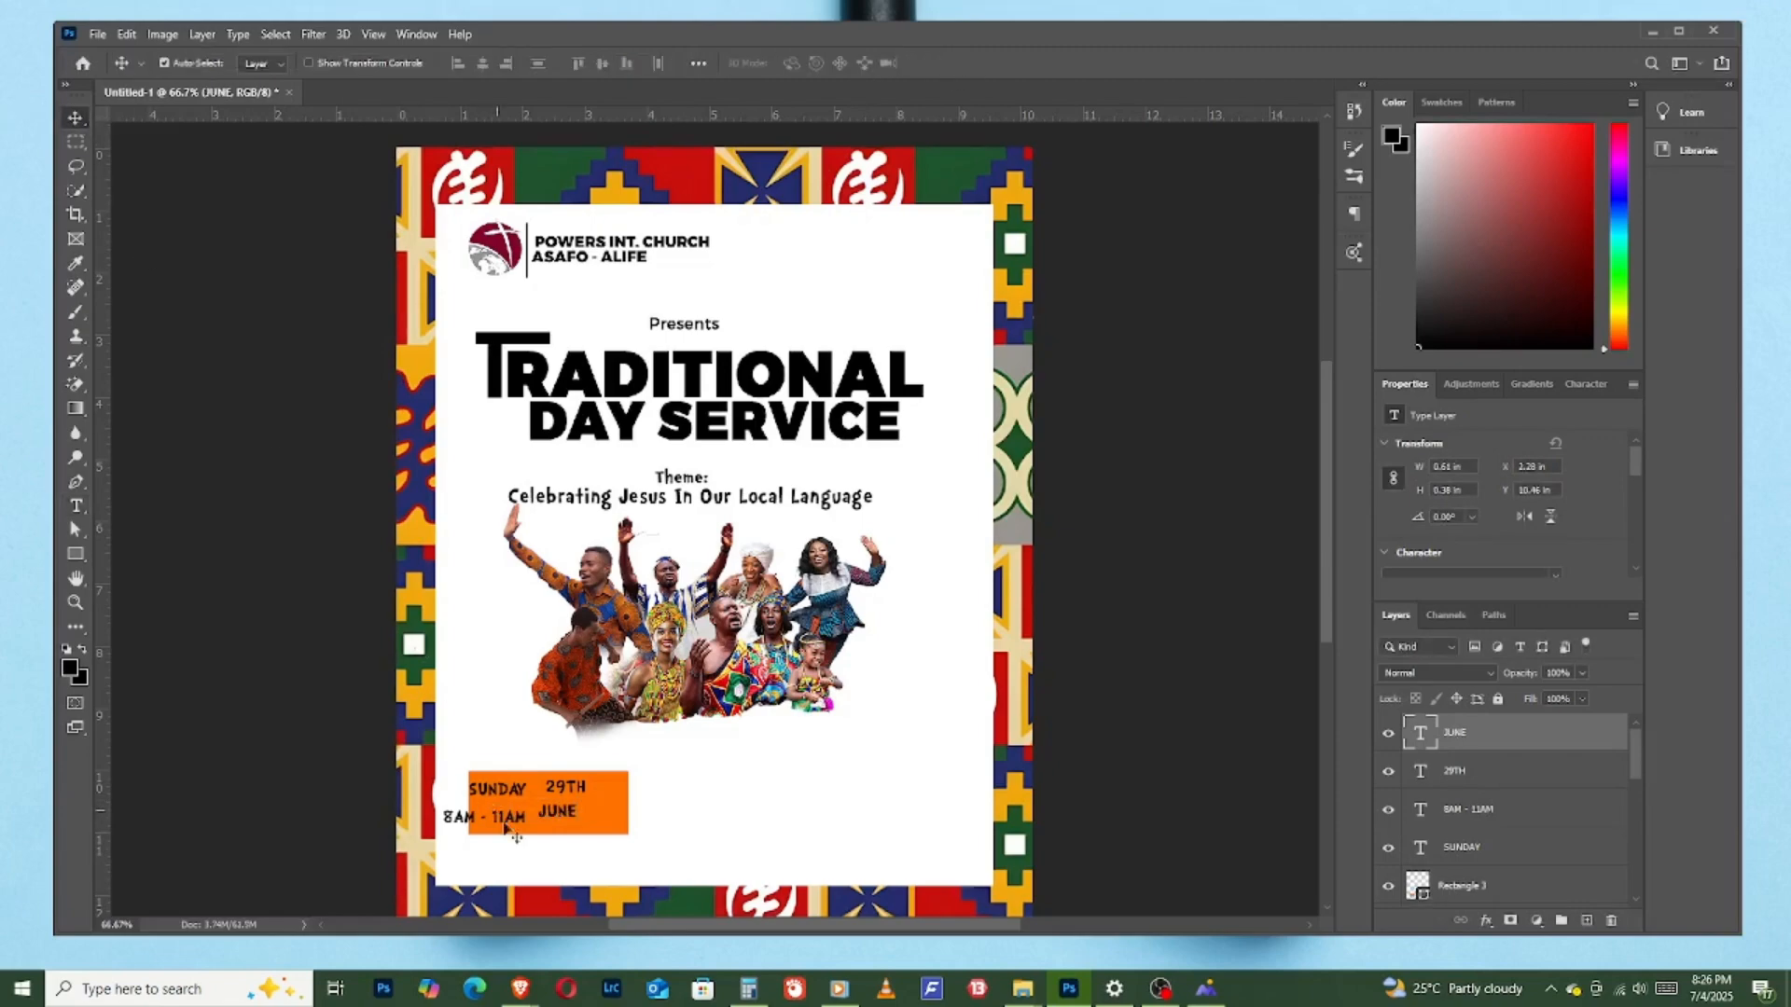
pyautogui.moveTo(580, 793); pyautogui.dragTo(607, 818)
pyautogui.moveTo(490, 823); pyautogui.dragTo(530, 814)
pyautogui.click(520, 796)
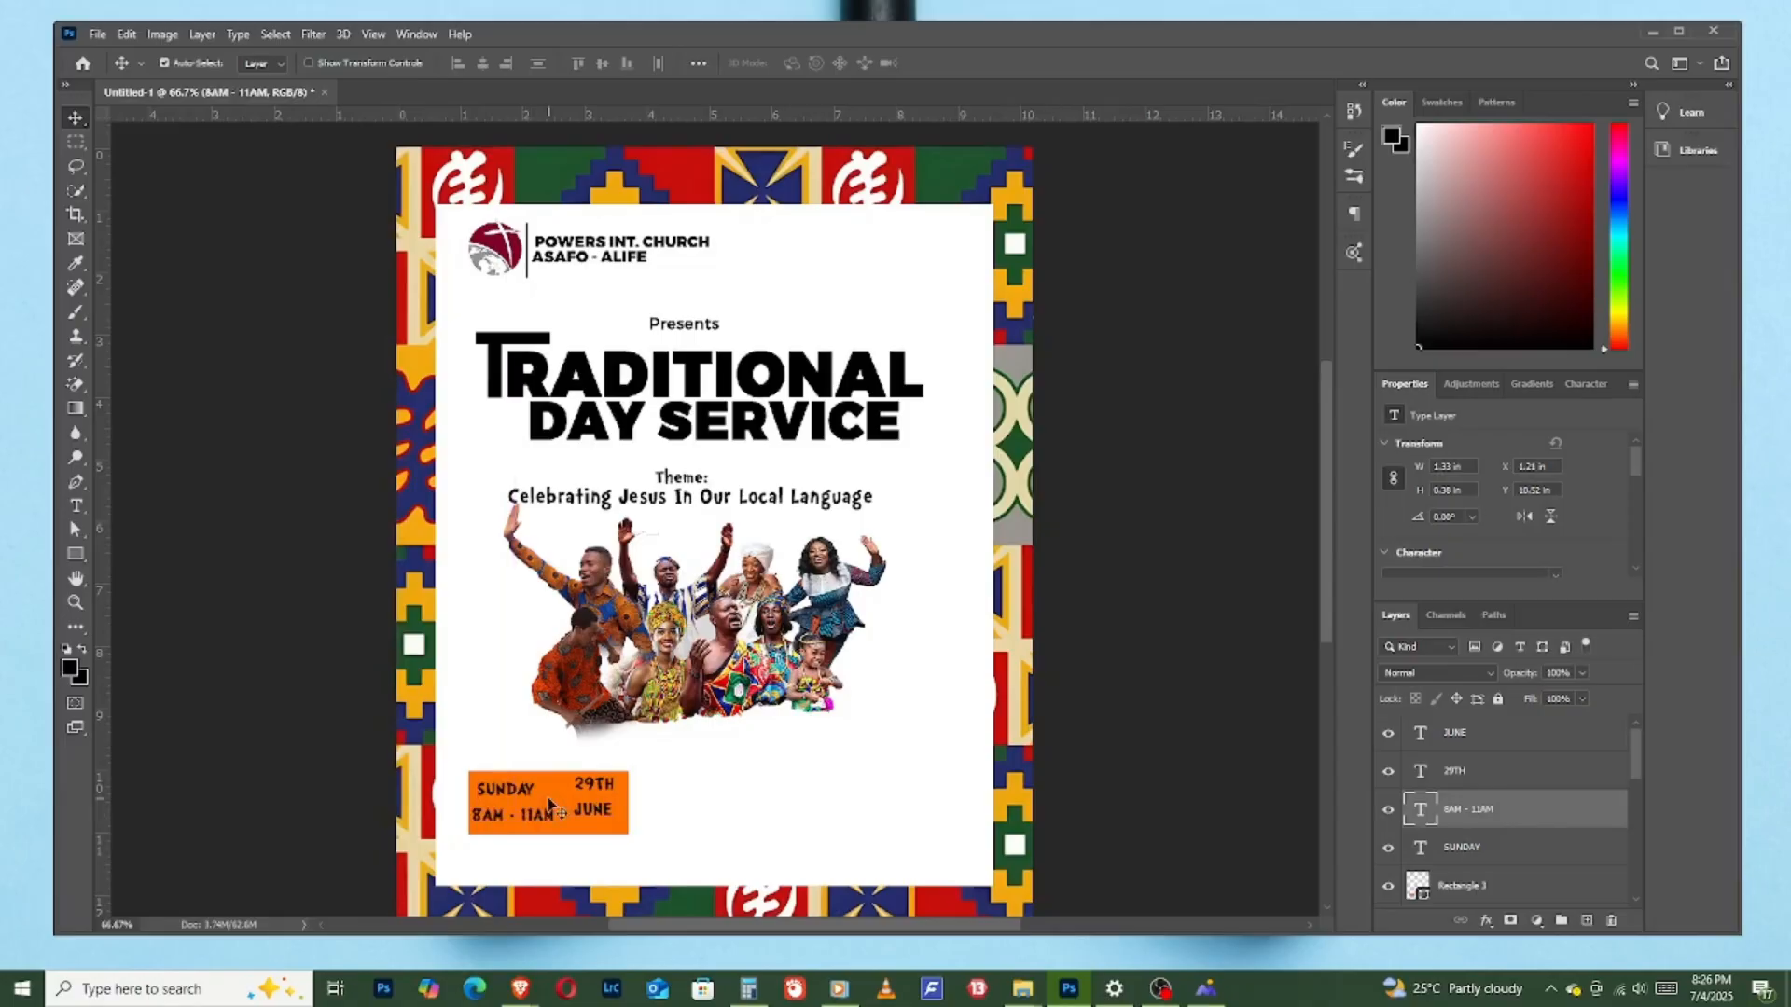
pyautogui.click(602, 814)
pyautogui.moveTo(602, 815); pyautogui.dragTo(602, 788)
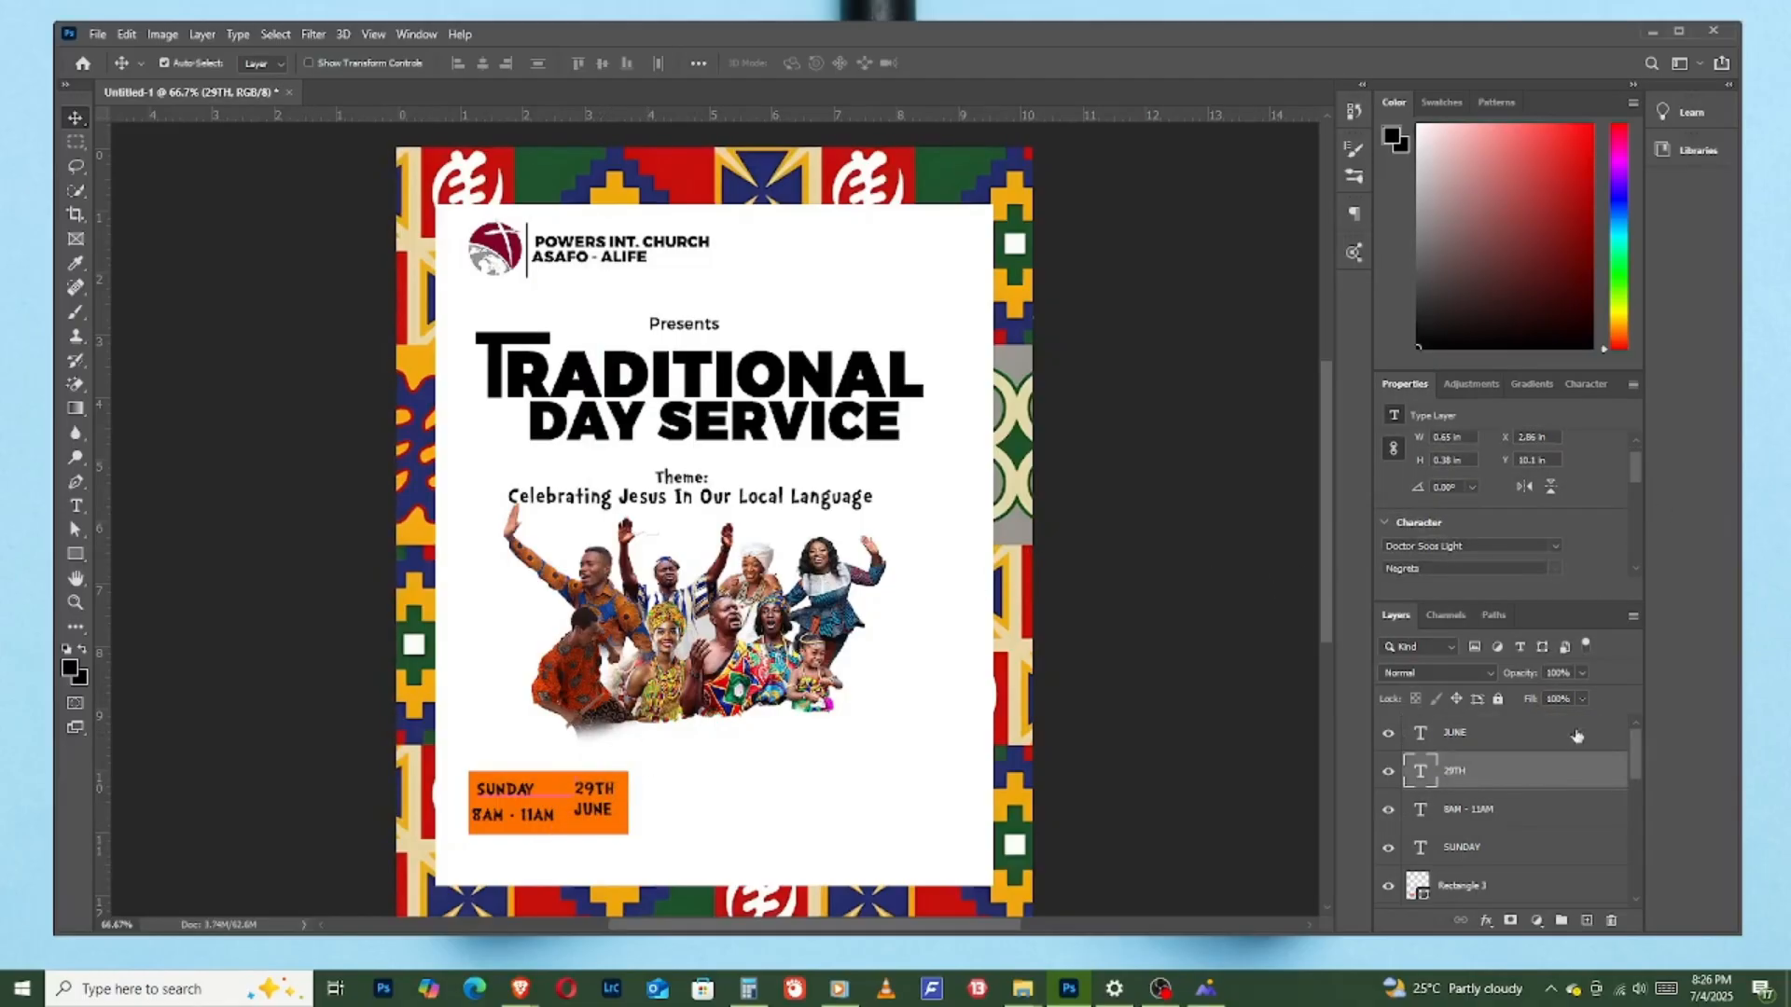
# - Set the SUNDAY, 8AM - 11AM, 29TH and JUNE layers to Poppins ExtraBold and shift them together slightly right
pyautogui.click(1487, 846)
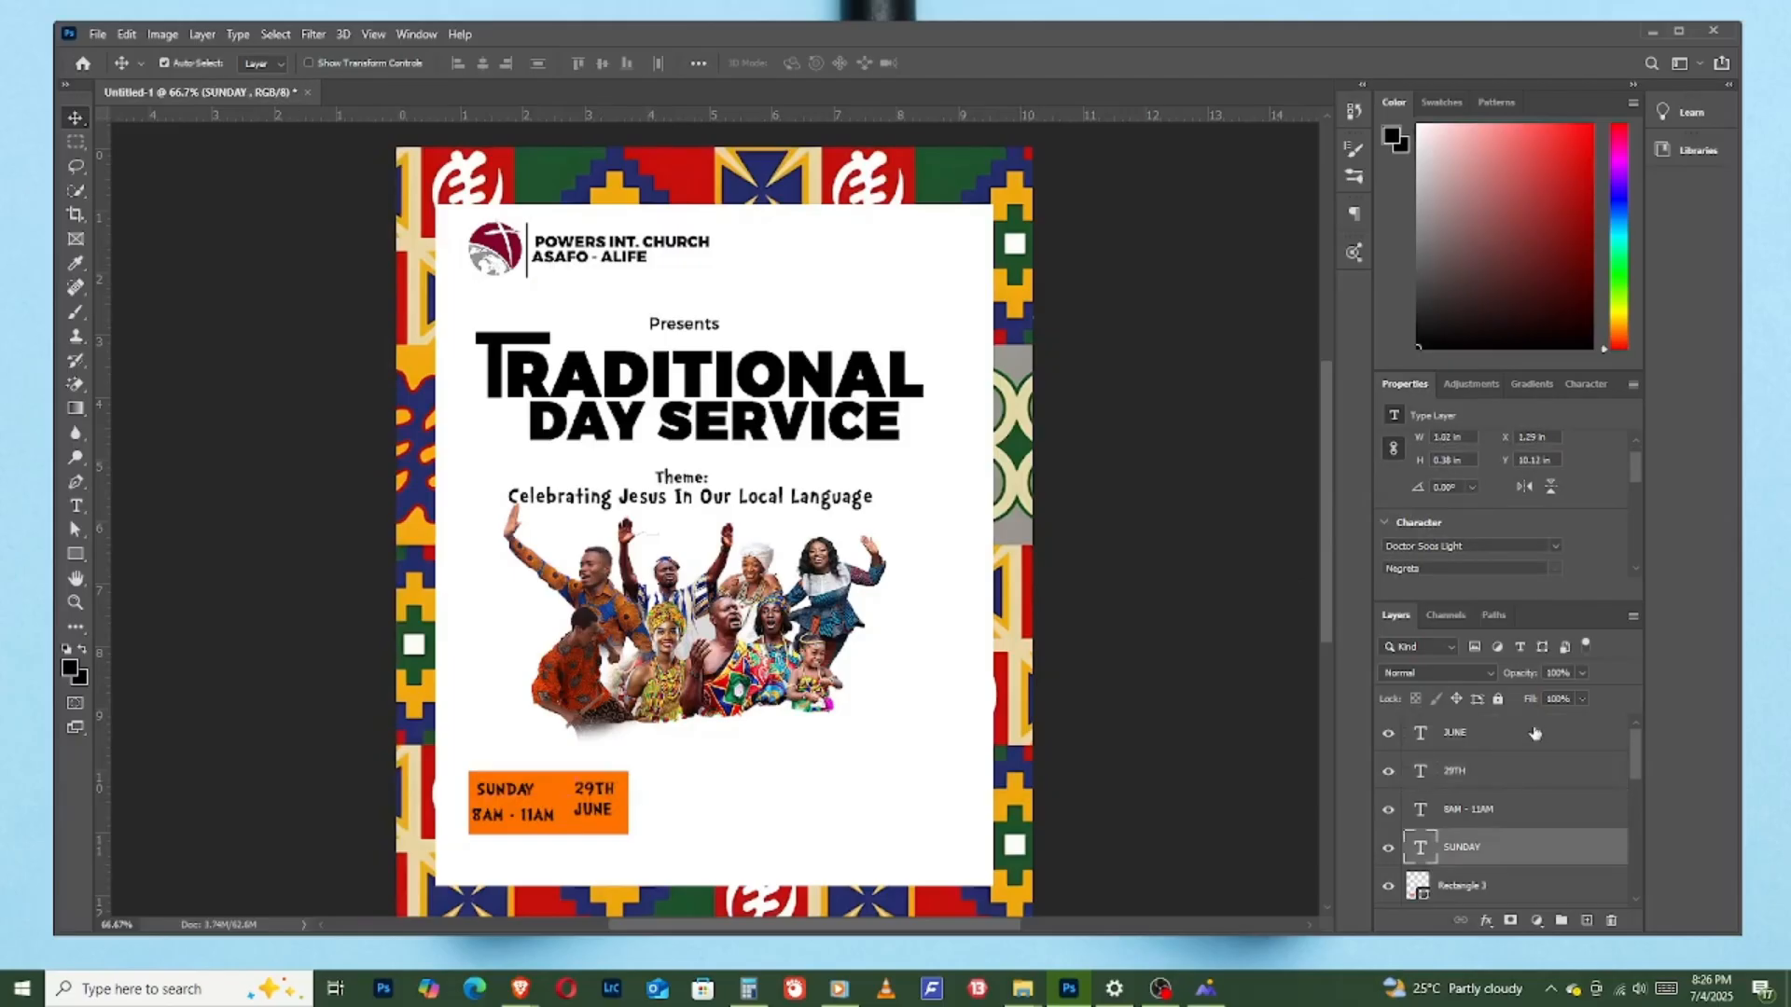
pyautogui.keyDown('shift'); pyautogui.click(1470, 736); pyautogui.keyUp('shift')
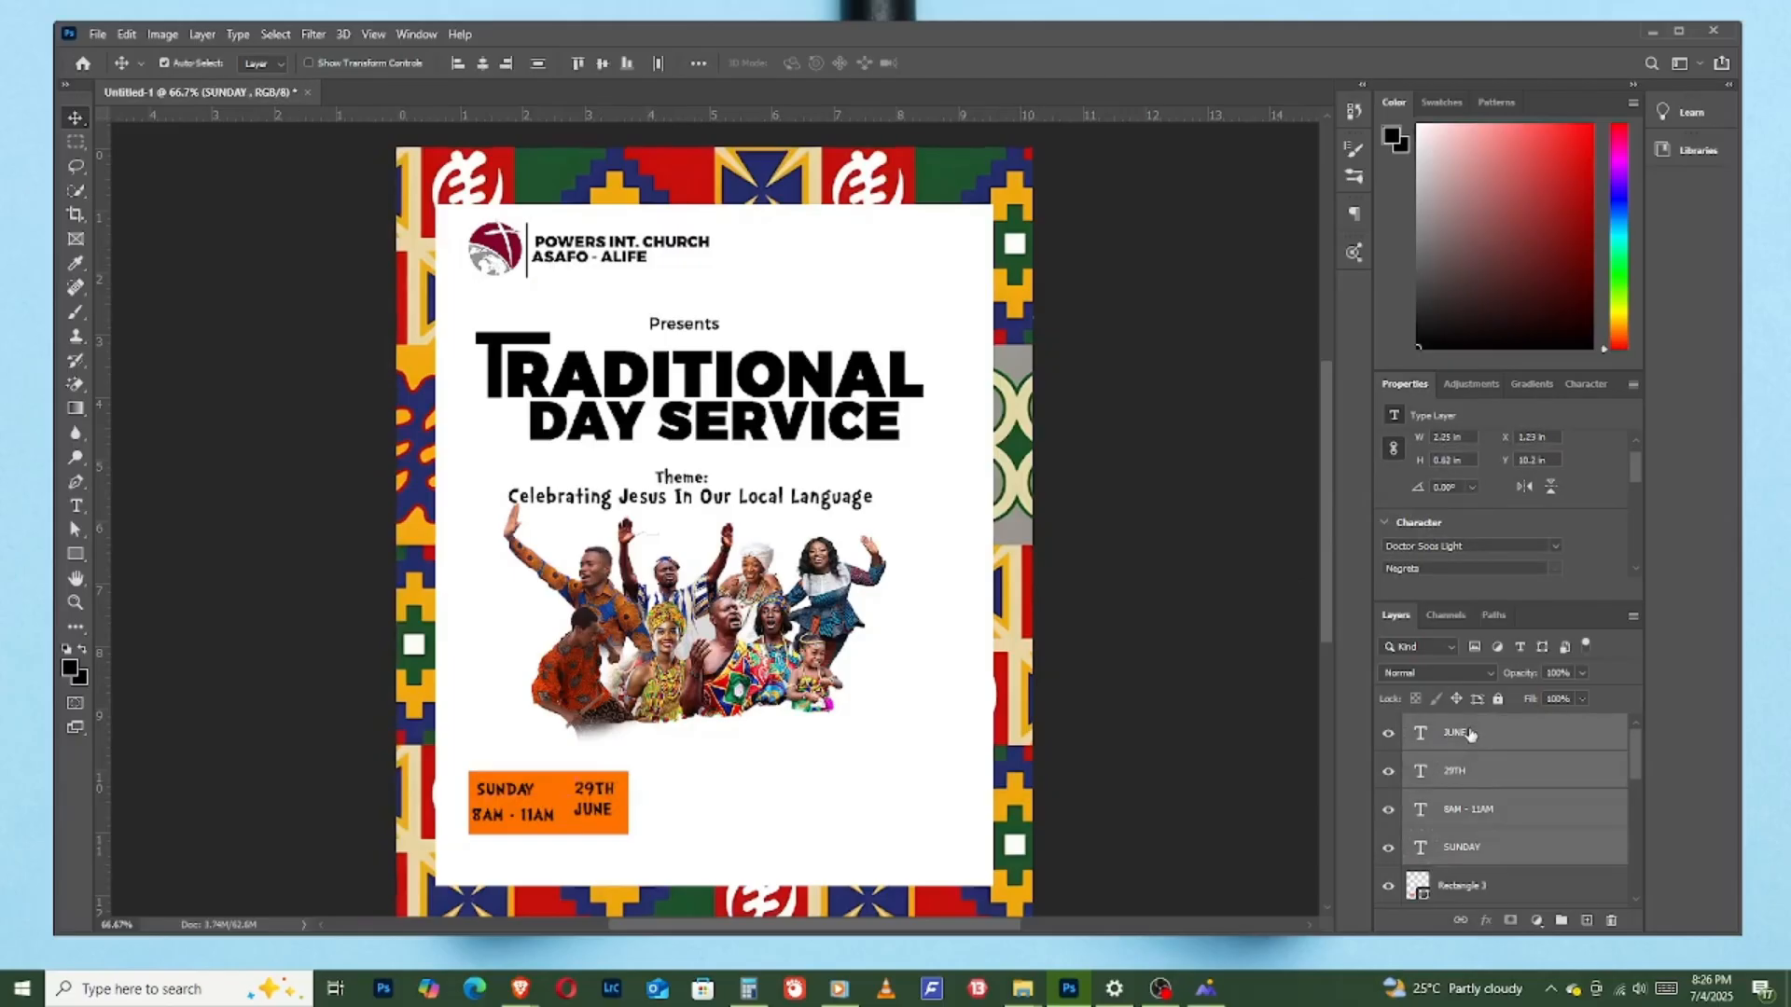
pyautogui.scroll(-1, 1498, 529)
pyautogui.click(1498, 529)
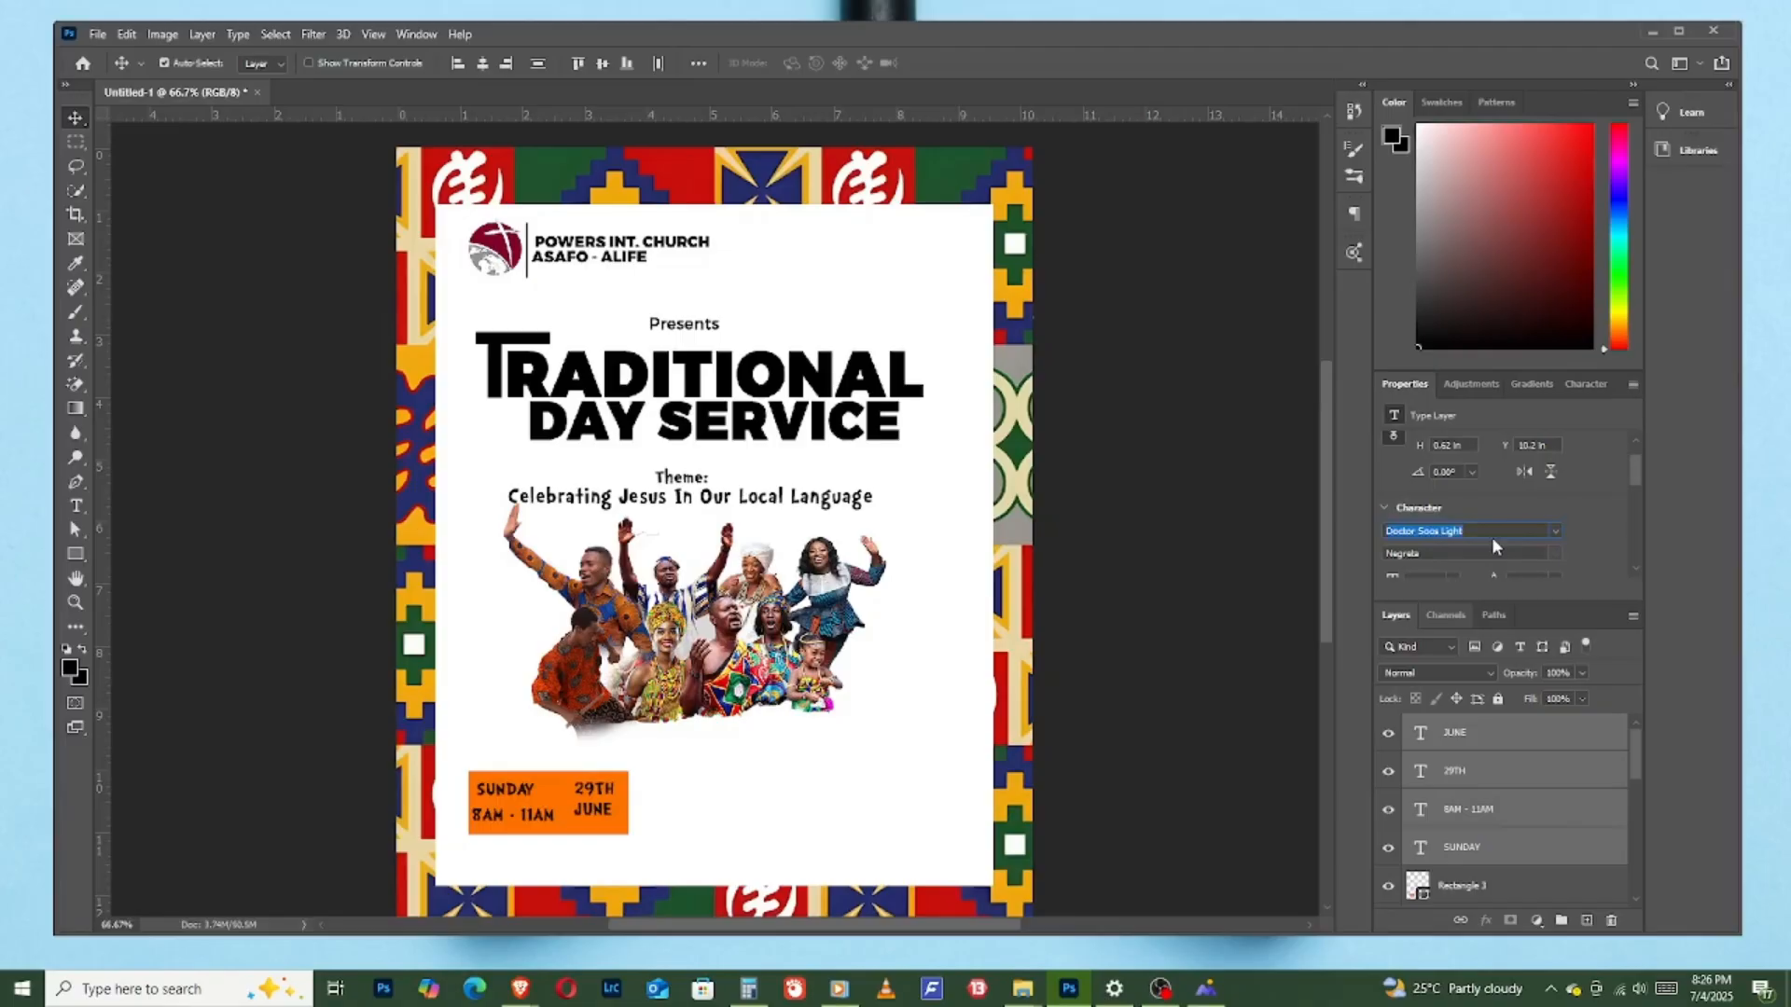
pyautogui.write('poppi')
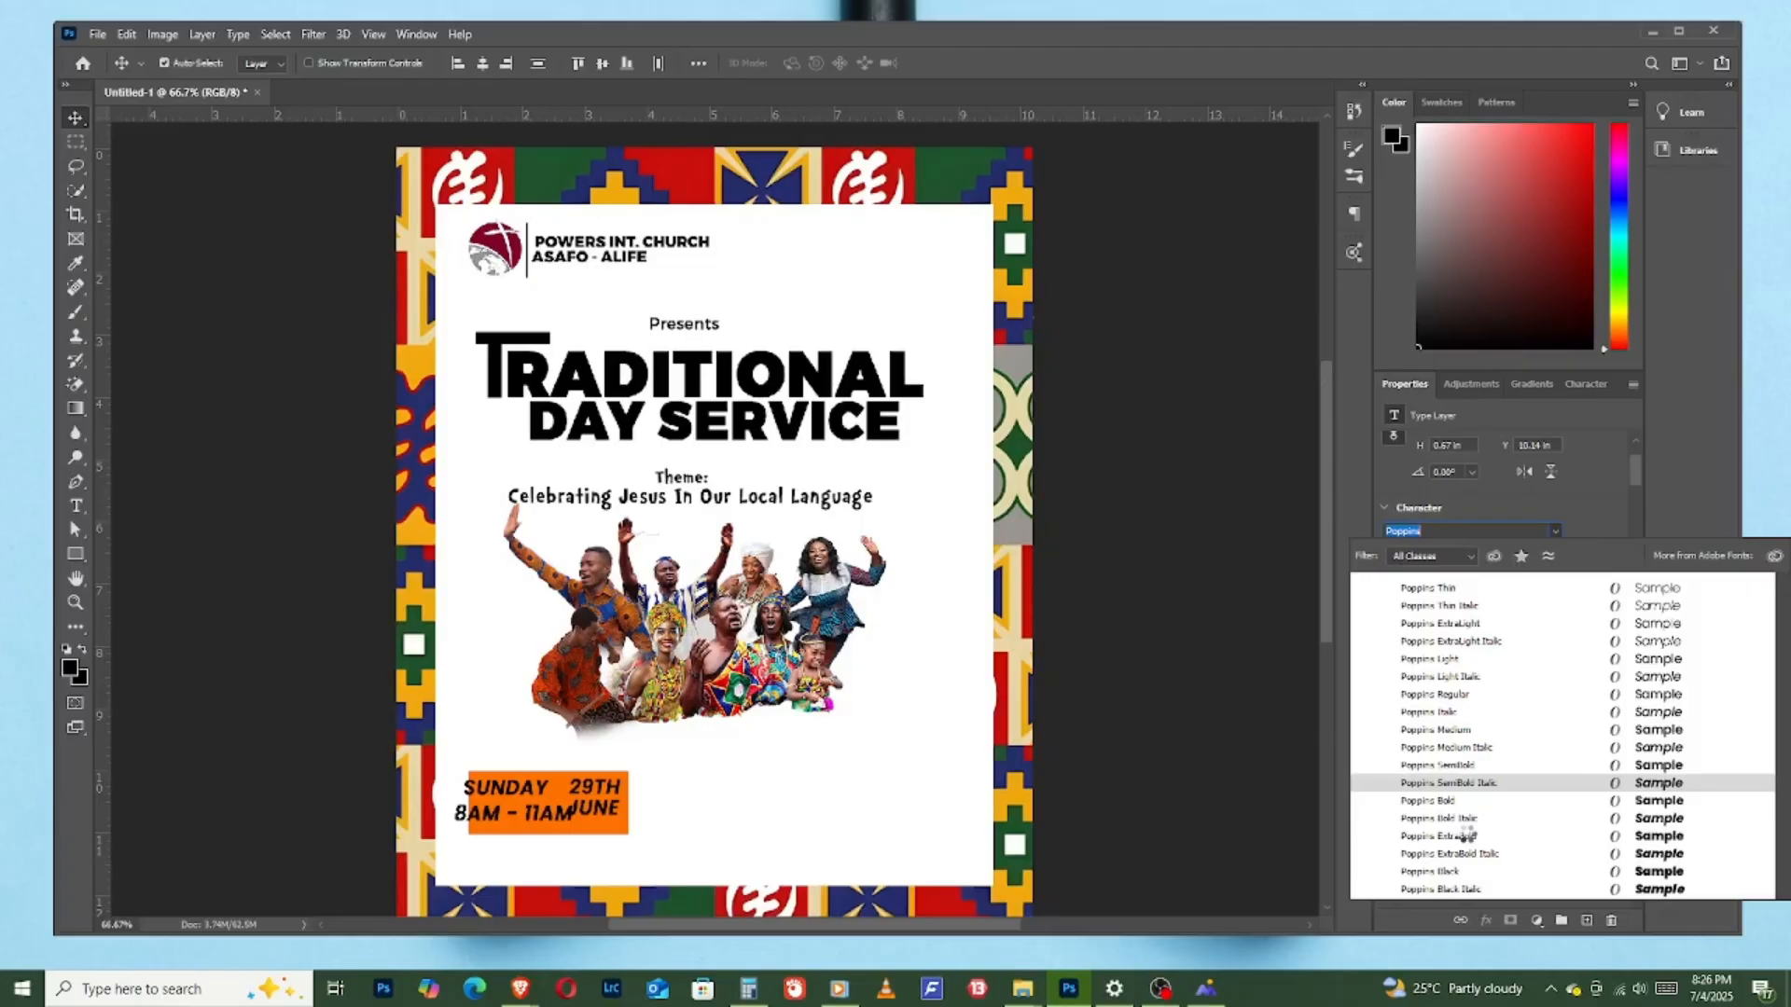
pyautogui.click(1468, 837)
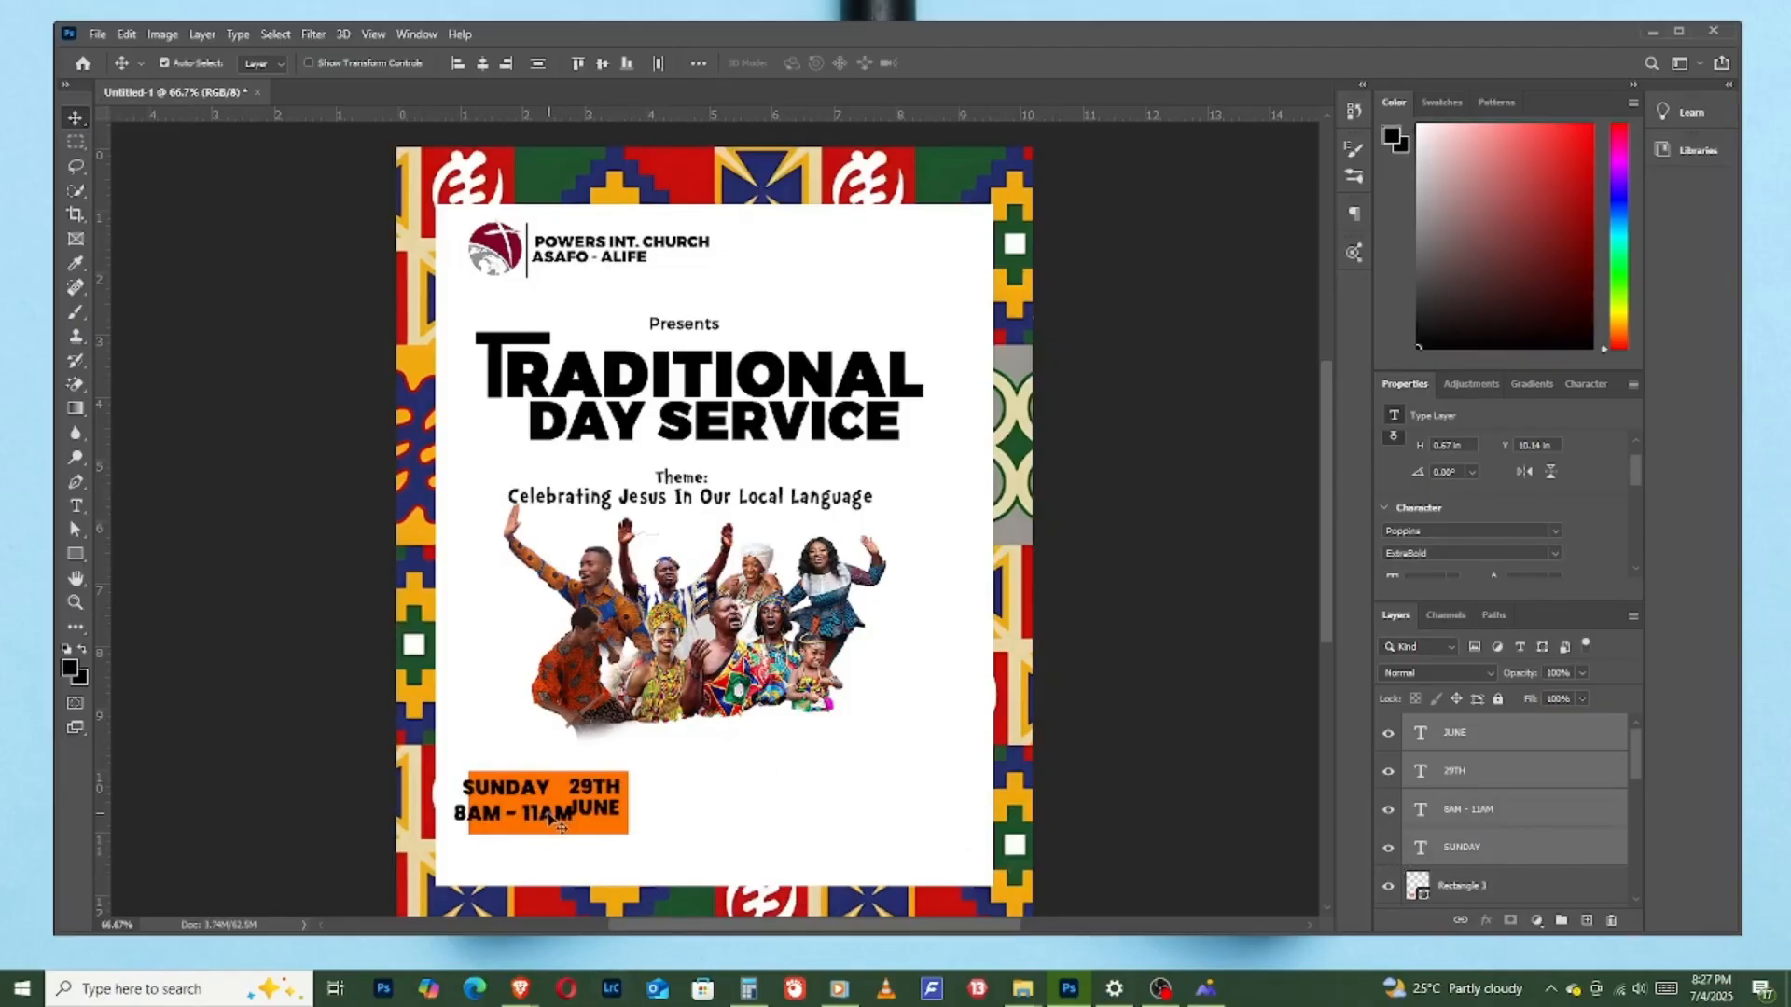
pyautogui.moveTo(548, 813); pyautogui.dragTo(561, 815)
pyautogui.click(821, 786)
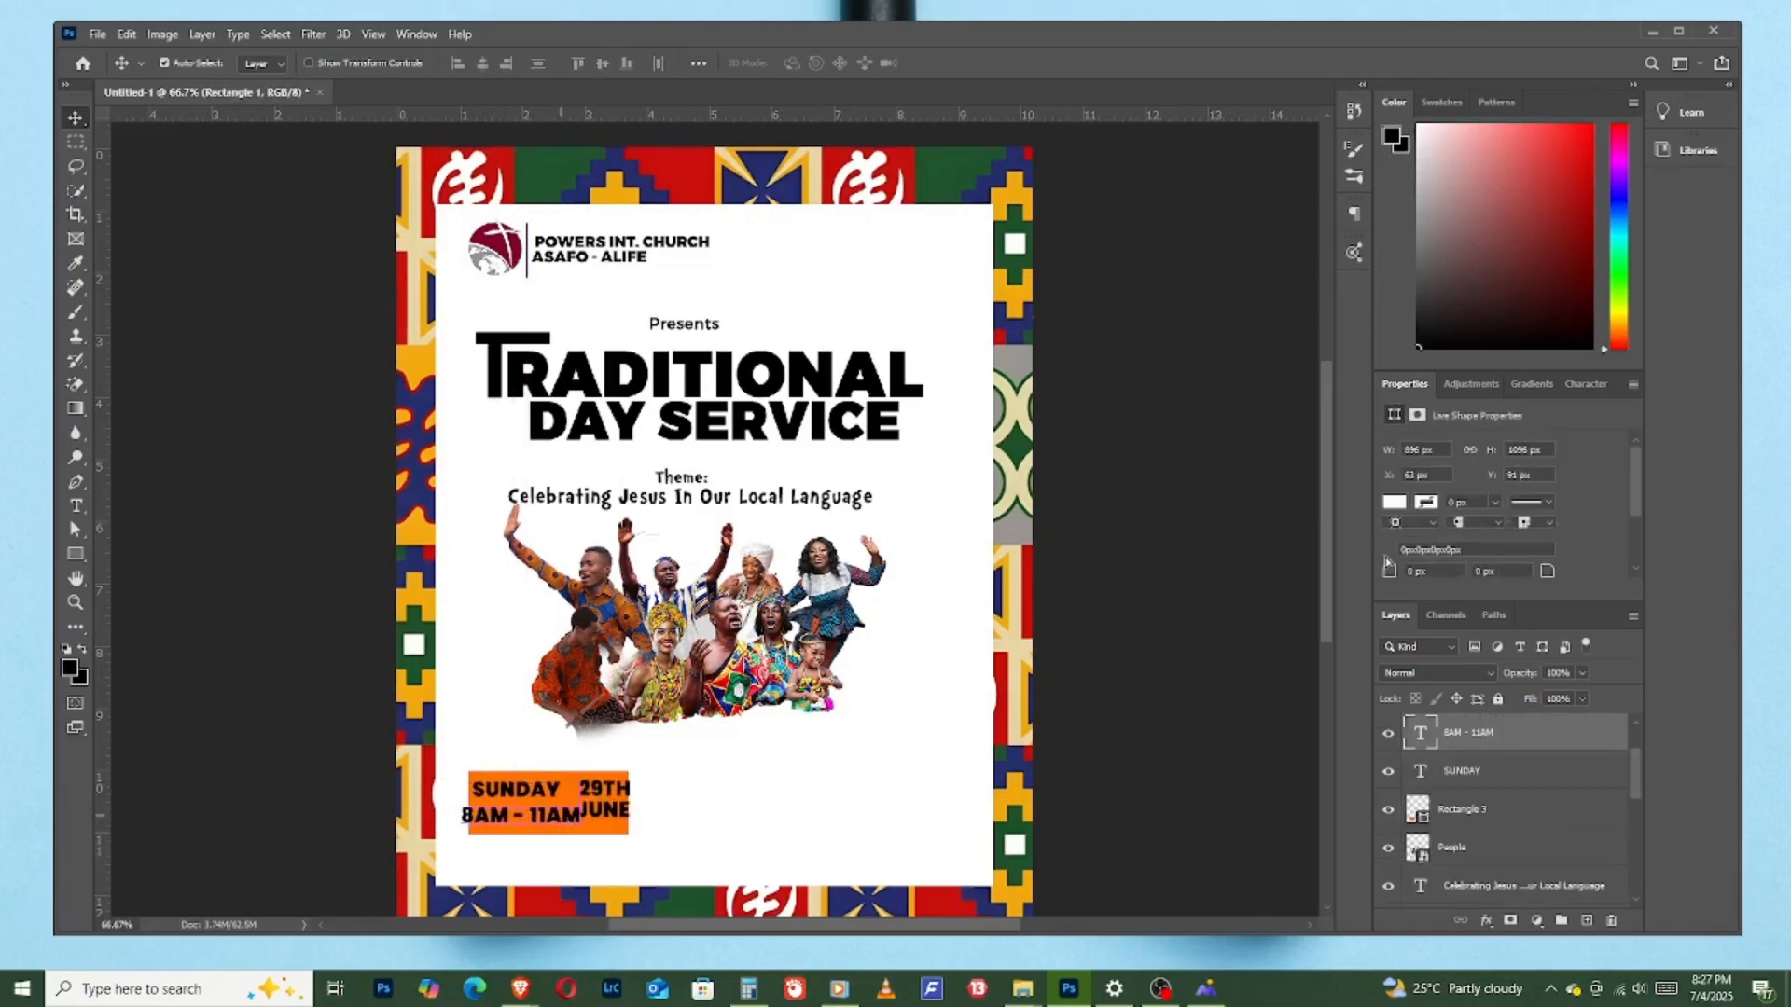
# - Reduce the "8AM - 11AM" text to 39 pt and position it beneath "SUNDAY" within the orange rectangle
pyautogui.scroll(-1, 1509, 668)
pyautogui.scroll(-1, 1403, 533)
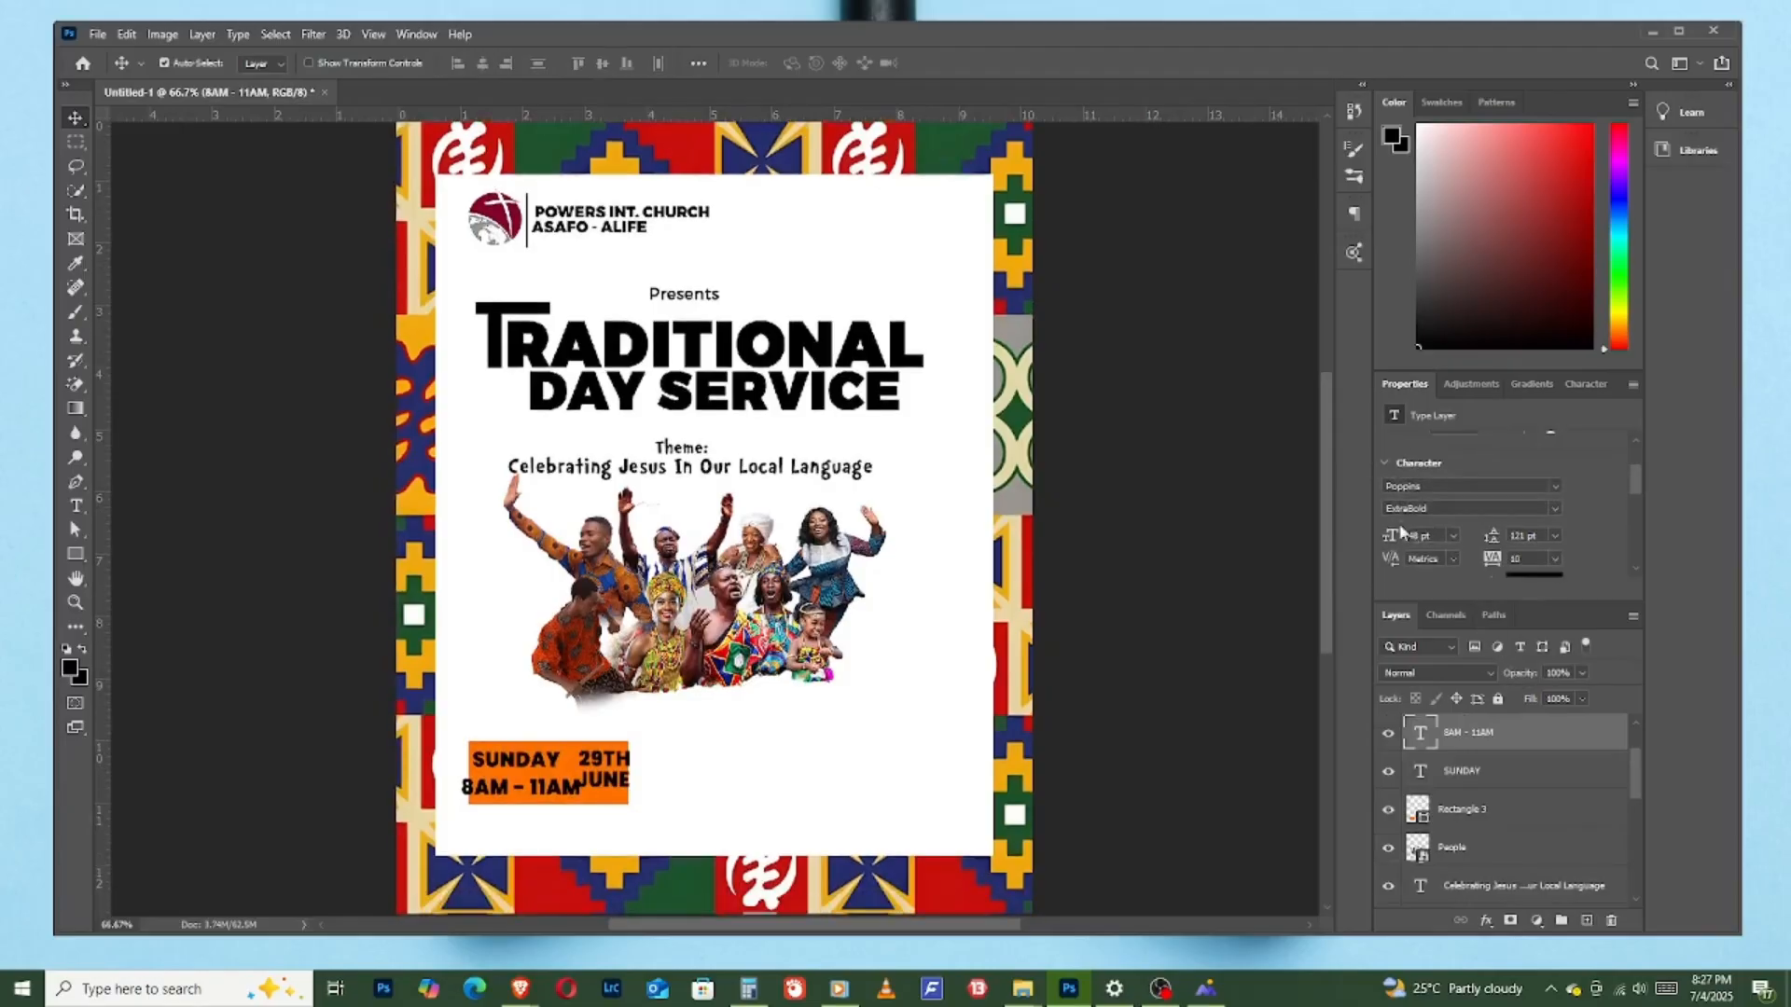
pyautogui.moveTo(1399, 534); pyautogui.dragTo(1388, 534)
pyautogui.moveTo(555, 791); pyautogui.dragTo(552, 786)
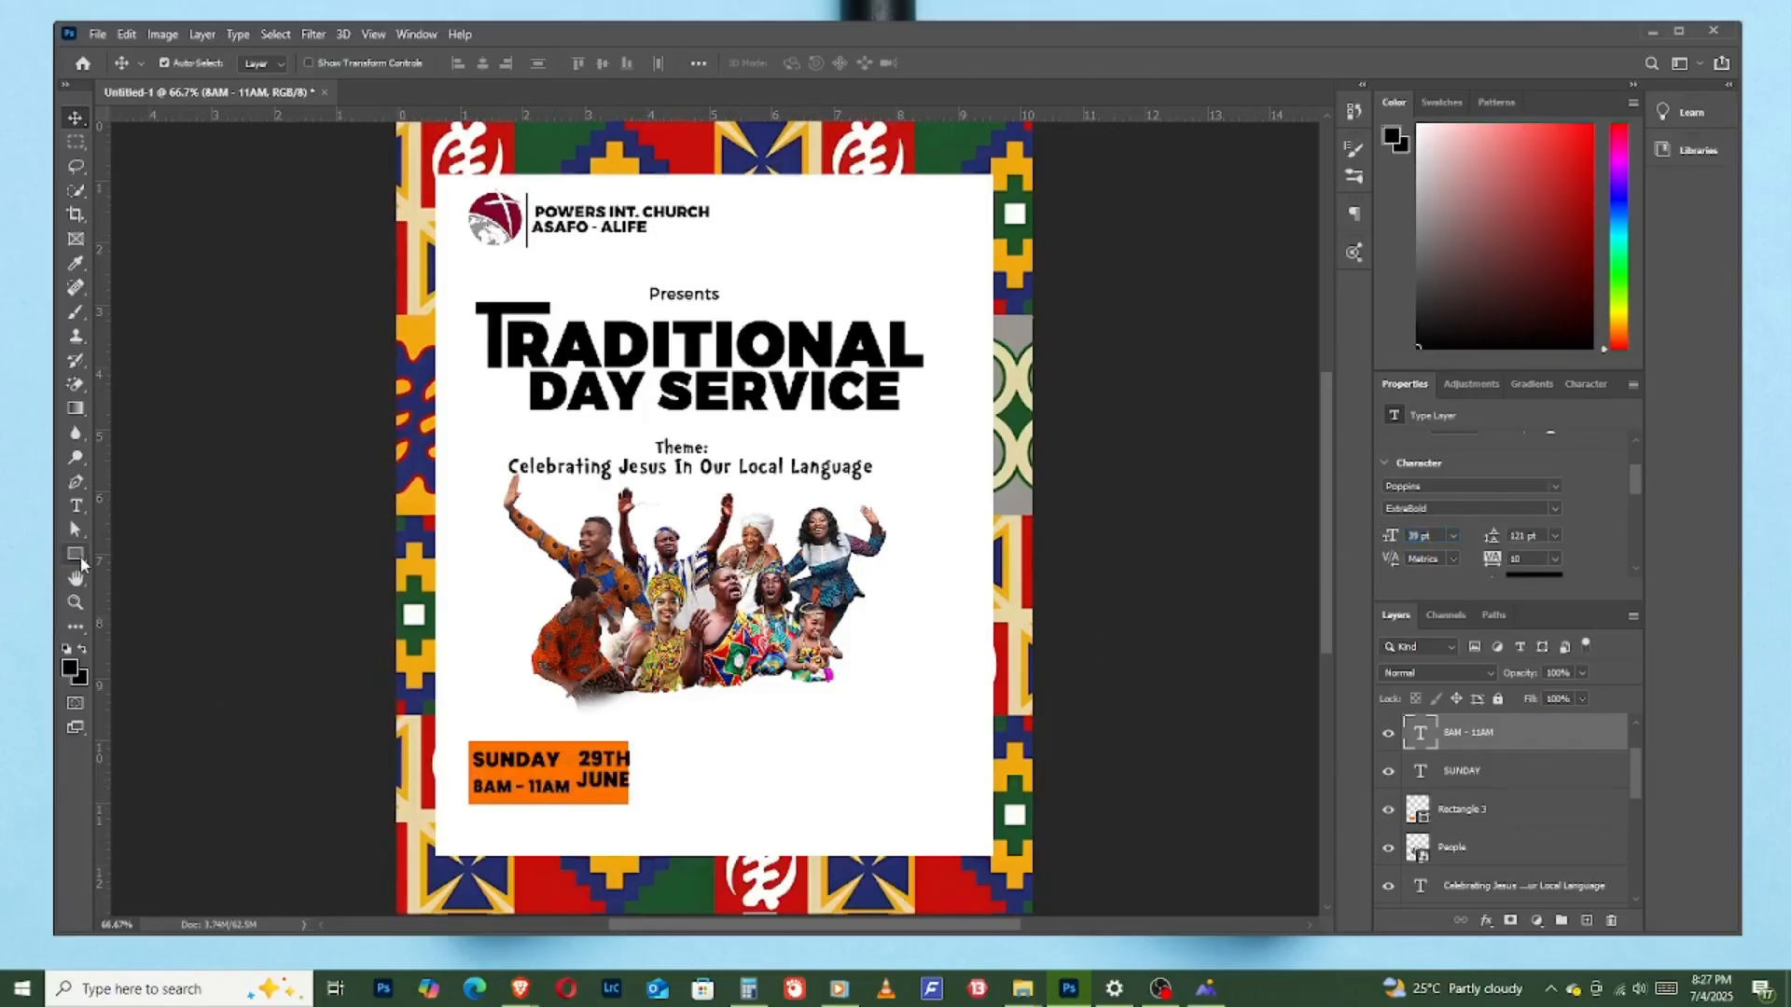
# - Draw a white rounded rectangle about 164 by 41 px with 10 px corners and place it behind "8AM - 11AM"
pyautogui.rightClick(78, 556)
pyautogui.click(157, 575)
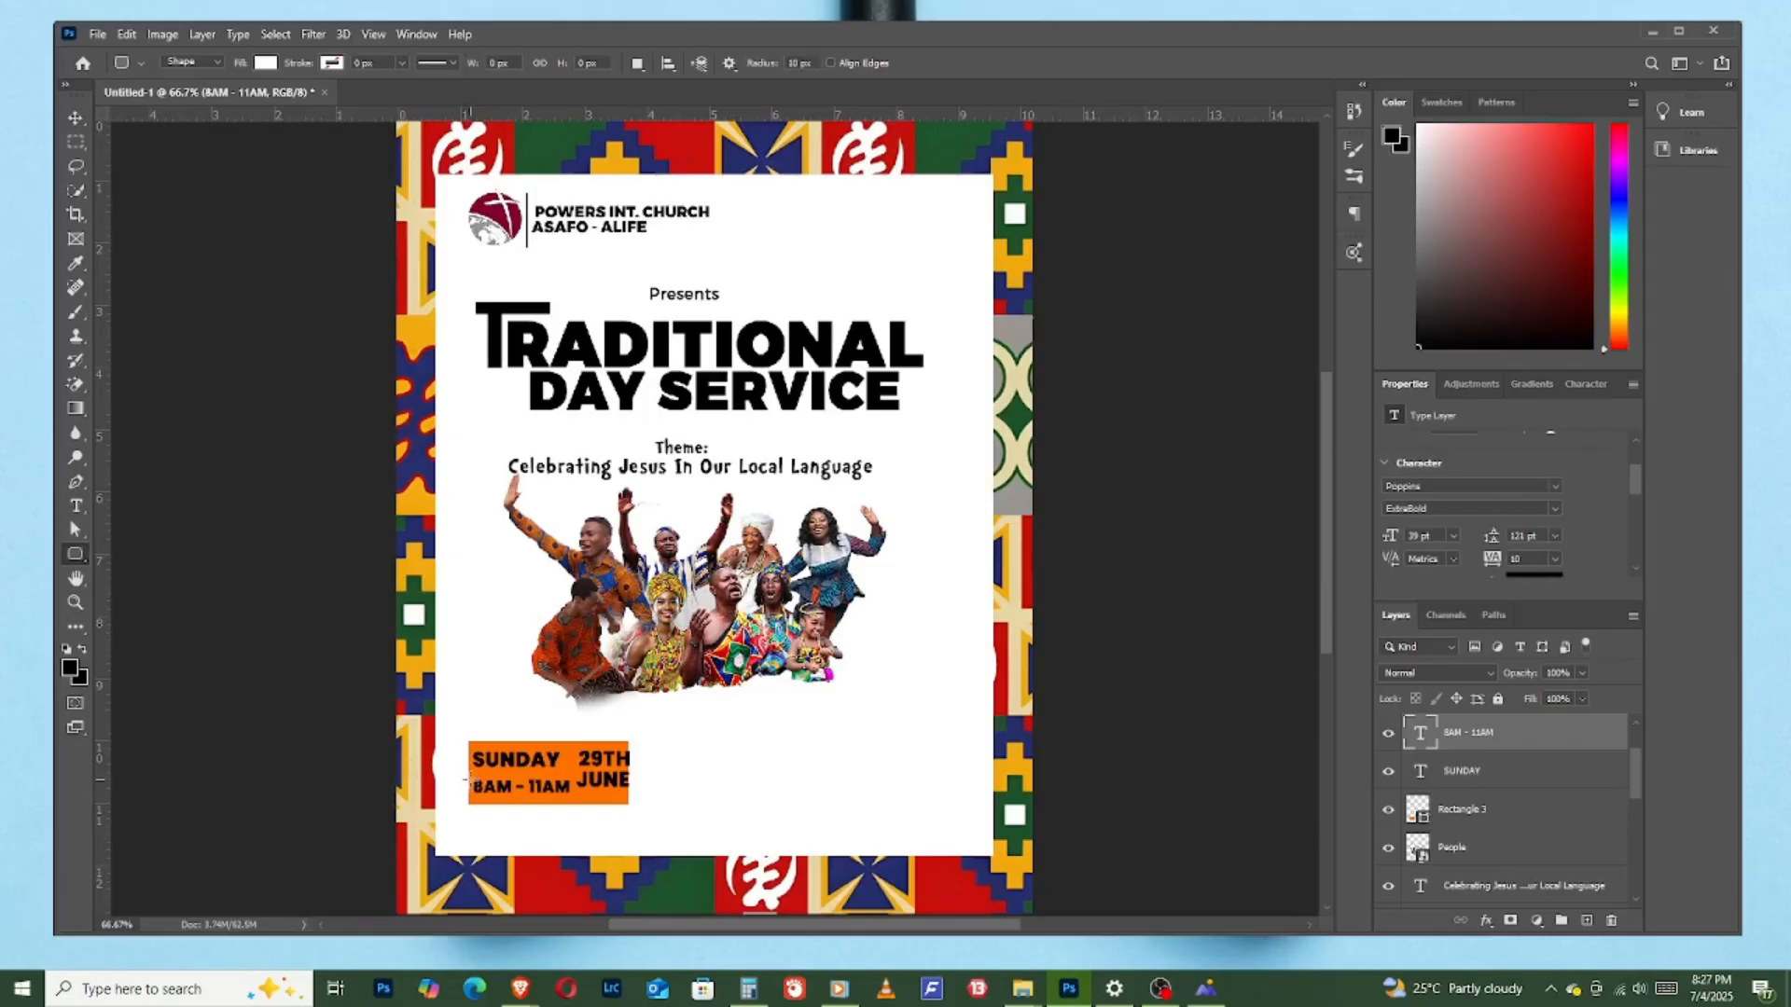
pyautogui.moveTo(474, 772); pyautogui.dragTo(574, 801)
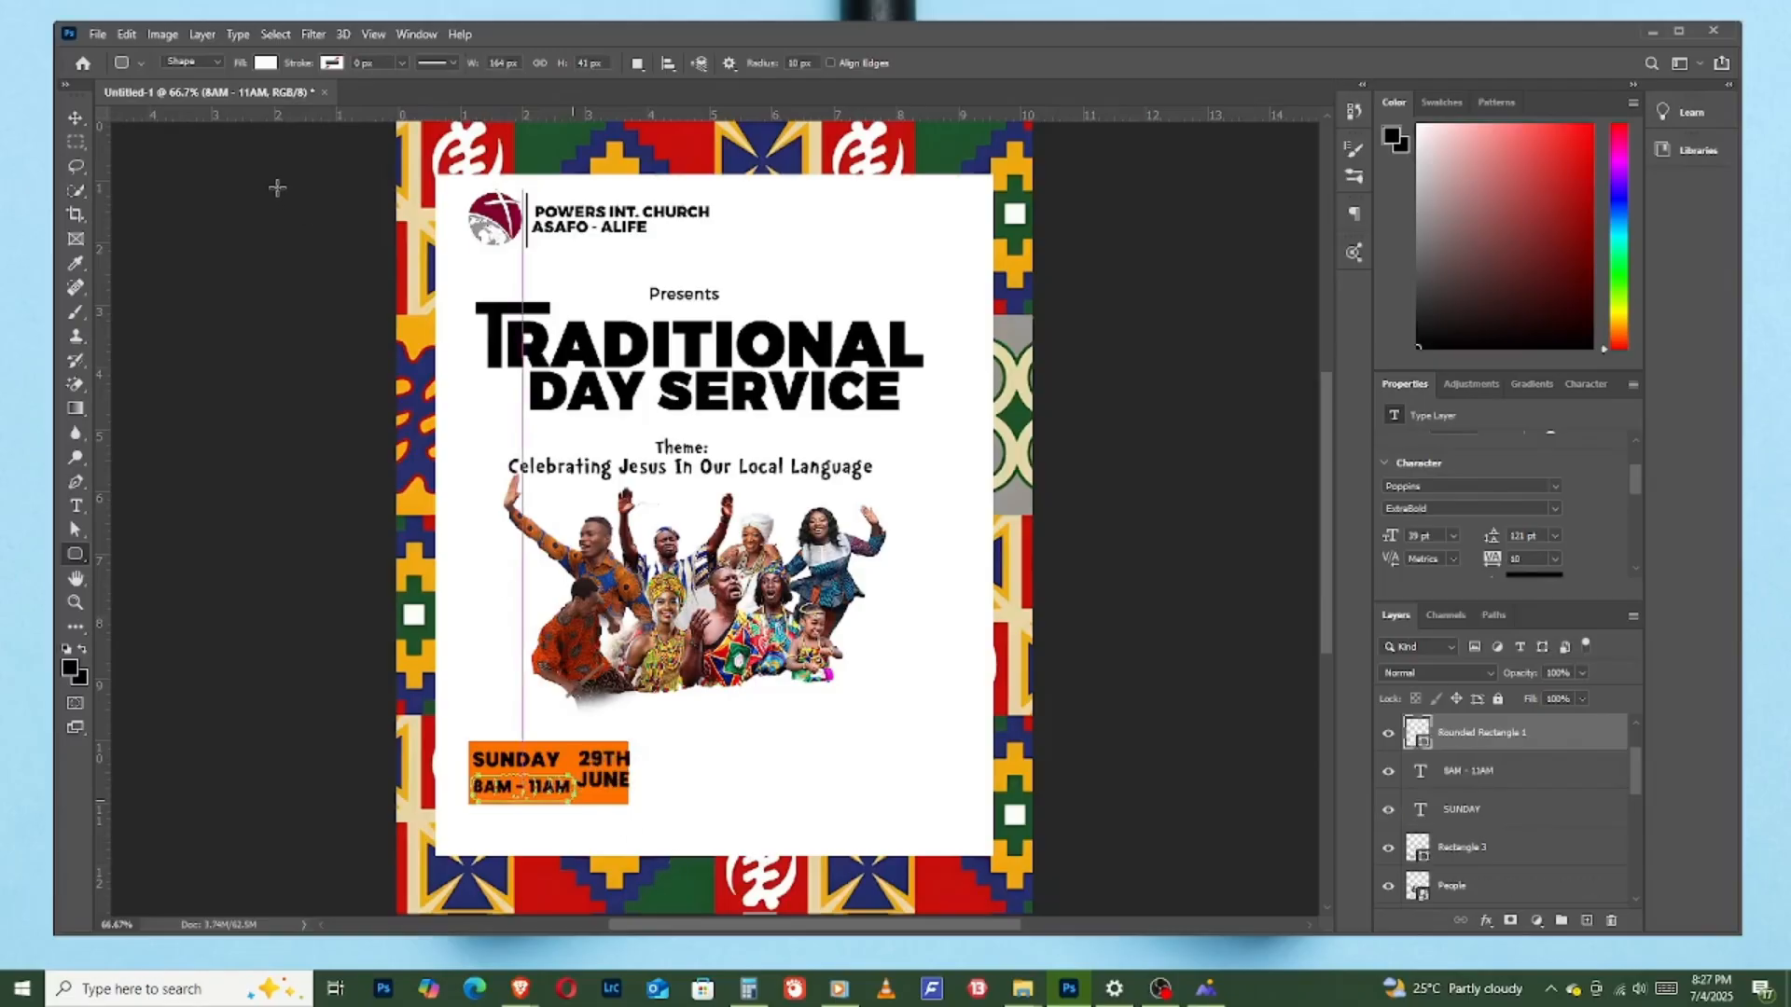
pyautogui.click(77, 118)
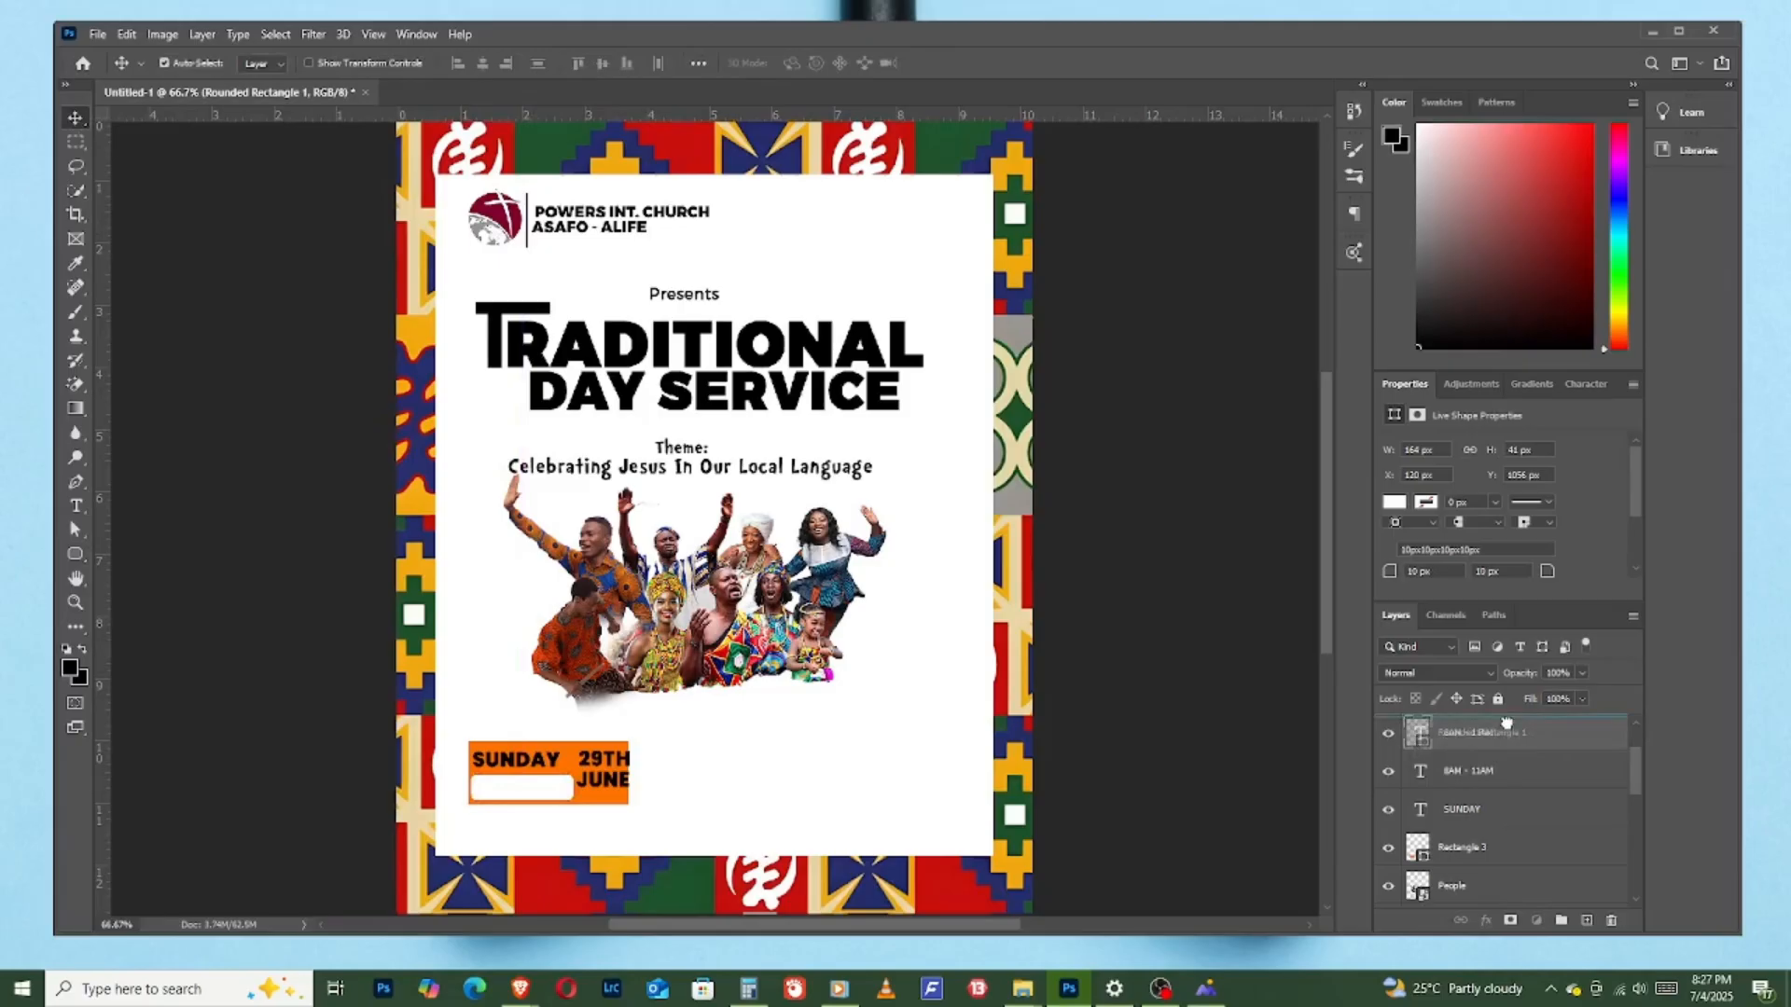
pyautogui.moveTo(1492, 771); pyautogui.dragTo(1492, 731)
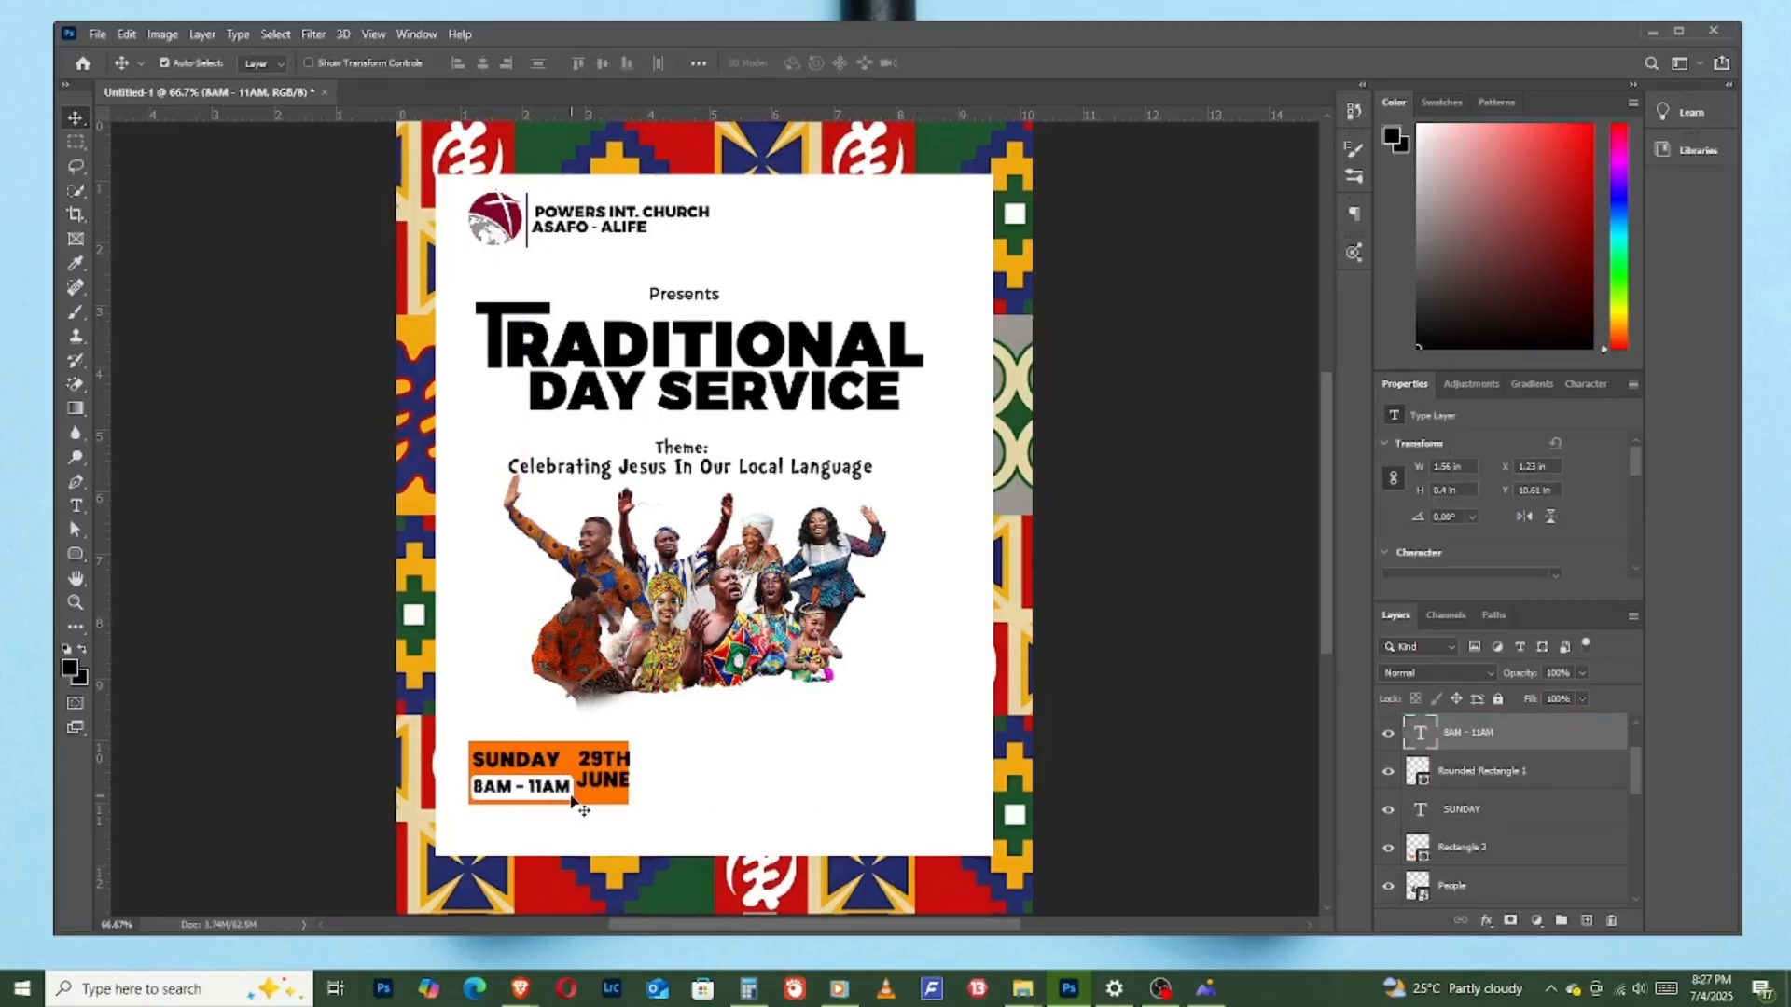
pyautogui.click(571, 798)
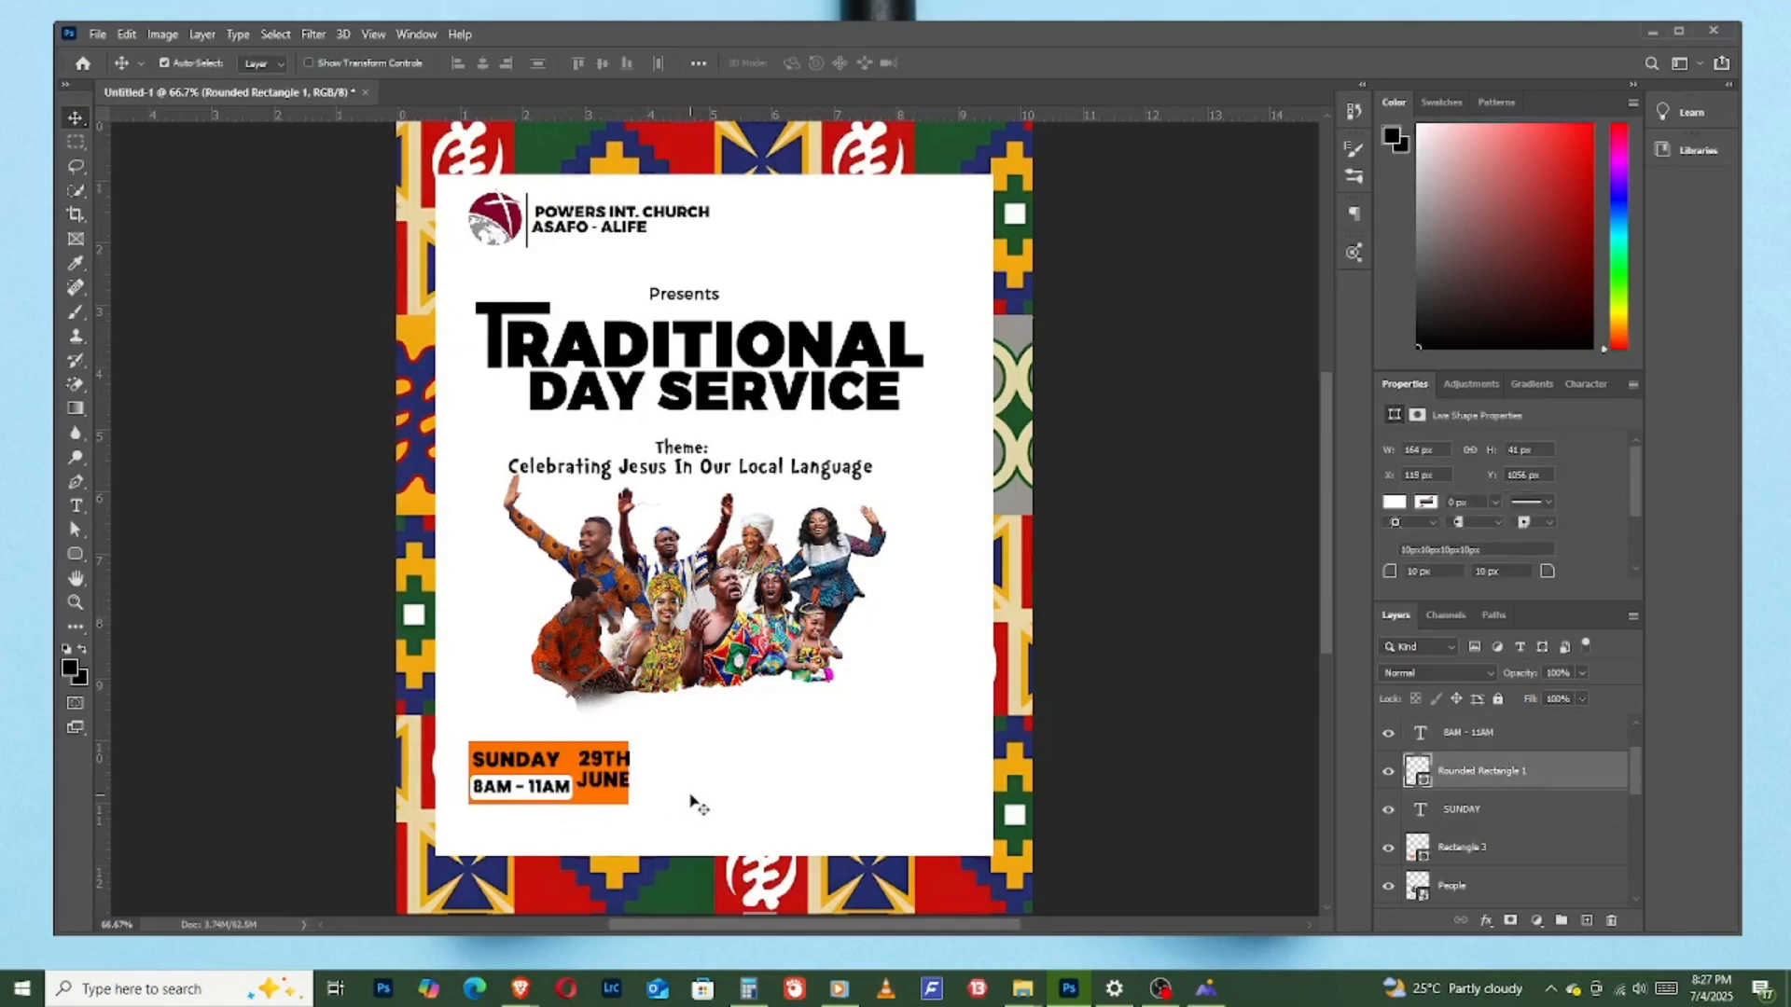
# - Move "29TH" slightly left into the orange rectangle and set its font to Montserrat Extra Bold
pyautogui.click(625, 766)
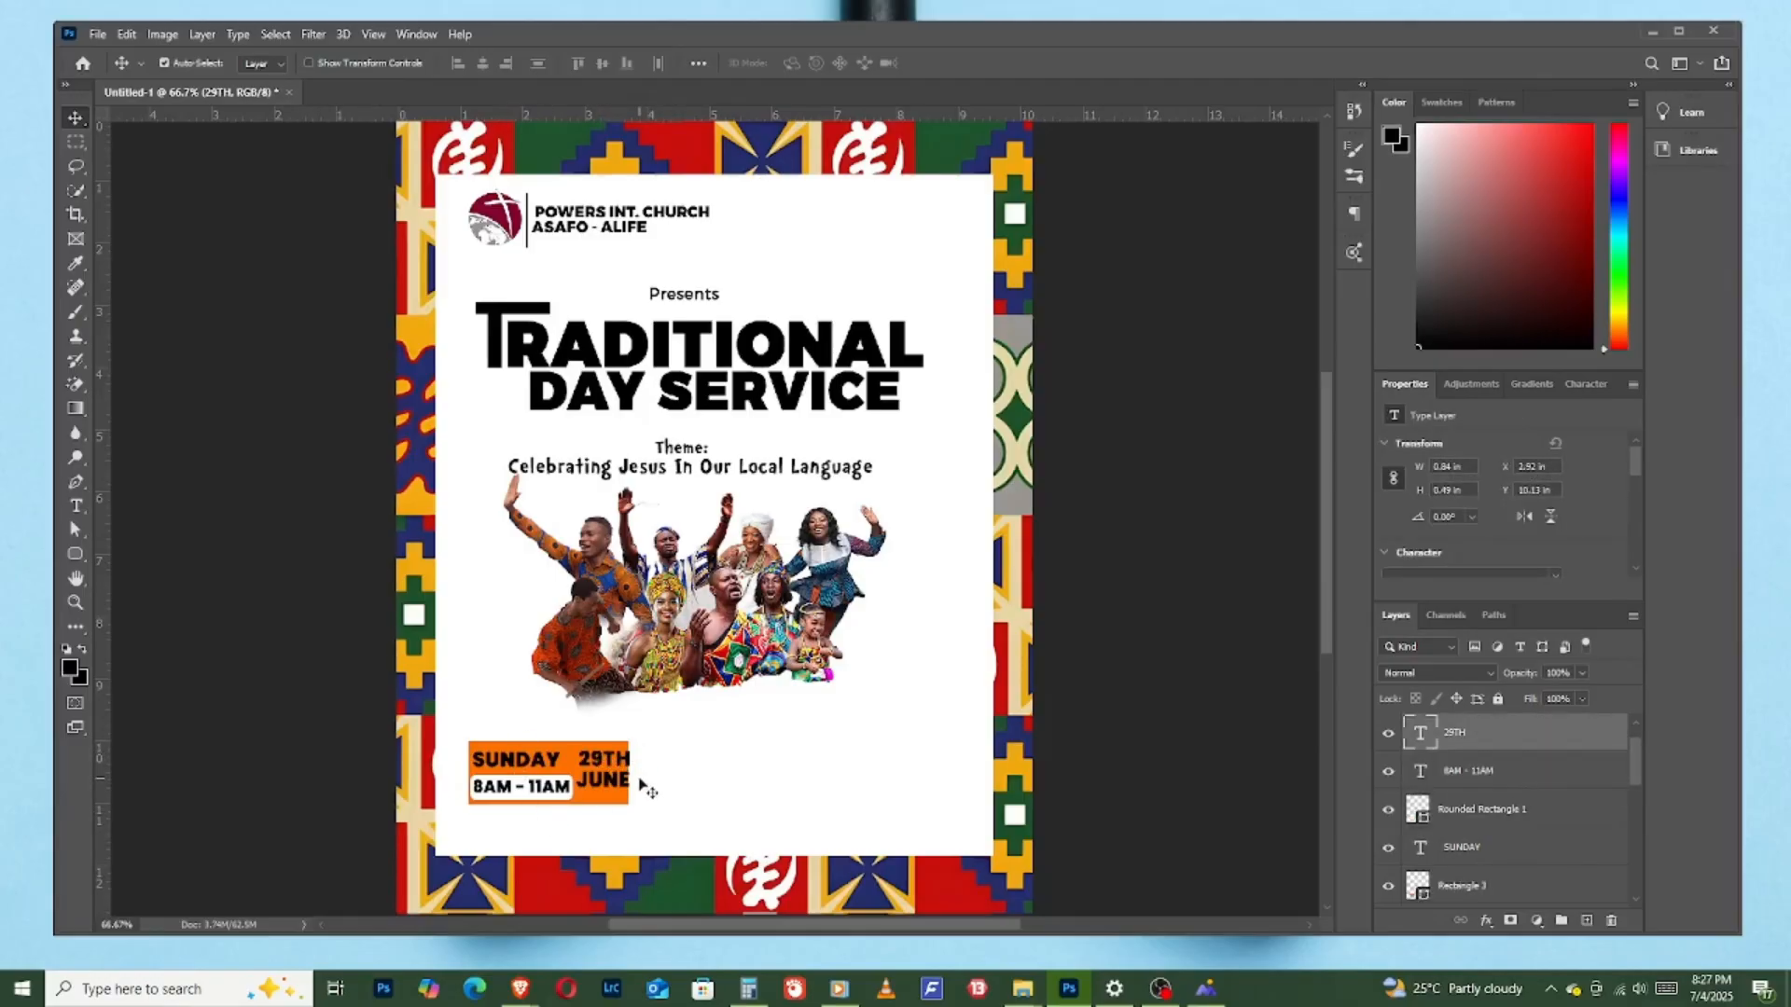
pyautogui.moveTo(612, 760); pyautogui.dragTo(602, 759)
pyautogui.scroll(-1, 1470, 533)
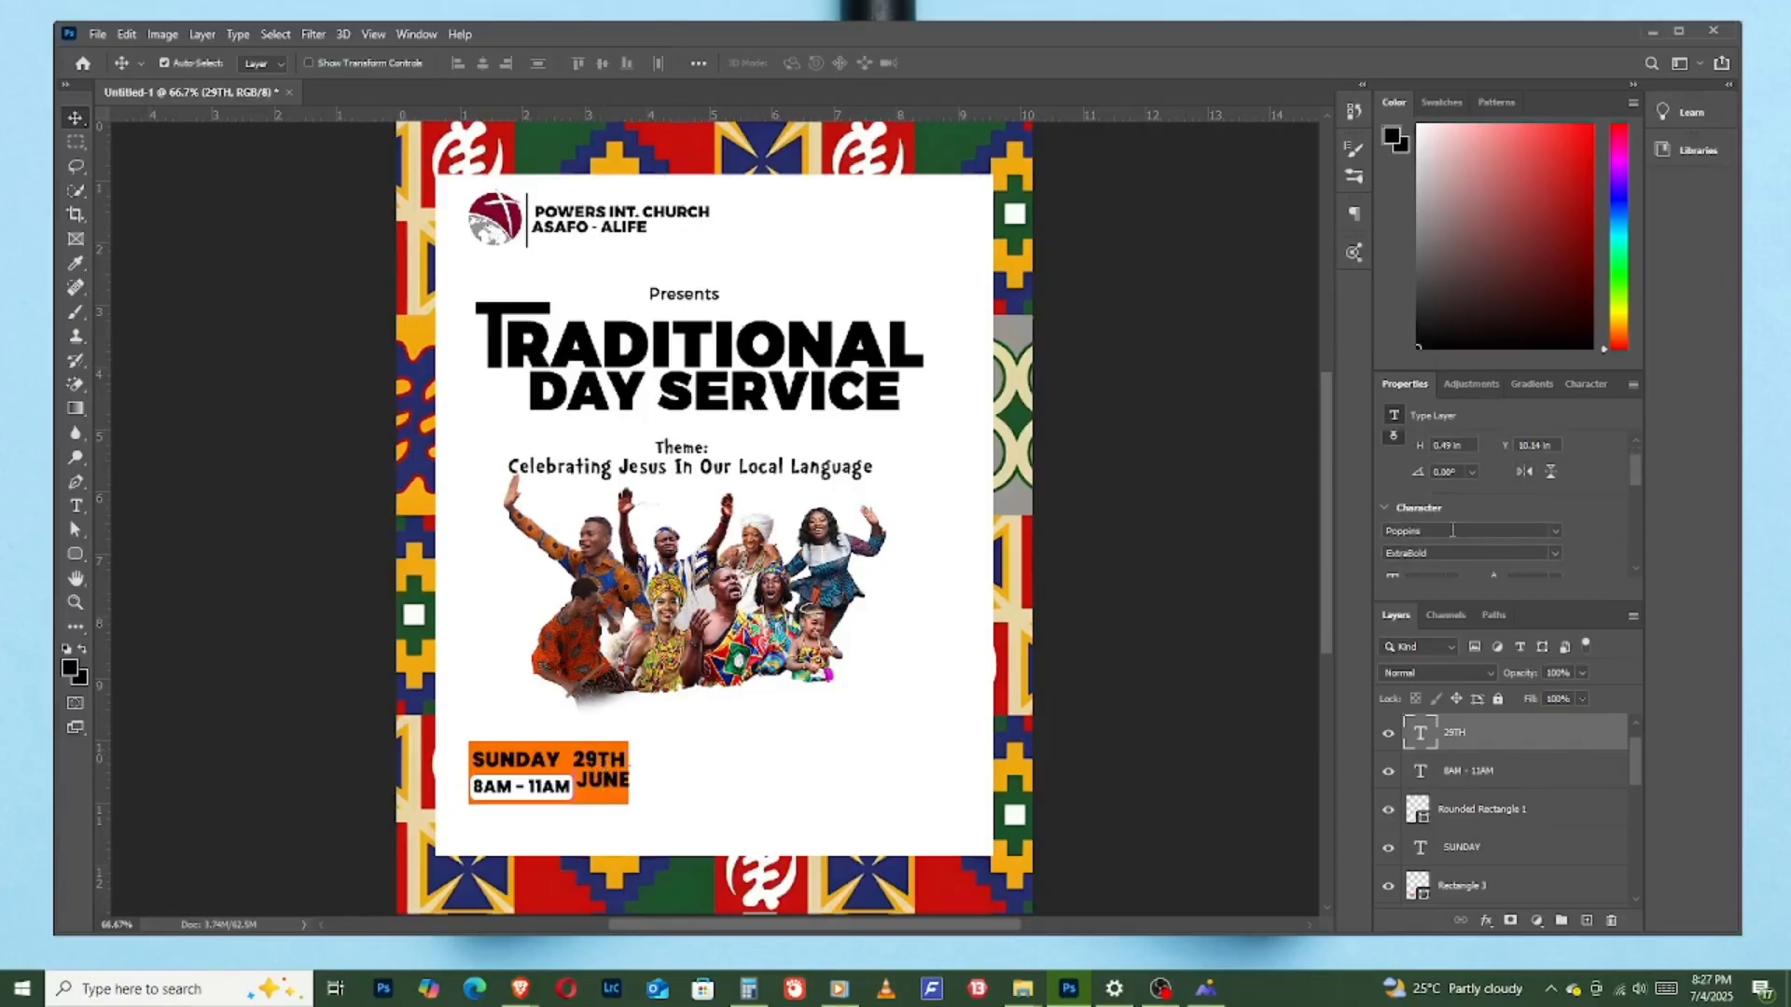
pyautogui.click(1399, 530)
pyautogui.write('montse')
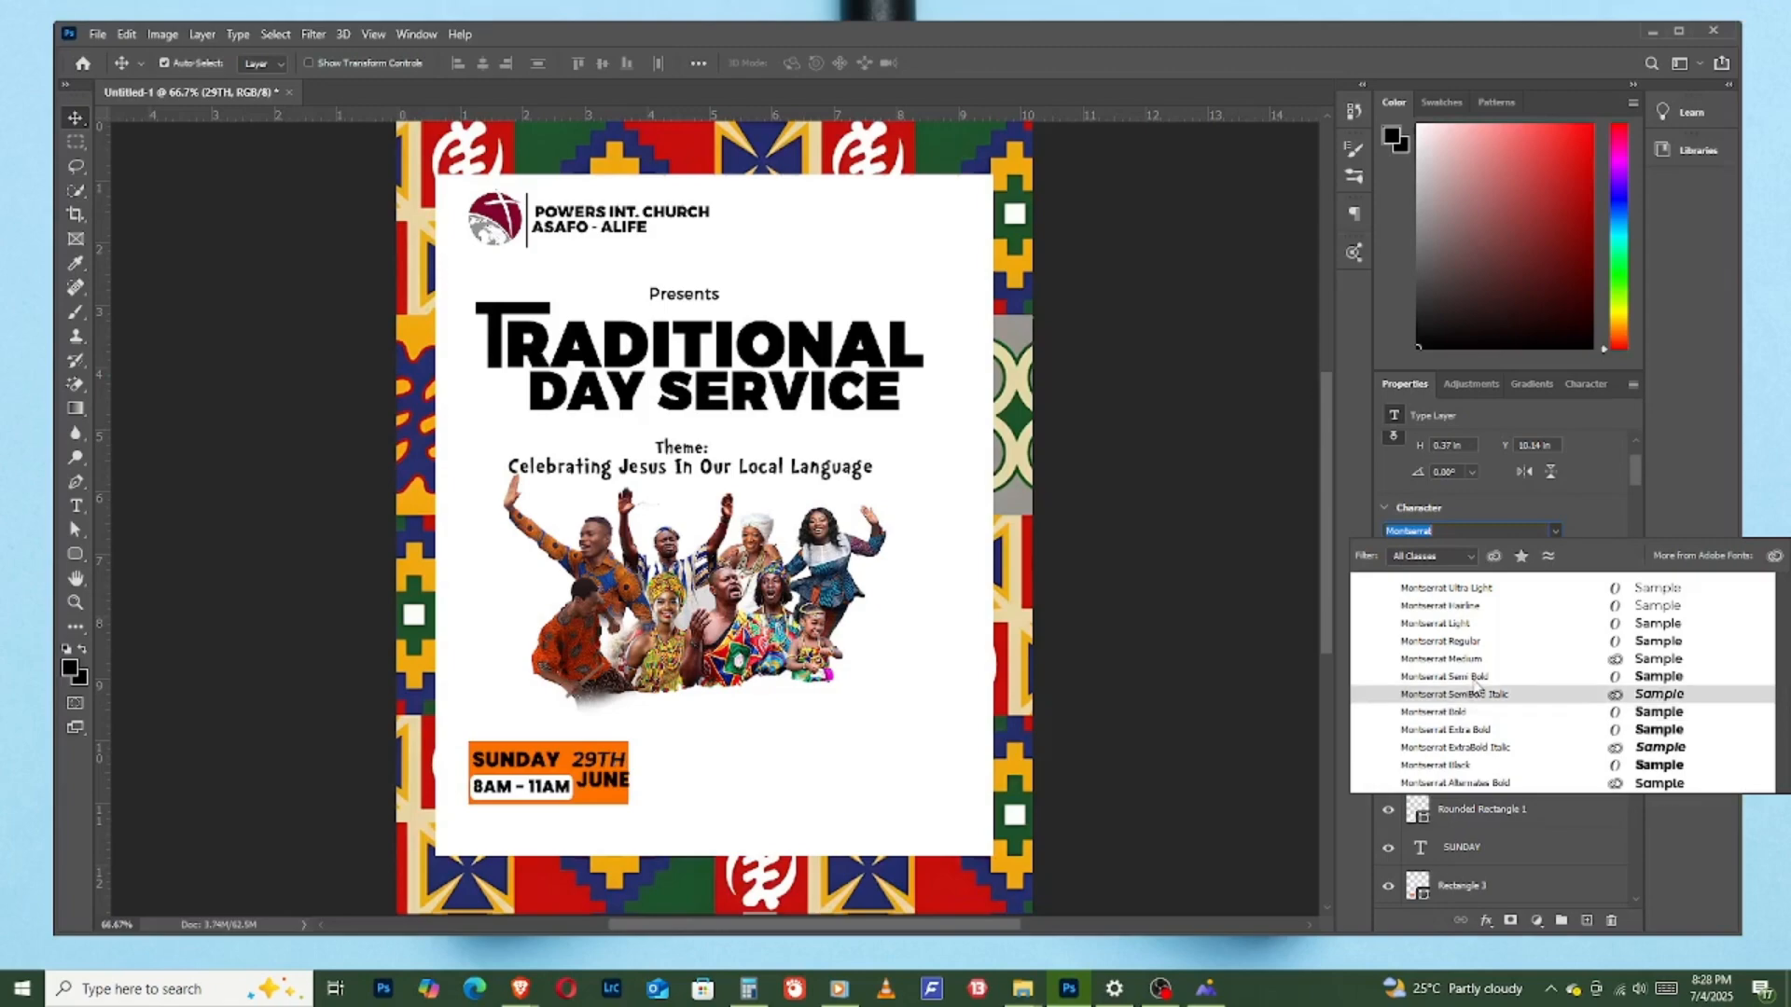
pyautogui.click(1471, 731)
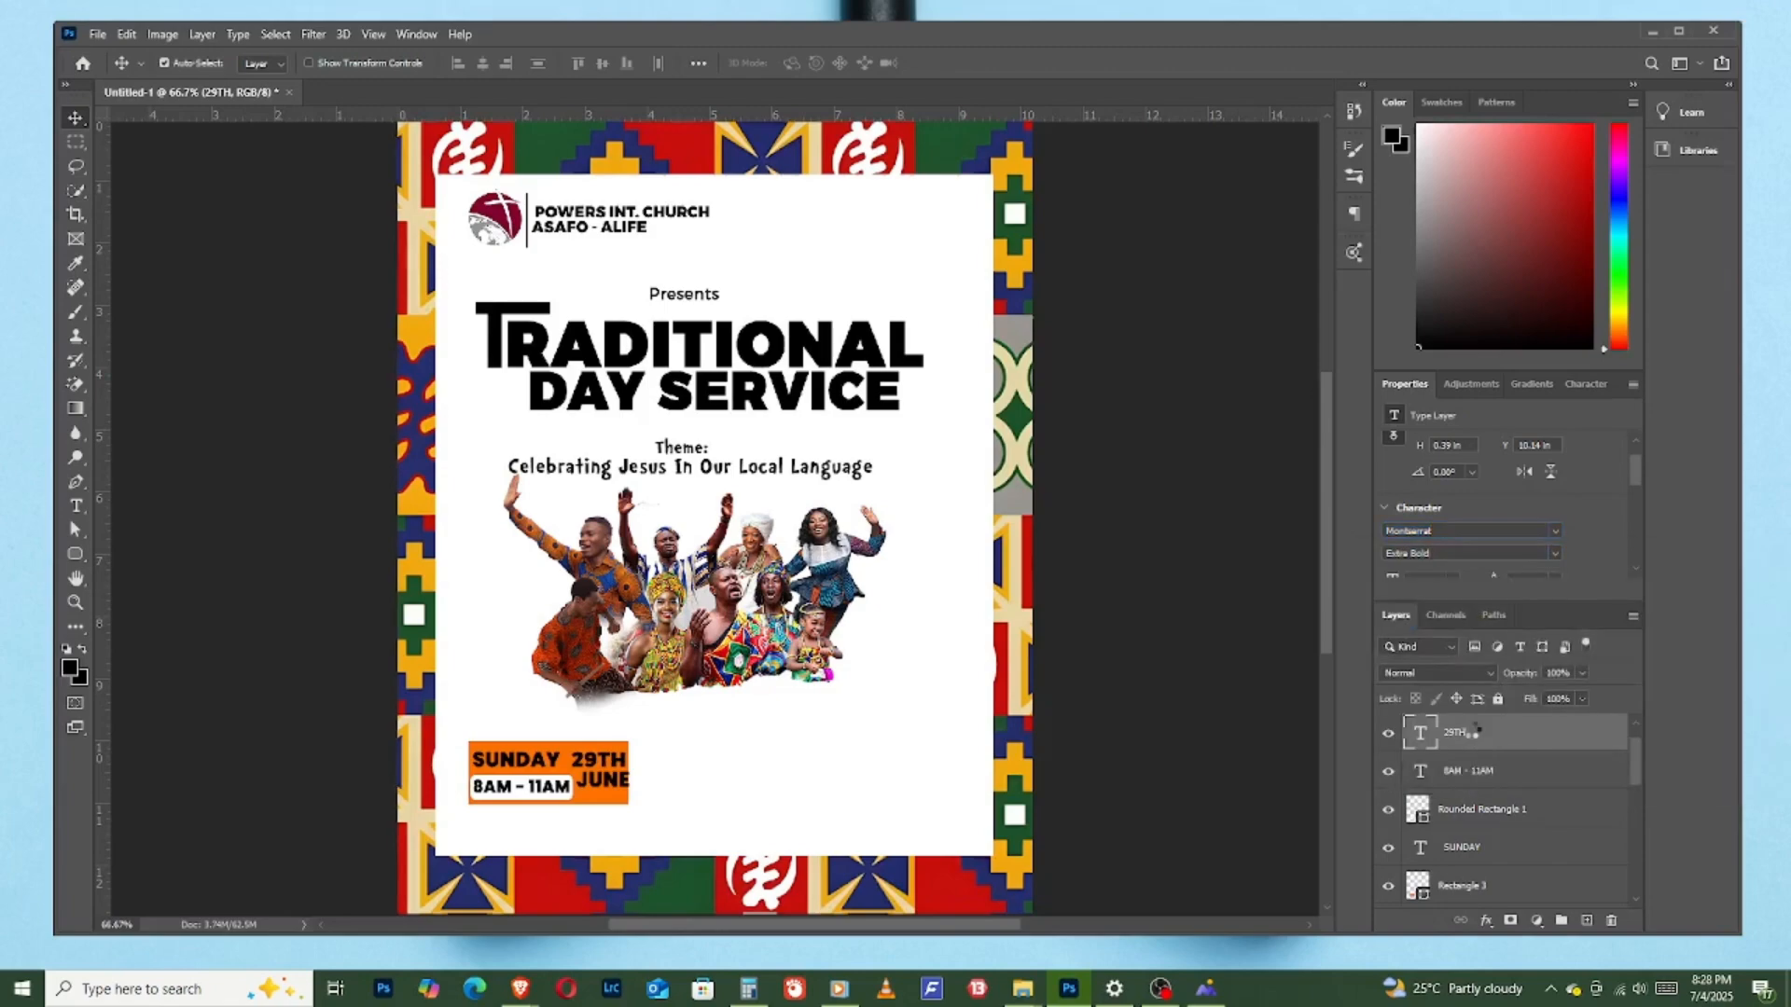
# - Enlarge the orange rectangle rightward and downward to about 291 by 119 px
pyautogui.click(619, 786)
pyautogui.click(630, 758)
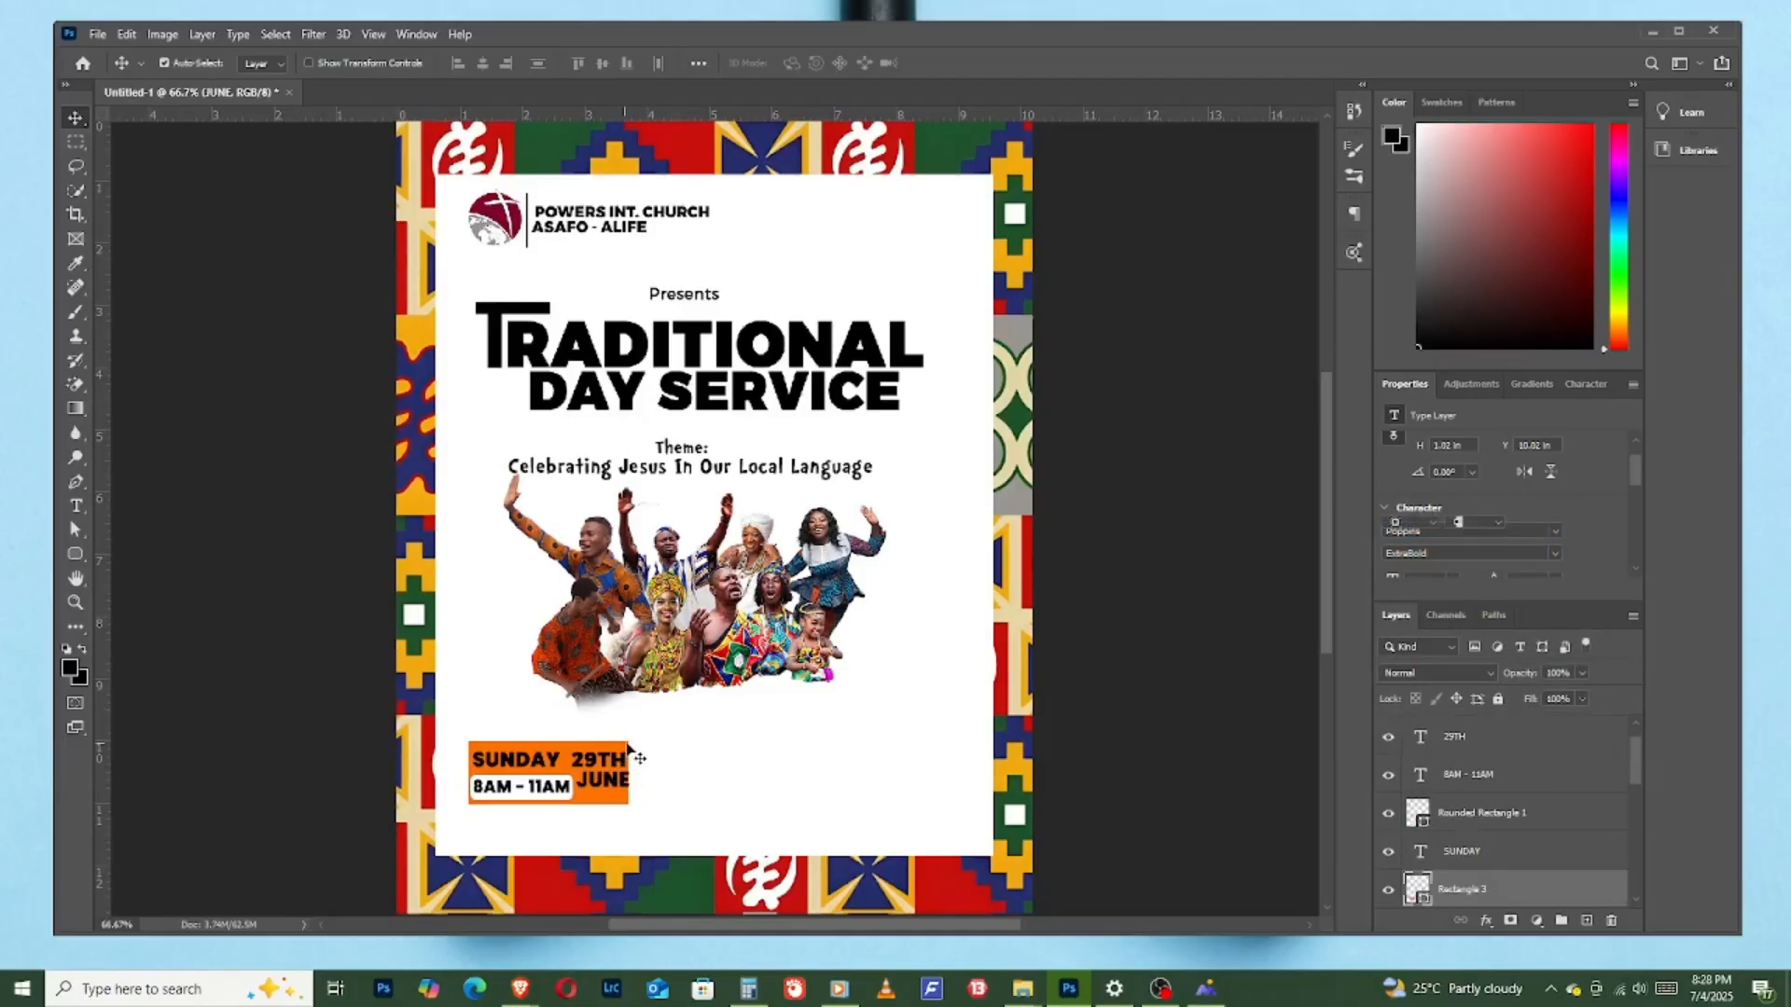
pyautogui.hotkey('ctrl', 't')
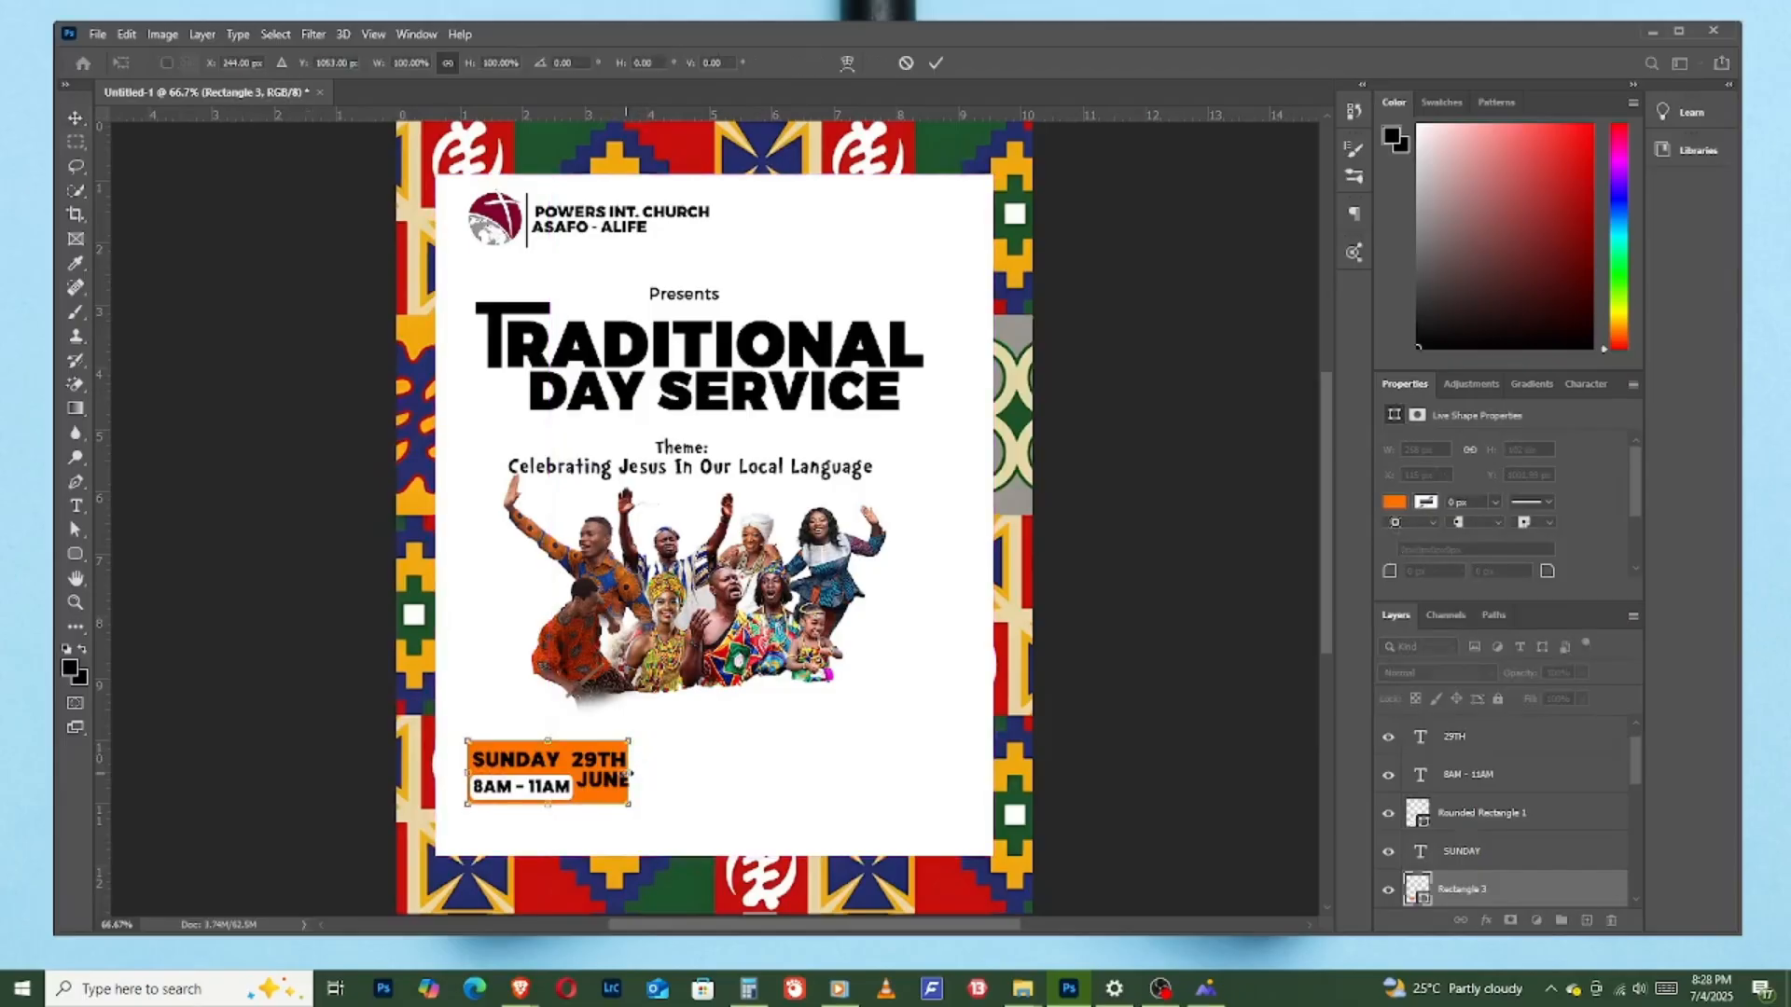
pyautogui.moveTo(629, 773); pyautogui.dragTo(651, 773)
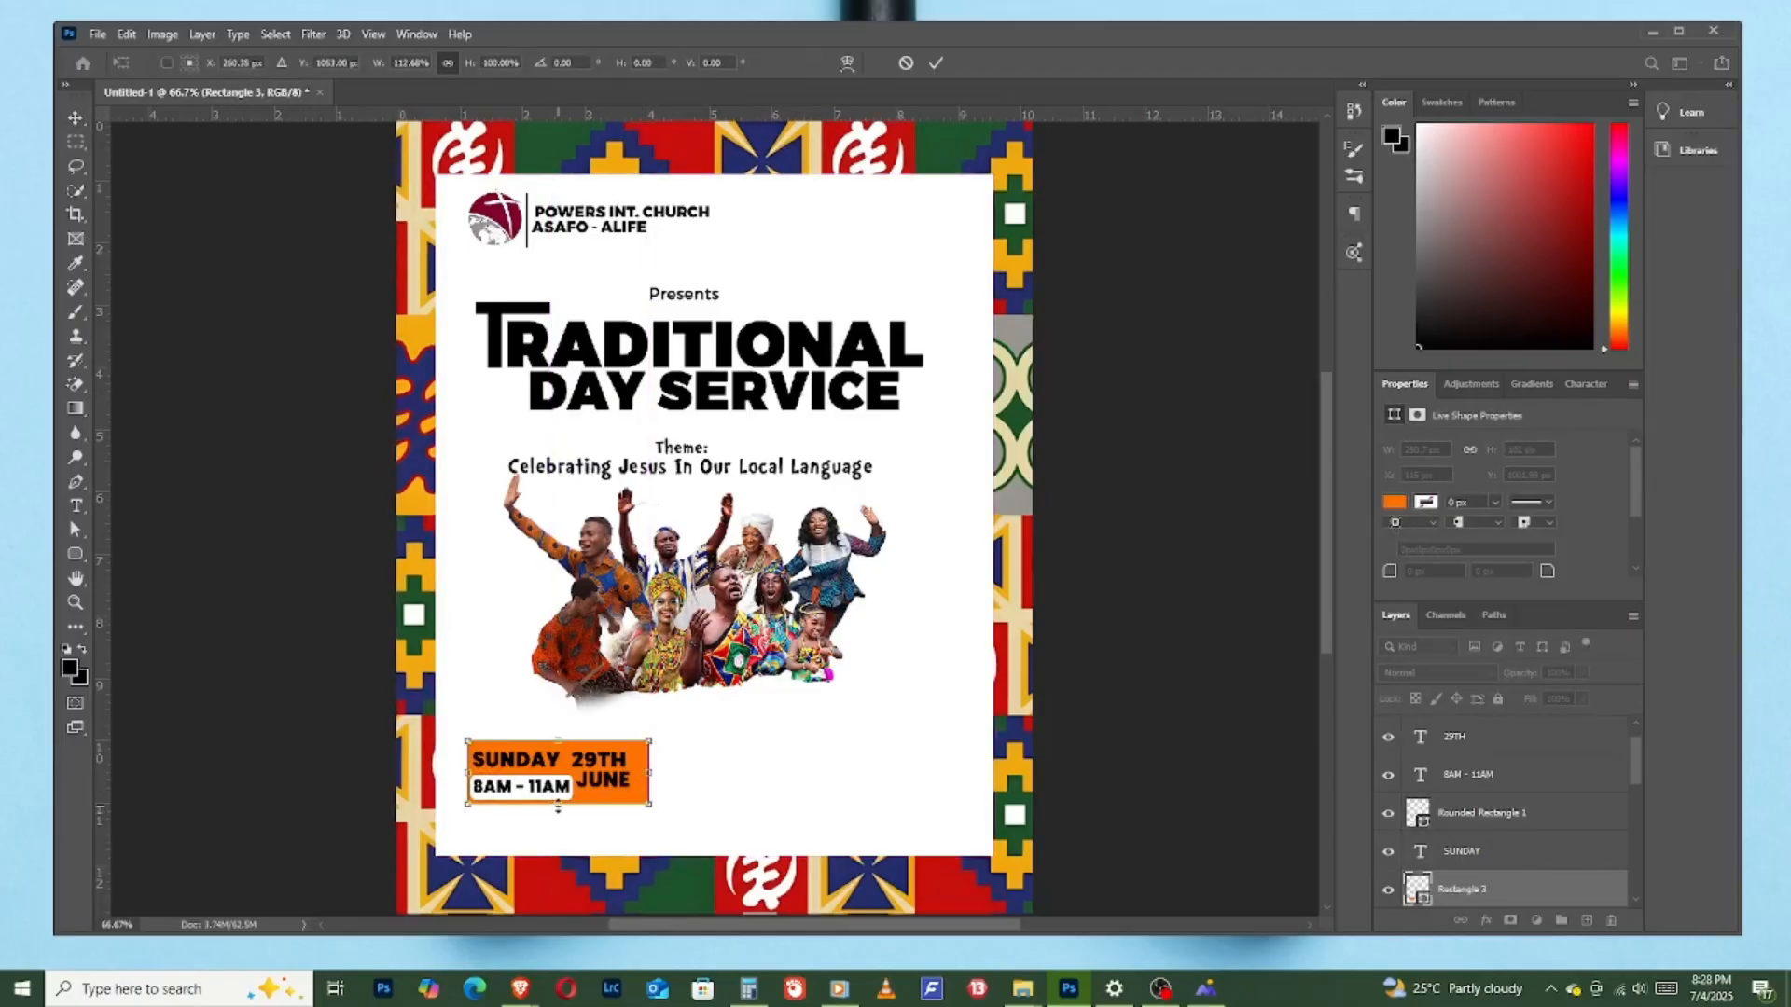
pyautogui.moveTo(557, 808); pyautogui.dragTo(561, 818)
pyautogui.click(936, 62)
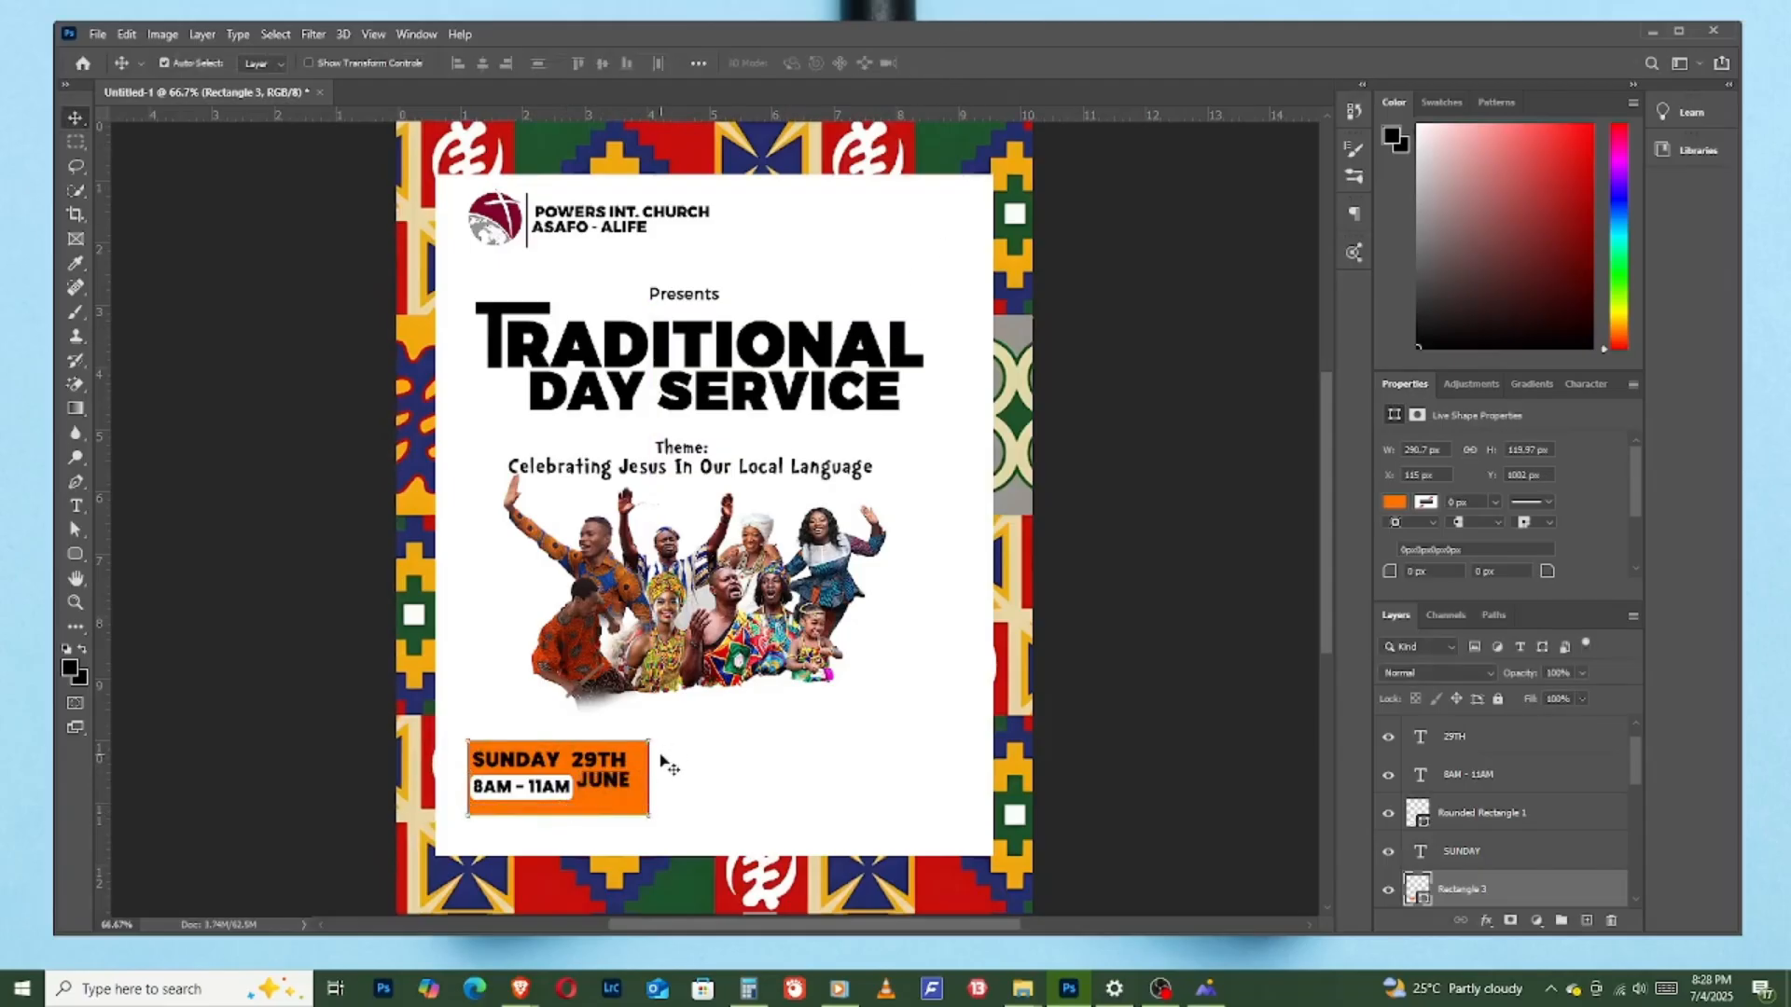
# - Nudge the orange rectangle left and slightly up to even out the margins around its texts
pyautogui.press('Left')
pyautogui.press('Left')
pyautogui.press('Left')
pyautogui.press('Left')
pyautogui.press('Left')
pyautogui.press('Left')
pyautogui.press('Left')
pyautogui.press('Left')
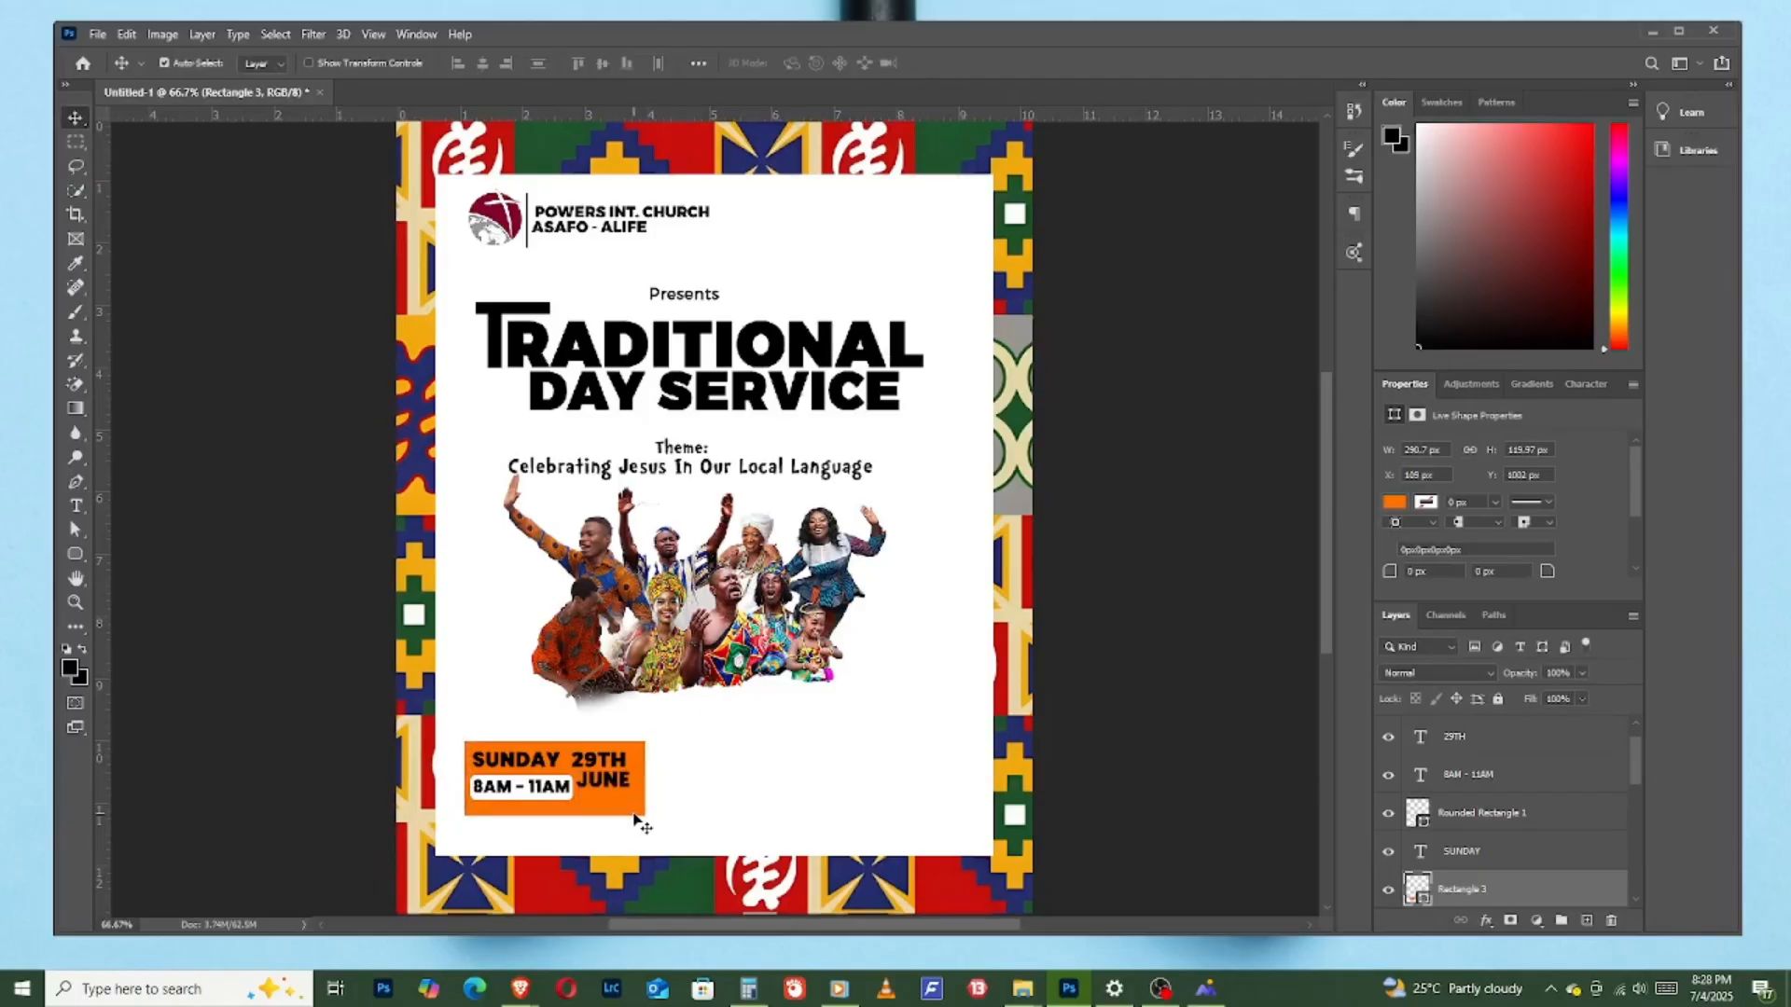
pyautogui.press('Up')
pyautogui.press('Up')
pyautogui.press('Up')
pyautogui.press('Up')
pyautogui.press('Left')
pyautogui.press('Left')
pyautogui.press('Left')
pyautogui.press('Left')
pyautogui.press('Left')
pyautogui.press('Left')
pyautogui.press('Up')
pyautogui.press('Up')
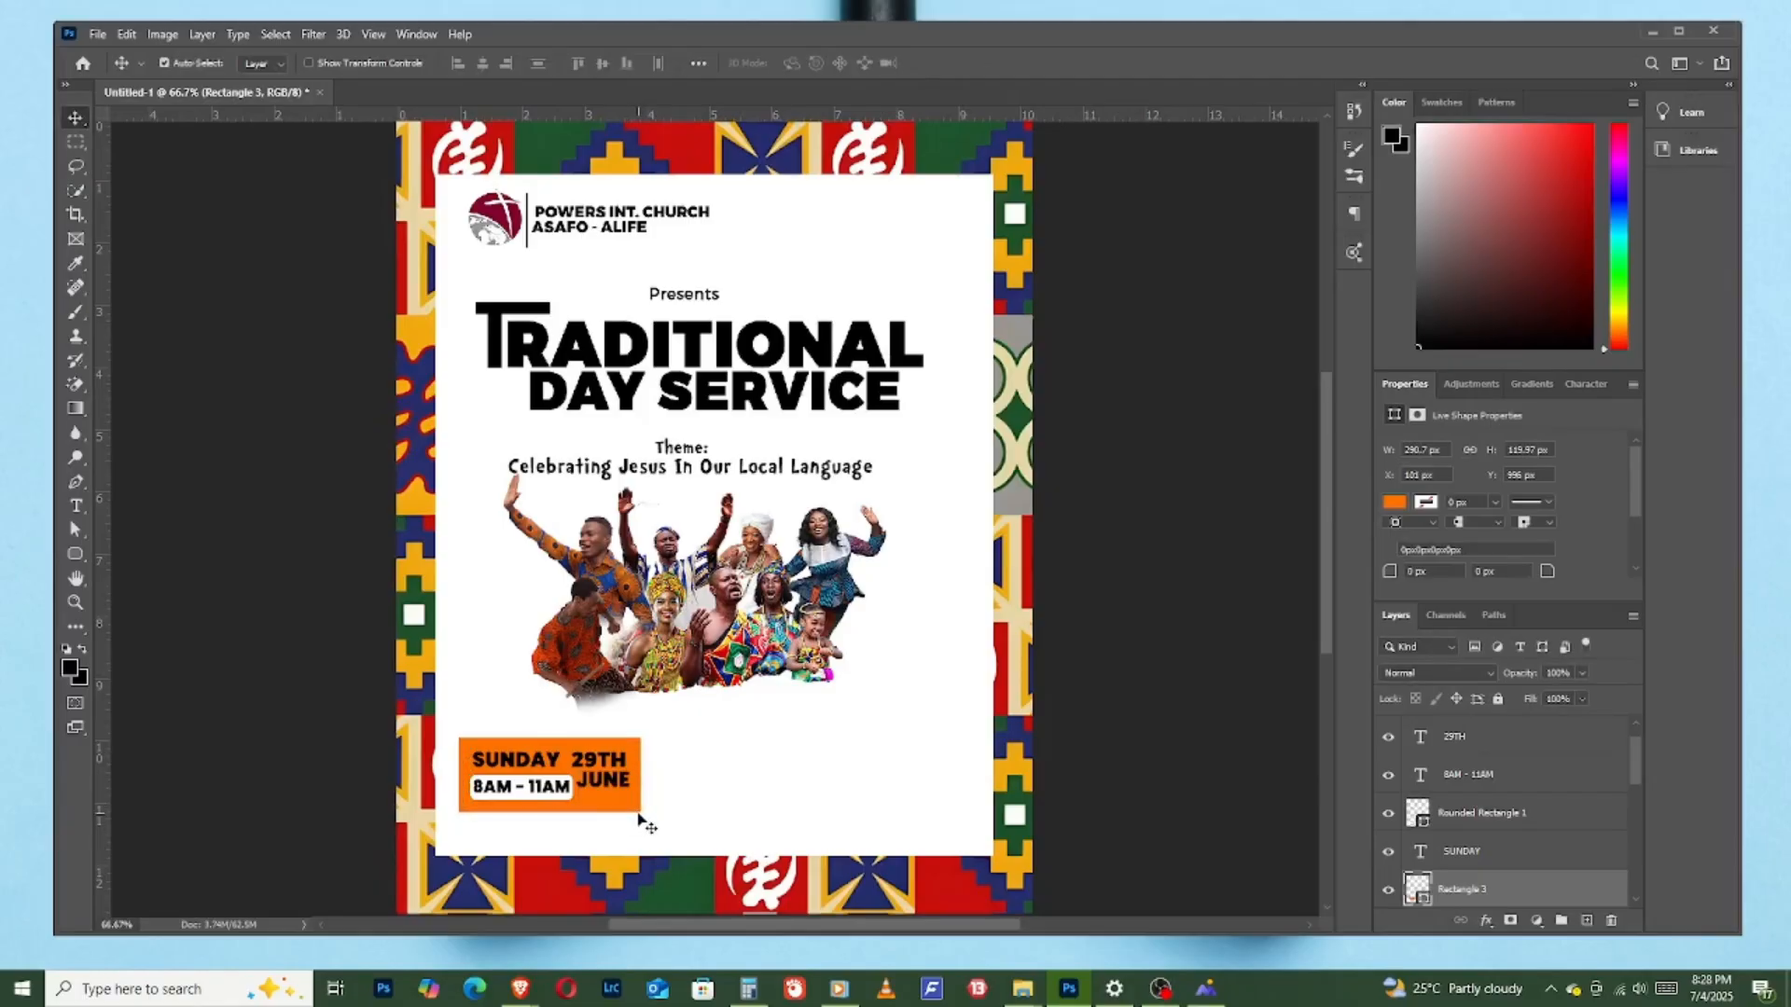
# - Move "SUNDAY" slightly up and left on the orange rectangle and colour its text white
pyautogui.click(537, 766)
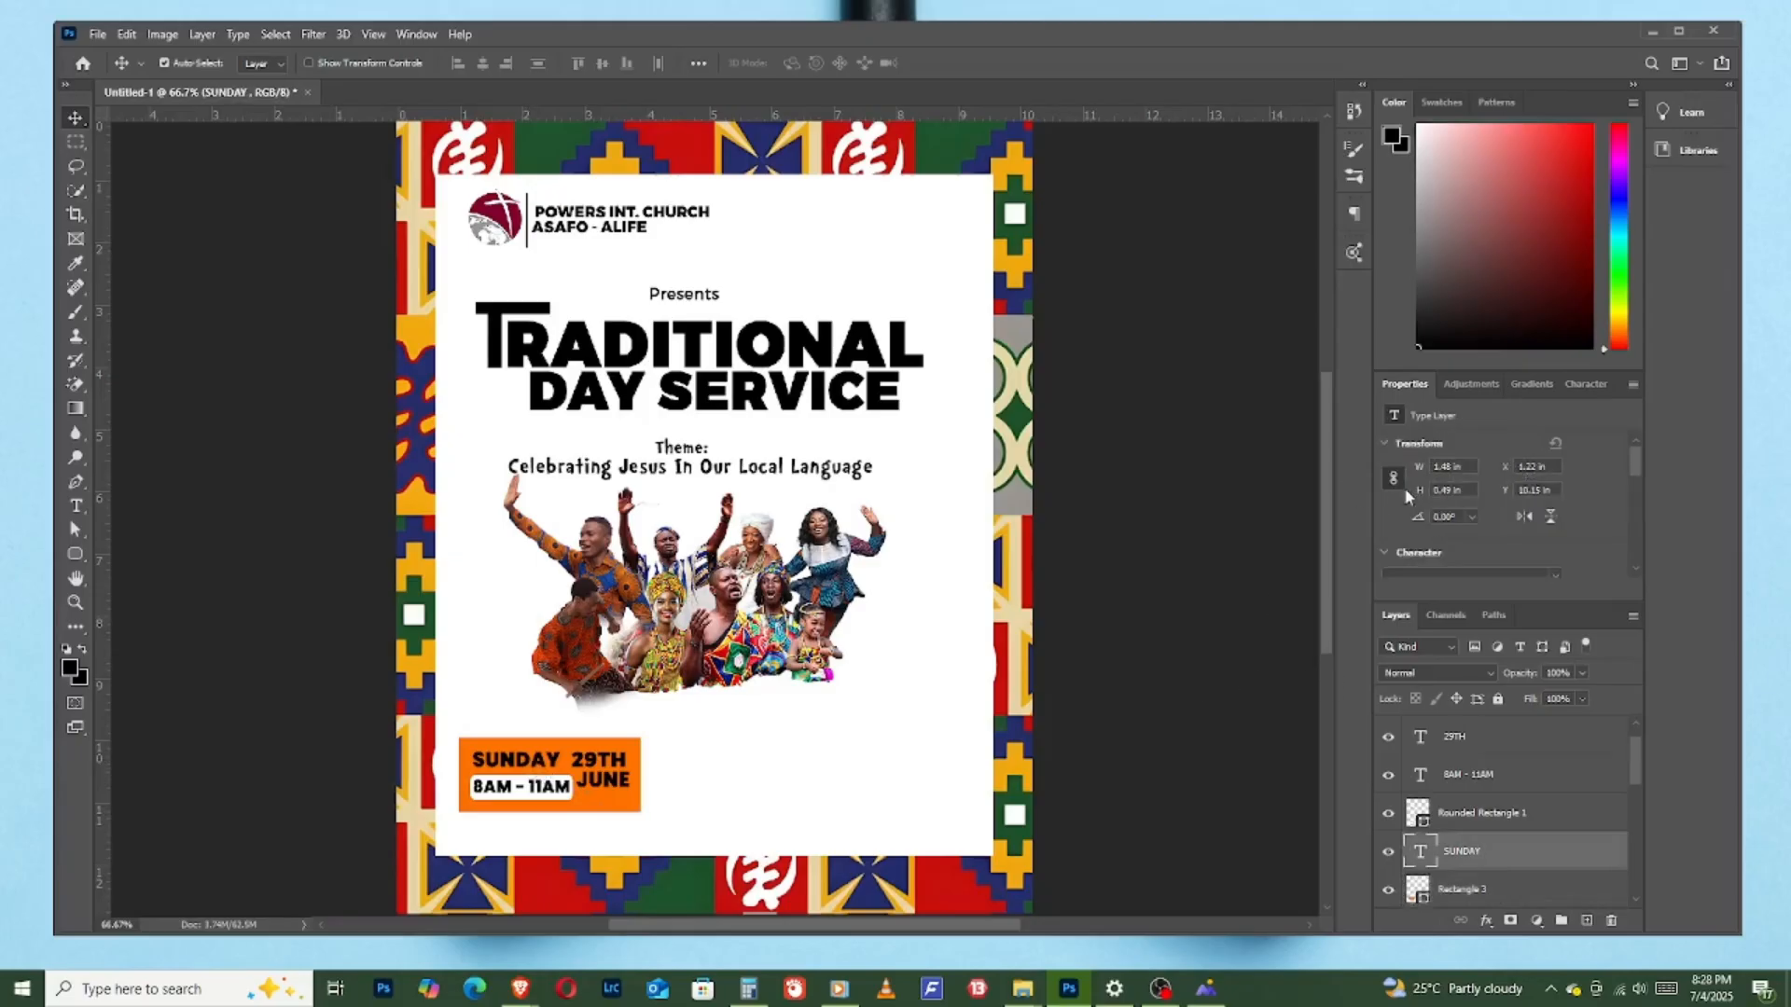
pyautogui.scroll(-5, 1526, 529)
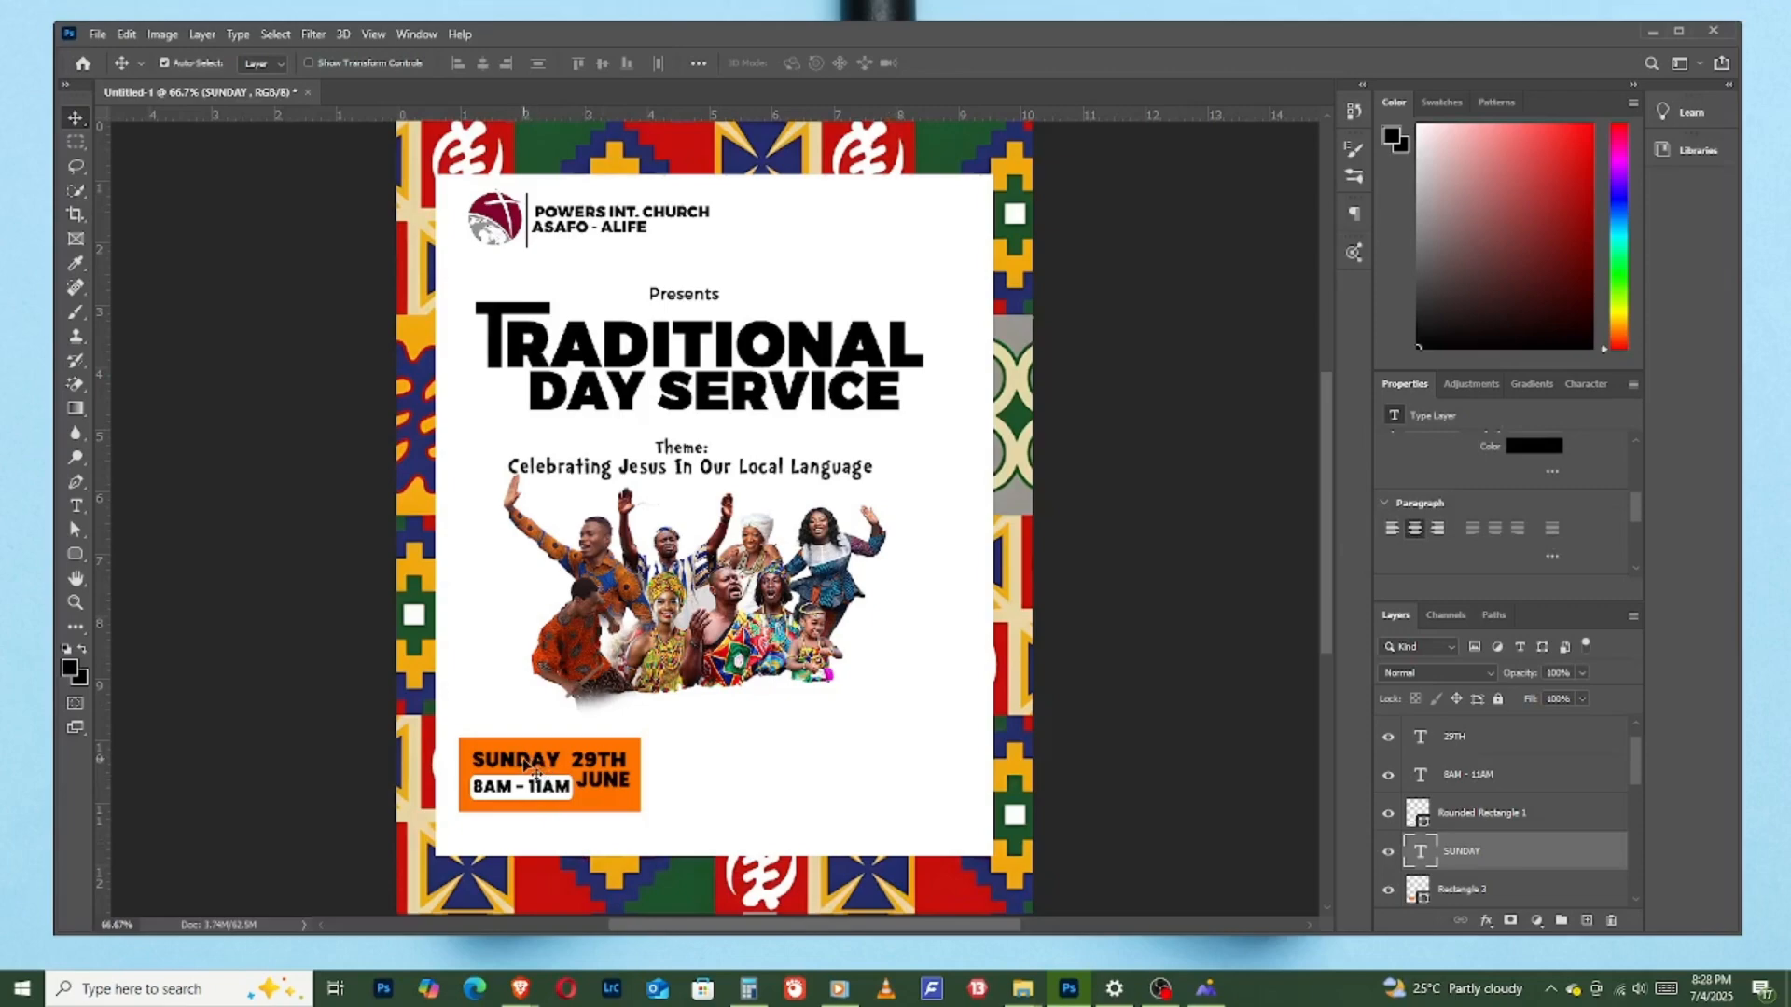
pyautogui.moveTo(527, 767); pyautogui.dragTo(520, 760)
pyautogui.click(1516, 446)
pyautogui.click(975, 710)
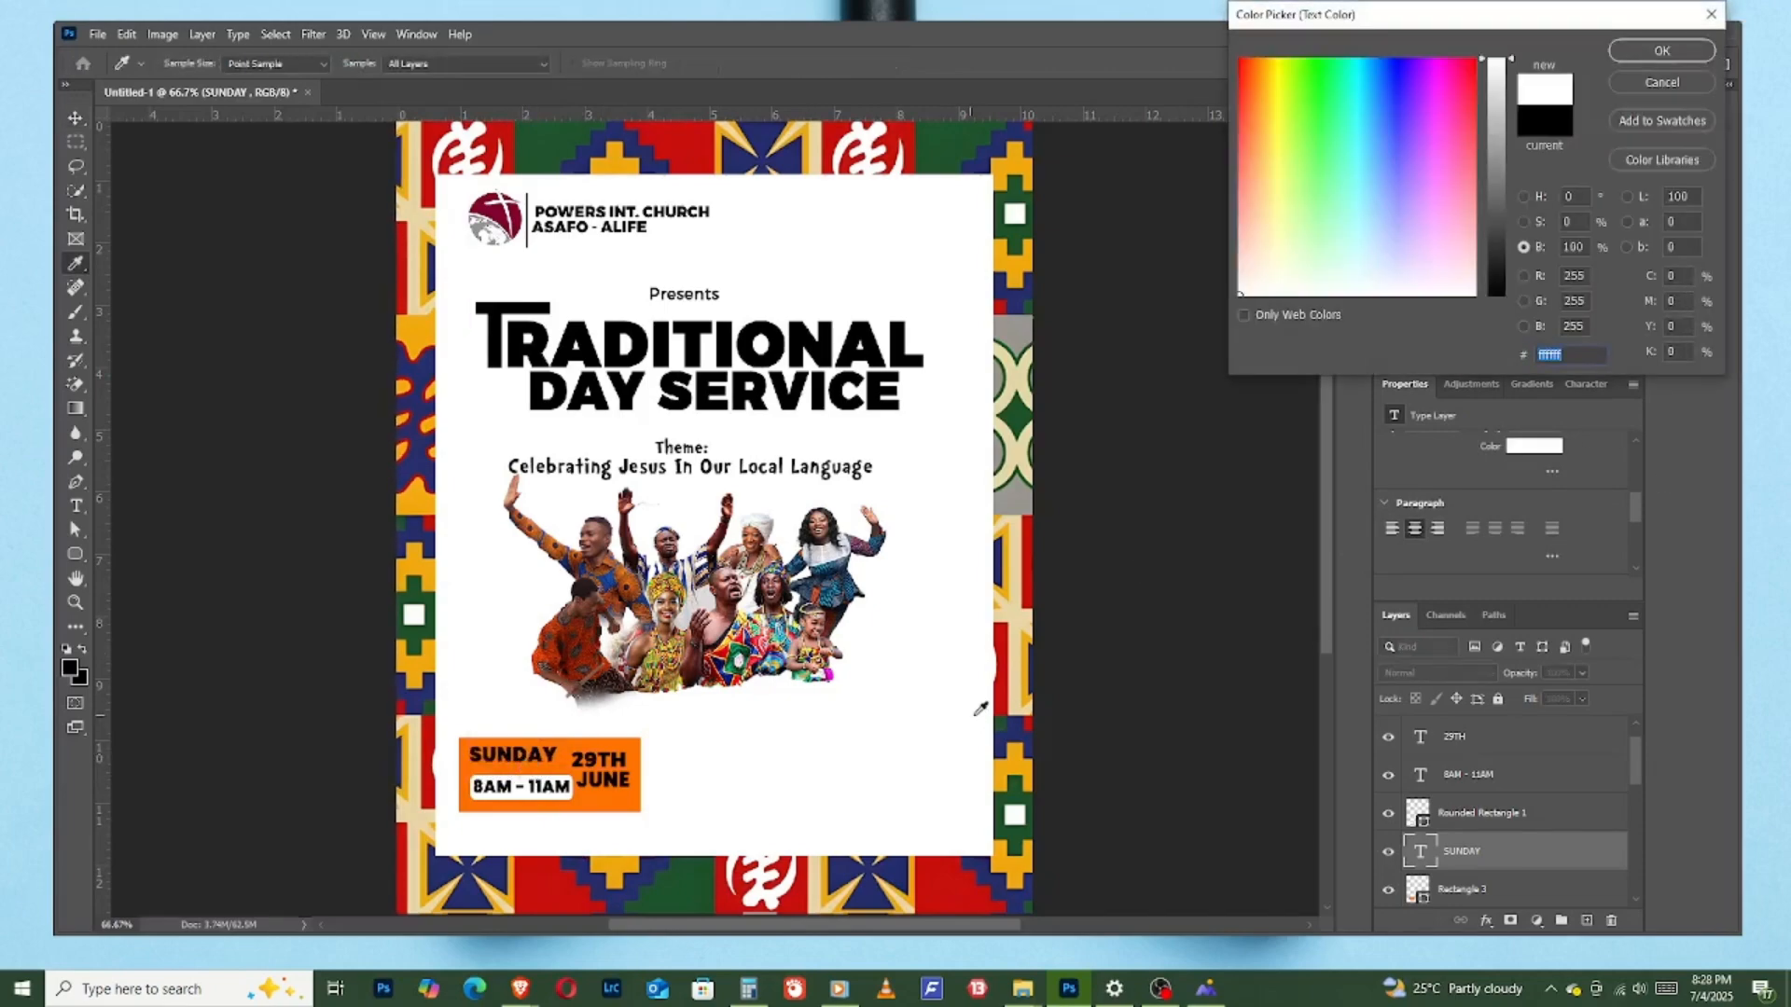
pyautogui.click(1710, 54)
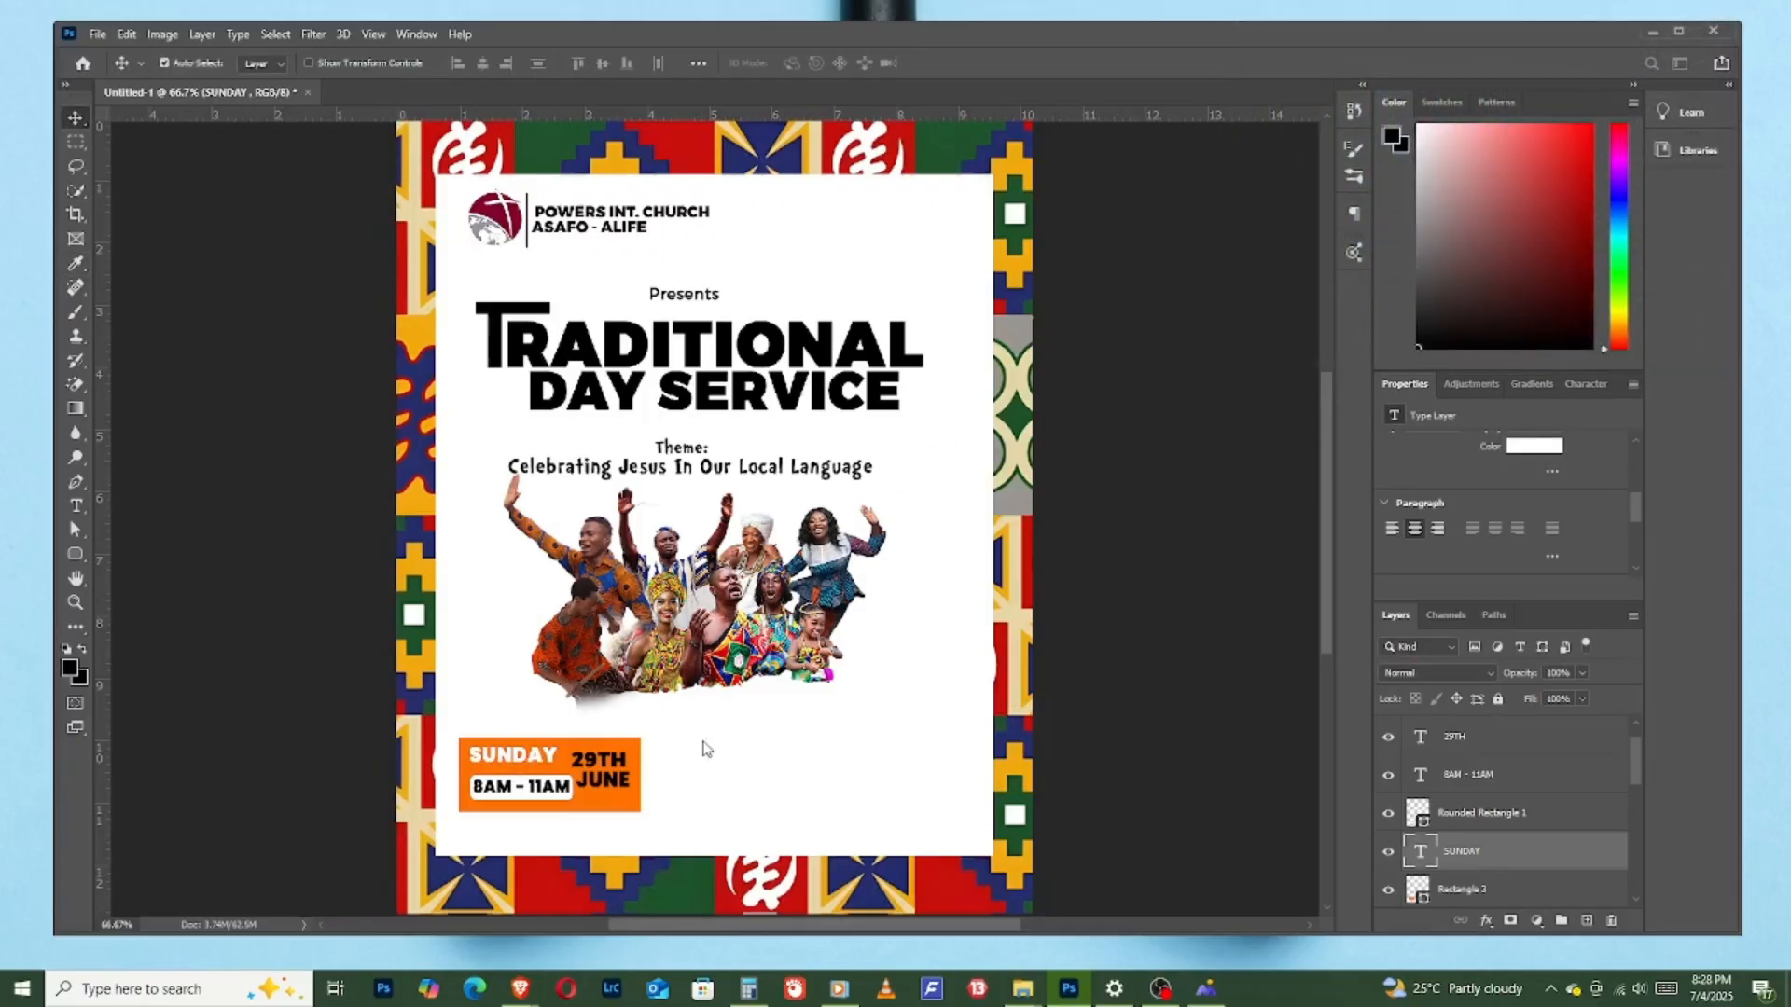
# - Colour the "29TH" text in the orange rectangle white, sampling the colour from the flyer's white background
pyautogui.click(589, 772)
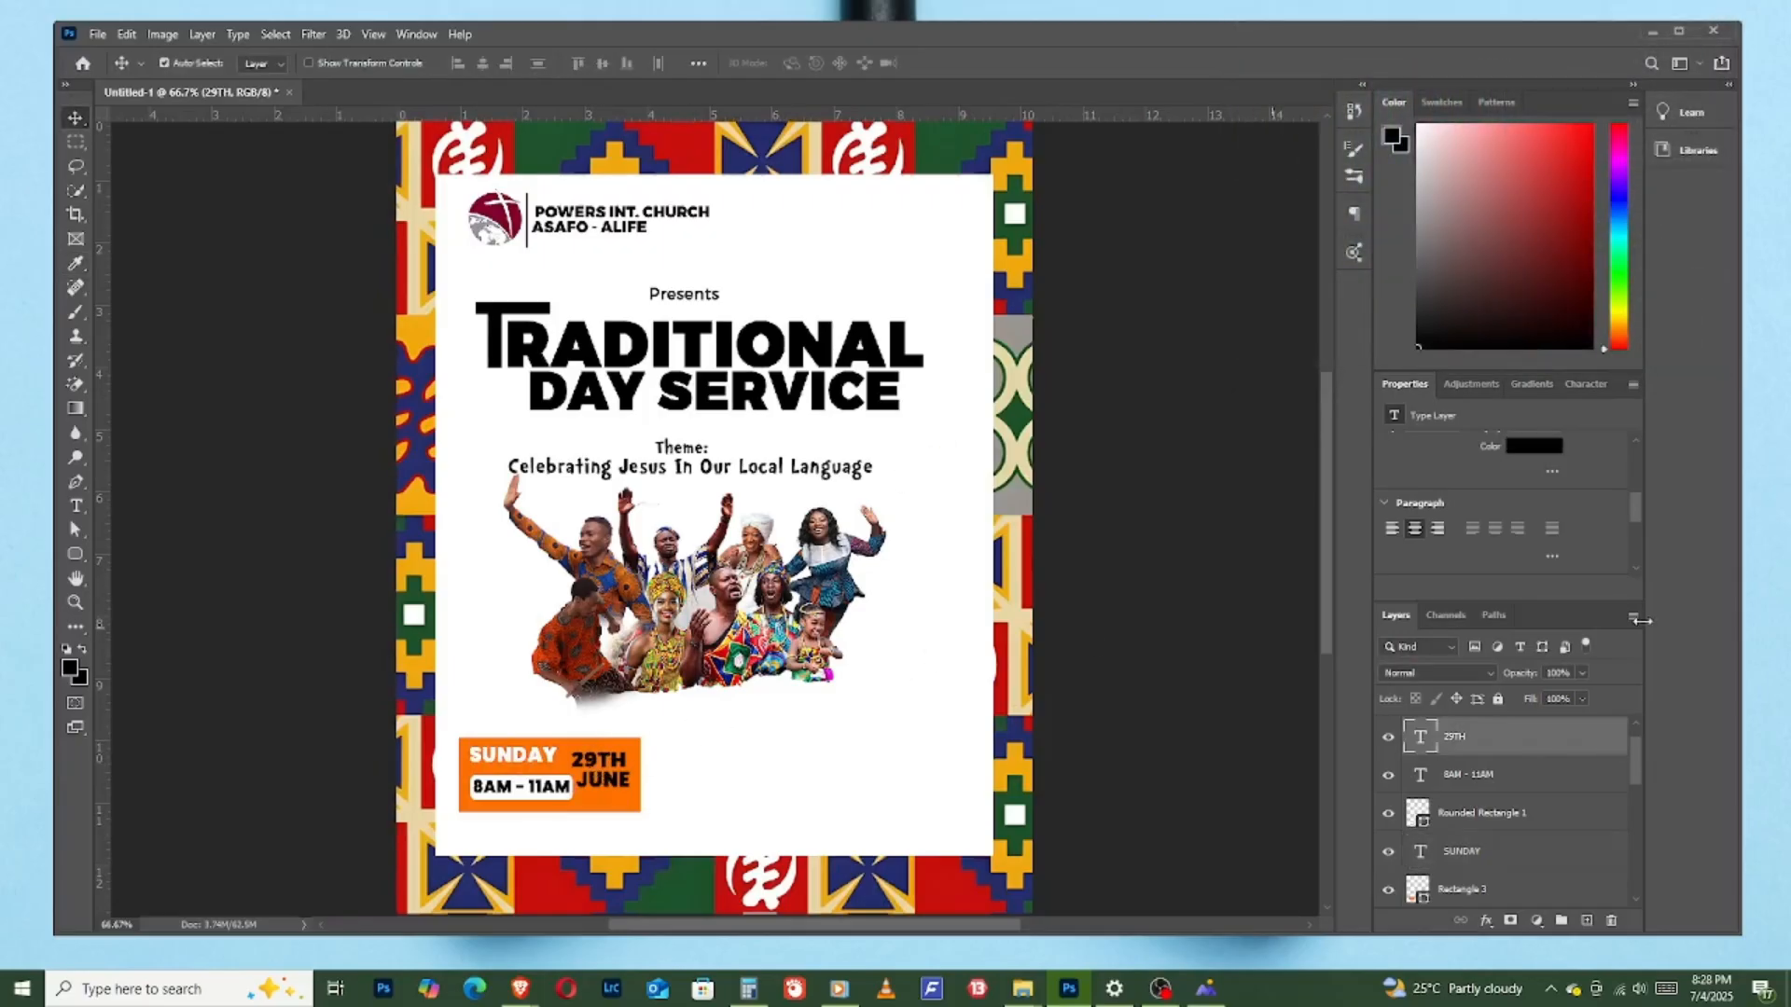
pyautogui.scroll(2, 1608, 584)
pyautogui.scroll(5, 1631, 500)
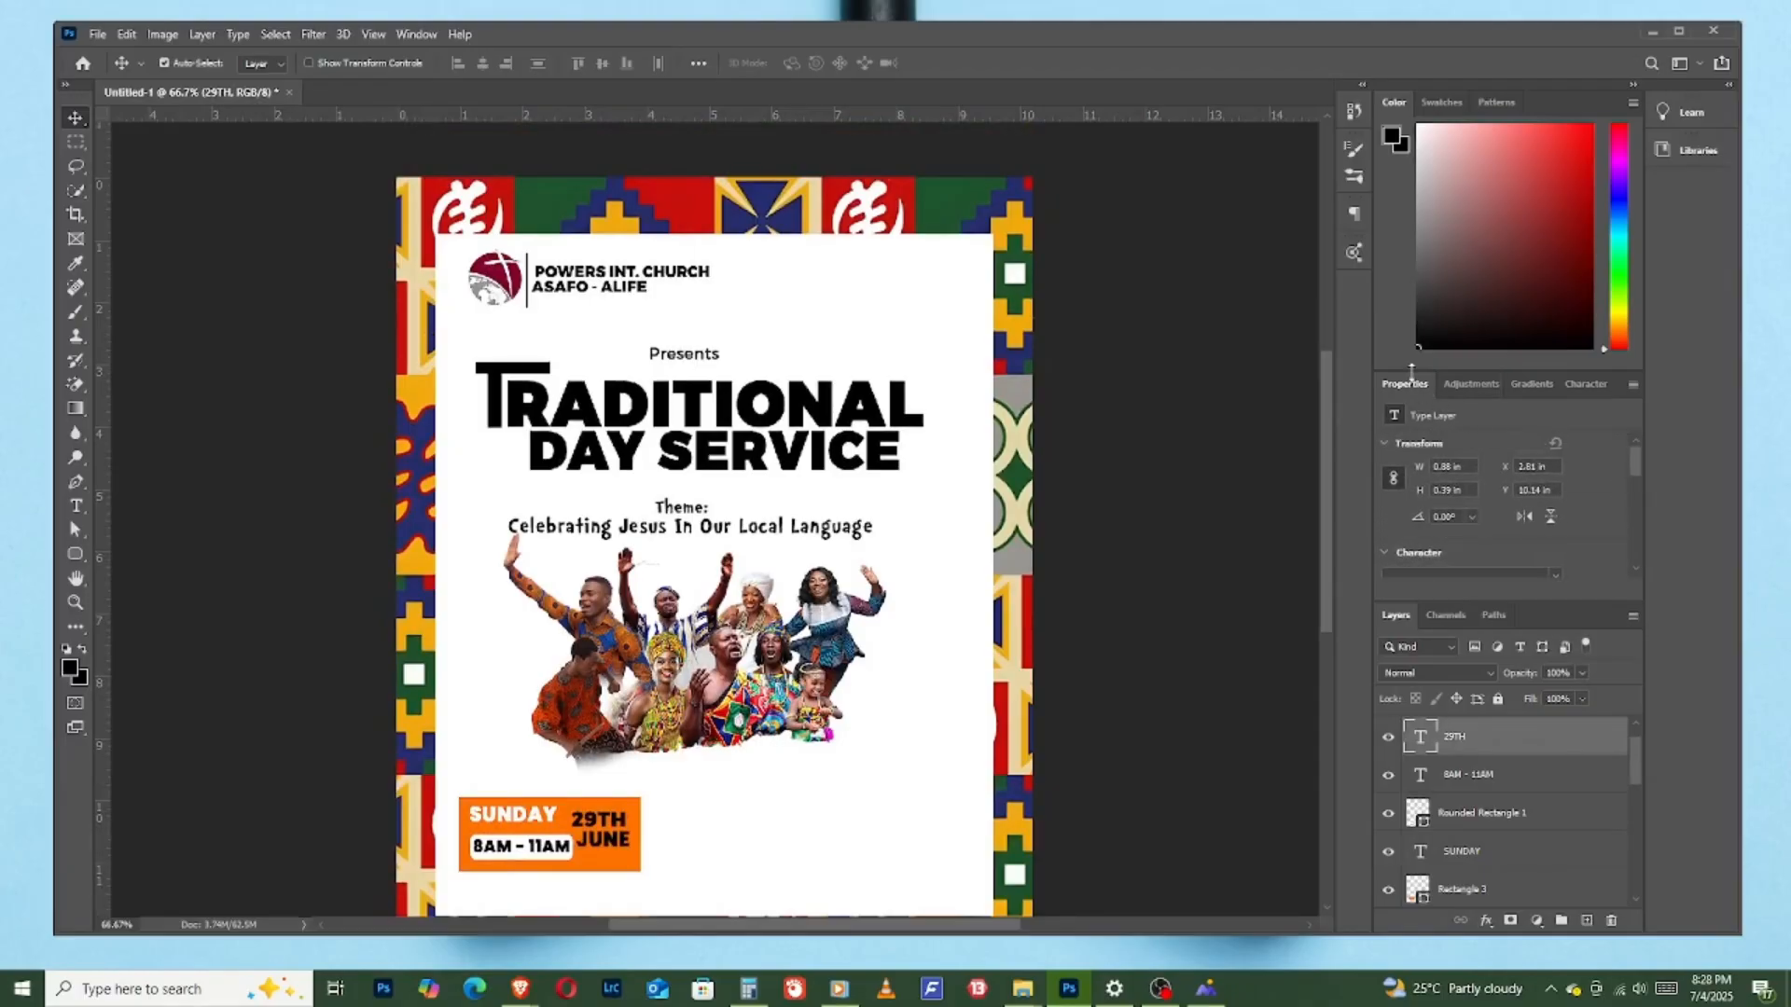
pyautogui.click(1583, 386)
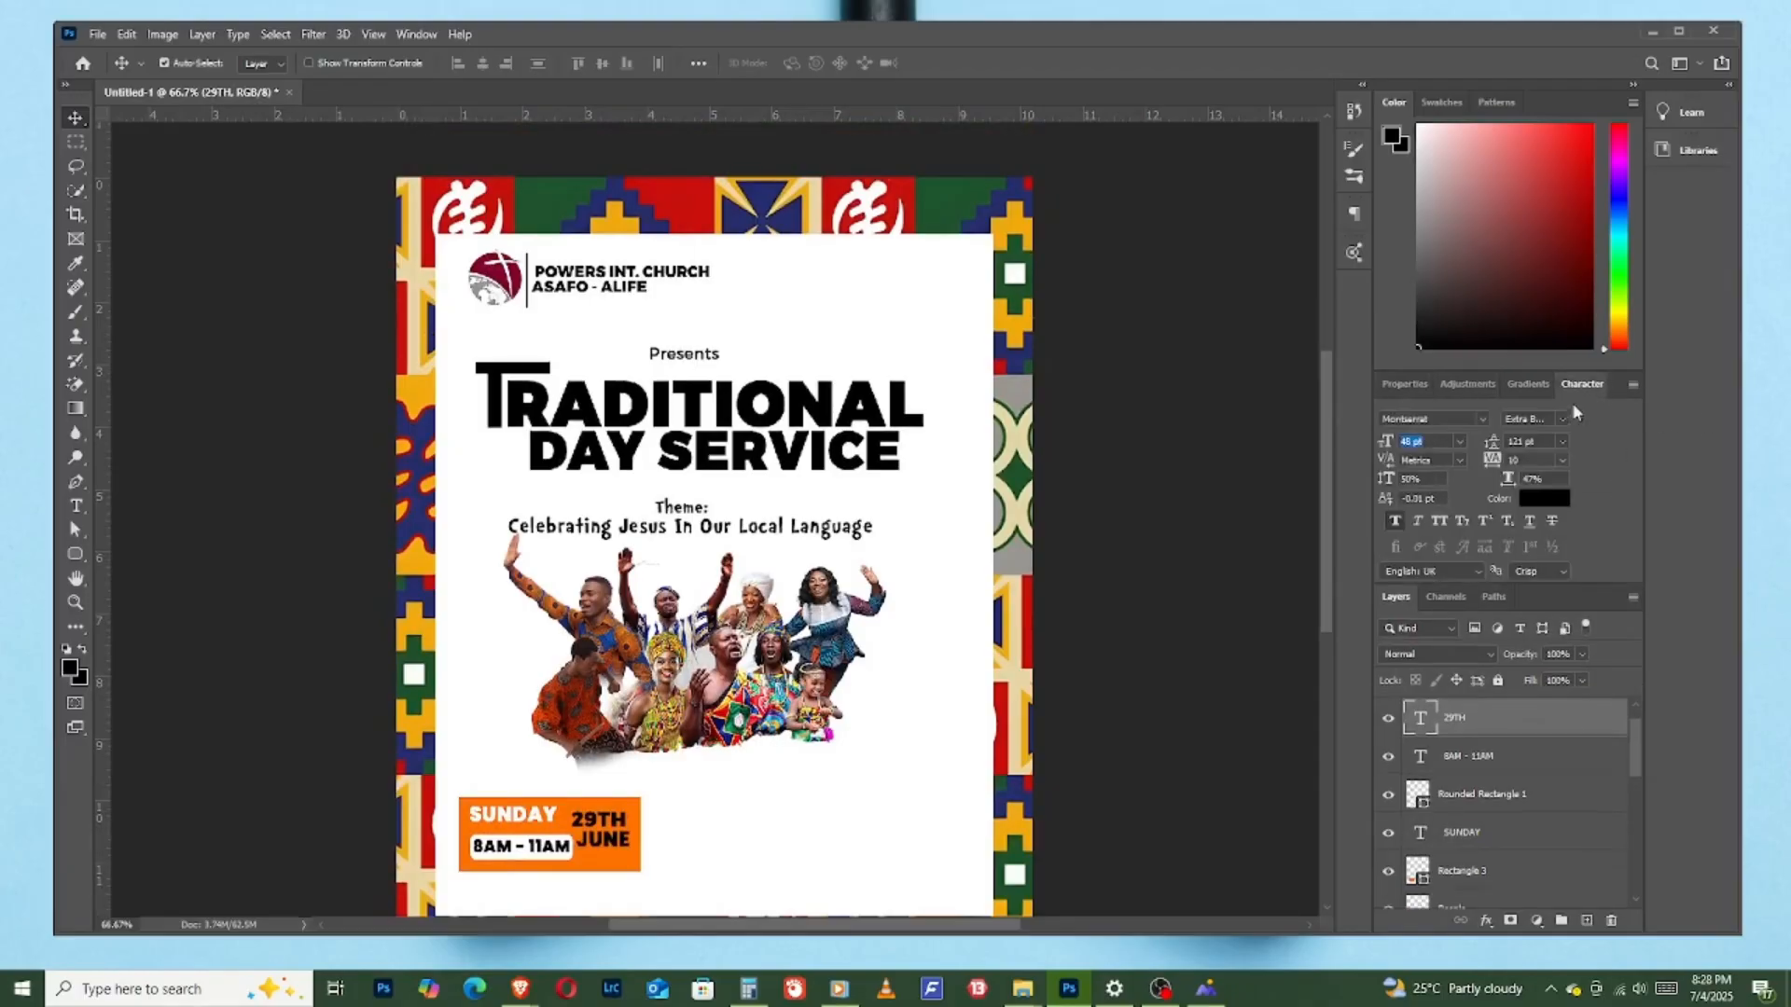
pyautogui.click(1544, 498)
pyautogui.click(929, 749)
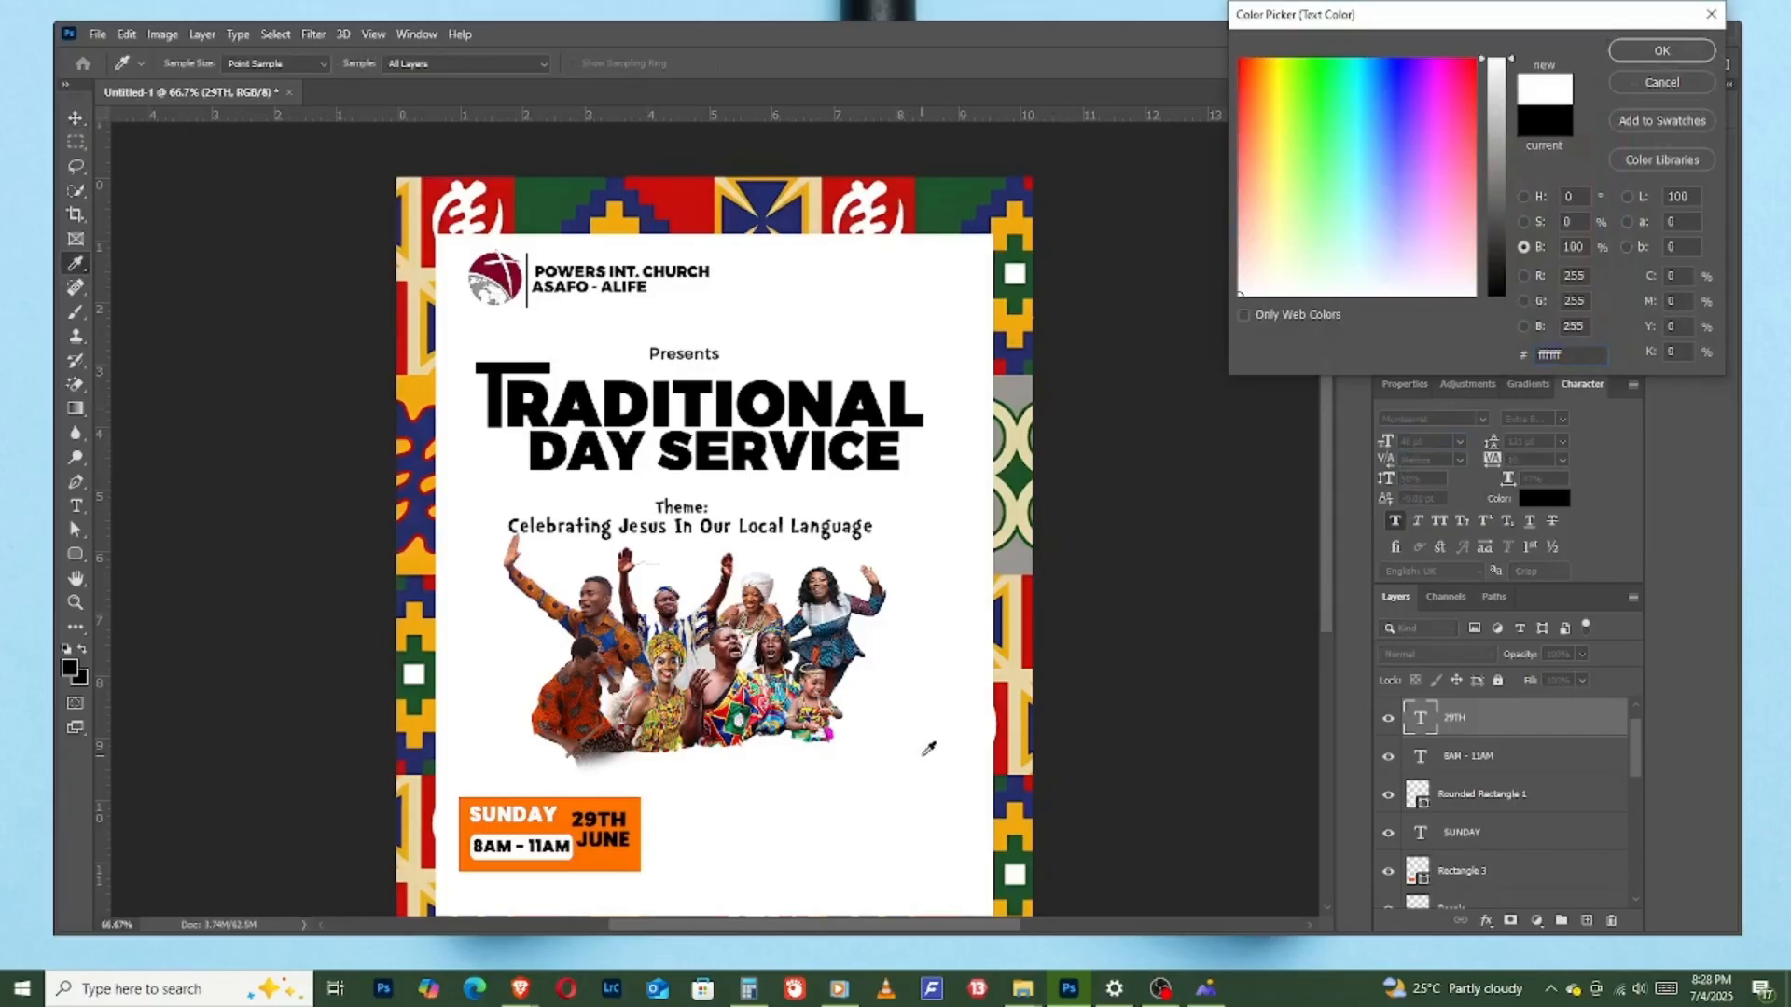
pyautogui.click(1694, 56)
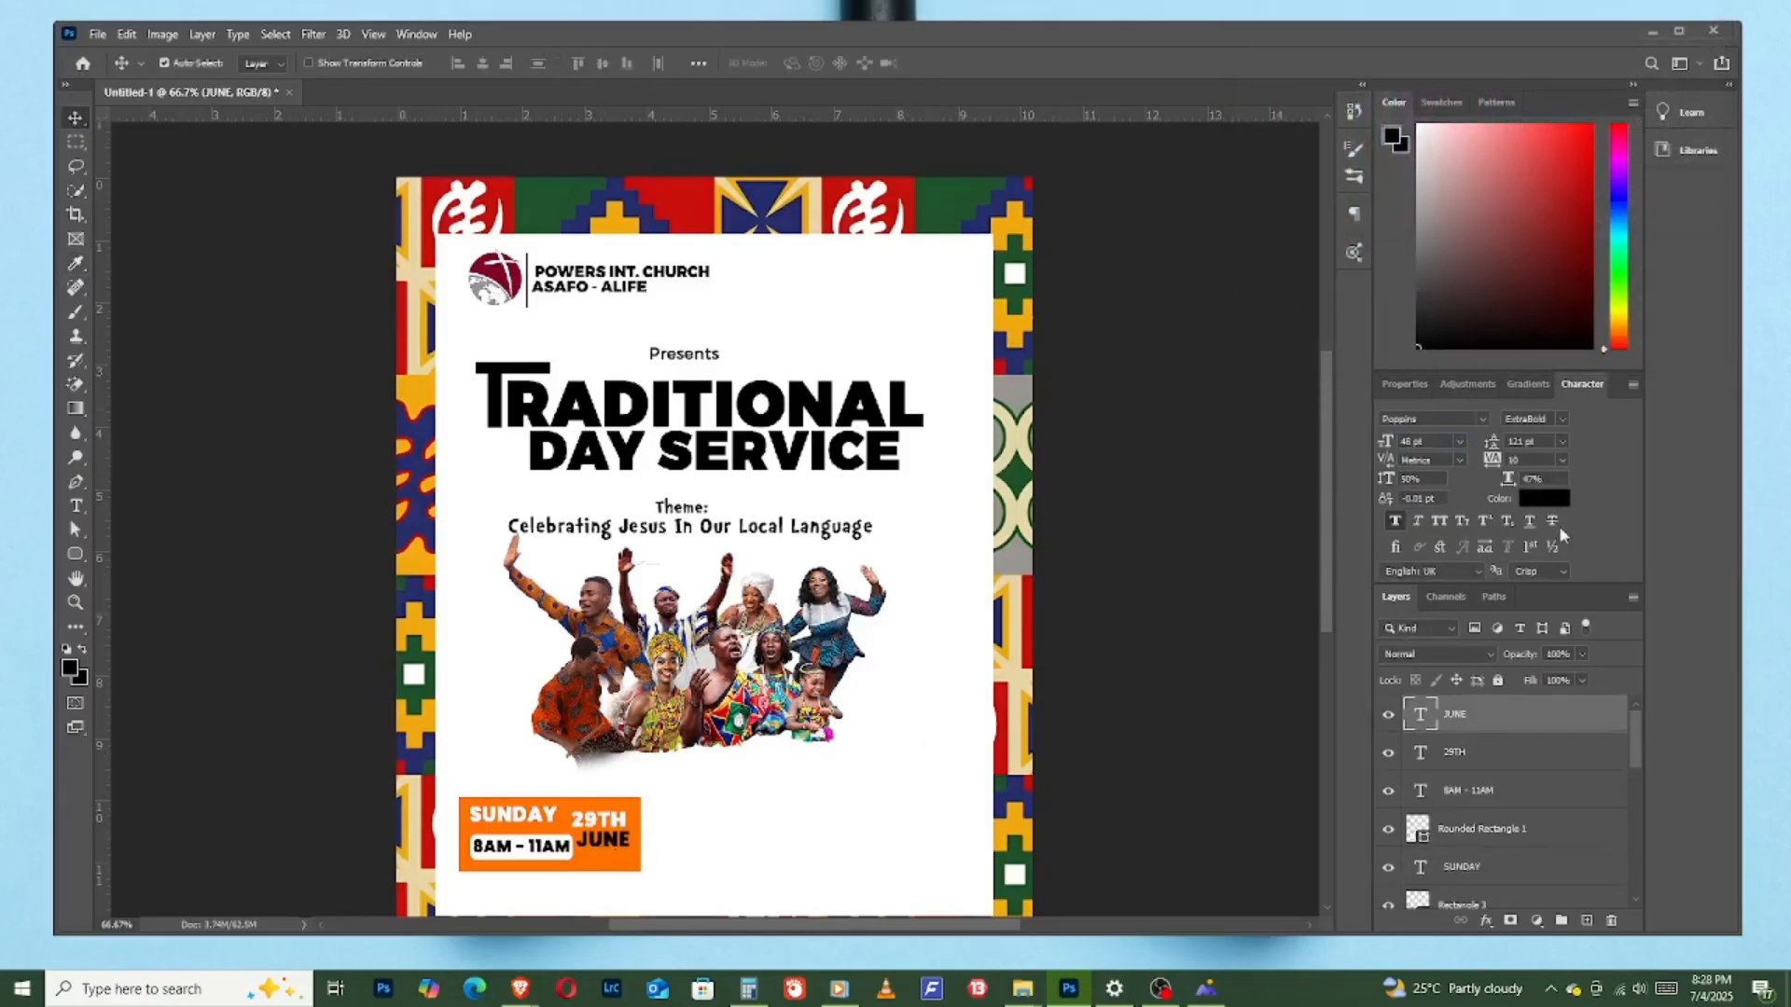
# - Colour the "JUNE" text white, sampling the colour from the flyer's white background
pyautogui.click(1559, 500)
pyautogui.click(735, 867)
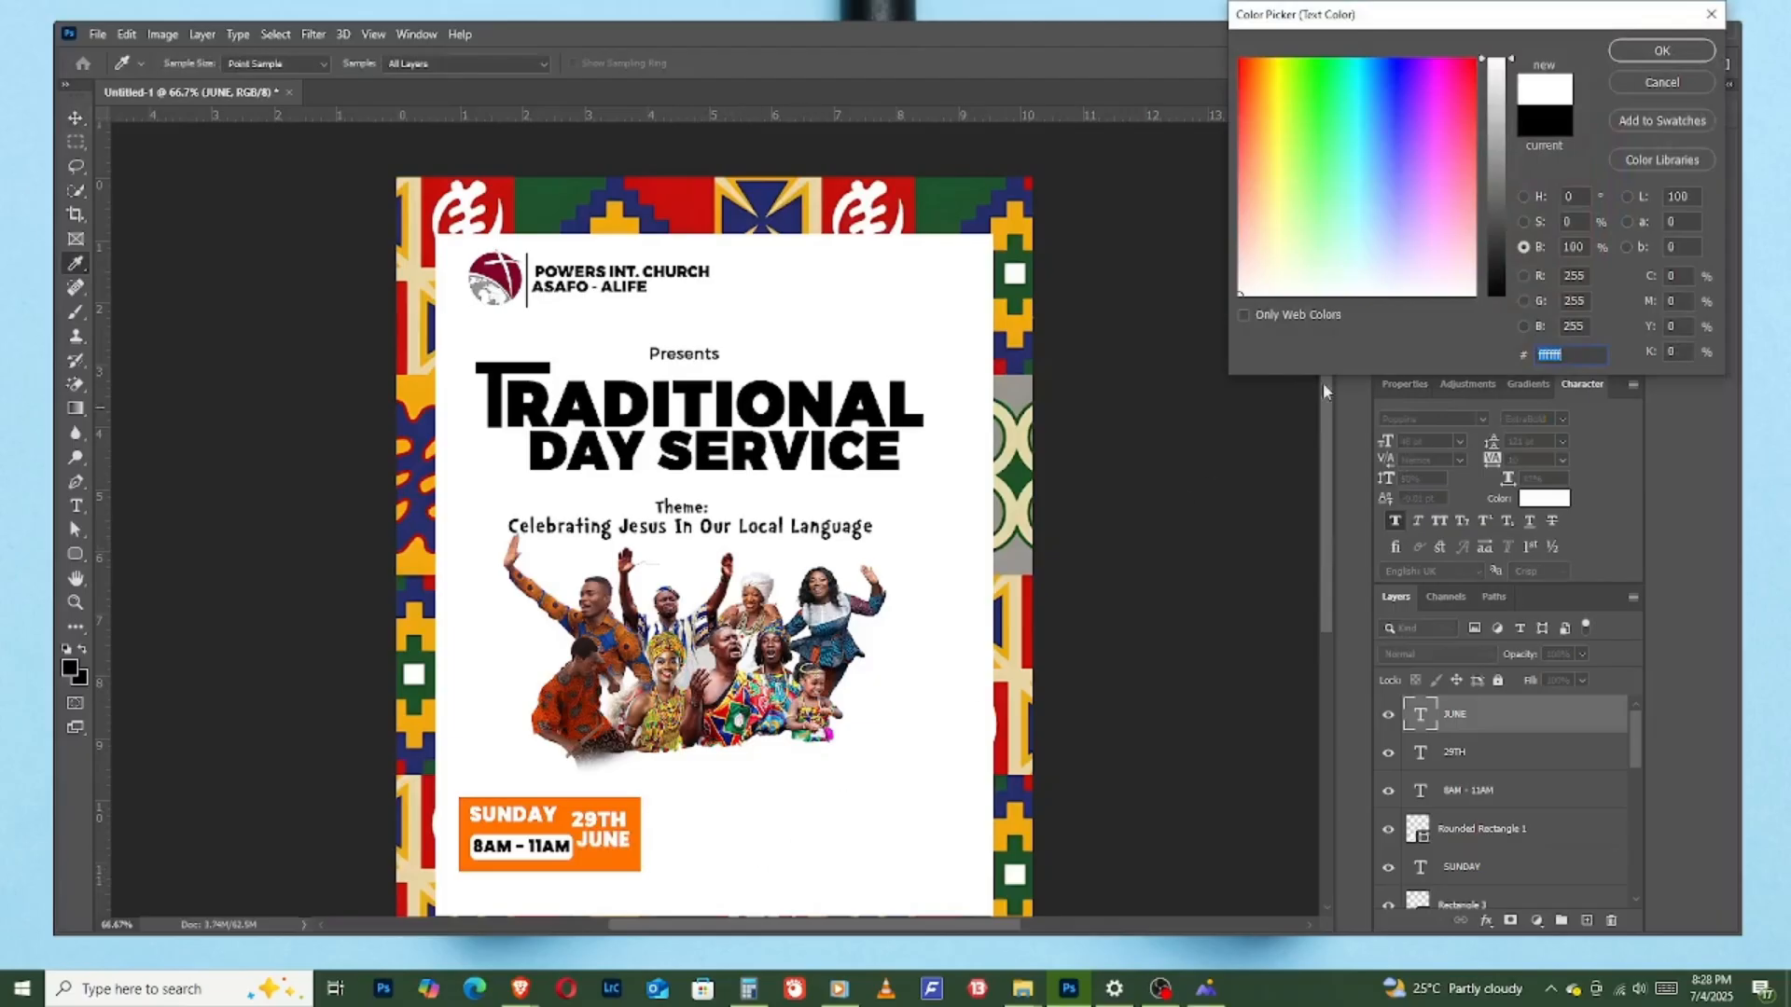
pyautogui.click(1662, 50)
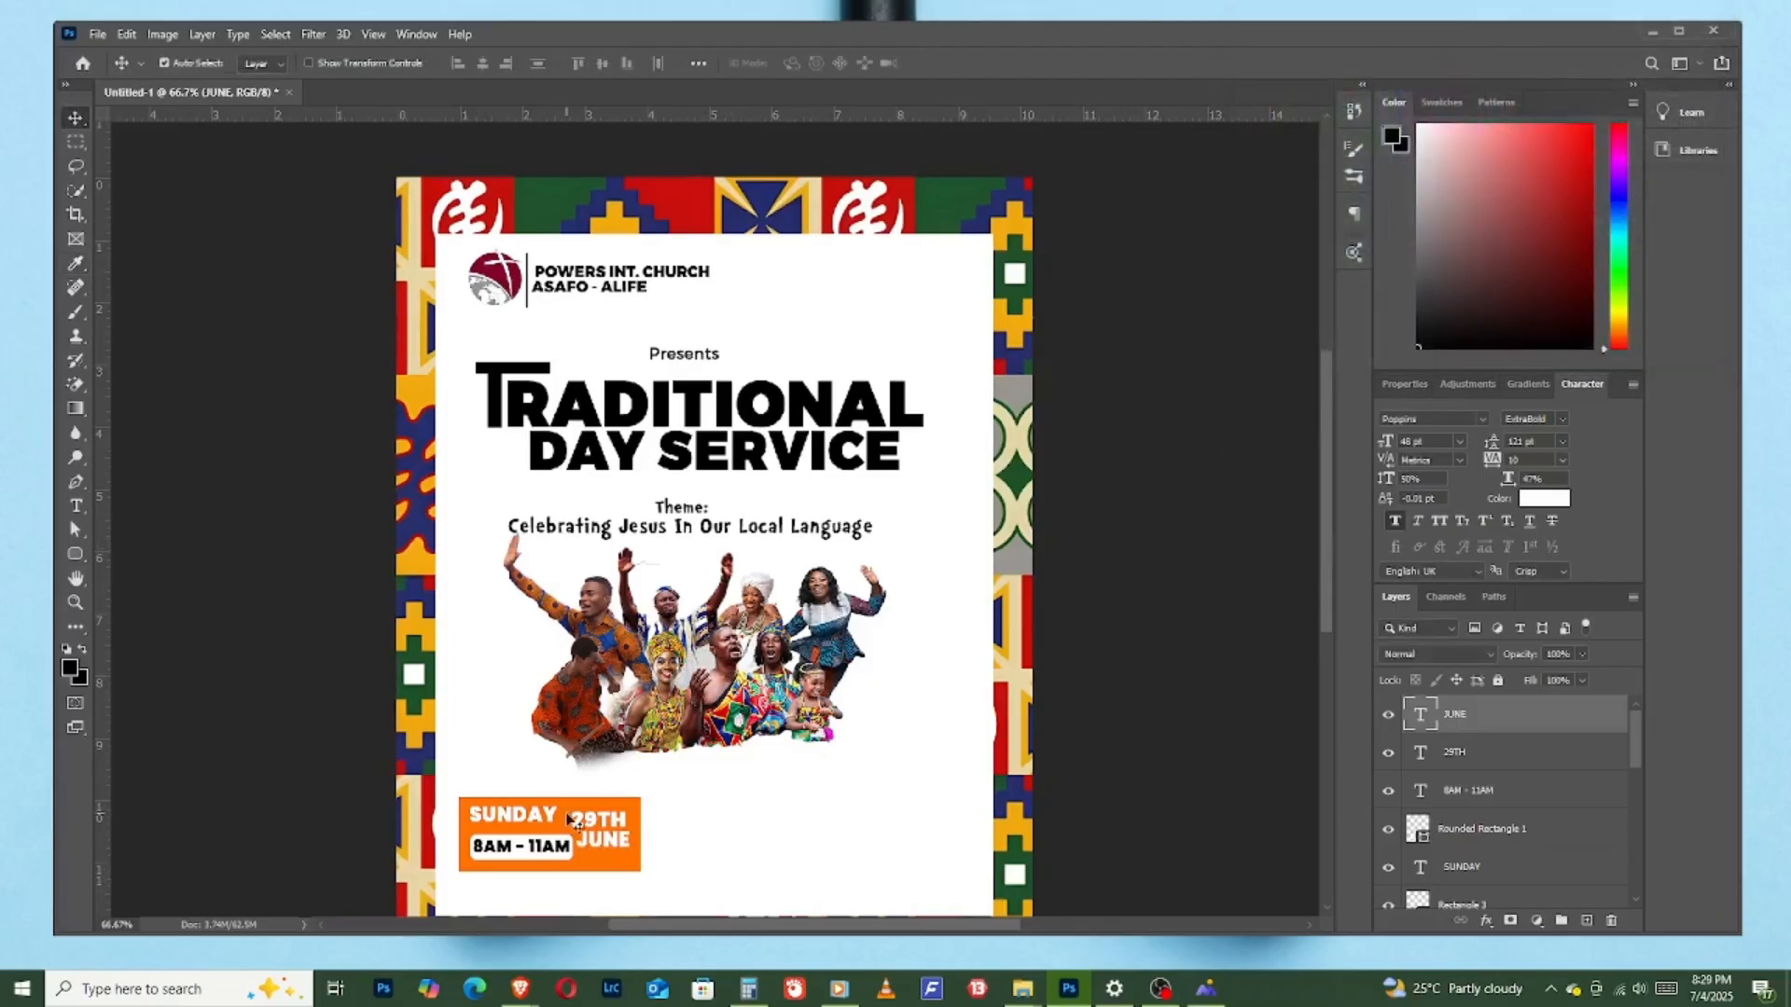
# - Centre "29TH" above "JUNE" and shift "8AM – 11AM" with its white rounded box slightly left and down
pyautogui.moveTo(602, 825); pyautogui.dragTo(549, 856)
pyautogui.click(601, 862)
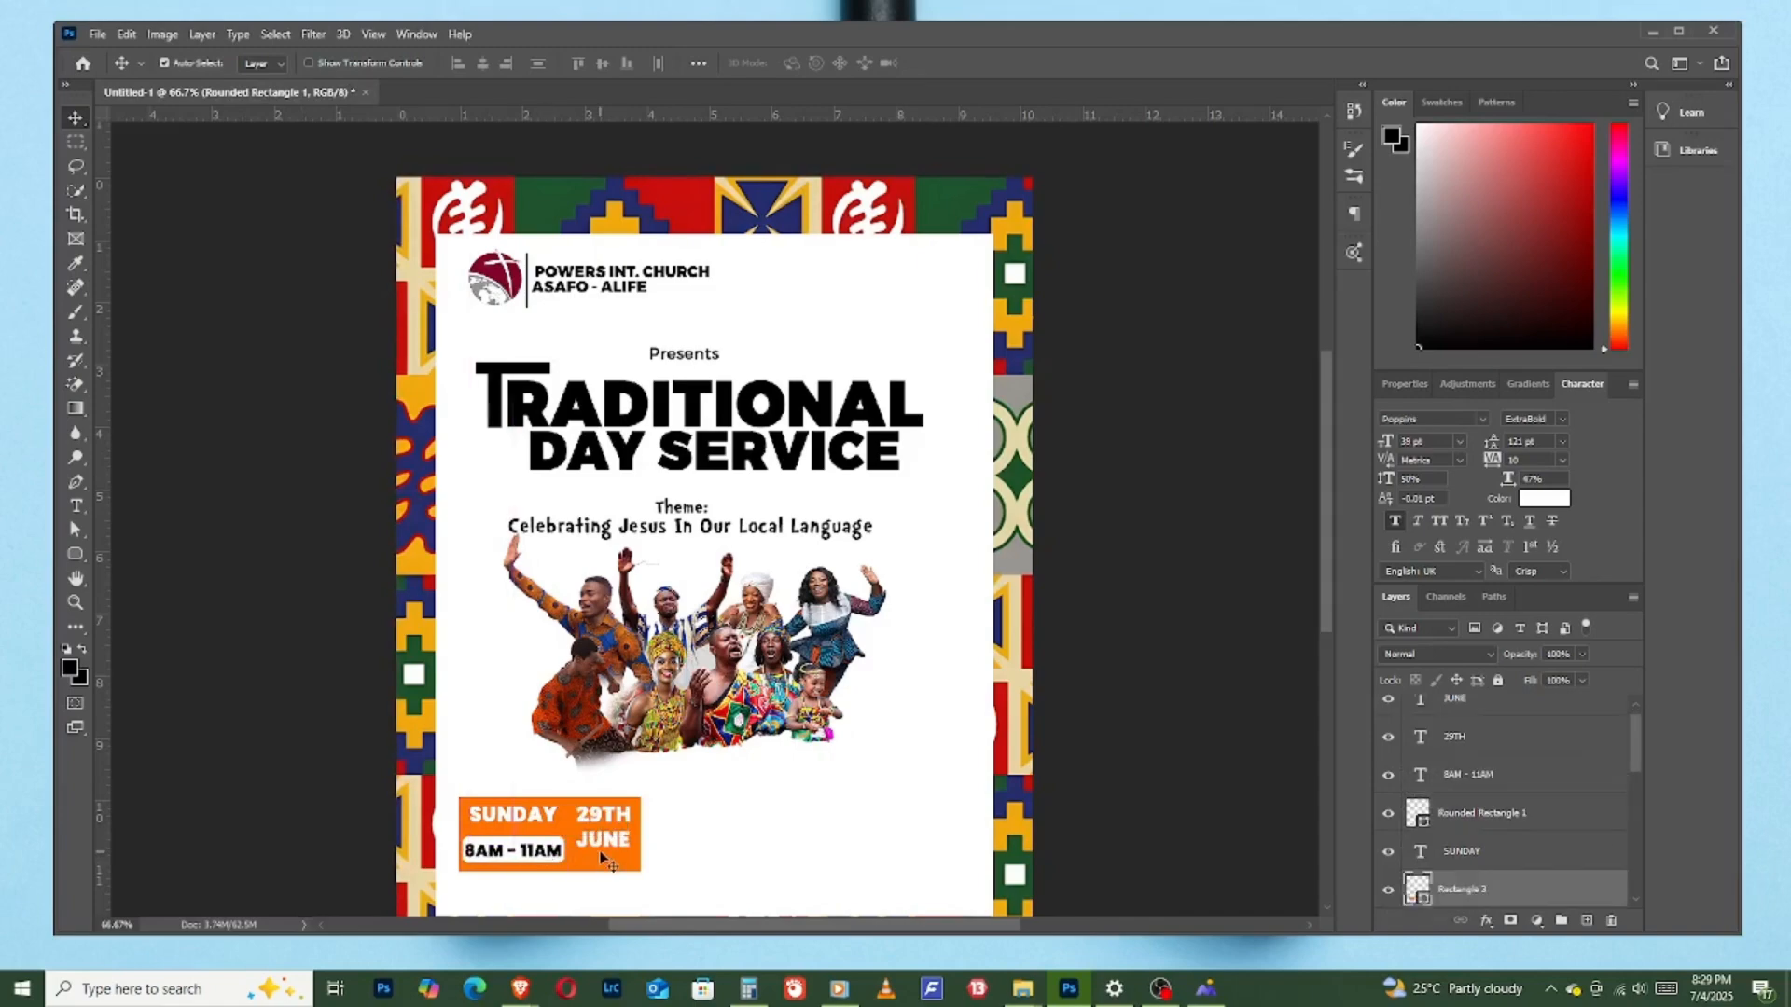
pyautogui.click(602, 840)
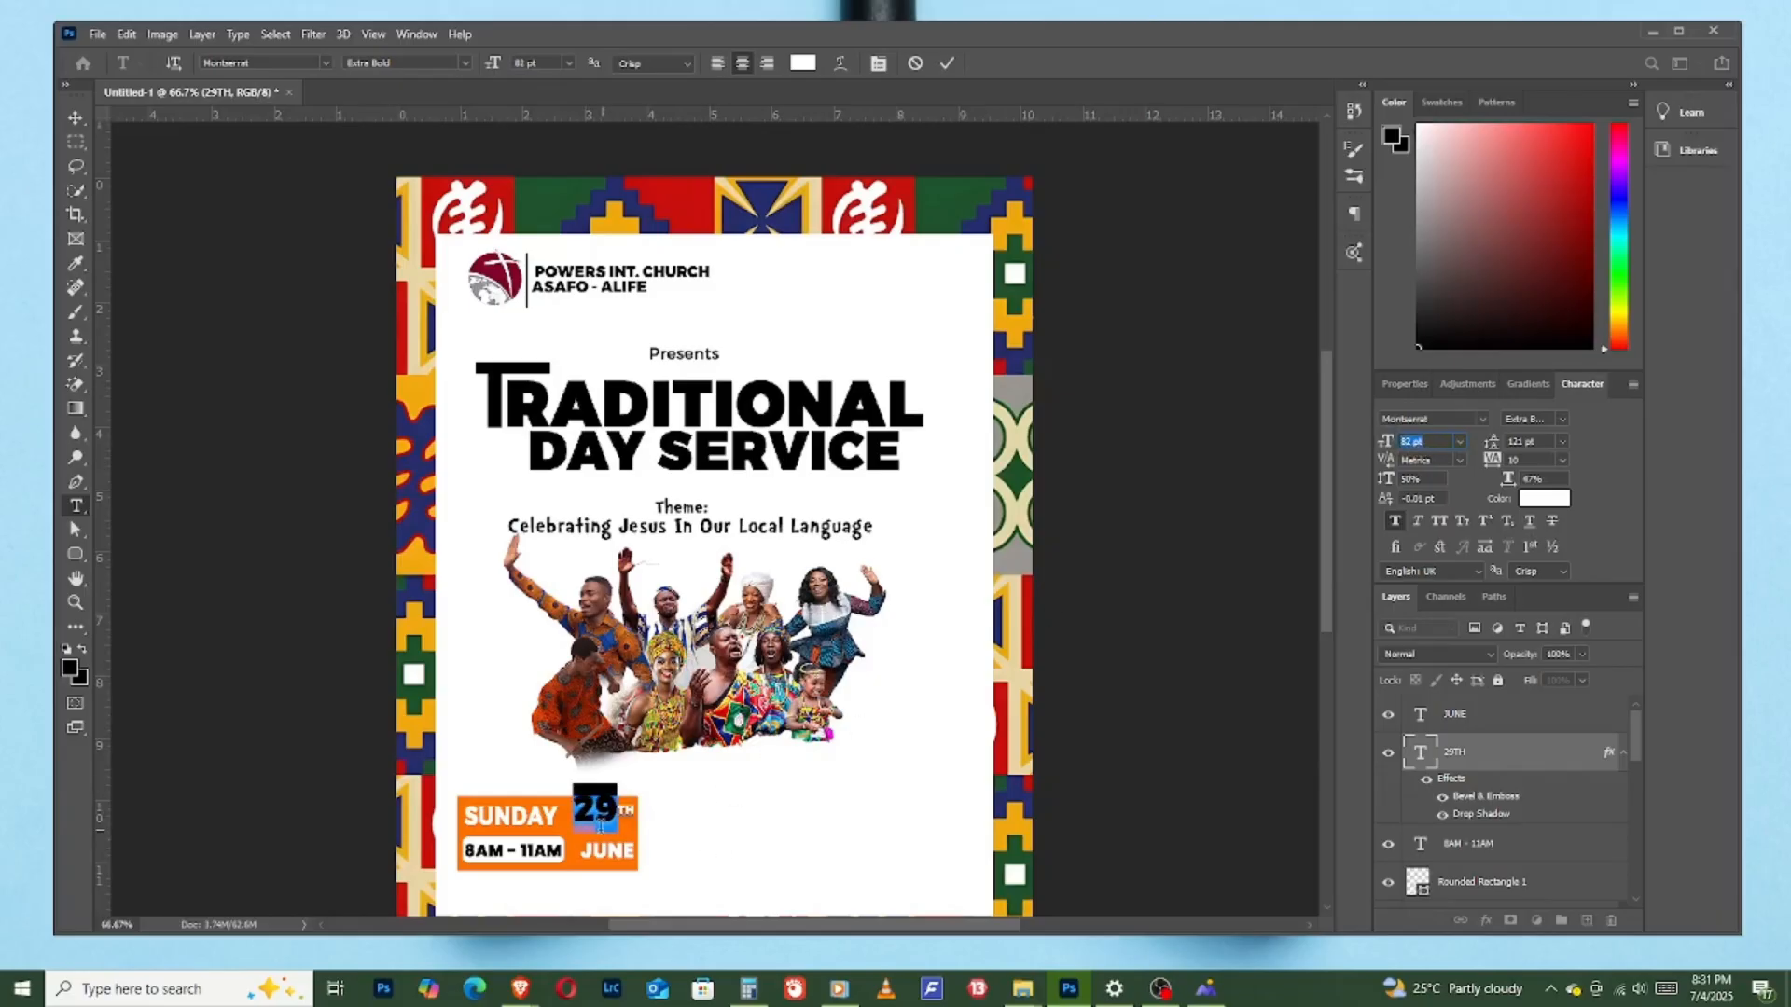
# - Finish the "29" text edit at 82 pt, lower the date into the orange rectangle and centre "JUNE" beneath it
pyautogui.click(946, 63)
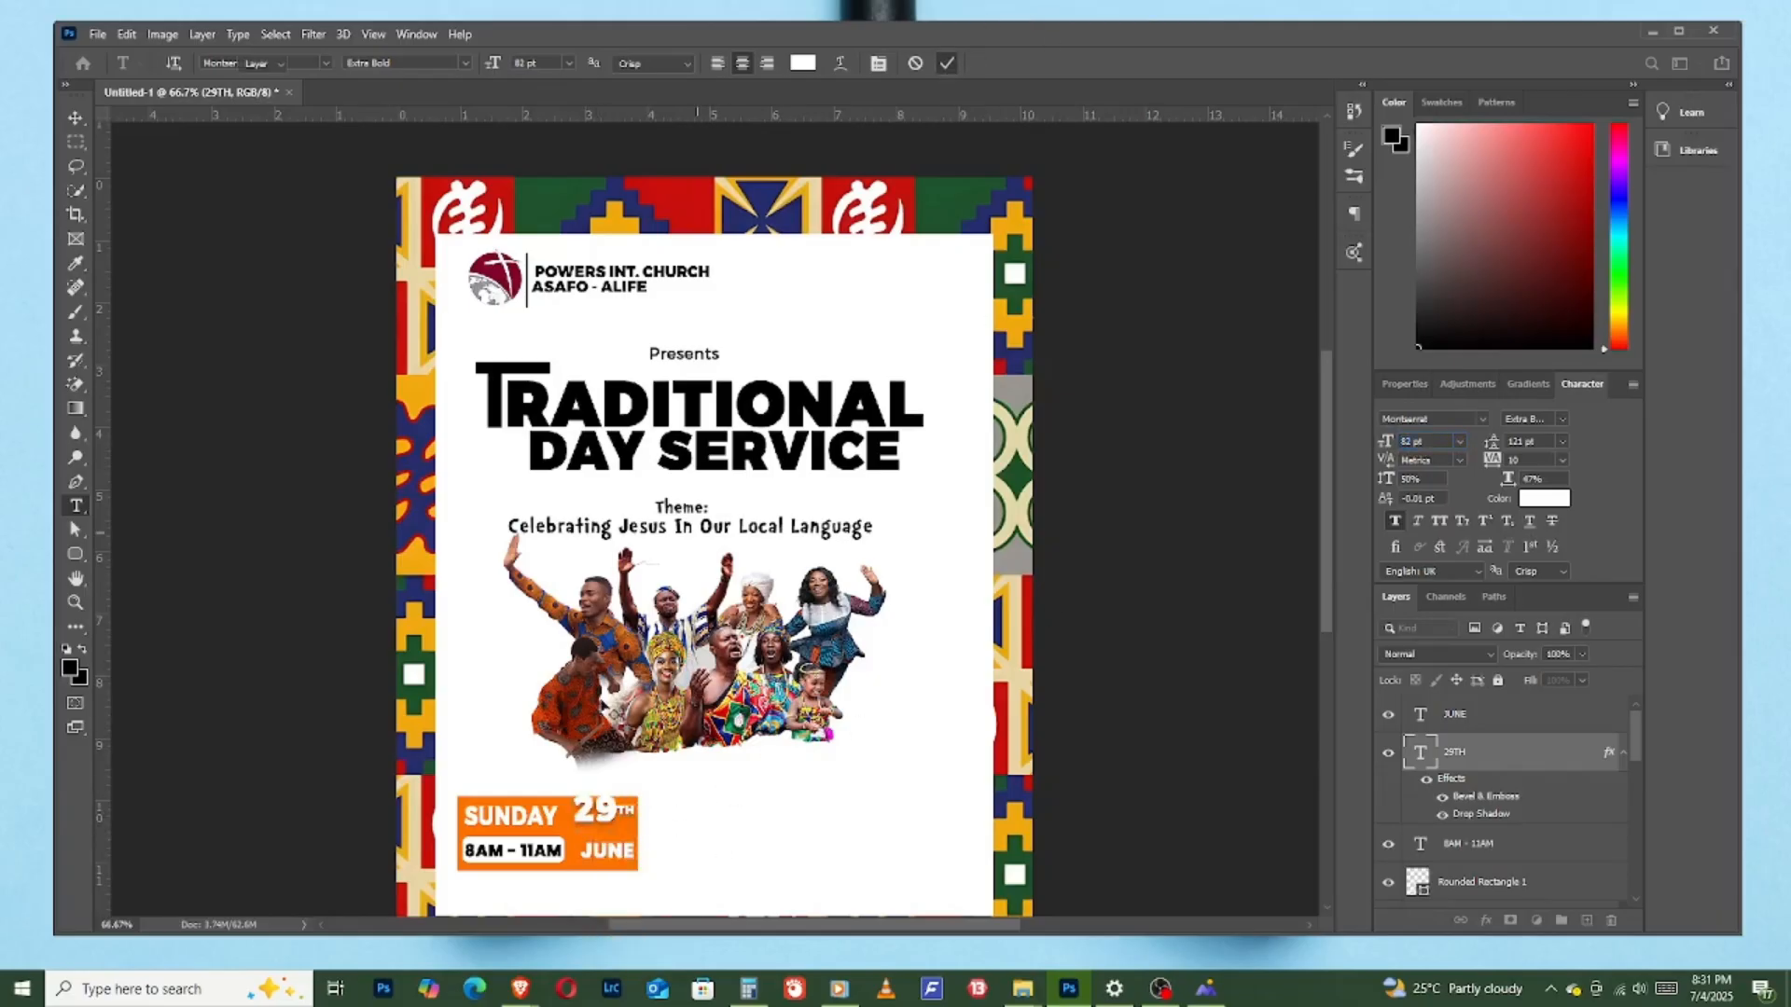
pyautogui.click(76, 118)
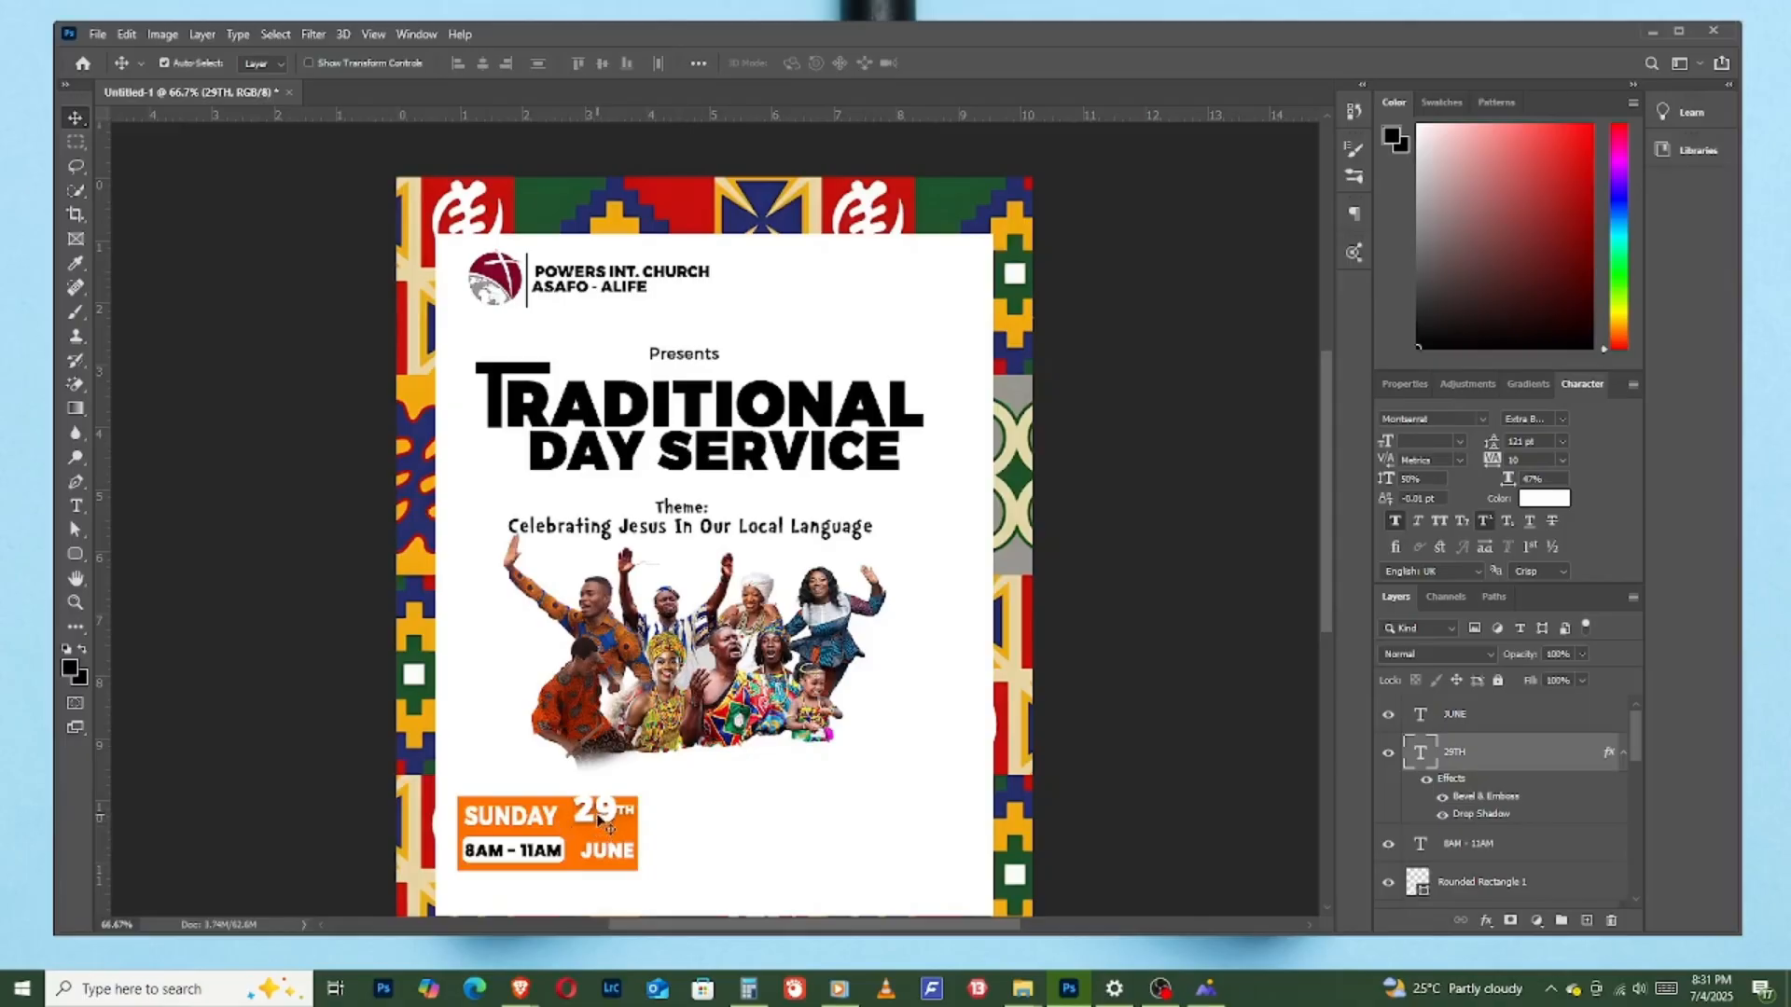
pyautogui.moveTo(598, 821); pyautogui.dragTo(598, 830)
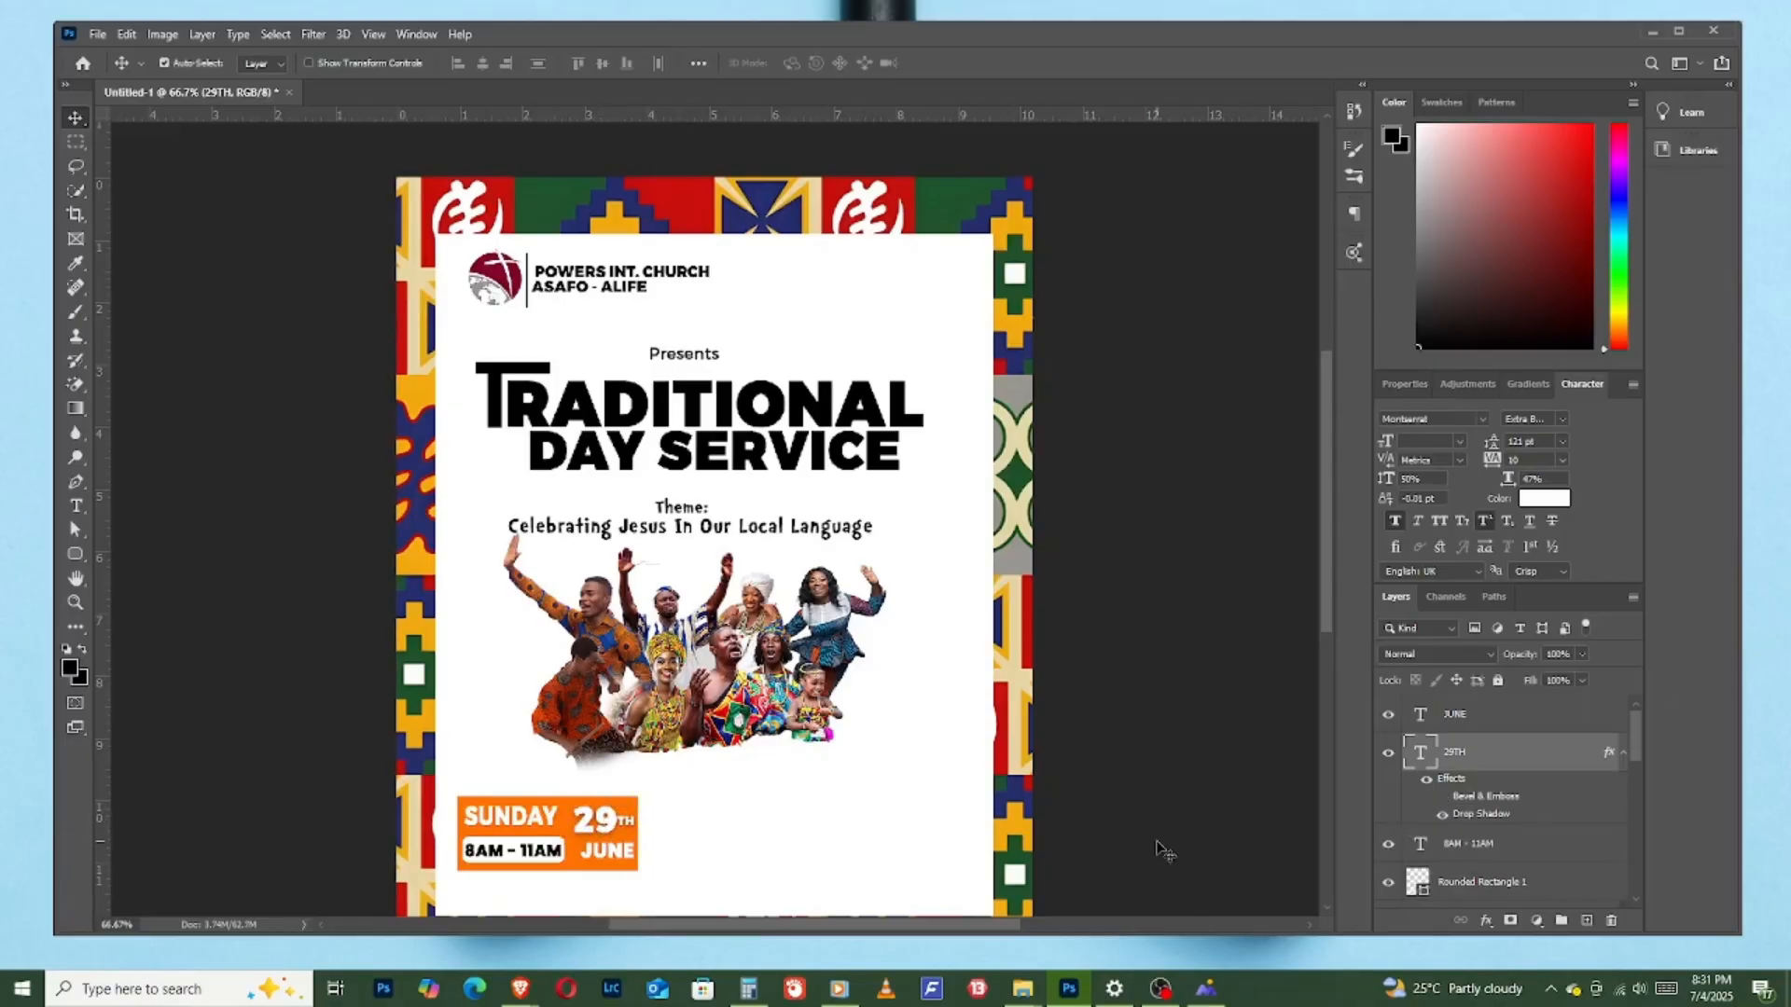
pyautogui.moveTo(610, 862); pyautogui.dragTo(600, 856)
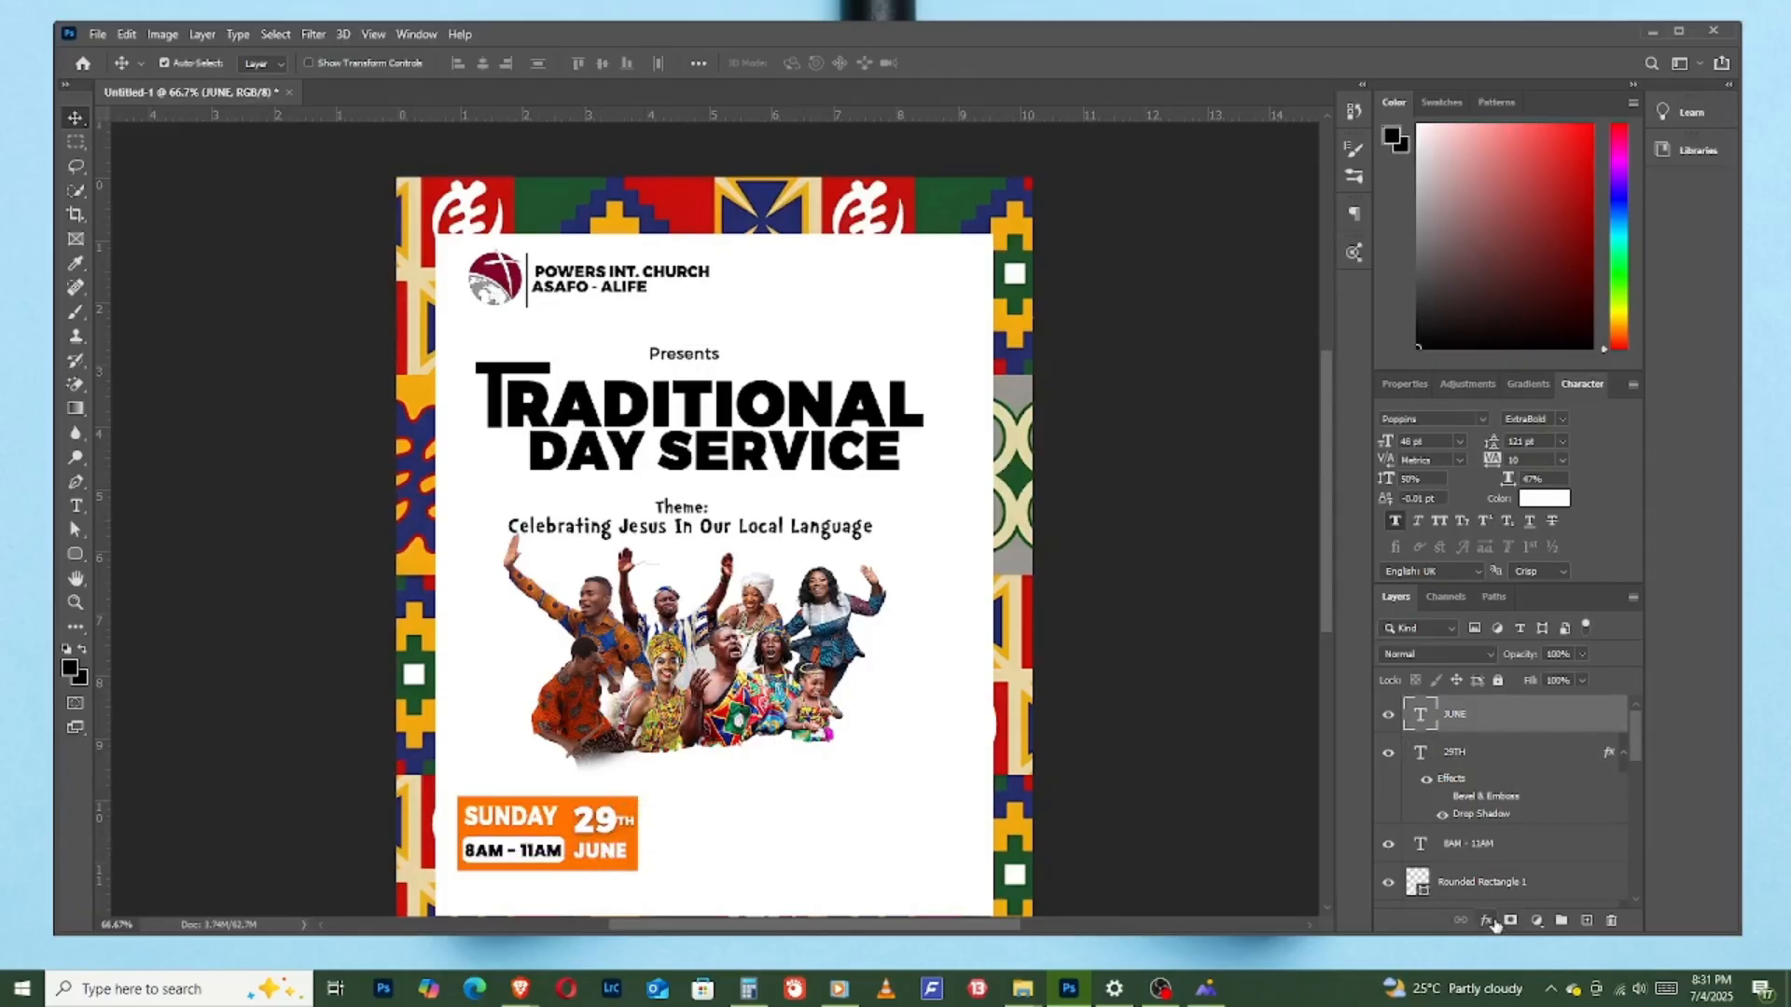
# - Add a drop shadow to "JUNE" and enlarge its text to 56 pt
pyautogui.click(1485, 921)
pyautogui.click(1522, 913)
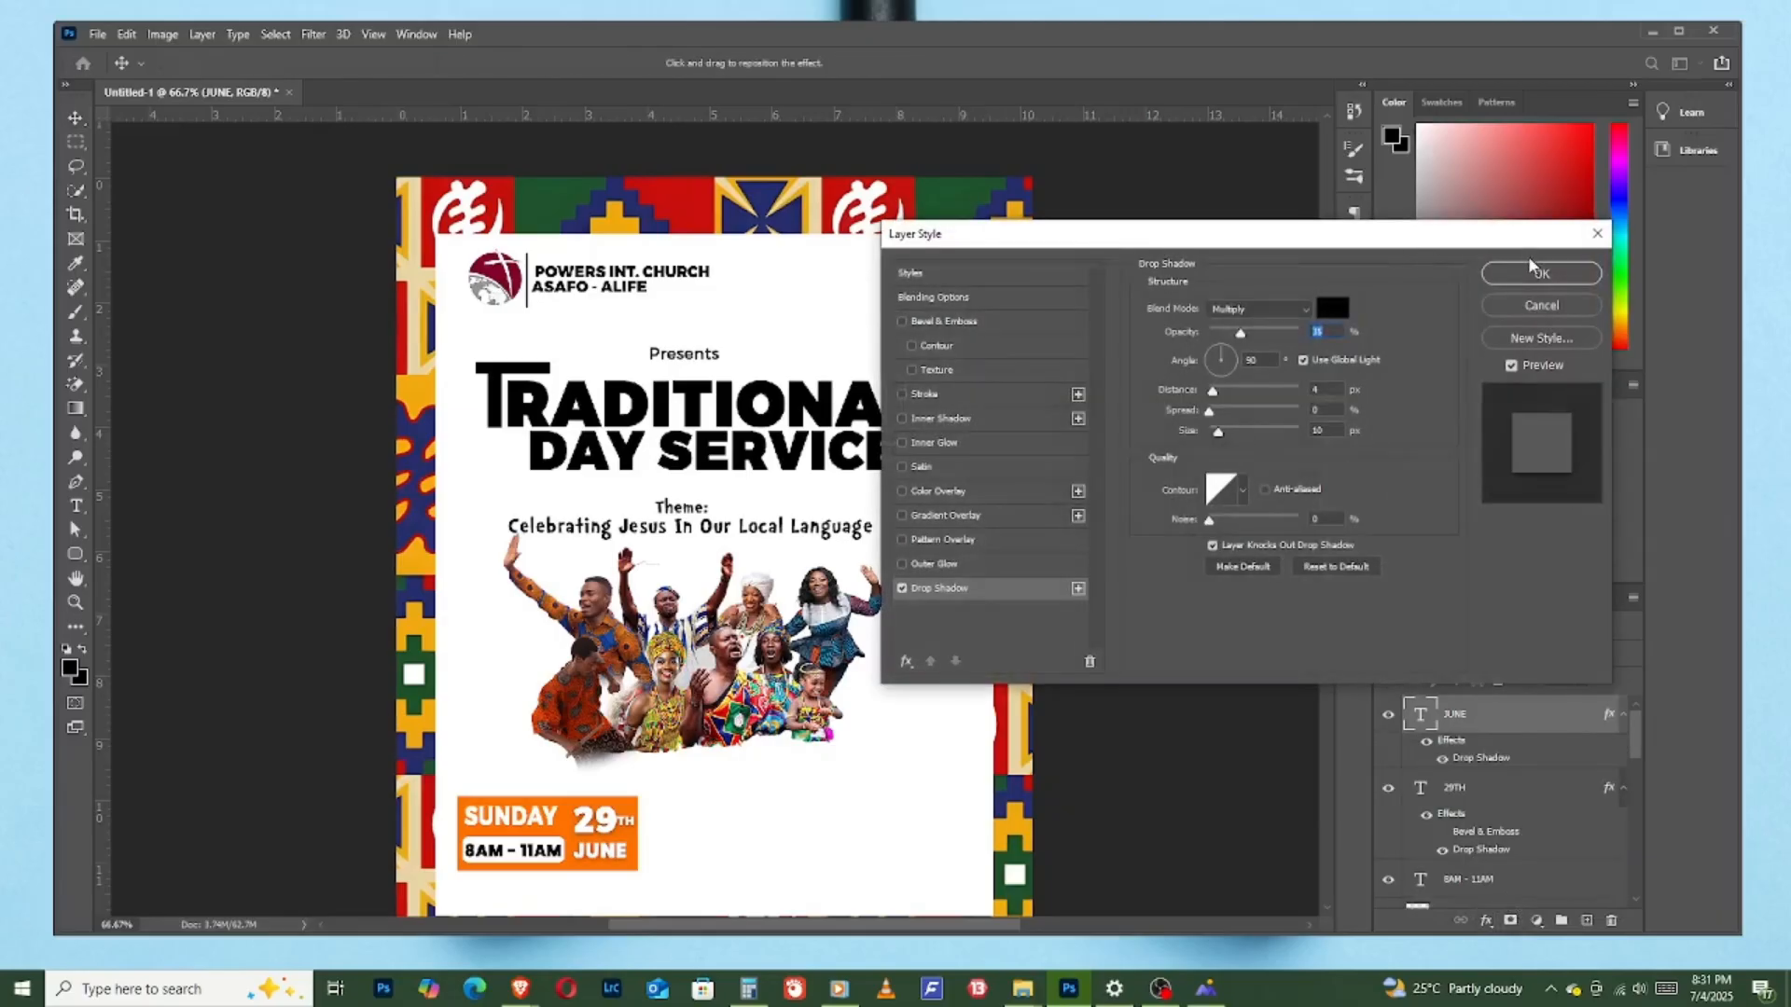
pyautogui.click(1533, 277)
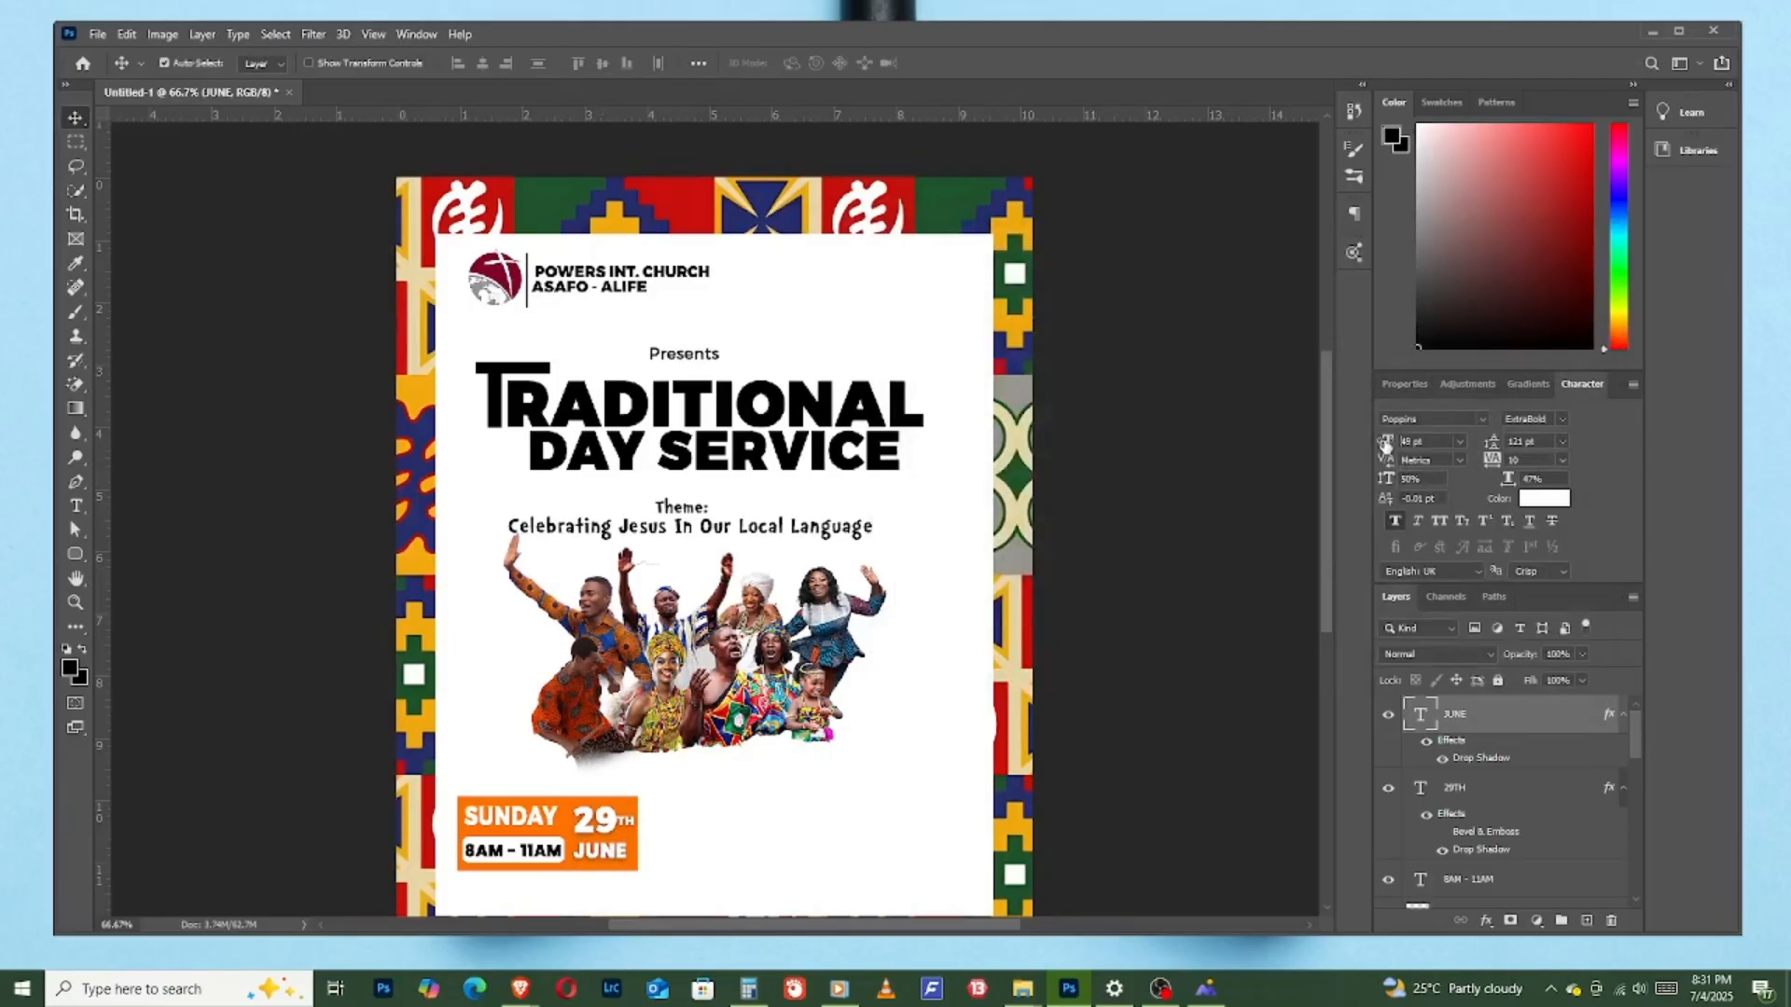
pyautogui.moveTo(1387, 441); pyautogui.dragTo(1391, 443)
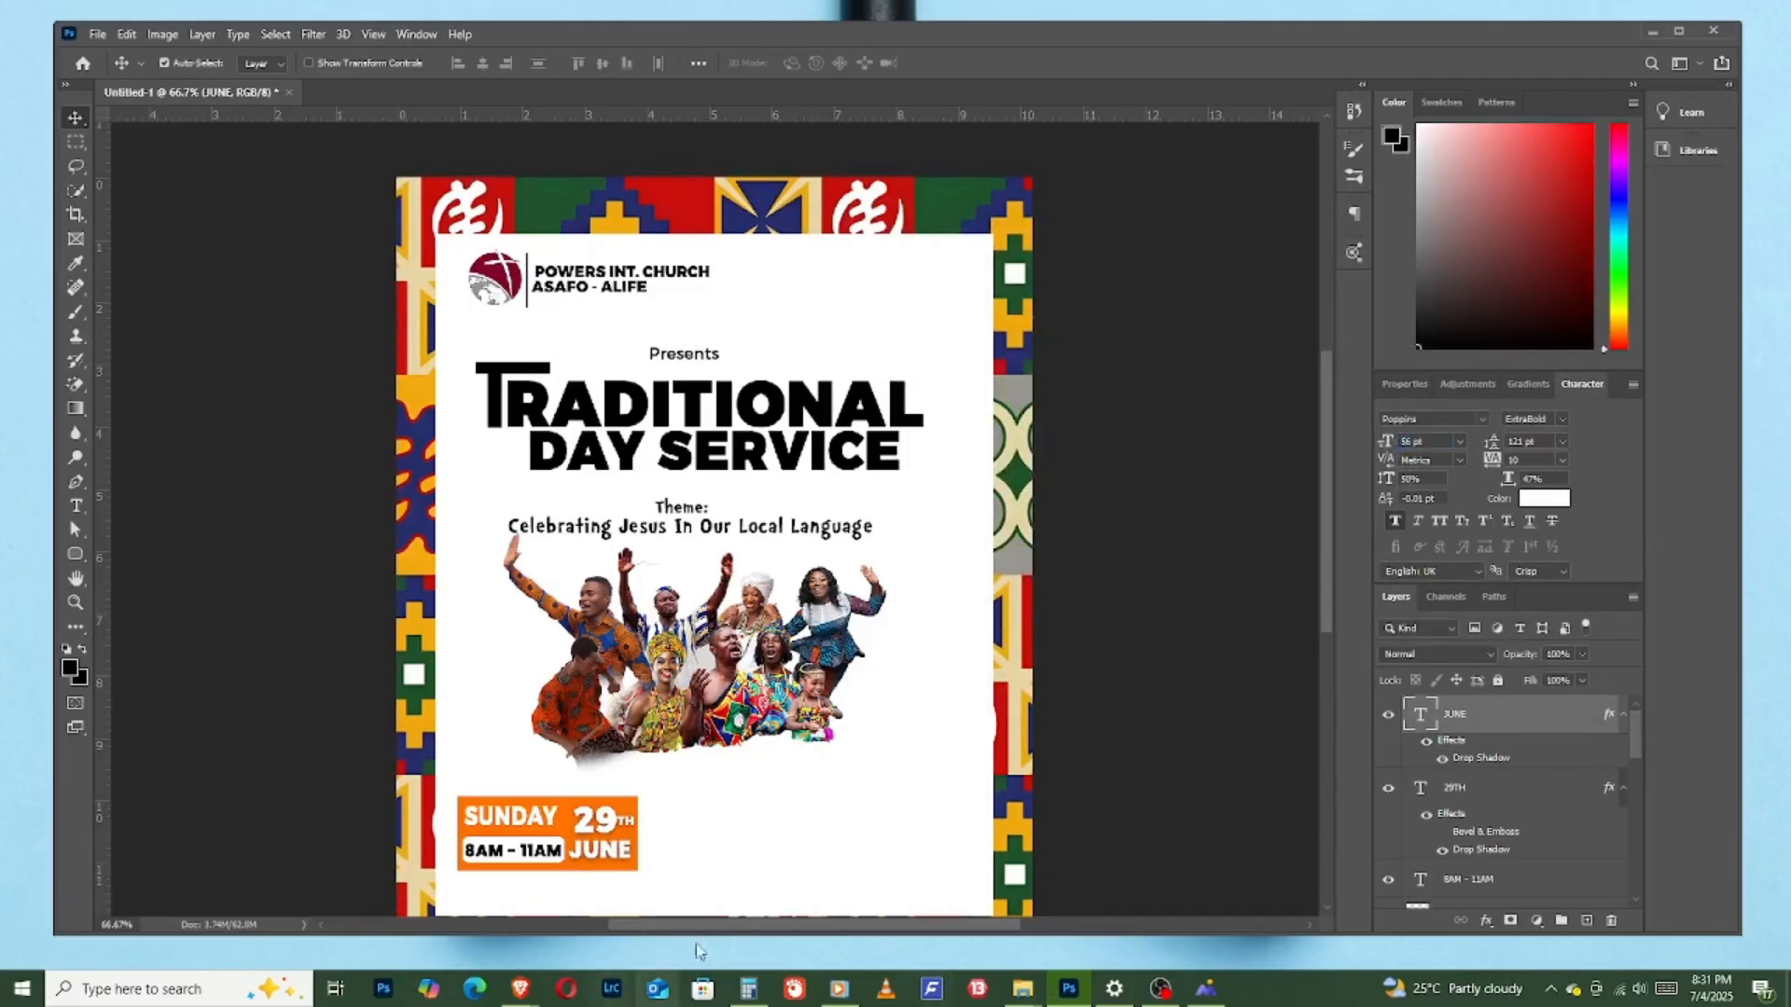
pyautogui.click(558, 828)
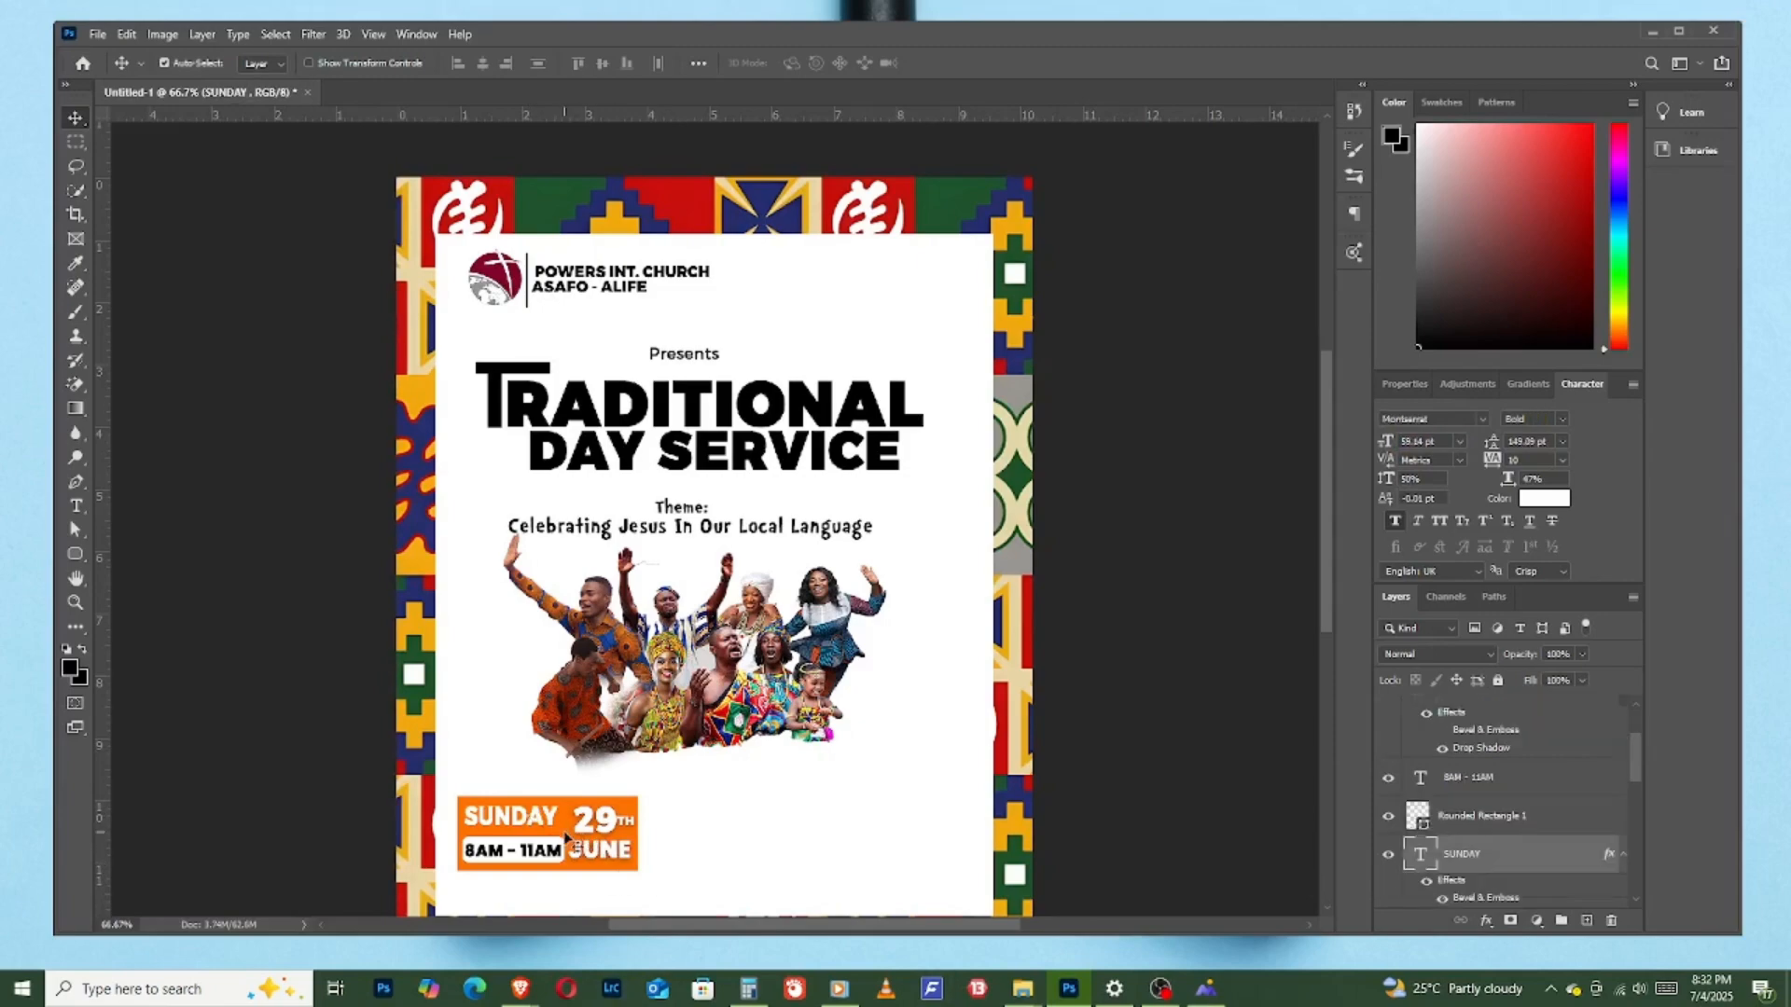
pyautogui.click(583, 839)
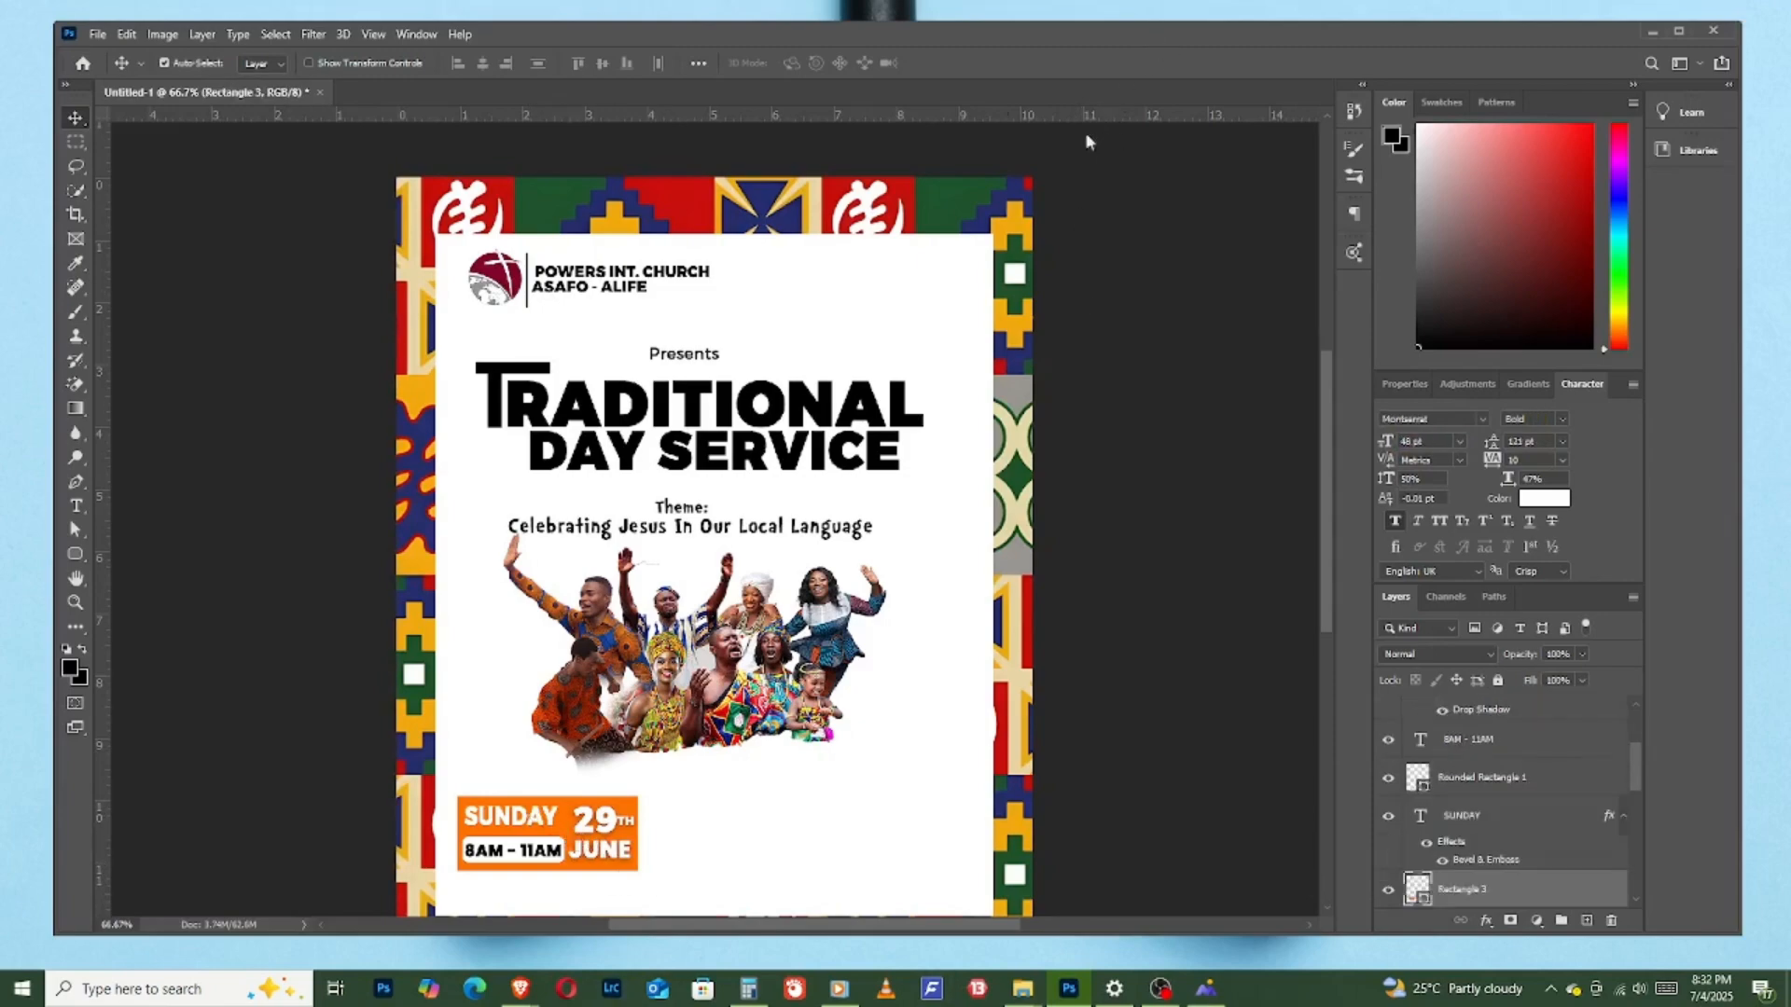
# - Draw a rounded rectangle about 221 by 53 px on the white area opposite the orange date box and fill it black
pyautogui.click(713, 826)
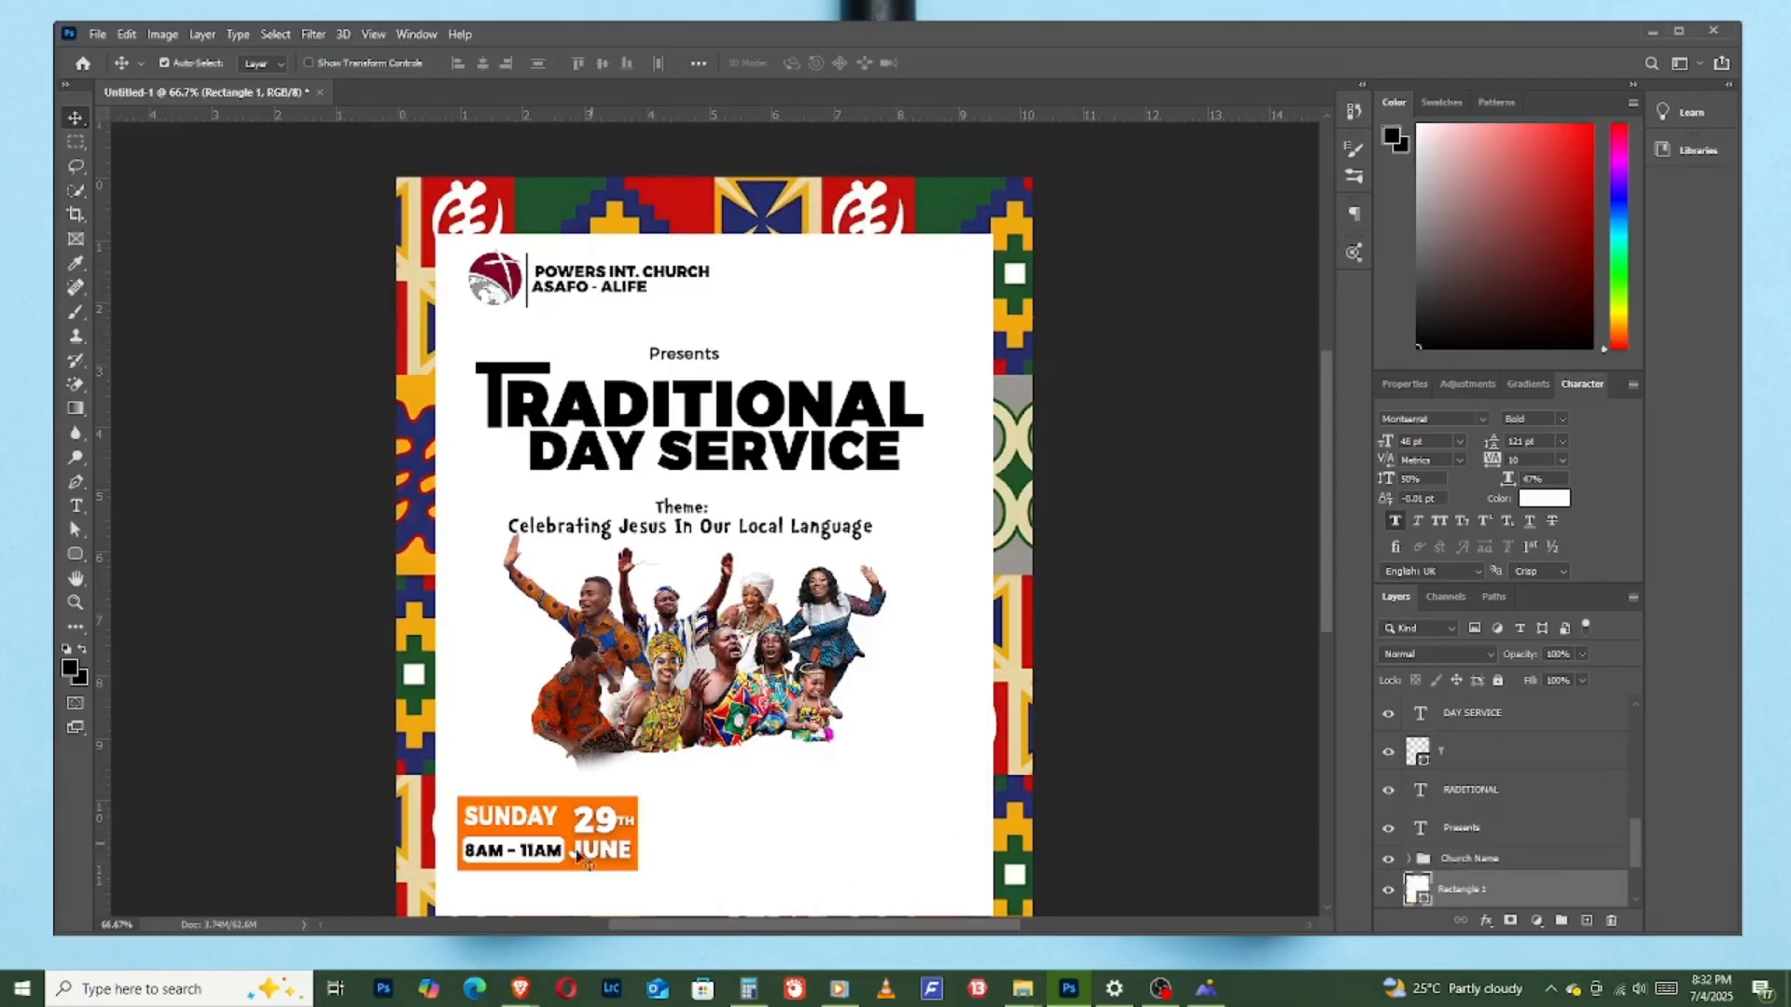
pyautogui.click(76, 554)
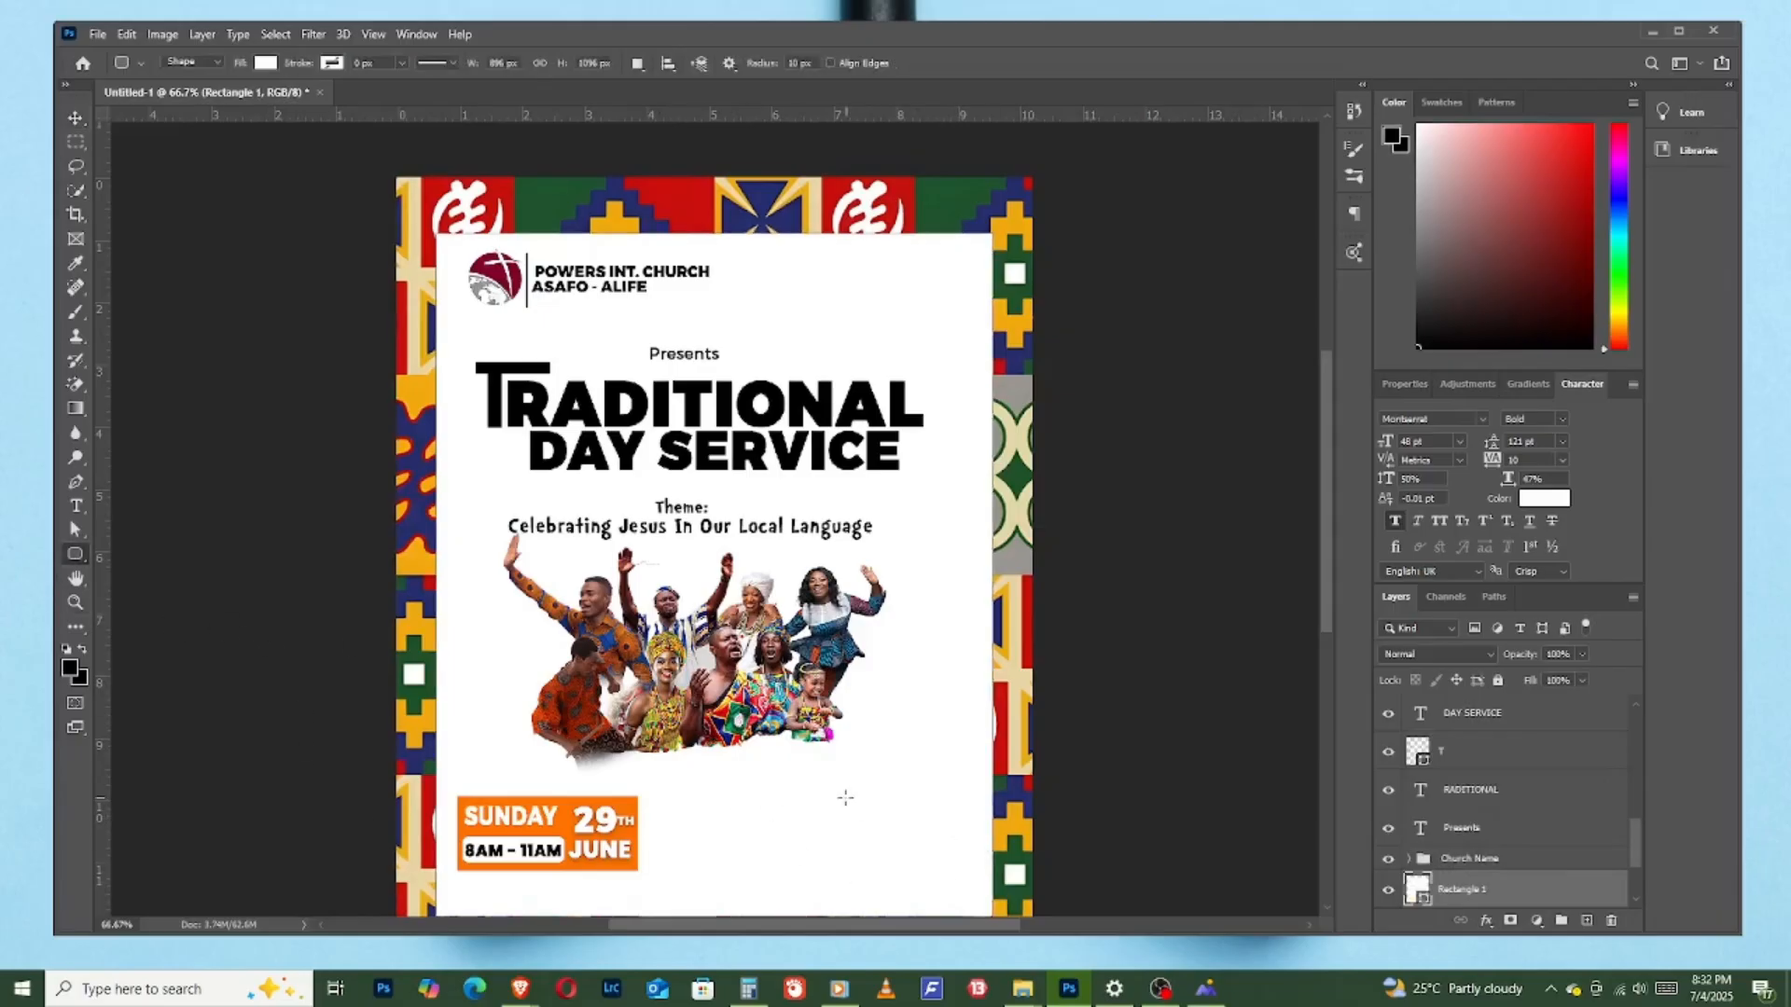
pyautogui.moveTo(821, 795); pyautogui.dragTo(959, 826)
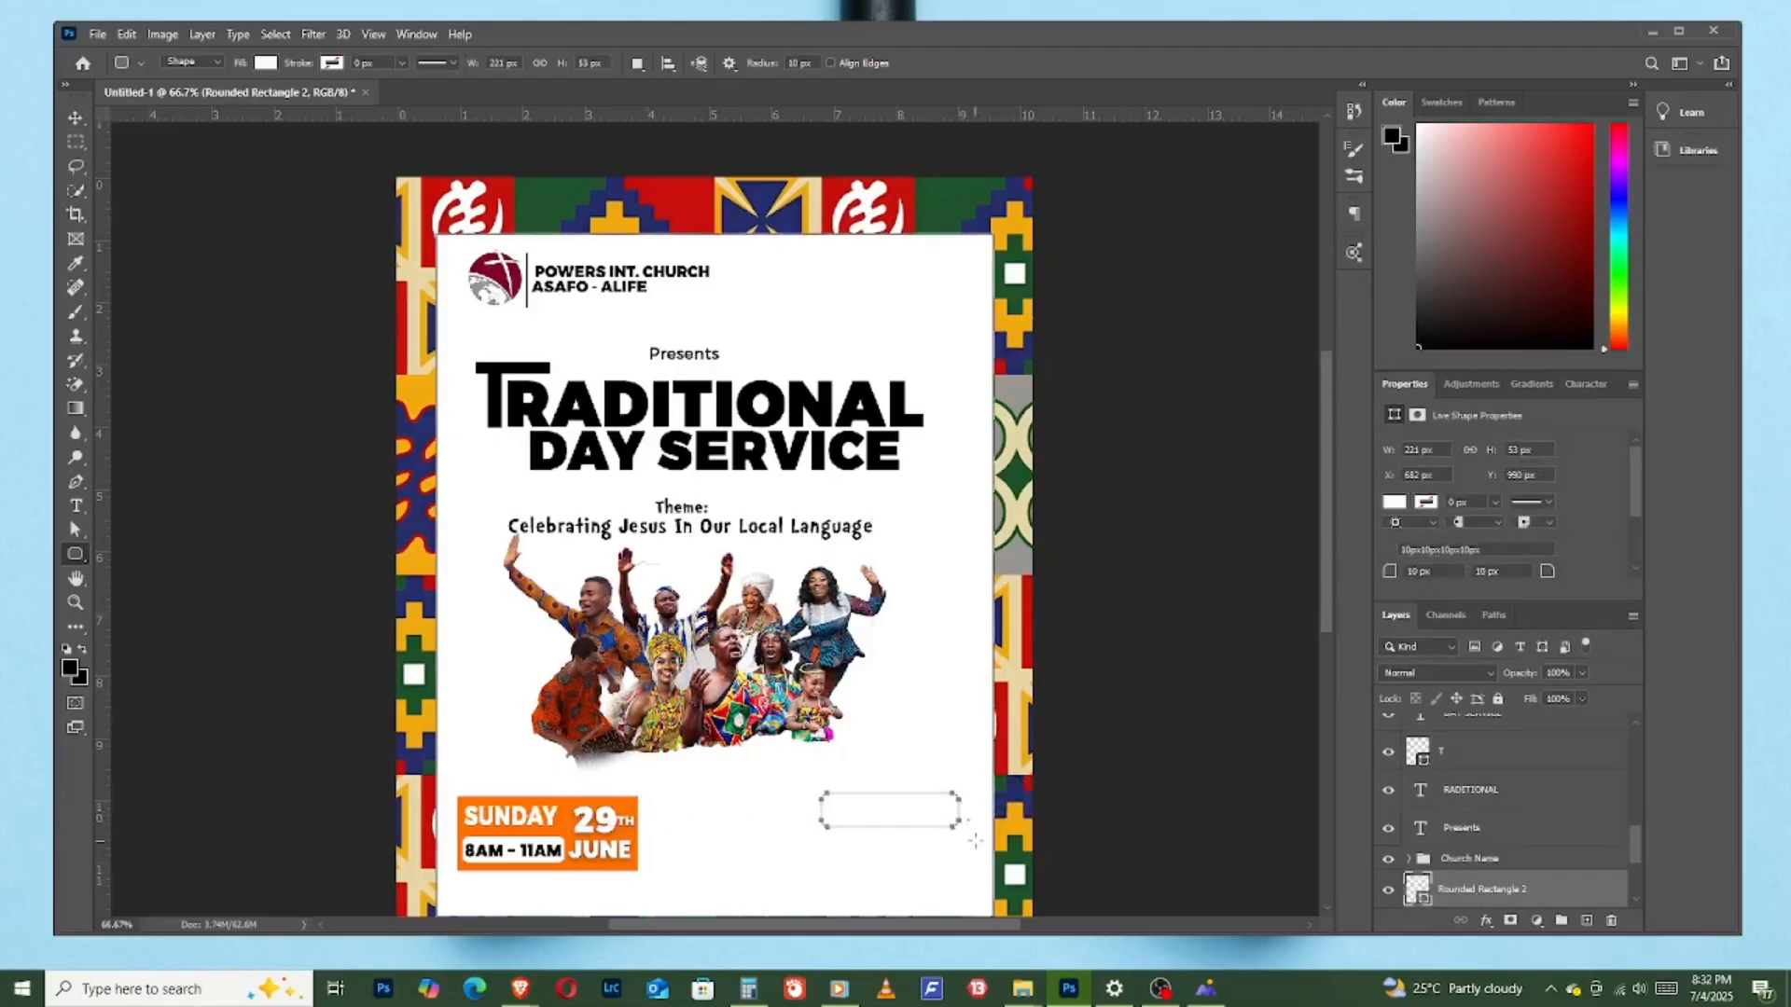
pyautogui.click(1393, 504)
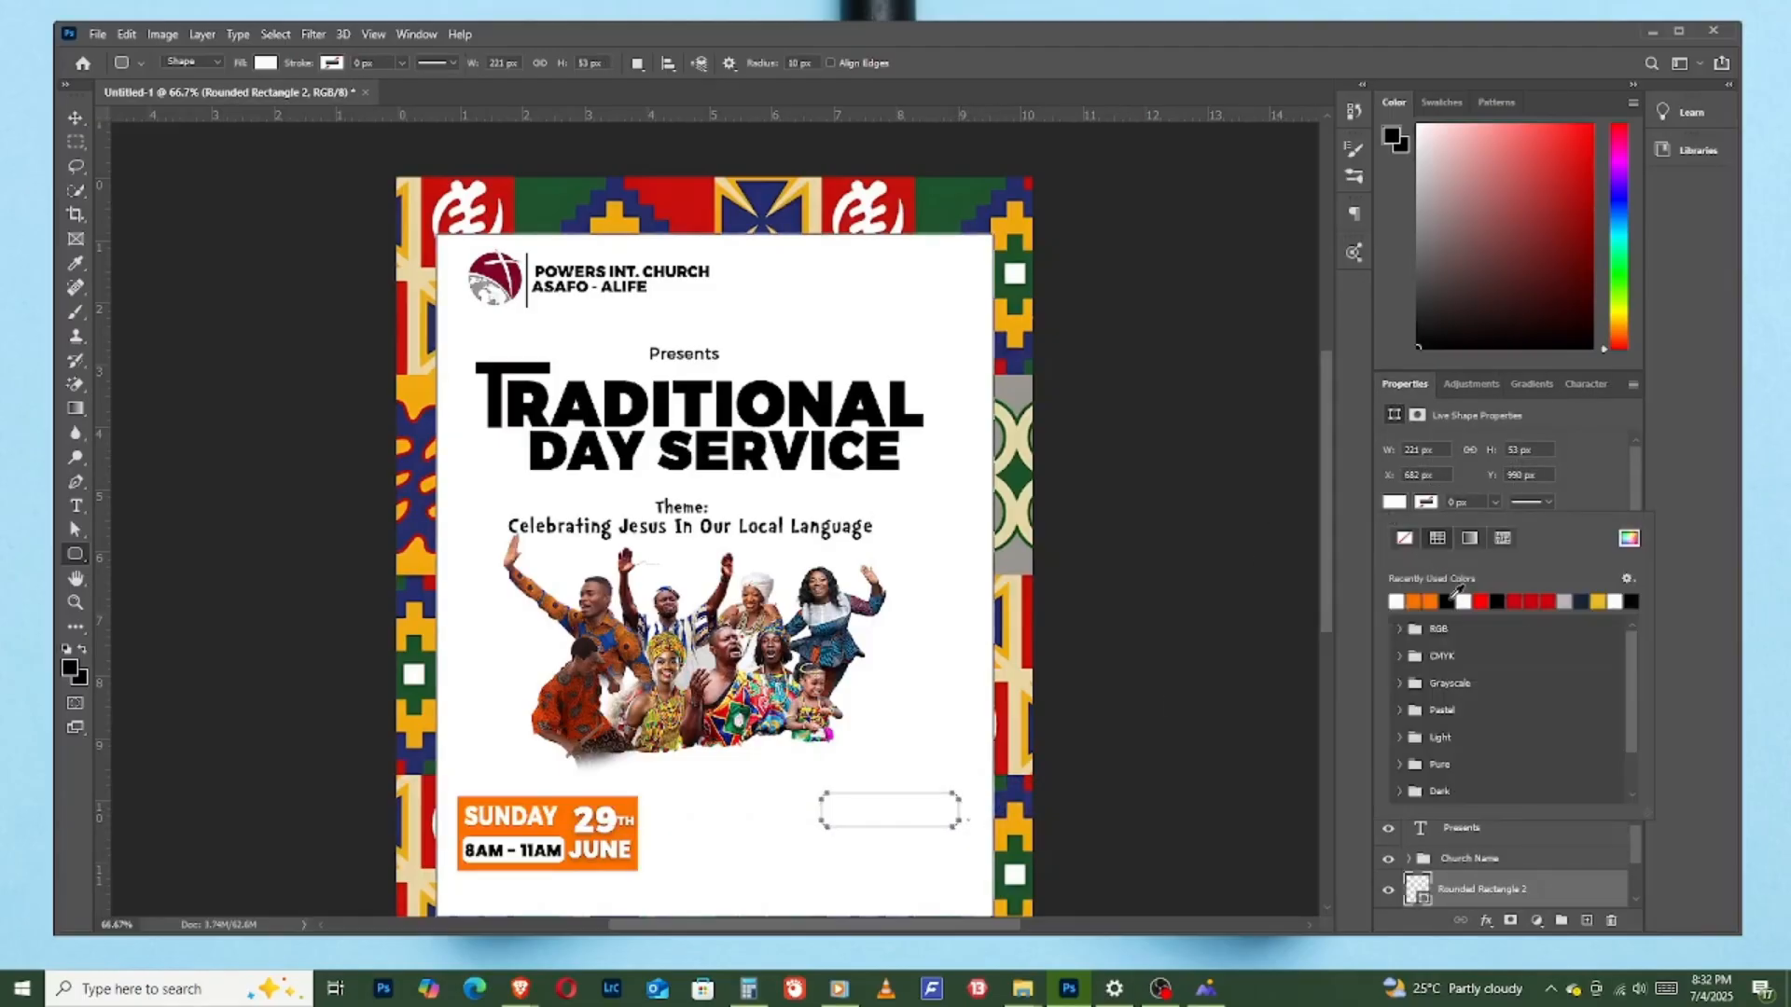
pyautogui.click(1447, 601)
pyautogui.click(76, 118)
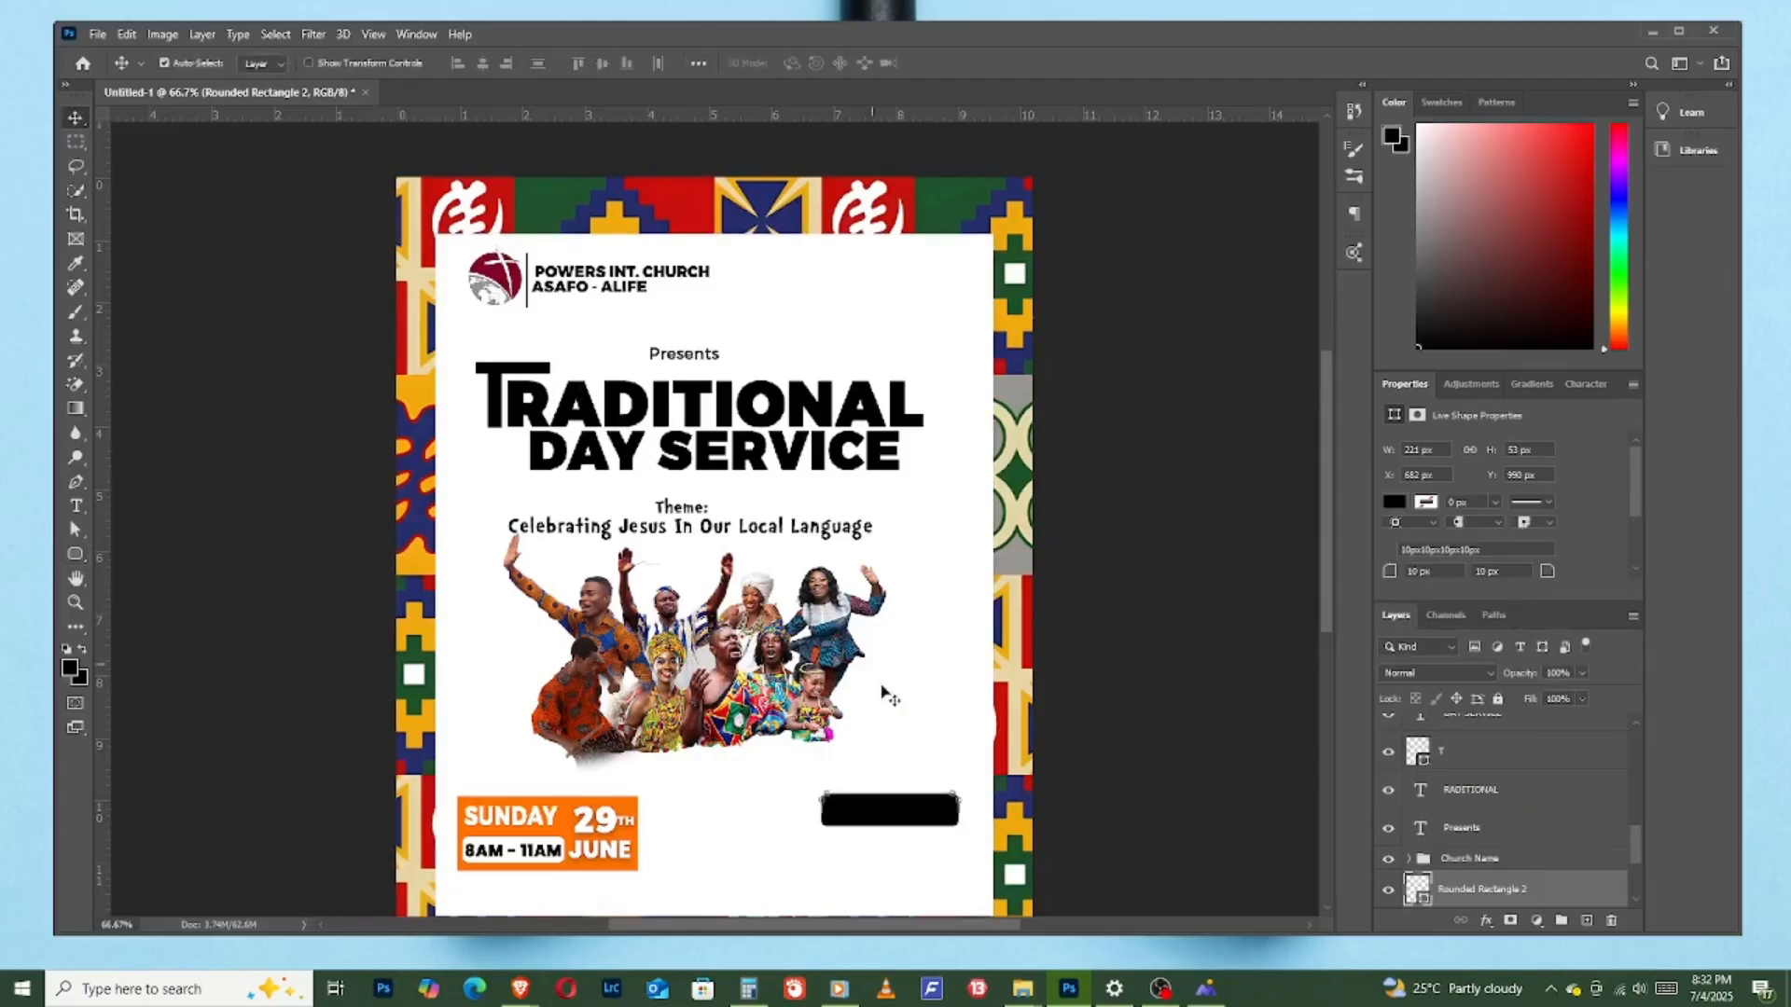
# - Add the white text "DRESS CODE" in Montserrat Bold on a new layer above the black rounded rectangle
pyautogui.click(810, 880)
pyautogui.click(873, 815)
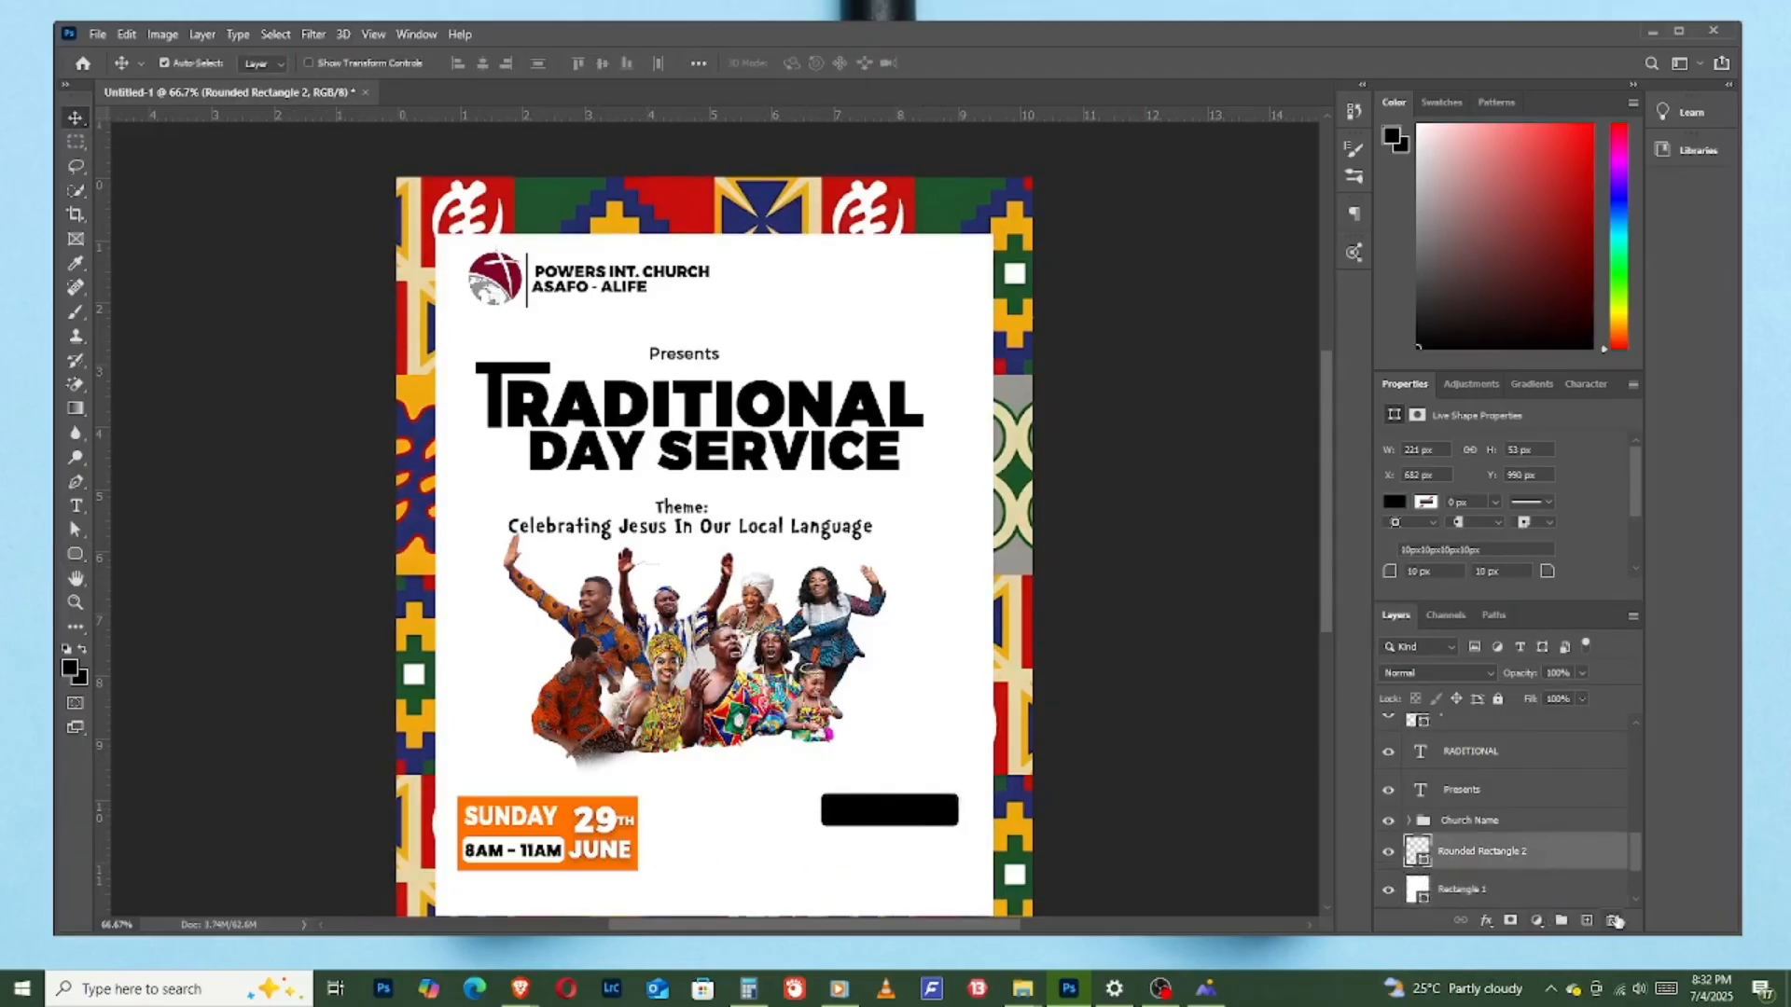
pyautogui.click(1586, 921)
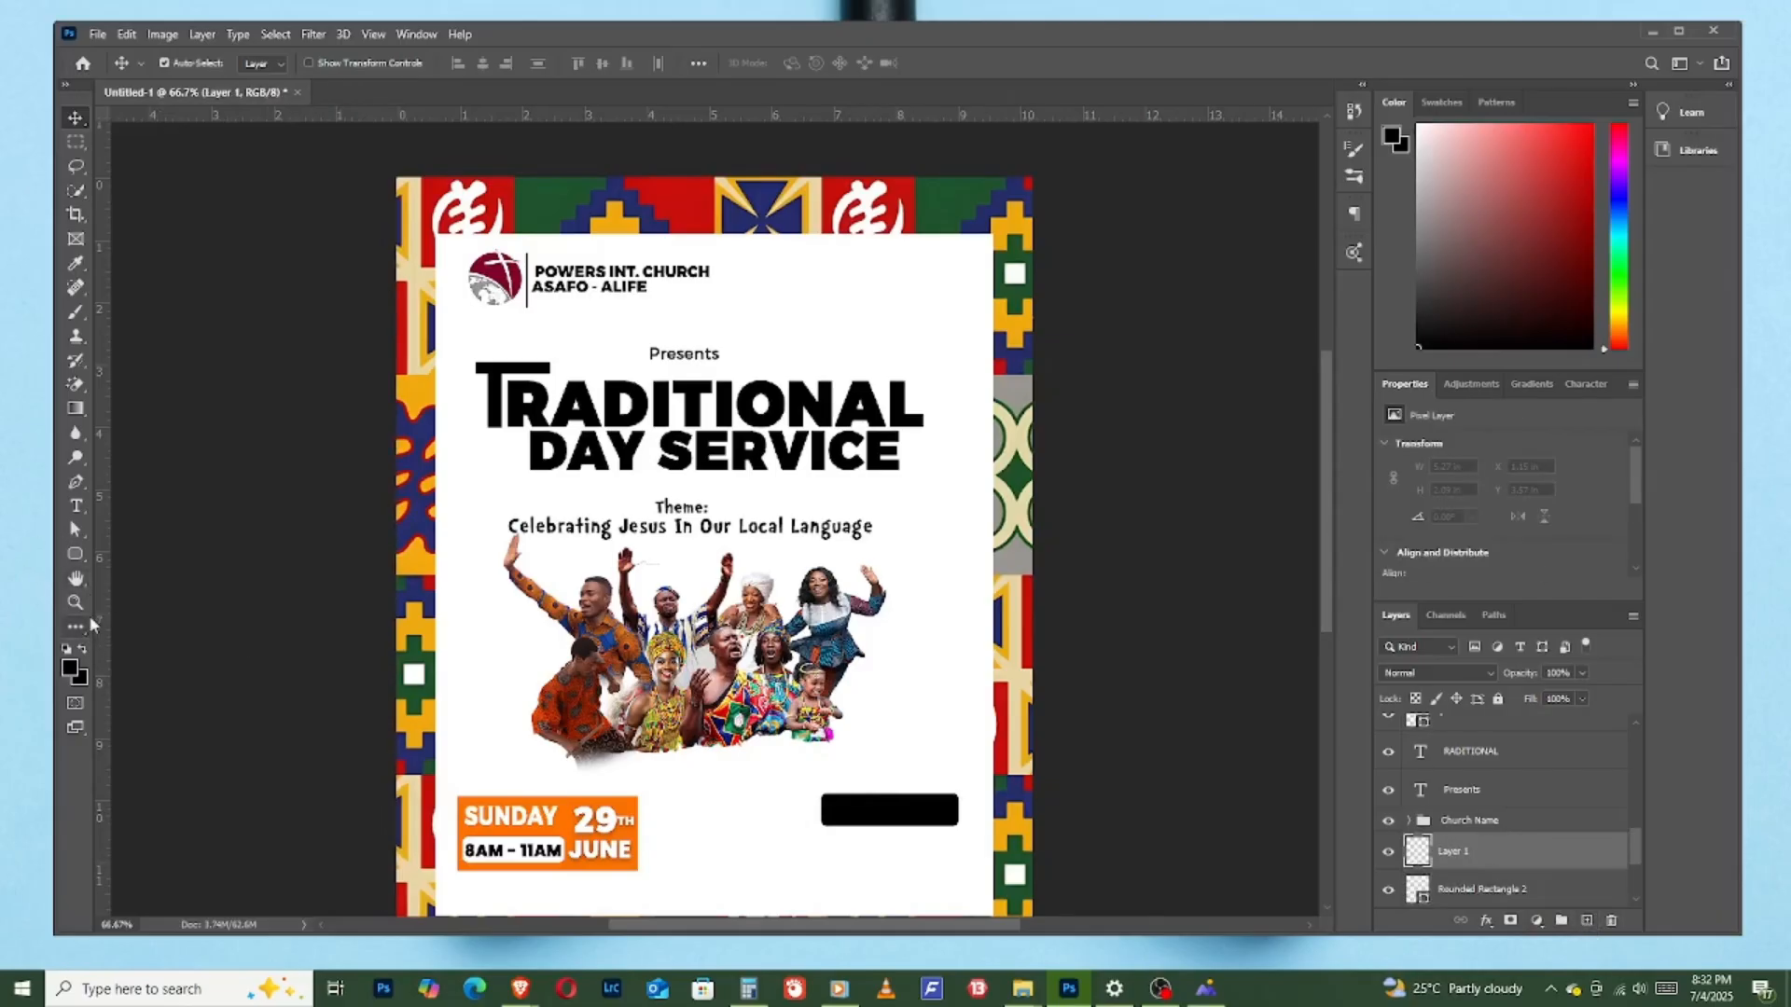
pyautogui.click(77, 506)
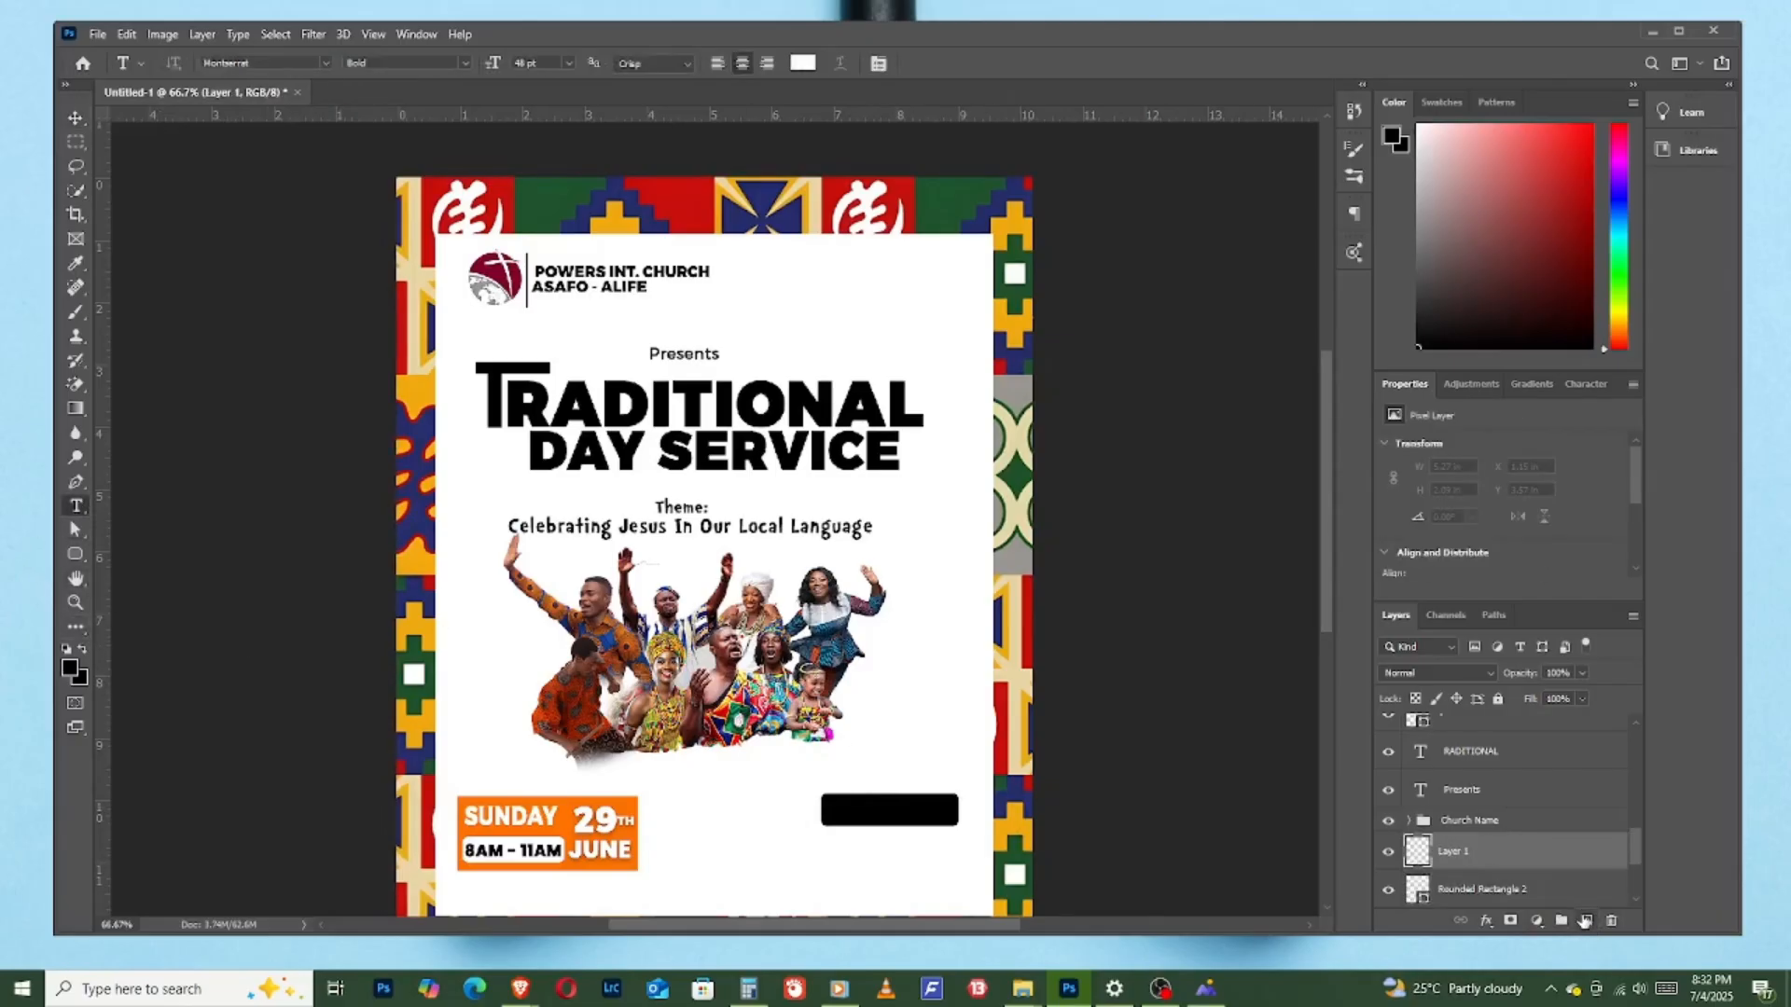
pyautogui.click(843, 809)
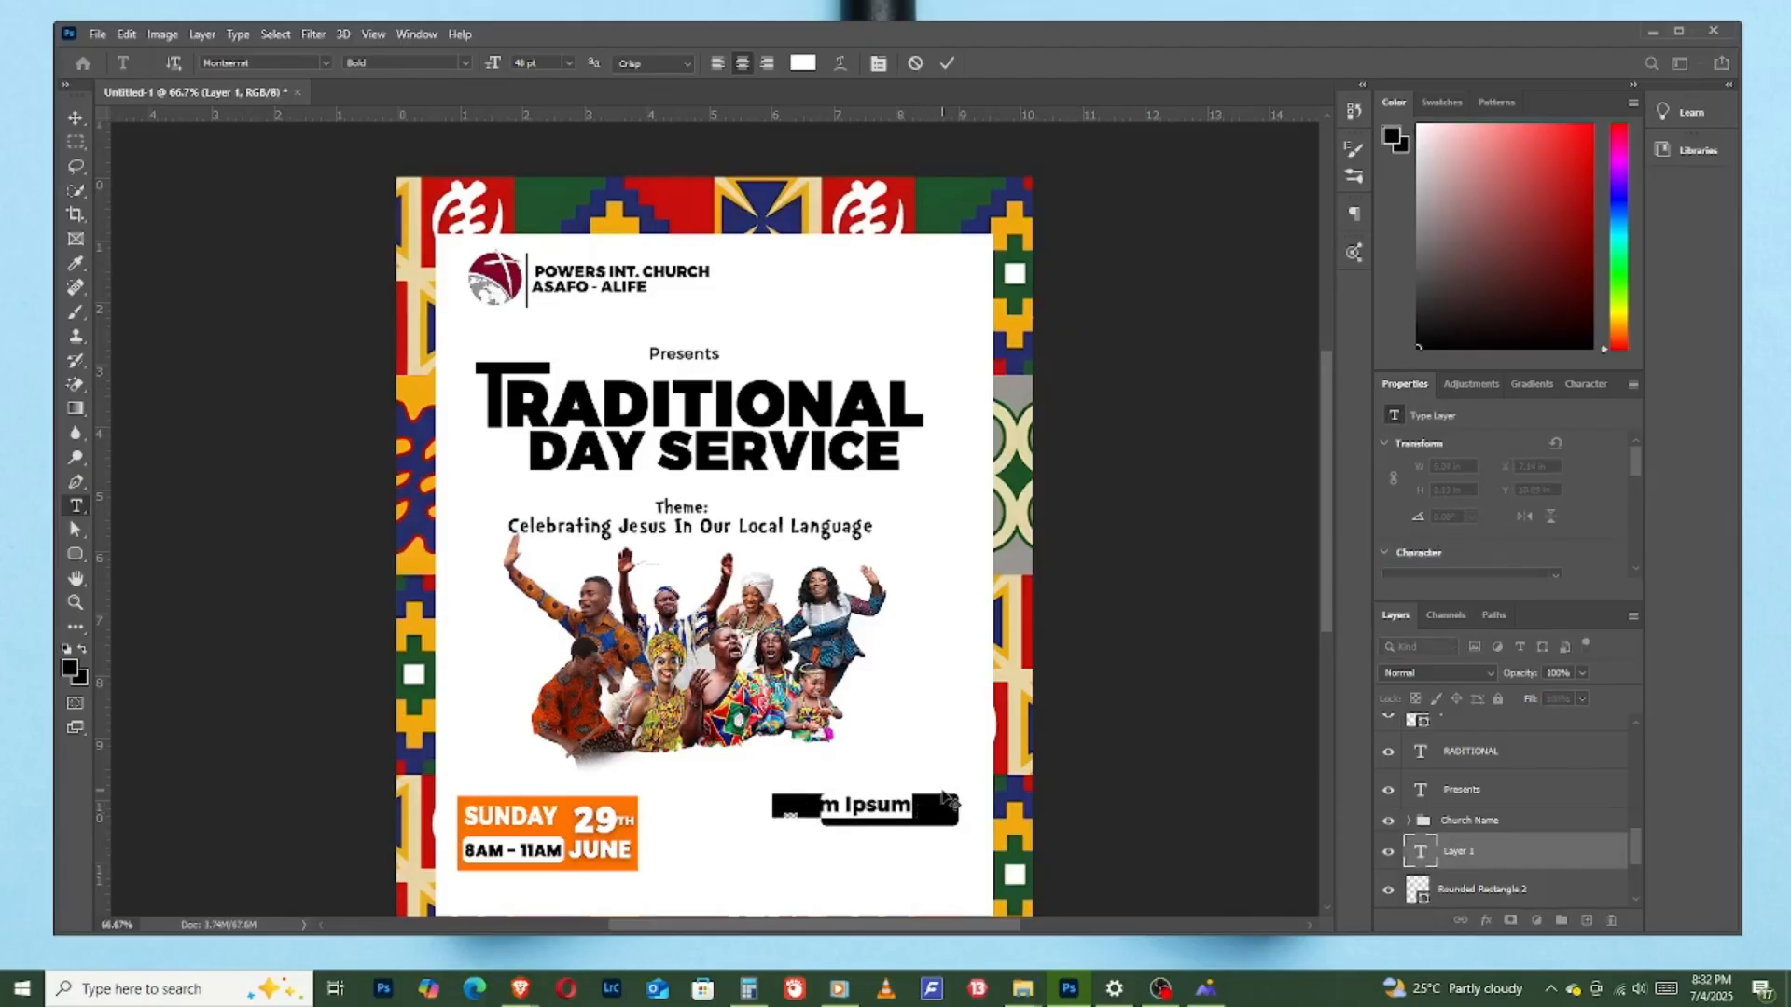
pyautogui.write('DRE')
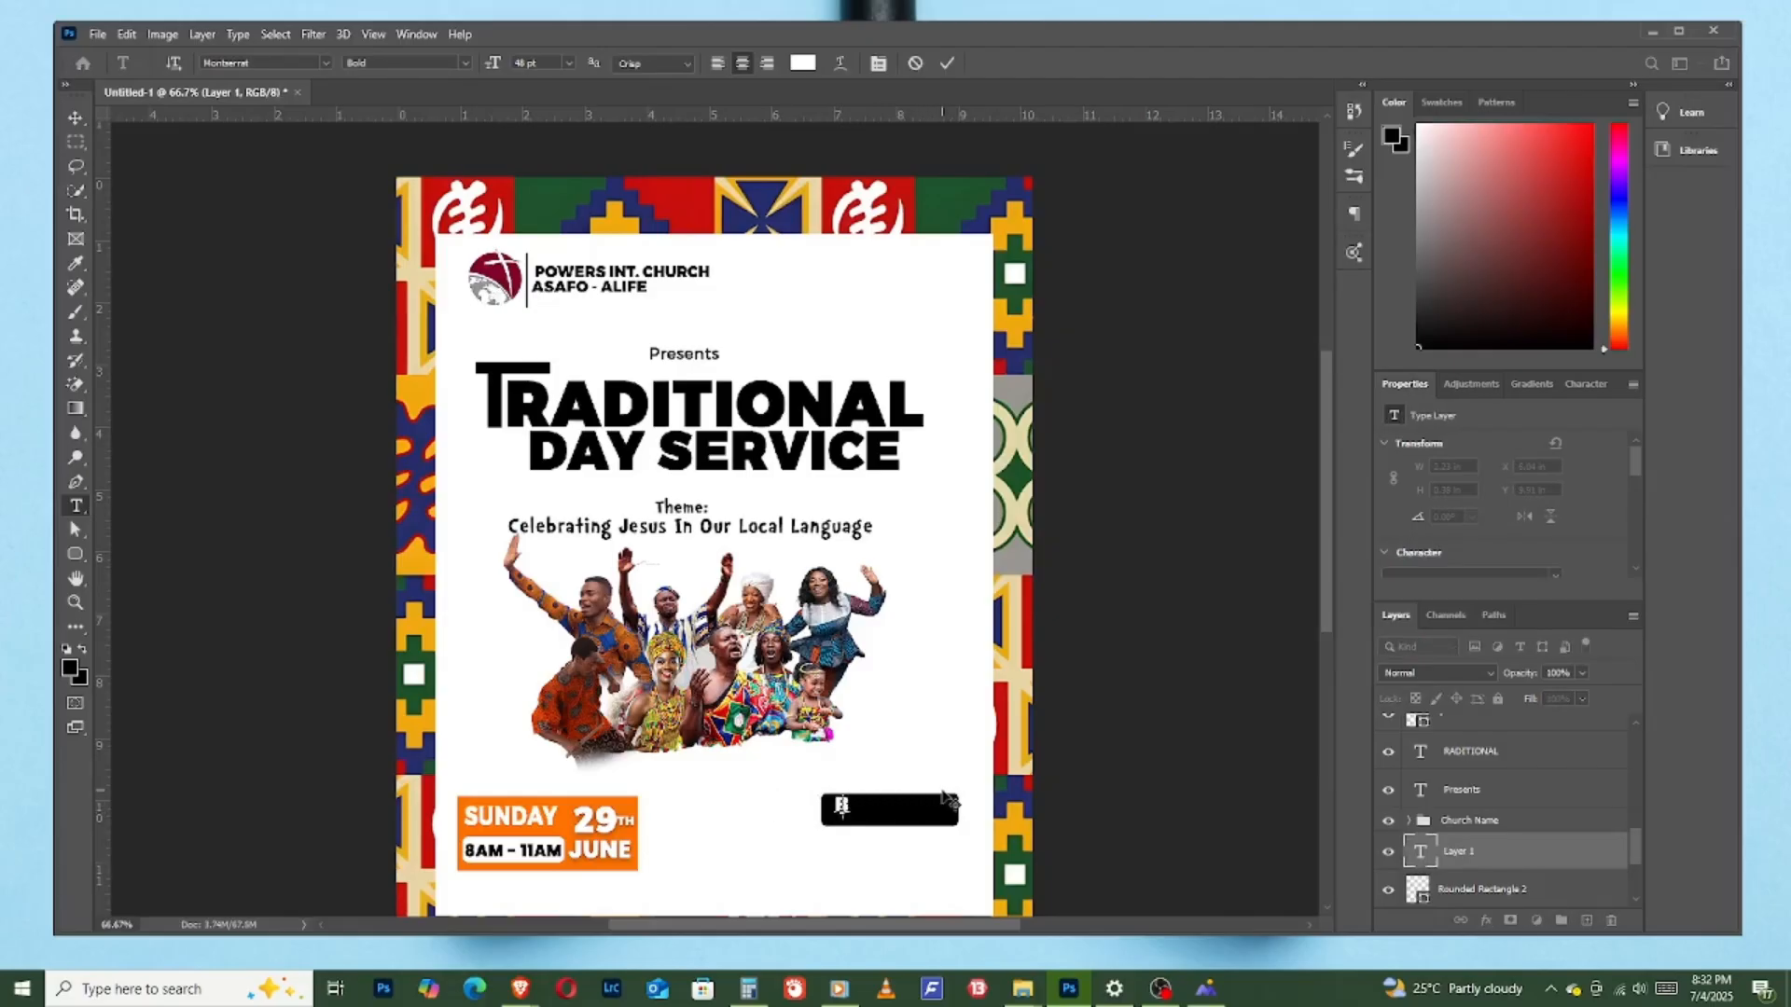
pyautogui.write('SS CODE')
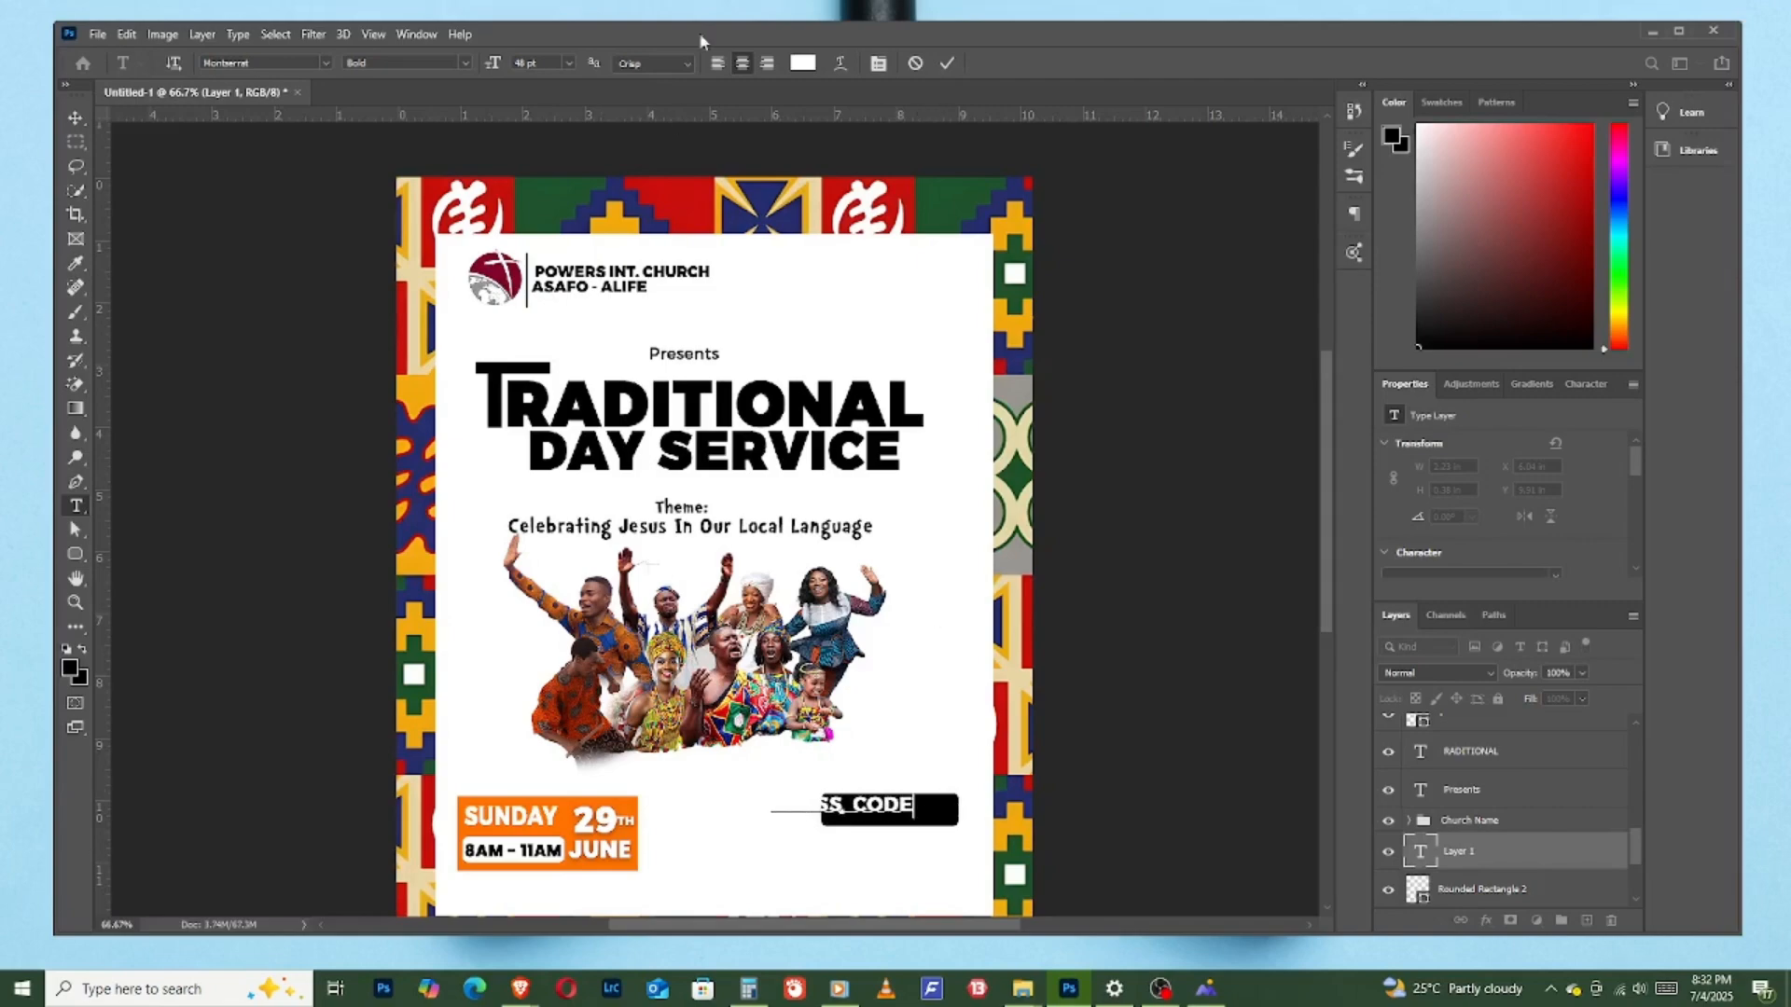
pyautogui.click(949, 62)
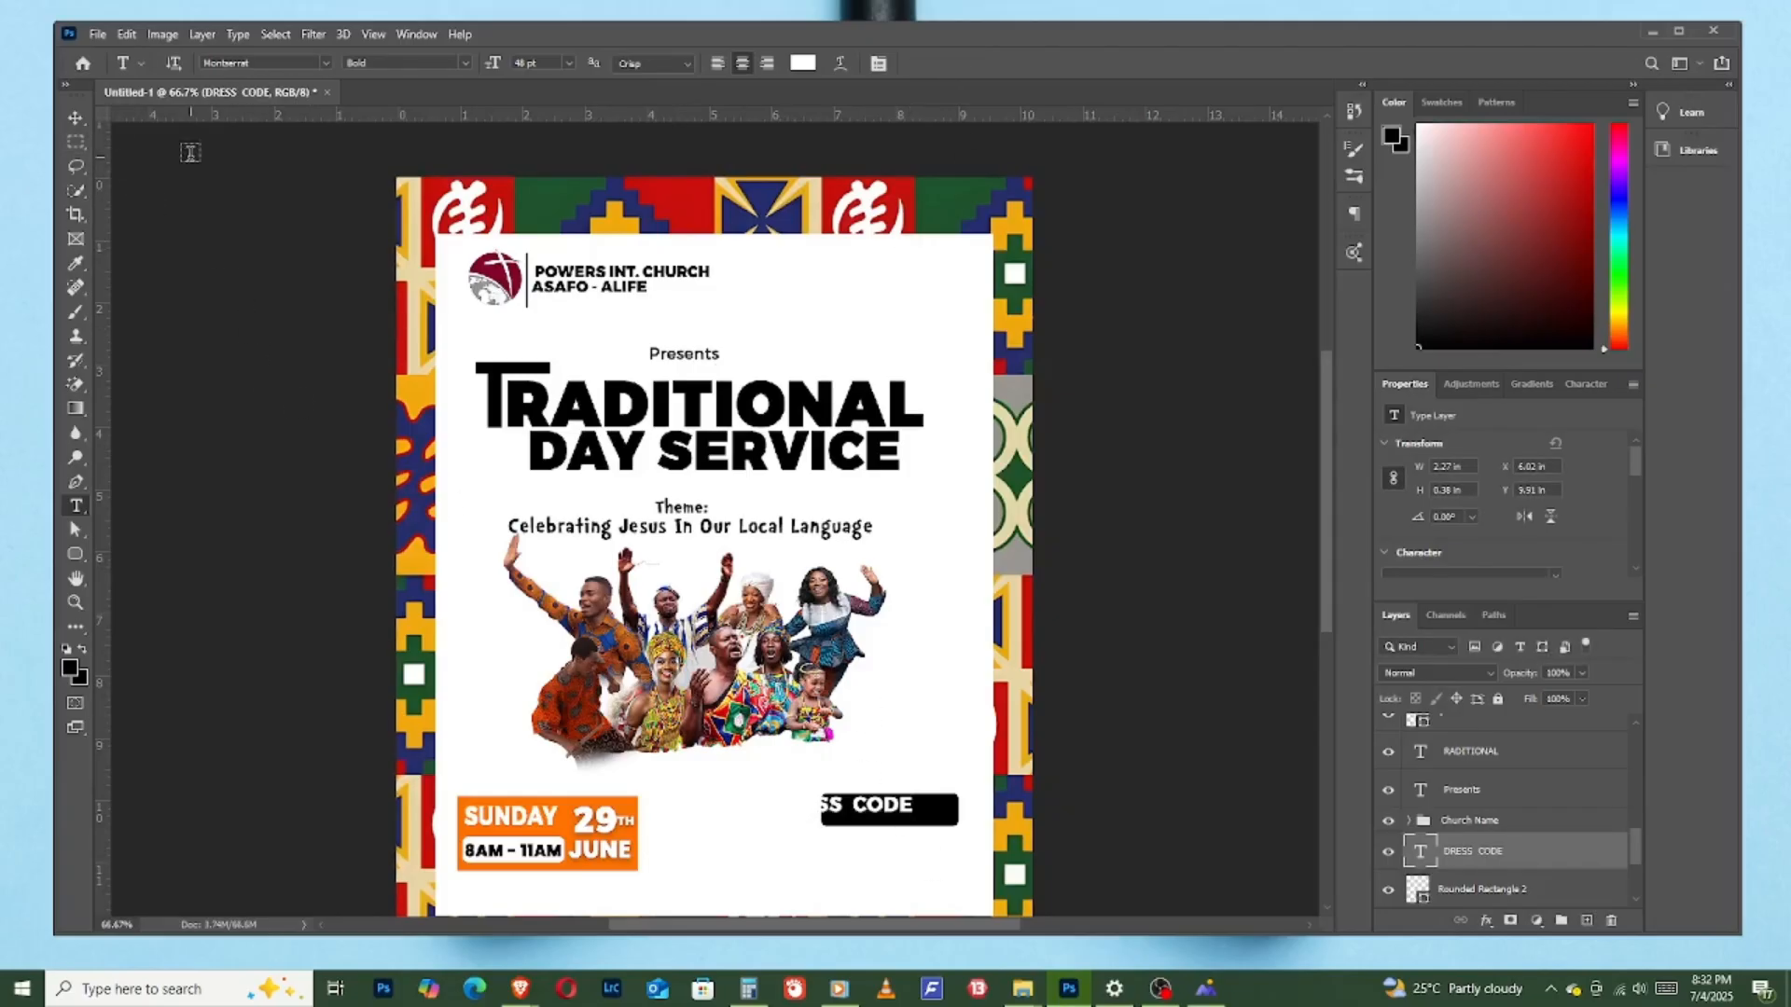
# - Centre "DRESS CODE" on the black rounded rectangle and set its font size to 41 pt
pyautogui.press('v')
pyautogui.moveTo(893, 808); pyautogui.dragTo(940, 814)
pyautogui.scroll(-2, 1419, 535)
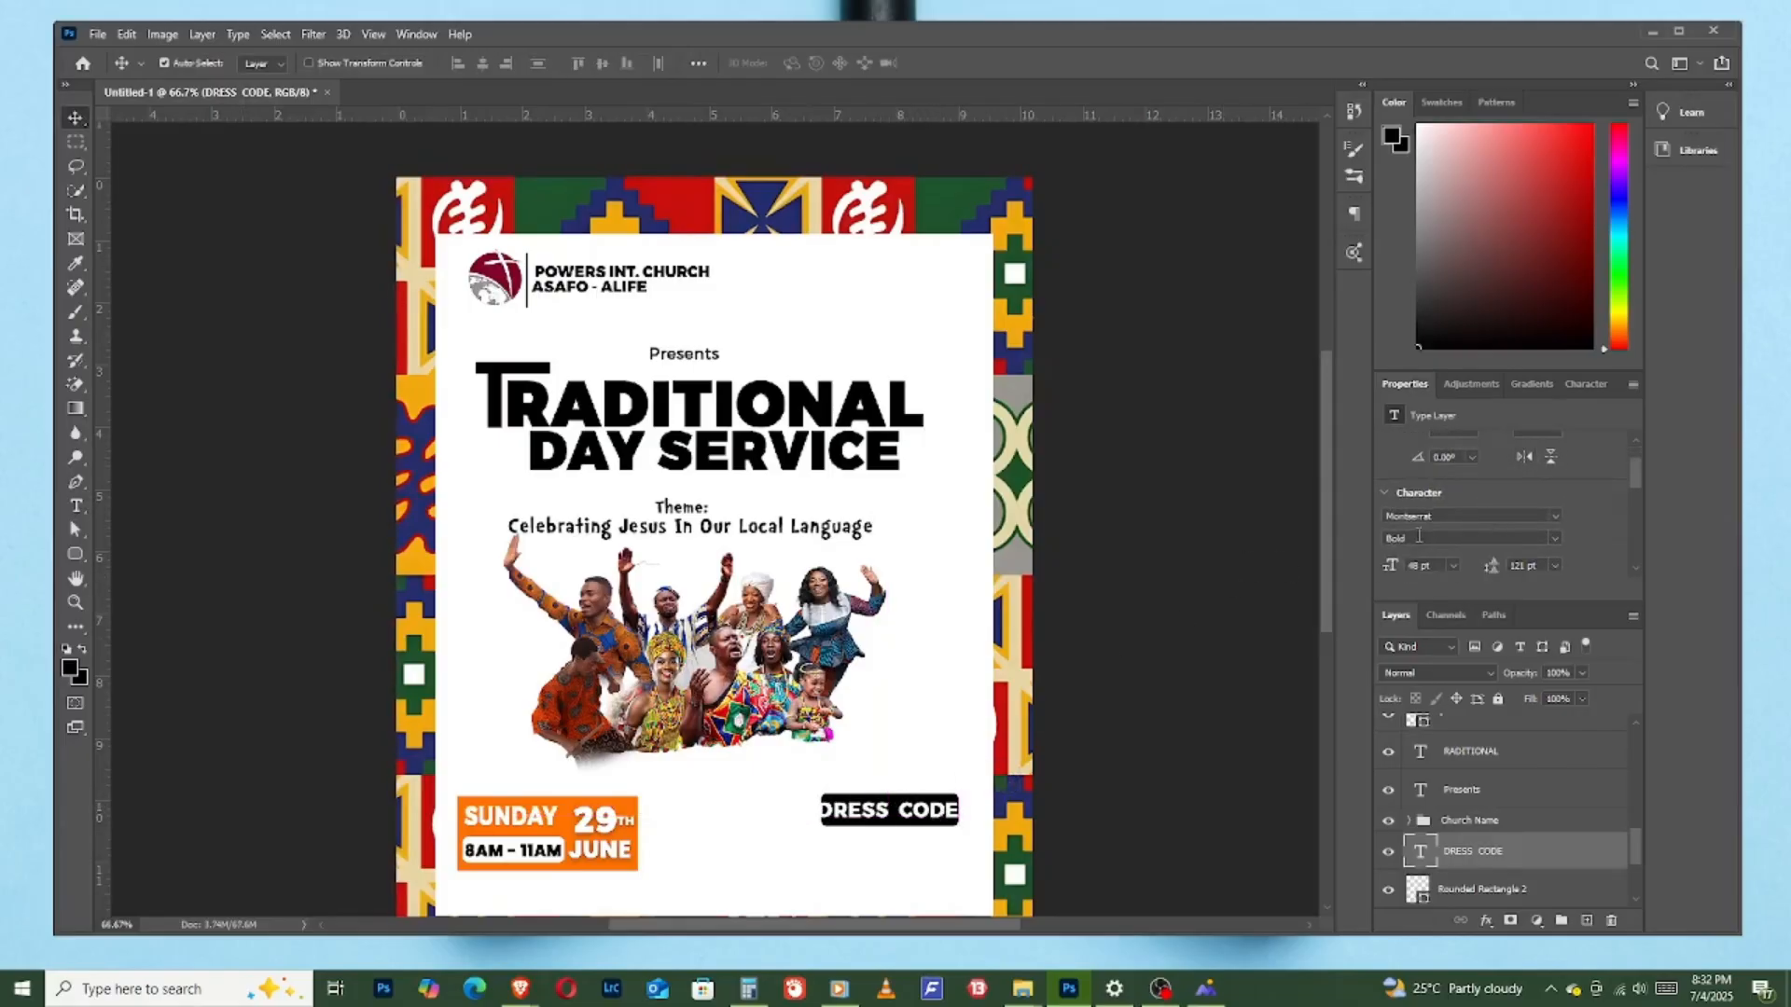
pyautogui.moveTo(1391, 572); pyautogui.dragTo(1386, 568)
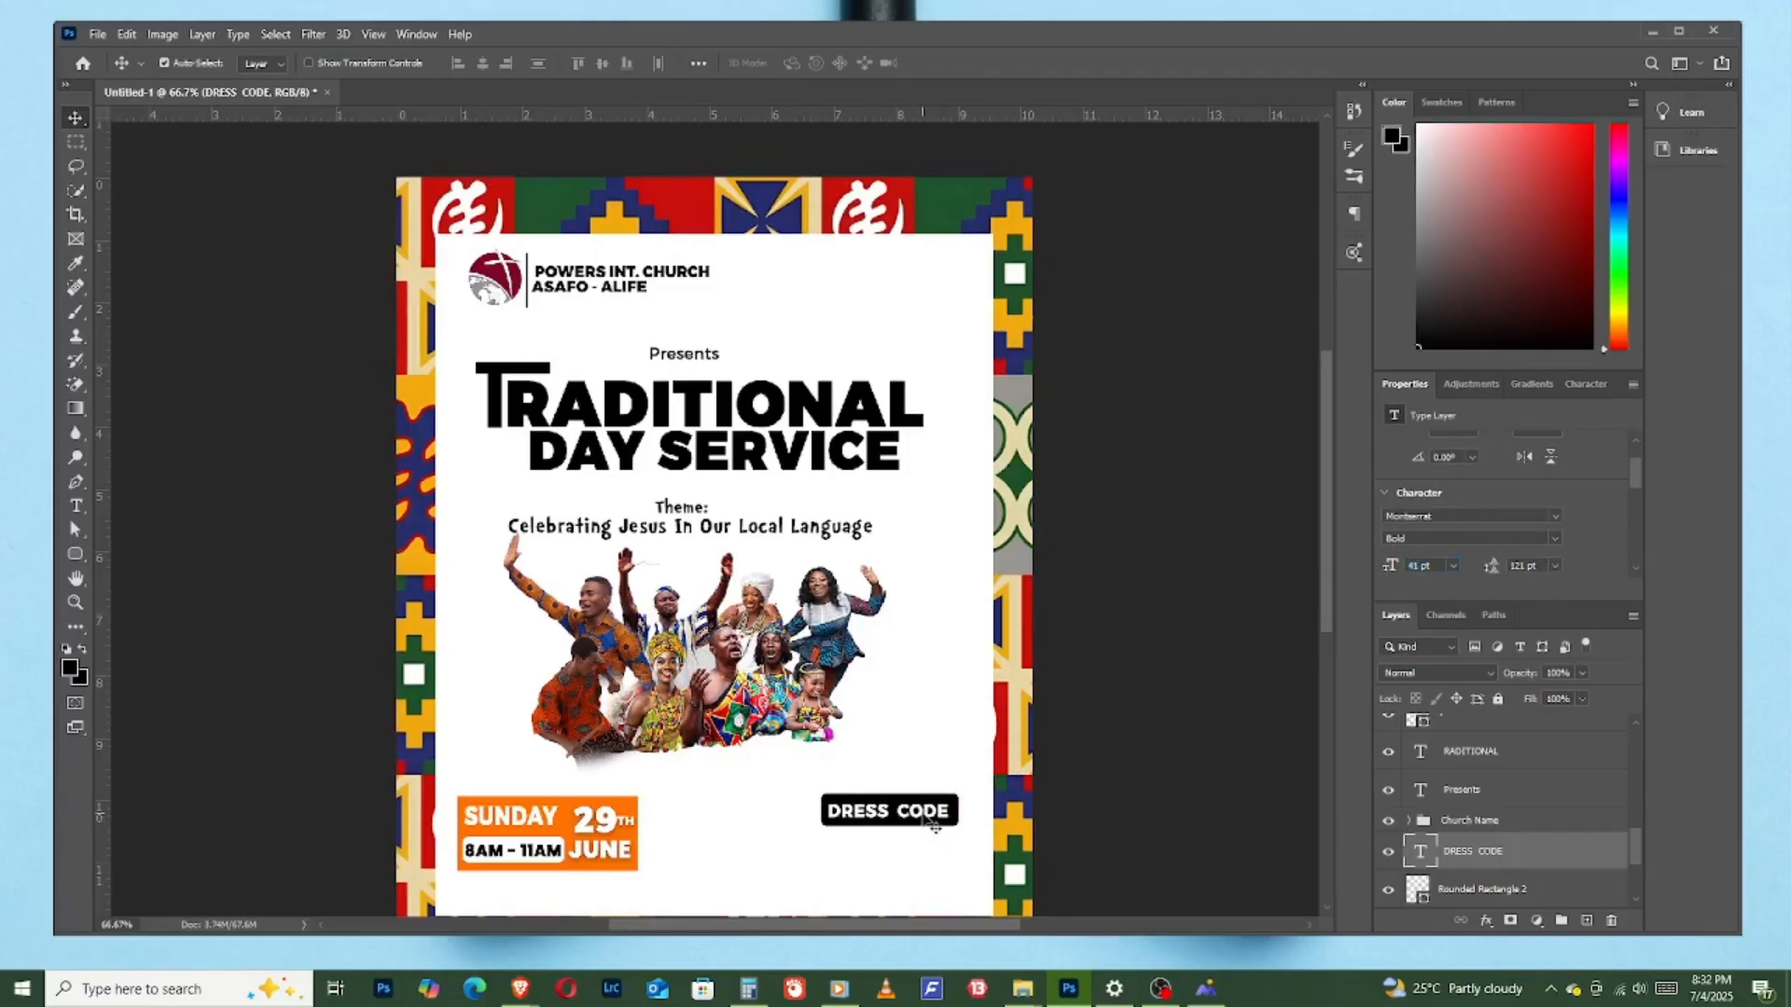
pyautogui.moveTo(927, 823); pyautogui.dragTo(940, 826)
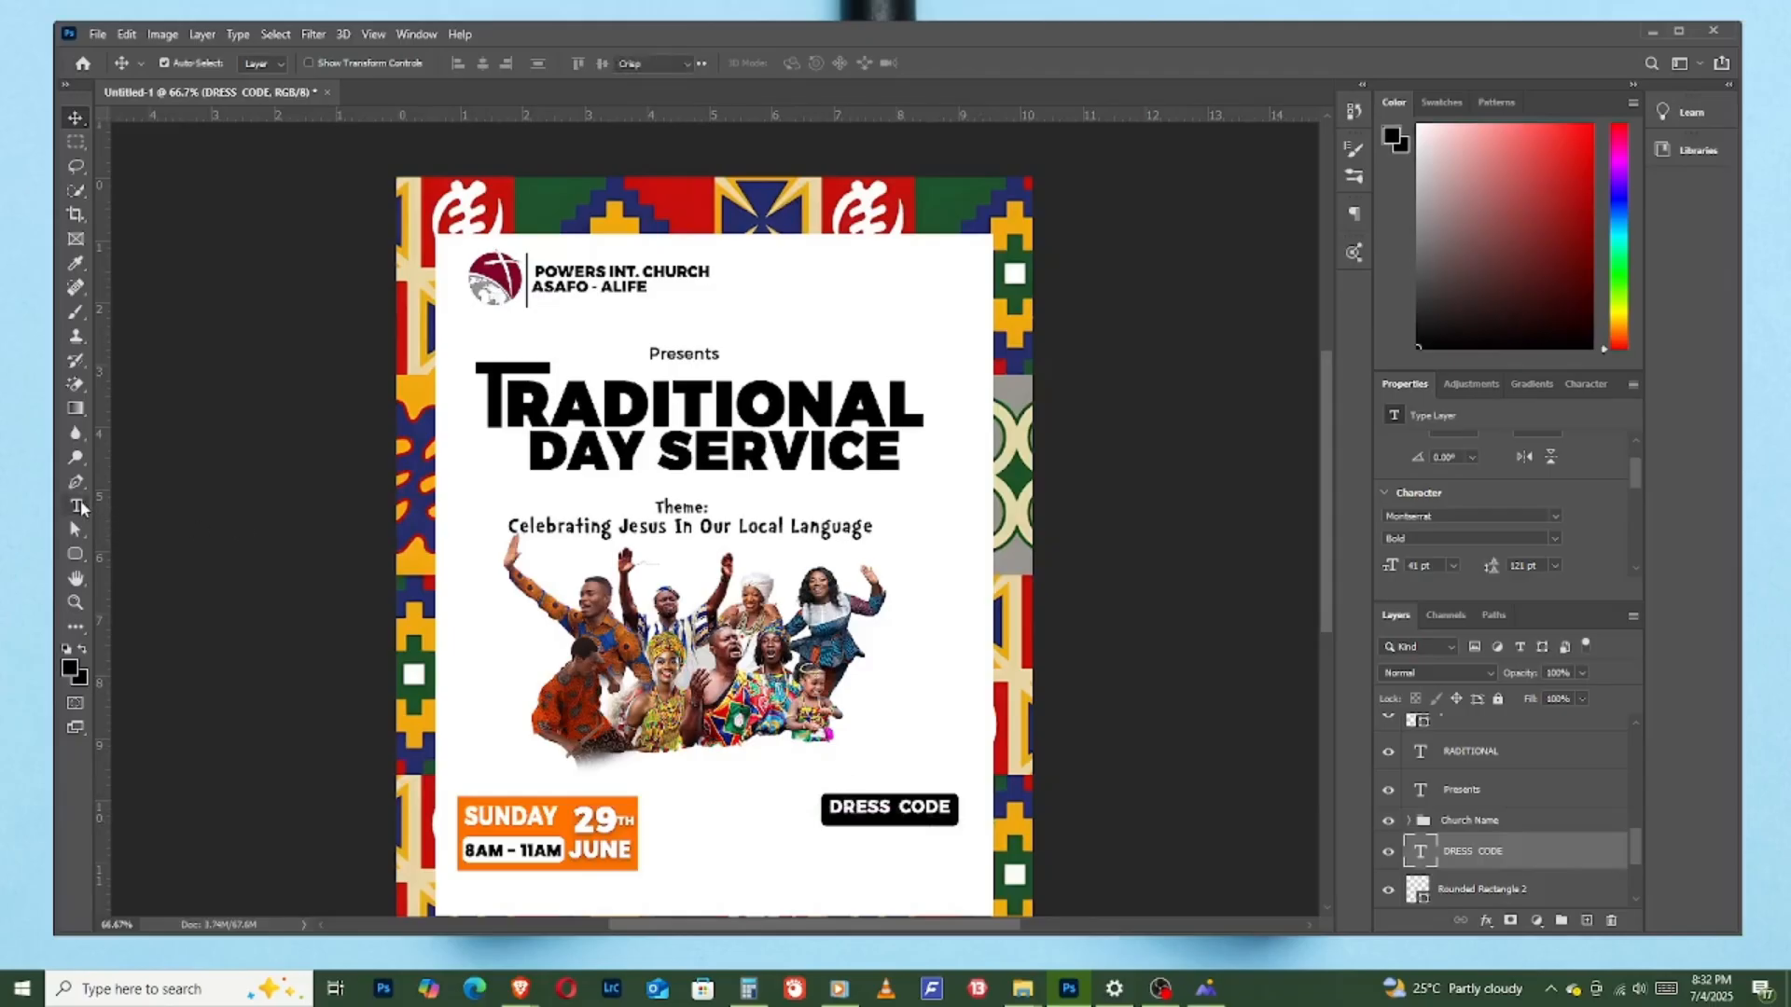
# - Add the two-line text "TREADITIONAl" and "BASE ON TRIBE" on a new layer below the black DRESS CODE box
pyautogui.click(74, 511)
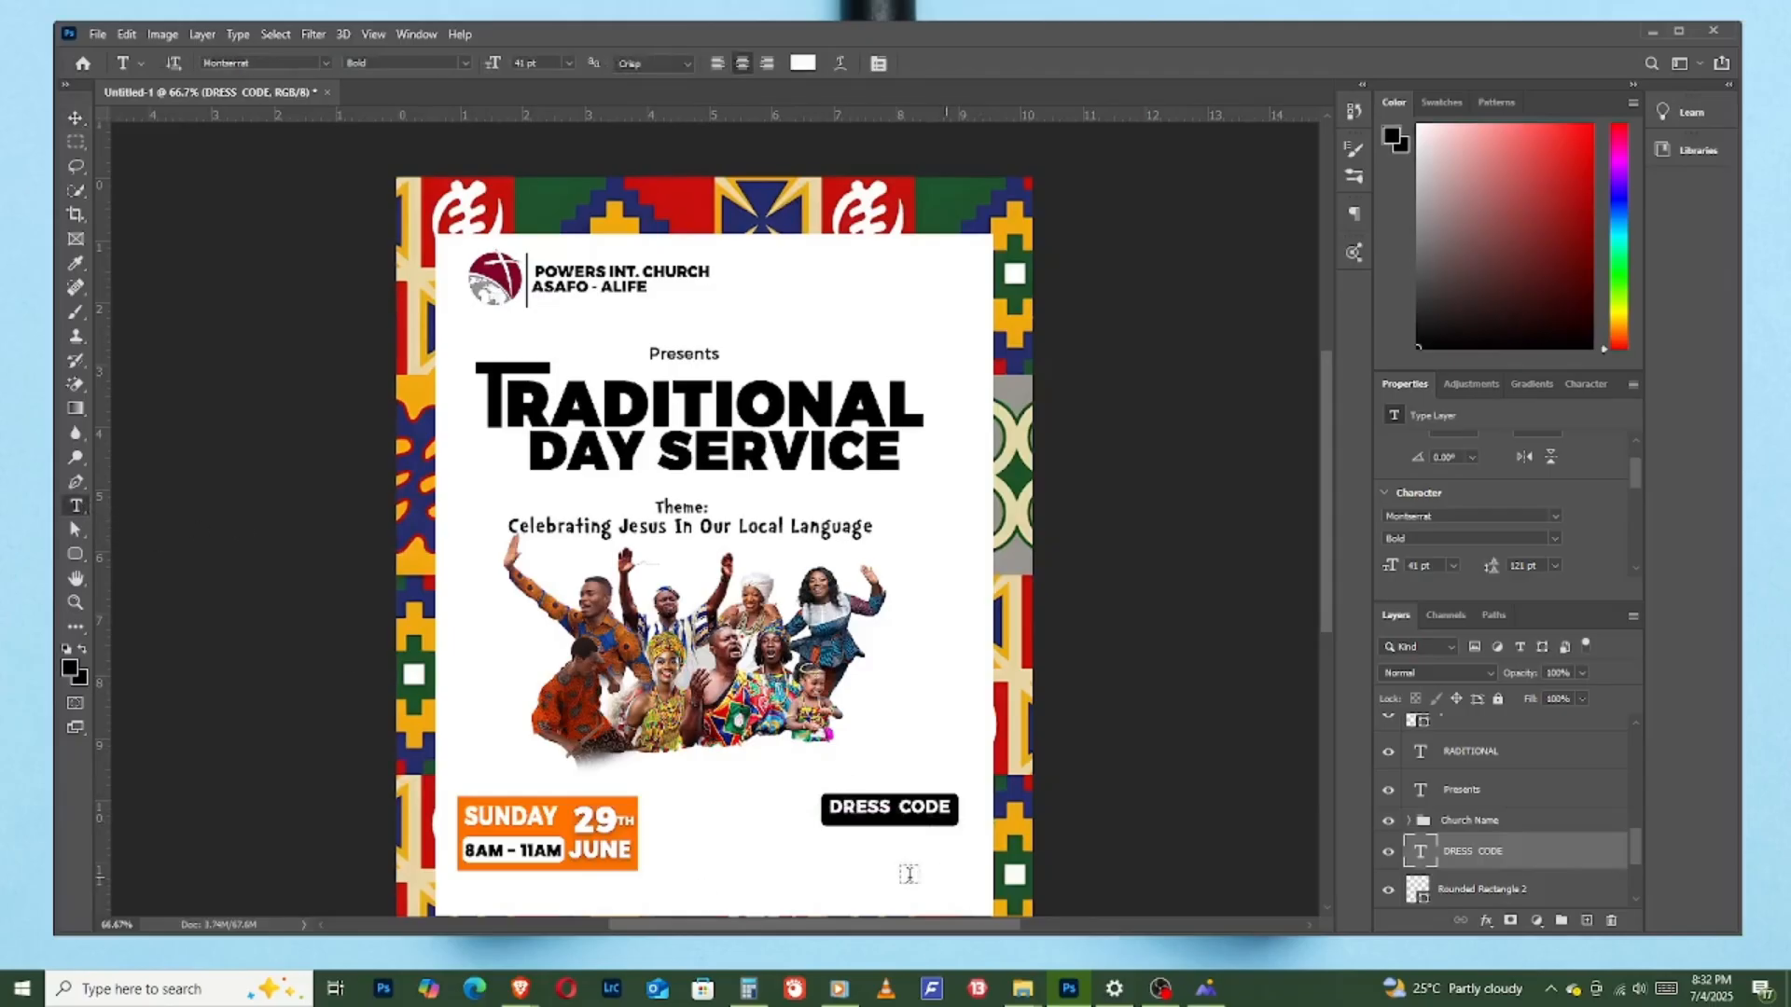
pyautogui.click(829, 851)
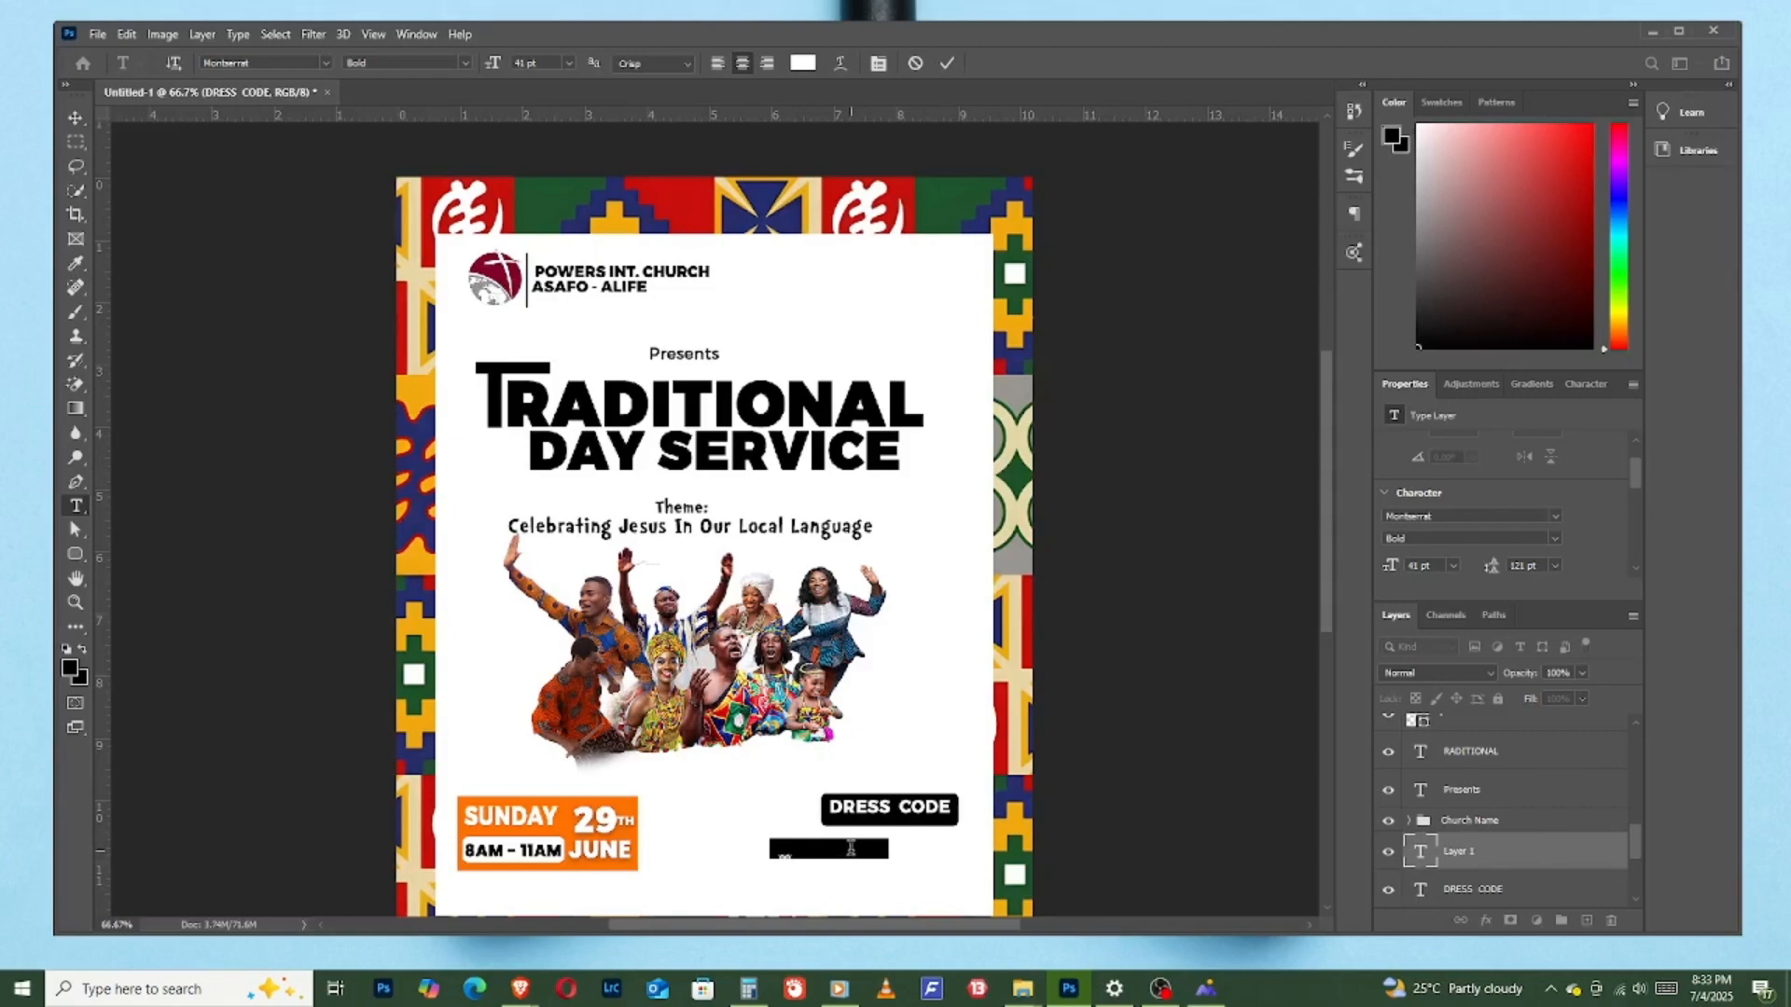
pyautogui.press('BackSpace')
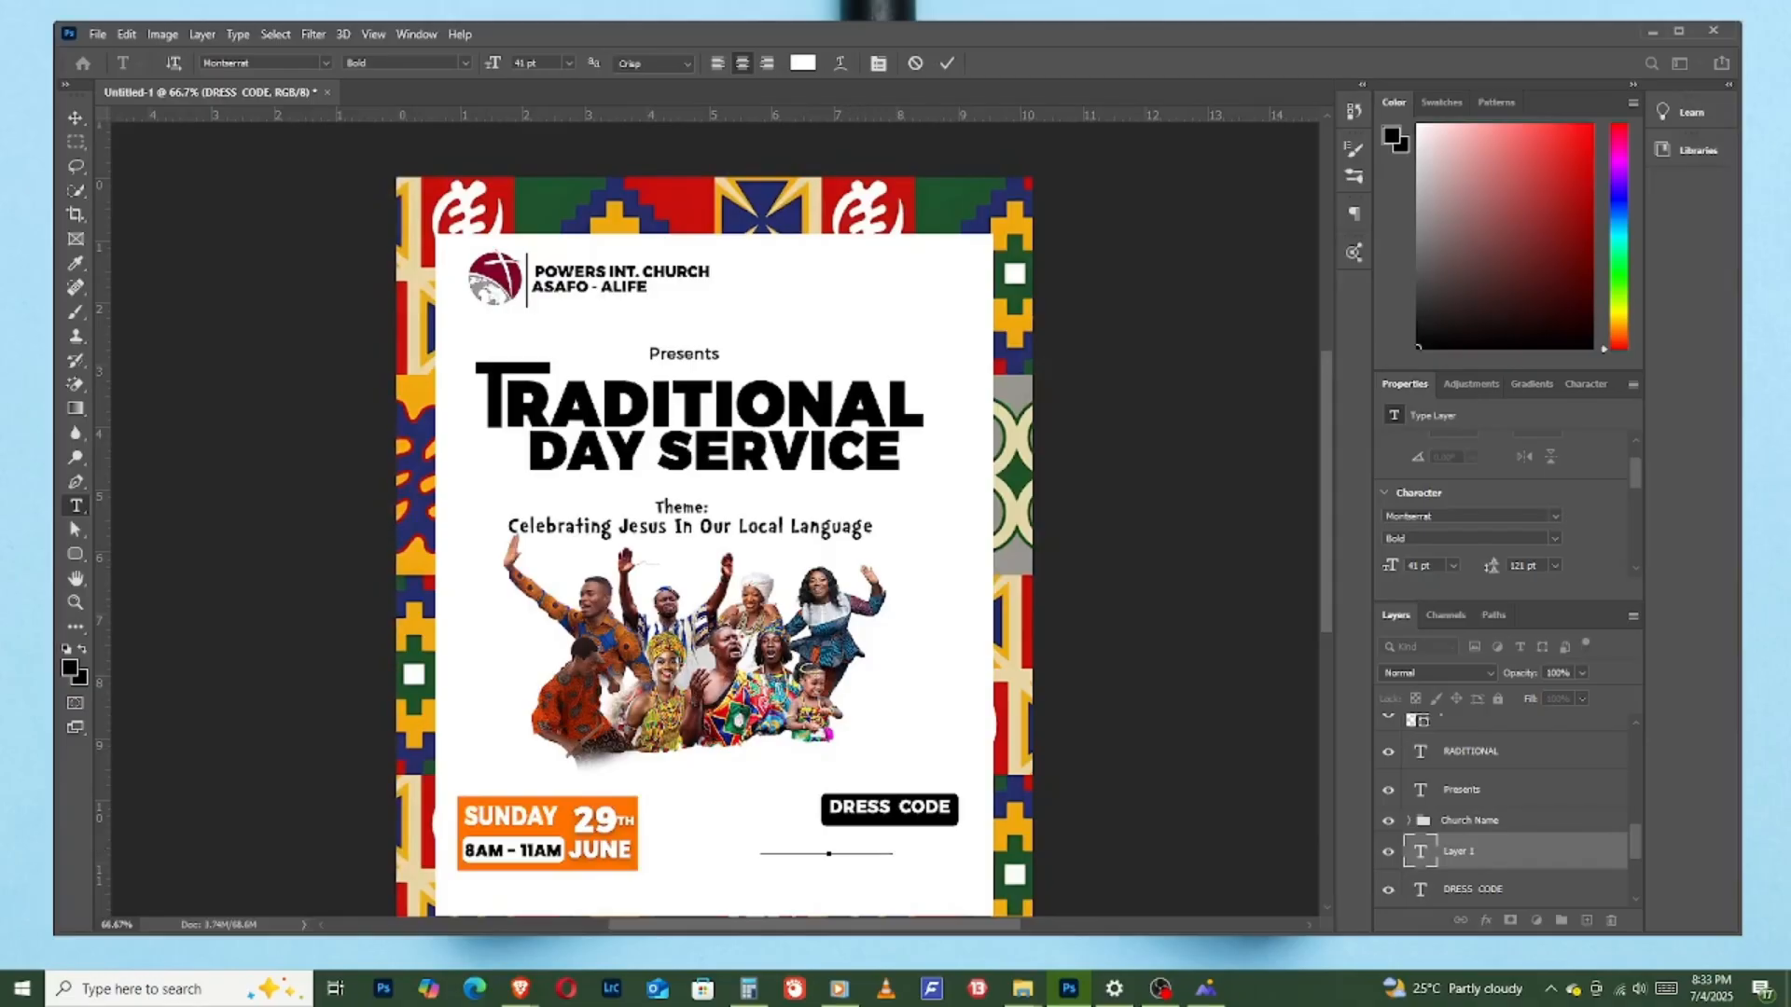
pyautogui.click(947, 62)
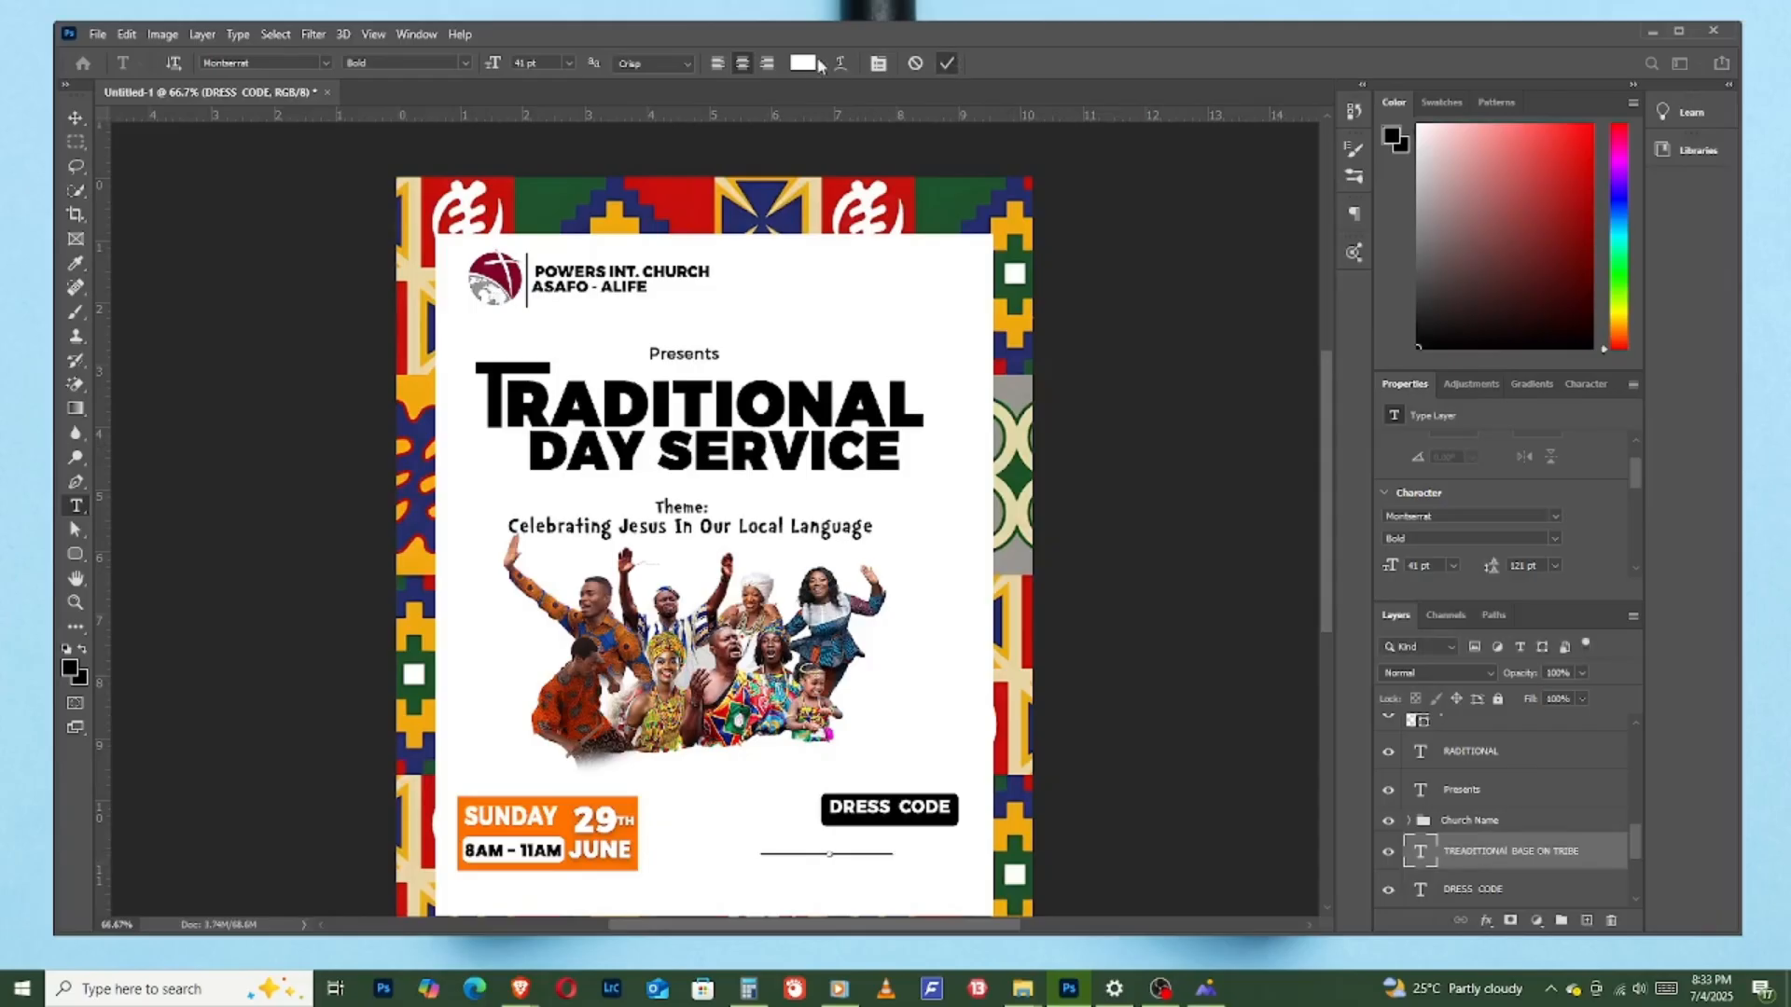
# - Change the colour of the new dress code description text to black (000000)
pyautogui.click(802, 63)
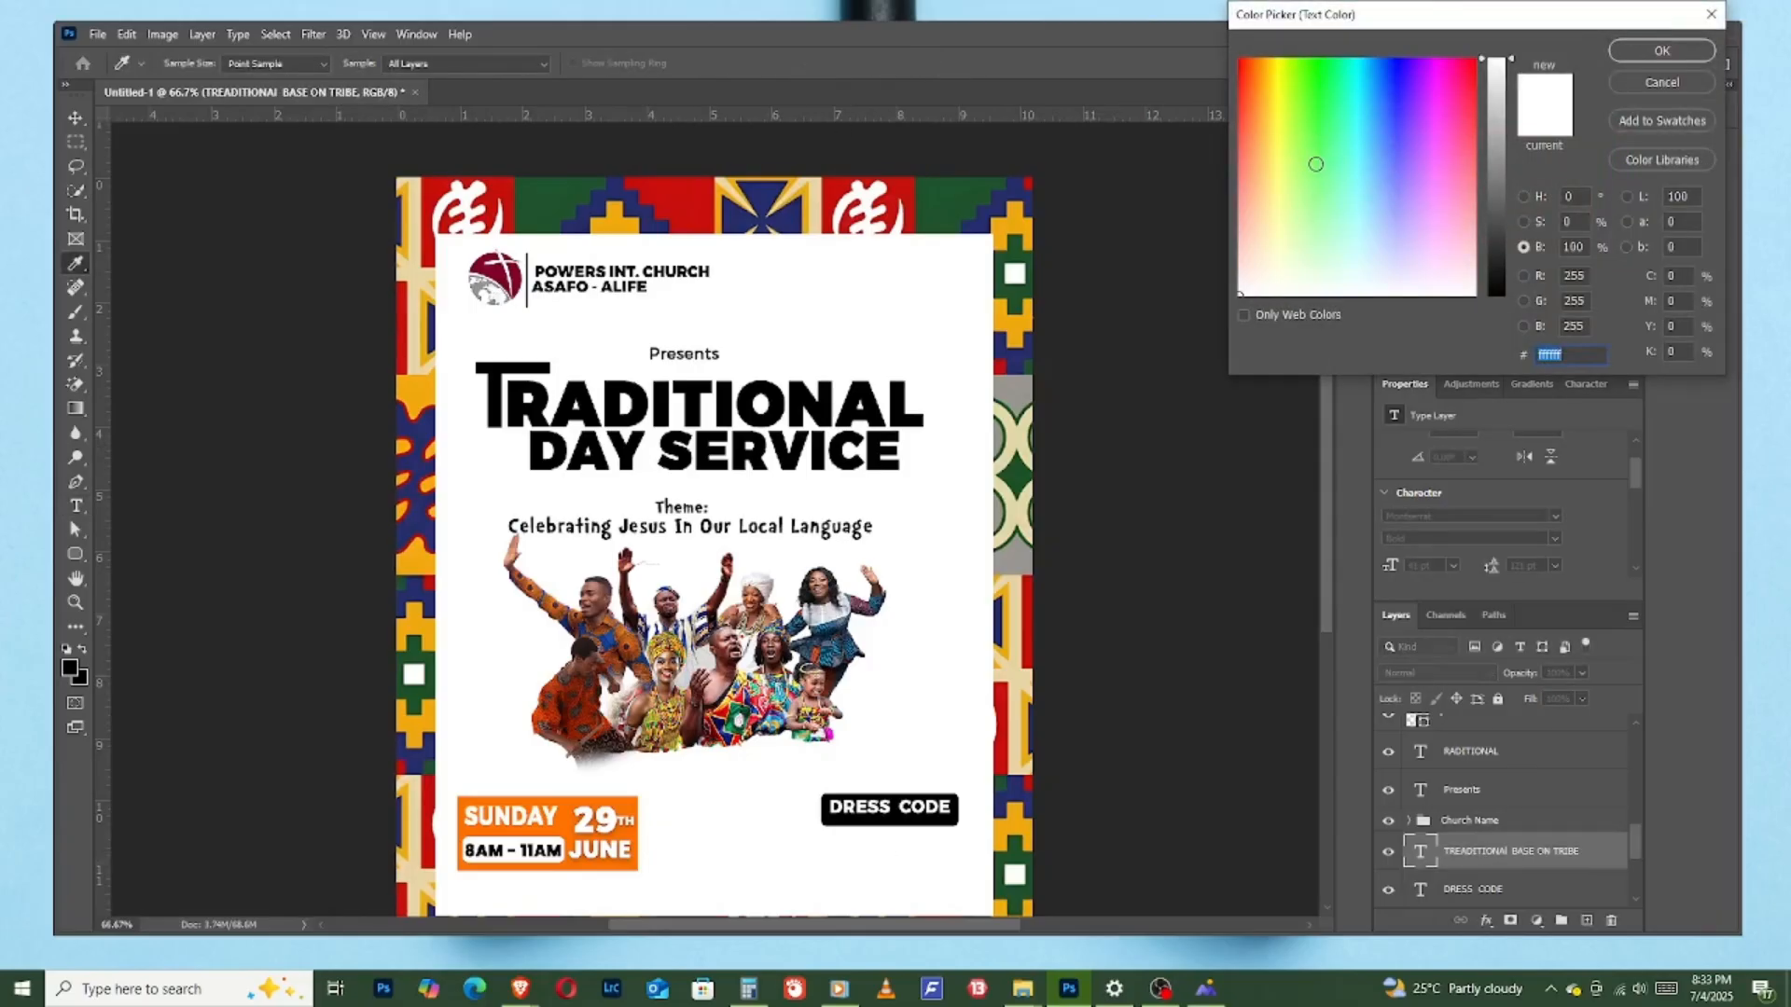
pyautogui.moveTo(1315, 165)
pyautogui.mouseDown()
pyautogui.moveTo(1450, 170)
pyautogui.moveTo(1514, 268)
pyautogui.moveTo(1497, 343)
pyautogui.moveTo(1323, 212)
pyautogui.moveTo(1186, 26)
pyautogui.moveTo(1535, 388)
pyautogui.mouseUp()
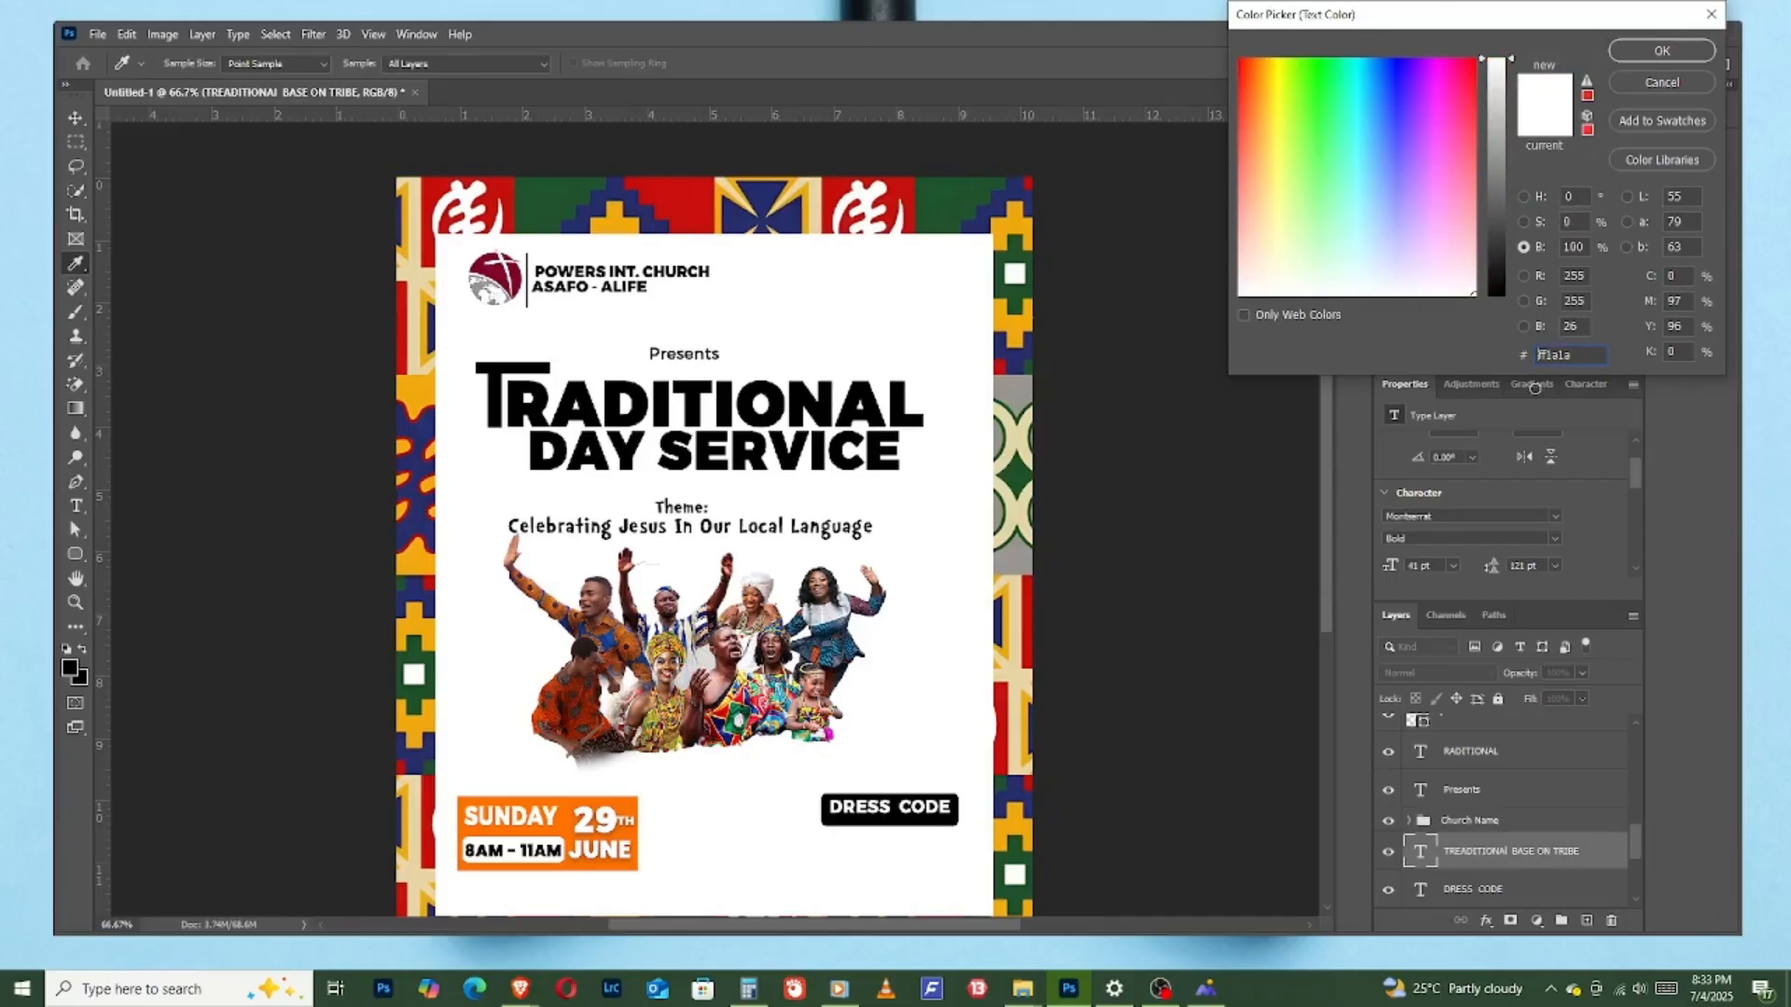
pyautogui.click(1497, 297)
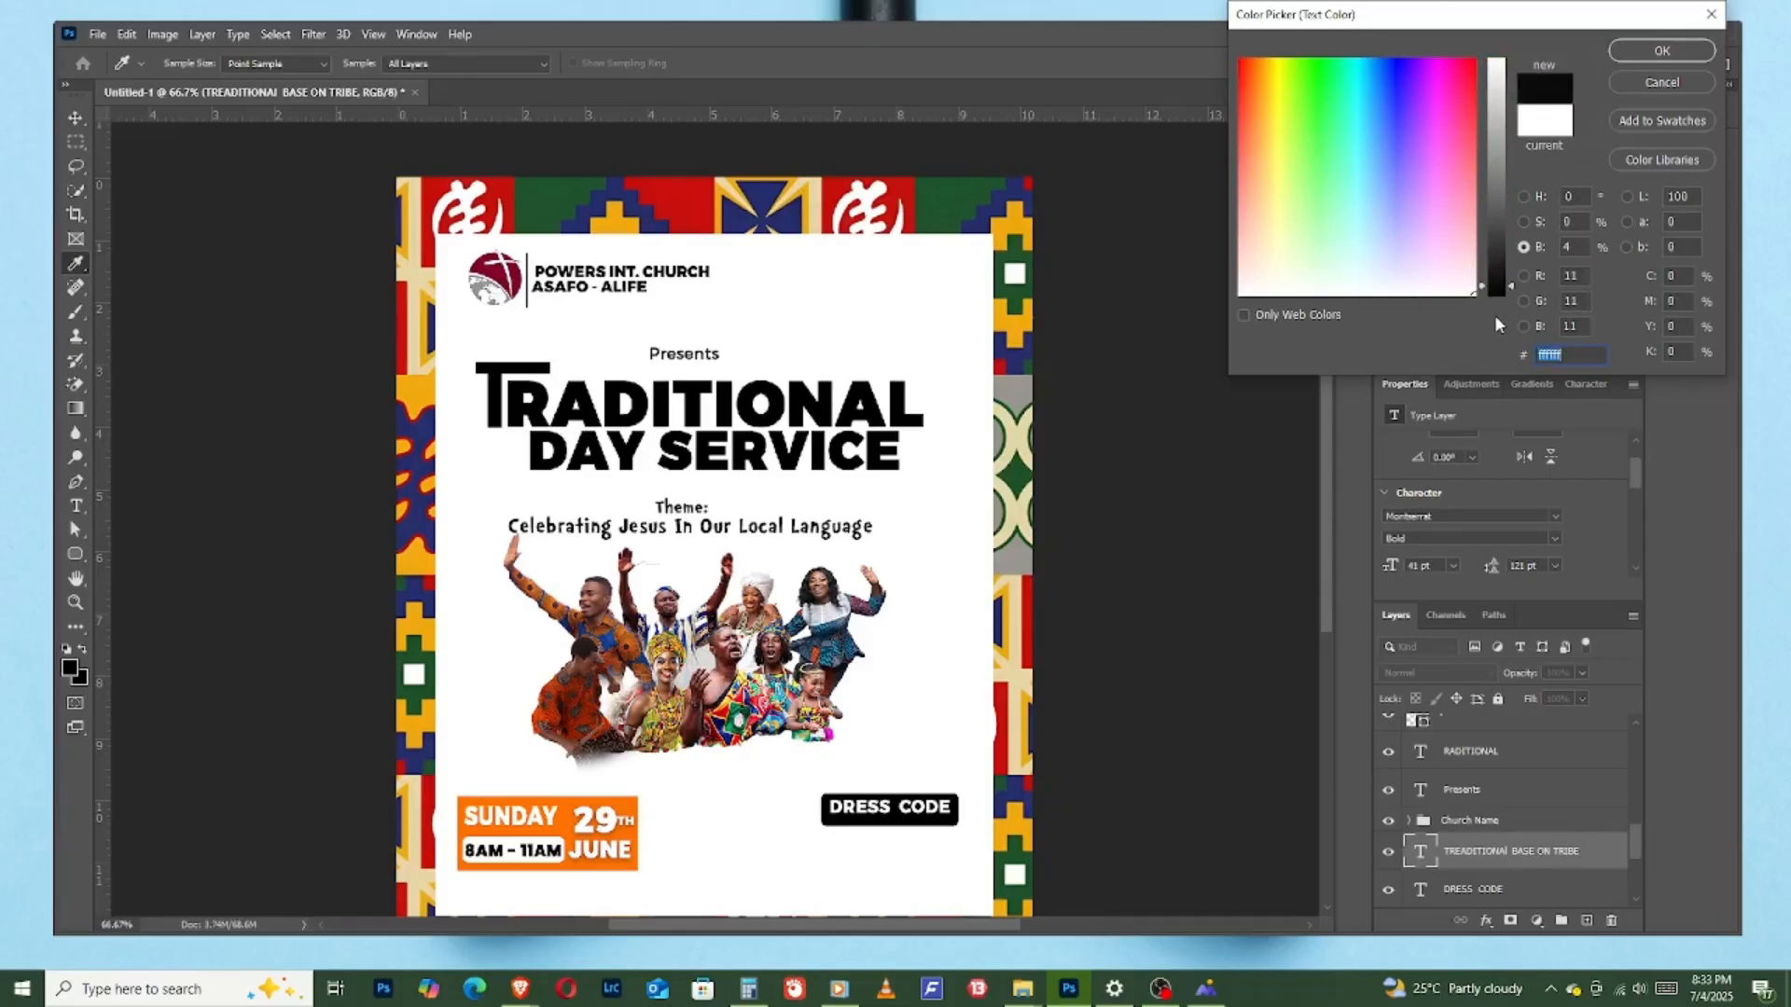
pyautogui.click(1662, 52)
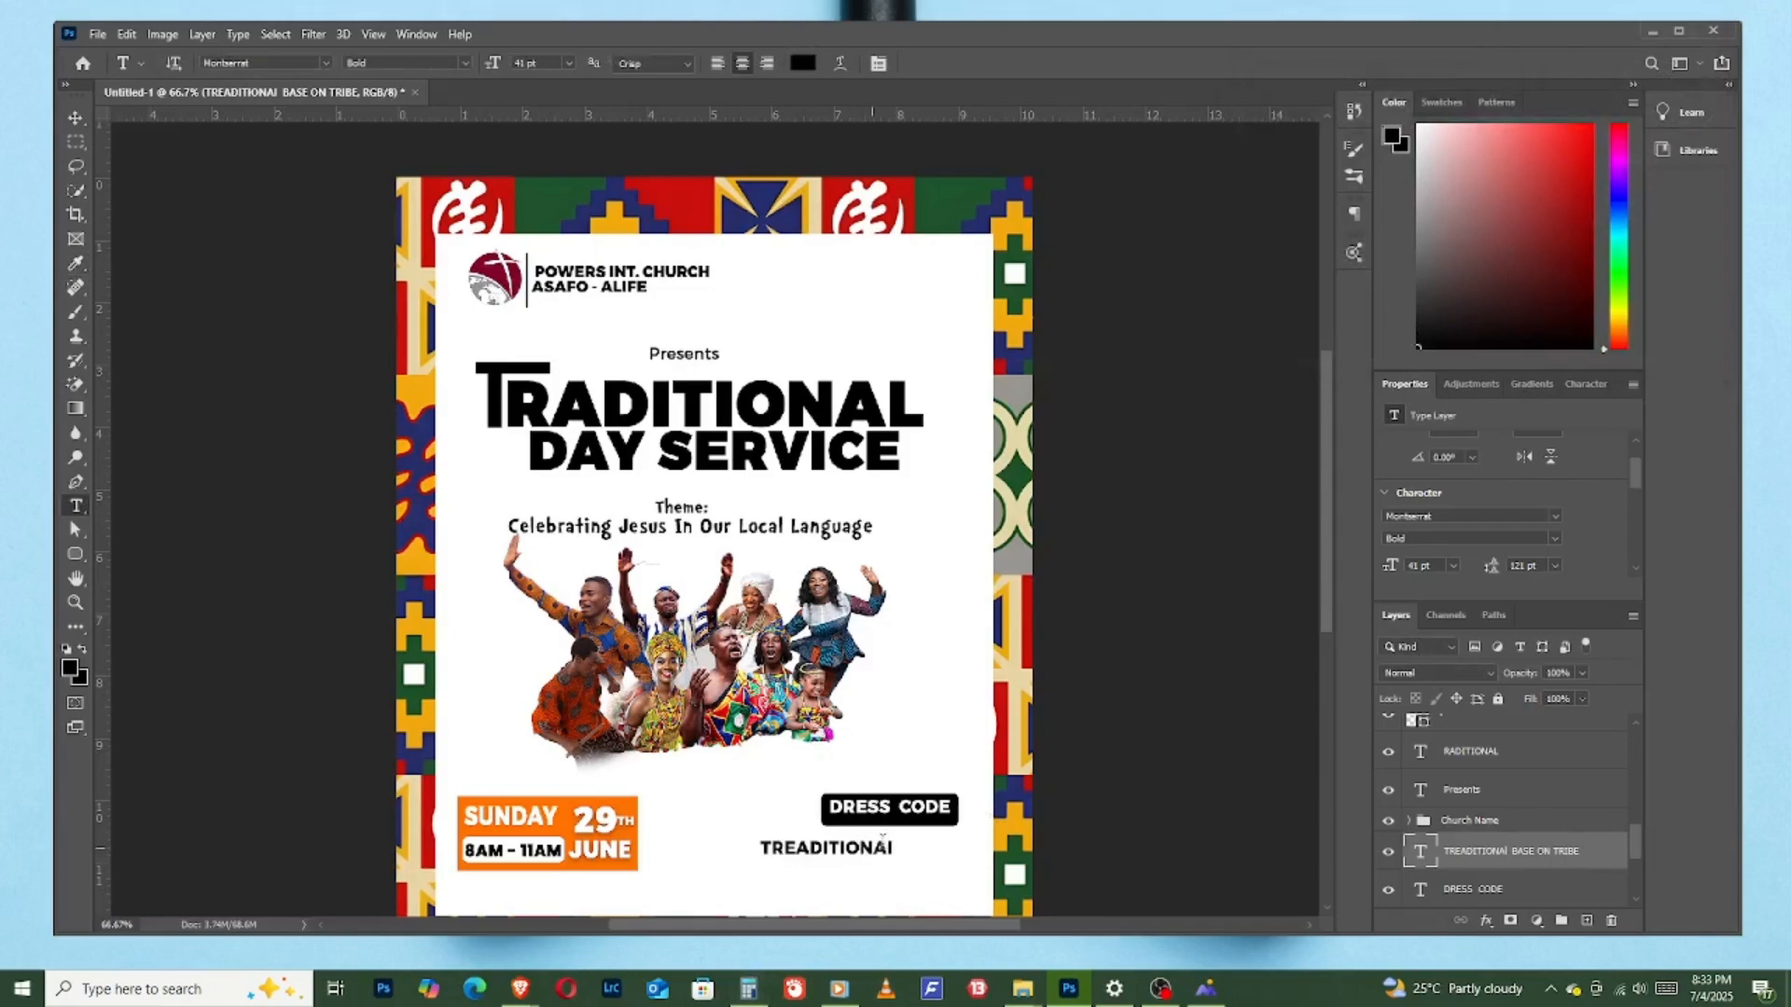
# - Set the leading of the dress code description text to Auto
pyautogui.scroll(2, 1593, 502)
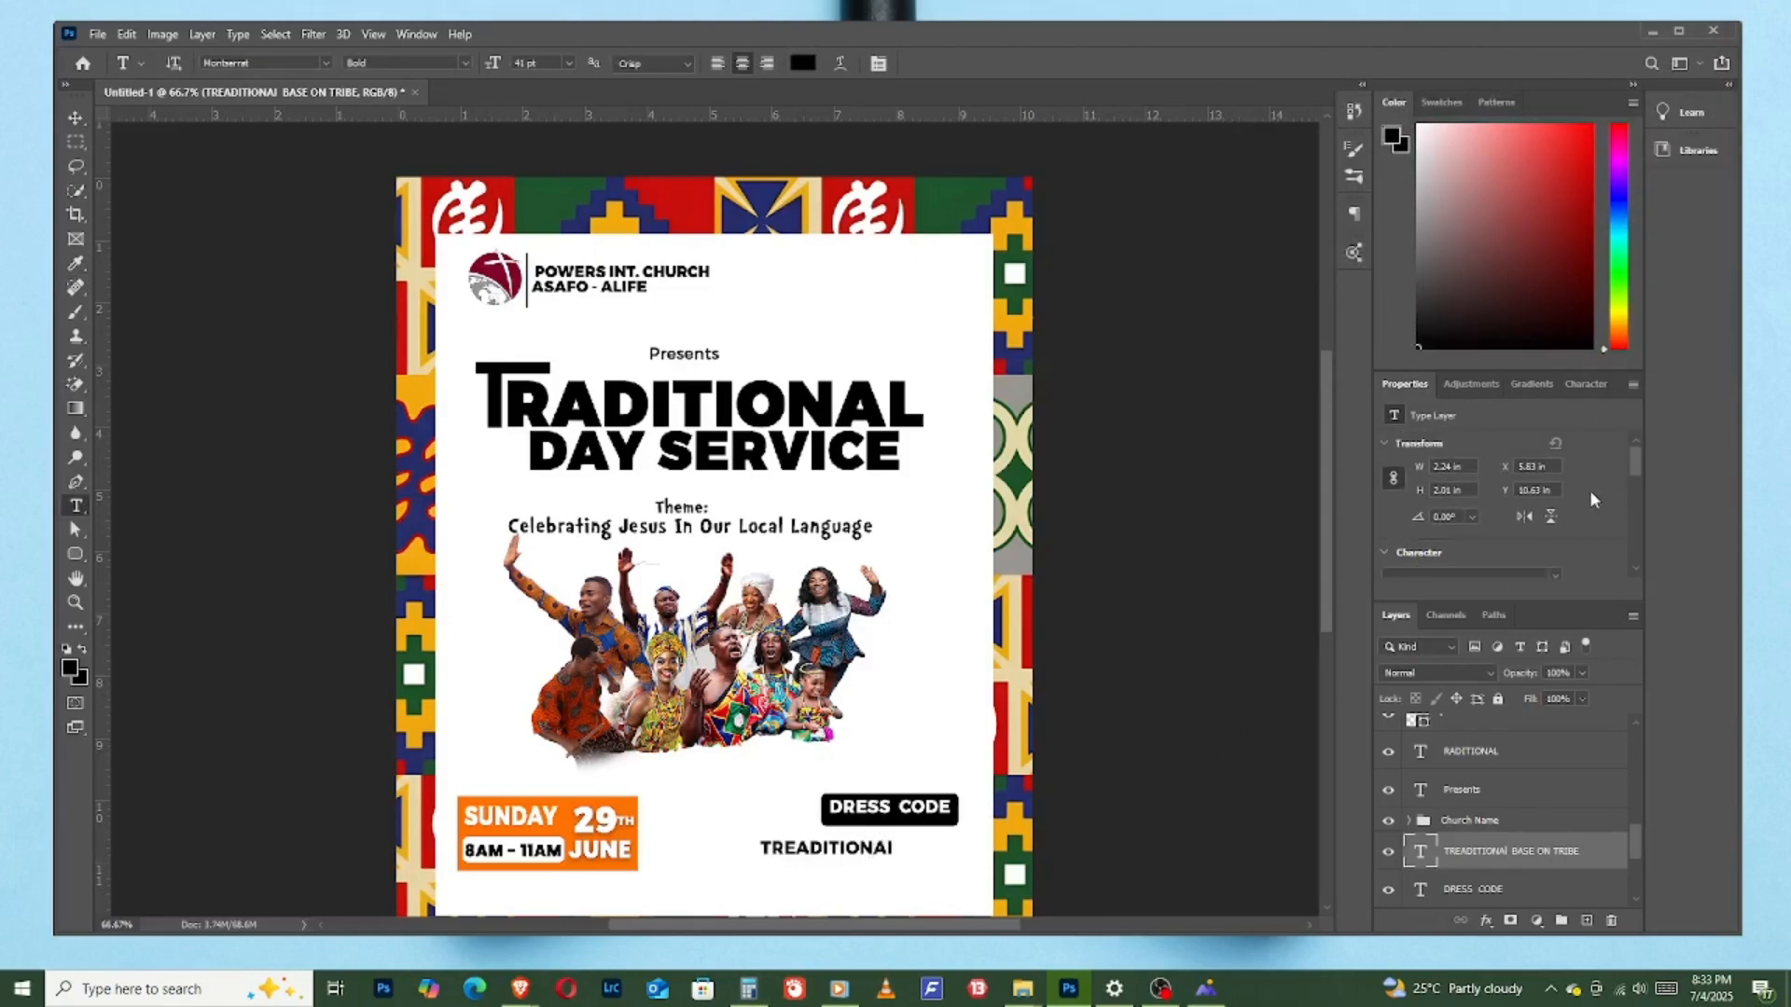
pyautogui.click(1588, 384)
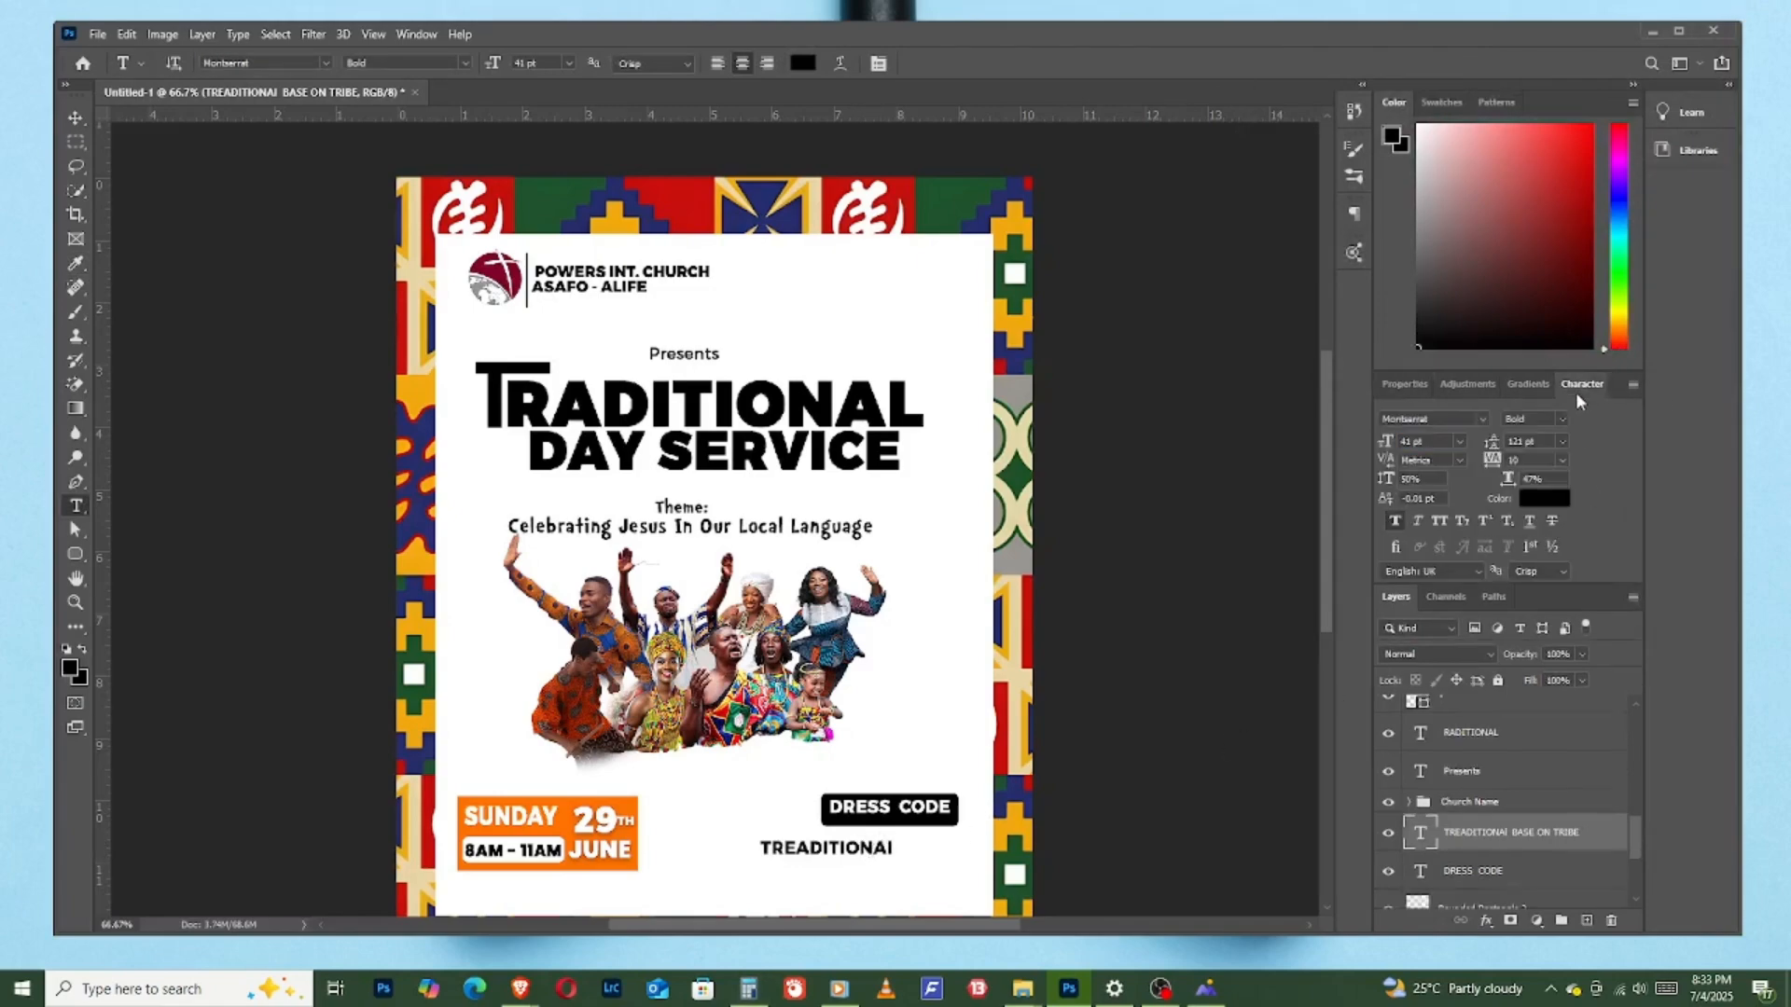
pyautogui.click(1562, 442)
pyautogui.click(1549, 459)
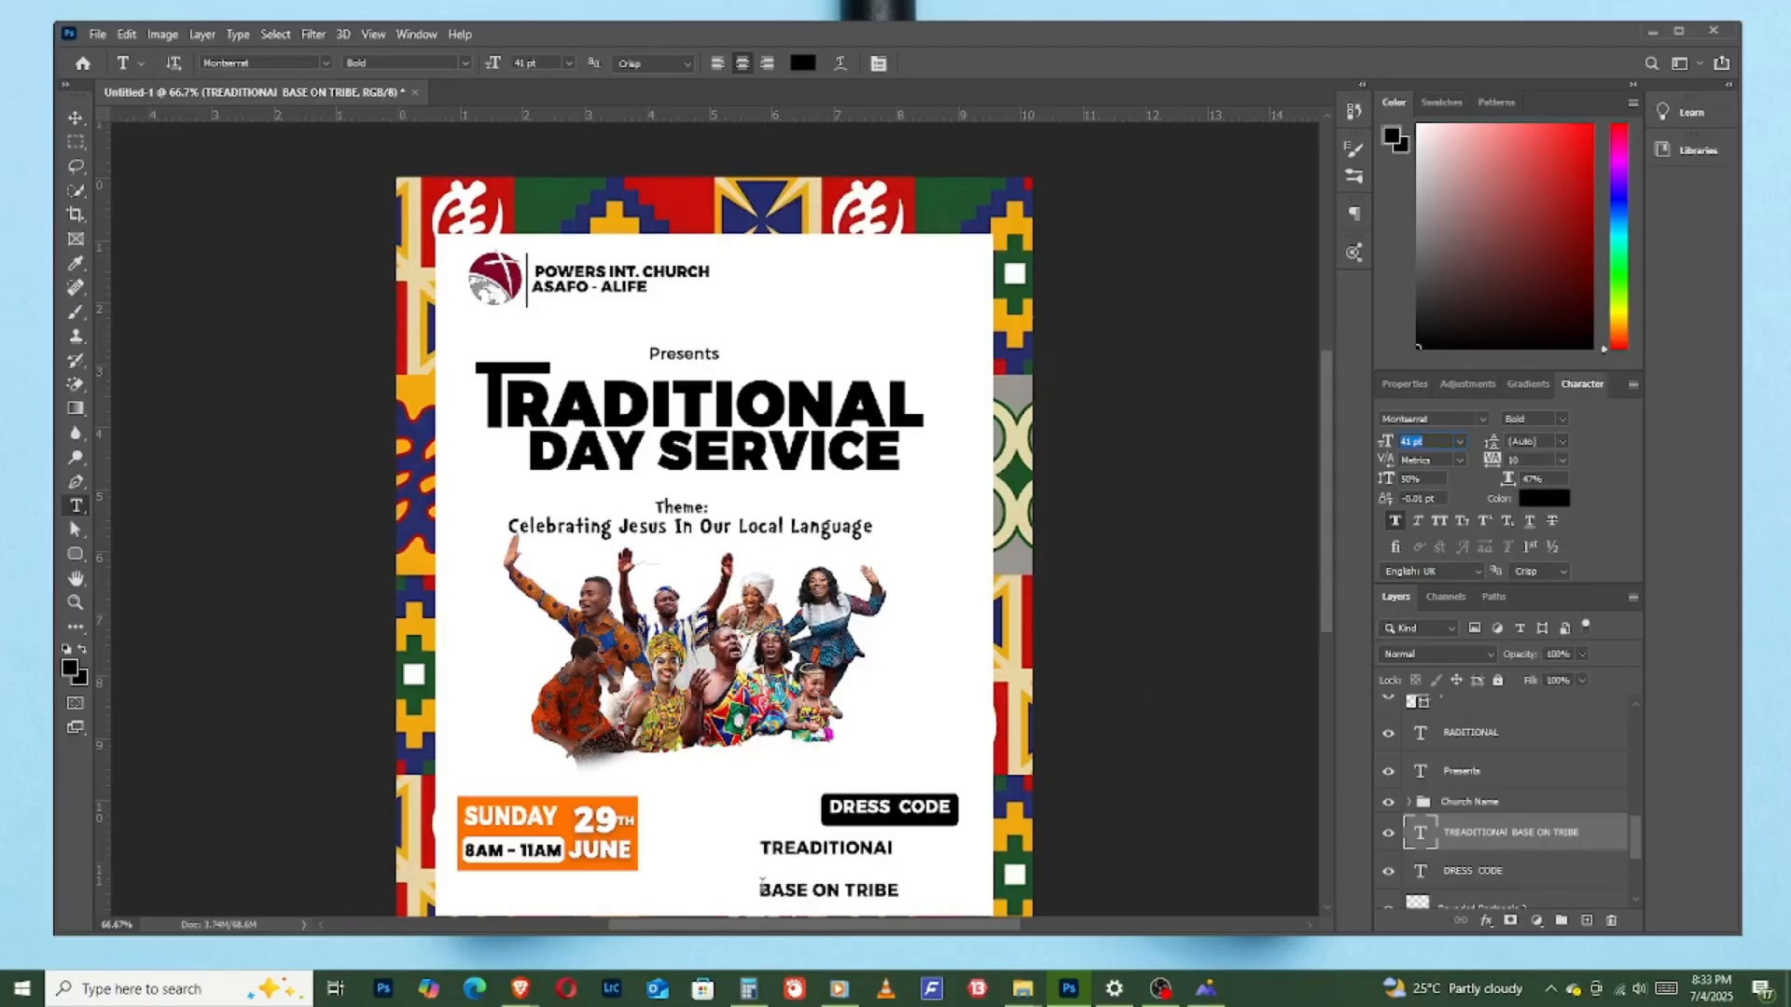
# - Tighten the leading of the line "BASE ON TRIBE" to 18 pt and add a space in front of it
pyautogui.click(761, 886)
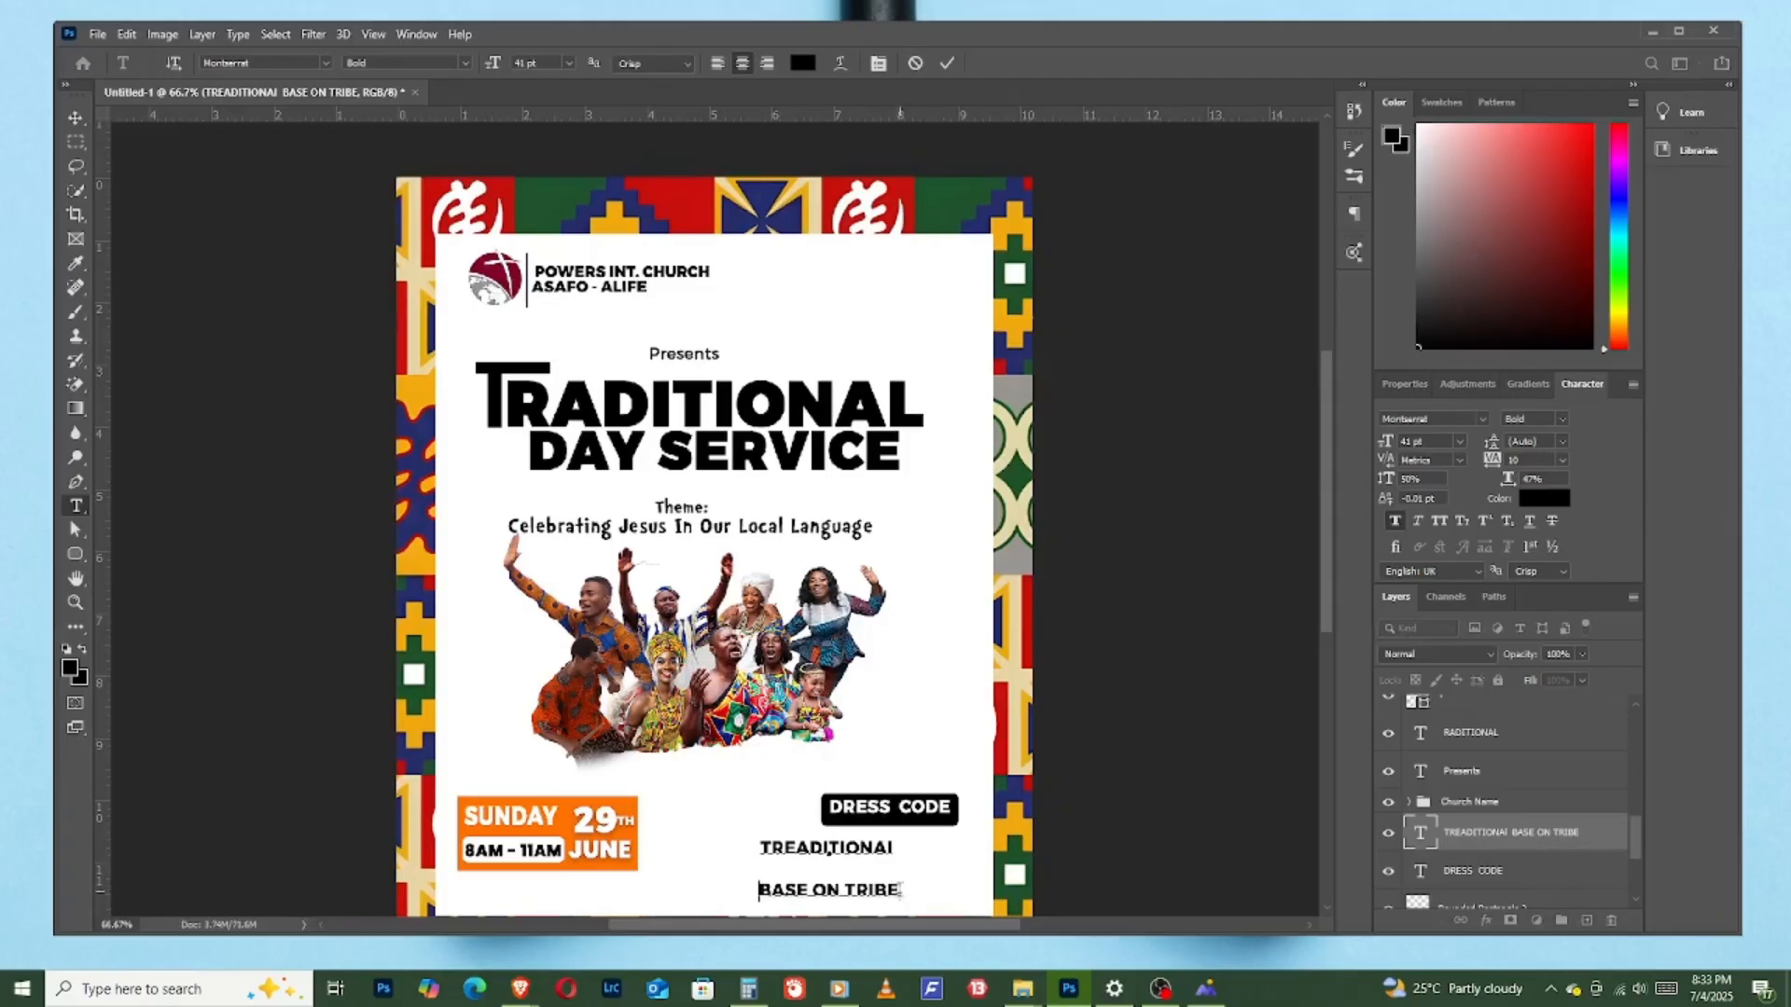
pyautogui.moveTo(901, 889); pyautogui.dragTo(679, 893)
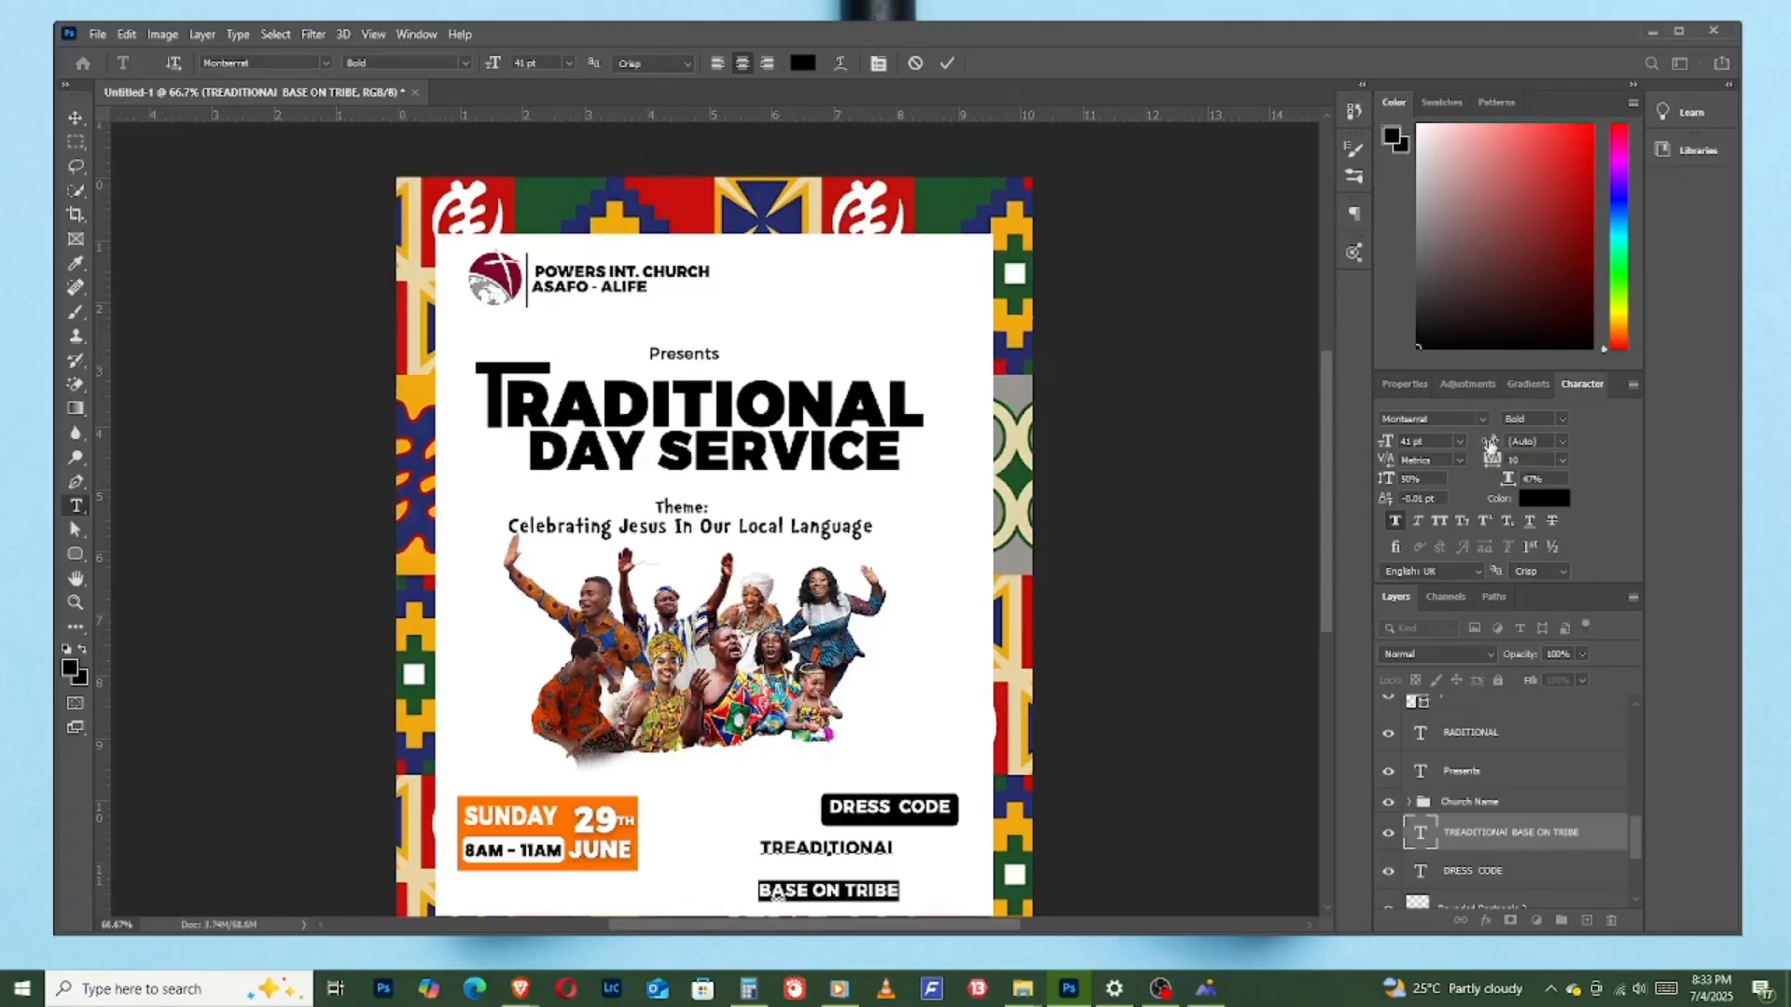
pyautogui.moveTo(1490, 446); pyautogui.dragTo(1461, 448)
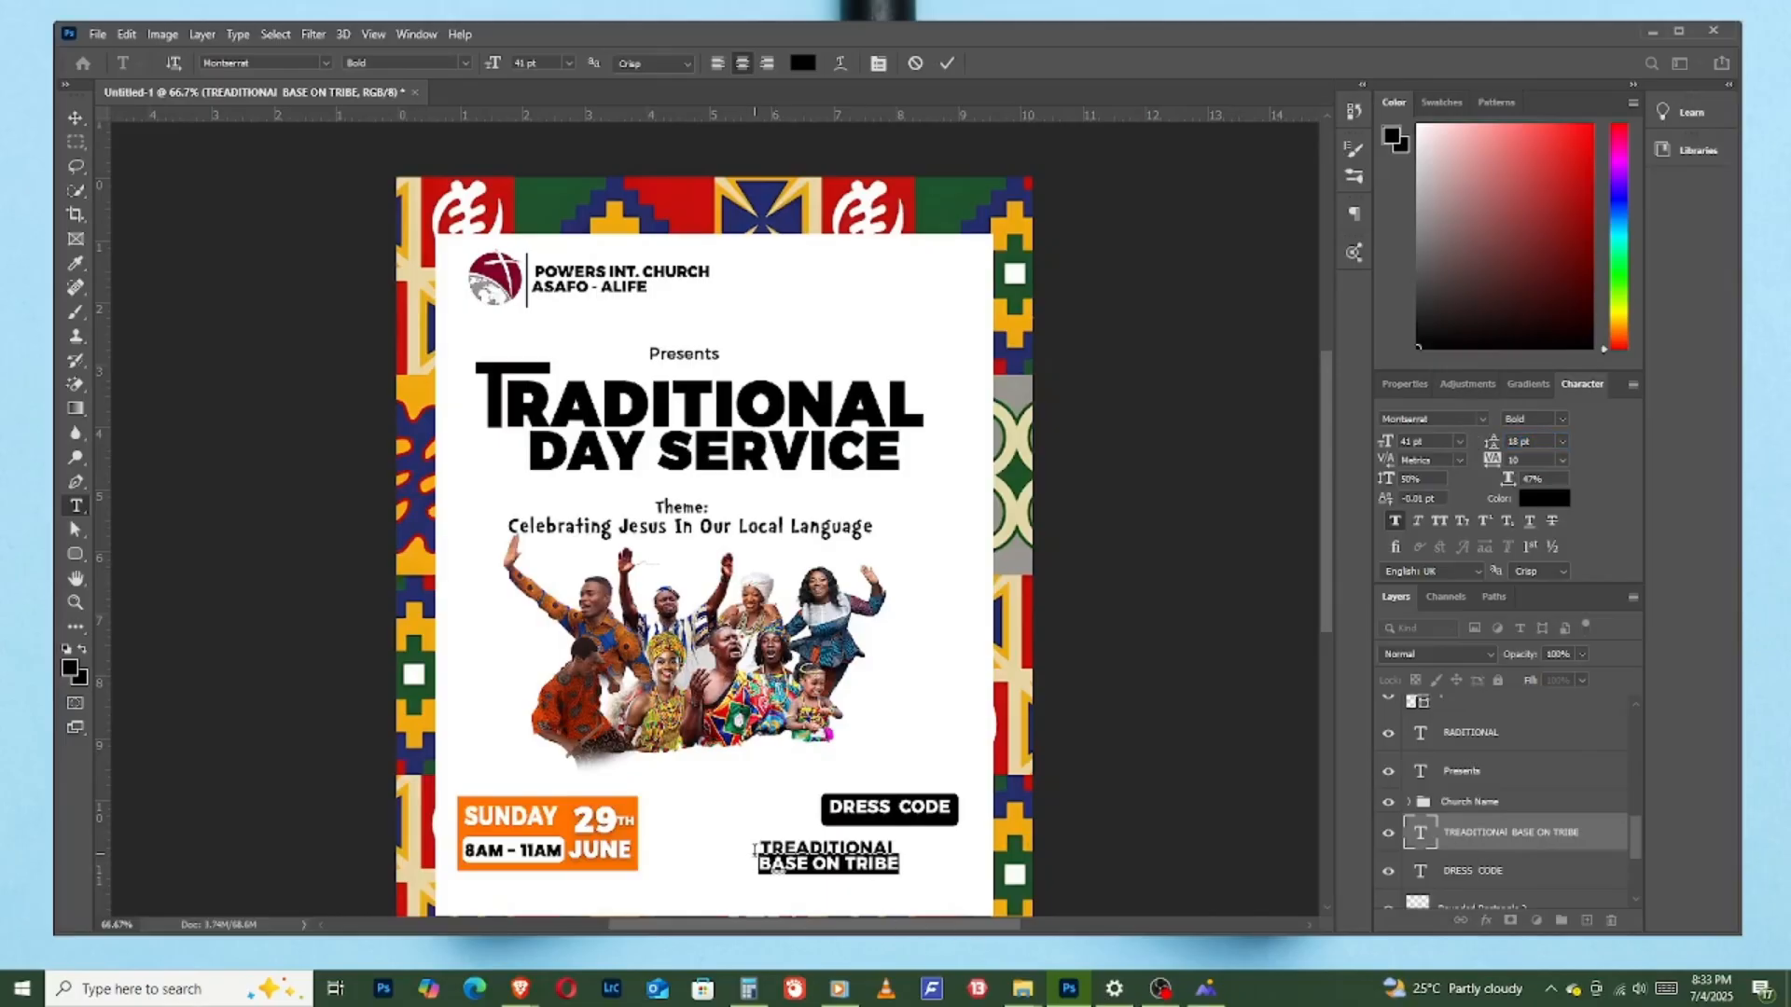
pyautogui.click(755, 850)
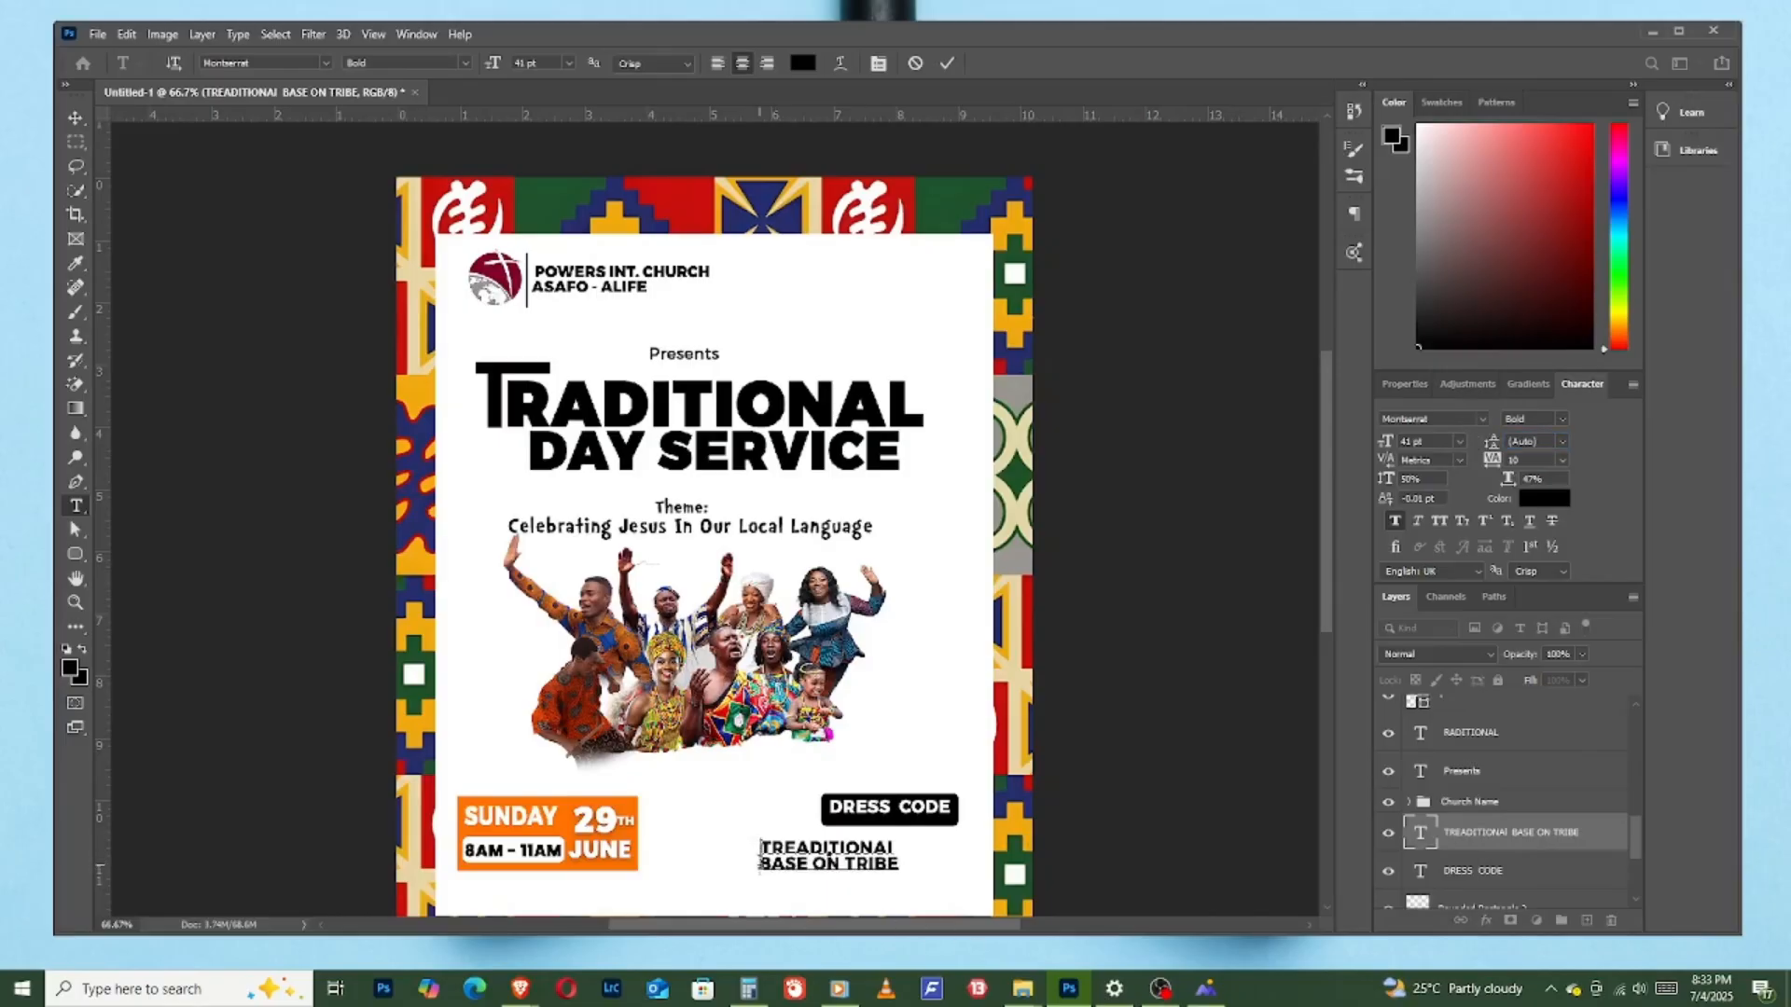
pyautogui.press('Down')
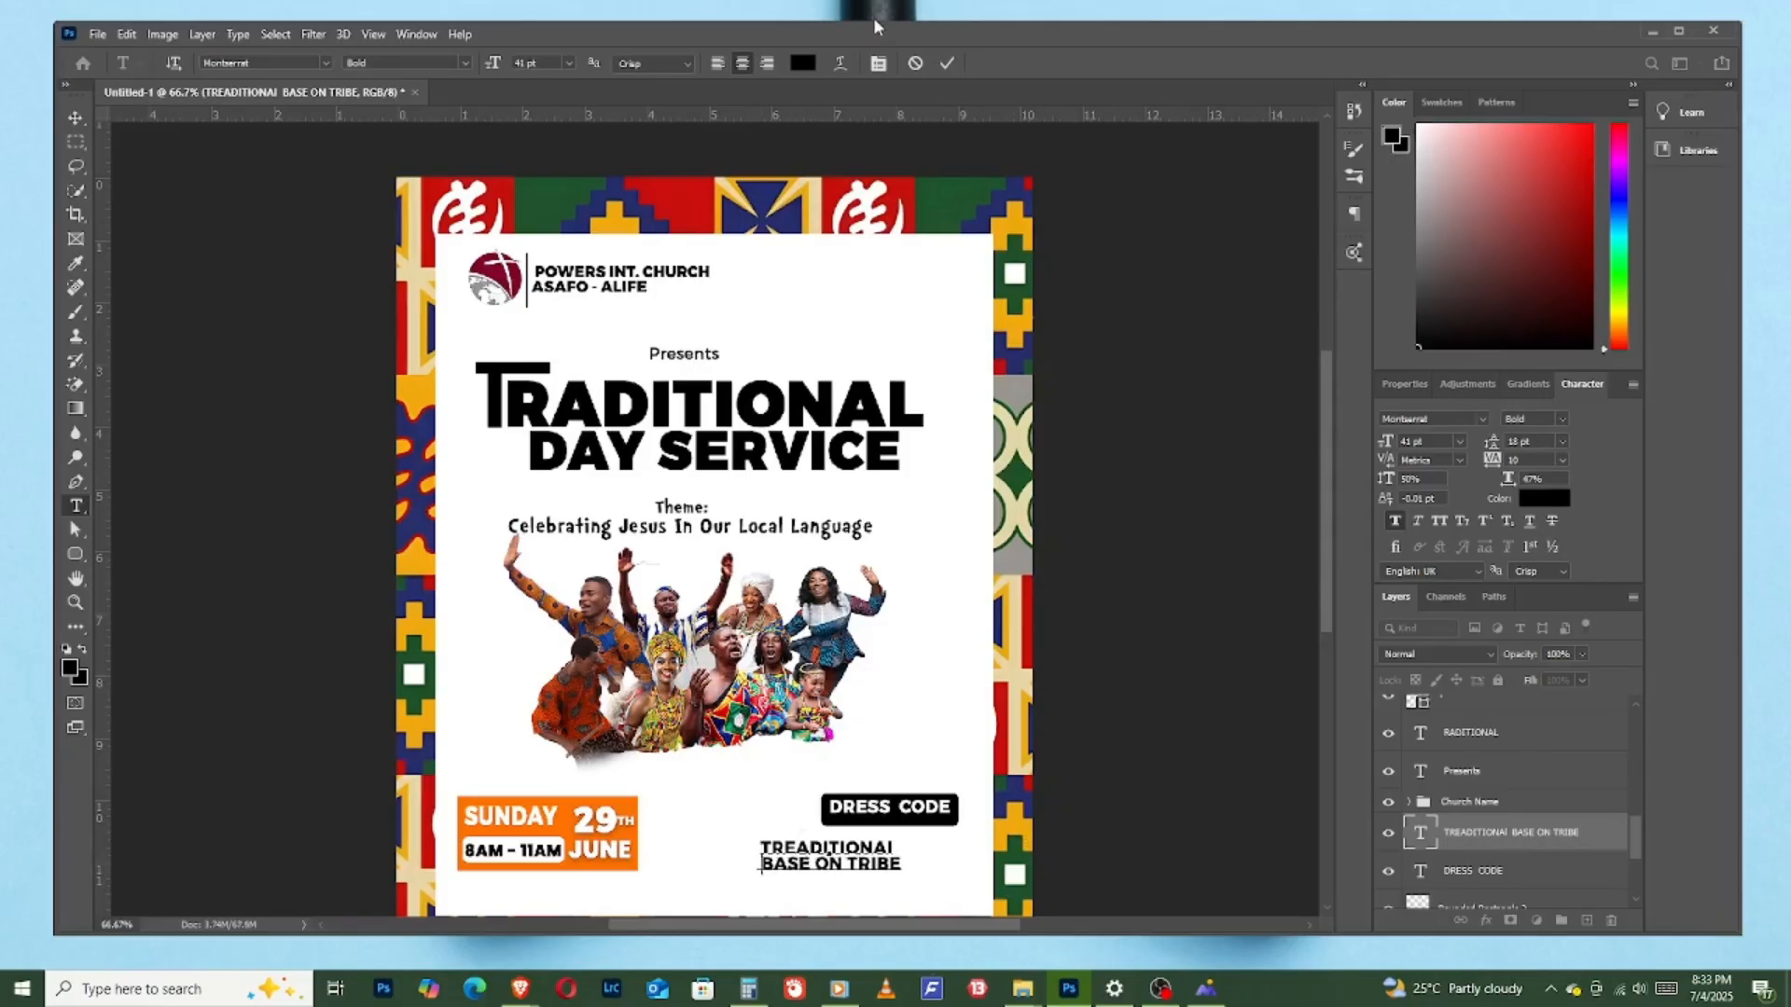
pyautogui.click(946, 63)
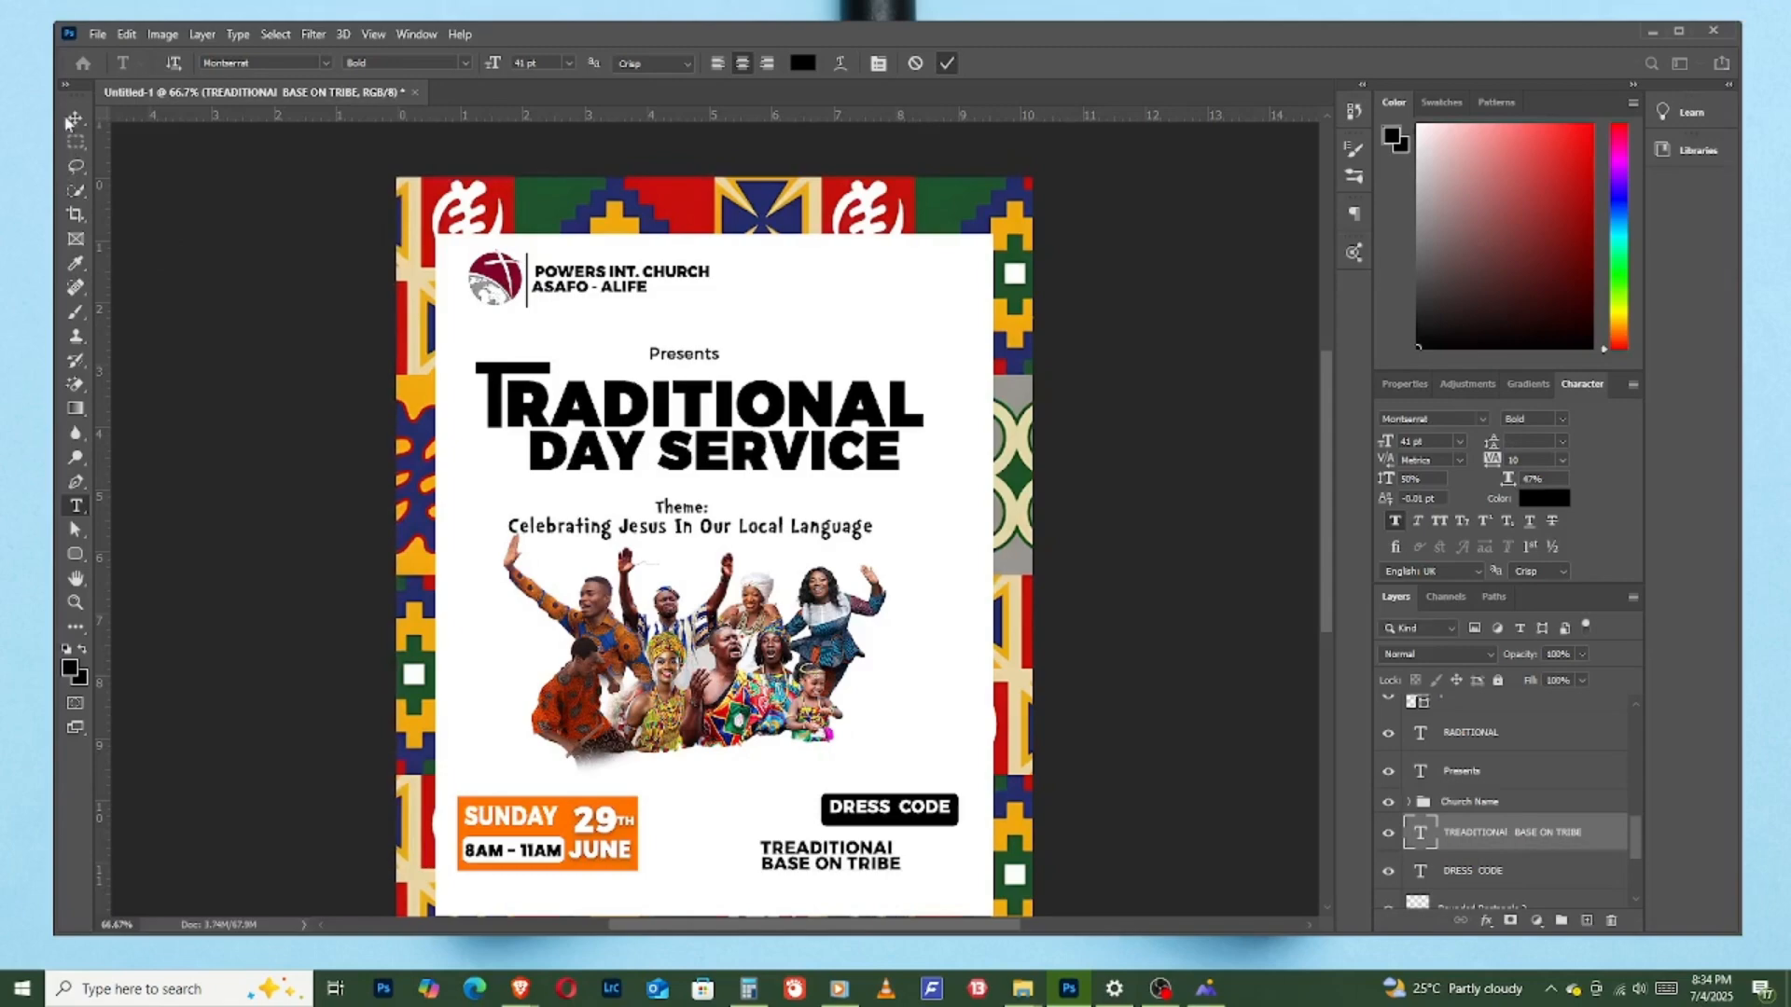
# - Move the description text directly beneath the DRESS CODE box and correct its first line to "TRADITIONAL"
pyautogui.press('v')
pyautogui.moveTo(815, 860); pyautogui.dragTo(875, 851)
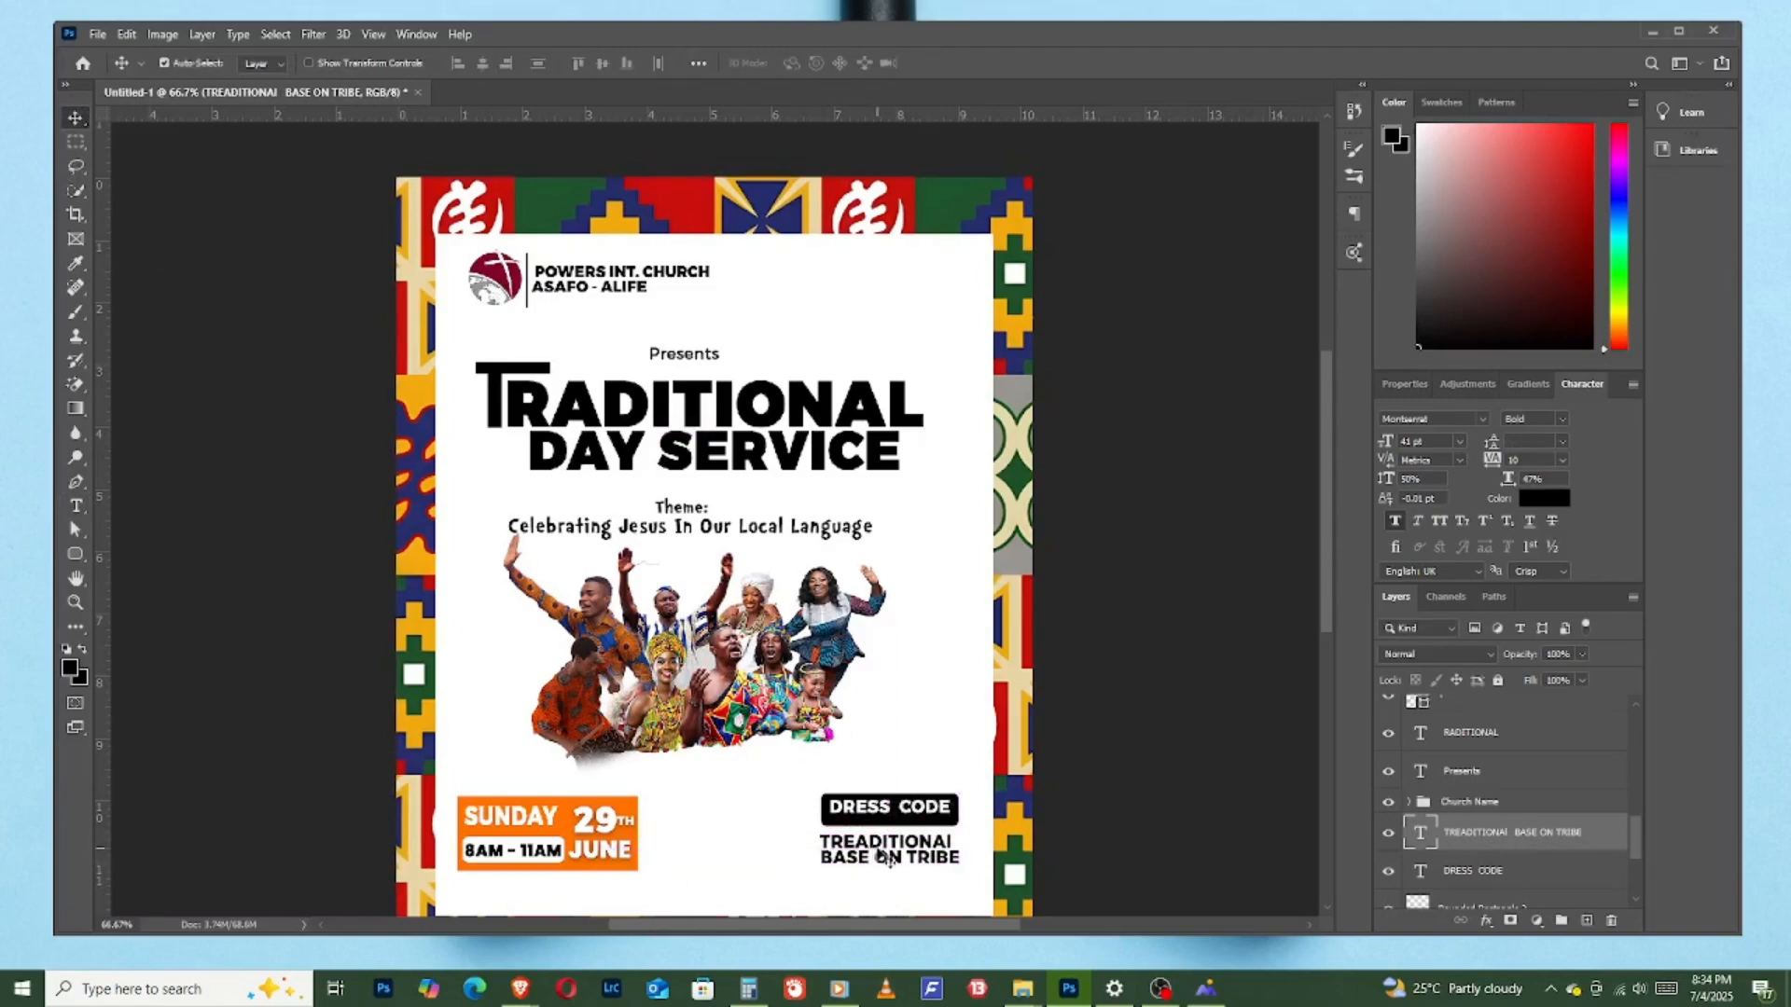
pyautogui.doubleClick(857, 837)
pyautogui.click(857, 839)
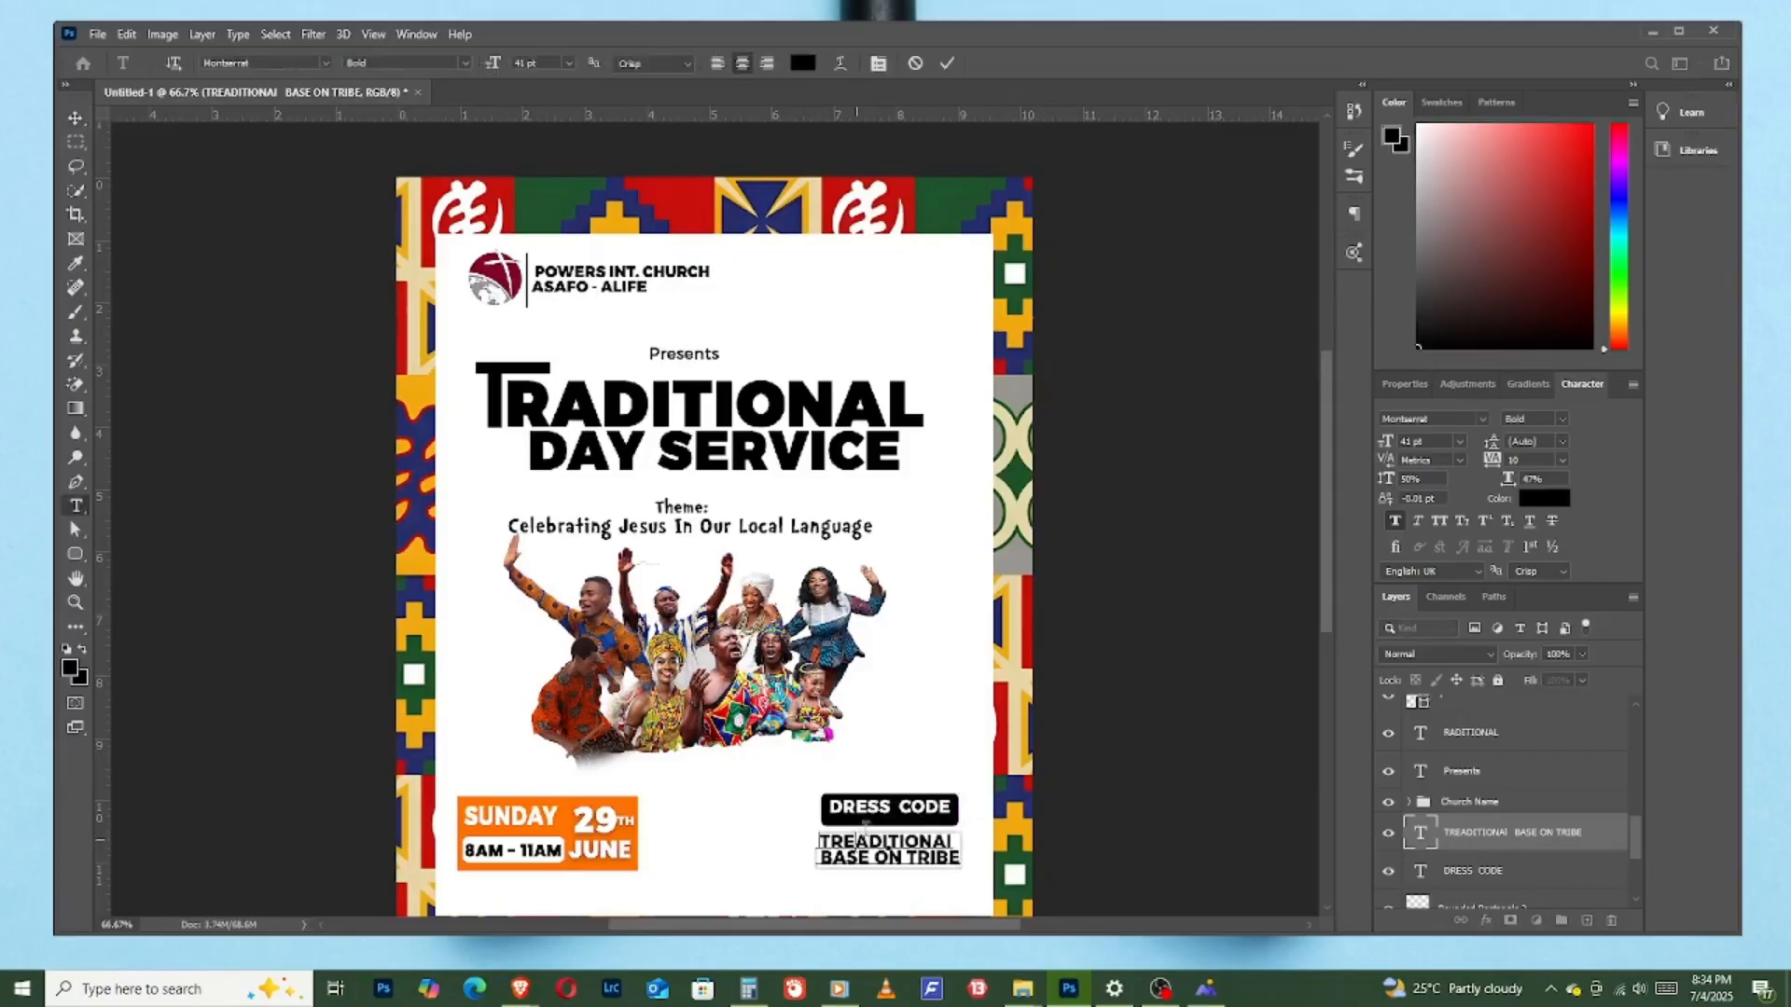
pyautogui.press('BackSpace')
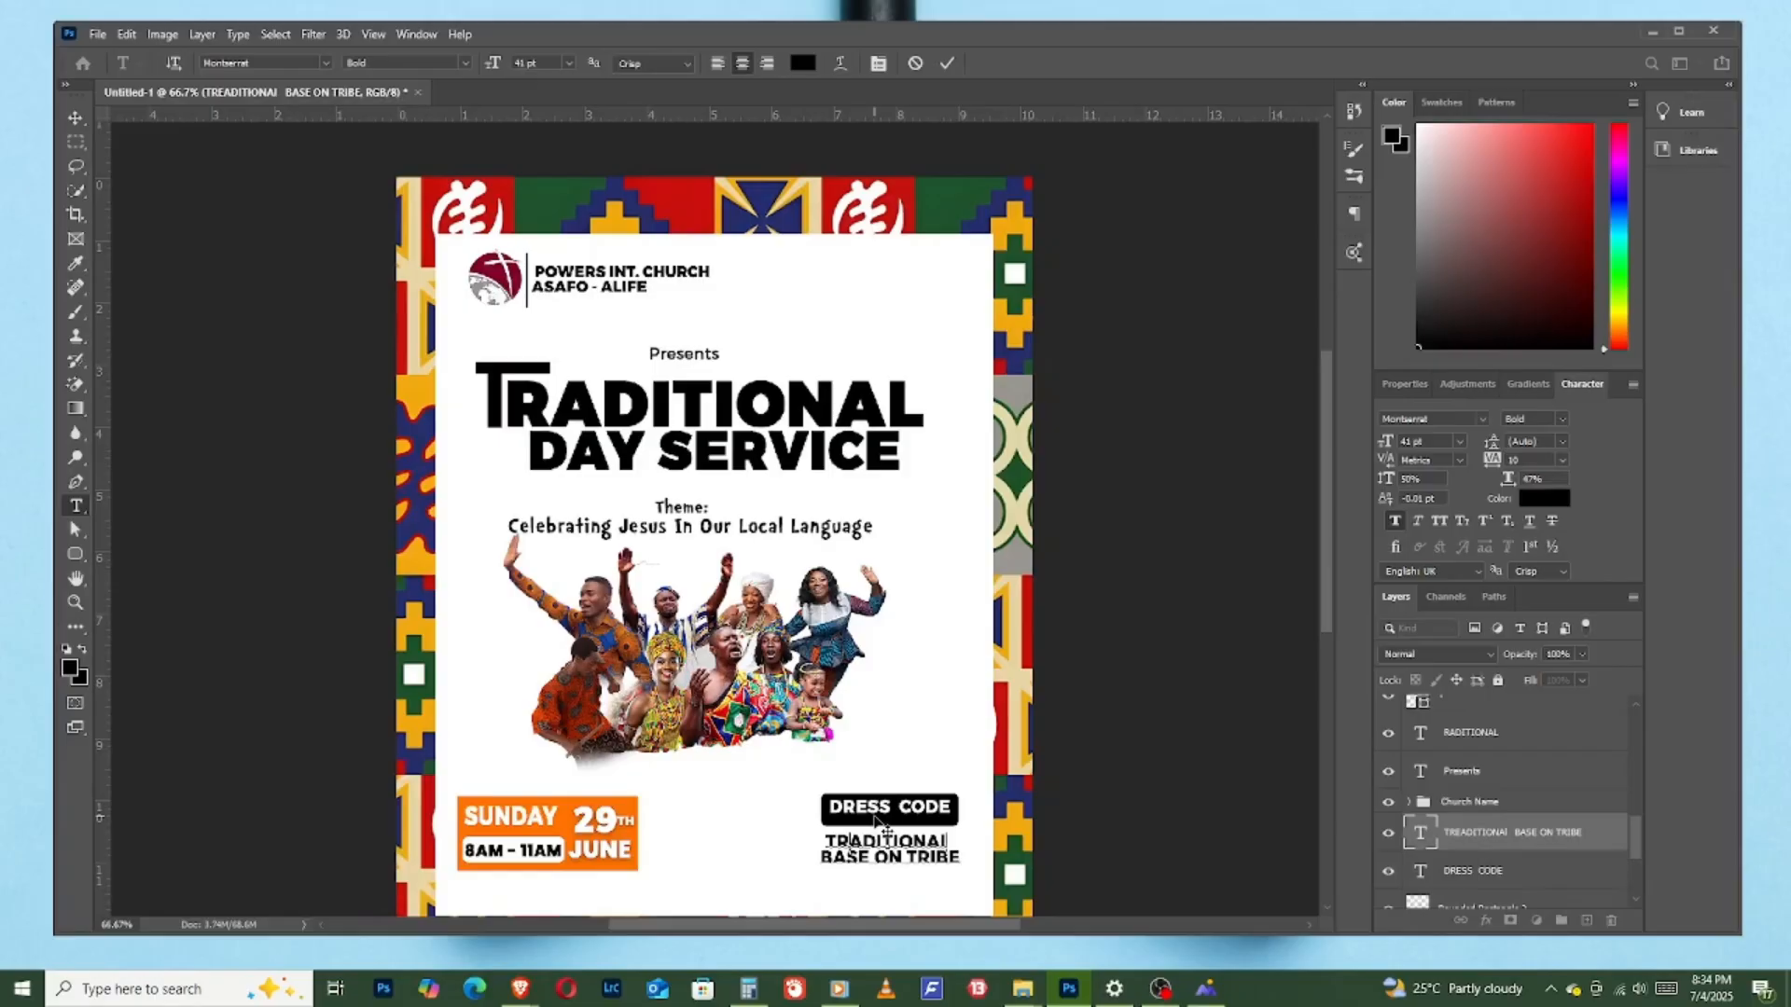
pyautogui.press('BackSpace')
pyautogui.write('L')
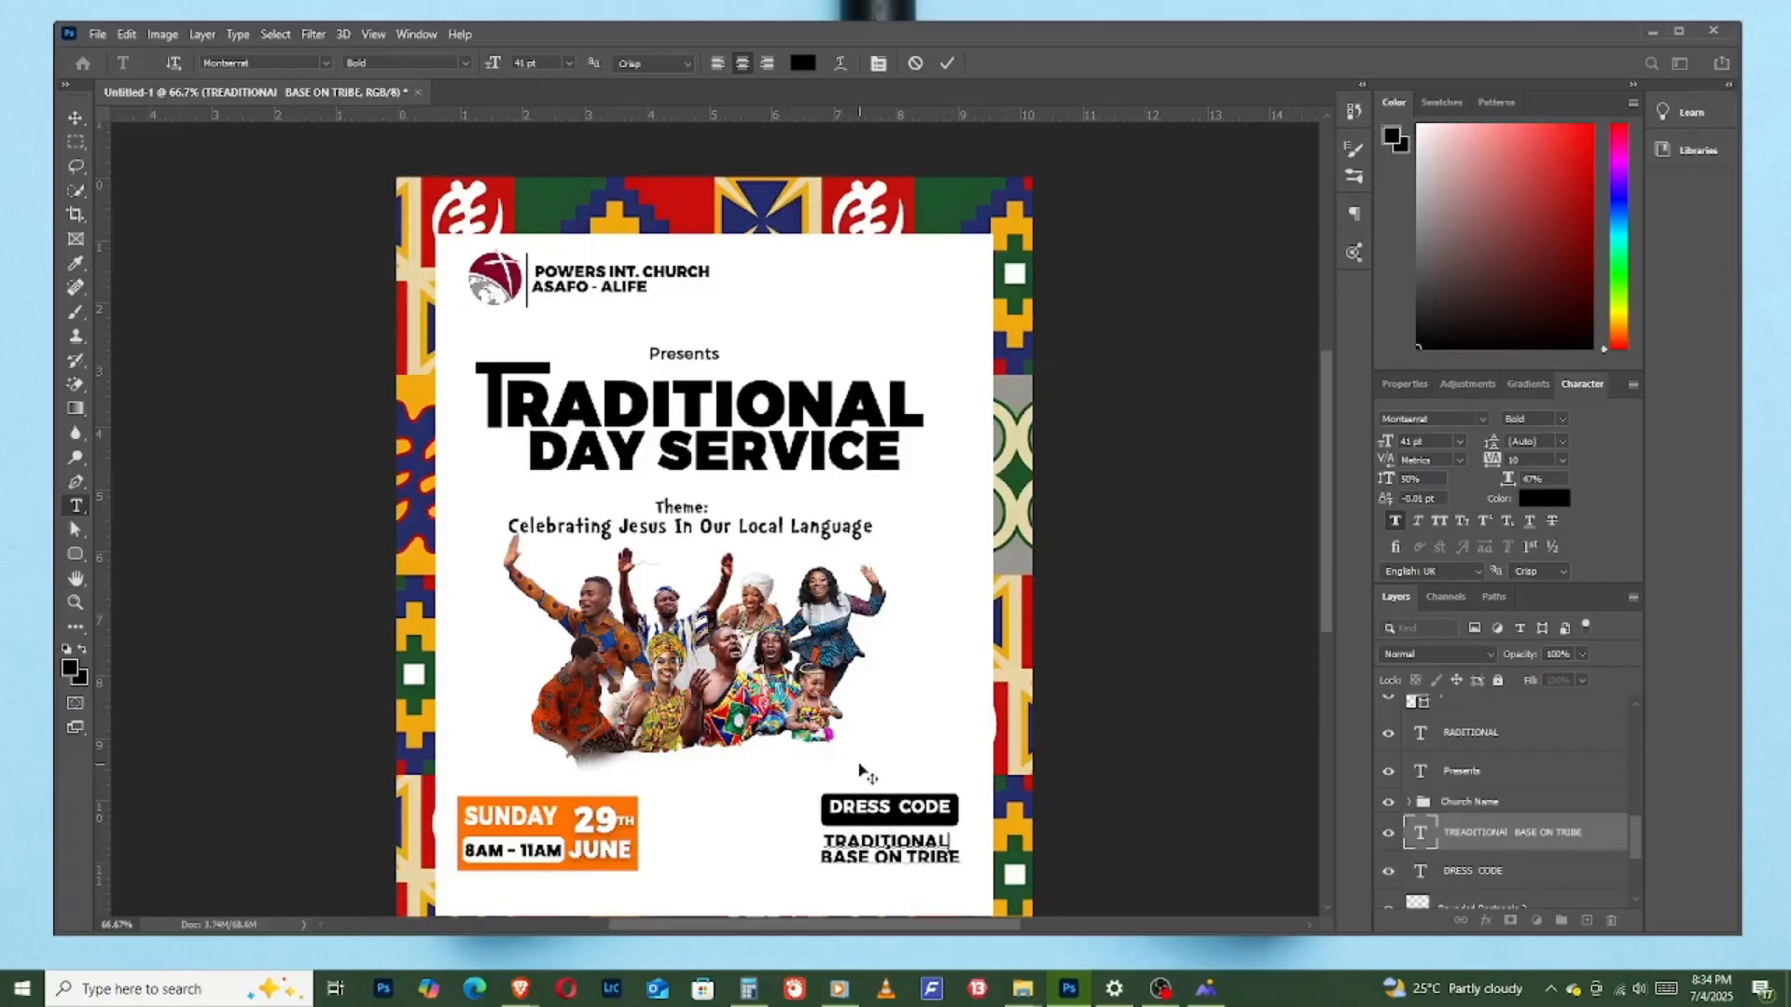
pyautogui.click(946, 63)
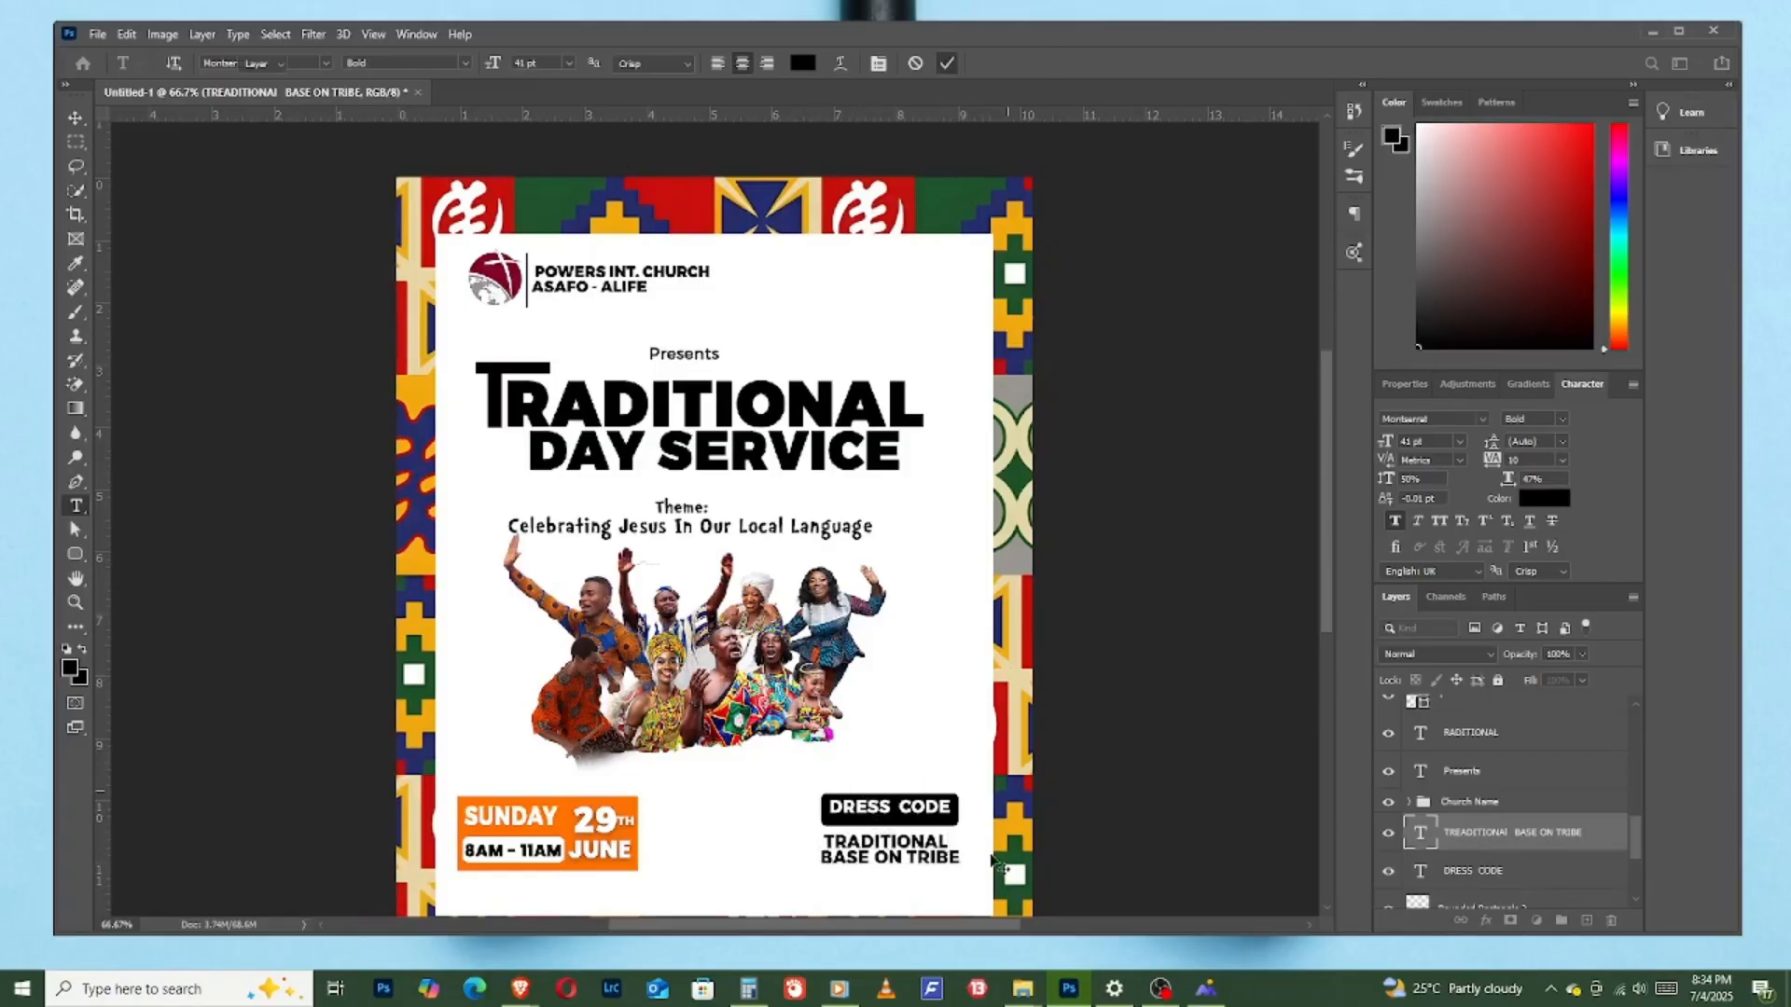
# - Recolour the word "TRIBE" to red (ff0000) and adjust the description text's position under the DRESS CODE box
pyautogui.press('v')
pyautogui.doubleClick(918, 870)
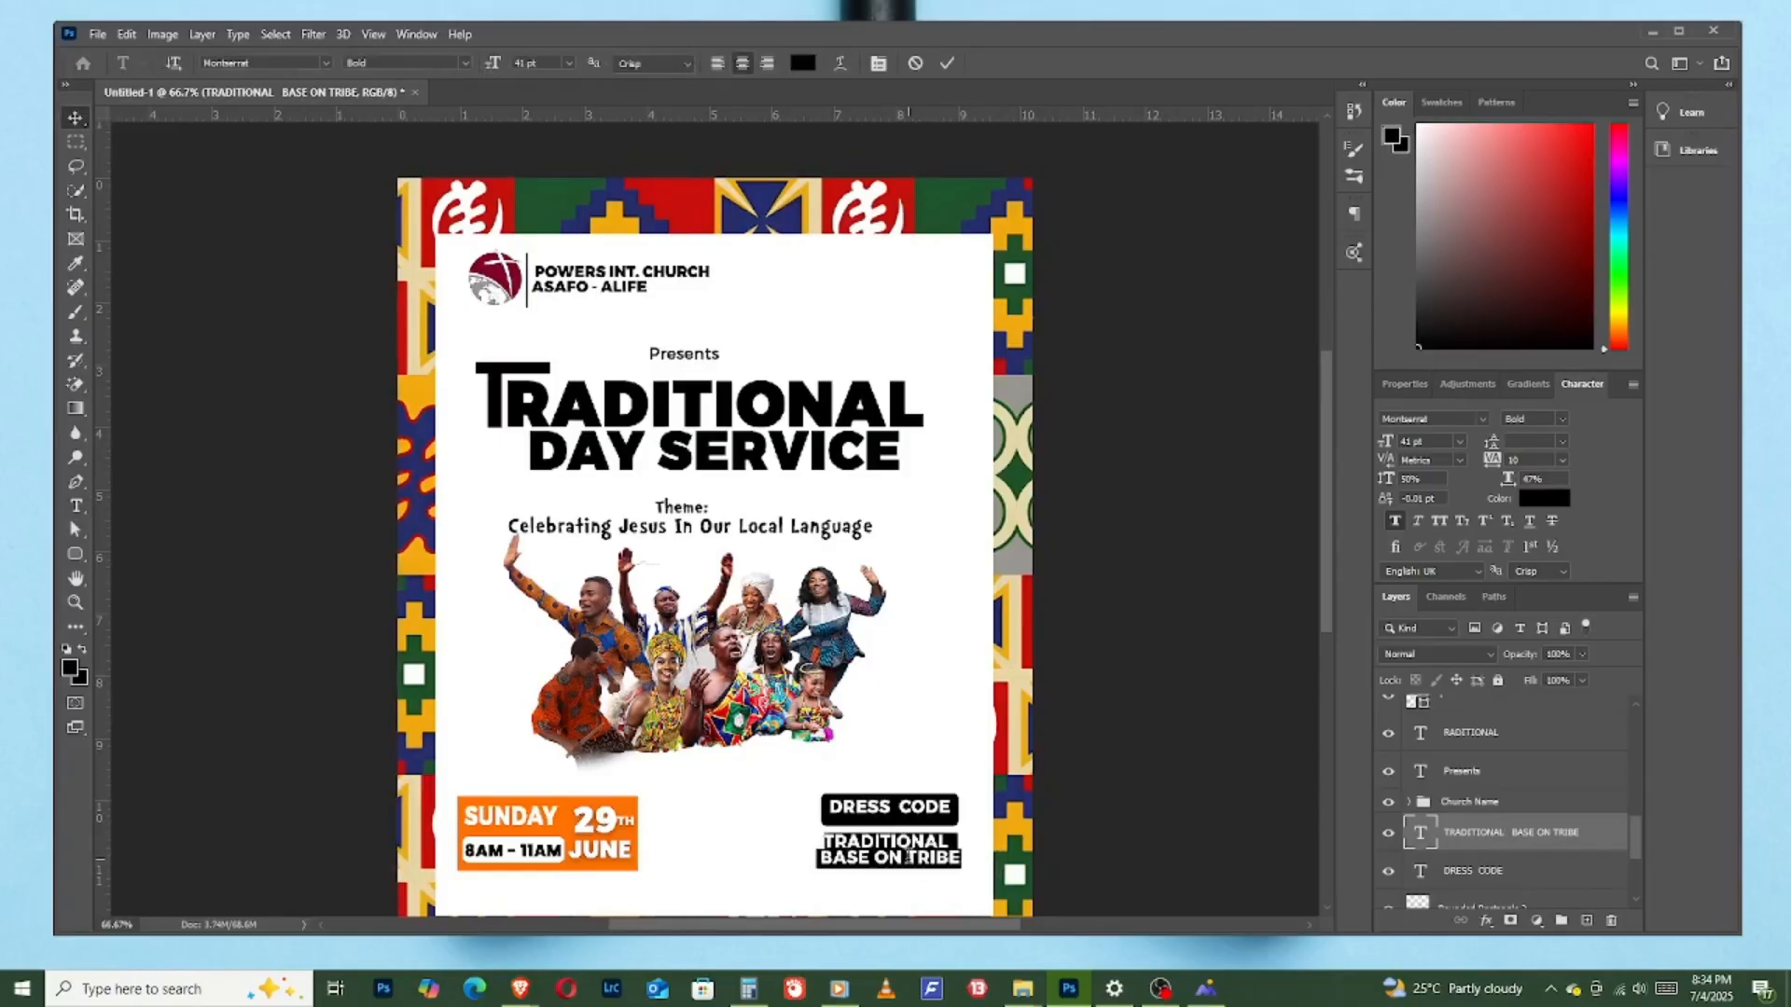
pyautogui.click(919, 860)
pyautogui.doubleClick(932, 857)
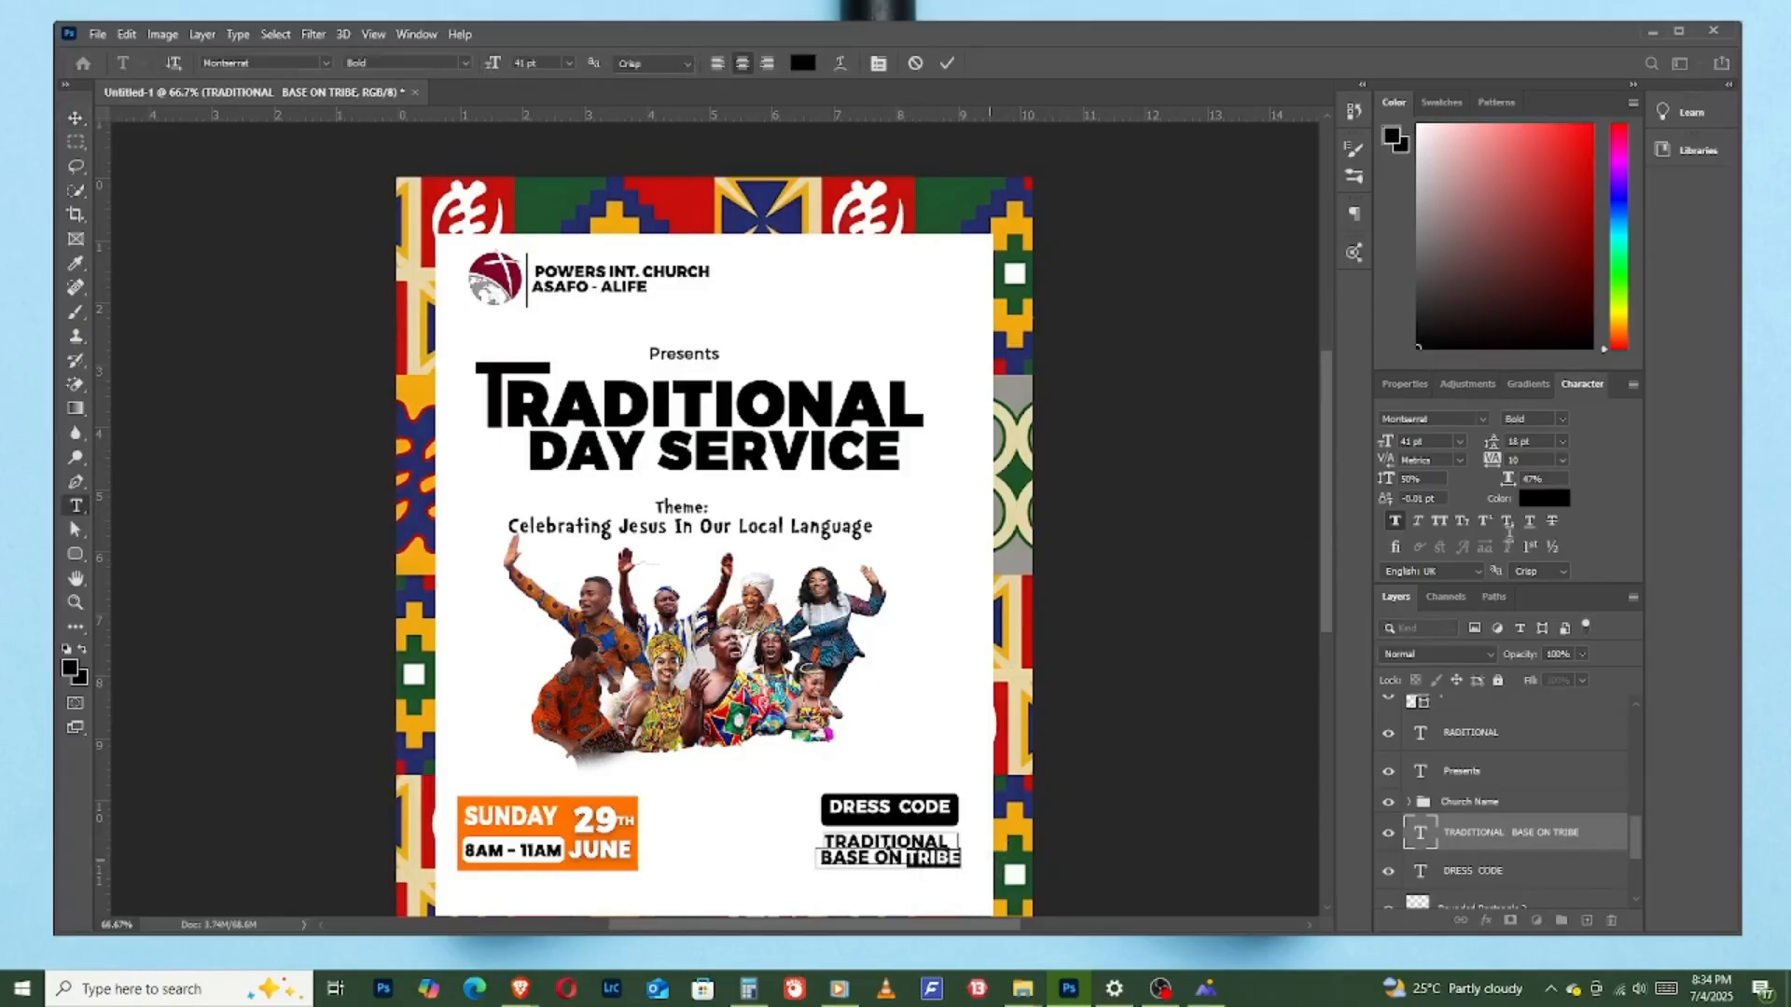
pyautogui.click(1537, 500)
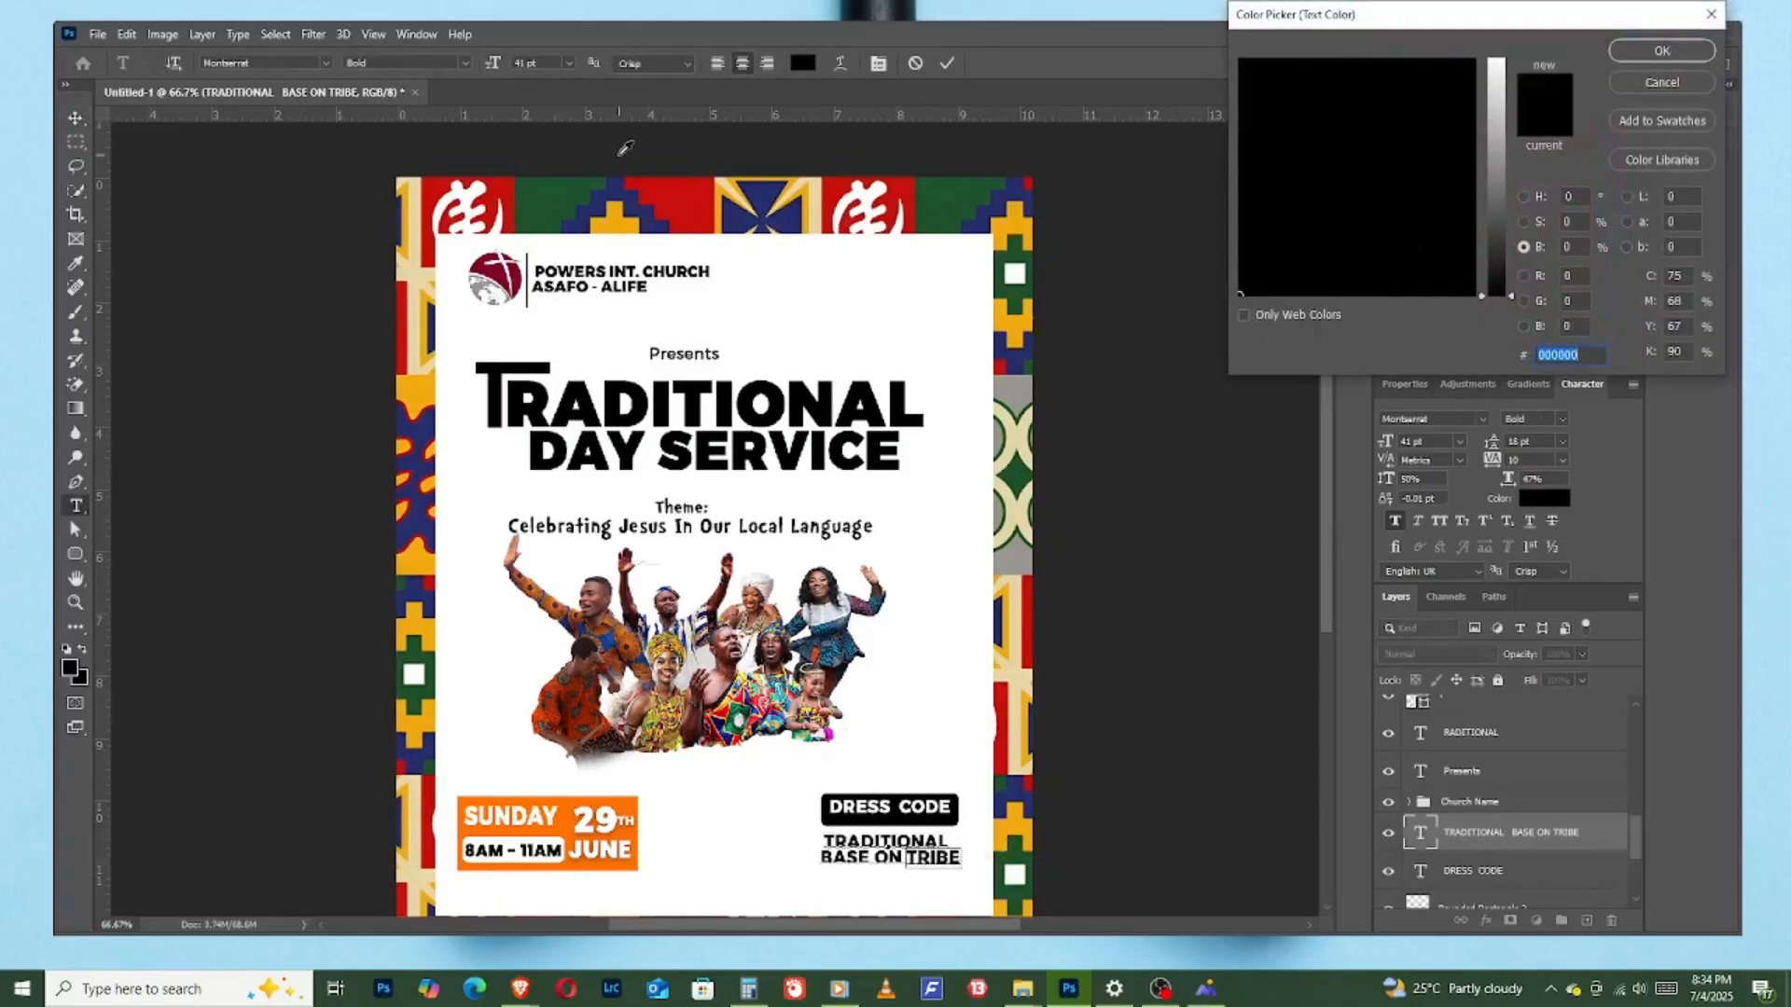
pyautogui.click(501, 190)
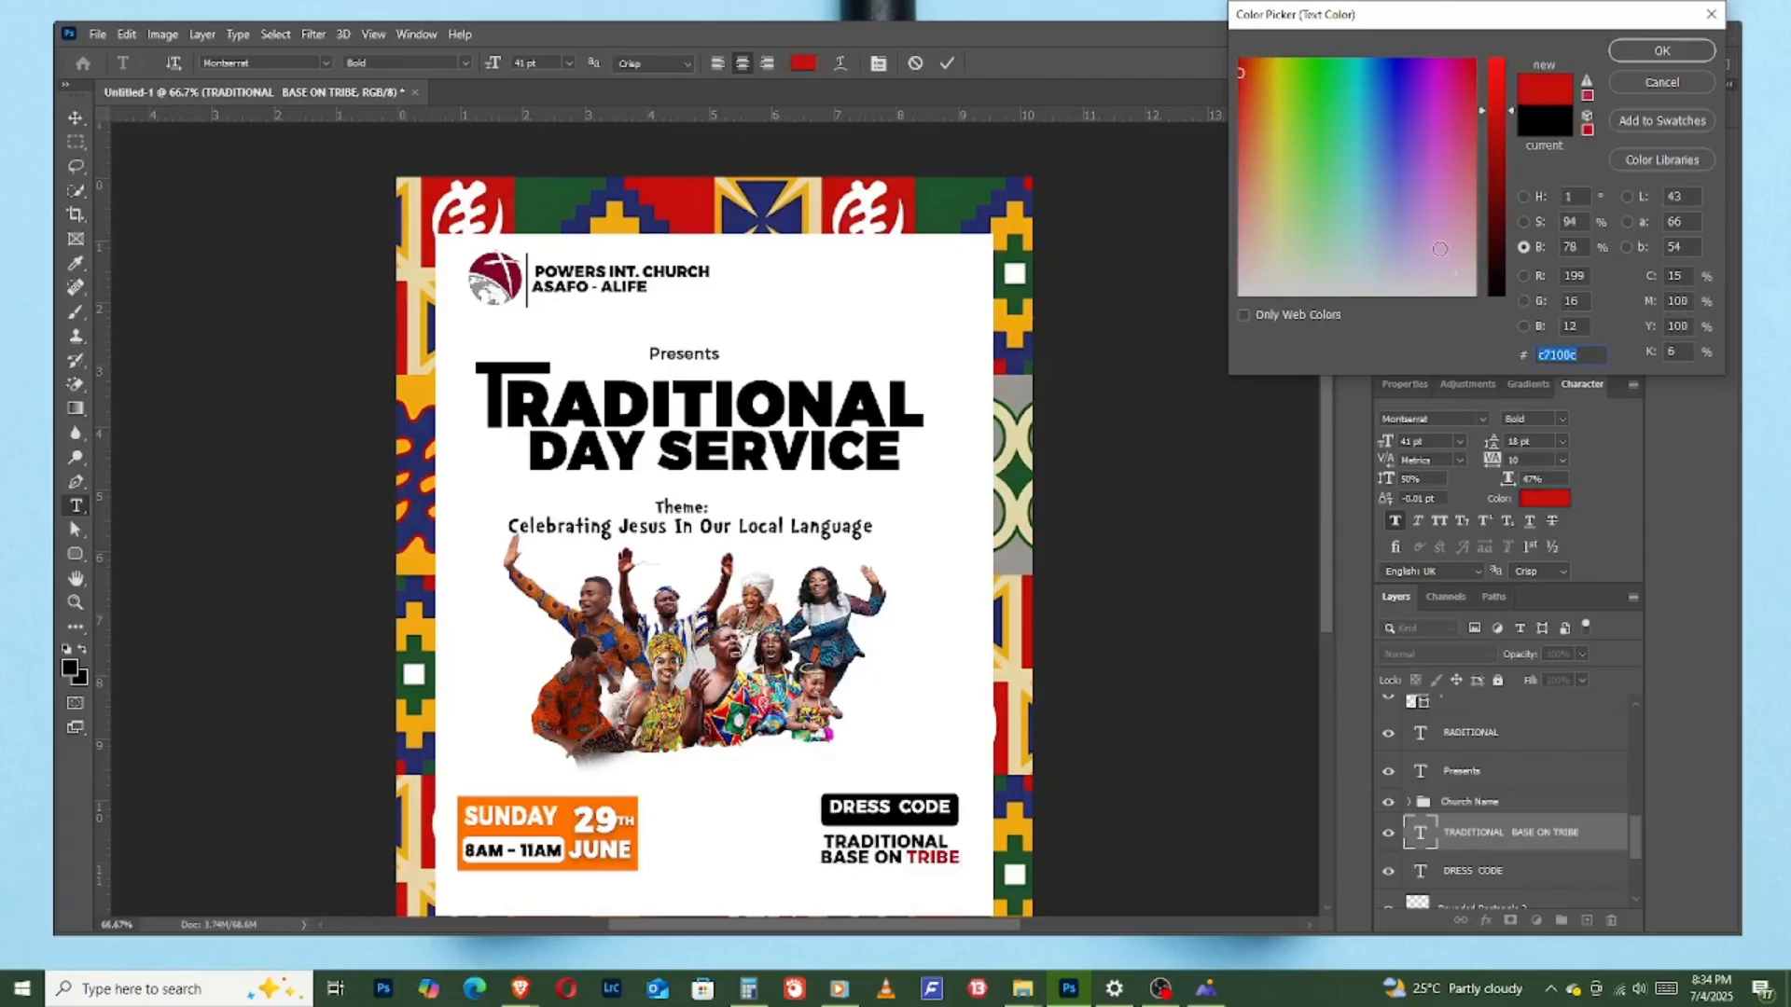
pyautogui.write('ff0000')
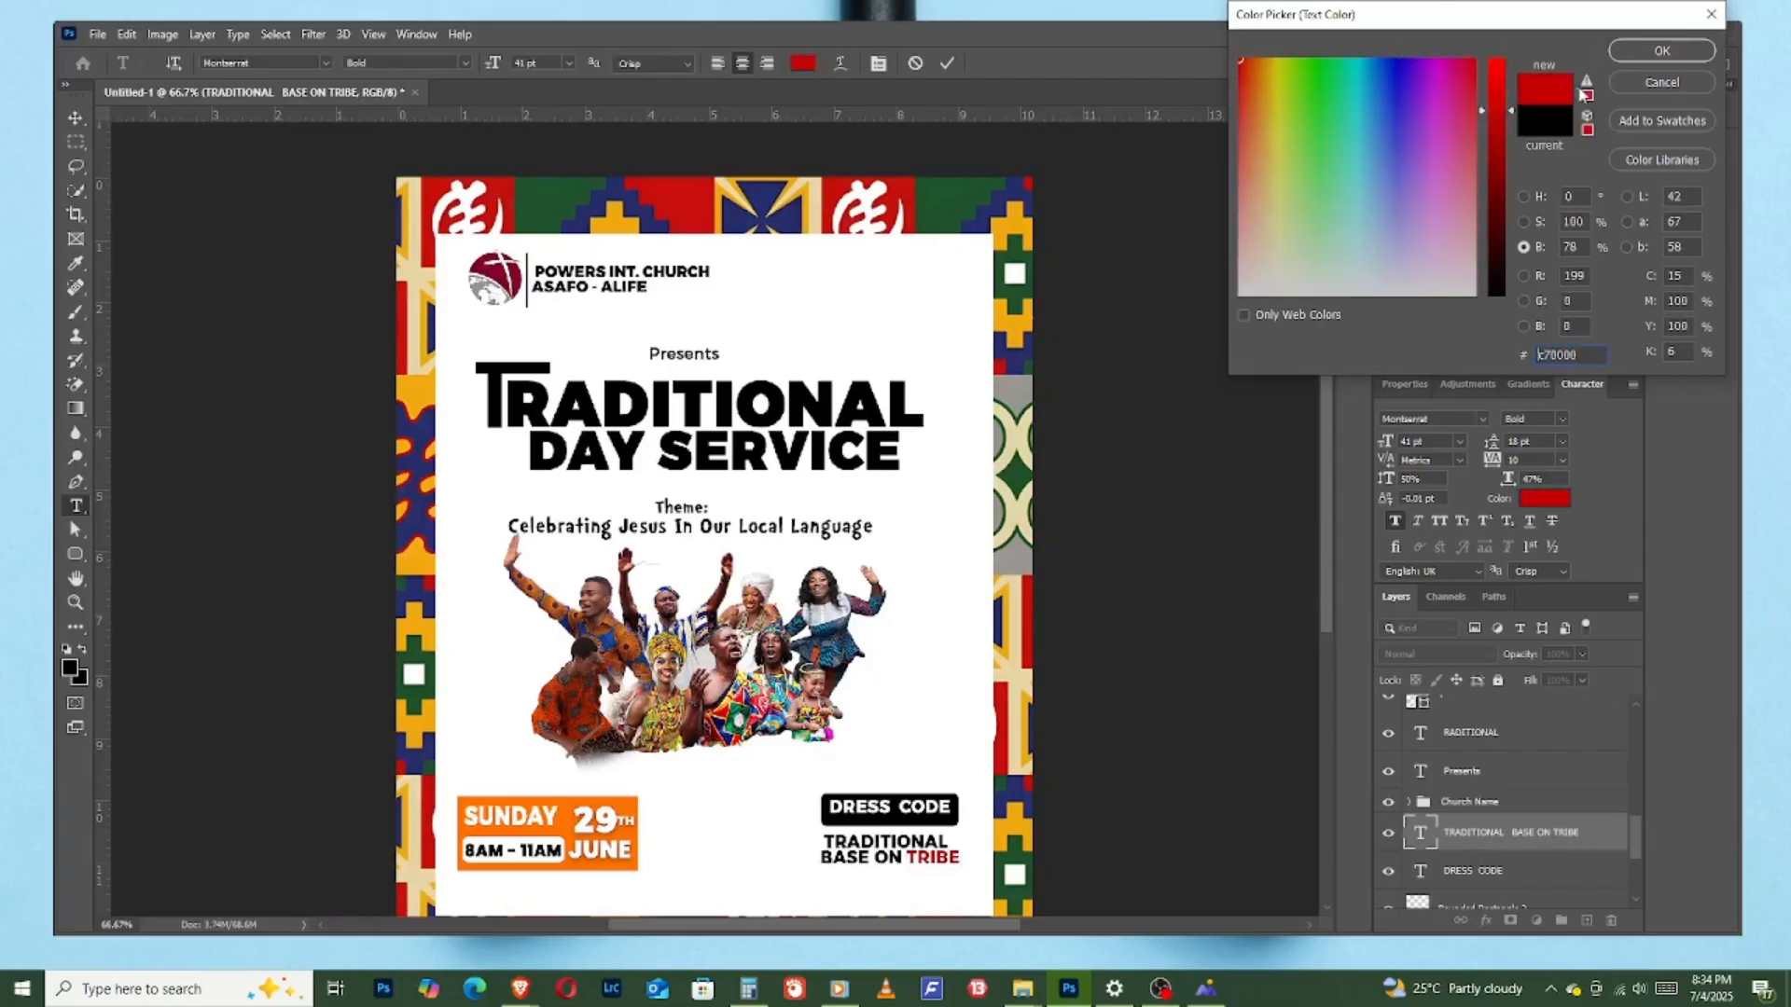
pyautogui.click(1657, 54)
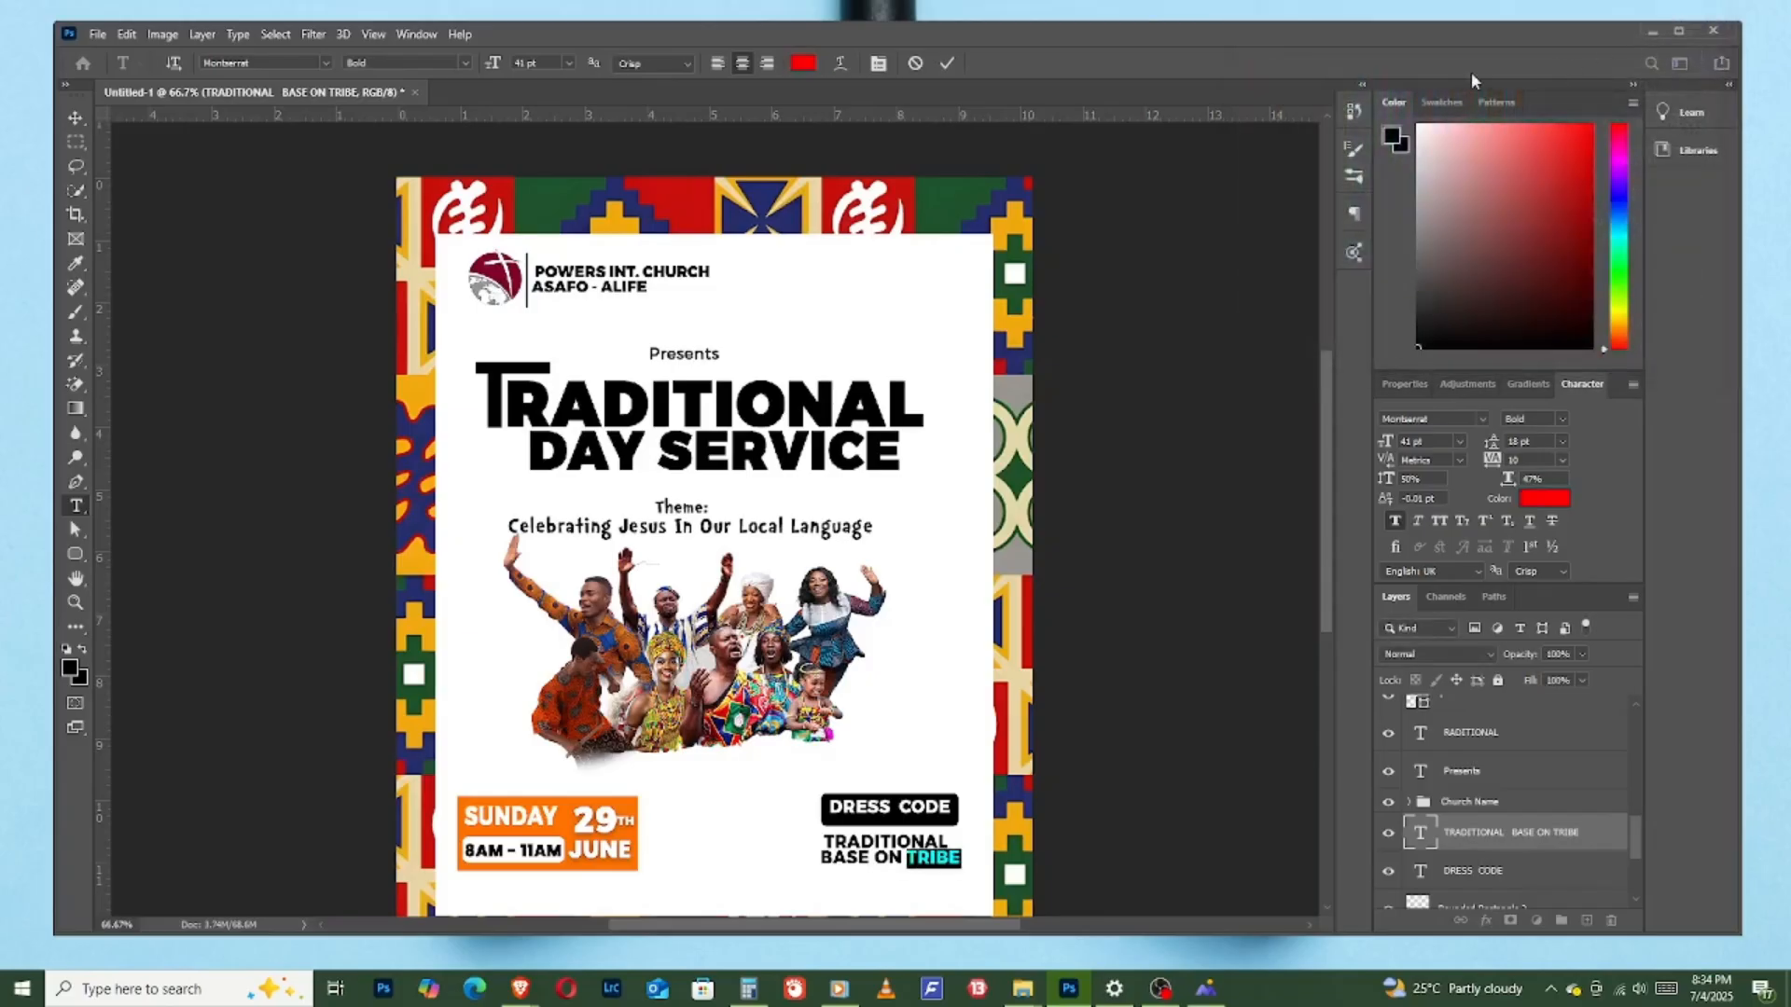
pyautogui.click(947, 62)
pyautogui.press('v')
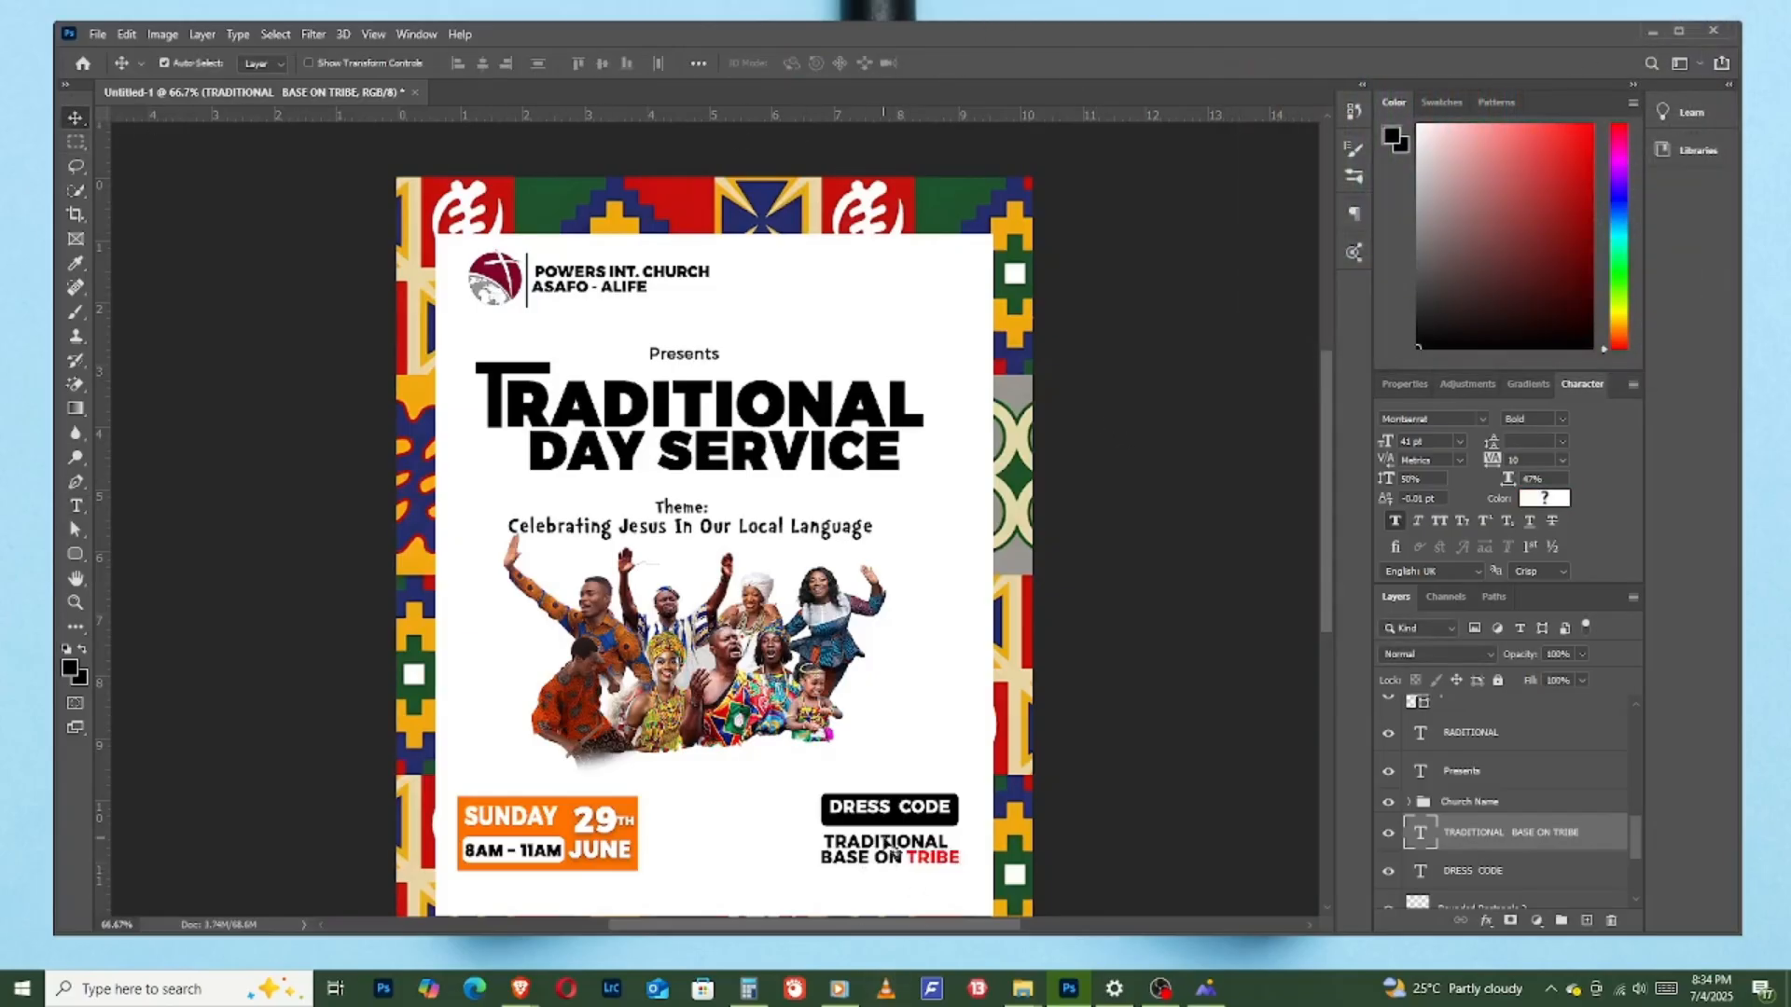
pyautogui.moveTo(886, 844); pyautogui.dragTo(878, 827)
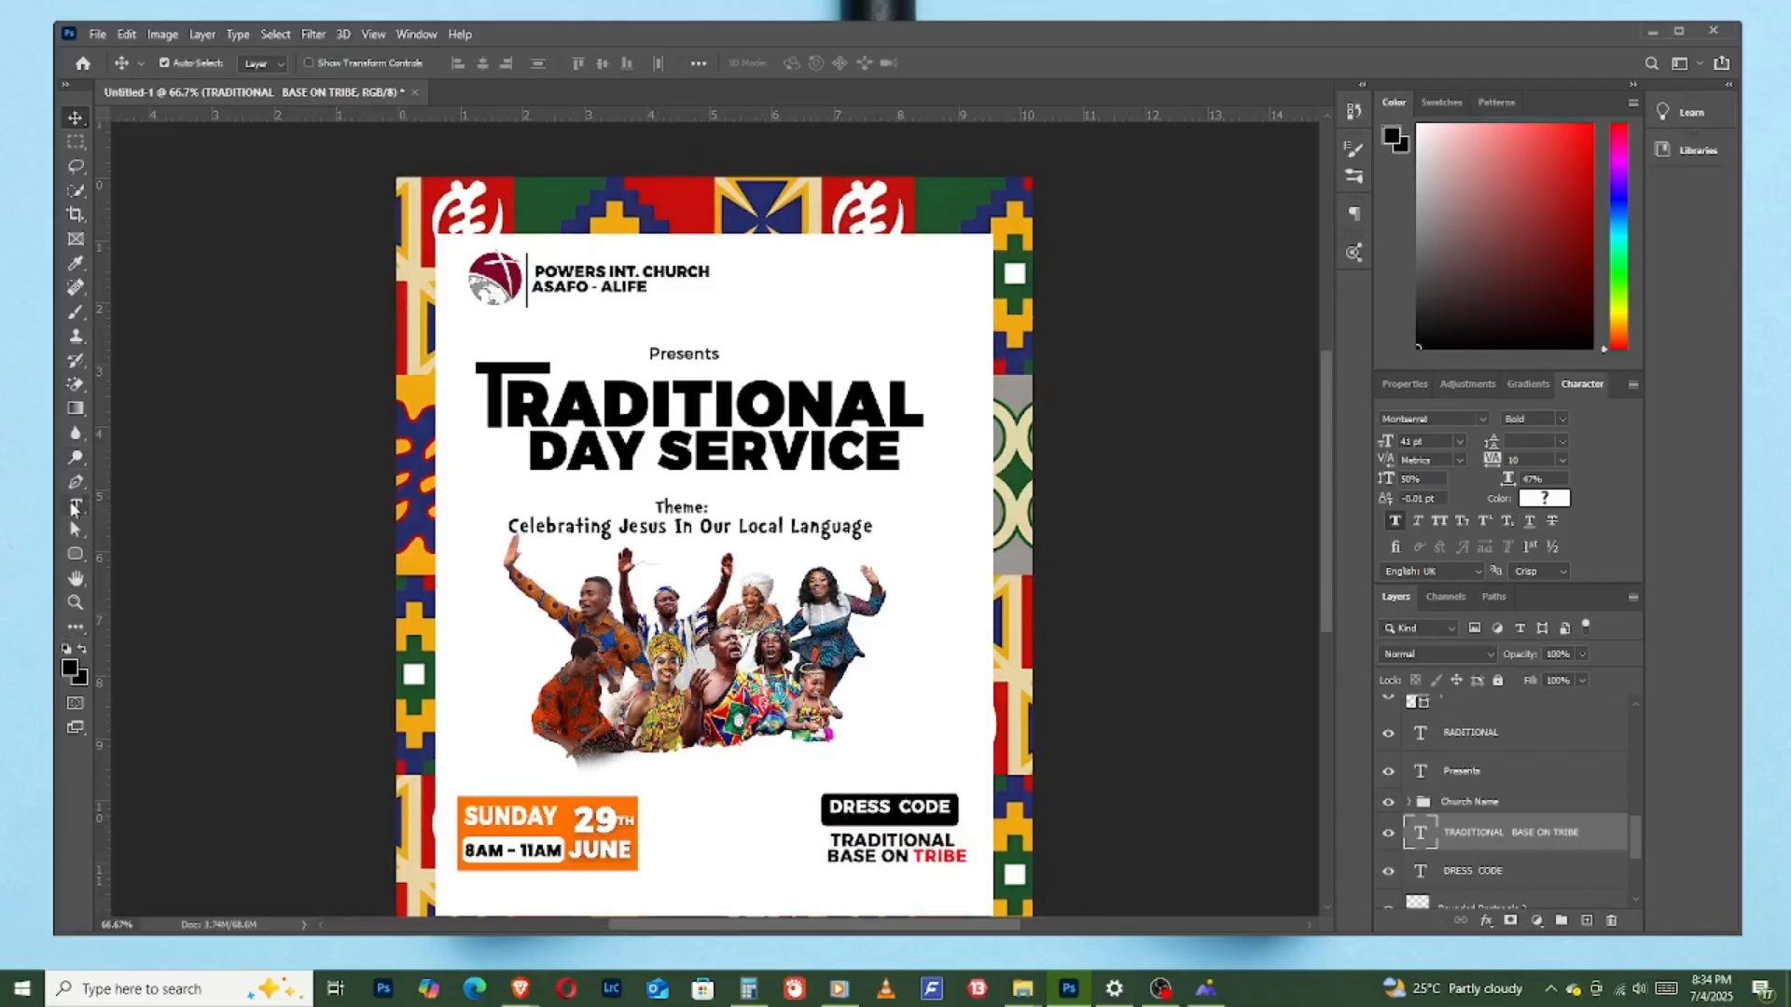
# - Add the black text "POWERS PREMISES" between the orange date box and the dress code section, reducing its font size to 31 pt
pyautogui.click(74, 508)
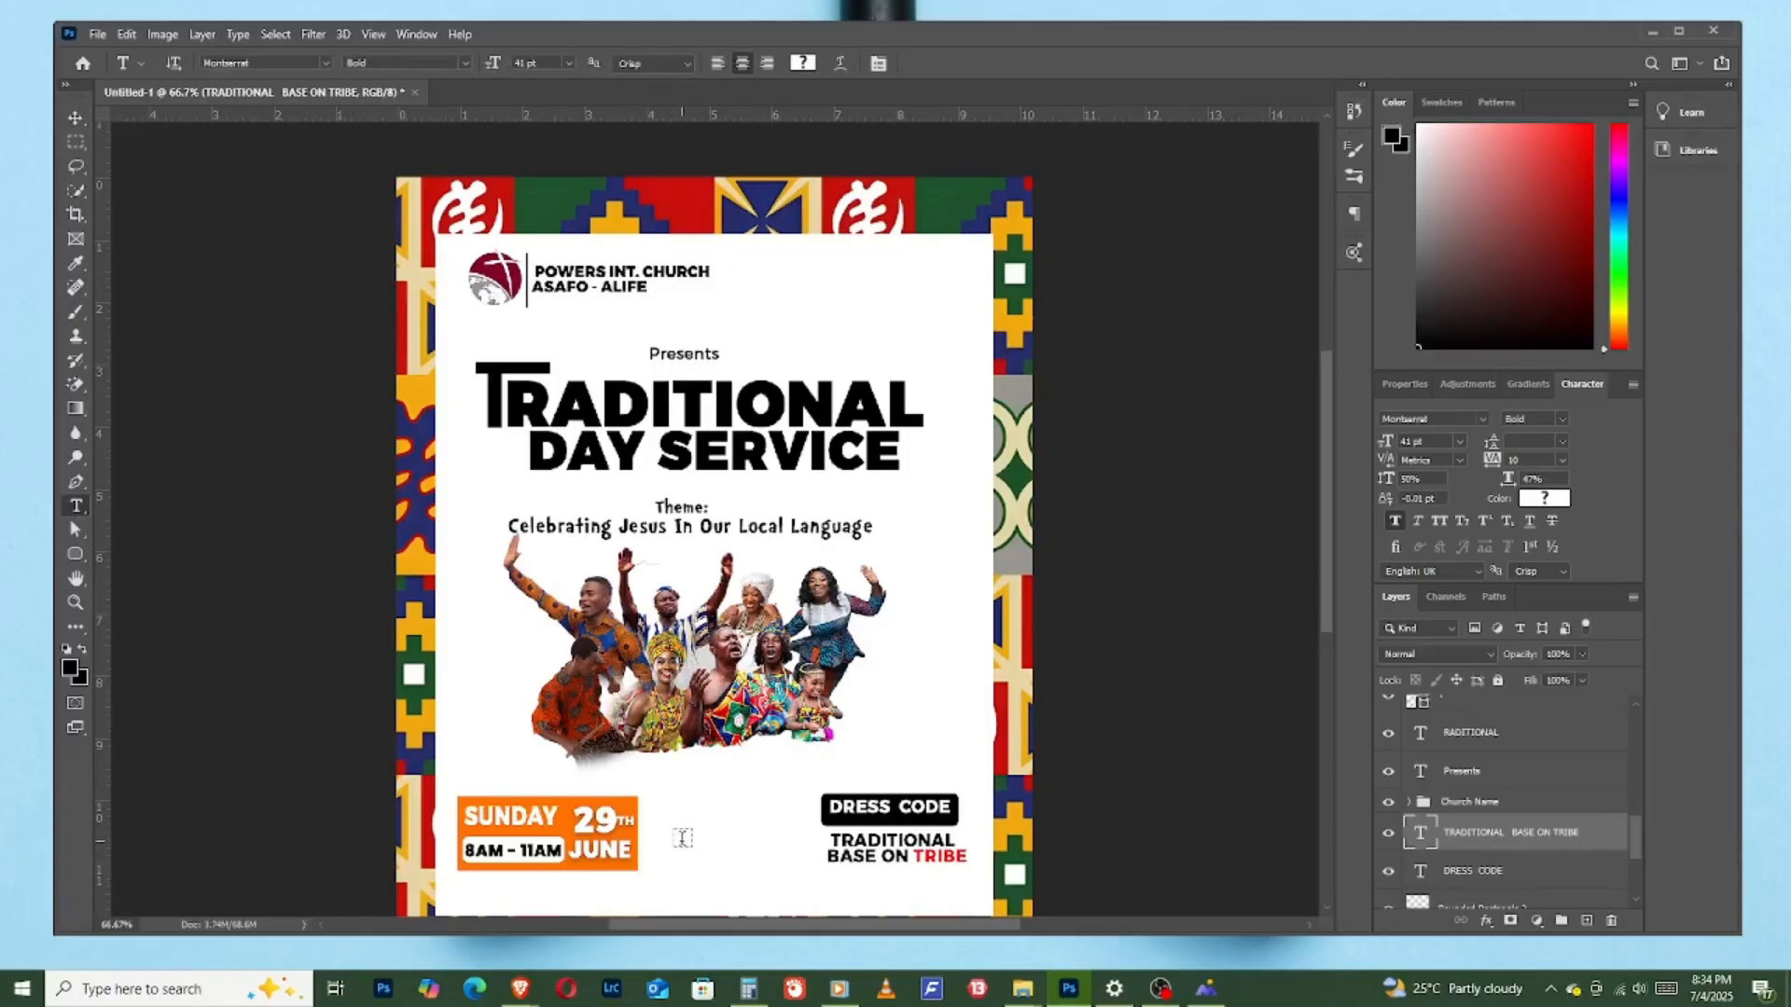
pyautogui.click(741, 837)
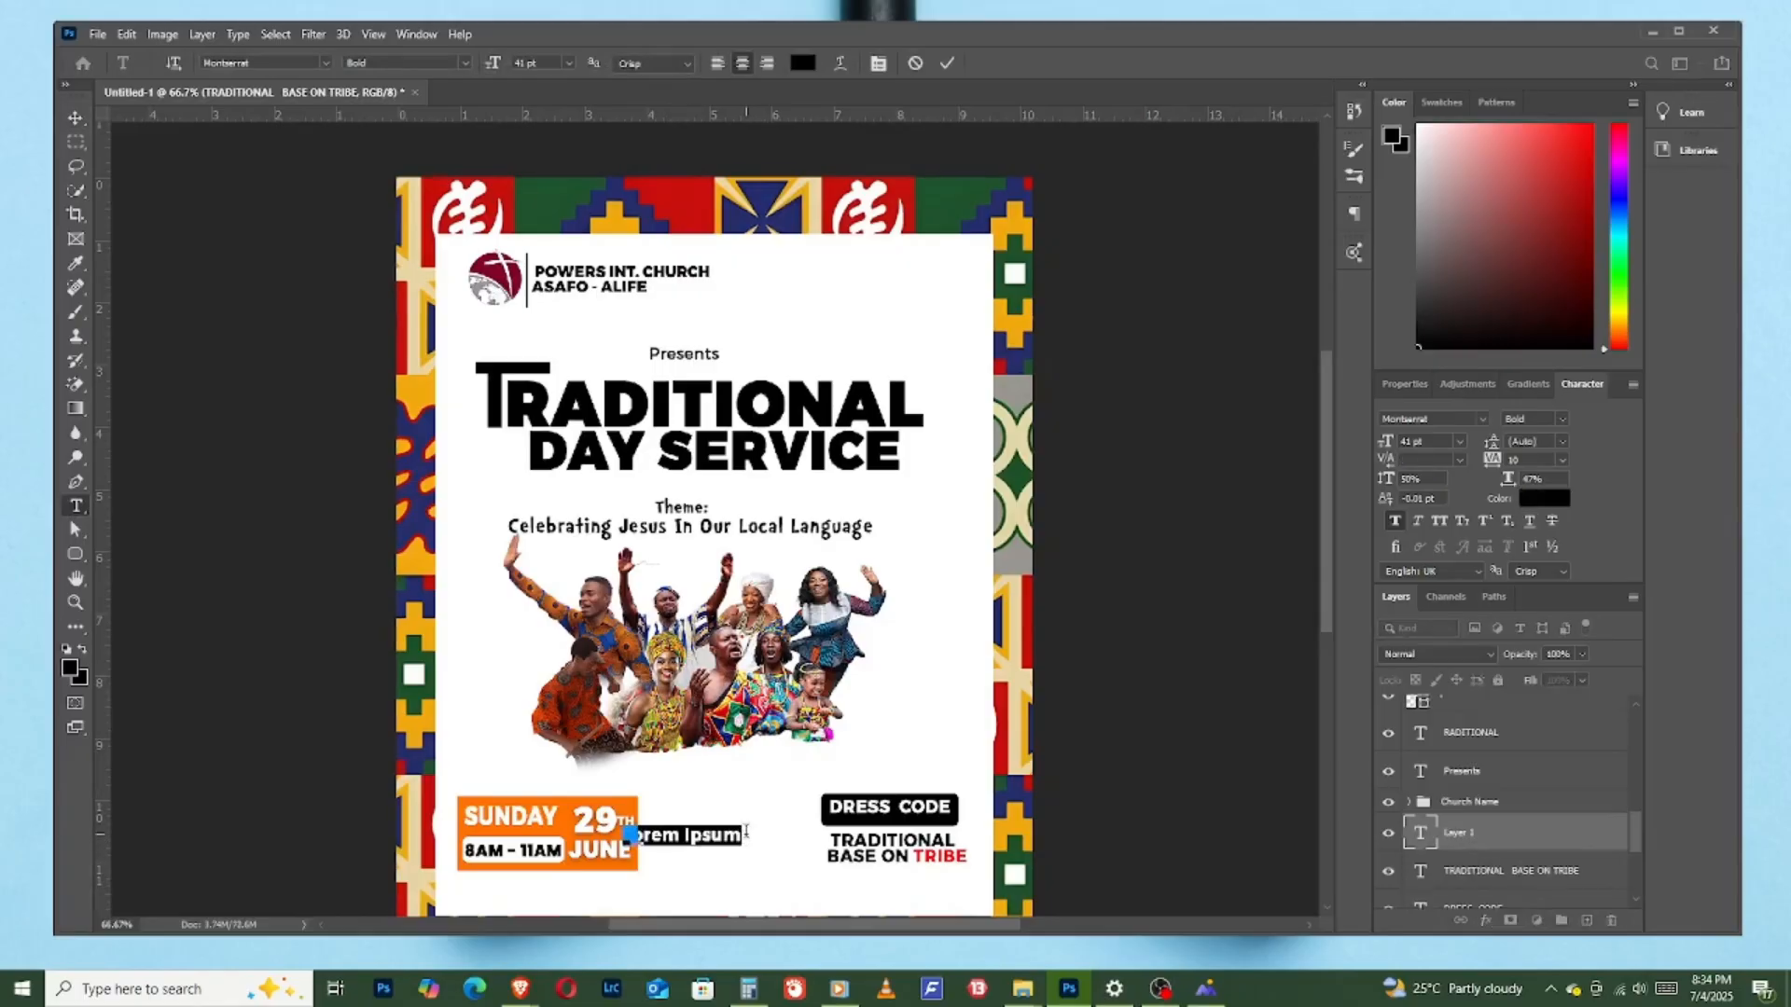
pyautogui.write('P')
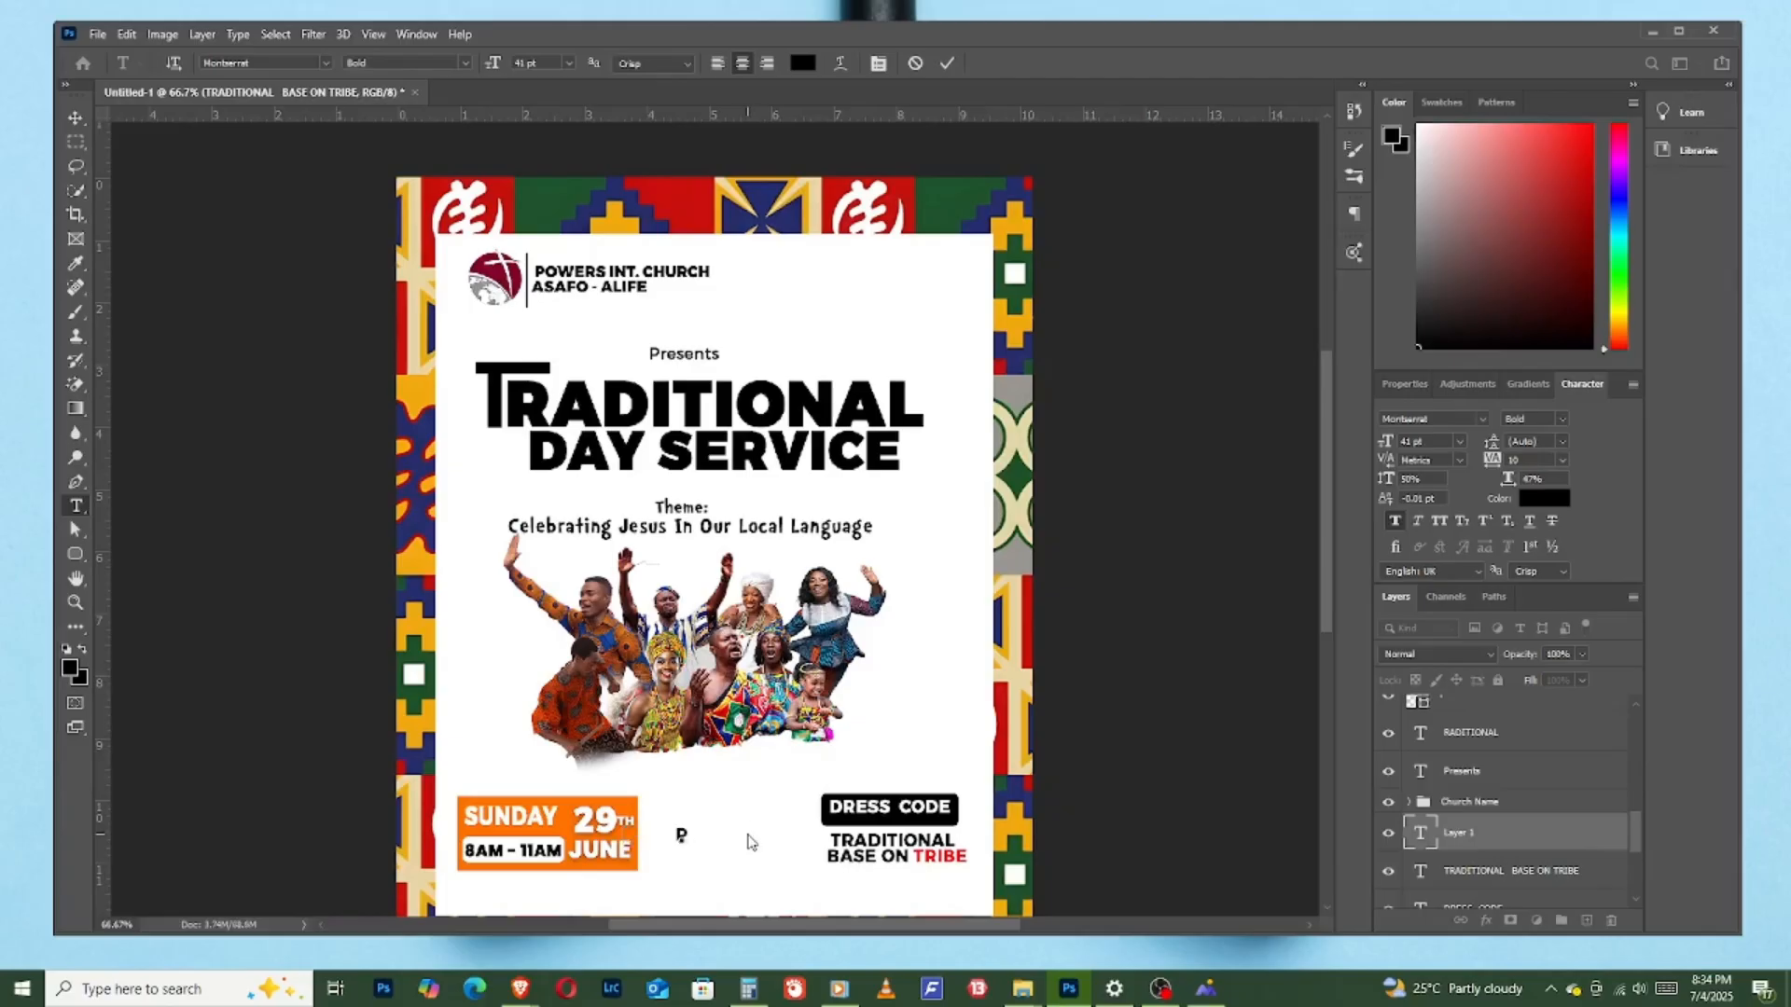
pyautogui.write('O')
pyautogui.write('WERS ')
pyautogui.write('PREMISES')
pyautogui.moveTo(770, 877); pyautogui.dragTo(820, 893)
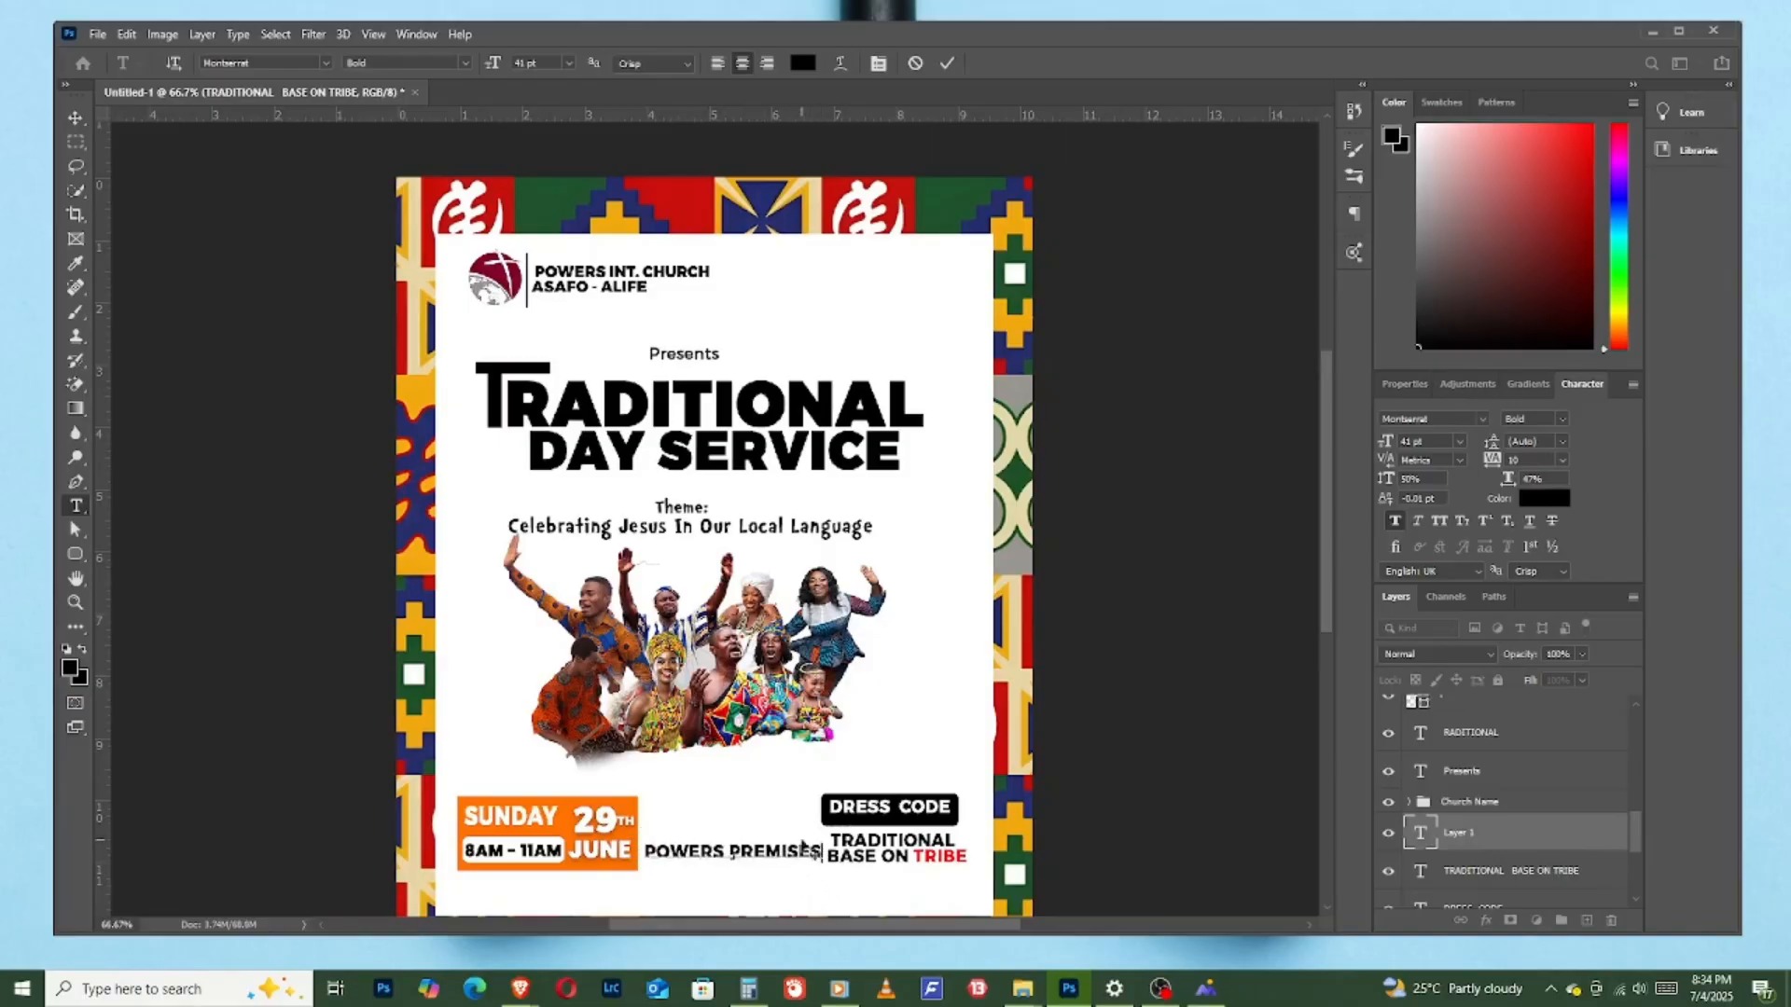
pyautogui.moveTo(1391, 448); pyautogui.dragTo(1387, 449)
pyautogui.click(947, 64)
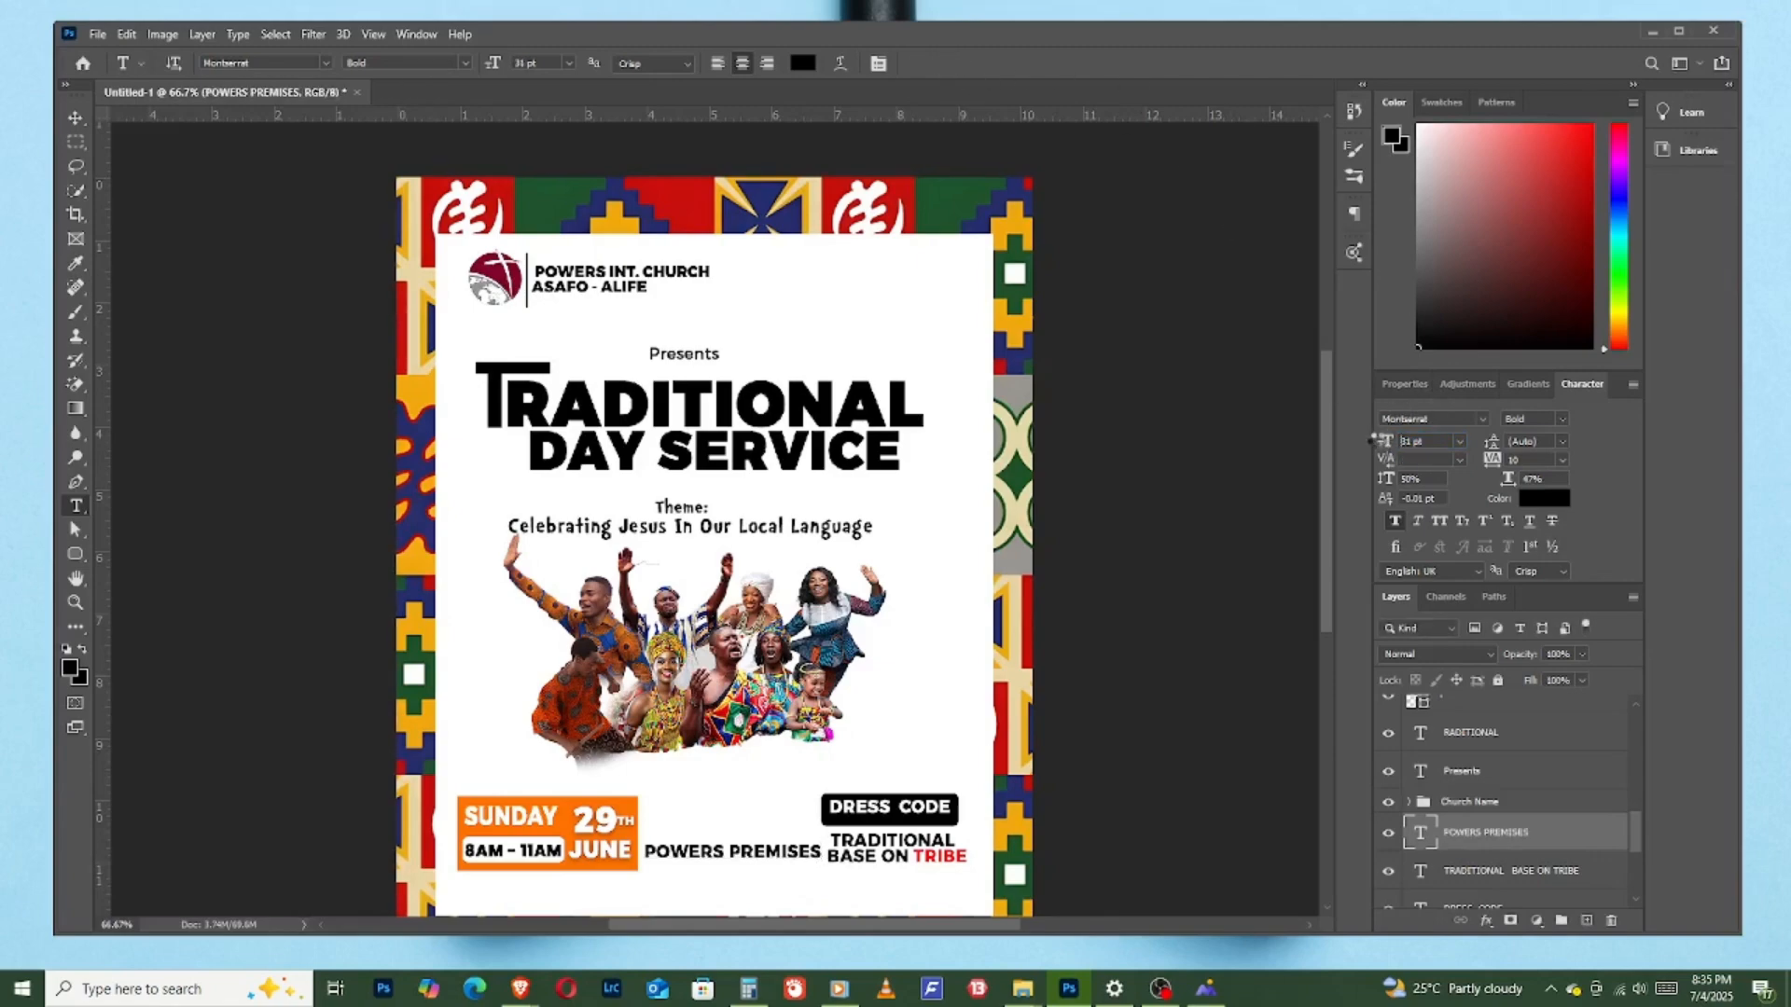
# - Shrink the "POWERS PREMISES" text and add a separate text line reading "ADENTA,COMAN" below it
pyautogui.moveTo(1379, 439); pyautogui.dragTo(1377, 439)
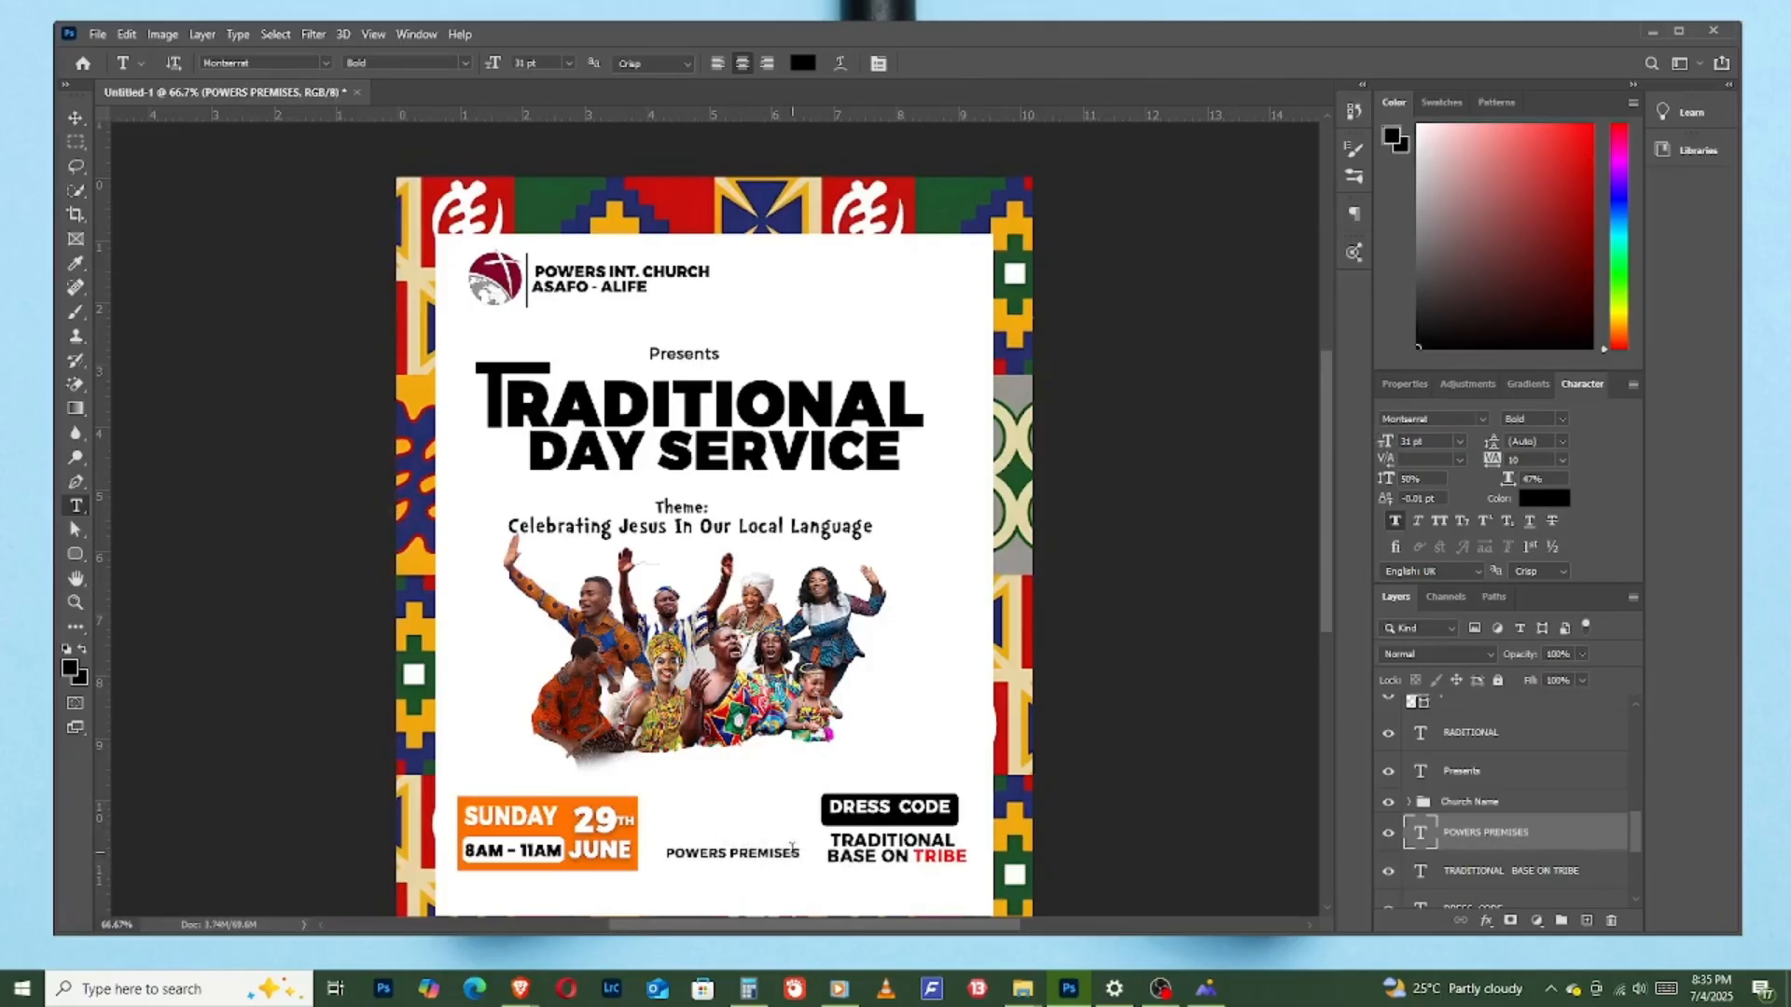
pyautogui.click(686, 881)
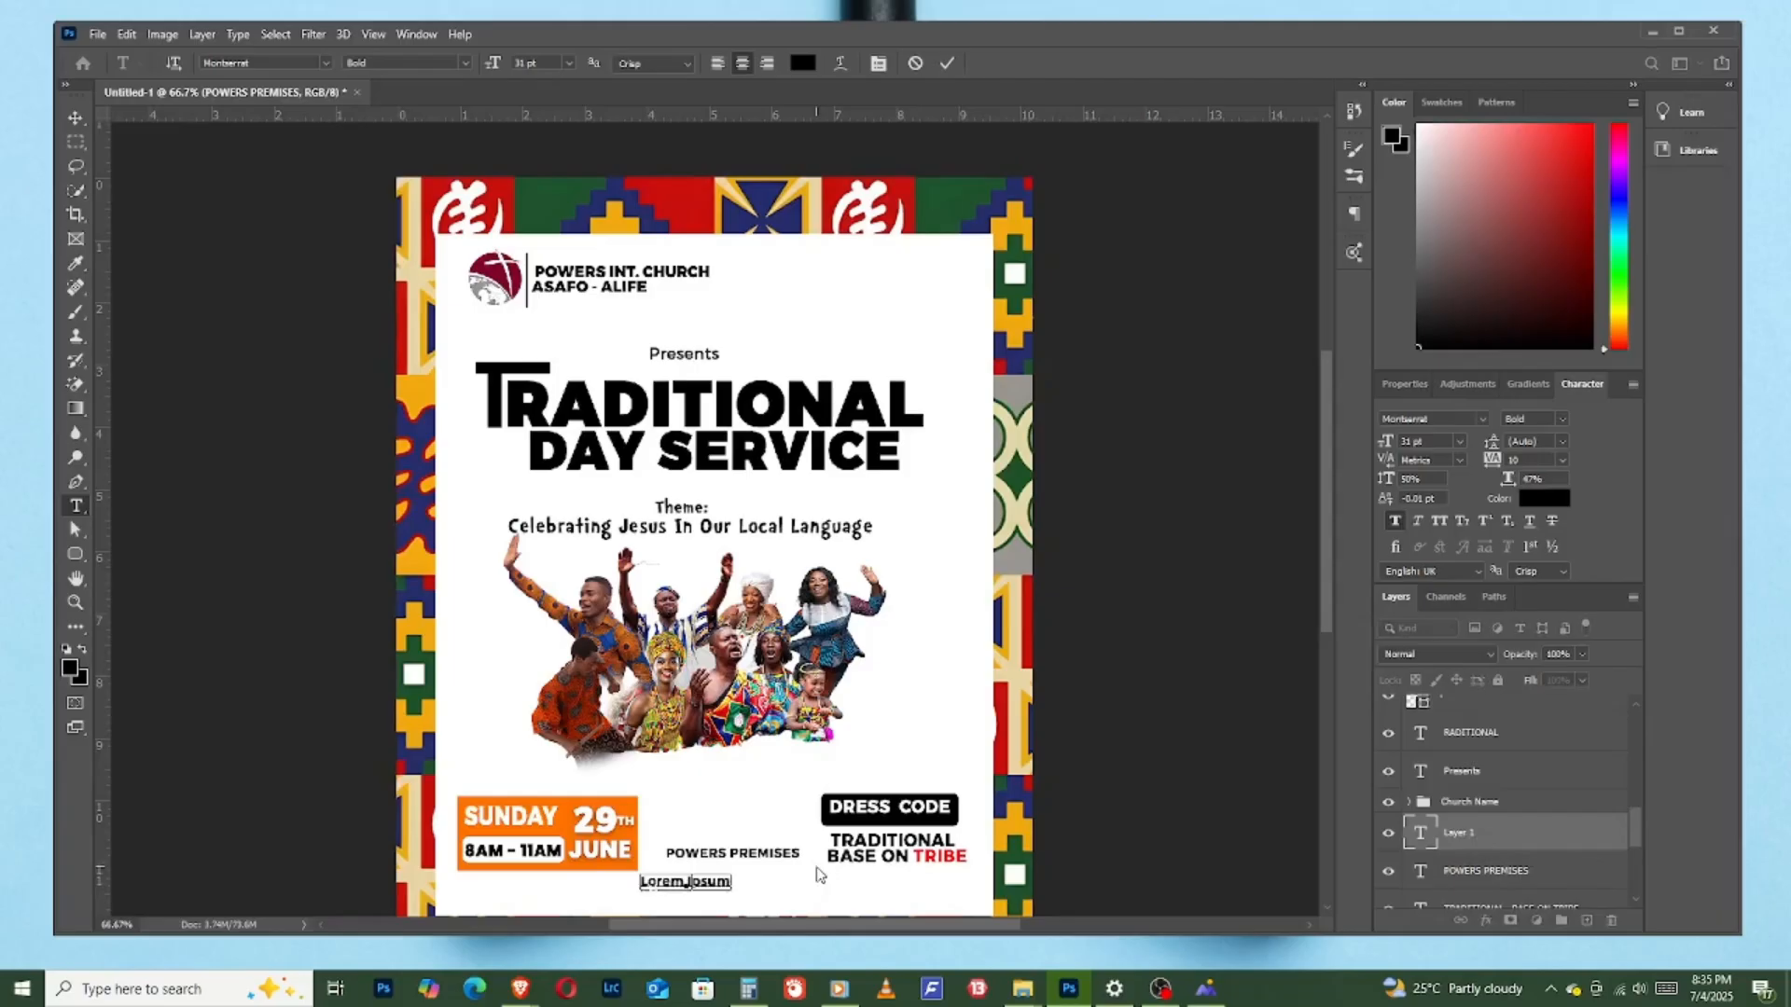
pyautogui.write('ADENTA, COMAN')
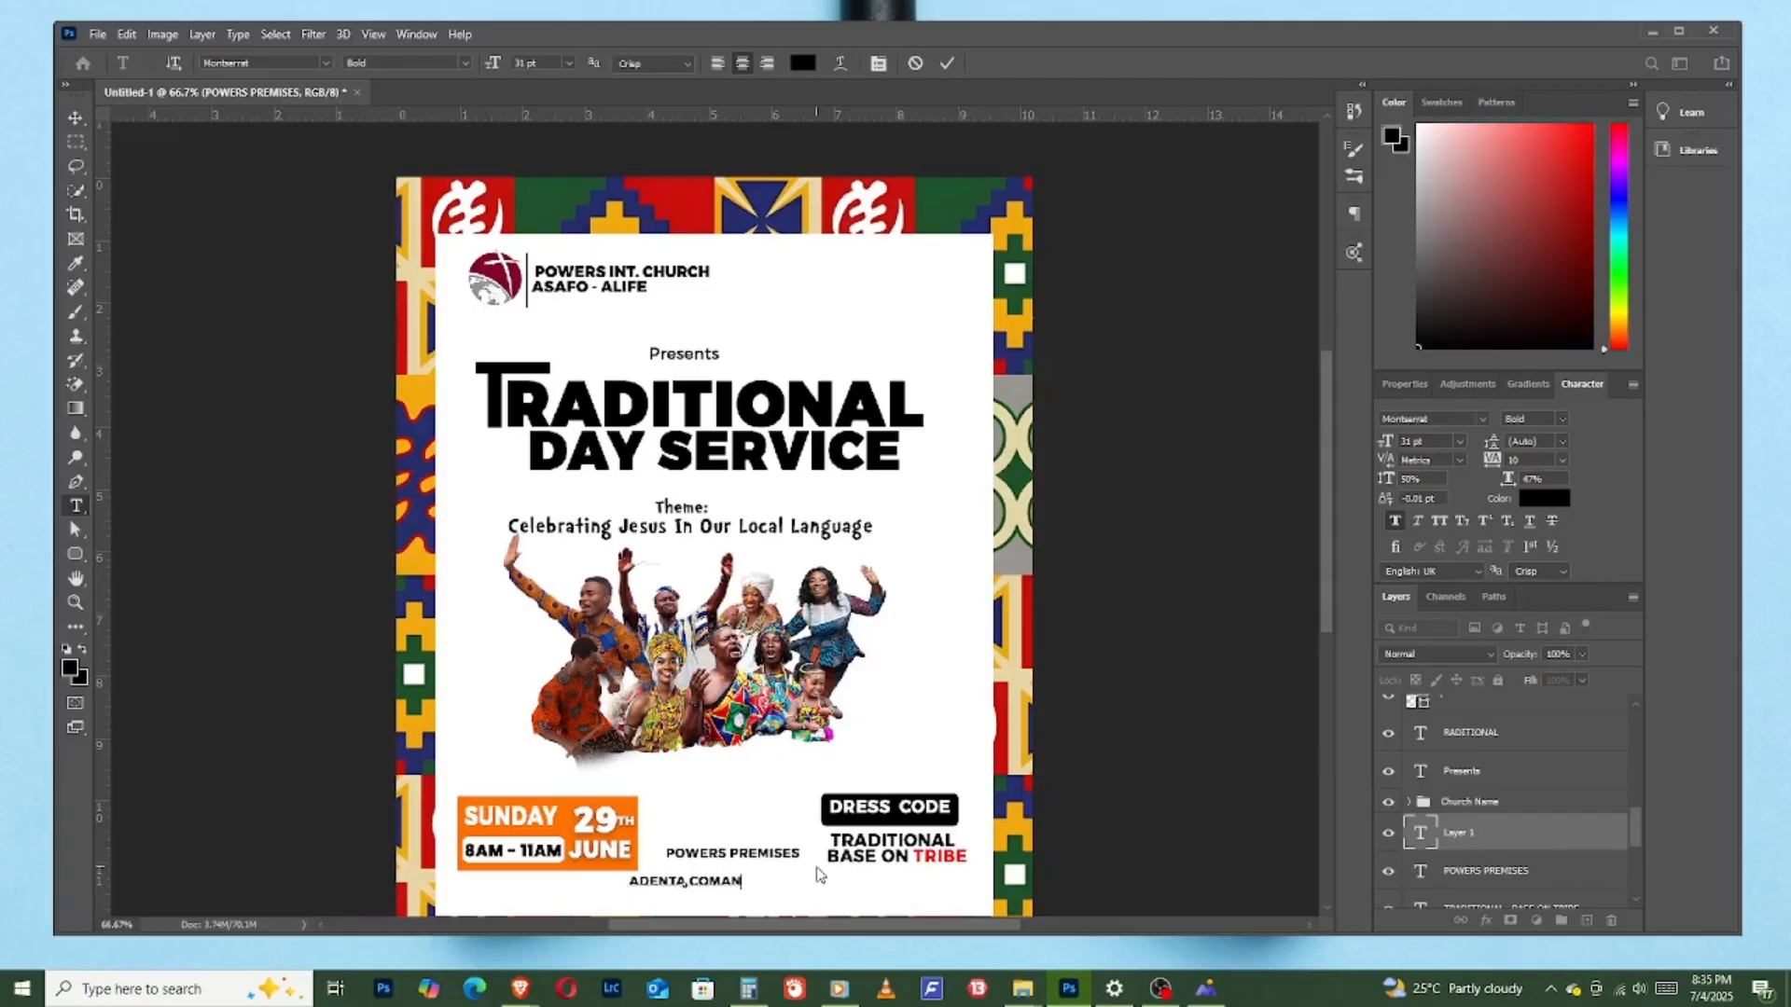
# - Replace the wording of the new line with "ASAFO - ALIFE" and centre it directly beneath "POWERS PREMISES"
pyautogui.press('BackSpace')
pyautogui.press('BackSpace')
pyautogui.press('BackSpace')
pyautogui.press('BackSpace')
pyautogui.press('BackSpace')
pyautogui.press('BackSpace')
pyautogui.press('BackSpace')
pyautogui.press('BackSpace')
pyautogui.press('BackSpace')
pyautogui.press('BackSpace')
pyautogui.press('BackSpace')
pyautogui.write('SAFO - ALIFE')
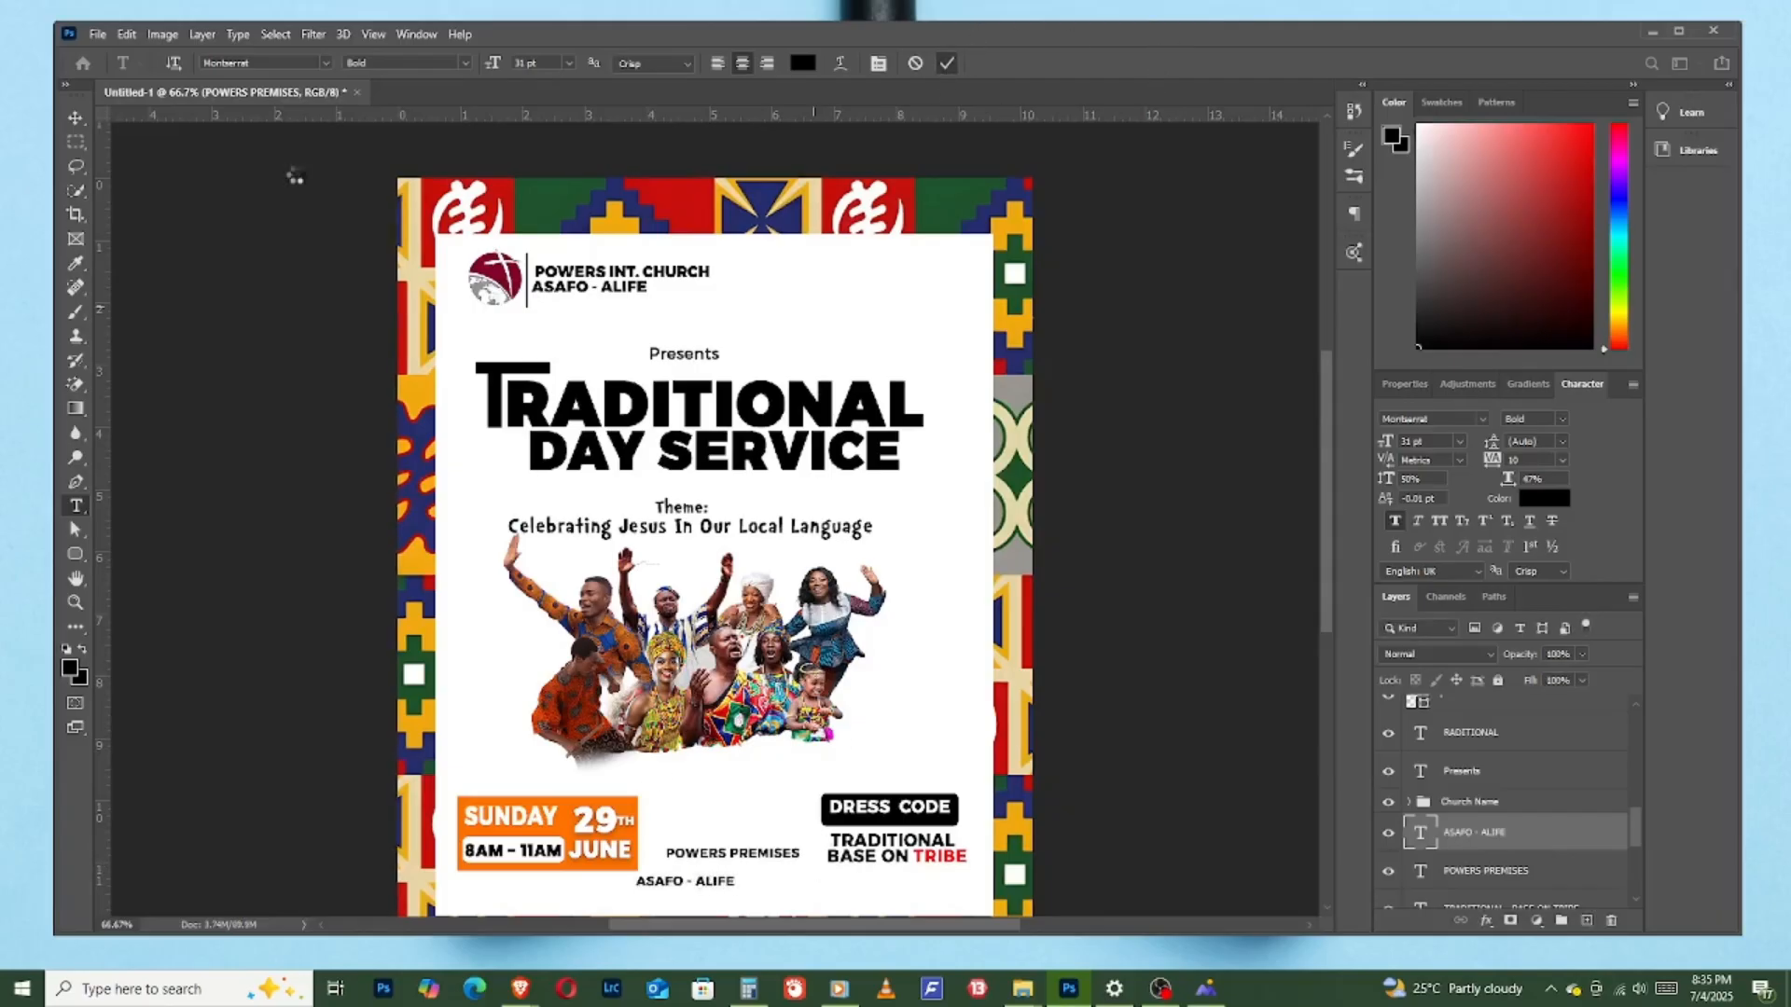
pyautogui.hotkey('ctrl', 'Return')
pyautogui.press('v')
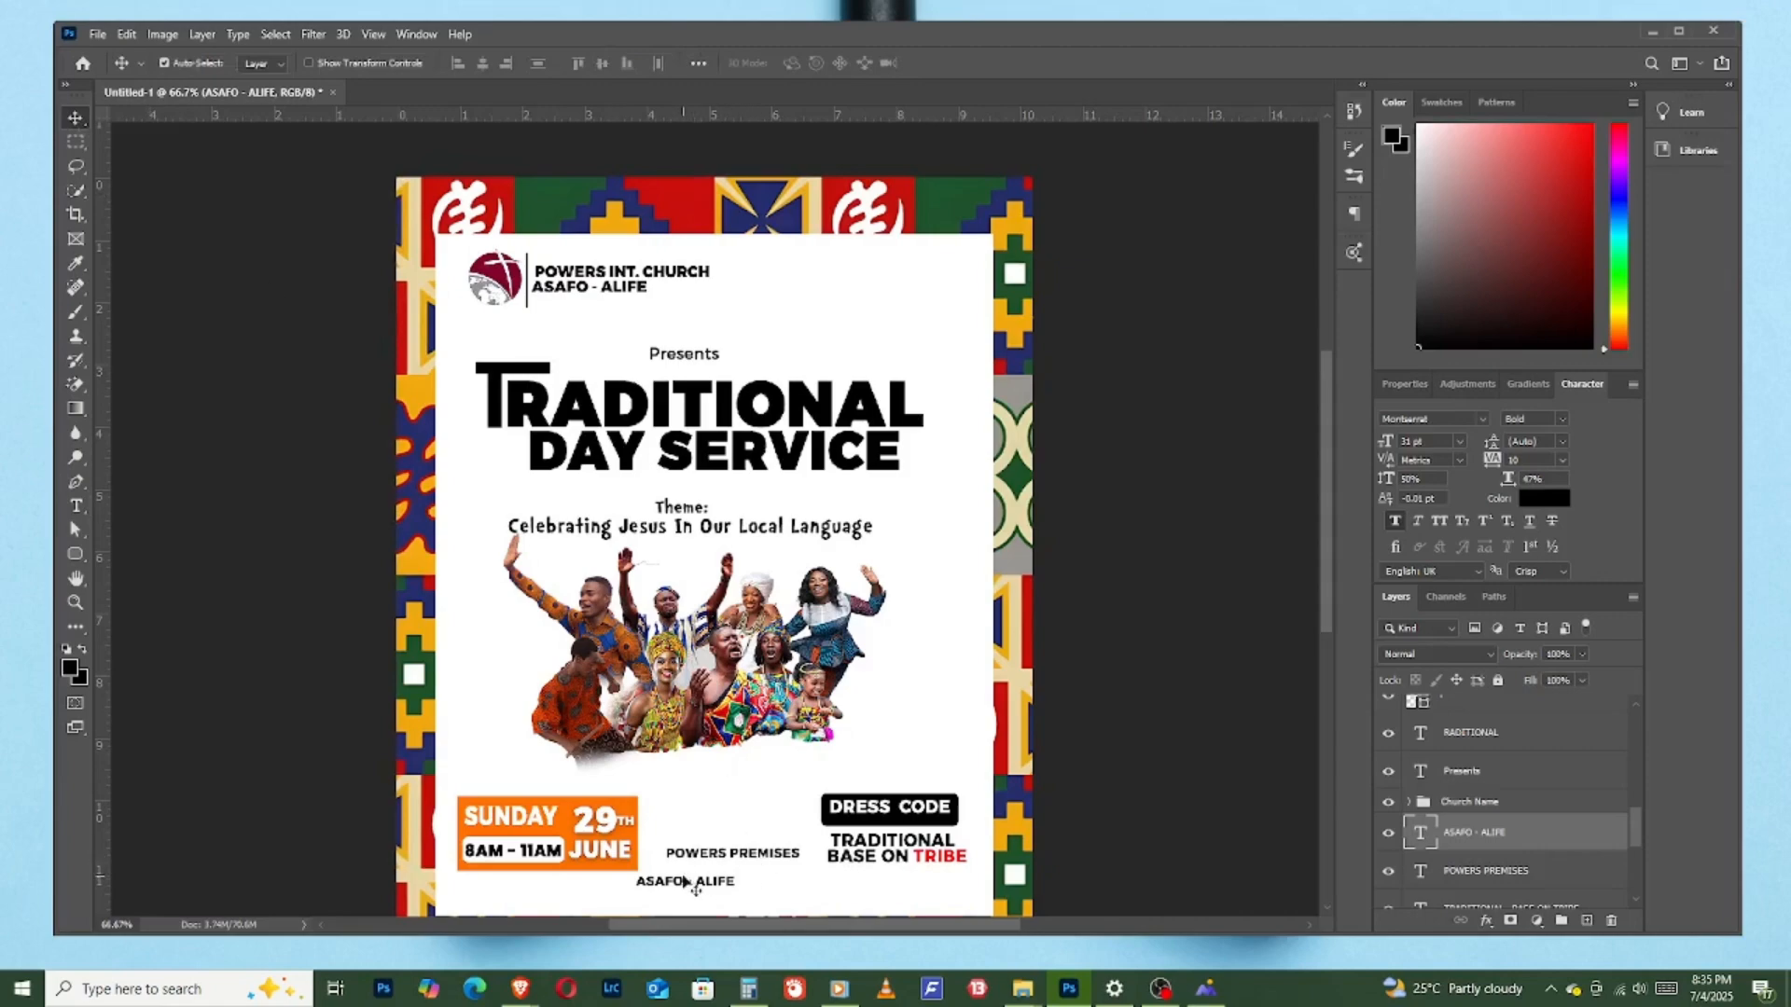
pyautogui.moveTo(679, 885); pyautogui.dragTo(723, 872)
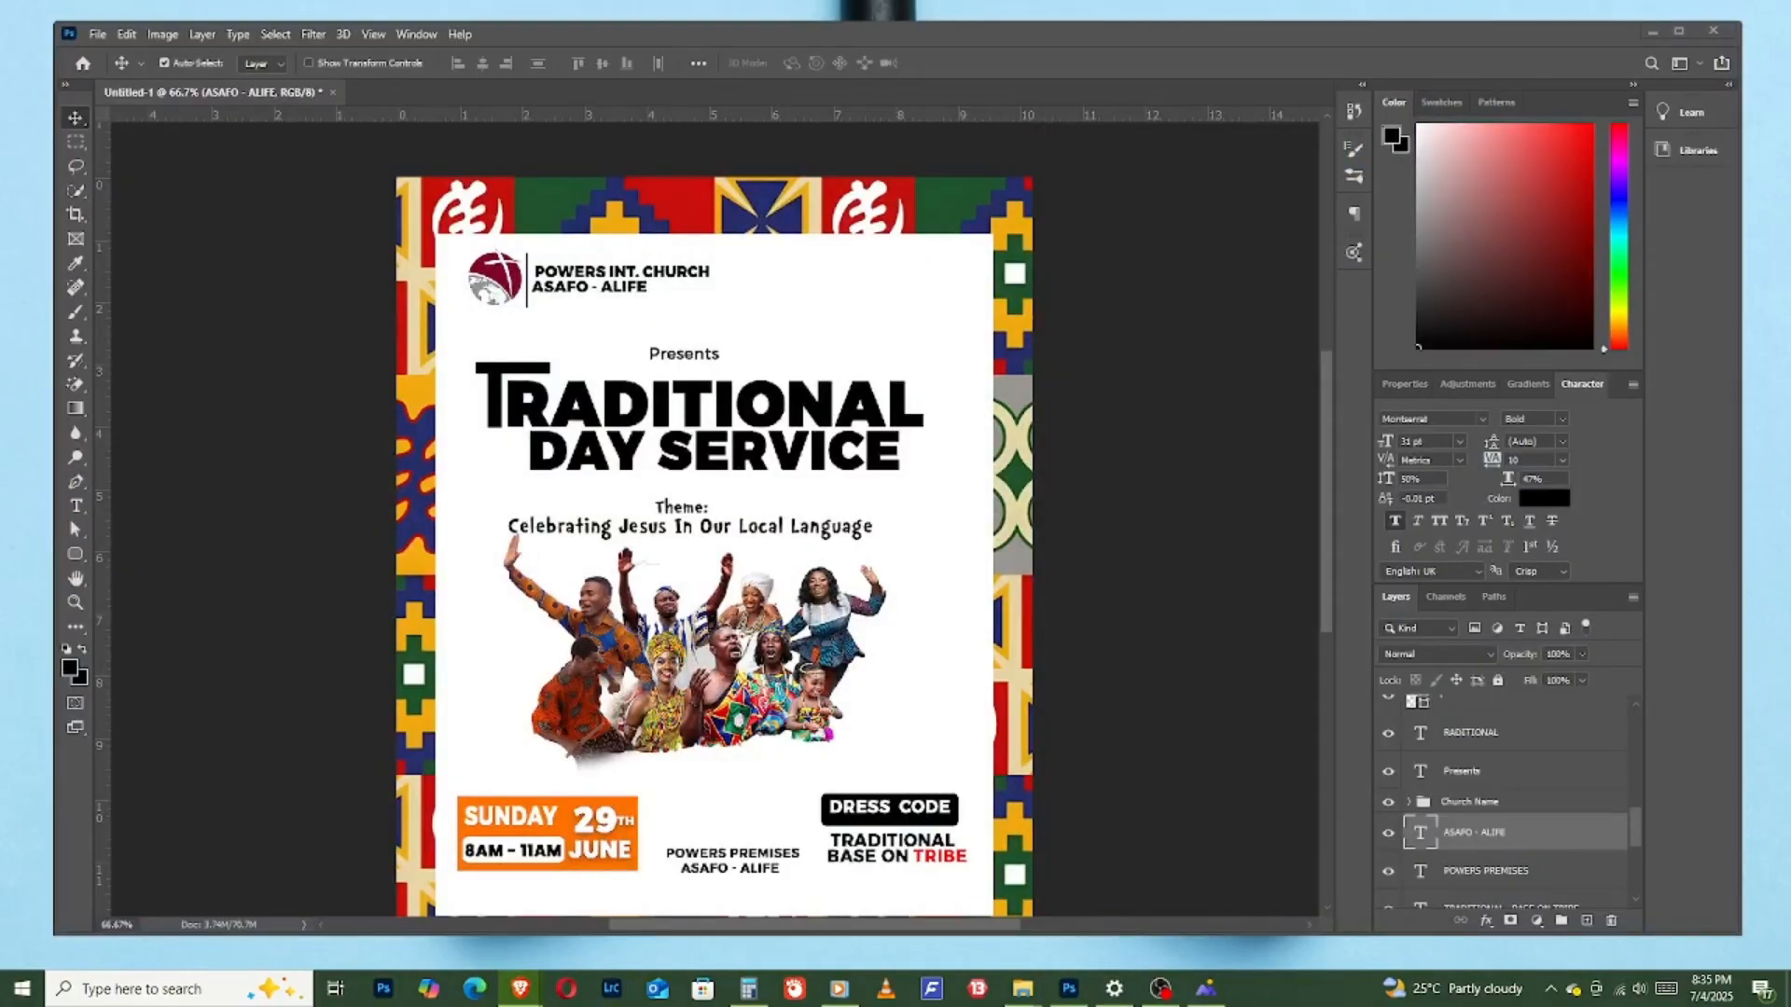
# - Switch to the Brave browser, open pngegg.com and search for church images
pyautogui.moveTo(1790, 76); pyautogui.dragTo(1560, 63)
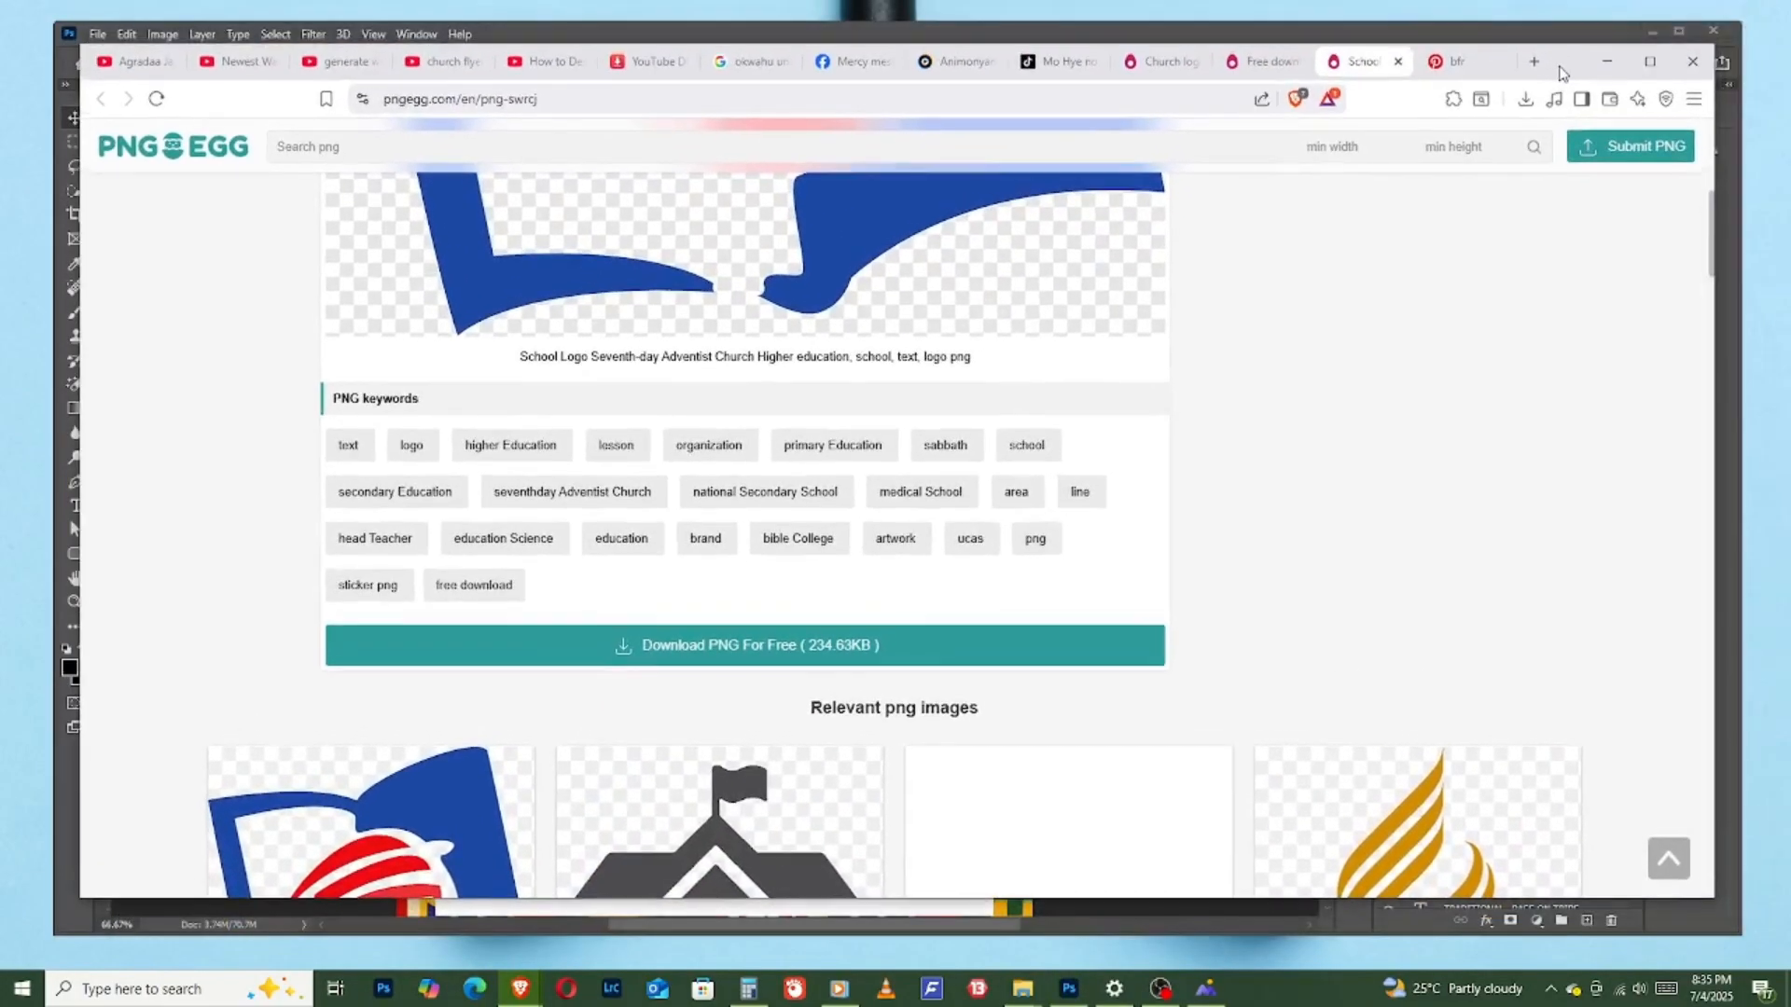
pyautogui.click(907, 109)
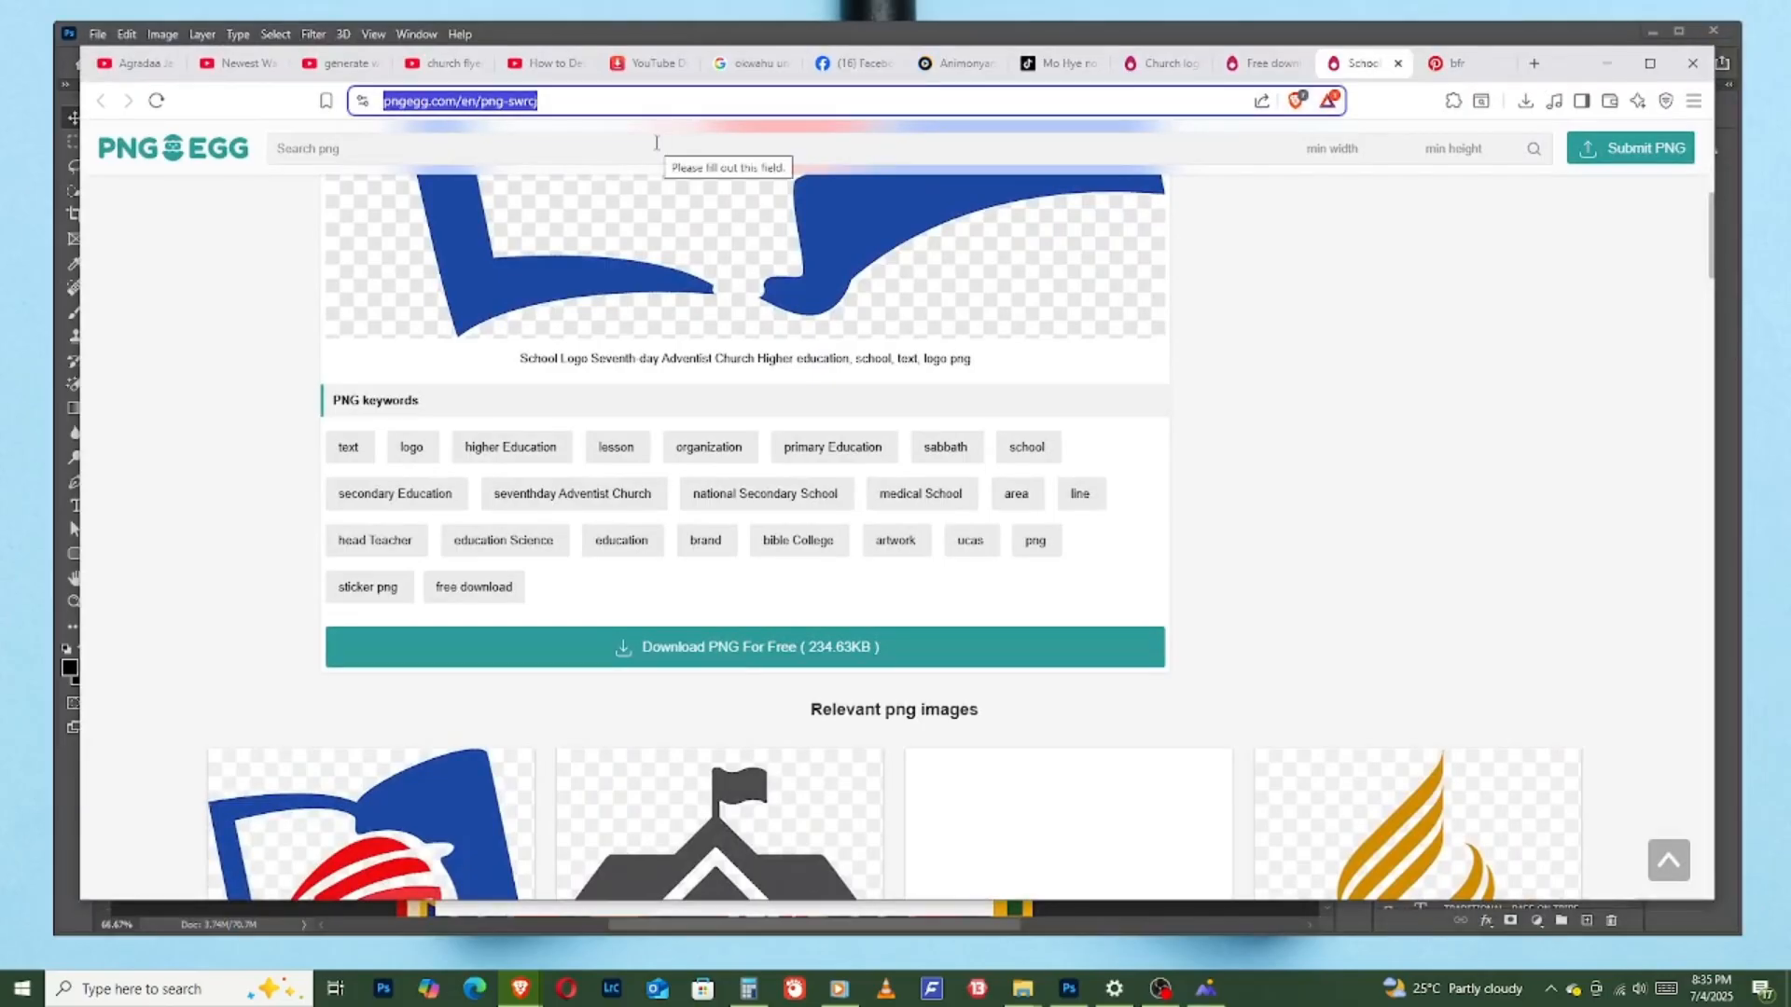
pyautogui.write('pngegg.com')
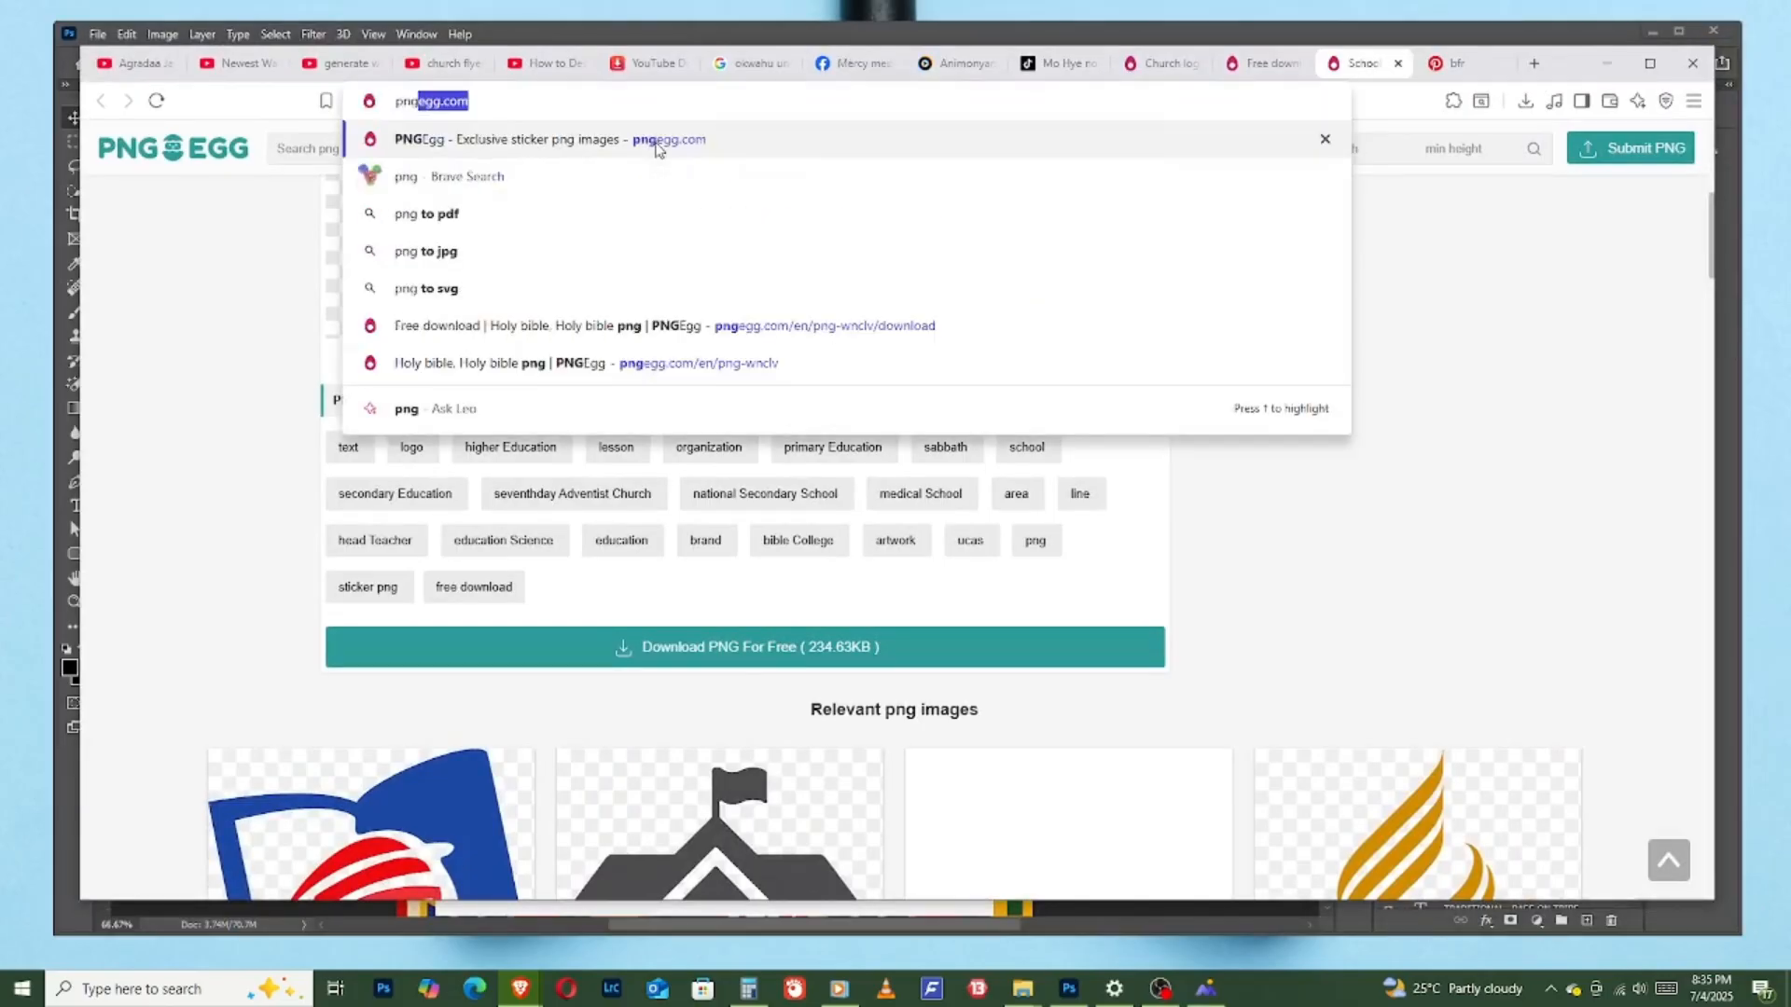
pyautogui.click(505, 147)
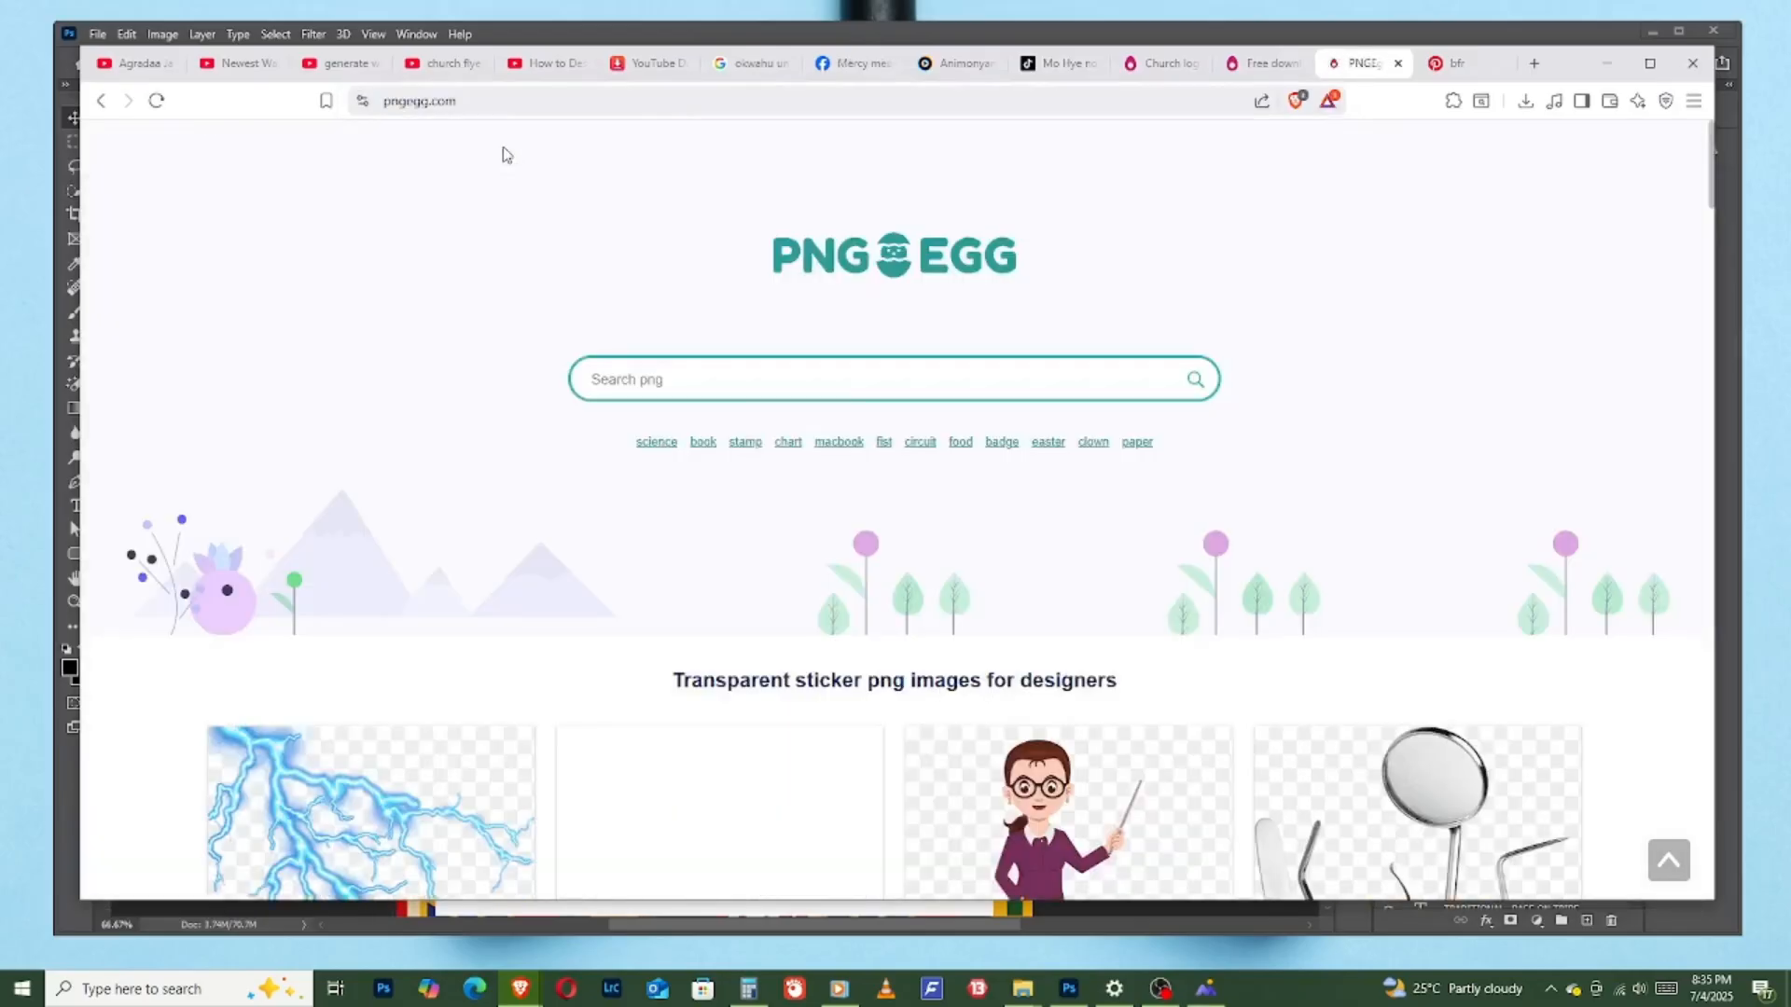
pyautogui.click(732, 379)
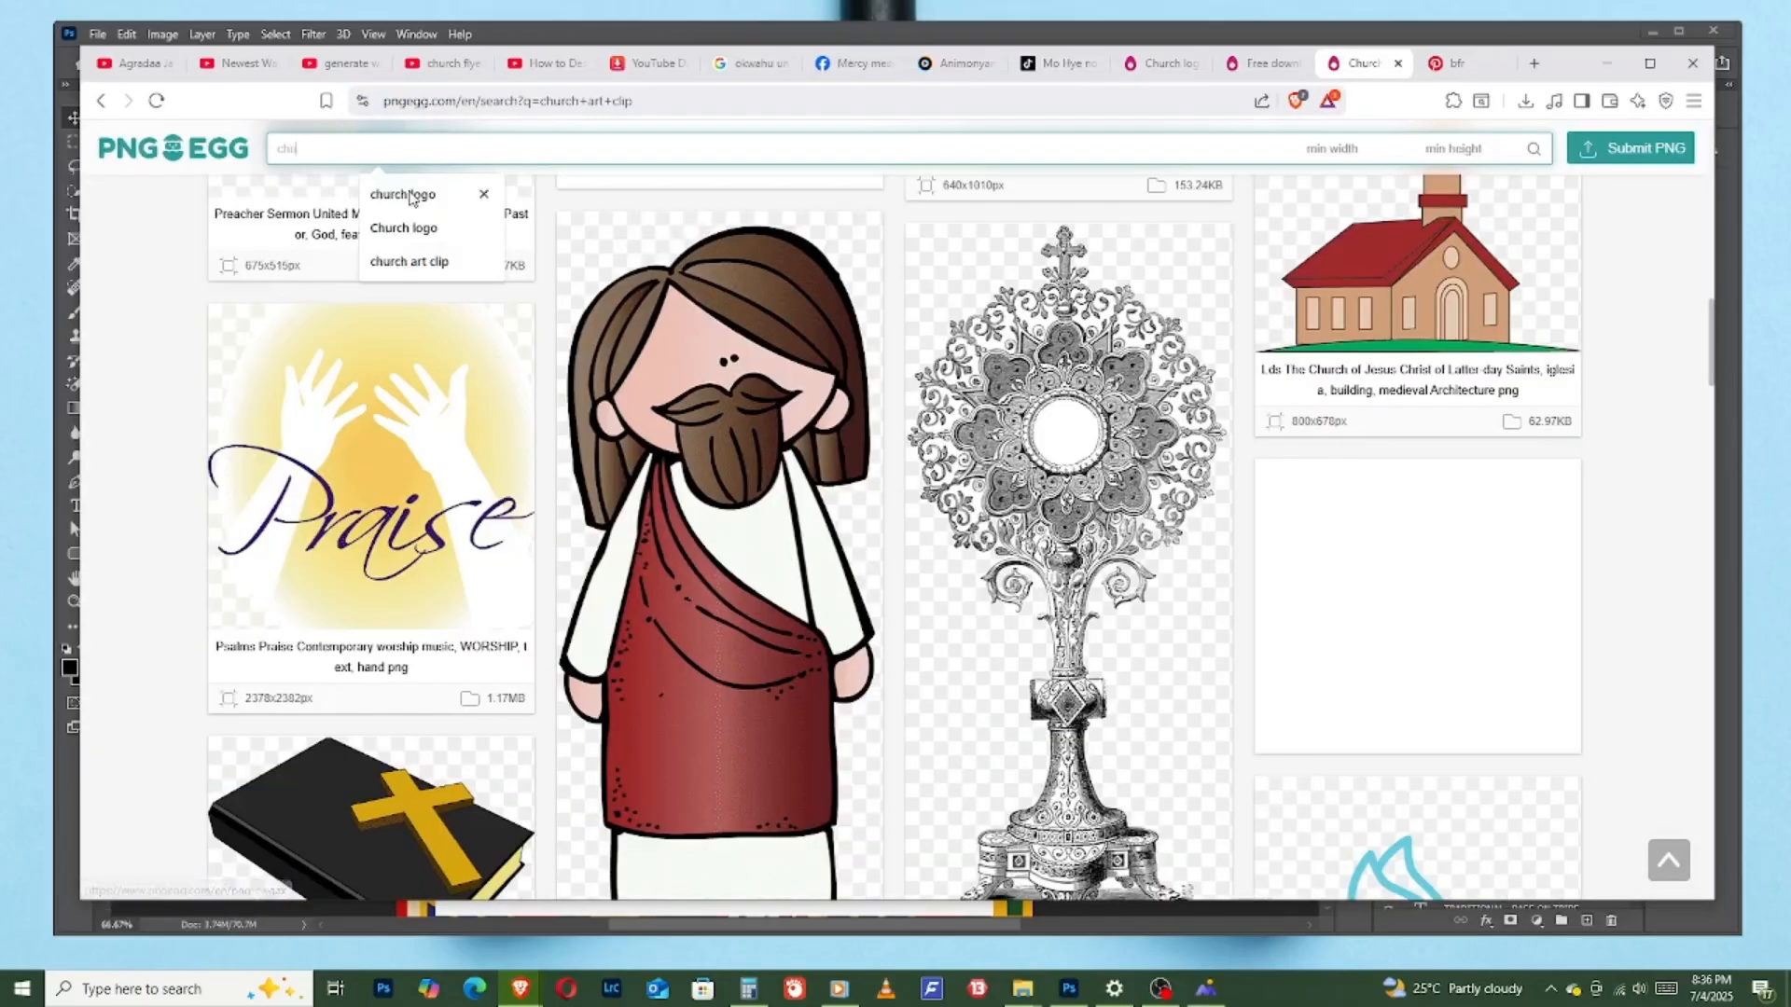
pyautogui.click(410, 196)
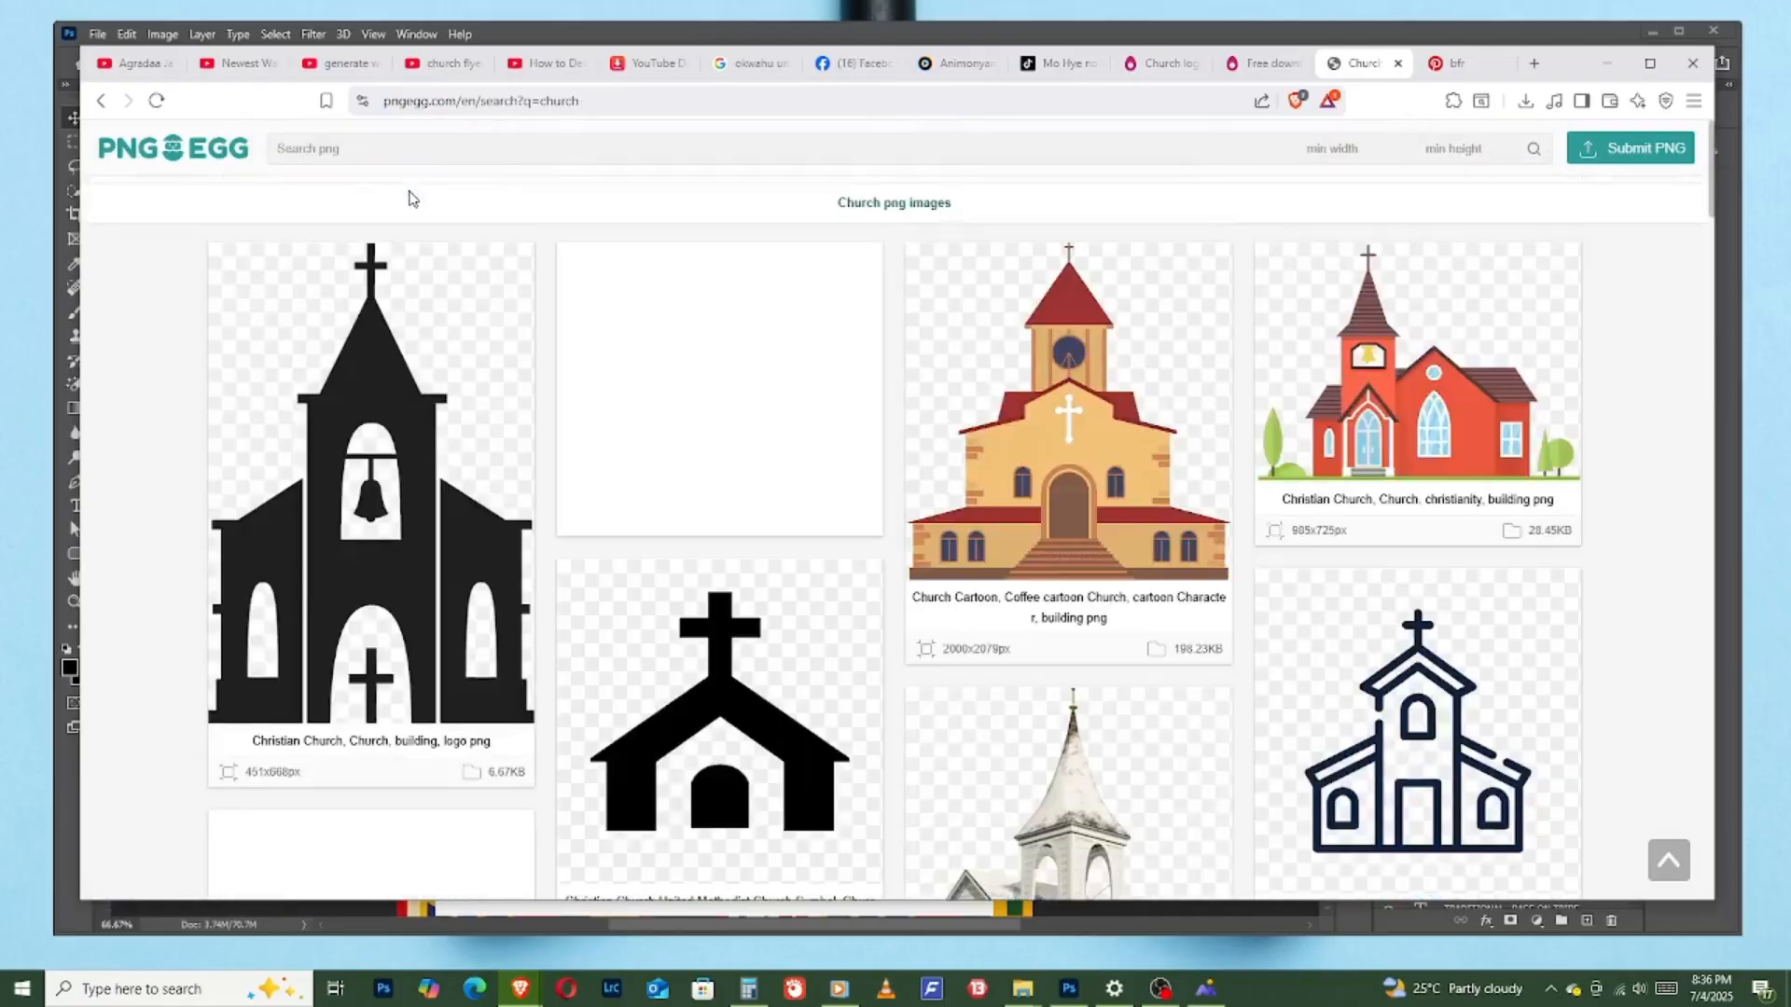
# - Open the black cathedral silhouette among the church images and download it to the Resources folder as a PNG named pngegg
pyautogui.scroll(-10, 877, 466)
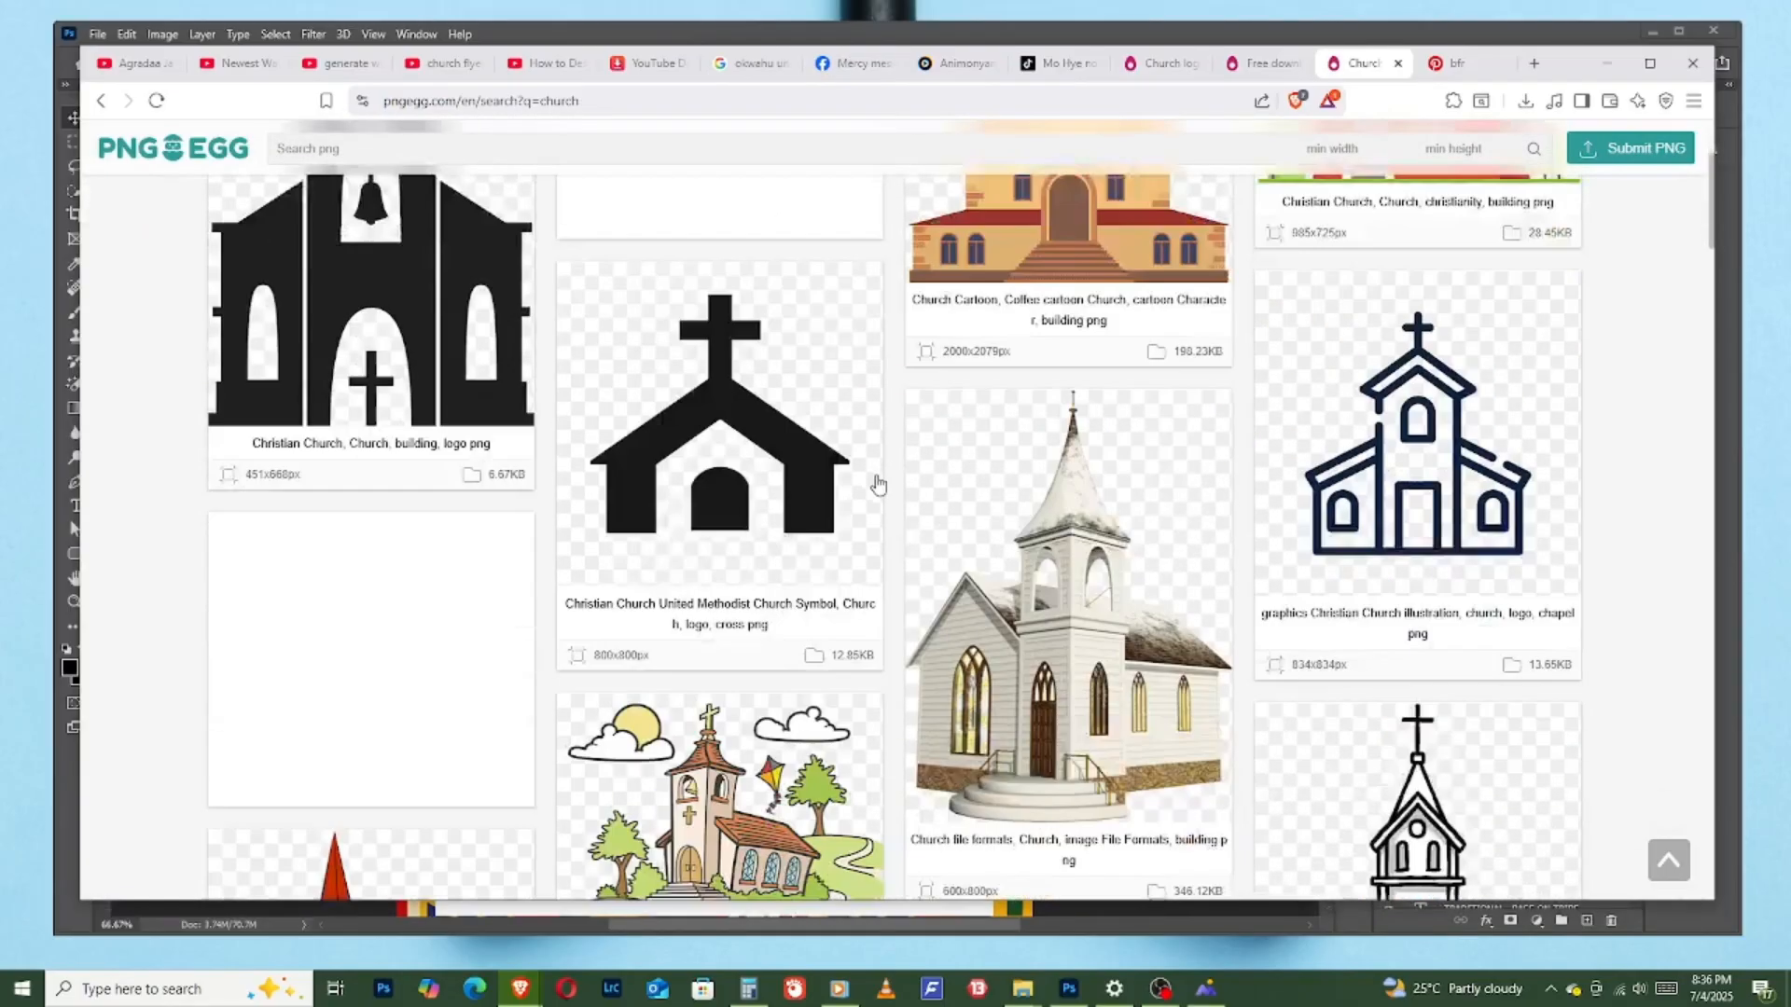
pyautogui.scroll(-5, 893, 455)
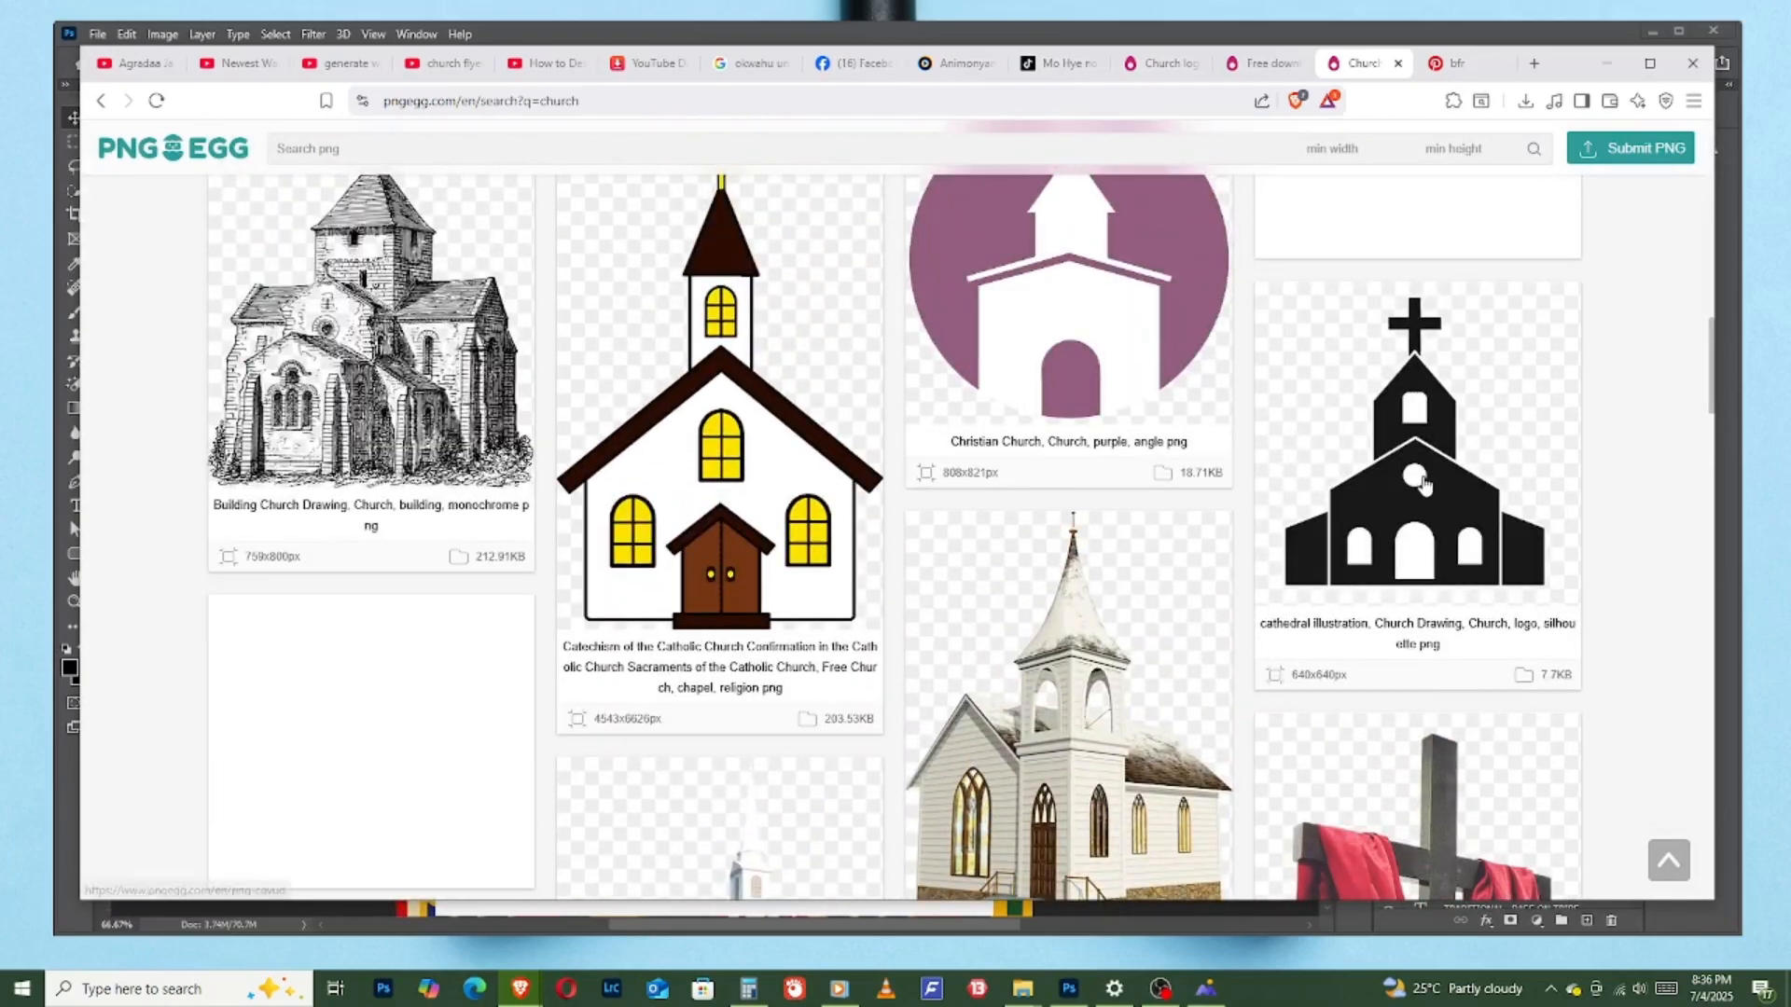
pyautogui.click(1425, 484)
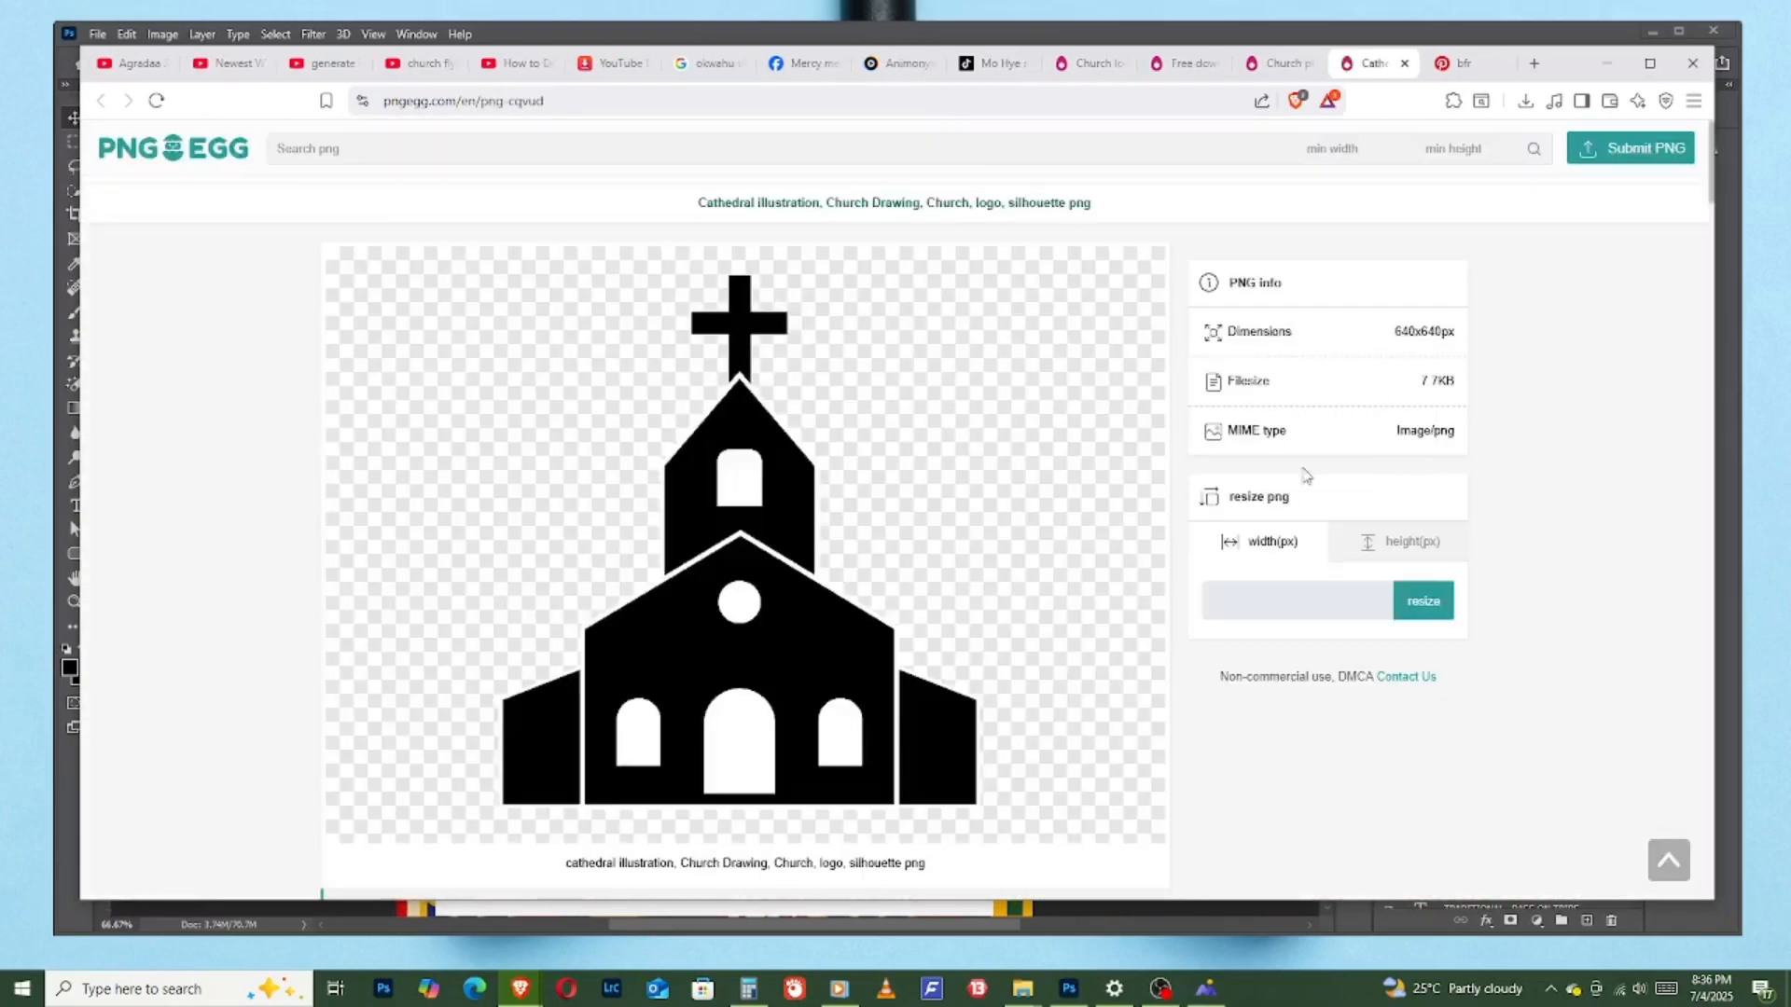
pyautogui.scroll(-8, 755, 457)
pyautogui.scroll(5, 1191, 379)
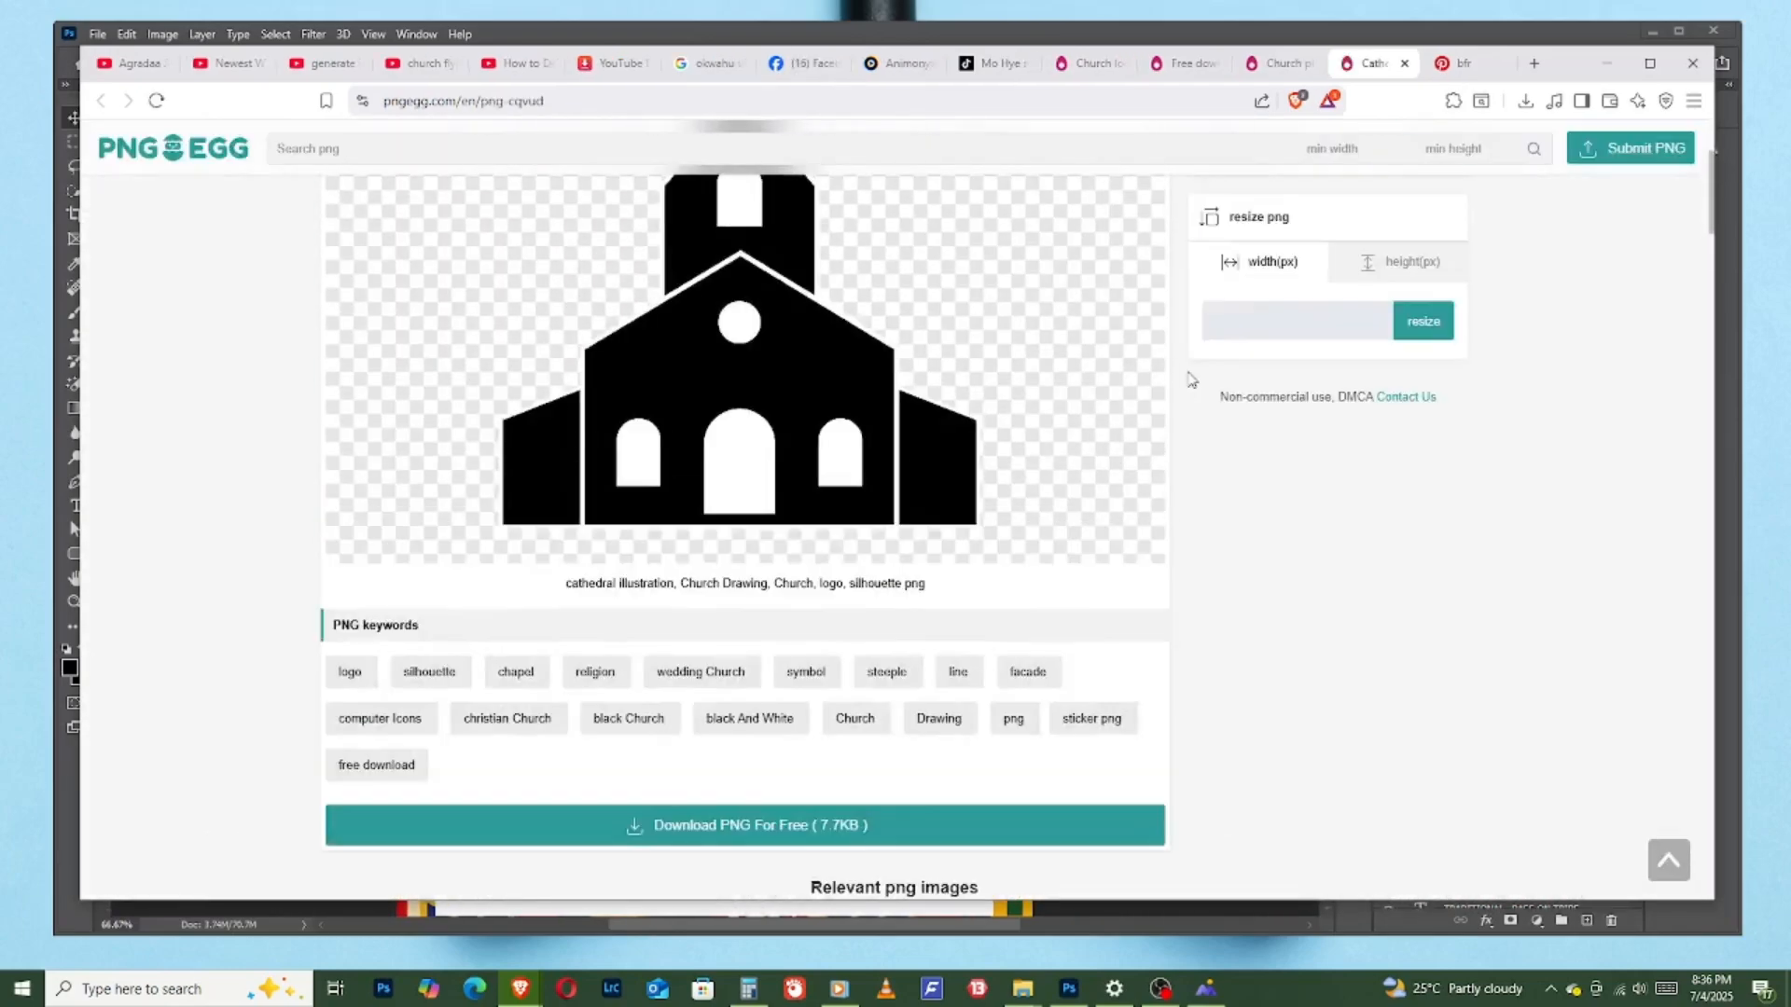
pyautogui.scroll(-7, 980, 411)
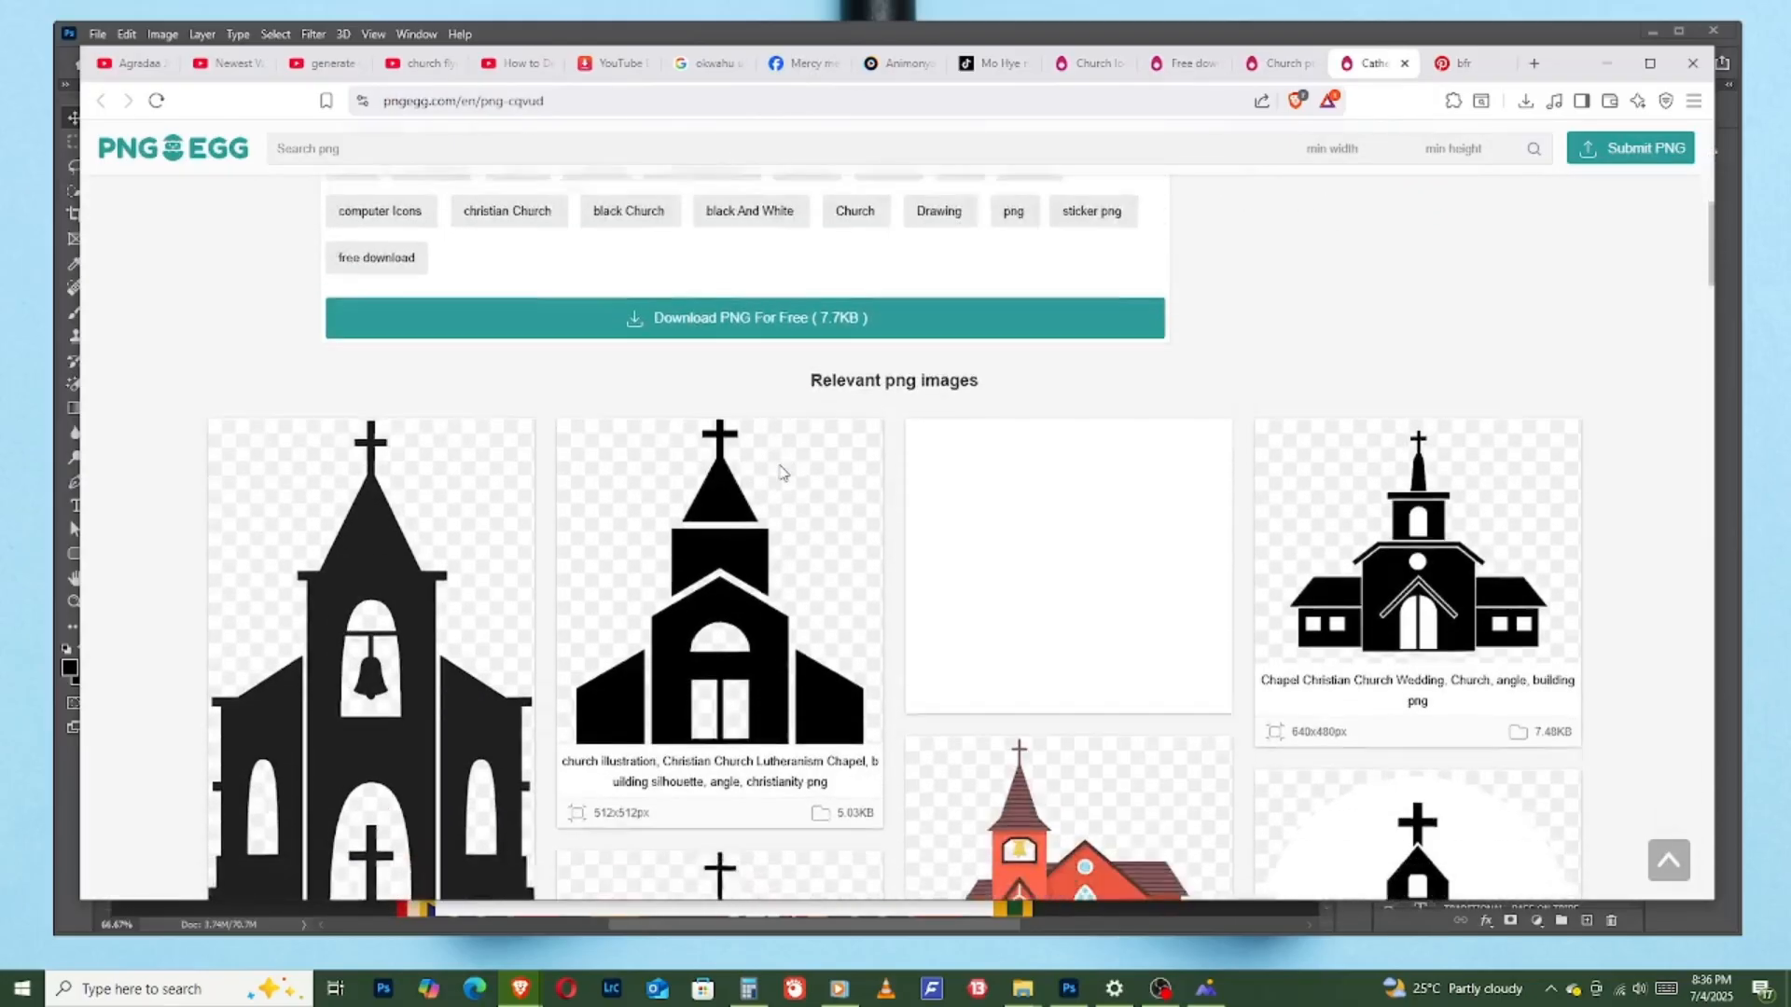
pyautogui.scroll(8, 782, 473)
pyautogui.scroll(-4, 789, 423)
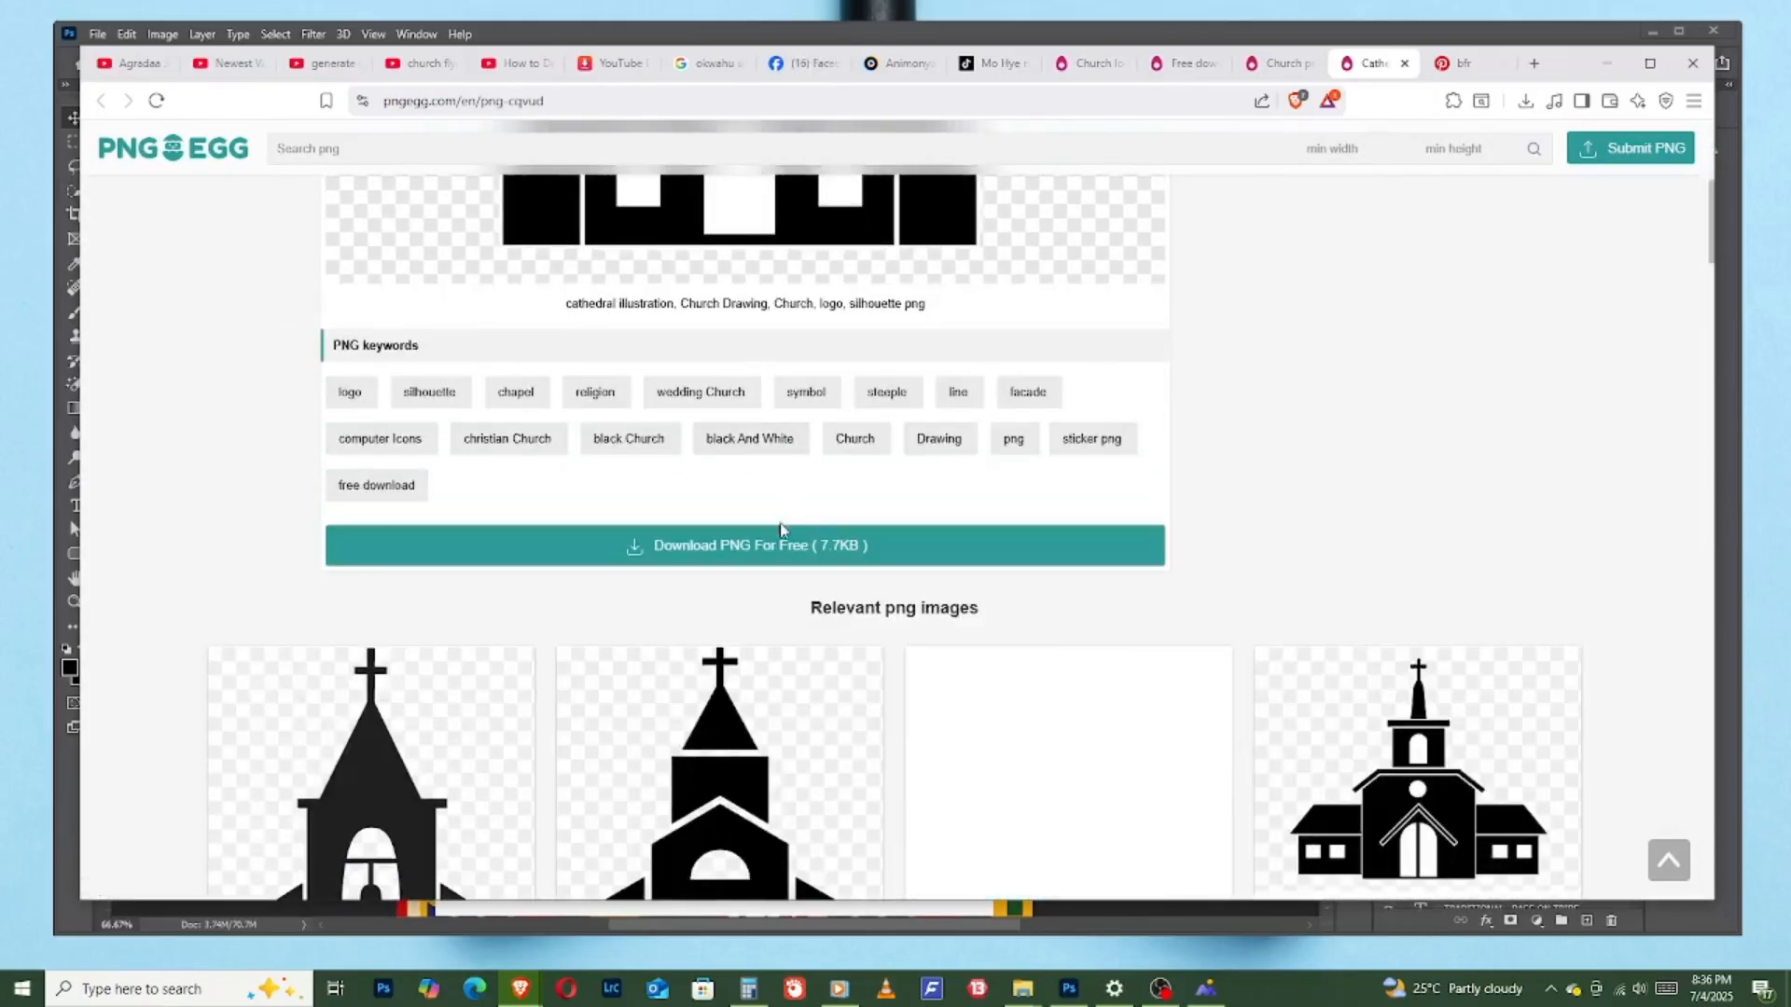
pyautogui.click(792, 553)
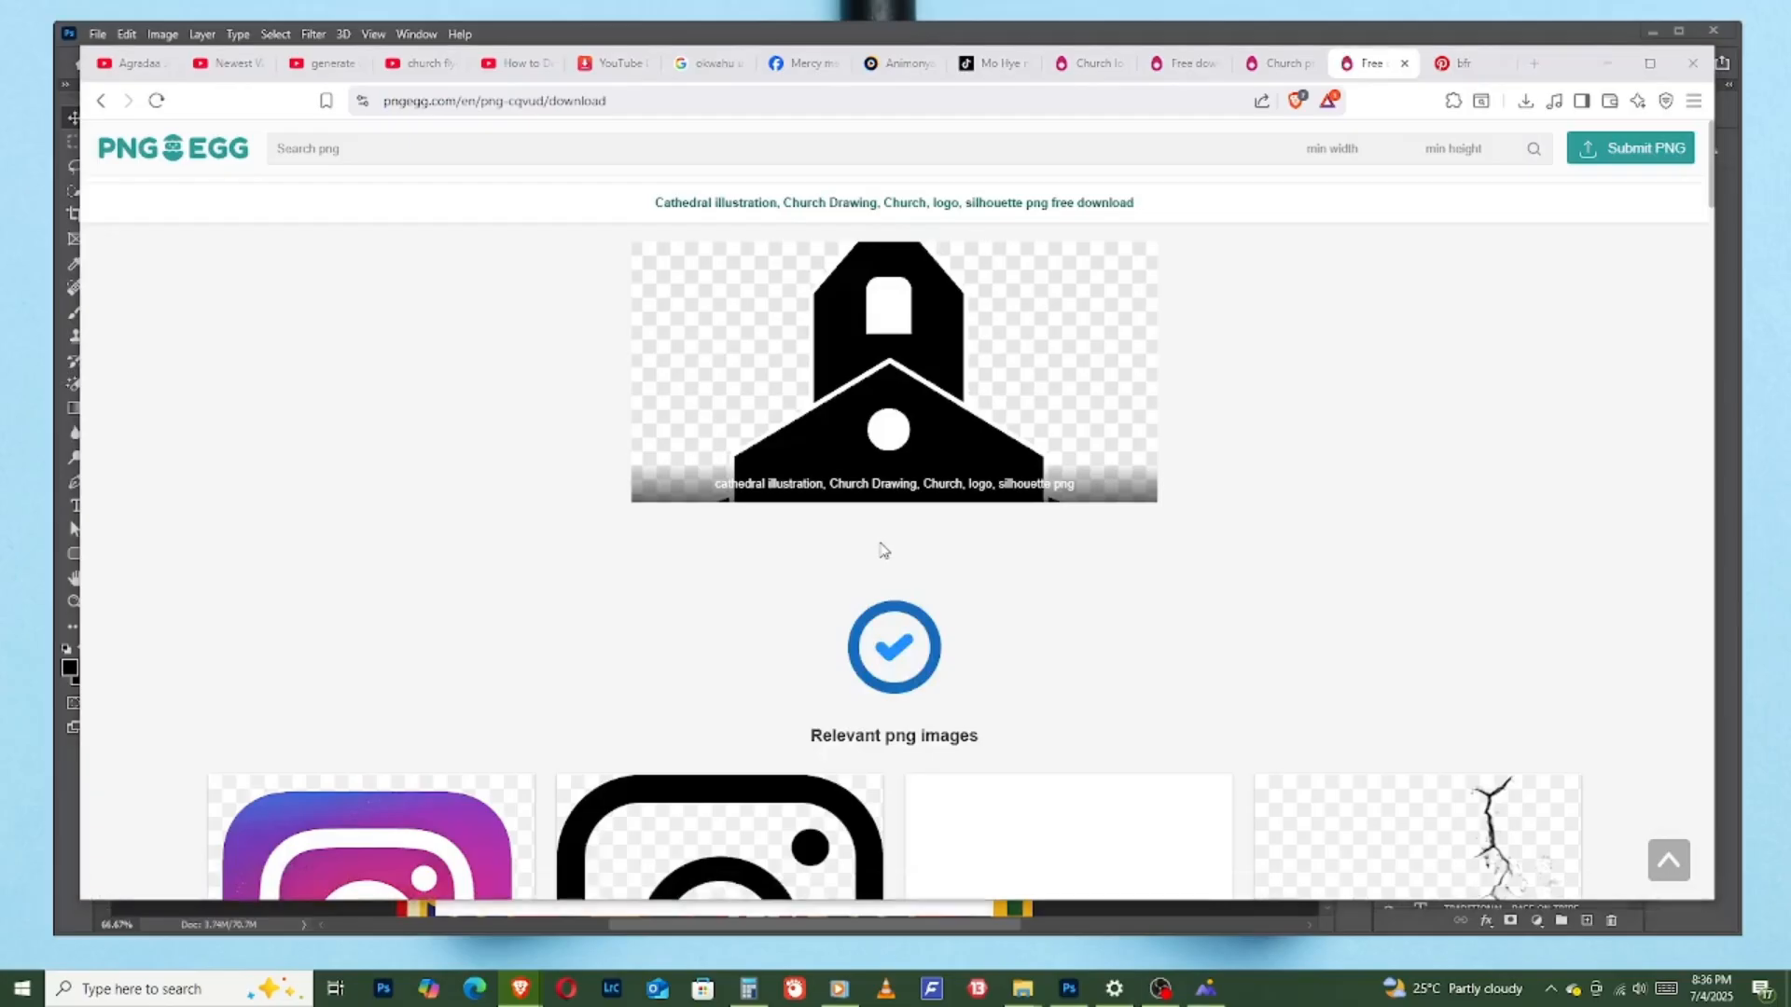
pyautogui.click(809, 517)
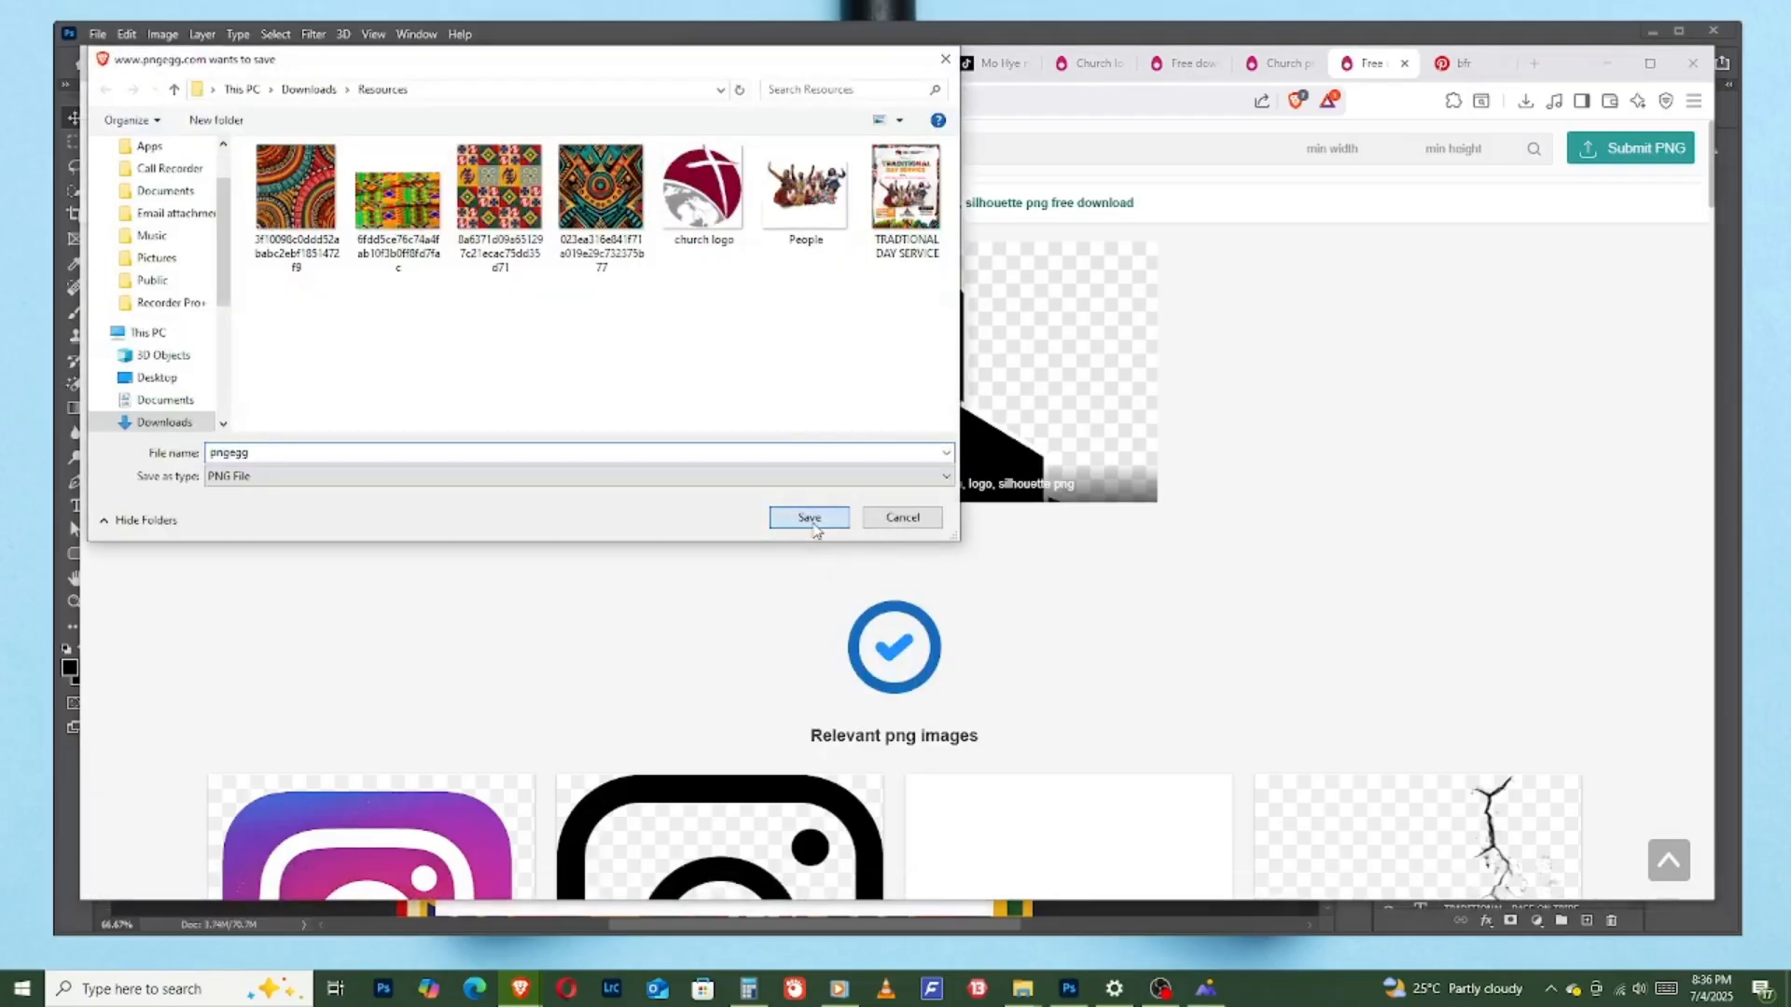
# - Switch back to Photoshop and place the pngegg church image into the flyer as an embedded file
pyautogui.click(1606, 63)
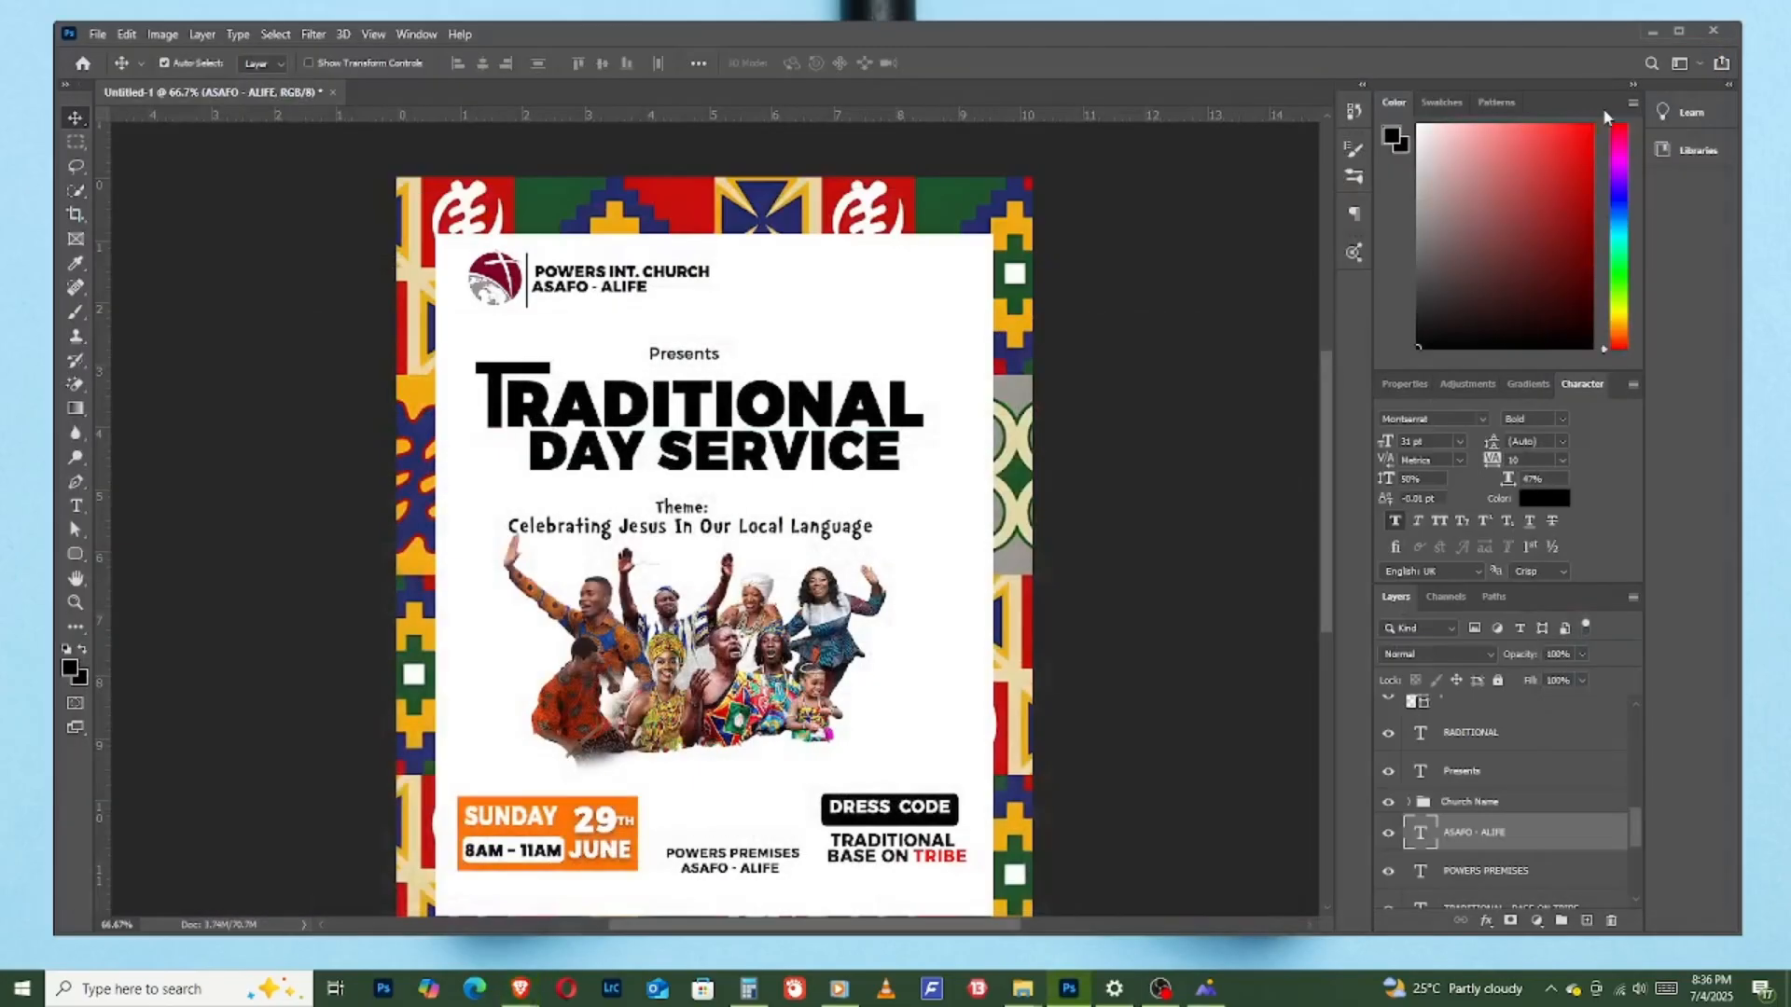
pyautogui.click(98, 36)
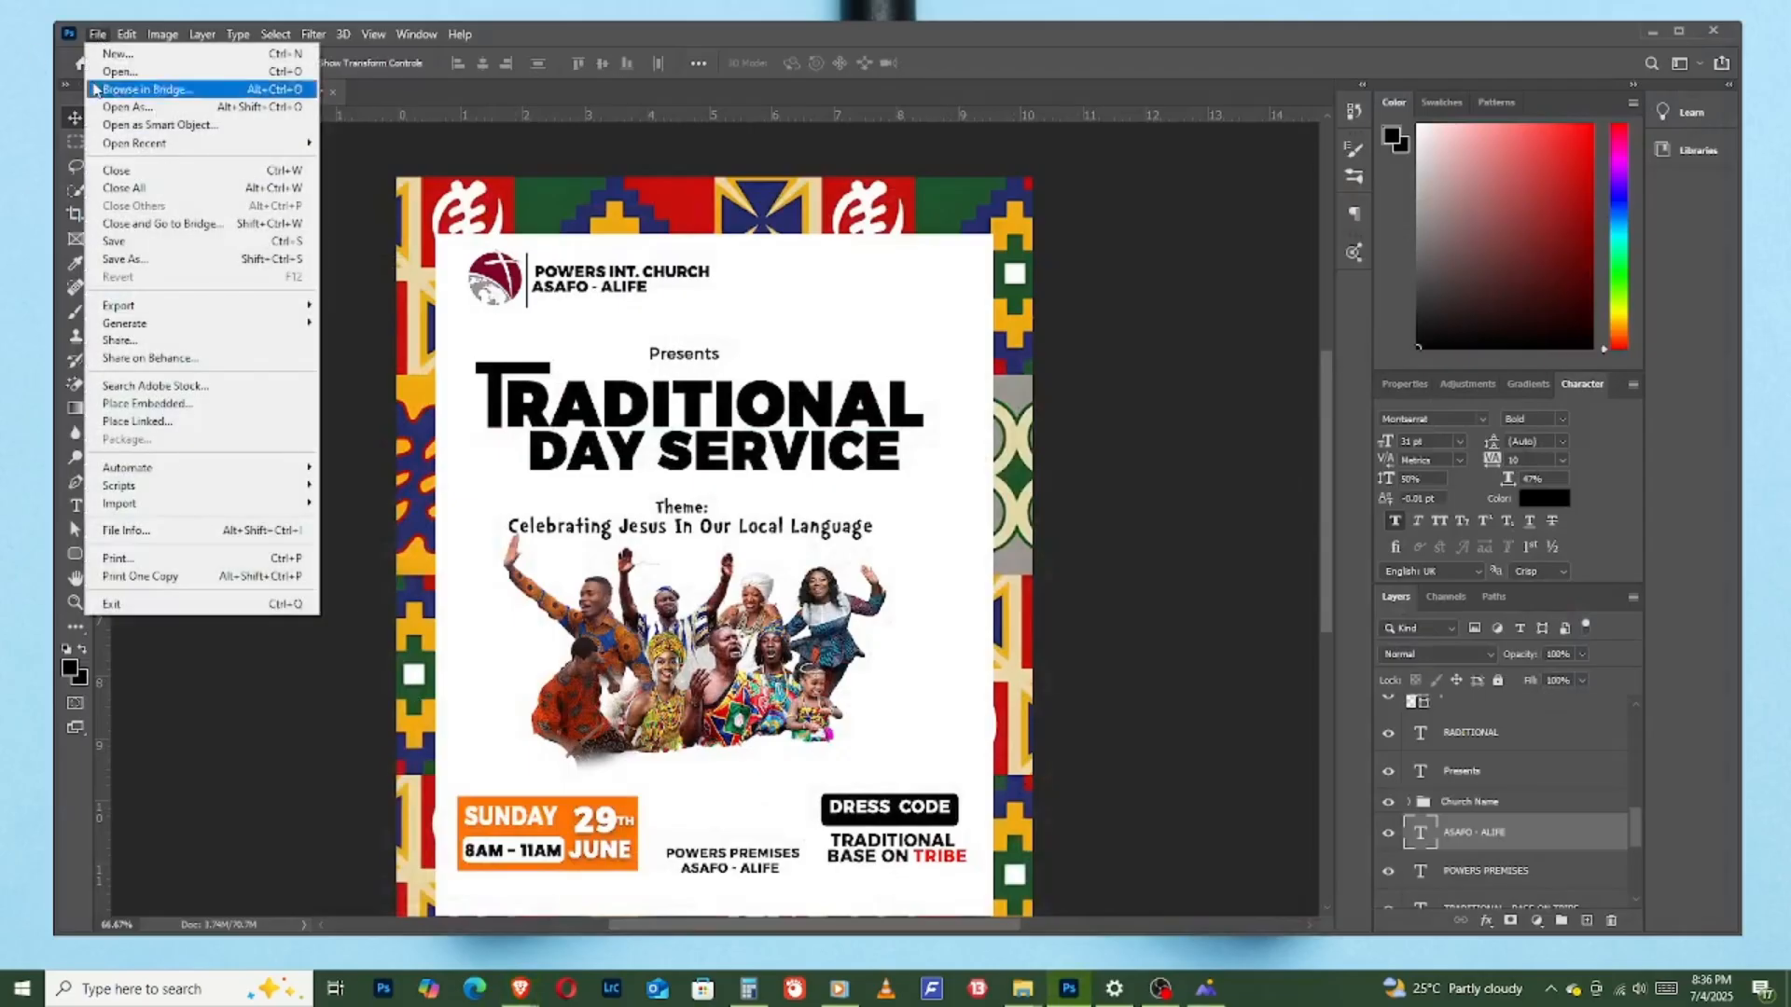
pyautogui.click(189, 401)
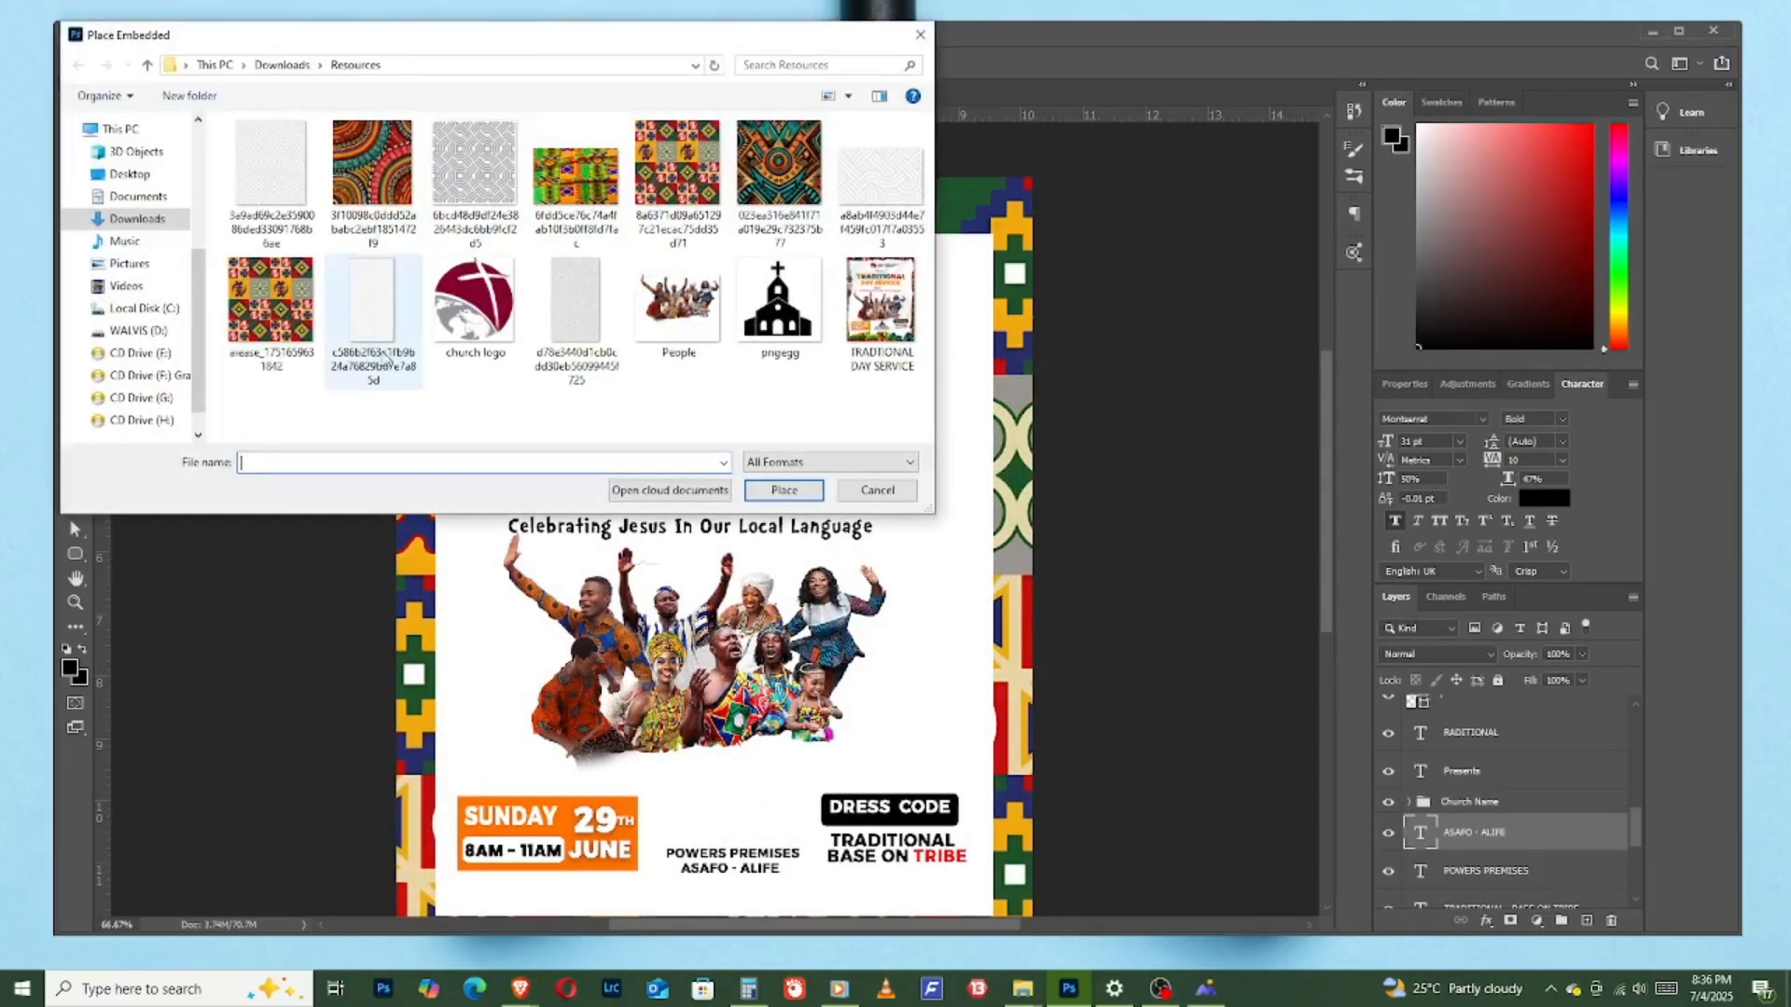
pyautogui.click(780, 303)
pyautogui.press('Return')
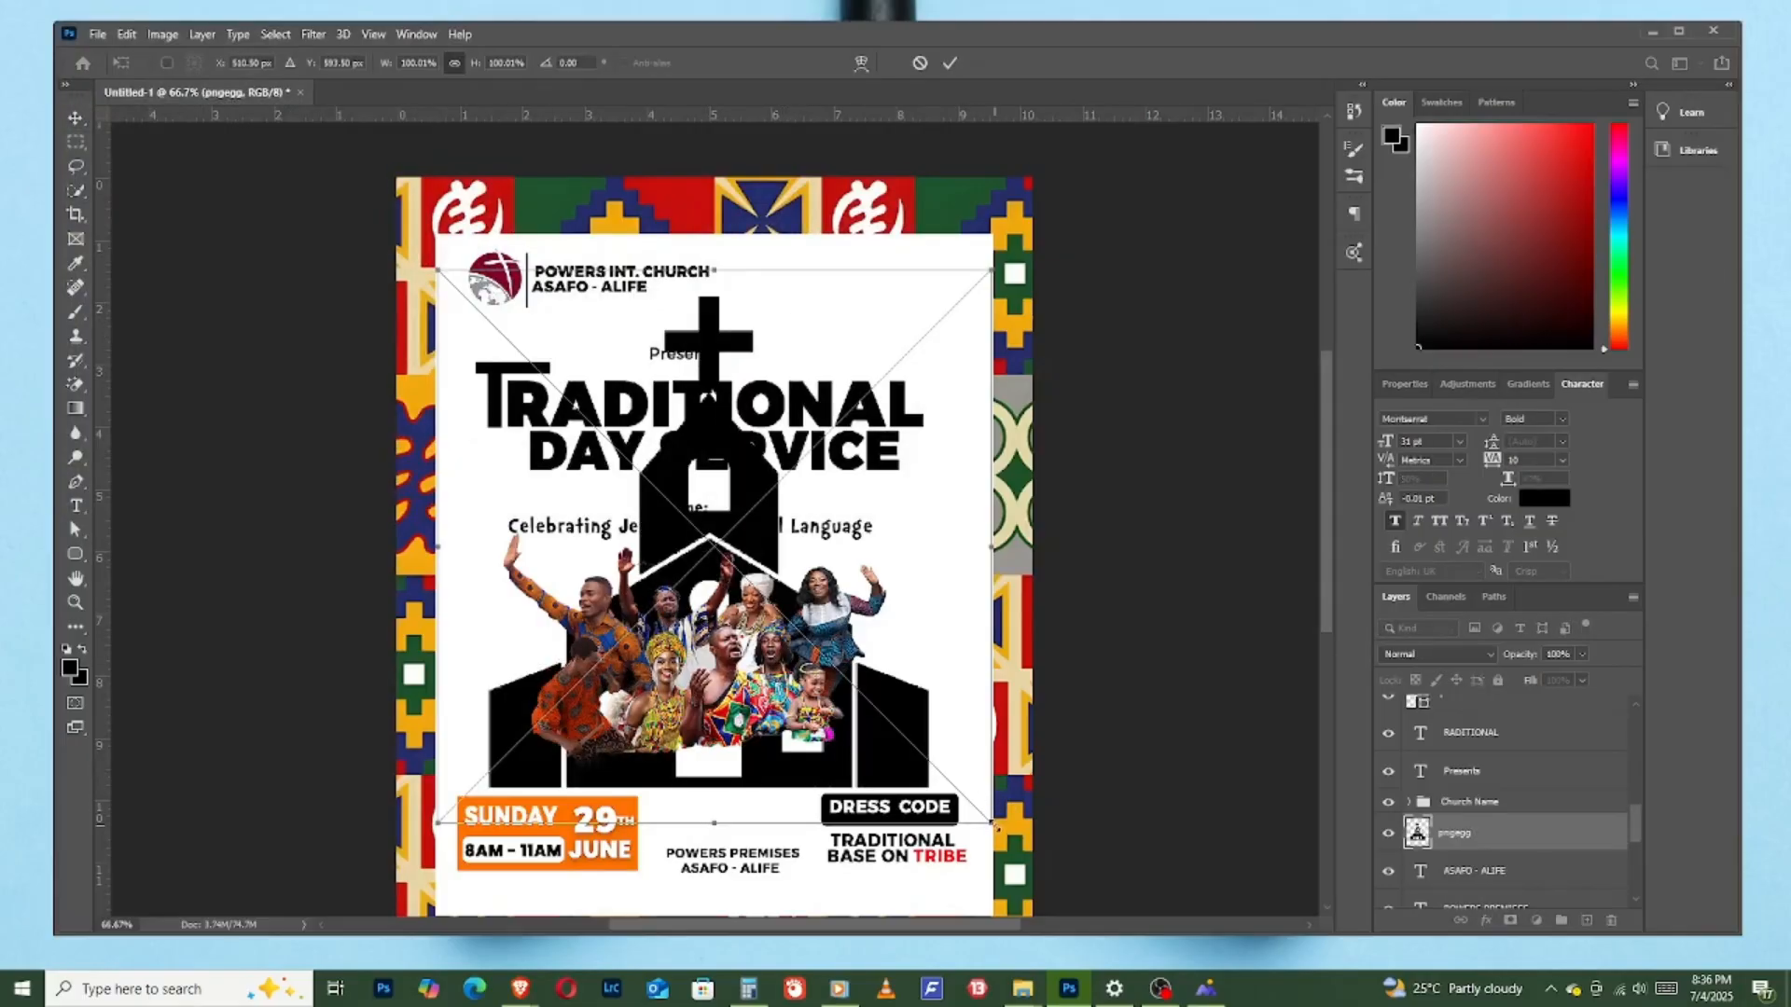
# - Scale the church silhouette down to about 16% and place it centred just above "POWERS PREMISES"
pyautogui.moveTo(994, 826); pyautogui.dragTo(758, 586)
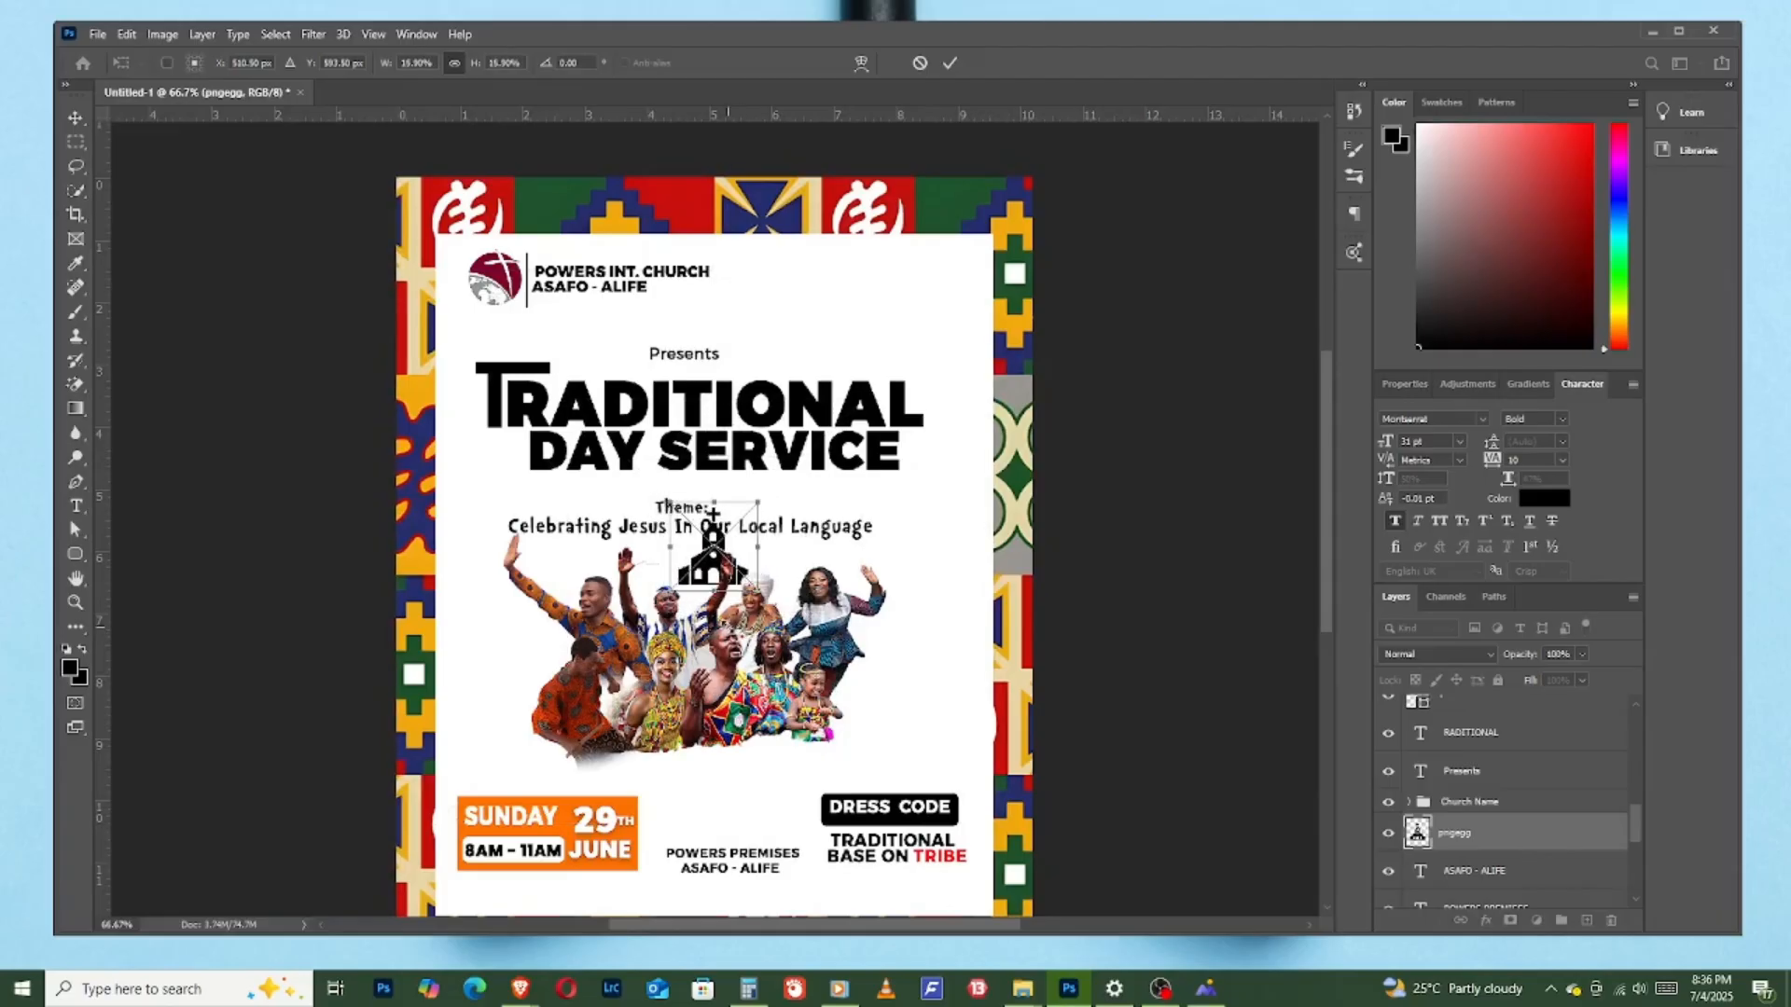
pyautogui.moveTo(713, 513); pyautogui.dragTo(736, 829)
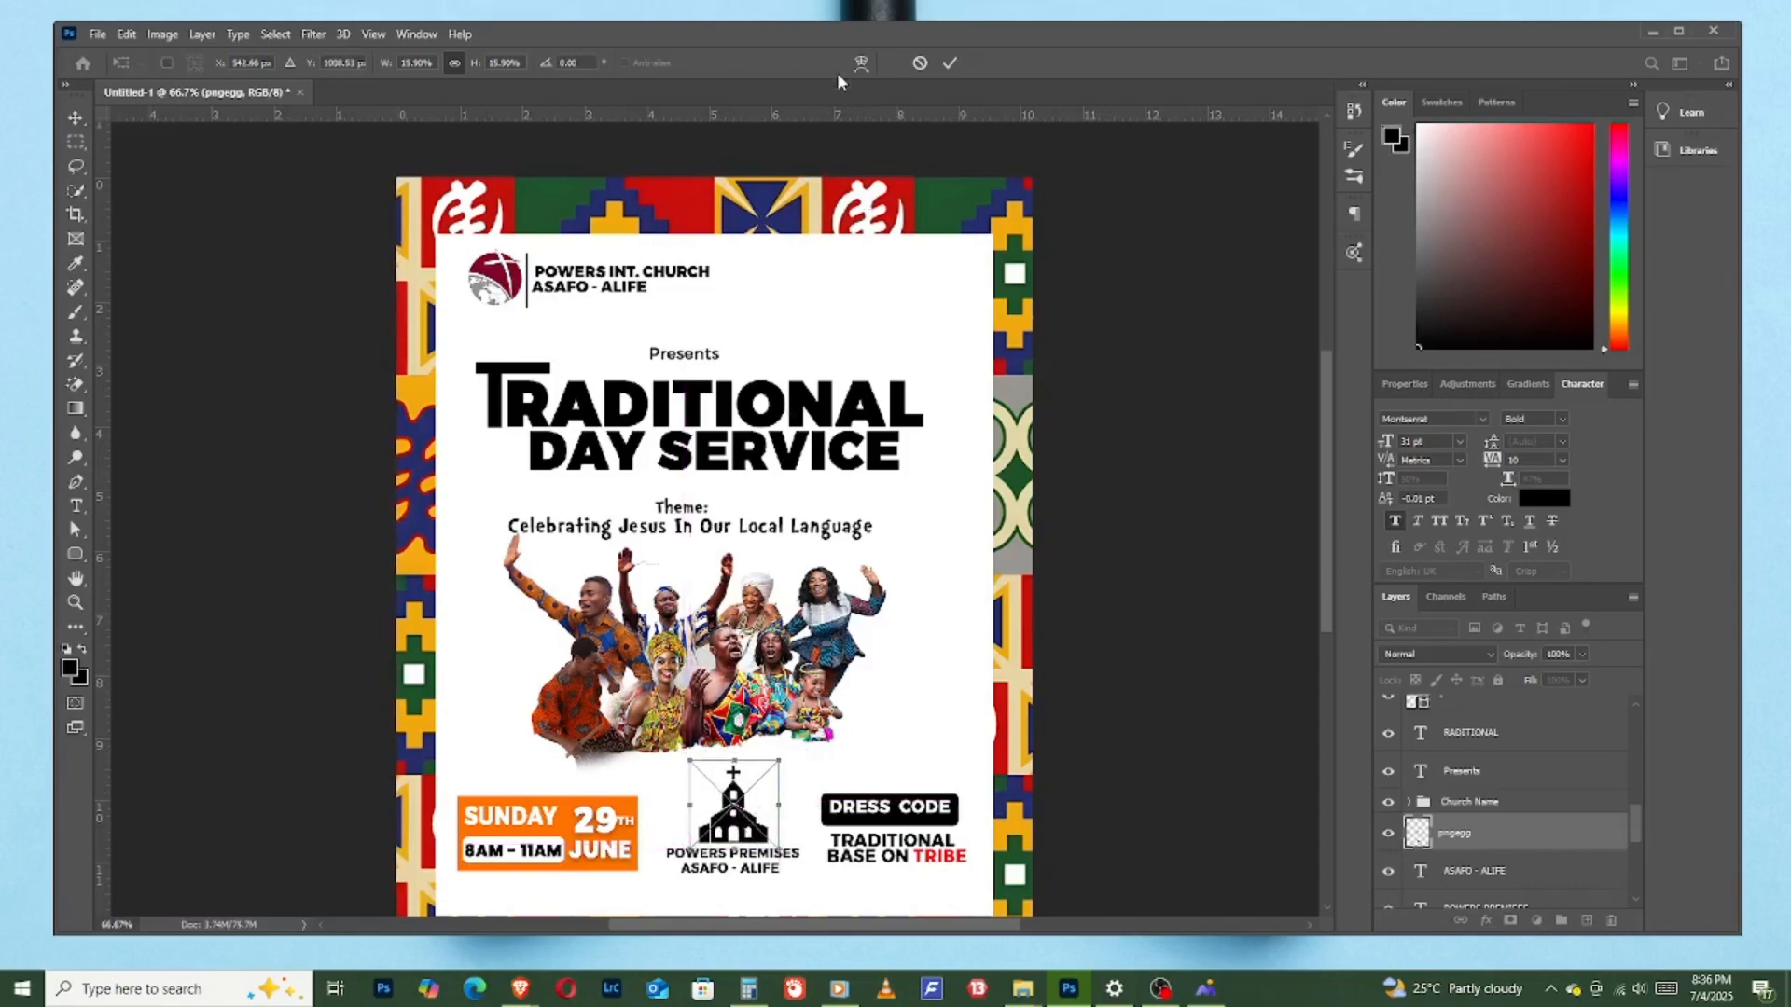
pyautogui.click(941, 69)
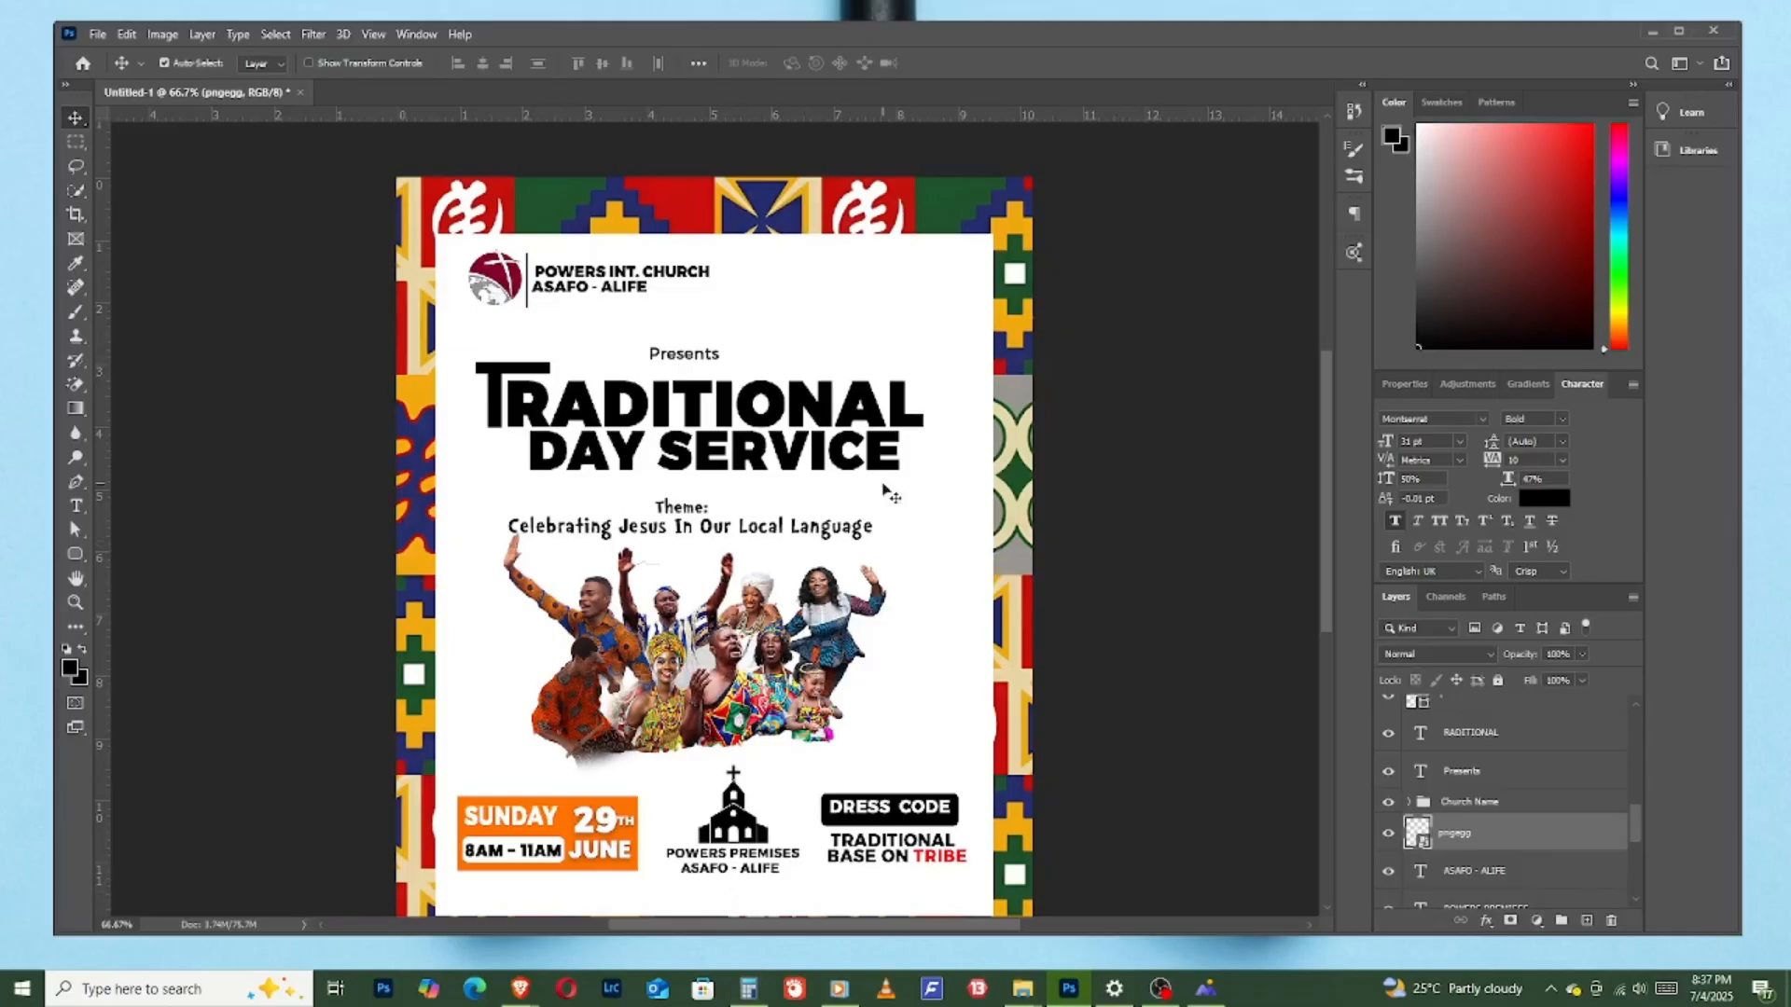
# - Move the Church Name group to the horizontal centre of the flyer's header, slightly higher than before
pyautogui.hotkey('ctrl', 't')
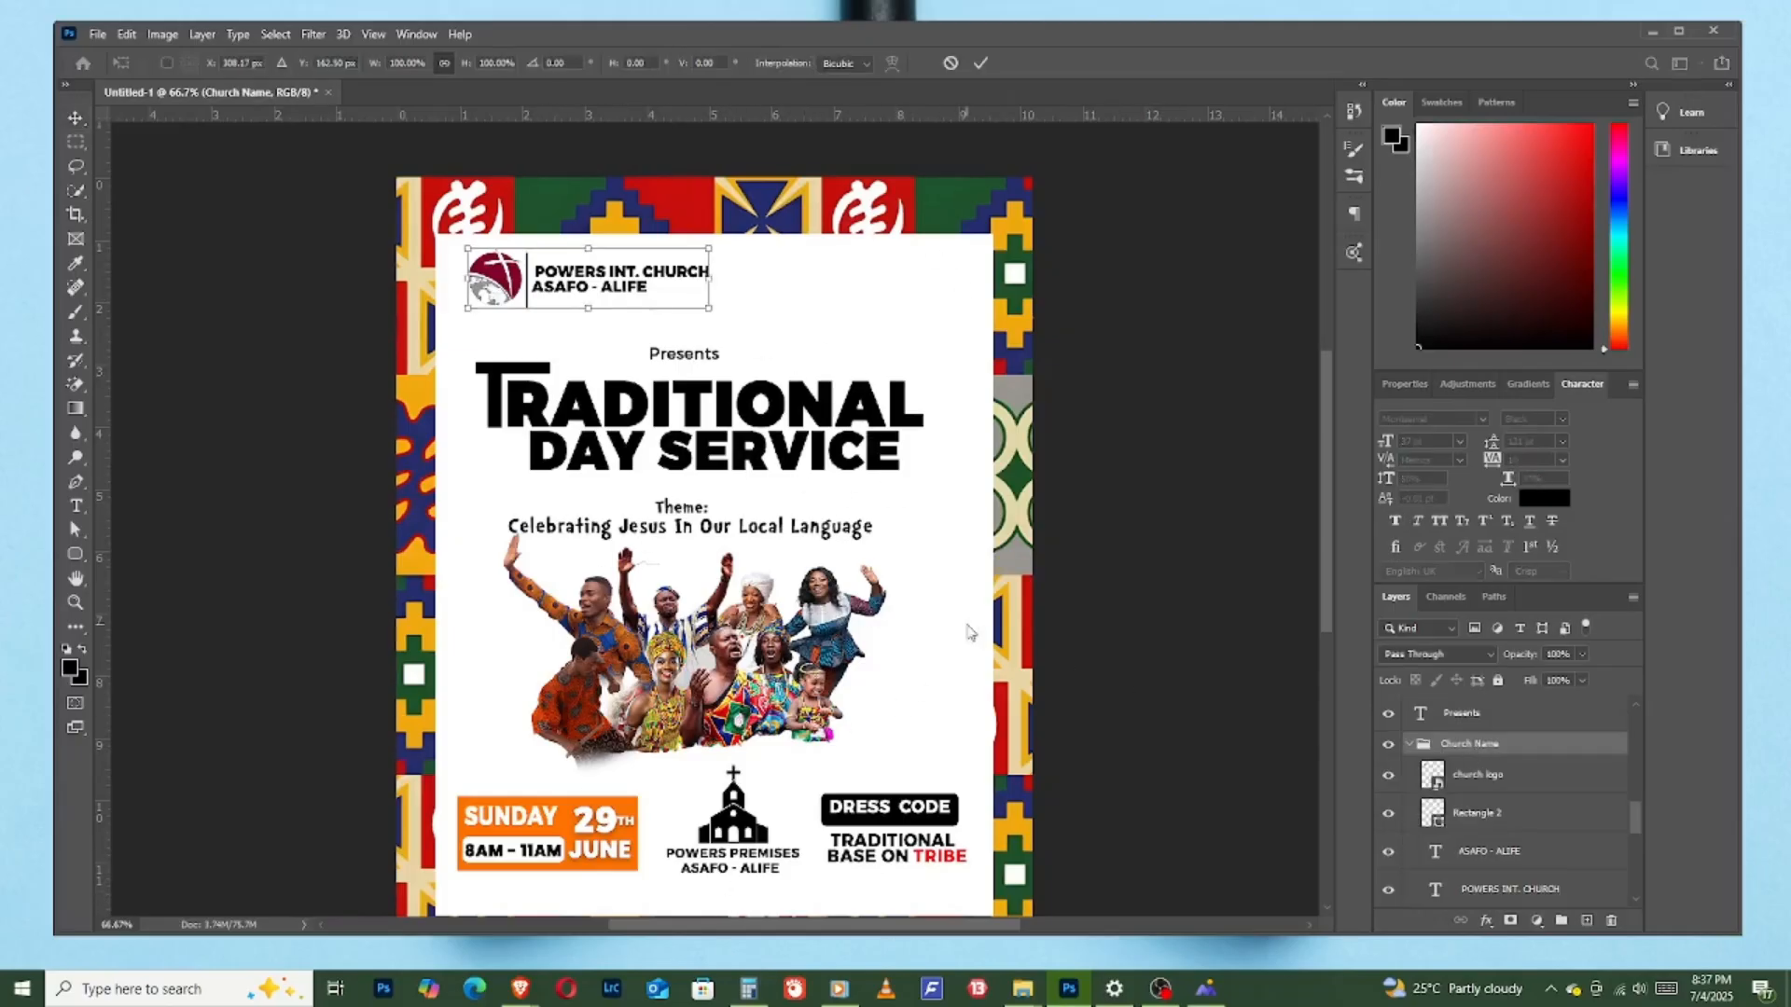
pyautogui.moveTo(615, 277); pyautogui.dragTo(731, 272)
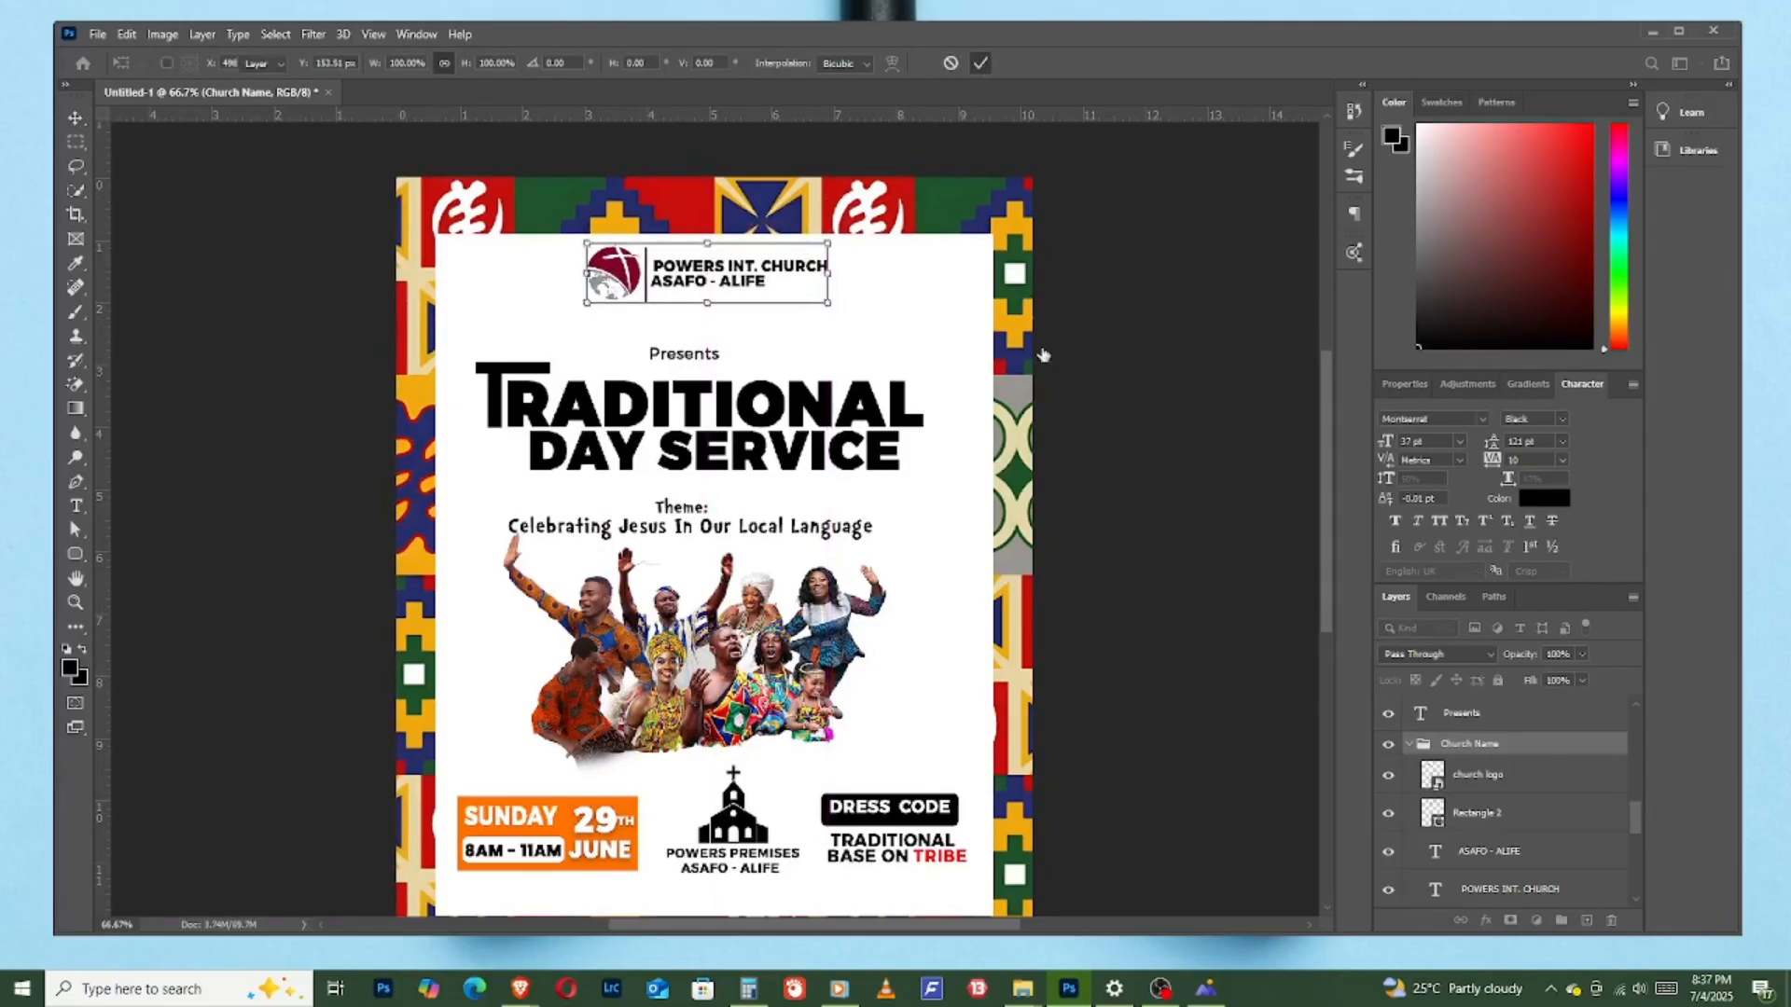
pyautogui.click(1070, 471)
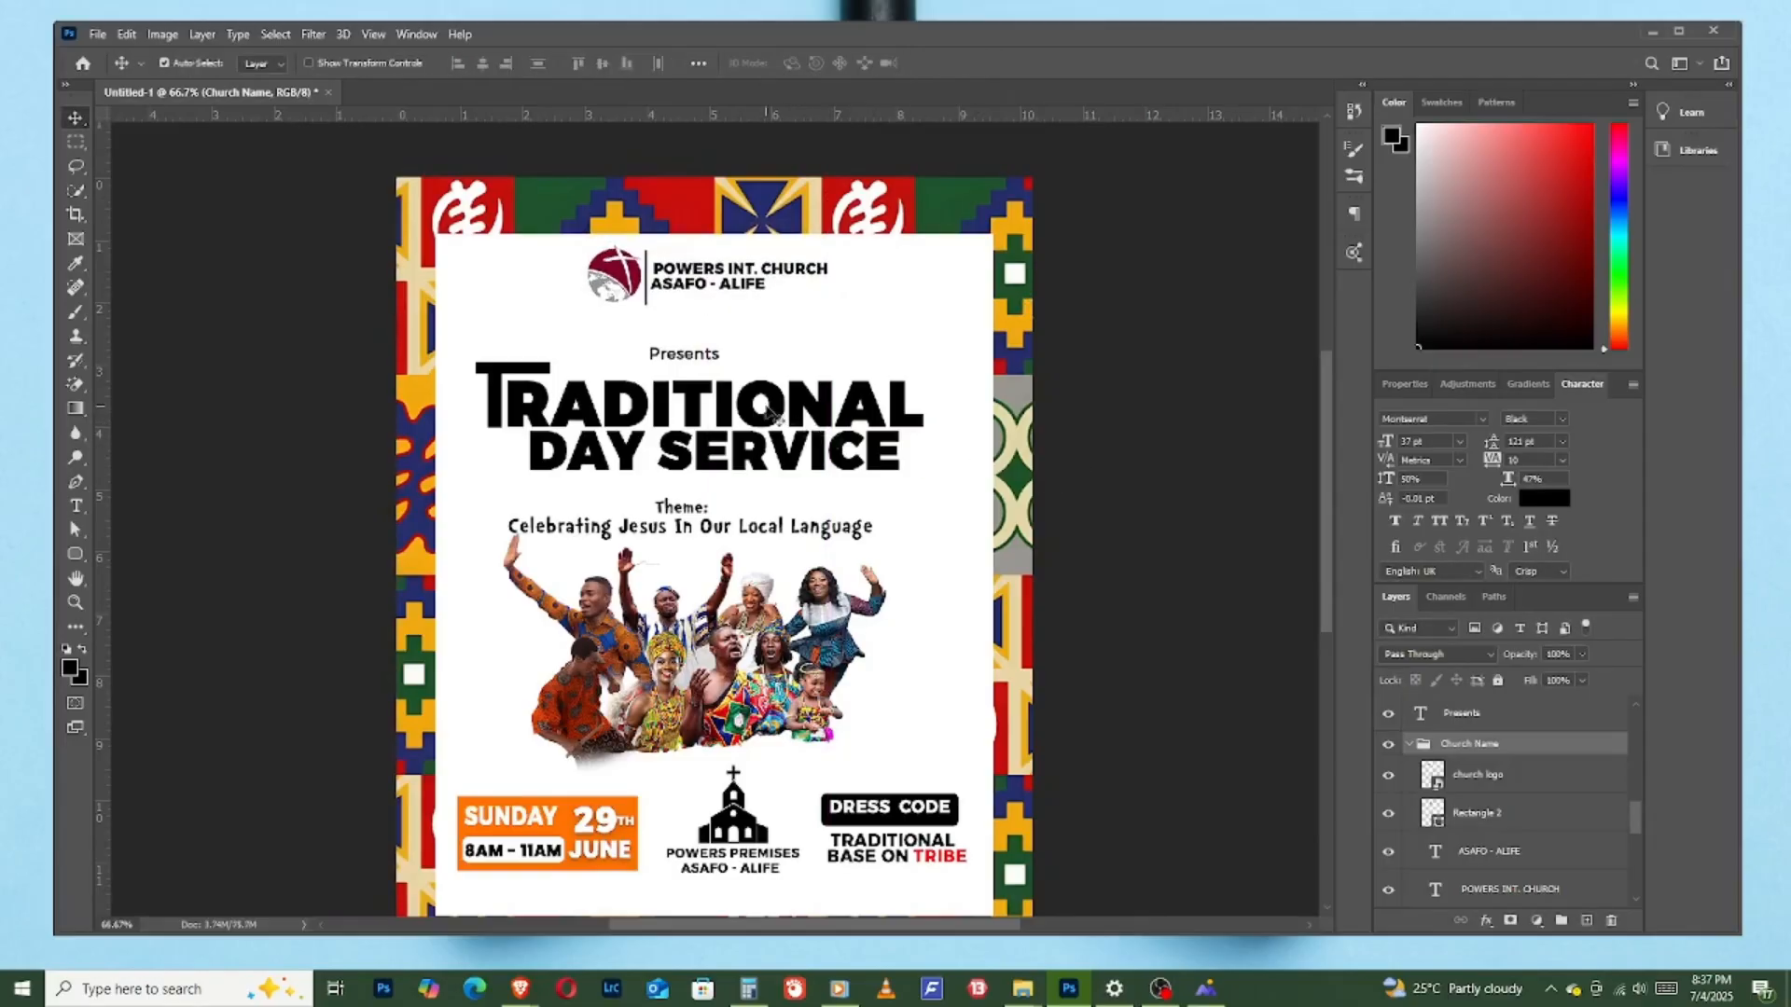
# - Recolour the theme line "Celebrating Jesus In Our Local Language" to red ff0a0a, sampled from the word "TRIBE"
pyautogui.scroll(-2, 851, 623)
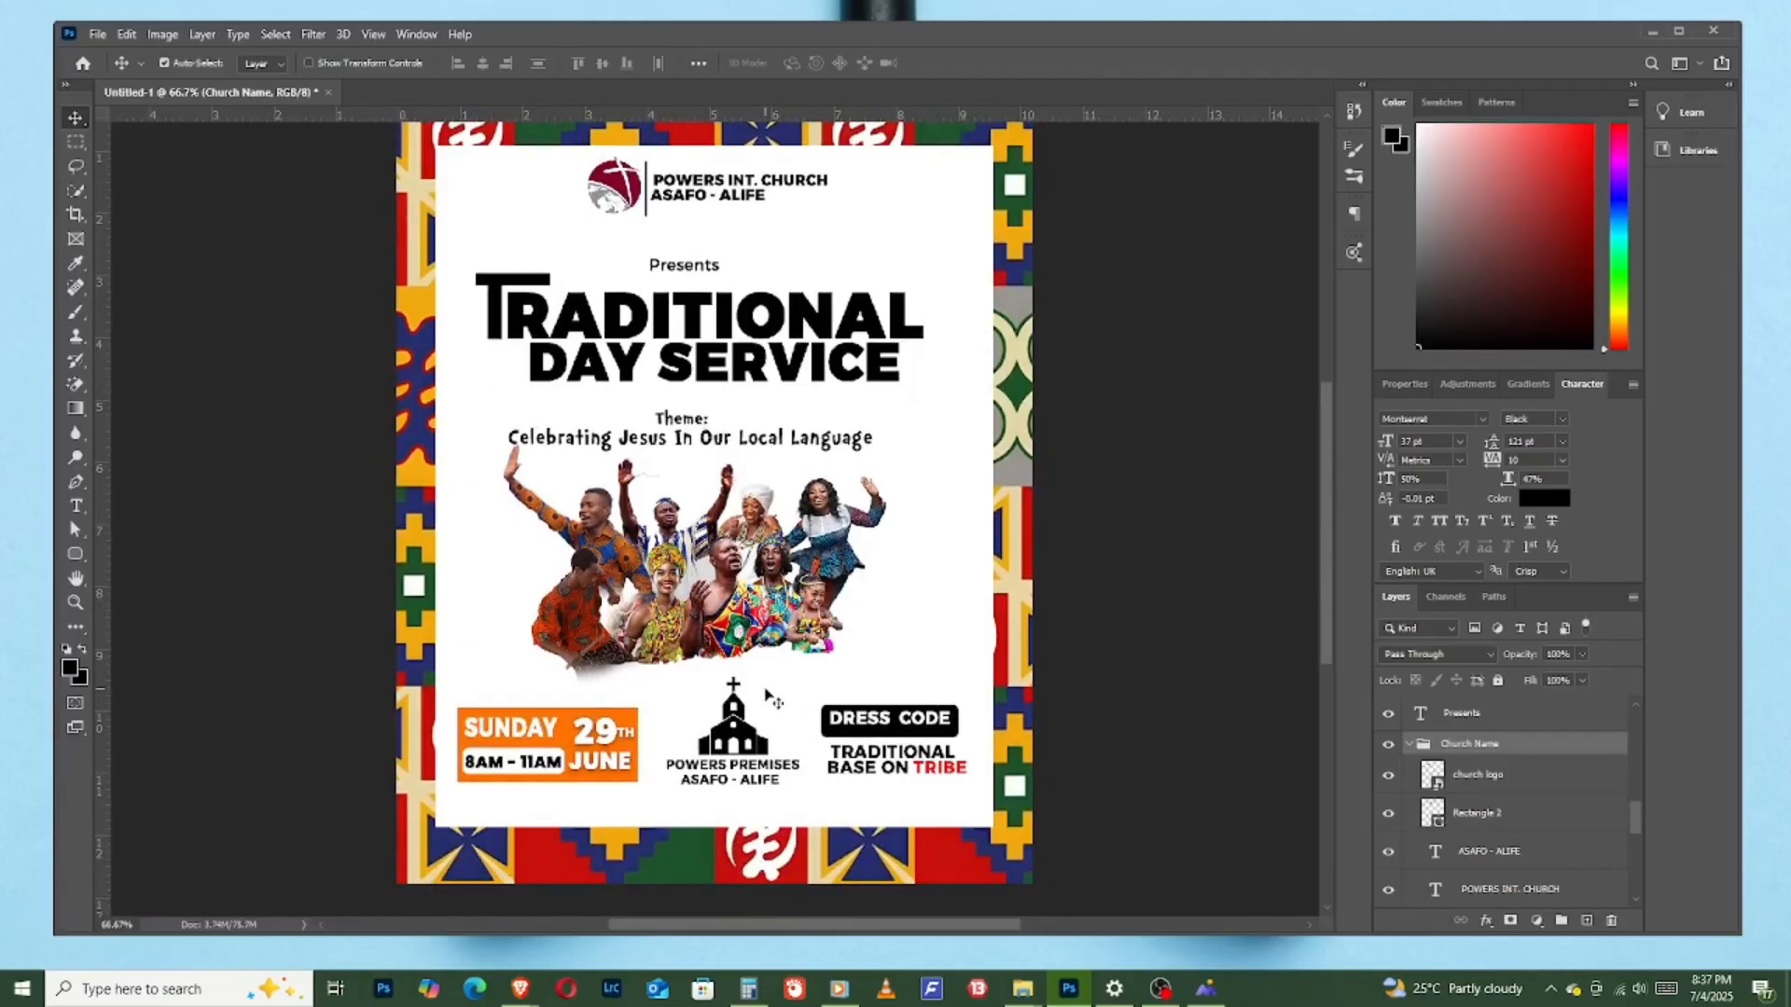
pyautogui.click(804, 449)
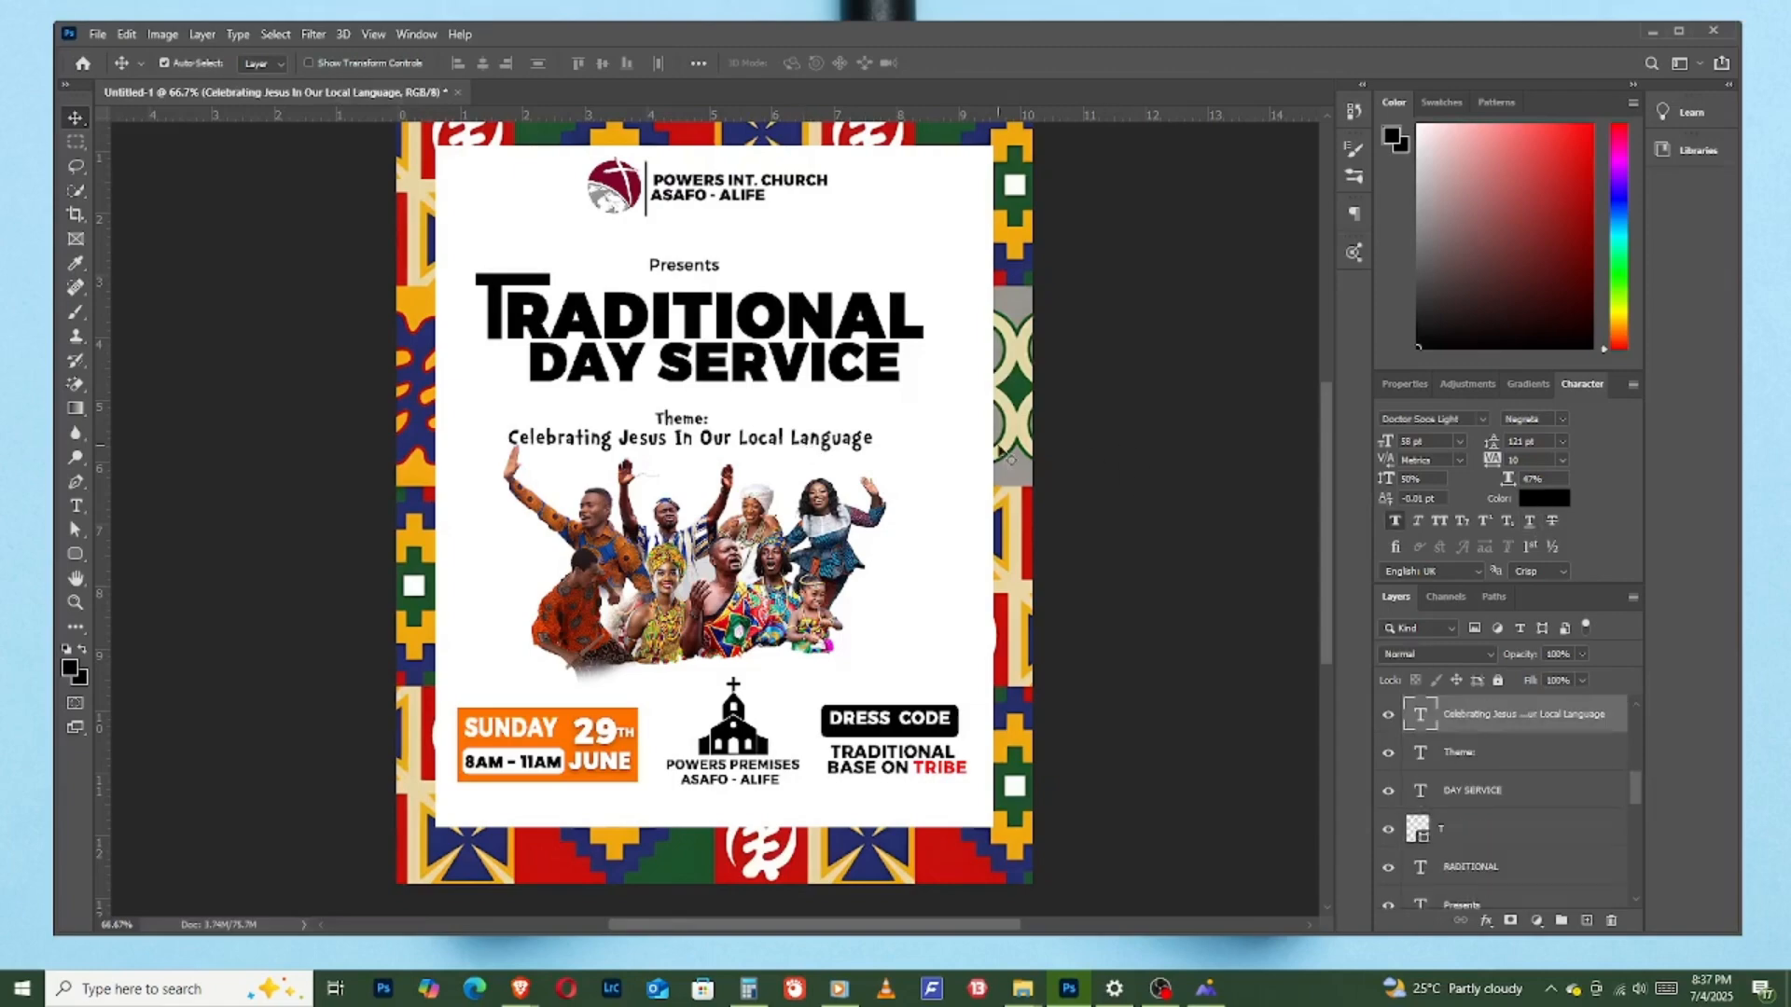
pyautogui.click(1541, 501)
pyautogui.click(931, 836)
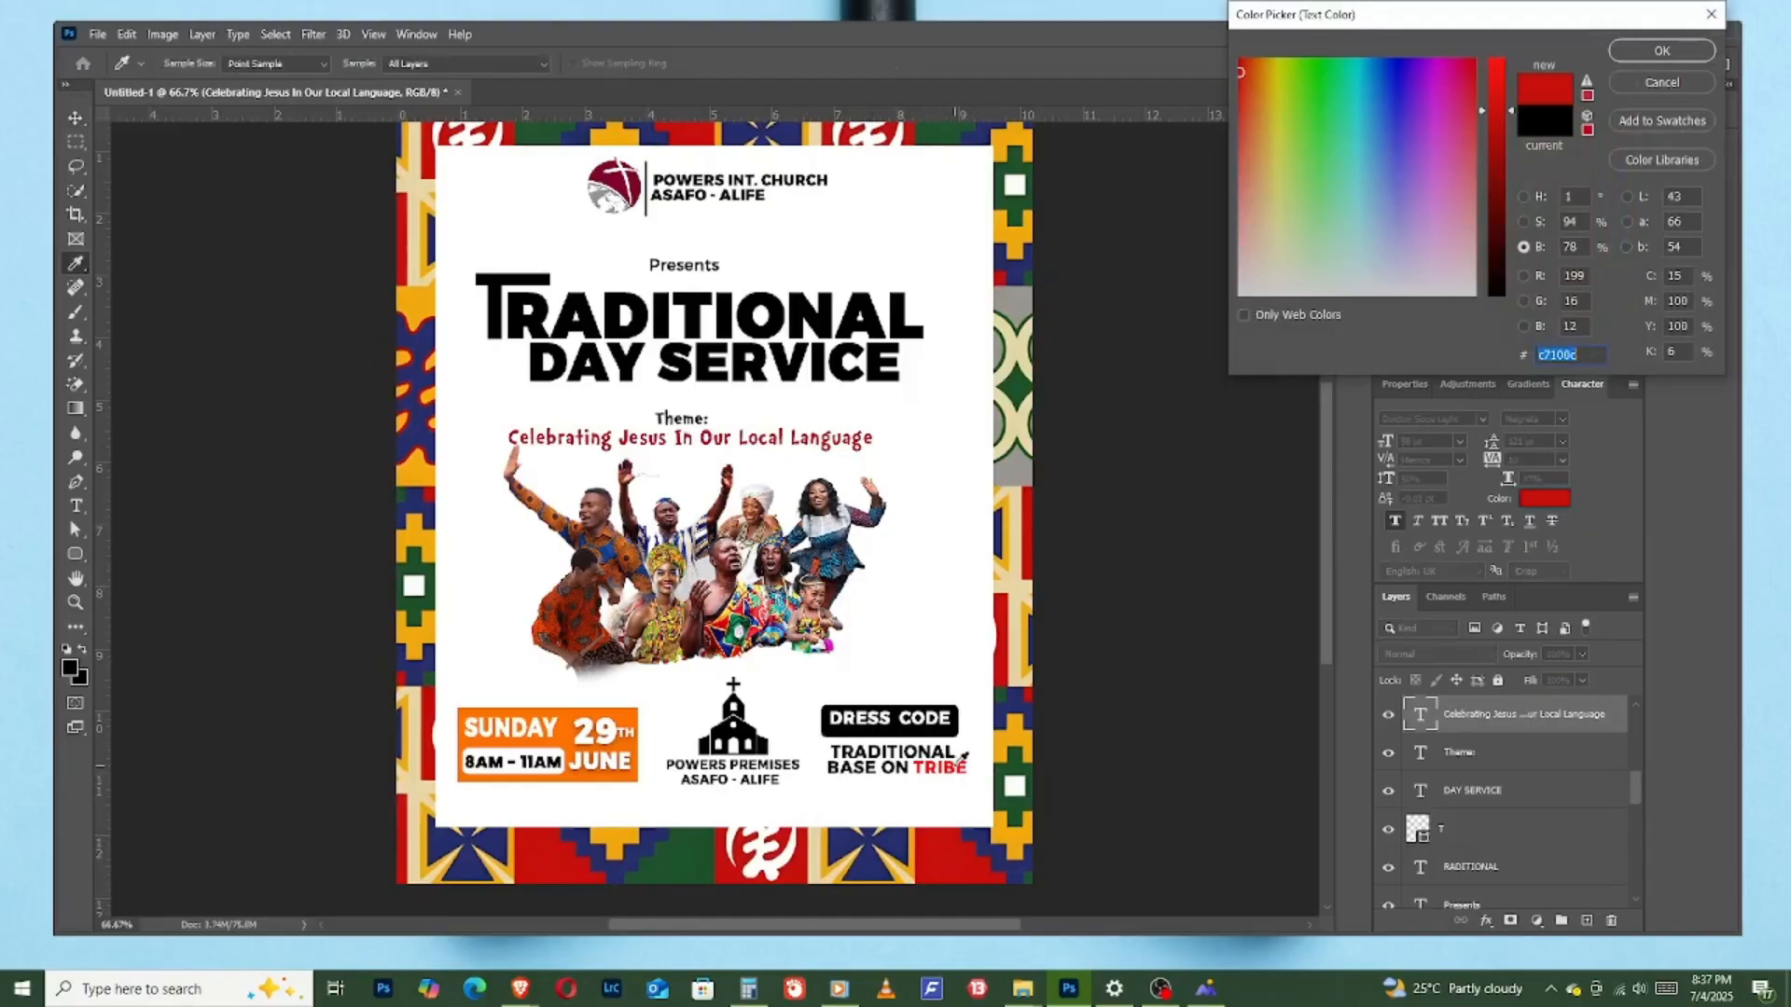
pyautogui.click(955, 763)
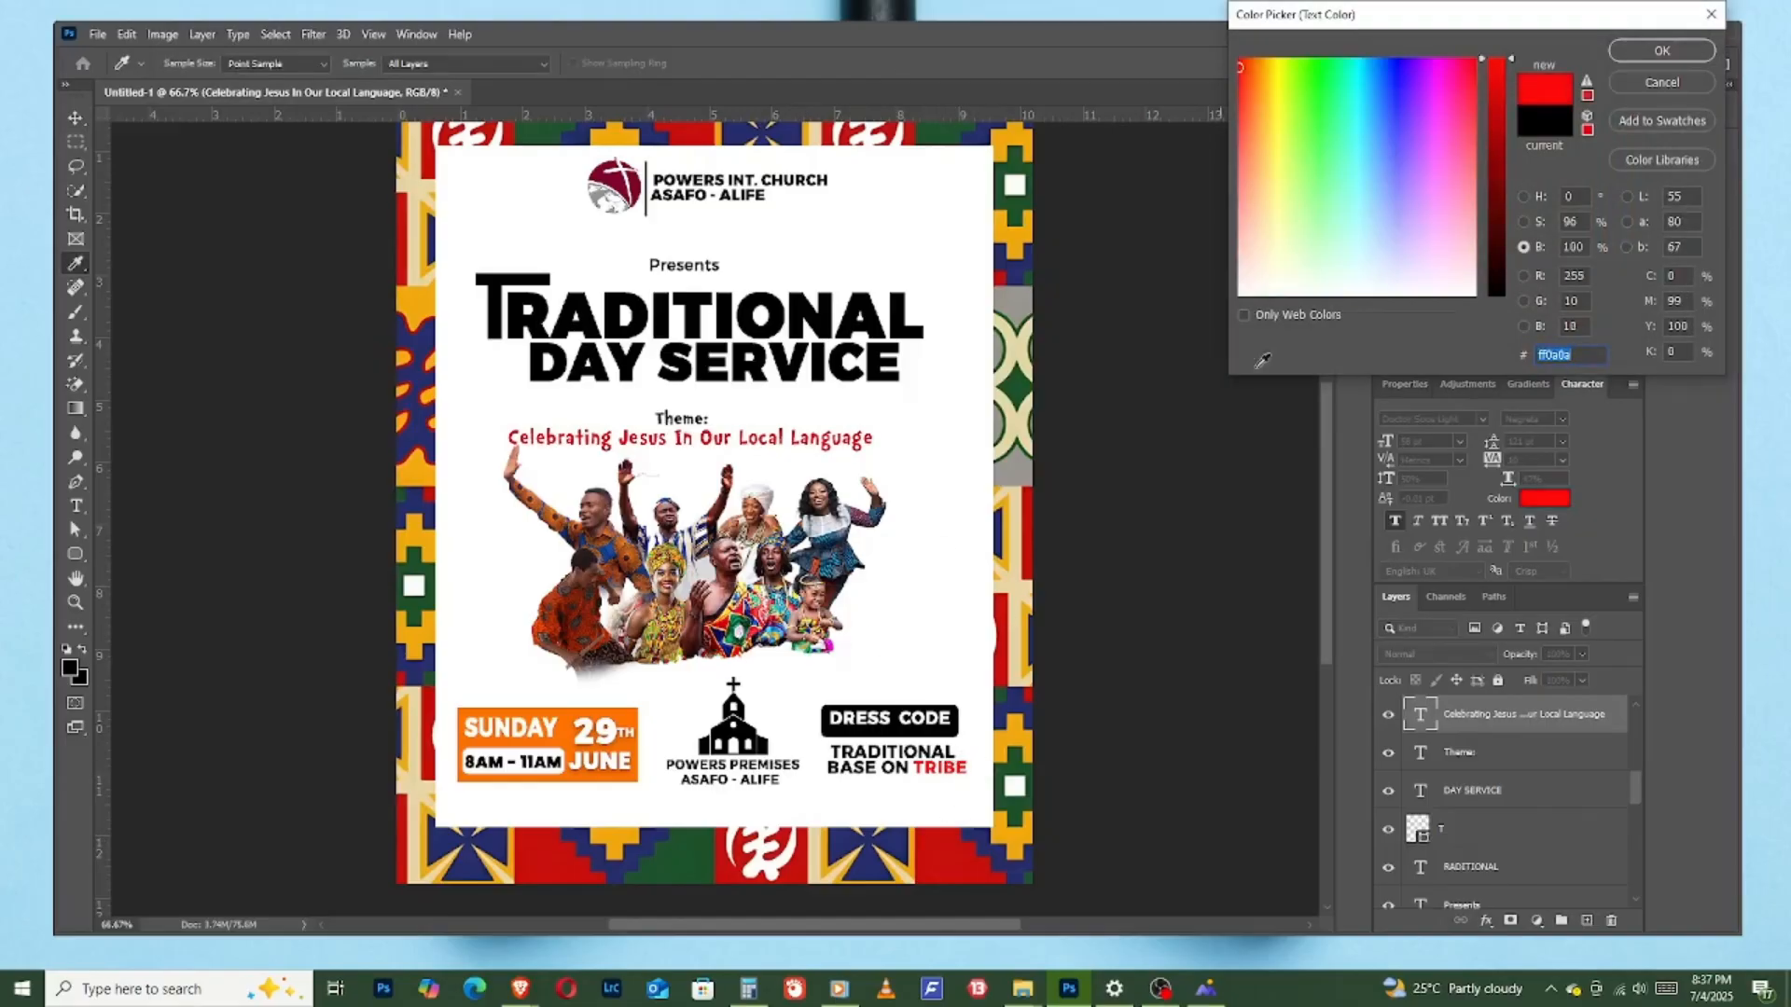
pyautogui.click(1661, 51)
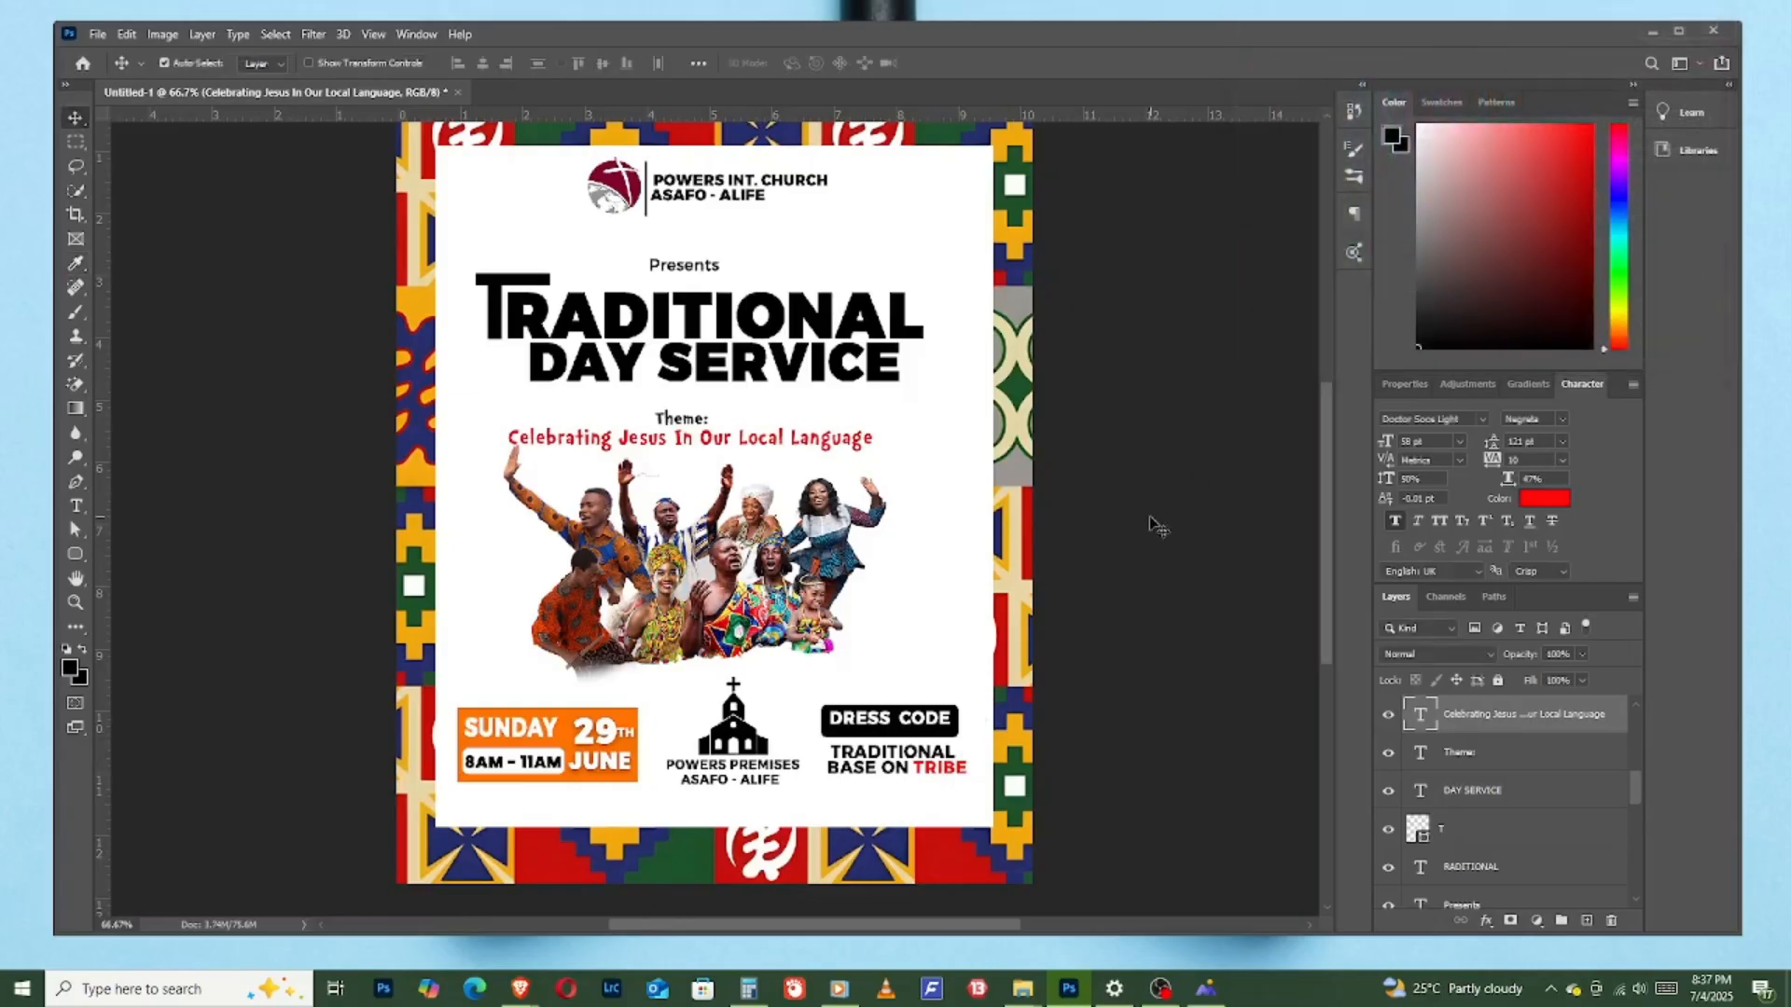
# - Recolour the "DAY SERVICE" text to orange fd7100, sampled from the date block
pyautogui.click(679, 373)
pyautogui.click(1551, 502)
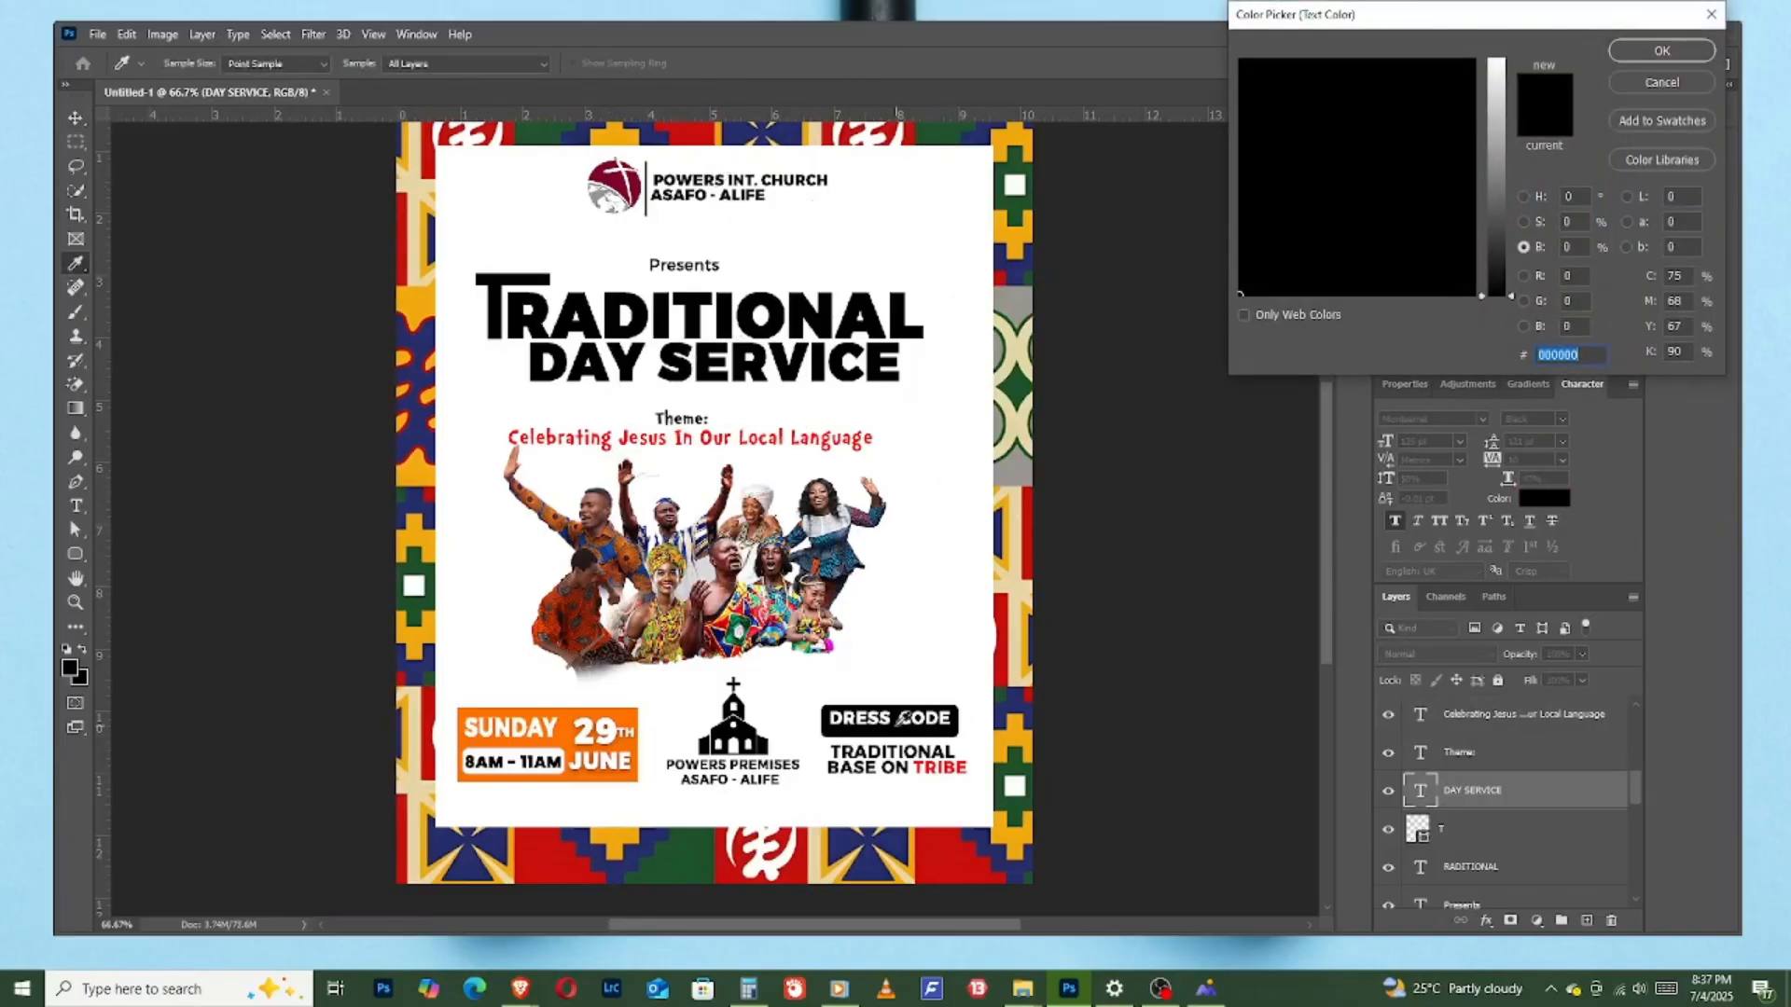
pyautogui.click(434, 303)
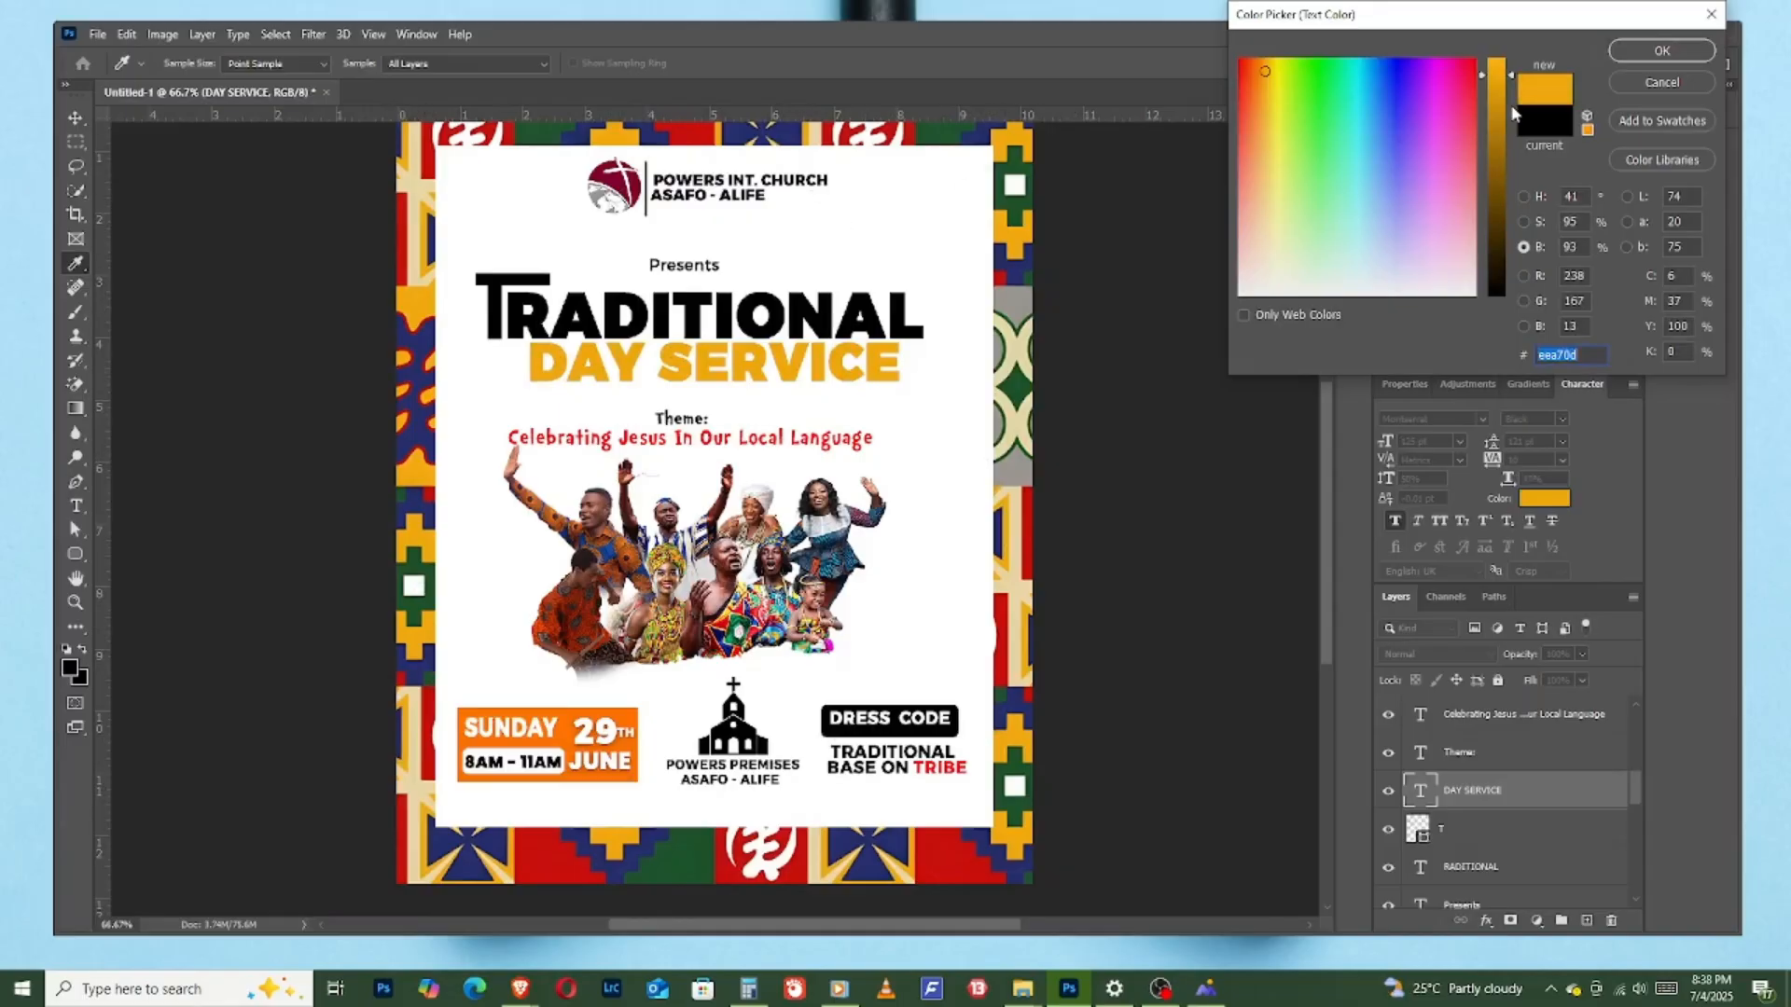
pyautogui.click(631, 707)
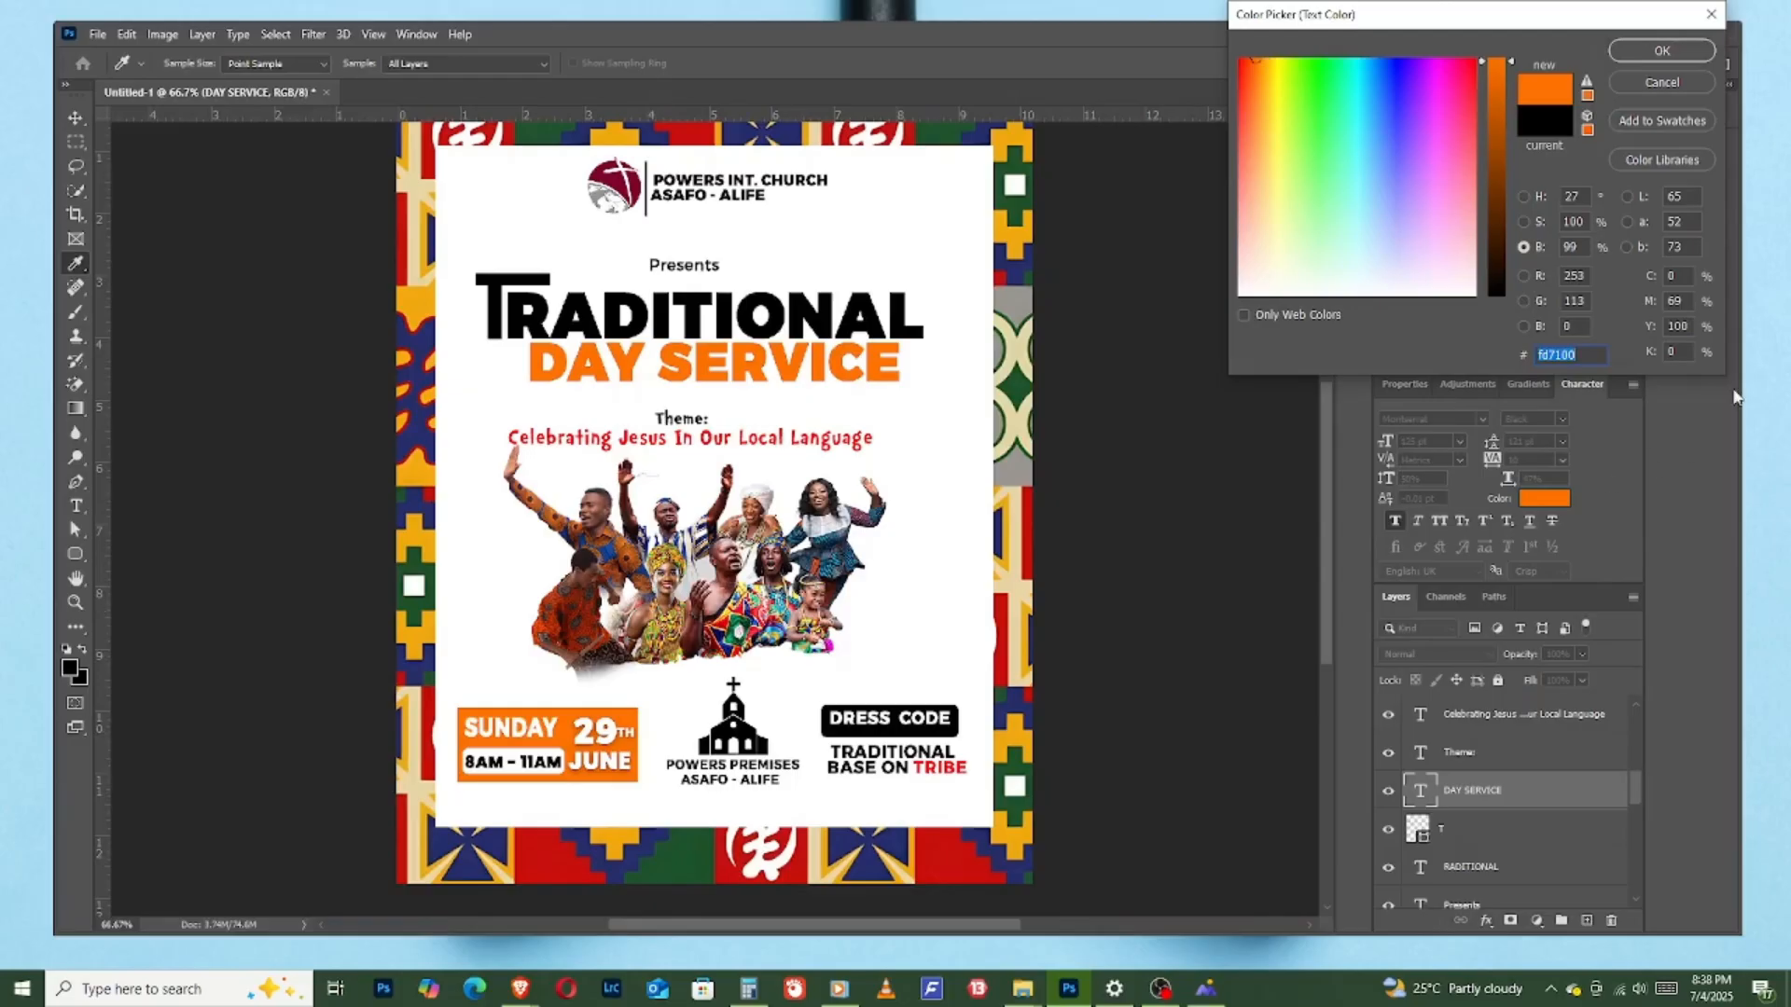
pyautogui.click(1661, 51)
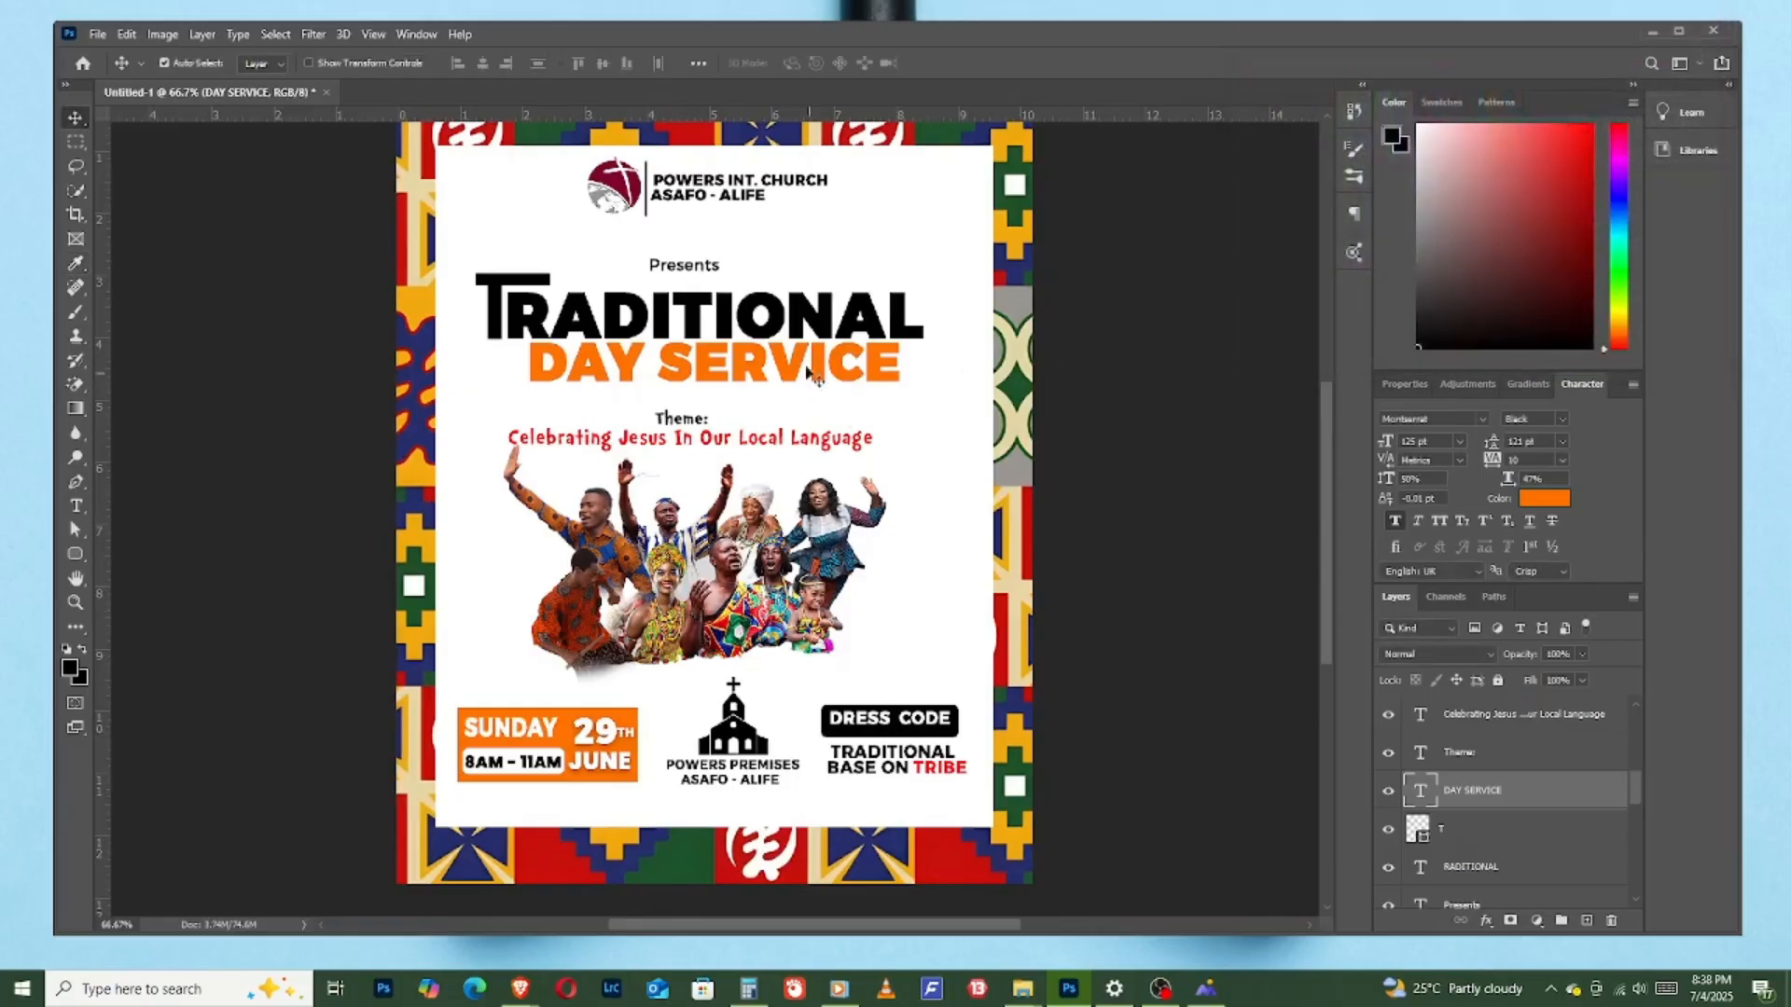
# - Place the green-and-orange kente fabric image as an embedded file directly above the "RADITIONAL" text layer
pyautogui.click(772, 326)
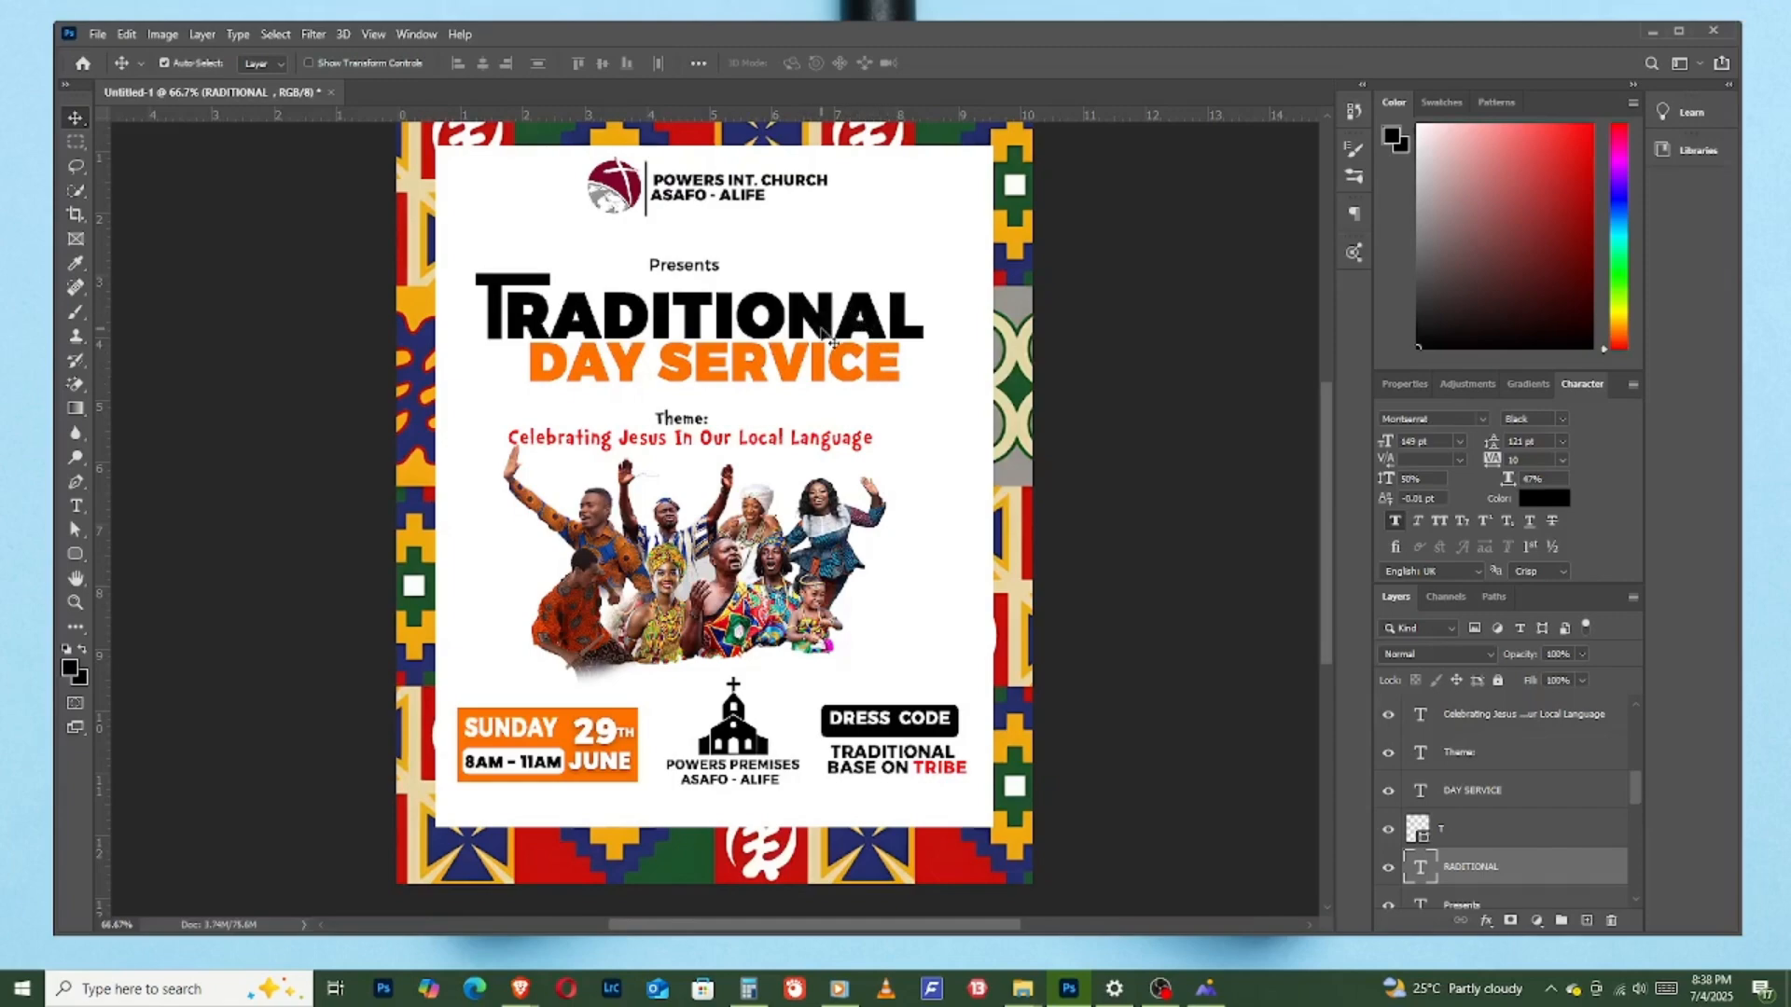
pyautogui.click(91, 39)
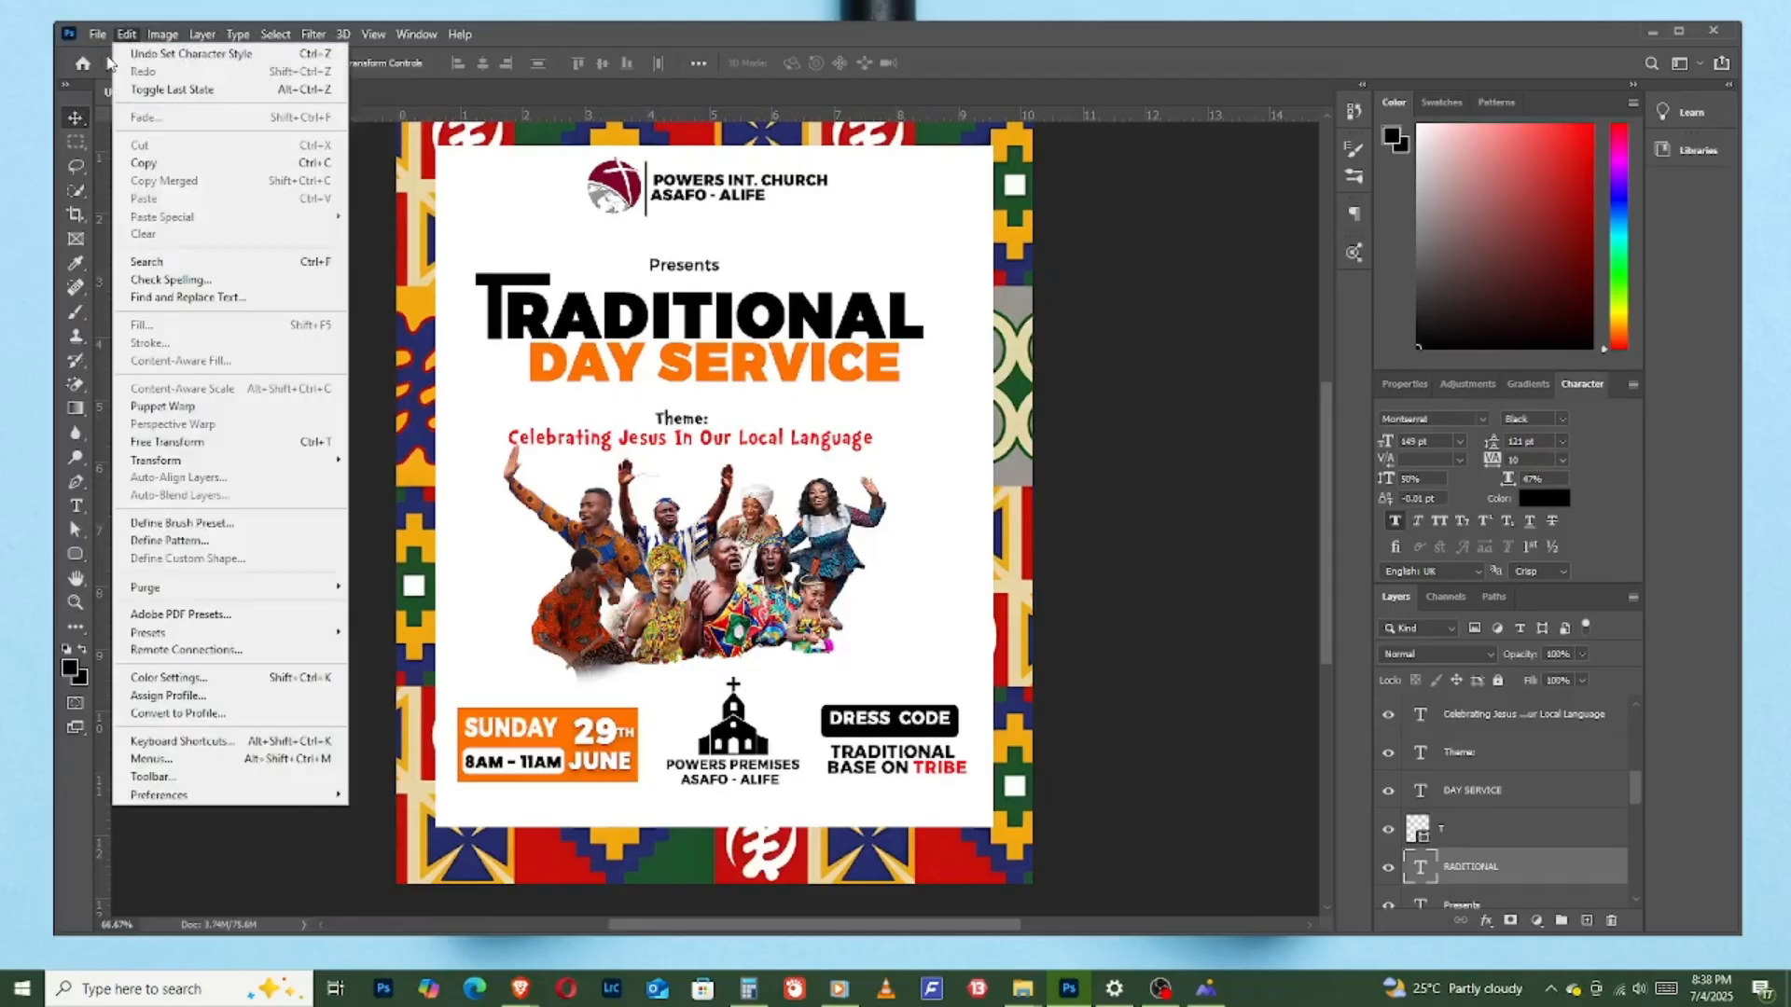
pyautogui.press('Escape')
pyautogui.click(97, 39)
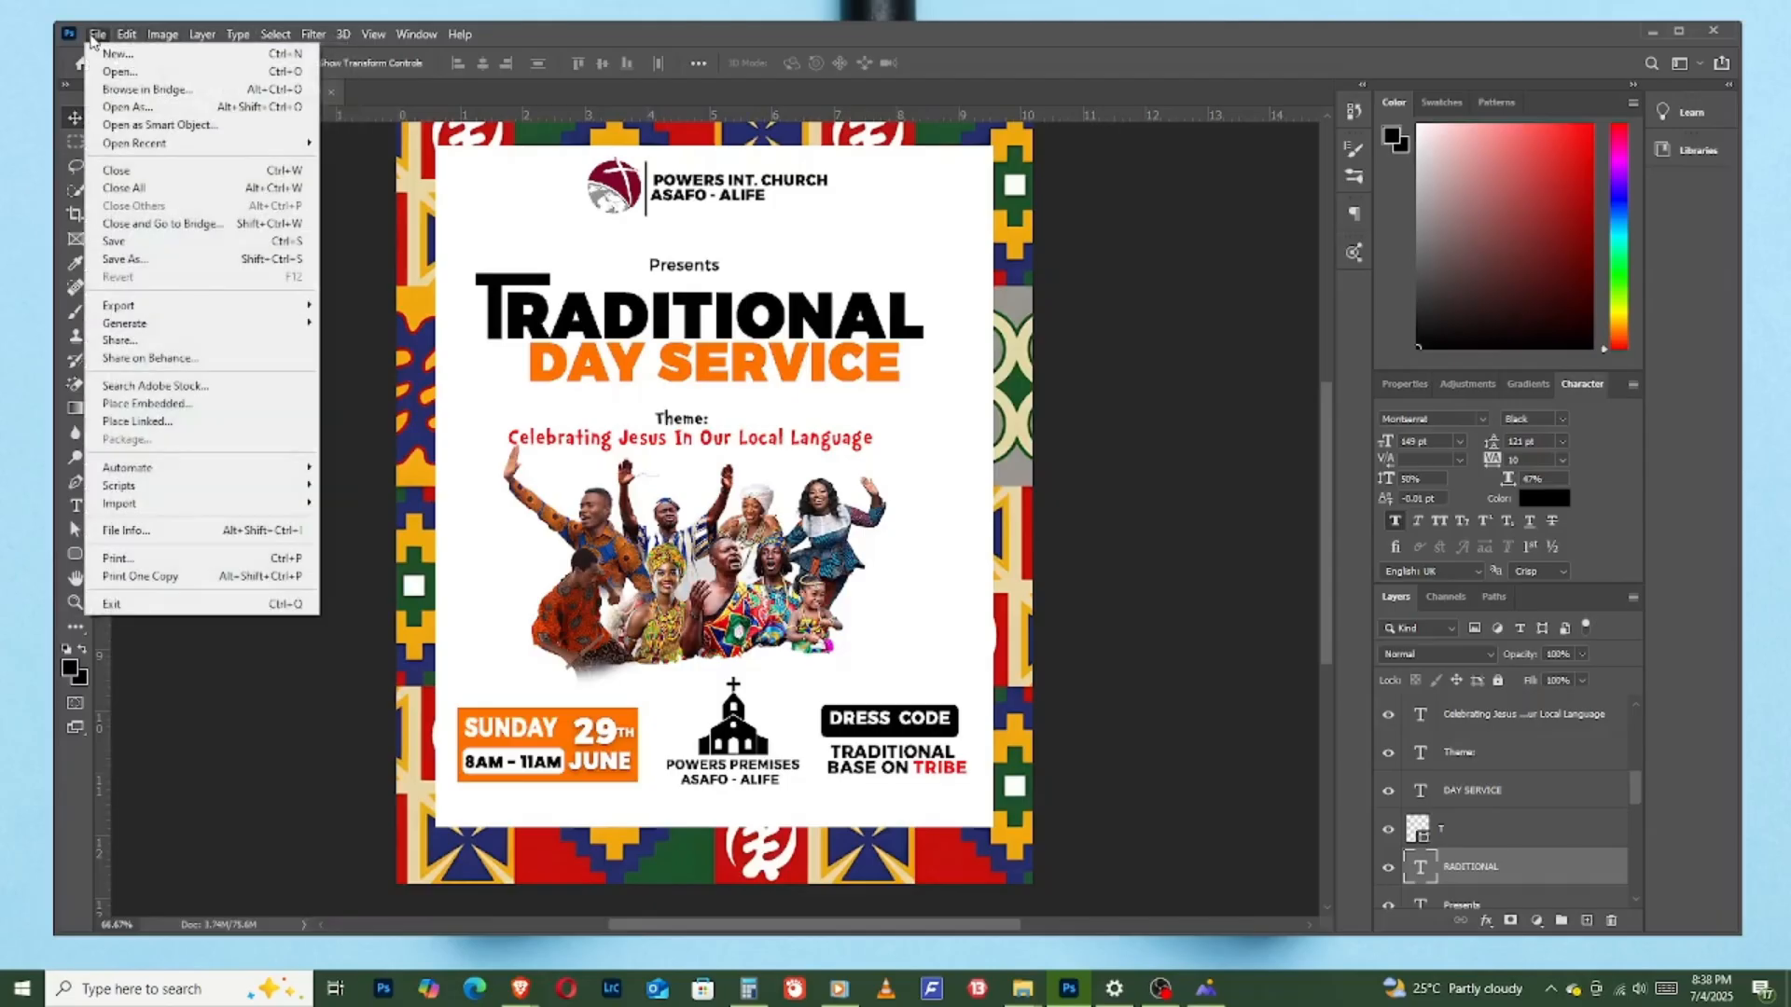
pyautogui.click(139, 405)
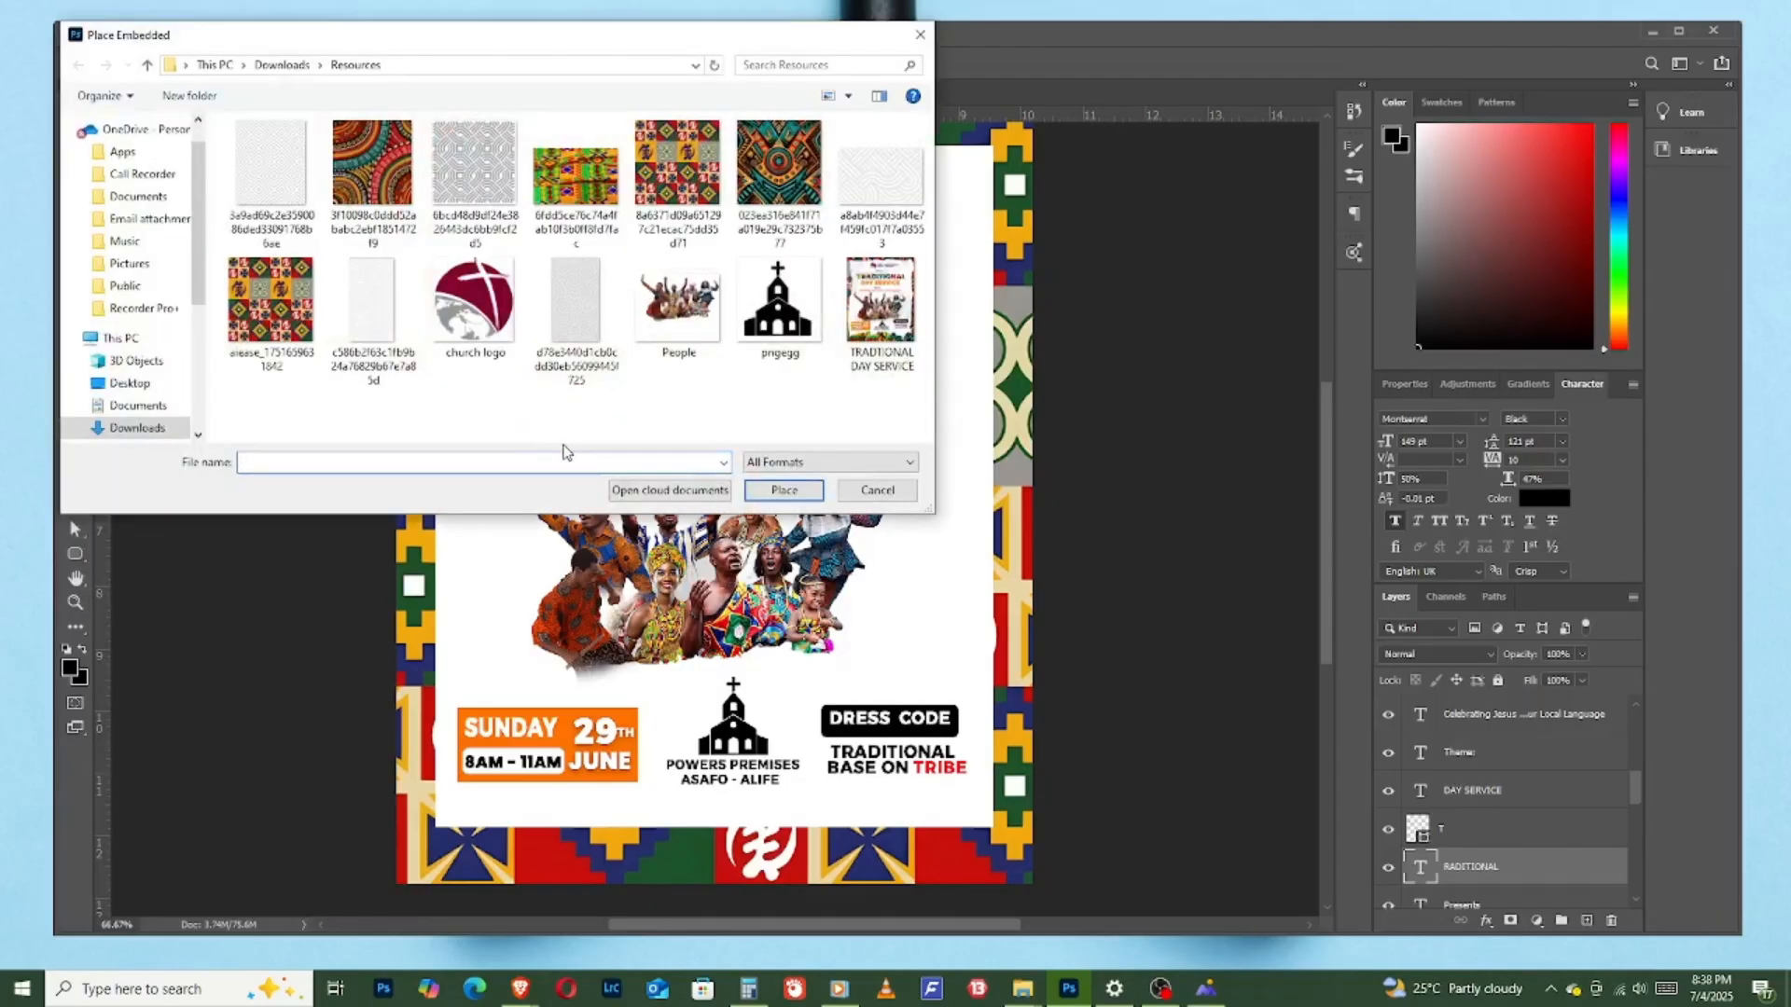
pyautogui.click(588, 187)
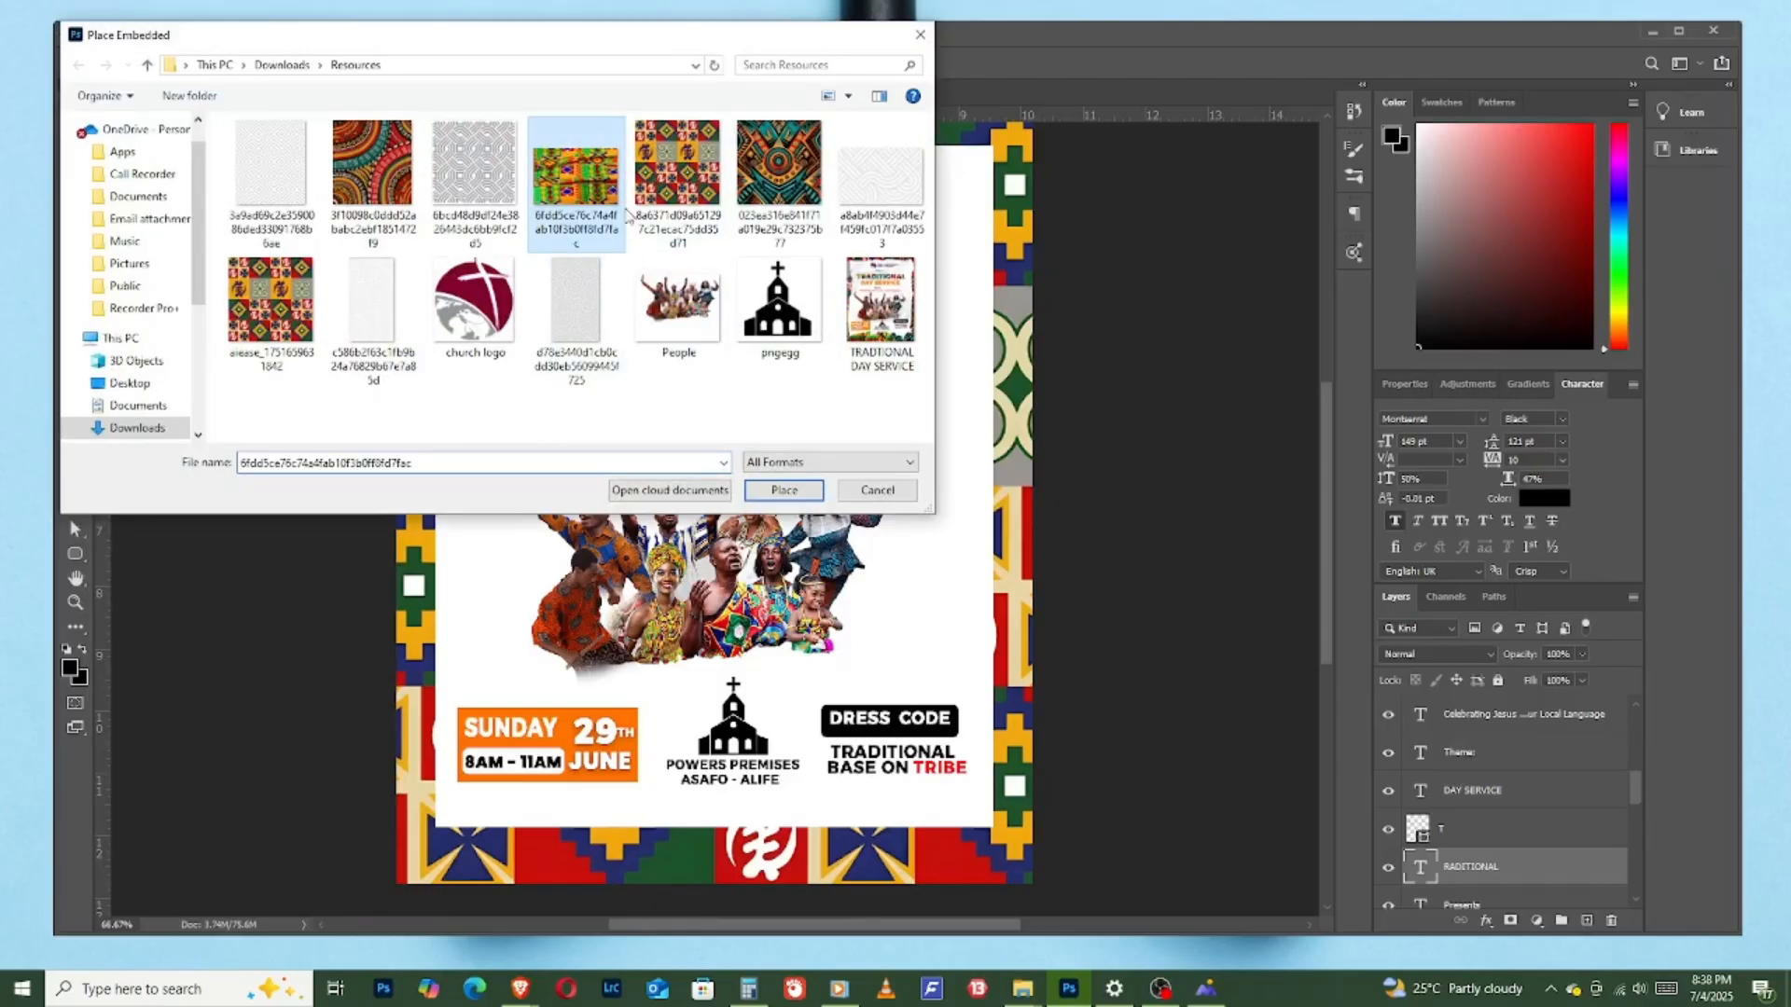
pyautogui.click(772, 496)
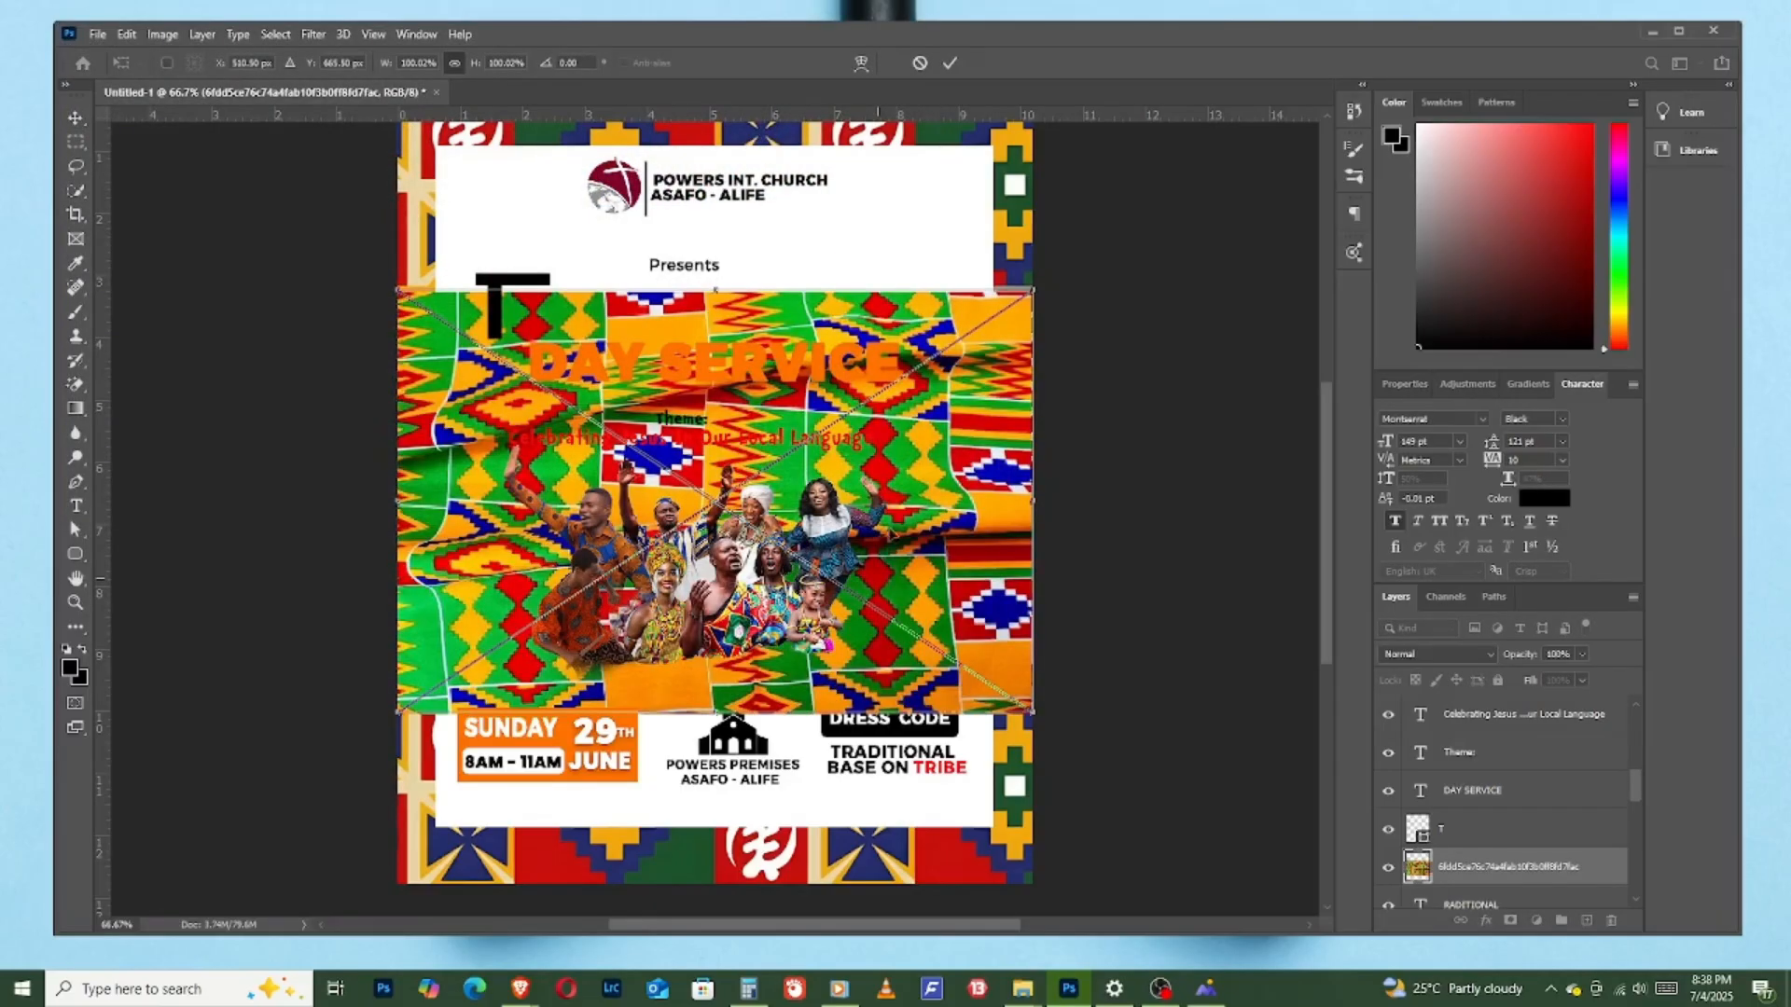
# - Move the kente fabric image up over the title and try clipping it to the "RADITIONAL" text
pyautogui.moveTo(875, 589); pyautogui.dragTo(893, 466)
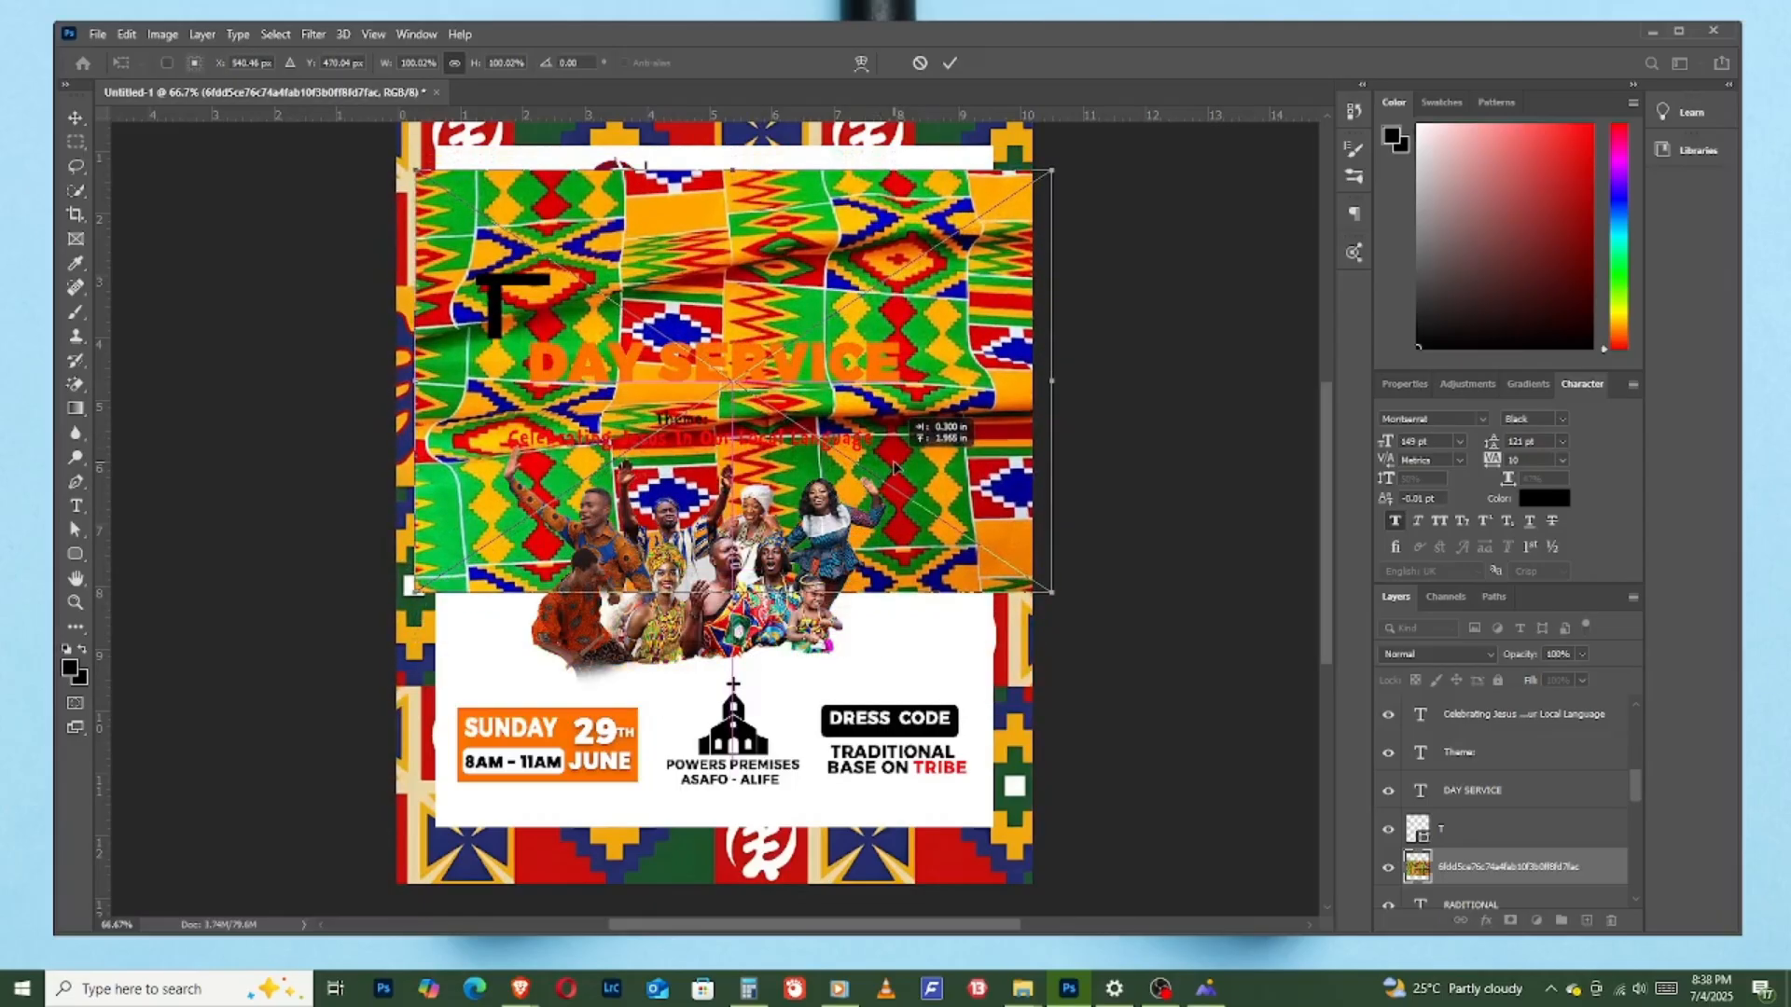
pyautogui.scroll(-3, 1483, 858)
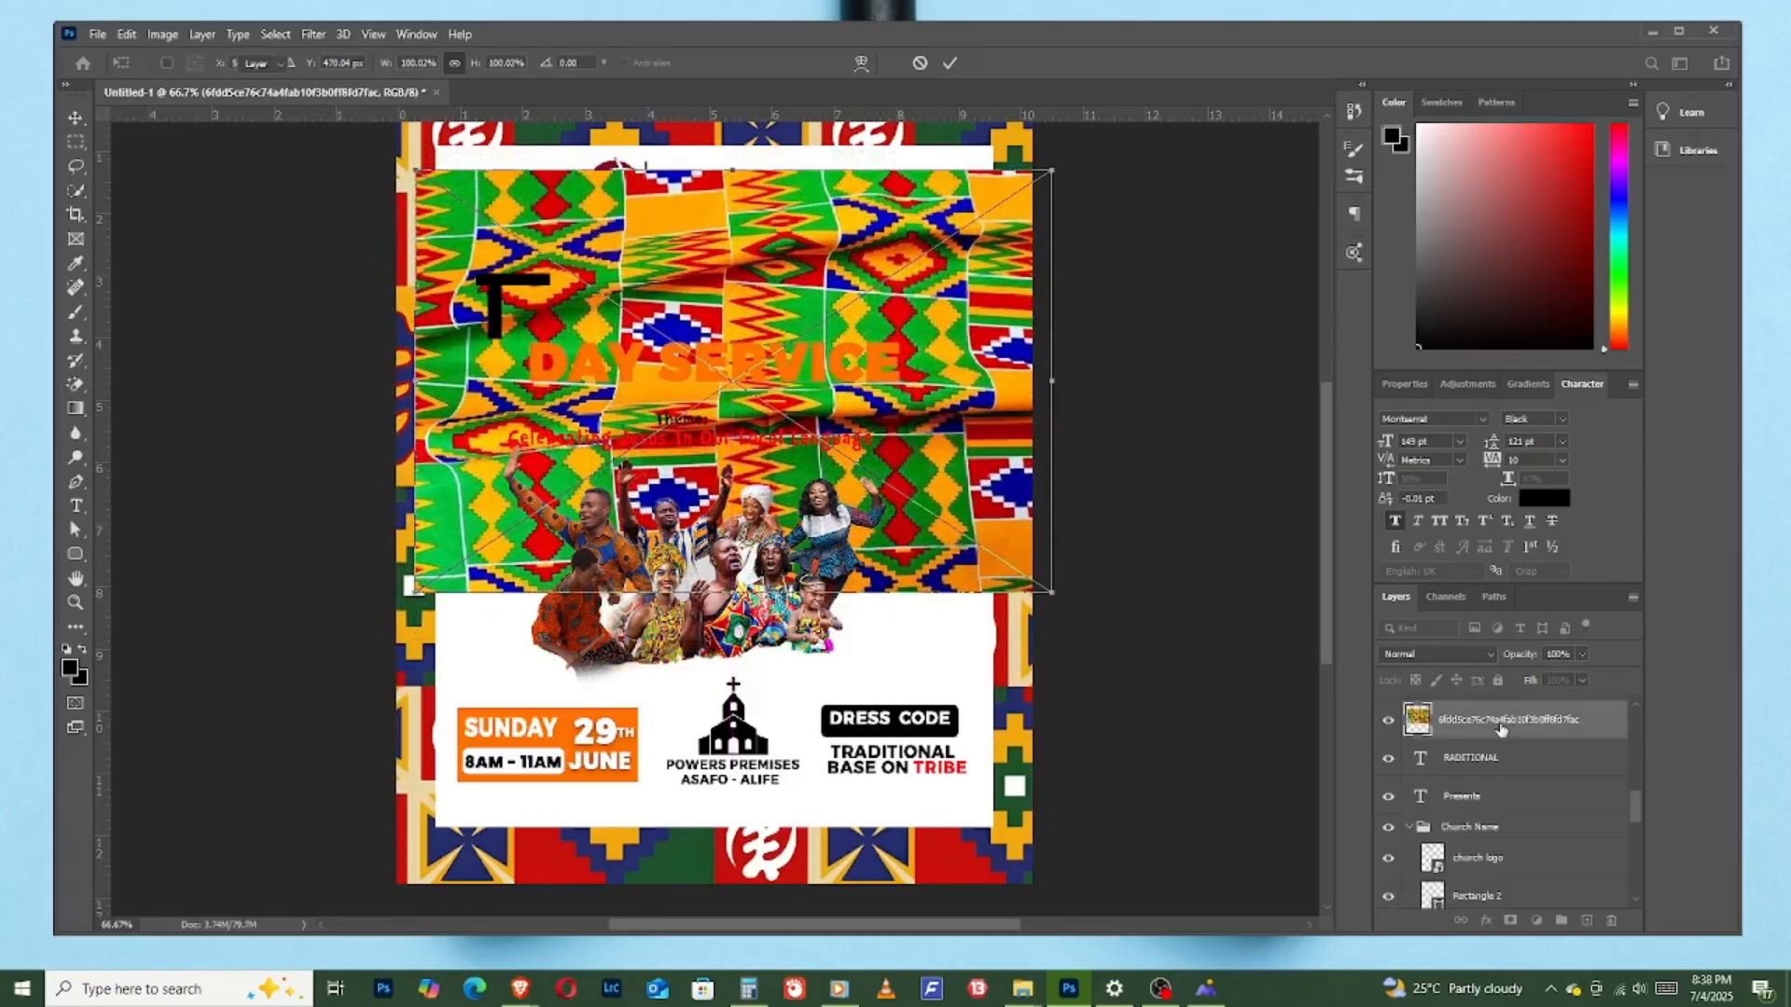
pyautogui.press('Return')
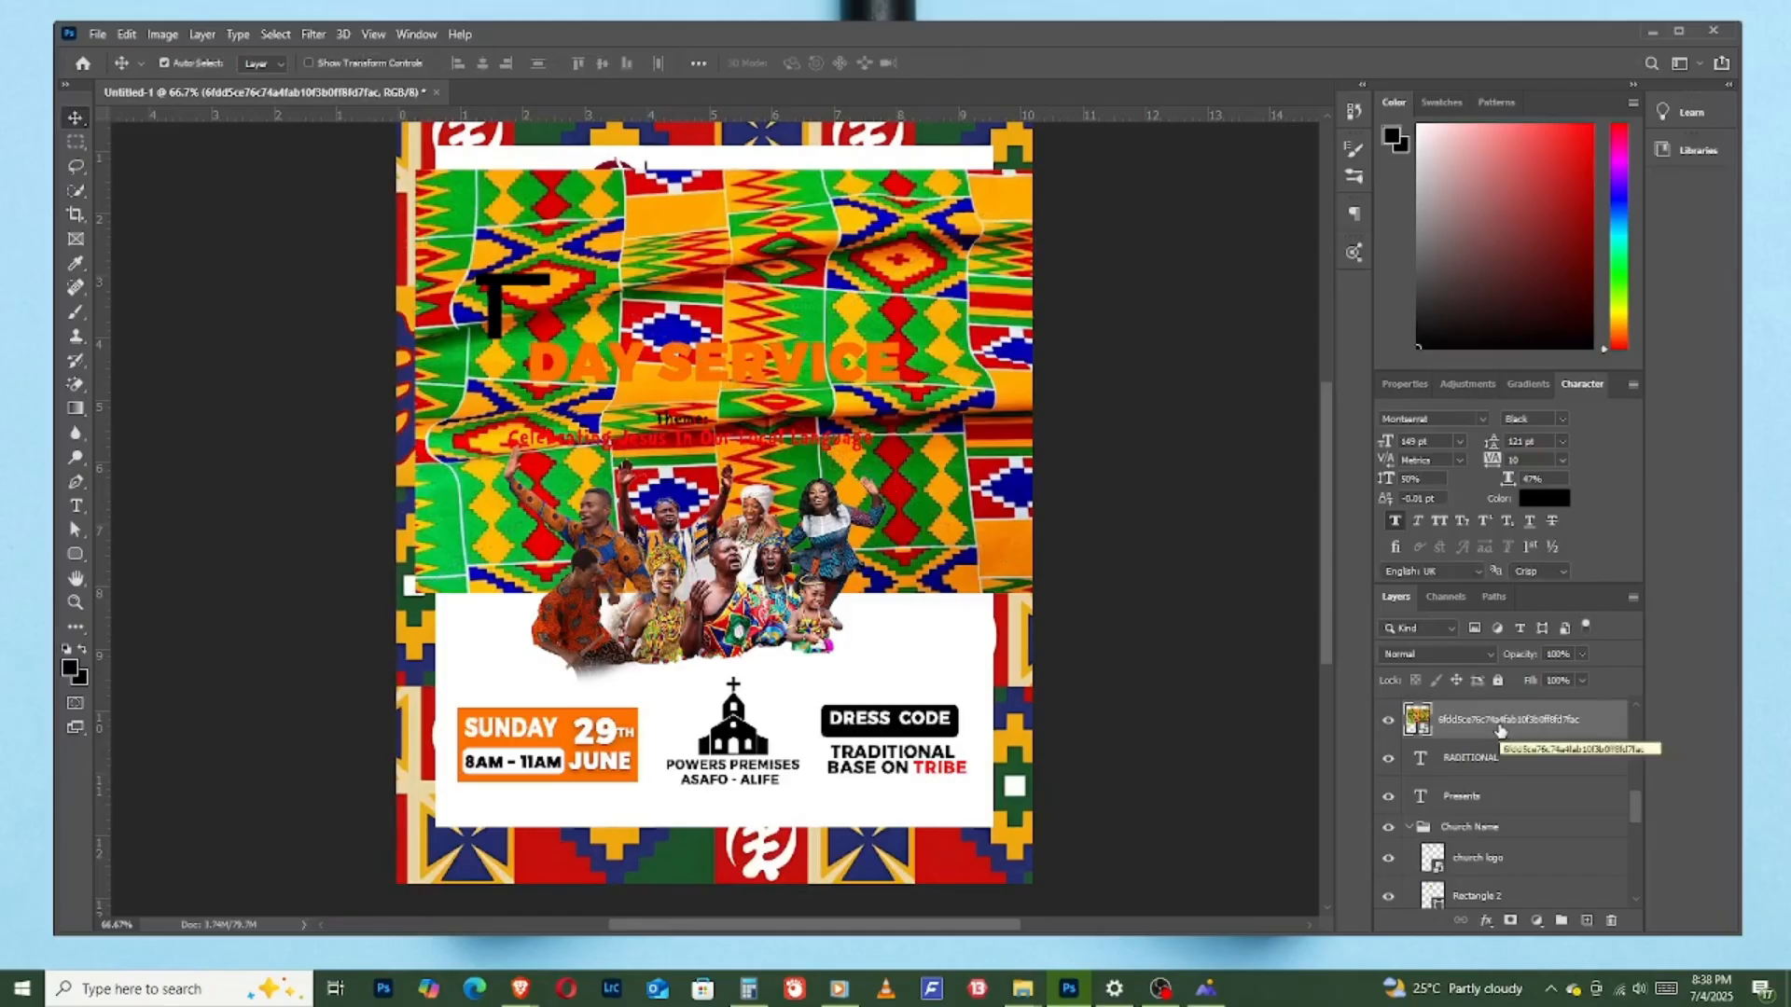
pyautogui.rightClick(1500, 731)
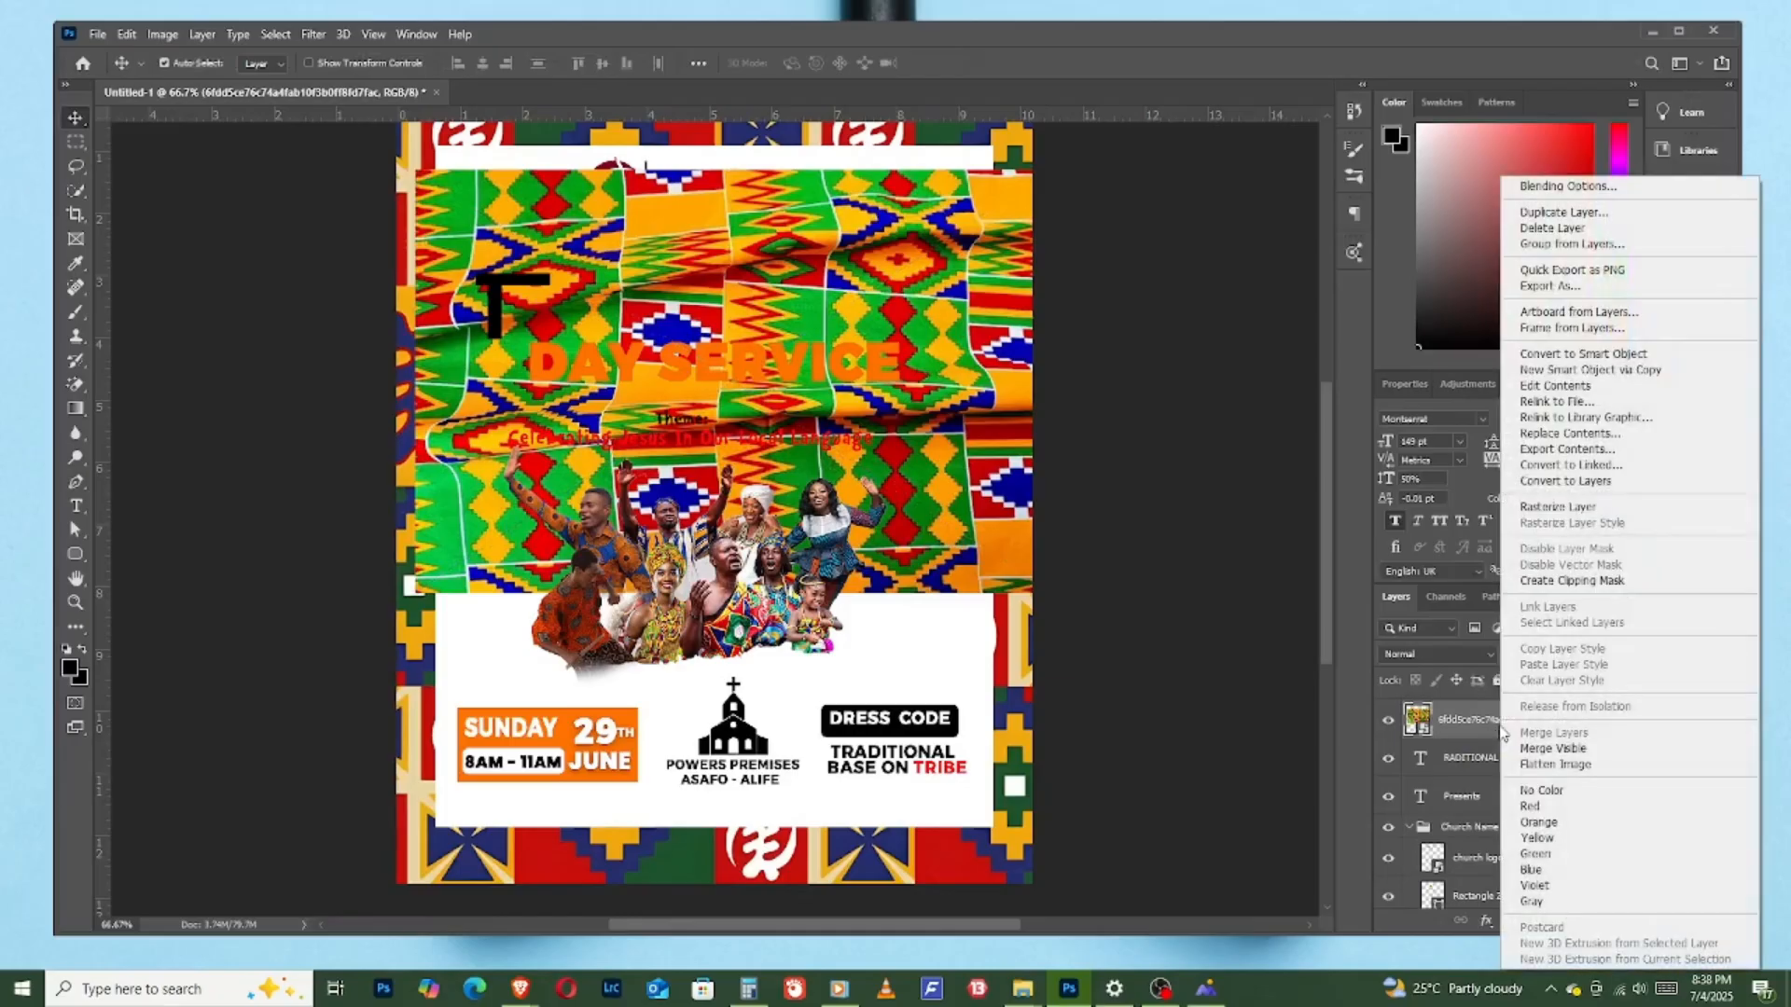
pyautogui.click(1572, 581)
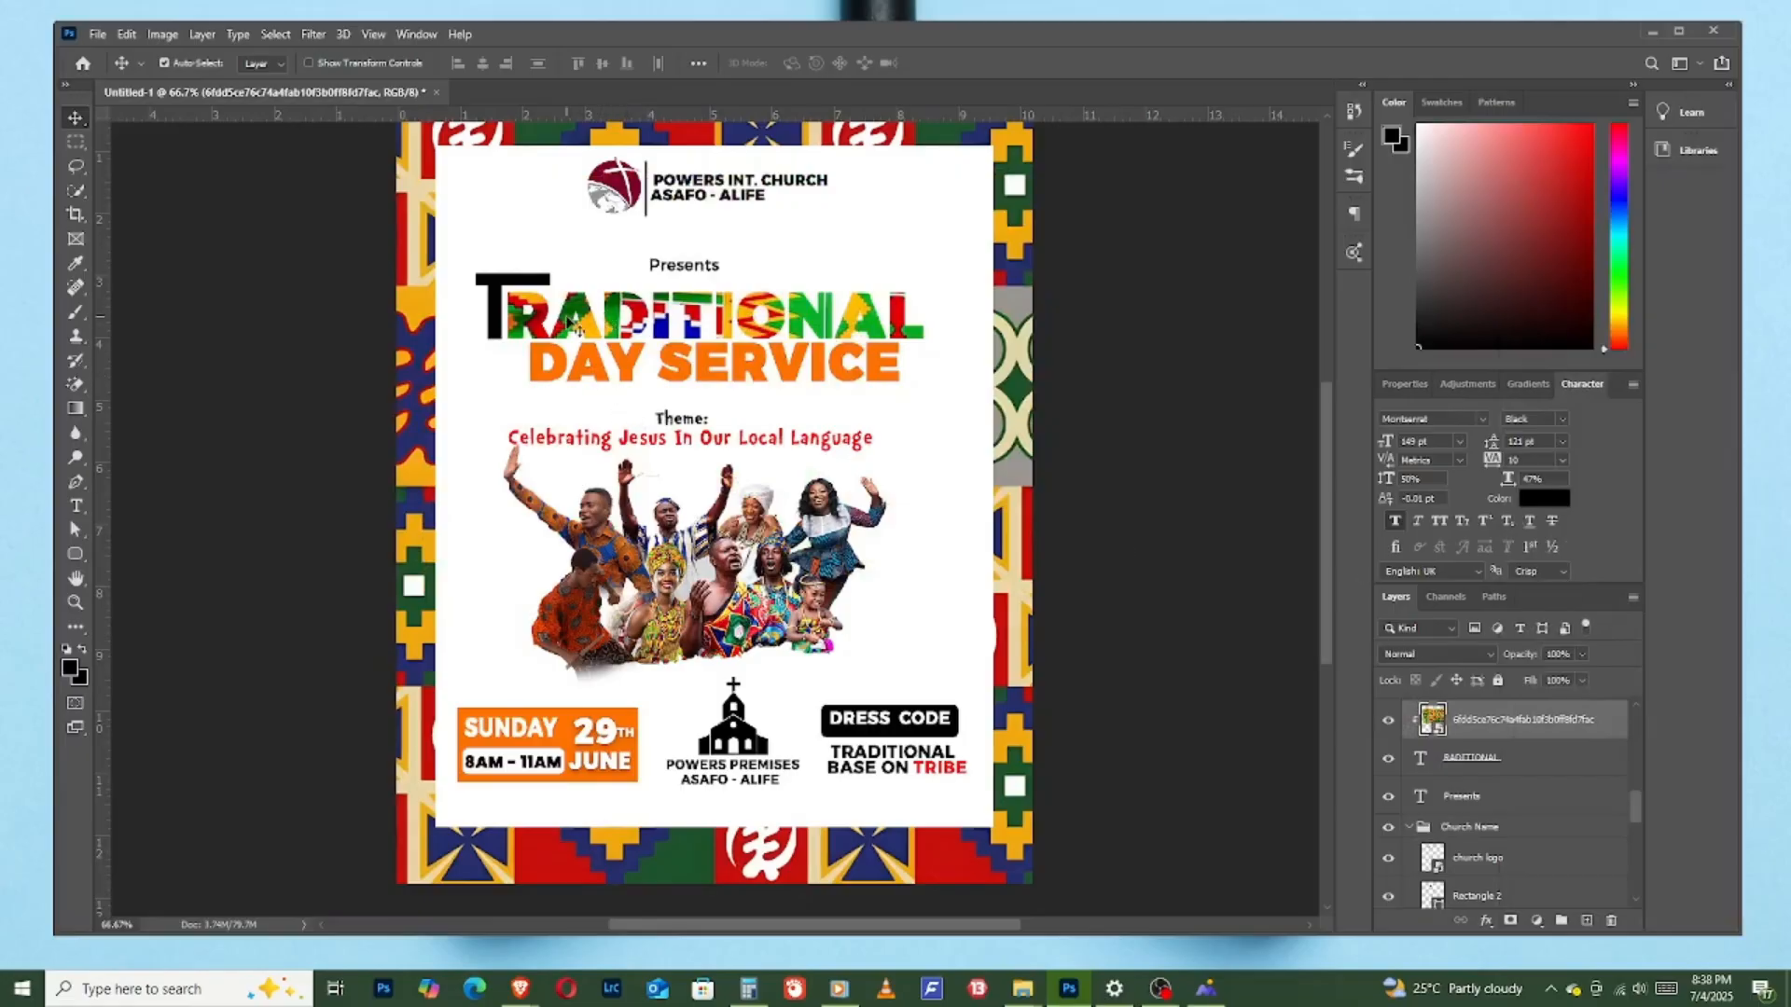
# - Release the kente fabric's clipping mask and delete that image layer
pyautogui.rightClick(1513, 722)
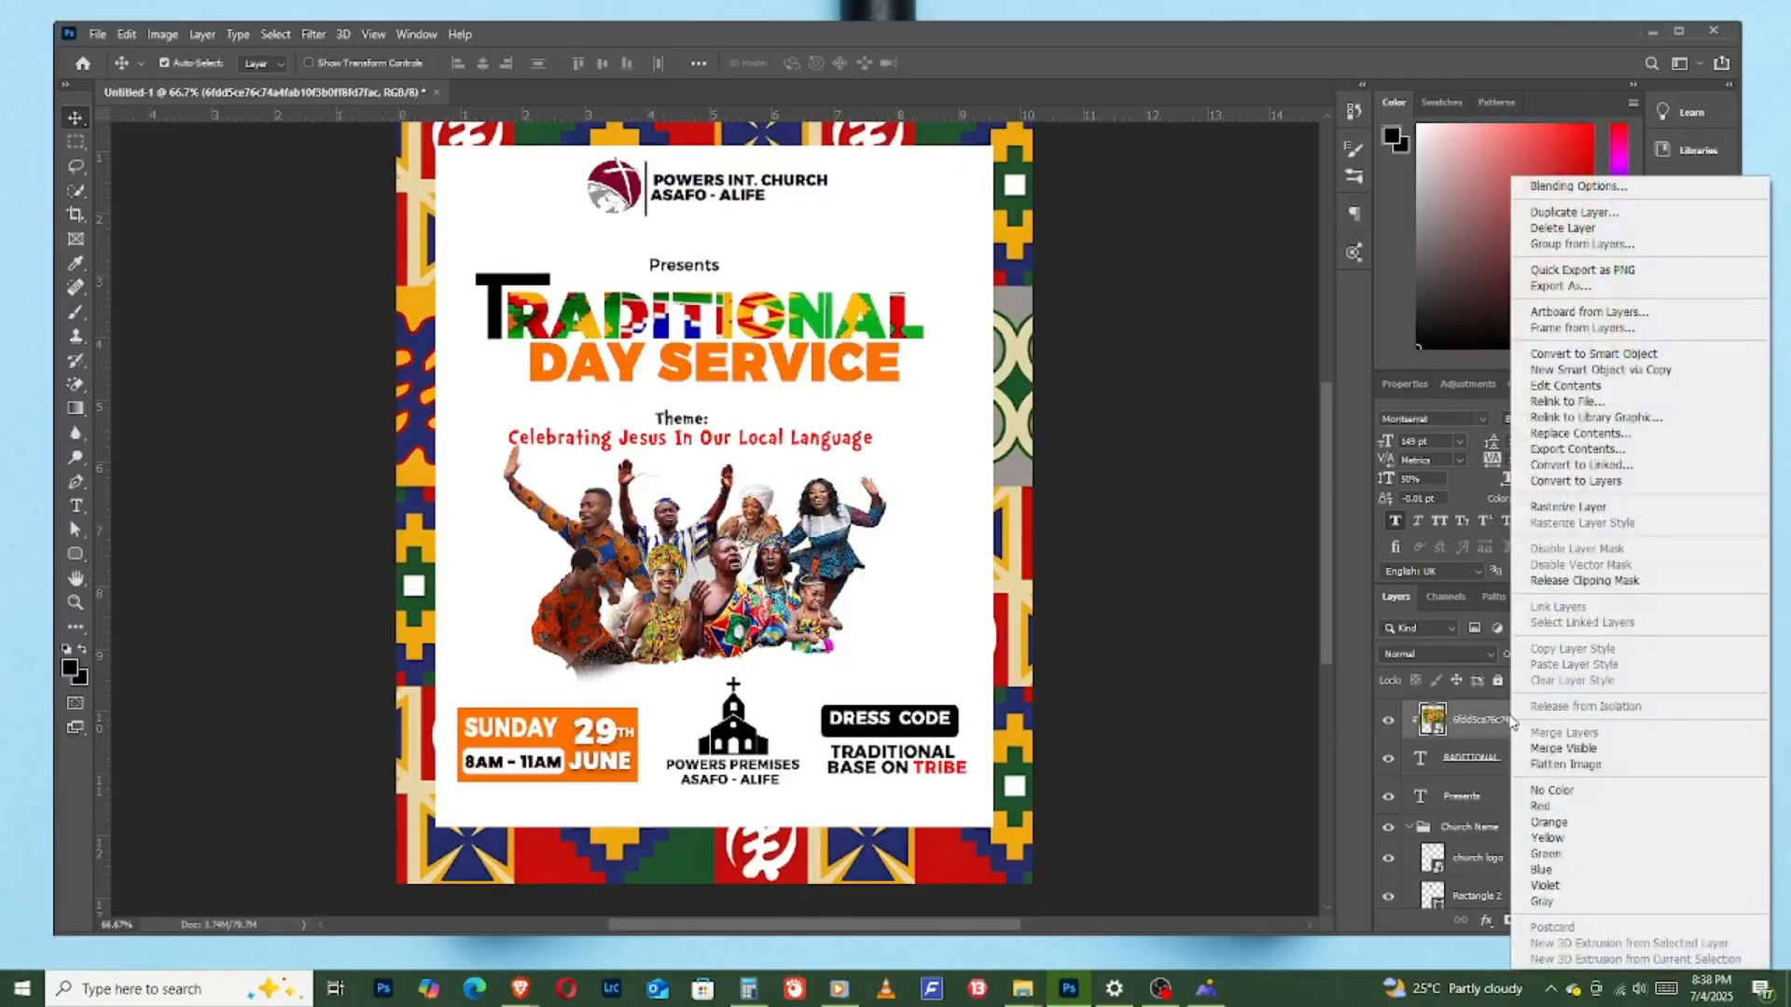
pyautogui.click(1576, 580)
pyautogui.press('Delete')
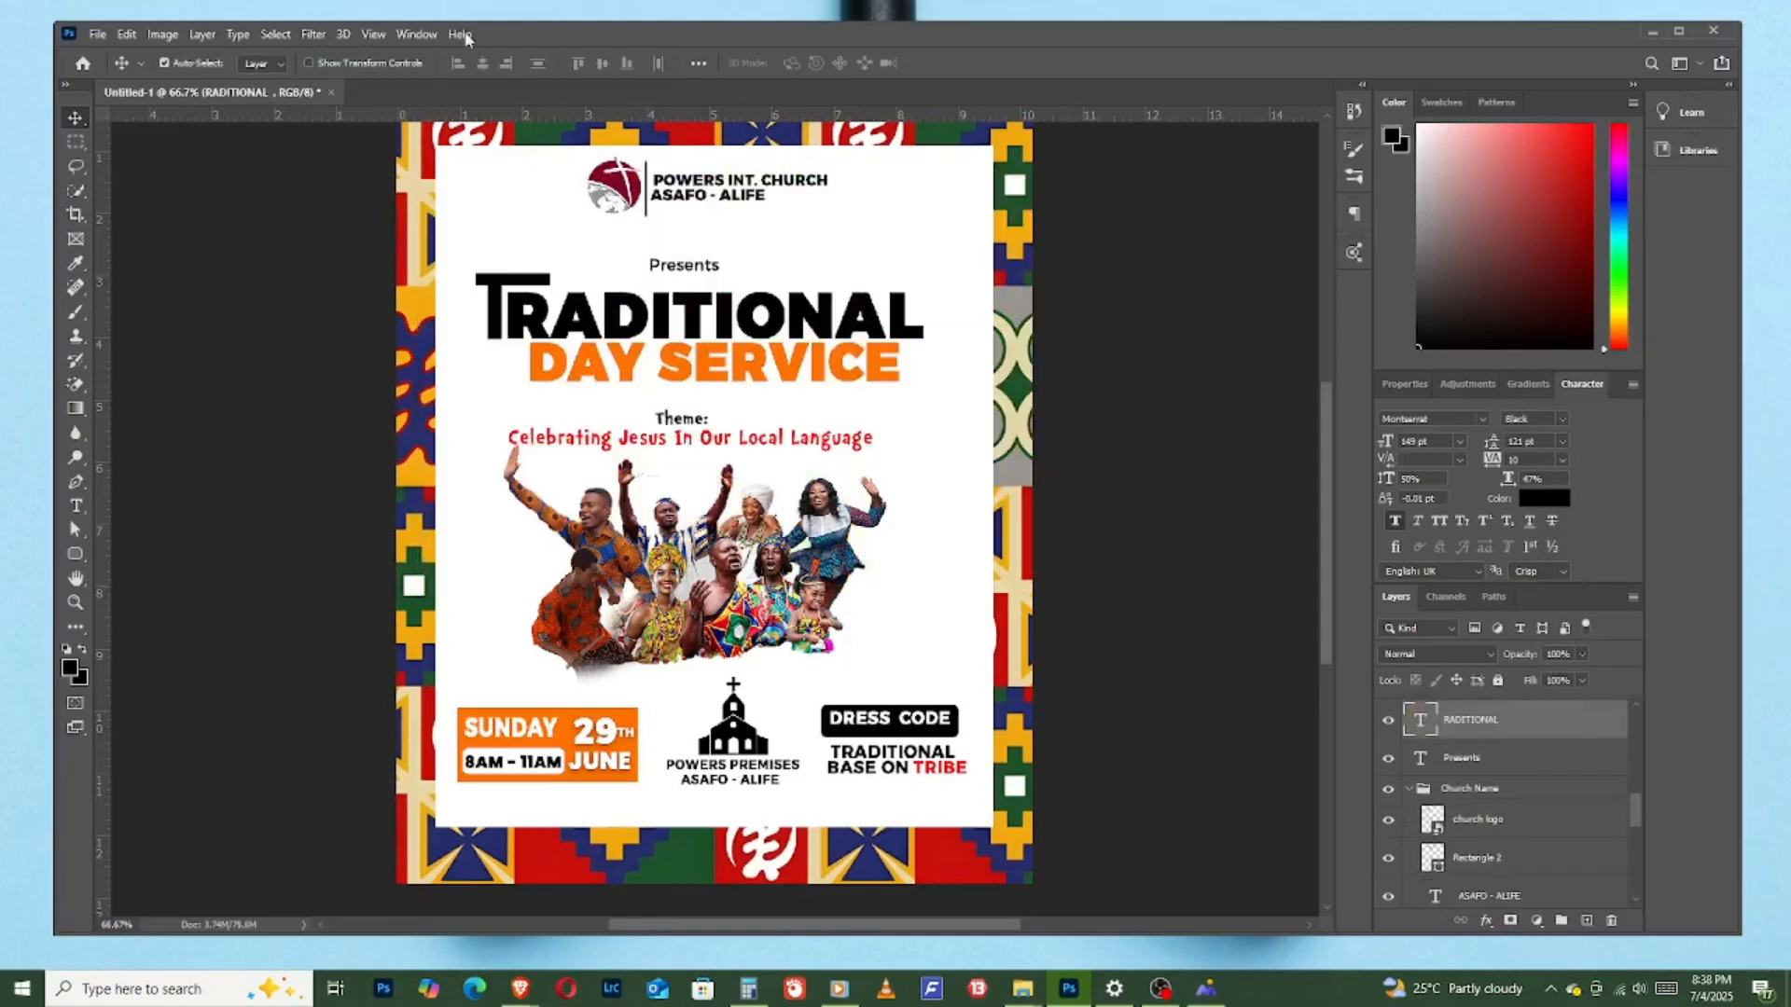
# - Place the circular-motif African print as an embedded file above "RADITIONAL", scaled to 68.10% and moved up over the title
pyautogui.click(97, 35)
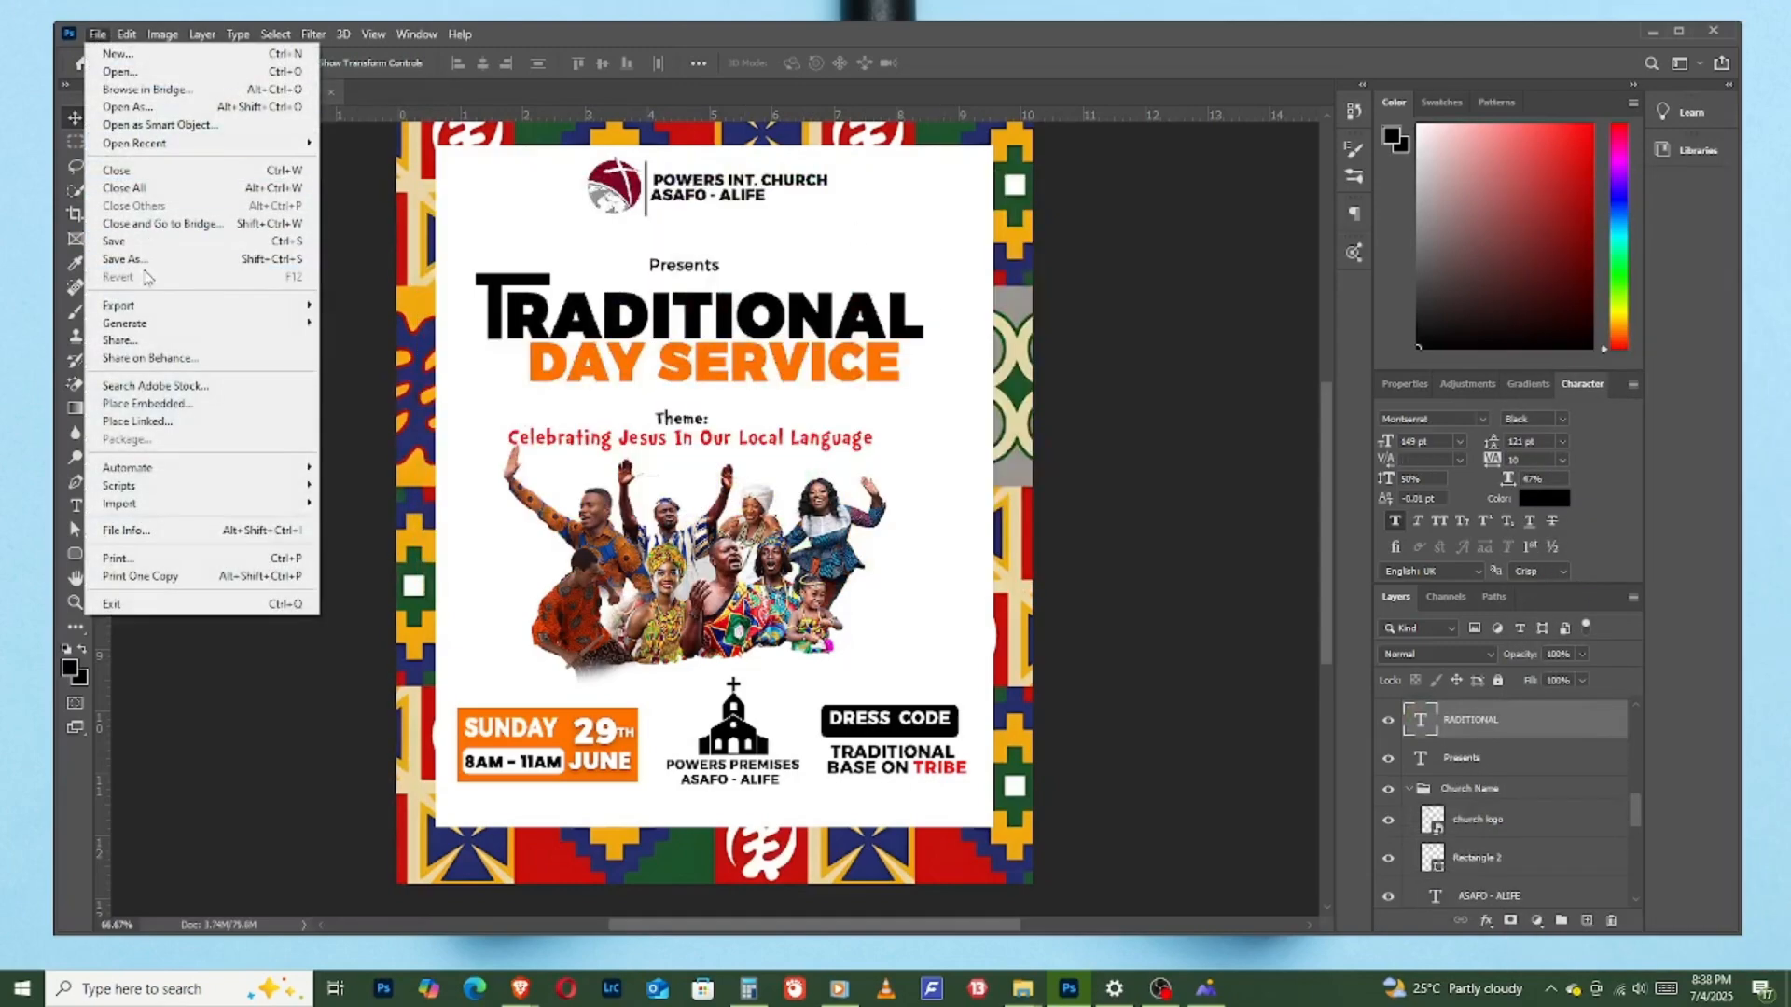
pyautogui.click(145, 403)
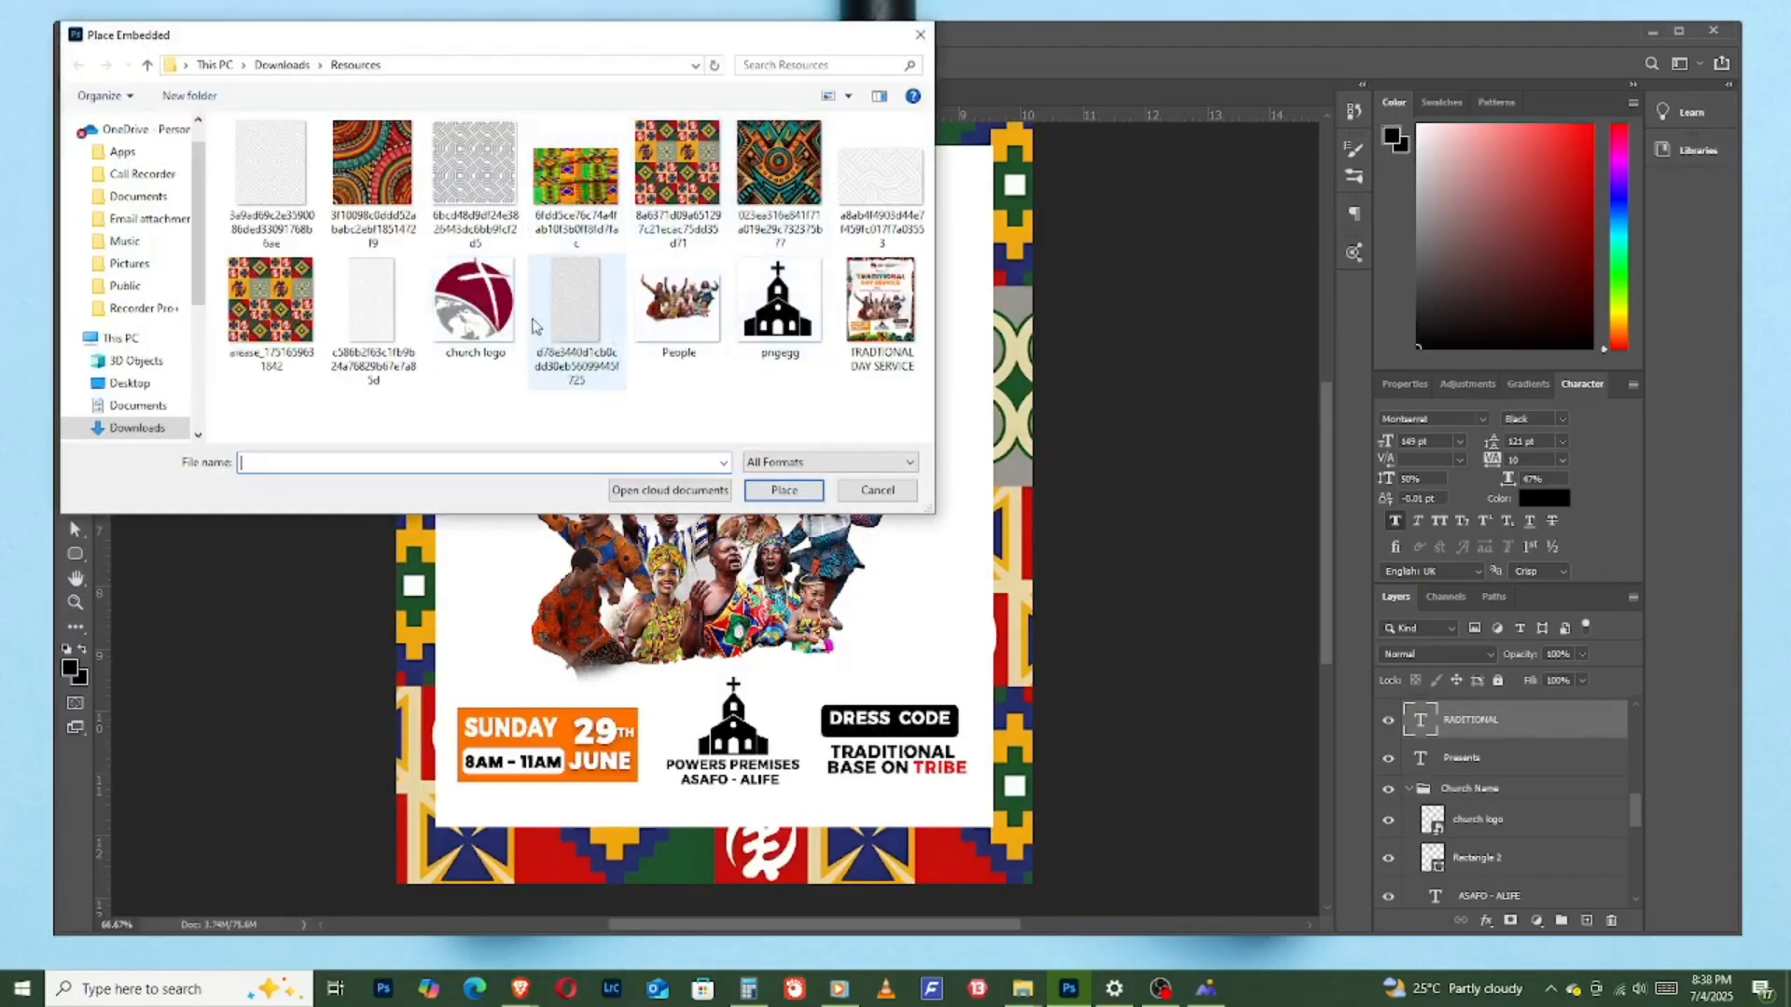
pyautogui.doubleClick(360, 173)
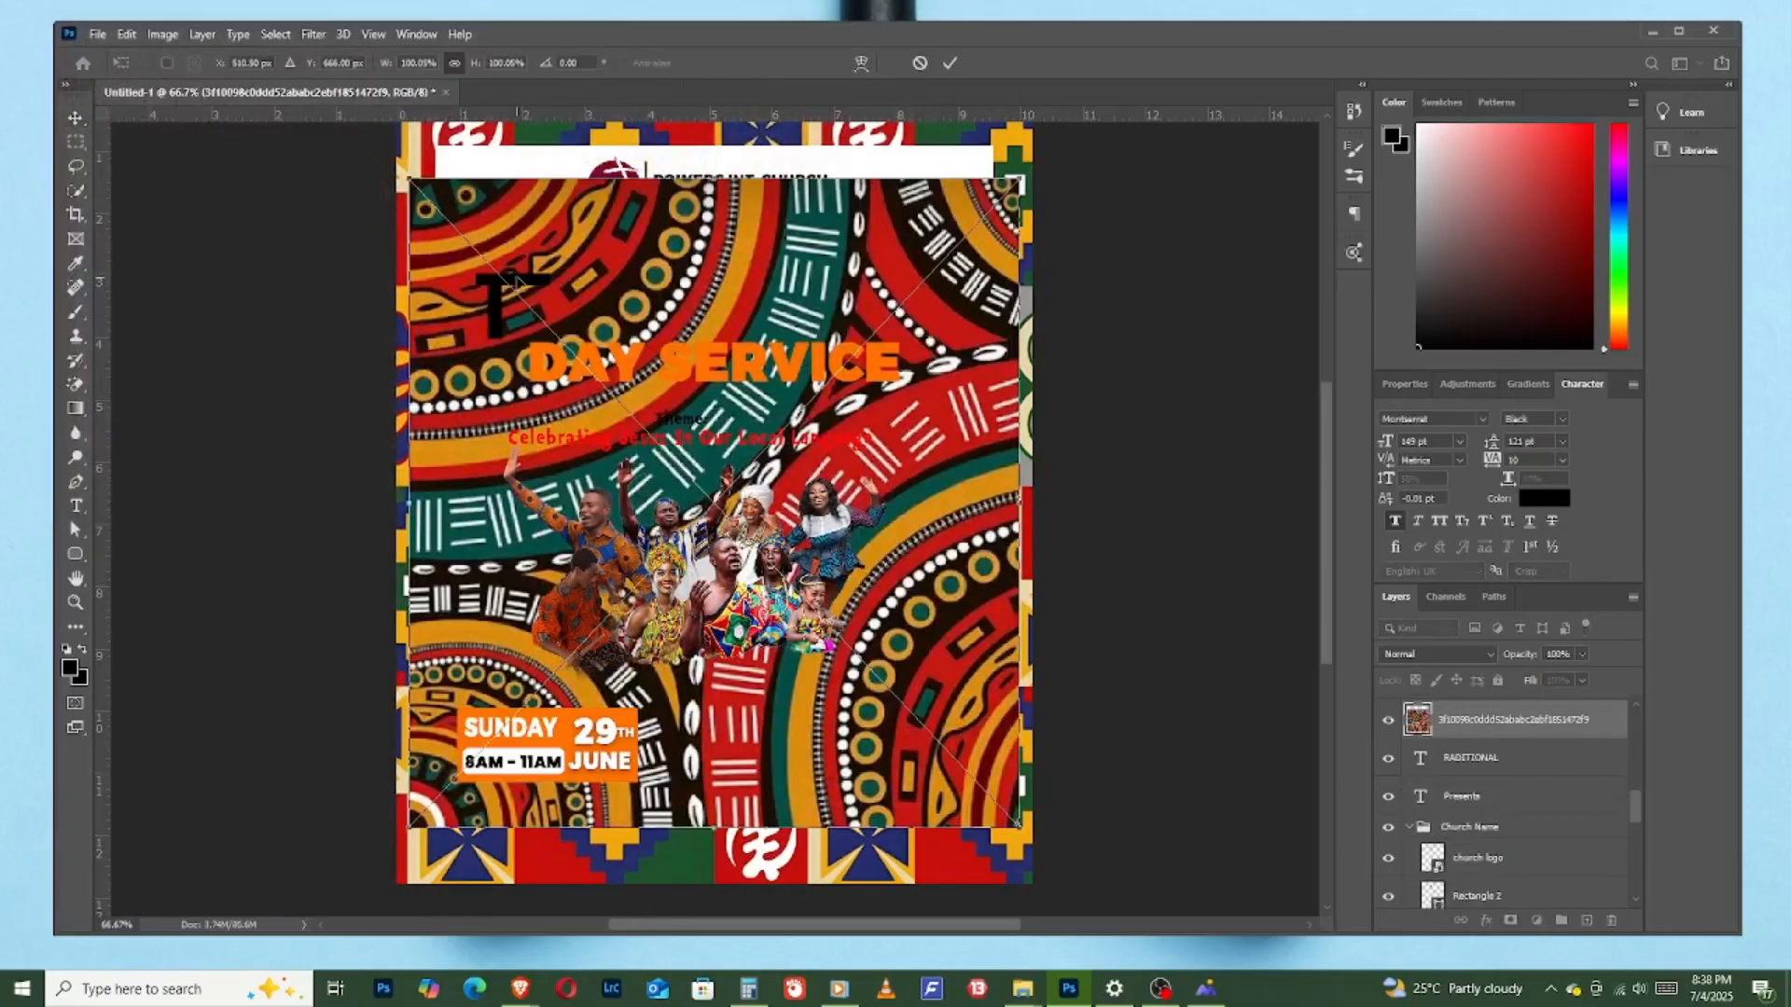
pyautogui.moveTo(410, 177); pyautogui.dragTo(448, 336)
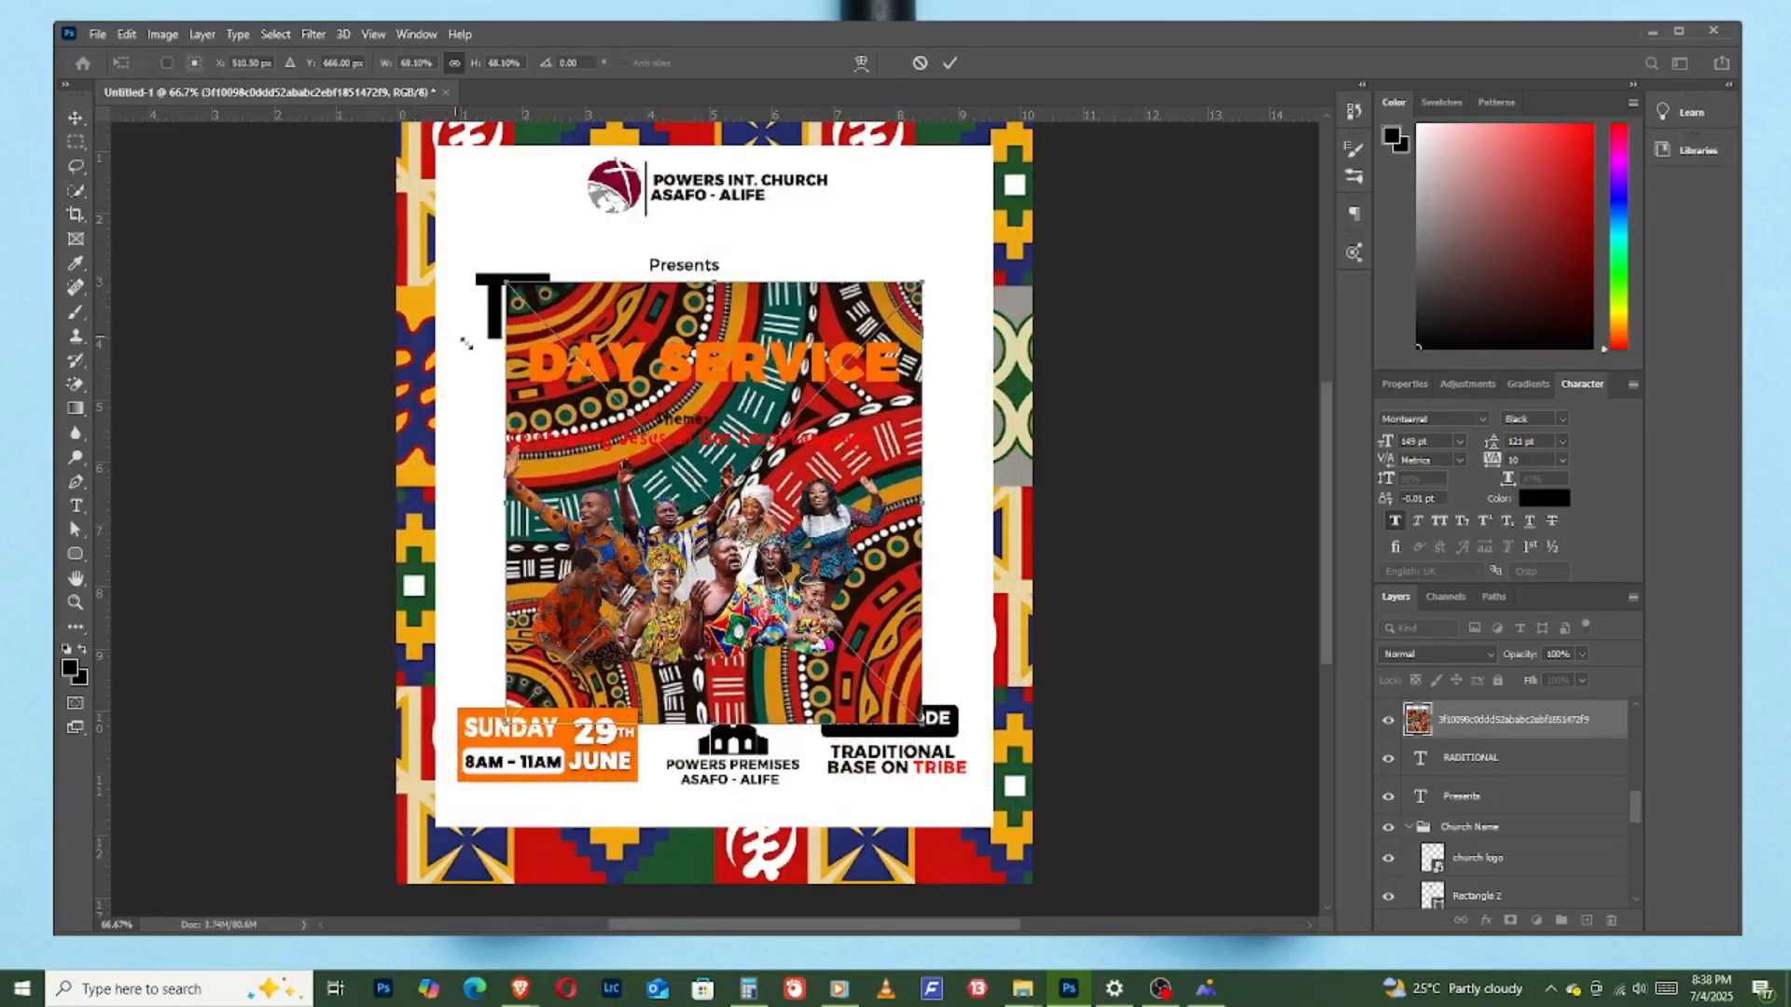
pyautogui.moveTo(859, 551); pyautogui.dragTo(893, 469)
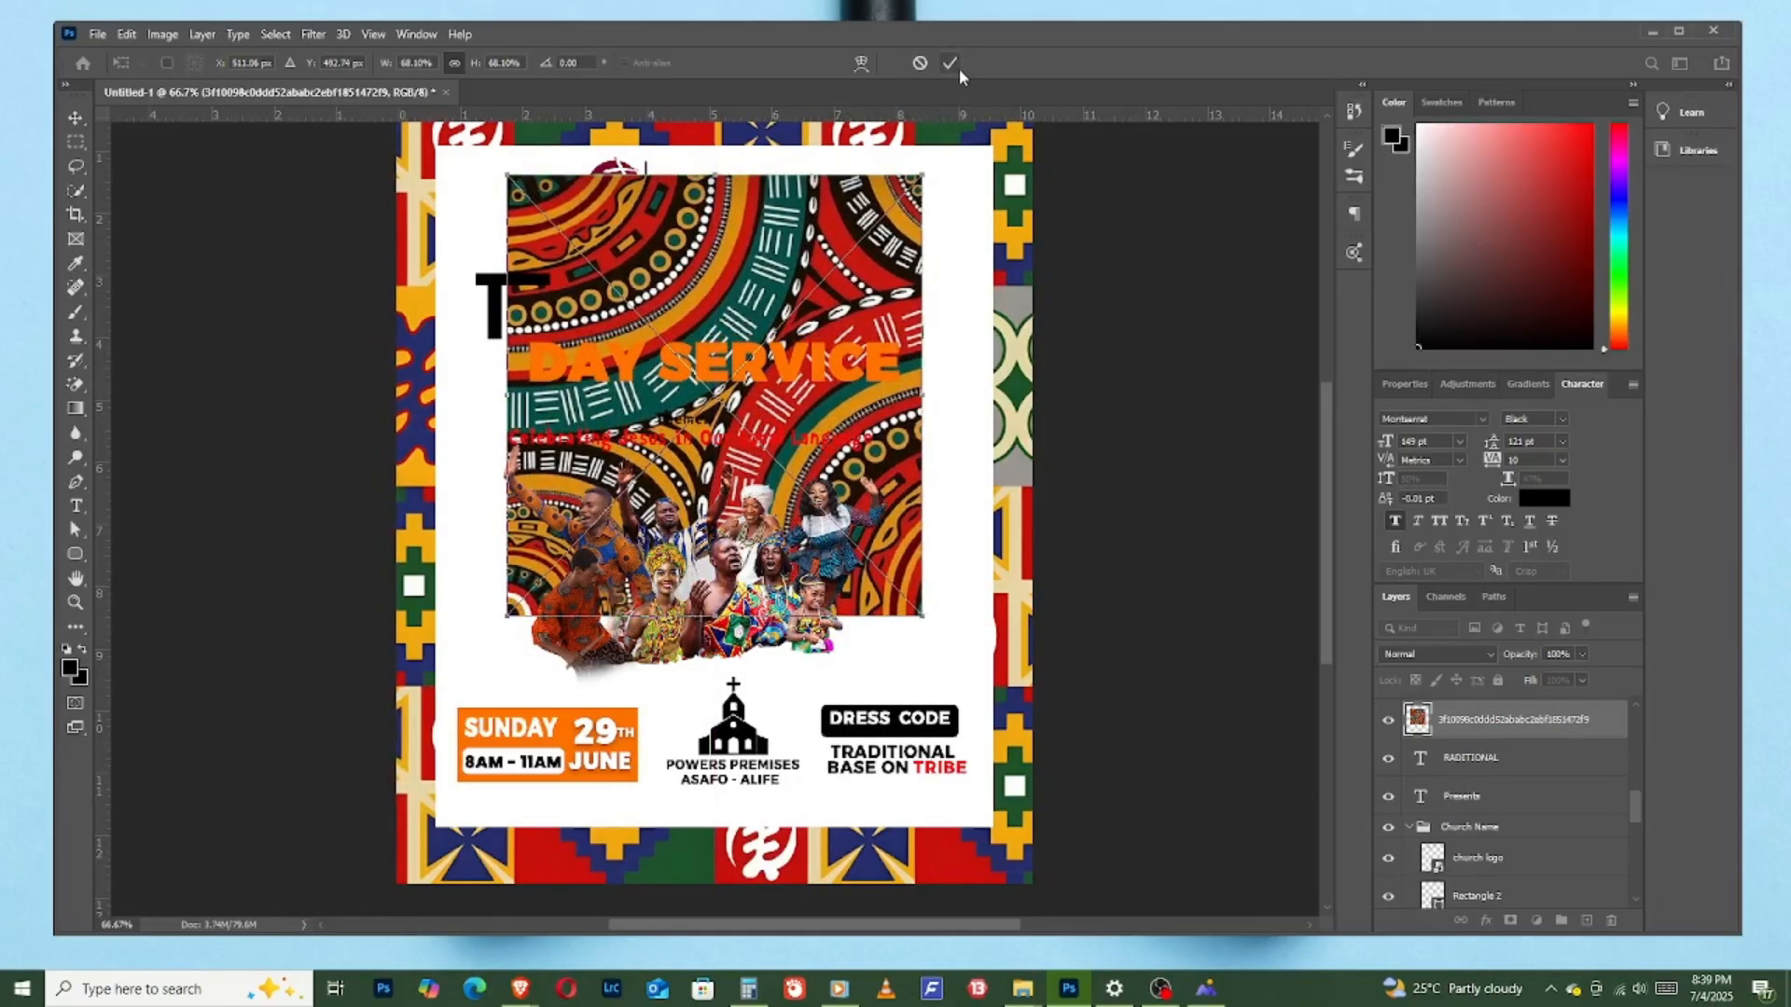
pyautogui.click(950, 61)
# - Try the circular-motif print as a clipping mask on the "RADITIONAL" text and hide the print layer
pyautogui.rightClick(1506, 730)
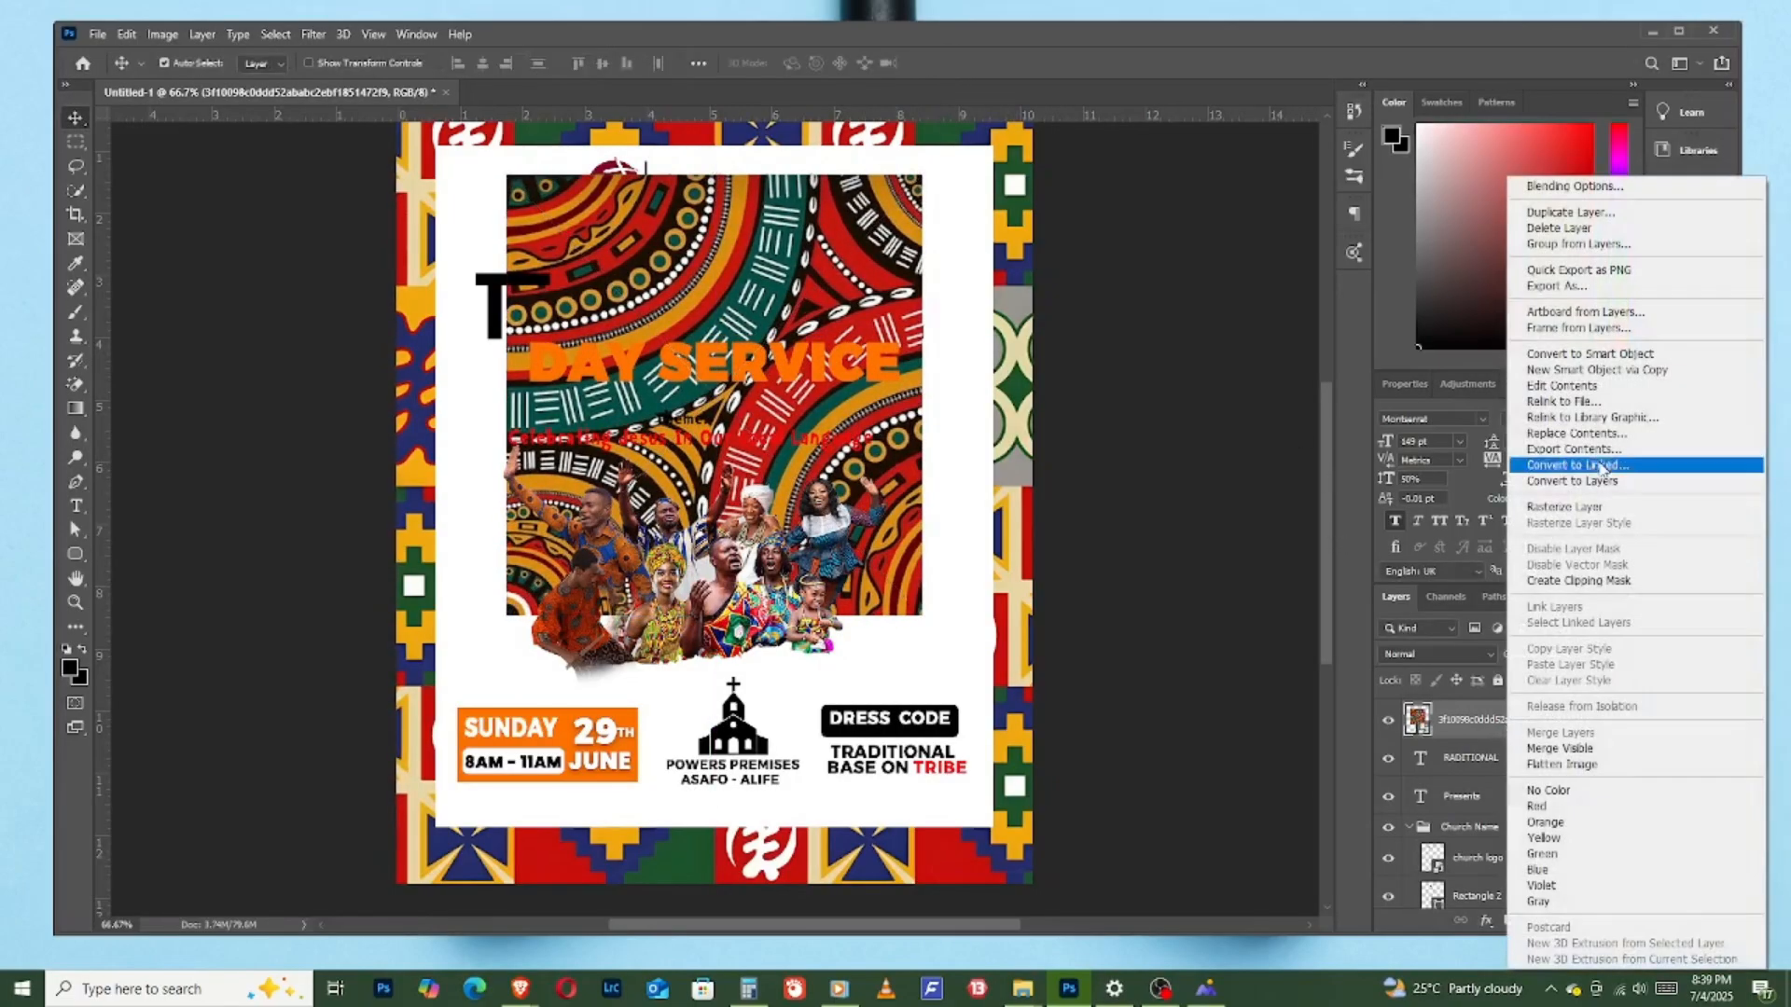
pyautogui.click(1606, 580)
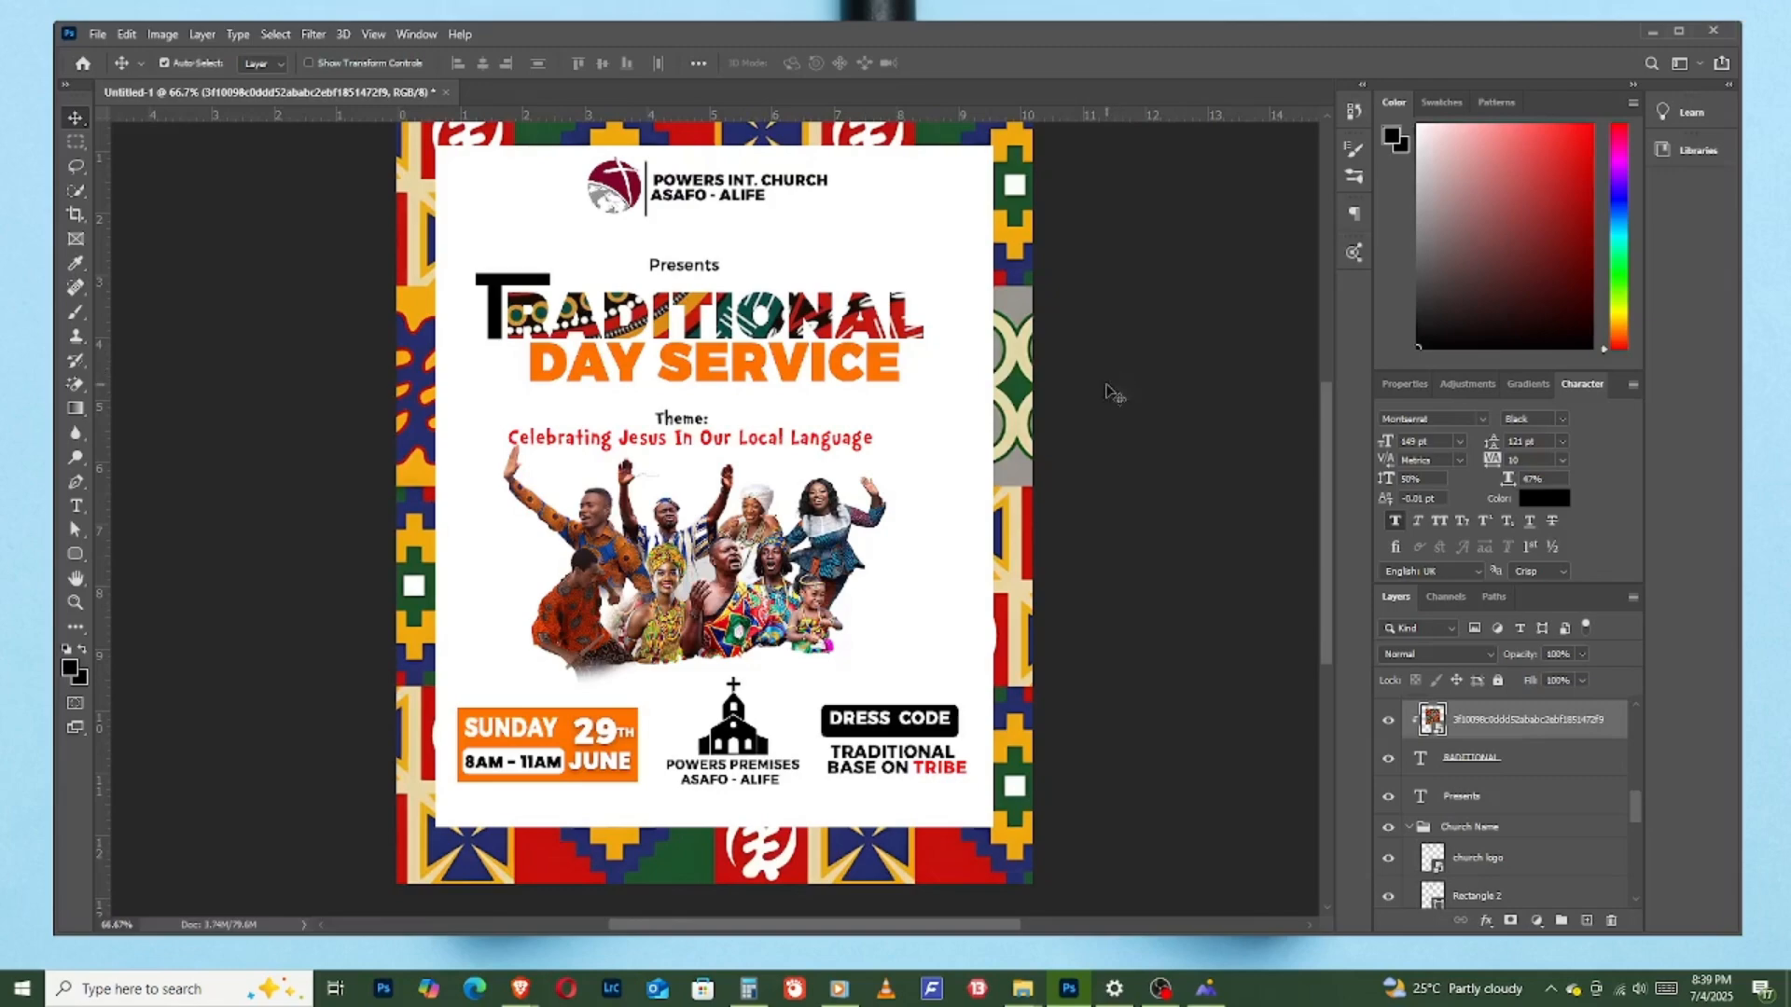
pyautogui.click(1388, 720)
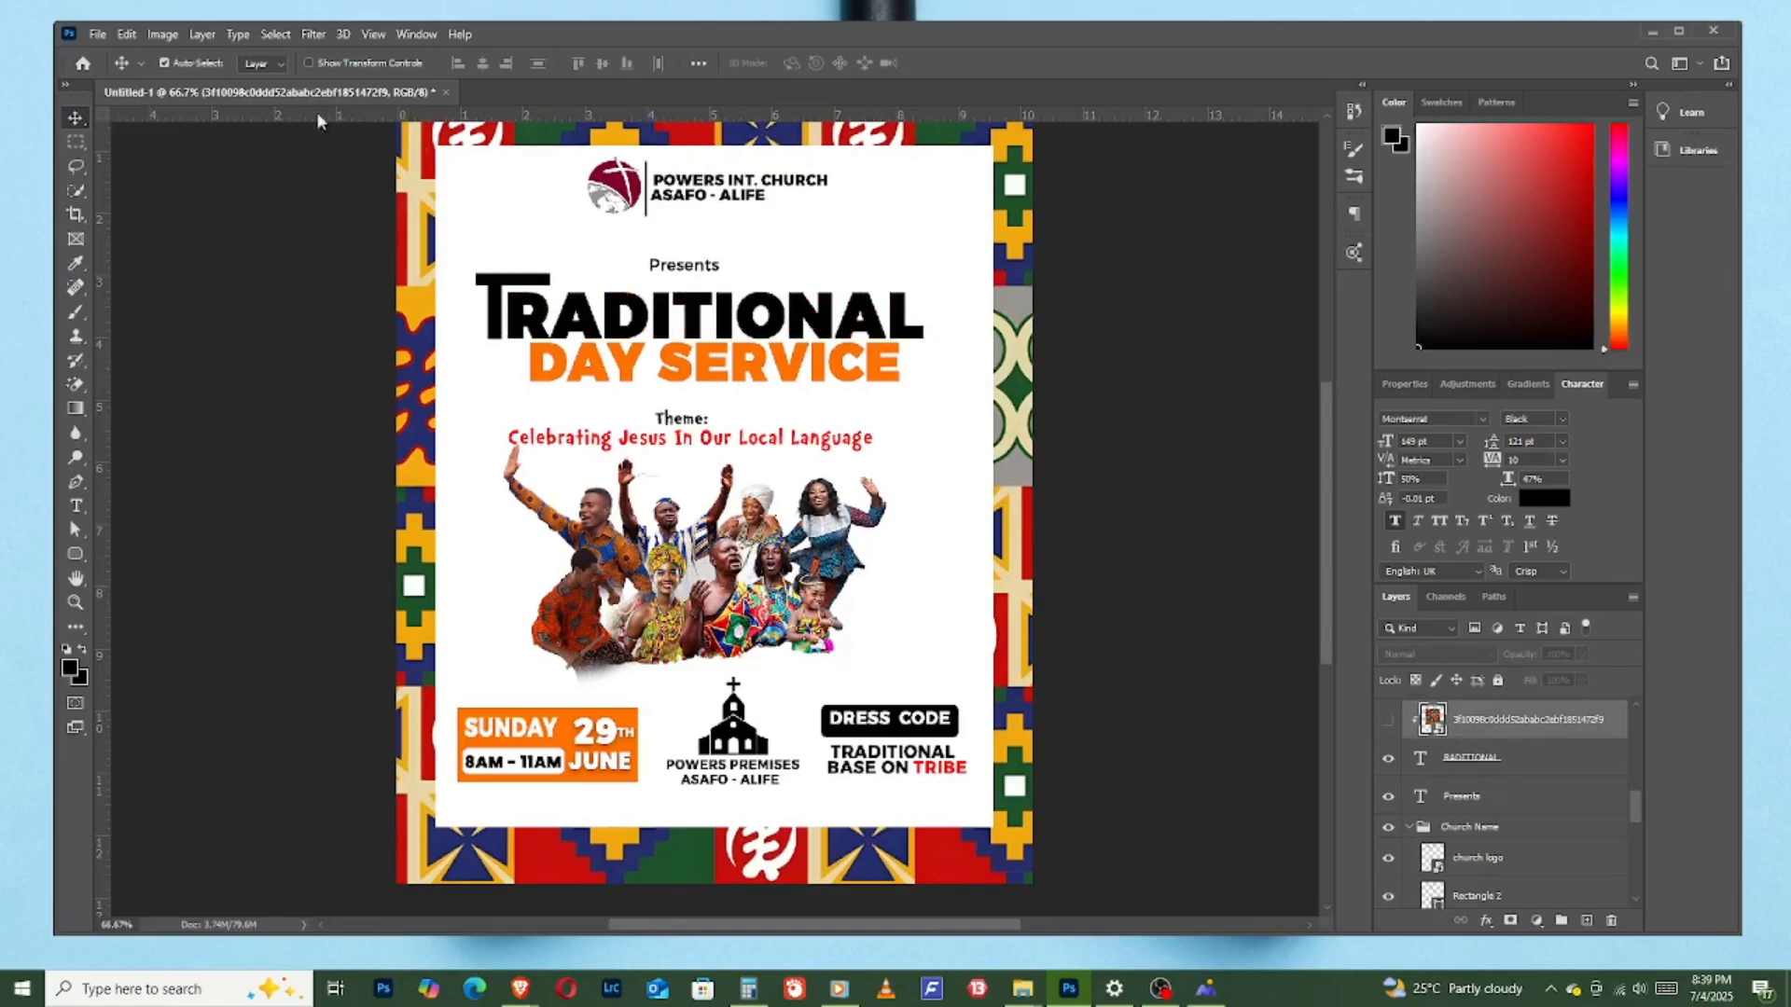
# - Release the circular-motif print from its clipping mask, hide its layer and select the "RADITIONAL" text layer
pyautogui.rightClick(1500, 731)
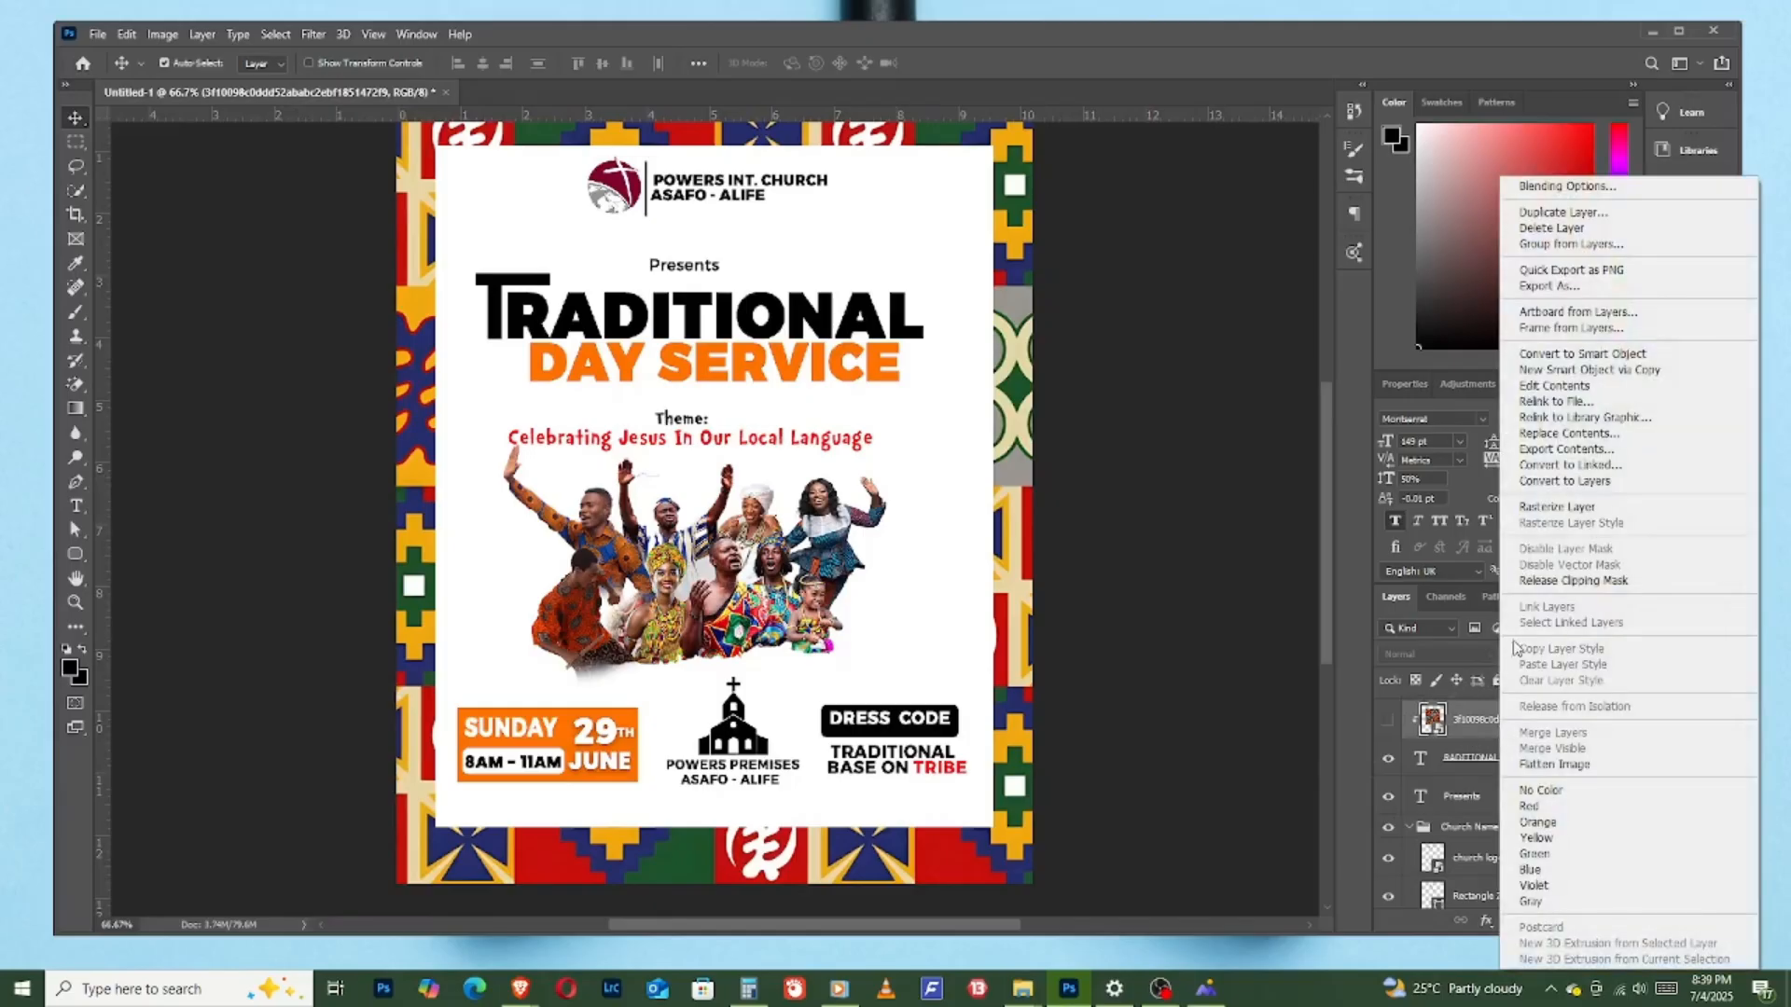
pyautogui.click(1572, 580)
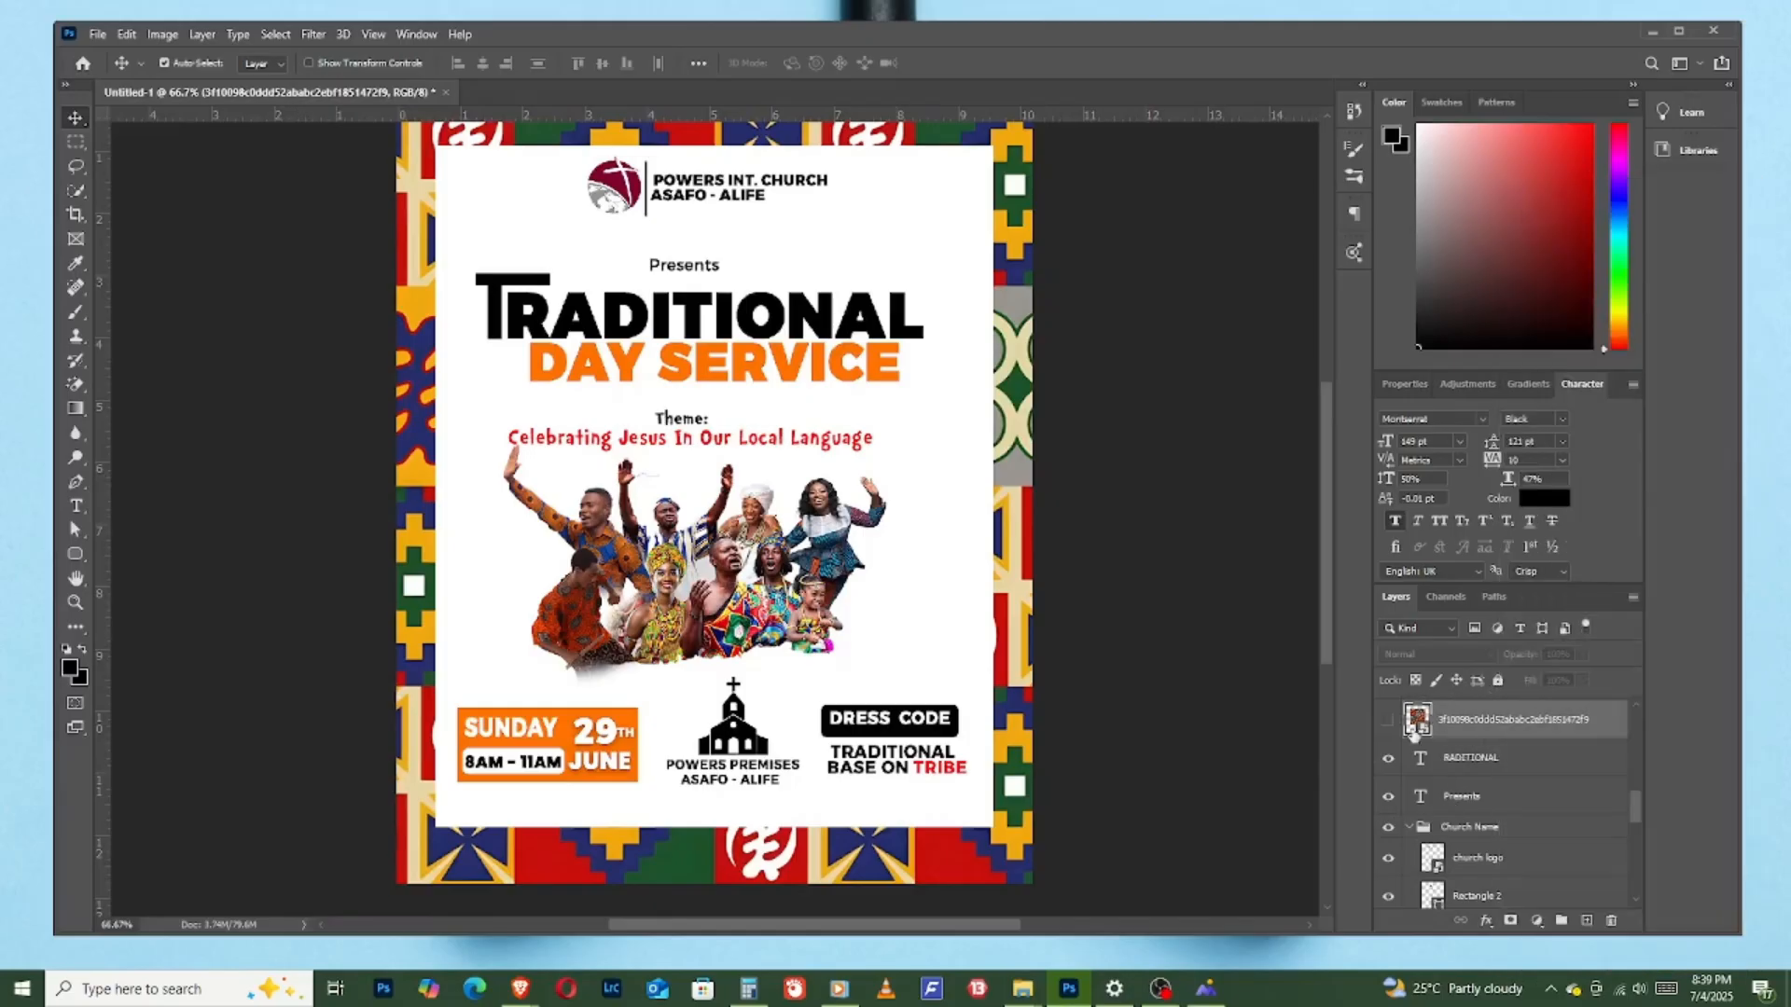
pyautogui.click(1465, 766)
pyautogui.click(1389, 720)
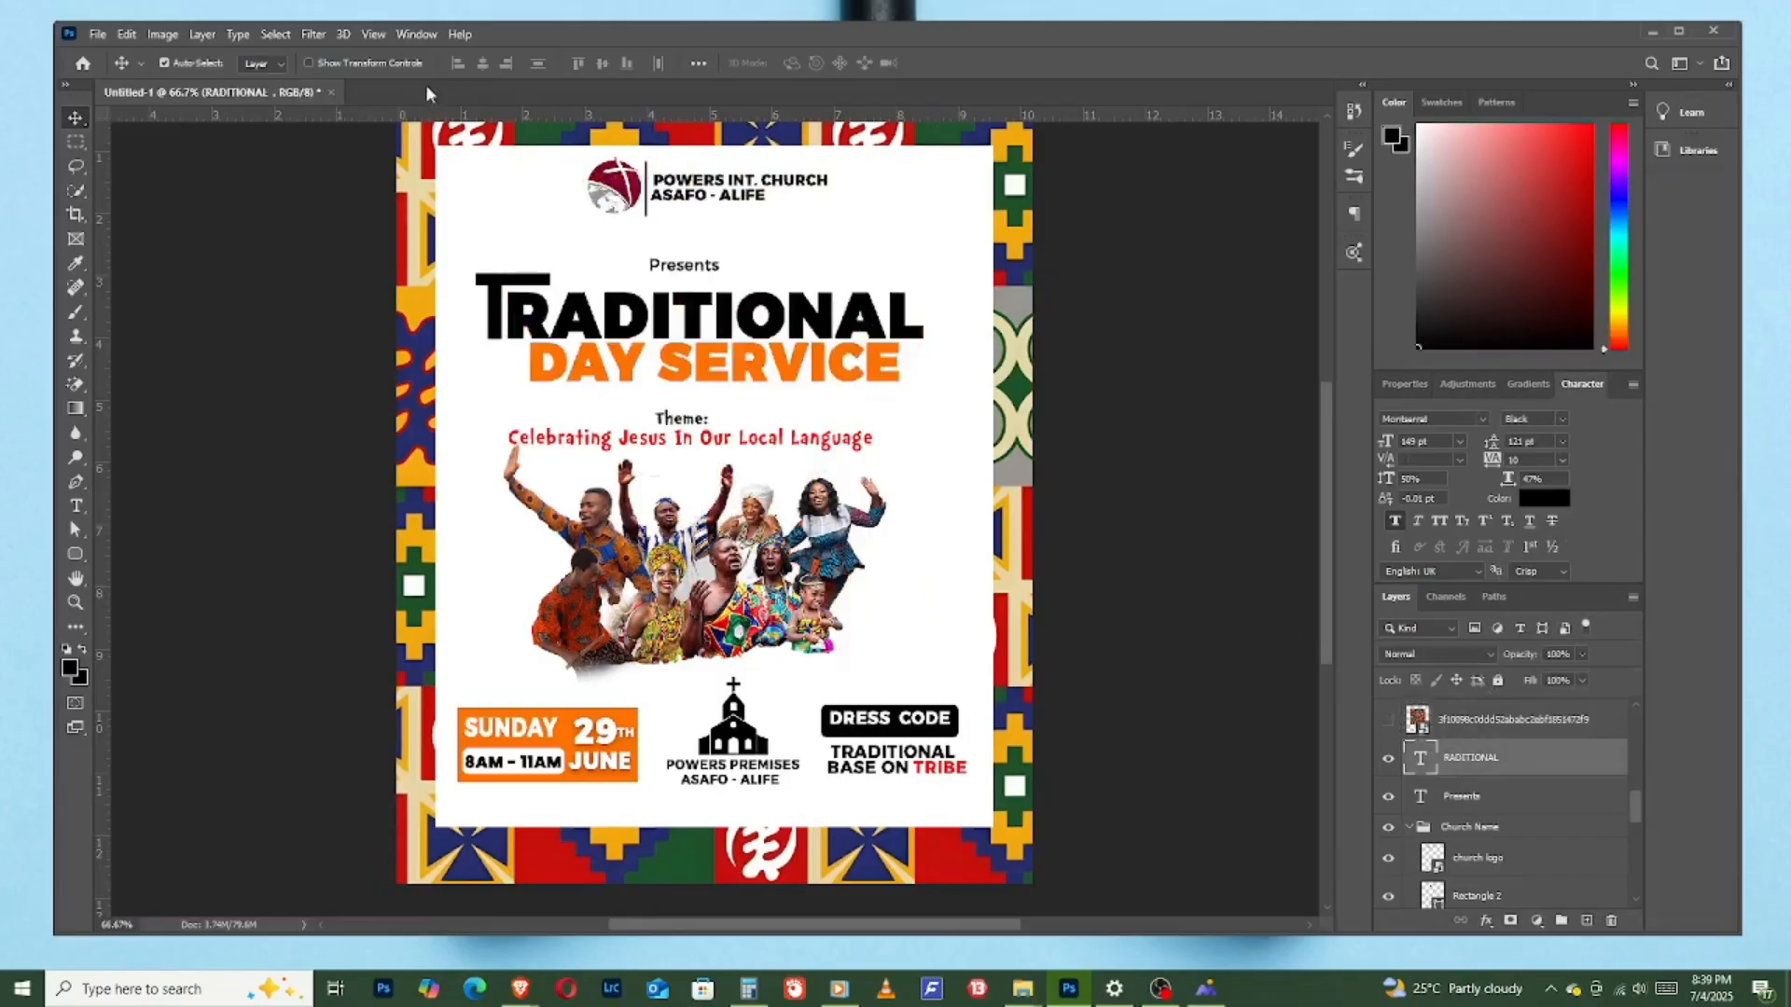
# - Place the Adinkra-symbol patchwork pattern matching the border as an embedded file and clip it to the "RADITIONAL" text
pyautogui.click(98, 35)
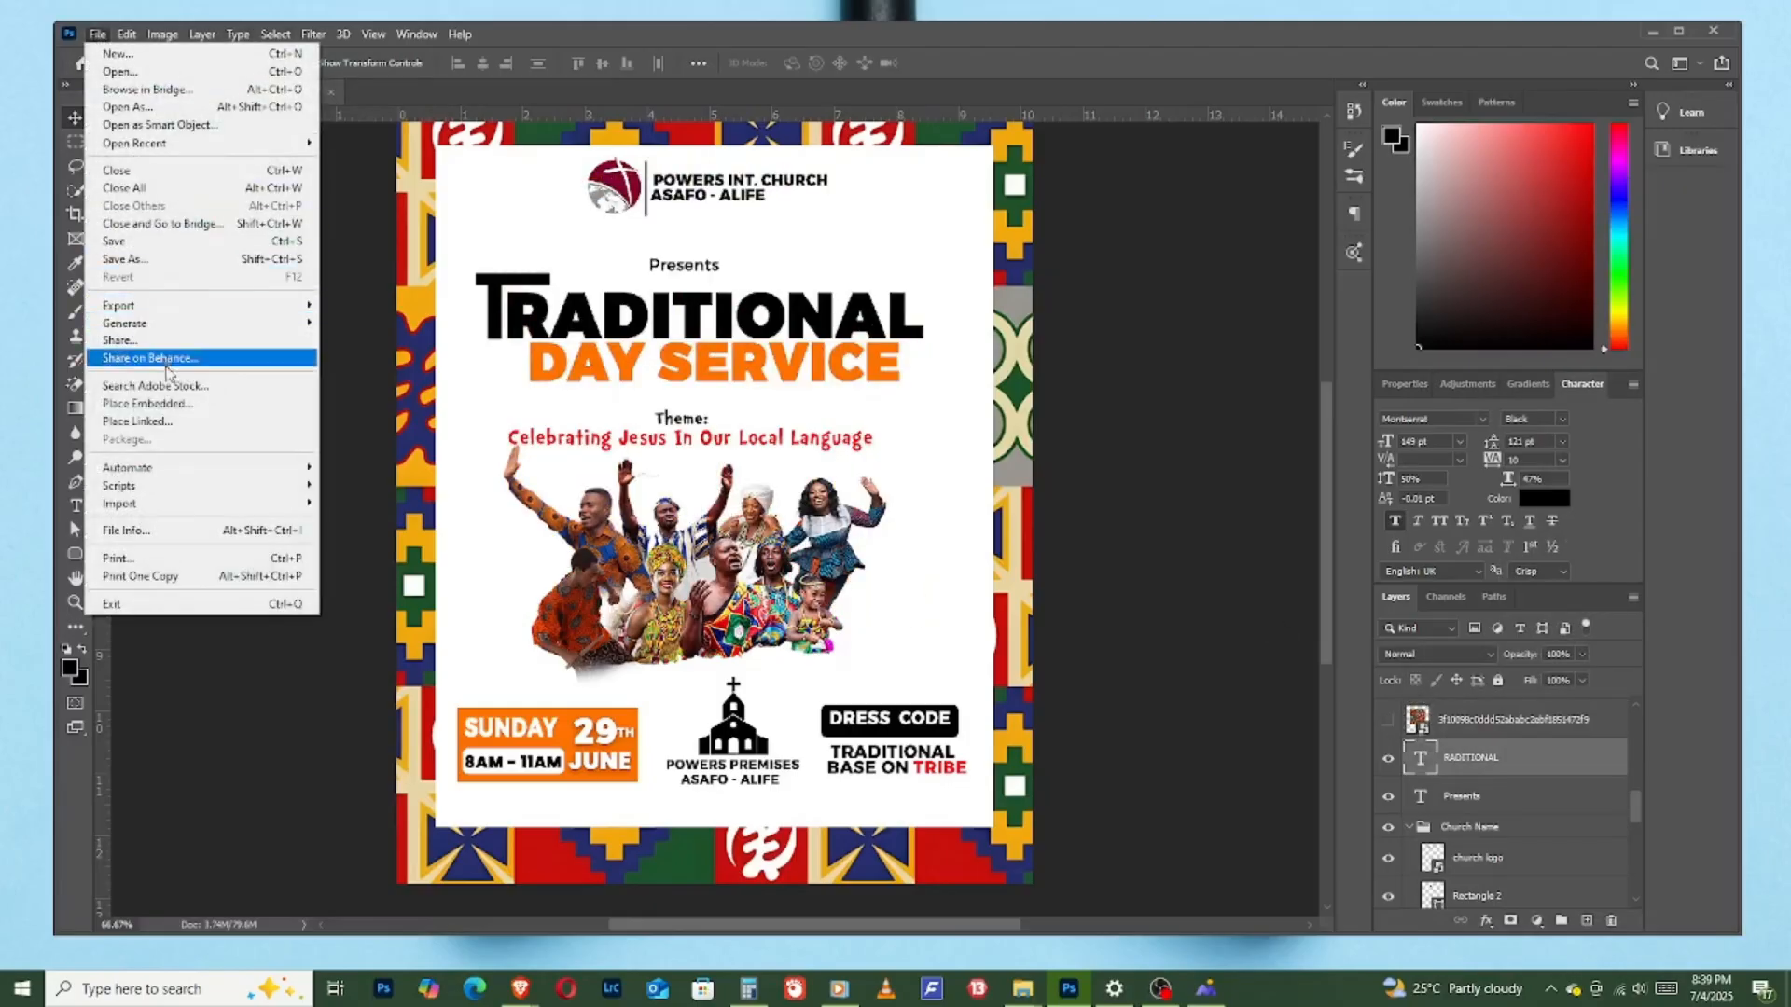
pyautogui.click(169, 412)
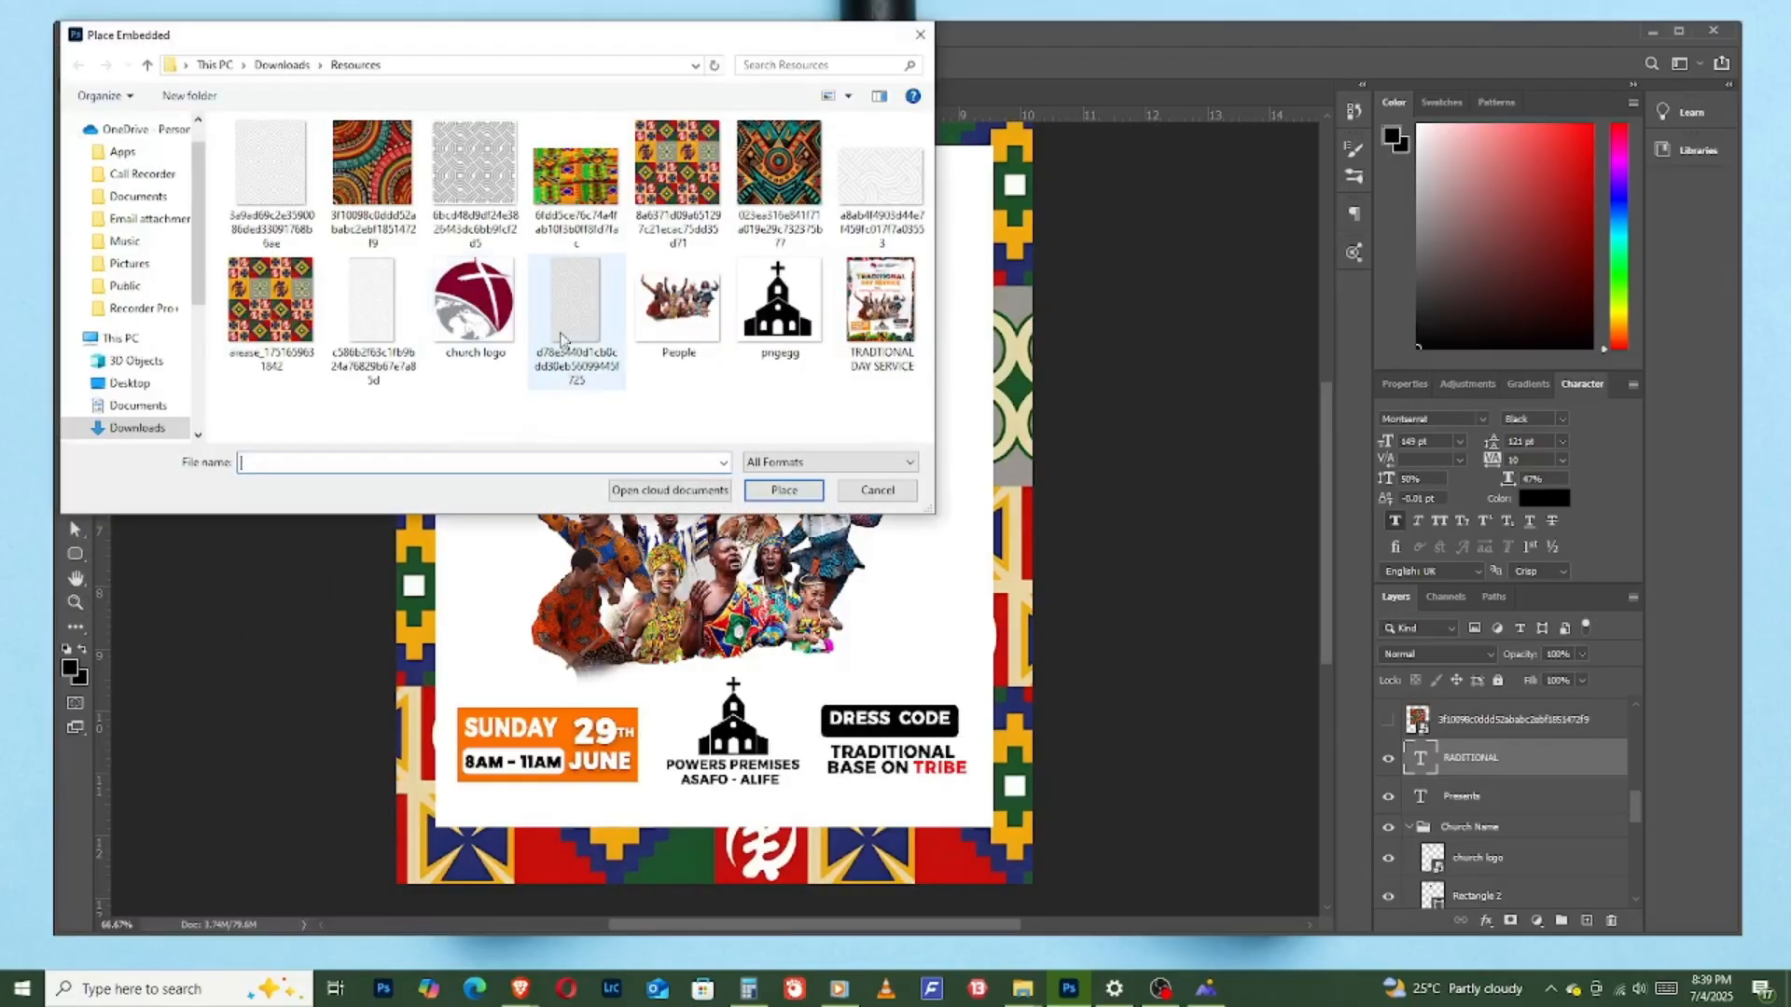
pyautogui.doubleClick(684, 186)
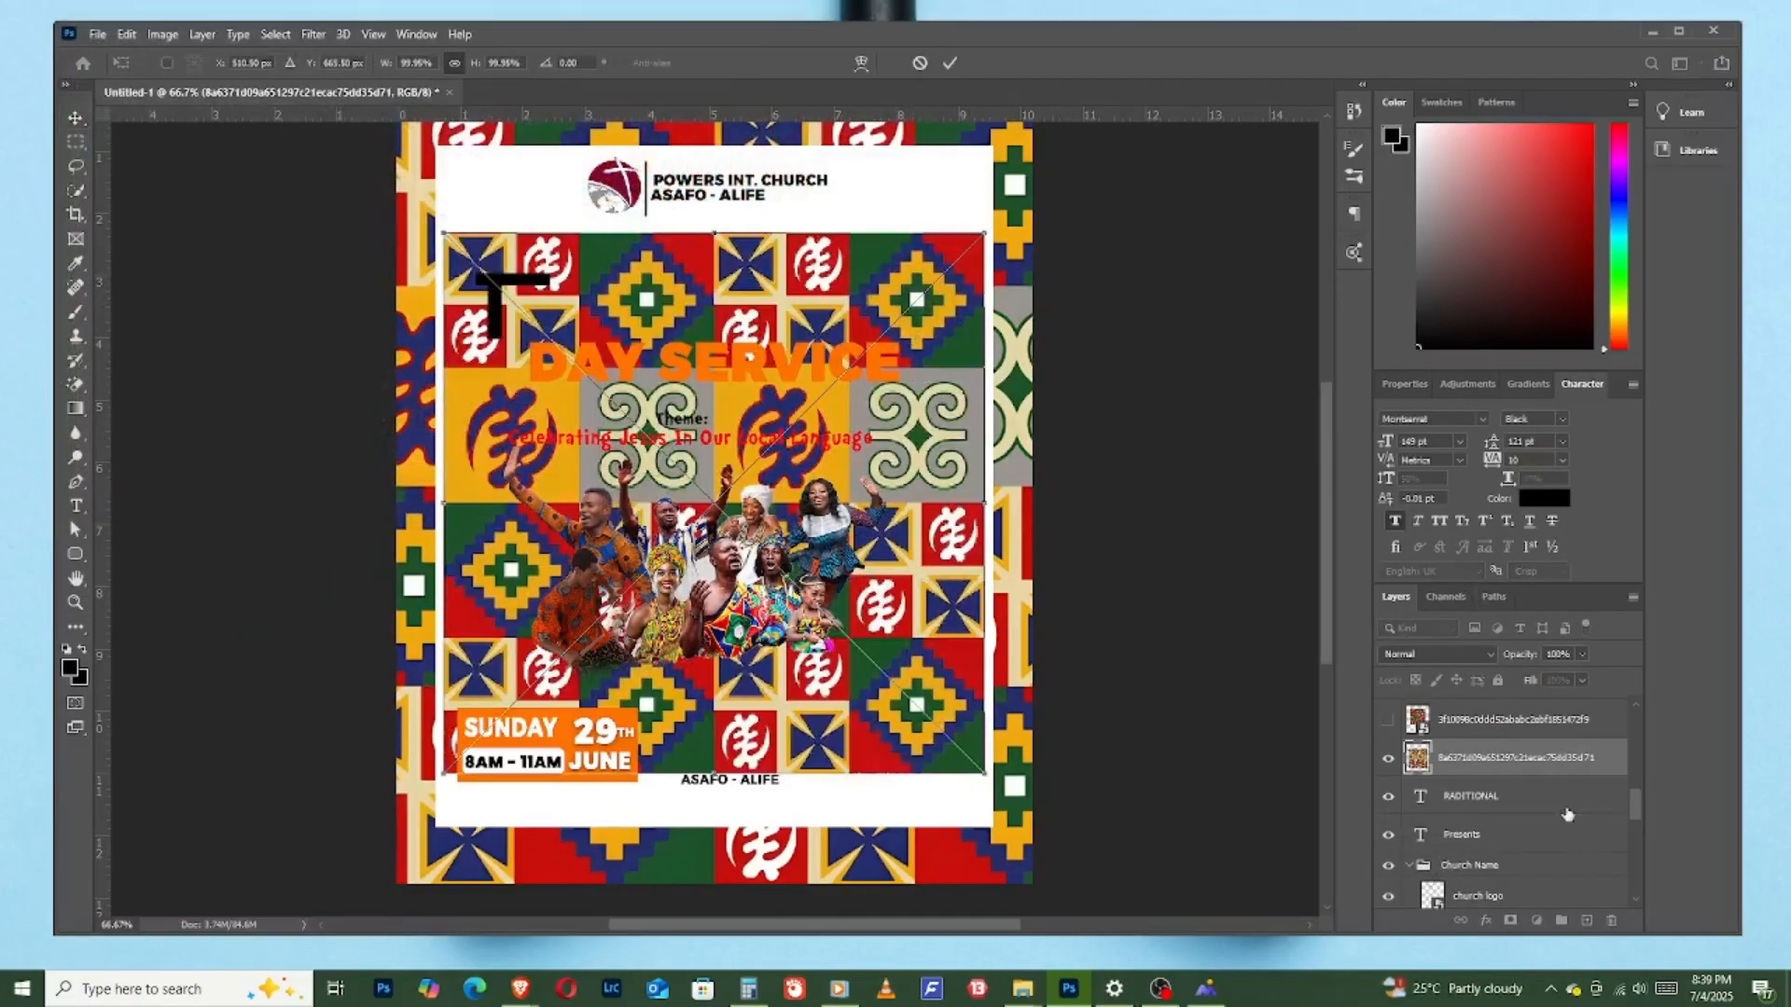
pyautogui.press('Return')
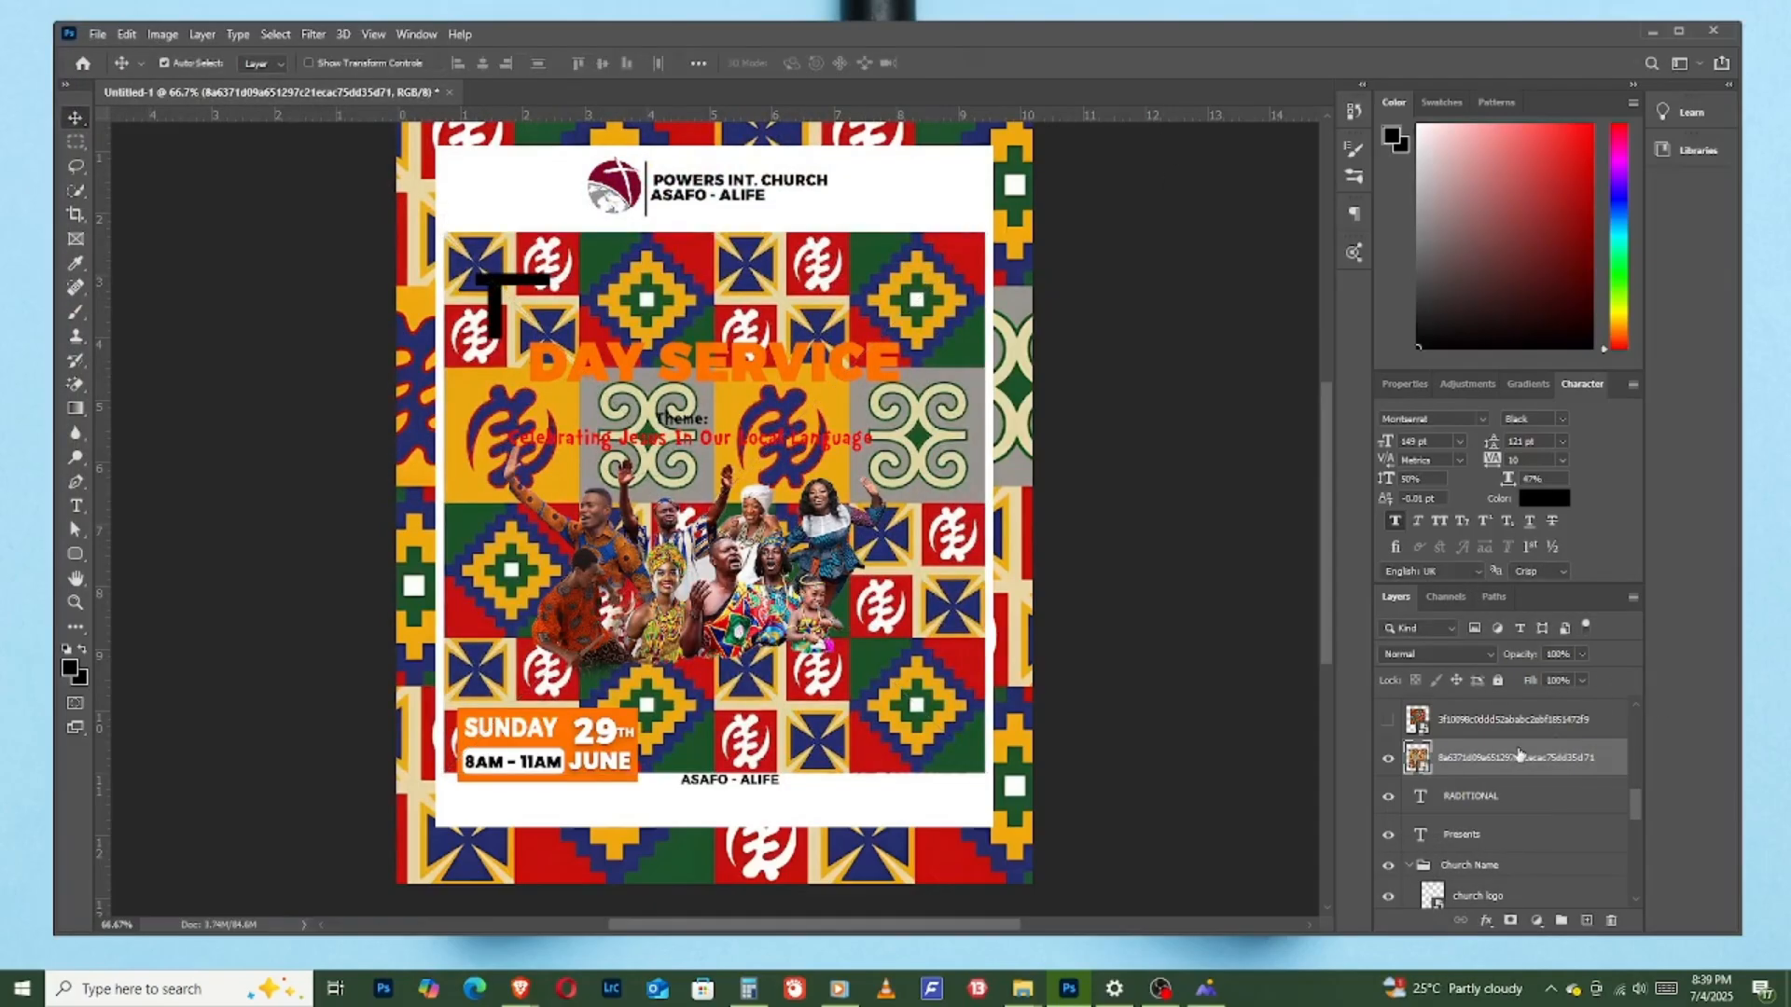
pyautogui.rightClick(1507, 756)
pyautogui.click(1569, 580)
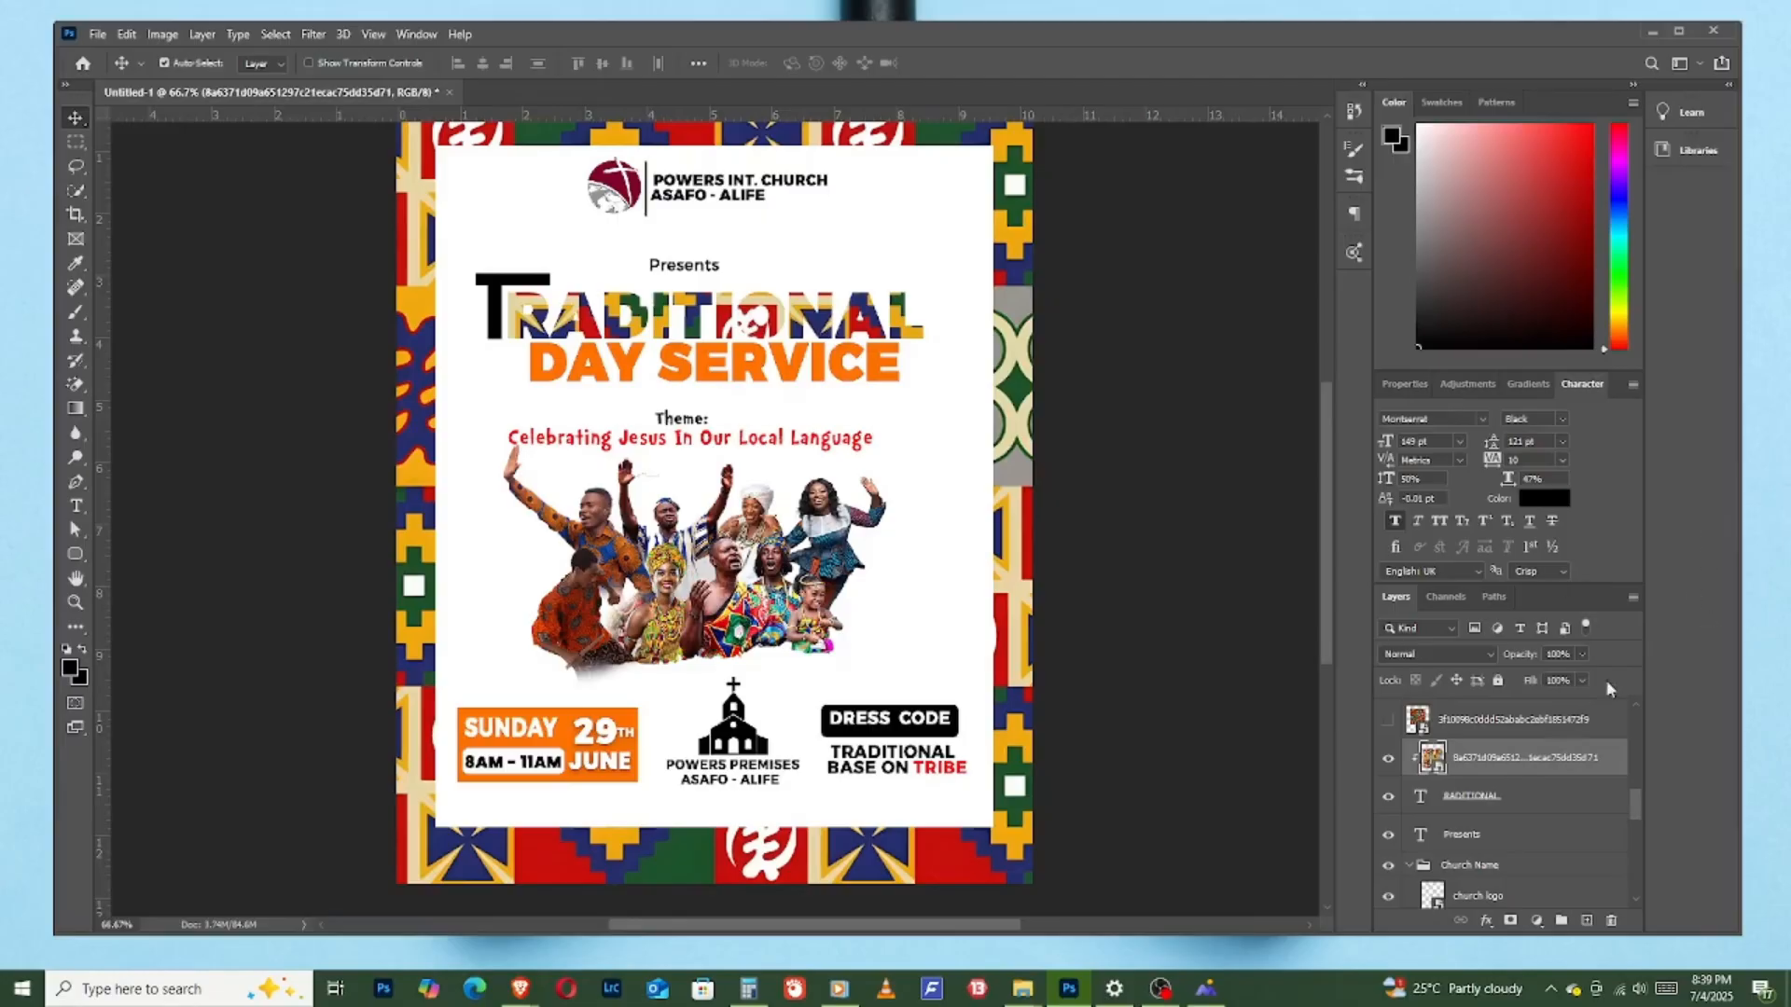
# - Add a drop shadow to the "RADITIONAL" text and reposition the clipped Adinkra patchwork pattern inside its letters
pyautogui.click(1525, 801)
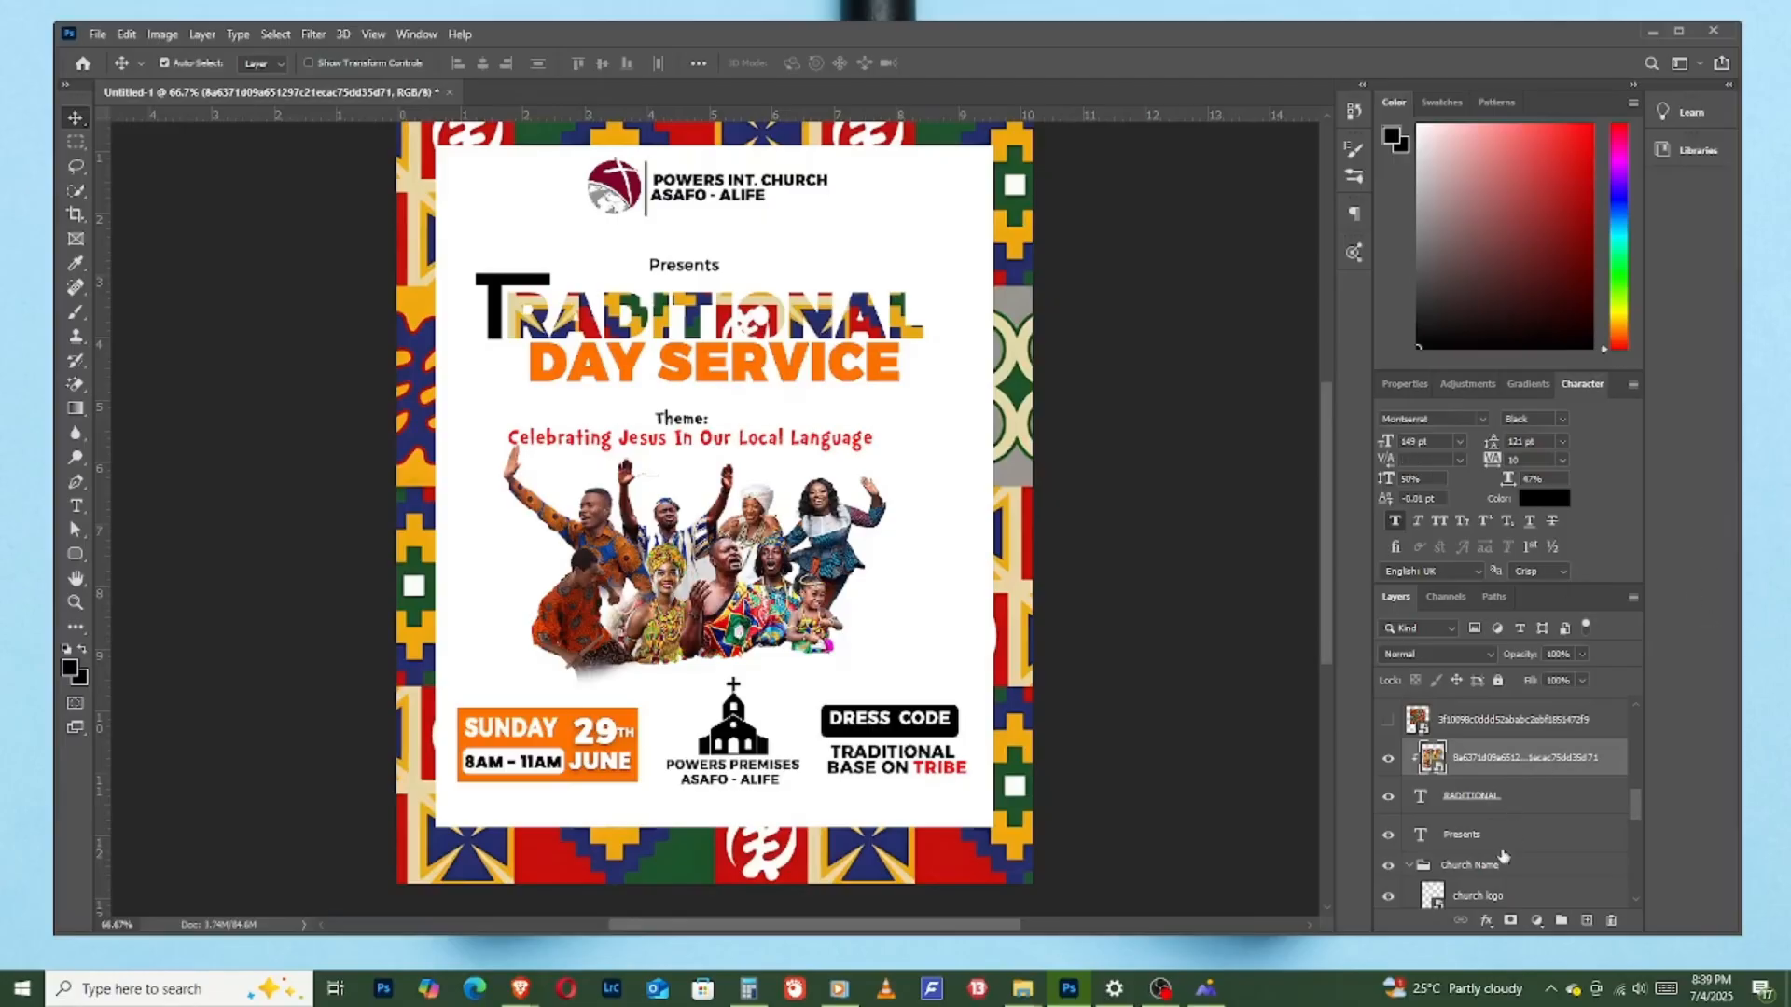
pyautogui.click(1488, 921)
pyautogui.click(1513, 912)
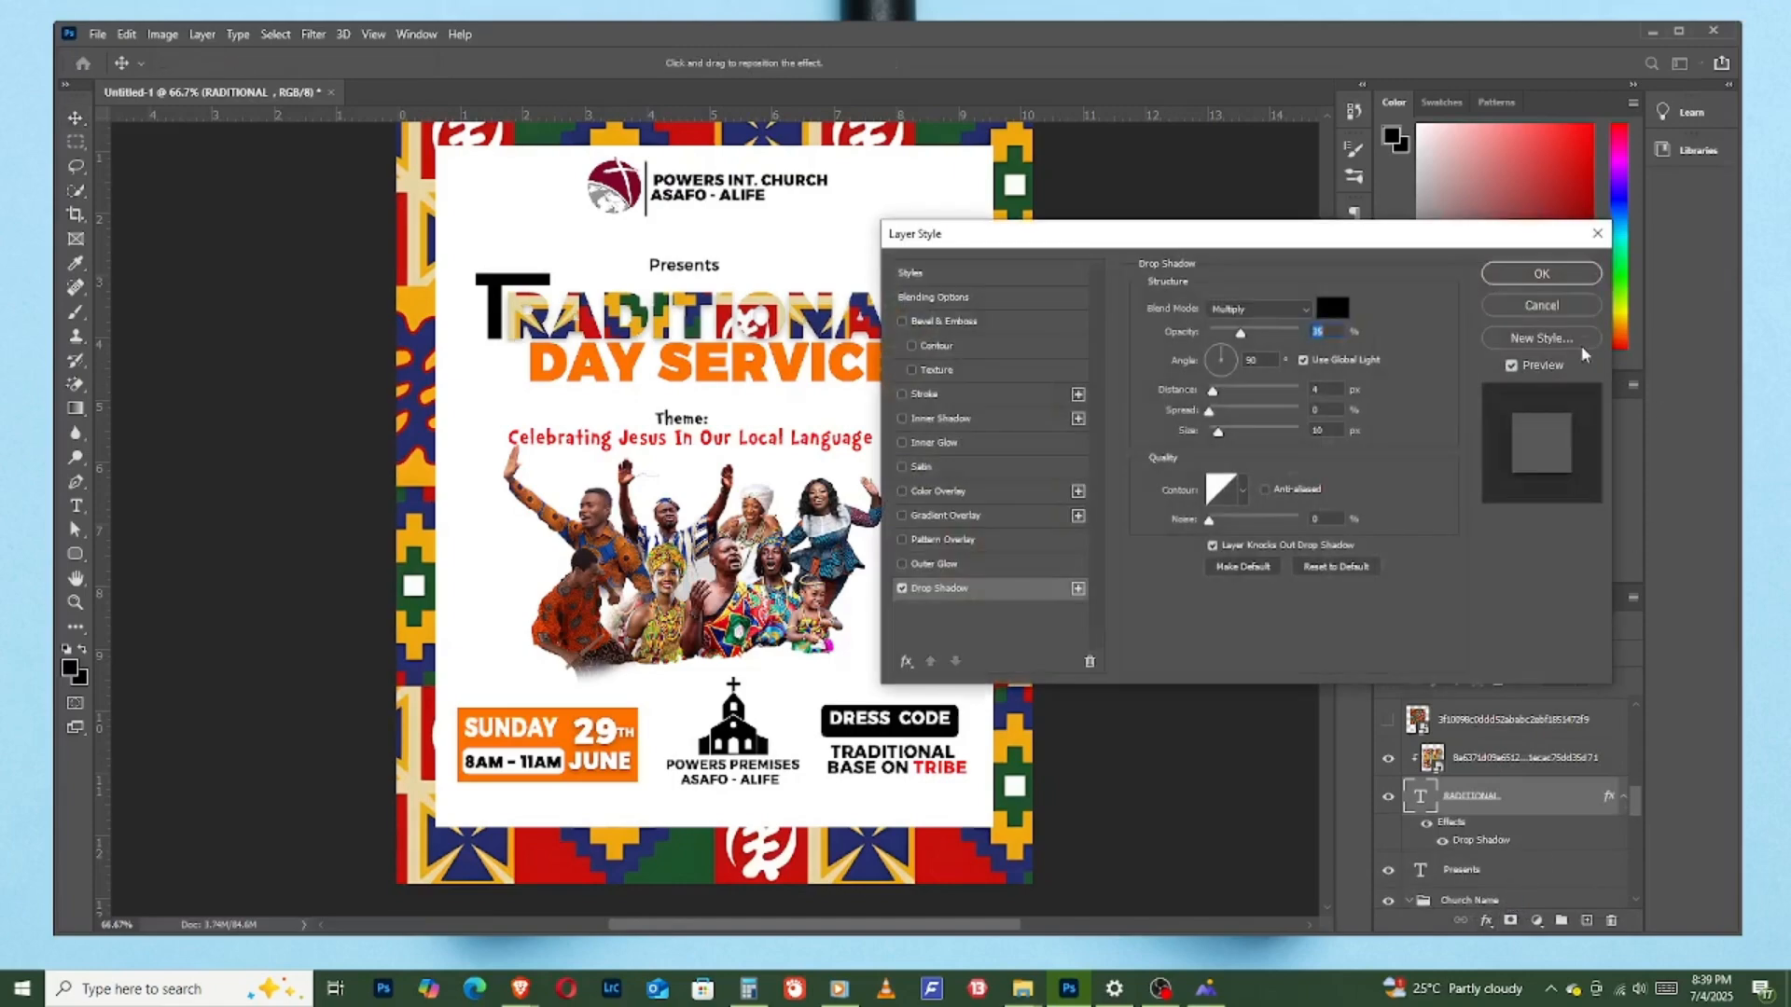
pyautogui.click(1541, 274)
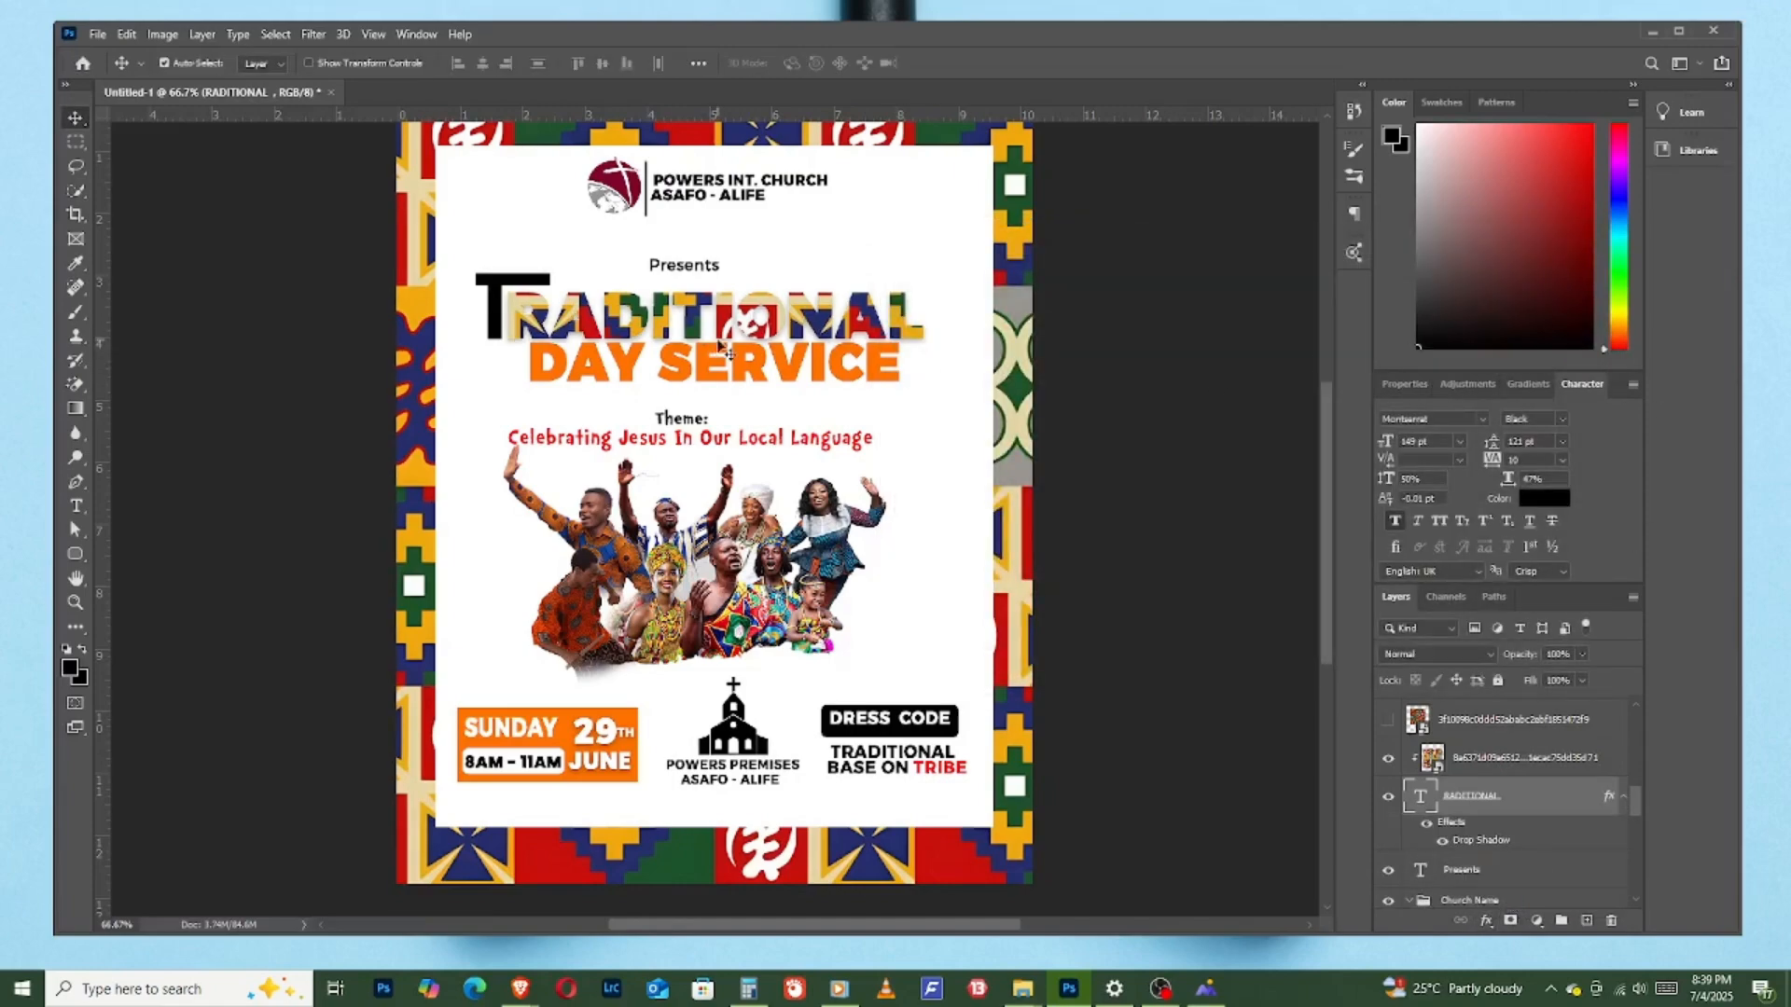
pyautogui.moveTo(664, 328); pyautogui.dragTo(727, 160)
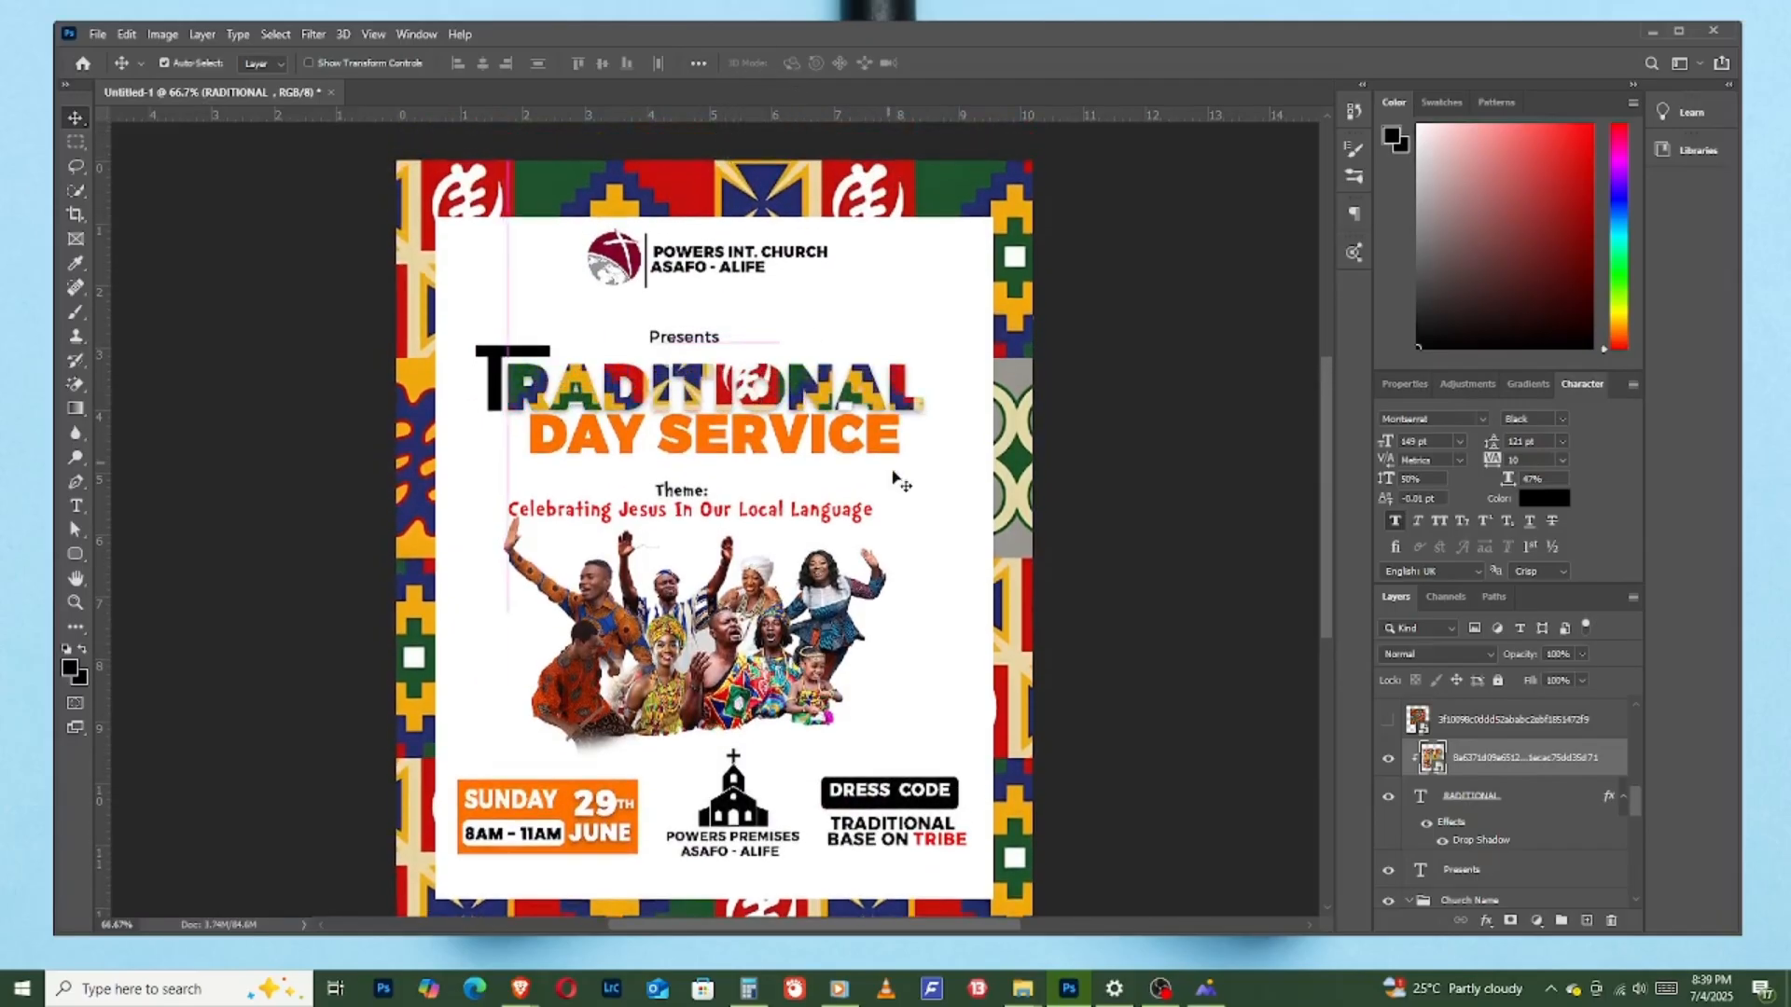
# - Arrange the large "T" directly beneath the circular-motif print layer, show the print, clip it to the "T" and position it
pyautogui.click(501, 368)
pyautogui.moveTo(1466, 757); pyautogui.dragTo(1451, 710)
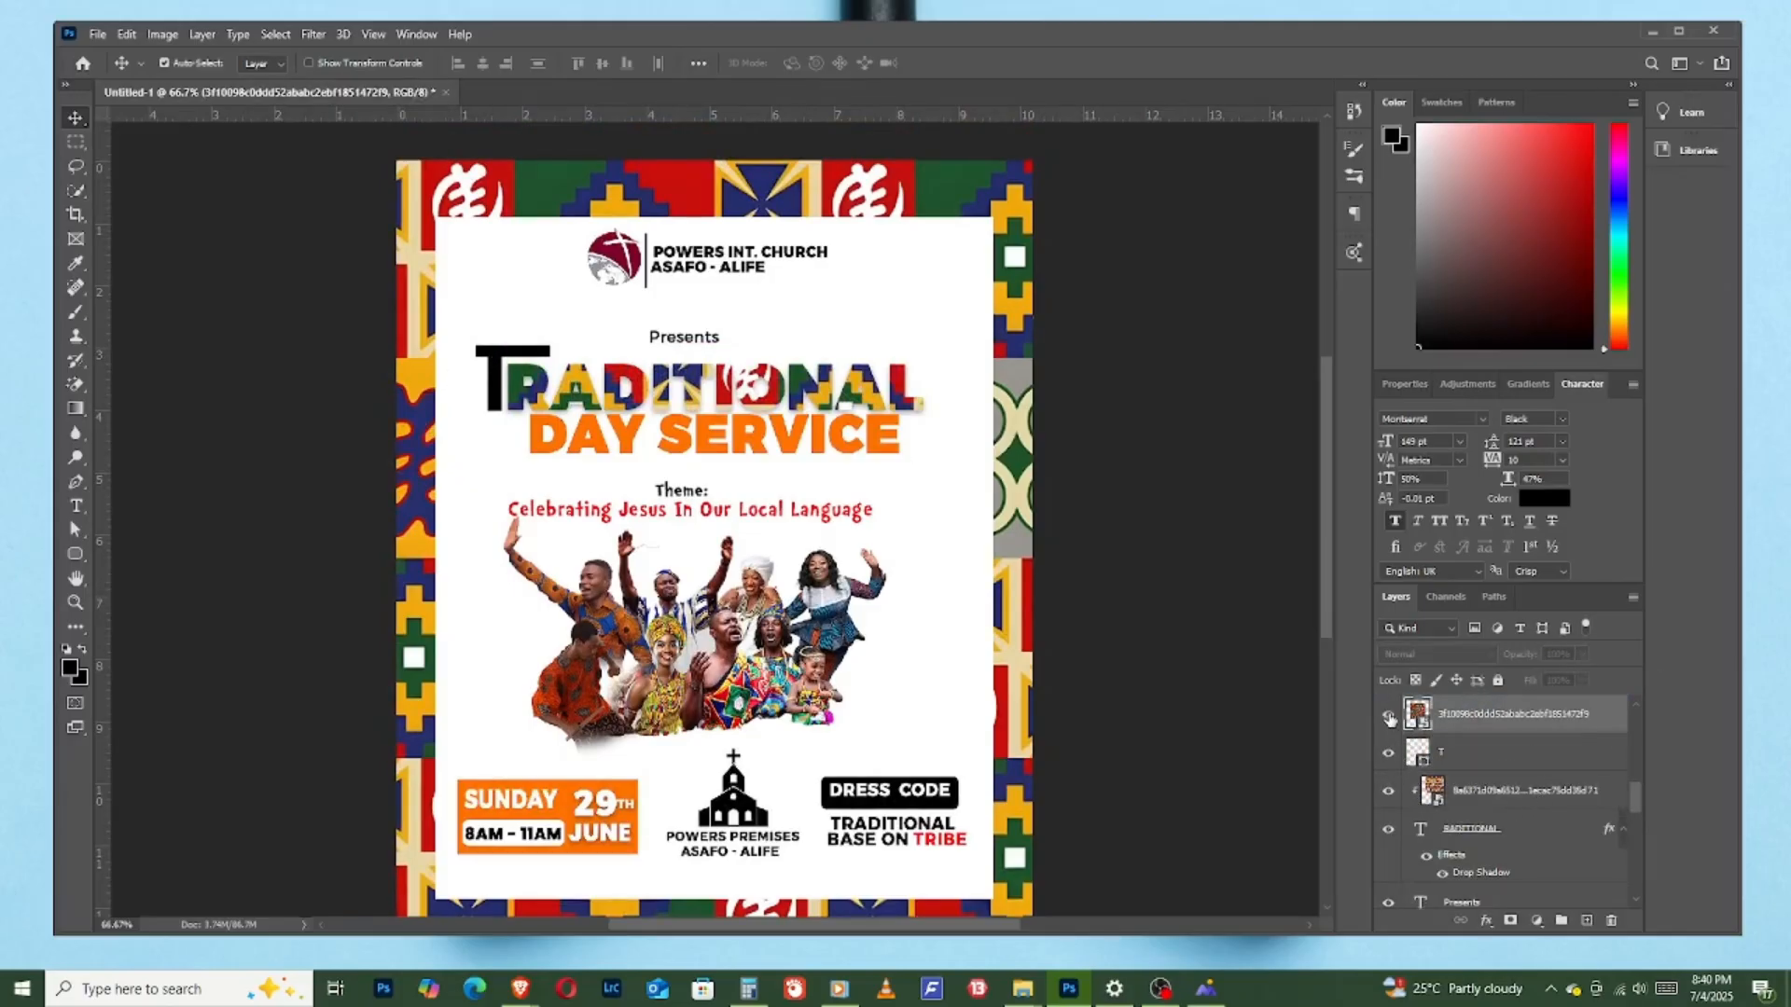
pyautogui.rightClick(1479, 723)
pyautogui.click(1570, 578)
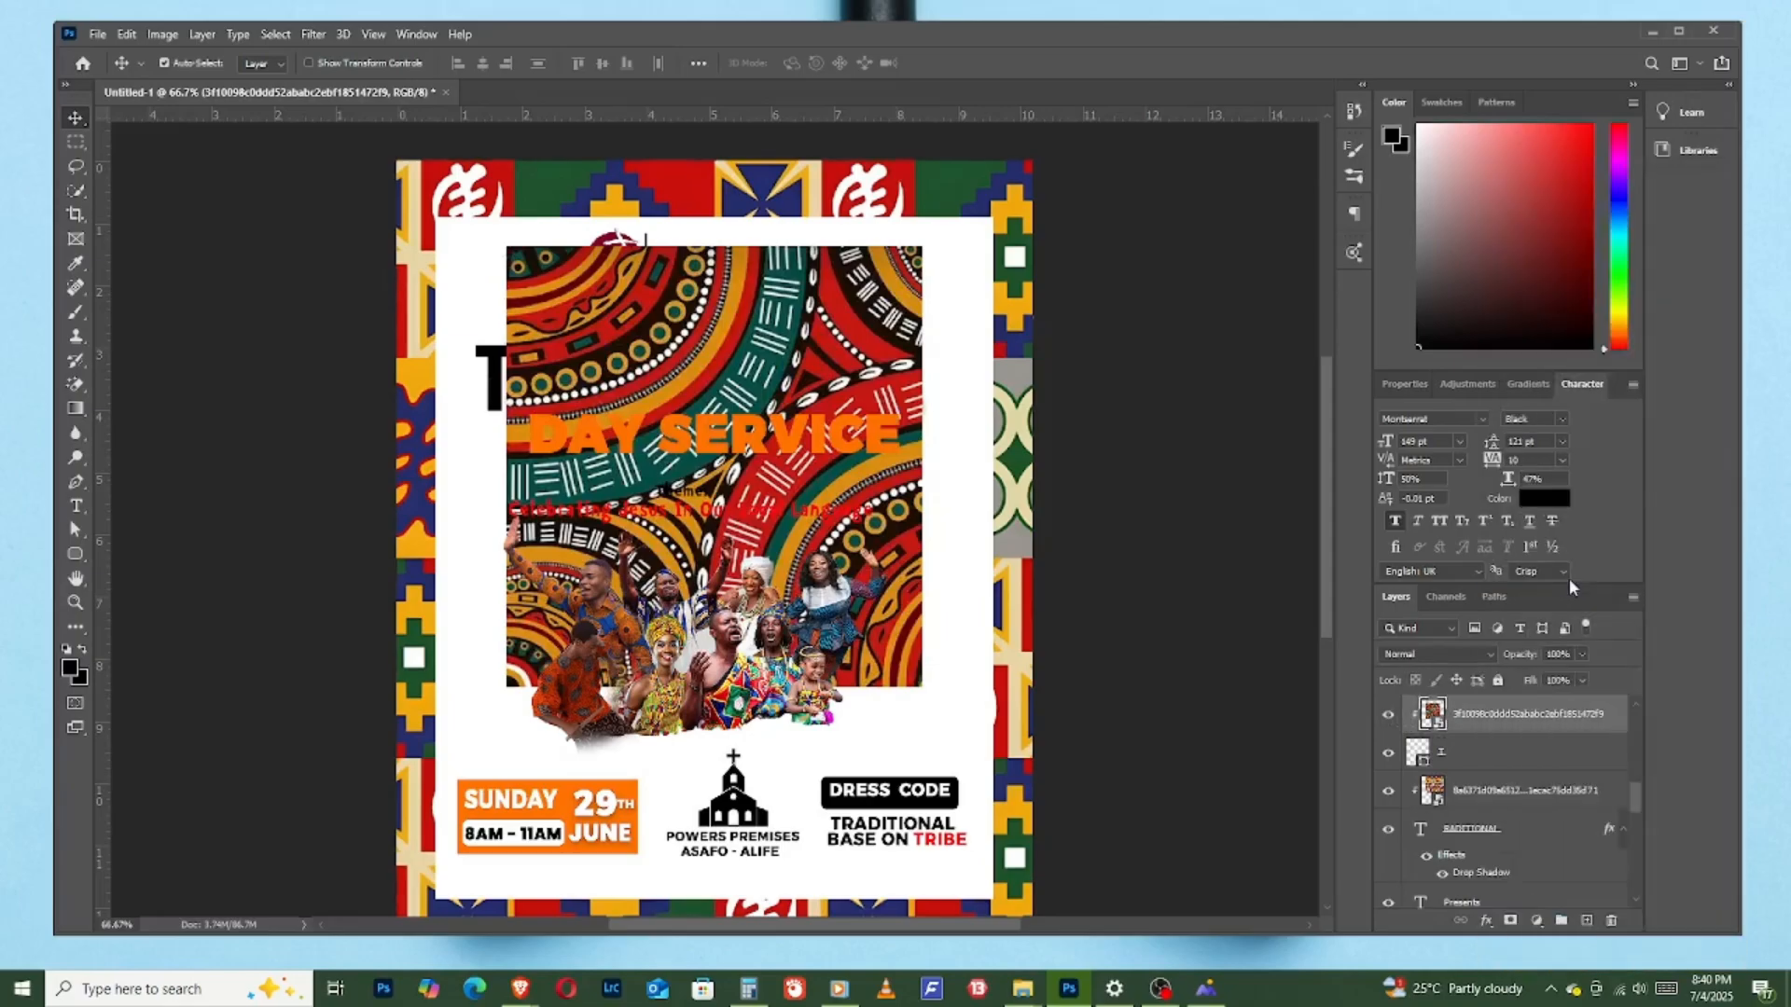
pyautogui.moveTo(507, 354)
pyautogui.mouseDown()
pyautogui.moveTo(492, 355)
pyautogui.moveTo(509, 353)
pyautogui.mouseUp()
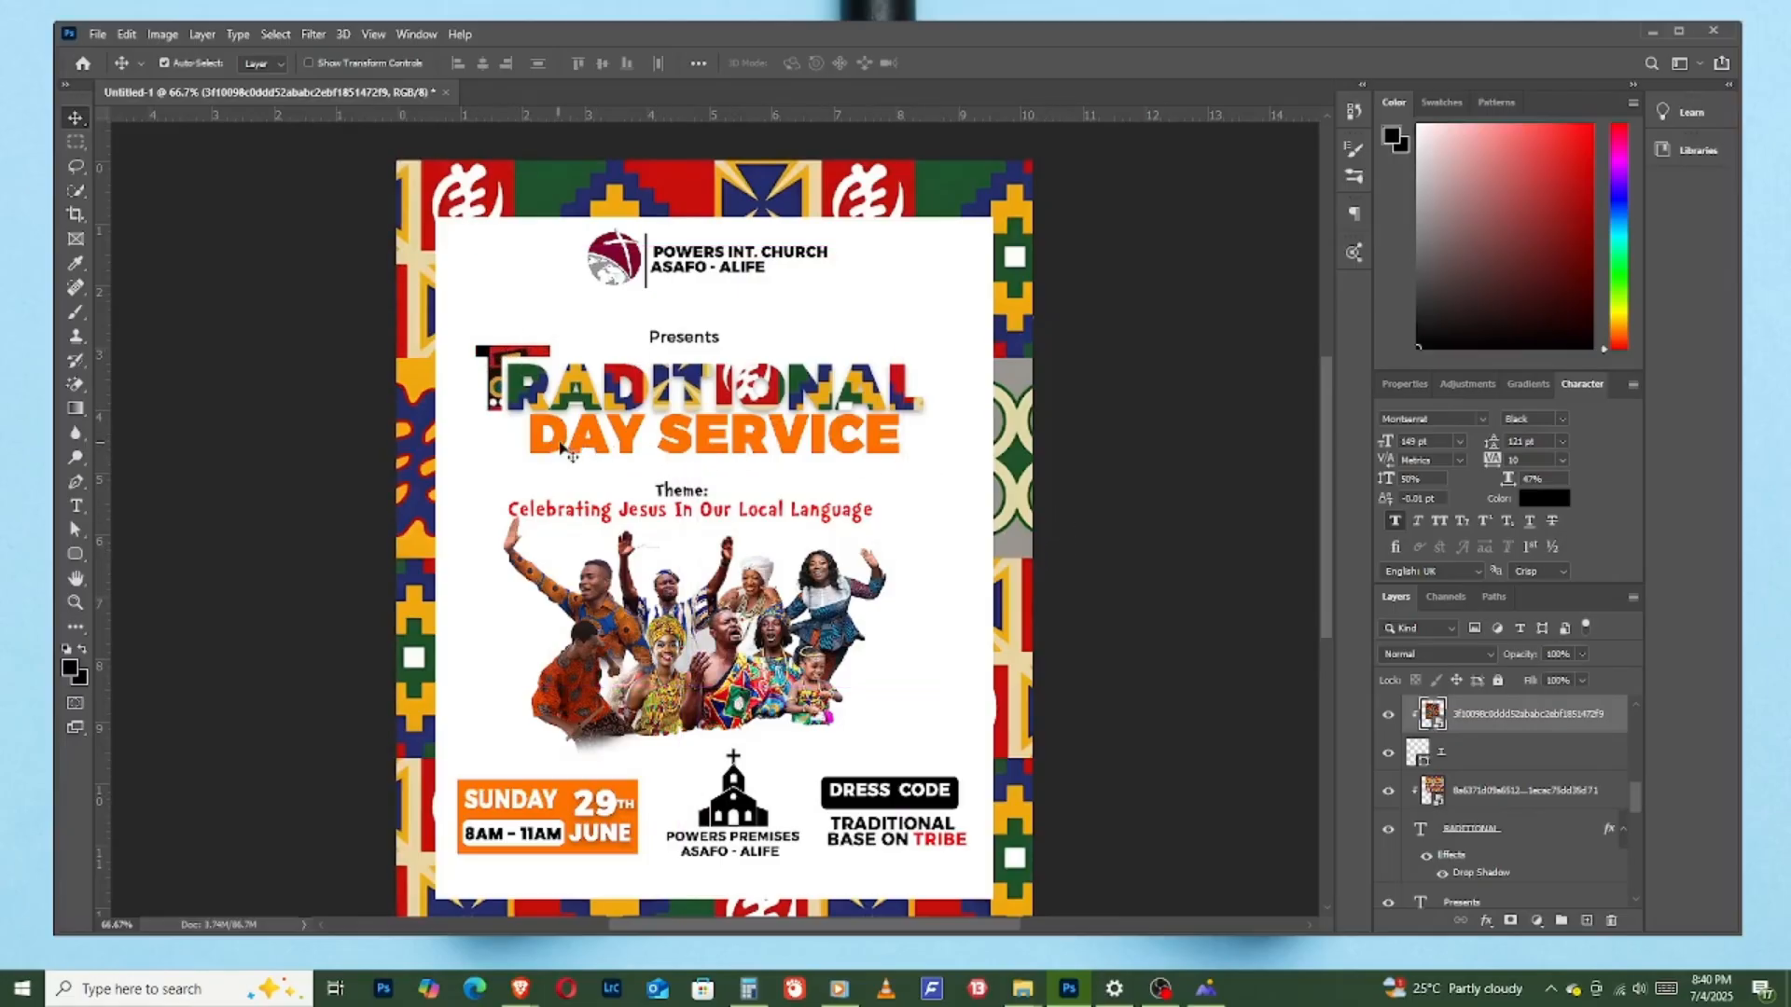
# - Move the "DAY SERVICE" text slightly down and add a drop shadow to it
pyautogui.moveTo(559, 446); pyautogui.dragTo(560, 455)
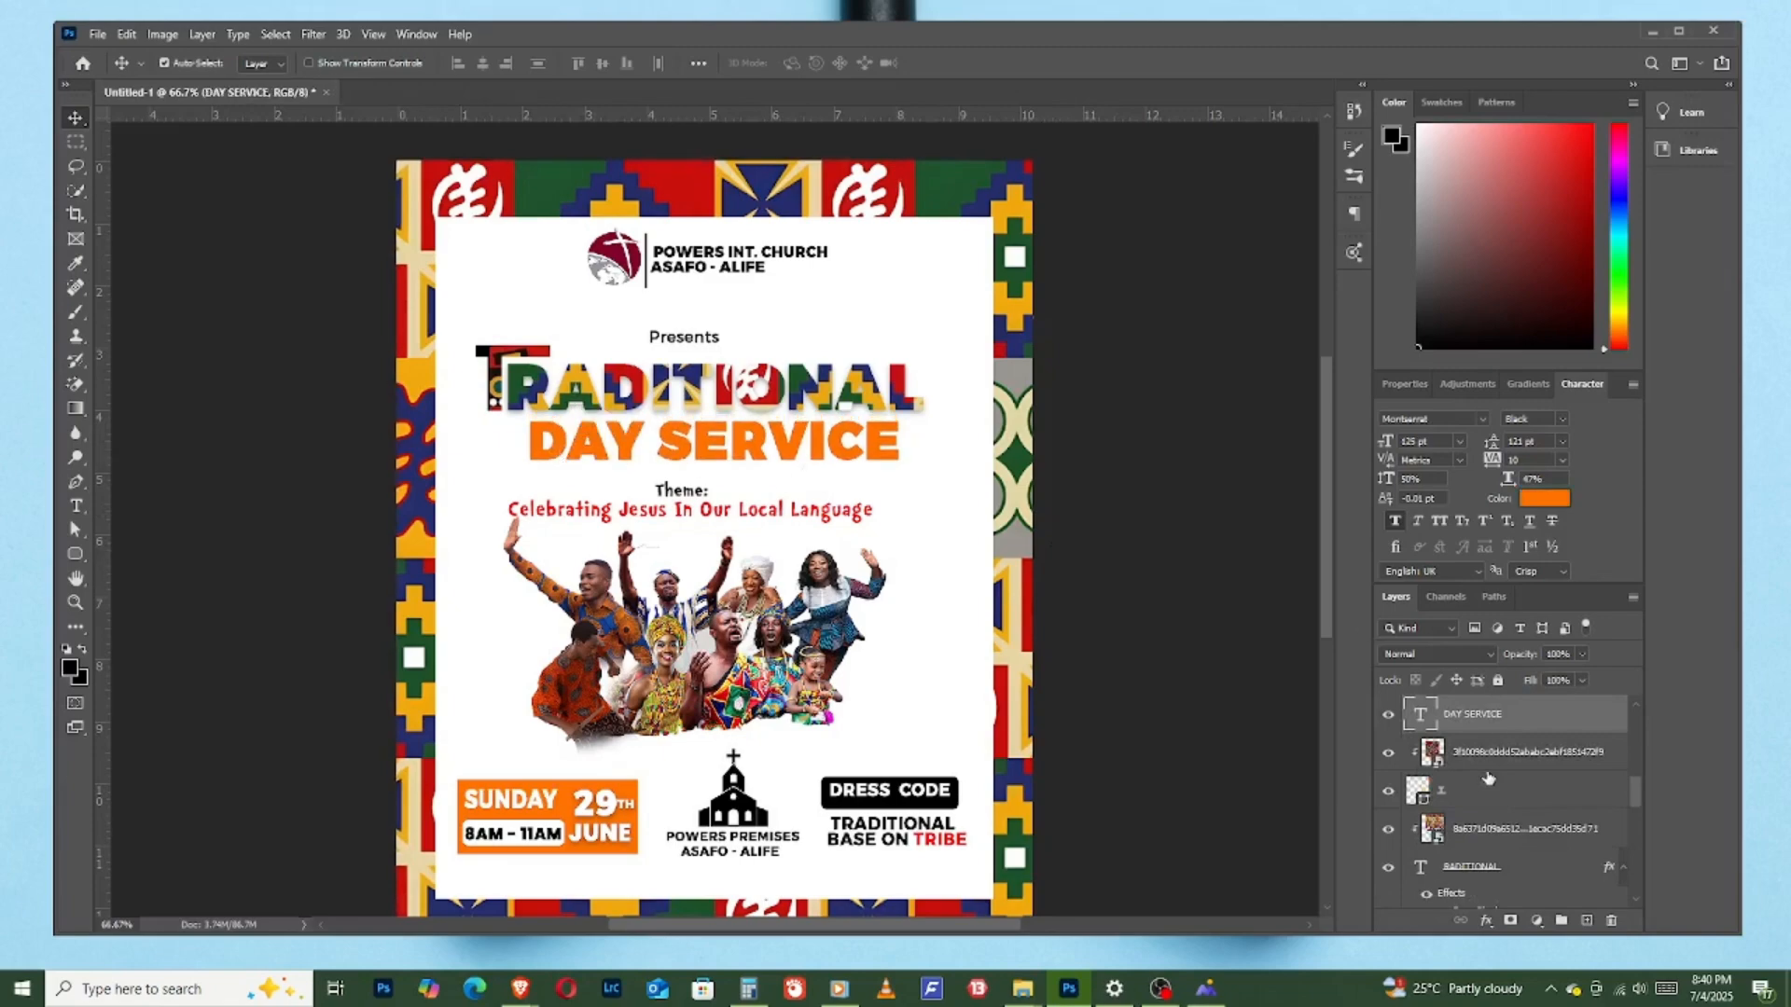
pyautogui.click(1486, 921)
pyautogui.click(1508, 906)
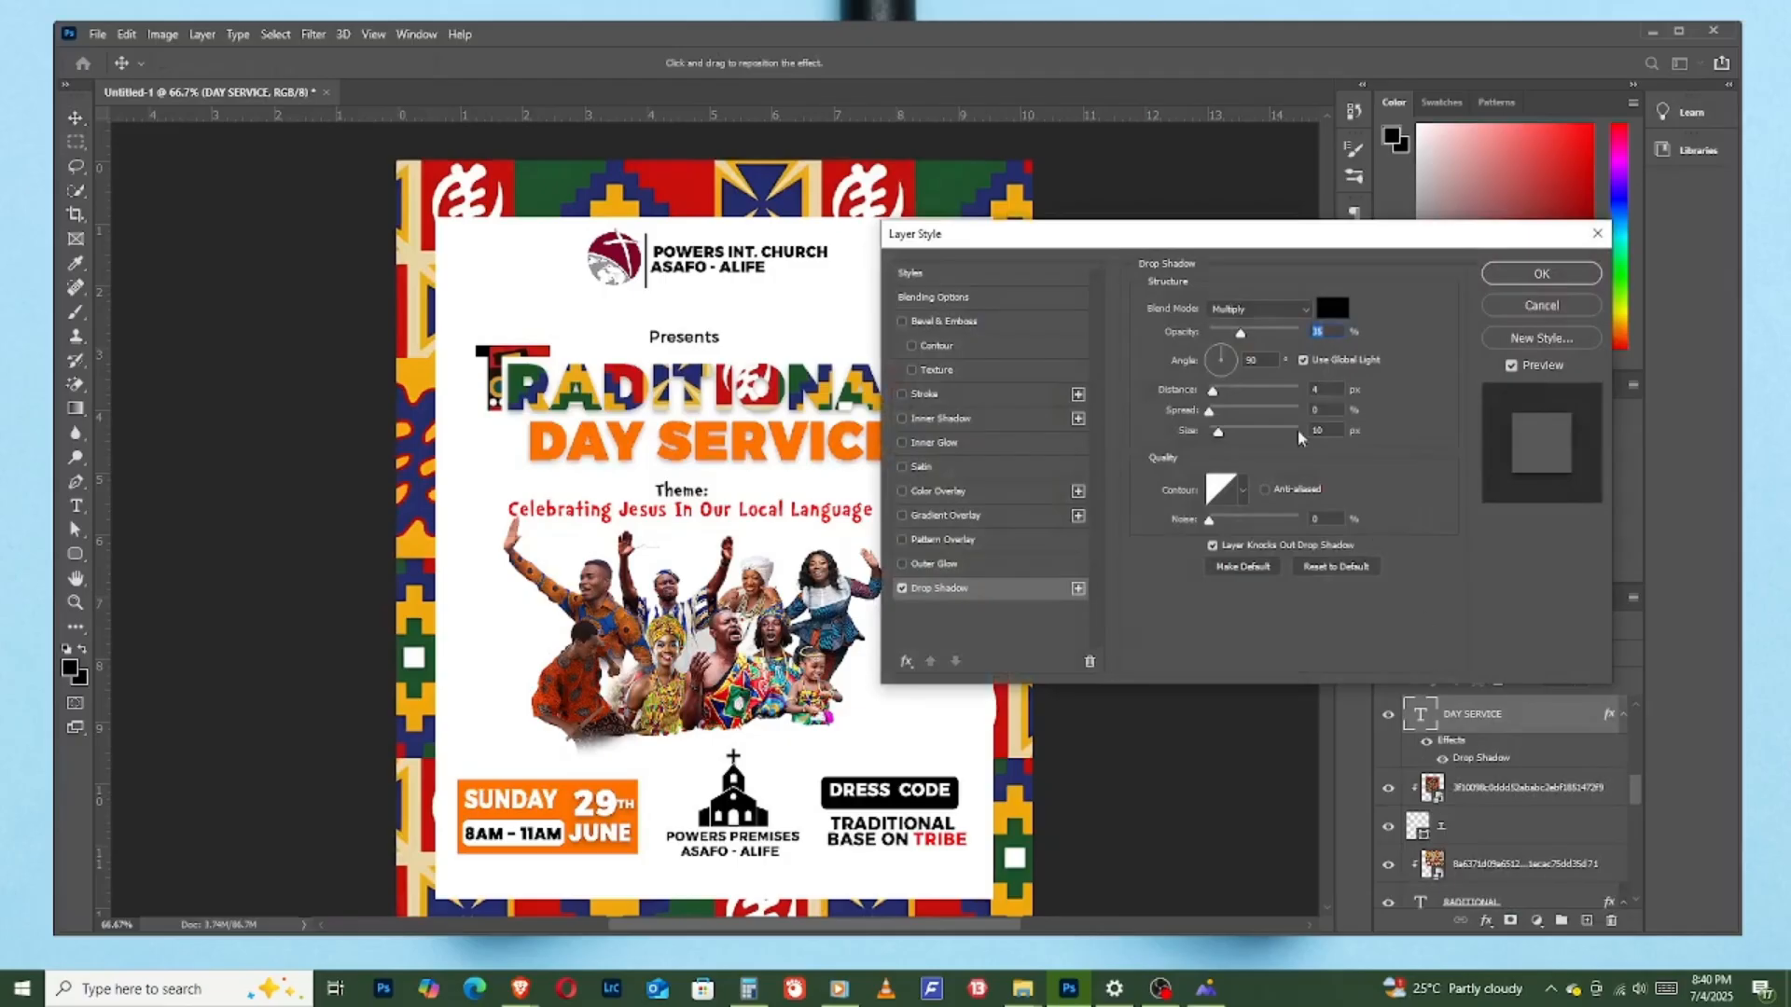
# - Turn off the drop shadow on "DAY SERVICE" and apply Bevel & Emboss with Pillow Emboss style, 43% depth and 10 px size
pyautogui.click(902, 588)
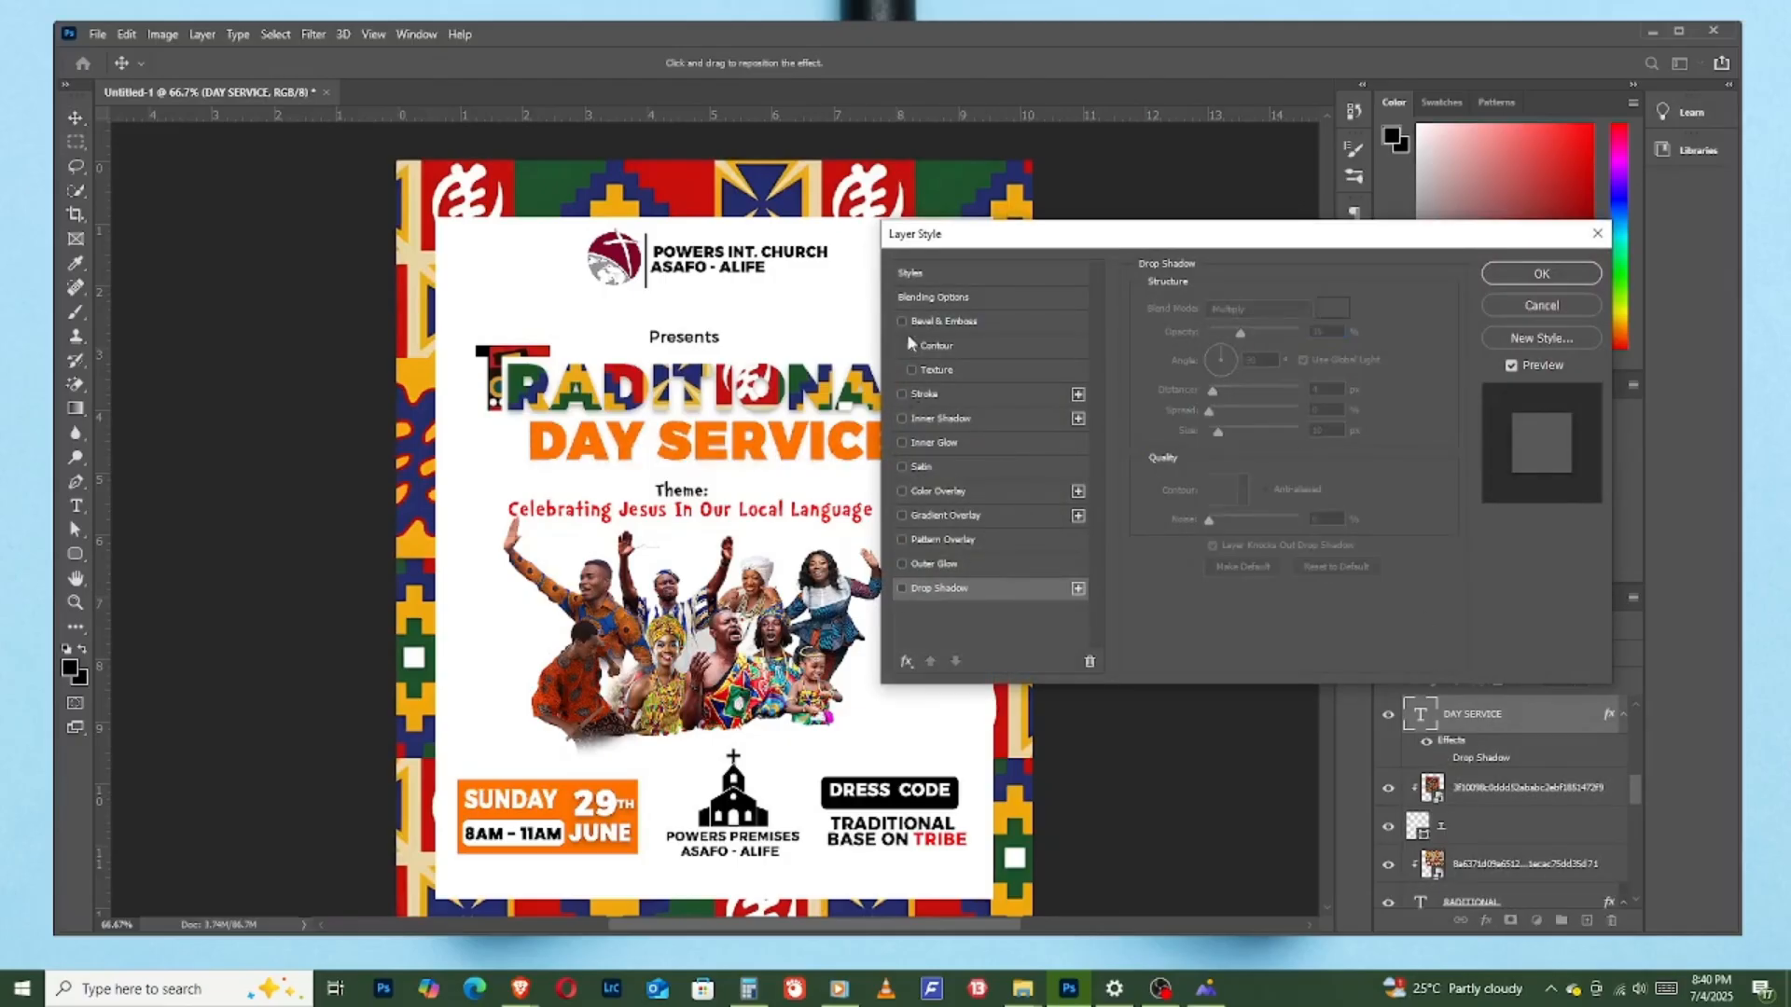
pyautogui.click(912, 322)
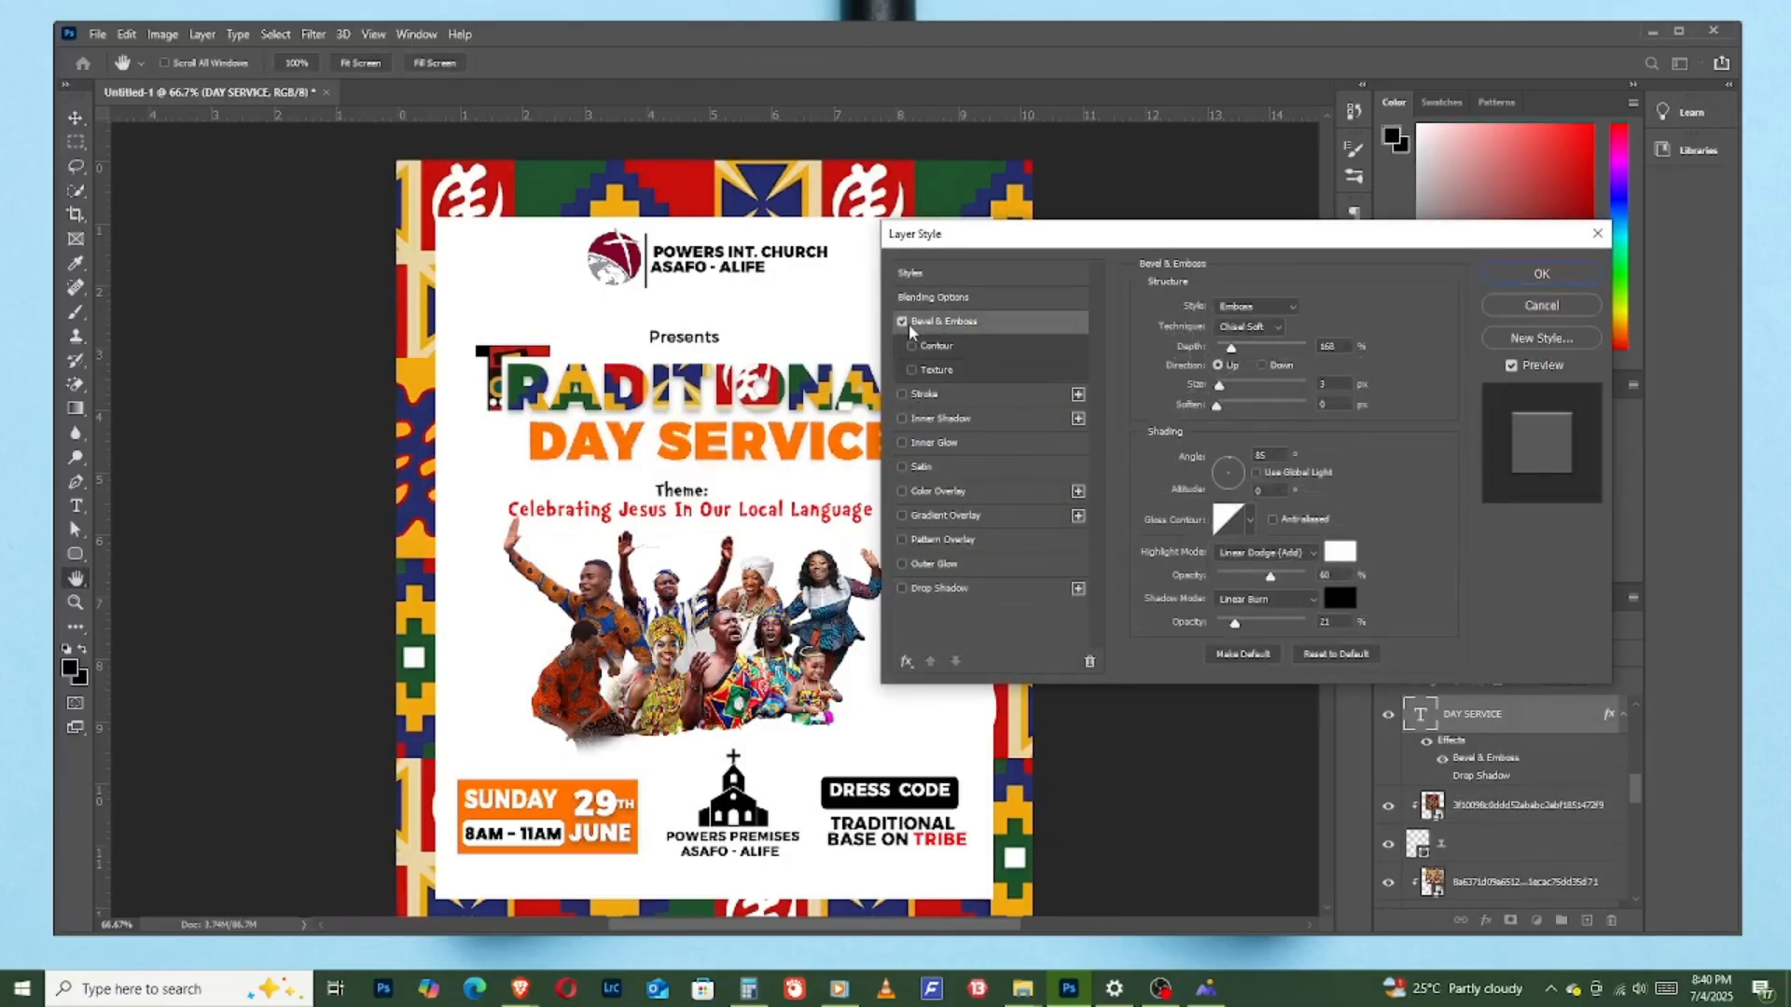
pyautogui.click(1287, 308)
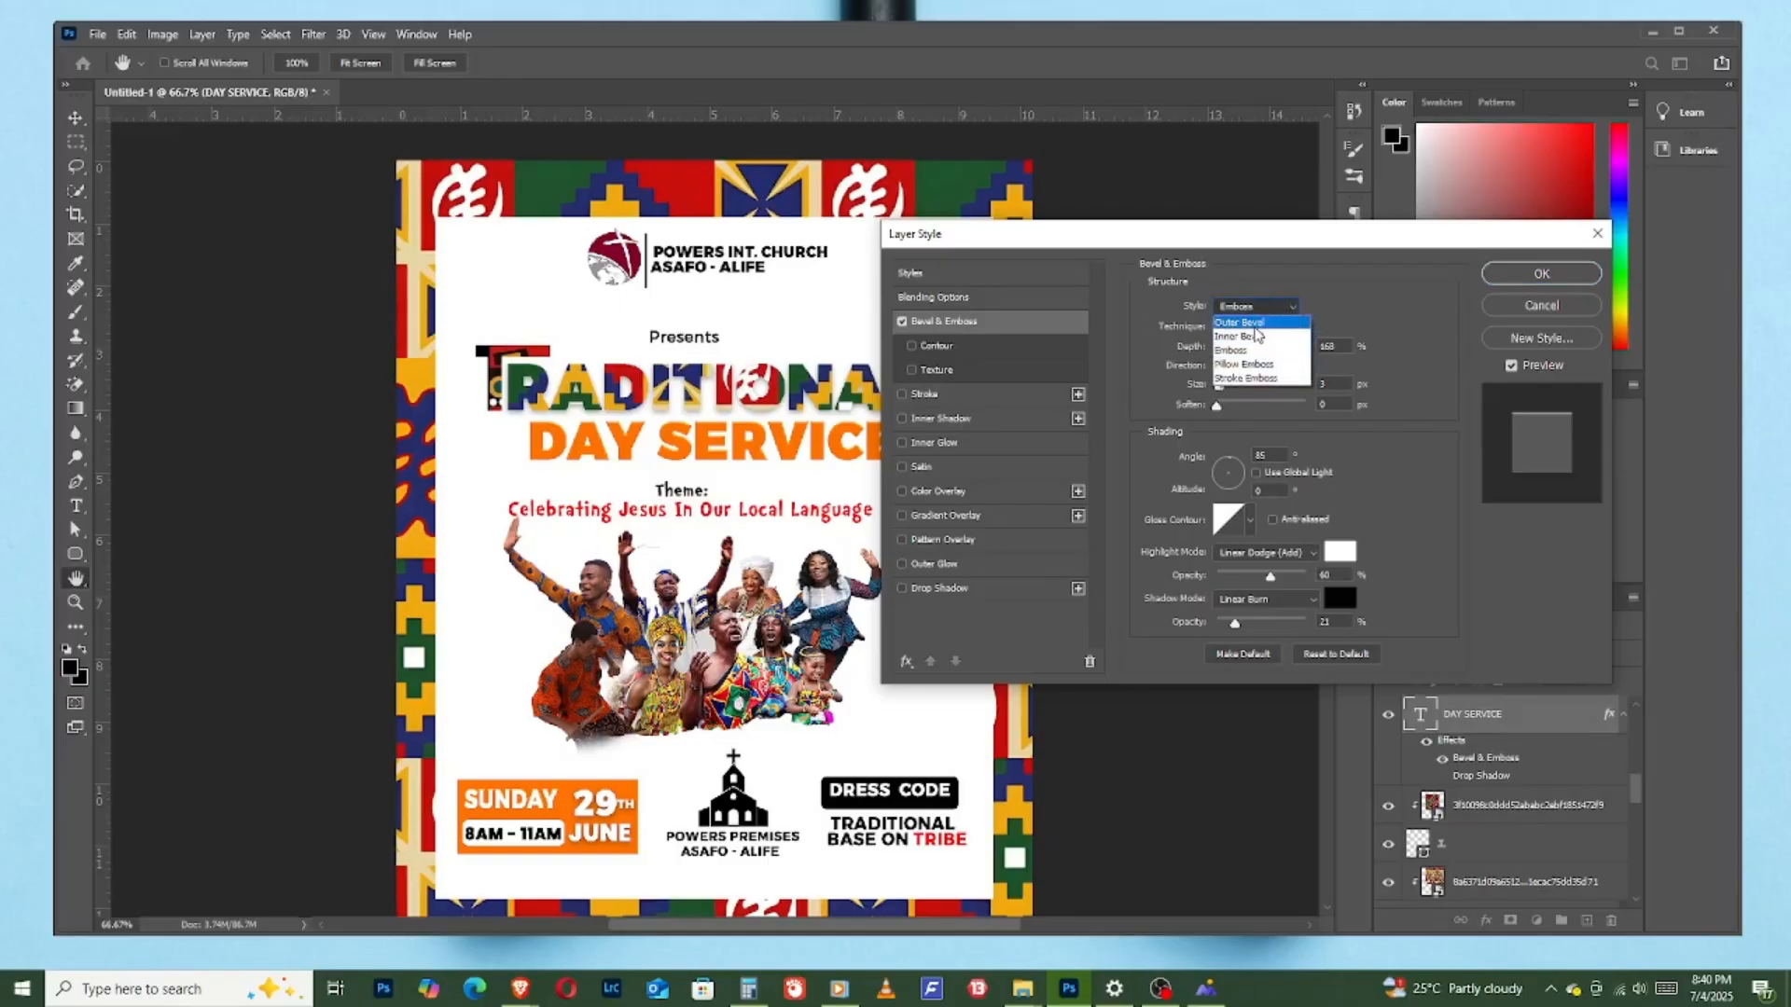
pyautogui.click(1257, 319)
pyautogui.moveTo(1238, 342)
pyautogui.mouseDown()
pyautogui.moveTo(1217, 347)
pyautogui.moveTo(1258, 347)
pyautogui.moveTo(1230, 351)
pyautogui.mouseUp()
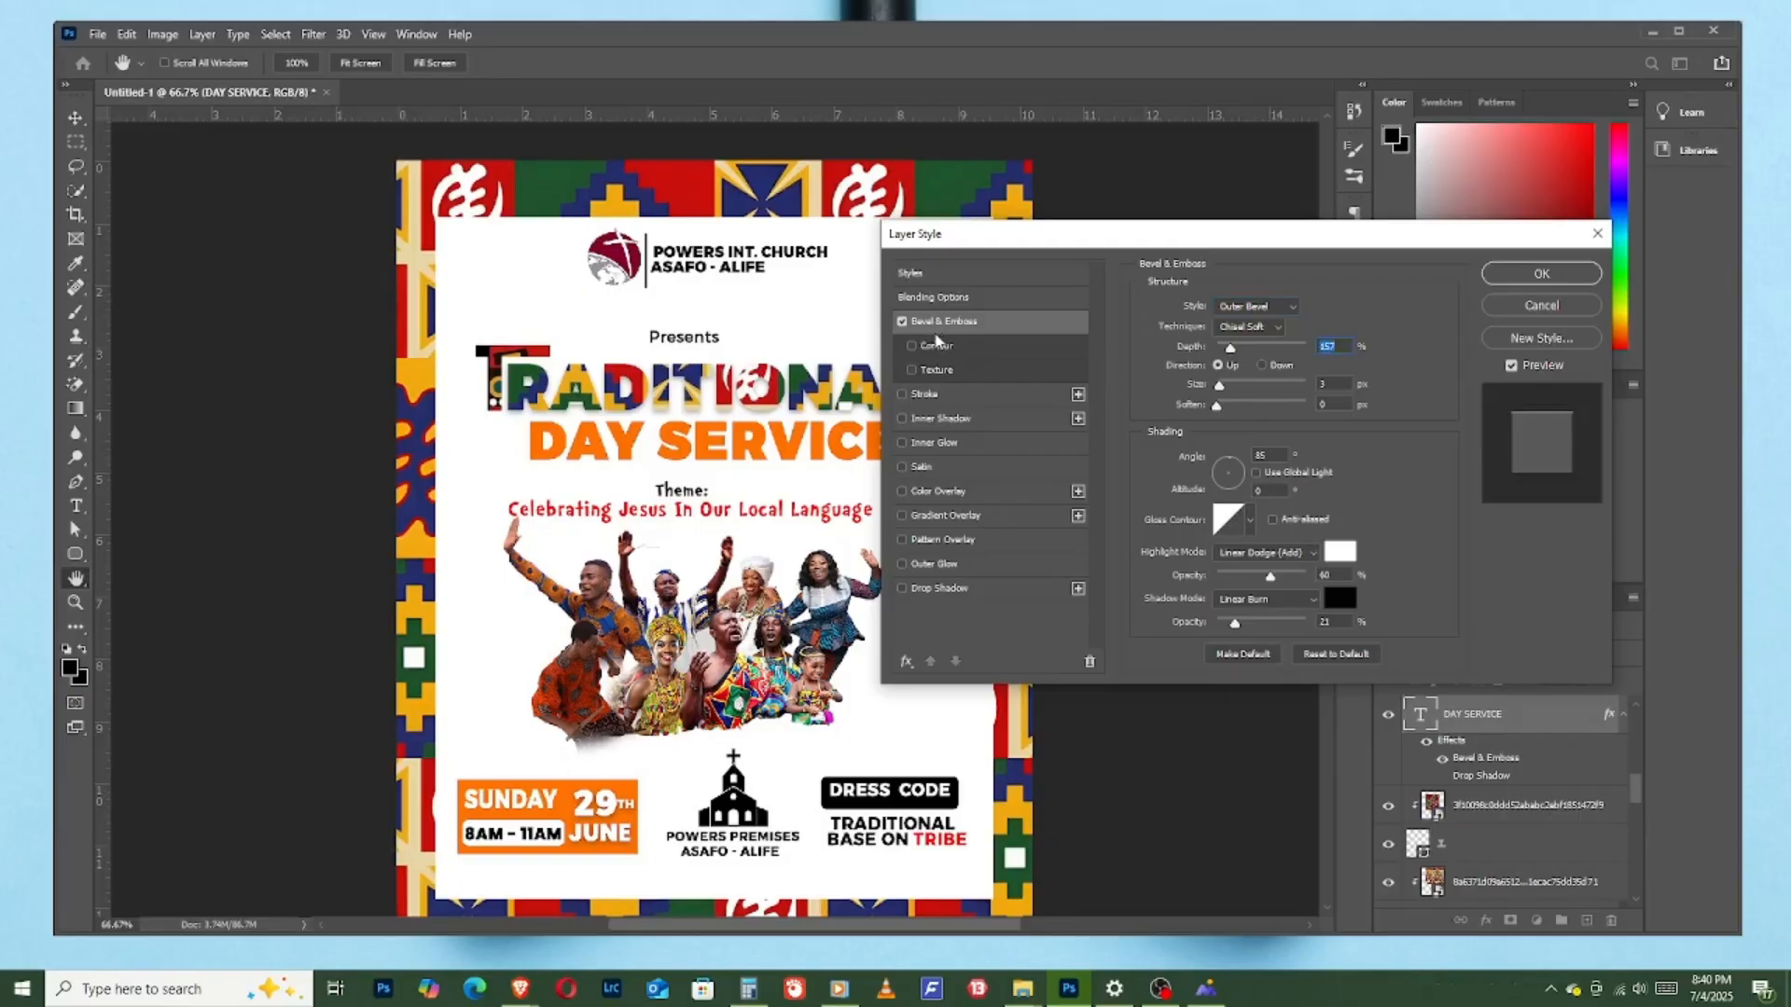
pyautogui.click(1244, 310)
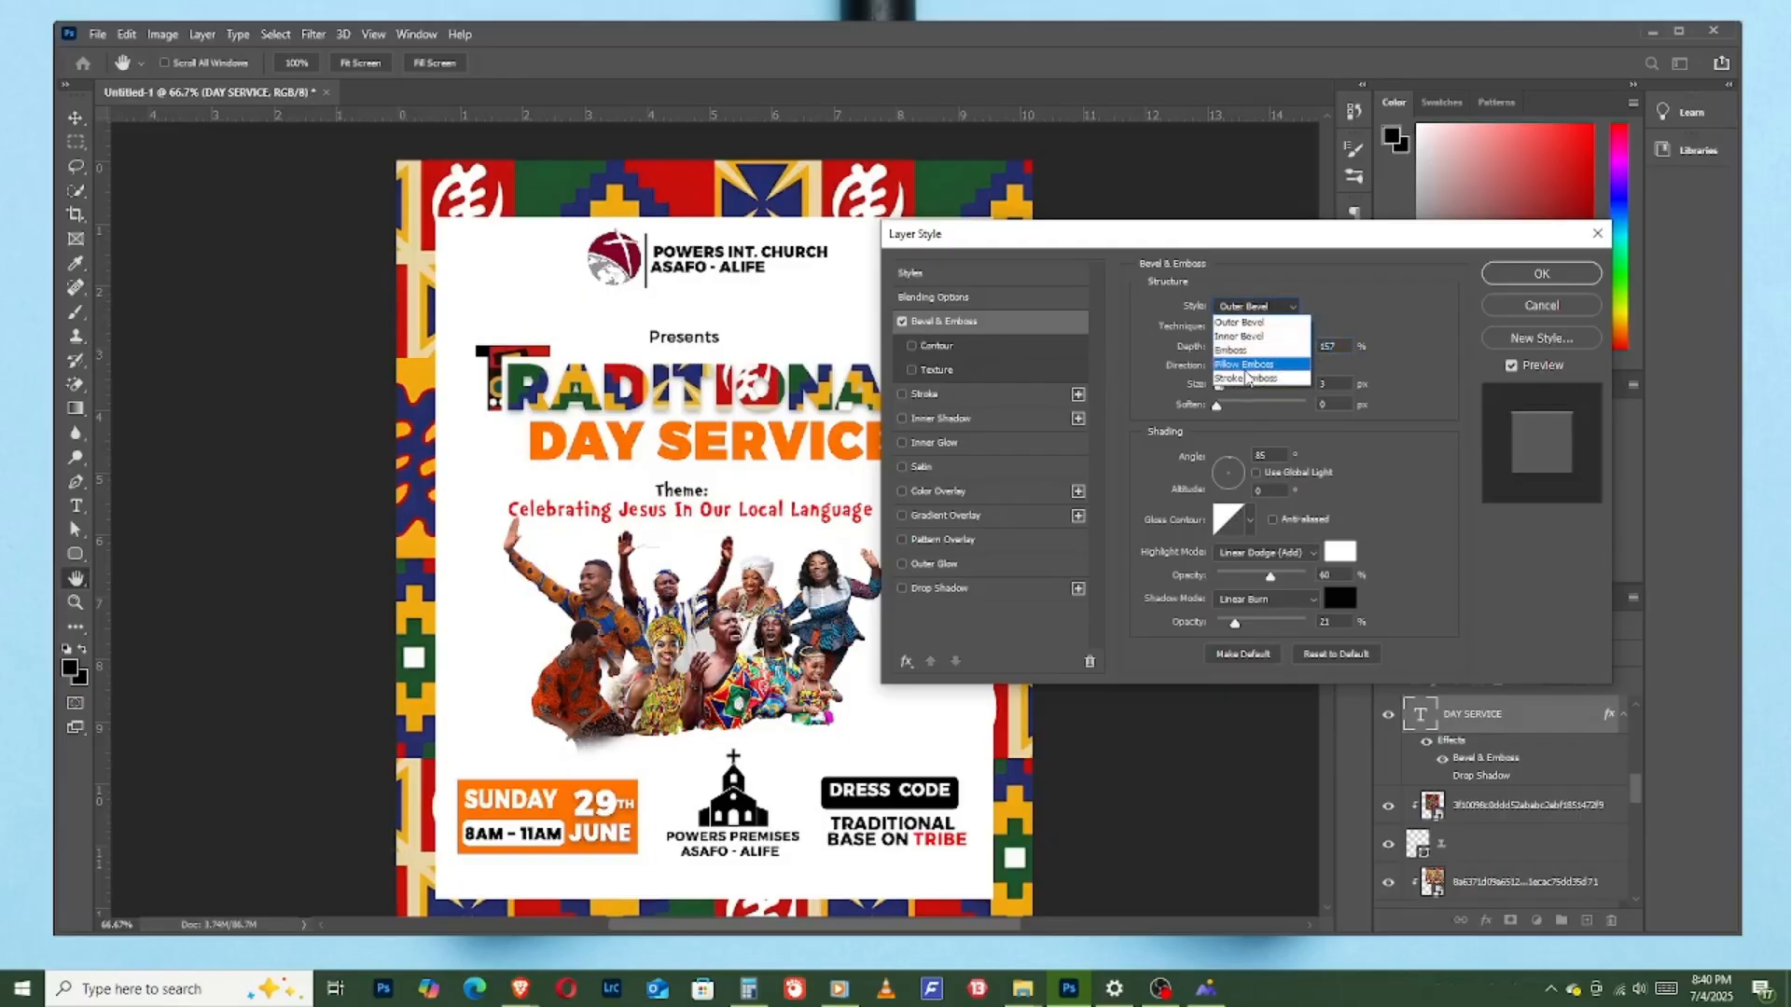
pyautogui.click(1246, 371)
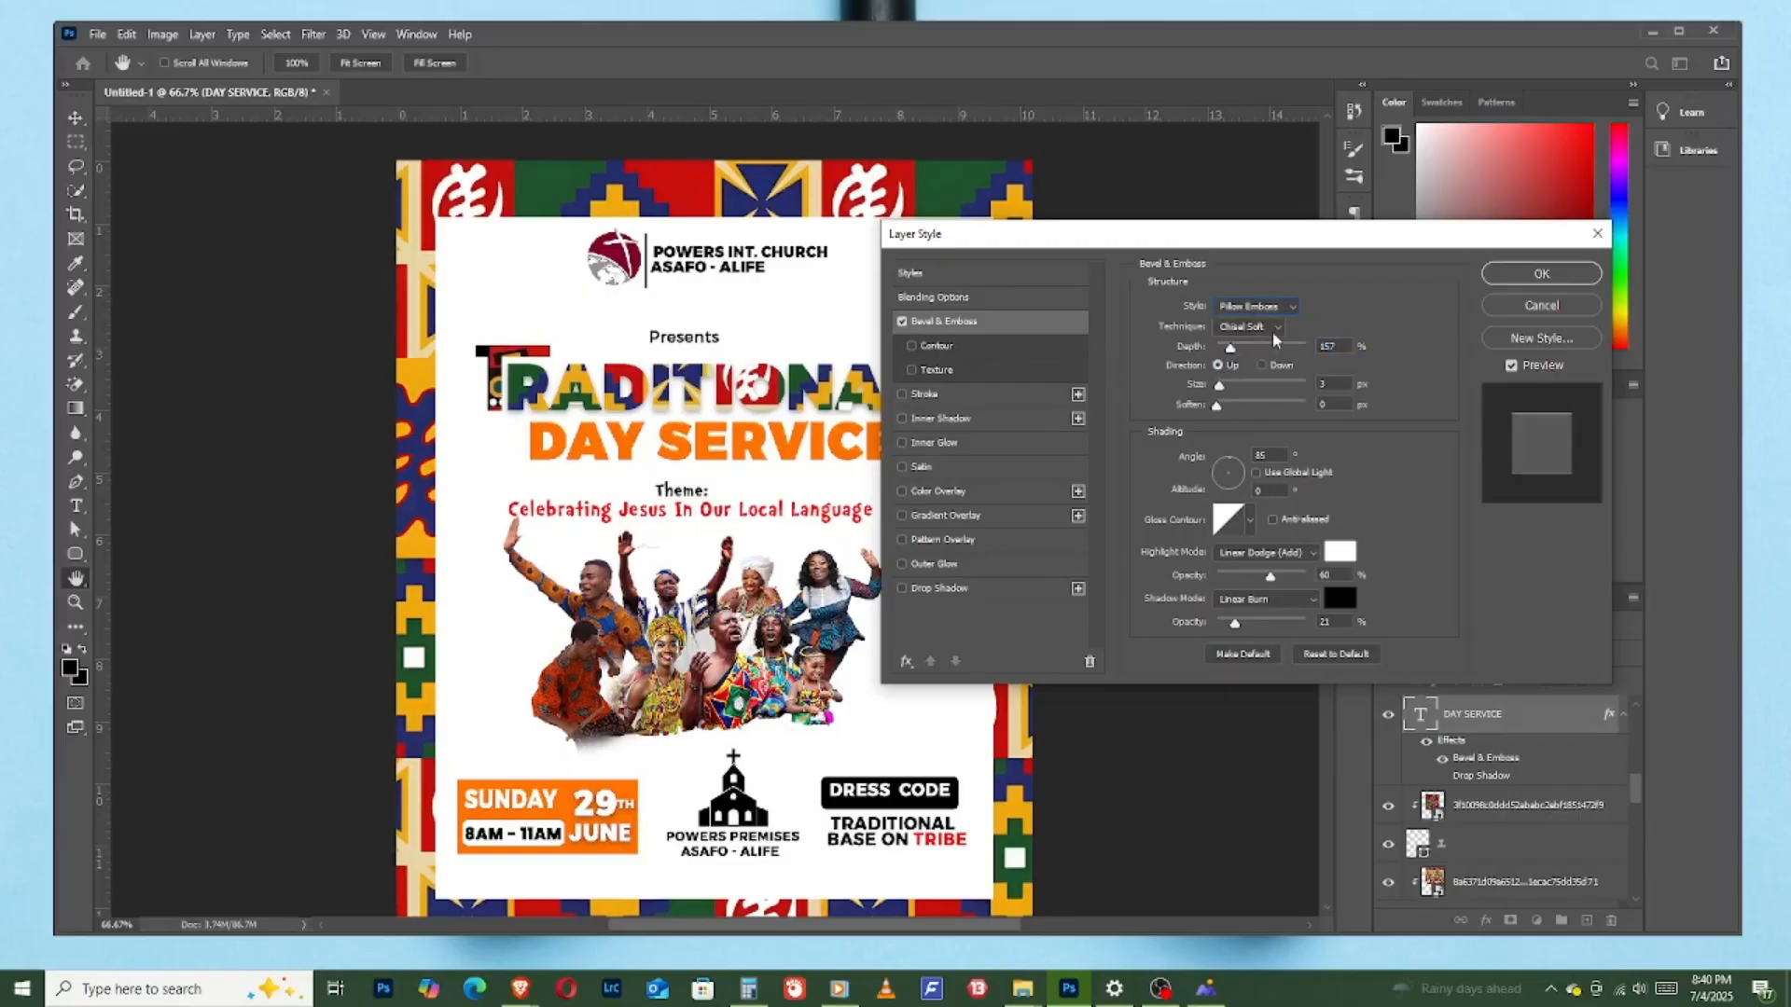
pyautogui.moveTo(1232, 351); pyautogui.dragTo(1228, 394)
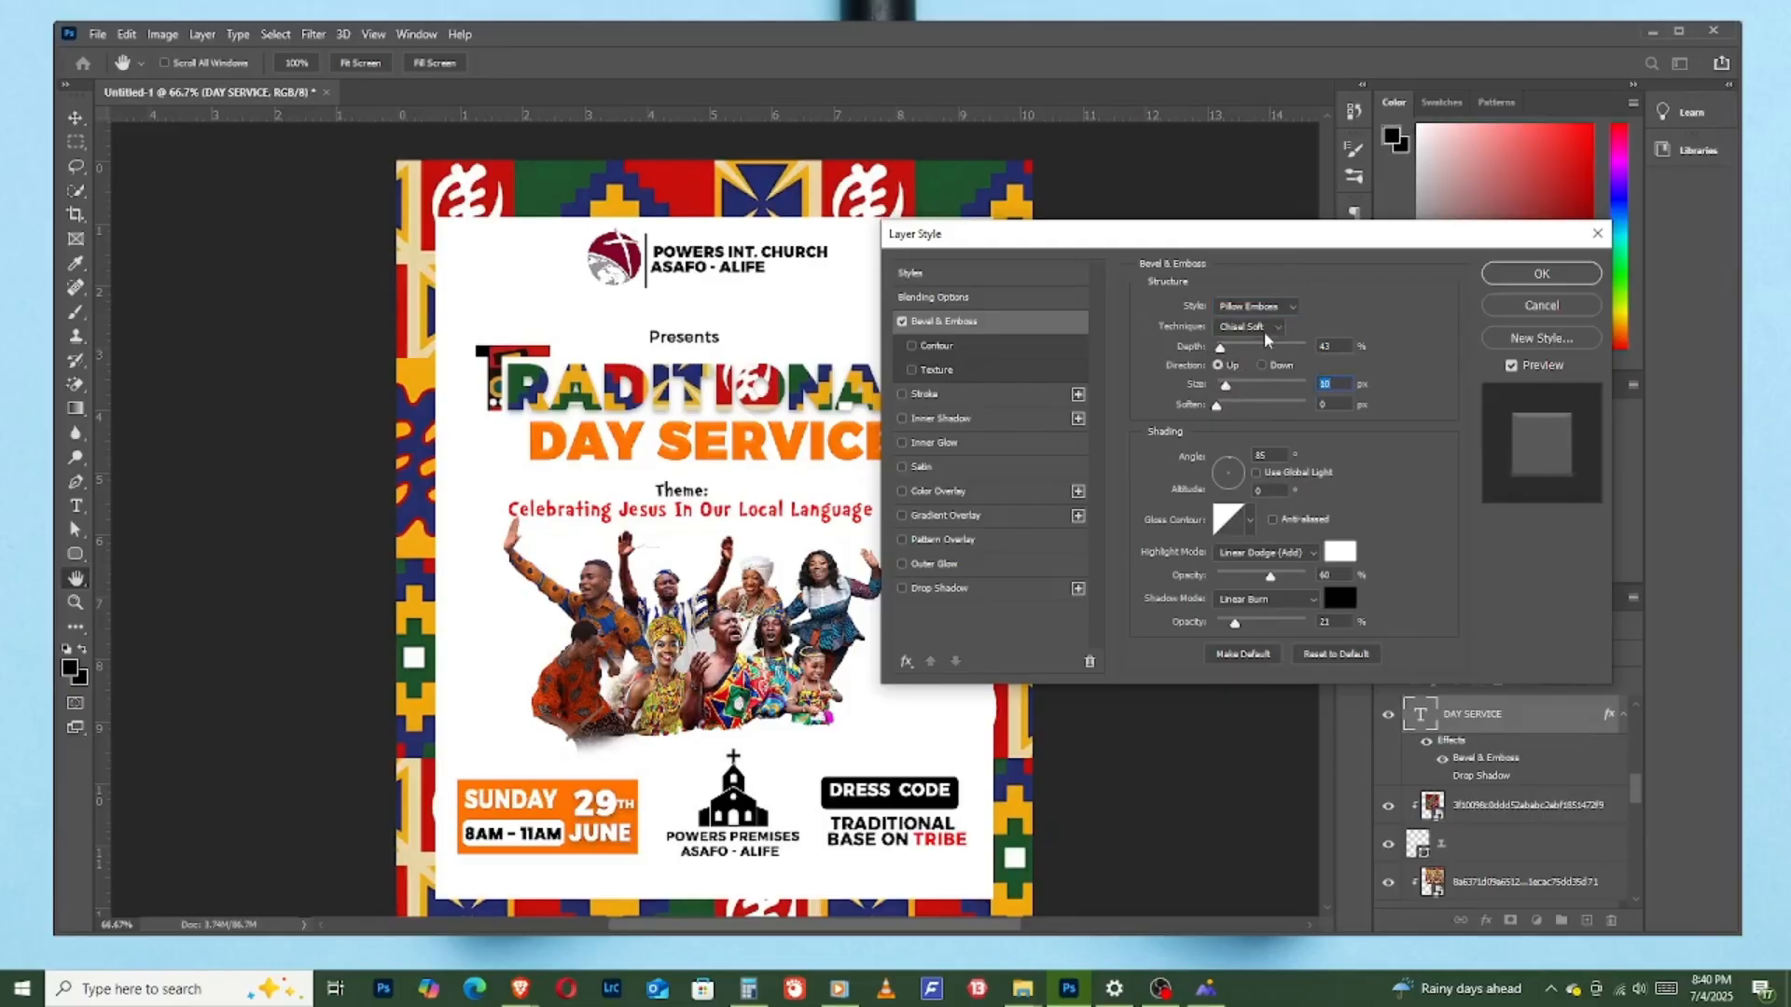
# - Re-enable the drop shadow on "DAY SERVICE", lower its opacity to 0% and apply the layer style
pyautogui.click(902, 589)
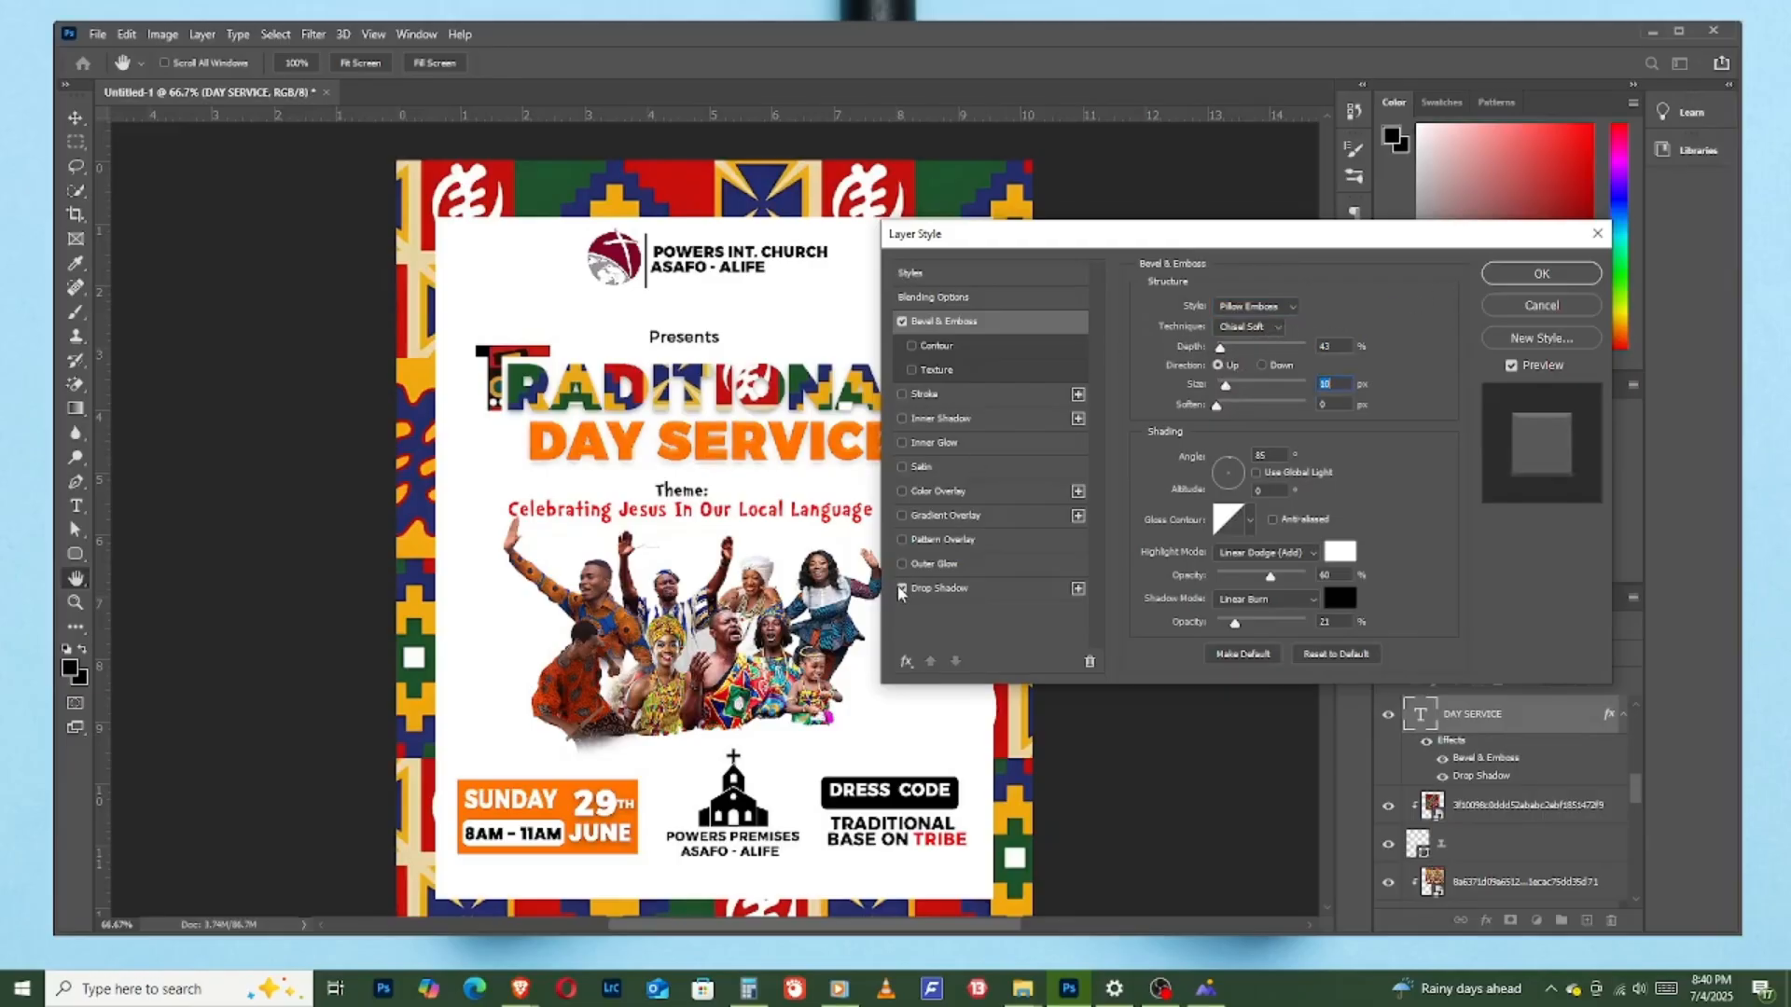
pyautogui.click(900, 589)
pyautogui.click(902, 589)
pyautogui.click(970, 588)
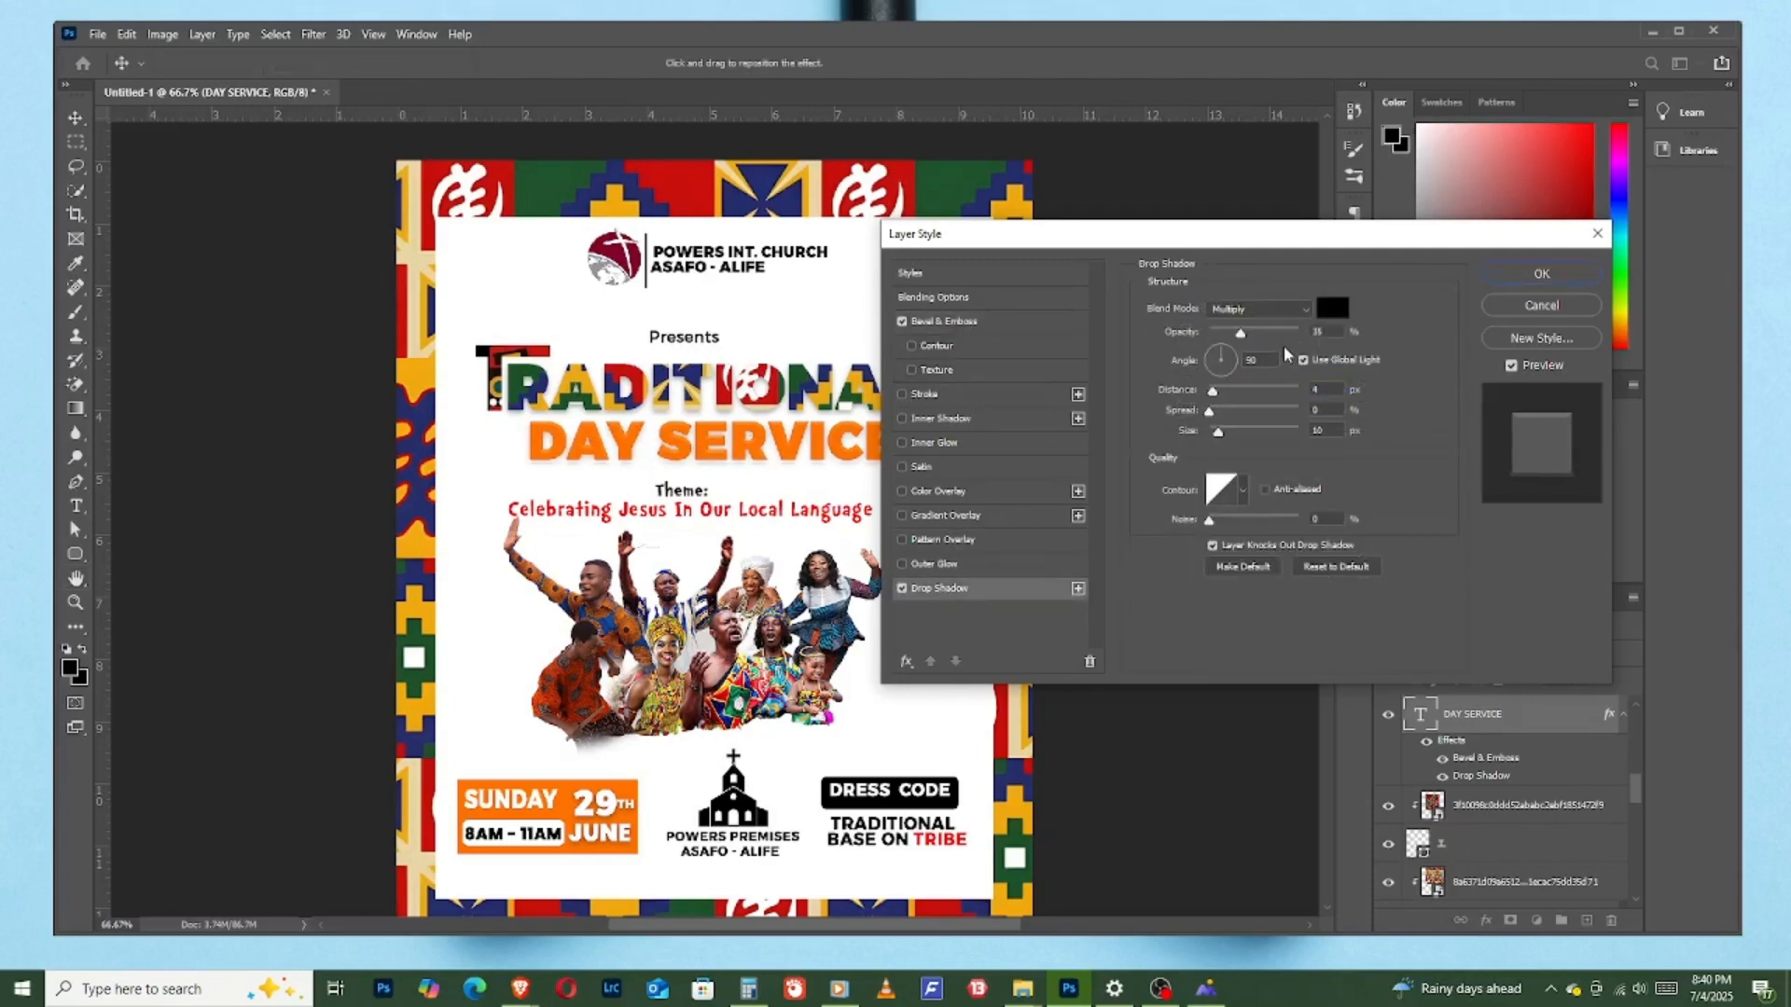
pyautogui.moveTo(1240, 333); pyautogui.dragTo(1209, 347)
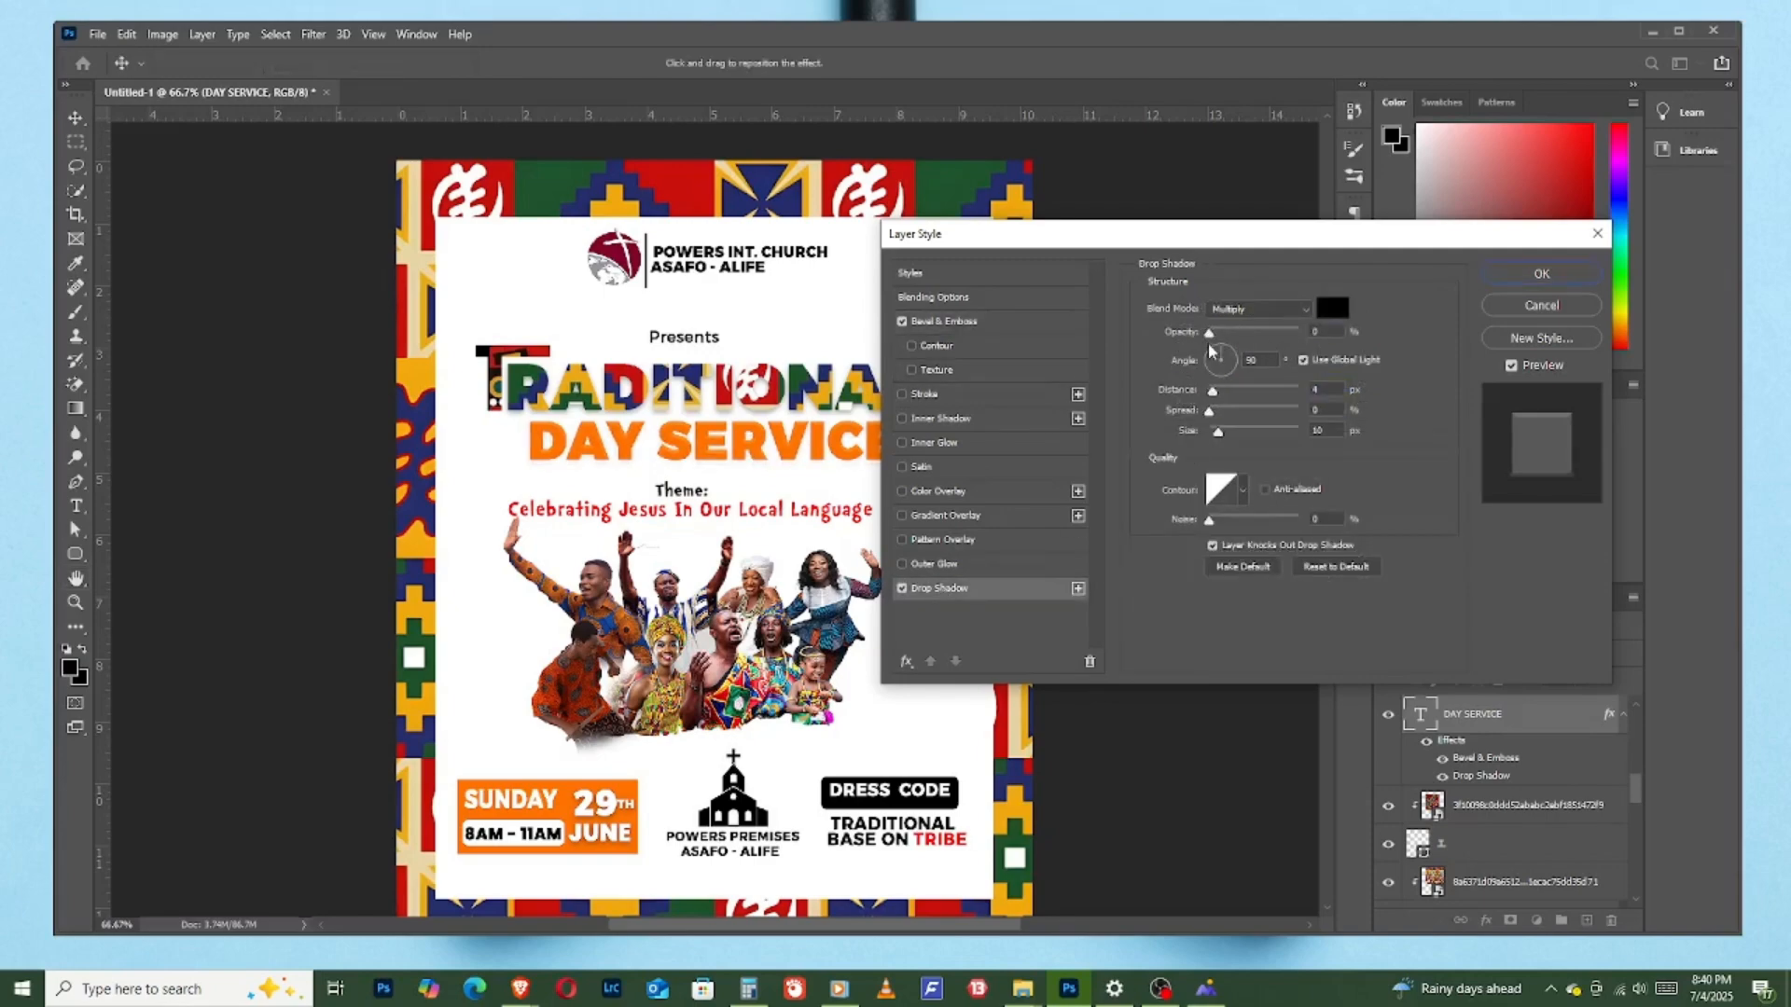
pyautogui.click(1540, 273)
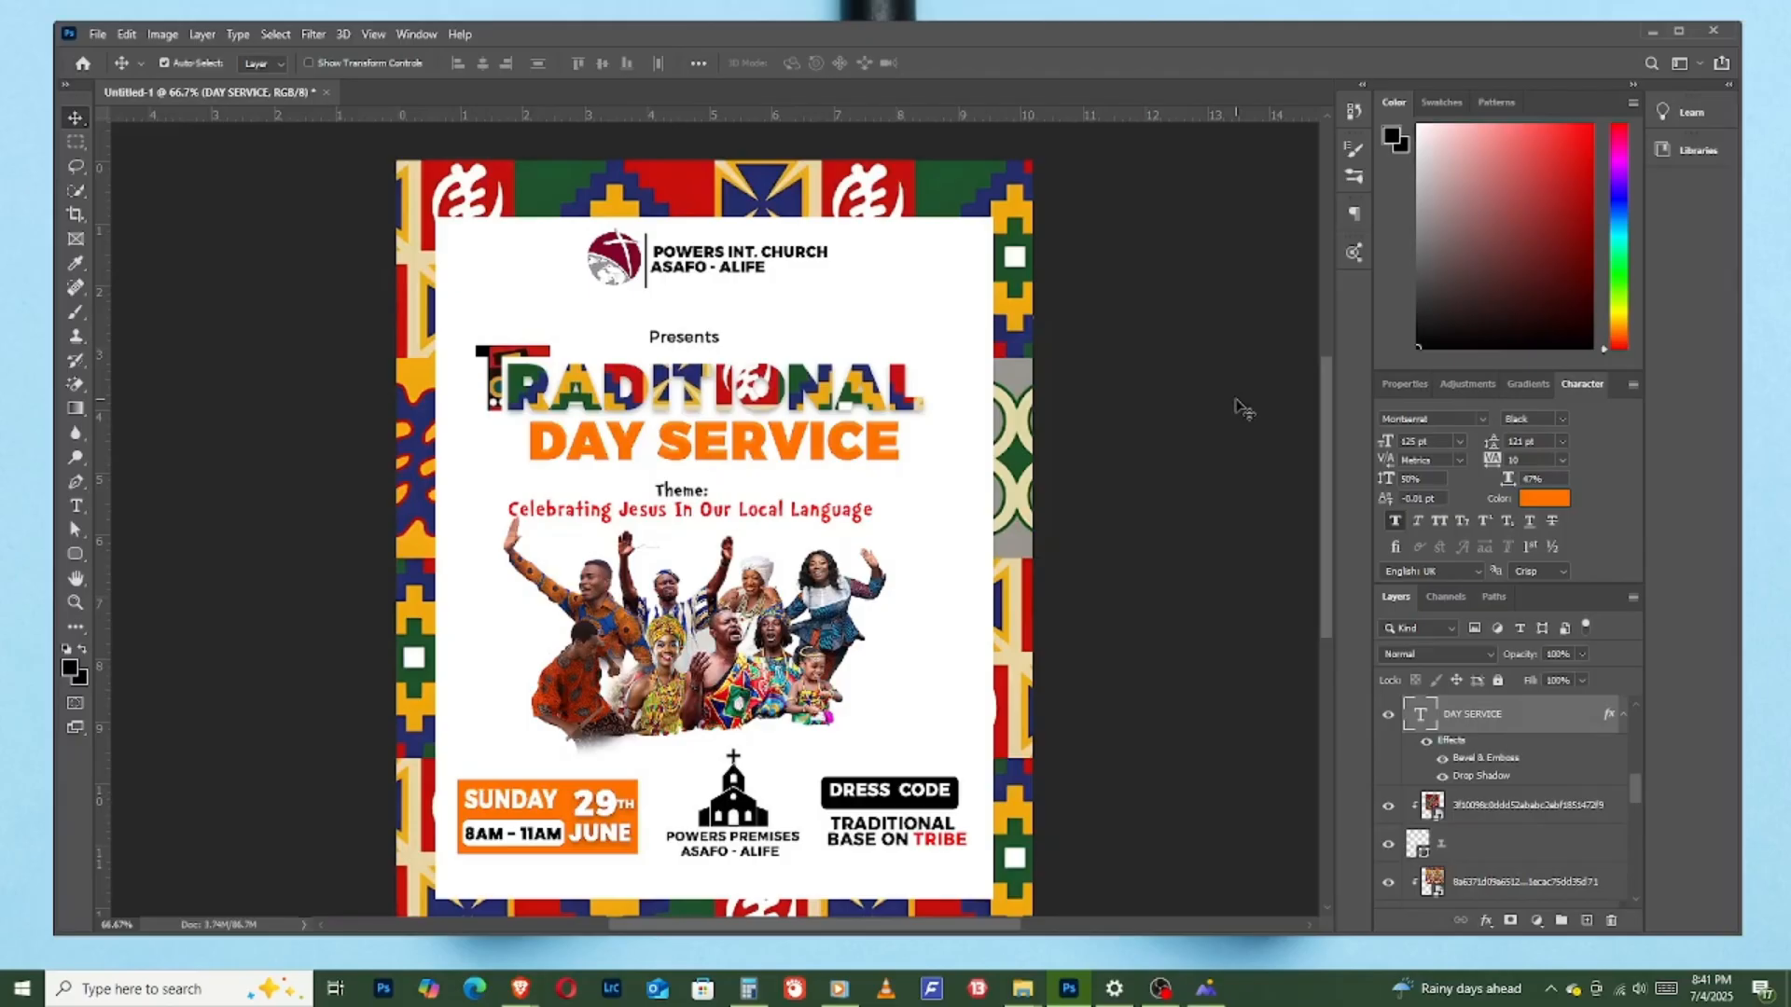
# - Enlarge the white background rectangle from its centre to about 107.24%, narrowing the patterned border
pyautogui.click(931, 496)
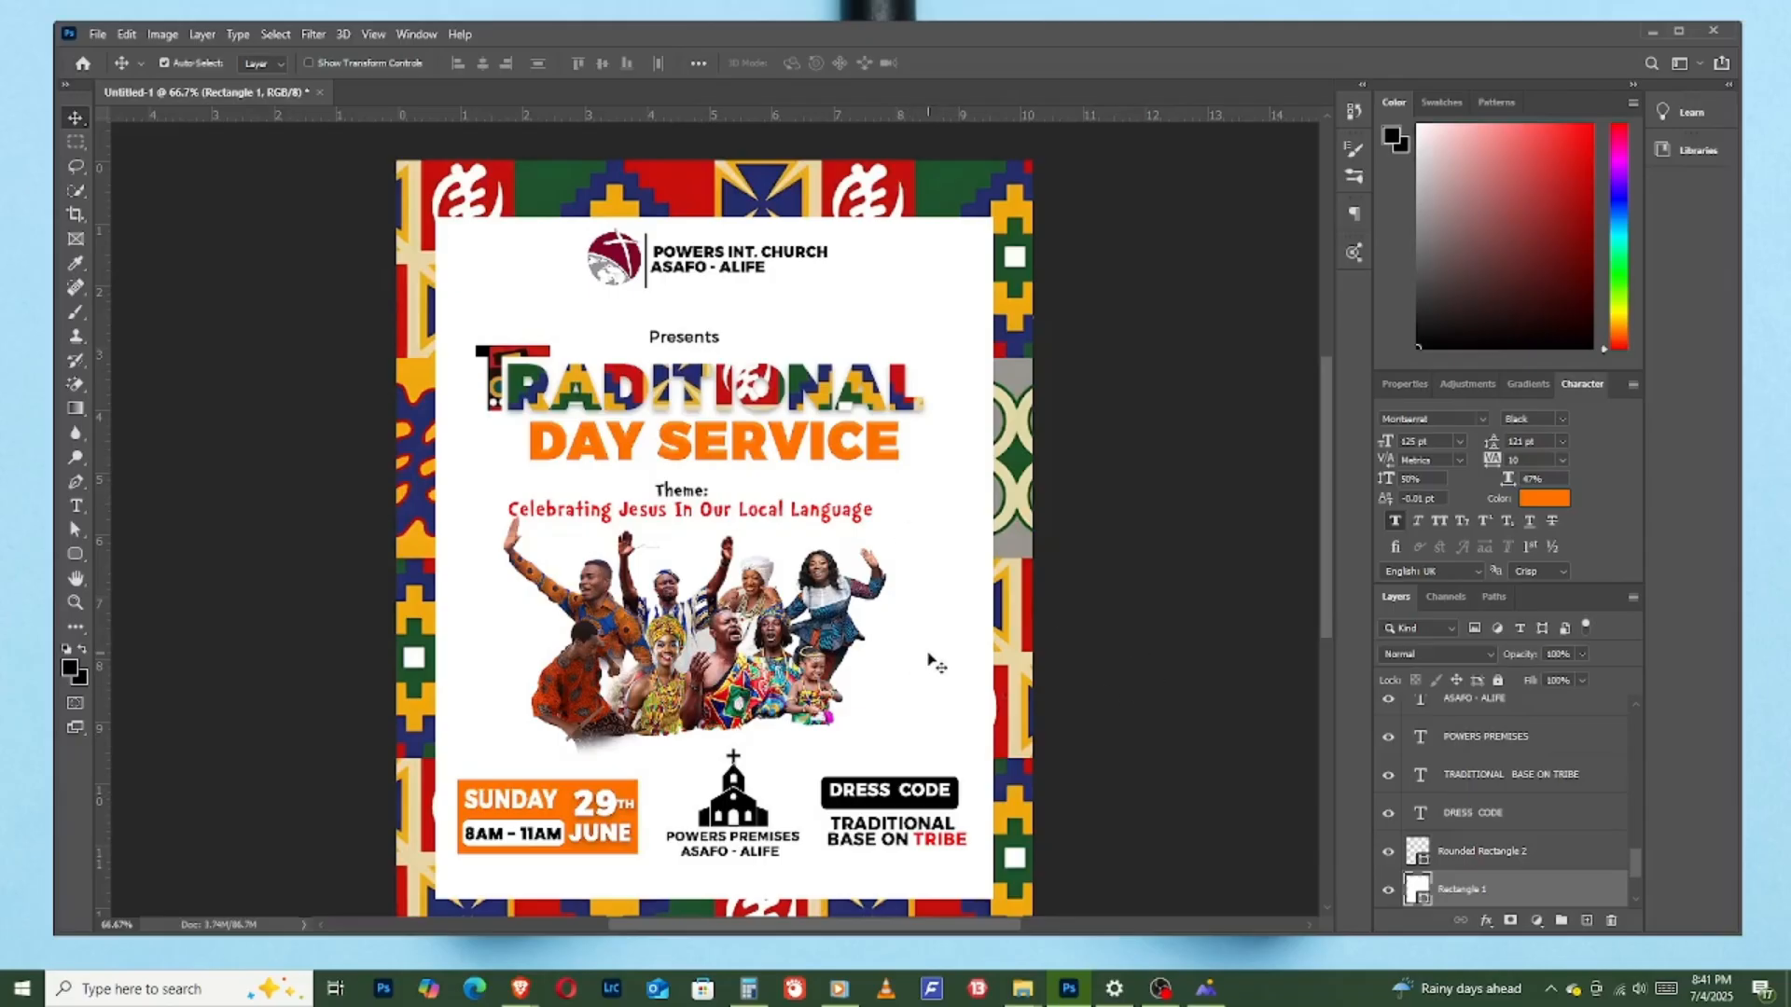
pyautogui.hotkey('ctrl', 't')
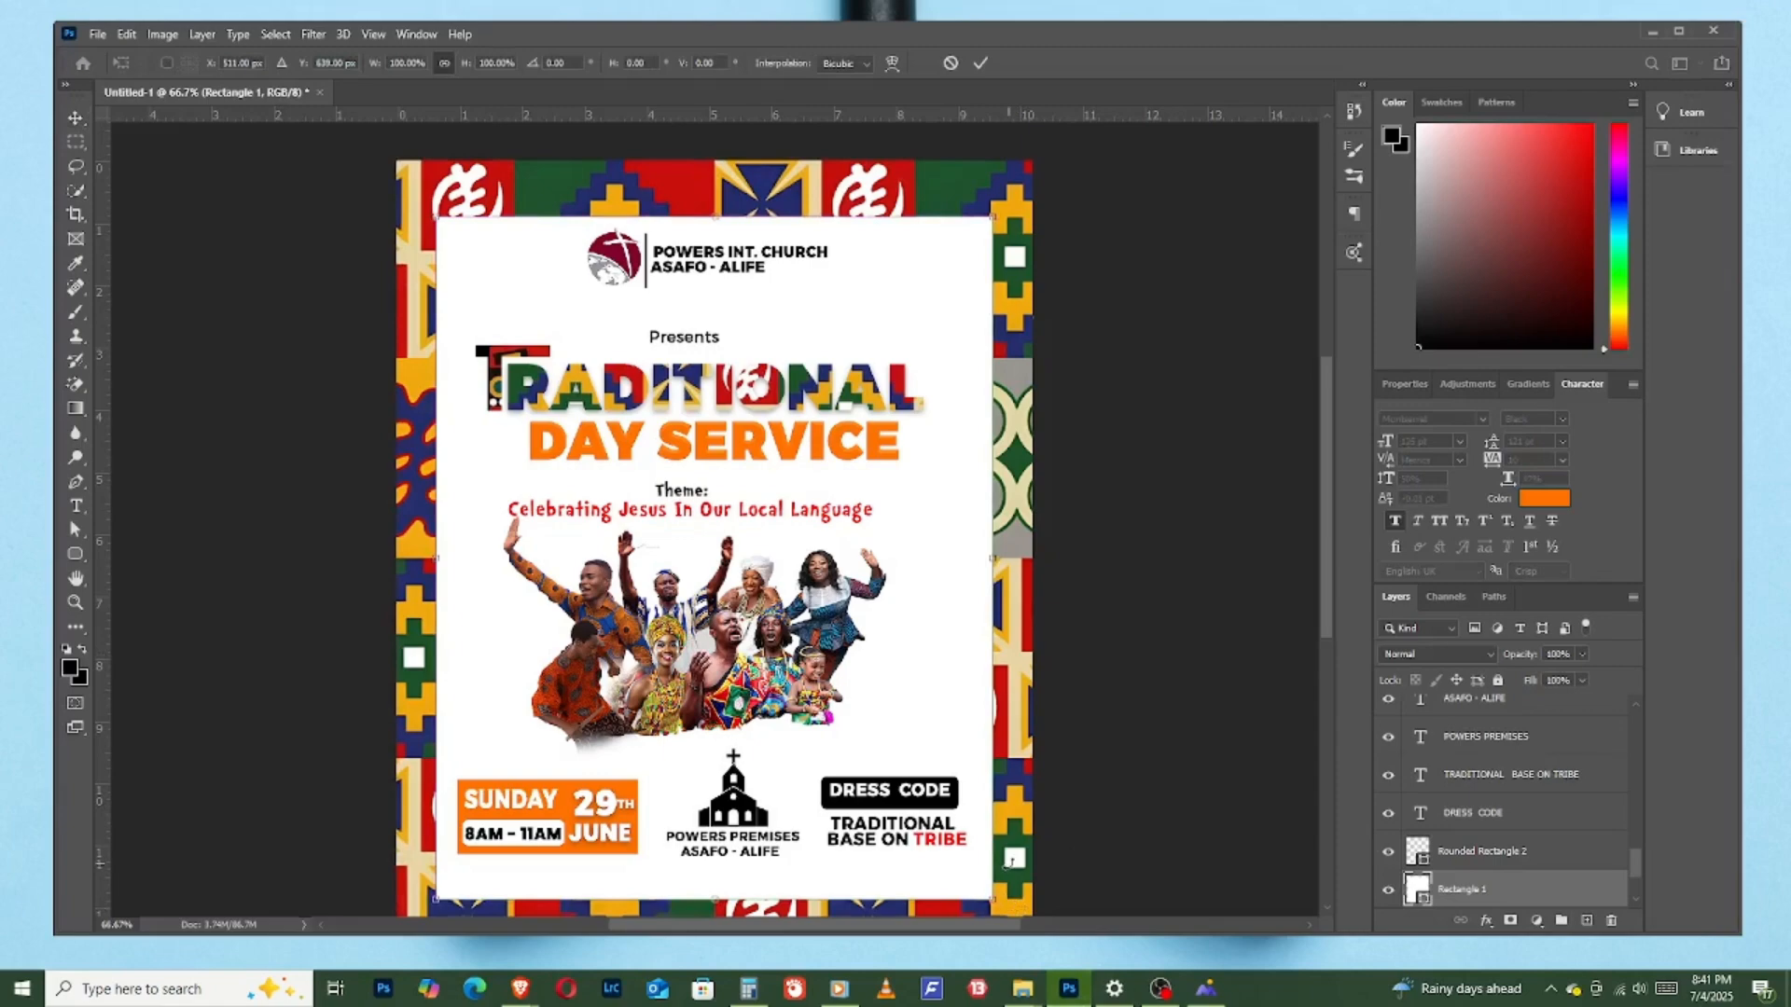
pyautogui.scroll(-2, 1011, 859)
pyautogui.moveTo(991, 856); pyautogui.dragTo(1013, 881)
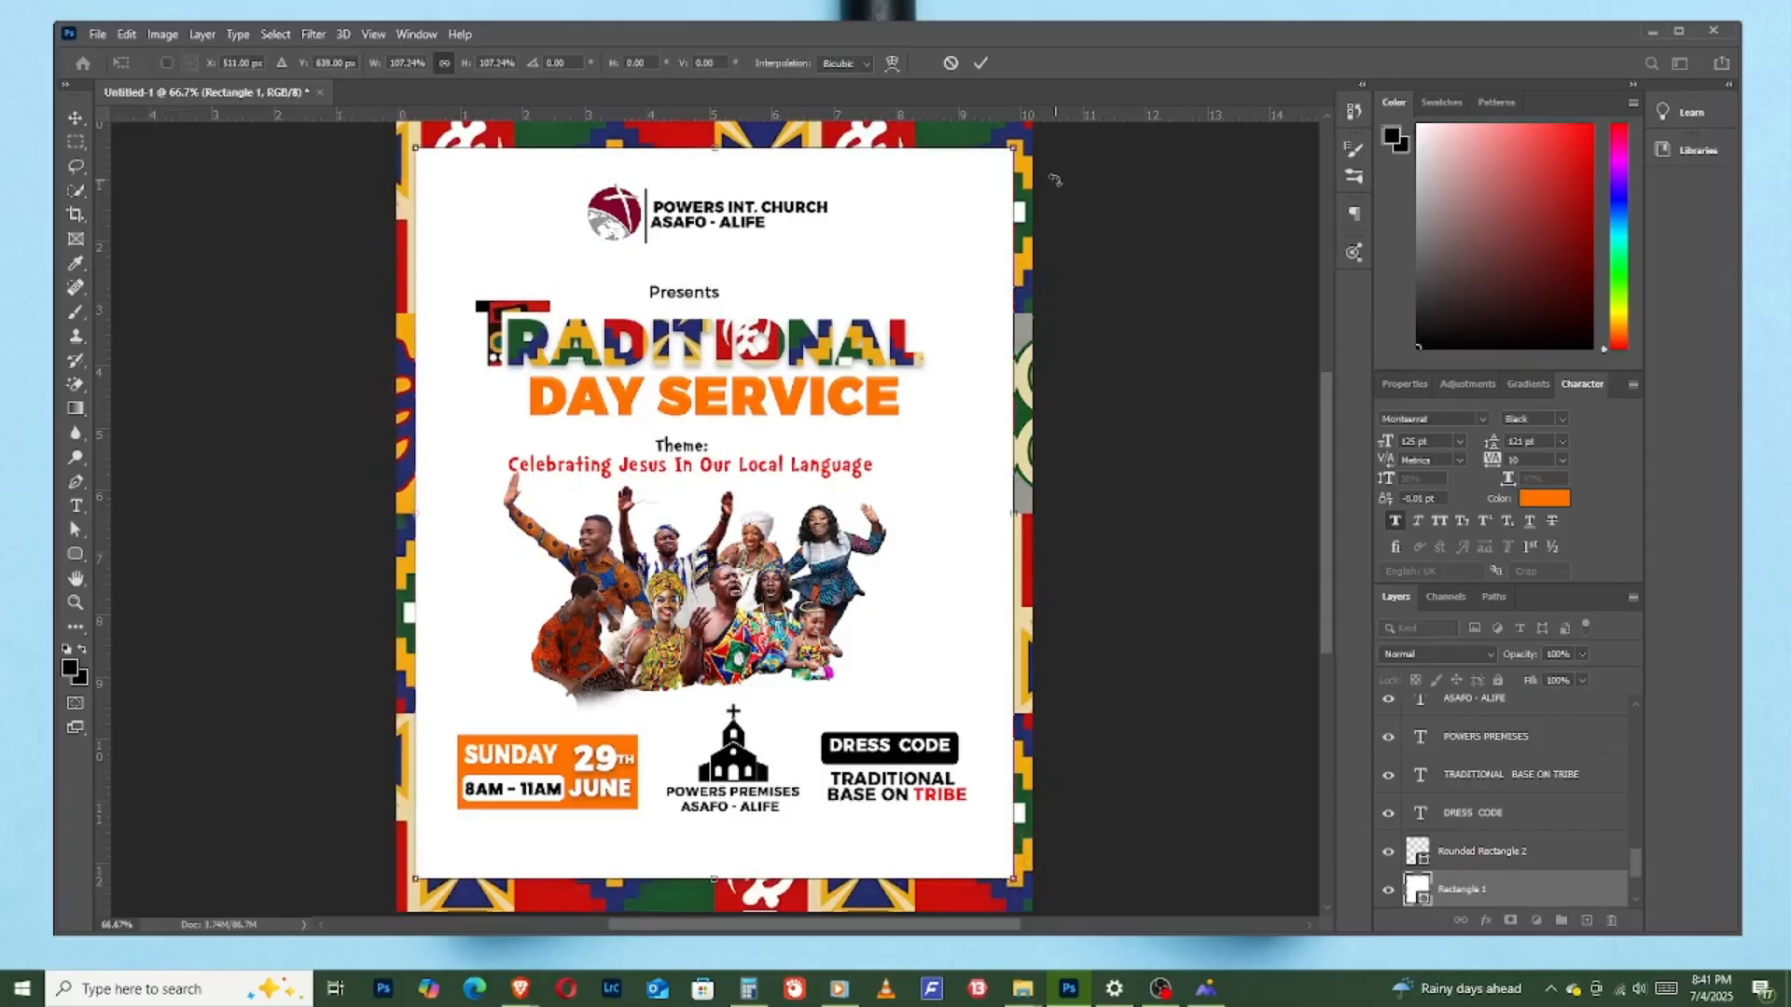
pyautogui.click(980, 64)
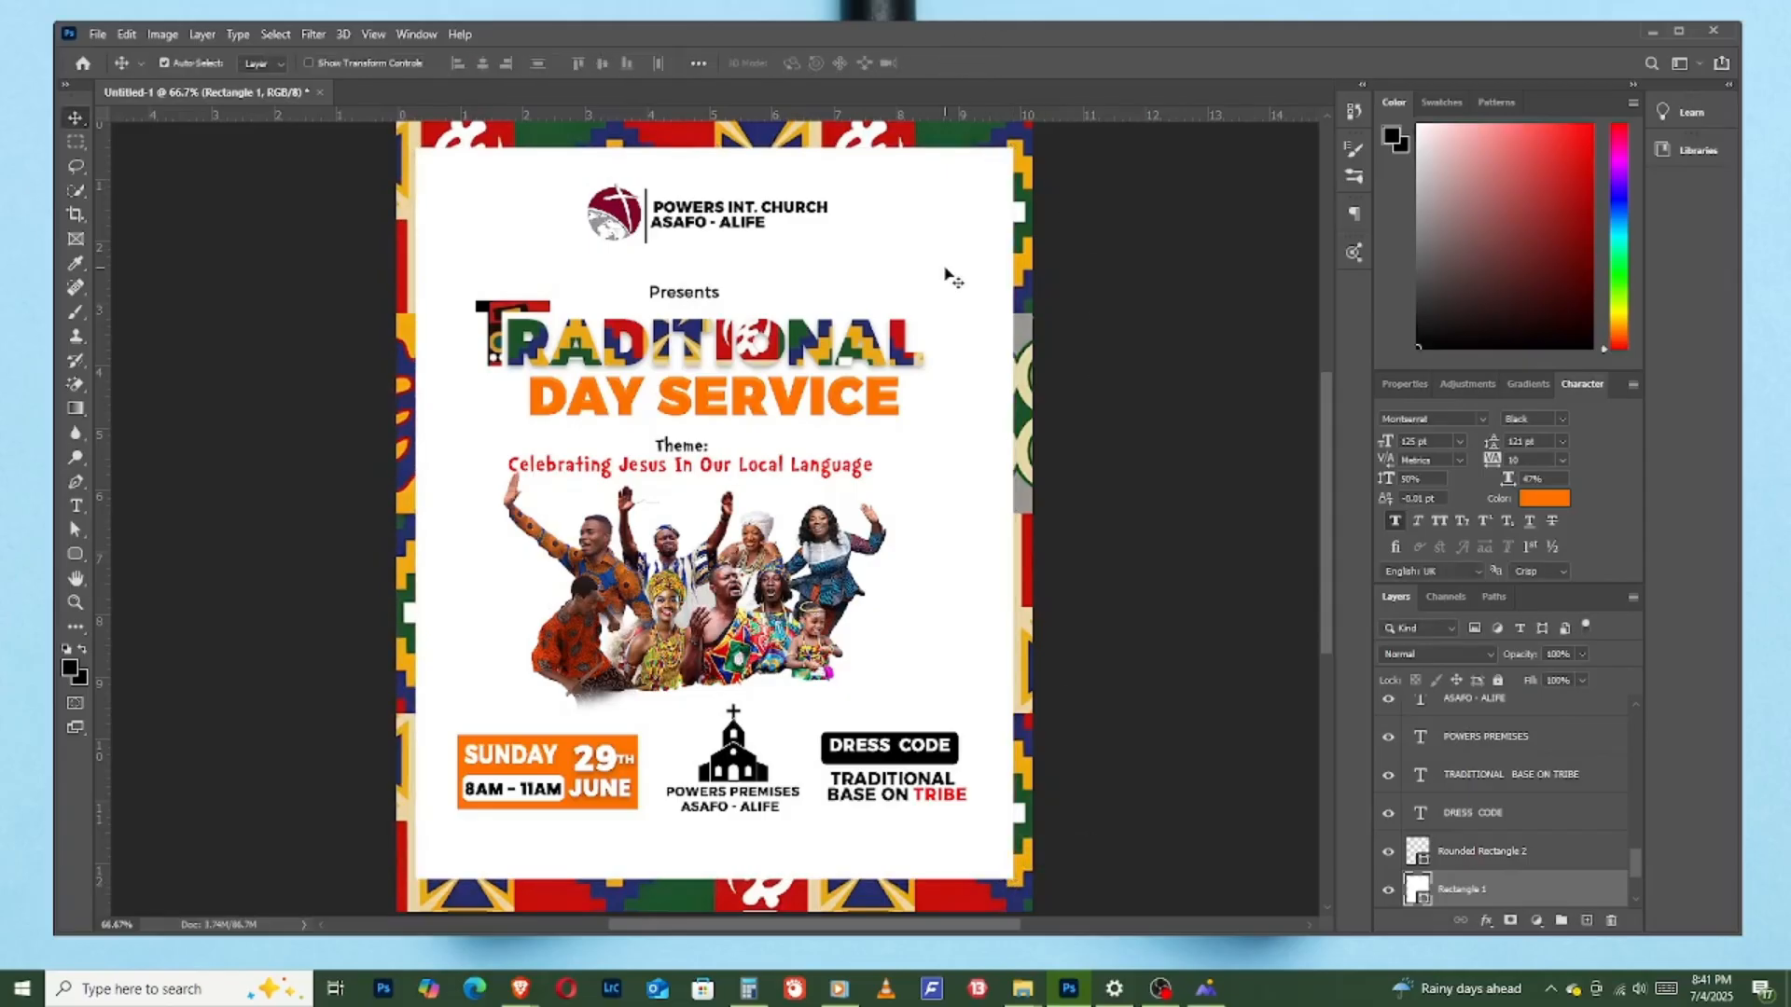
# - Place the crumpled-paper texture as an embedded file above the white rectangle, scaled to about 82.01% and positioned over the panel
pyautogui.click(96, 34)
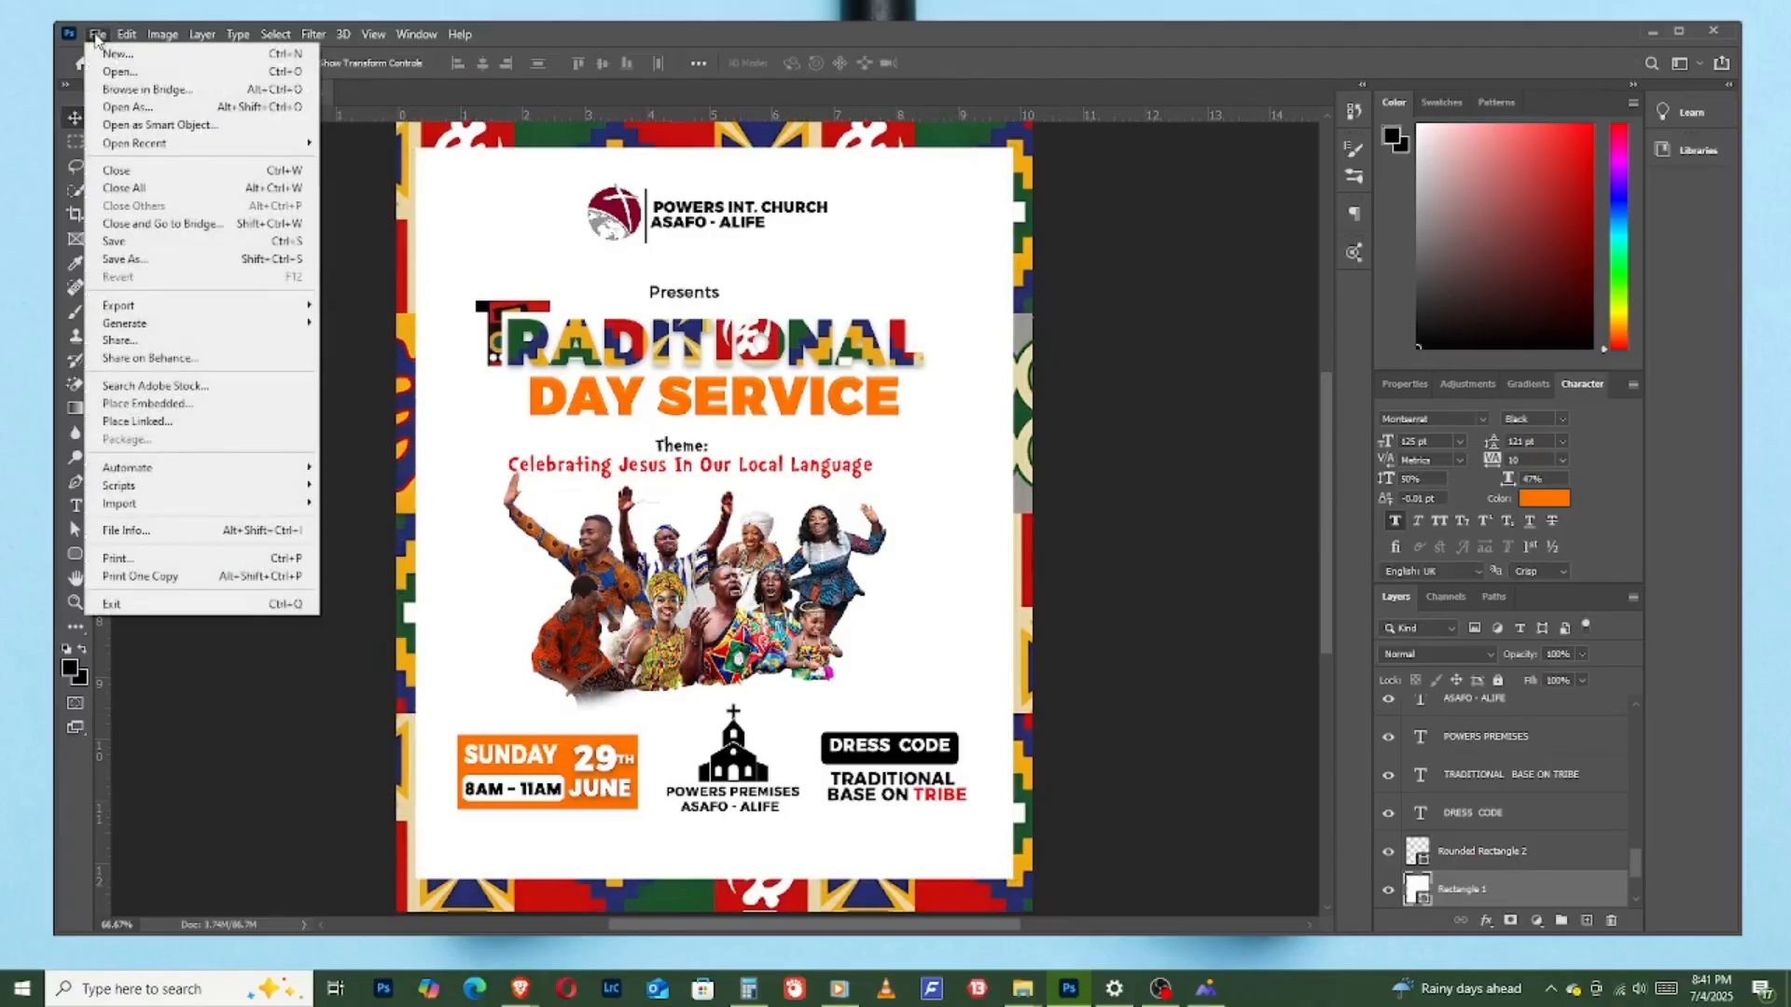
pyautogui.click(154, 403)
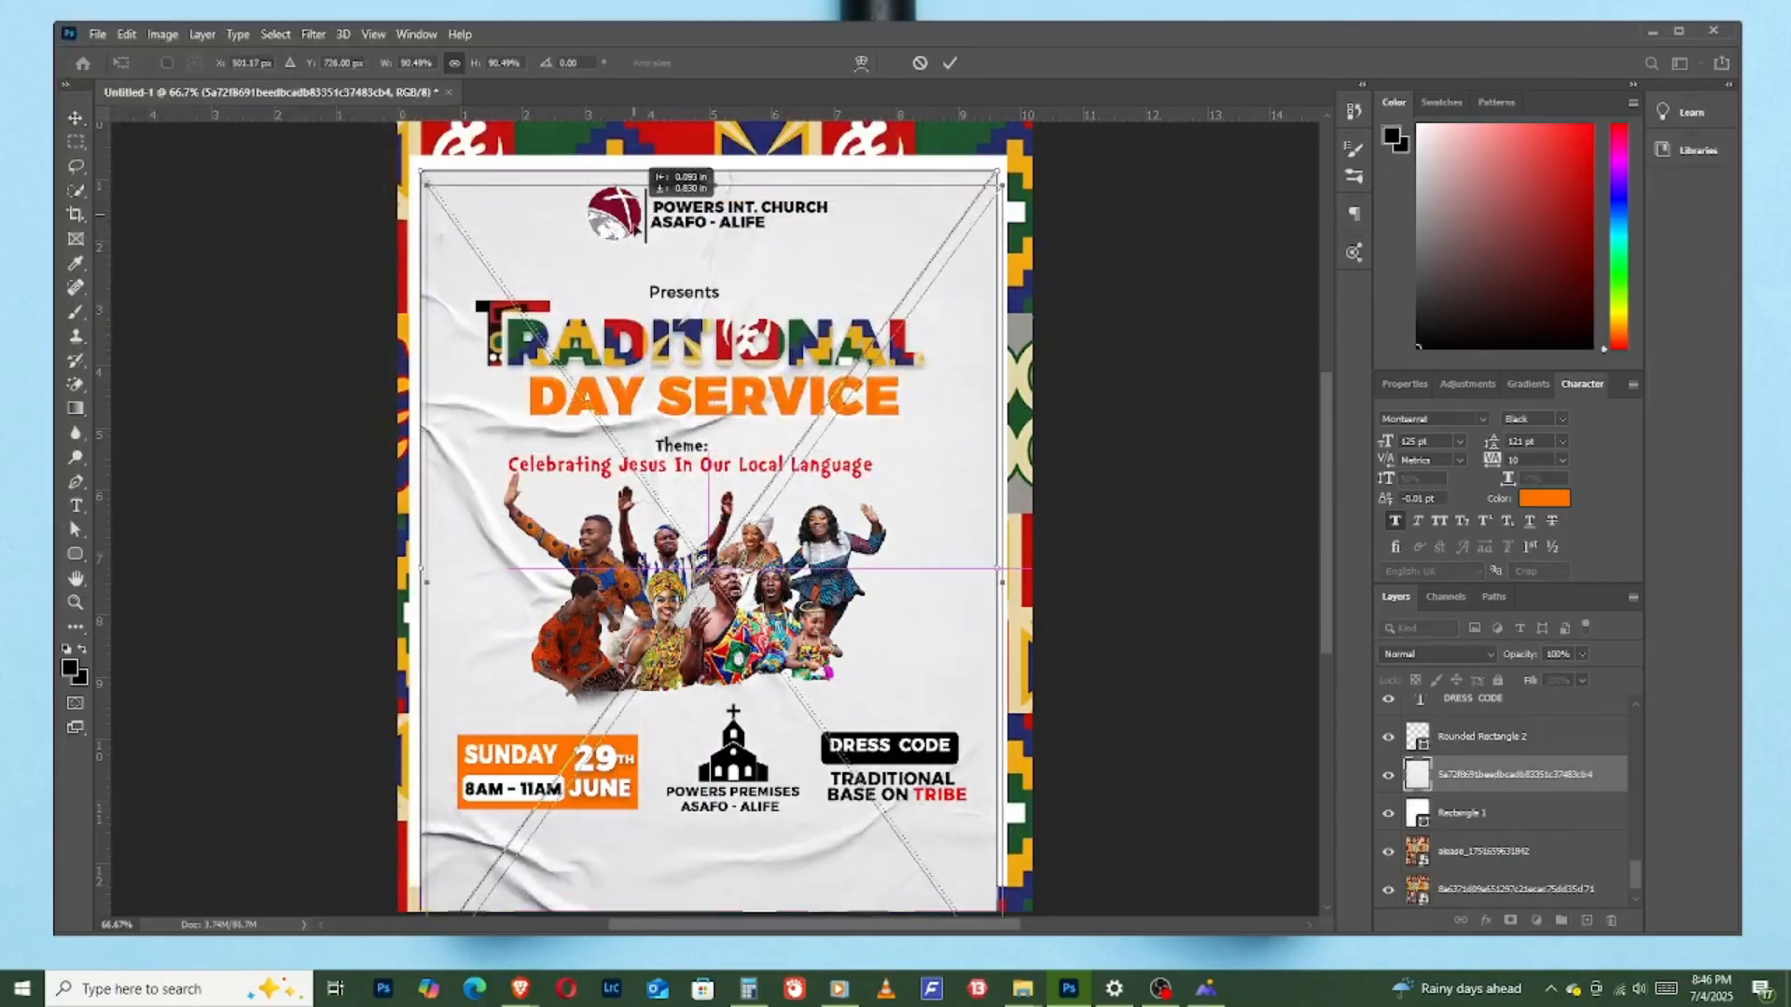
pyautogui.moveTo(634, 216); pyautogui.dragTo(639, 243)
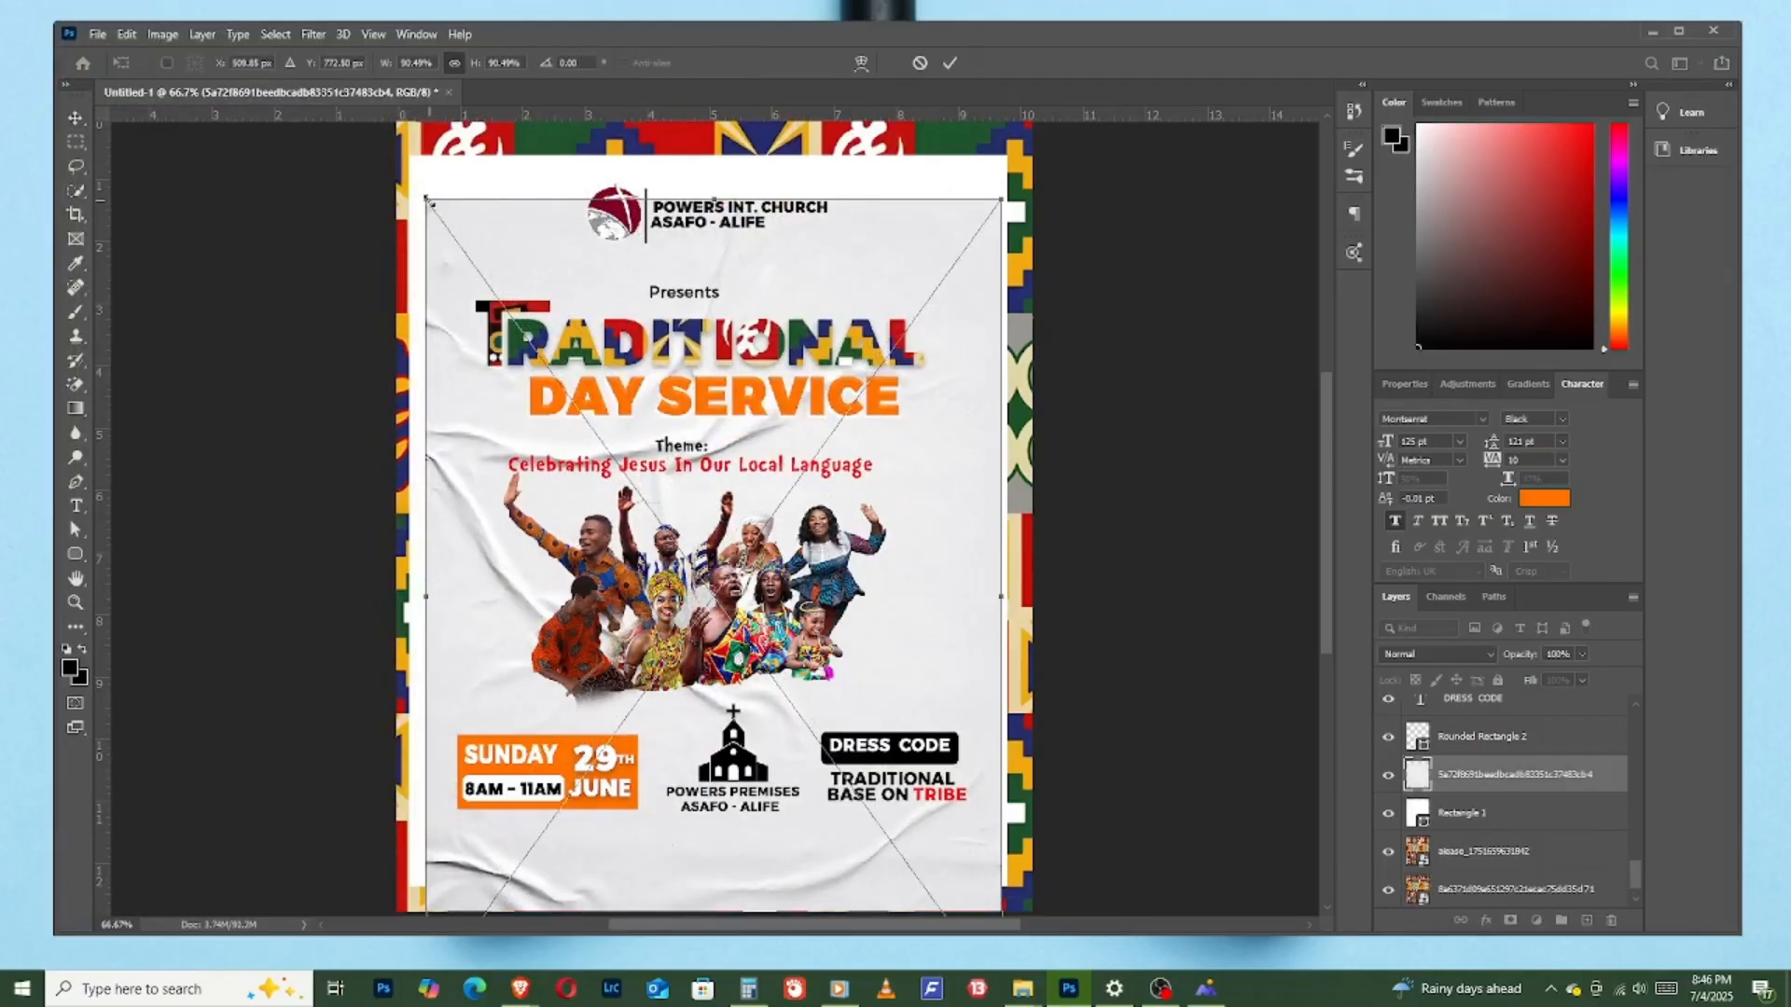
pyautogui.moveTo(427, 199)
pyautogui.mouseDown()
pyautogui.moveTo(481, 225)
pyautogui.moveTo(478, 252)
pyautogui.moveTo(469, 207)
pyautogui.moveTo(427, 179)
pyautogui.moveTo(437, 189)
pyautogui.mouseUp()
pyautogui.moveTo(495, 242); pyautogui.dragTo(485, 213)
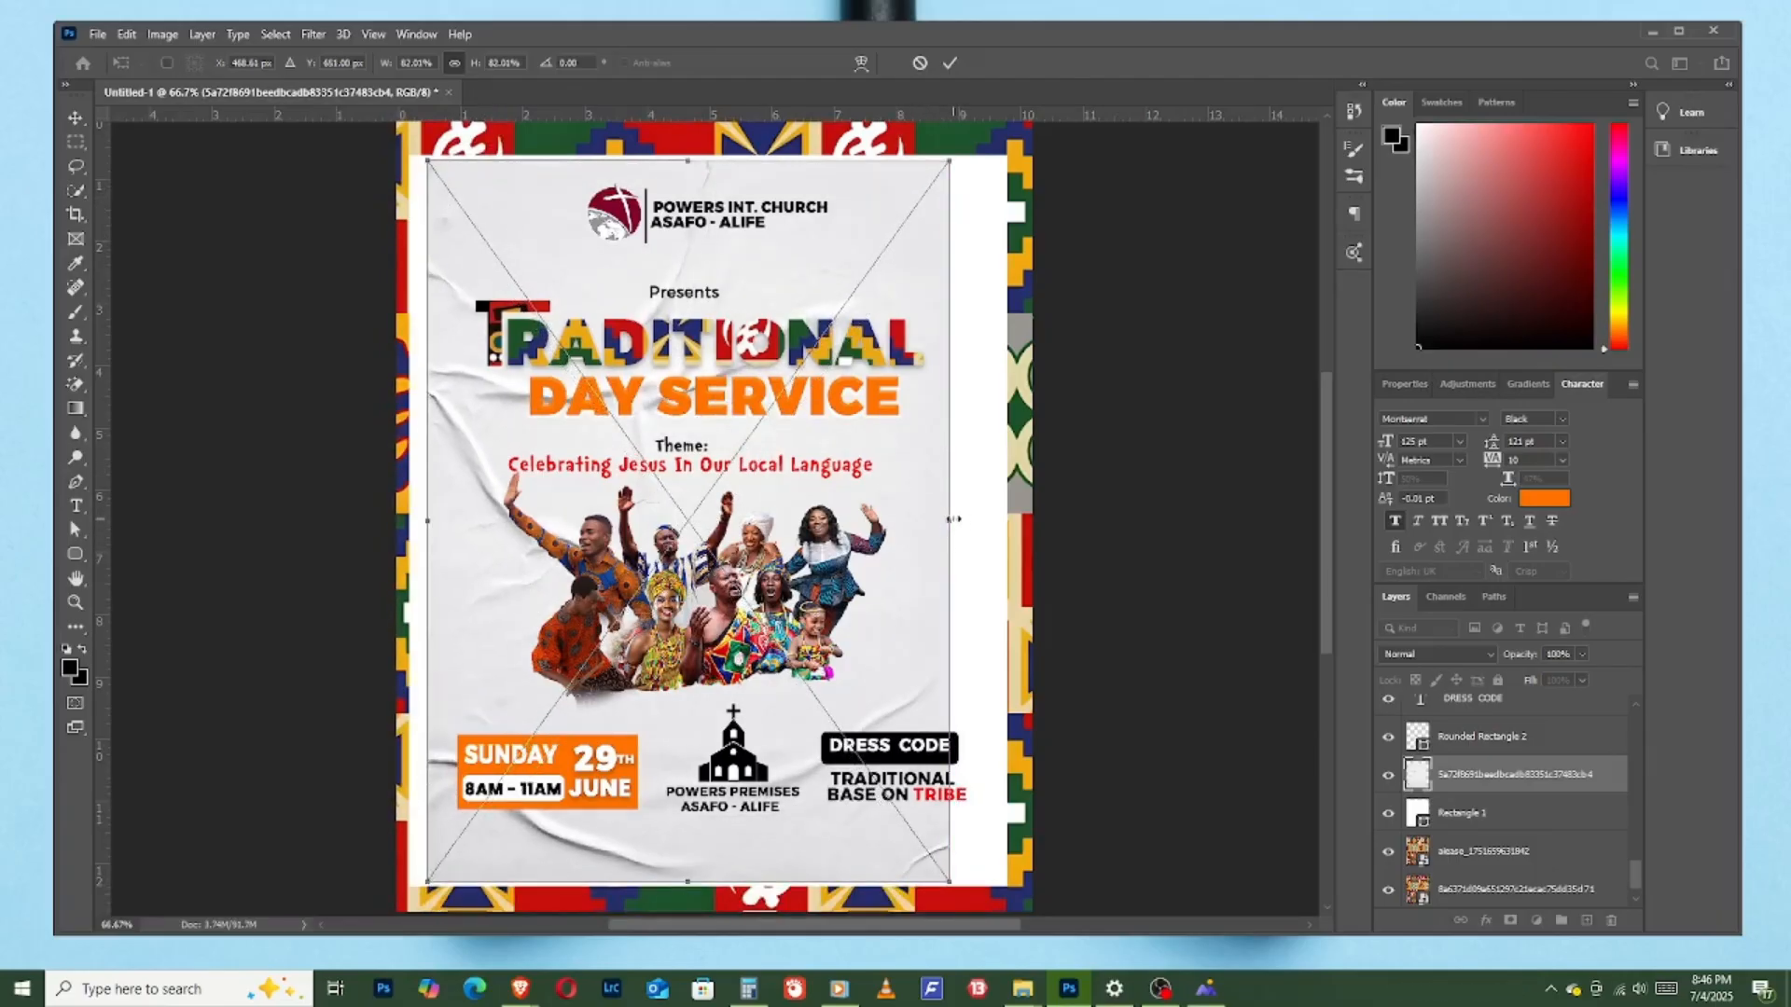
pyautogui.click(950, 64)
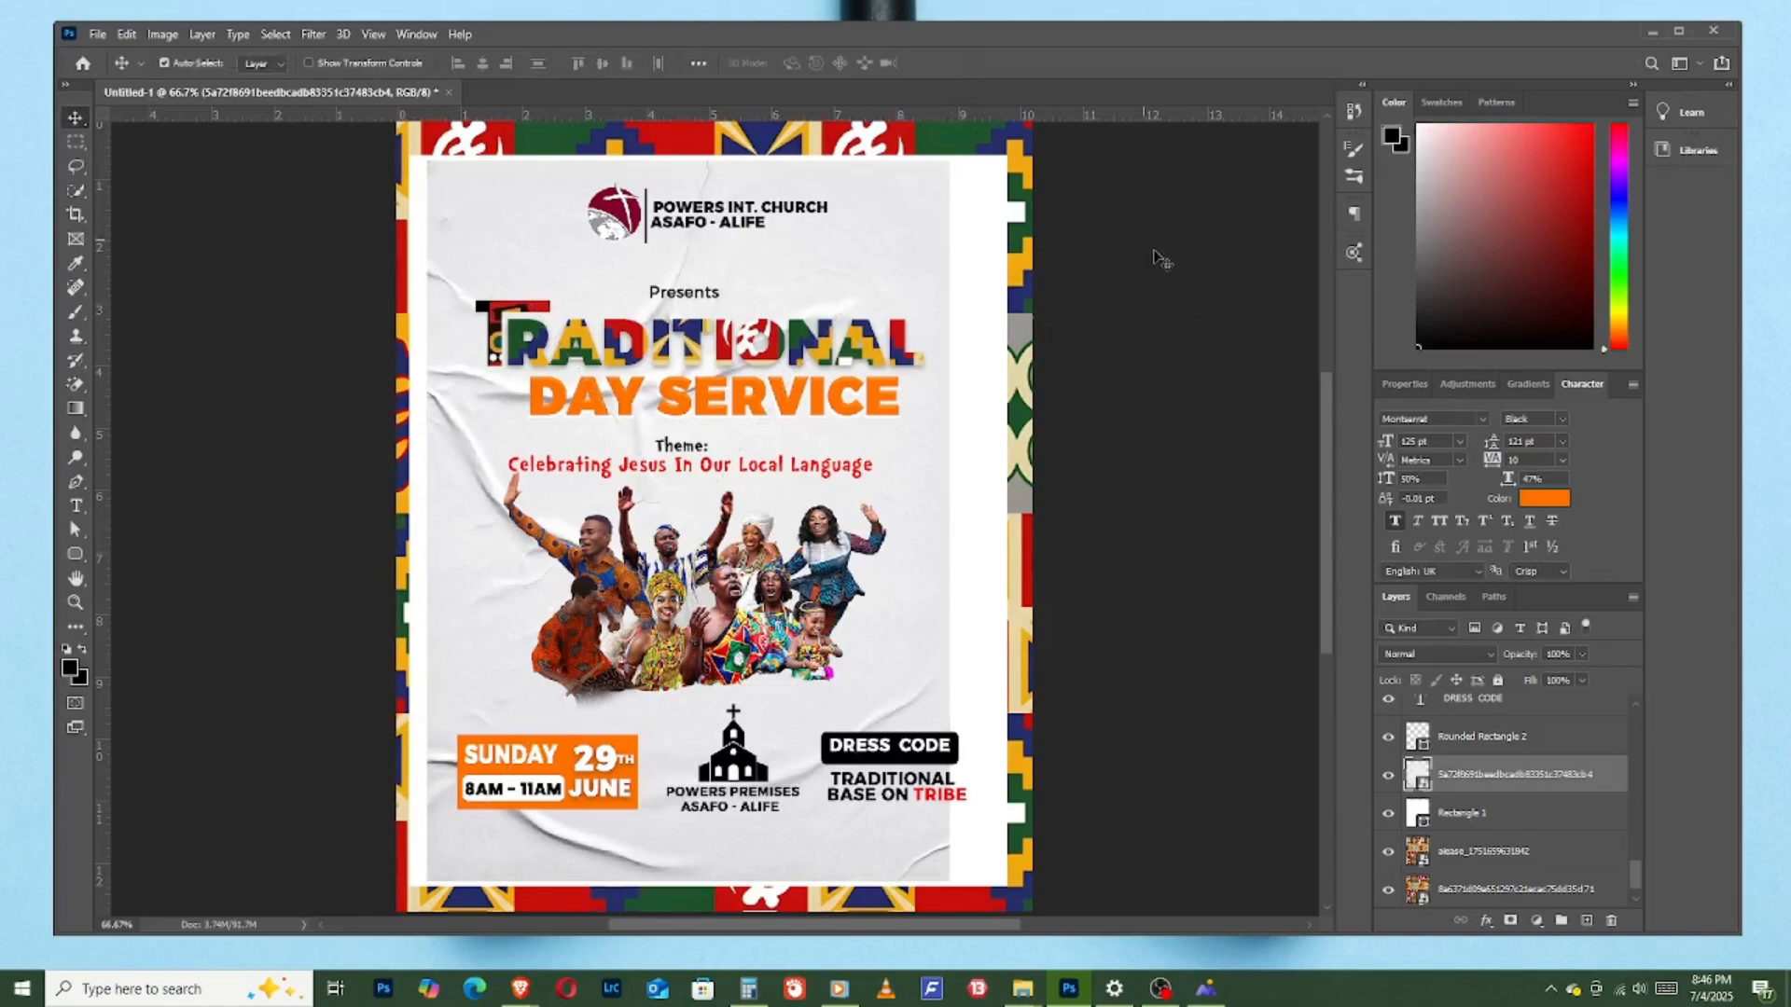
# - Cycle through the blend modes for the crumpled-paper texture layer and set it to Darker Color
pyautogui.click(1492, 654)
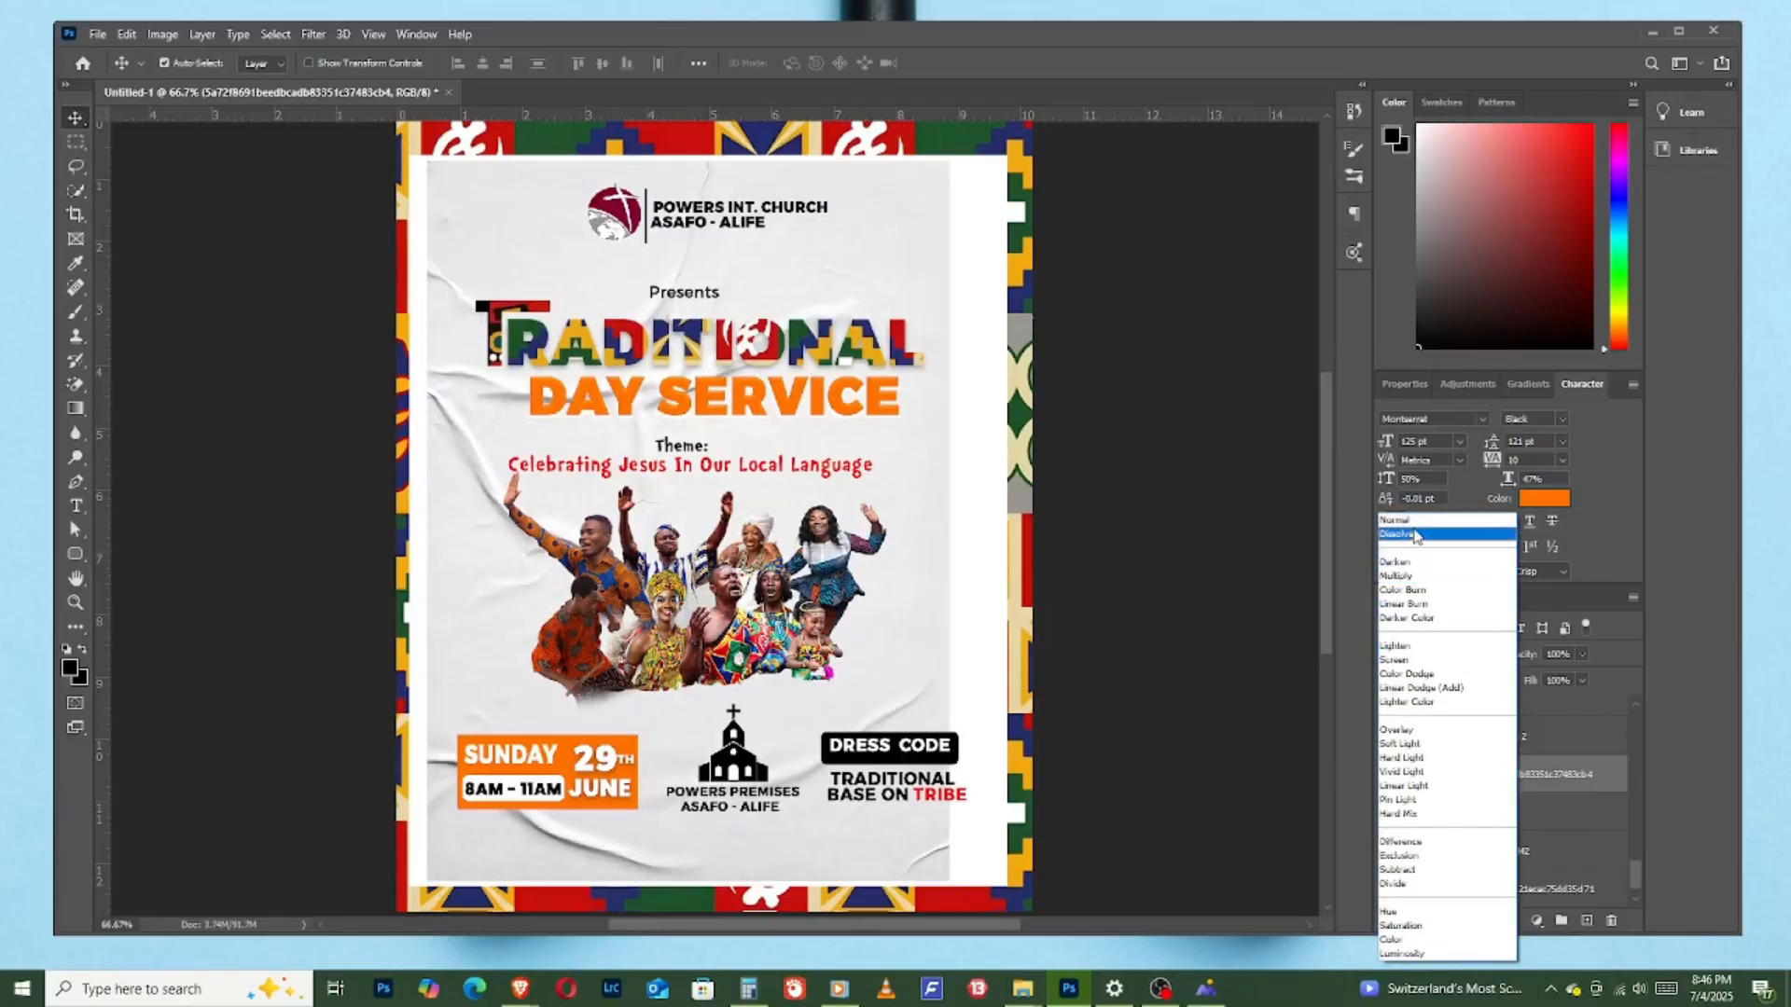
pyautogui.press('Escape')
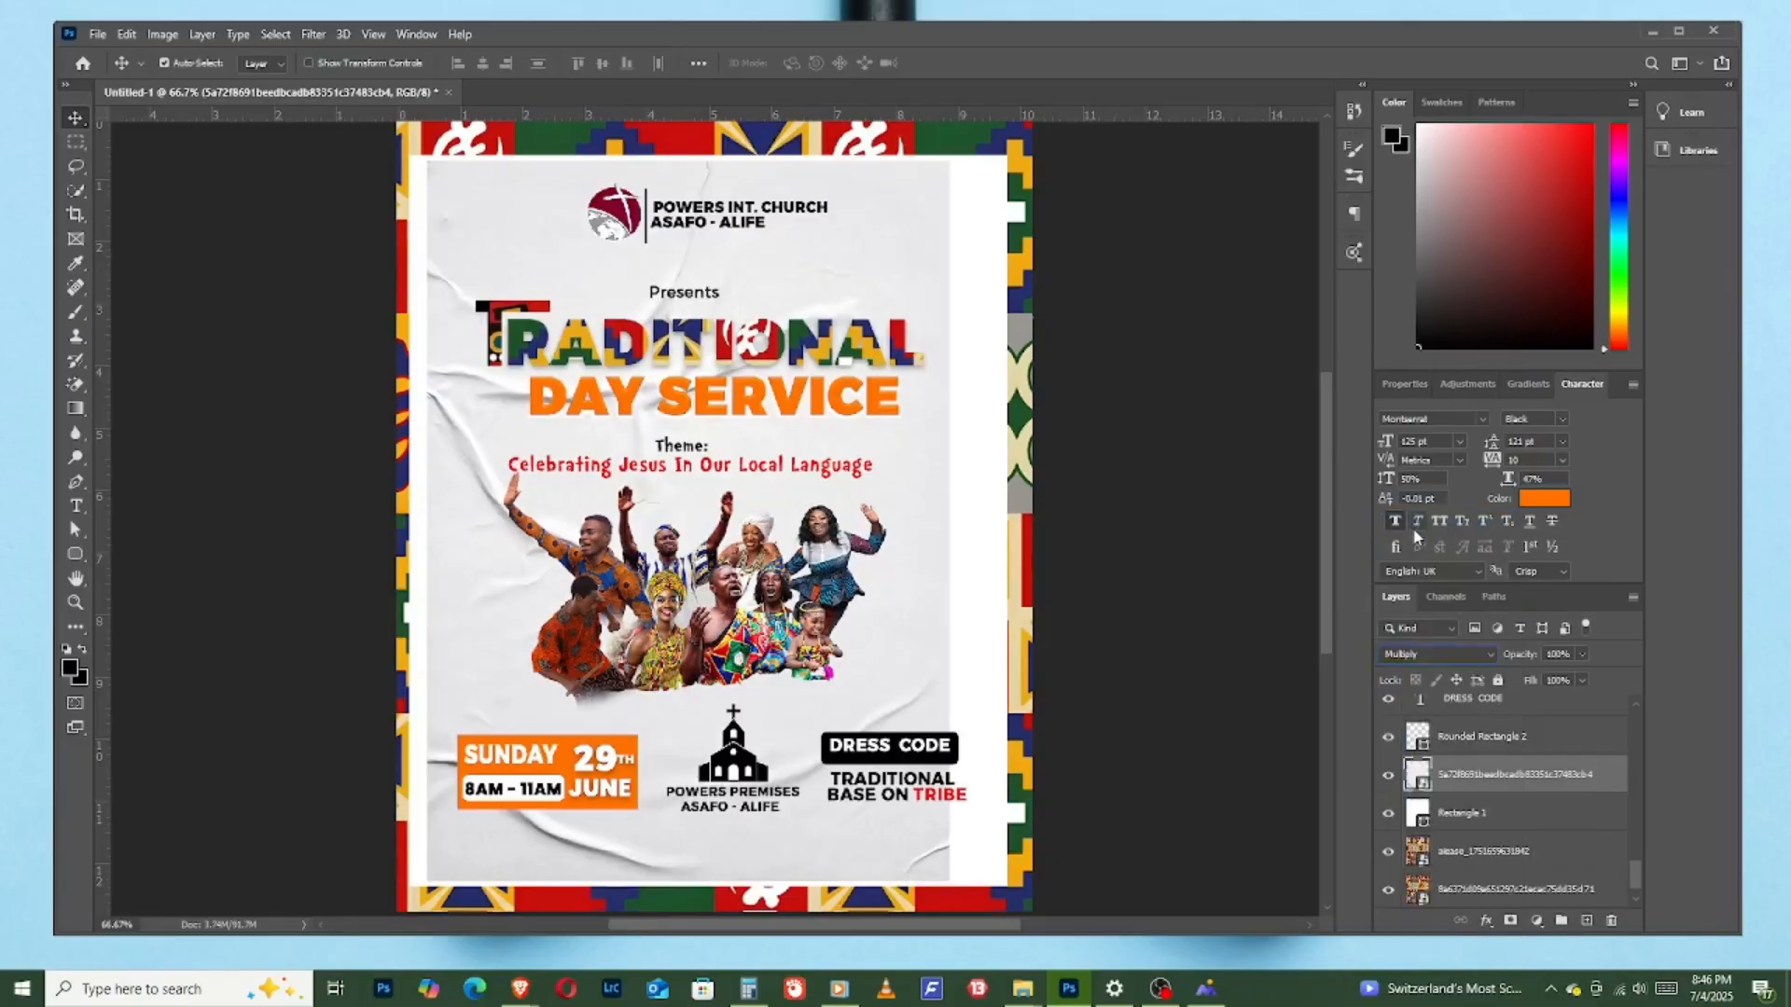
pyautogui.press('Down')
pyautogui.press('Down')
pyautogui.press('Down')
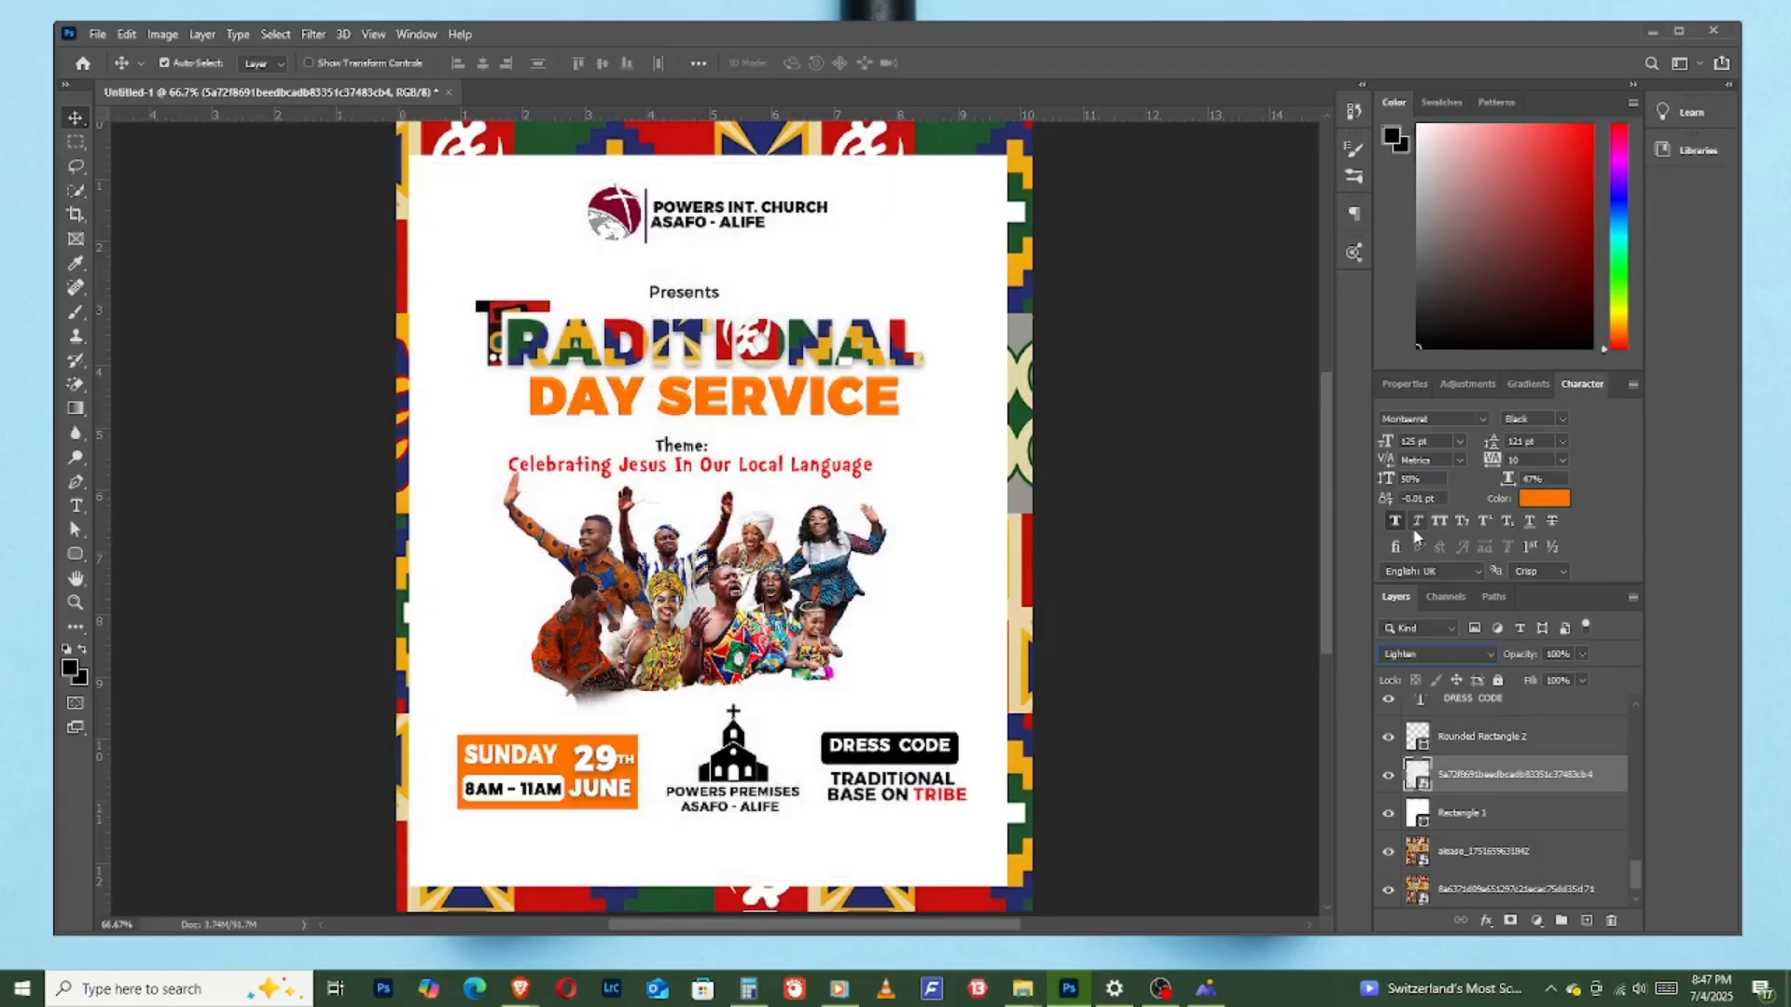
pyautogui.press('Down')
pyautogui.press('Down')
pyautogui.press('Down')
pyautogui.press('Down')
pyautogui.press('Down')
pyautogui.press('Down')
pyautogui.press('Down')
pyautogui.press('Down')
pyautogui.press('Down')
pyautogui.press('Down')
pyautogui.press('Down')
pyautogui.press('Down')
pyautogui.press('Down')
pyautogui.press('Down')
pyautogui.press('Down')
pyautogui.press('Down')
pyautogui.press('Up')
pyautogui.press('Up')
pyautogui.press('Up')
pyautogui.press('Up')
pyautogui.press('Up')
pyautogui.press('Up')
pyautogui.press('Up')
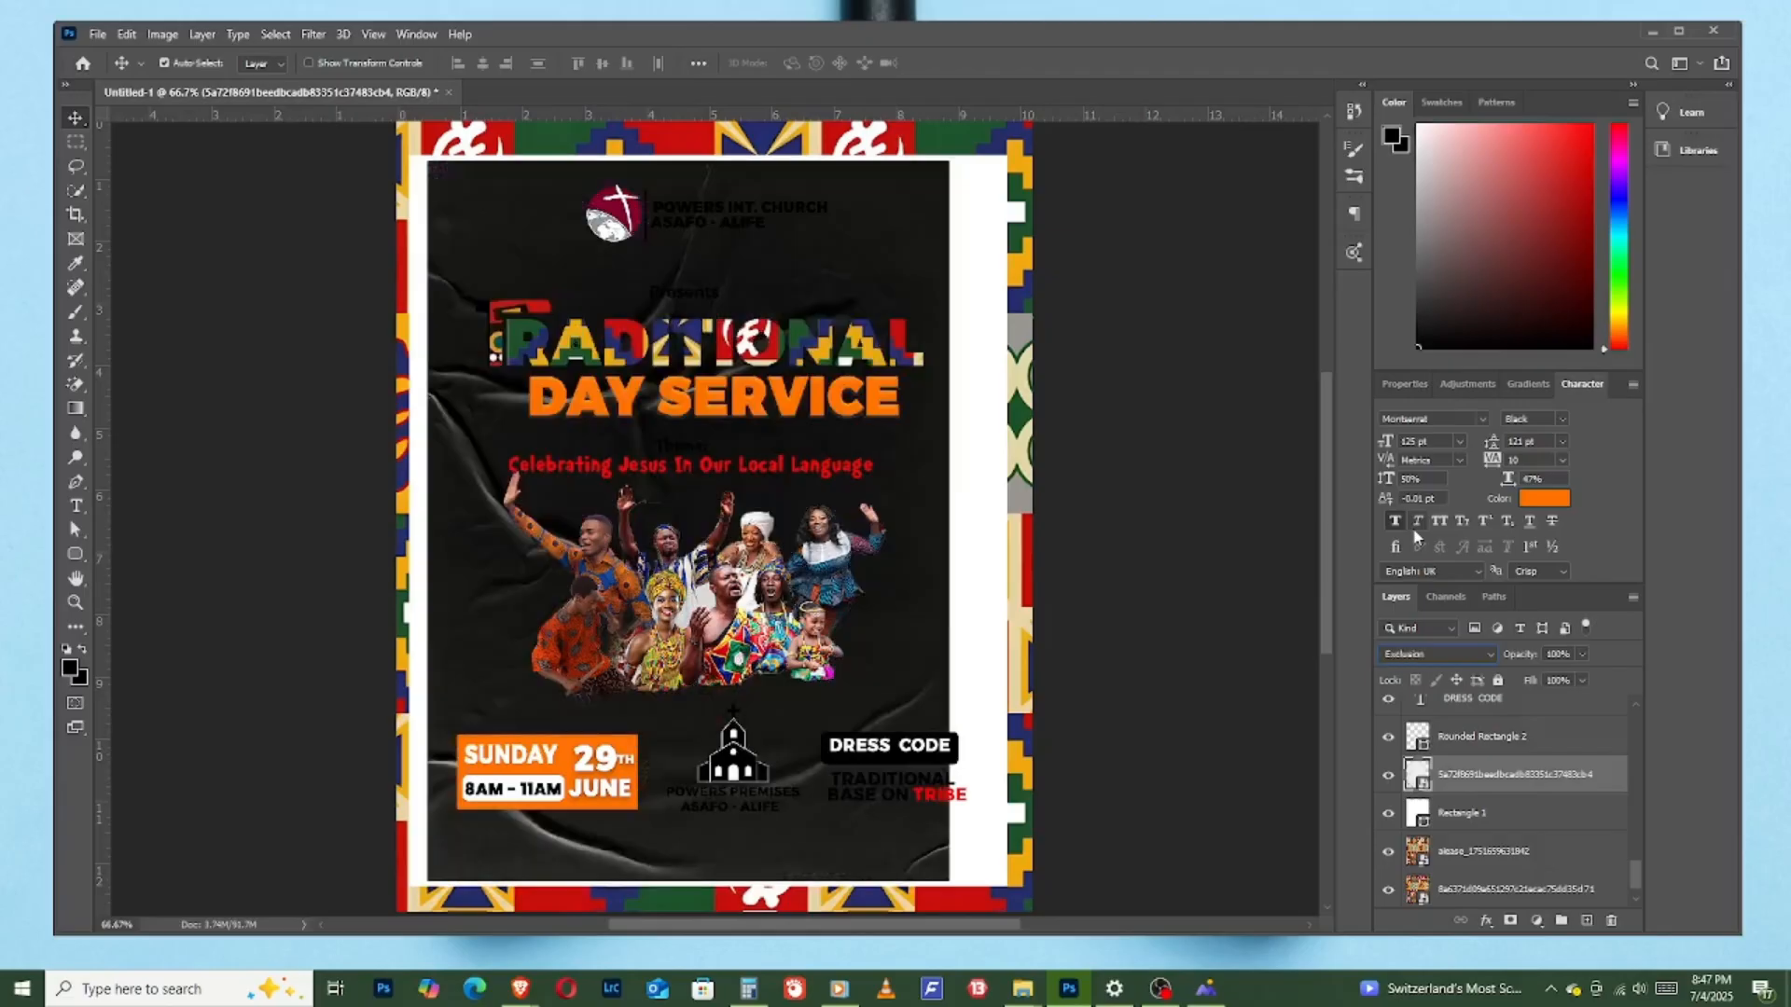
pyautogui.press('Up')
pyautogui.press('Up')
pyautogui.press('Up')
pyautogui.press('Up')
pyautogui.press('Up')
pyautogui.press('Up')
pyautogui.press('Up')
pyautogui.press('Up')
pyautogui.press('Up')
pyautogui.press('Up')
pyautogui.press('Up')
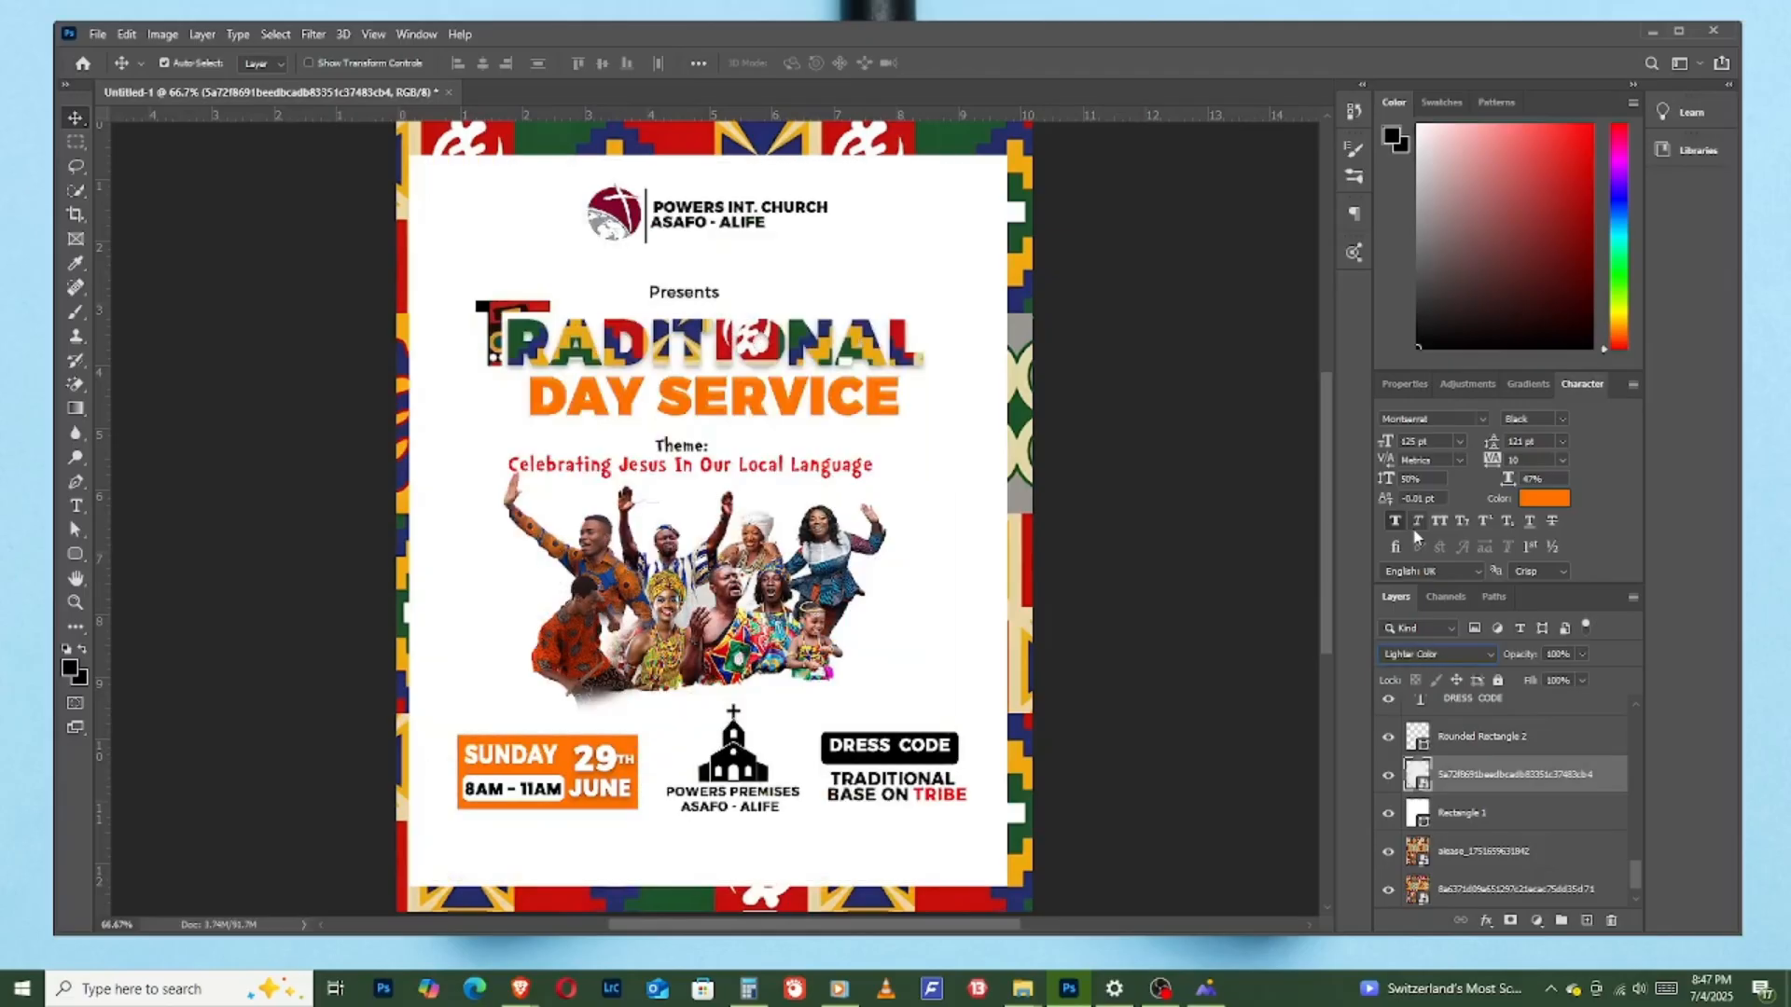
pyautogui.press('Up')
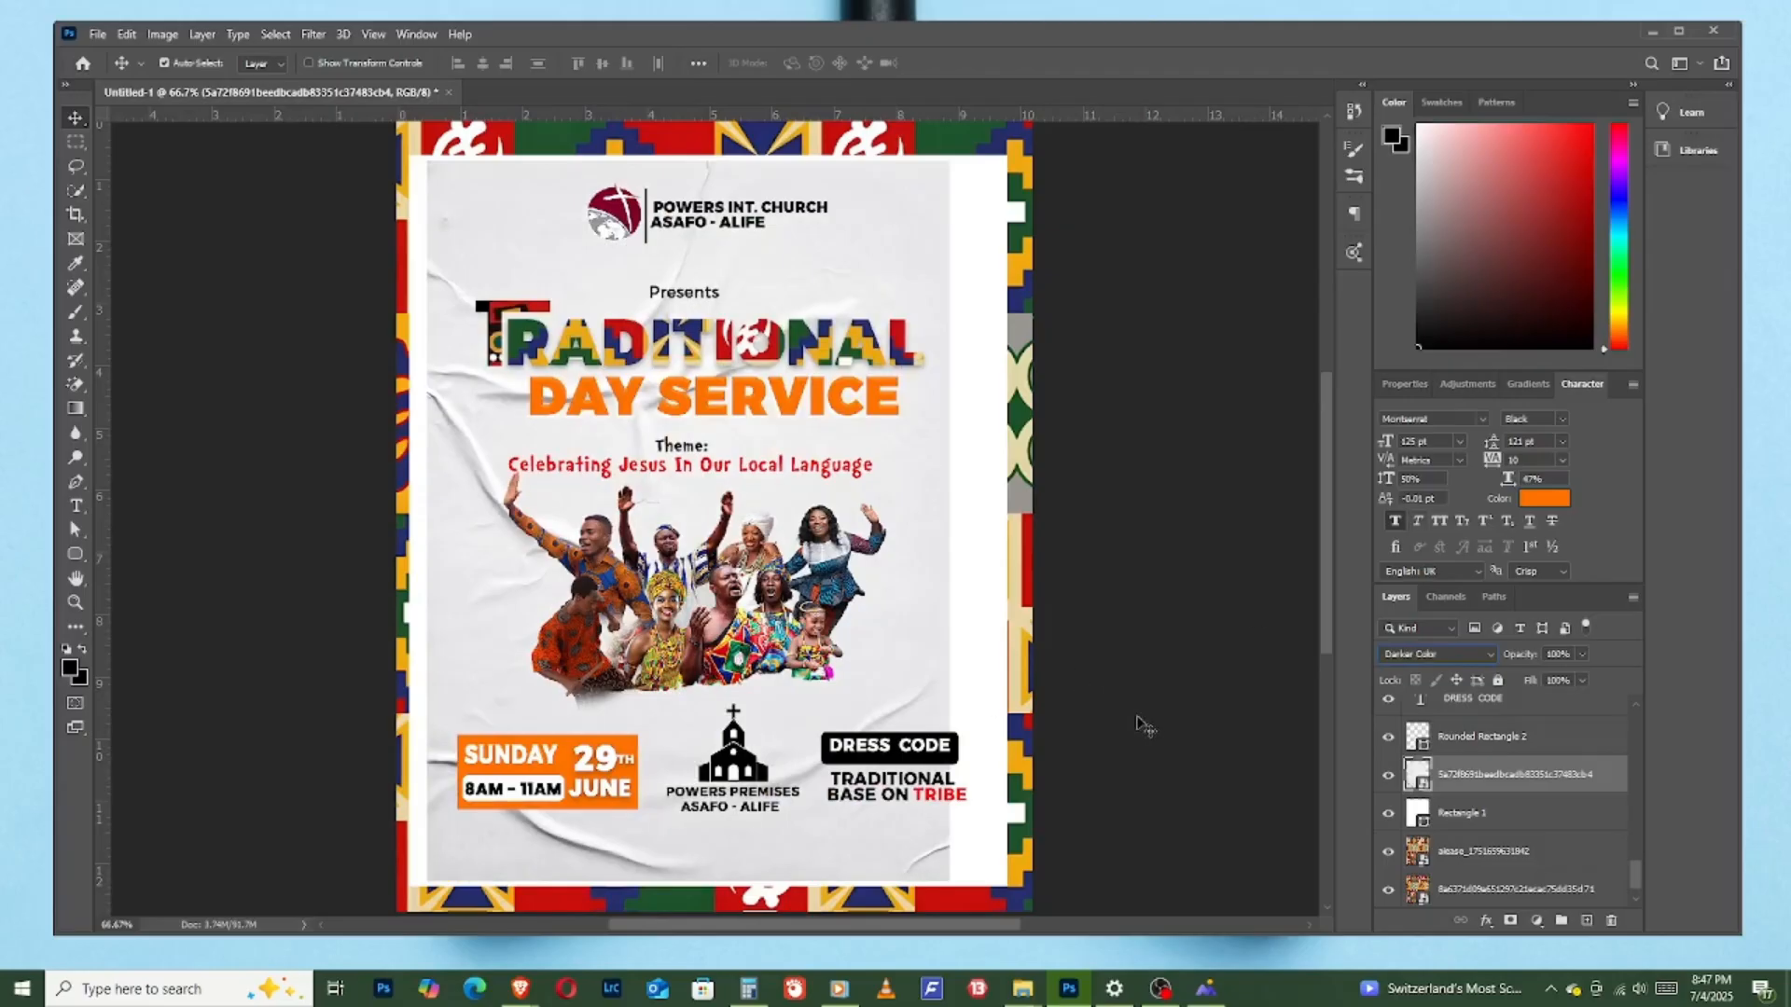
# - Lower the crumpled-paper texture's opacity to about 38% and stretch it to about 94% width so it covers the whole white panel
pyautogui.moveTo(1525, 656); pyautogui.dragTo(1470, 670)
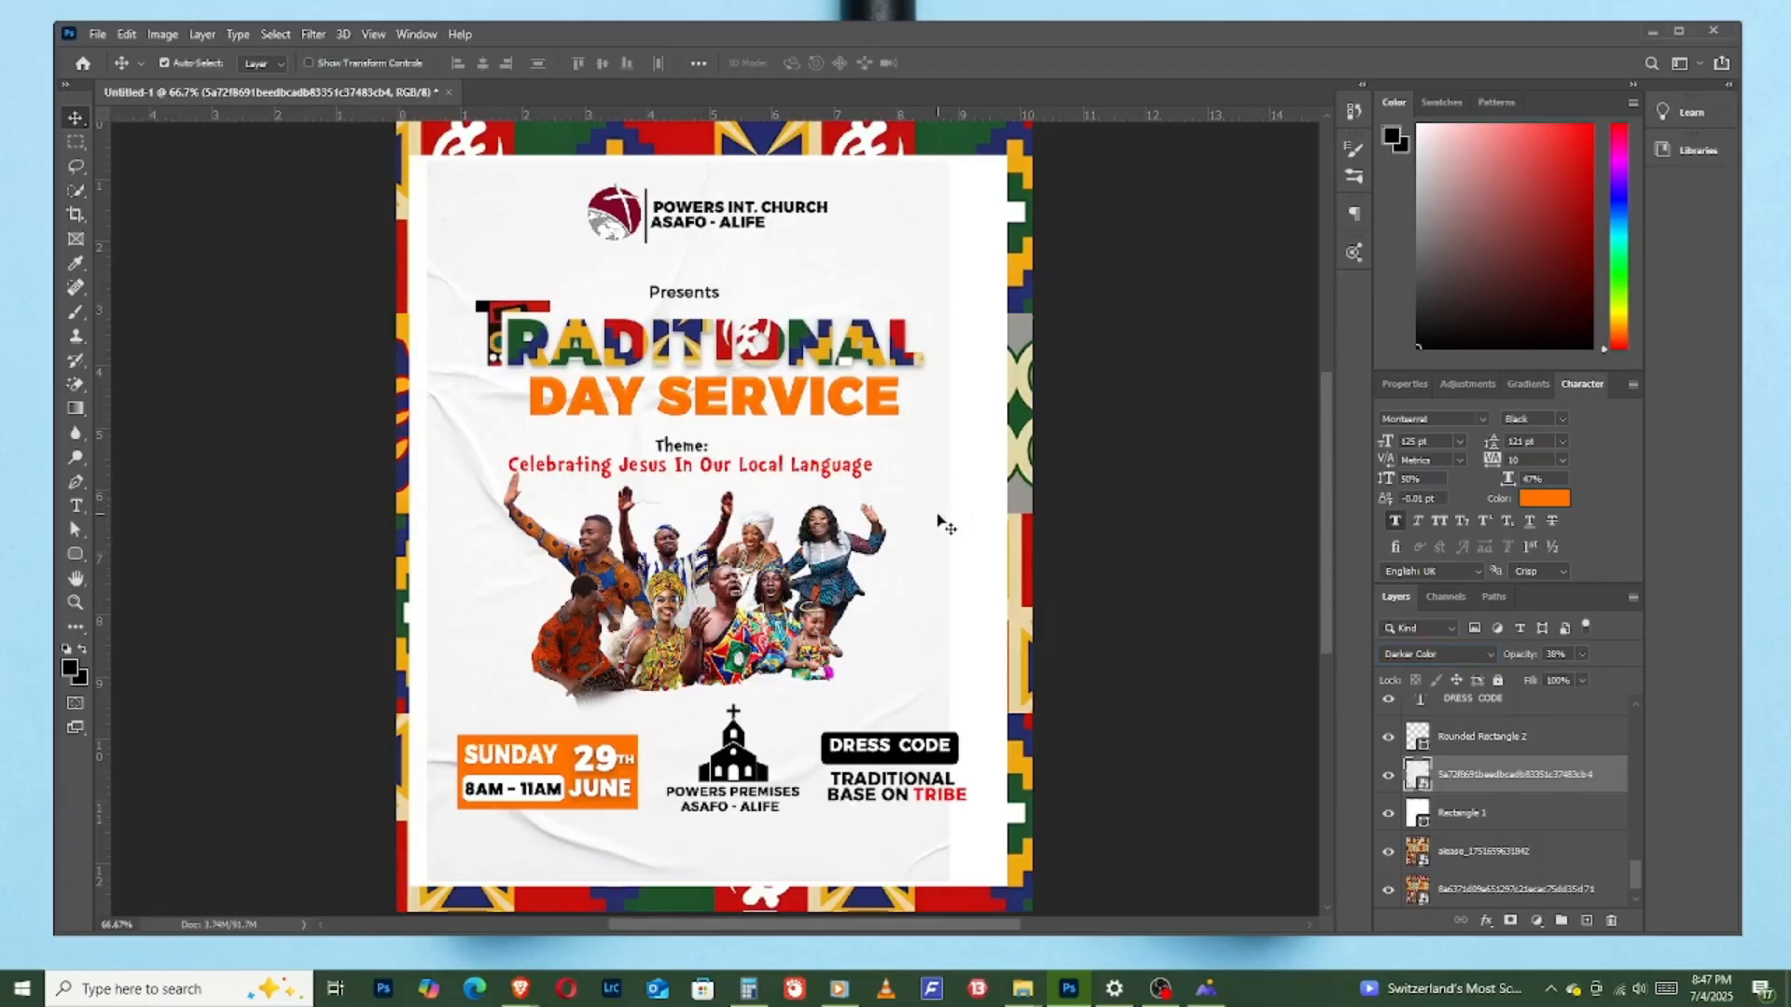
pyautogui.hotkey('ctrl', 't')
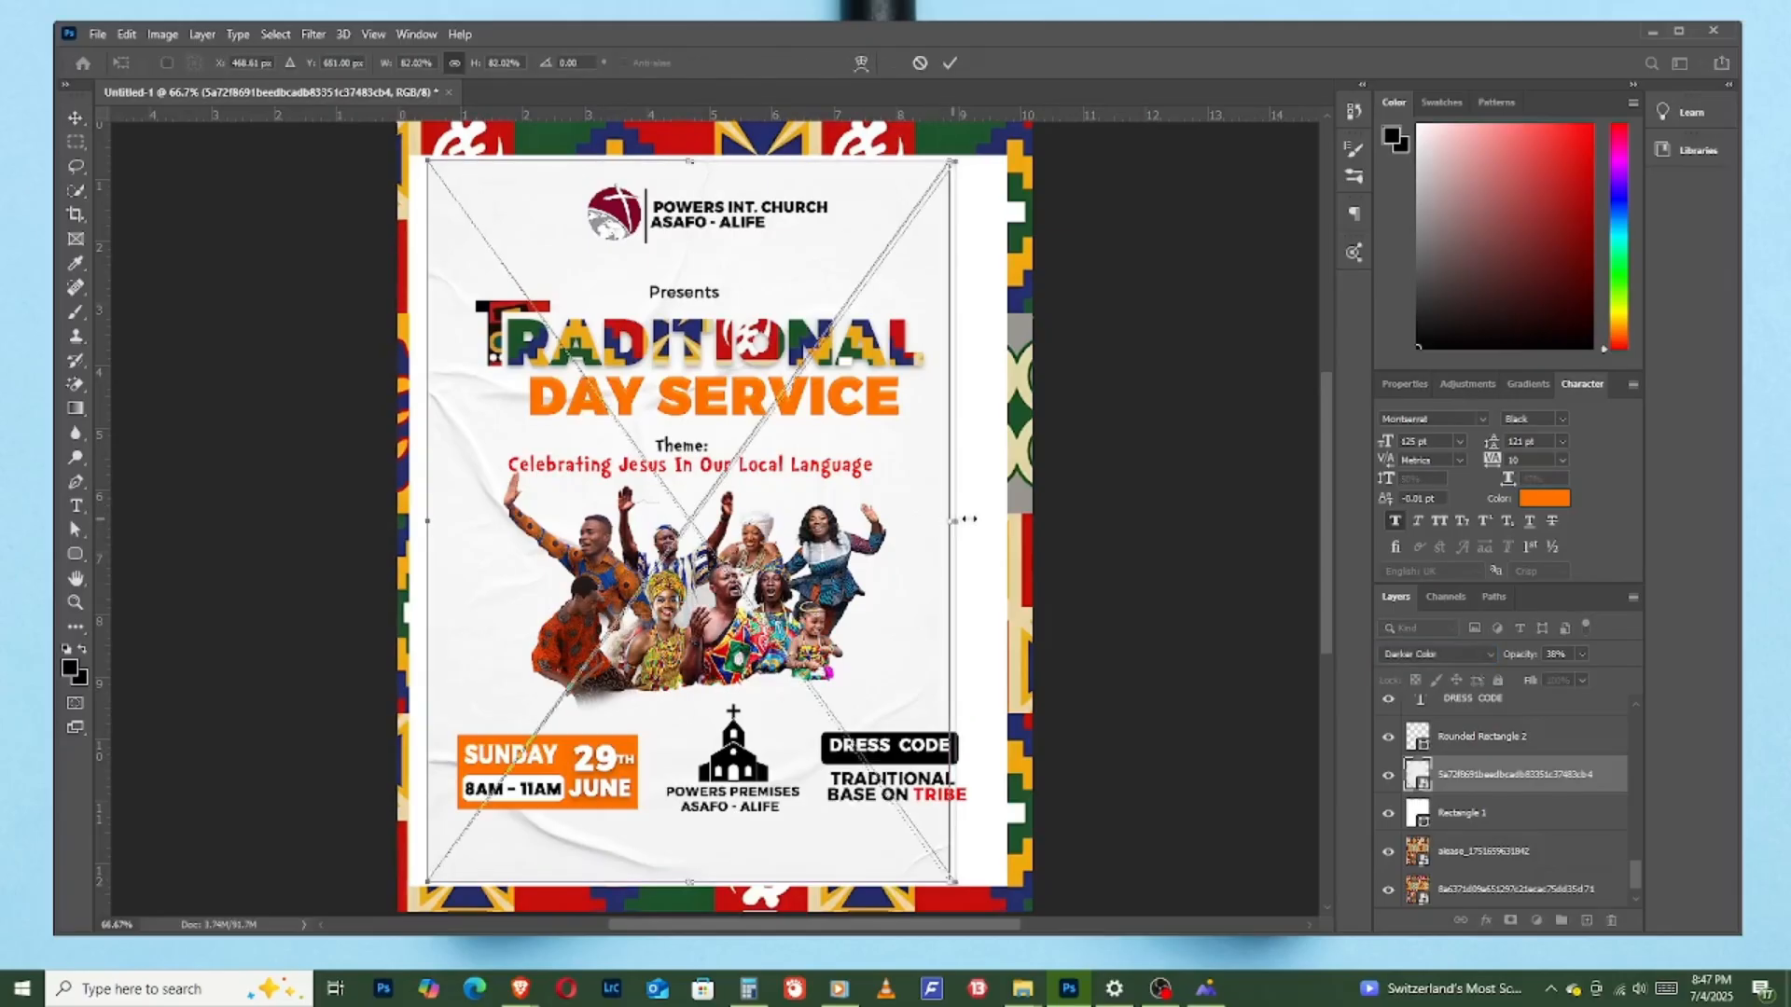
pyautogui.moveTo(956, 521); pyautogui.dragTo(1006, 509)
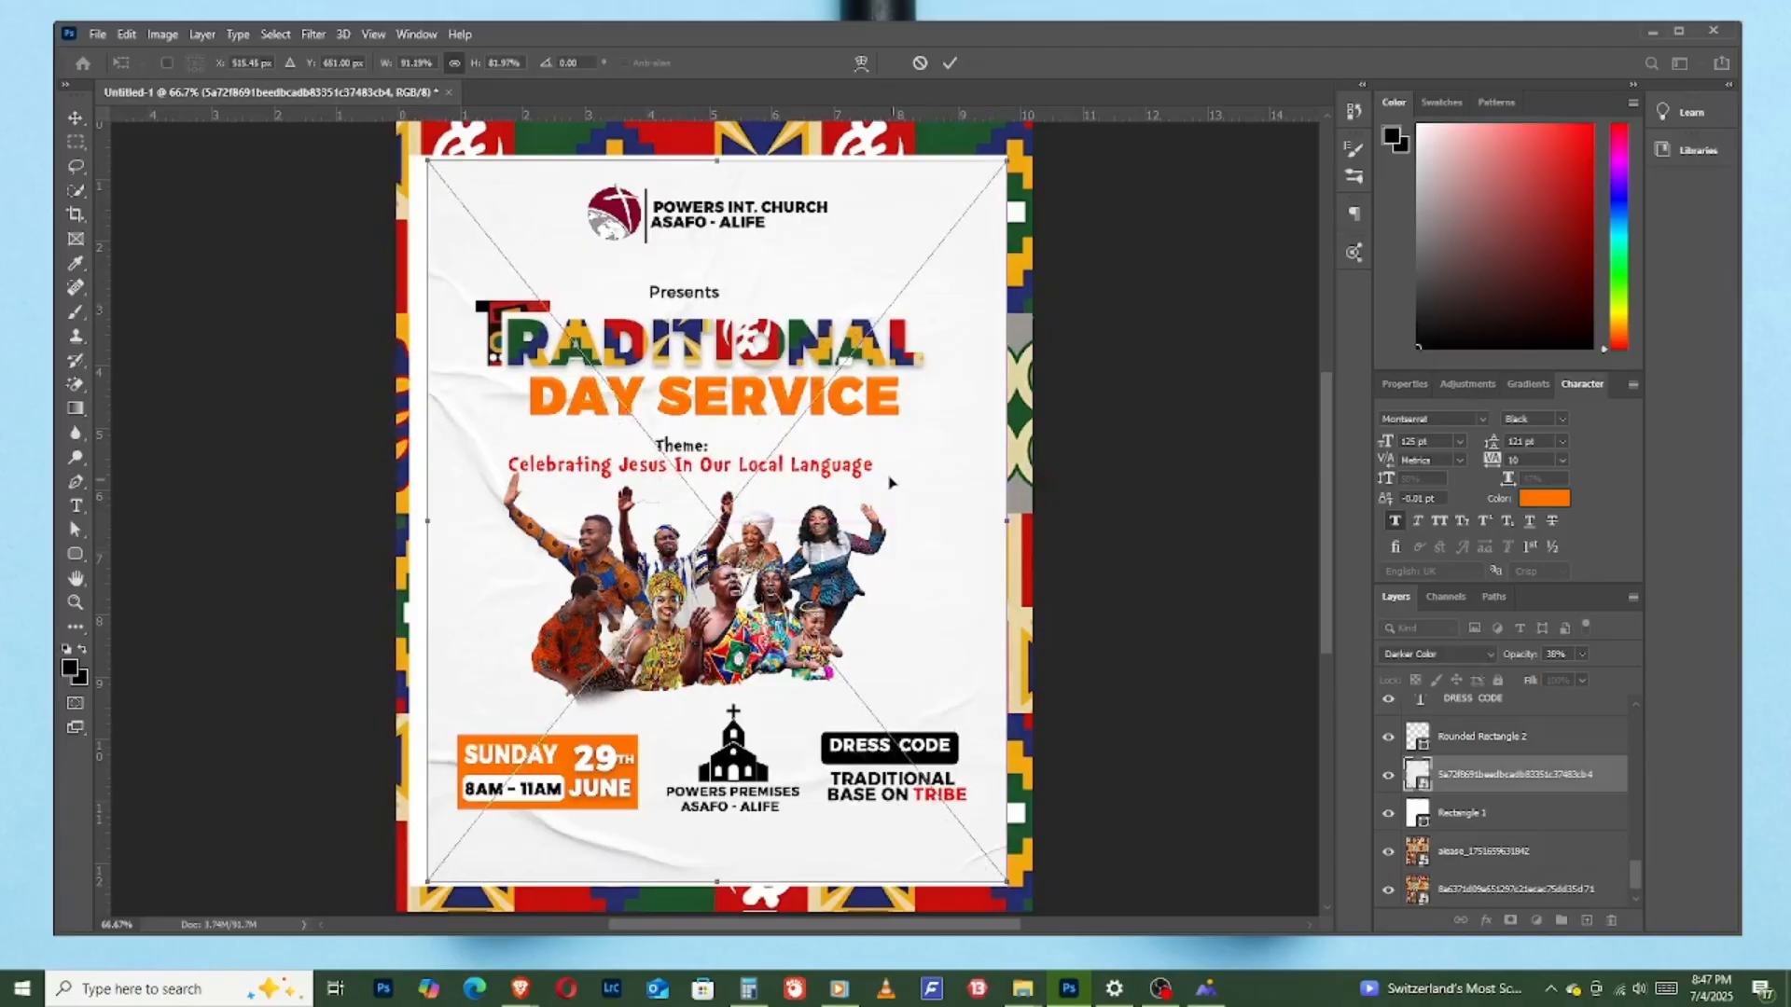
pyautogui.moveTo(421, 161); pyautogui.dragTo(404, 156)
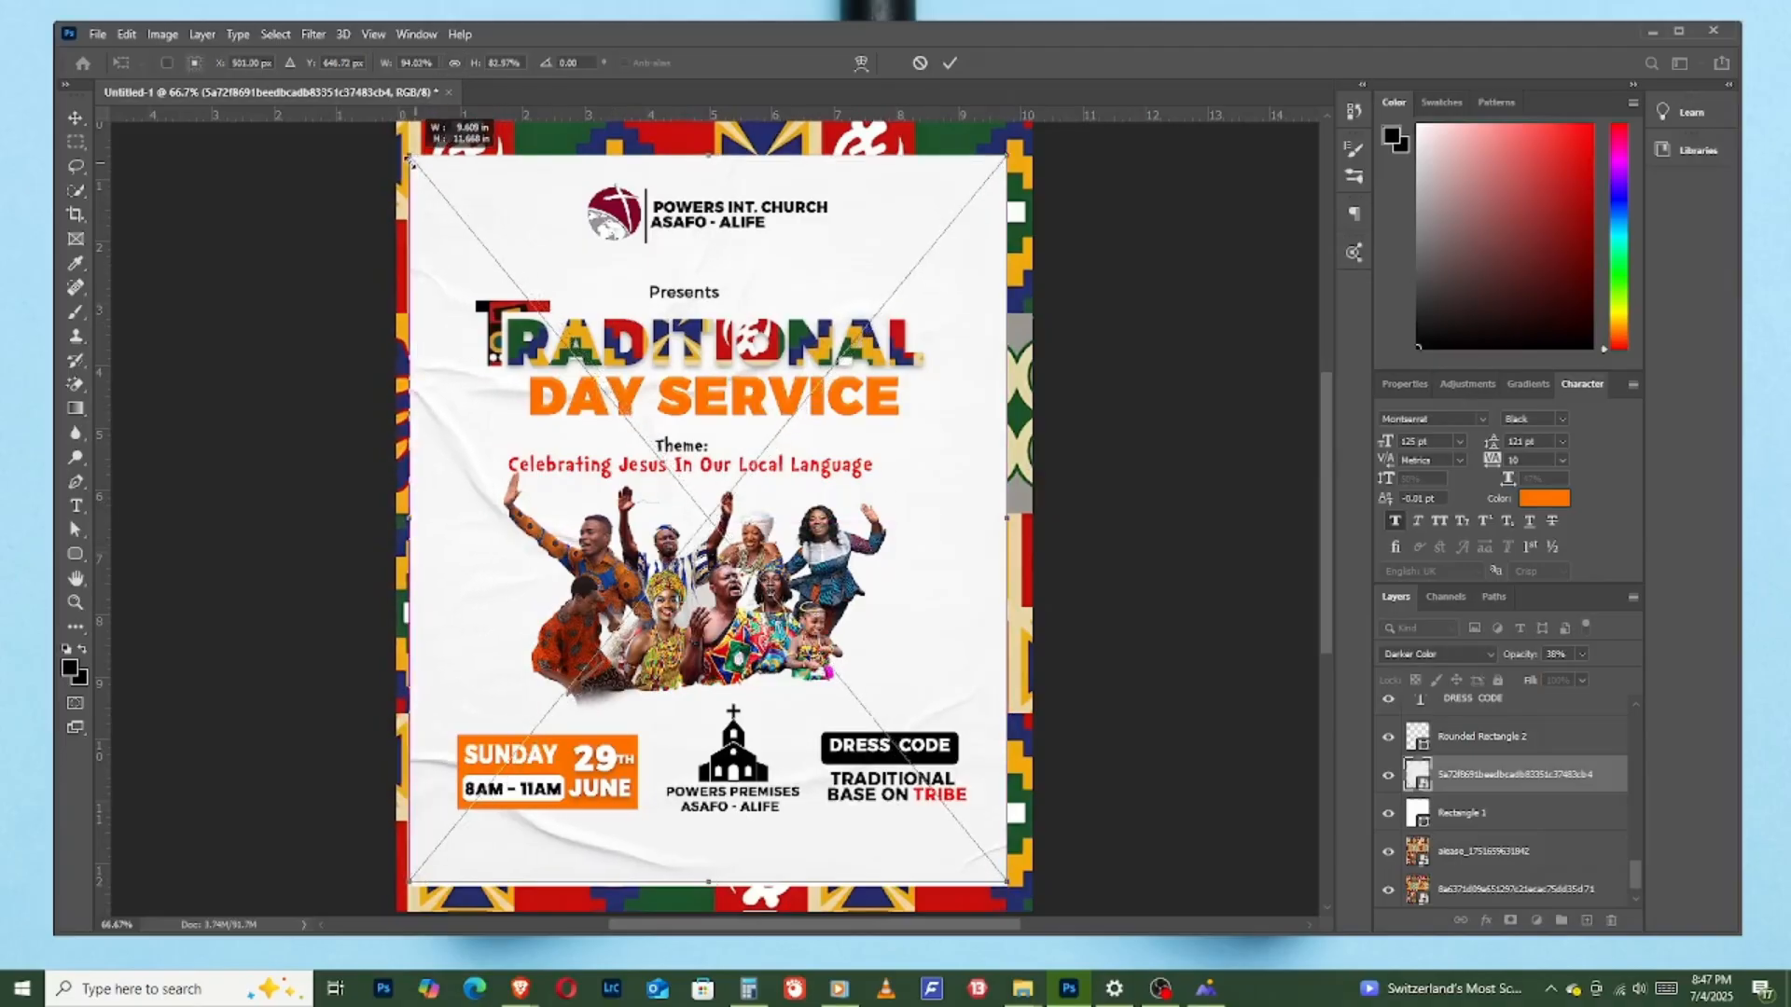
pyautogui.click(950, 63)
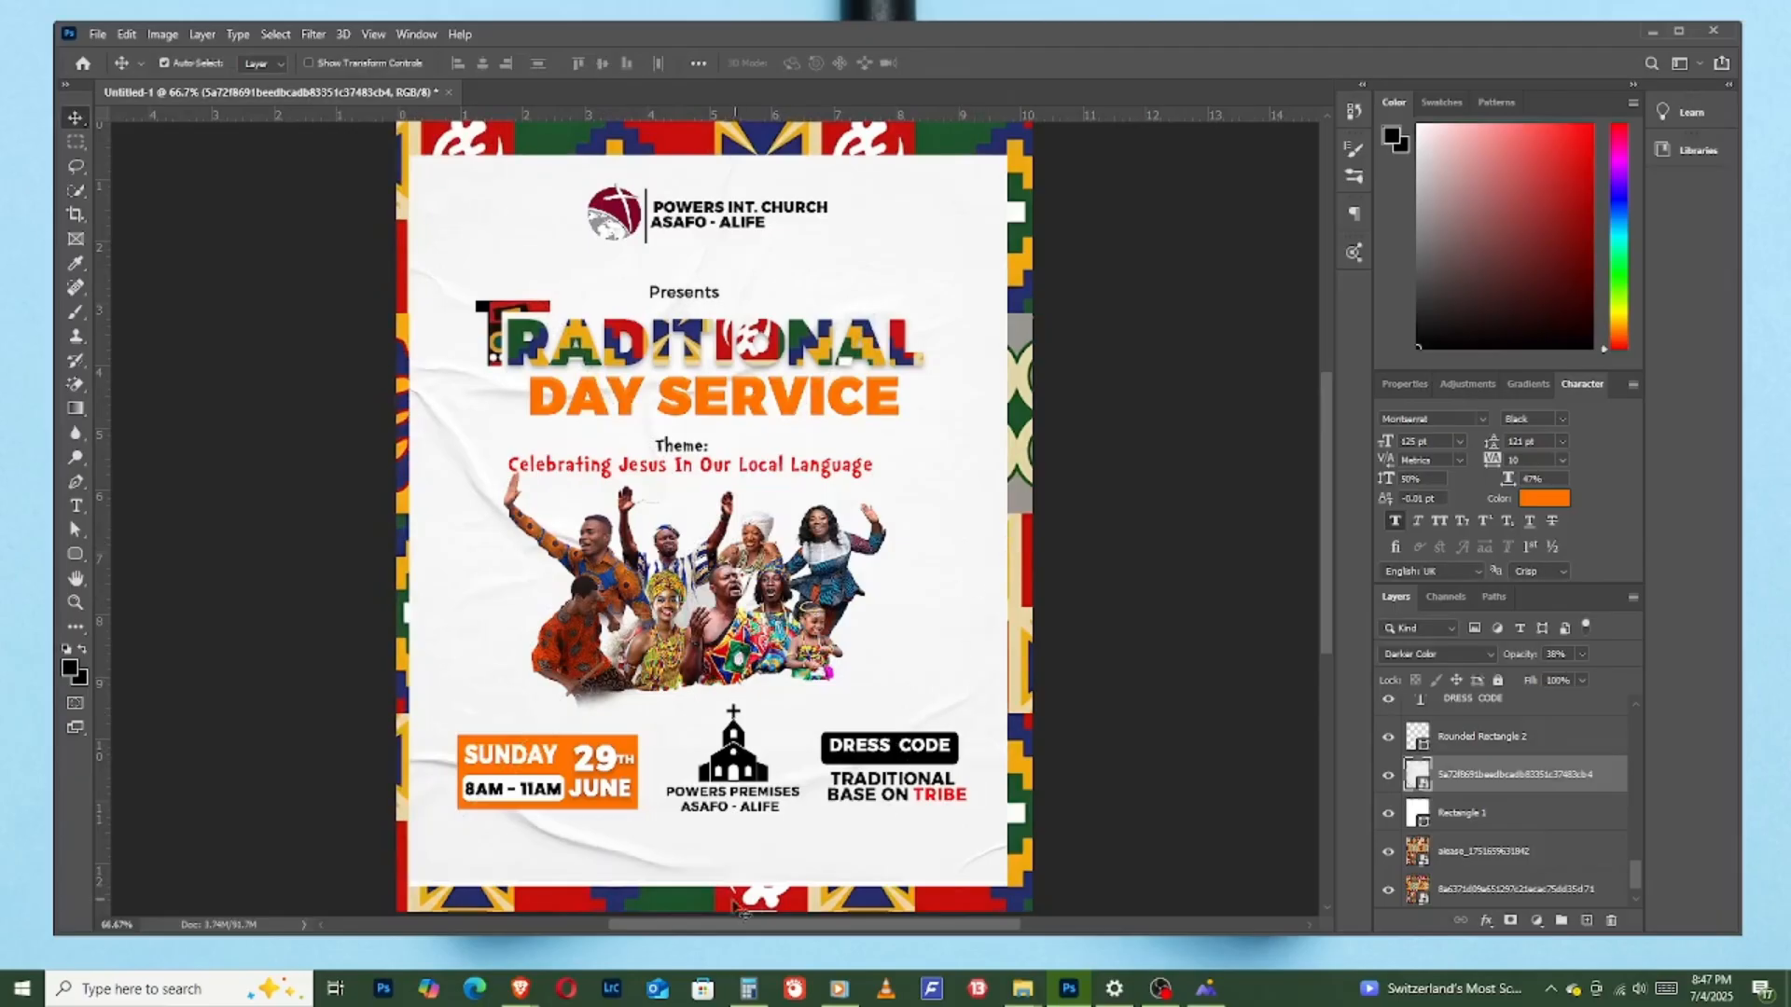
pyautogui.hotkey('ctrl', 't')
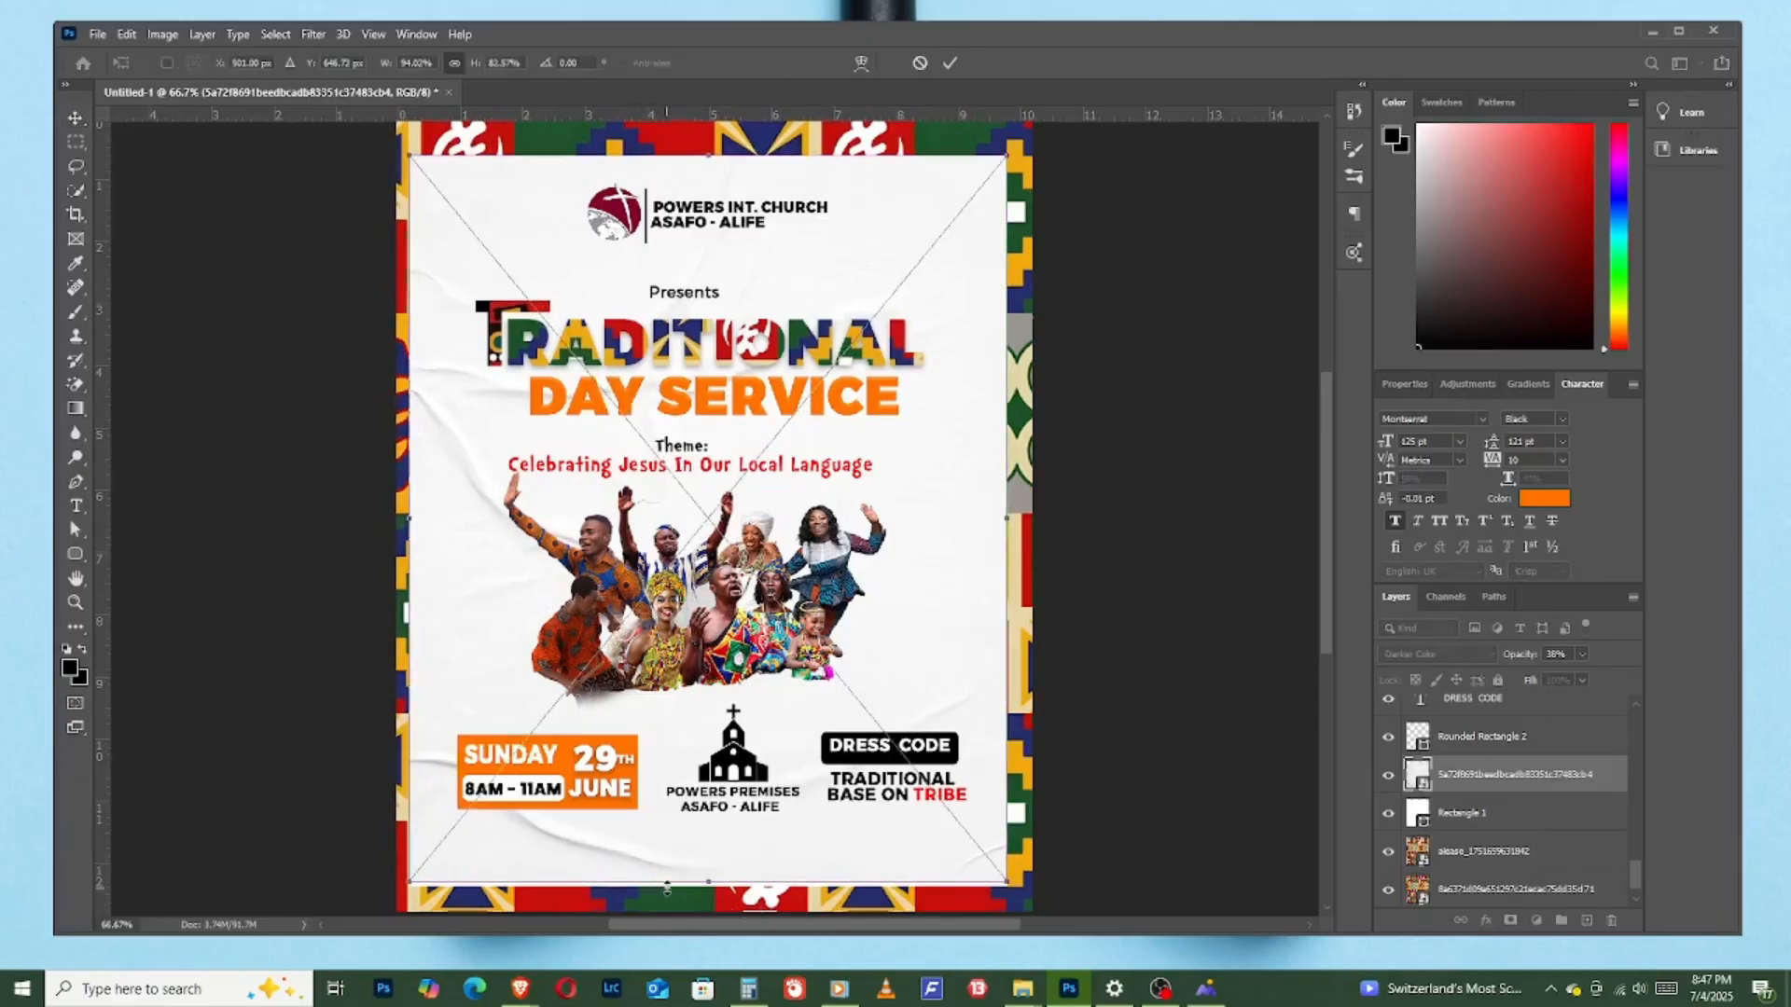
pyautogui.moveTo(707, 883); pyautogui.dragTo(706, 887)
pyautogui.click(951, 64)
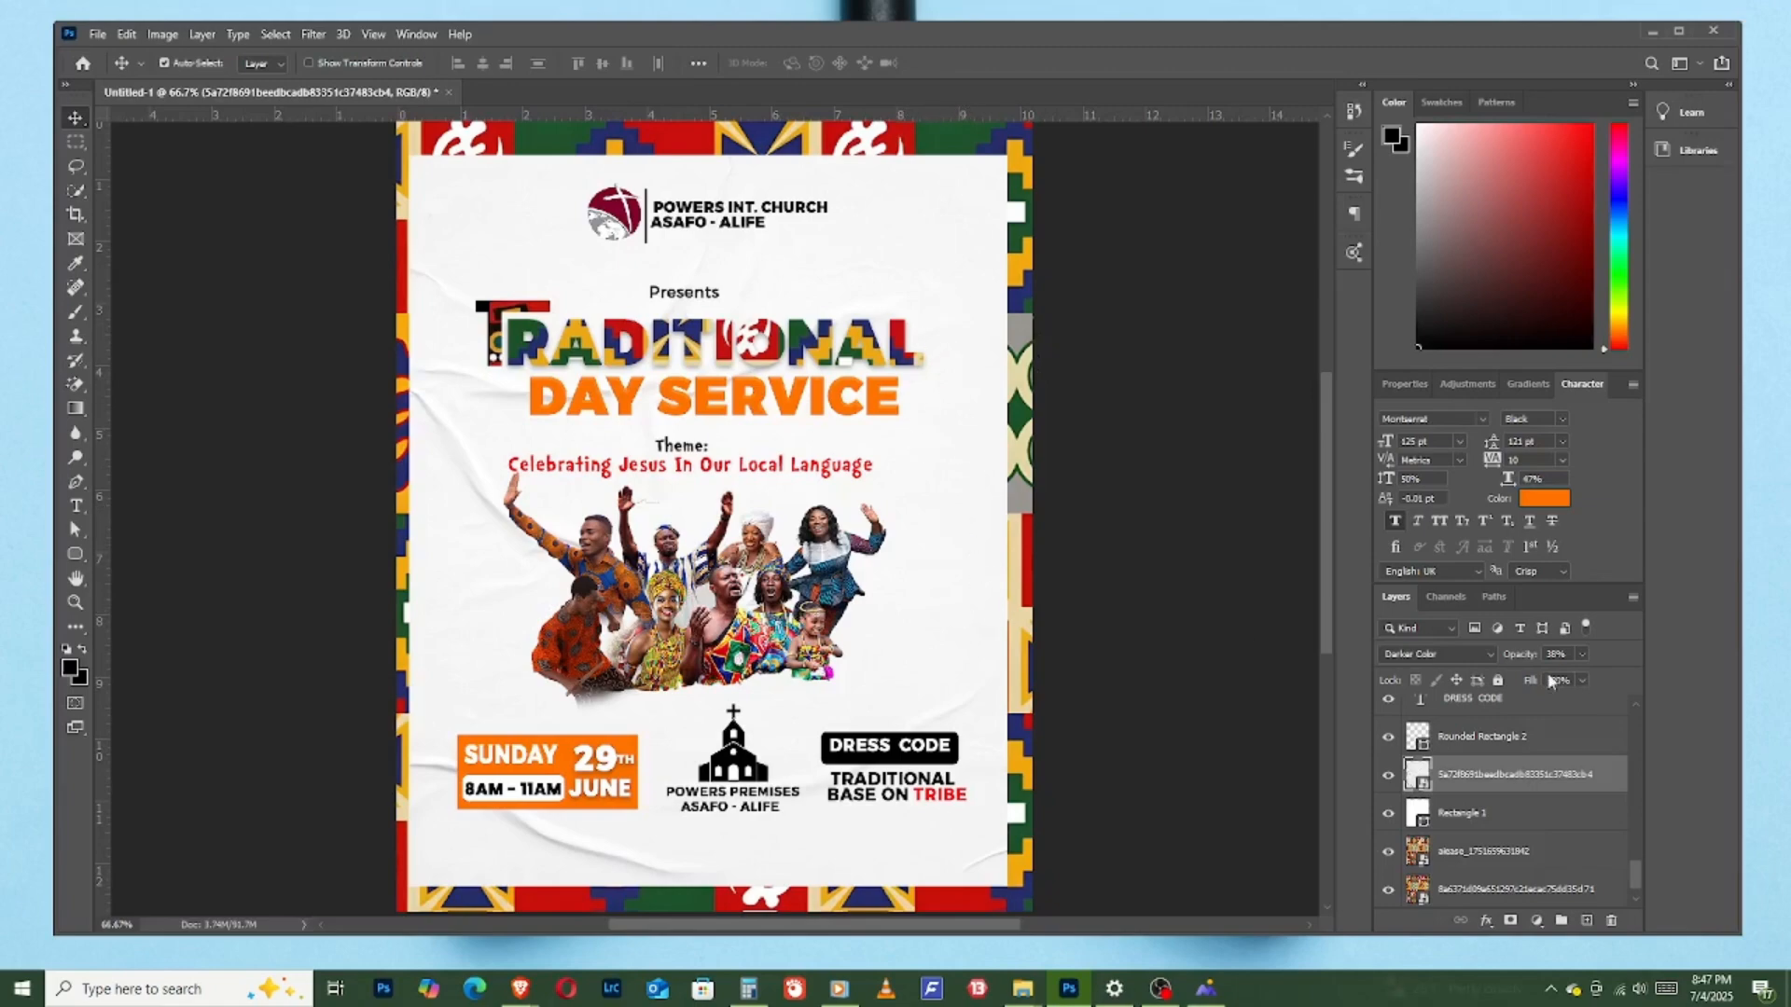
# - Set the crumpled-paper texture's opacity back to 100% and reduce its fill instead to soften the creases
pyautogui.moveTo(1521, 662); pyautogui.dragTo(1716, 657)
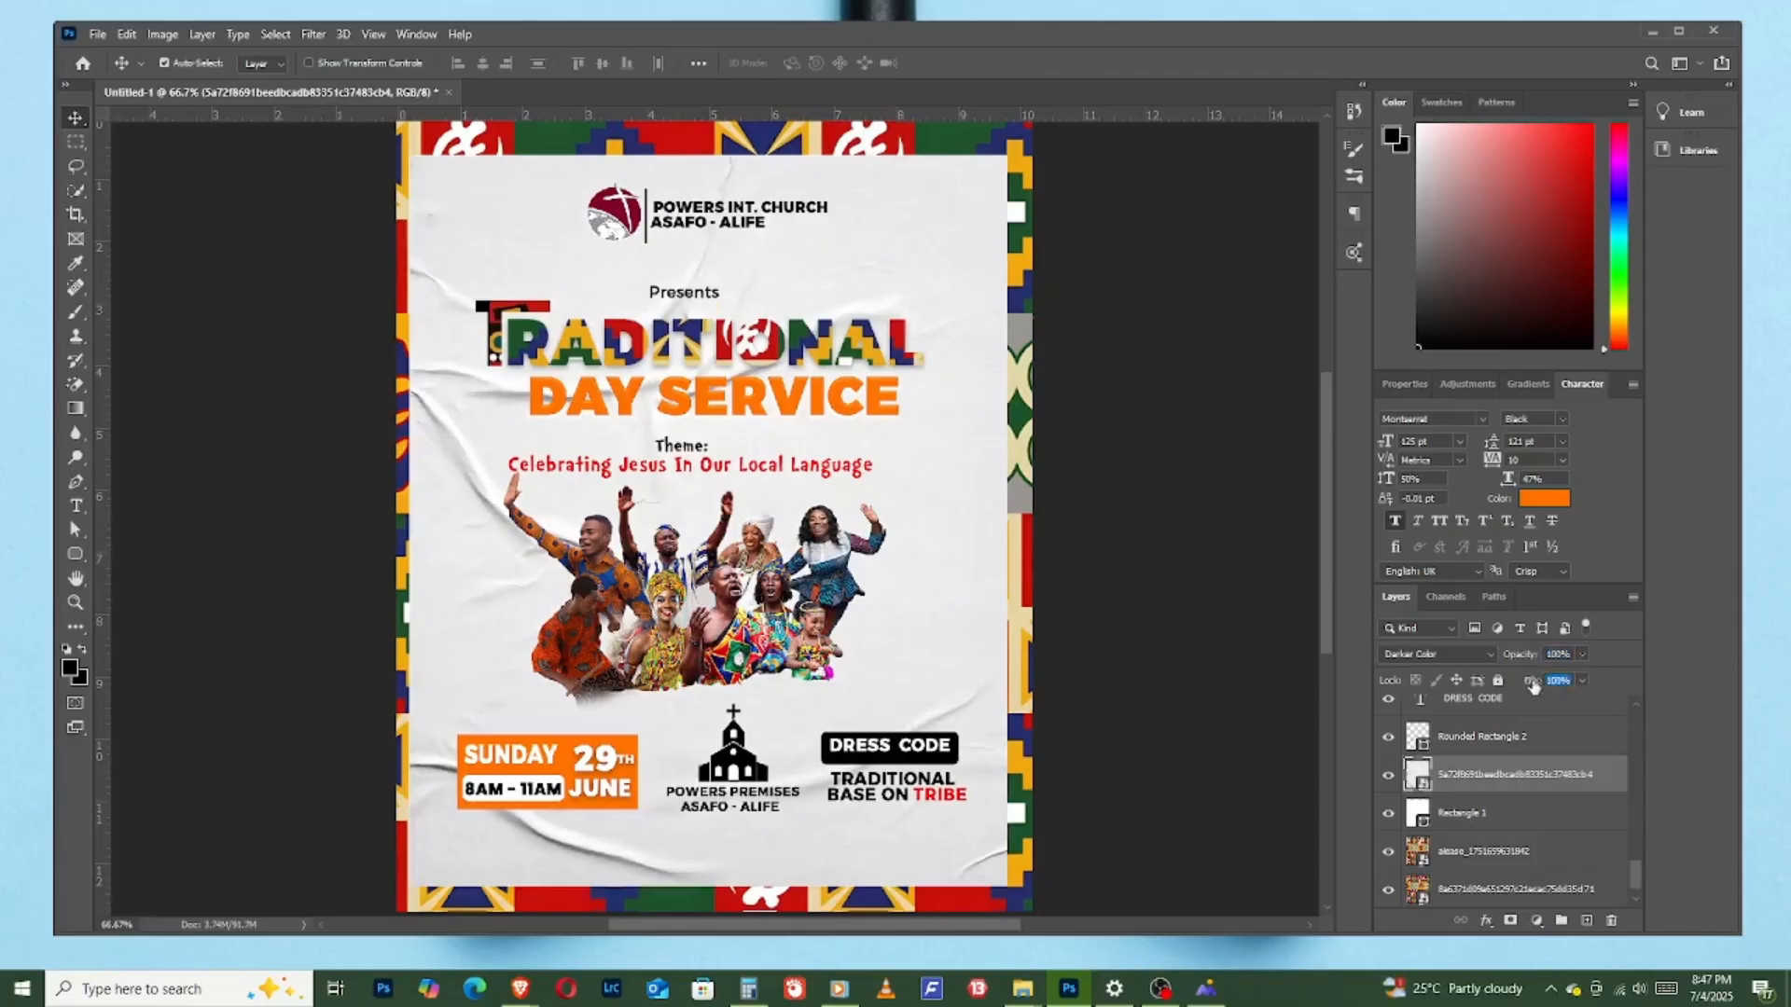
pyautogui.moveTo(1530, 681); pyautogui.dragTo(1489, 667)
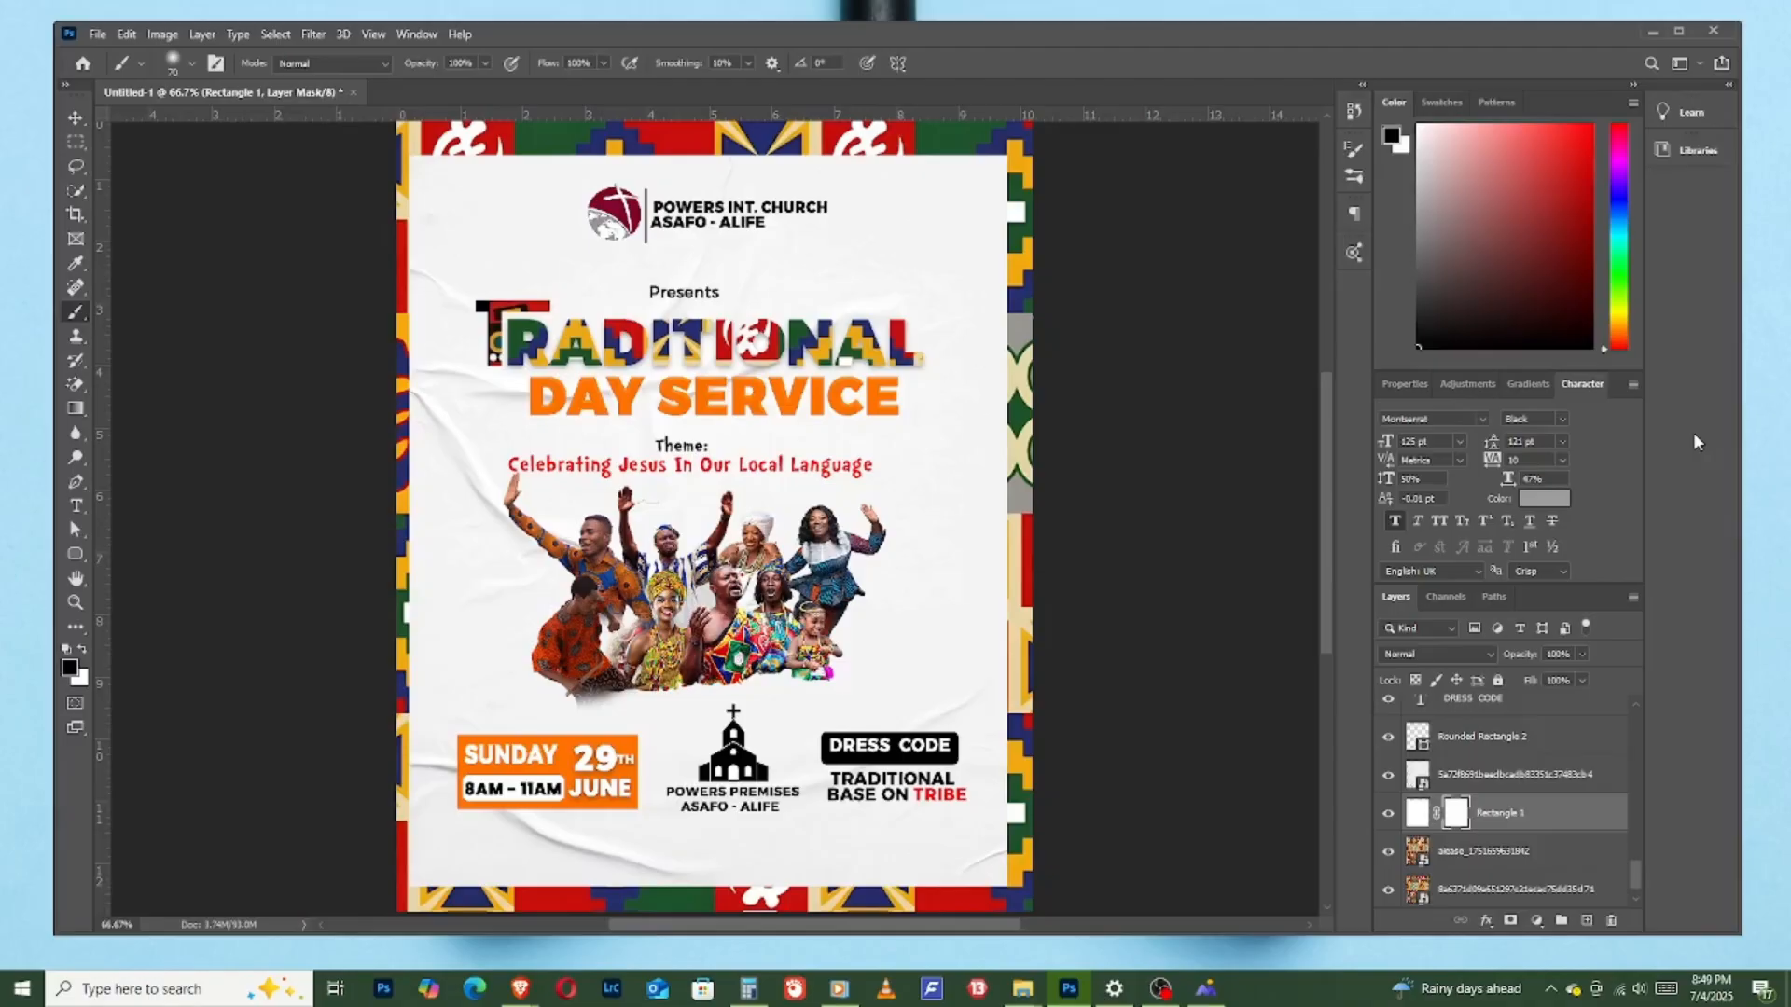
pyautogui.click(97, 35)
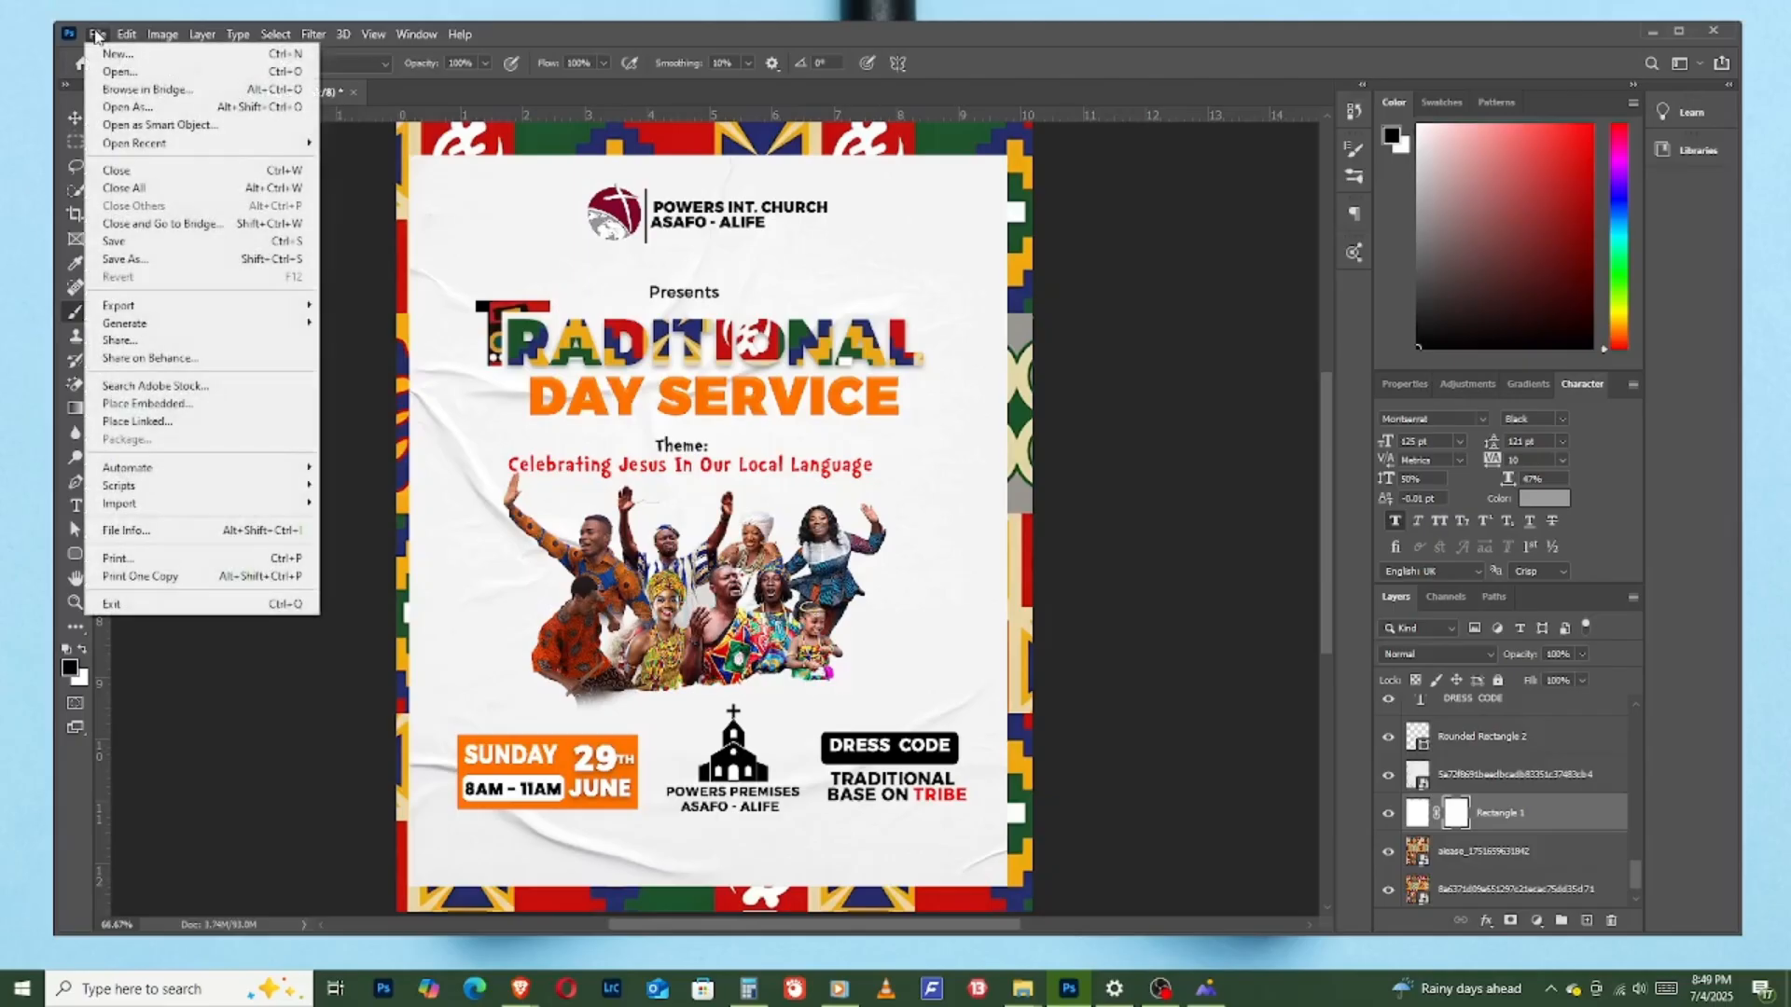
pyautogui.click(1097, 34)
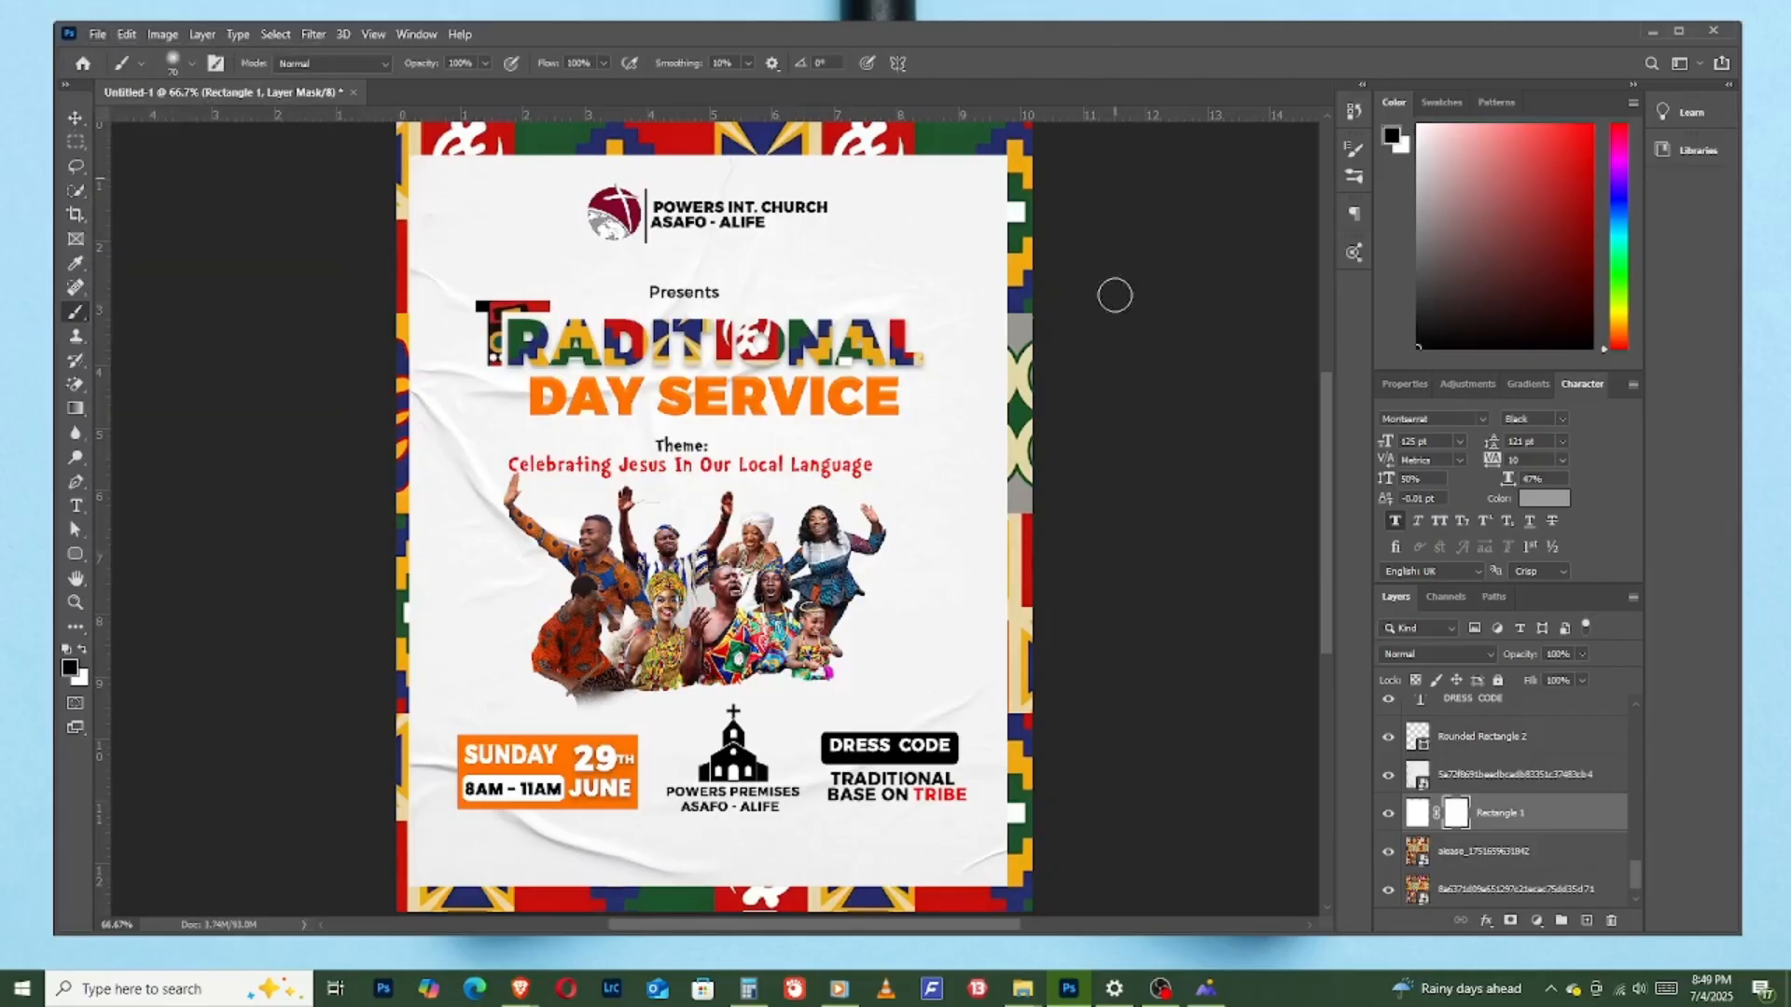
pyautogui.click(89, 115)
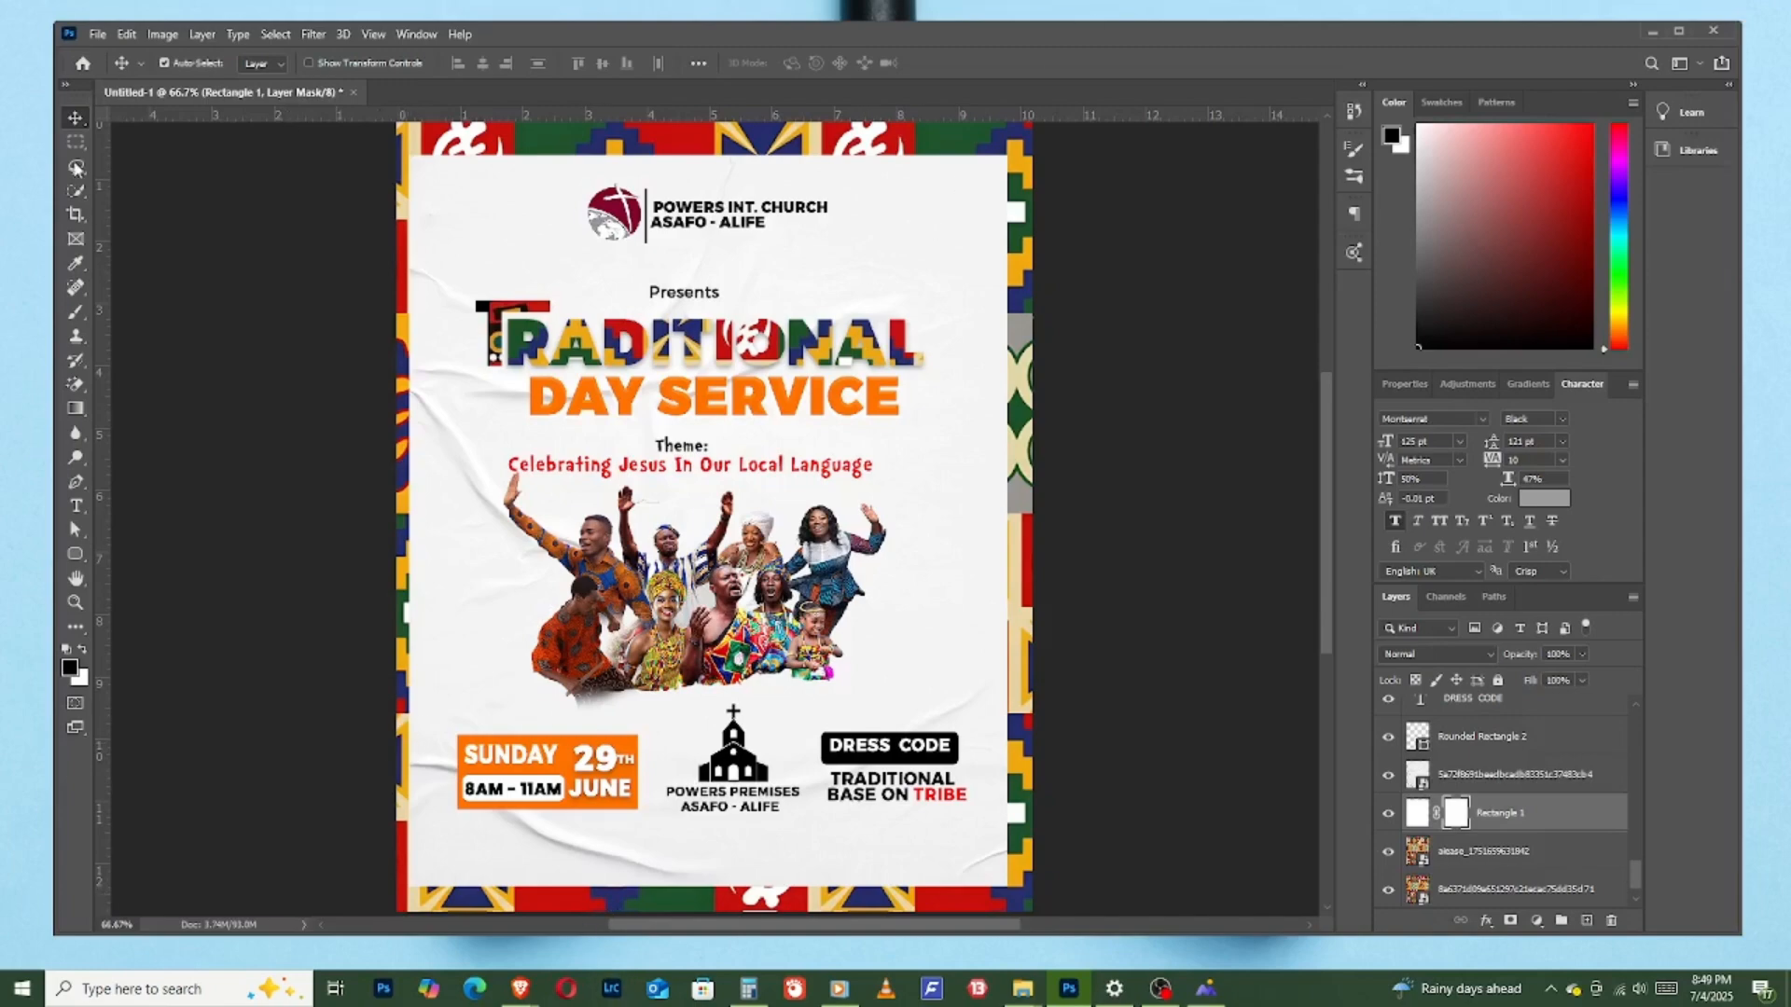
pyautogui.click(92, 38)
pyautogui.click(912, 88)
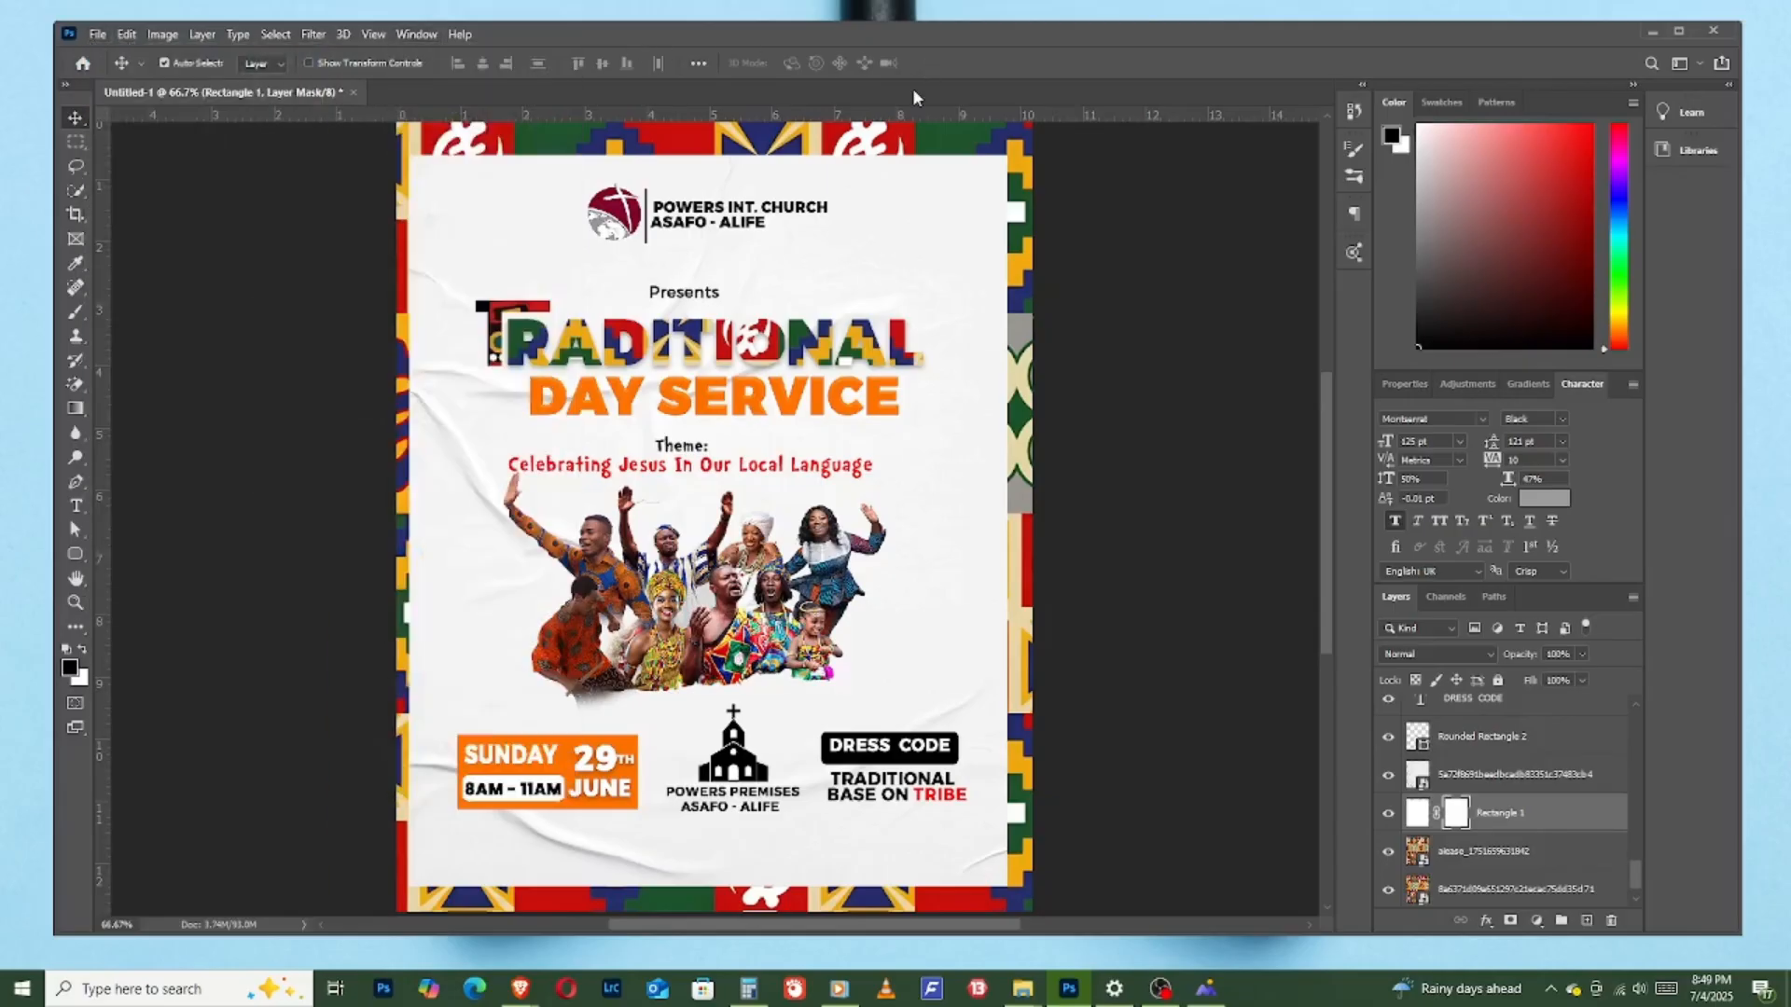